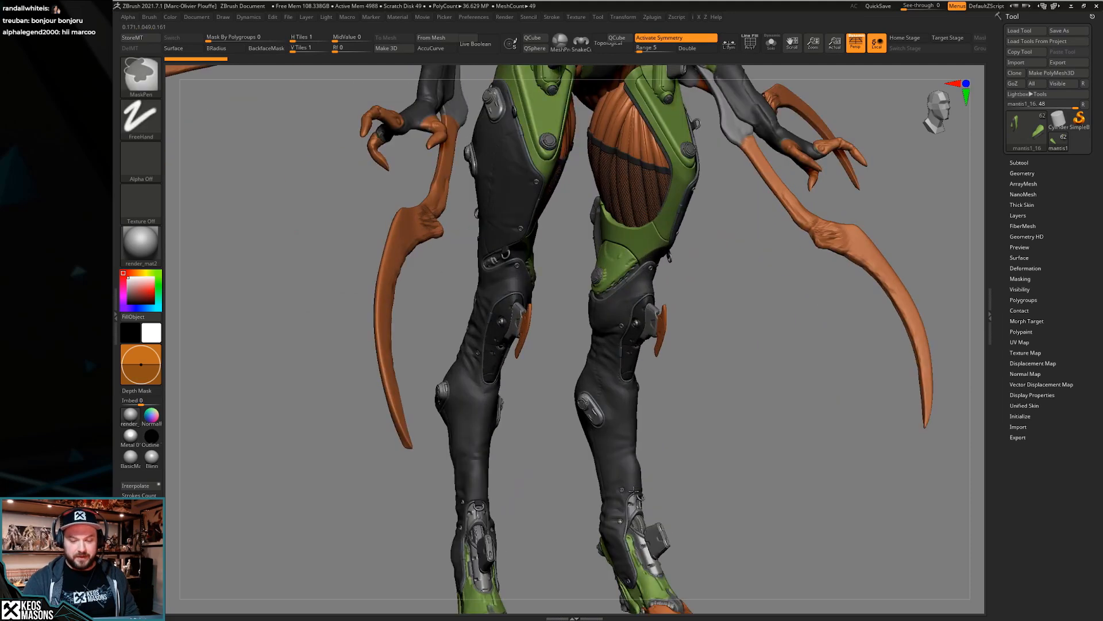
Examine the mantis character's legs, feet, arms and full body from several angles
right_click_drag(690, 429, 667, 425)
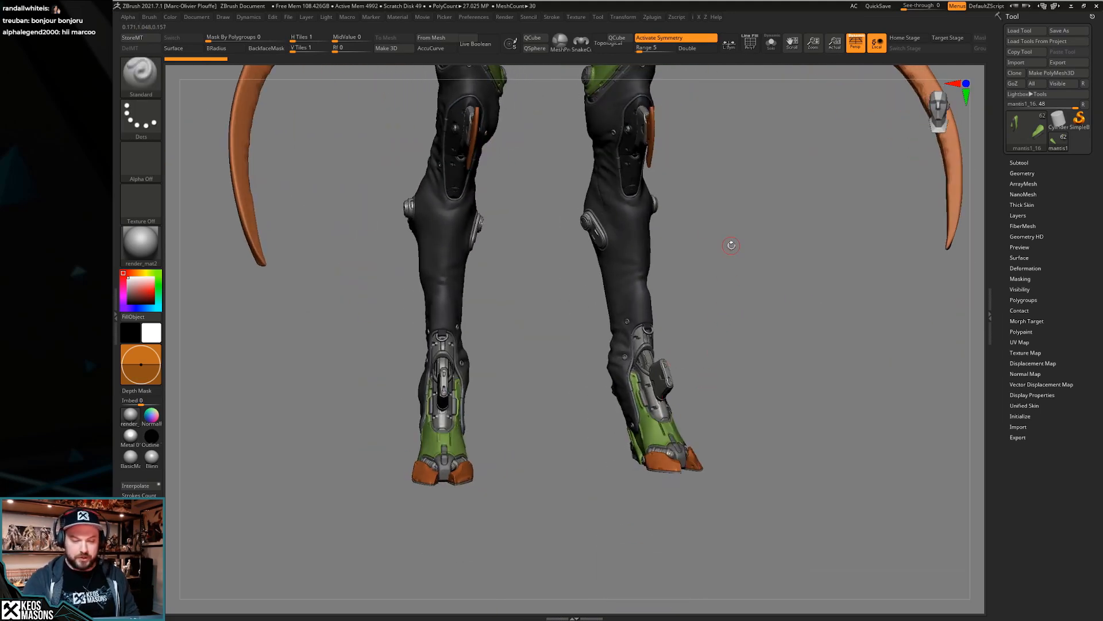
right_click_drag(709, 213, 723, 310, "alt")
right_click_drag(690, 148, 625, 353, "alt")
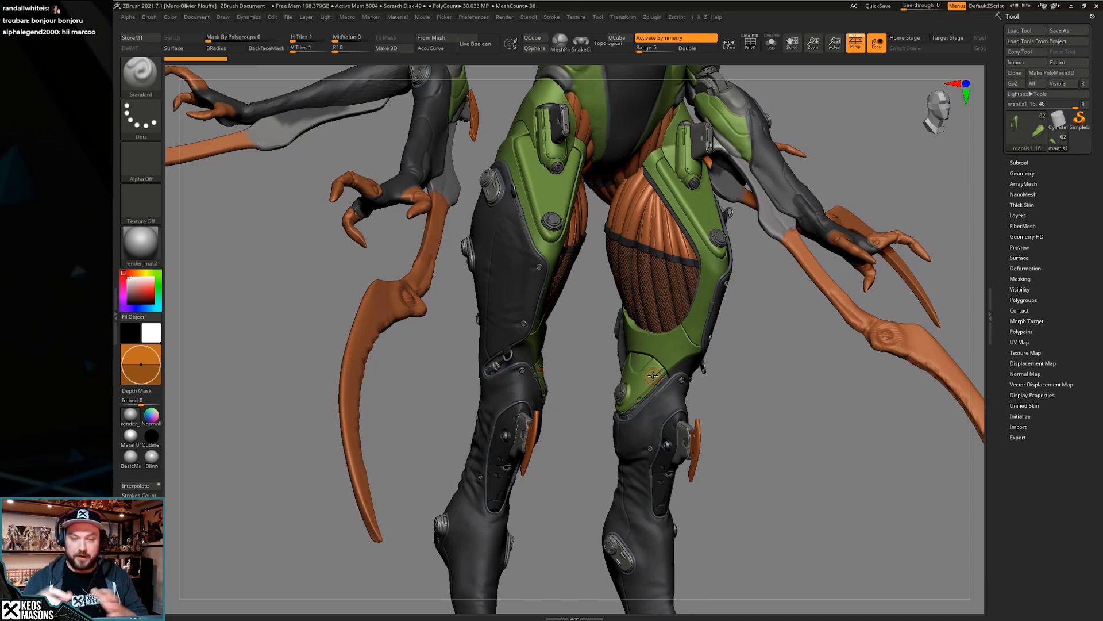
left_click_drag(783, 340, 687, 361)
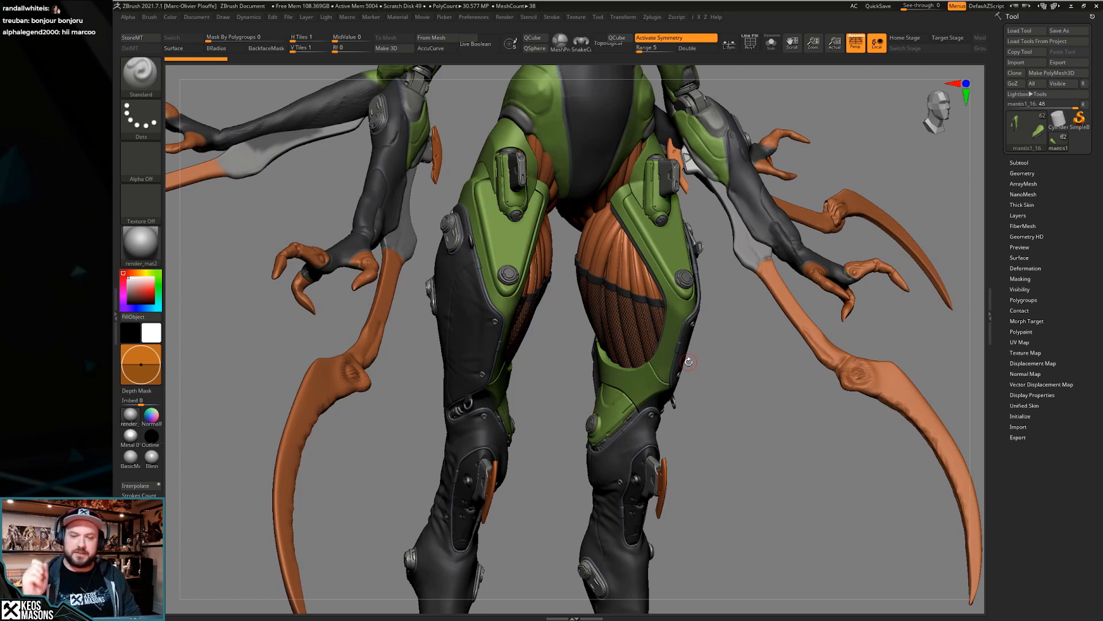
right_click_drag(732, 116, 766, 295, "alt")
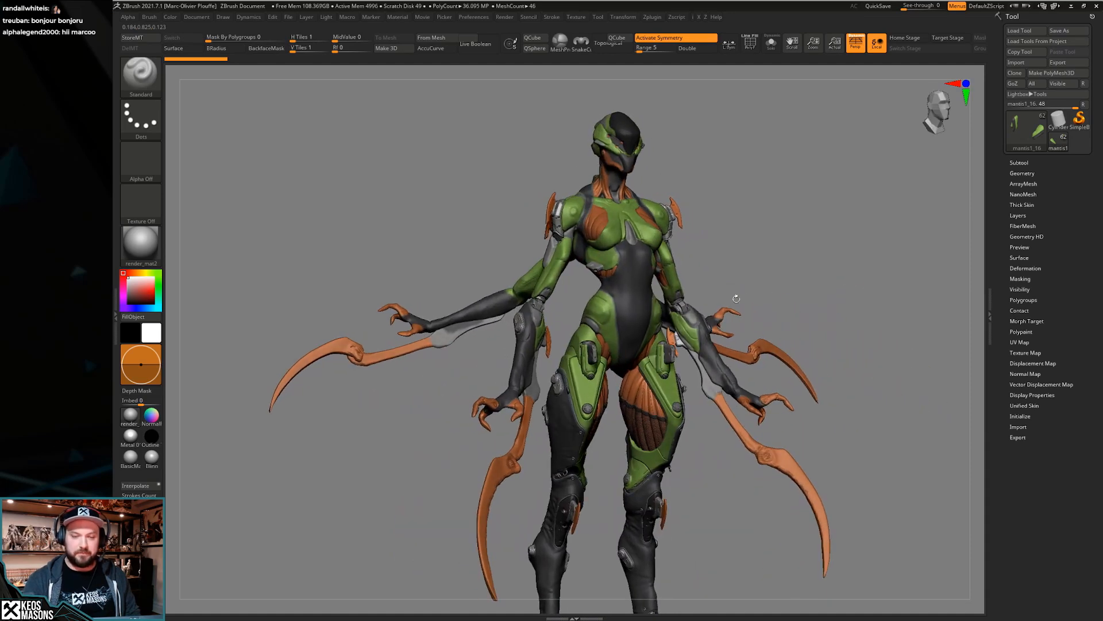
right_click_drag(641, 181, 602, 159)
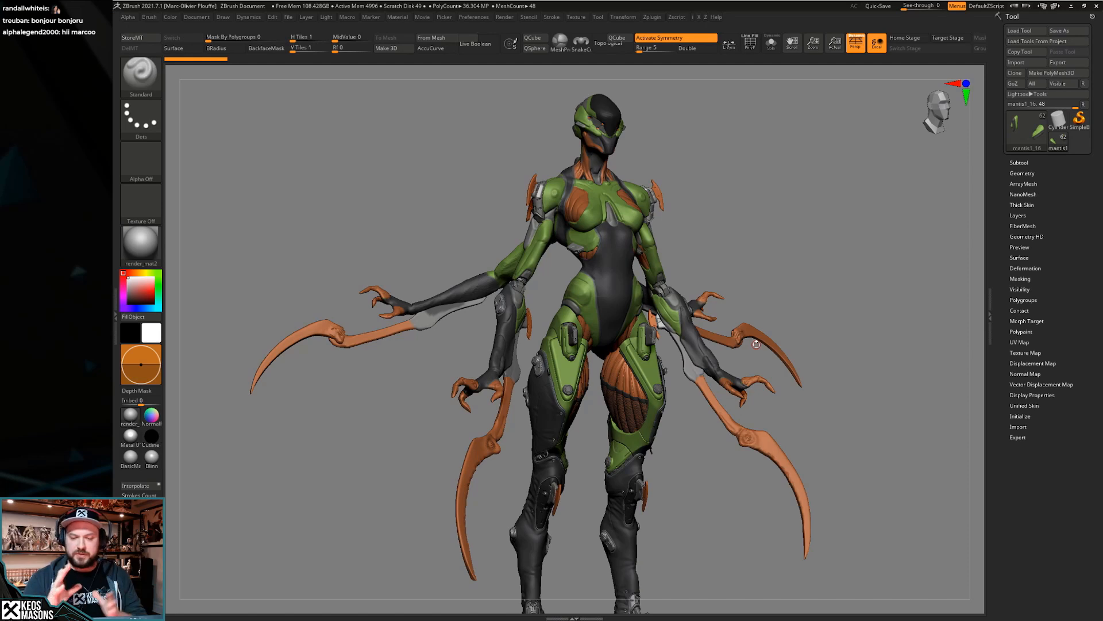
left_click_drag(756, 343, 827, 288, "shift")
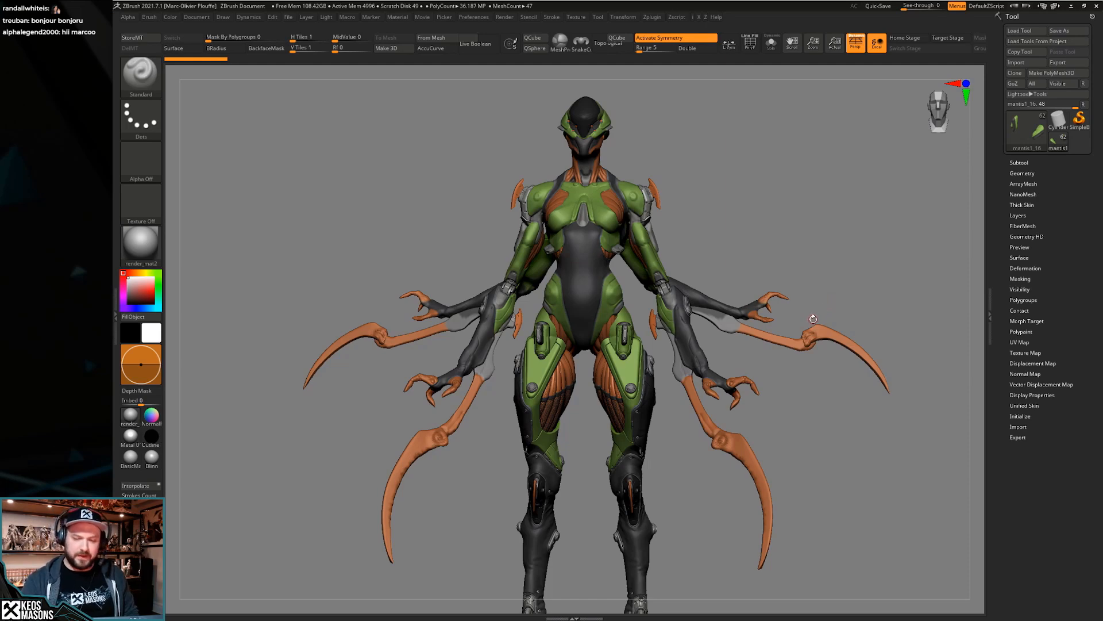
right_click_drag(798, 316, 816, 298)
mouse_move(634, 454)
right_mouse_down("alt")
mouse_move(646, 390)
mouse_move(650, 408)
mouse_move(644, 382)
right_mouse_up("alt")
mouse_move(643, 340)
right_mouse_down("alt")
mouse_move(640, 422)
mouse_move(661, 427)
mouse_move(649, 428)
mouse_move(673, 392)
right_mouse_up("alt")
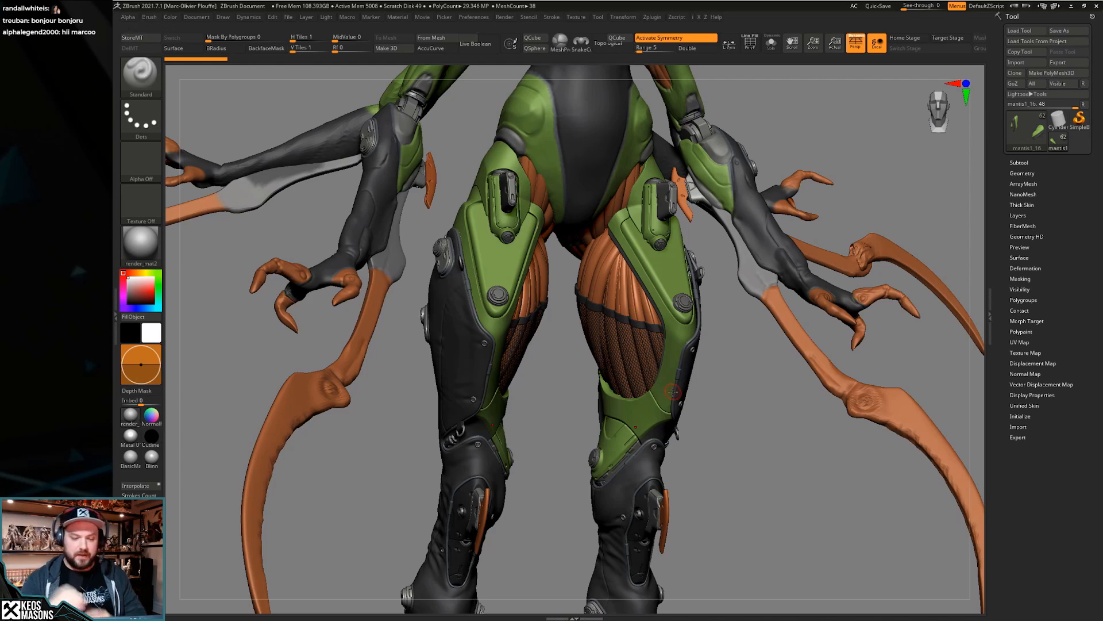
left_click_drag(744, 361, 704, 364)
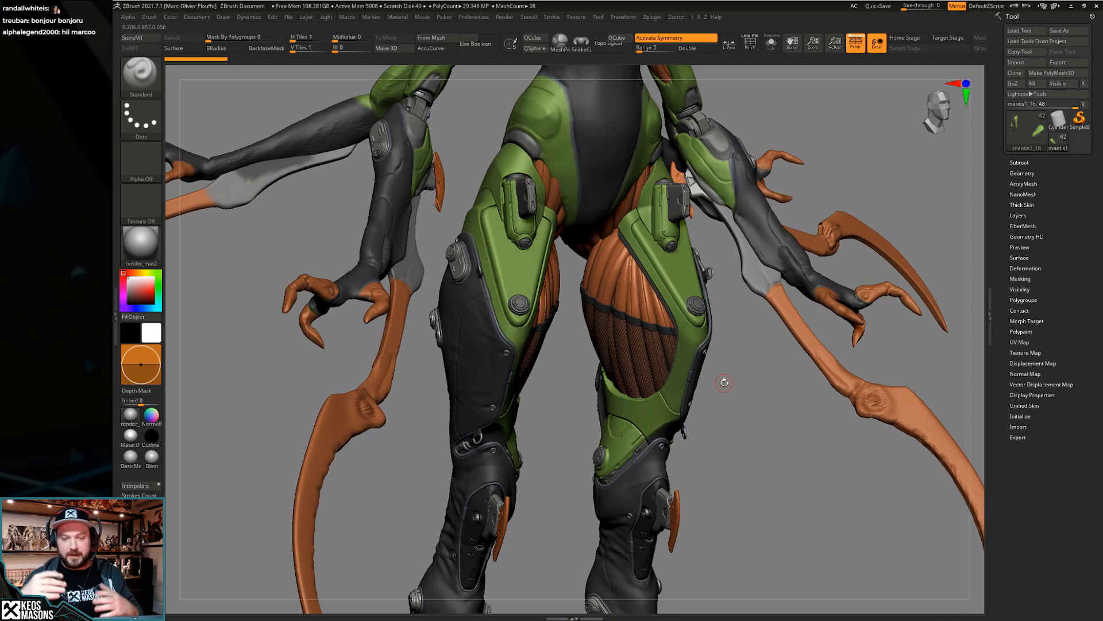
Make the green armour on the character's foot the active subtool
left_click_drag(692, 480, 679, 239, "alt")
left_click_drag(712, 367, 713, 214, "alt")
left_click_drag(662, 487, 663, 422, "alt")
left_click_drag(724, 429, 687, 428)
left_click(666, 381, "alt")
left_click(680, 382, "alt")
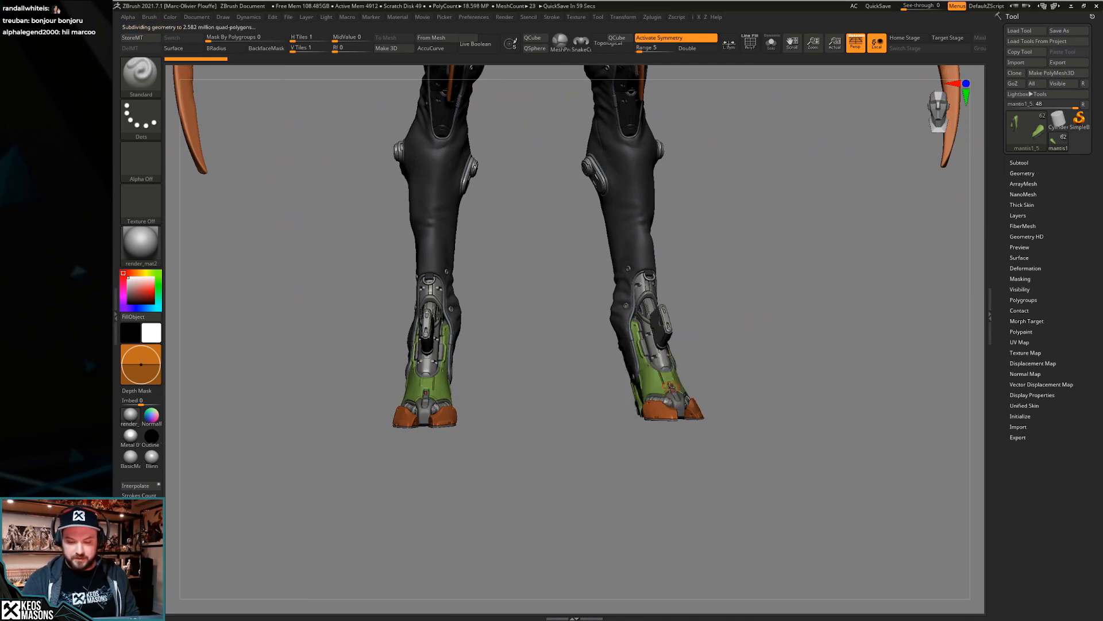
Frame the feet close up from the side and switch to the alpha brush with the DragDot stroke
left_click_drag(762, 340, 800, 344)
right_click_drag(800, 344, 797, 391, "ctrl")
left_click_drag(678, 397, 795, 382)
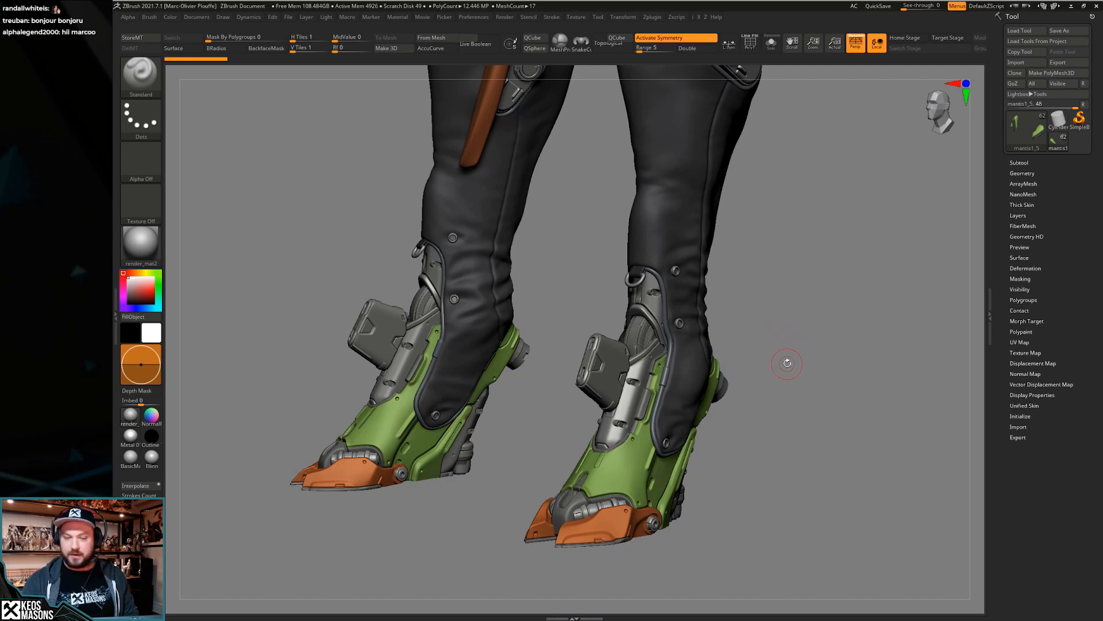
key("space")
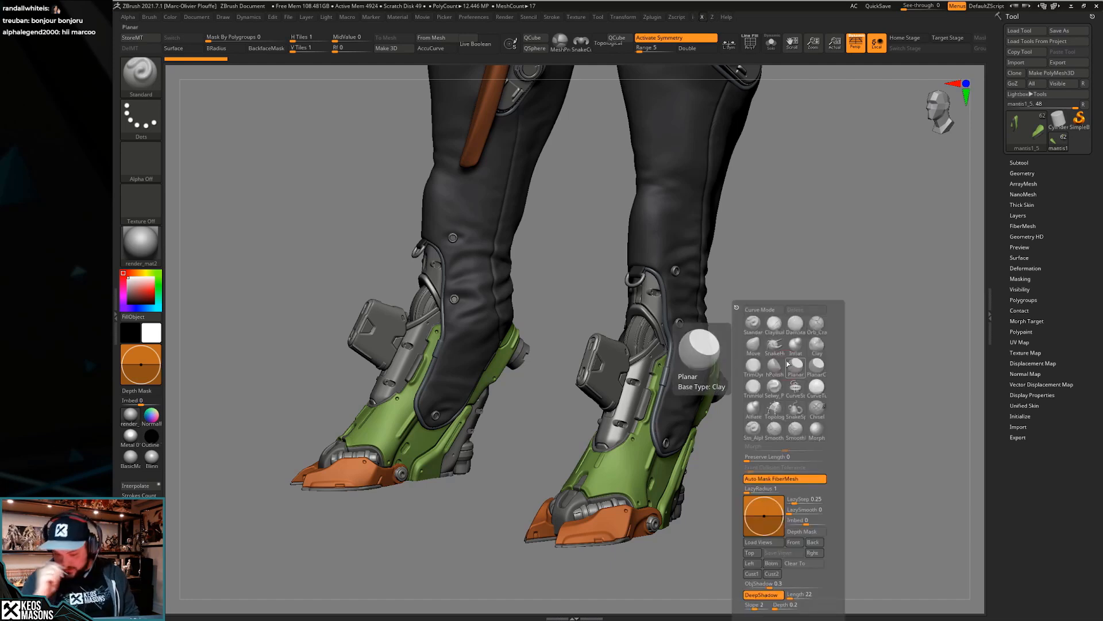
left_click(752, 429)
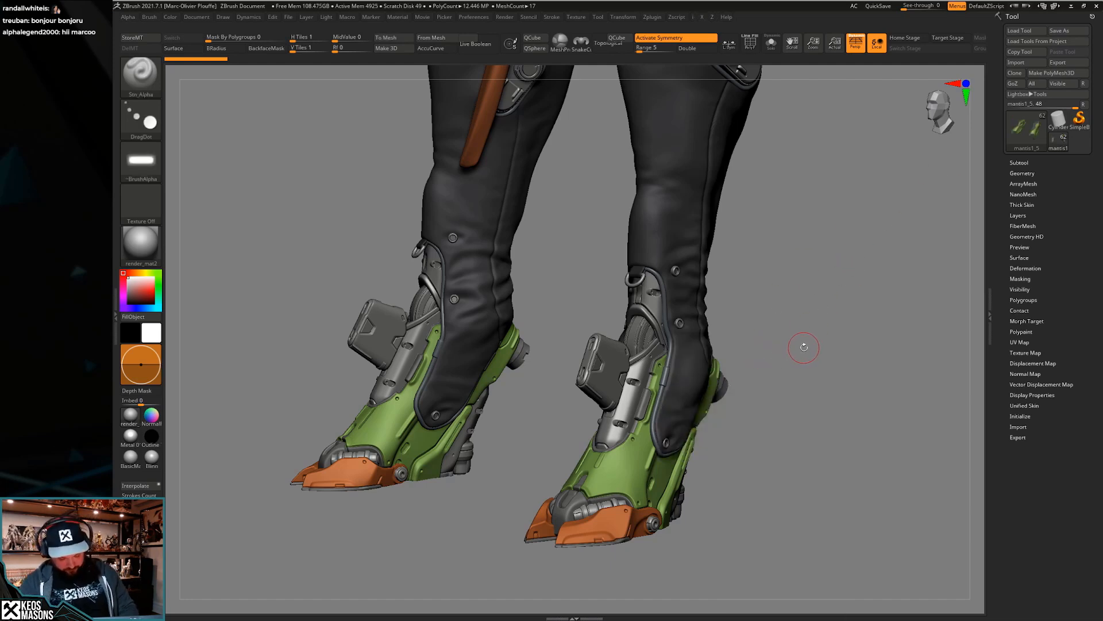
key("F4")
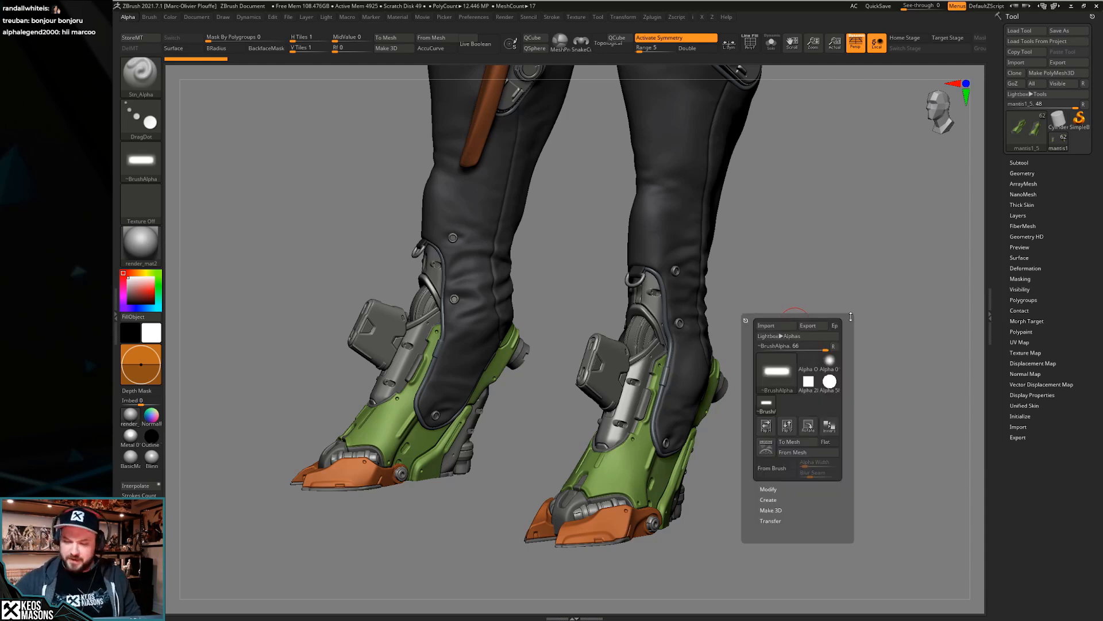
key("F4")
left_click(795, 281)
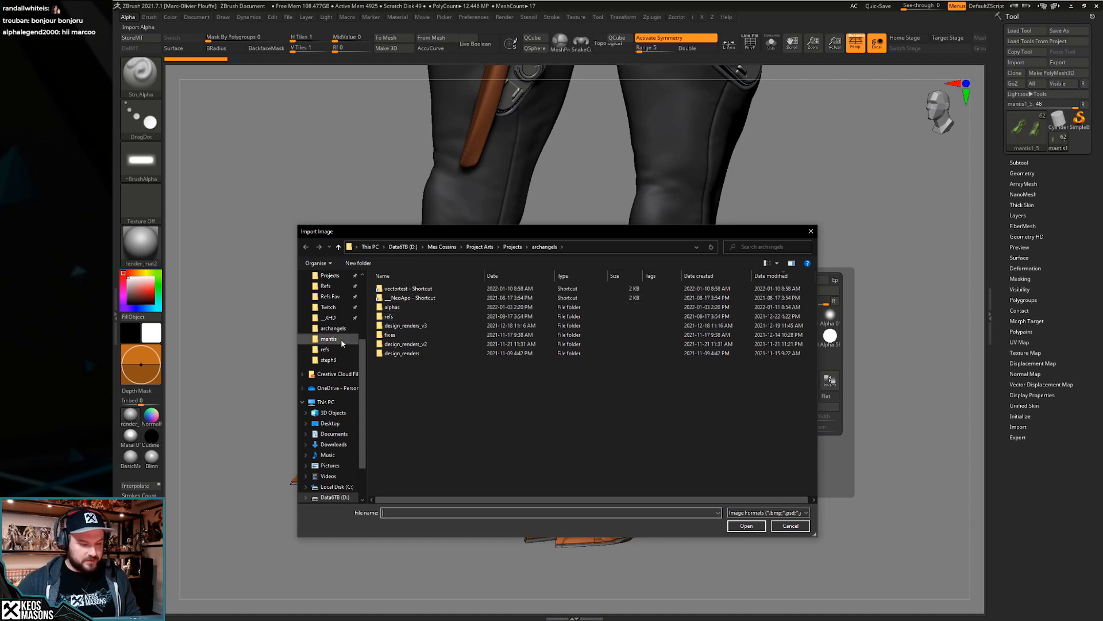
left_click(340, 339)
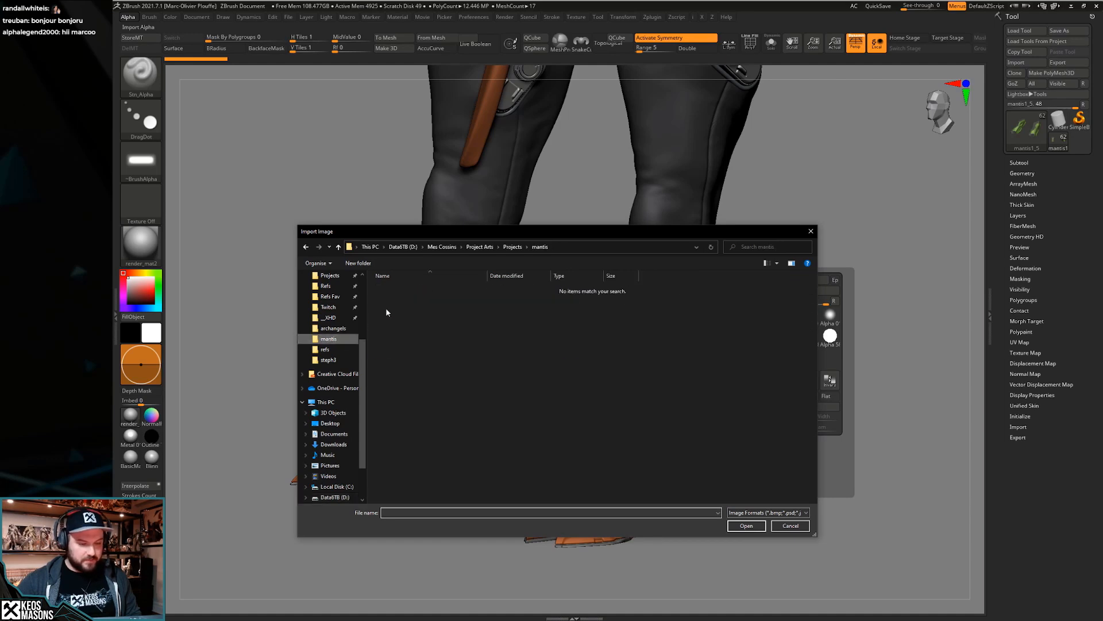
left_click(811, 232)
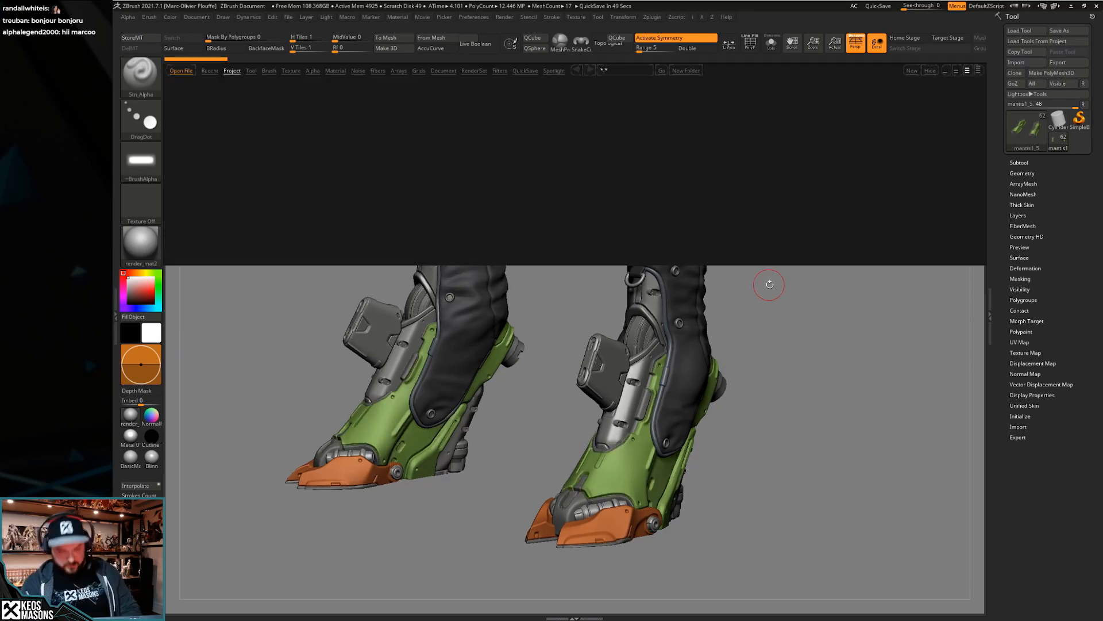
Browse the LightBox alphas to the Ced_Mecha_new folder and load the Button_37 alpha
left_click(312, 70)
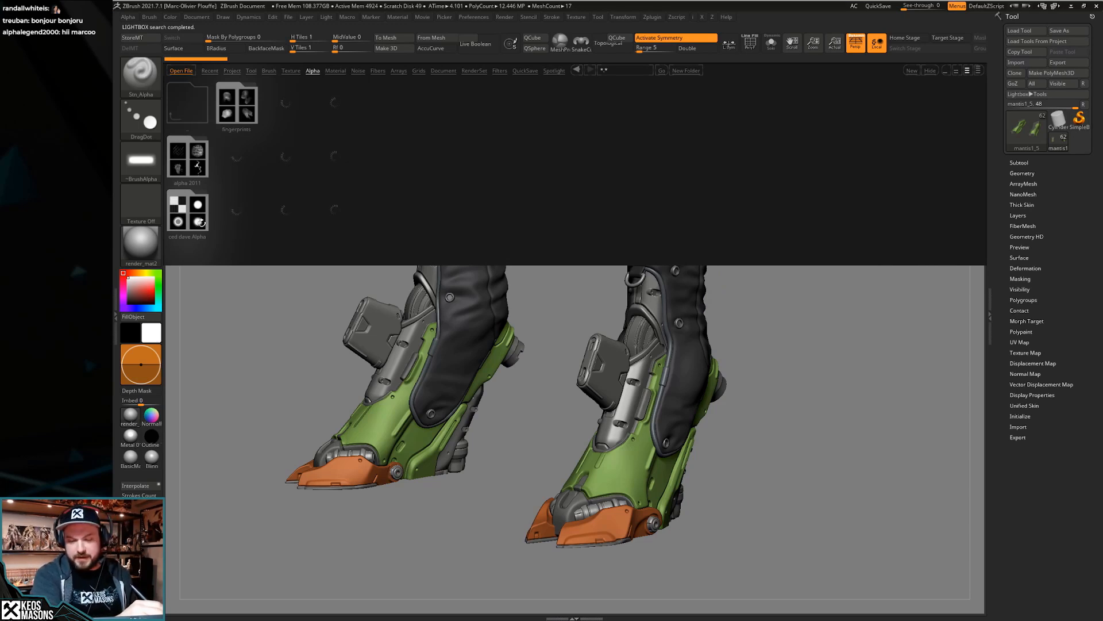
double_click(202, 222)
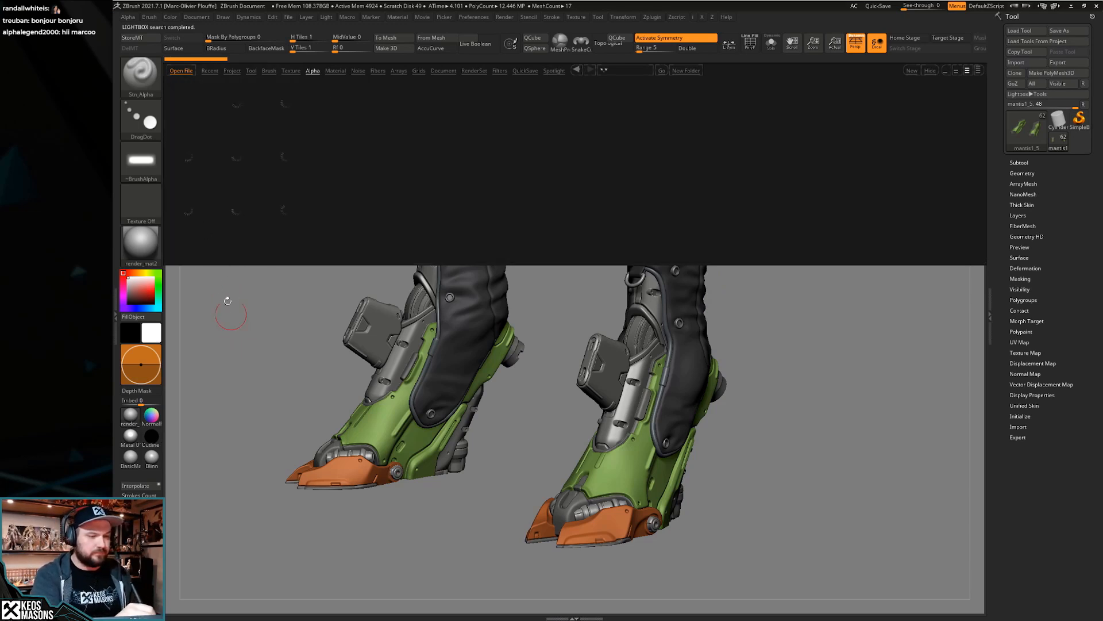
double_click(190, 100)
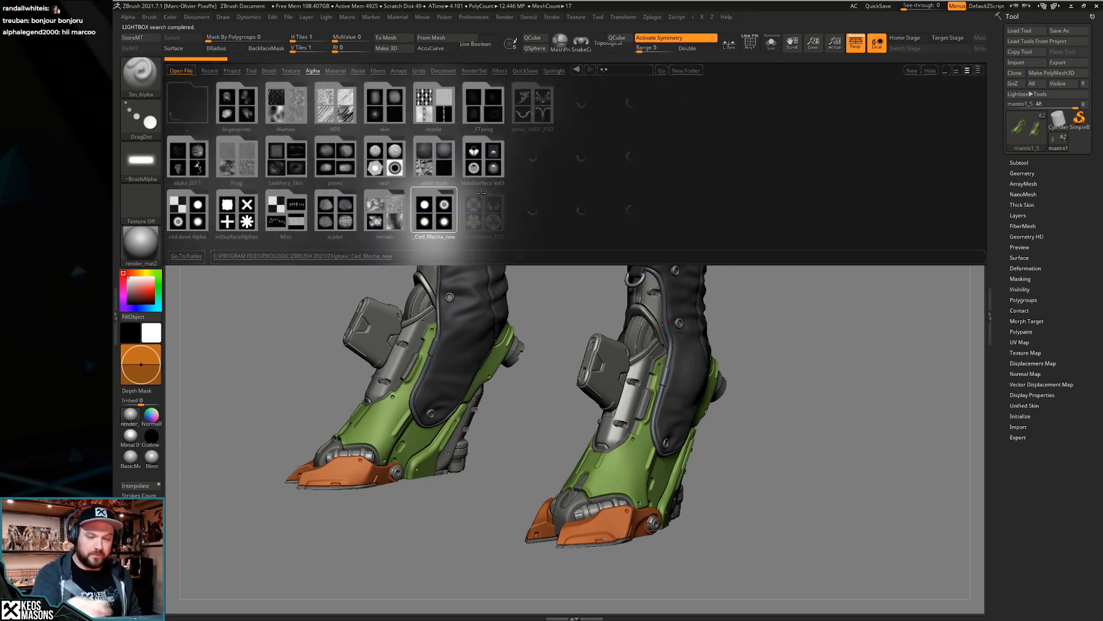
double_click(432, 216)
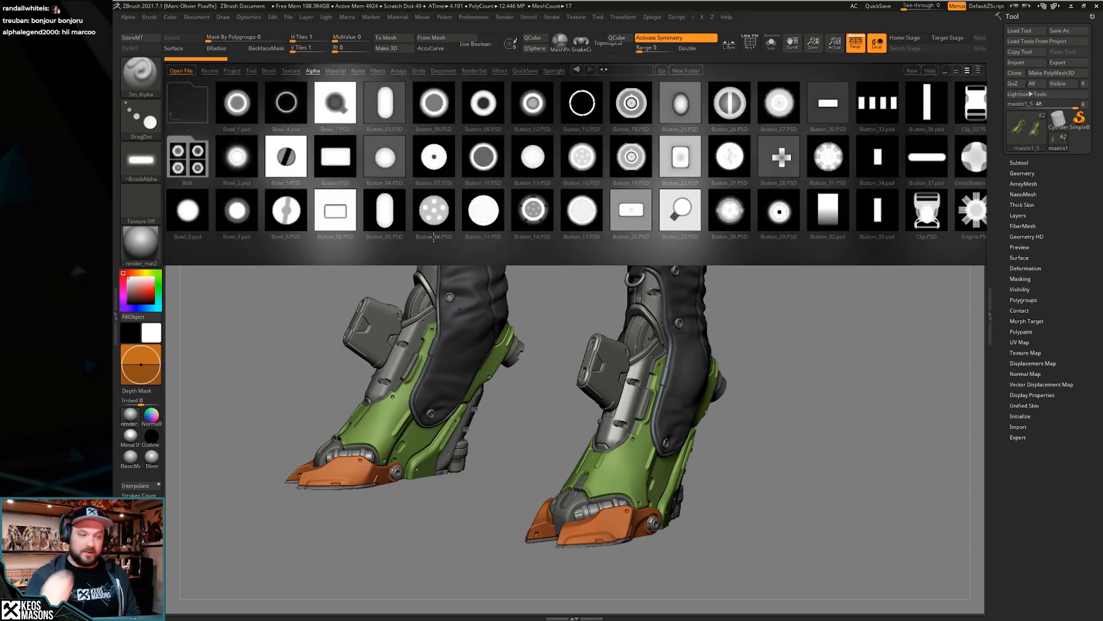
left_click_drag(758, 210, 749, 185)
left_click_drag(828, 210, 537, 209)
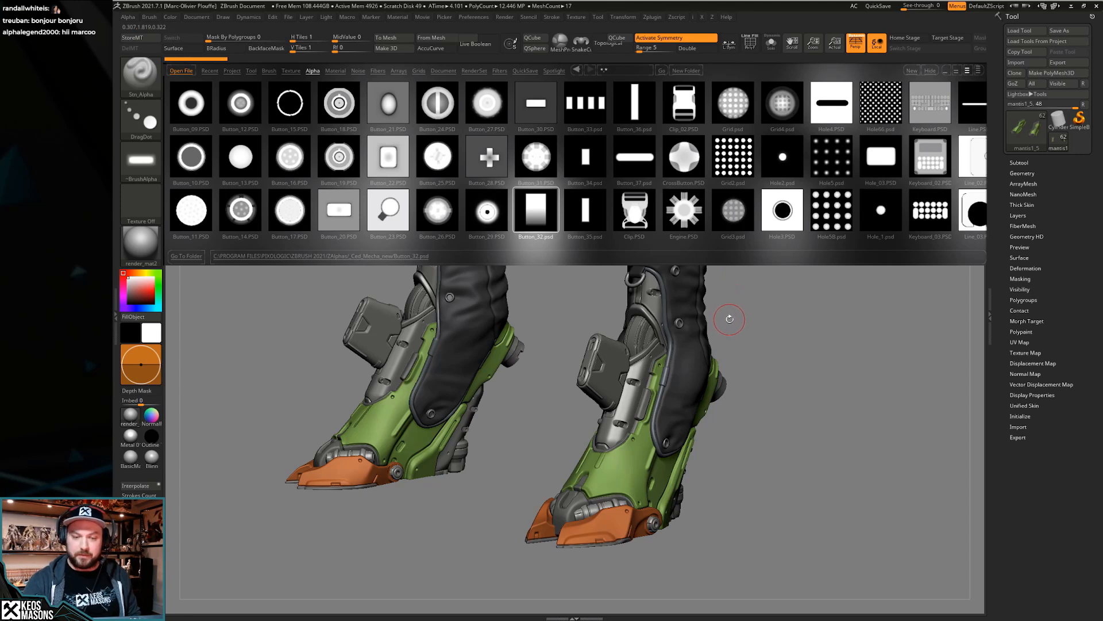
left_click(635, 158)
double_click(636, 160)
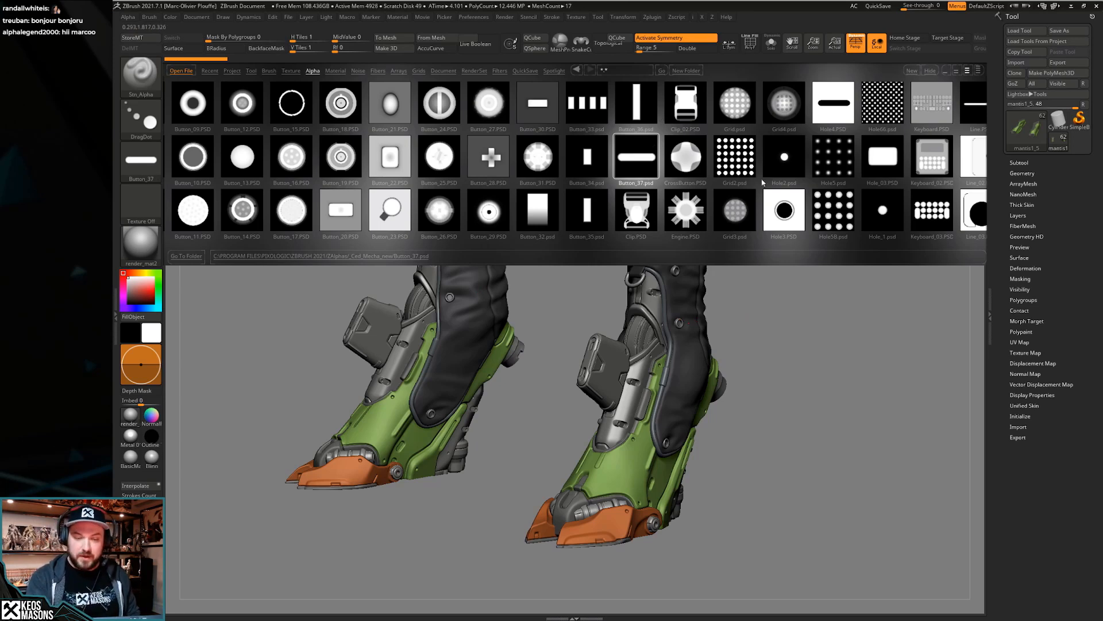
Load the Ovale, mecha and rectangle alphas from the Ced_Mecha_new folder
left_click_drag(773, 177, 573, 185)
left_click_drag(725, 206, 560, 211)
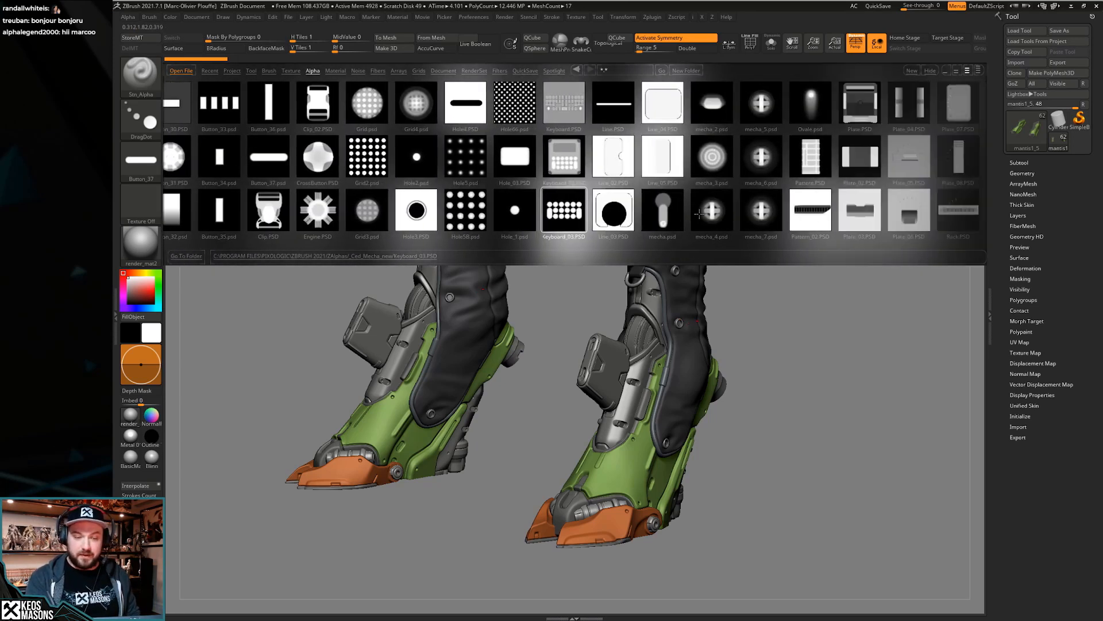
left_click_drag(698, 214, 598, 213)
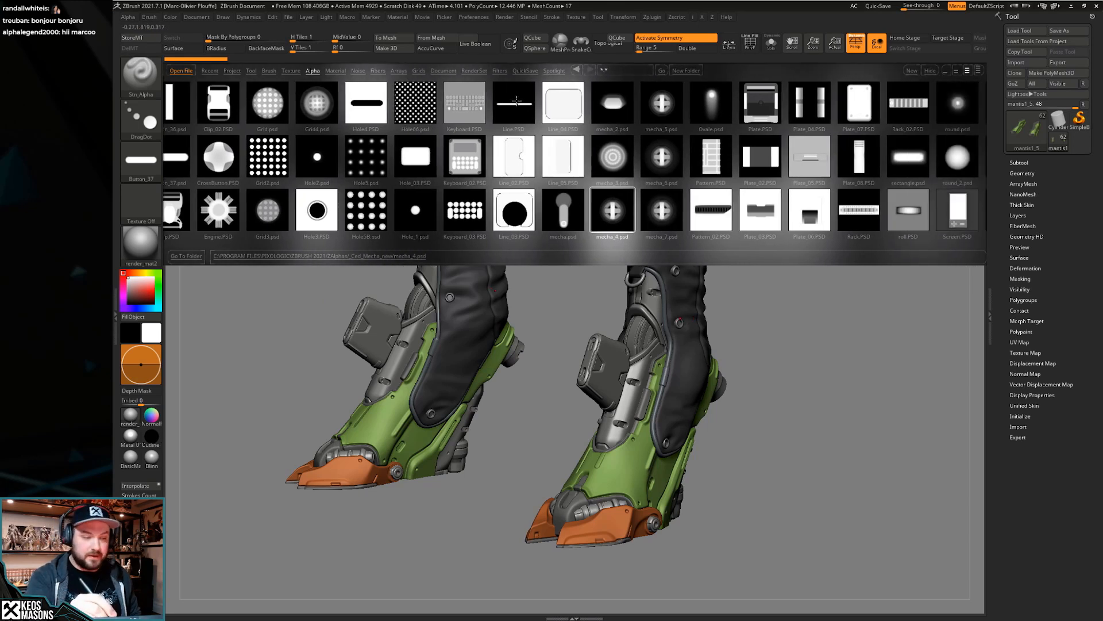
double_click(716, 110)
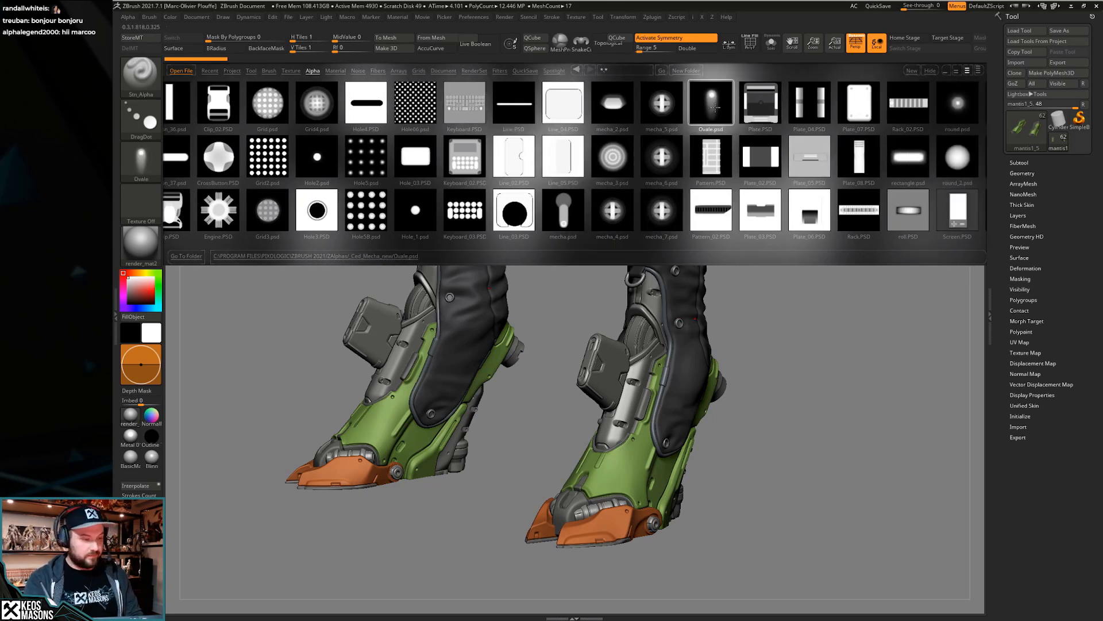
left_click(563, 205)
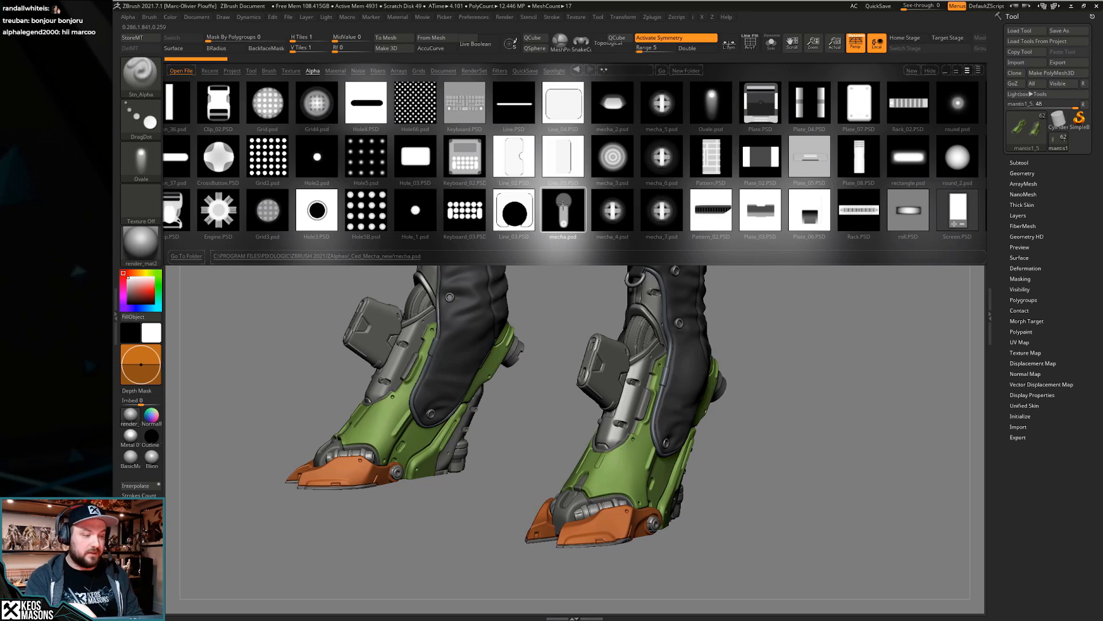
double_click(563, 212)
left_click_drag(872, 223, 766, 206)
double_click(672, 159)
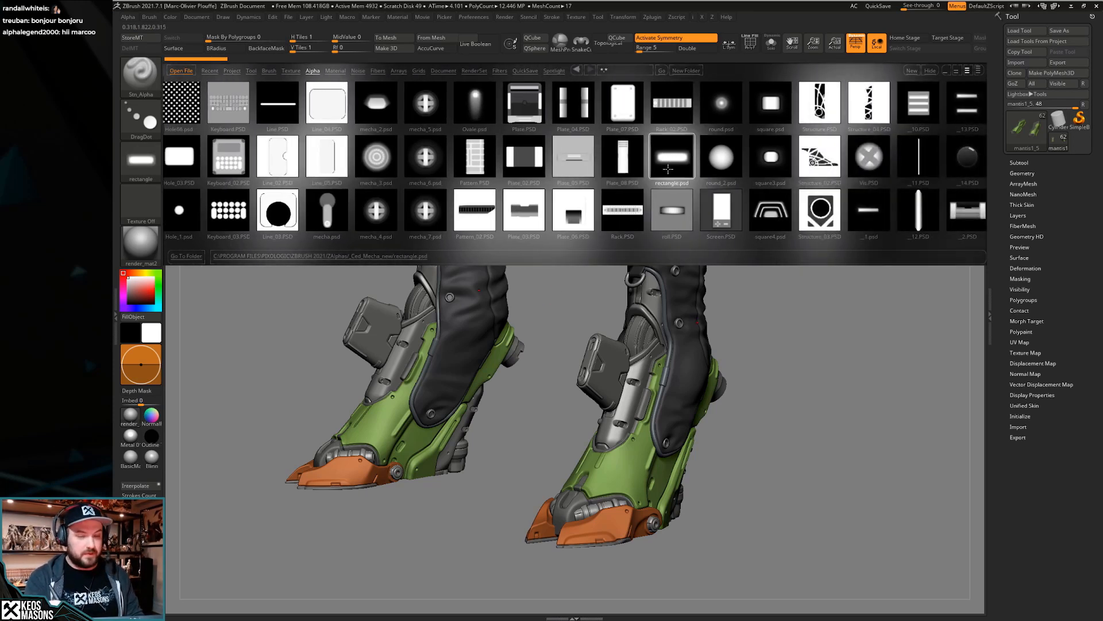
Load the thin vertical line alpha _11 and the round alpha _14 from the end of the Ced_Mecha_new folder
left_click_drag(790, 221, 722, 244)
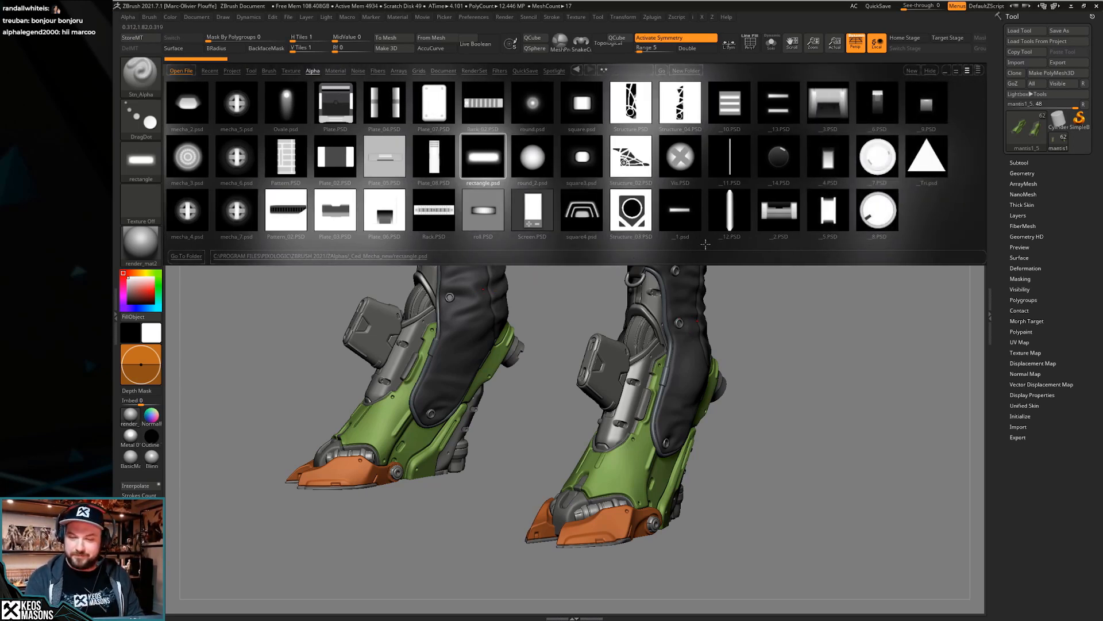
left_click(722, 164)
double_click(722, 163)
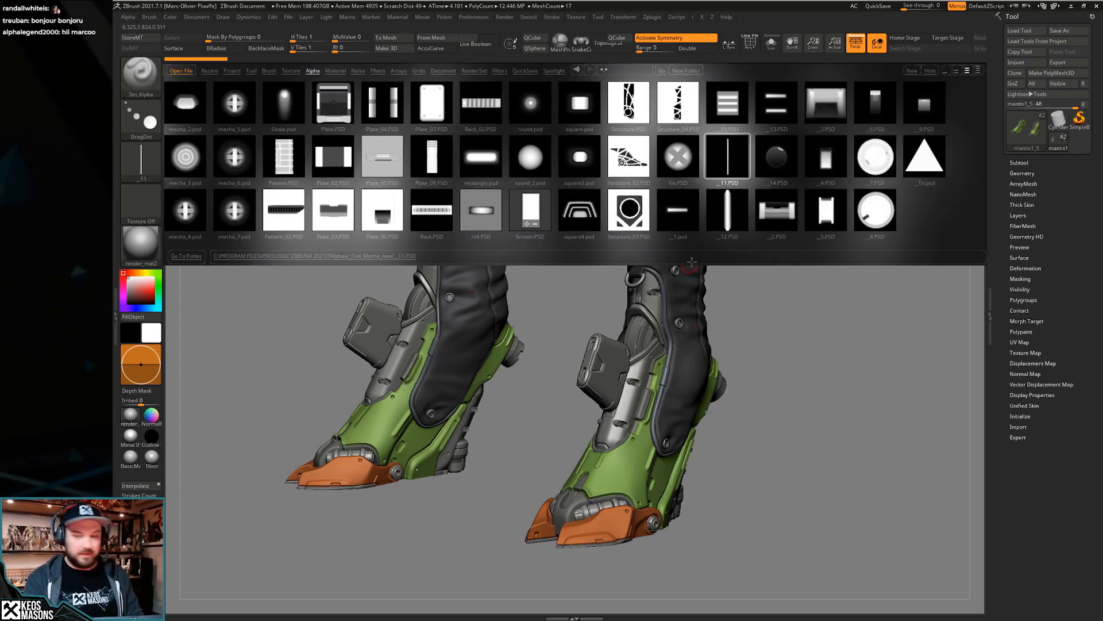
left_click(776, 157)
double_click(786, 158)
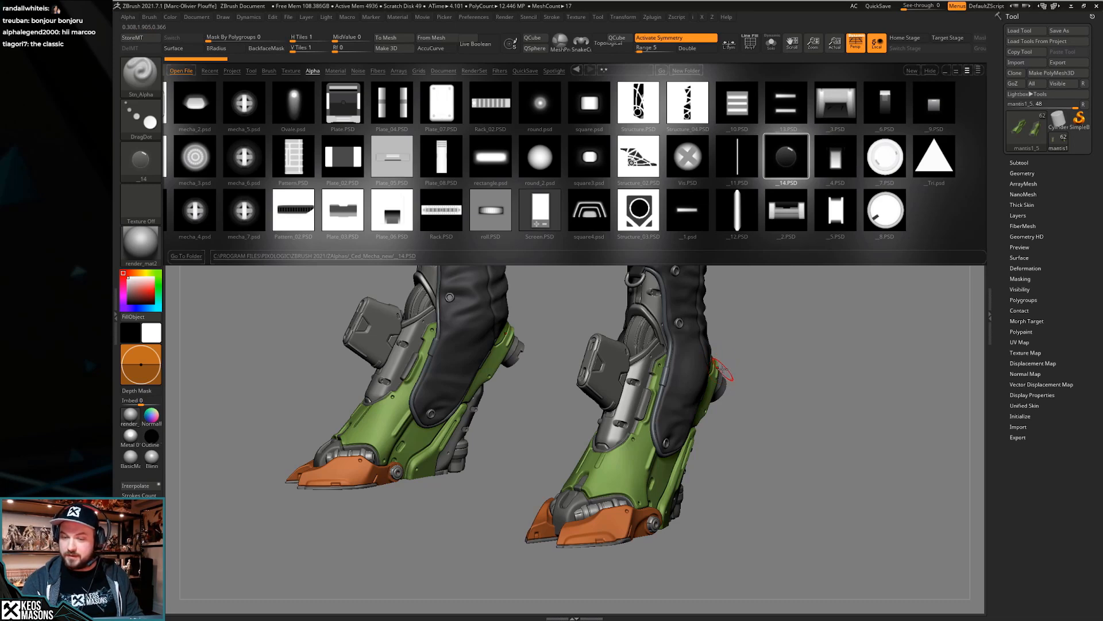
Go to the Steph_all alpha folder and load the Base04, Base05, Base10, Base15 and Base17 images as alphas
left_click_drag(322, 118, 587, 85)
double_click(202, 105)
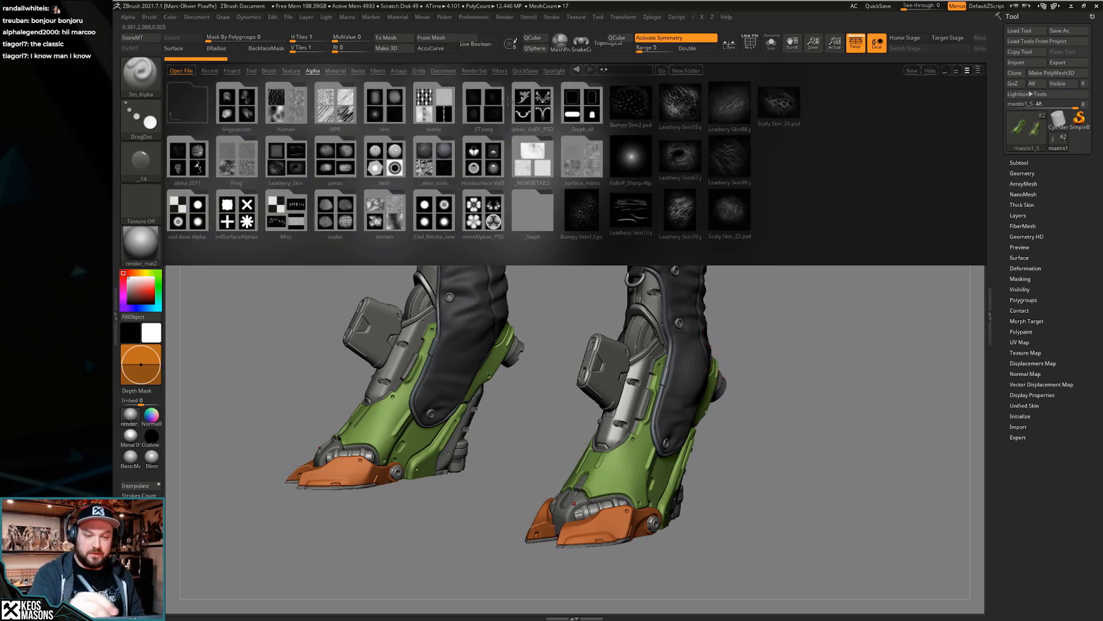
double_click(330, 214)
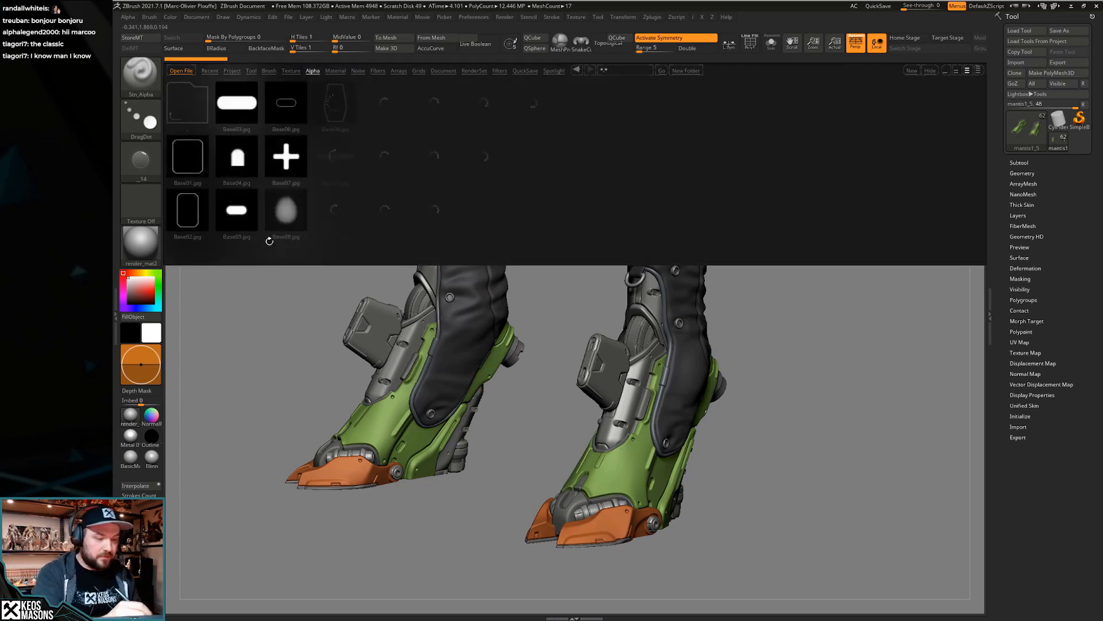
double_click(238, 159)
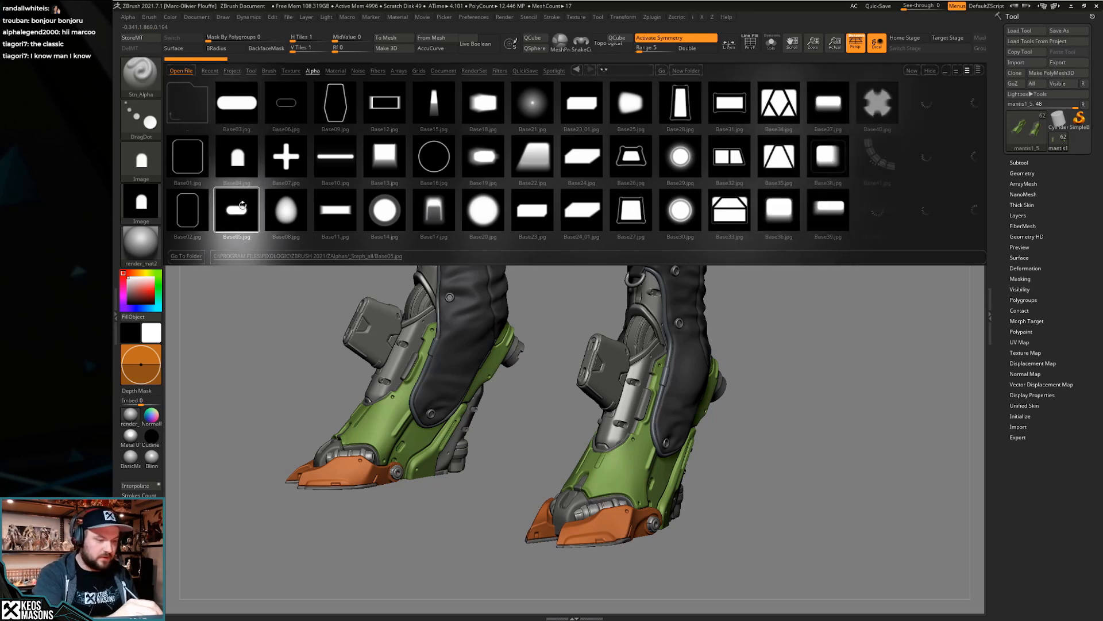
double_click(243, 210)
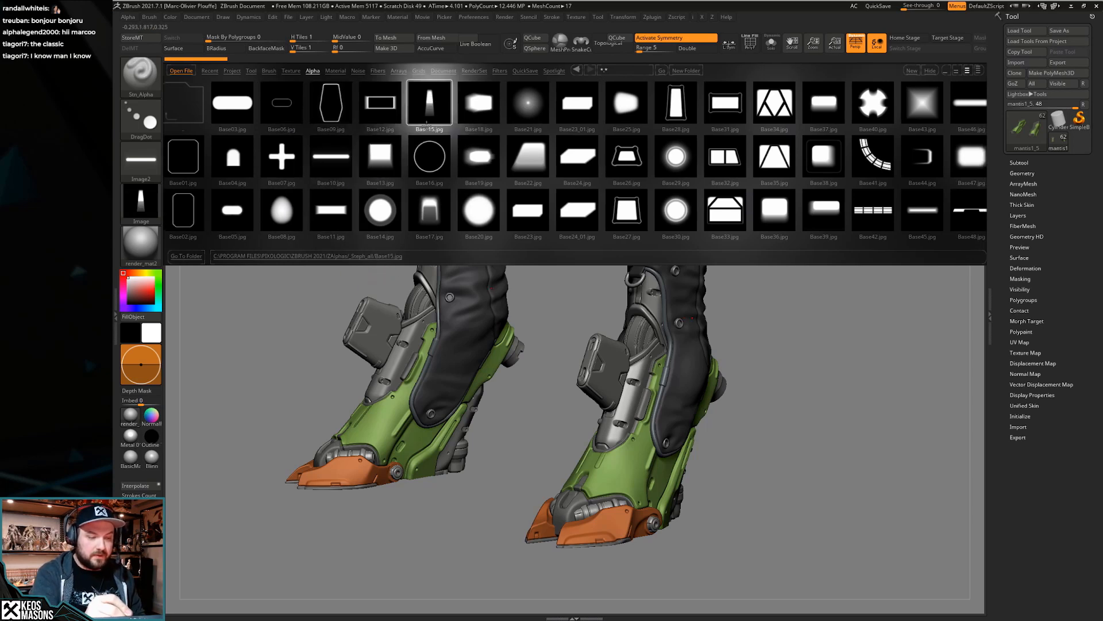
double_click(430, 210)
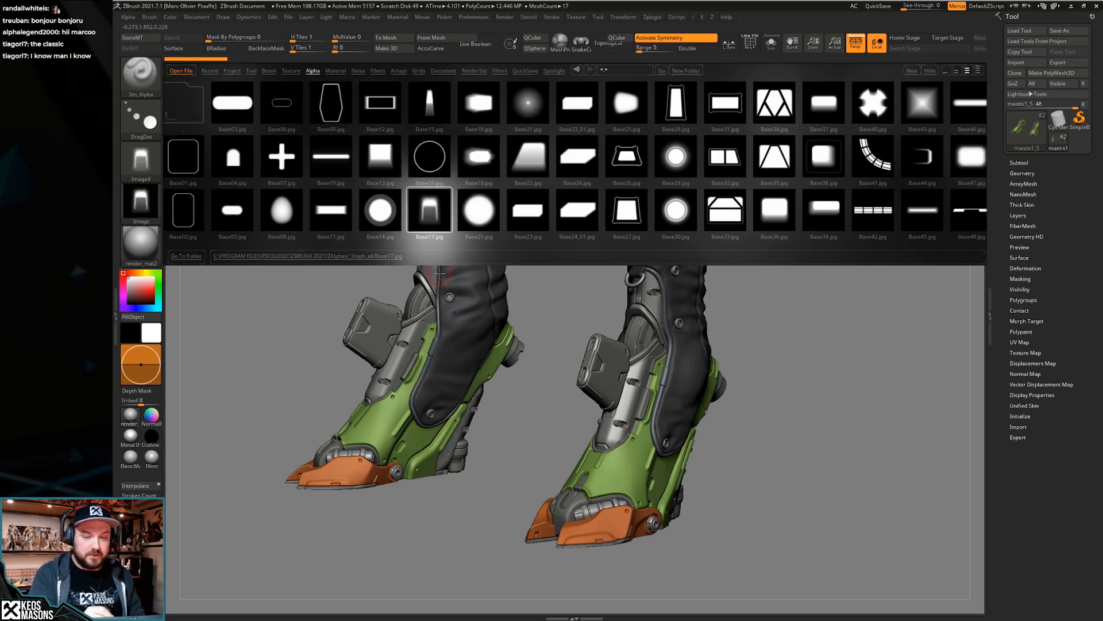
Load the Base22, Container_10, edge02 and Container_09 images from the Steph_all folder as alphas
scroll(669, 248, "down", 3)
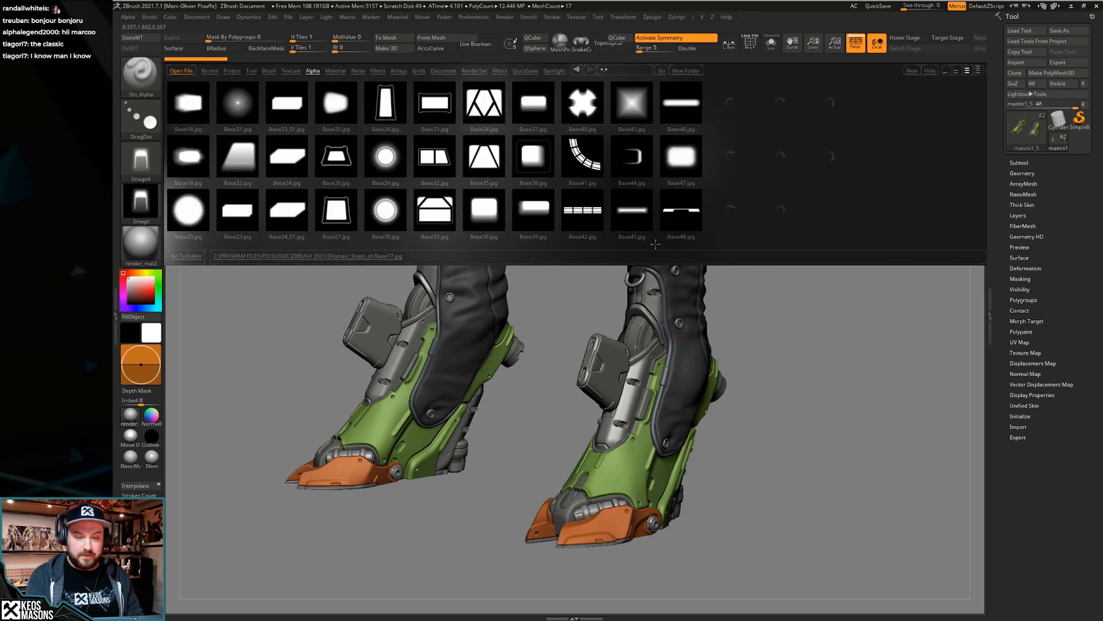
double_click(247, 154)
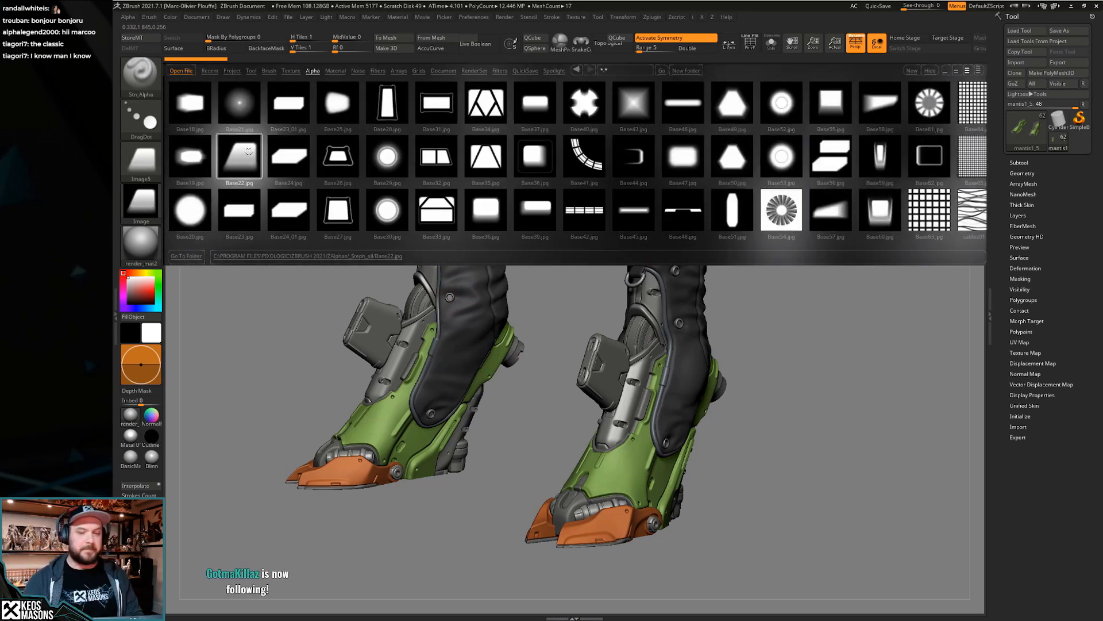
scroll(718, 235, "down", 5)
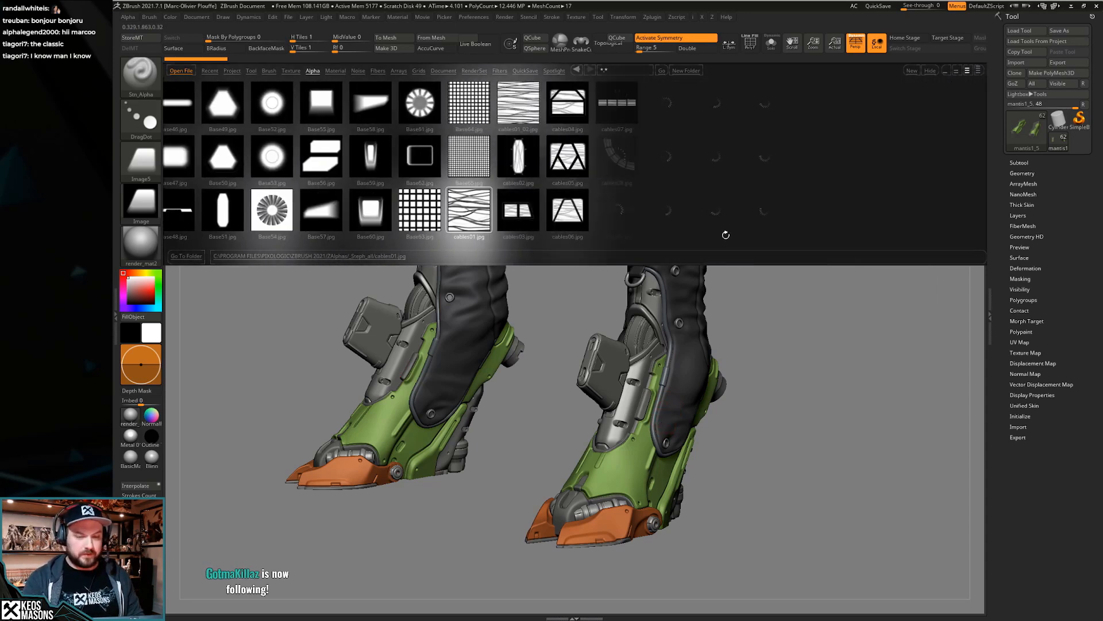
scroll(719, 235, "down", 3)
scroll(726, 232, "down", 1)
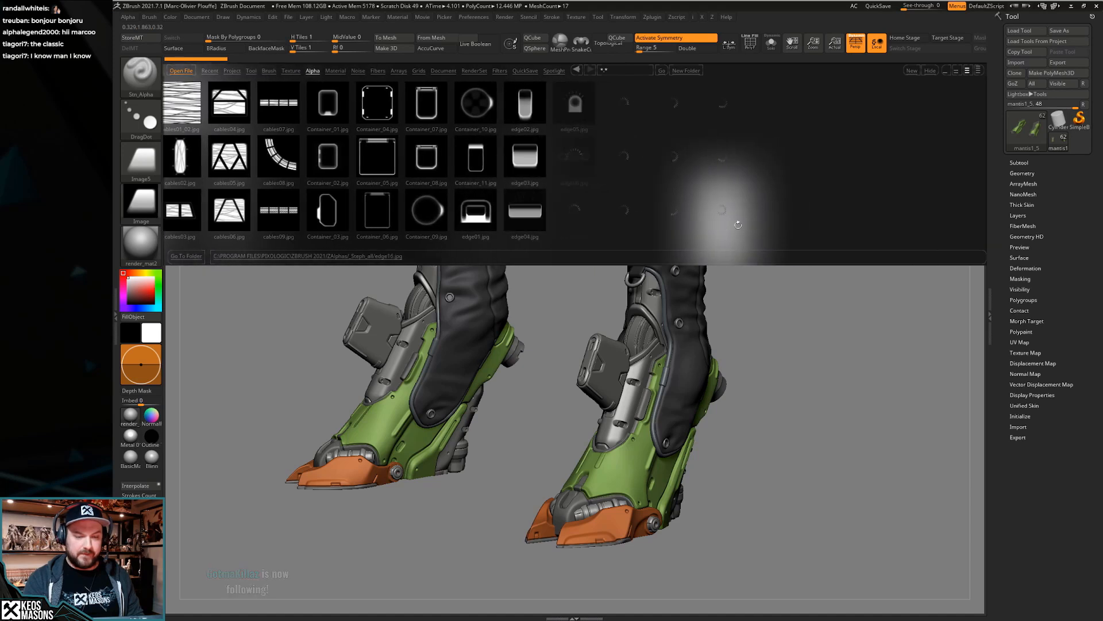
scroll(478, 122, "down", 1)
left_click(475, 118)
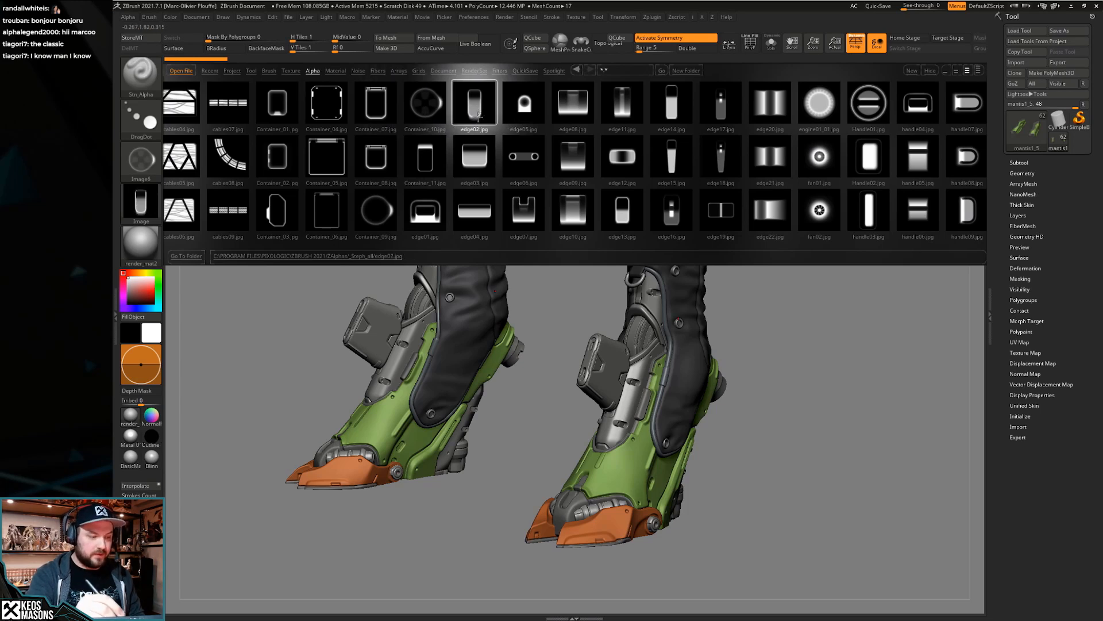
left_click(379, 208)
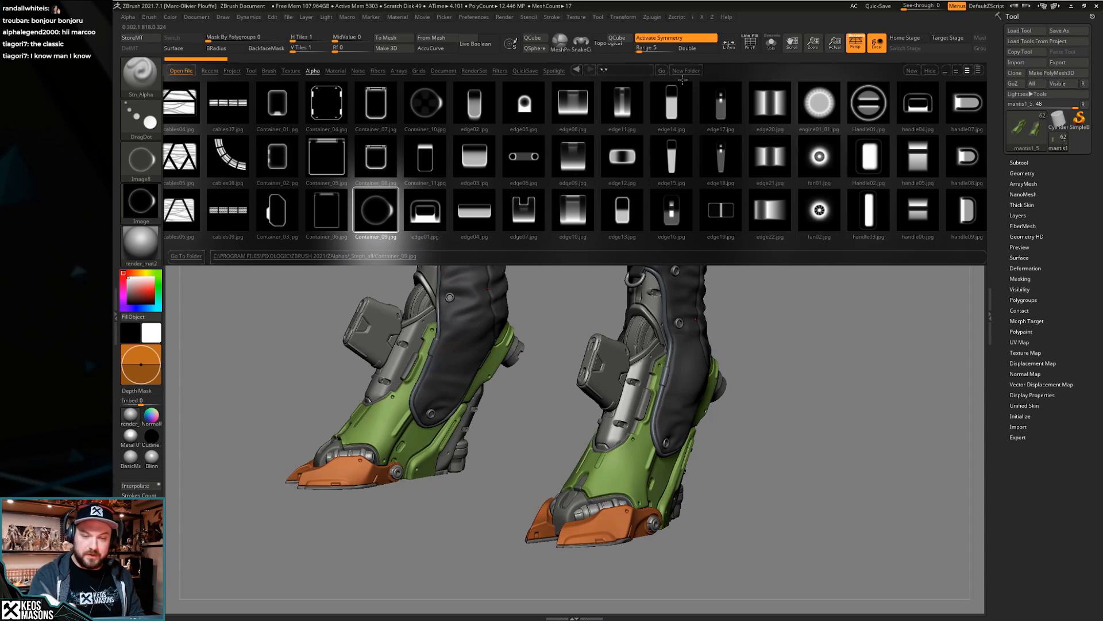
Load the edge14, edge15, edge17 and edge18 images from the Steph_all folder as alphas
left_click(671, 100)
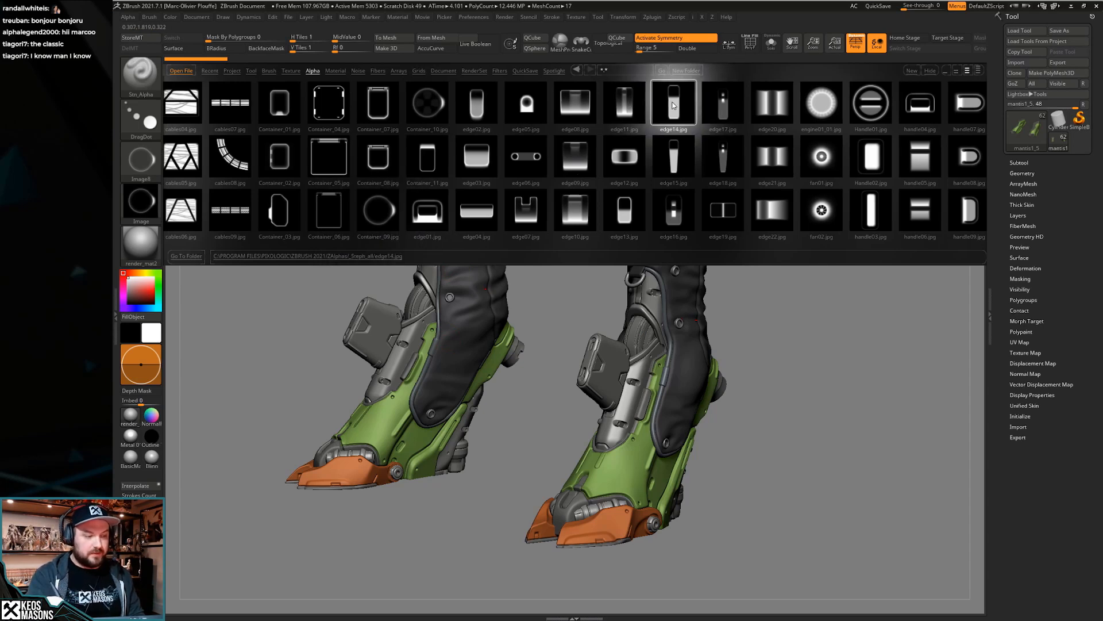
left_click(670, 165)
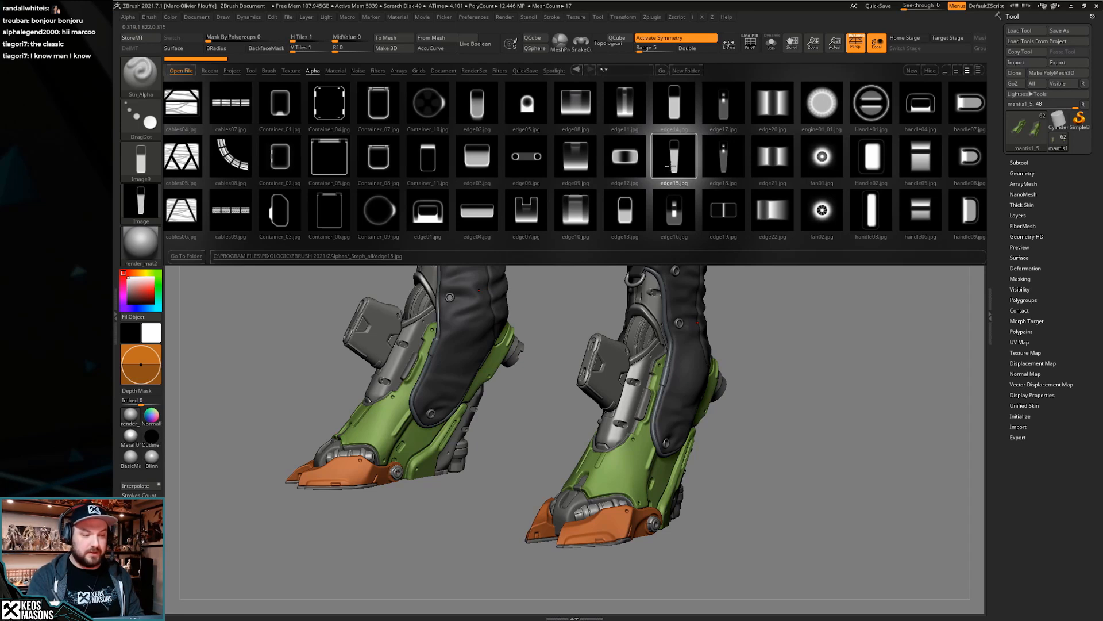
scroll(749, 179, "right", 3)
left_click(566, 103)
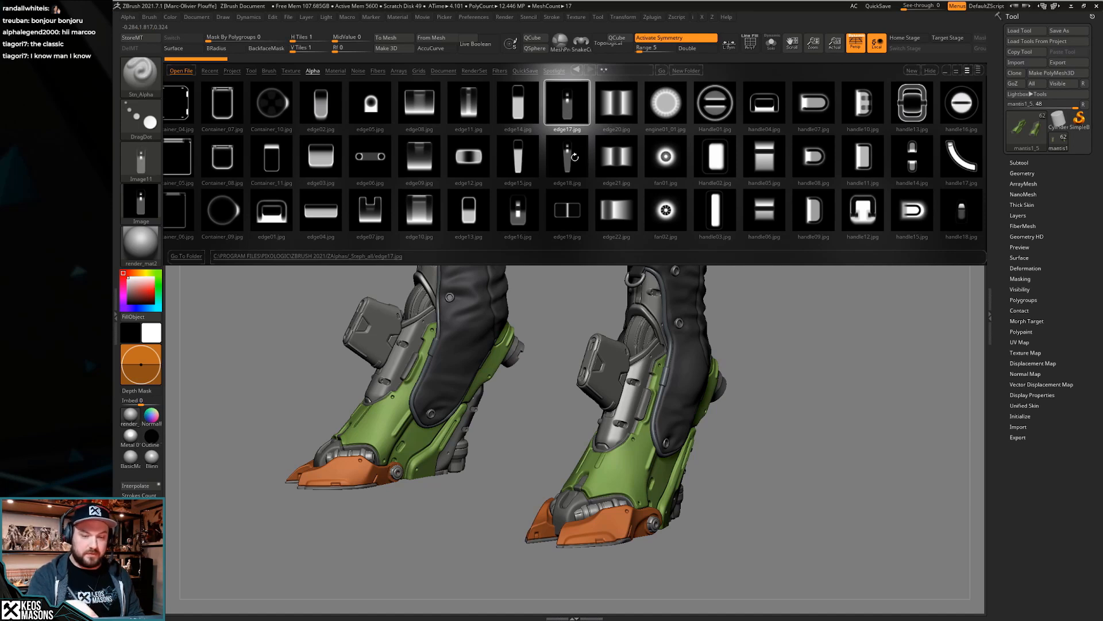
left_click(574, 157)
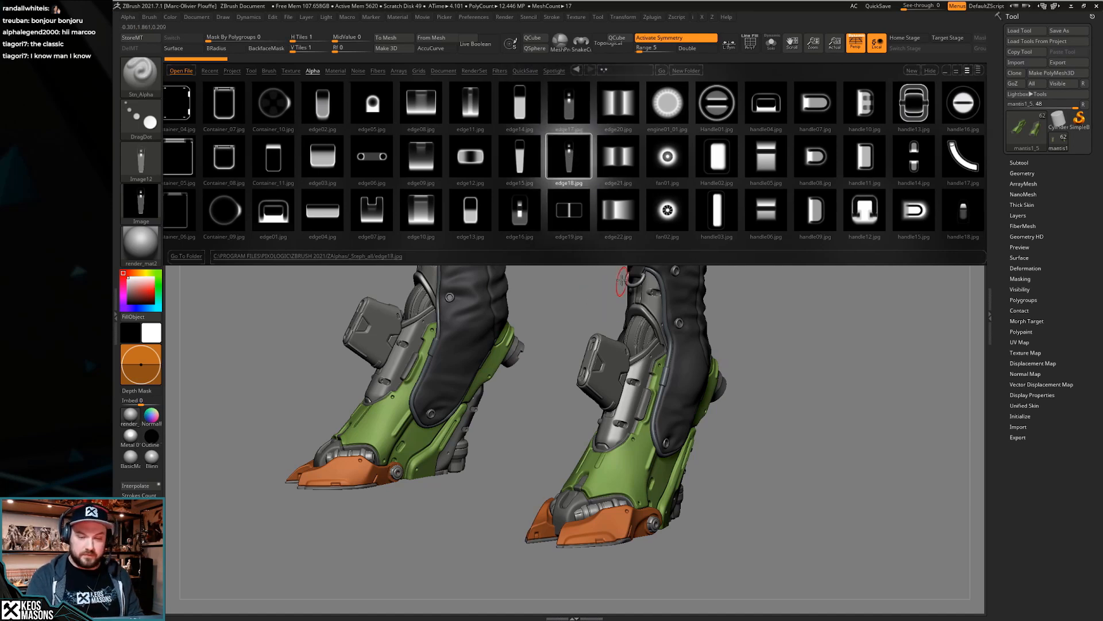
Load the handle18, handle19 and handle20 images from the Steph_all folder as alphas
left_click(766, 211)
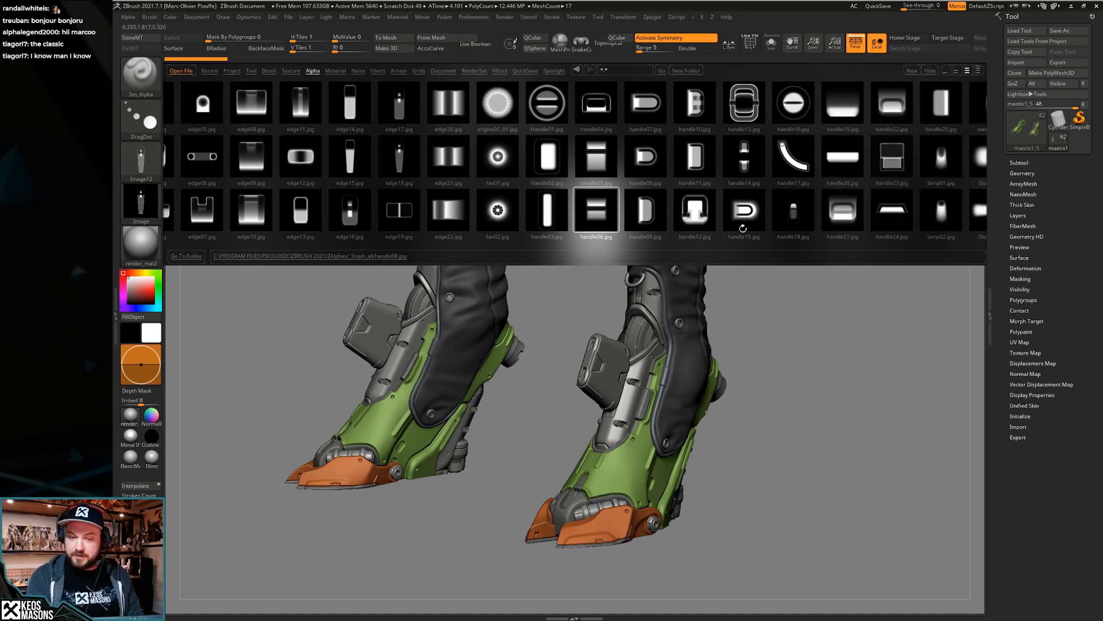
left_click(794, 212)
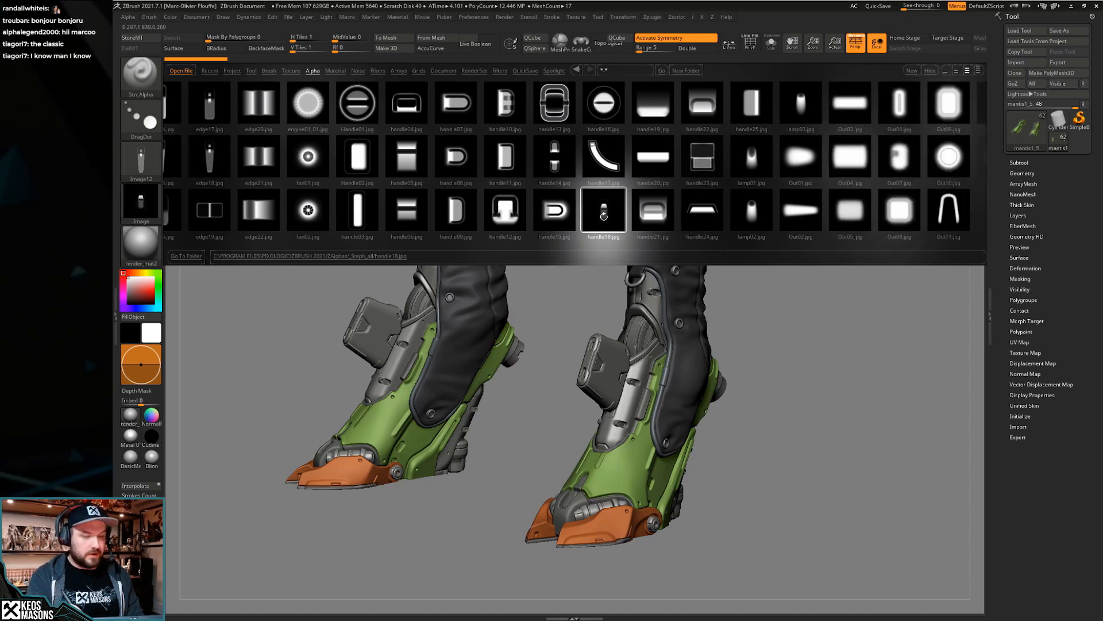
left_click(654, 103)
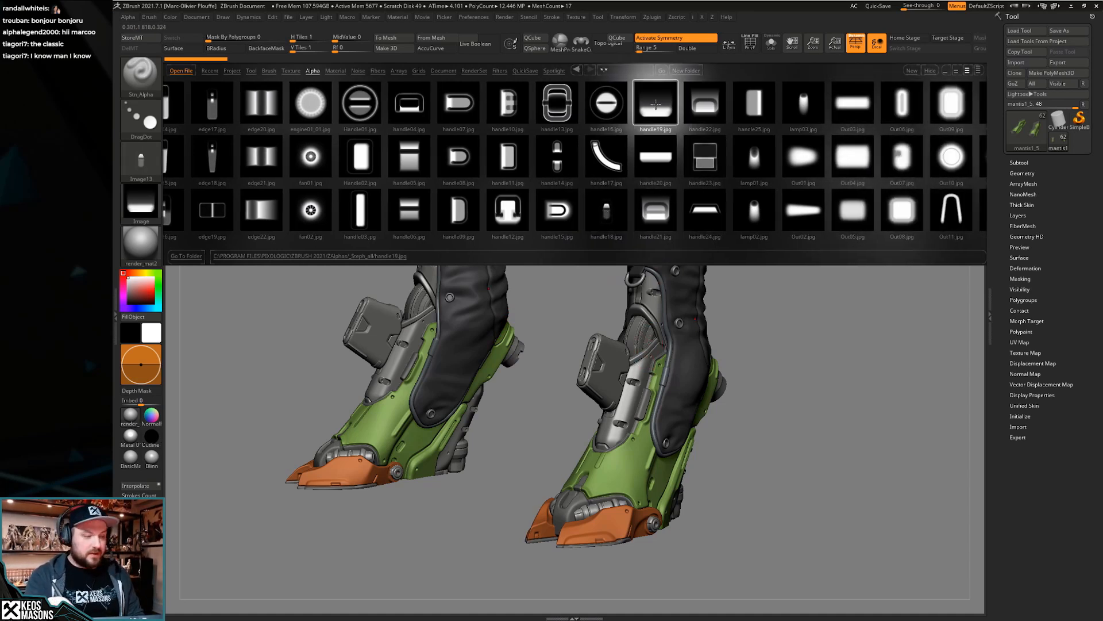
left_click(659, 156)
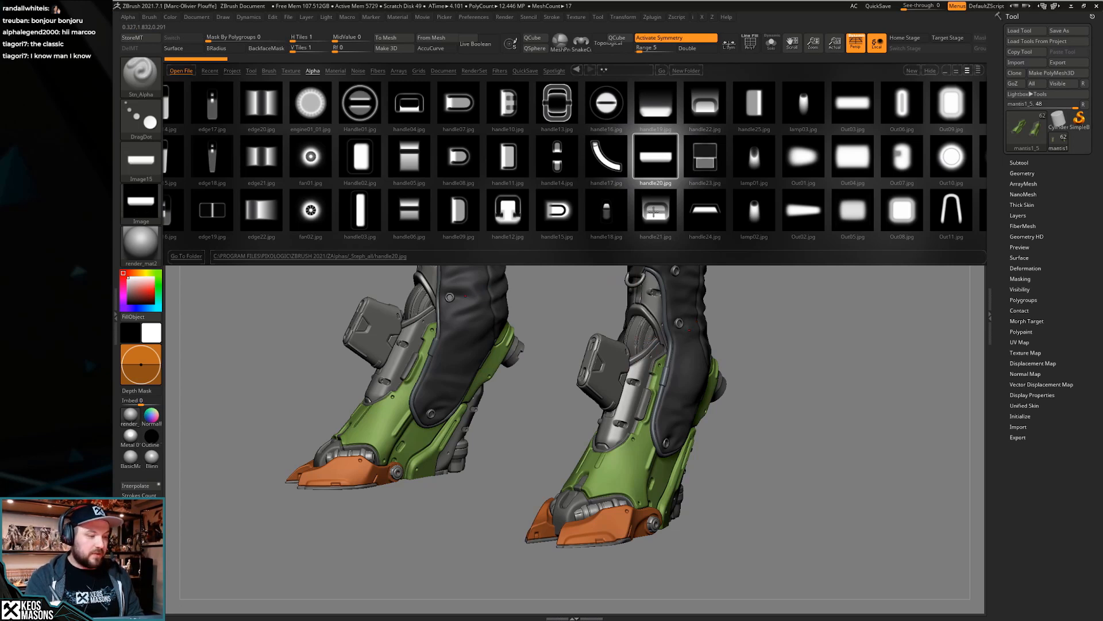
Browse past the bolt, panel and sticker images to the vent images and load vent06 as an alpha
left_click(886, 216)
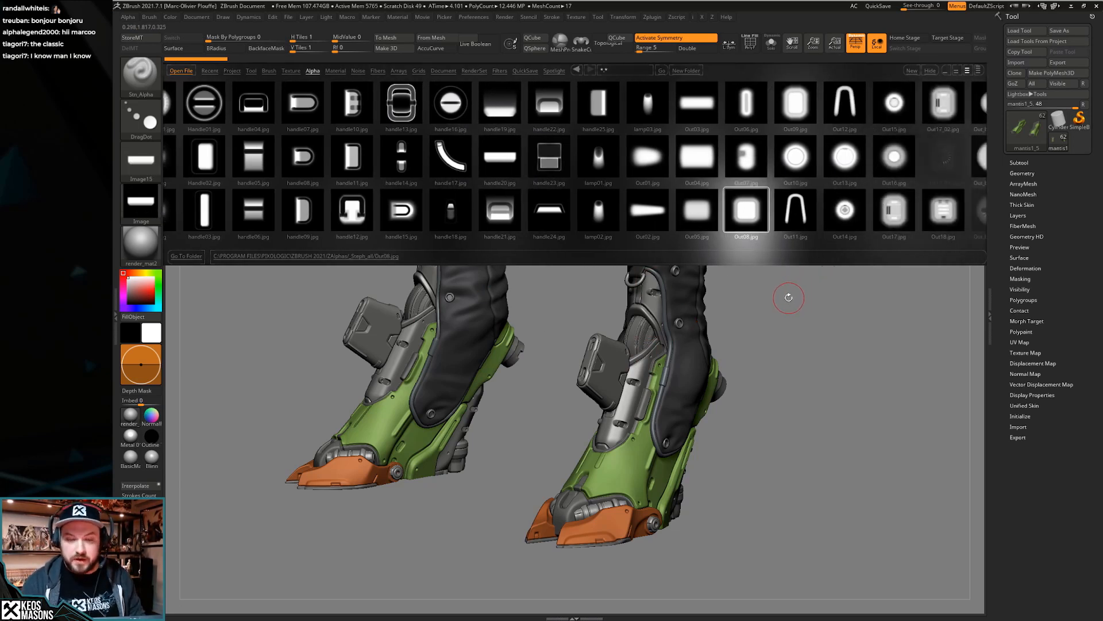
left_click(894, 210)
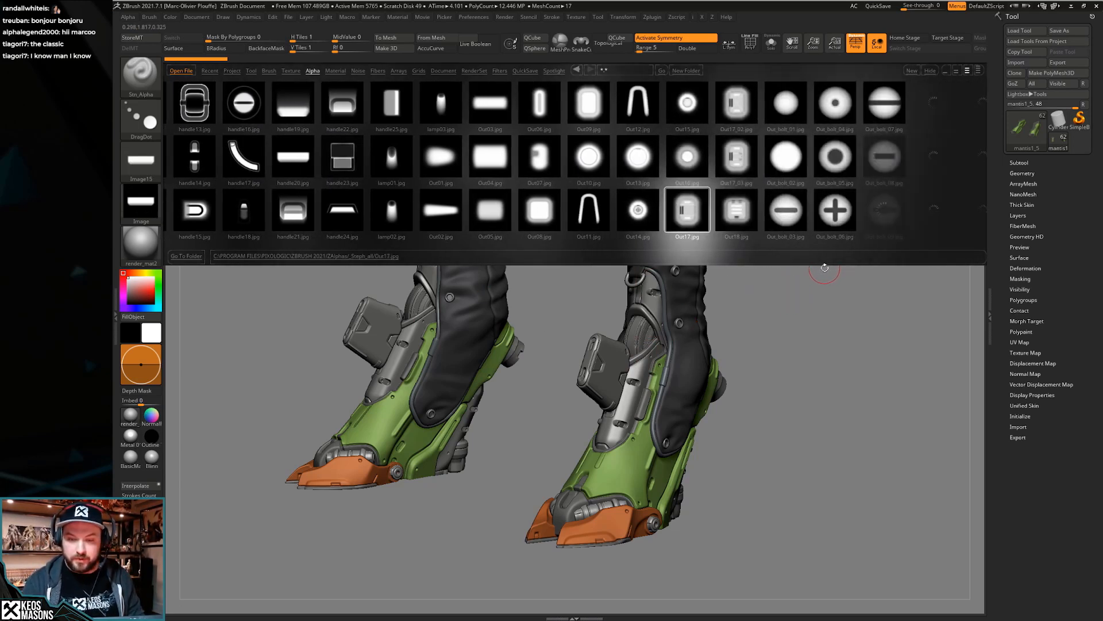
left_click(801, 247)
left_click(803, 240)
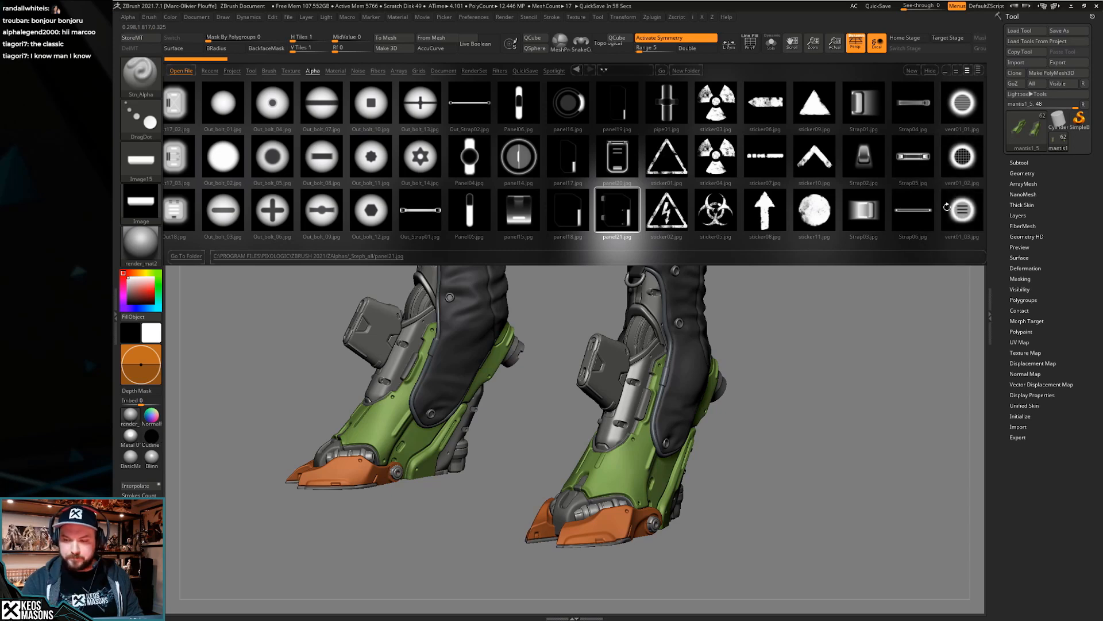
left_click(810, 246)
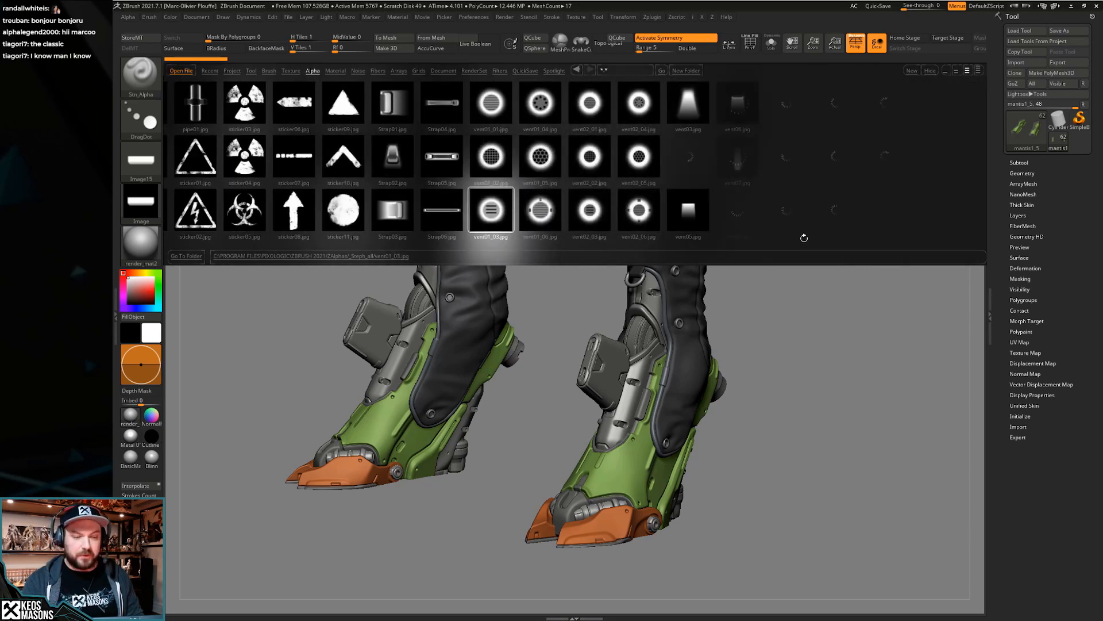
left_click(885, 209)
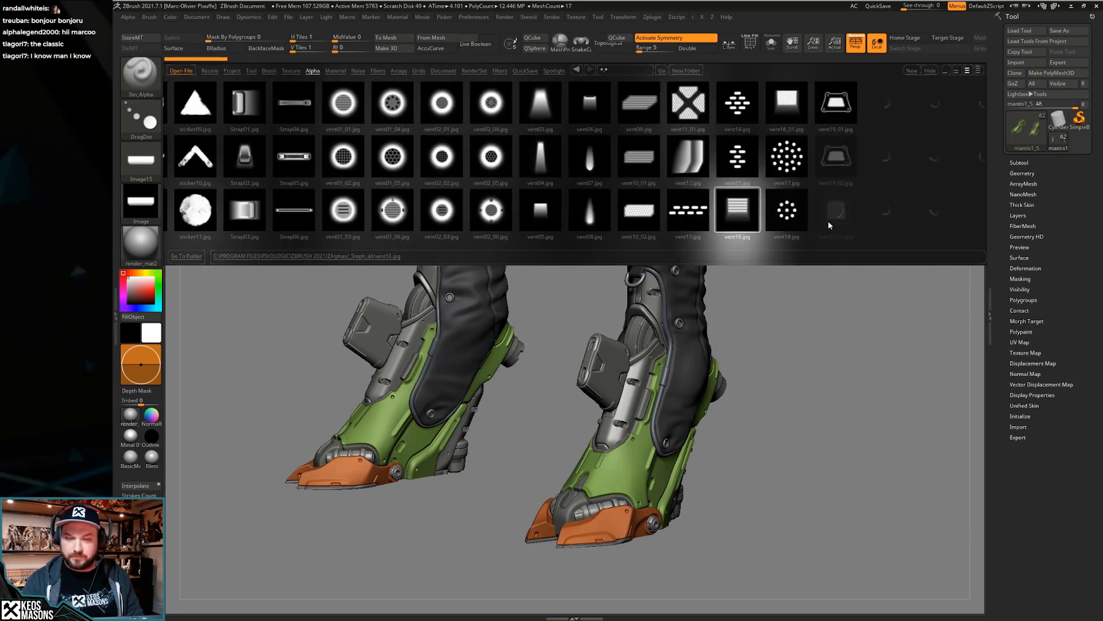
left_click(584, 104)
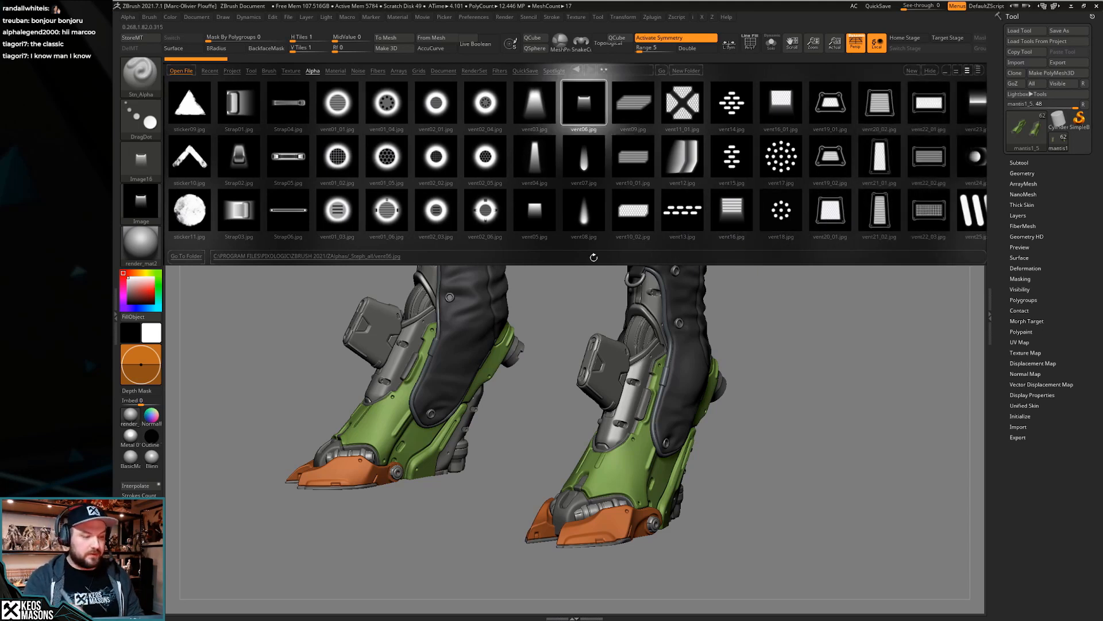
Load the vent50 image near the end of the Steph_all folder as an alpha and turn the texture off
left_click(880, 210)
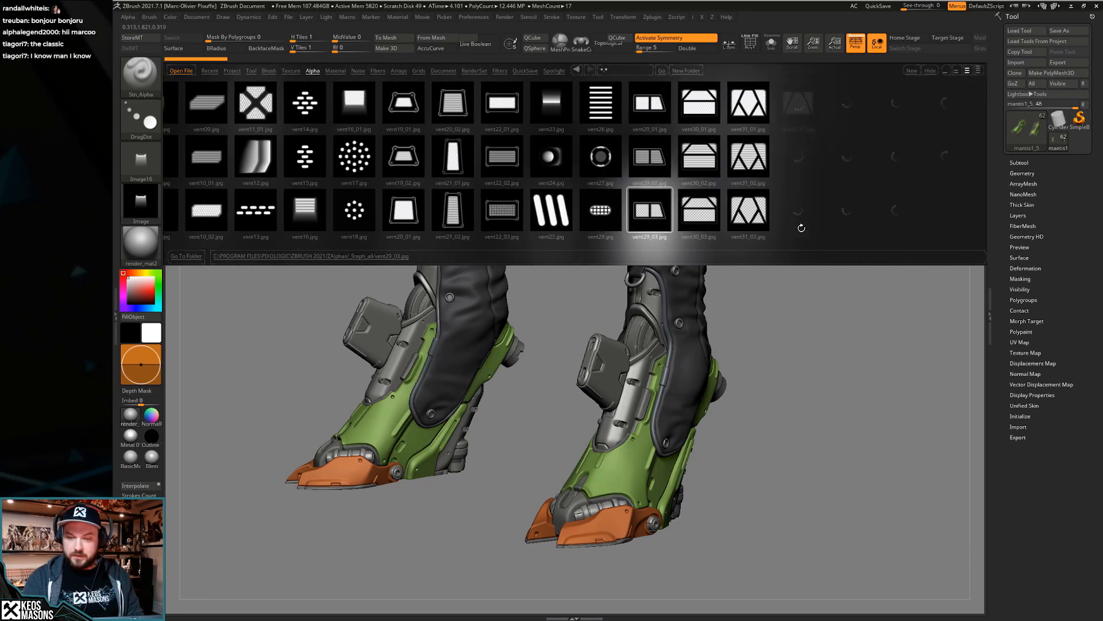
left_click(872, 213)
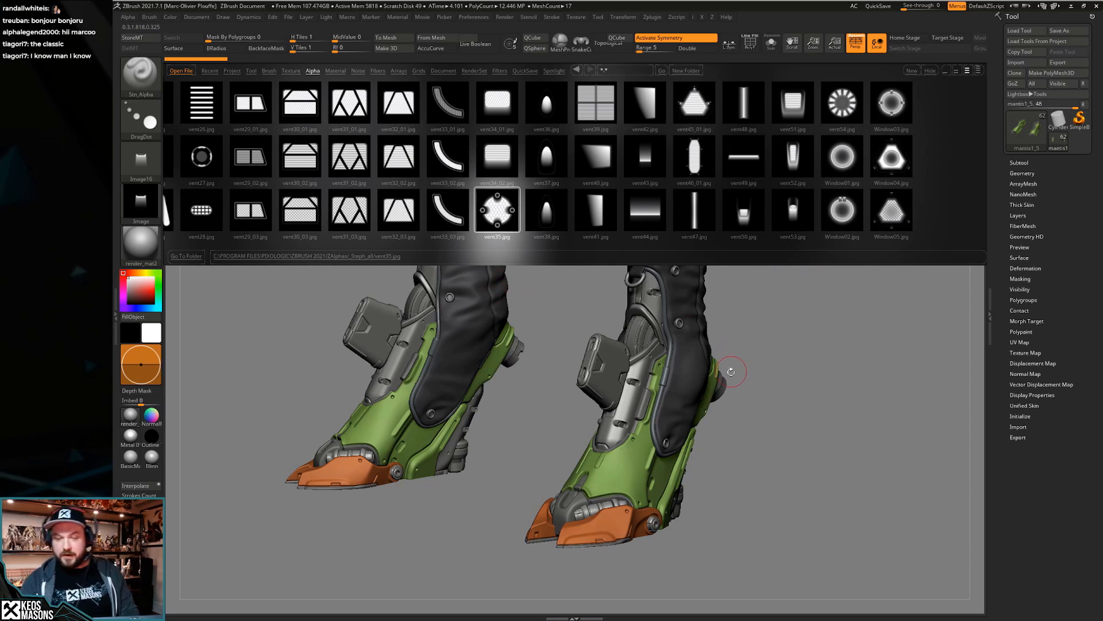
left_click(745, 215)
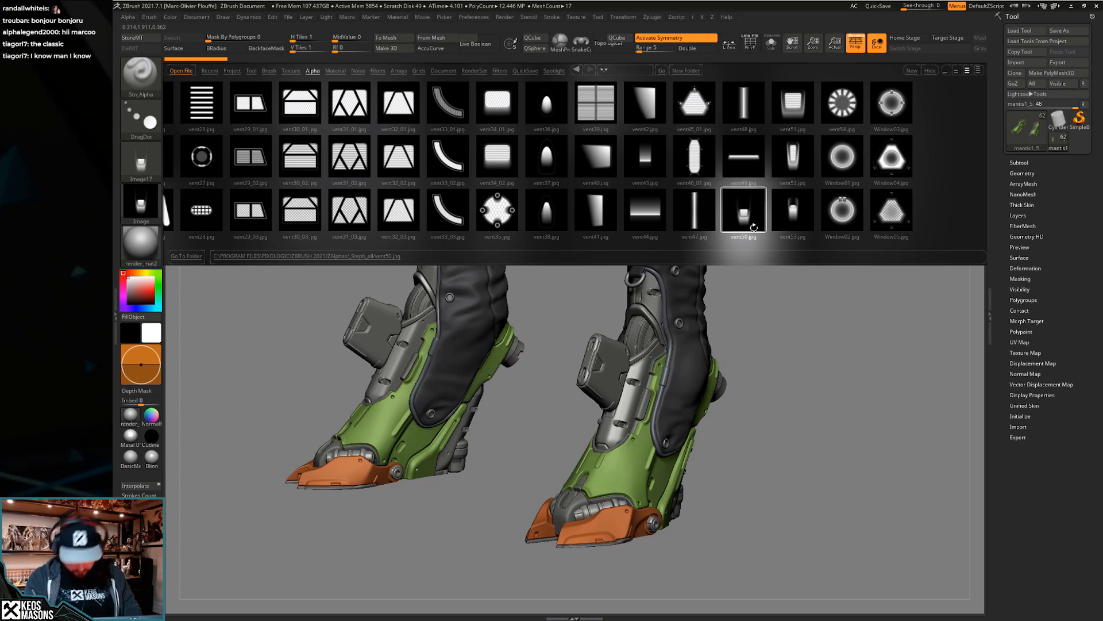
left_click(140, 202)
left_click(233, 184)
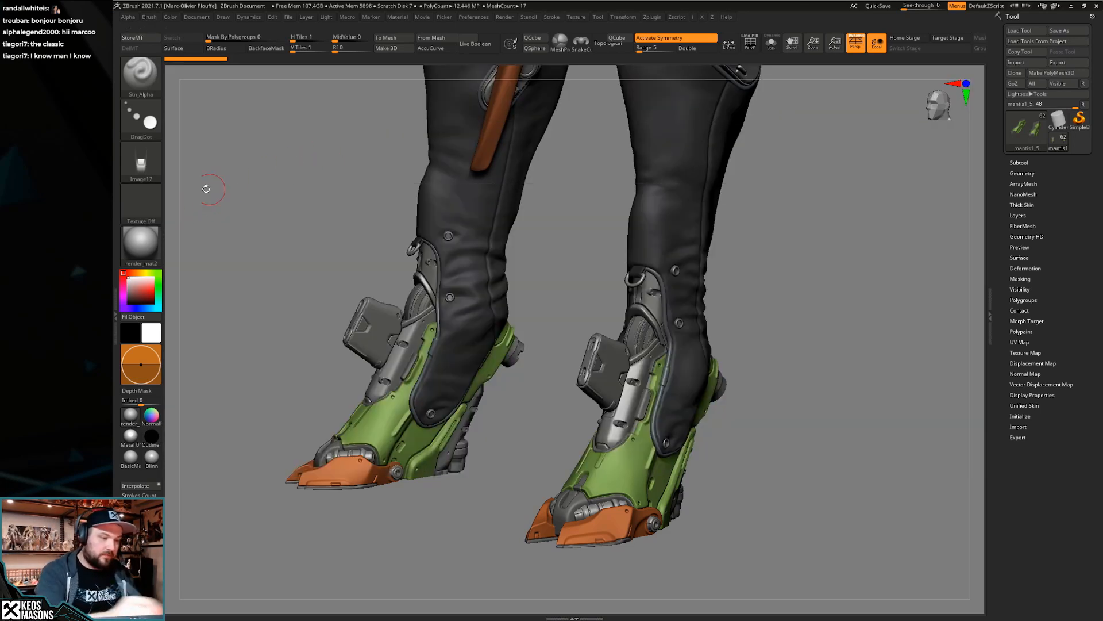
Create a new folder on the Desktop and export the current vent50 alpha into it as Image17.psd
left_click(141, 163)
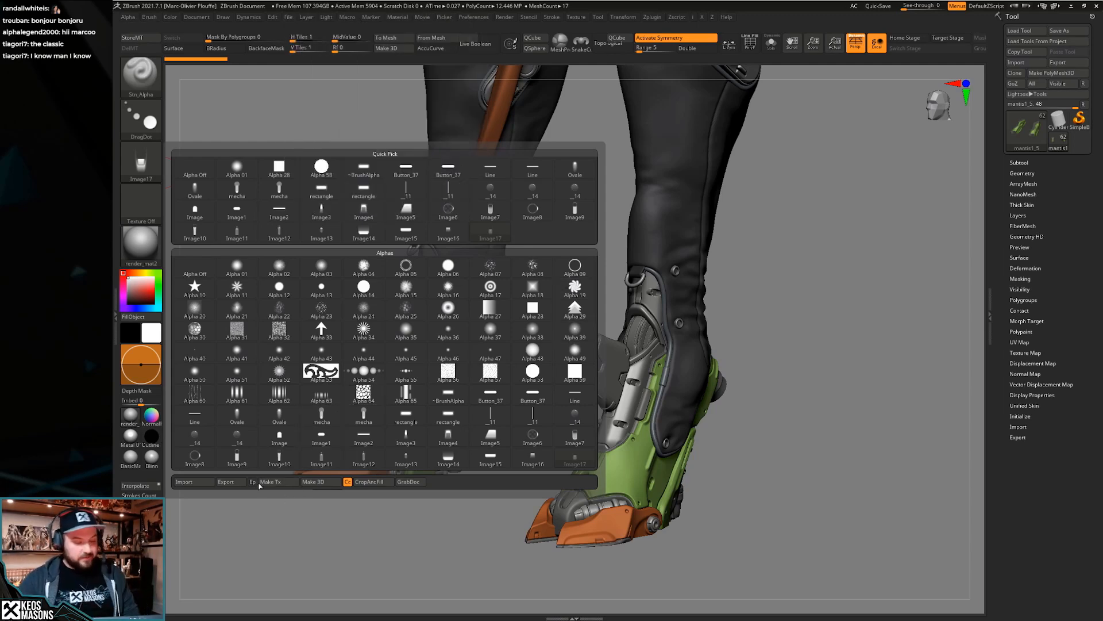
left_click(235, 484)
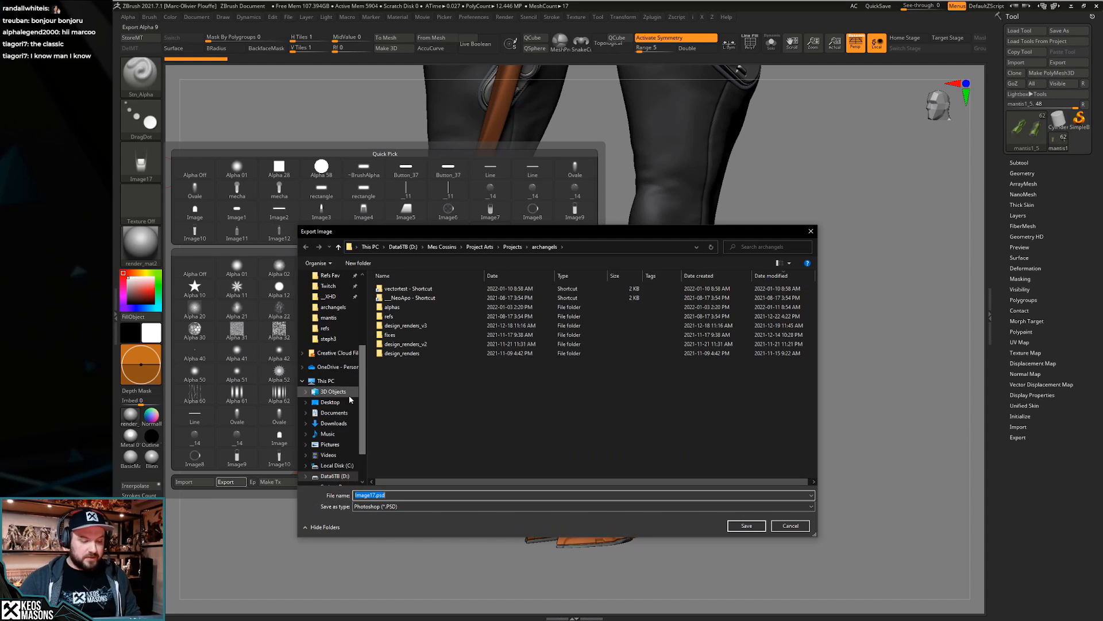
left_click(344, 402)
right_click(415, 451)
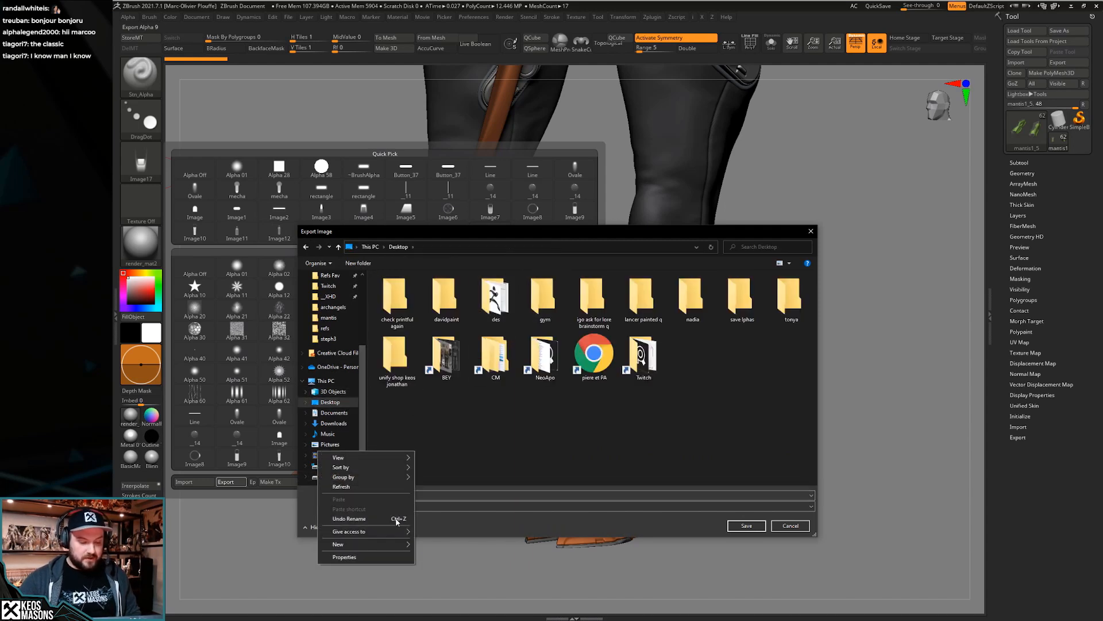
mouse_move(386, 546)
left_click(497, 454)
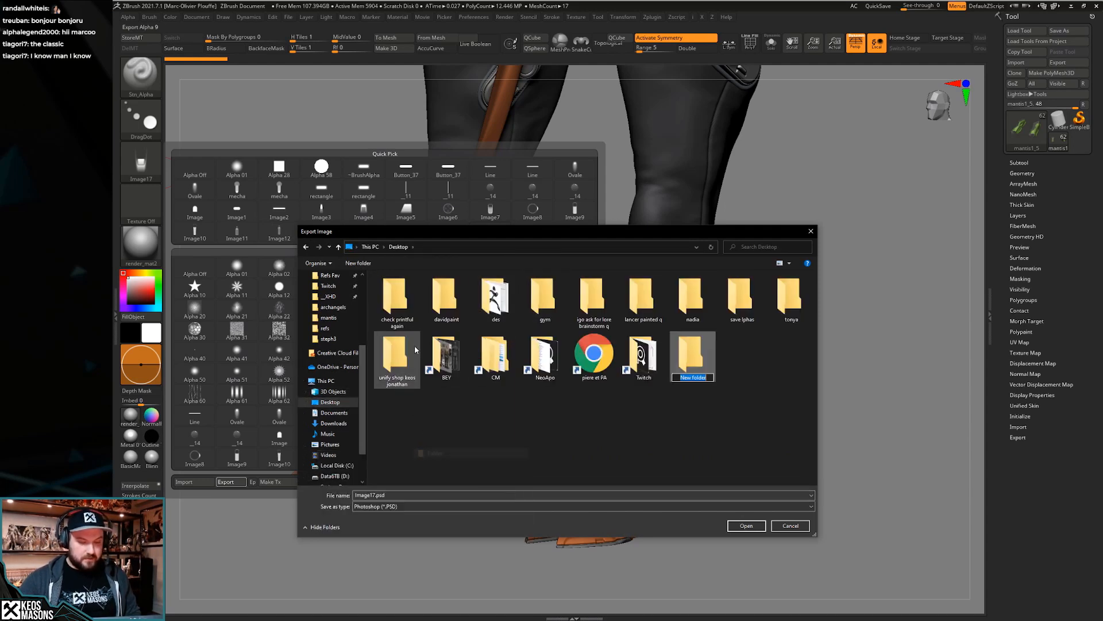
double_click(692, 348)
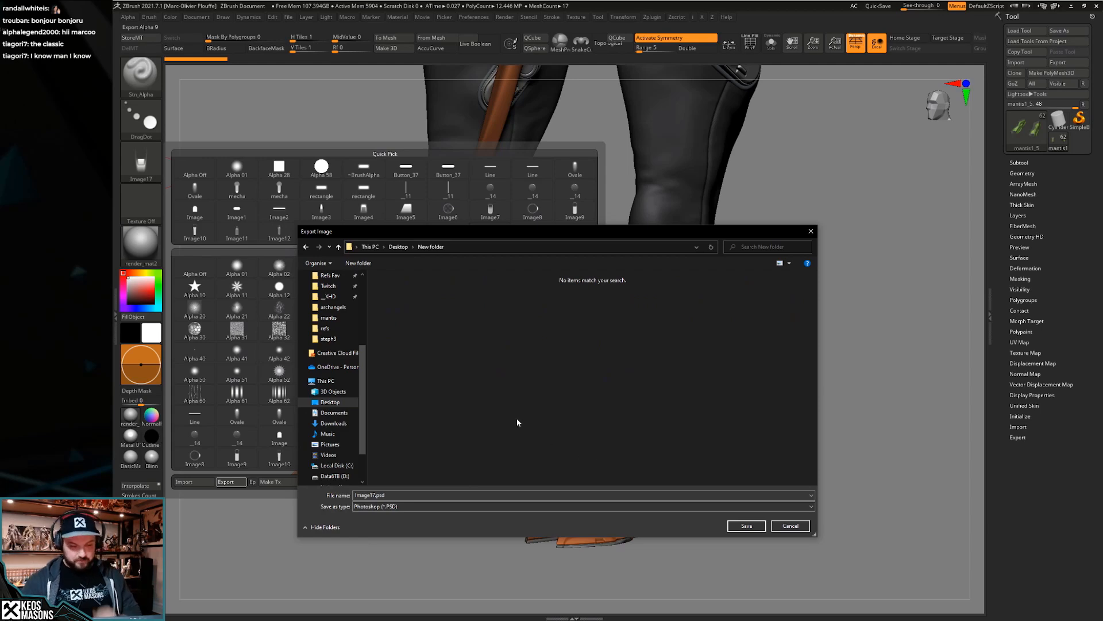
left_click(759, 529)
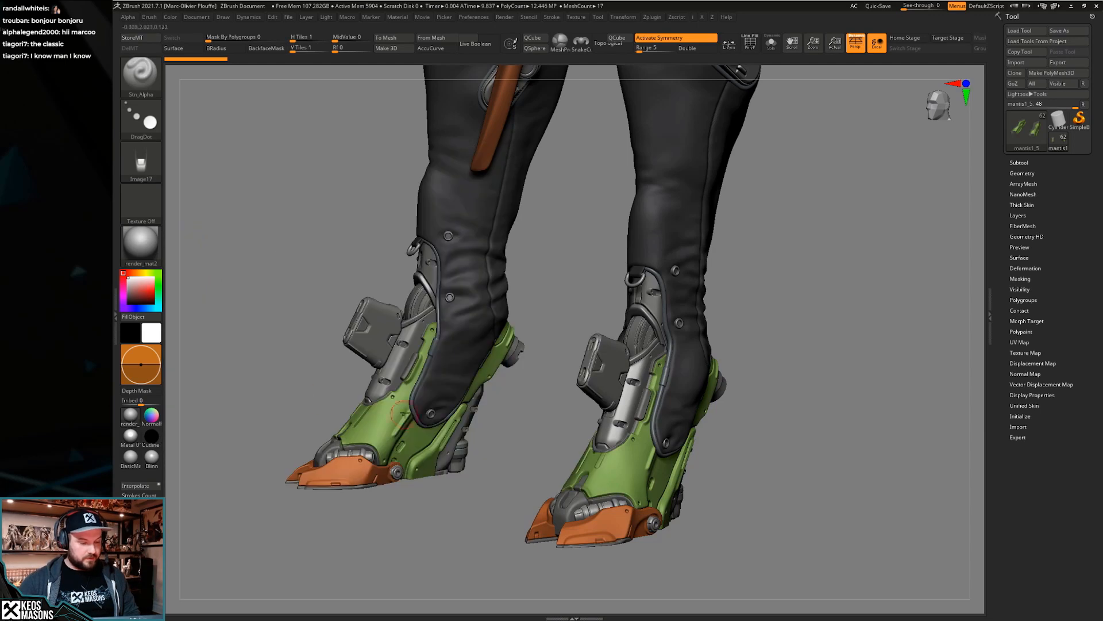
Select the Image16 alpha and assign Ctrl+E as the hotkey for exporting alphas, overriding its existing assignment
left_click(140, 163)
left_click(533, 463)
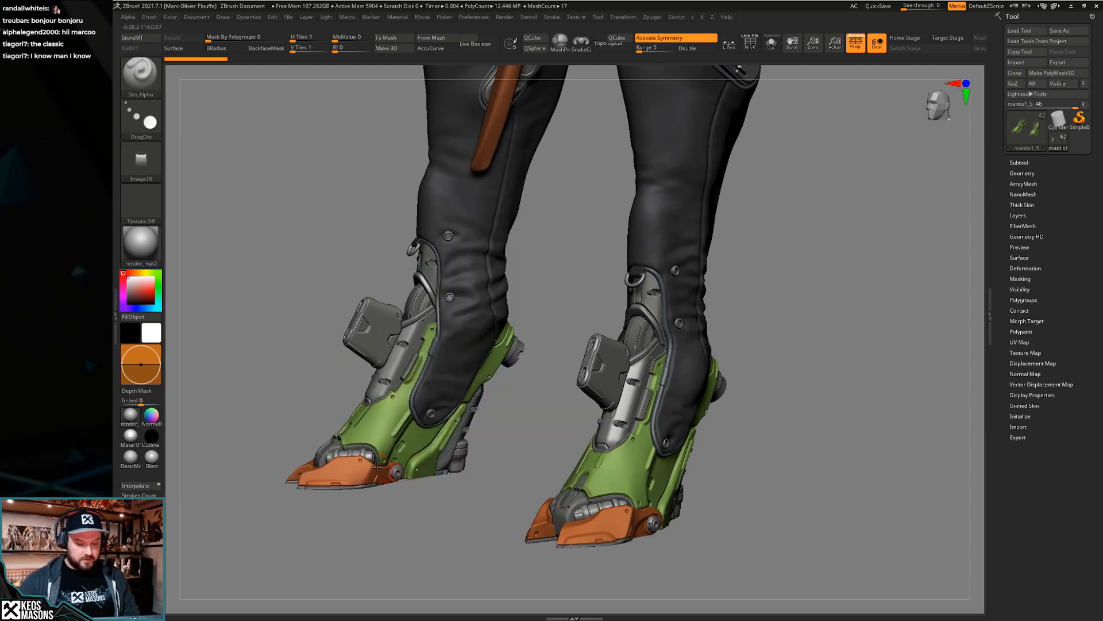
left_click(141, 162)
left_click(238, 484, "ctrl+alt")
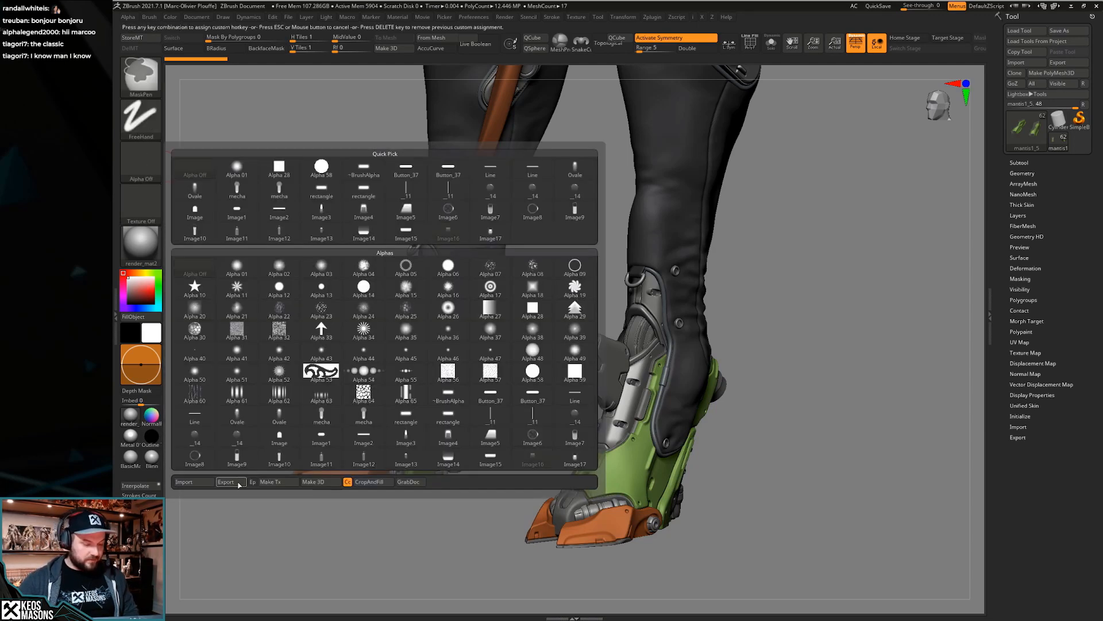
key("ctrl+e")
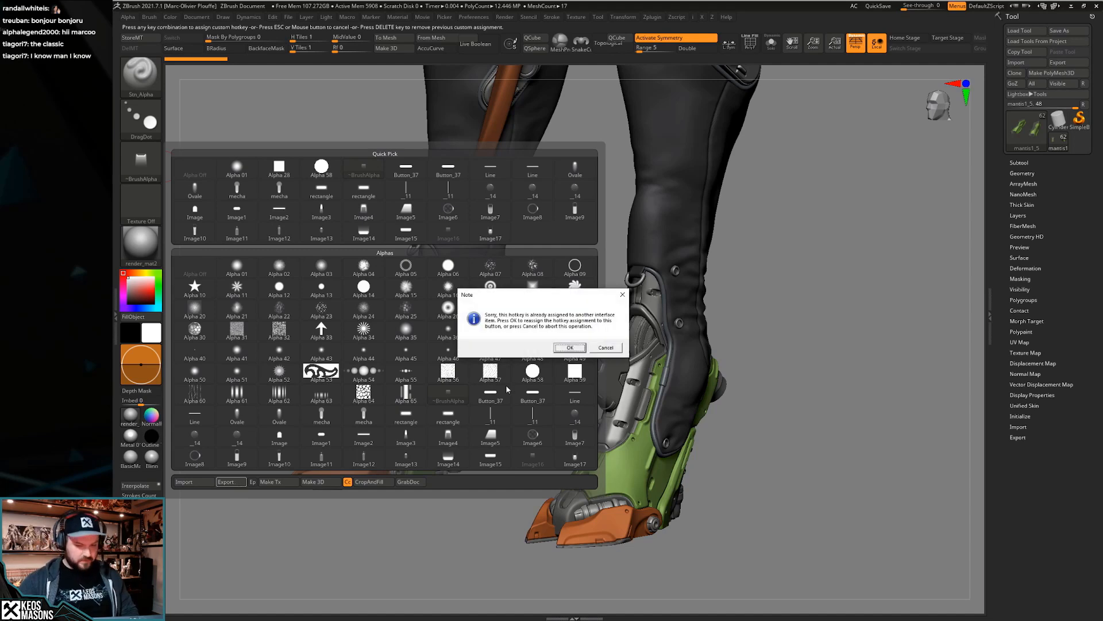
left_click(569, 347)
Export the current ~BrushAlpha alpha and the Image15 alpha into the Desktop's New folder as ~BrushAlpha.psd and Image15.psd
left_click(151, 164)
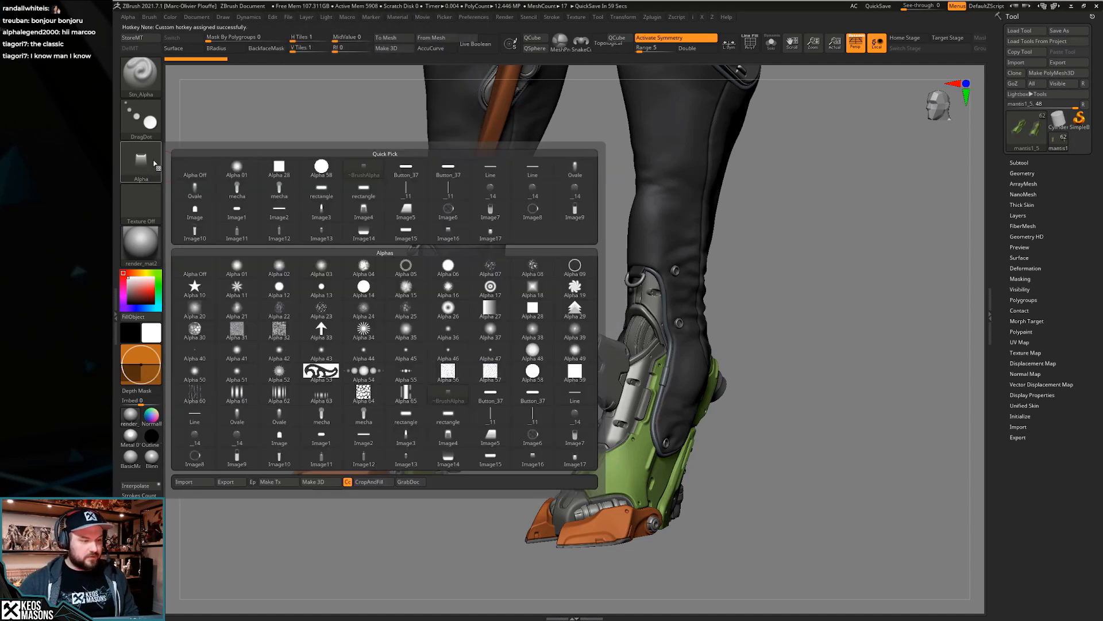
key("ctrl+e")
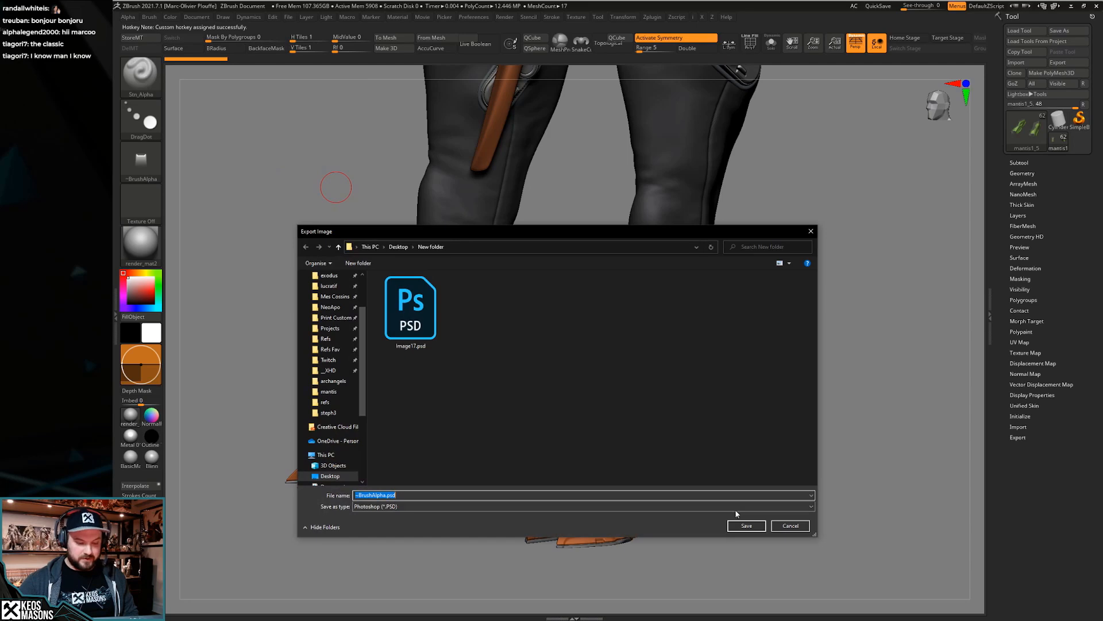
left_click(747, 526)
left_click(141, 161)
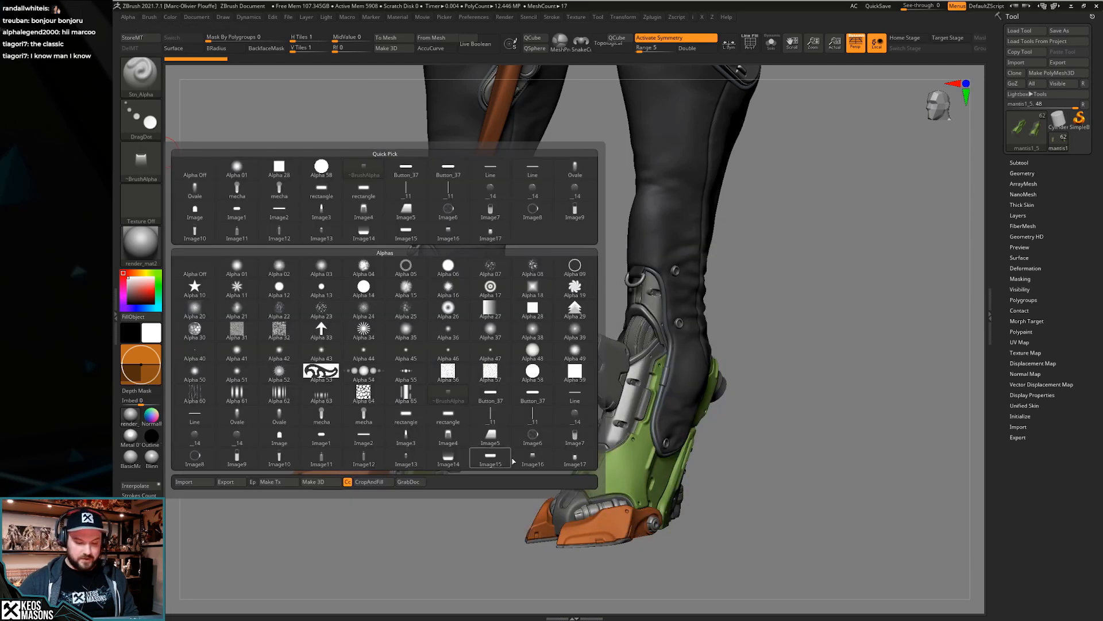
left_click(494, 458)
key("ctrl+e")
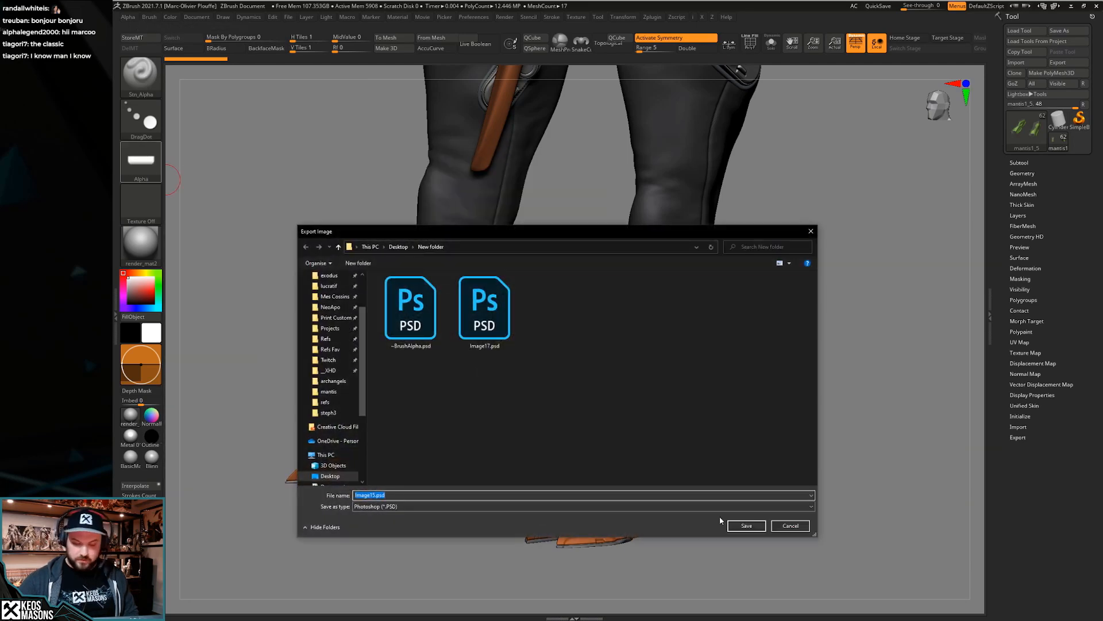
left_click(746, 525)
Export the Image14 and Image13 alphas as PSD files into the same New folder, keeping their names
left_click(146, 162)
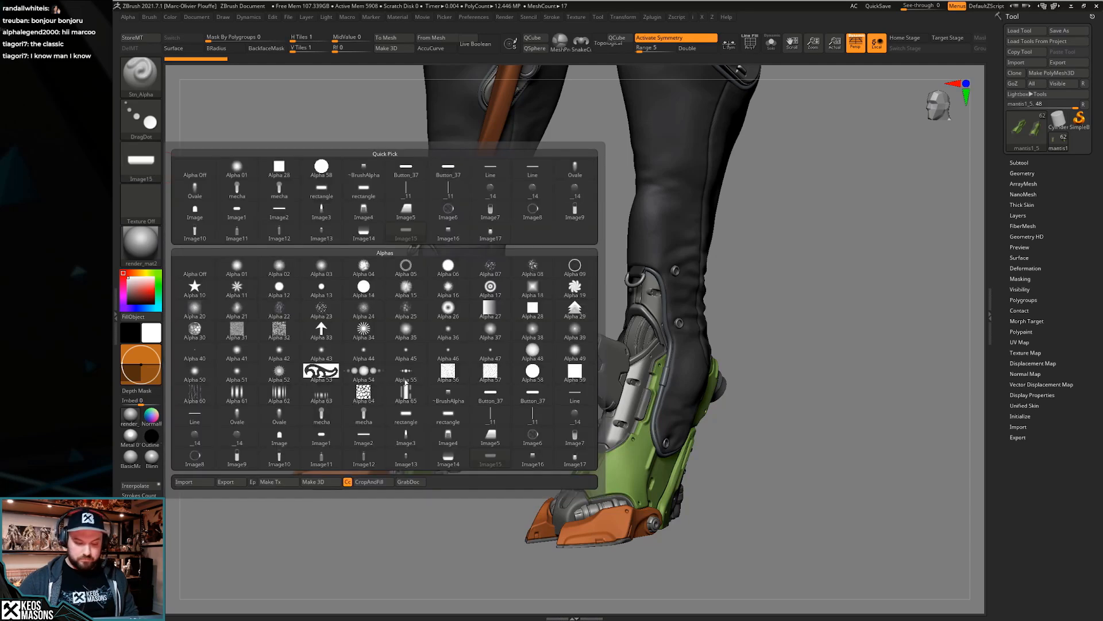
left_click(448, 457)
key("ctrl+e")
key("Return")
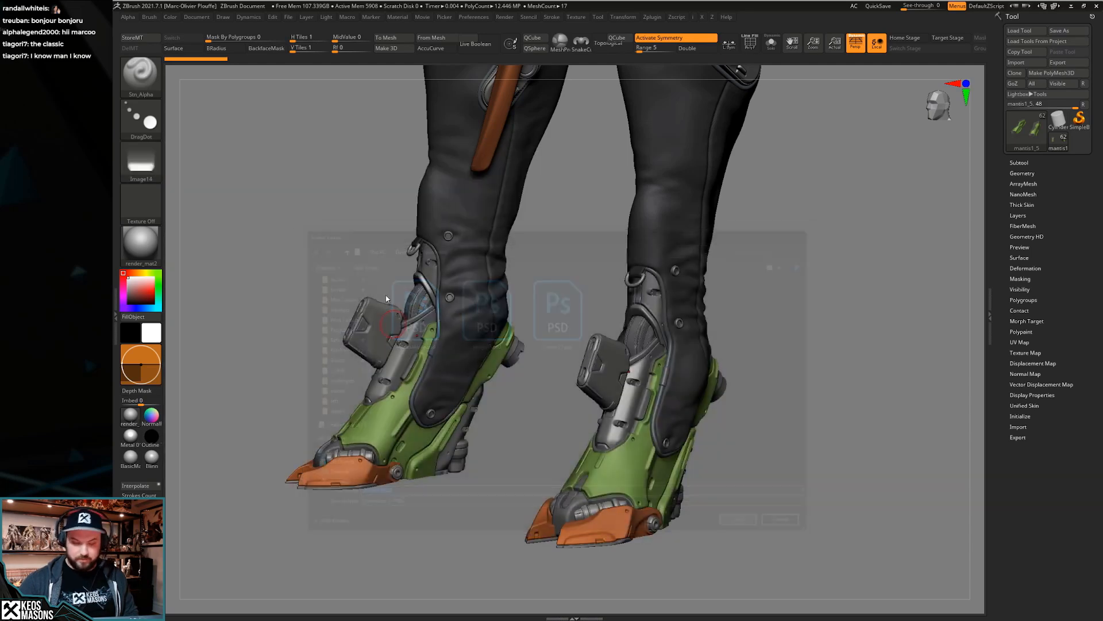
left_click(140, 161)
left_click(418, 446)
key("ctrl+e")
key("Return")
Export the Image12 and Image11 alphas into New folder as Image12.psd and Image11.psd
left_click(141, 161)
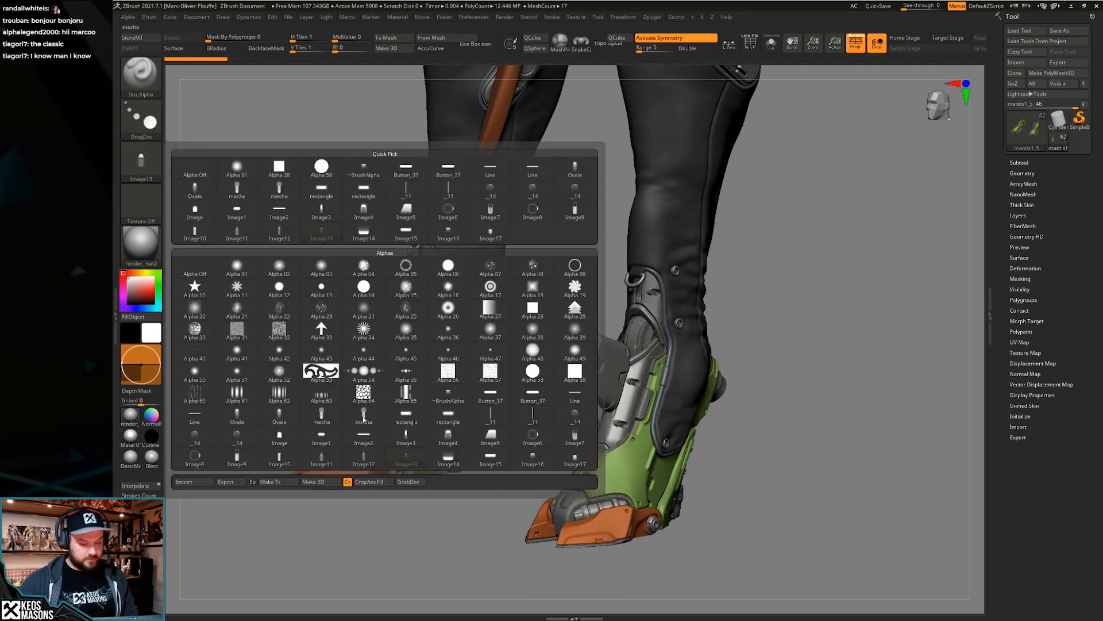
left_click(369, 462)
key("ctrl+e")
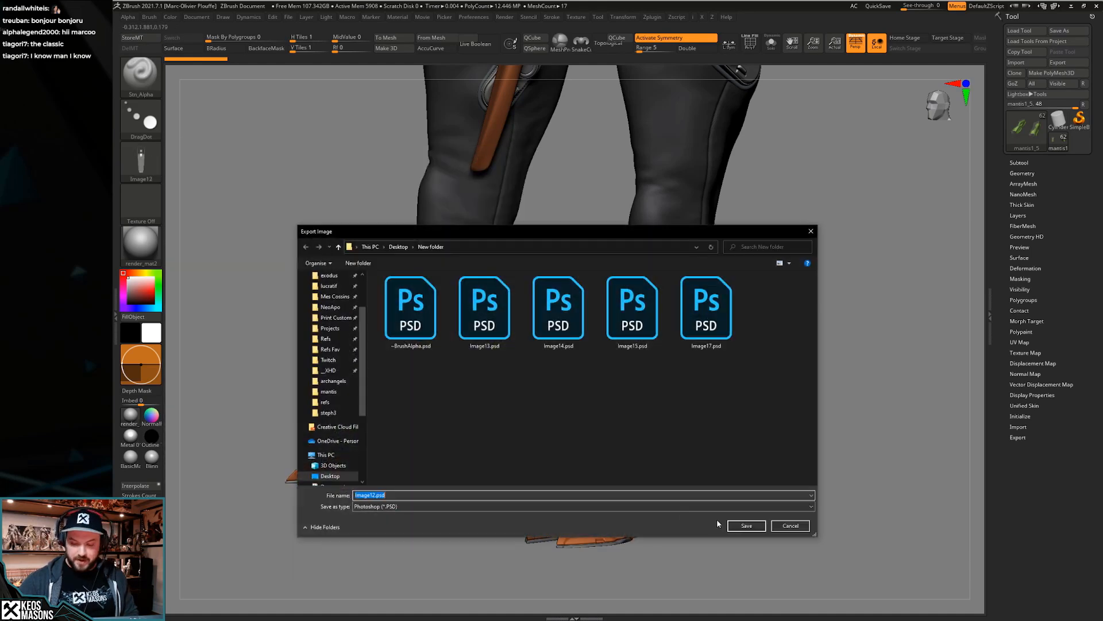
key("Return")
left_click(141, 161)
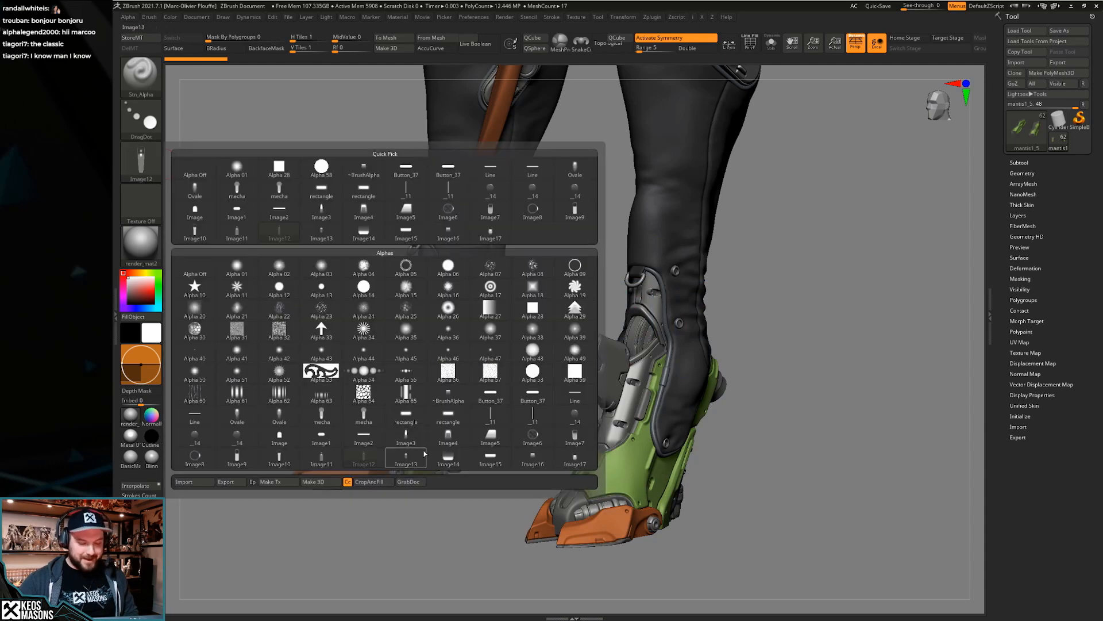
left_click(332, 461)
key("ctrl+e")
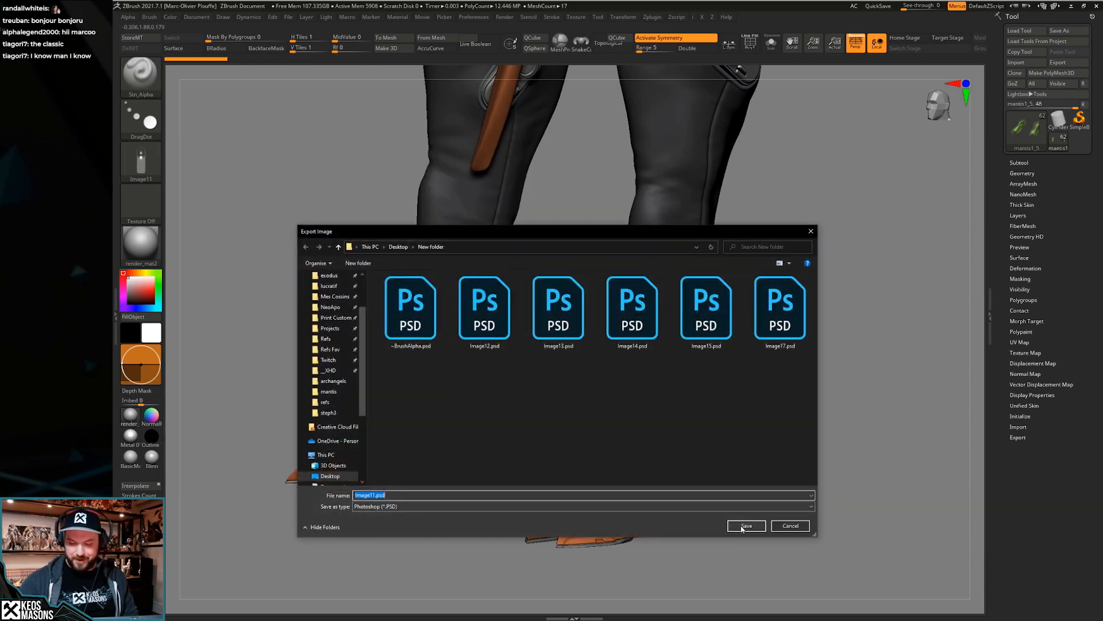
key("Return")
Export the Image10 and Image9 alphas as PSD files into New folder under their own names
left_click(141, 161)
left_click(296, 460)
key("ctrl+e")
key("Return")
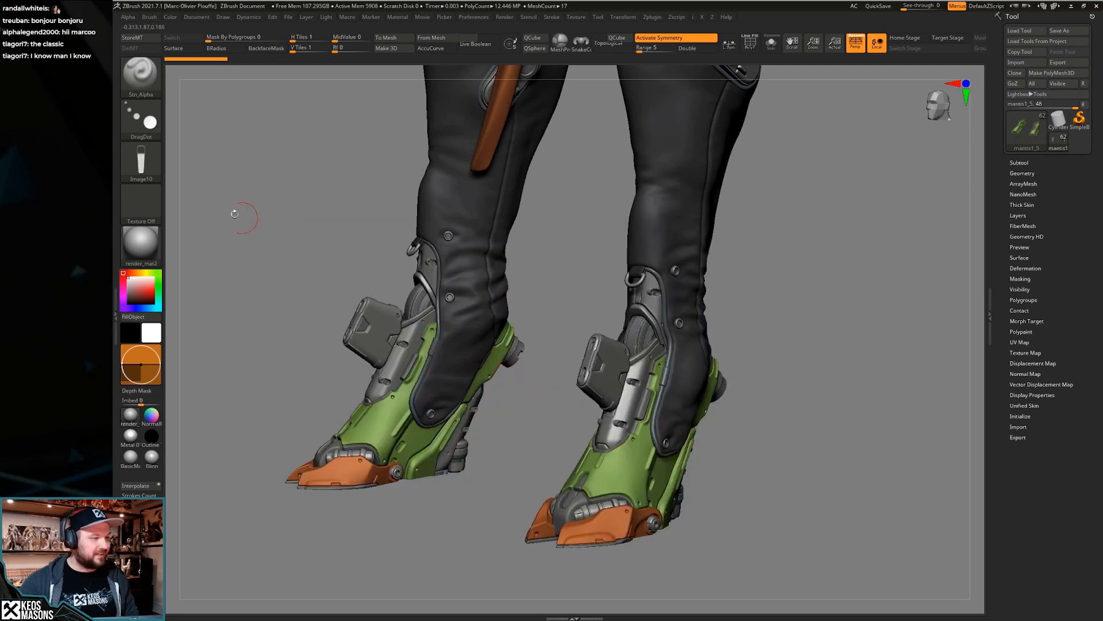
mouse_move(147, 169)
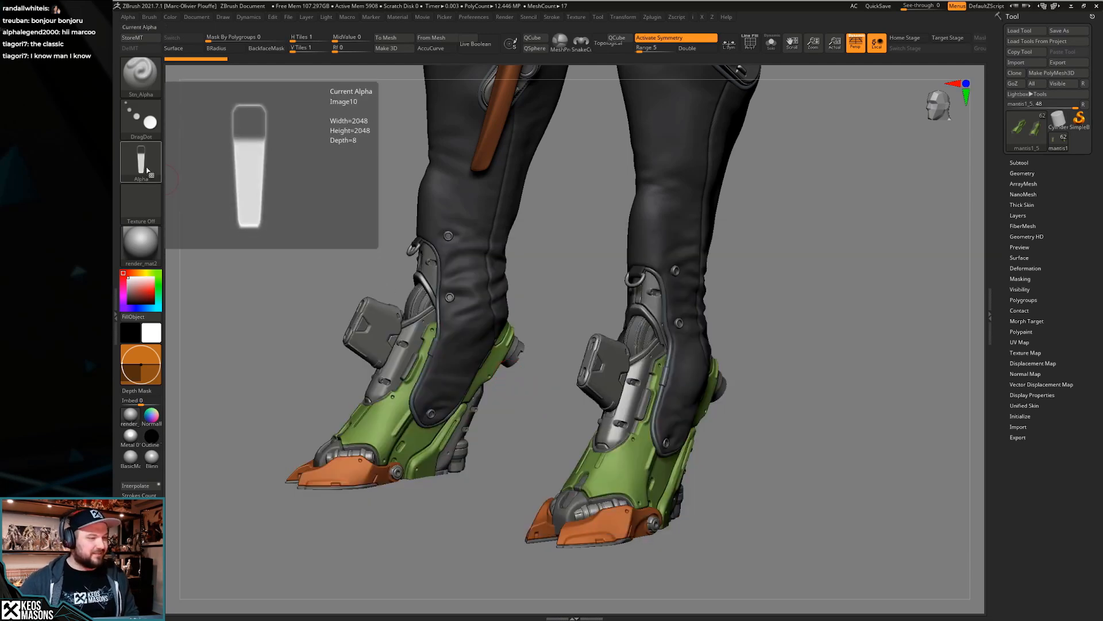
left_click(145, 167)
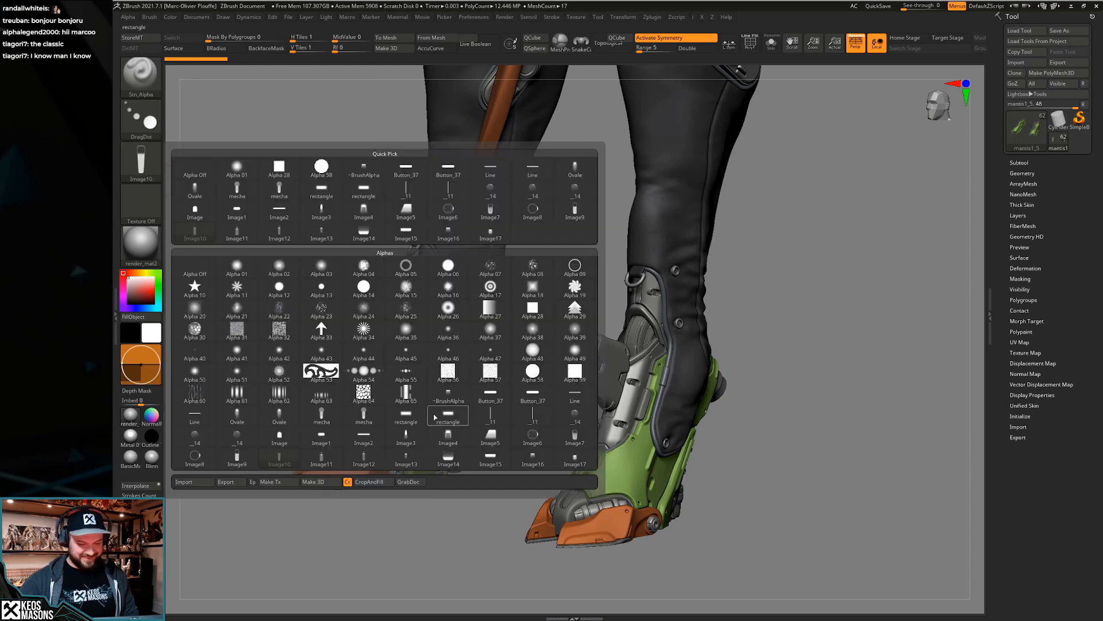
left_click(254, 453)
key("ctrl+e")
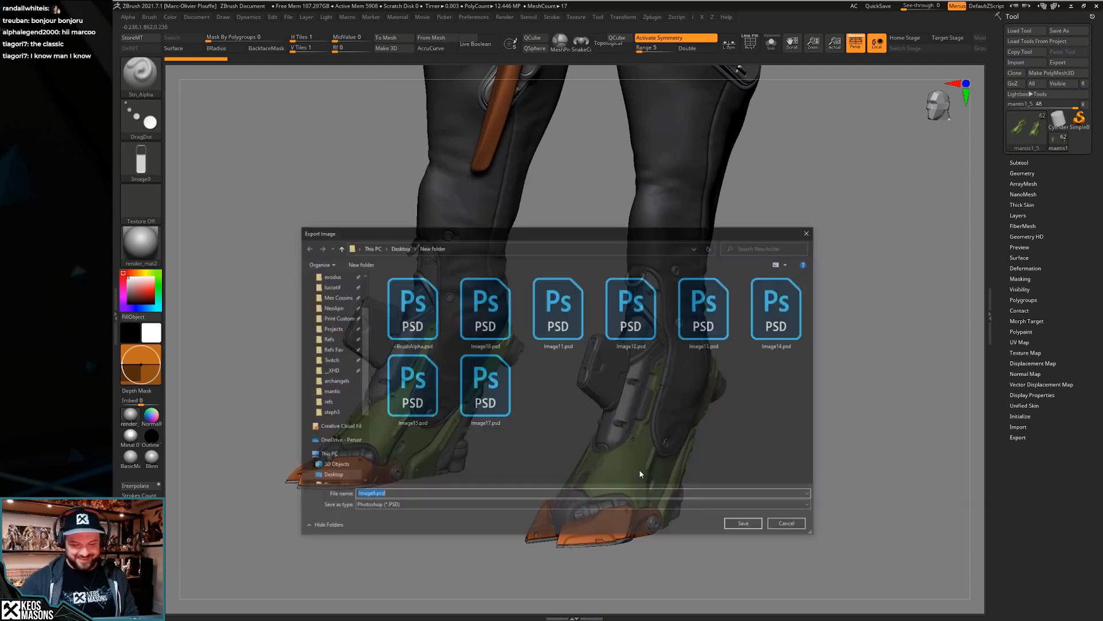
left_click(744, 522)
Export the Image8 and Image7 alphas as PSD files into New folder under their own names
left_click(141, 162)
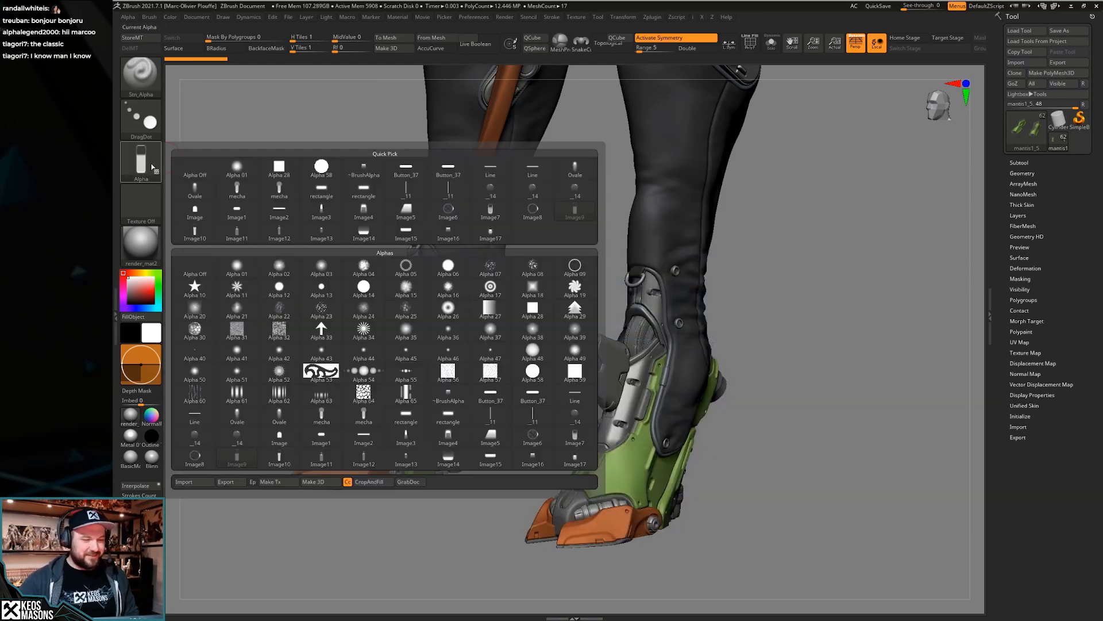
left_click(195, 458)
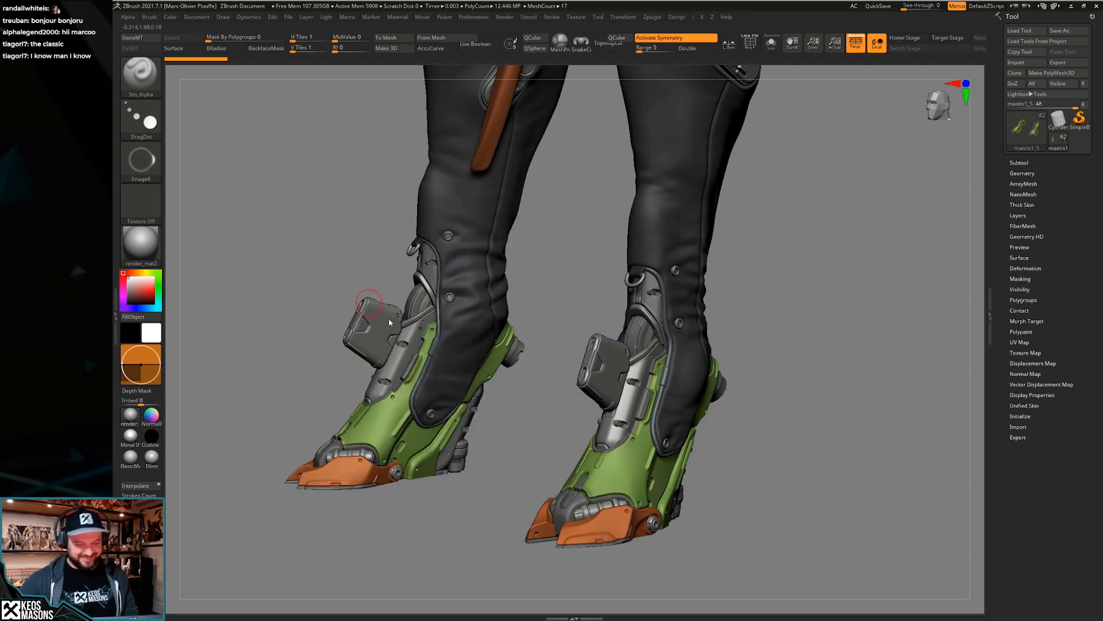
key("ctrl+e")
left_click(746, 526)
left_click(148, 155)
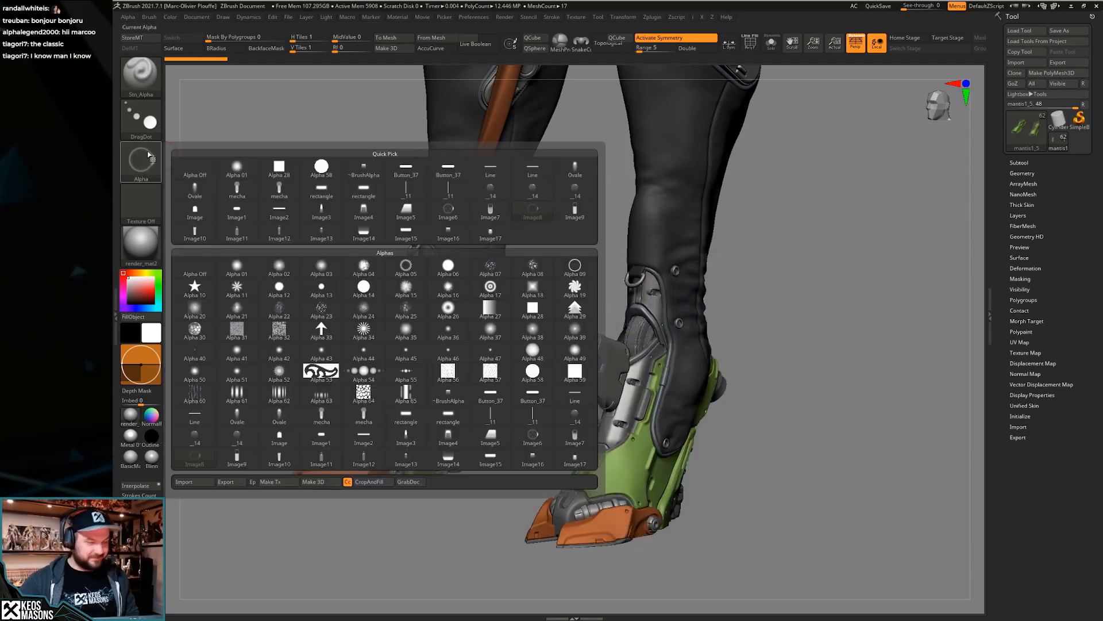
left_click(575, 436)
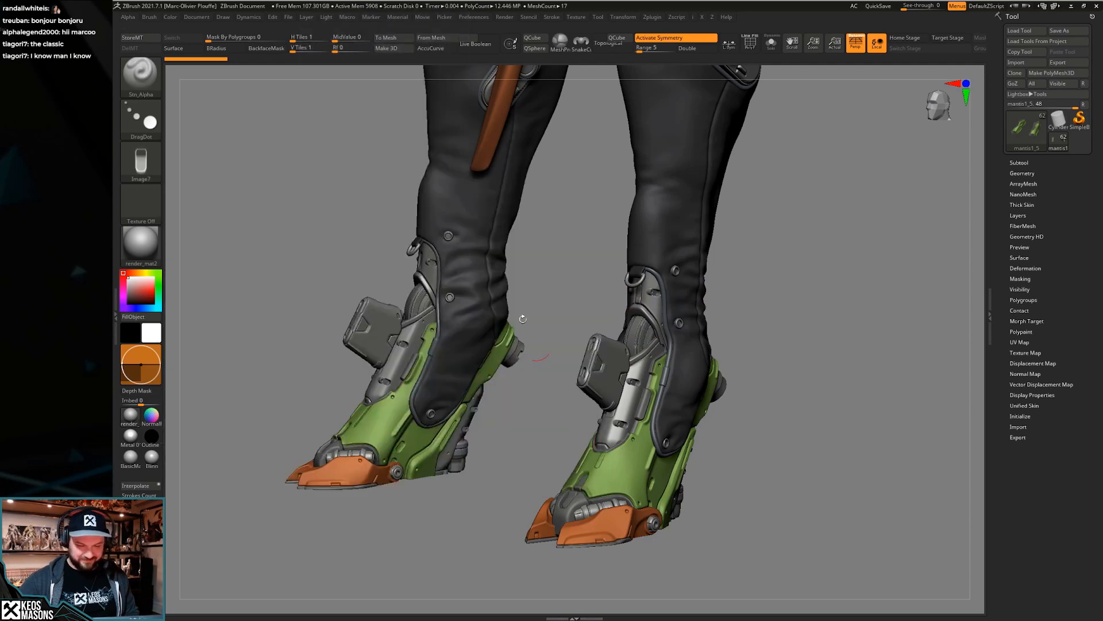
key("ctrl+e")
left_click(746, 524)
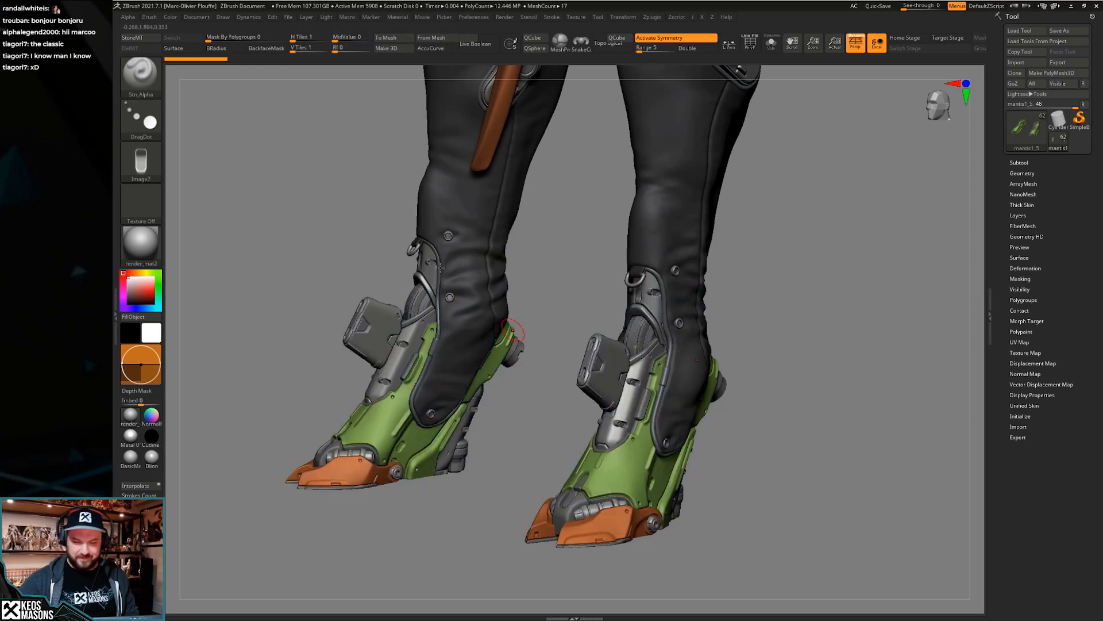
Export the Image5 and Image4 alphas into New folder as Image5.psd and Image4.psd
left_click(141, 160)
left_click(496, 435)
key("ctrl+e")
left_click(746, 525)
left_click(140, 160)
left_click(445, 437)
key("ctrl+e")
key("Return")
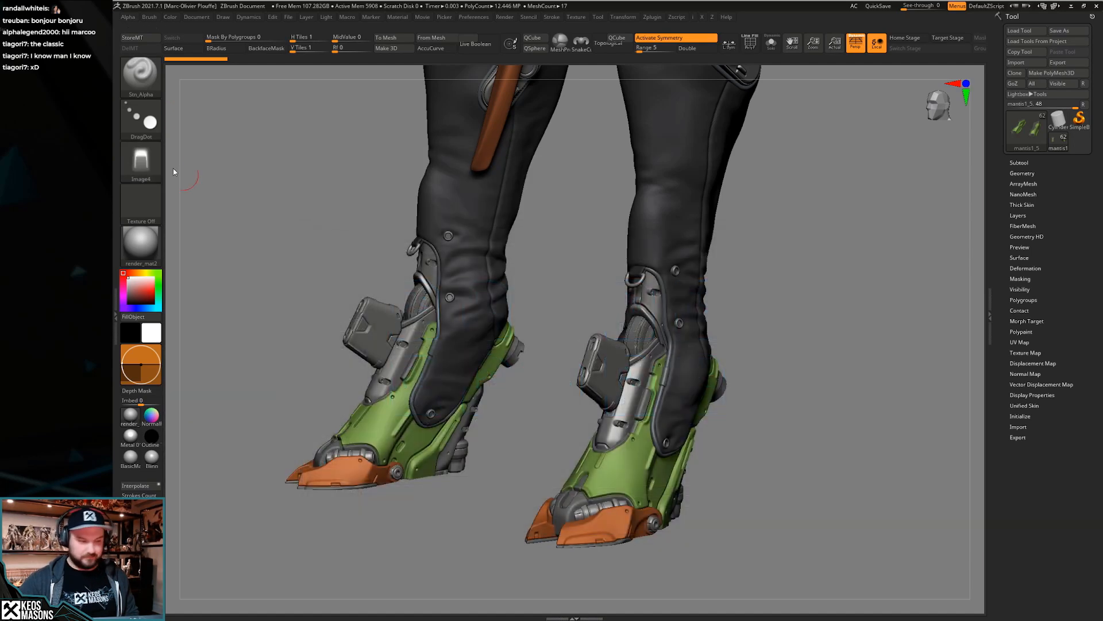
Export the Image3 and Image2 alphas into New folder as Image3.psd and Image2.psd
left_click(128, 147)
left_click(407, 438)
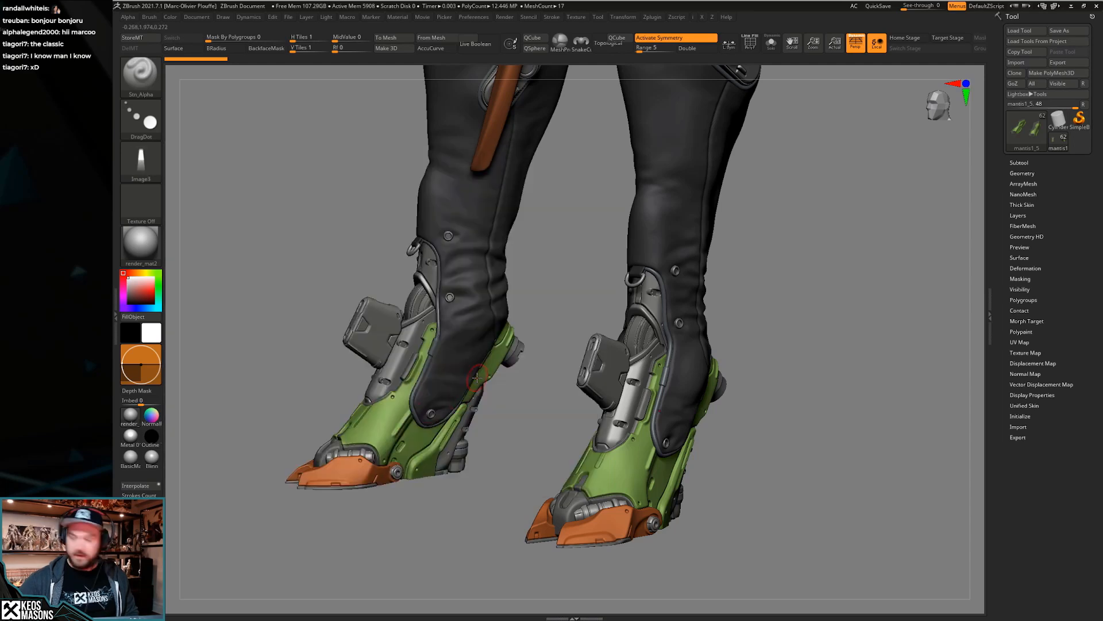
key("ctrl+e")
left_click(754, 527)
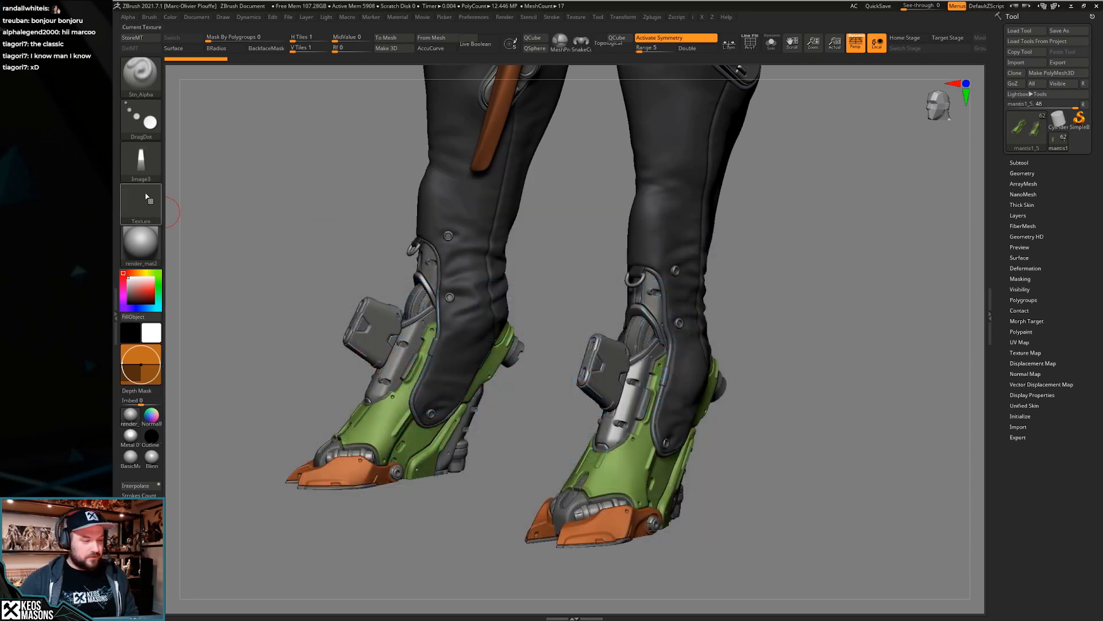
left_click(141, 161)
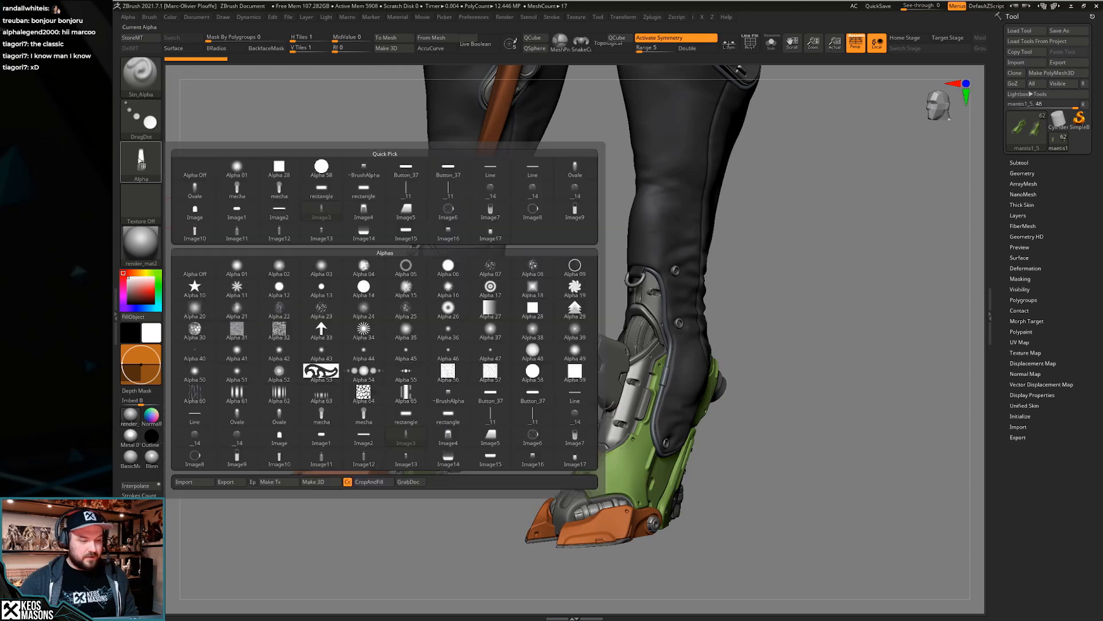
left_click(378, 443)
key("ctrl+e")
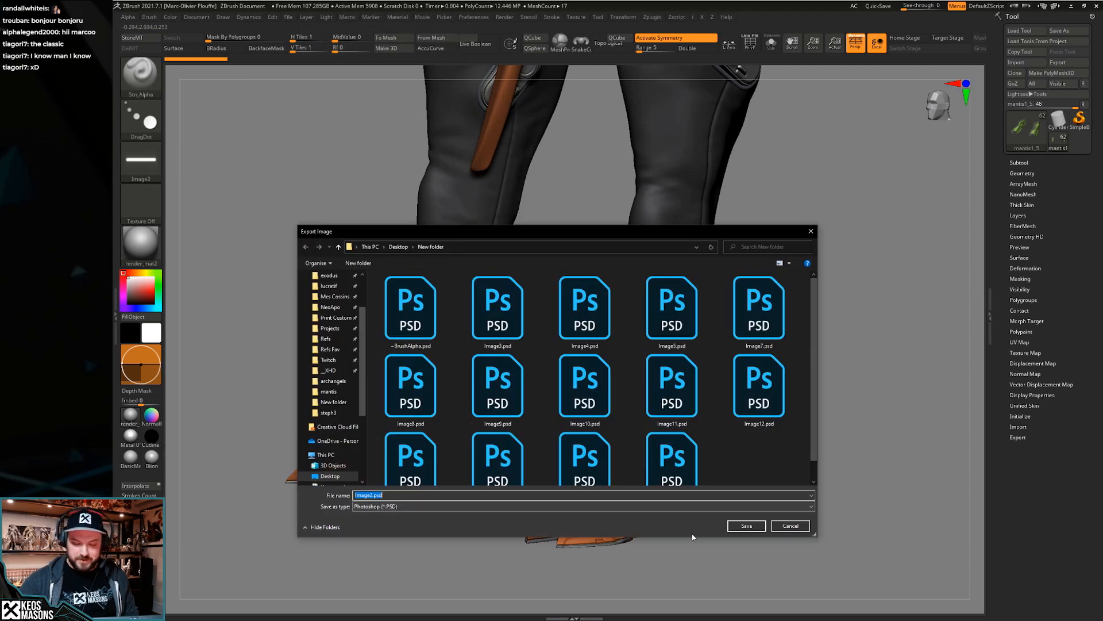
left_click(738, 525)
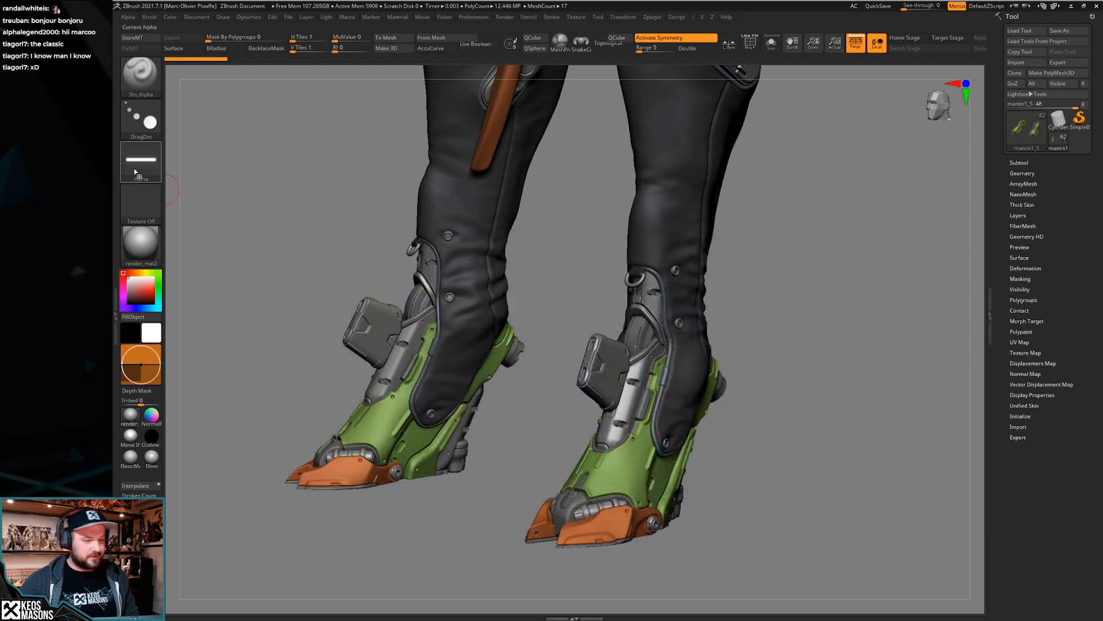
Export the Image1 and Image alphas into New folder as Image1.psd and Image.psd
left_click(141, 161)
left_click(328, 447)
key("ctrl+e")
left_click(747, 525)
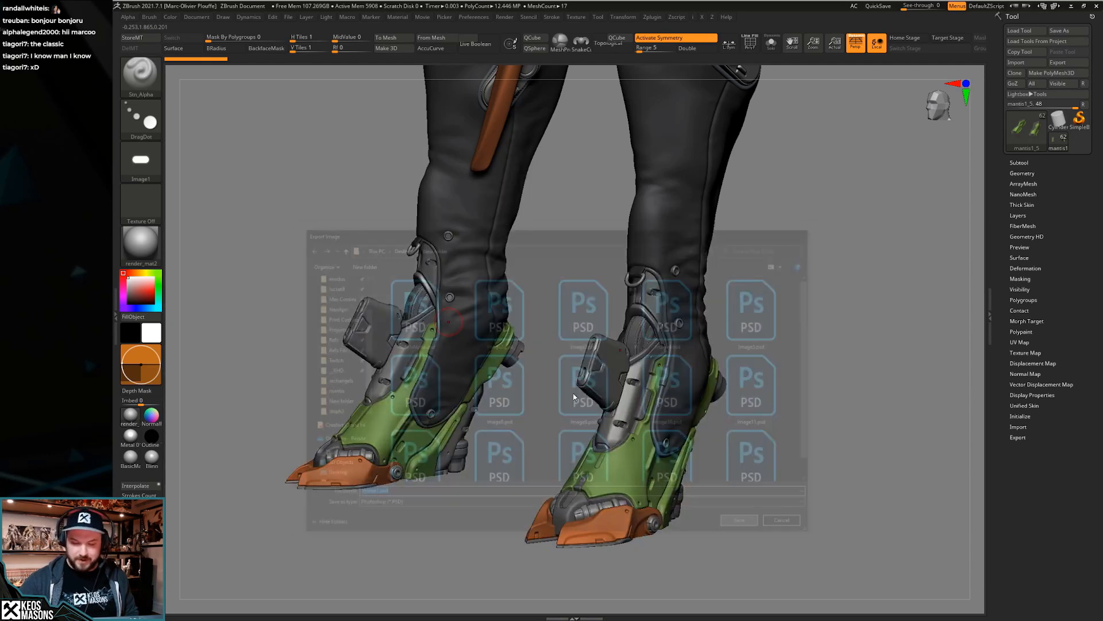
left_click(141, 162)
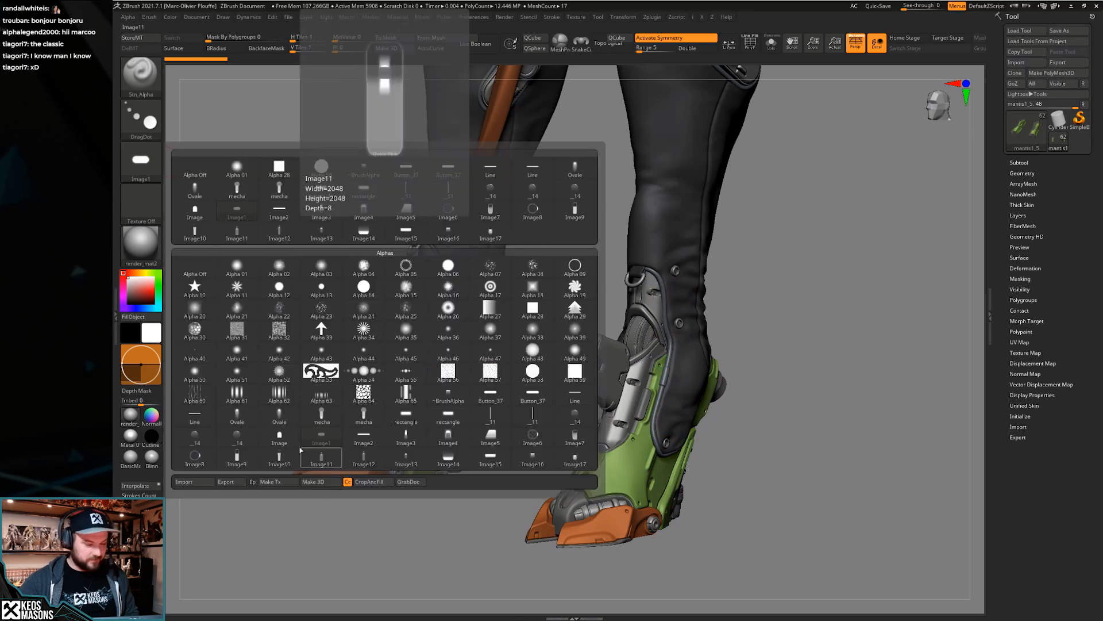
left_click(279, 436)
key("ctrl+e")
left_click(747, 525)
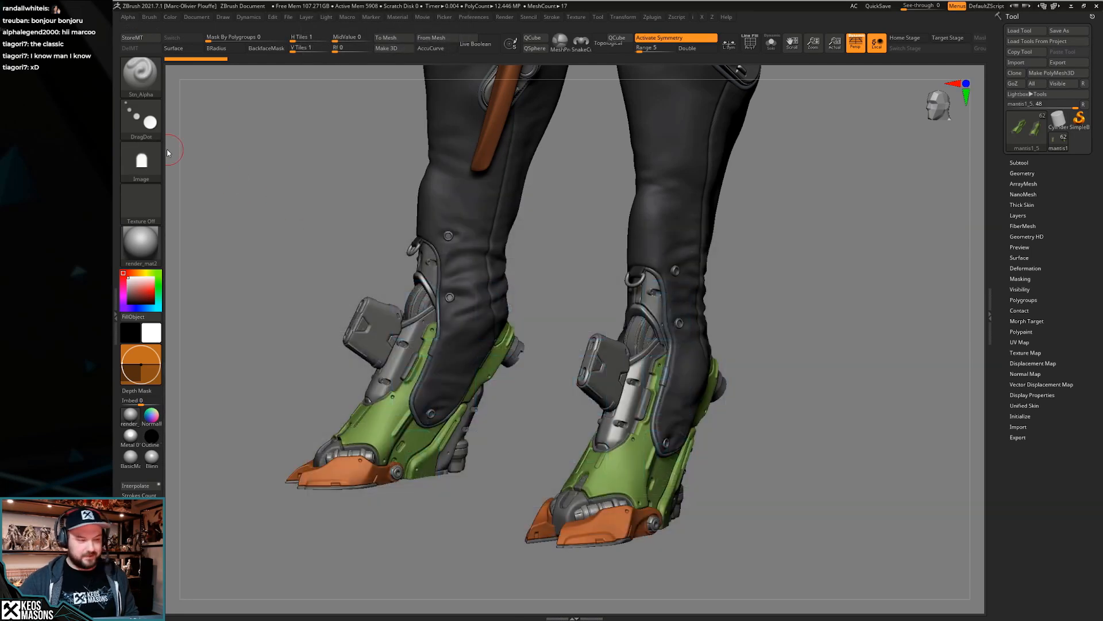
Export the last __14 alpha and the second __11 alpha into New folder as __14.psd and __11.psd
left_click(141, 162)
left_click(237, 438)
key("ctrl+e")
left_click(746, 525)
left_click(133, 156)
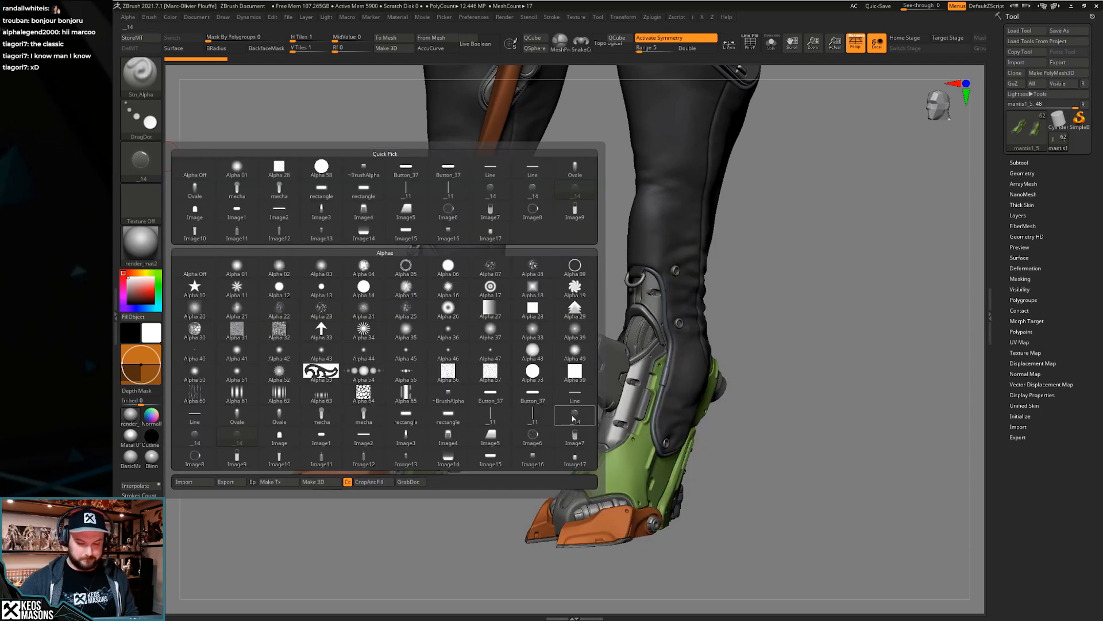
mouse_move(586, 422)
left_click(549, 421)
key("ctrl+e")
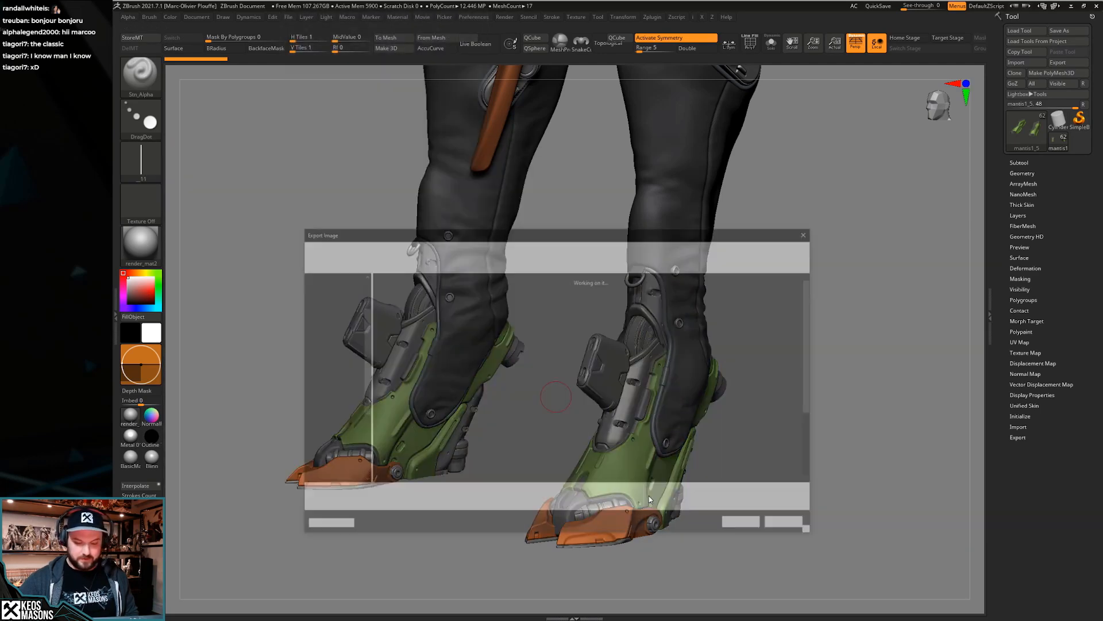
key("Return")
Export the second rectangle alpha into New folder as rectangle.psd
left_click(141, 160)
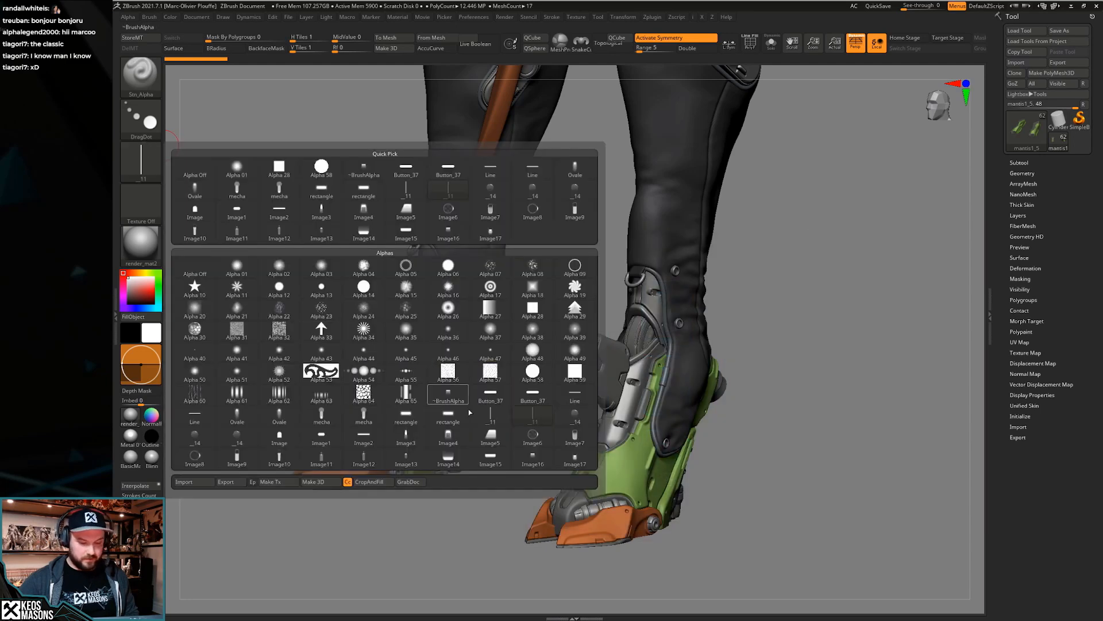
left_click(448, 417)
key("ctrl+e")
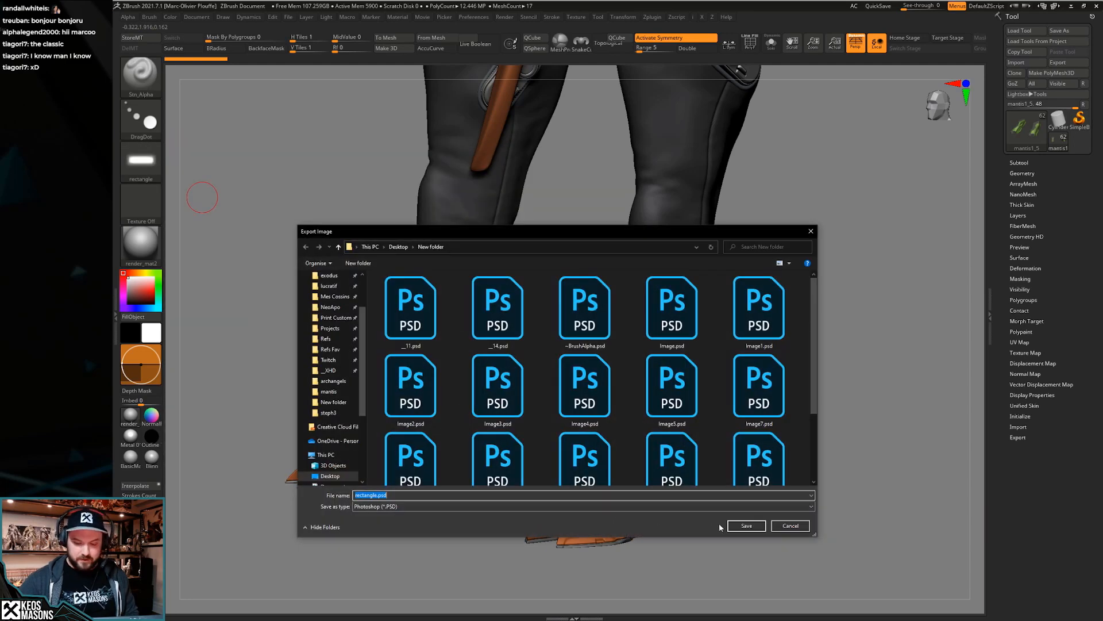
left_click(744, 526)
Export the second mecha alpha and the second Ovale alpha into New folder as PSD files
left_click(140, 167)
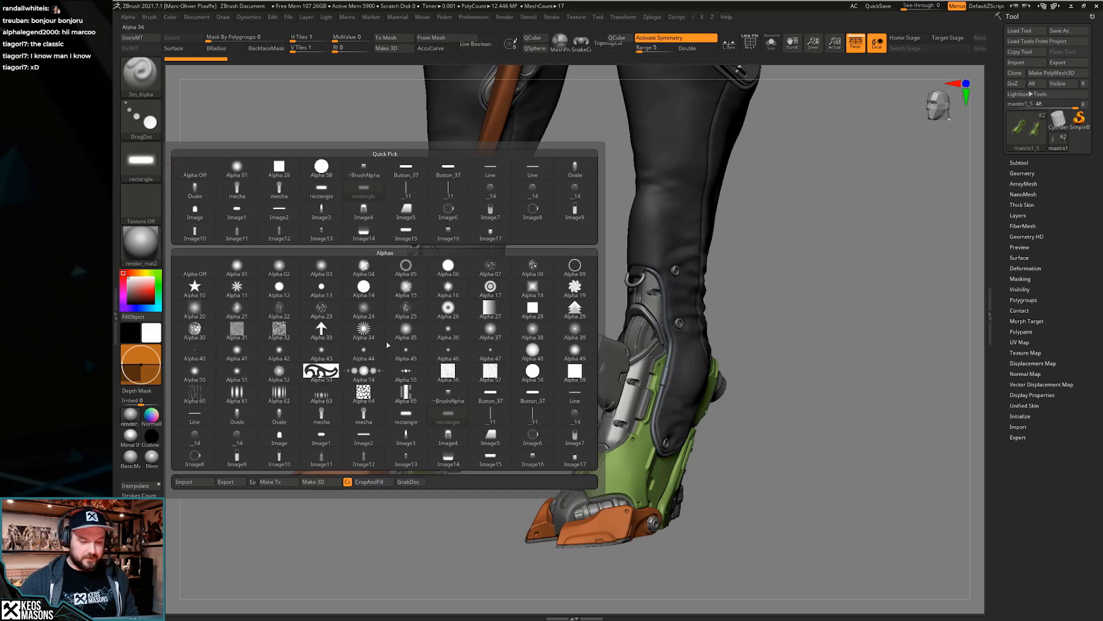
left_click(353, 415)
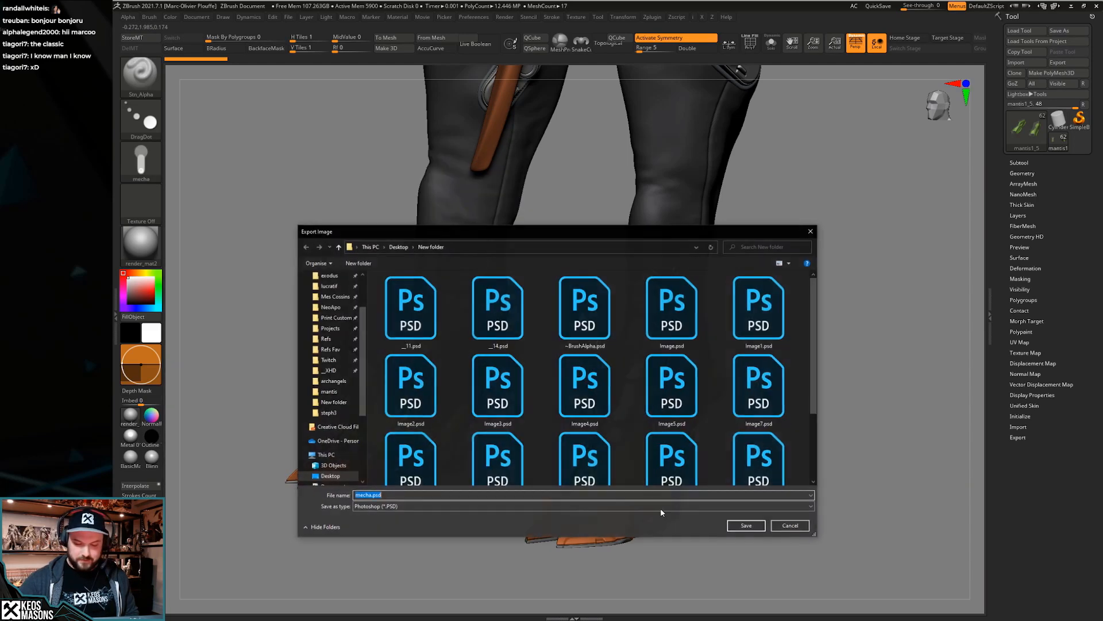
key("Escape")
left_click(141, 163)
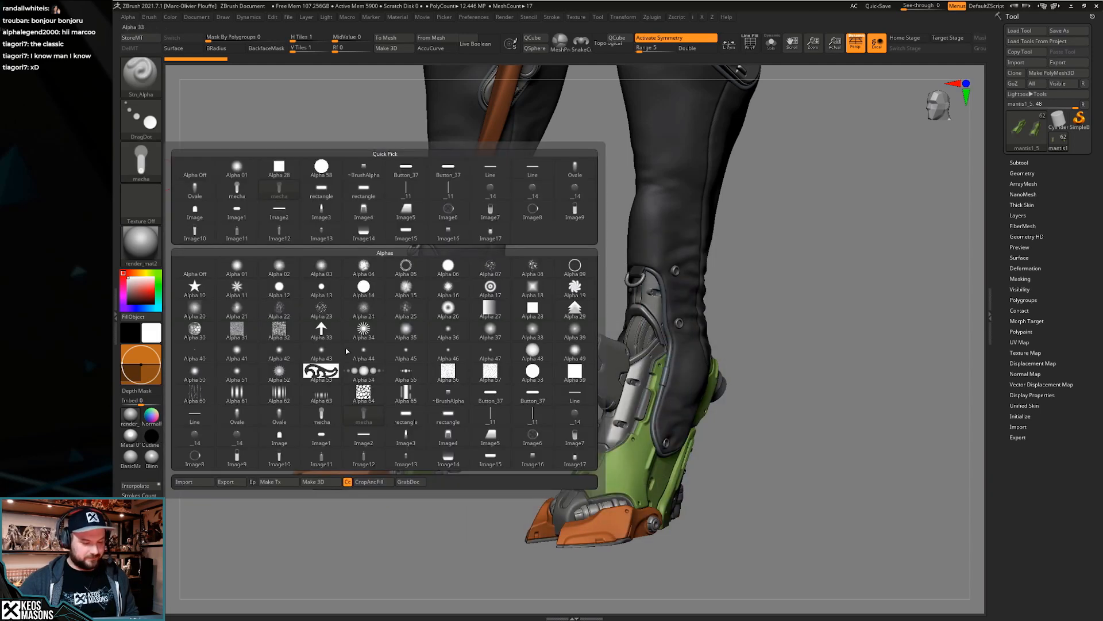
left_click(295, 416)
key("ctrl+e")
left_click(739, 529)
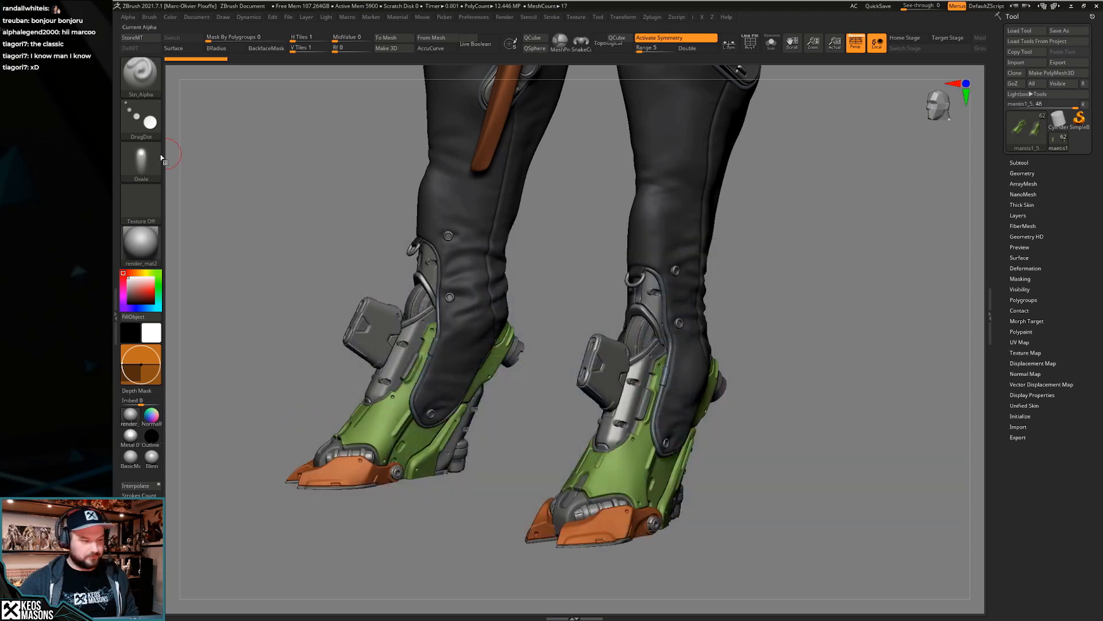
Export the second Line alpha and the second Button_37 alpha into New folder as PSD files
left_click(141, 162)
left_click(194, 415)
key("ctrl+e")
left_click(743, 525)
left_click(152, 163)
left_click(533, 394)
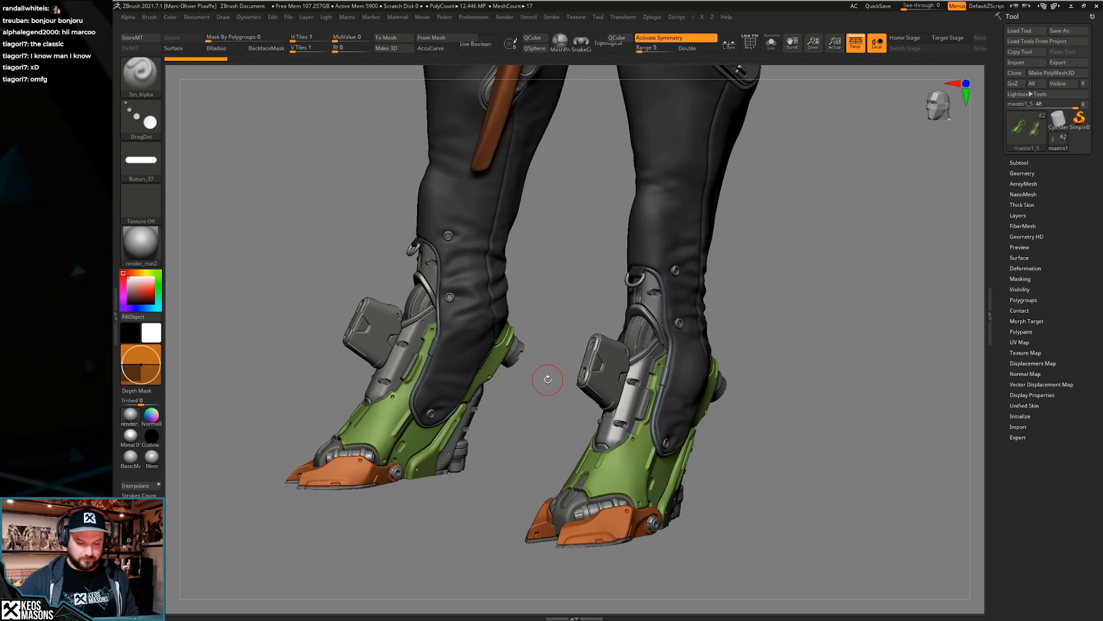
key("ctrl+e")
left_click(742, 525)
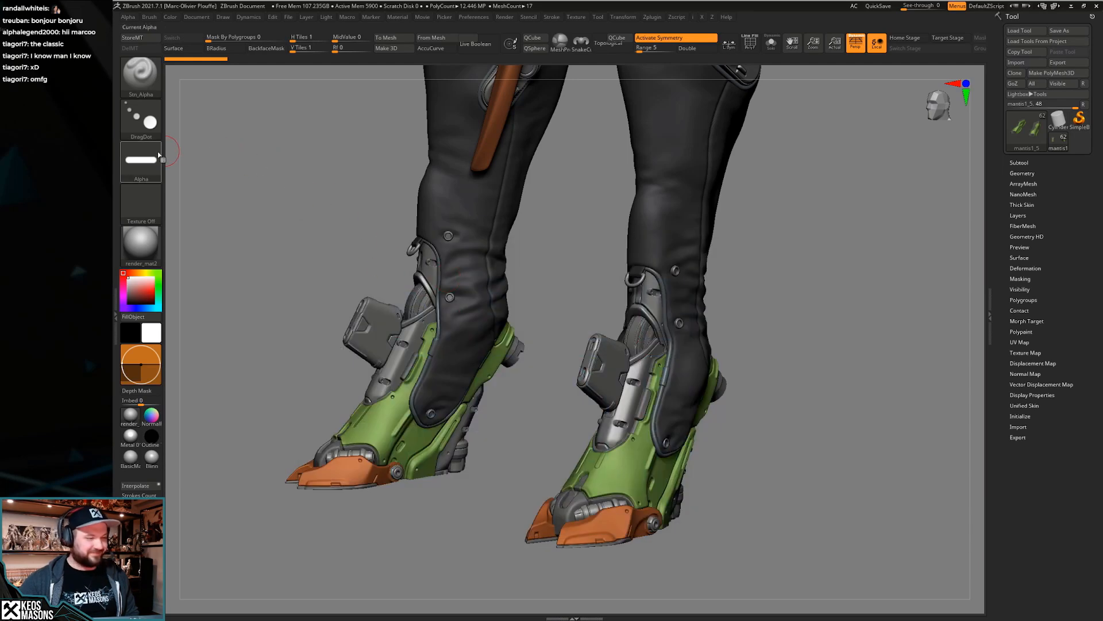
Export the ~BrushAlpha alpha into New folder under its own name with a 2 added, without replacing the existing file
left_click(141, 163)
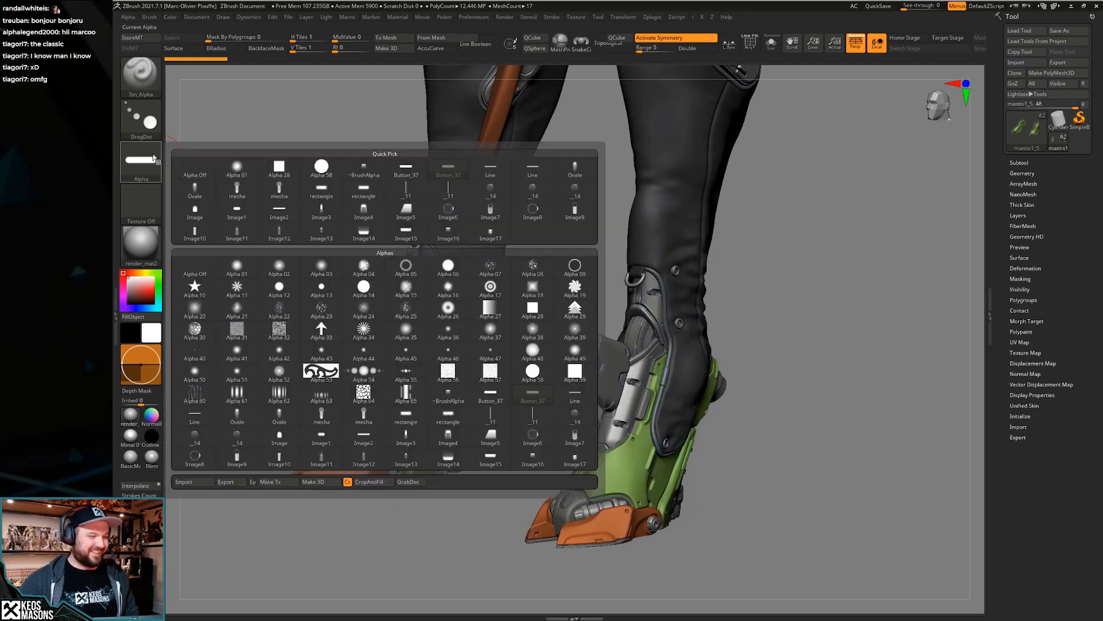
left_click(457, 396)
key("ctrl+e")
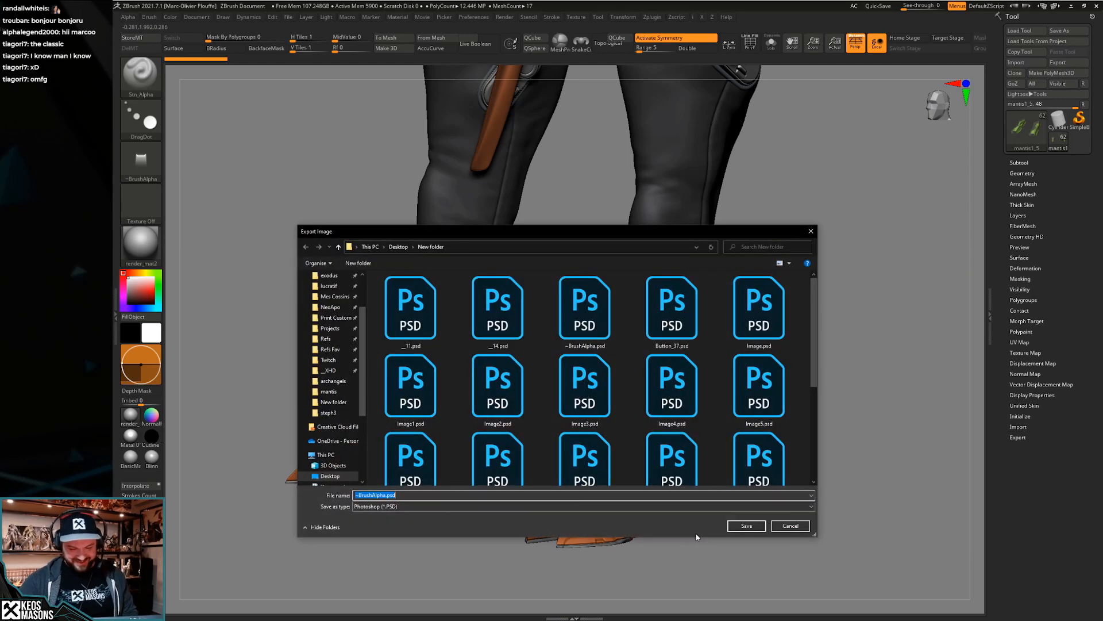
left_click(746, 525)
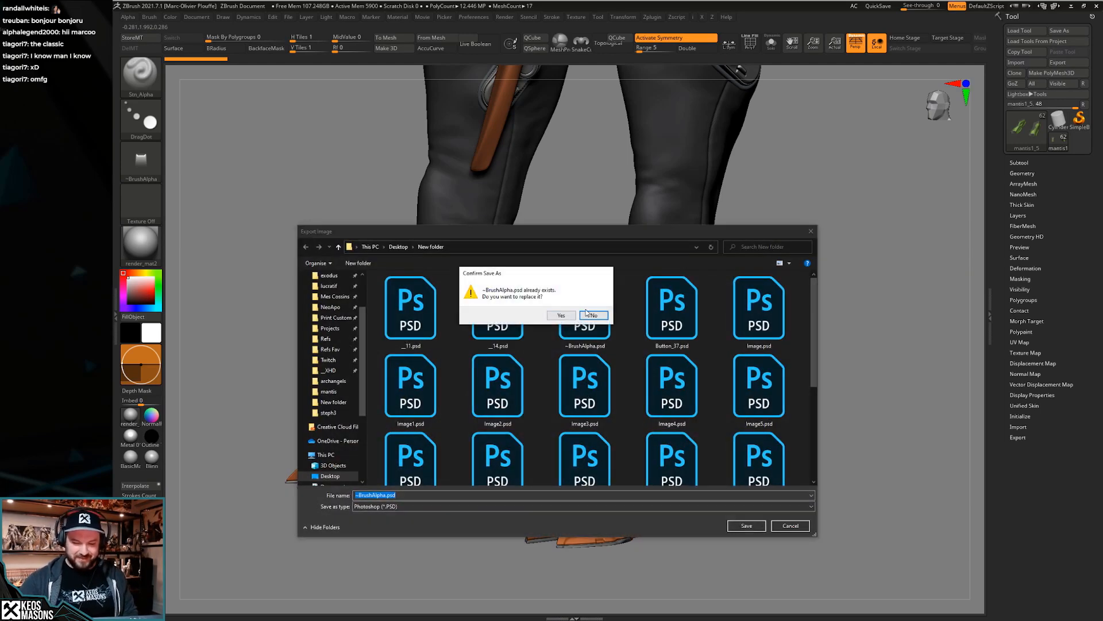
key("Escape")
left_click(388, 494)
type("2")
left_click(747, 526)
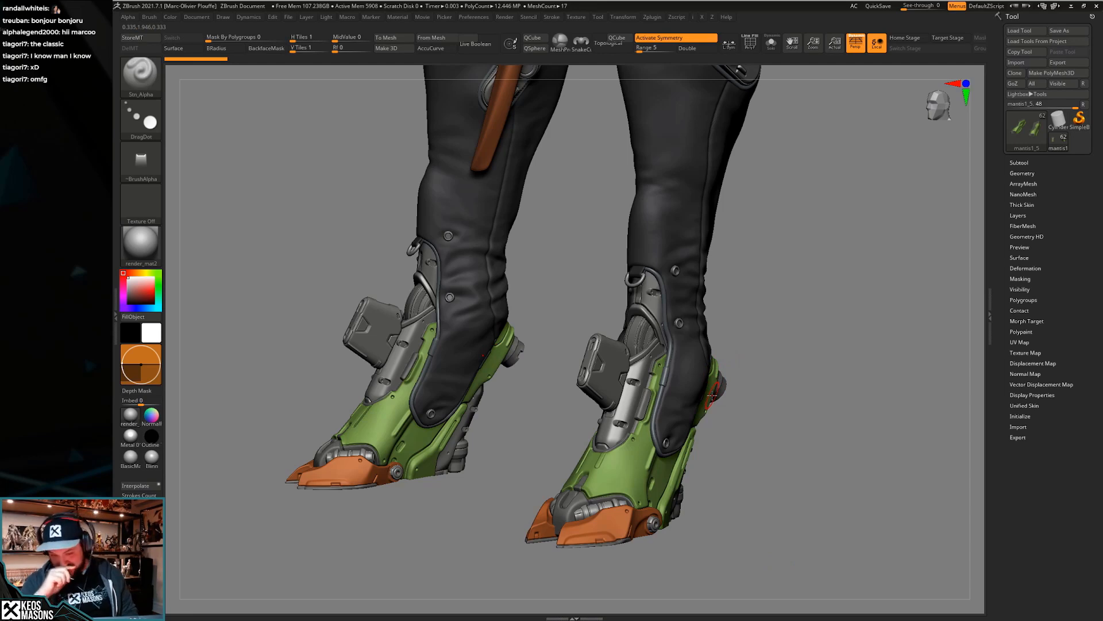
Make the green kneecap plate the active subtool, mantis1_16
left_click_drag(760, 359, 743, 454)
left_click_drag(635, 246, 648, 418)
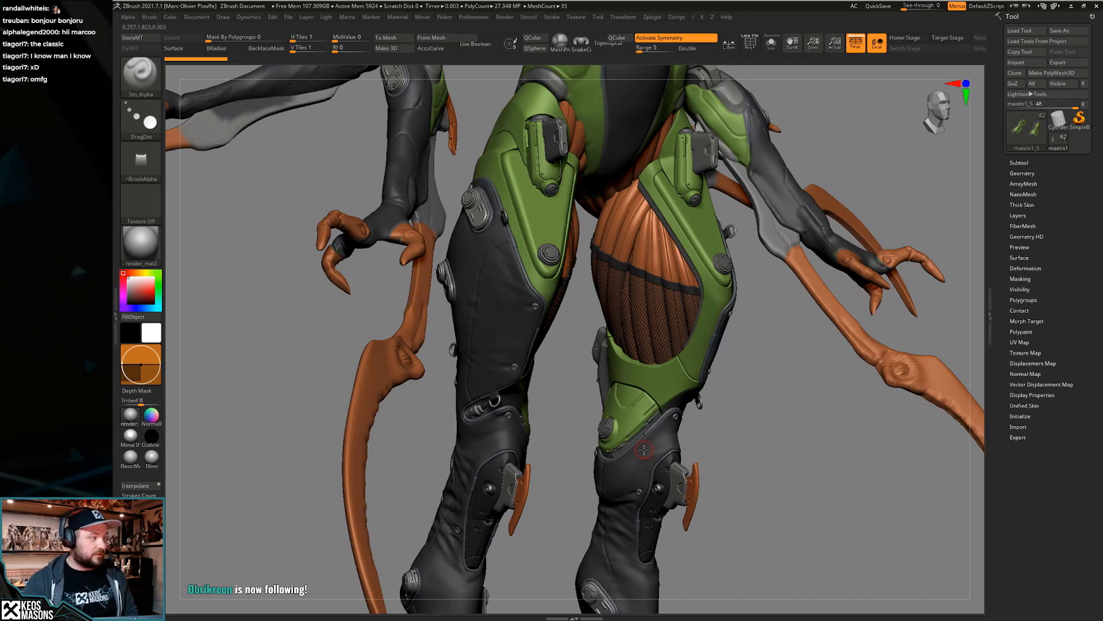
mouse_move(649, 421)
right_mouse_down("shift")
mouse_move(644, 440)
mouse_move(641, 427)
mouse_move(686, 395)
mouse_move(623, 420)
mouse_move(660, 399)
mouse_move(635, 408)
mouse_move(590, 361)
mouse_move(662, 404)
right_mouse_up("shift")
left_click(649, 428, "alt")
key("ctrl+shift+s")
key("ctrl+shift+s")
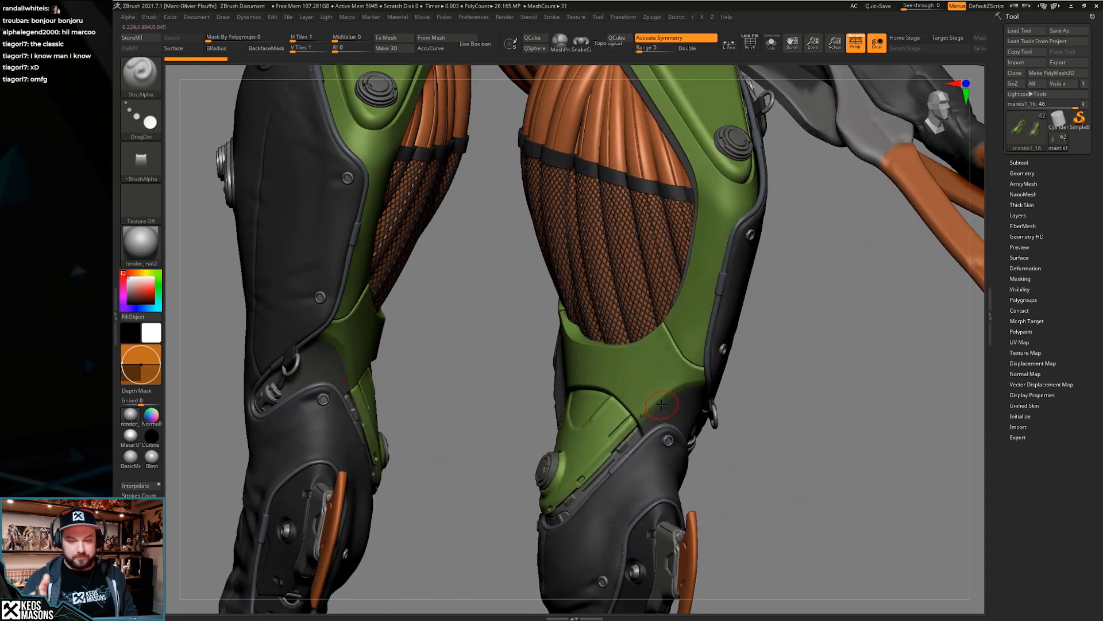
Examine the thigh, knee and foot armour from several angles to judge where hard-surface detail is needed
right_click_drag(662, 405, 667, 391)
mouse_move(598, 368)
right_mouse_down()
mouse_move(611, 379)
mouse_move(602, 413)
mouse_move(600, 403)
right_mouse_up()
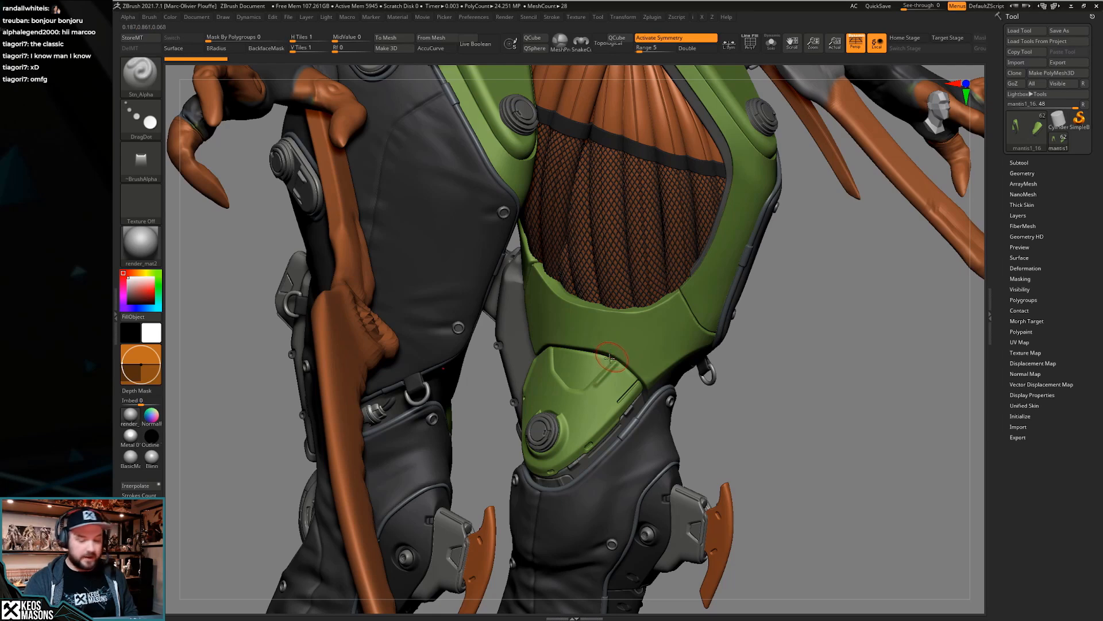
right_click_drag(614, 357, 580, 349)
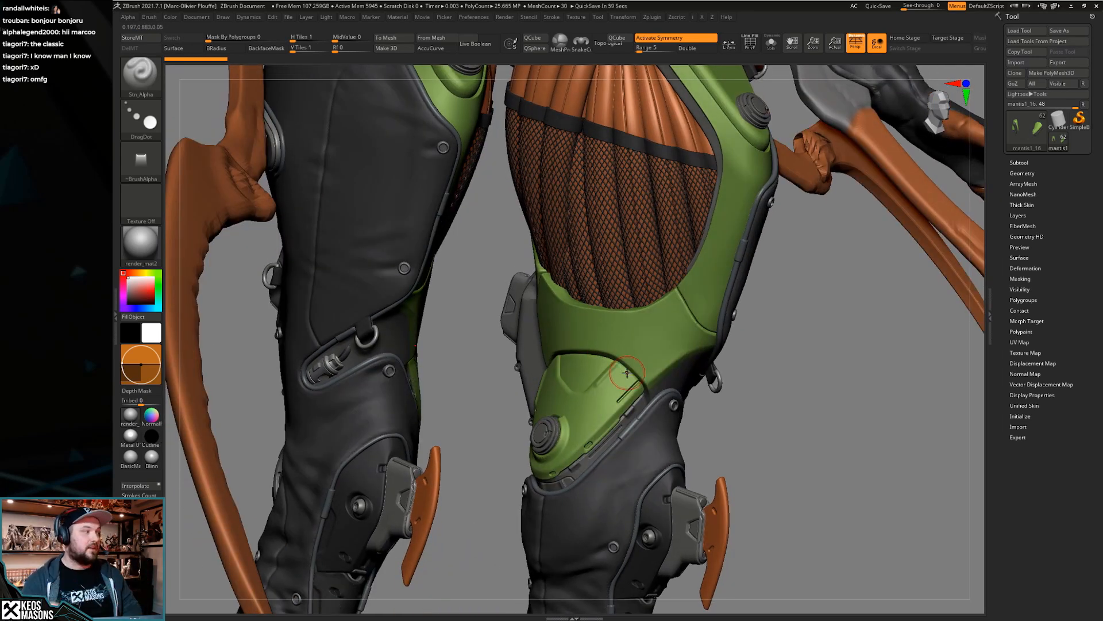
right_click_drag(677, 381, 613, 275)
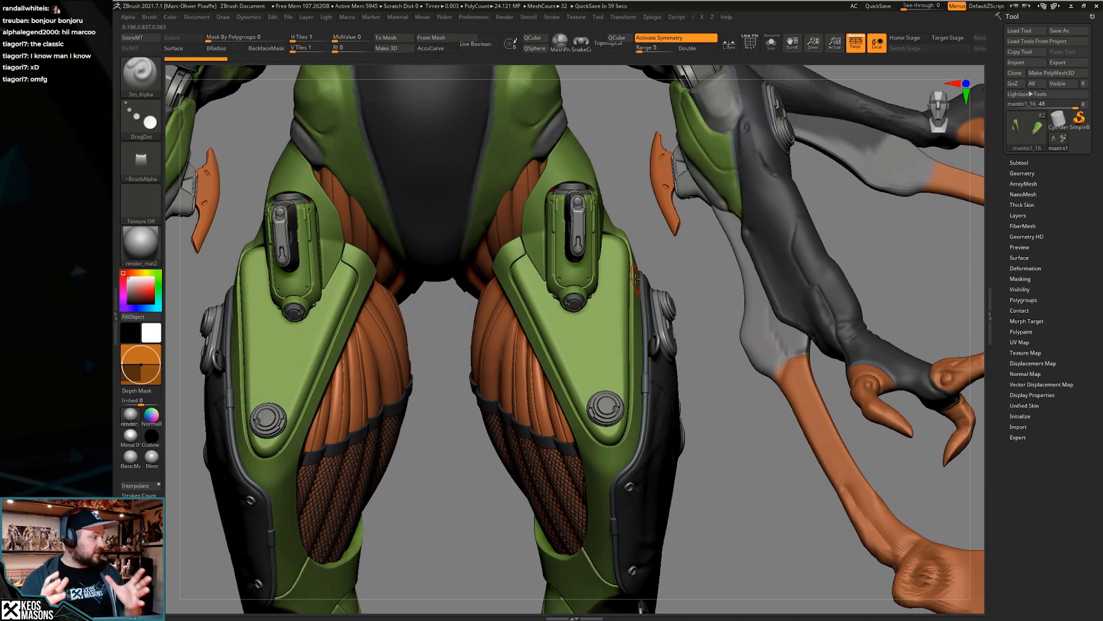
right_click_drag(636, 277, 623, 425)
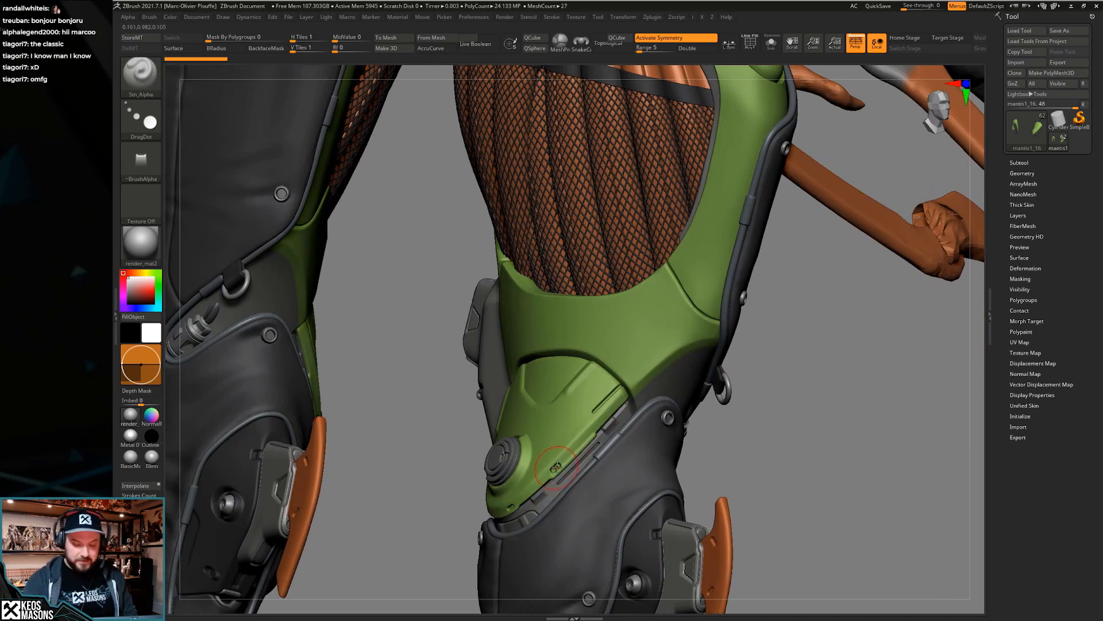
right_click_drag(595, 448, 613, 398, "alt")
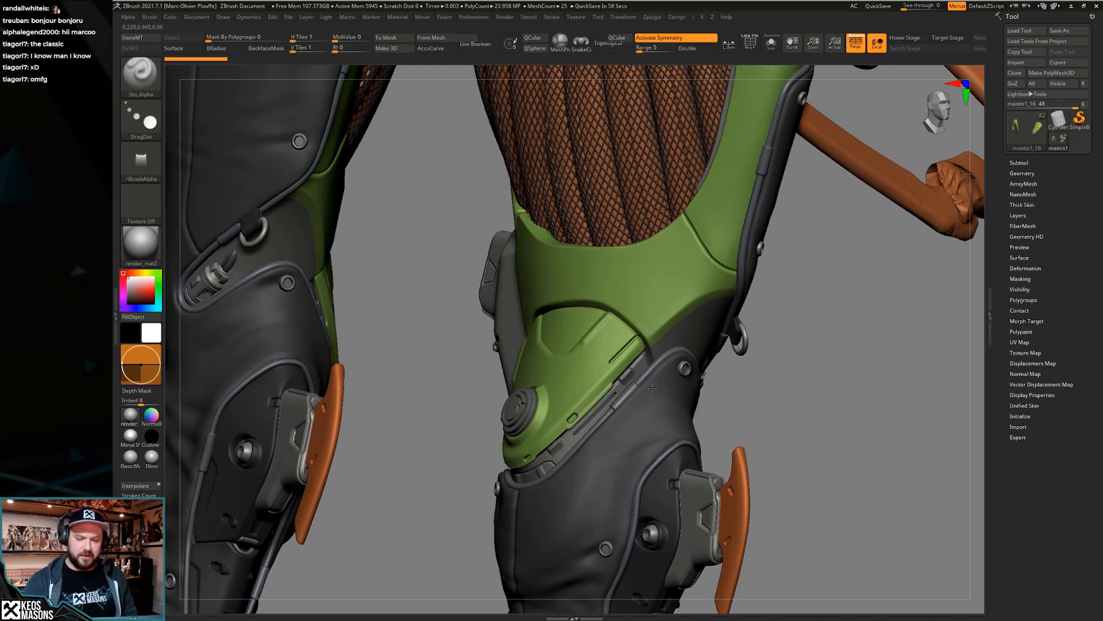
right_click_drag(649, 387, 654, 403)
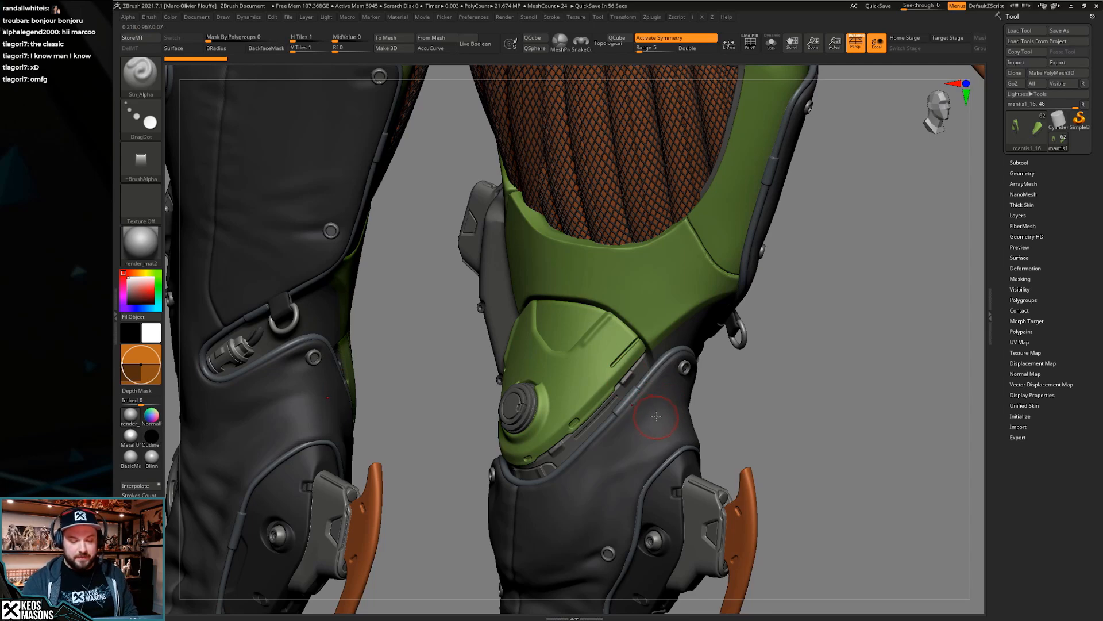
right_click_drag(647, 417, 620, 435)
right_click_drag(615, 475, 614, 426)
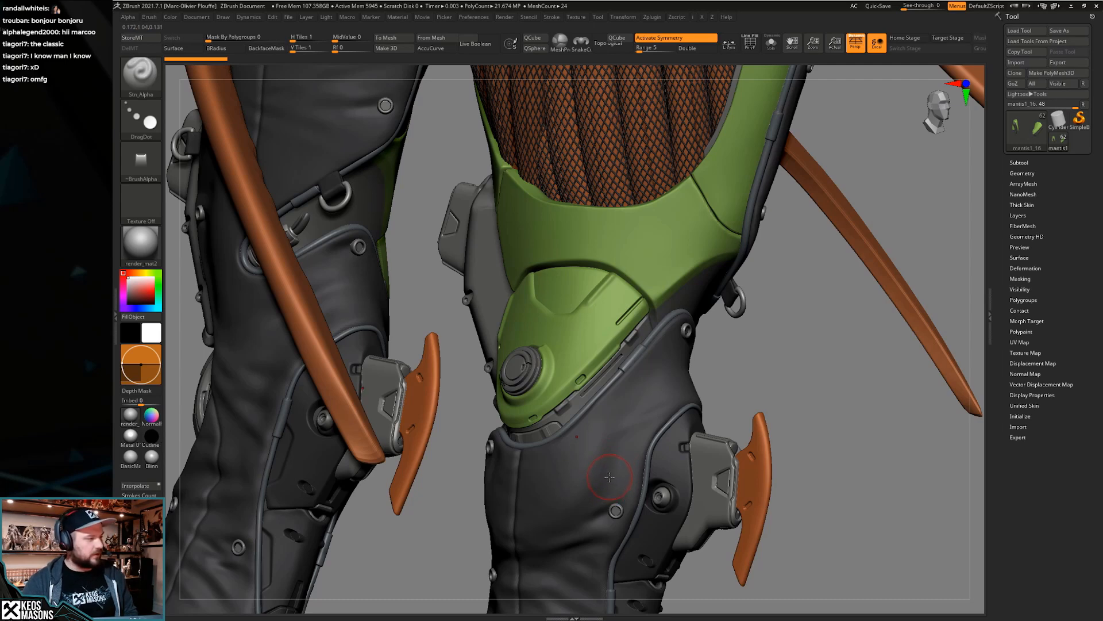
right_click_drag(609, 476, 594, 438)
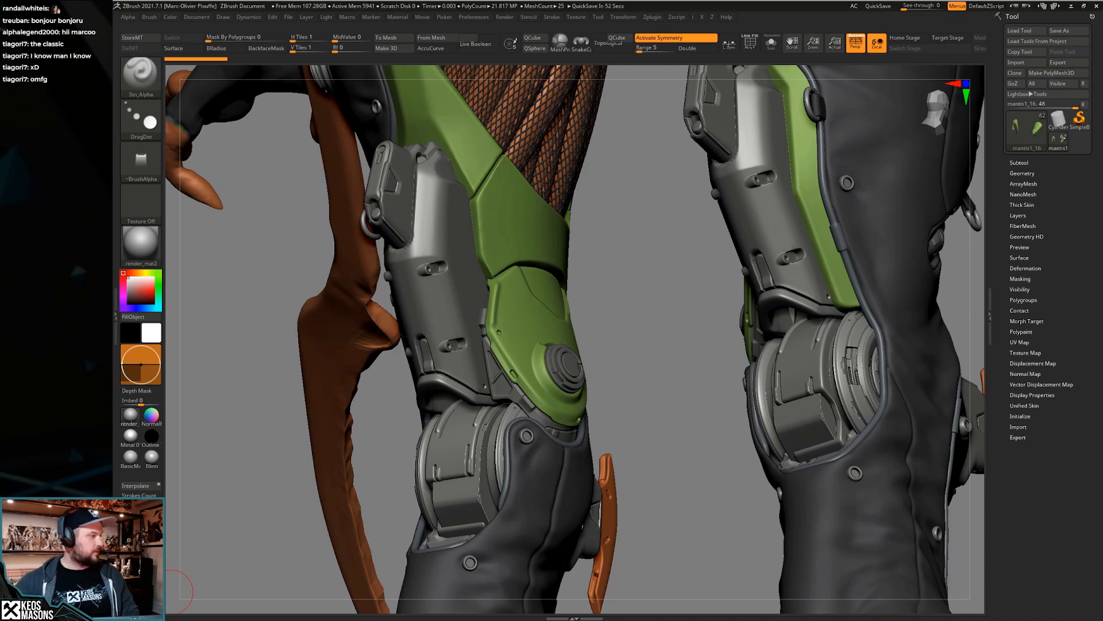
left_click_drag(674, 410, 642, 427)
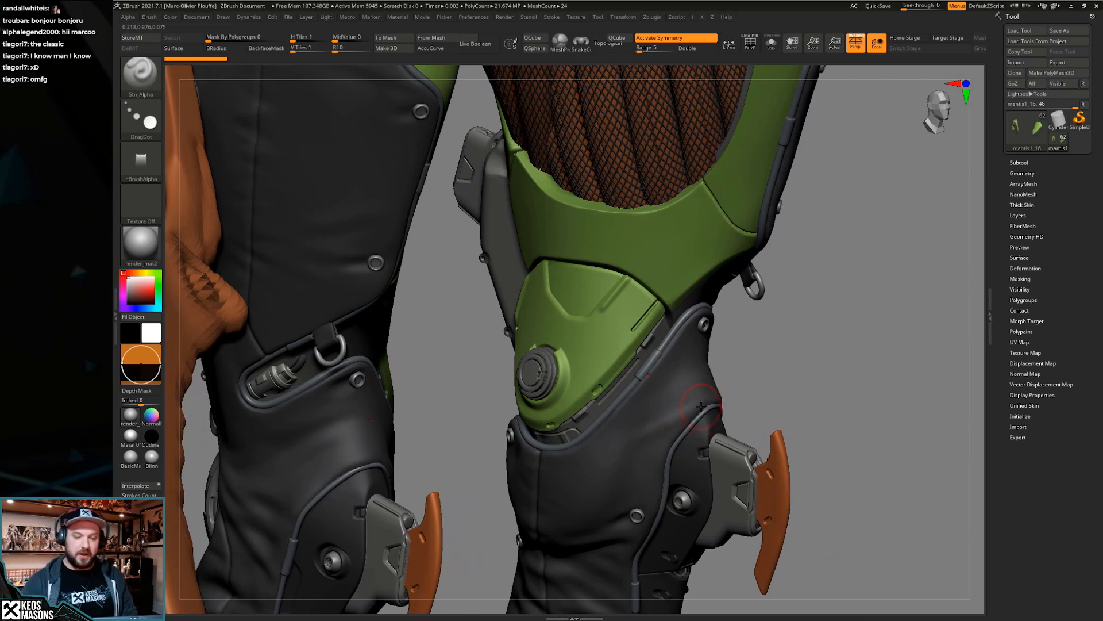
mouse_move(663, 409)
right_mouse_down()
mouse_move(661, 398)
mouse_move(638, 399)
mouse_move(659, 401)
right_mouse_up()
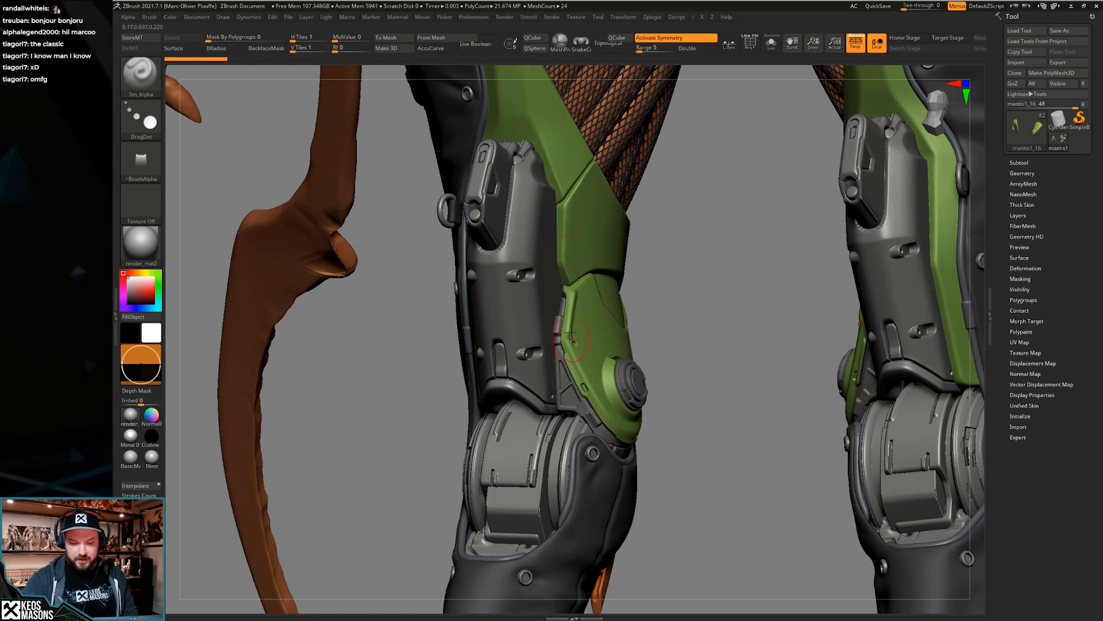
right_click_drag(573, 348, 583, 345)
right_click_drag(661, 344, 723, 397)
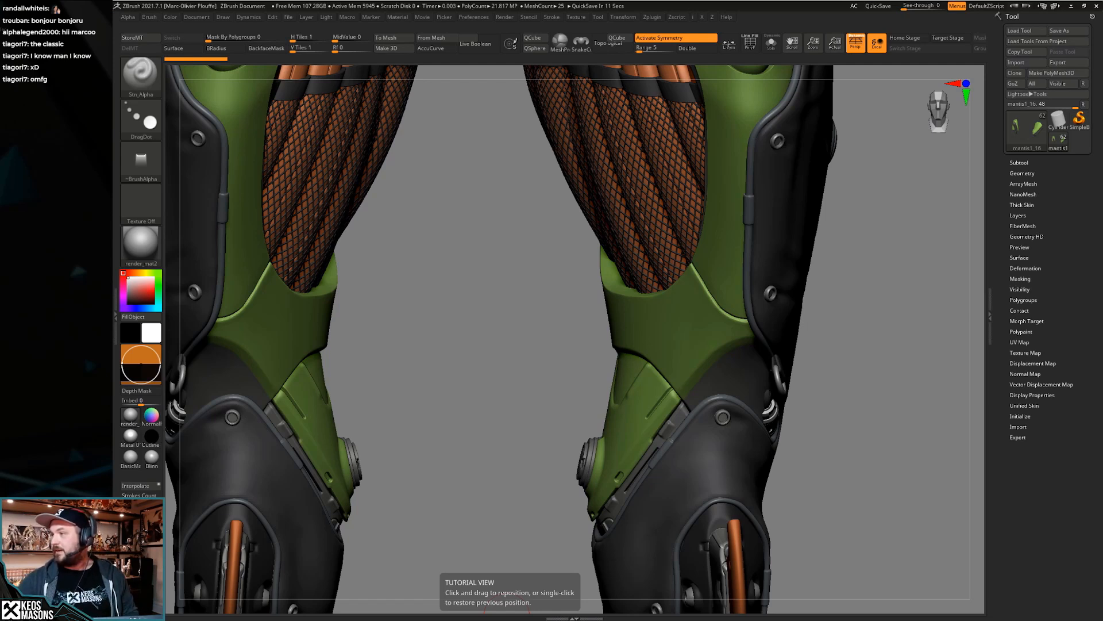
left_click_drag(874, 319, 891, 325)
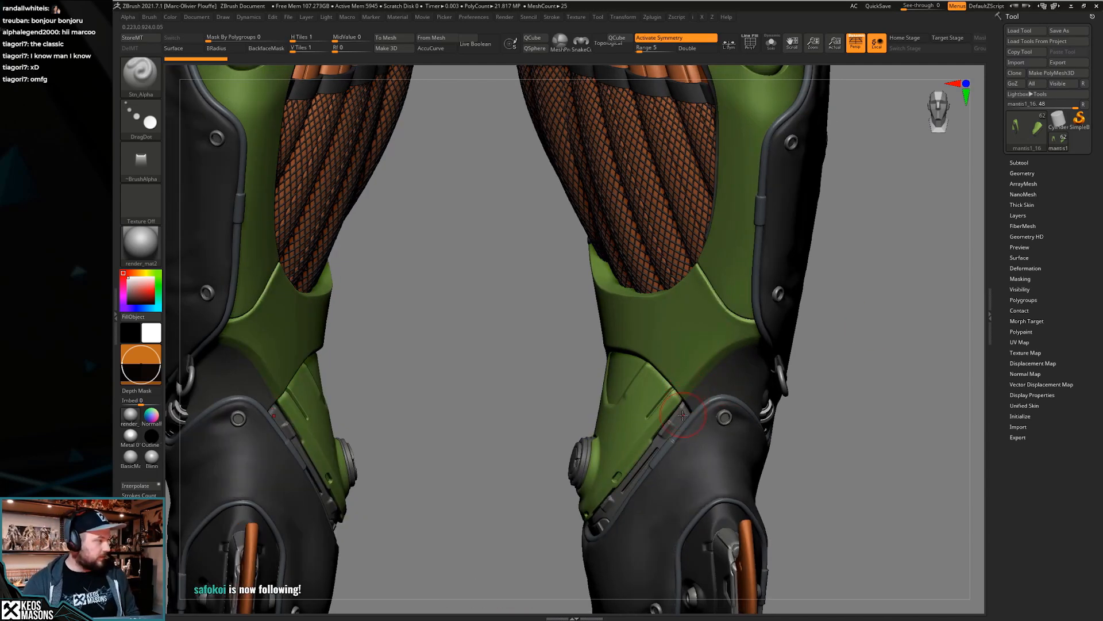
mouse_move(698, 397)
right_mouse_down()
mouse_move(737, 381)
mouse_move(680, 397)
mouse_move(723, 393)
mouse_move(692, 411)
right_mouse_up()
right_click_drag(675, 454, 645, 444, "alt")
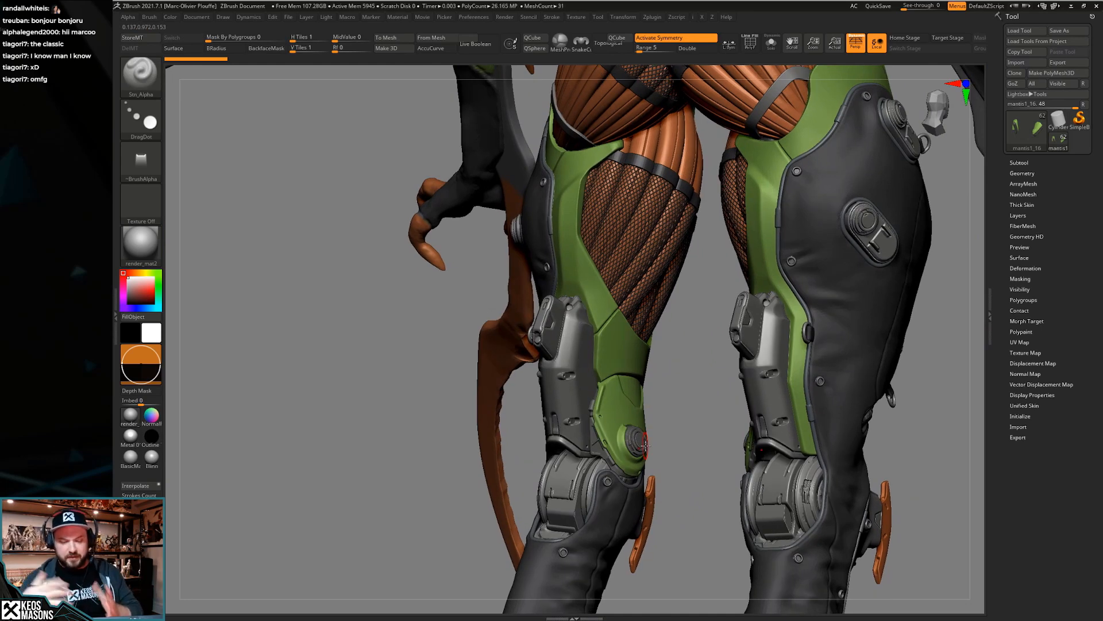
right_click_drag(667, 473, 637, 435, "alt")
right_click_drag(814, 340, 727, 427)
right_click_drag(789, 365, 784, 370)
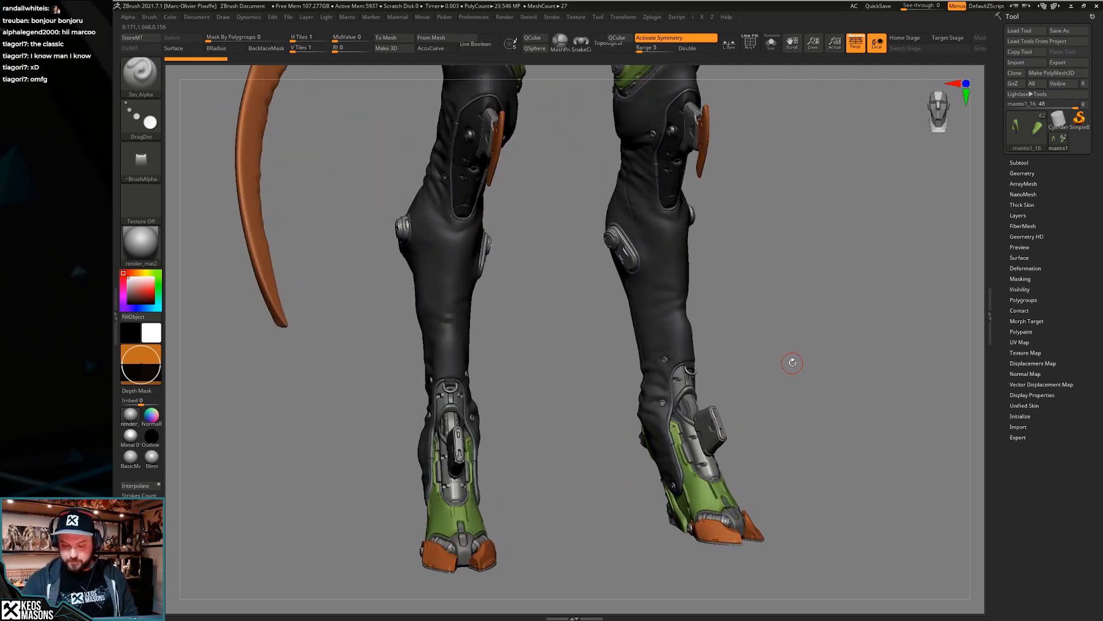
Select the green armour piece above the kneecap, subtool mantis1_12, and add a new sculpting layer to it
right_click_drag(792, 363, 737, 435, "alt")
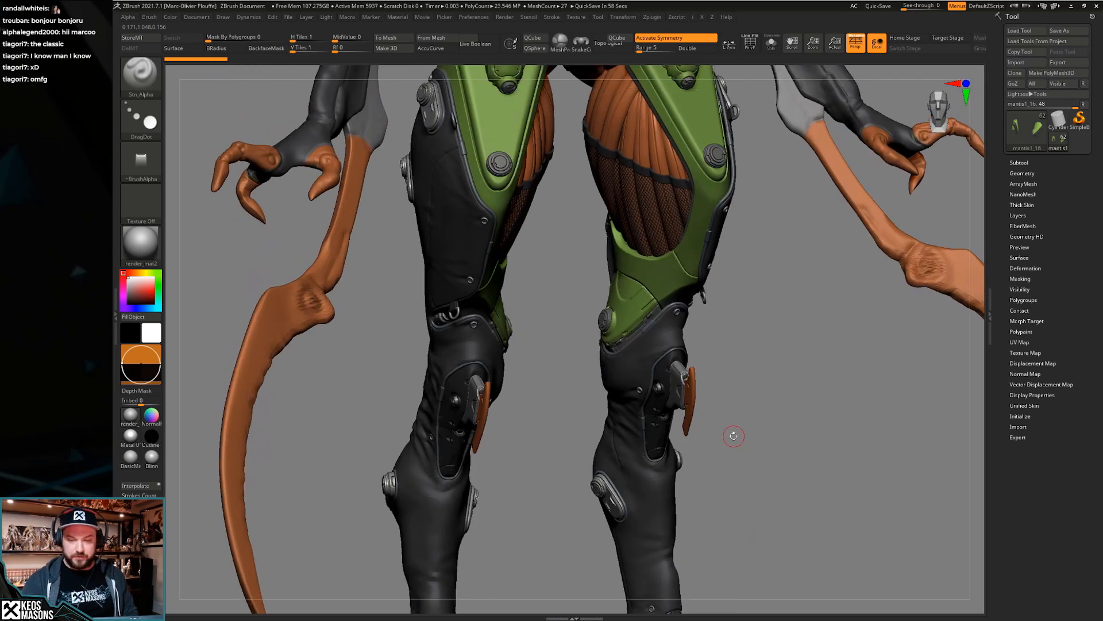
right_click_drag(696, 247, 656, 345, "alt")
left_click(704, 440, "alt")
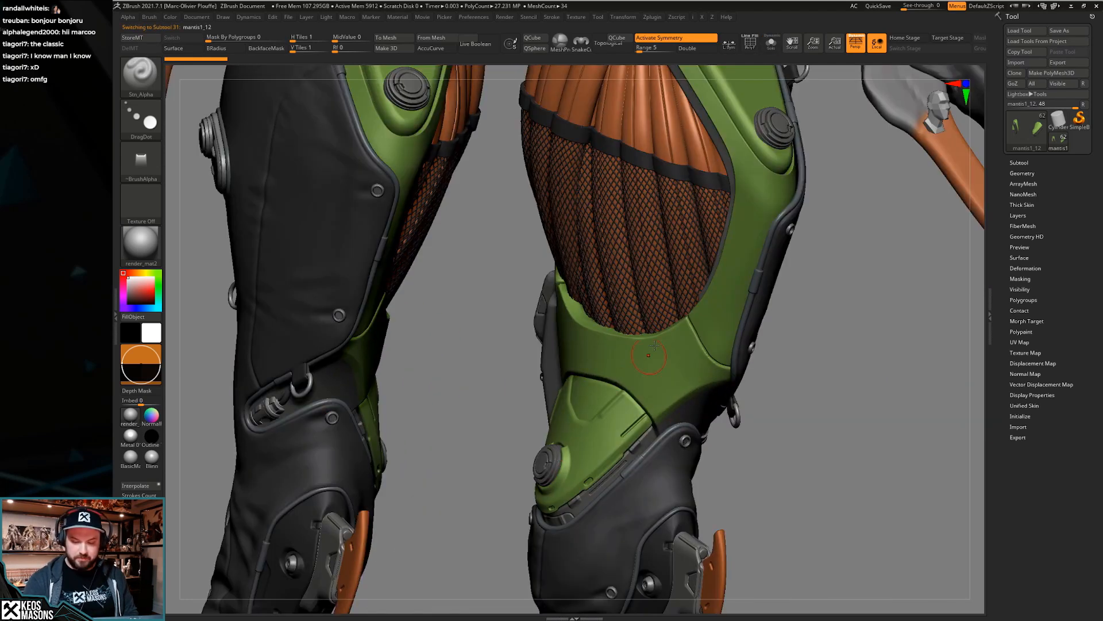
left_click(1016, 215)
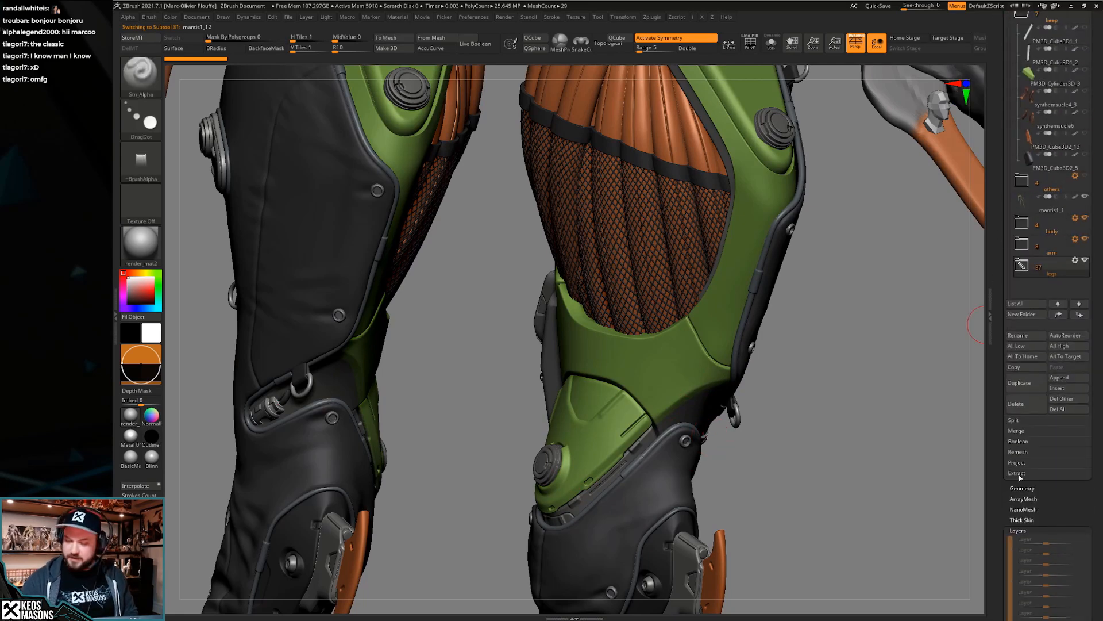
left_click(1009, 495)
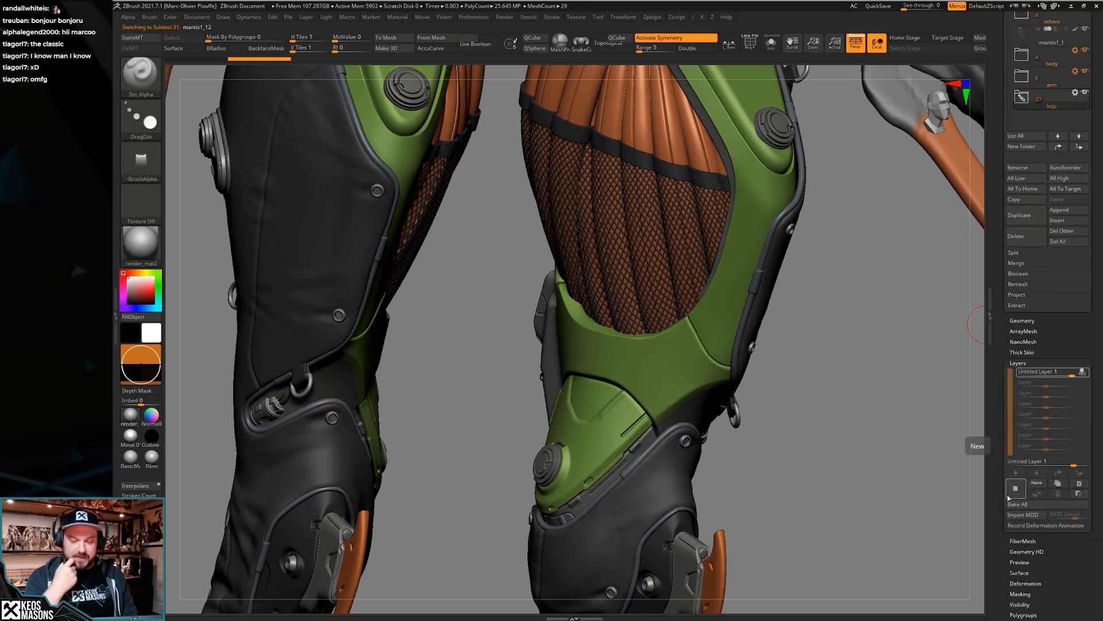
Examine the green armour piece above the kneecap up close and check its polygons in wireframe display
mouse_move(793, 397)
left_mouse_down()
mouse_move(790, 417)
mouse_move(707, 374)
mouse_move(679, 354)
mouse_move(689, 348)
left_mouse_up()
key("space")
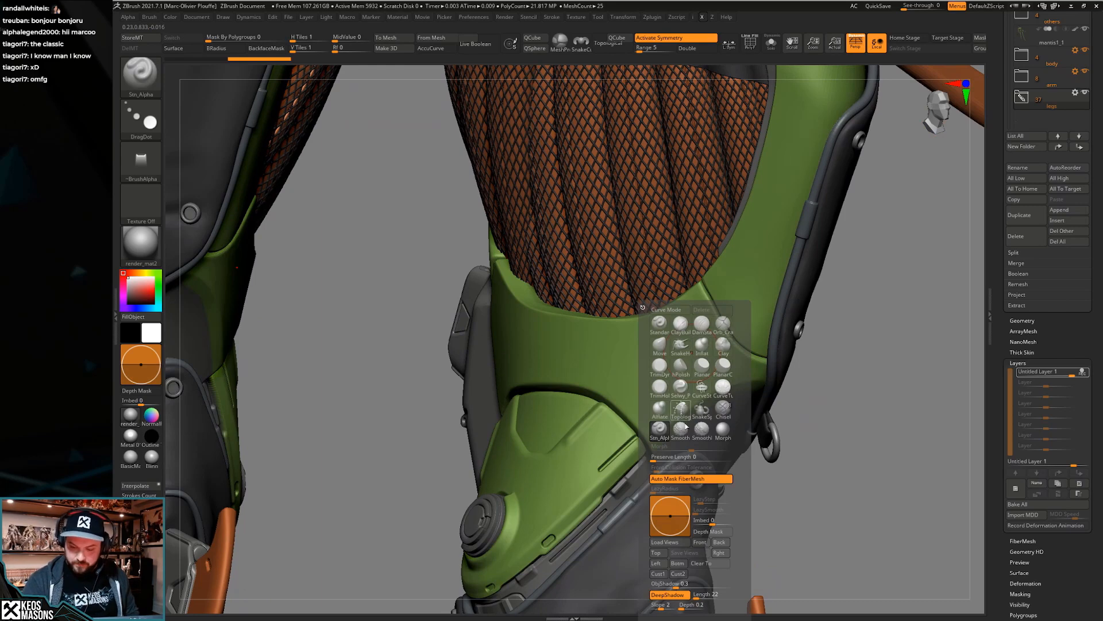
key("space")
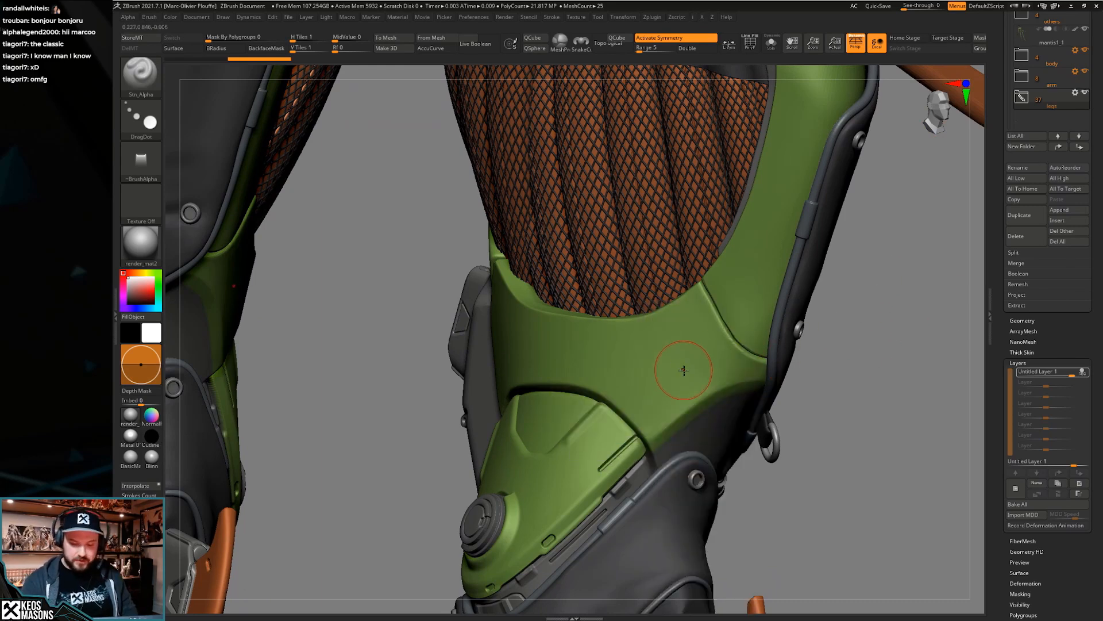
key("space")
left_click_drag(689, 374, 700, 394)
key("shift+f")
key("shift+f")
Delete the armour piece's layer and subdivide its mesh one level higher before creating a fresh layer
key("ctrl")
right_click_drag(680, 404, 661, 406, "ctrl")
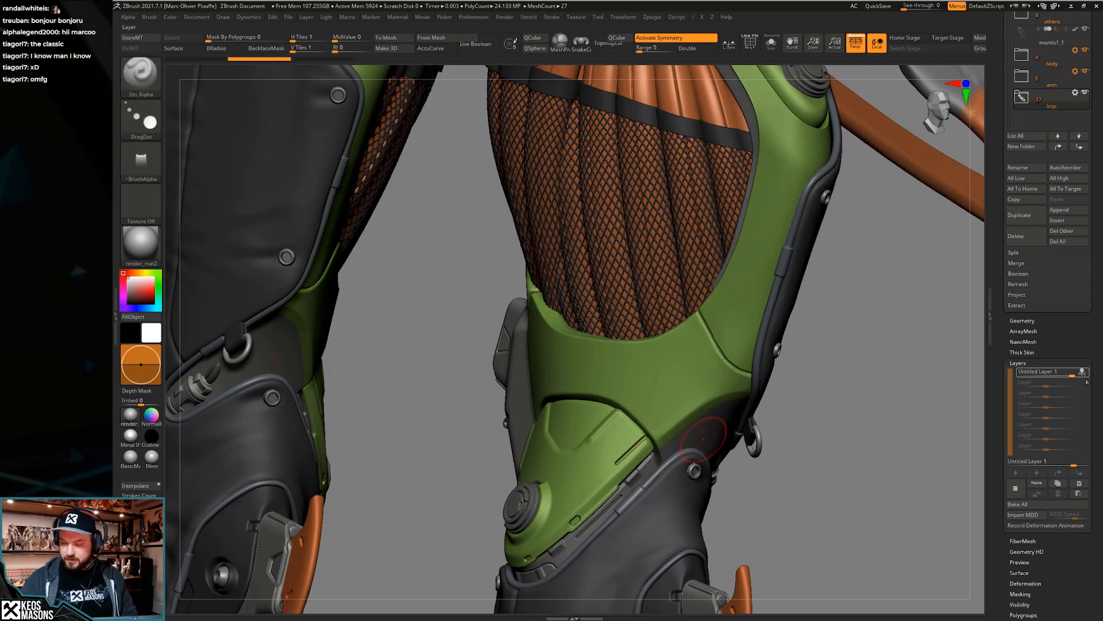
left_click(1081, 484)
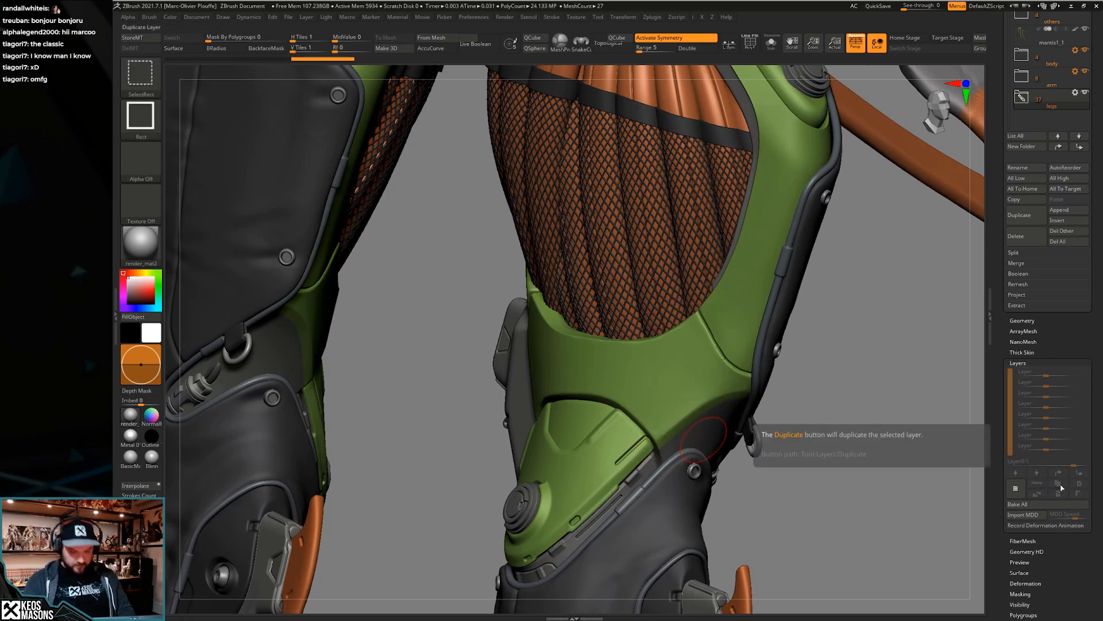
left_click(1016, 488)
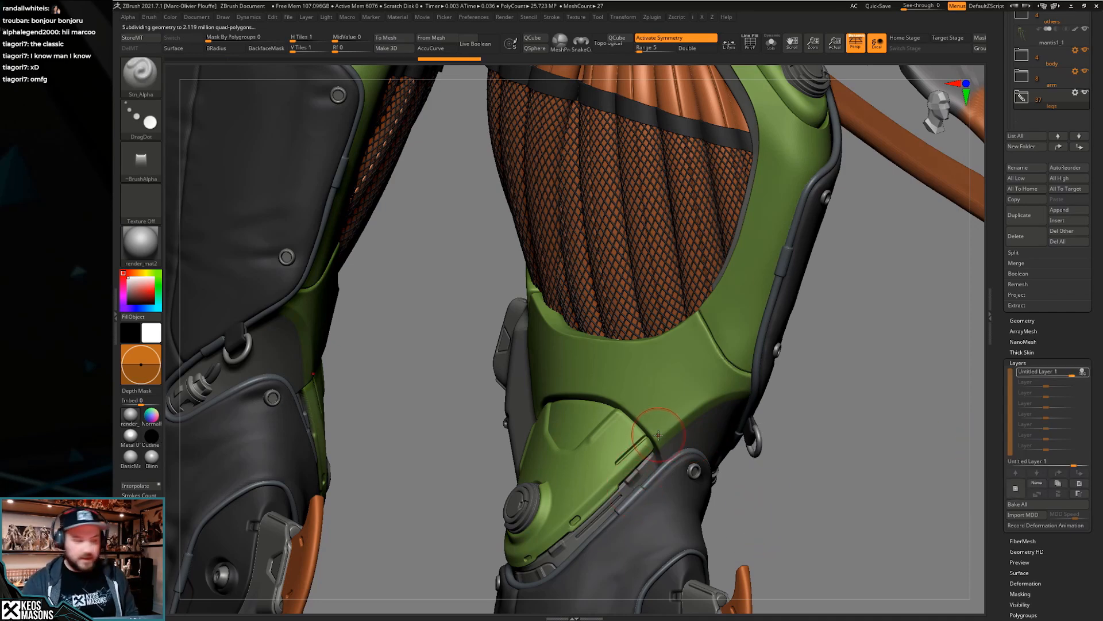
Examine the green armour piece above the kneecap and the surrounding leg parts from several angles
mouse_move(693, 402)
right_mouse_down()
mouse_move(730, 397)
mouse_move(681, 414)
right_mouse_up()
left_click_drag(674, 396, 663, 405)
right_click_drag(670, 443, 715, 446, "ctrl")
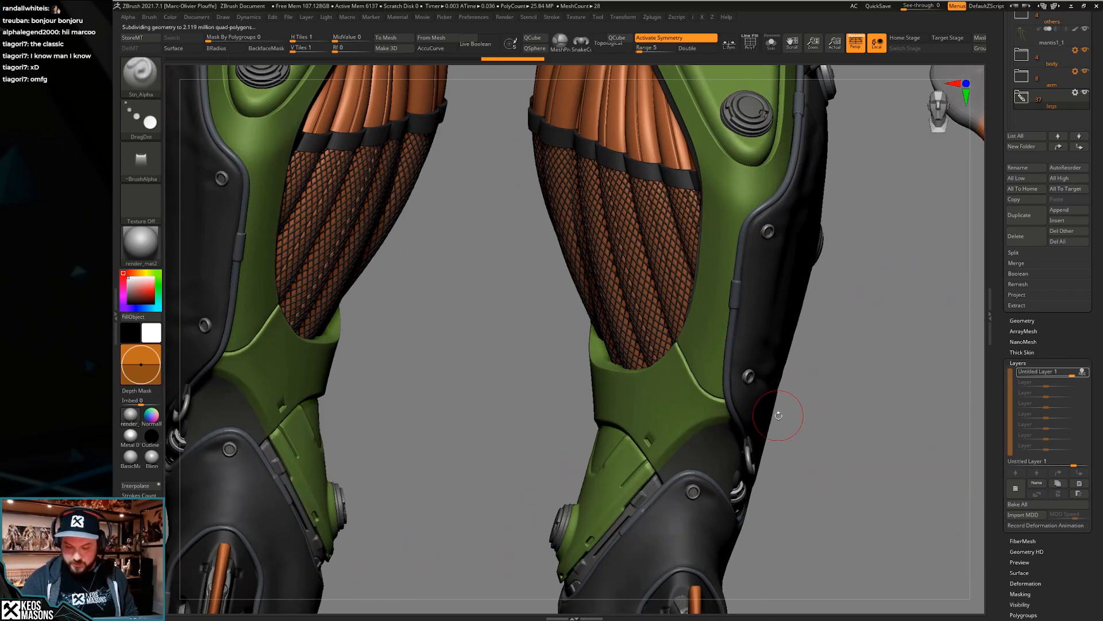
mouse_move(783, 414)
right_mouse_down()
mouse_move(733, 423)
mouse_move(730, 442)
mouse_move(763, 393)
mouse_move(739, 419)
mouse_move(724, 415)
mouse_move(744, 394)
mouse_move(721, 389)
mouse_move(616, 461)
right_mouse_up()
right_click(730, 442)
key("alt+s")
key("alt+s")
right_click_drag(674, 369, 706, 435)
key("alt+s")
key("alt+s")
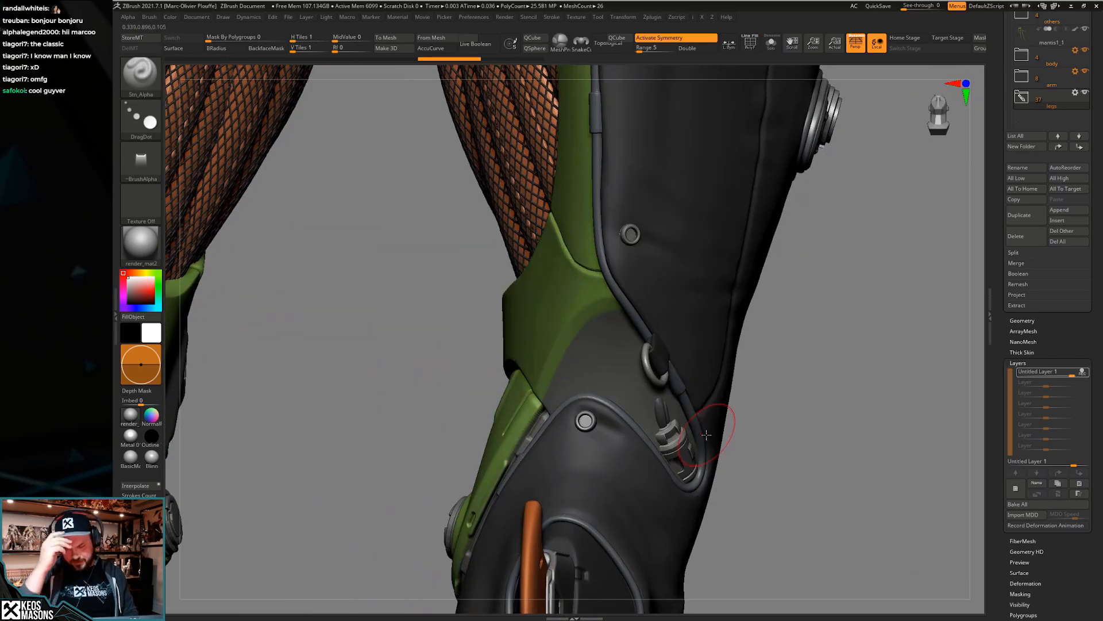
right_click_drag(683, 385, 670, 408)
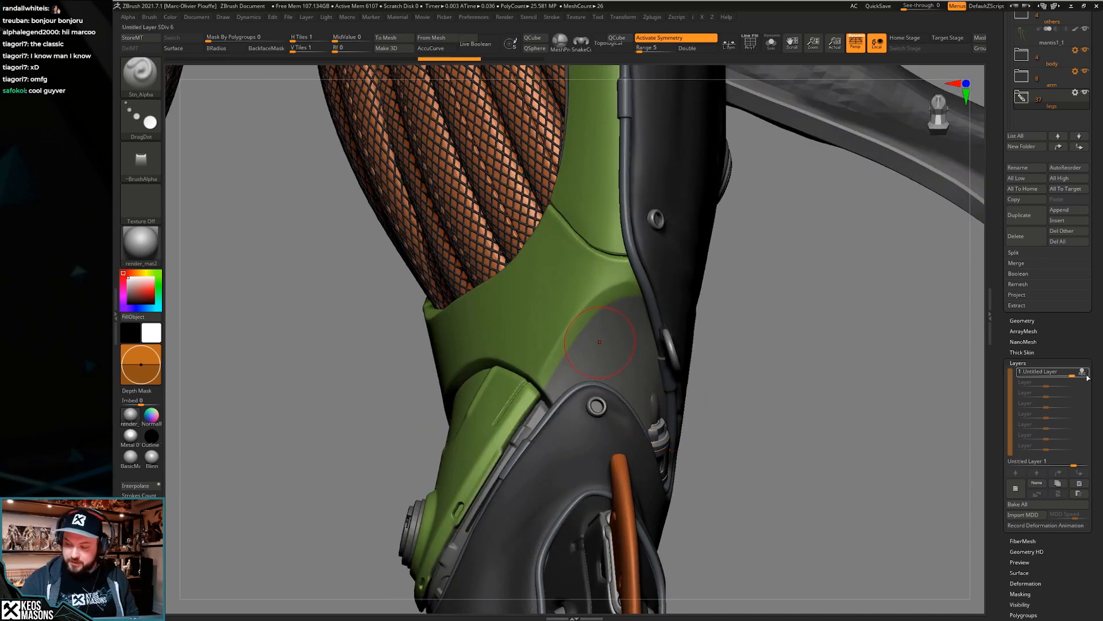
Turn off recording for the sculpting layer on the green knee armour piece
mouse_move(1088, 376)
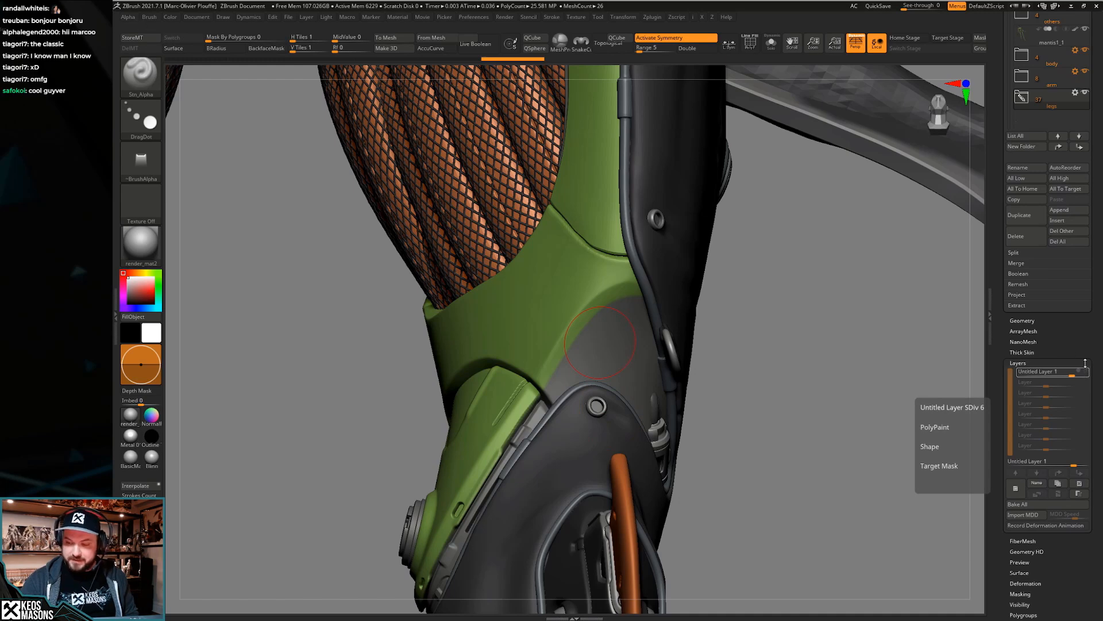
left_click_drag(1090, 371, 1090, 329)
left_click_drag(1000, 404, 1016, 331)
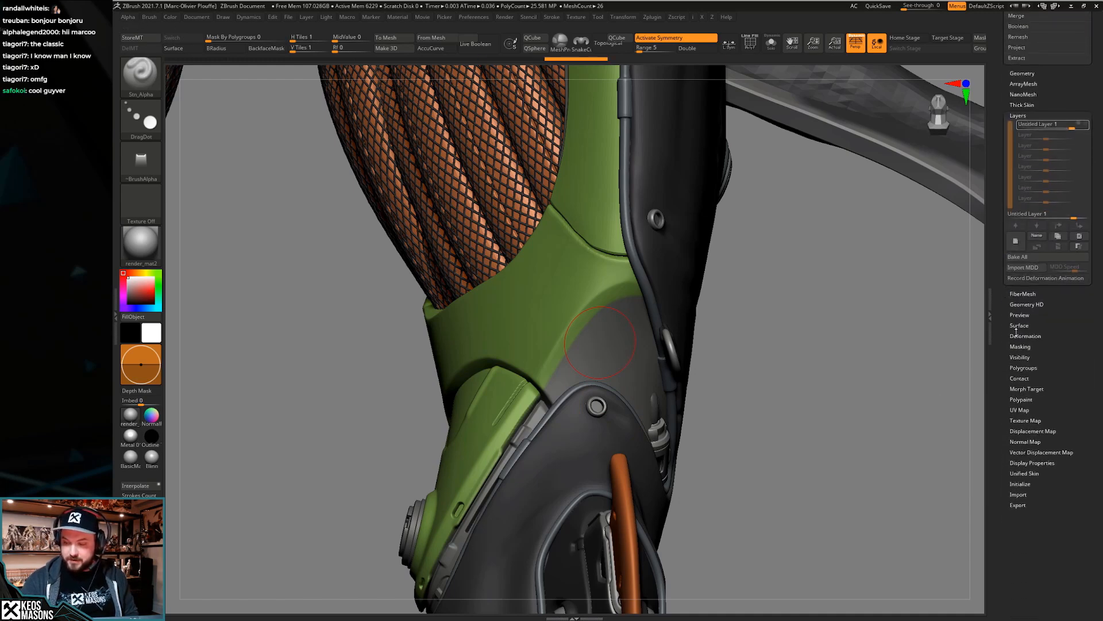
Try masking the armour piece by colour intensity, clear that mask and isolate the piece from the other subtools
key("space")
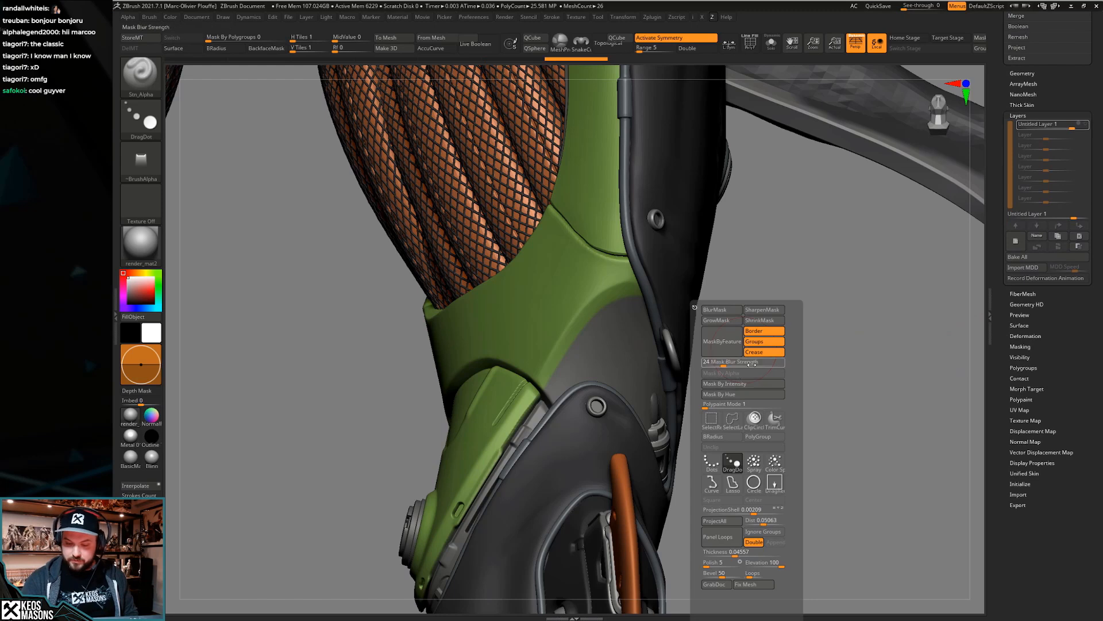
left_click(742, 388)
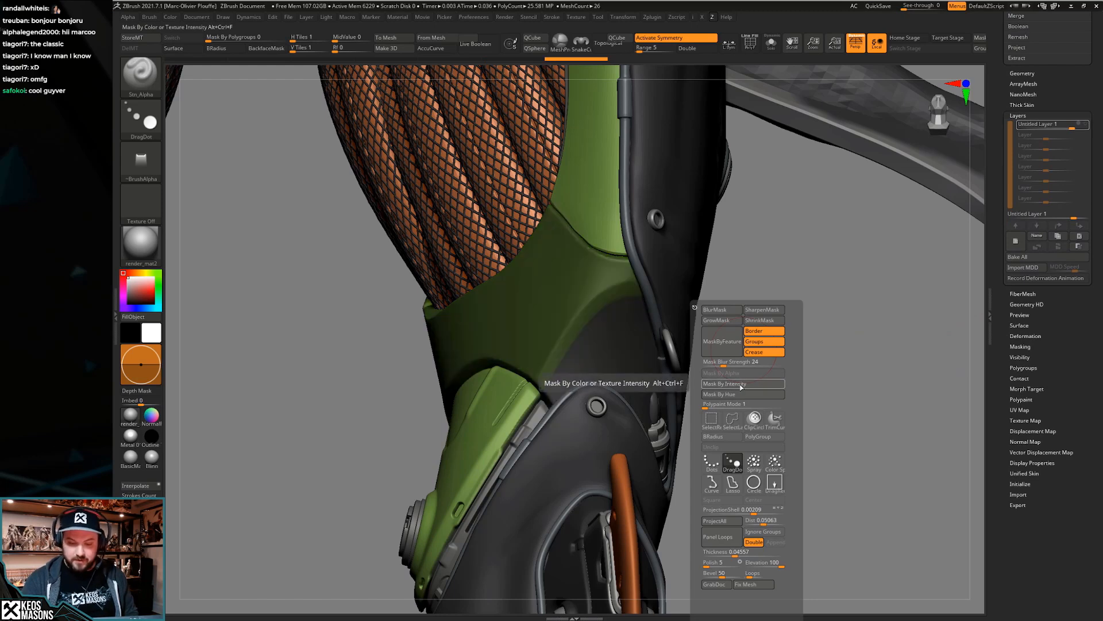
left_click_drag(811, 349, 781, 395, "ctrl")
key("shift+s")
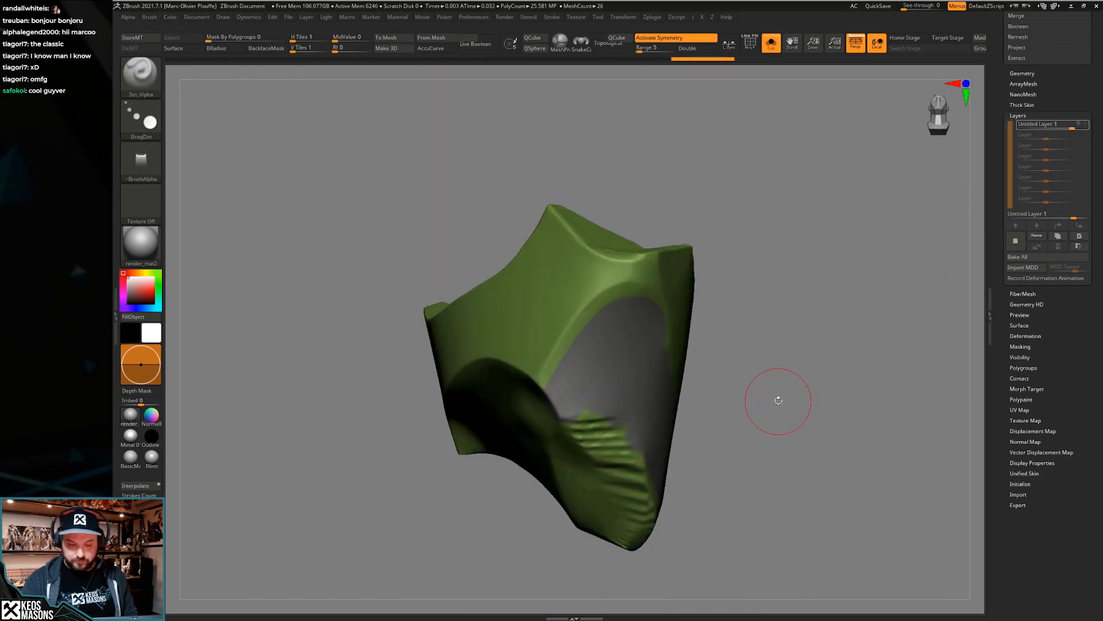
Try masking the isolated armour piece by intensity once more, then clear the mask
key("shift+f")
key("shift+f")
key("space")
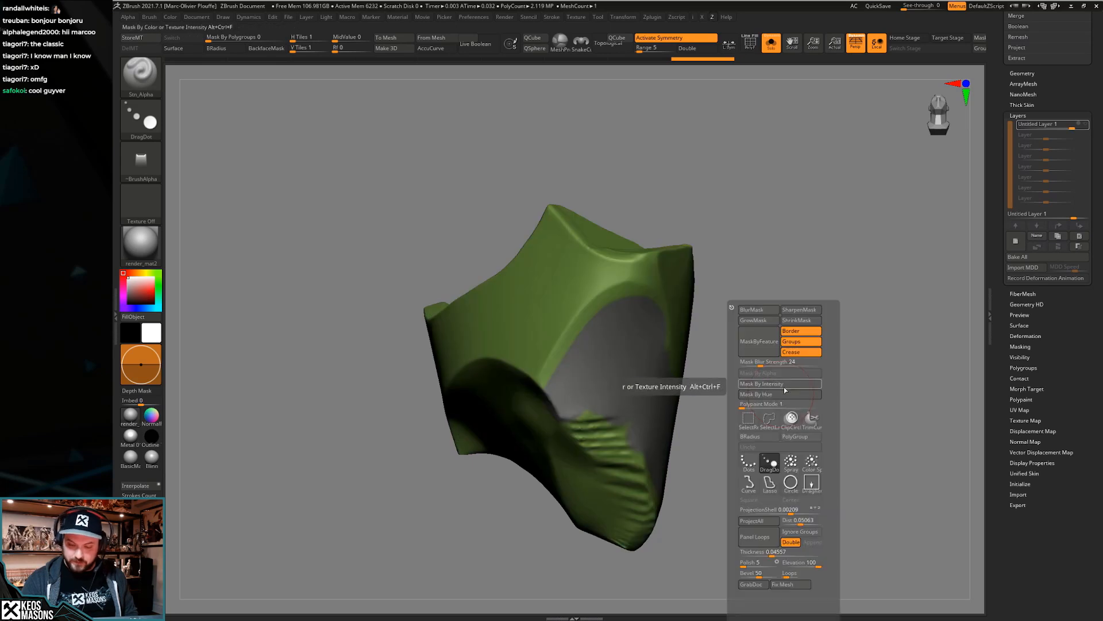
left_click(784, 388)
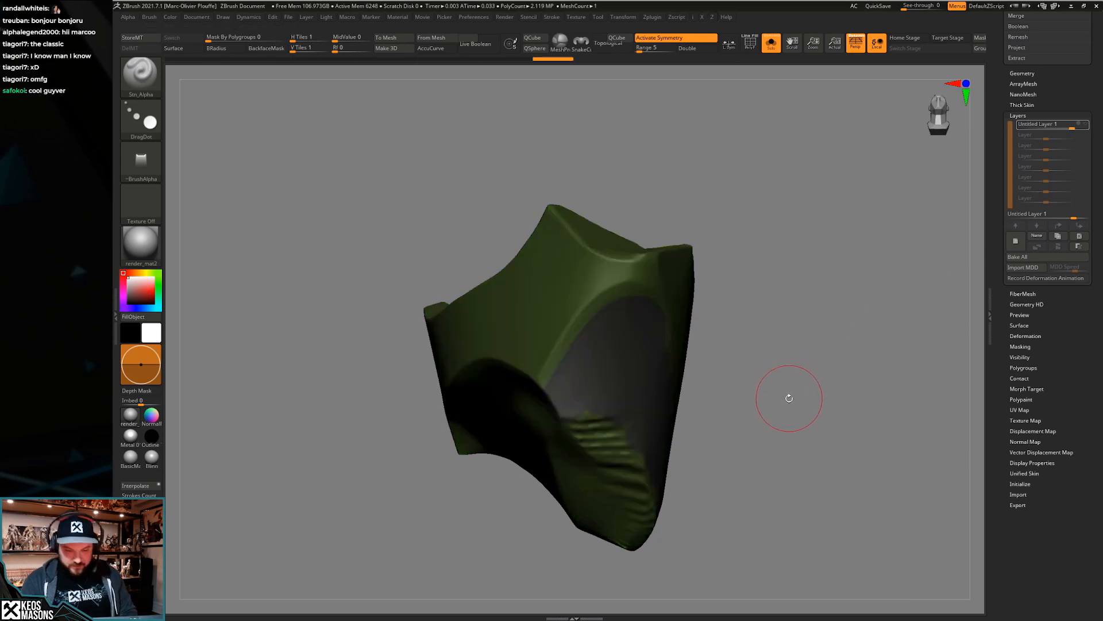
mouse_move(779, 412)
left_mouse_down()
mouse_move(791, 385)
mouse_move(781, 415)
mouse_move(771, 389)
mouse_move(778, 406)
mouse_move(803, 394)
mouse_move(824, 321)
left_mouse_up()
left_click_drag(818, 298, 613, 461, "ctrl")
mouse_move(801, 367)
left_mouse_down("ctrl")
mouse_move(778, 394)
mouse_move(783, 386)
mouse_move(790, 418)
mouse_move(784, 390)
left_mouse_up("ctrl")
Mask the grey side panel of the isolated armour piece using Mask By Hue
key("space")
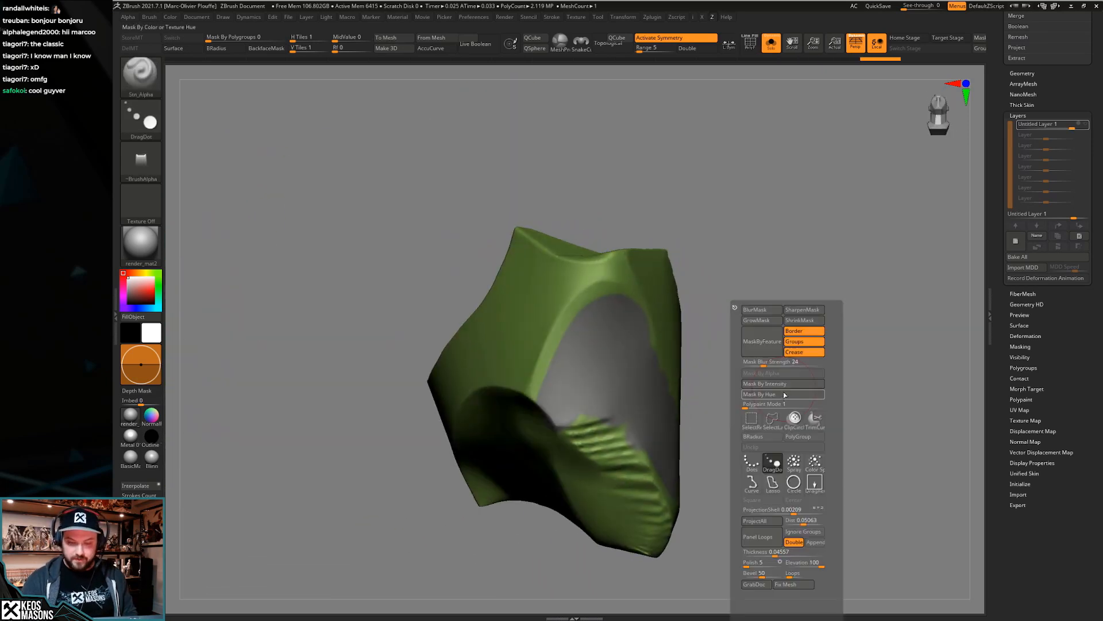
left_click(788, 394)
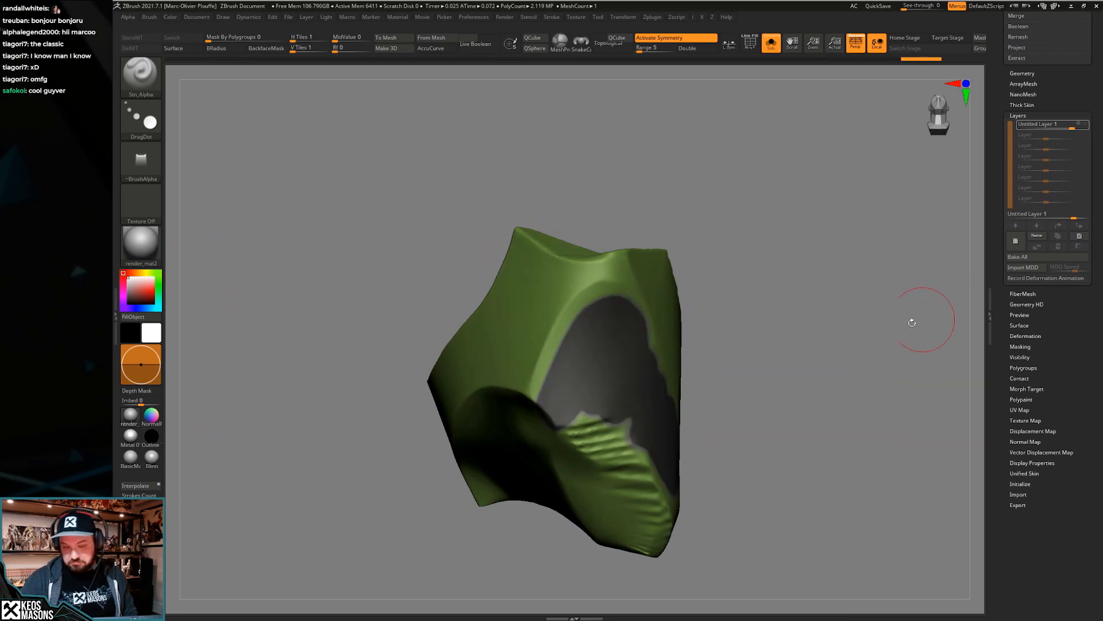
right_click_drag(721, 414, 704, 457, "ctrl")
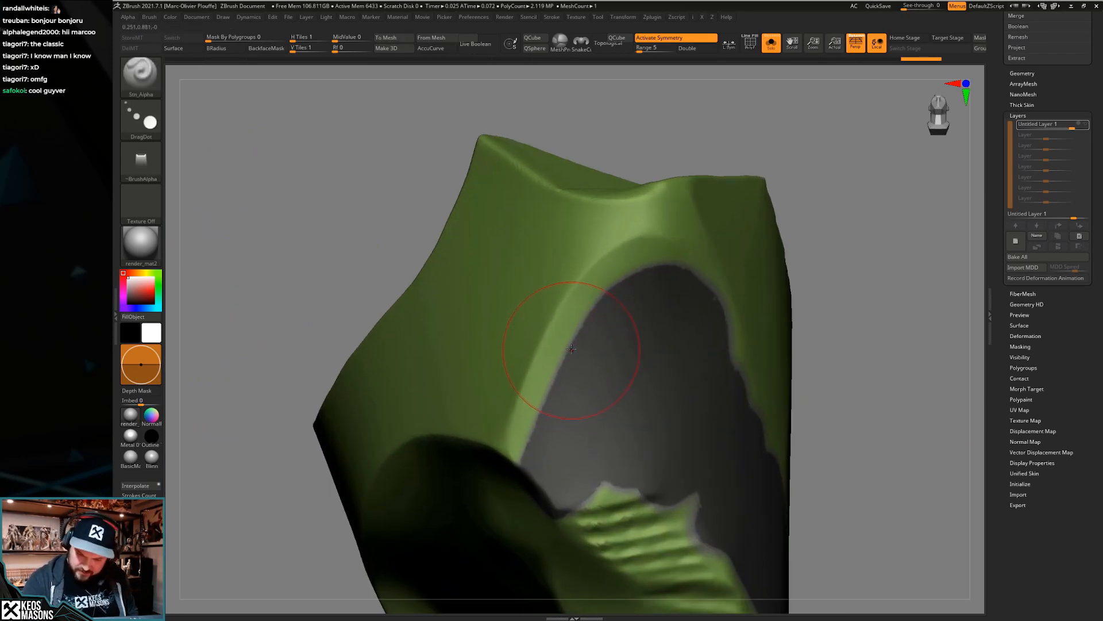
key("f")
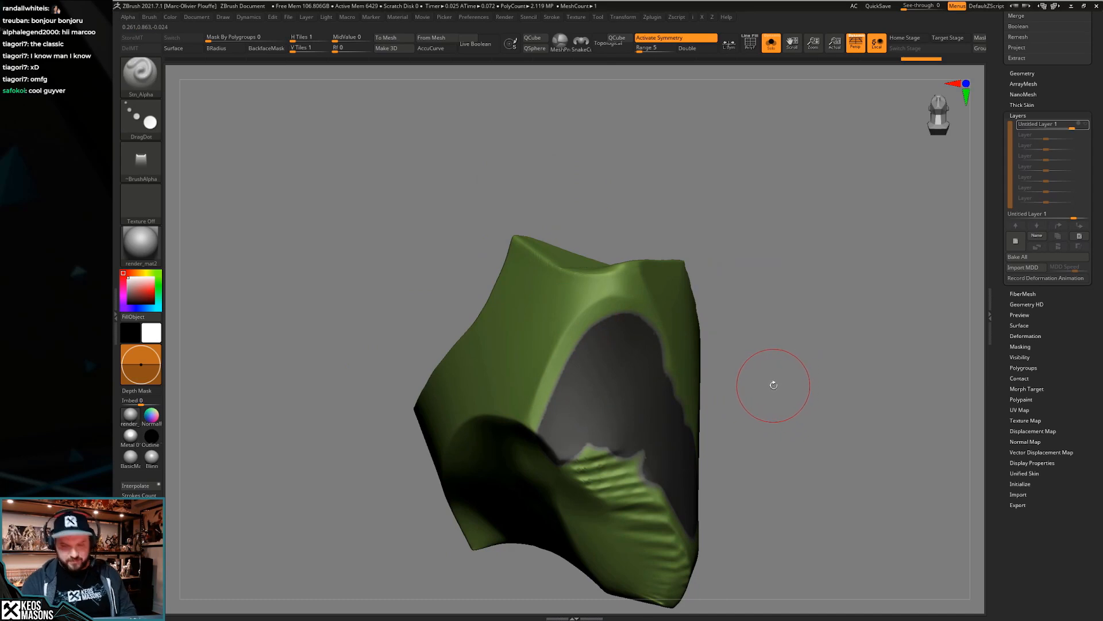
right_click_drag(774, 397, 776, 375)
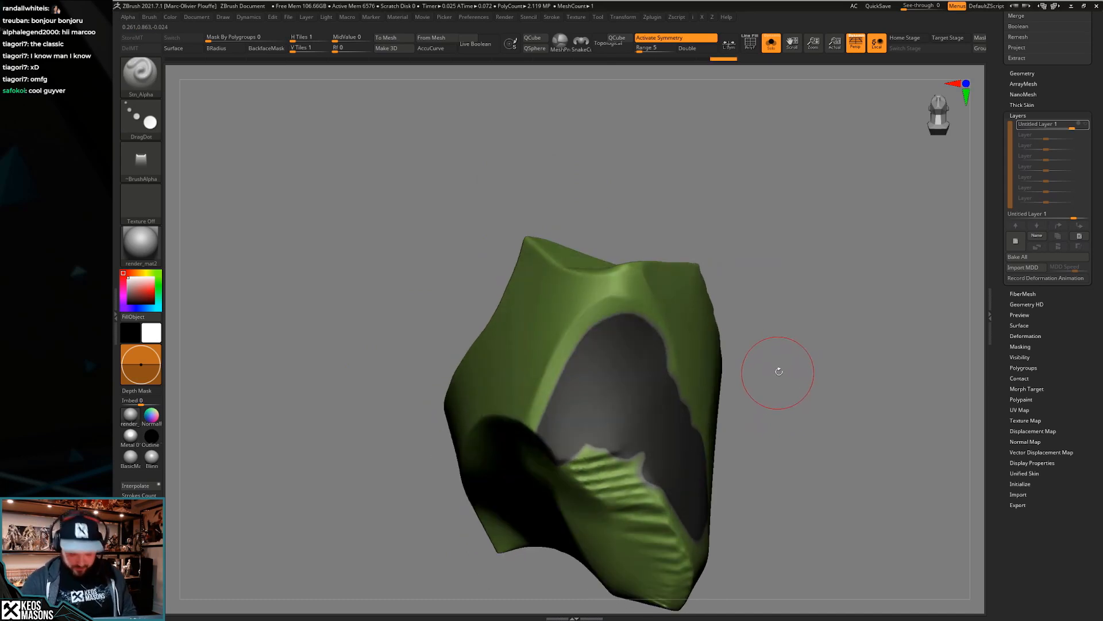
Hide everything except the masked grey panel, invert the visibility to the green shell and shrink the visible area slightly
key("ctrl+shift+h")
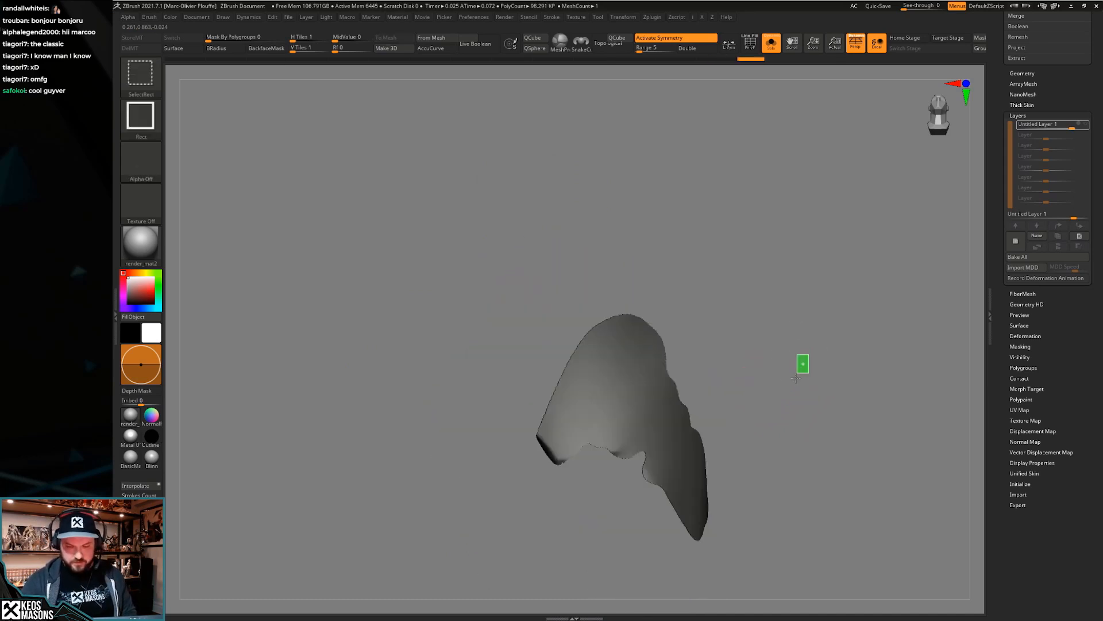
left_click_drag(800, 365, 794, 382, "ctrl+shift")
key("ctrl+shift+s")
key("ctrl+shift+s")
key("ctrl+shift+s")
key("ctrl+shift+s")
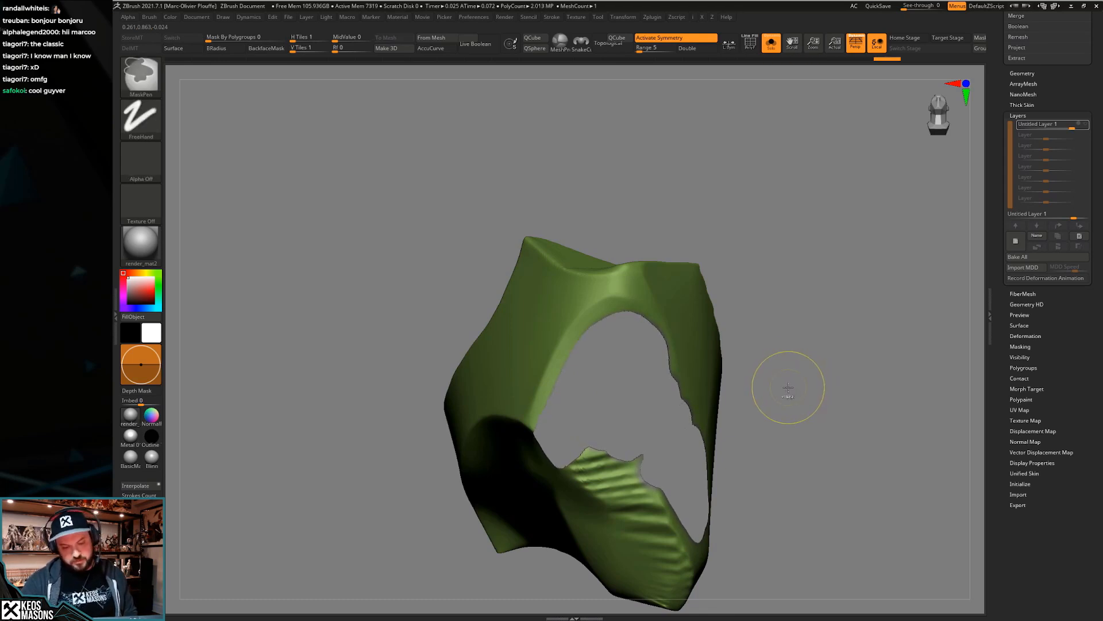
Mask the visible green shell, unhide the full piece and invert the mask onto the grey panel
left_click(790, 378, "ctrl")
left_click(814, 375, "ctrl+shift")
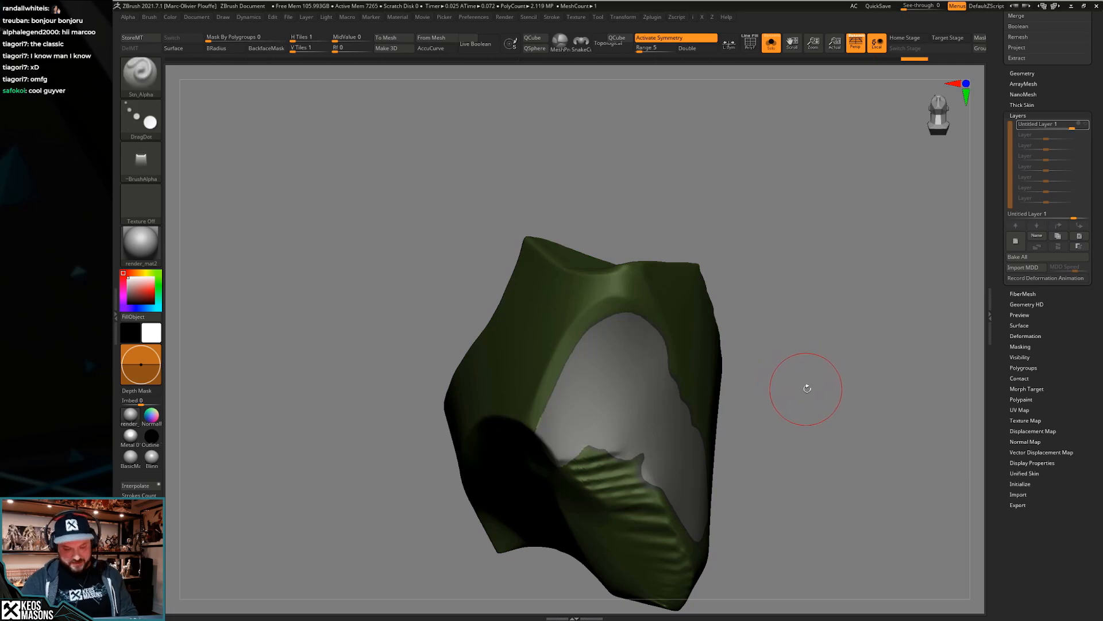
left_click(808, 386, "ctrl")
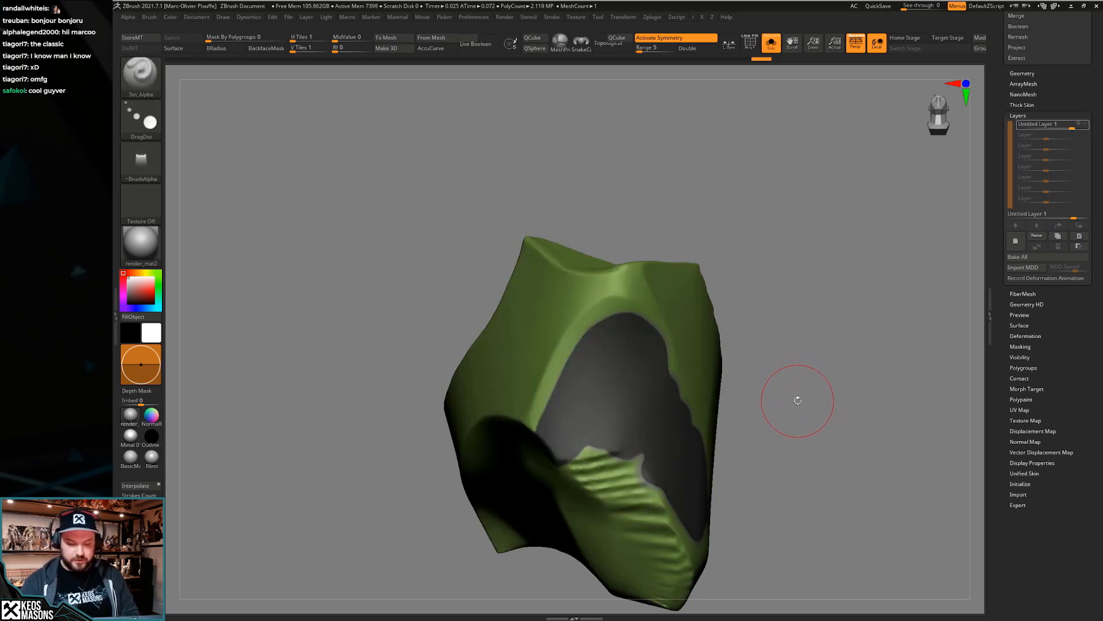
Bring back the surrounding leg parts and invert the mask so only the grey panel stays editable
left_click_drag(792, 405, 687, 424)
left_click_drag(718, 376, 783, 383)
key("alt+s")
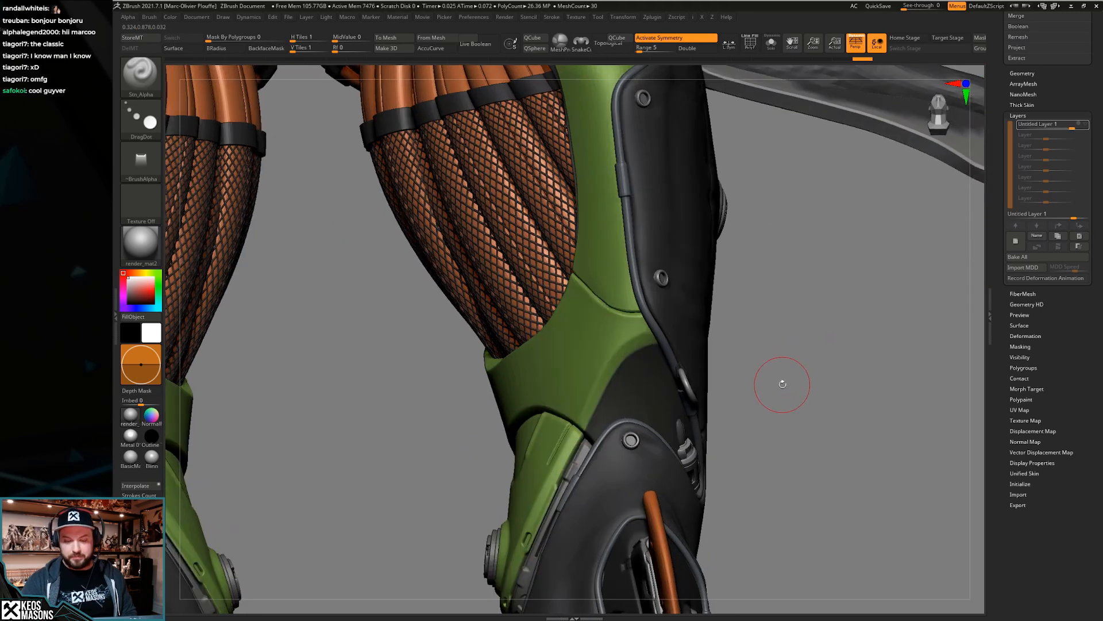
key("shift+d")
right_click(784, 385)
mouse_move(831, 316)
left_mouse_down()
mouse_move(777, 371)
mouse_move(783, 387)
mouse_move(771, 374)
mouse_move(788, 387)
mouse_move(769, 399)
mouse_move(776, 377)
mouse_move(660, 383)
left_mouse_up()
key("d")
right_click(796, 386)
Shift the unmasked grey panel slightly with a transpose line extending outward from it
key("w")
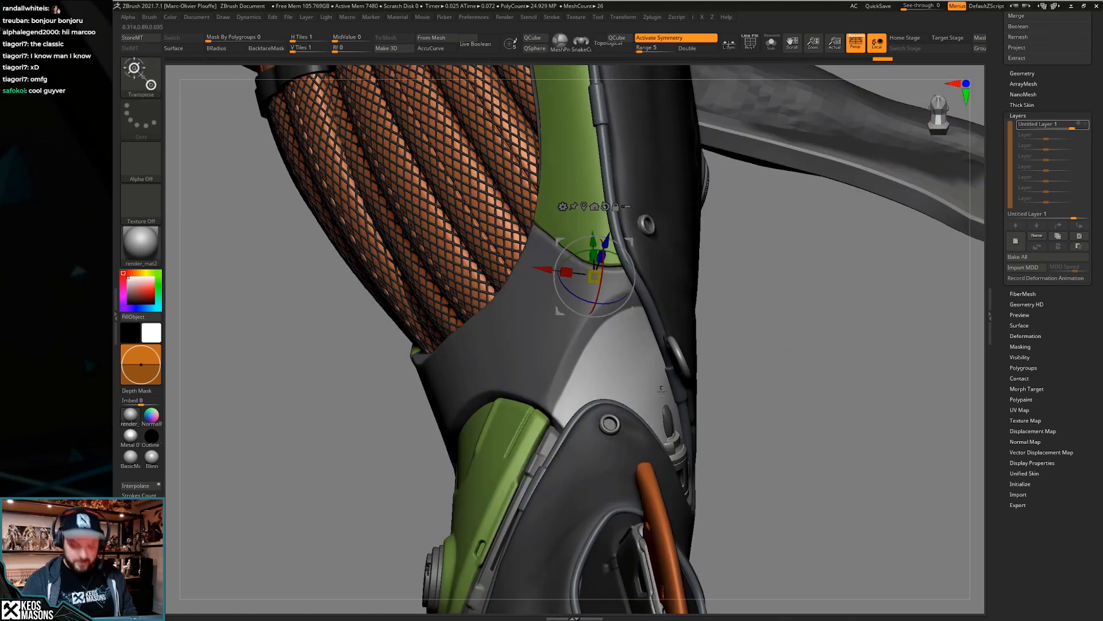
key("y")
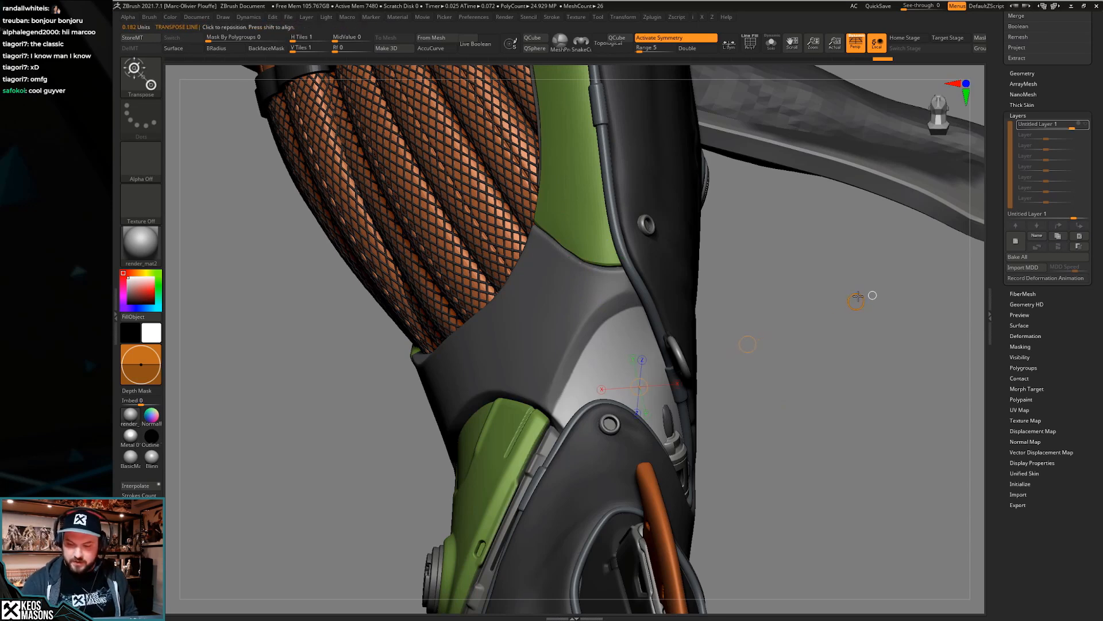
left_click_drag(856, 301, 854, 307)
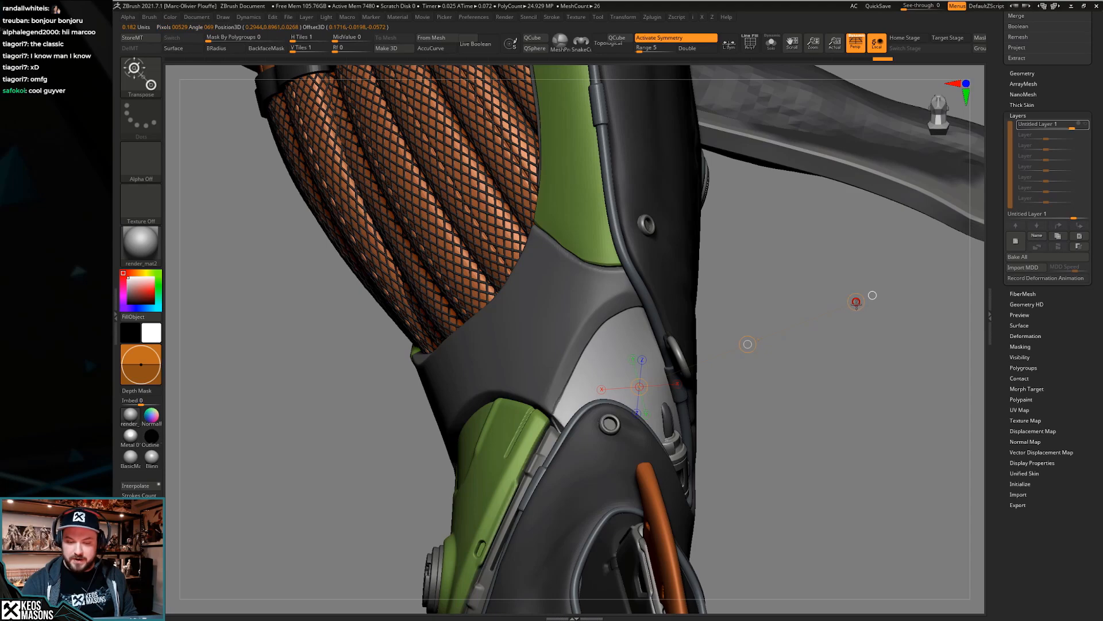
mouse_move(850, 329)
left_mouse_down()
mouse_move(854, 313)
mouse_move(839, 306)
mouse_move(931, 300)
mouse_move(857, 347)
left_mouse_up()
key("alt+s")
mouse_move(699, 410)
right_mouse_down("ctrl")
mouse_move(687, 441)
mouse_move(672, 406)
mouse_move(685, 367)
mouse_move(698, 368)
right_mouse_up("ctrl")
Switch to the Move brush, adjust its size and reshape the unmasked panel beside the strap ring
key("q")
mouse_move(828, 377)
right_mouse_down("ctrl")
mouse_move(879, 347)
mouse_move(796, 350)
mouse_move(822, 382)
mouse_move(817, 391)
mouse_move(808, 381)
mouse_move(812, 395)
mouse_move(816, 377)
right_mouse_up("ctrl")
key("alt+s")
key("b")
left_click(807, 343)
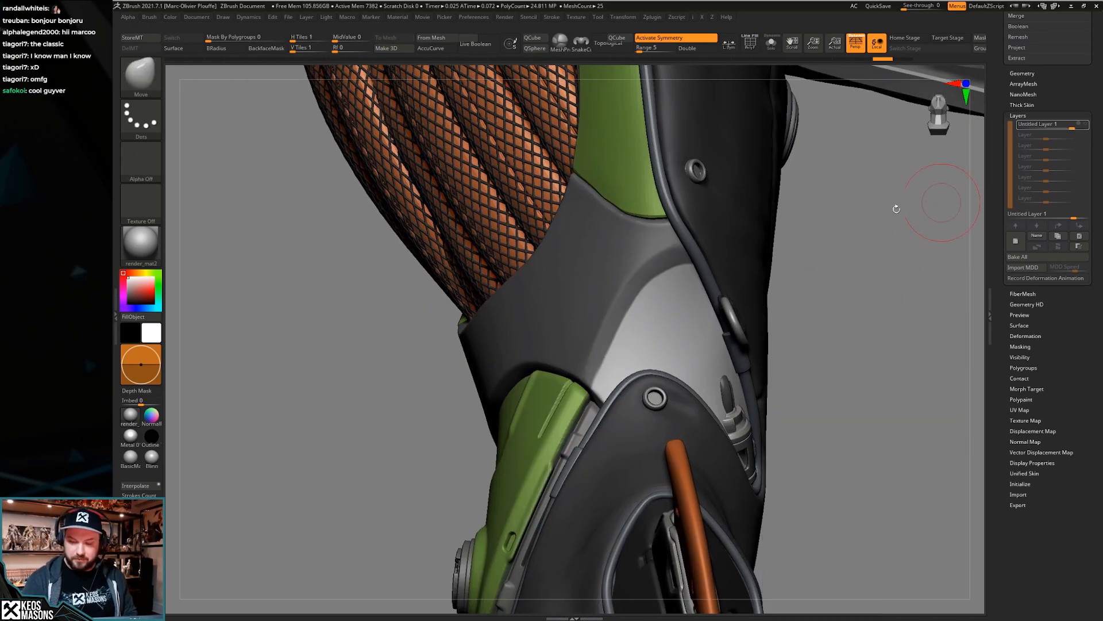
key("space")
left_click_drag(665, 334, 670, 335)
right_click_drag(675, 338, 660, 380)
key("space")
left_click_drag(660, 403, 667, 403)
key("space")
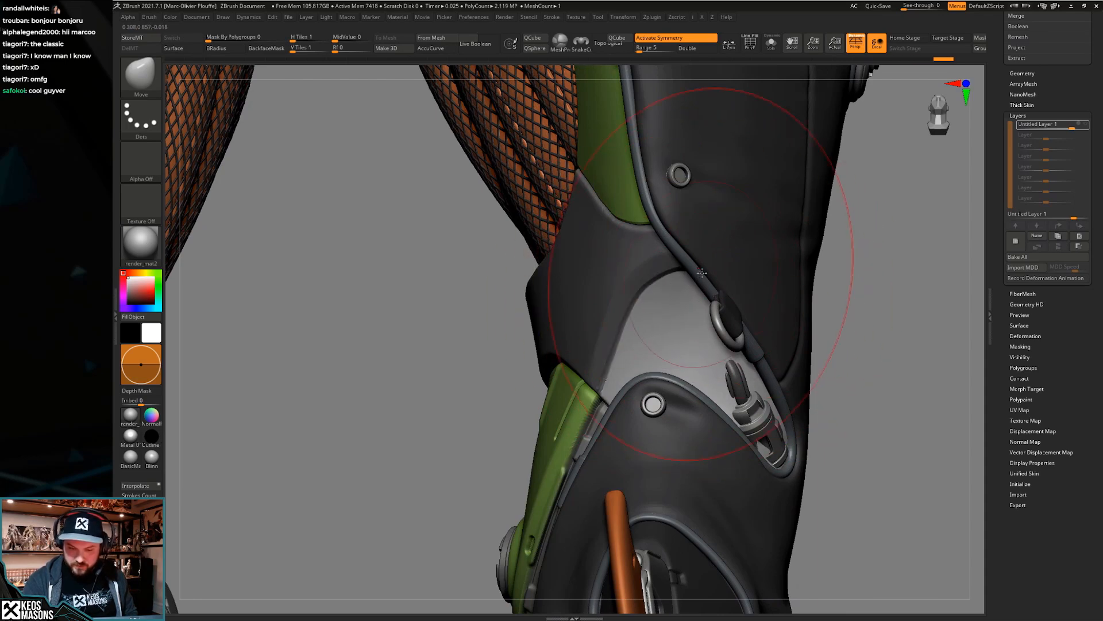
Adjust the panel's front edge where it meets the armour shell with the Move brush
left_click(729, 263, "alt")
mouse_move(494, 422)
left_mouse_down()
mouse_move(627, 442)
mouse_move(689, 294)
mouse_move(687, 358)
mouse_move(743, 491)
mouse_move(685, 421)
mouse_move(673, 458)
mouse_move(621, 292)
mouse_move(628, 272)
mouse_move(583, 345)
left_mouse_up()
key("space")
key("space")
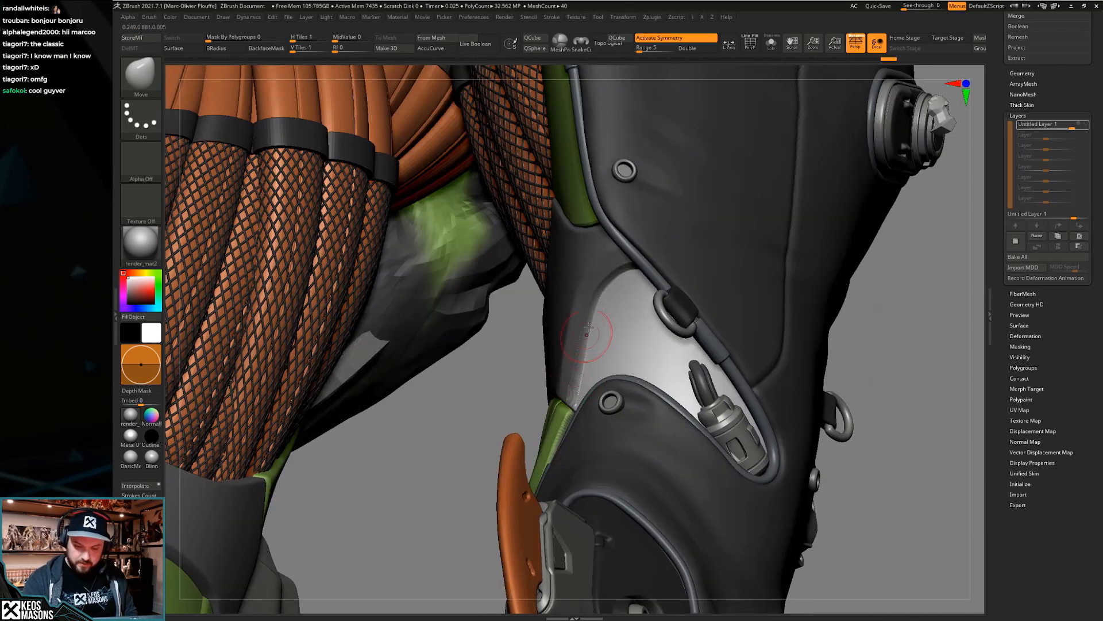
left_click_drag(608, 292, 586, 441)
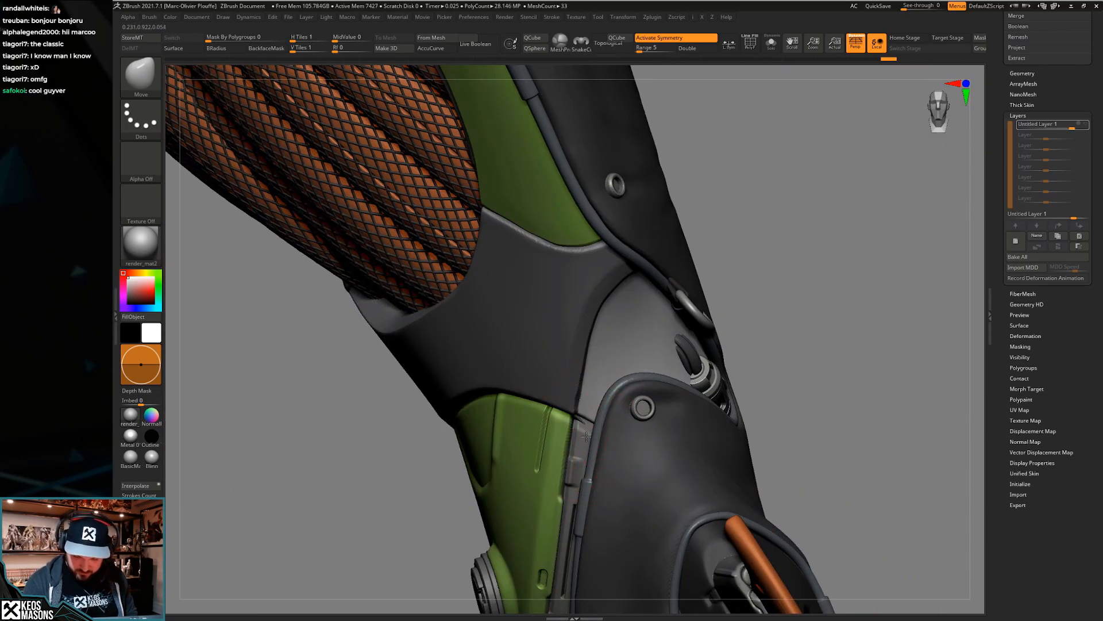
Isolate the armour piece and erase the mask over the ribbed area below the side panel
key("alt+s")
right_click_drag(584, 445, 613, 460)
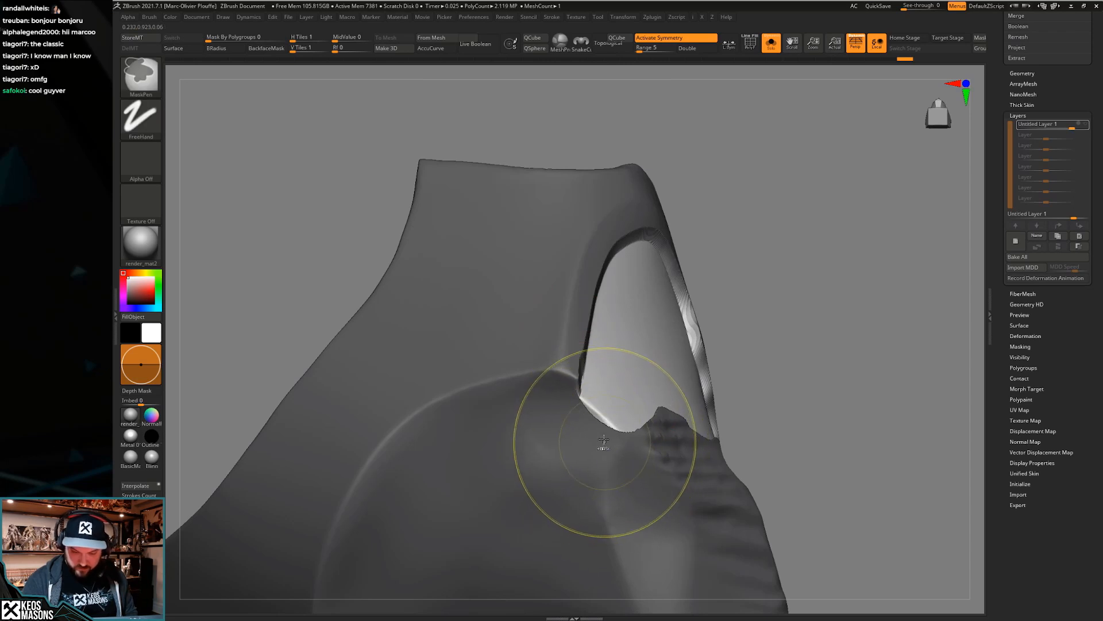
mouse_move(592, 413)
right_mouse_down()
mouse_move(592, 443)
mouse_move(677, 454)
mouse_move(621, 449)
mouse_move(598, 414)
mouse_move(591, 352)
right_mouse_up()
key("space")
mouse_move(598, 339)
left_mouse_down("ctrl")
mouse_move(578, 426)
mouse_move(603, 432)
mouse_move(628, 458)
left_mouse_up("ctrl")
right_click_drag(628, 458, 702, 327)
left_click_drag(702, 326, 751, 439)
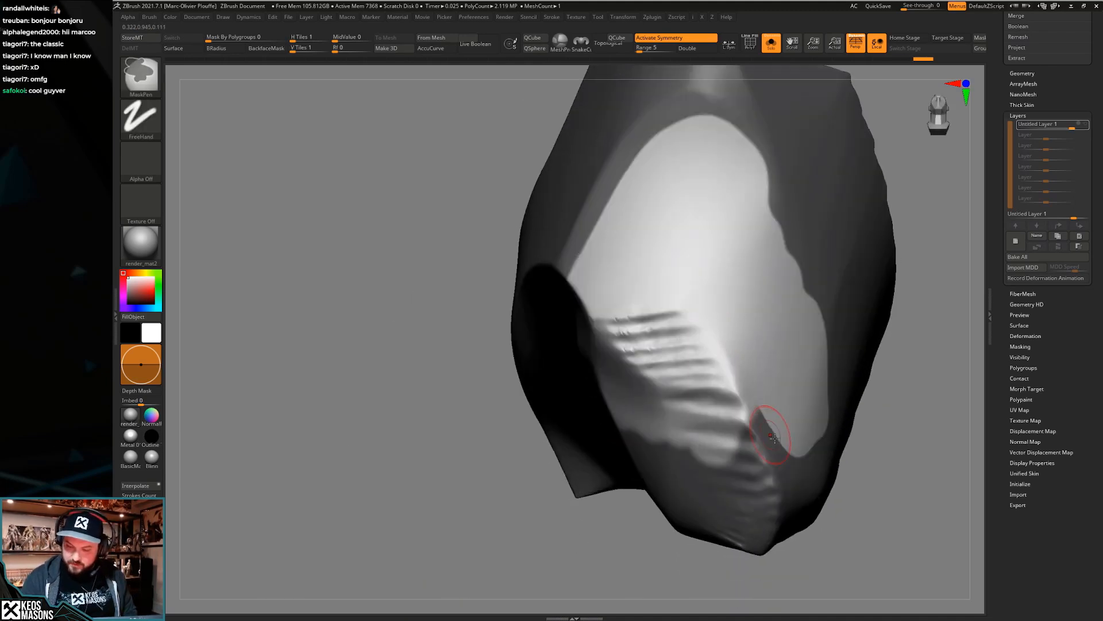
right_click_drag(751, 438, 775, 389)
mouse_move(812, 423)
left_mouse_down("ctrl+alt")
mouse_move(781, 453)
mouse_move(843, 427)
left_mouse_up("ctrl+alt")
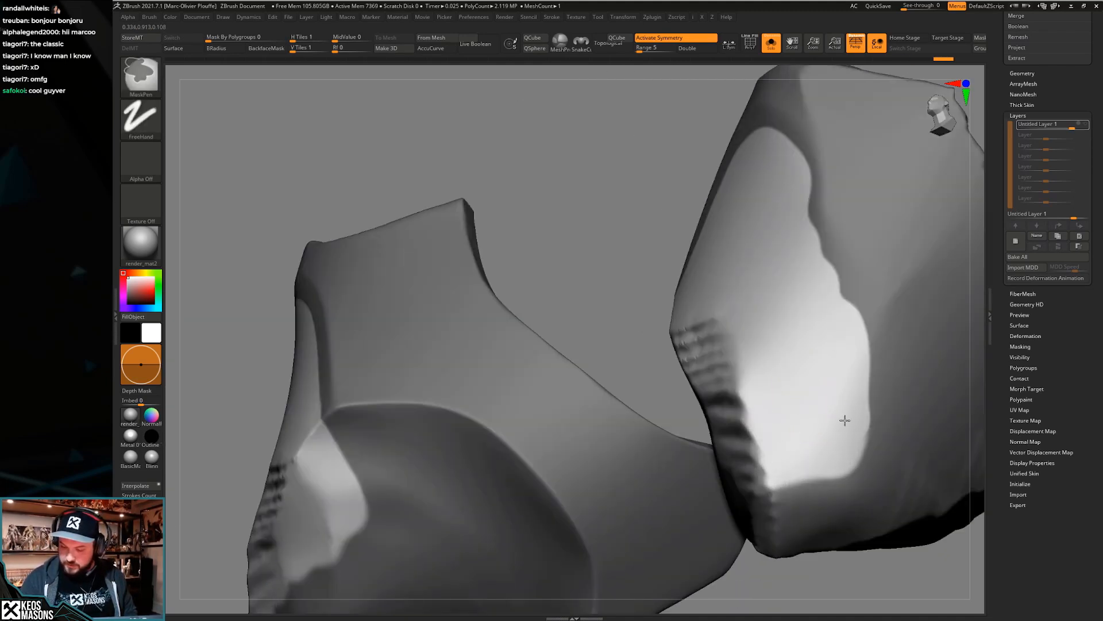
Show the surrounding leg parts see-through and refine the armour piece's mask around the buckle opening
key("alt+s")
key("alt+t")
right_click_drag(874, 429, 765, 258)
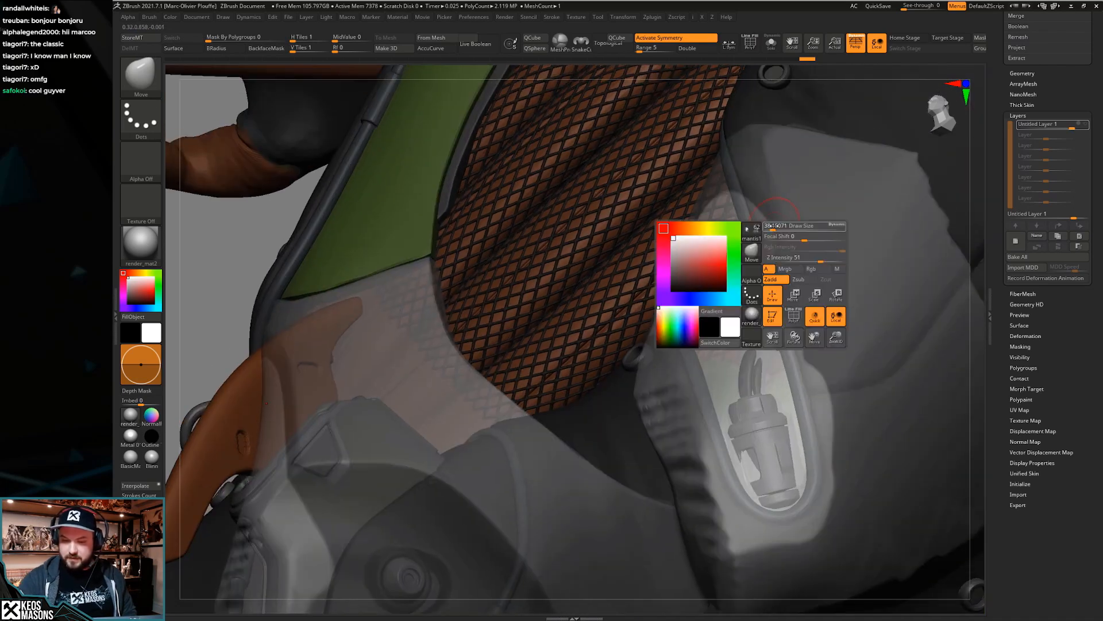
left_click_drag(746, 219, 808, 370, "ctrl")
mouse_move(769, 253)
left_mouse_down("ctrl")
mouse_move(802, 333)
mouse_move(833, 500)
left_mouse_up("ctrl")
key("alt+g")
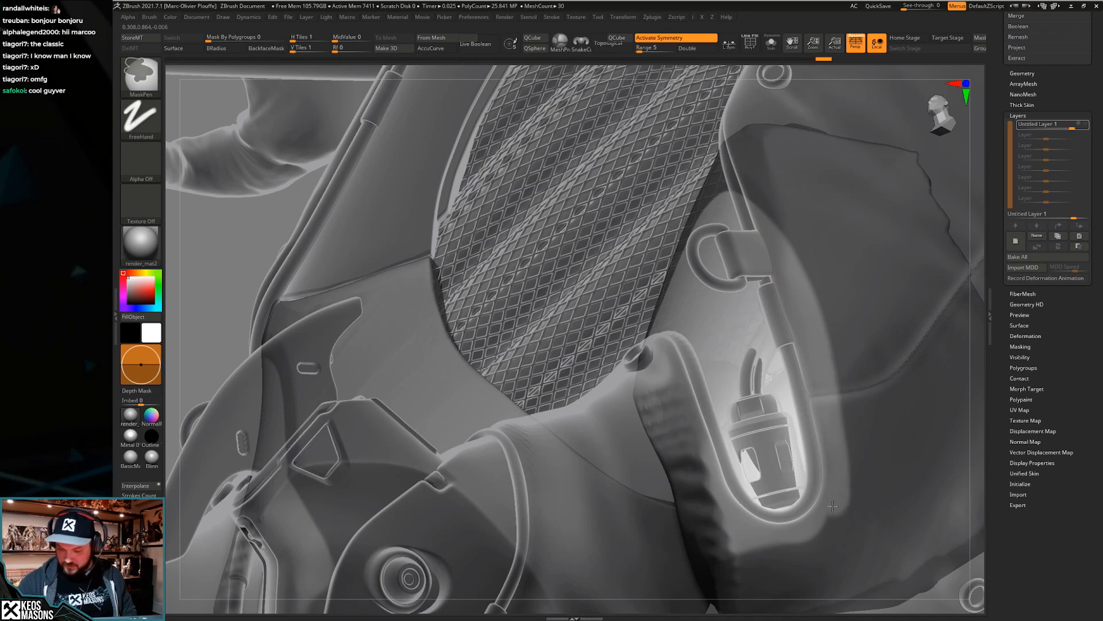
Turn off the see-through display and move the unmasked panel to fit beneath the padded leg covers
right_click_drag(739, 550, 673, 388)
key("alt+s")
key("space")
left_click_drag(703, 331, 712, 330)
mouse_move(687, 342)
right_mouse_down()
mouse_move(627, 369)
mouse_move(645, 387)
mouse_move(595, 503)
mouse_move(577, 490)
right_mouse_up()
key("alt+s")
key("space")
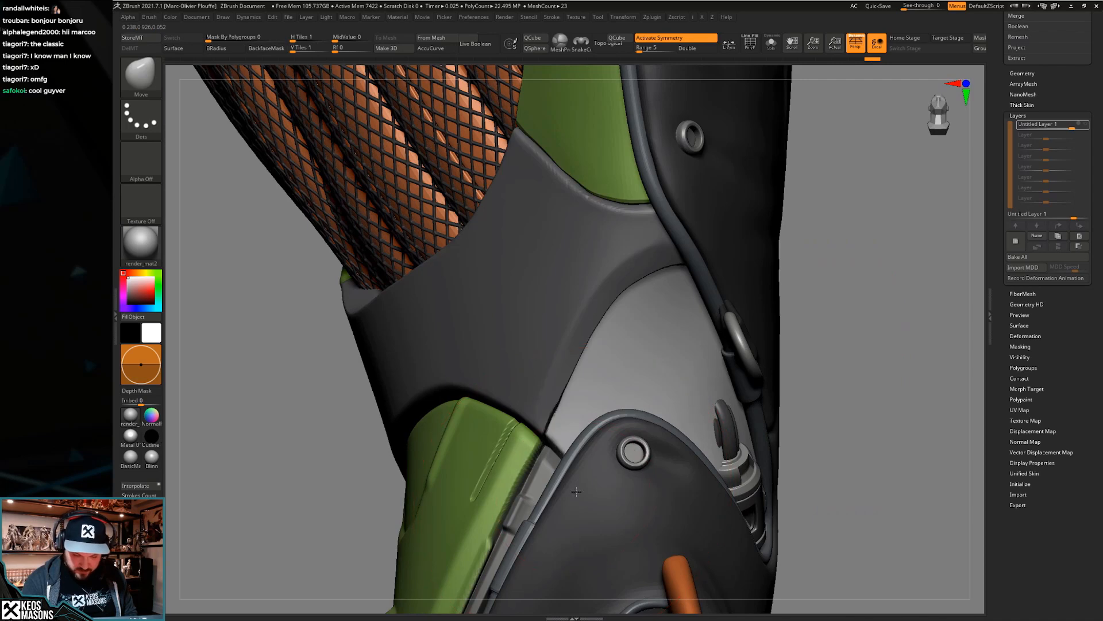
Clear the knee armour's mask and smooth the seam where the shell meets the recessed side panel
right_click_drag(655, 310, 610, 279)
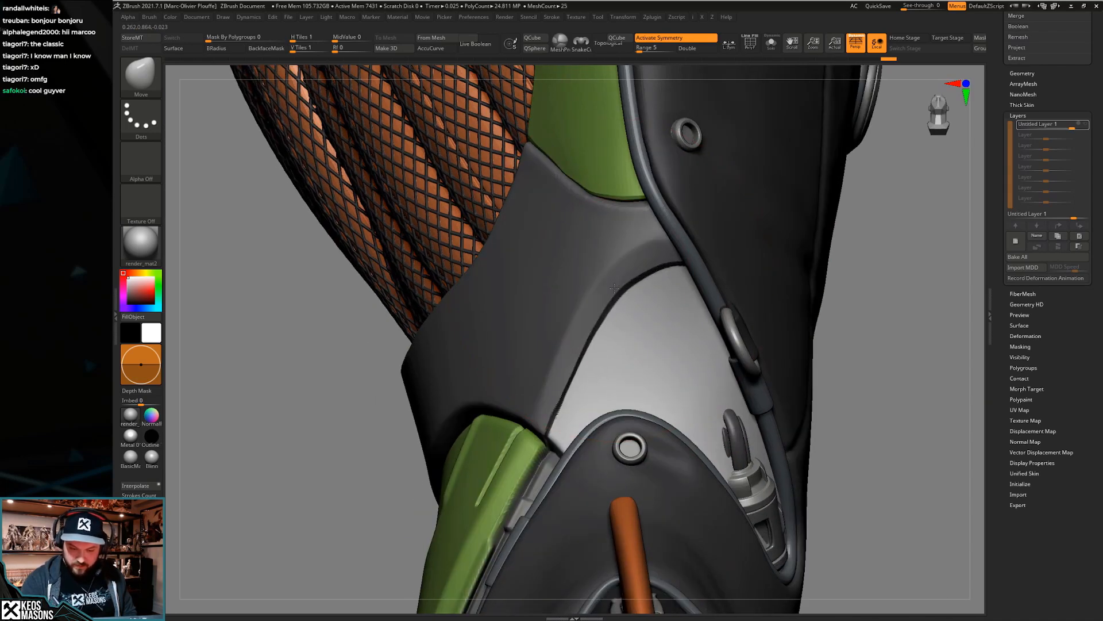
mouse_move(715, 244)
right_mouse_down()
mouse_move(644, 373)
mouse_move(597, 425)
mouse_move(741, 431)
mouse_move(650, 413)
mouse_move(711, 402)
mouse_move(712, 359)
mouse_move(702, 444)
right_mouse_up()
right_click_drag(685, 366, 589, 330)
right_click_drag(703, 271, 669, 317)
right_click_drag(639, 362, 692, 334)
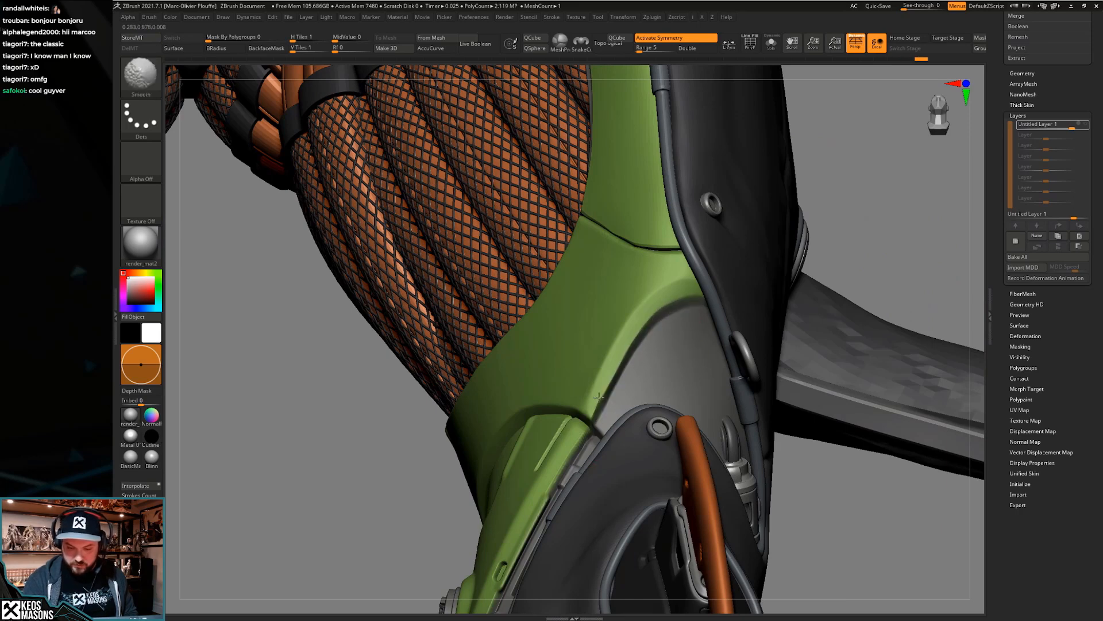
right_click_drag(630, 414, 597, 414)
right_click_drag(696, 299, 657, 389)
right_click(658, 389)
Sample the shell's green with the Standard brush and repaint the blurred colour border along the panel's upper edge
mouse_move(818, 301)
right_mouse_down()
mouse_move(660, 374)
mouse_move(646, 348)
right_mouse_up()
right_click(645, 344)
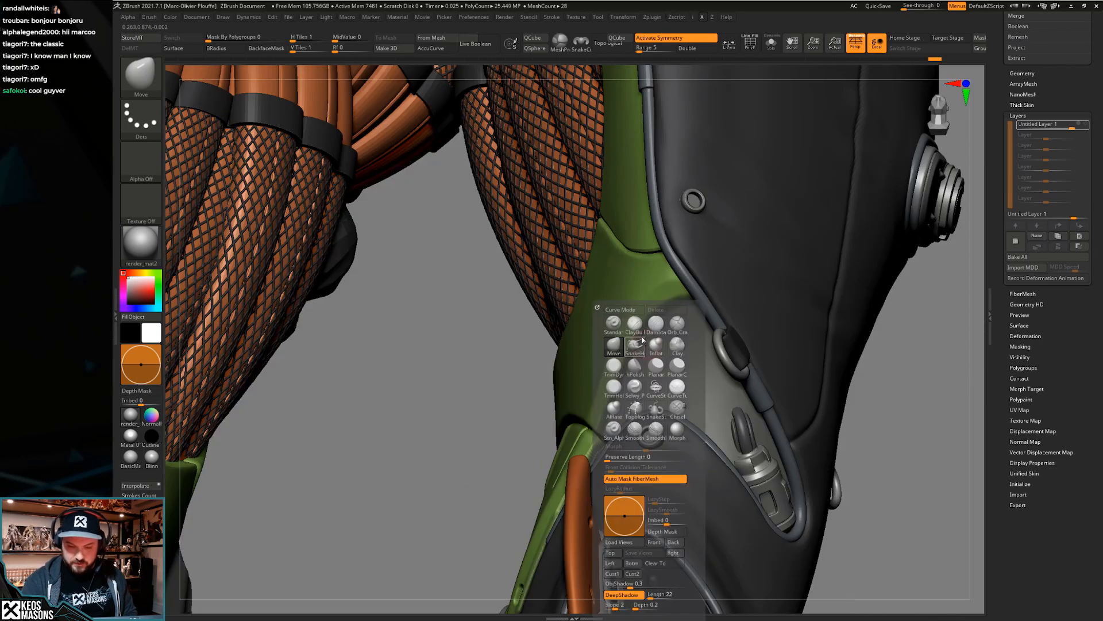
left_click(614, 324)
key("c")
key("space")
left_click(648, 307)
right_click_drag(690, 316, 624, 356)
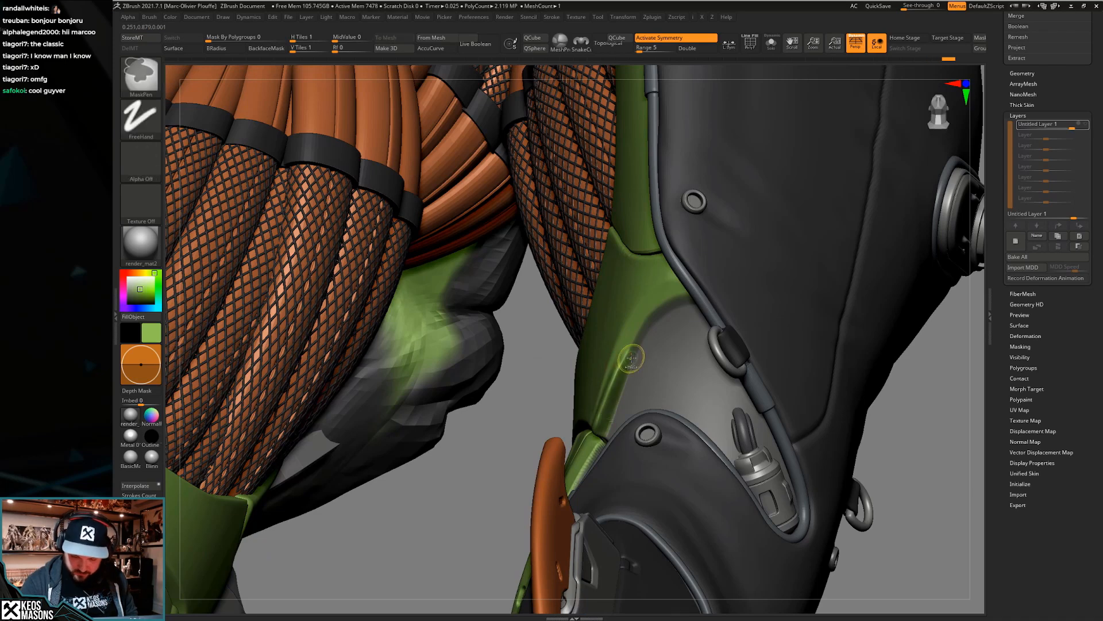
key("space")
left_click(639, 363)
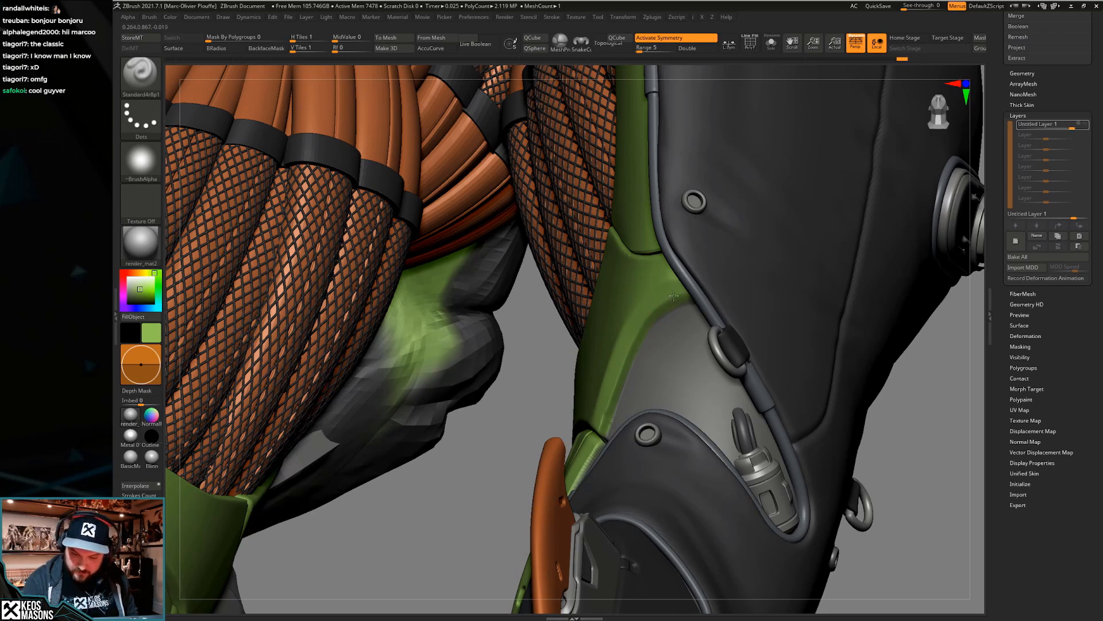
Isolate the armour piece and touch up the green rim around the side panel opening
key("alt+s")
mouse_move(693, 280)
right_mouse_down()
mouse_move(713, 380)
mouse_move(697, 350)
right_mouse_up()
key("space")
left_click(649, 280)
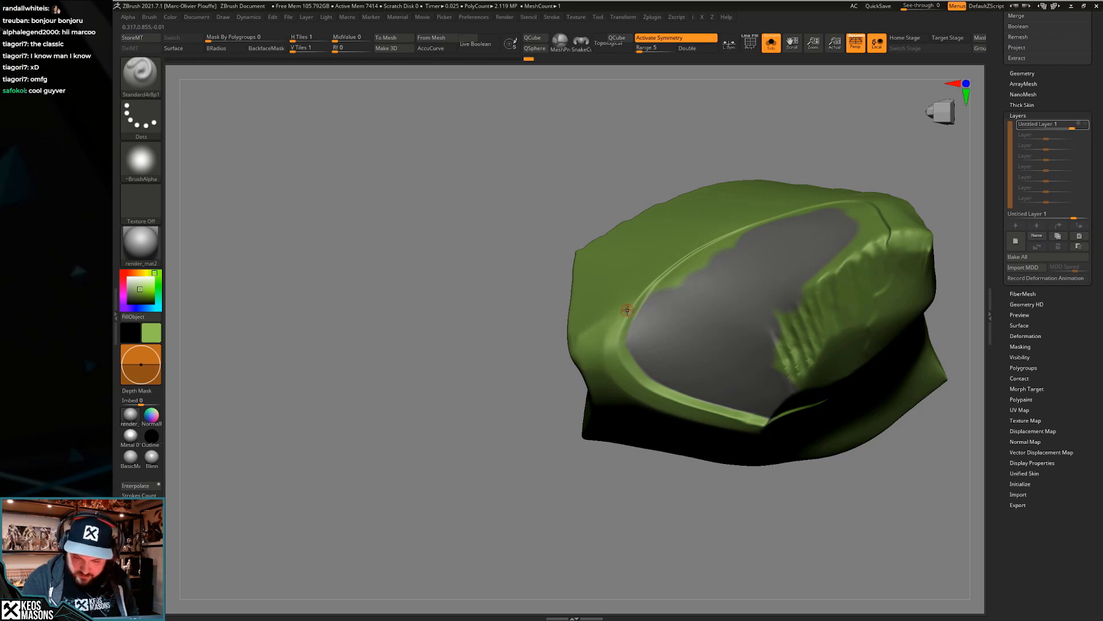
right_click_drag(630, 371, 631, 286)
key("space")
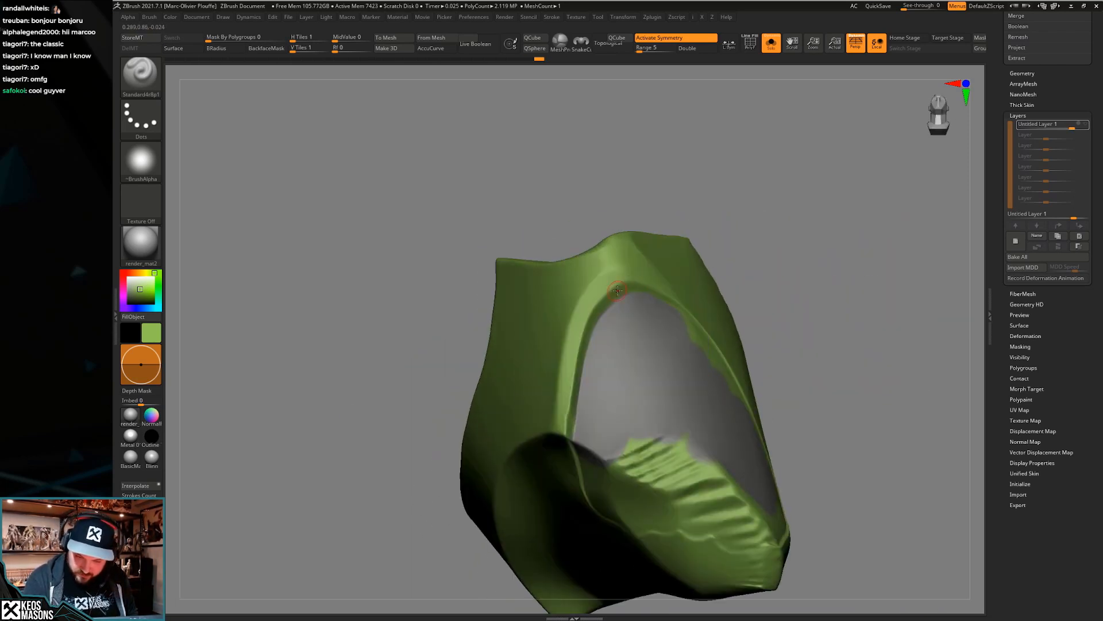
right_click_drag(620, 289, 684, 335, "ctrl")
key("alt+s")
right_click_drag(719, 391, 680, 399)
key("alt+shift+s")
mouse_move(680, 400)
right_mouse_down()
mouse_move(676, 379)
mouse_move(626, 391)
right_mouse_up()
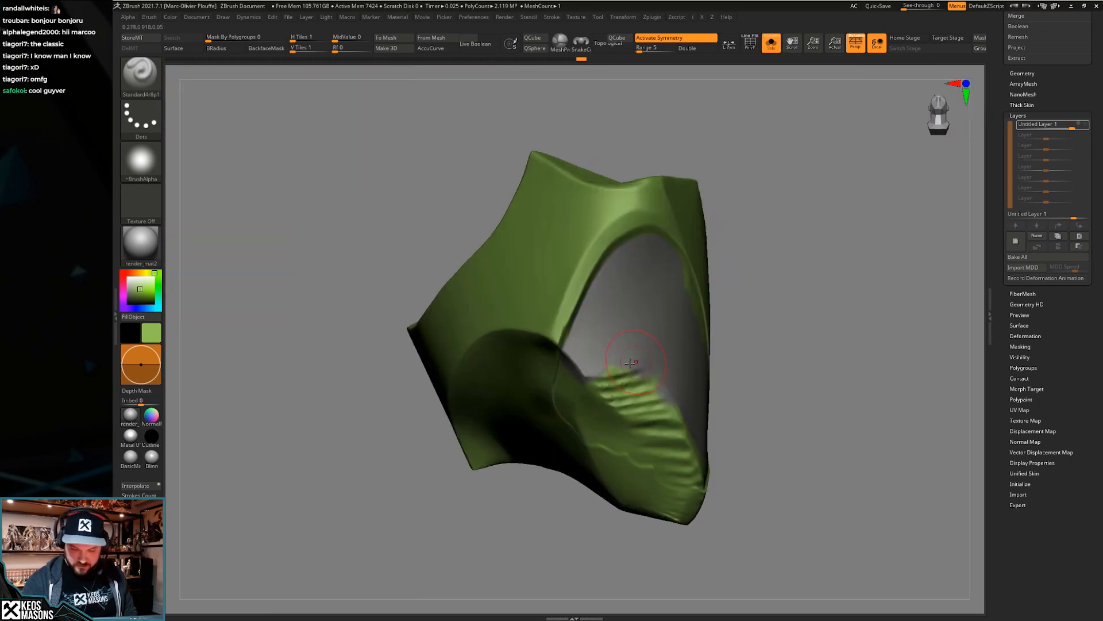
Sample the panel's grey and paint it over the ribbed area and out to the panel's rear border
key("ctrl")
key("ctrl+z")
mouse_move(593, 388)
left_mouse_down()
mouse_move(596, 409)
mouse_move(675, 461)
left_mouse_up()
mouse_move(678, 454)
right_mouse_down()
mouse_move(654, 421)
mouse_move(689, 299)
right_mouse_up()
left_click_drag(657, 270, 708, 344)
right_click(684, 354)
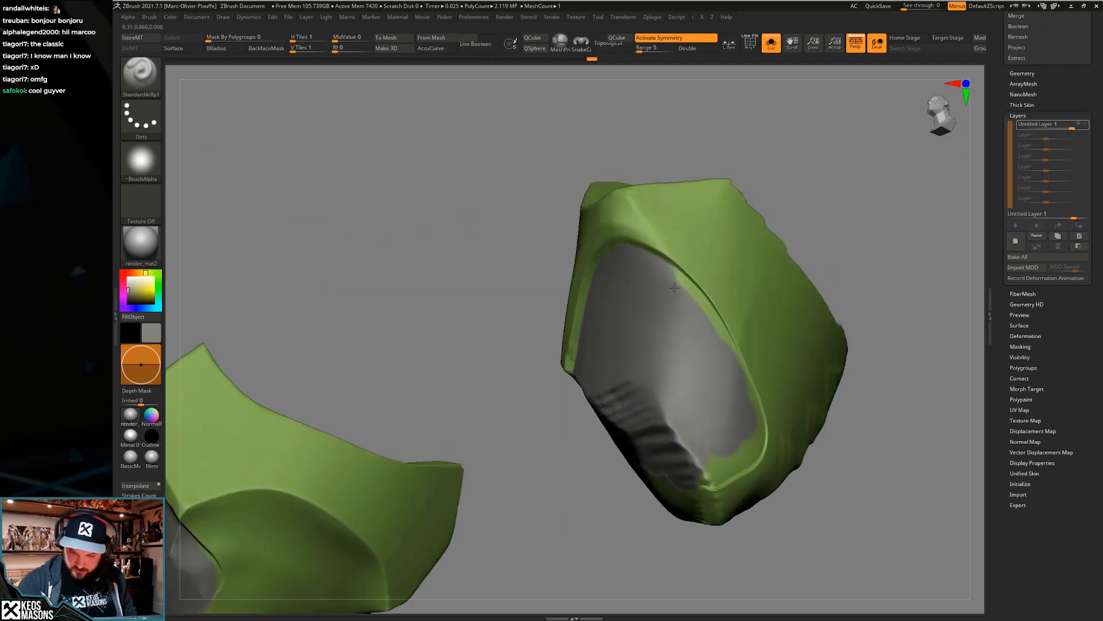
left_click_drag(749, 457, 738, 447)
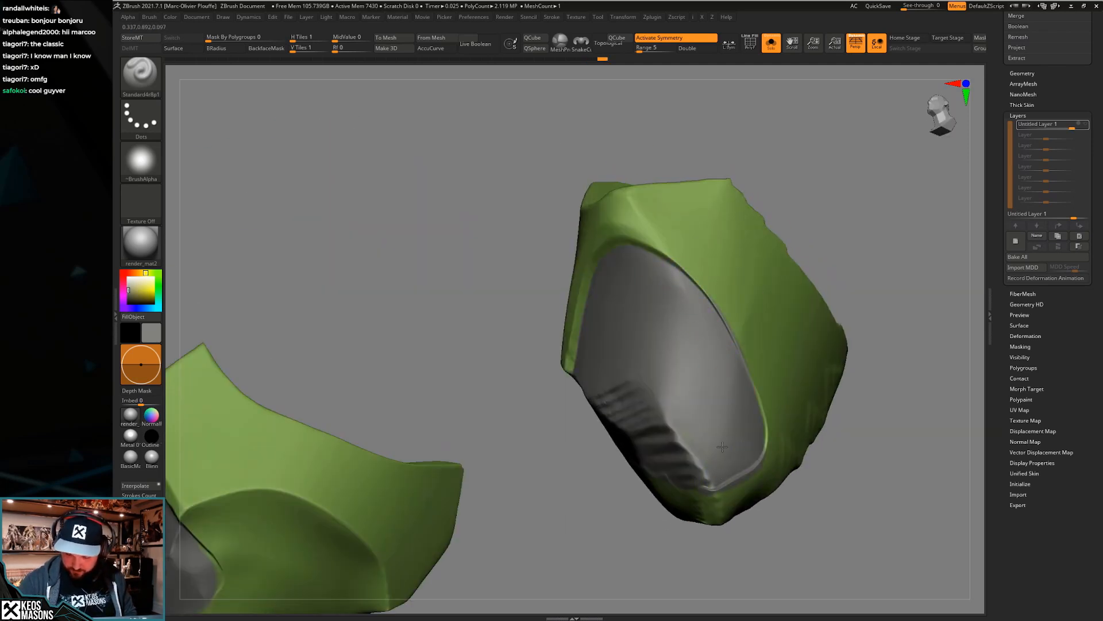
Choose the Orb_Cracks brush, open its Lazy Mouse settings and carve a crease along the panel's front edge
mouse_move(675, 443)
right_mouse_down()
mouse_move(701, 399)
mouse_move(667, 391)
right_mouse_up()
key("alt+s")
key("alt+s")
right_click(628, 319)
left_click(644, 345)
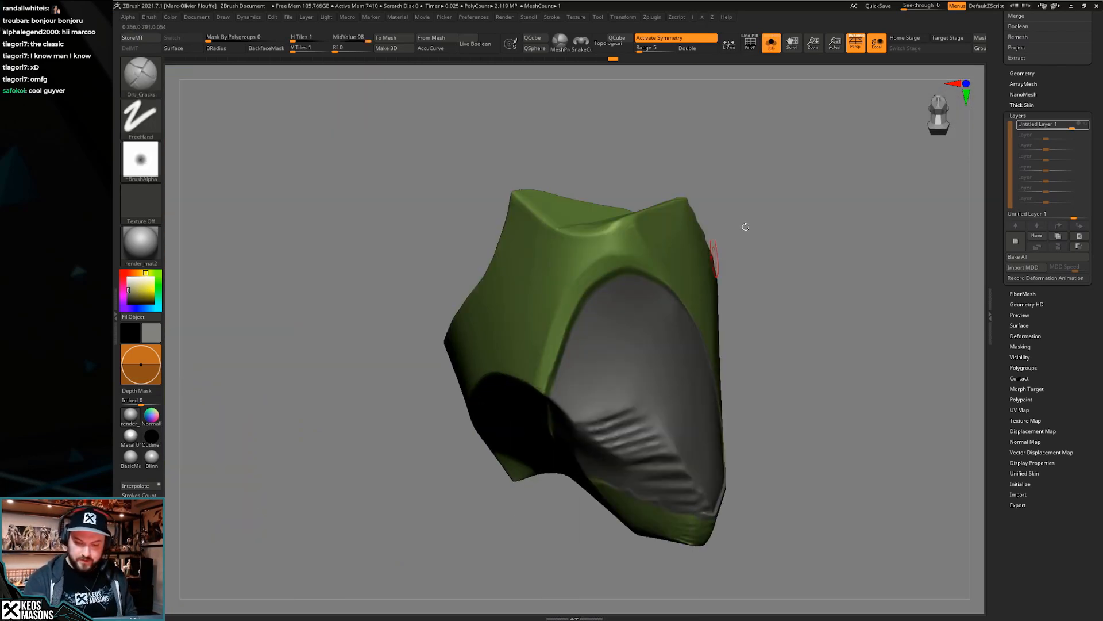
right_click_drag(715, 257, 644, 321)
key("space")
left_click_drag(577, 328, 565, 329)
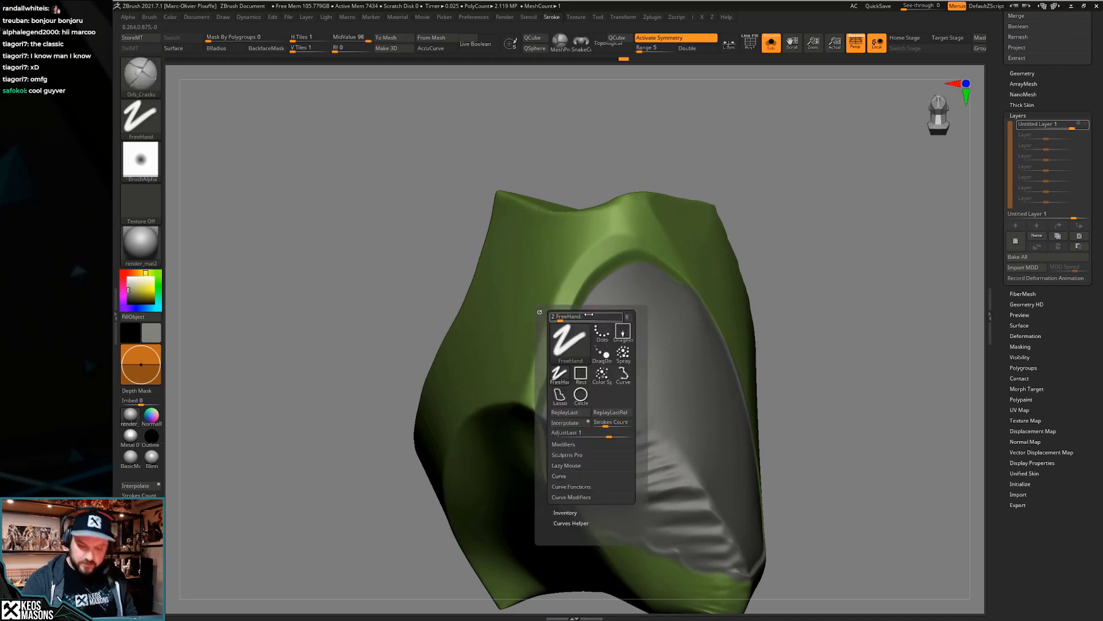
key("space")
key("F3")
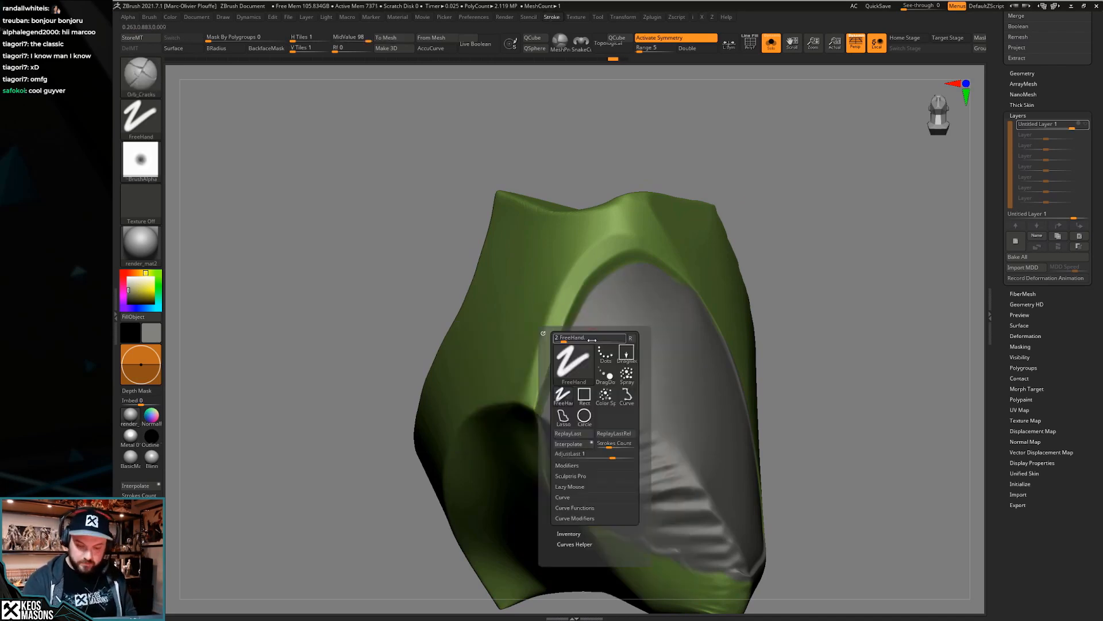
left_click(570, 486)
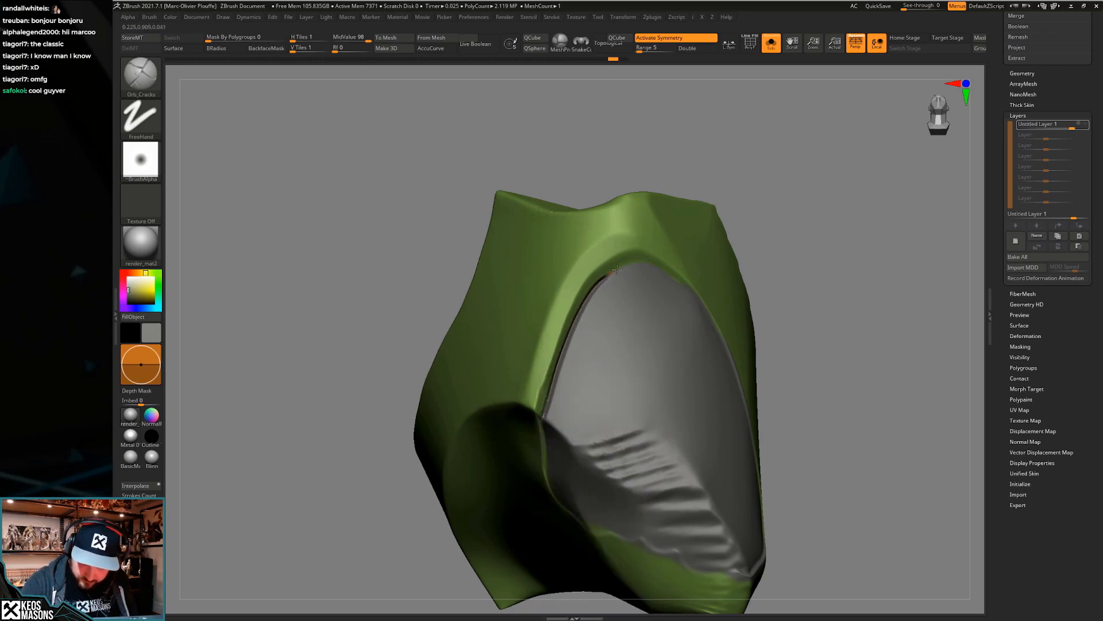
Continue the Orb_Cracks crease over the panel's upper curve and down its rear edge
right_click_drag(675, 295, 642, 380)
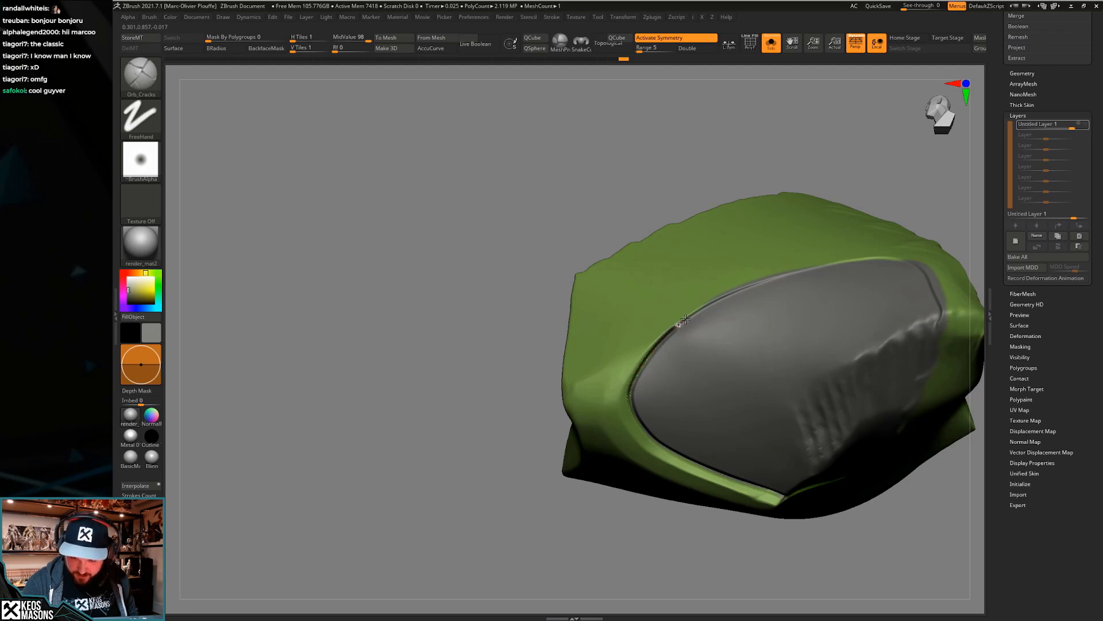
right_click_drag(714, 301, 638, 366)
right_click_drag(622, 418, 625, 391)
right_click_drag(616, 333, 613, 348, "ctrl")
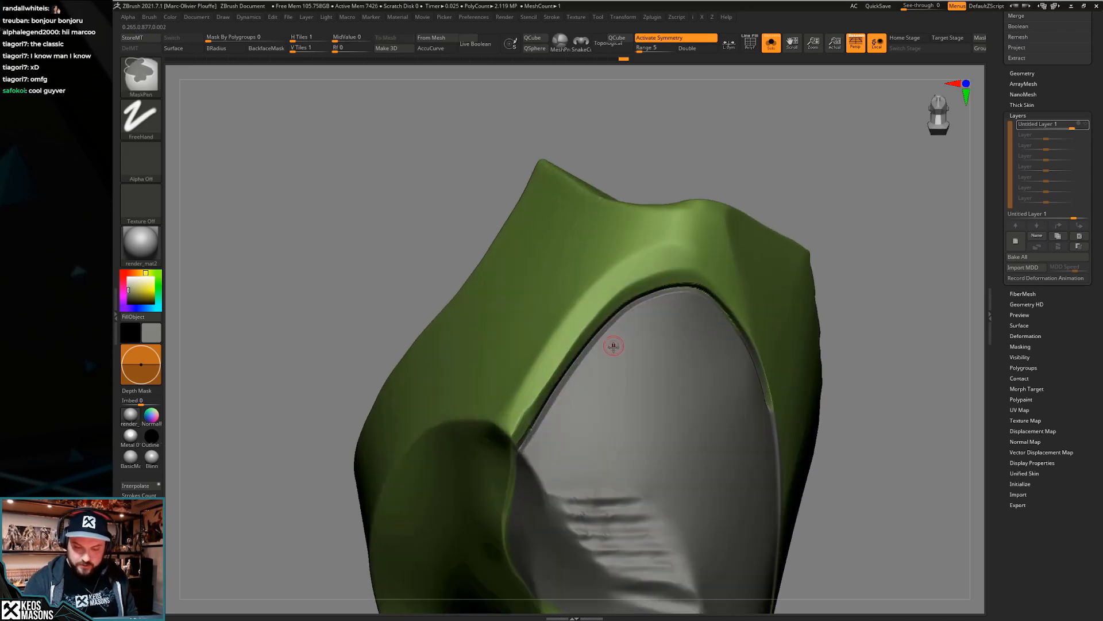
Try a curved DamStandard groove inside the upper part of the grey panel
key("space")
left_click(670, 324)
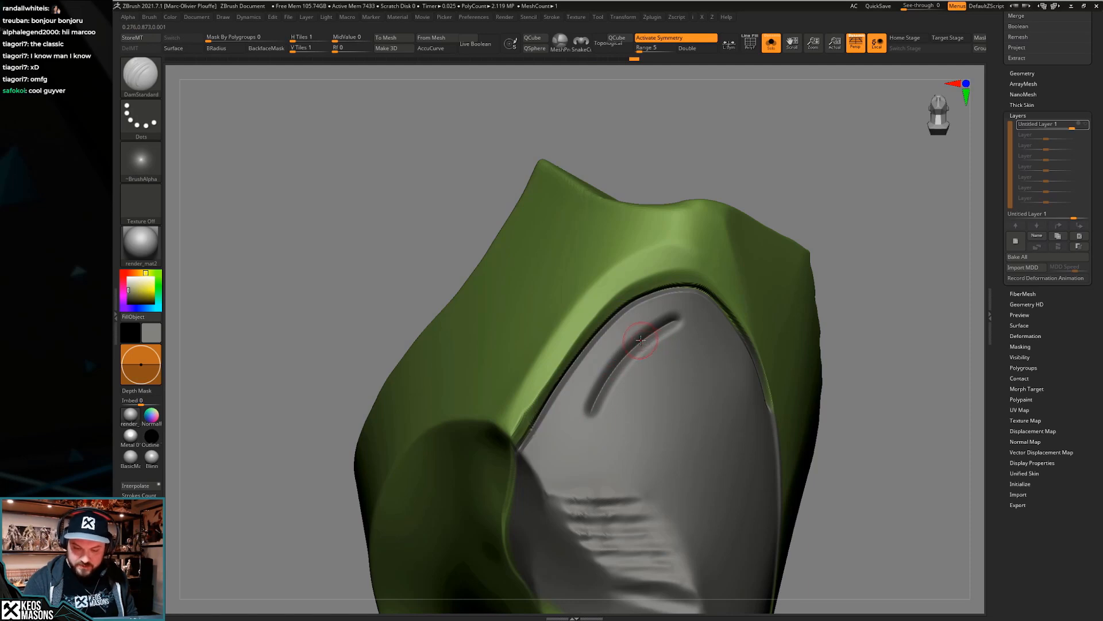
right_click_drag(621, 321, 636, 313, "ctrl")
Show the surrounding leg parts see-through and carve a crease along the shell's back seam with the Orb_Cracks brush
key("alt+s")
right_click_drag(657, 425, 661, 406)
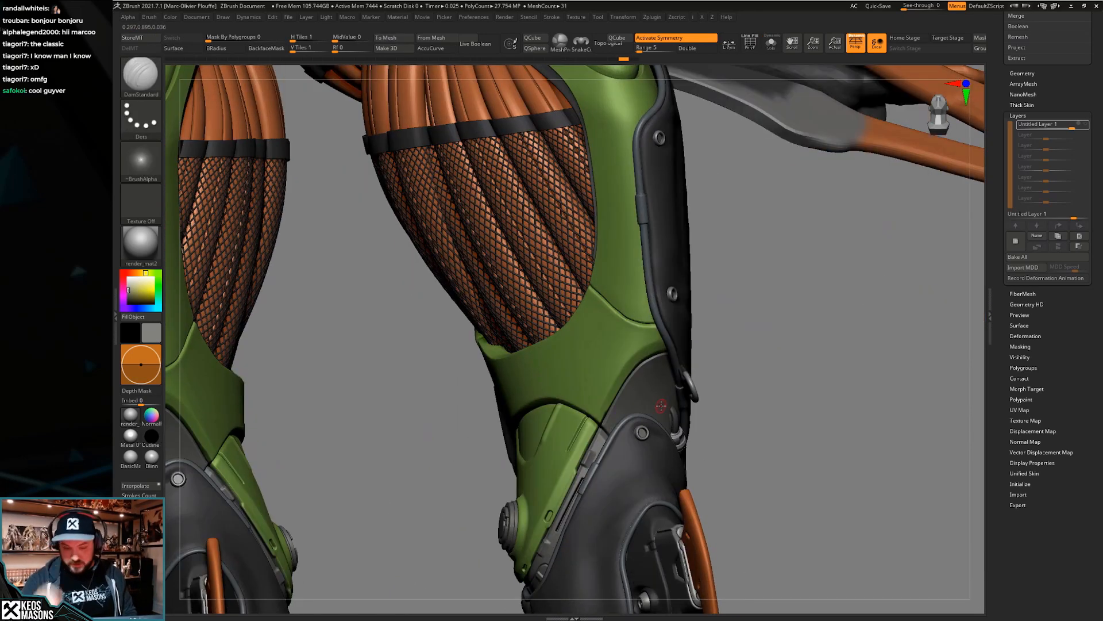
mouse_move(635, 448)
right_mouse_down("ctrl")
mouse_move(590, 425)
mouse_move(624, 415)
mouse_move(586, 409)
mouse_move(678, 396)
right_mouse_up("ctrl")
right_click_drag(678, 396, 654, 314, "ctrl")
key("shift+t")
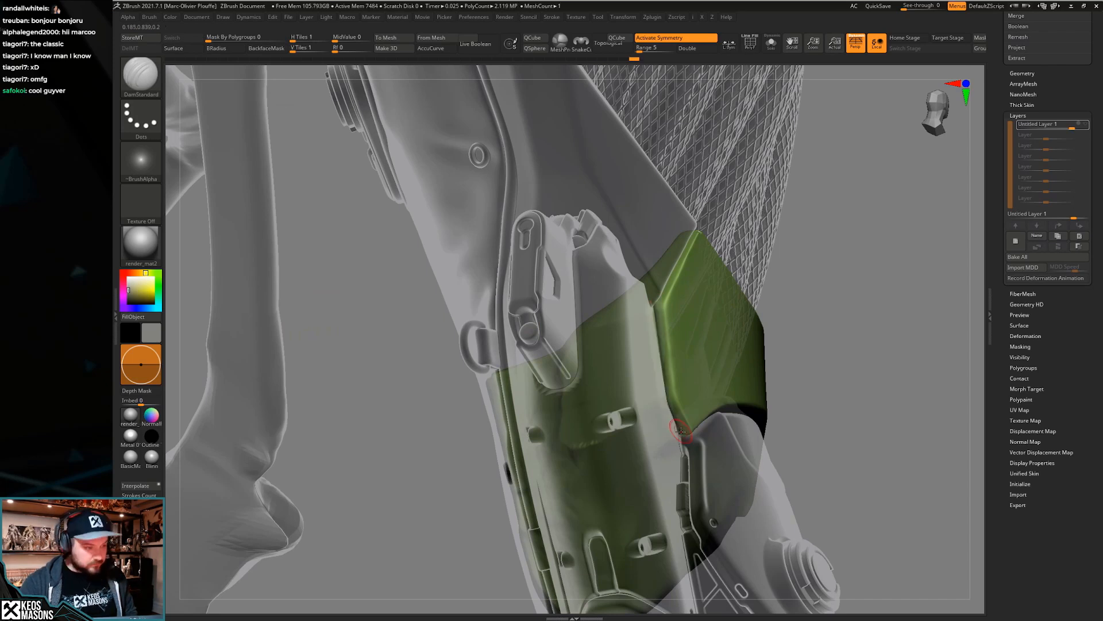
key("ctrl+shift")
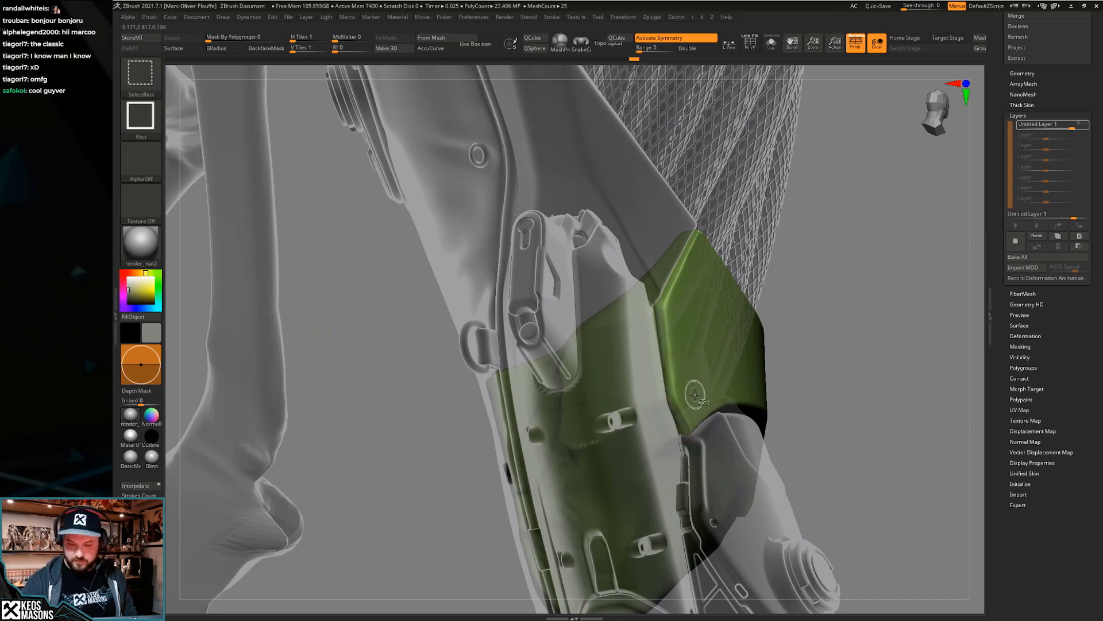
key("space")
left_click(704, 346)
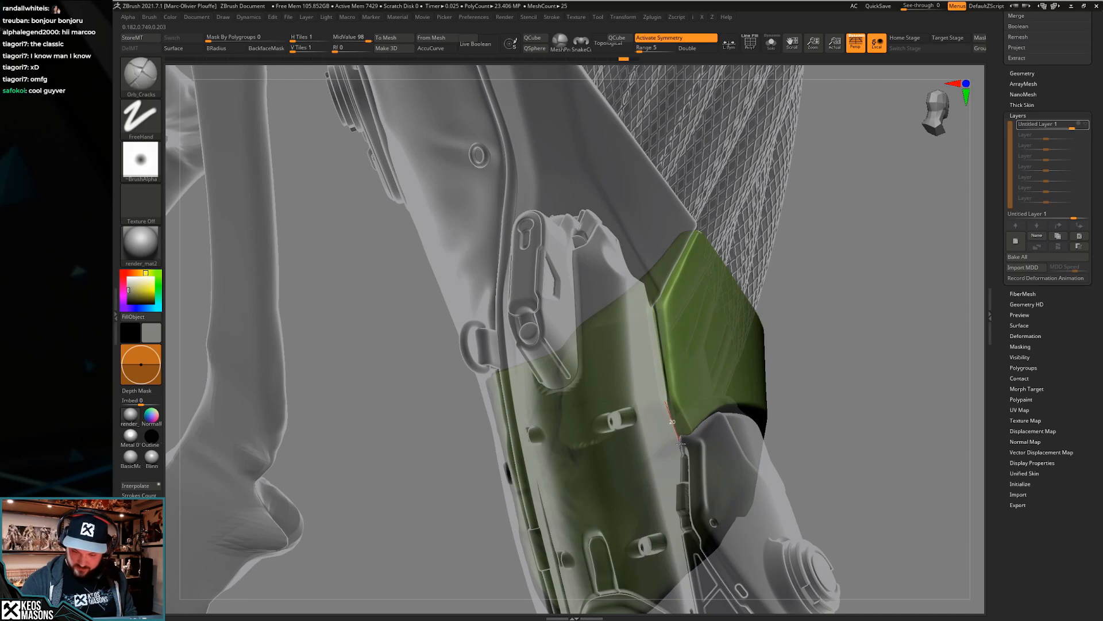
mouse_move(718, 381)
left_mouse_down()
mouse_move(692, 443)
mouse_move(632, 330)
left_mouse_up()
Turn off the see-through display and adjust the shell's back edge with a resized Move brush
left_click(611, 346)
key("space")
left_click_drag(626, 371, 645, 369)
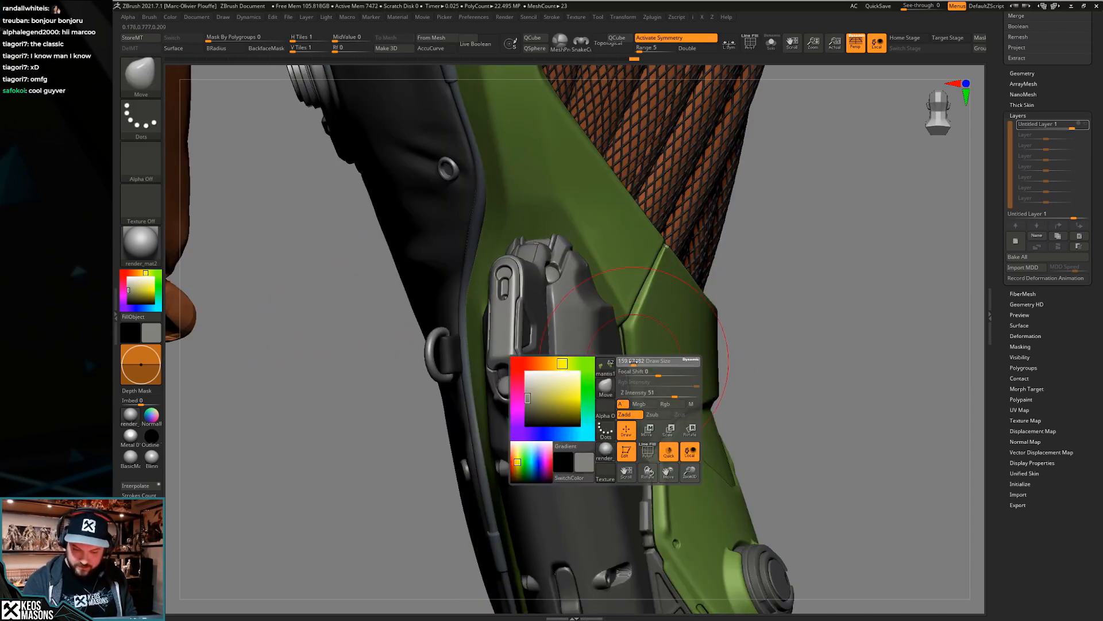
mouse_move(644, 366)
right_mouse_down()
mouse_move(630, 332)
mouse_move(650, 369)
mouse_move(711, 414)
mouse_move(665, 408)
mouse_move(743, 406)
right_mouse_up()
mouse_move(728, 347)
right_mouse_down()
mouse_move(714, 398)
mouse_move(710, 340)
mouse_move(739, 370)
right_mouse_up()
Isolate the armour, flatten the ridge above the side panel with the hPolish brush and show all leg parts again
key("shift+s")
key("b")
key("h")
key("p")
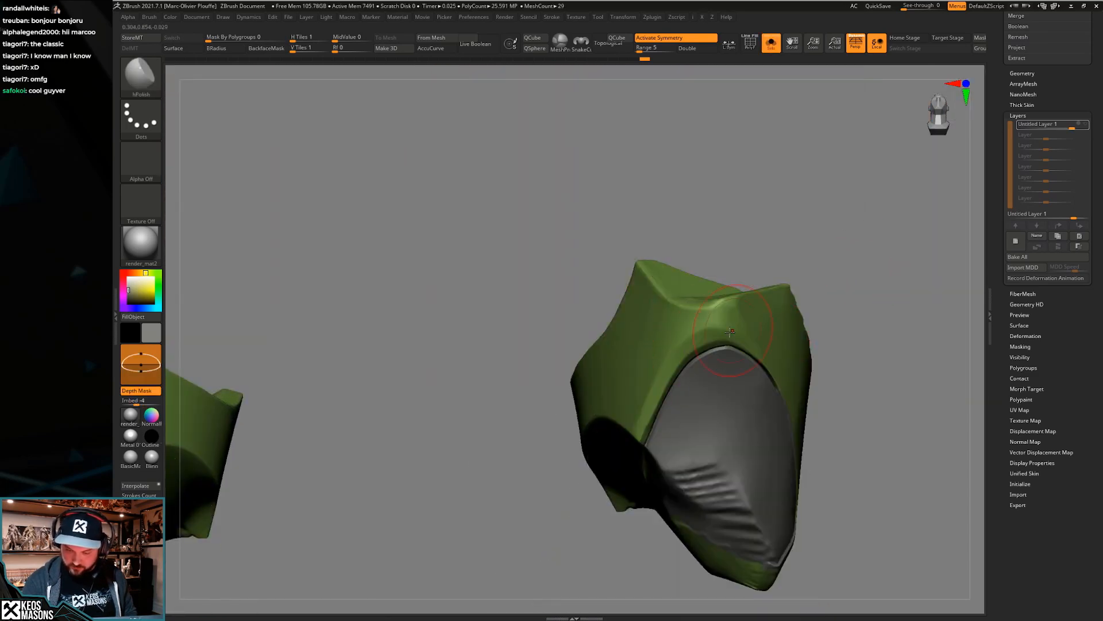
right_click_drag(747, 321, 722, 330)
key("space")
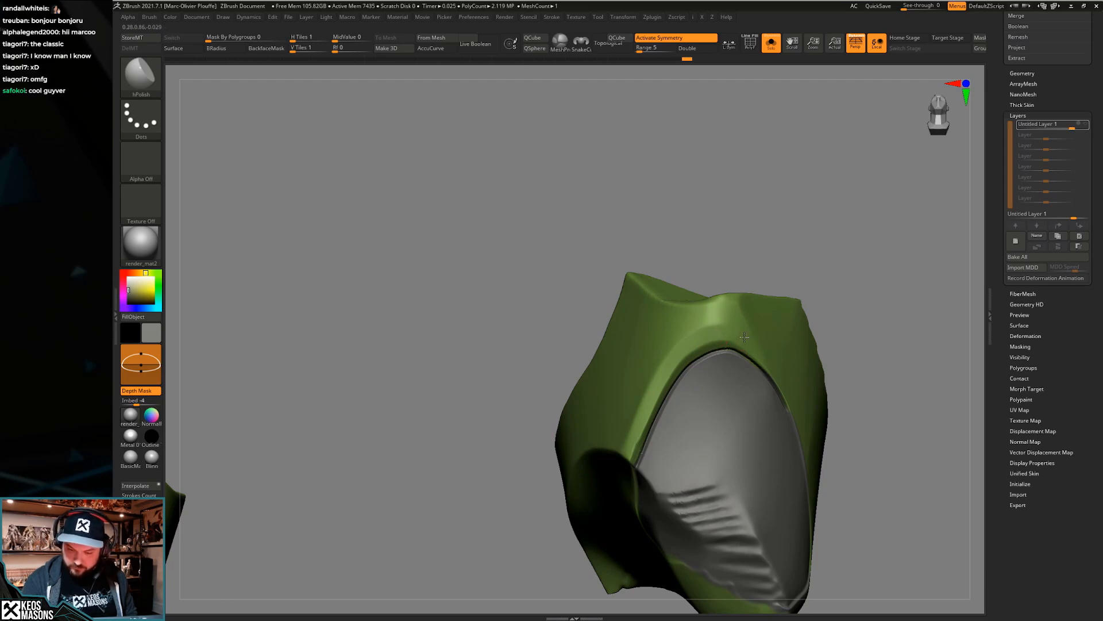
key("ctrl+shift+s")
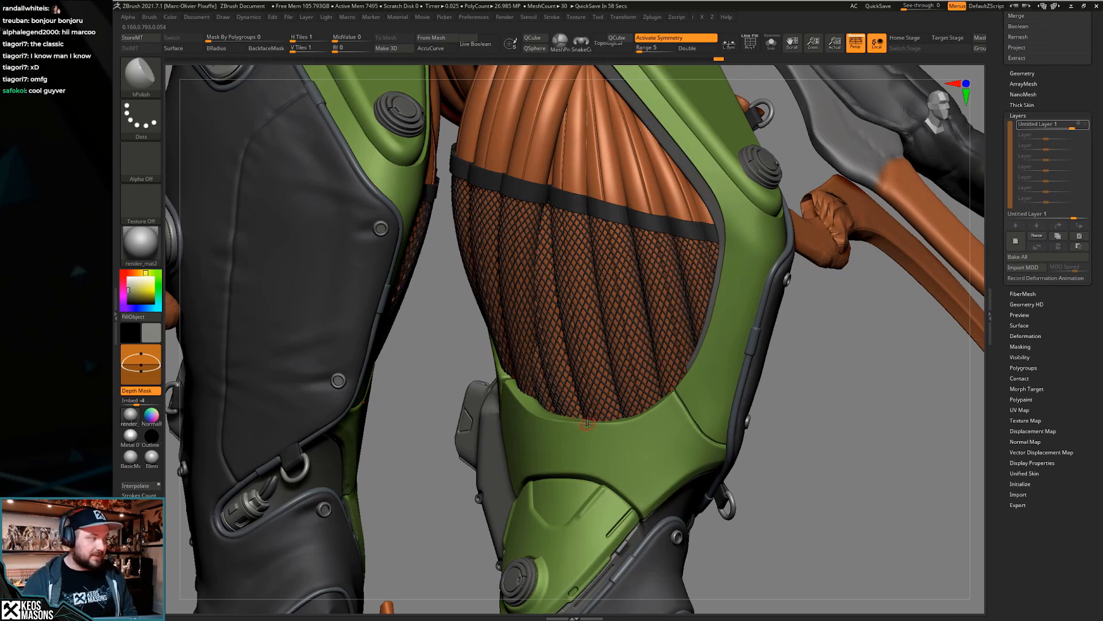
Inspect the knee armour among the surrounding leg parts, and expand the legs folder in the subtool list
right_click_drag(643, 410, 528, 251)
right_click_drag(585, 380, 473, 148)
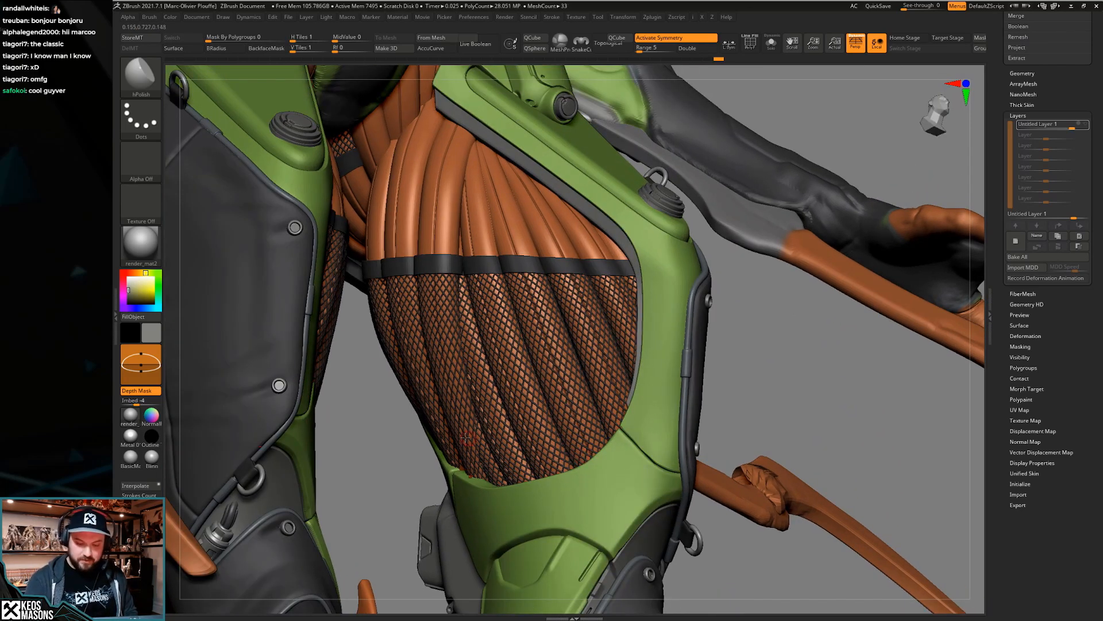
right_click_drag(600, 459, 688, 433)
key("shift+f")
key("shift+f")
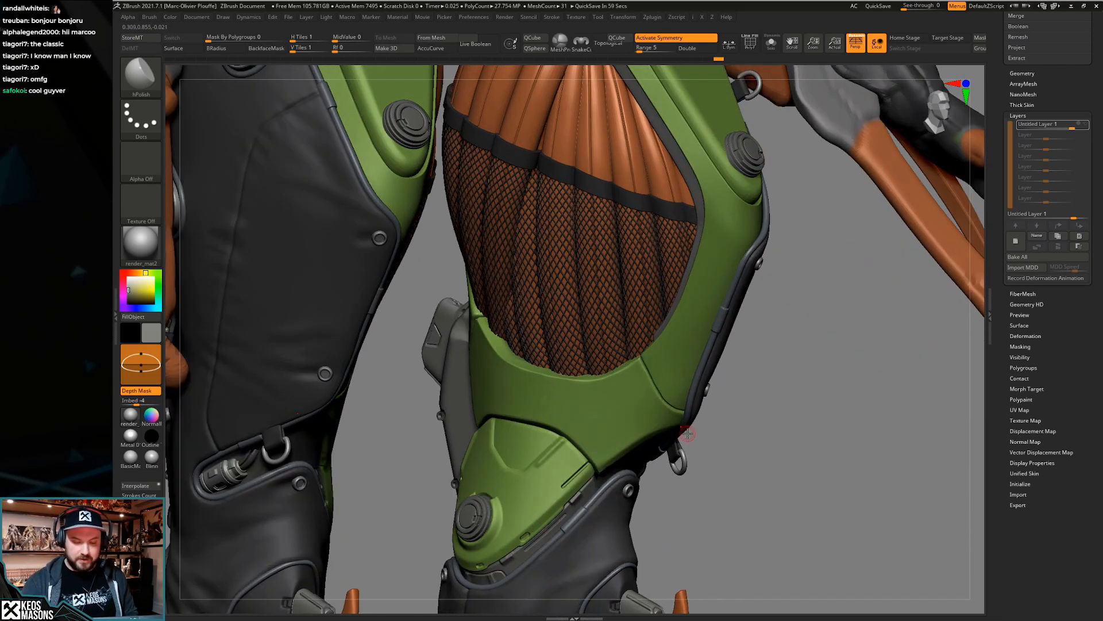
left_click_drag(999, 276, 1002, 380)
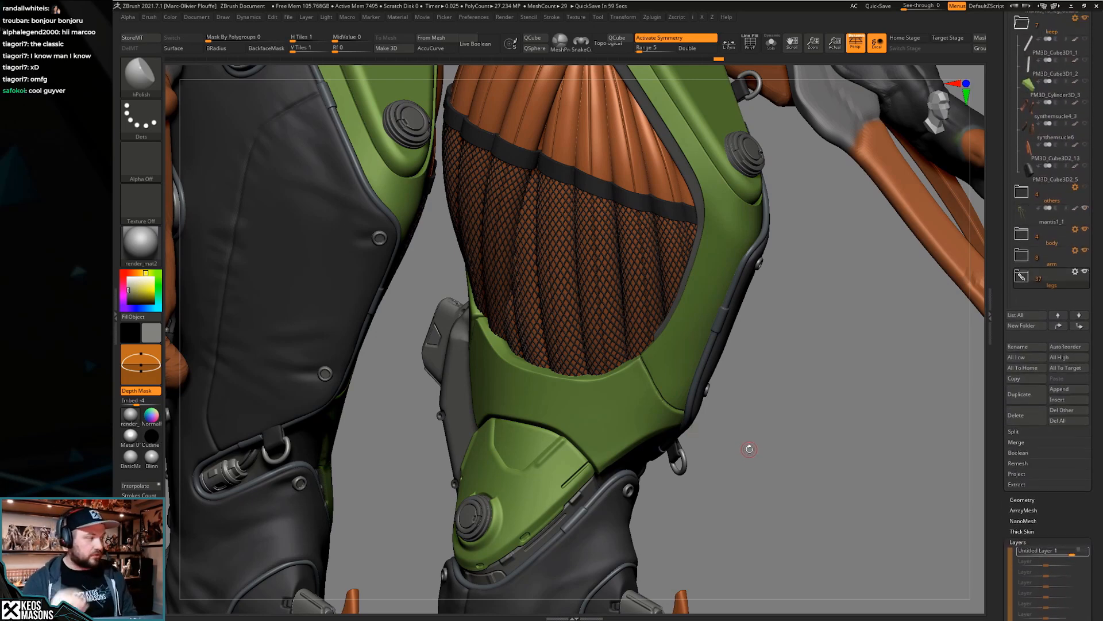
left_click_drag(1001, 297, 1000, 327)
left_click(1022, 319)
mouse_move(1004, 283)
left_mouse_down()
mouse_move(1010, 260)
mouse_move(984, 286)
left_mouse_up()
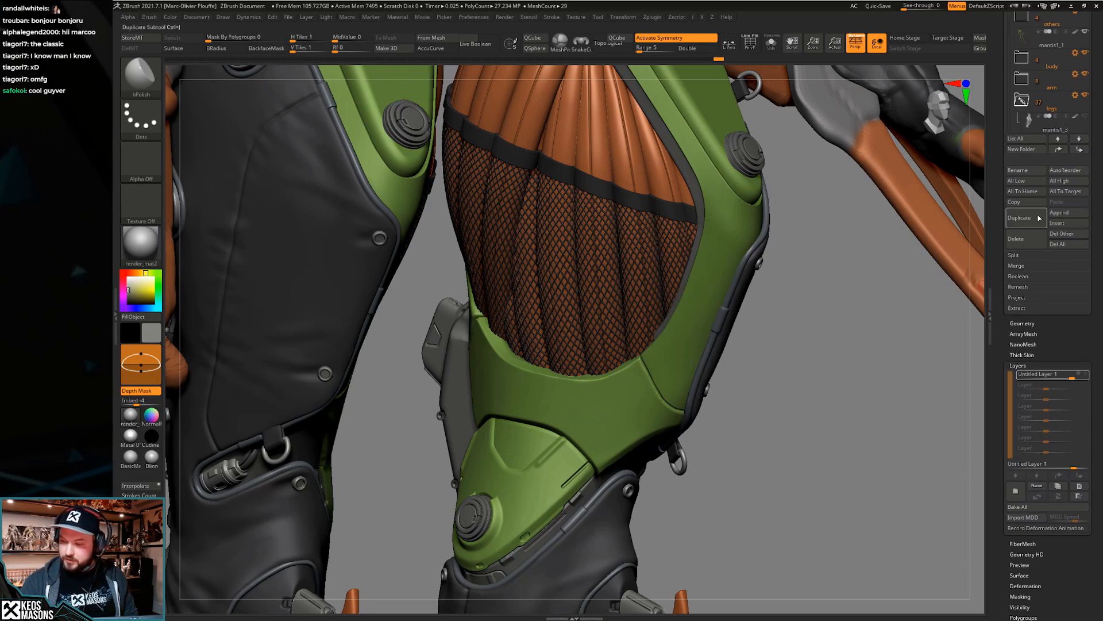
scroll(1013, 158, "up", 4)
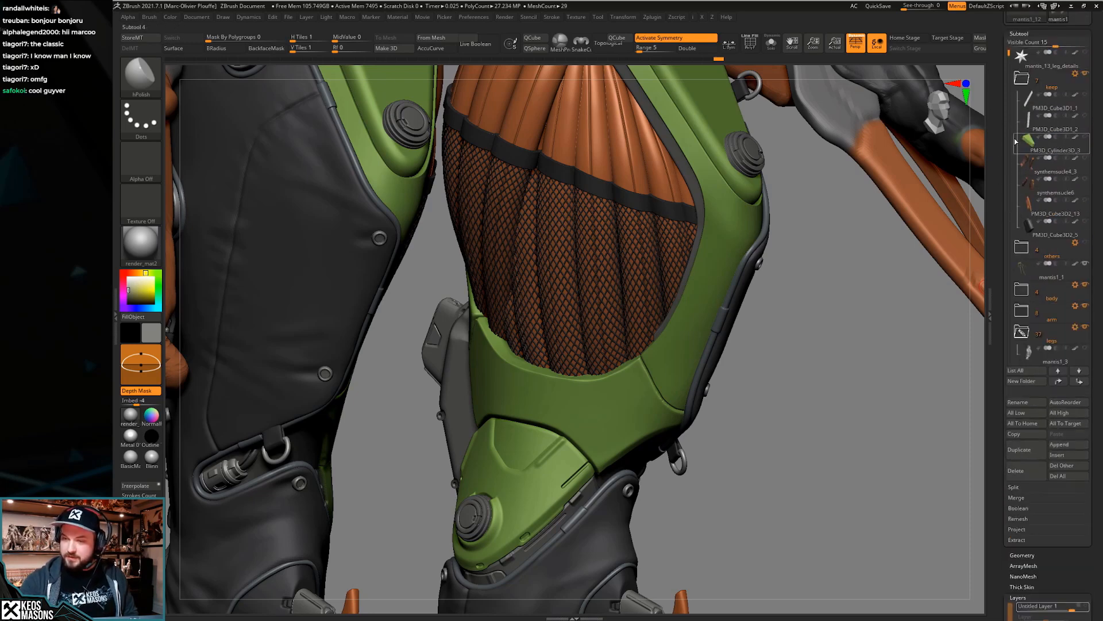
left_click_drag(1009, 54, 1009, 127)
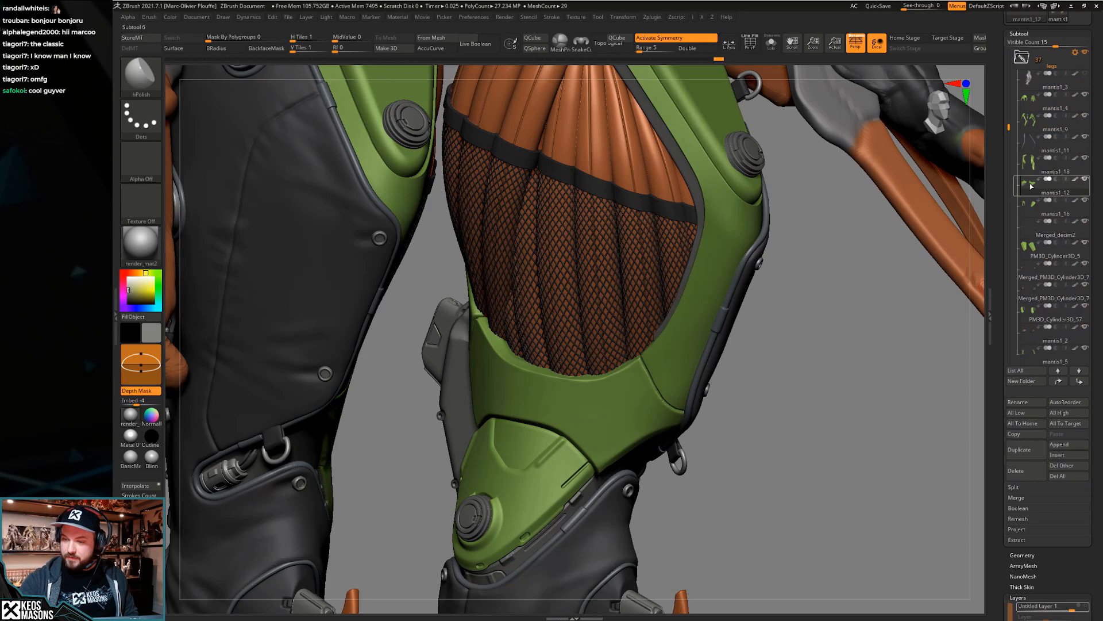
Isolate the knee armour, check both sides and bake its sculpting layer into the mesh
key("alt+s")
scroll(1010, 372, "down", 5)
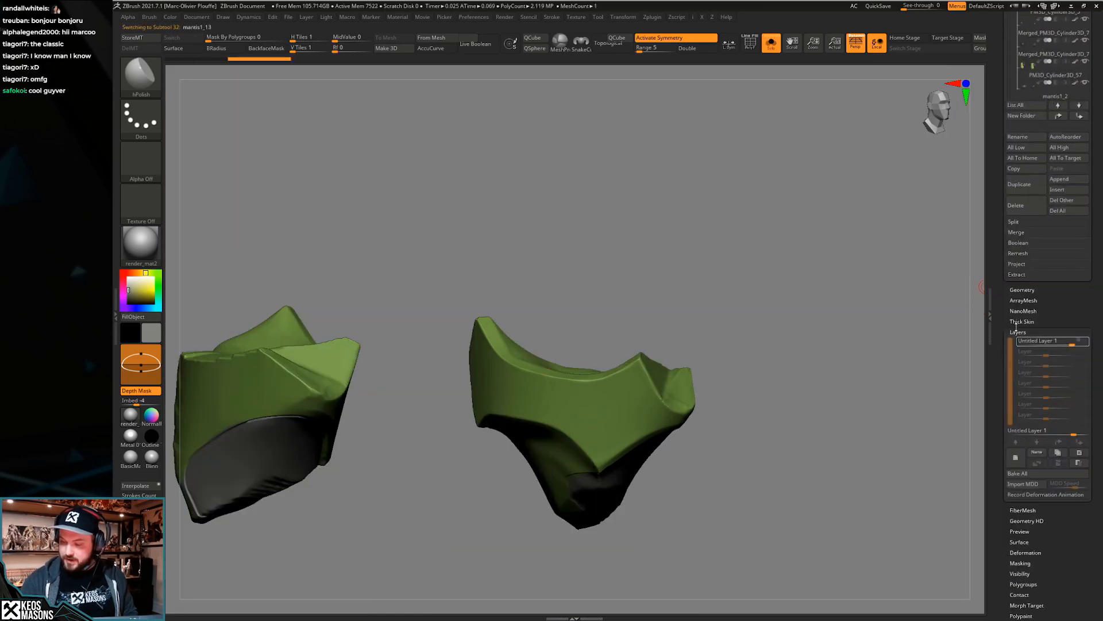
left_click_drag(851, 437, 687, 478)
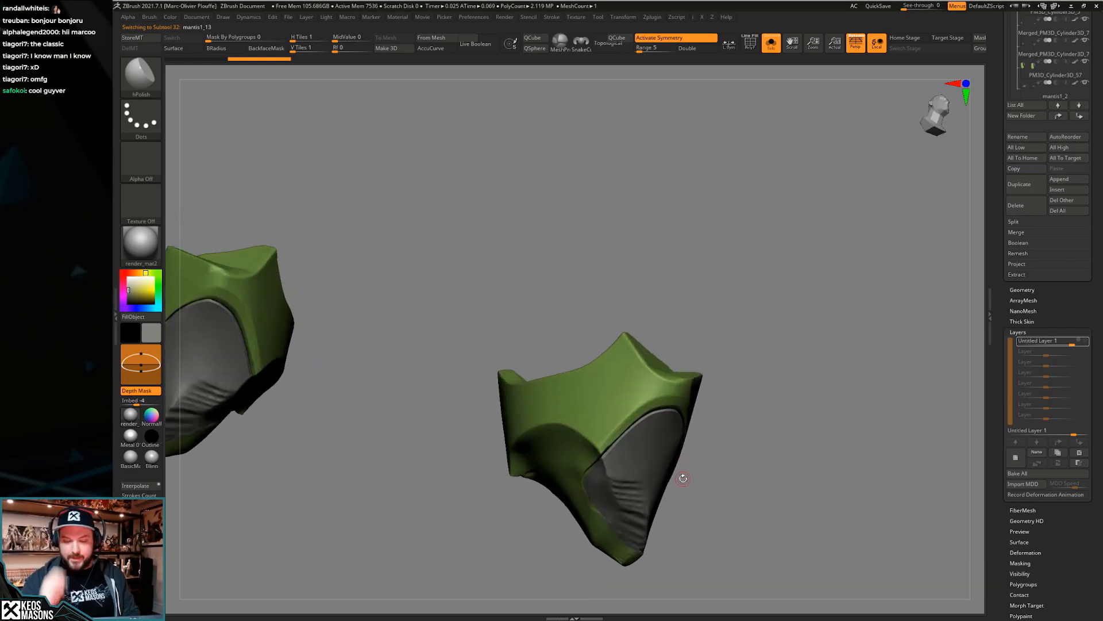
mouse_move(727, 437)
left_mouse_down()
mouse_move(715, 414)
mouse_move(720, 423)
left_mouse_up()
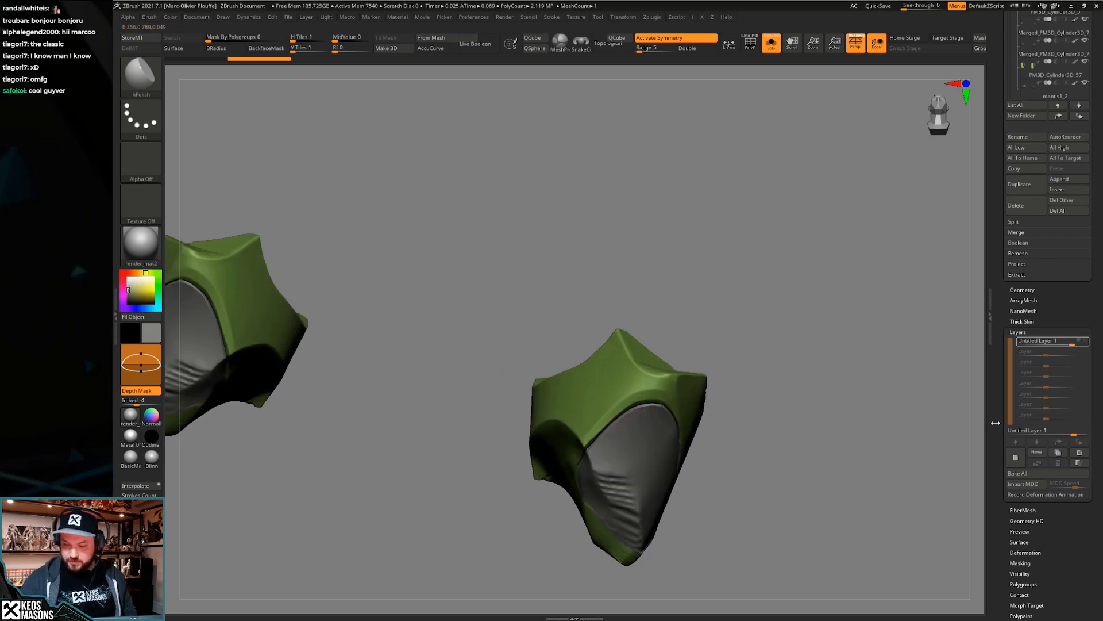
left_click(1069, 474)
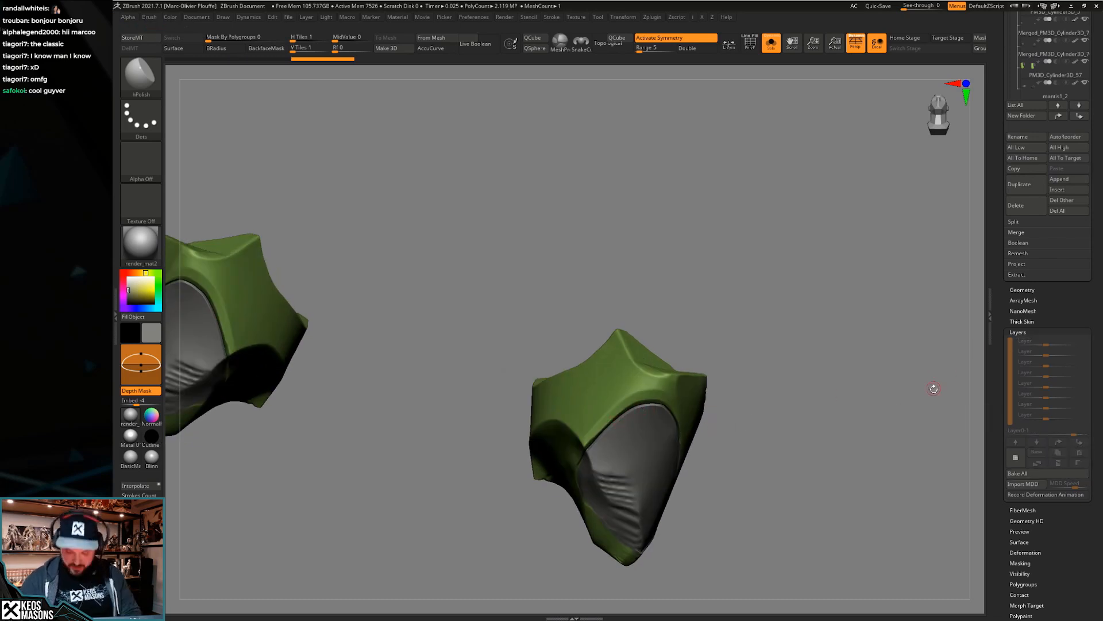
Bake the sculpting layer of the mantis1_12 knee armour into its mesh and select the mantis1_13 copy
key("Down")
key("Up")
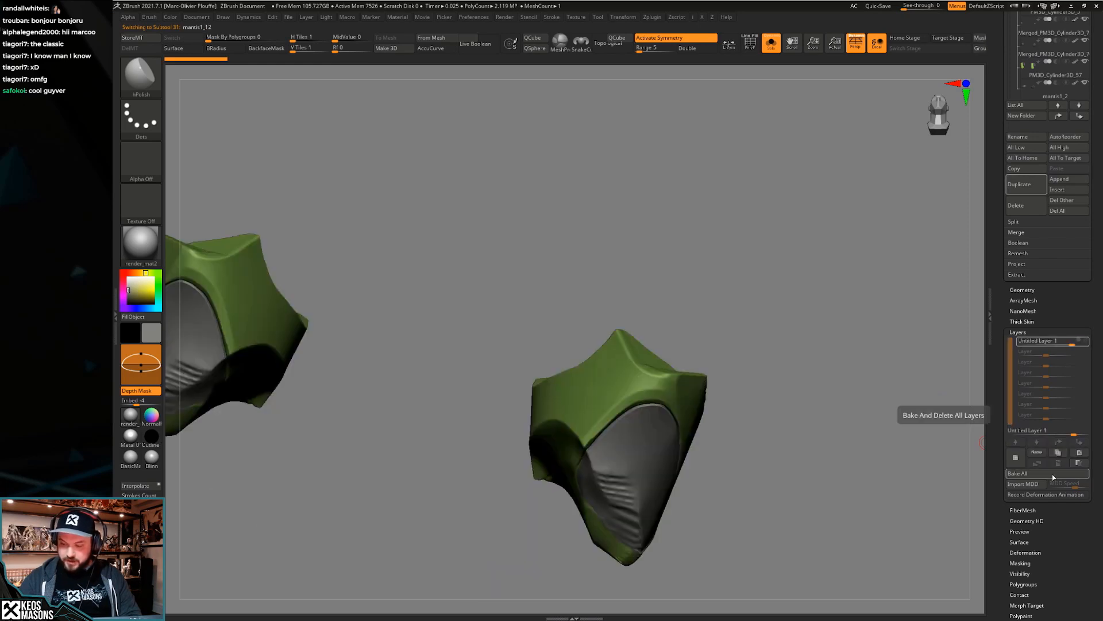
left_click(1055, 477)
mouse_move(672, 441)
right_mouse_down()
mouse_move(655, 424)
mouse_move(677, 436)
right_mouse_up()
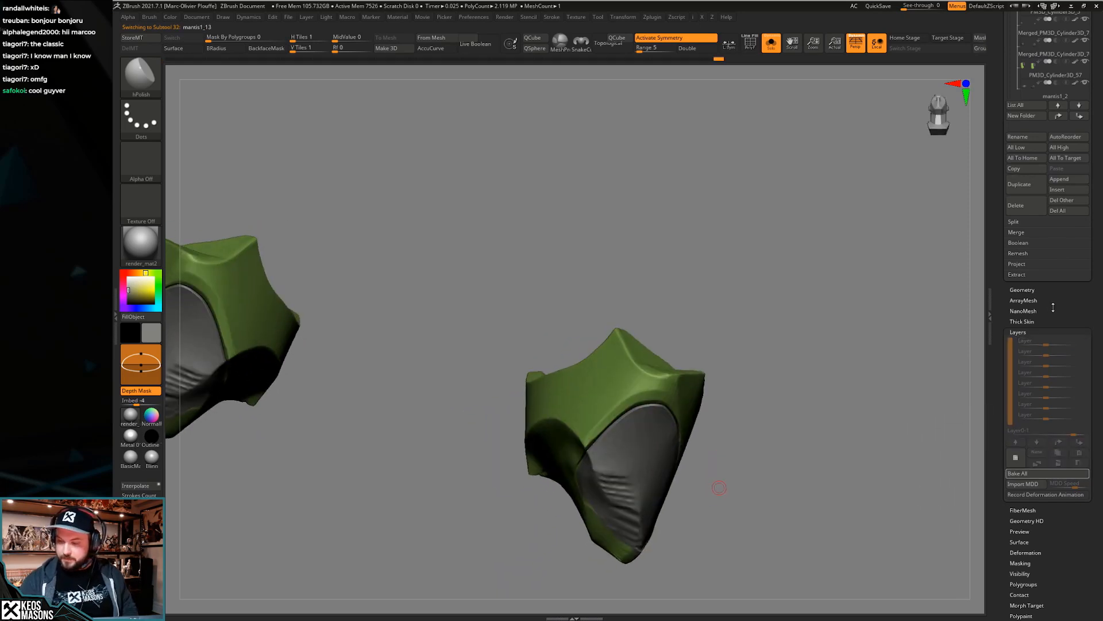
scroll(1029, 215, "up", 5)
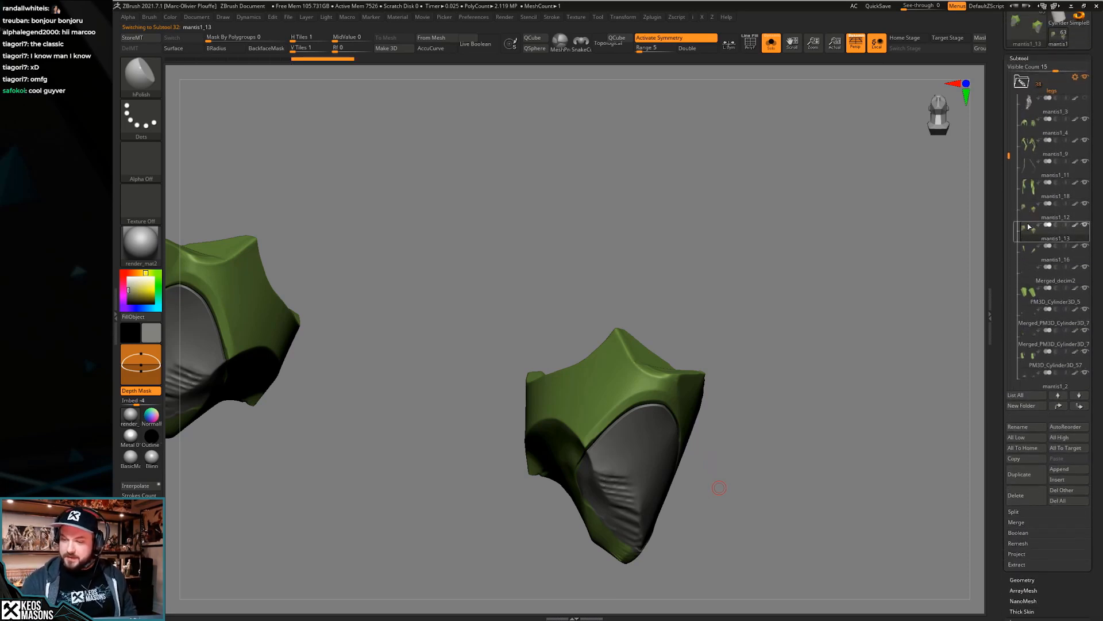
scroll(1002, 345, "down", 1)
left_click_drag(1003, 332, 1002, 333)
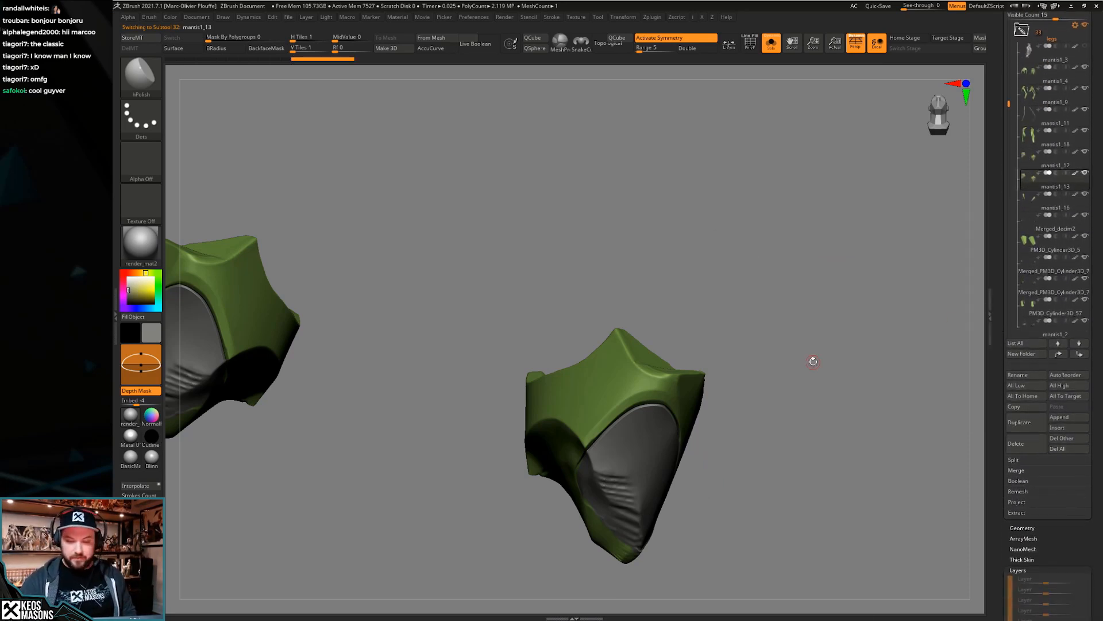
Draw a strap along the upper rim of the isolated knee armour copy with the CurveStrapSnap brush
key("g")
left_click(802, 281)
mouse_move(782, 353)
right_mouse_down()
mouse_move(722, 412)
mouse_move(640, 392)
mouse_move(650, 401)
right_mouse_up()
key("space")
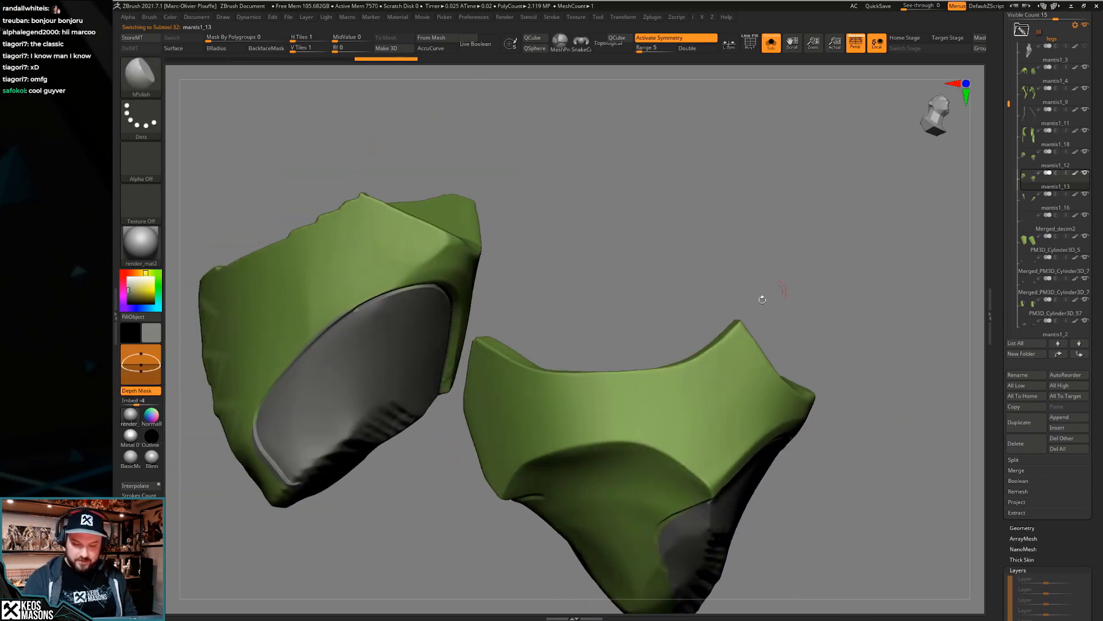
key("space")
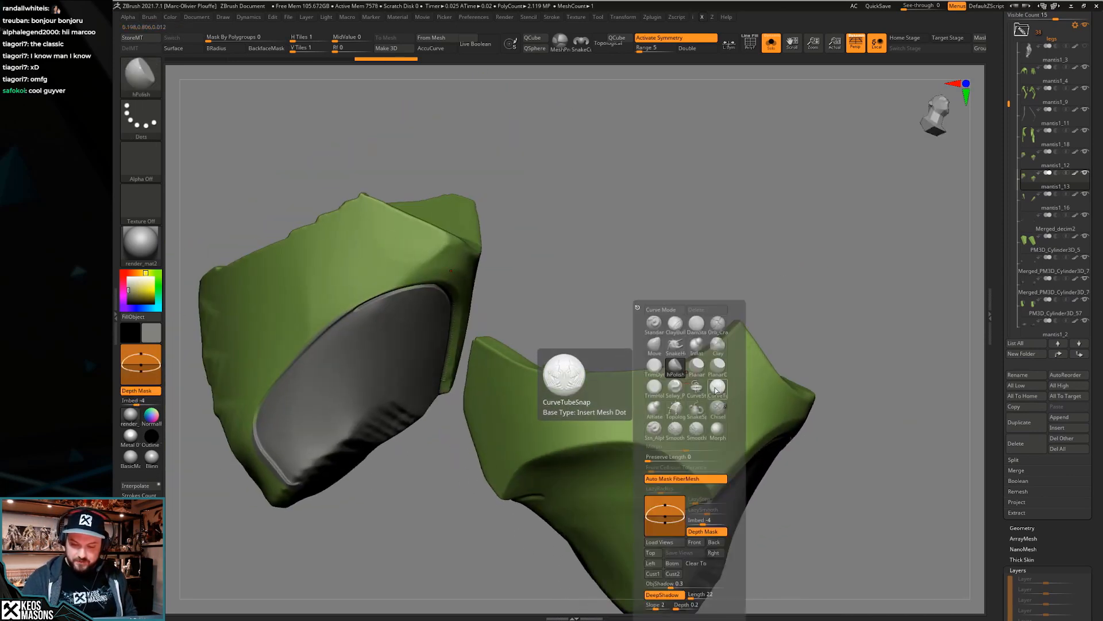
left_click(697, 388)
key("space")
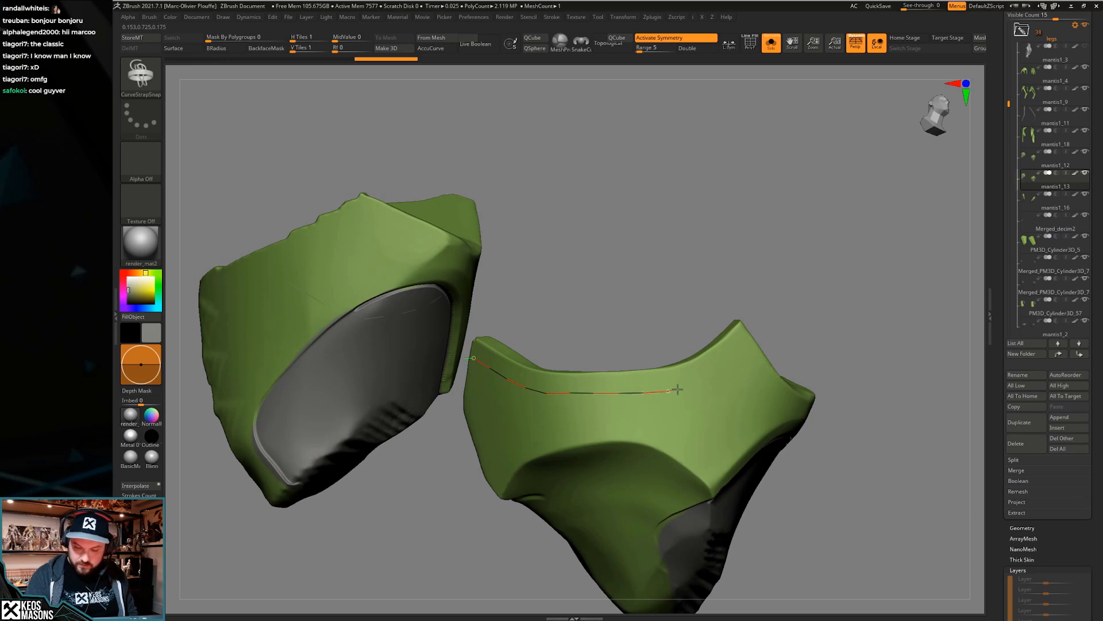
left_click_drag(809, 302, 812, 301)
mouse_move(828, 385)
left_mouse_down()
mouse_move(817, 370)
mouse_move(808, 379)
left_mouse_up()
Examine the new strap's shape and polygroups from several angles
key("shift+f")
mouse_move(664, 445)
right_mouse_down()
mouse_move(672, 465)
mouse_move(683, 458)
mouse_move(674, 404)
mouse_move(747, 425)
mouse_move(766, 402)
mouse_move(762, 433)
mouse_move(749, 439)
mouse_move(751, 425)
mouse_move(746, 439)
mouse_move(757, 454)
right_mouse_up()
key("shift+f")
key("shift+s")
right_click_drag(700, 412, 732, 452)
key("shift+f")
key("shift+f")
key("alt+shift+s")
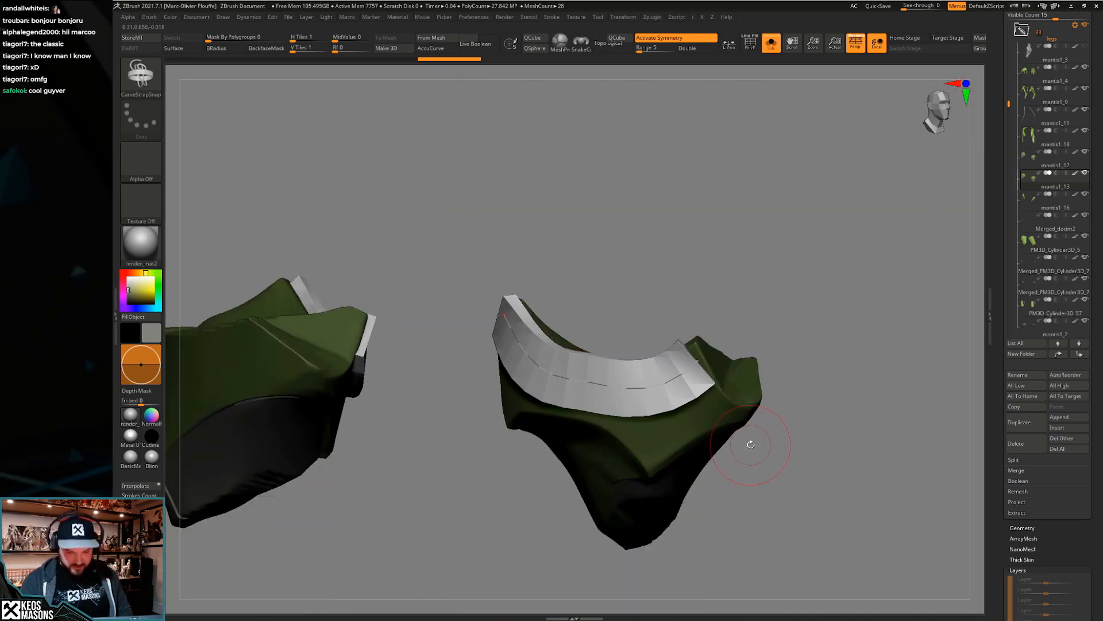
Delete the armour mesh from the copy, keeping only the strap, and divide the strap's faces into separate polygroups
key("ctrl+h")
left_click_drag(839, 409, 827, 436, "ctrl+shift")
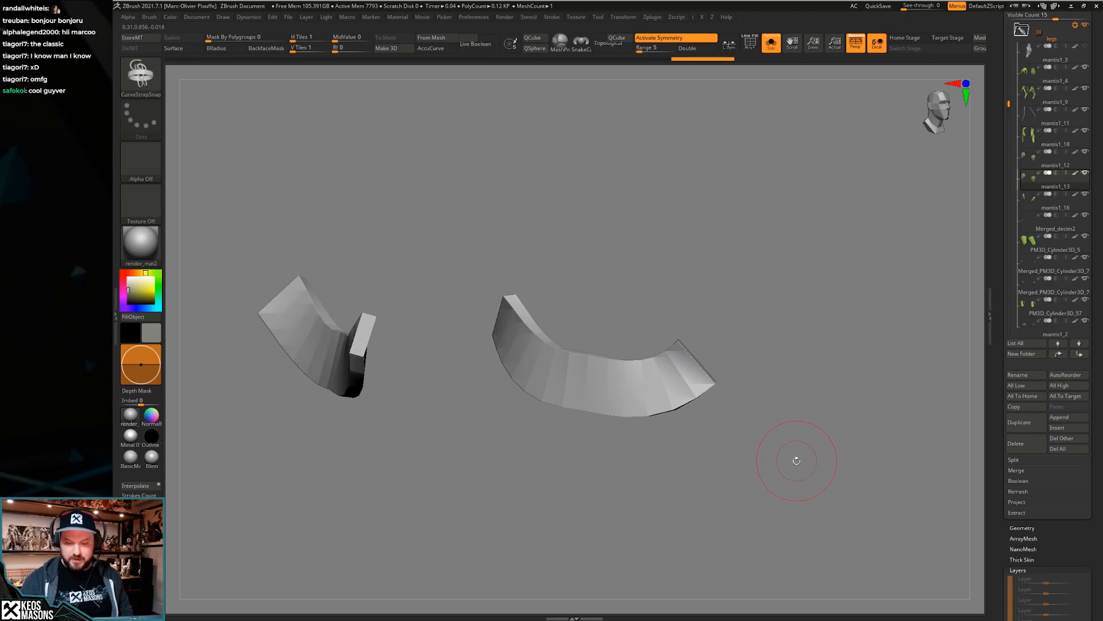
key("shift+f")
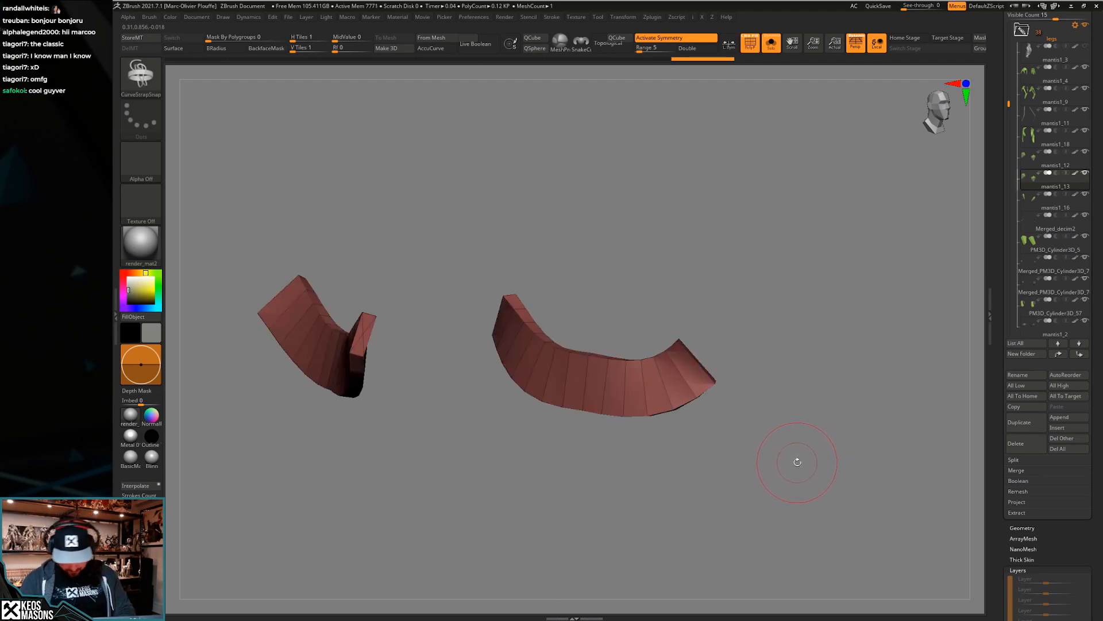
left_click_drag(775, 463, 638, 401)
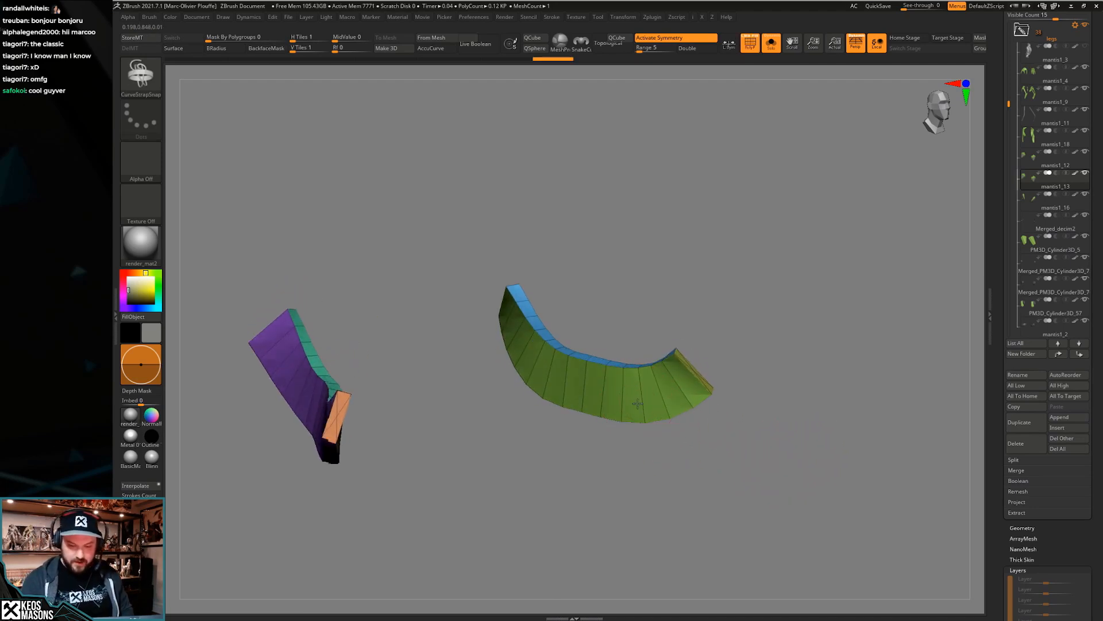
Isolate the strap's broad front polygroup, delete the other faces and show the surrounding parts again
left_click(638, 401, "ctrl+shift")
left_click_drag(650, 443, 752, 290)
key("ctrl+shift+d")
key("alt+s")
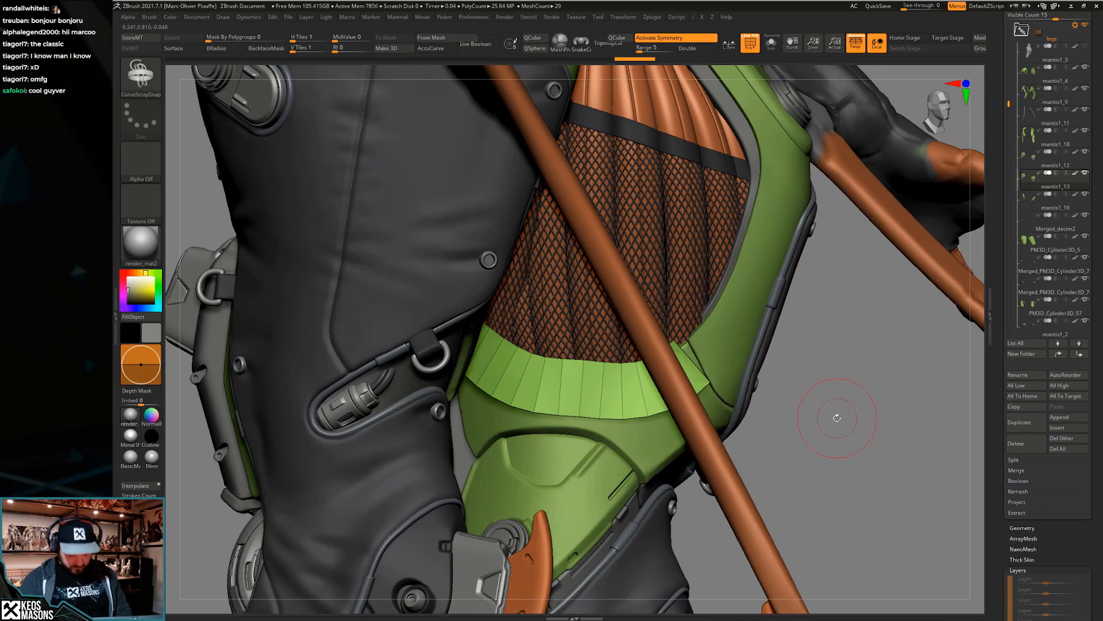
Assign the strip a single polygroup, turn off the polygroup display and check its fit on the knee armour
key("ctrl+w")
left_click_drag(838, 417, 765, 411)
key("shift+f")
key("w")
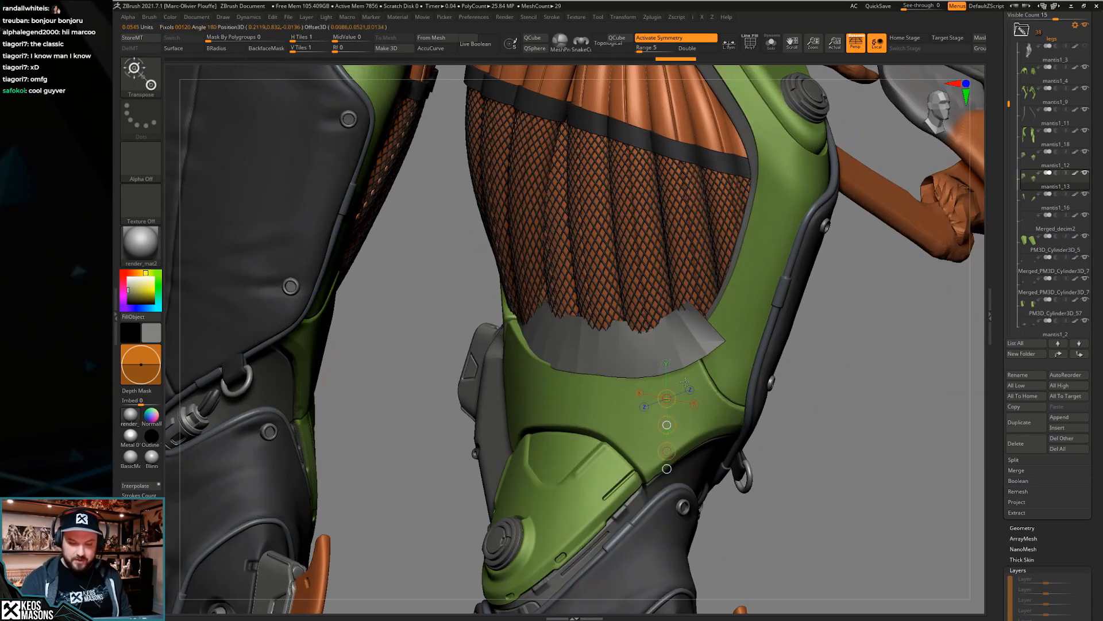
key("q")
mouse_move(678, 389)
left_mouse_down()
mouse_move(714, 443)
mouse_move(695, 399)
left_mouse_up()
Isolate the strip, apply Mirror and Mirror And Weld to place it on both legs, and show all parts again
key("alt+s")
key("g")
left_click(728, 523)
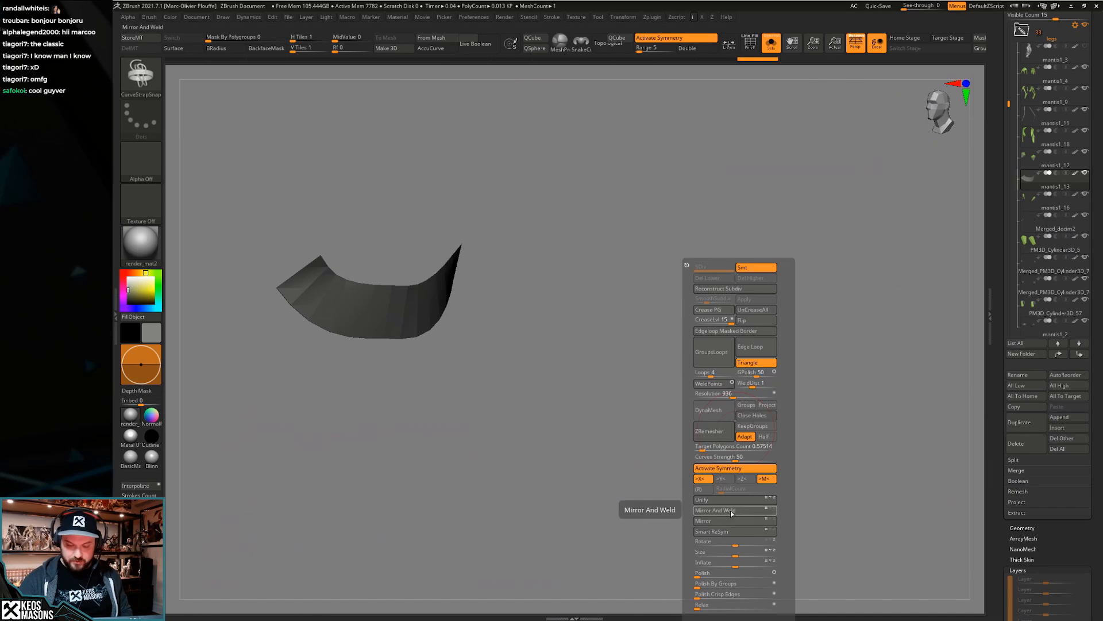
mouse_move(690, 368)
left_mouse_down()
mouse_move(714, 351)
mouse_move(711, 368)
left_mouse_up()
key("alt+s")
Tuck the strip's lower edge and ends behind the knee armour's upper rim with the Move brush
mouse_move(711, 402)
right_mouse_down()
mouse_move(644, 402)
mouse_move(715, 406)
mouse_move(678, 390)
mouse_move(661, 321)
right_mouse_up()
key("space")
key("space")
right_click_drag(546, 325, 628, 368)
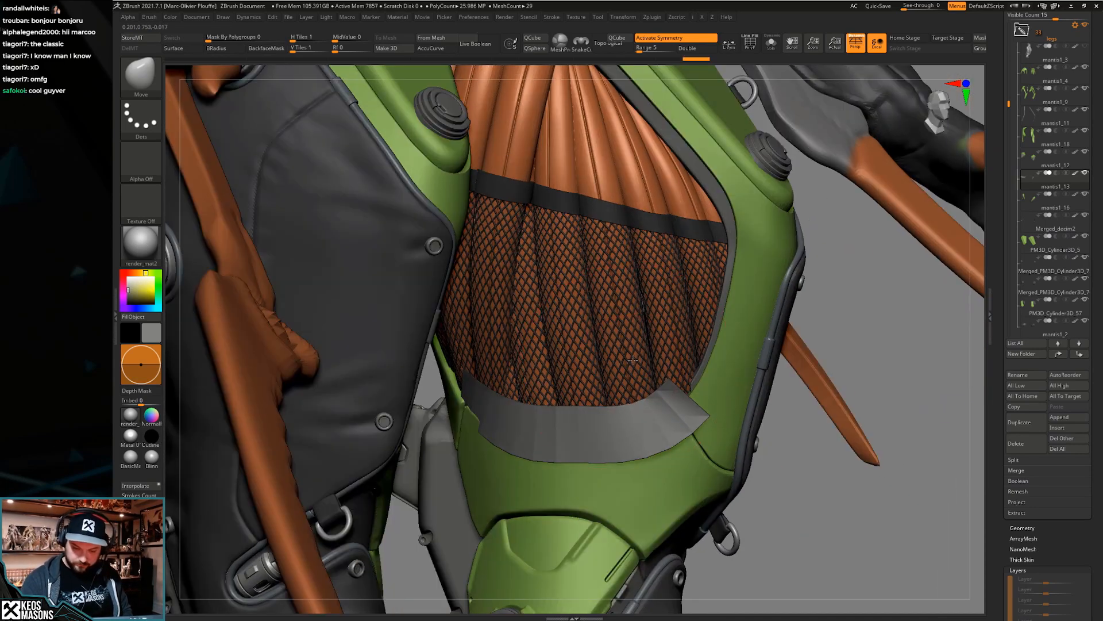
left_click_drag(547, 471, 543, 458)
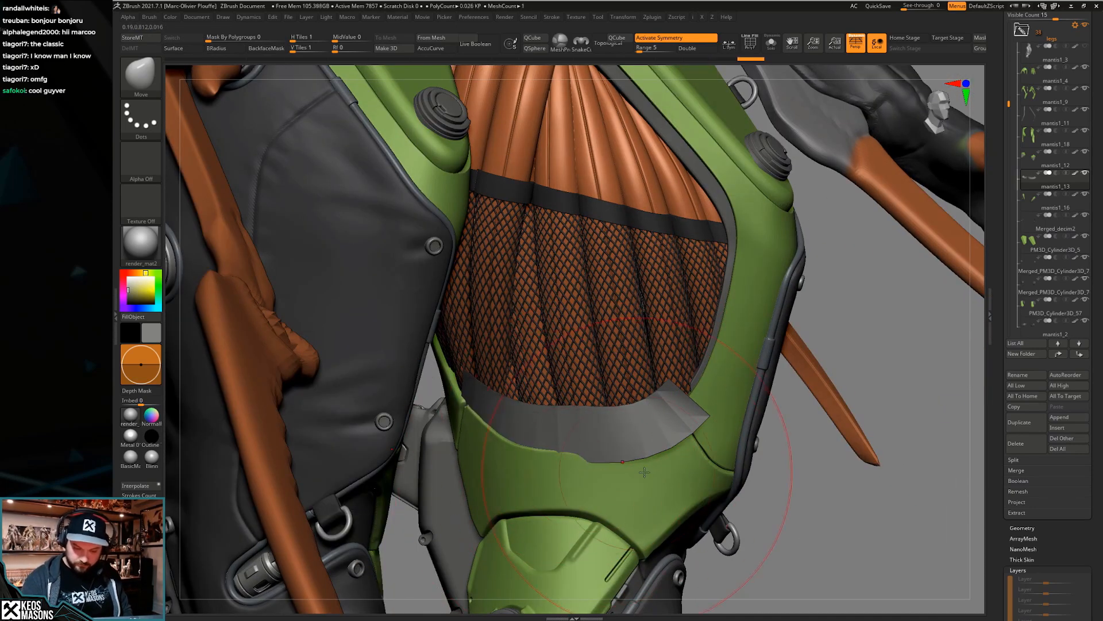
left_click_drag(662, 514, 642, 499)
key("space")
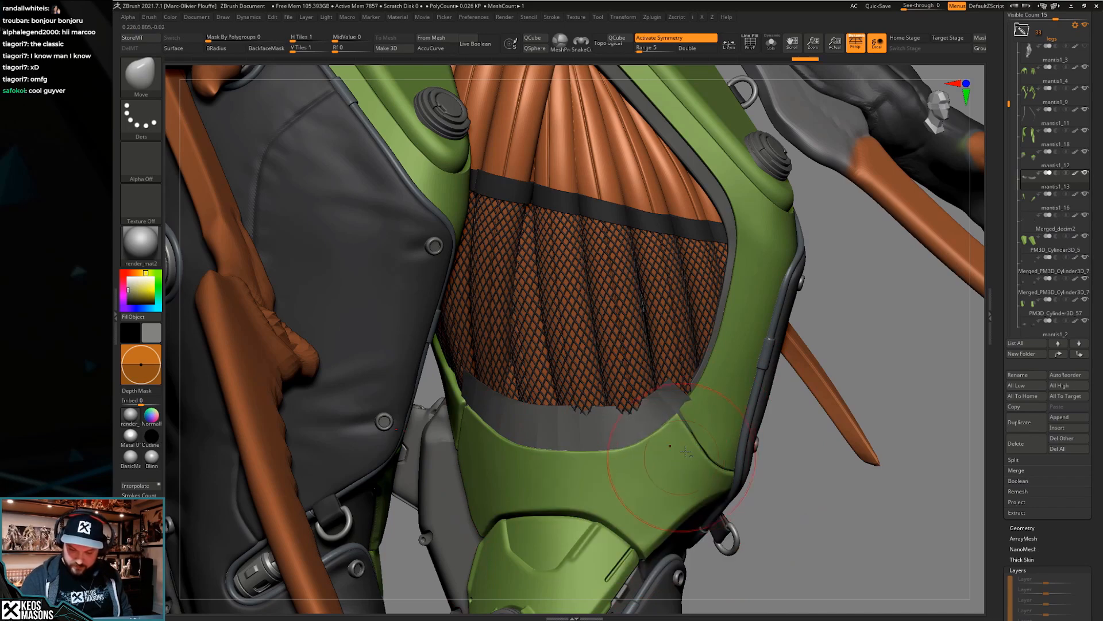
left_click_drag(700, 447, 689, 438)
mouse_move(678, 437)
right_mouse_down()
mouse_move(580, 479)
mouse_move(629, 428)
mouse_move(629, 470)
mouse_move(561, 465)
right_mouse_up()
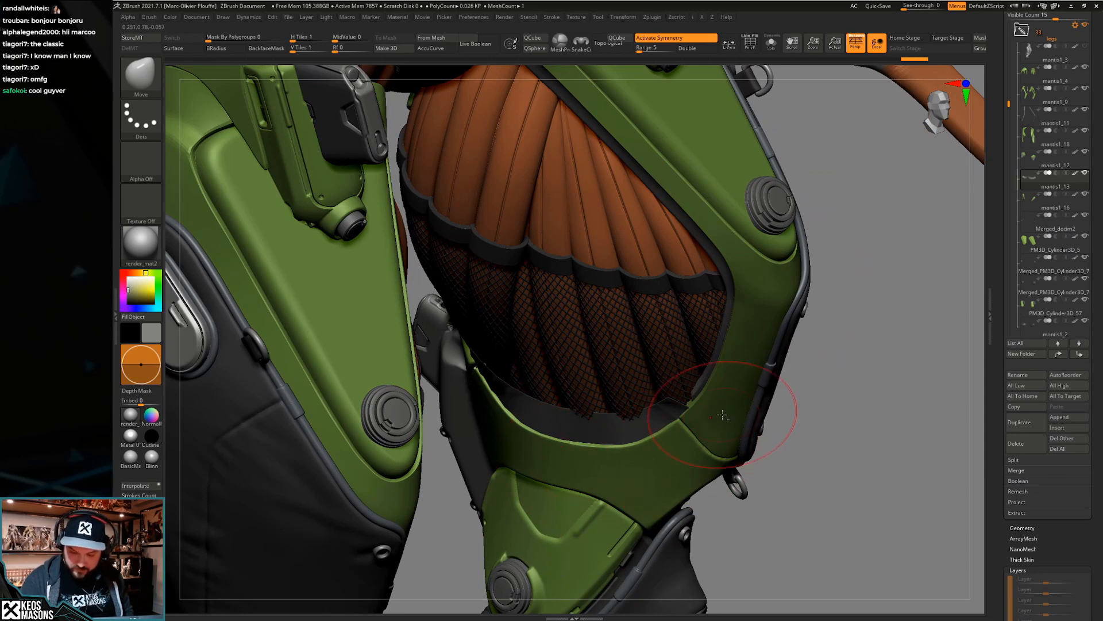
left_click_drag(717, 417, 716, 415)
mouse_move(552, 417)
right_mouse_down()
mouse_move(586, 405)
mouse_move(690, 417)
mouse_move(570, 408)
mouse_move(644, 396)
mouse_move(575, 369)
mouse_move(742, 402)
mouse_move(689, 402)
mouse_move(787, 403)
mouse_move(725, 343)
mouse_move(785, 367)
mouse_move(759, 356)
right_mouse_up()
Delete the surplus faces at the ends of the isolated strip and turn on double-sided display for it
key("alt+s")
left_click_drag(644, 303, 663, 322, "ctrl+alt+shift")
mouse_move(801, 419)
right_mouse_down()
mouse_move(801, 438)
mouse_move(859, 419)
mouse_move(793, 412)
right_mouse_up()
left_click_drag(883, 424, 862, 402, "ctrl+alt+shift")
key("Delete")
left_click(702, 48)
left_click_drag(771, 382, 783, 417)
left_click_drag(914, 428, 856, 417)
left_click_drag(820, 355, 767, 402, "ctrl+shift")
key("shift+f")
left_click_drag(885, 446, 937, 431)
left_click_drag(785, 380, 762, 423, "ctrl+shift")
left_click_drag(902, 422, 762, 276)
left_click_drag(771, 391, 586, 321)
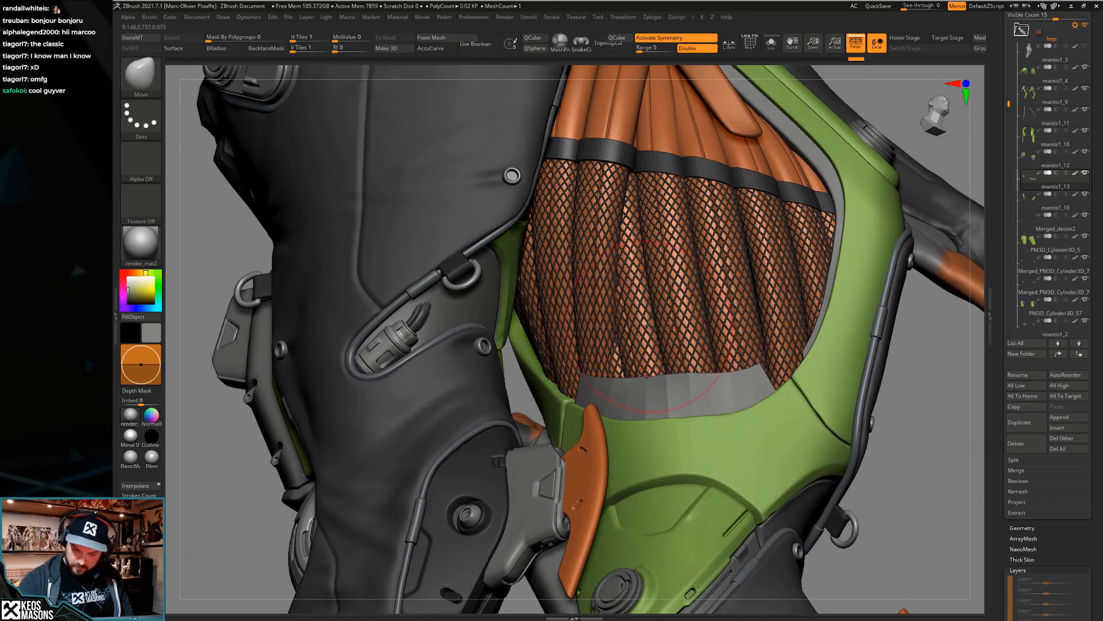
Shape the shortened strip with a resized Move brush to follow the inside of the knee armour's rim
left_click_drag(684, 348, 754, 412)
key("space")
key("shift+f")
key("shift+f")
key("space")
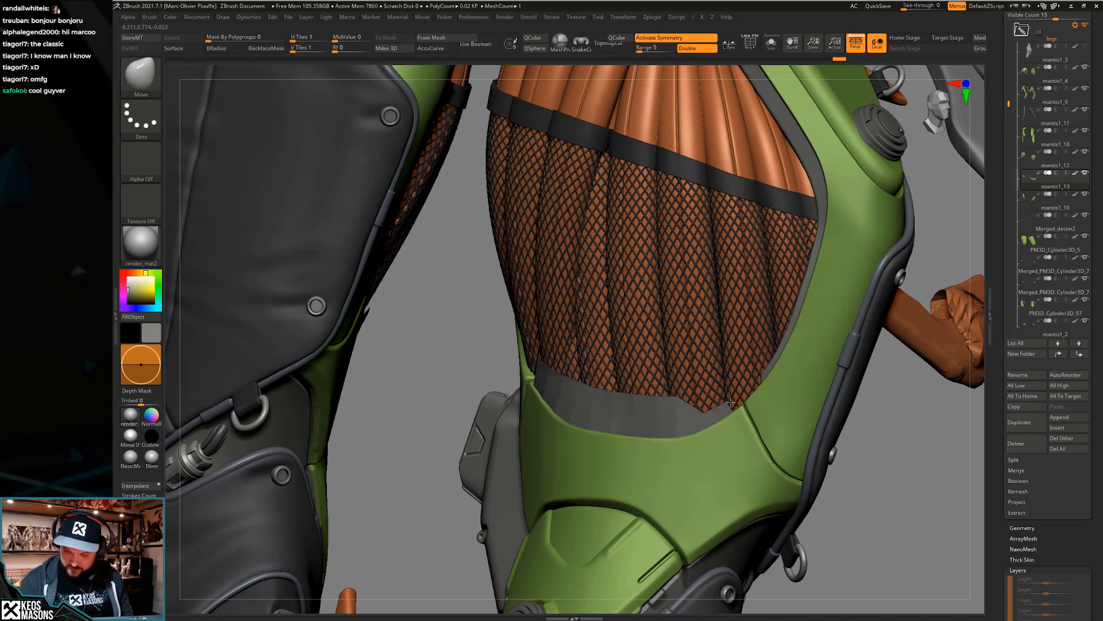
right_click_drag(692, 430, 511, 363)
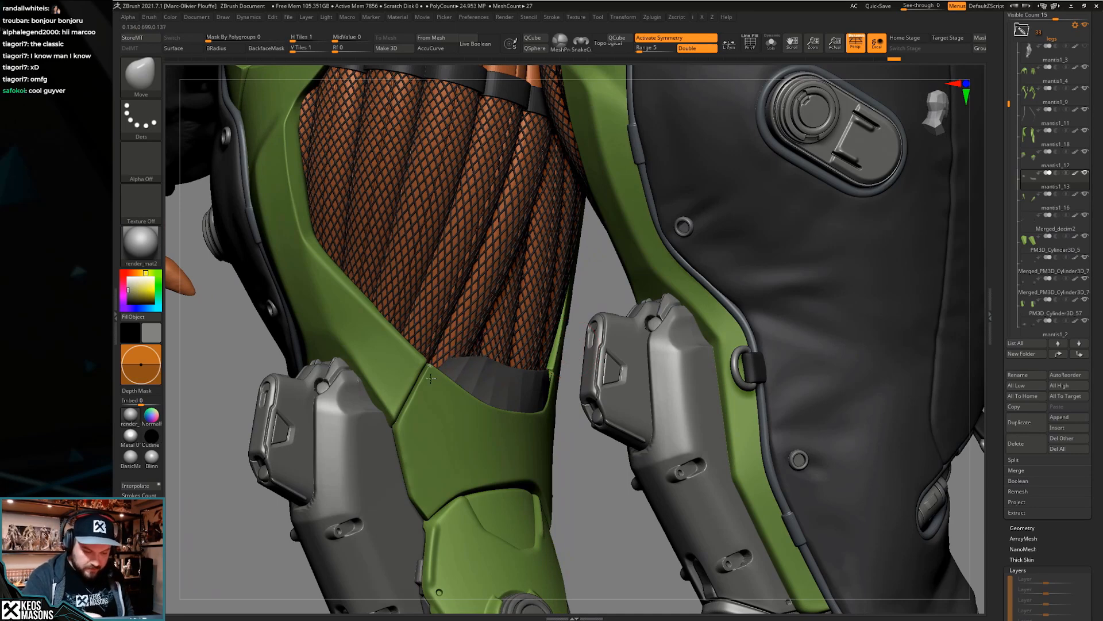
Select the green knee armour, isolate it and switch to the ClayBuildup brush
mouse_move(451, 385)
right_mouse_down()
mouse_move(444, 344)
mouse_move(480, 358)
mouse_move(496, 400)
mouse_move(503, 374)
mouse_move(468, 358)
right_mouse_up()
left_click(497, 402, "alt")
key("alt+s")
key("space")
key("b")
key("c")
key("b")
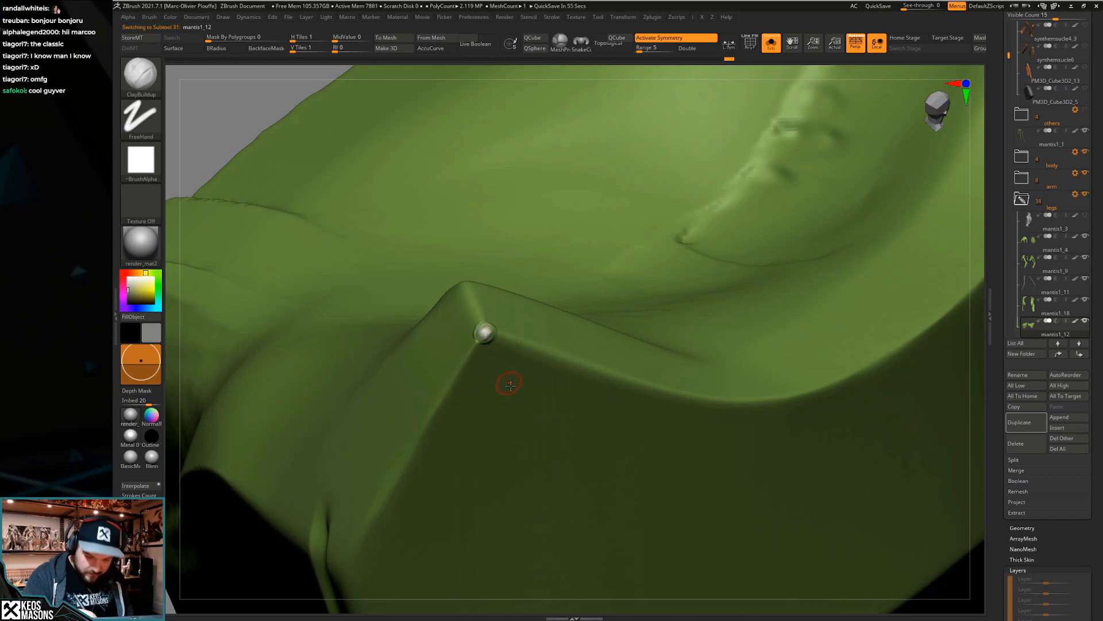
Sample the armour's green colour and touch up the small bump at the rim's corner with the Smooth brush
key("b")
left_click(500, 323)
key("space")
key("c")
key("shift")
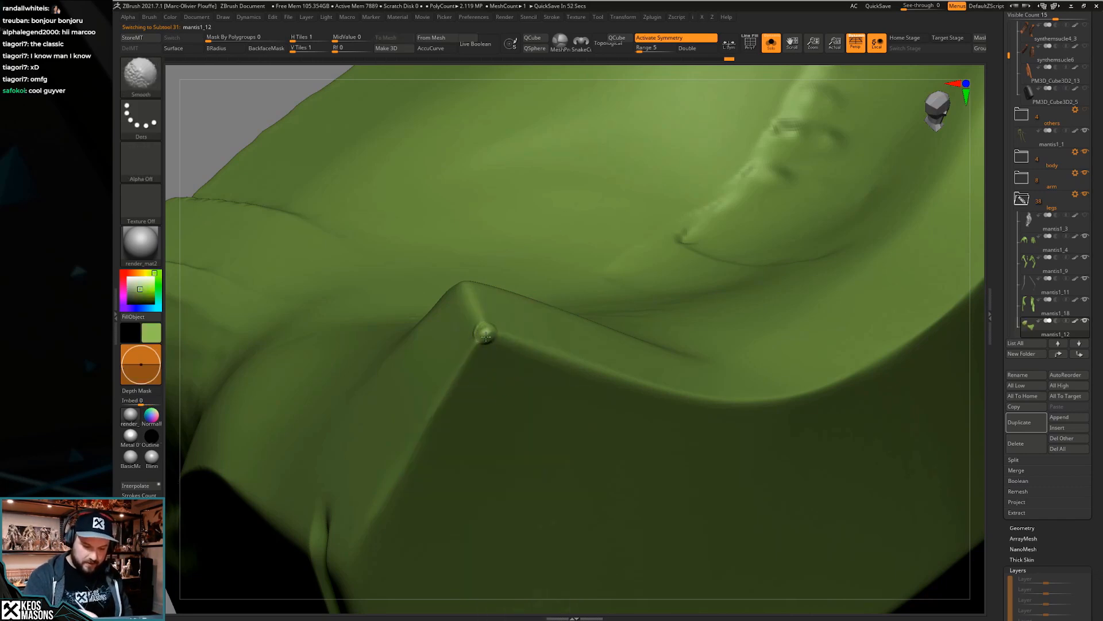
mouse_move(484, 337)
right_mouse_down("ctrl")
mouse_move(480, 254)
mouse_move(581, 386)
mouse_move(621, 404)
mouse_move(672, 397)
mouse_move(609, 431)
mouse_move(712, 440)
mouse_move(716, 419)
right_mouse_up("ctrl")
Check the armour rim among the surrounding parts, then reselect the grey strip with the Move brush
key("s")
right_click_drag(712, 457, 799, 446)
key("space")
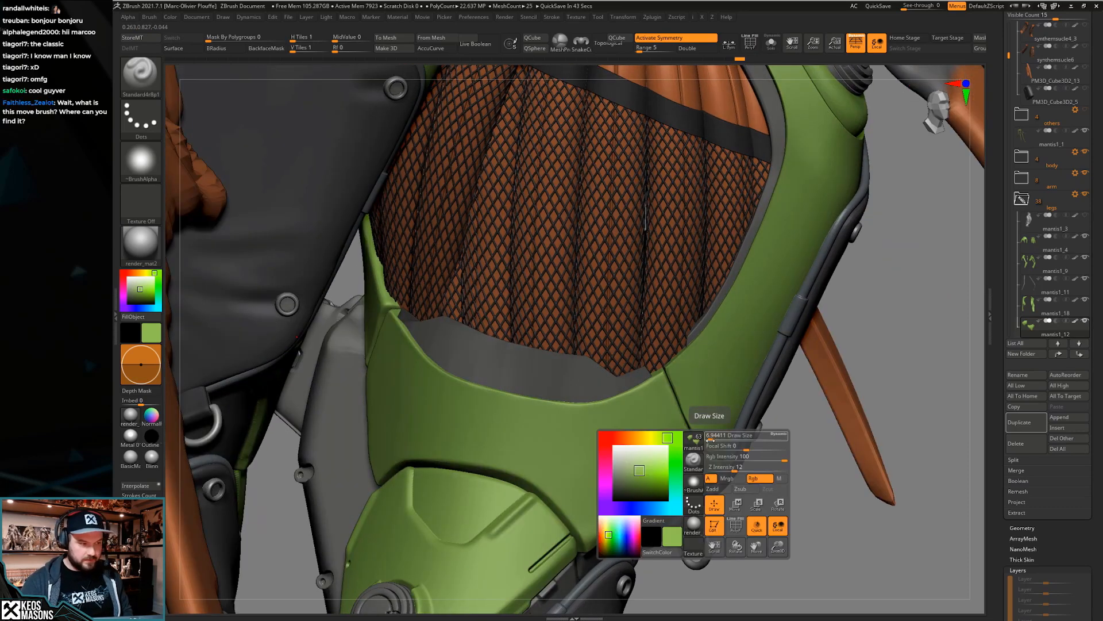
right_click_drag(712, 439, 698, 447)
key("space")
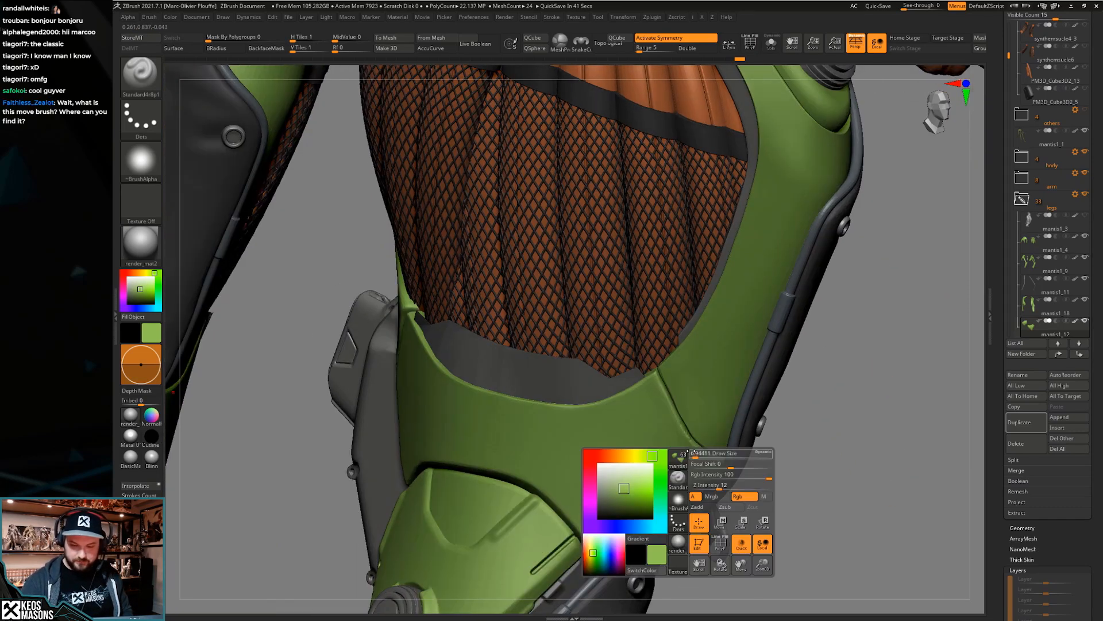
mouse_move(742, 502)
right_mouse_down()
mouse_move(648, 452)
mouse_move(593, 480)
mouse_move(601, 449)
right_mouse_up()
key("space")
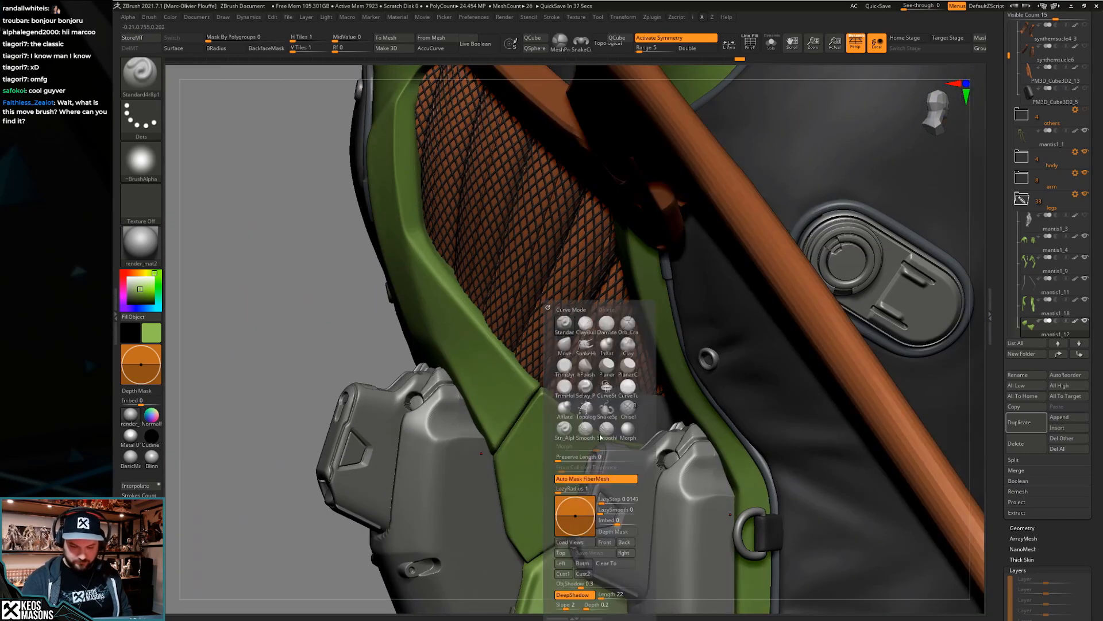
left_click(564, 345)
mouse_move(569, 368)
right_mouse_down()
mouse_move(564, 386)
mouse_move(592, 416)
right_mouse_up()
key("alt+s")
key("alt+s")
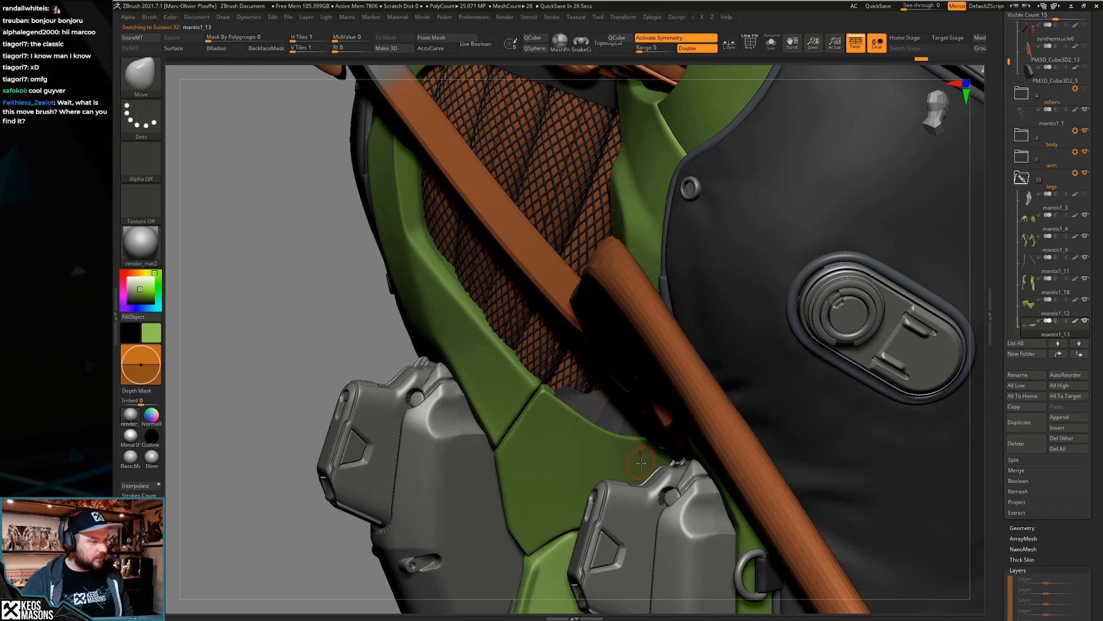
Try a Move brush pull on the strip's end and undo it
mouse_move(642, 468)
right_mouse_down()
mouse_move(567, 386)
mouse_move(563, 405)
mouse_move(583, 414)
mouse_move(579, 375)
mouse_move(528, 388)
mouse_move(550, 384)
mouse_move(560, 357)
mouse_move(519, 425)
right_mouse_up()
mouse_move(510, 433)
left_mouse_down()
mouse_move(519, 442)
mouse_move(489, 442)
left_mouse_up()
key("ctrl+z")
mouse_move(509, 434)
right_mouse_down()
mouse_move(581, 500)
mouse_move(521, 333)
right_mouse_up()
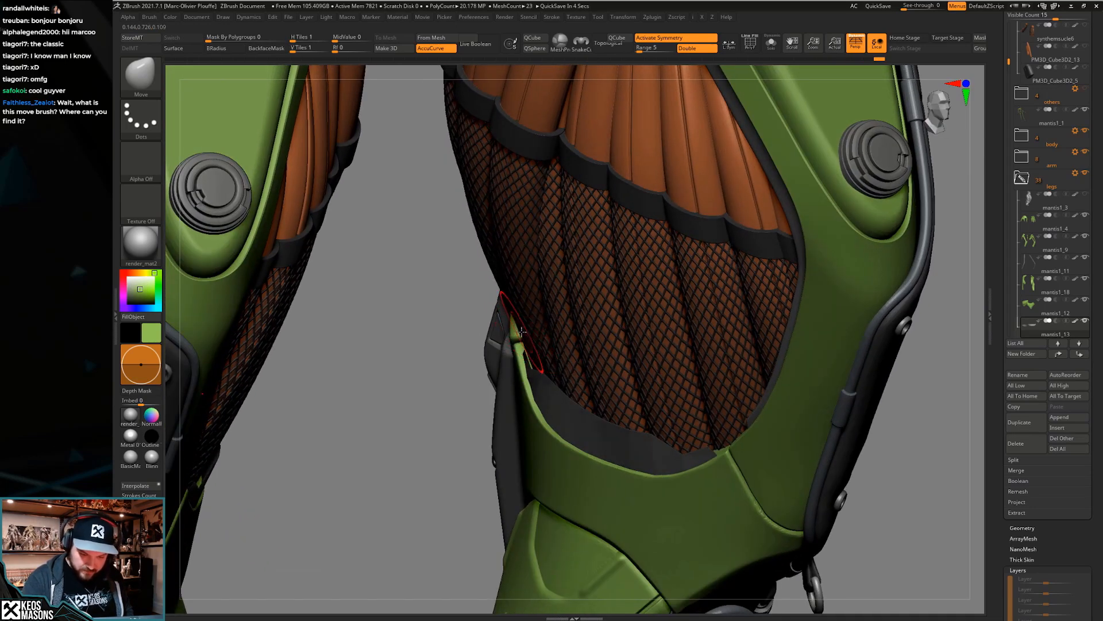
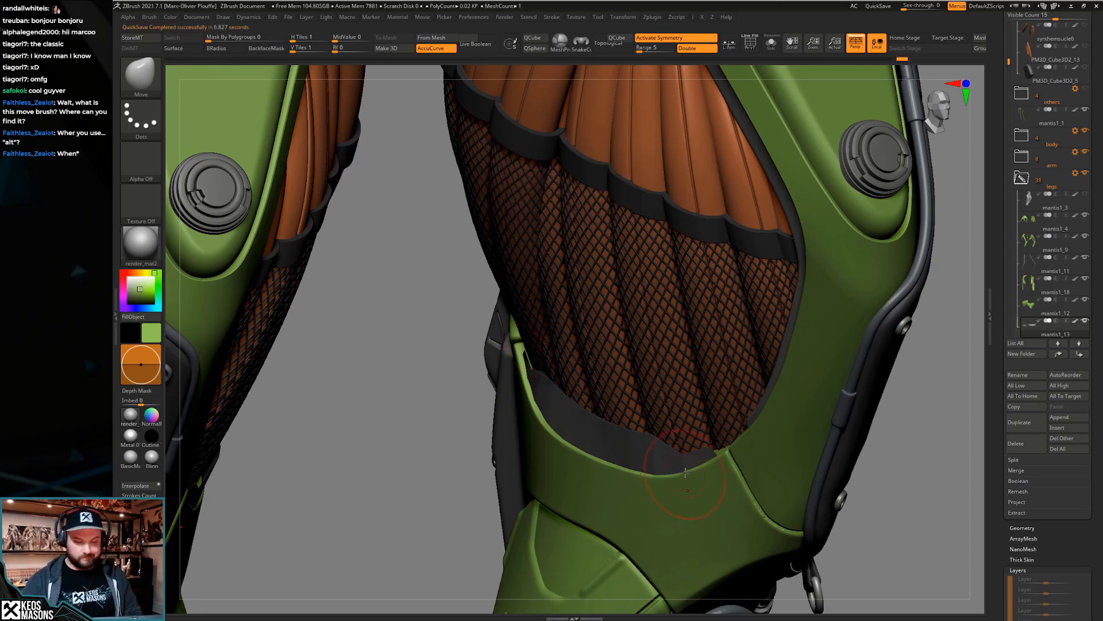
Try pushing the strip along its surface normals with the Move brush and undo the changes
mouse_move(680, 450)
right_mouse_down()
mouse_move(674, 403)
mouse_move(618, 384)
mouse_move(649, 396)
mouse_move(631, 372)
mouse_move(581, 395)
mouse_move(523, 450)
mouse_move(601, 405)
right_mouse_up()
key("space")
left_click(628, 381)
mouse_move(601, 405)
left_mouse_down("alt")
mouse_move(649, 448)
mouse_move(535, 328)
mouse_move(715, 500)
left_mouse_up("alt")
left_click_drag(578, 319, 664, 550)
mouse_move(560, 477)
left_mouse_down("alt")
mouse_move(589, 476)
mouse_move(692, 405)
mouse_move(770, 381)
left_mouse_up("alt")
key("ctrl+z")
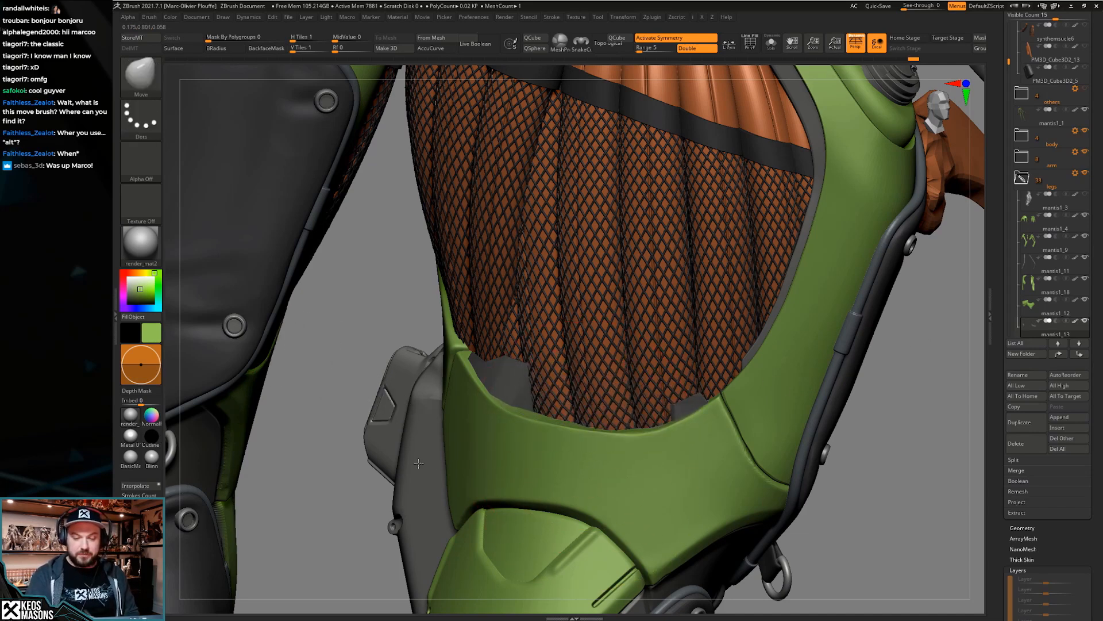
left_click_drag(554, 437, 515, 493, "alt")
key("ctrl+z")
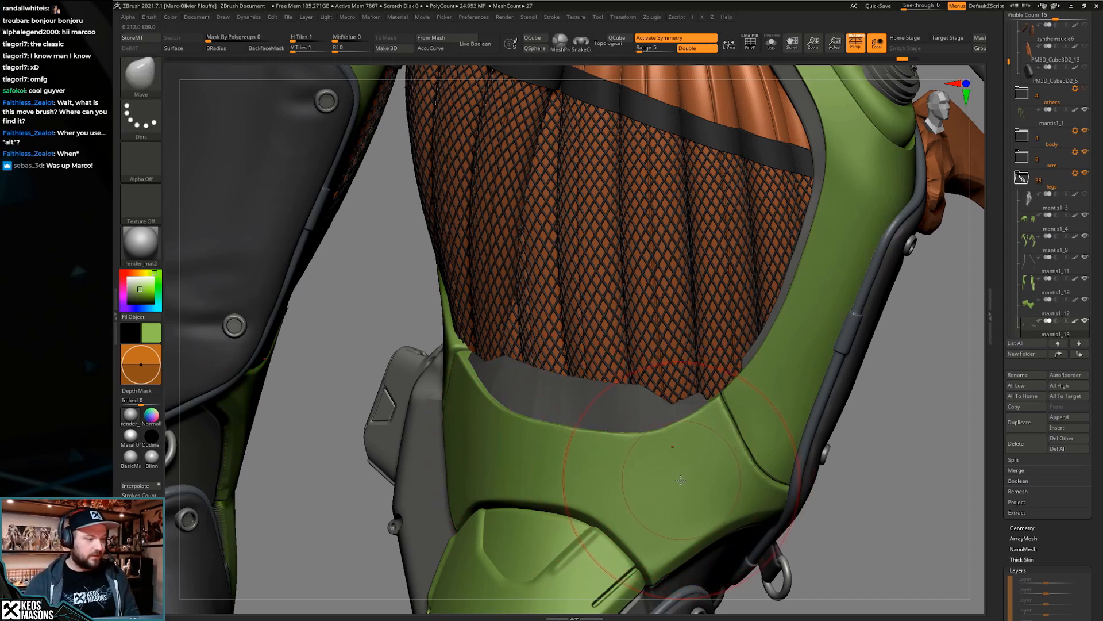
Examine from several angles how the grey strip sits between the knee armour's rim and the mesh fabric
right_click_drag(679, 484, 672, 500)
key("space")
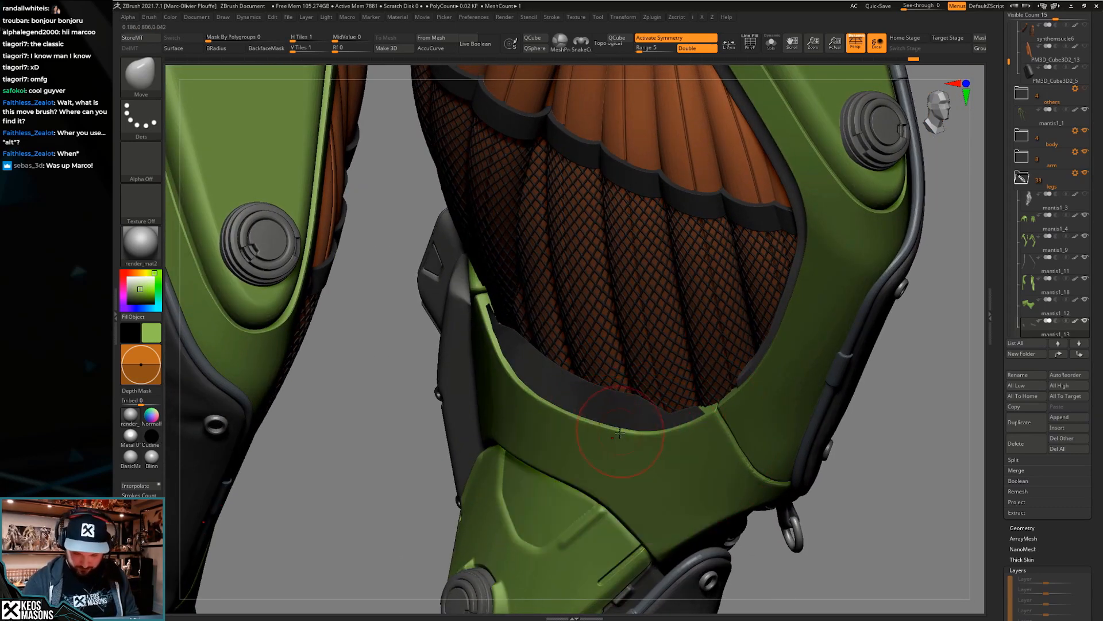
right_click_drag(617, 441, 639, 272)
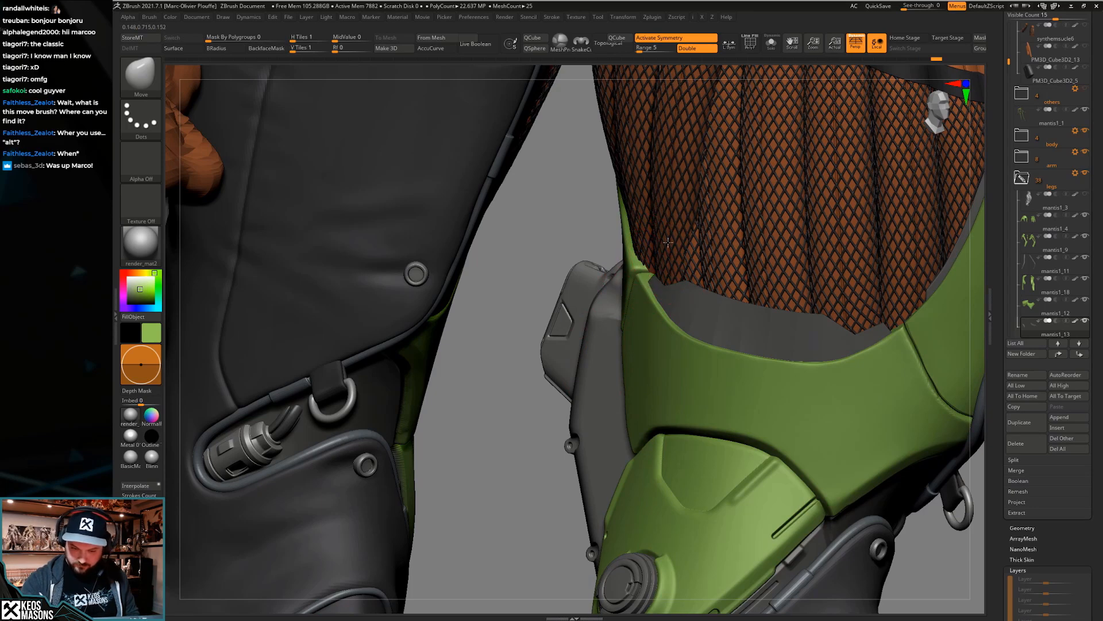
right_click_drag(704, 360, 729, 372)
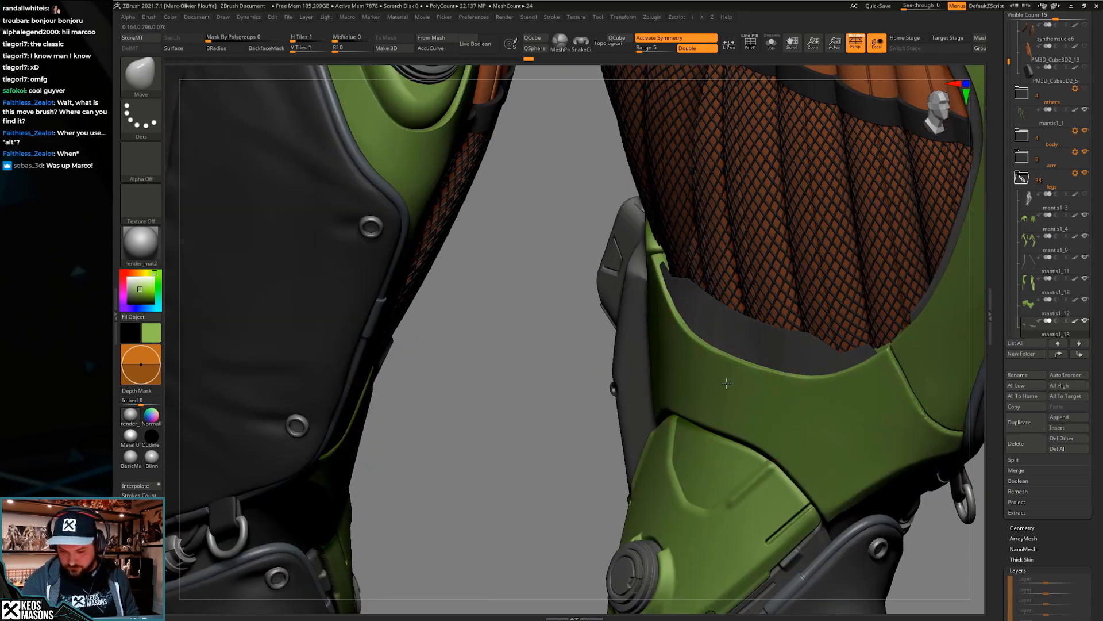
mouse_move(878, 383)
right_mouse_down()
mouse_move(794, 419)
mouse_move(701, 422)
right_mouse_up()
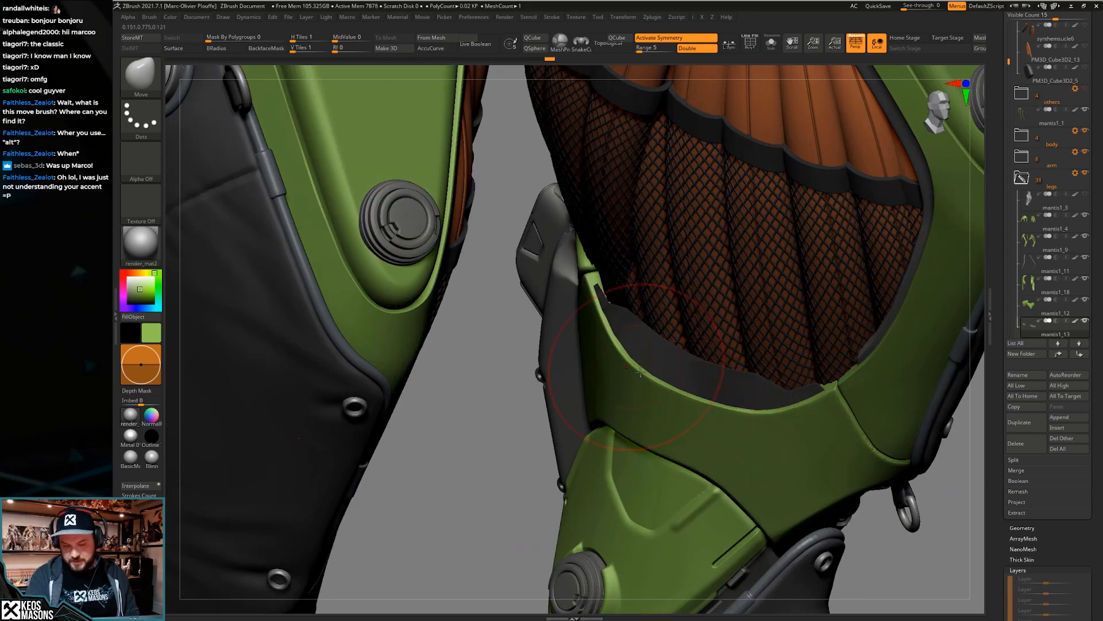
right_click_drag(598, 344, 685, 368)
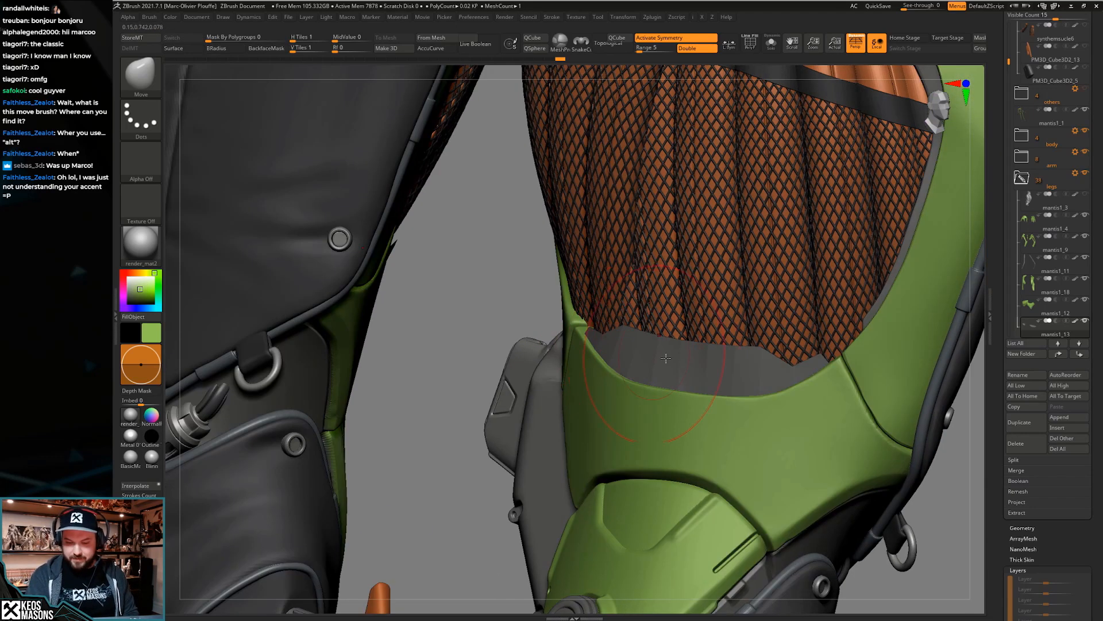
mouse_move(784, 400)
right_mouse_down()
mouse_move(723, 433)
mouse_move(636, 420)
right_mouse_up()
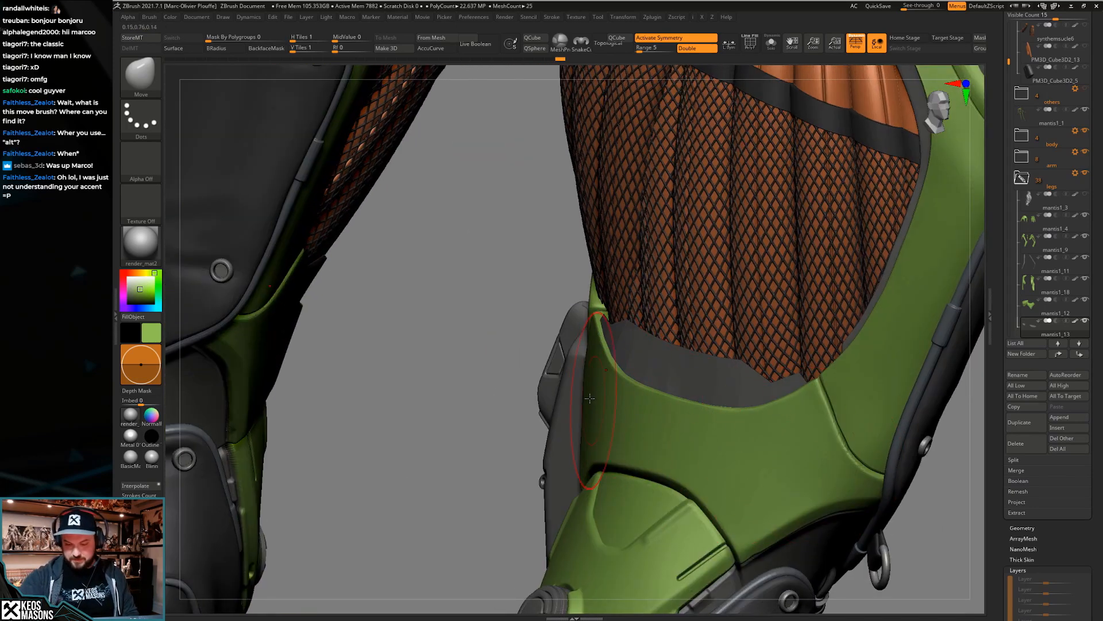
mouse_move(751, 430)
right_mouse_down()
mouse_move(730, 424)
mouse_move(748, 396)
mouse_move(744, 444)
right_mouse_up()
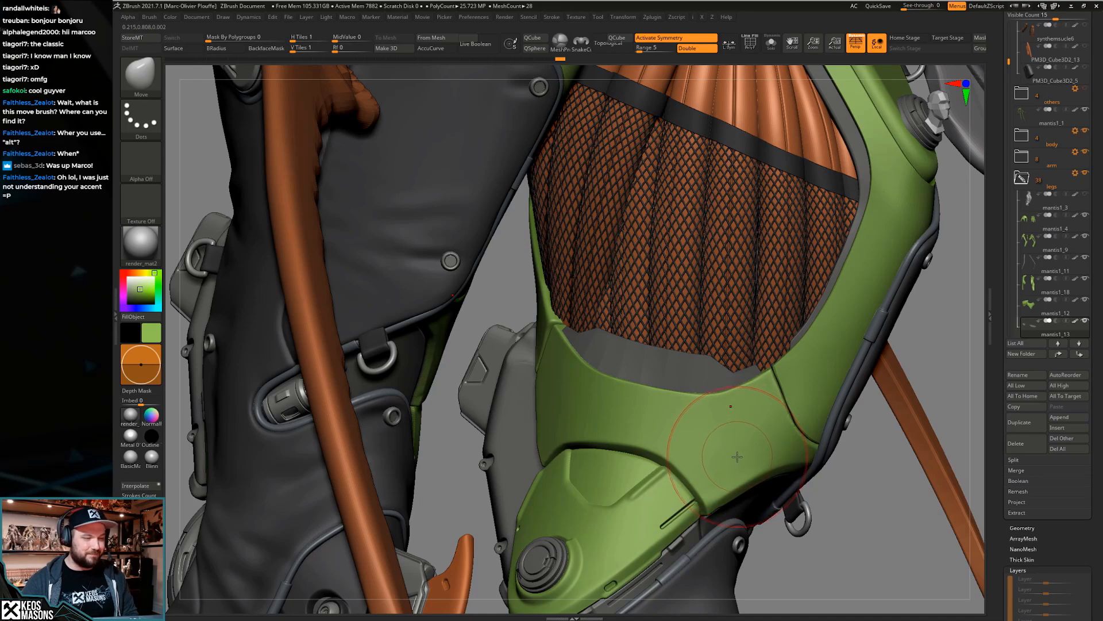
right_click_drag(739, 456, 737, 450)
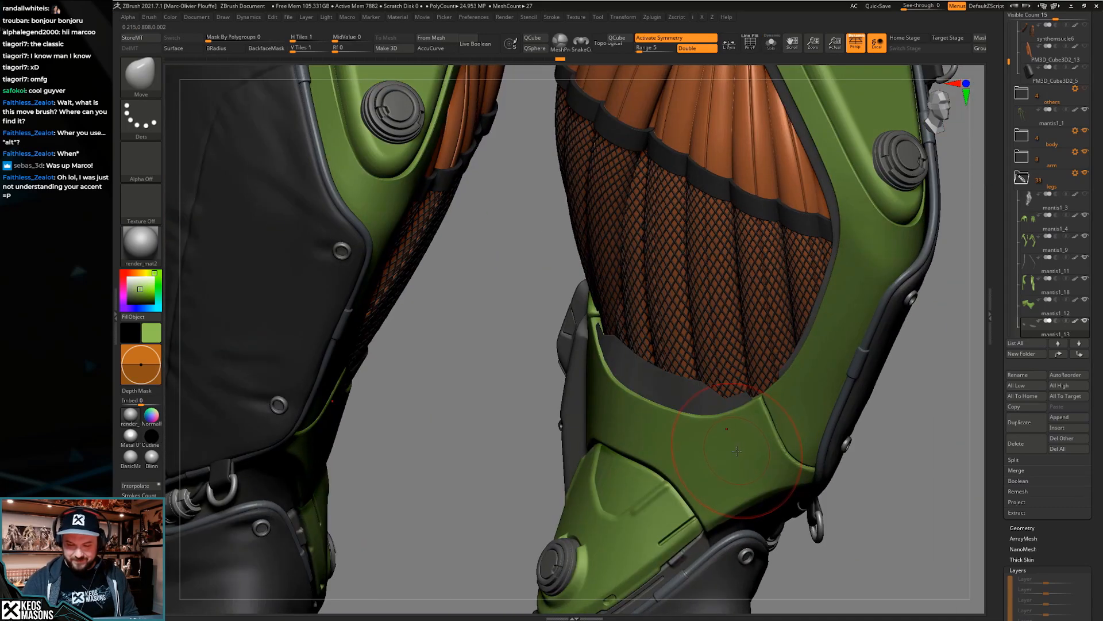
right_click_drag(659, 393, 718, 356)
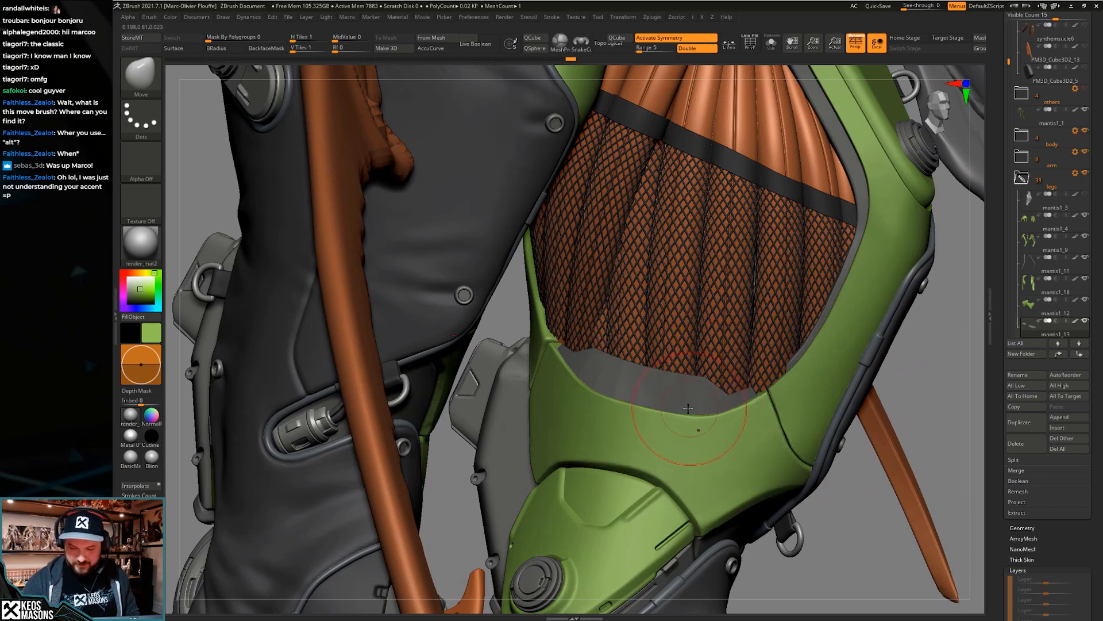
mouse_move(573, 421)
right_mouse_down()
mouse_move(691, 470)
mouse_move(668, 413)
mouse_move(668, 359)
right_mouse_up()
key("space")
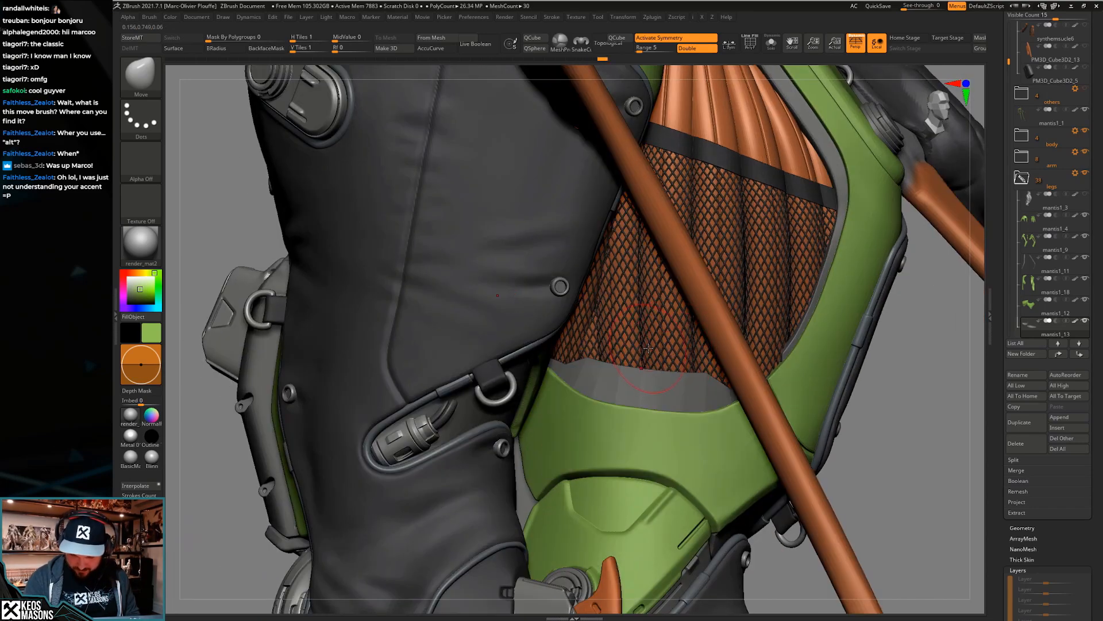
Isolate the grey strip and give it thickness using Panel Loops with elevation -100 and thickness 0.01577
right_click_drag(686, 357, 740, 437)
key("alt+s")
key("shift+f")
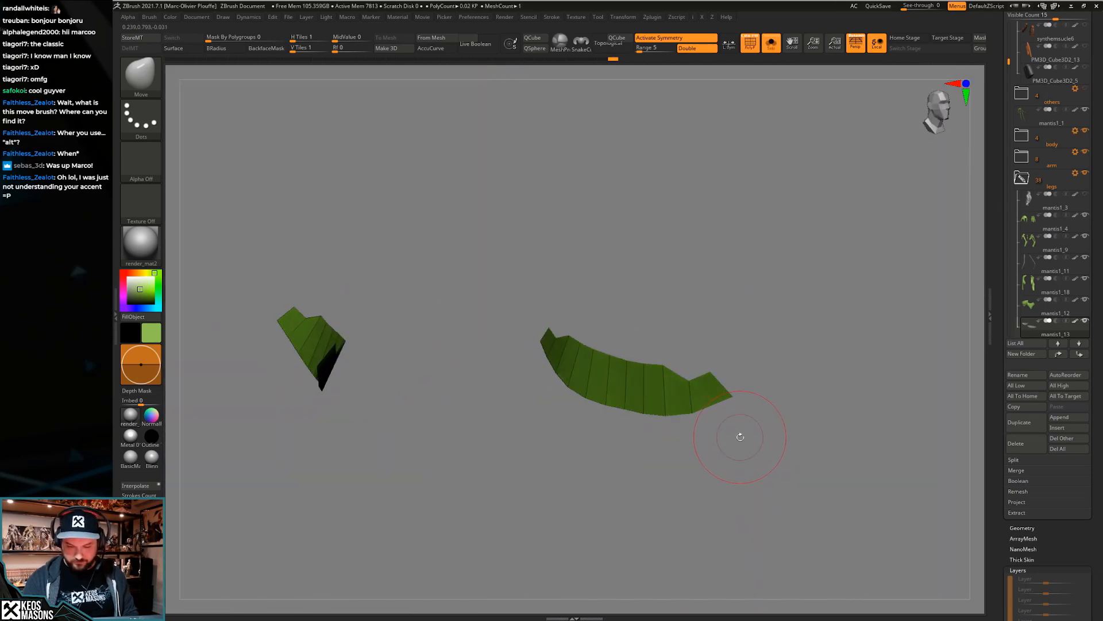
key("space")
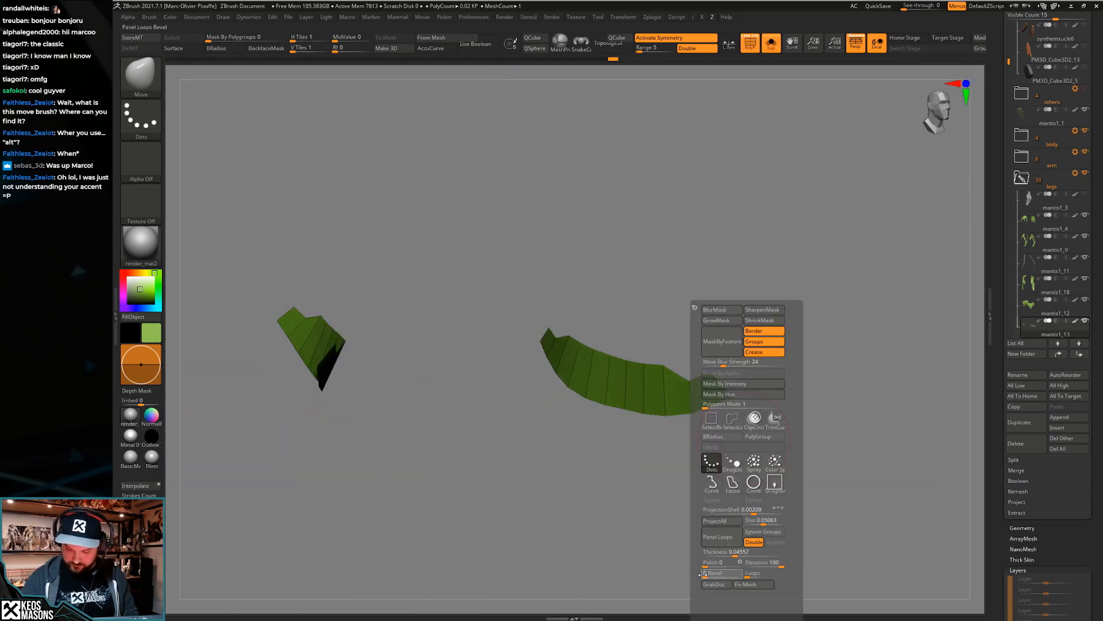
left_click(718, 537)
right_click_drag(916, 365, 750, 437)
key("shift+f")
key("space")
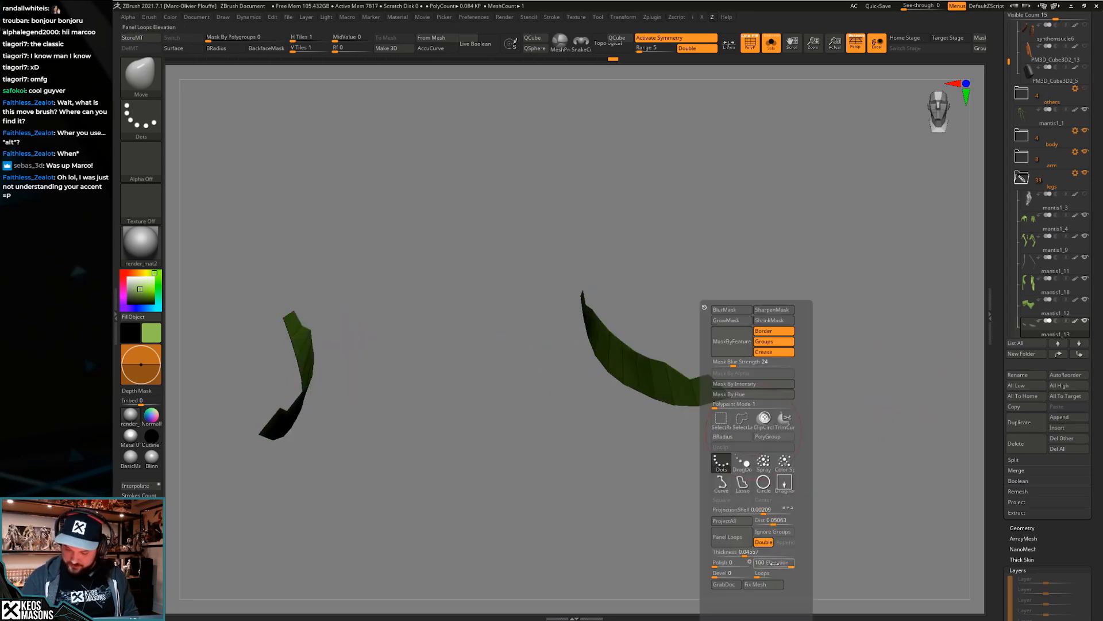
left_click(742, 543)
key("space")
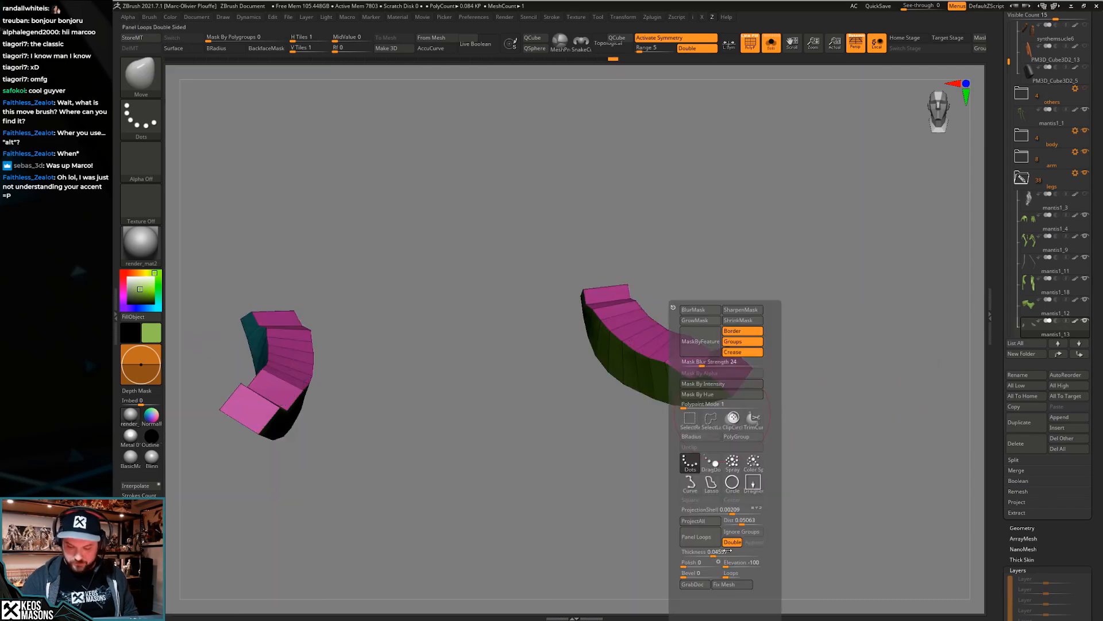
left_click_drag(714, 556, 710, 557)
key("ctrl+z")
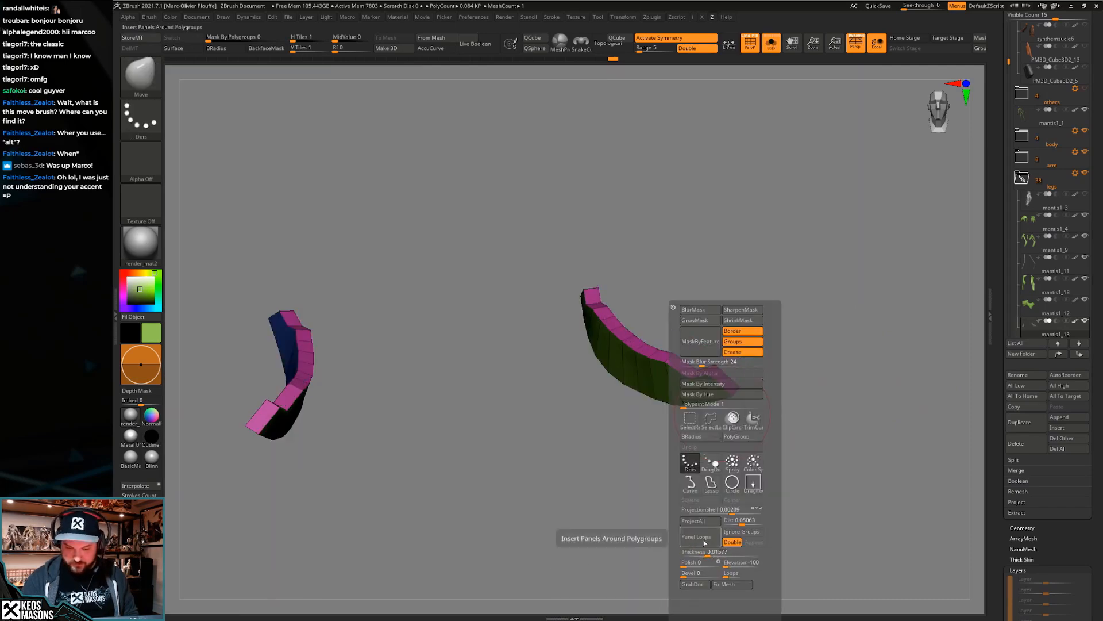
Check the thickened strip's edge both in isolation and against the surrounding armour and fabric
key("shift+s")
right_click_drag(744, 414, 713, 437)
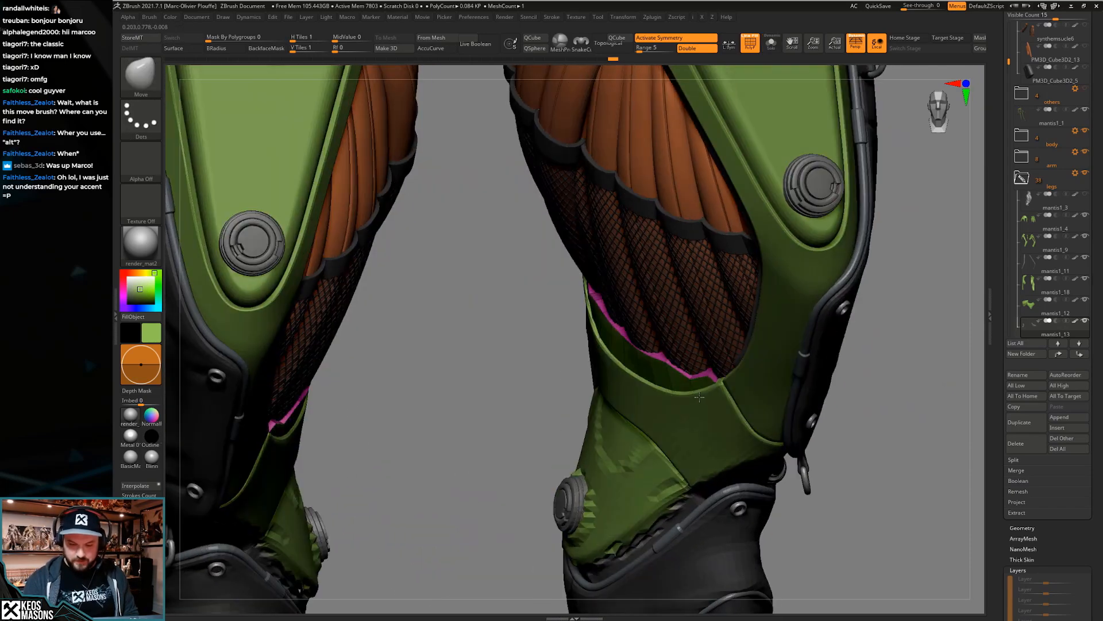
key("shift+s")
key("shift+f")
right_click_drag(675, 400, 698, 439)
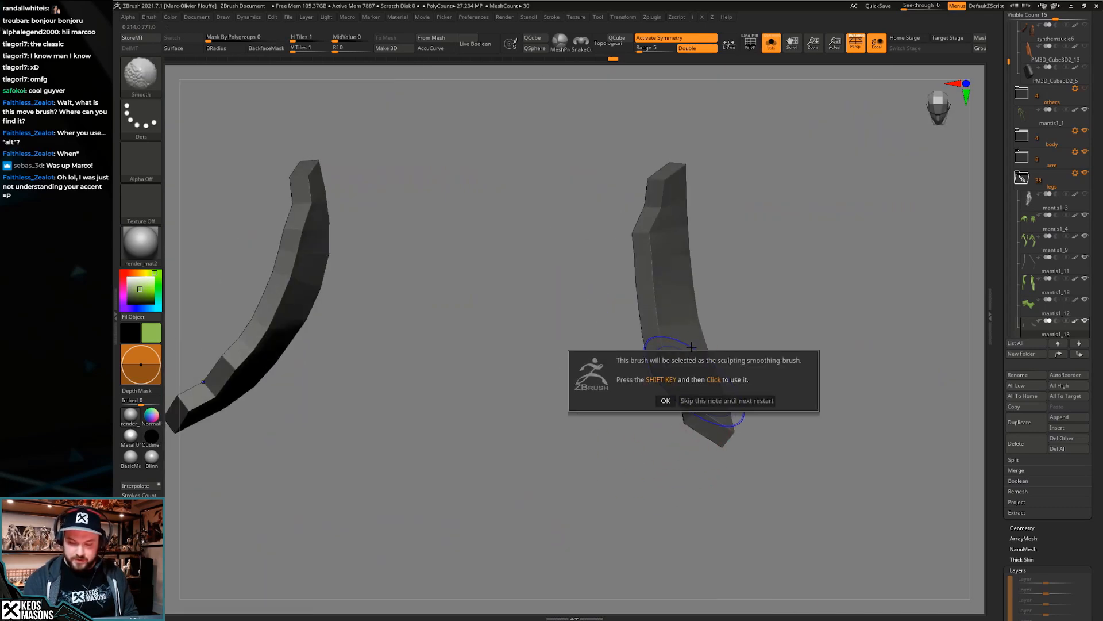
key("shift+f")
mouse_move(709, 345)
right_mouse_down()
mouse_move(678, 322)
mouse_move(785, 278)
mouse_move(747, 339)
mouse_move(739, 443)
mouse_move(718, 402)
mouse_move(731, 442)
mouse_move(737, 428)
right_mouse_up()
key("space")
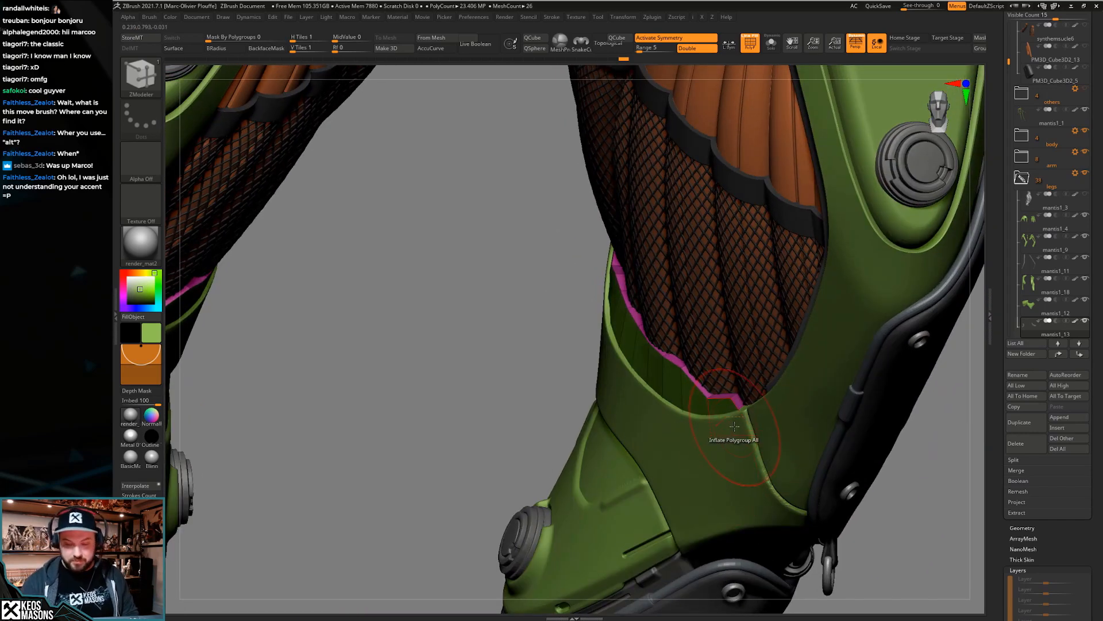
Reshape the thickened strip's upper edge and narrow end with the Move brush so they follow the fabric behind the armour rim
mouse_move(729, 433)
right_mouse_down()
mouse_move(687, 367)
mouse_move(684, 327)
mouse_move(685, 336)
right_mouse_up()
key("shift+s")
key("shift+s")
key("space")
left_click(688, 345)
right_click(601, 266)
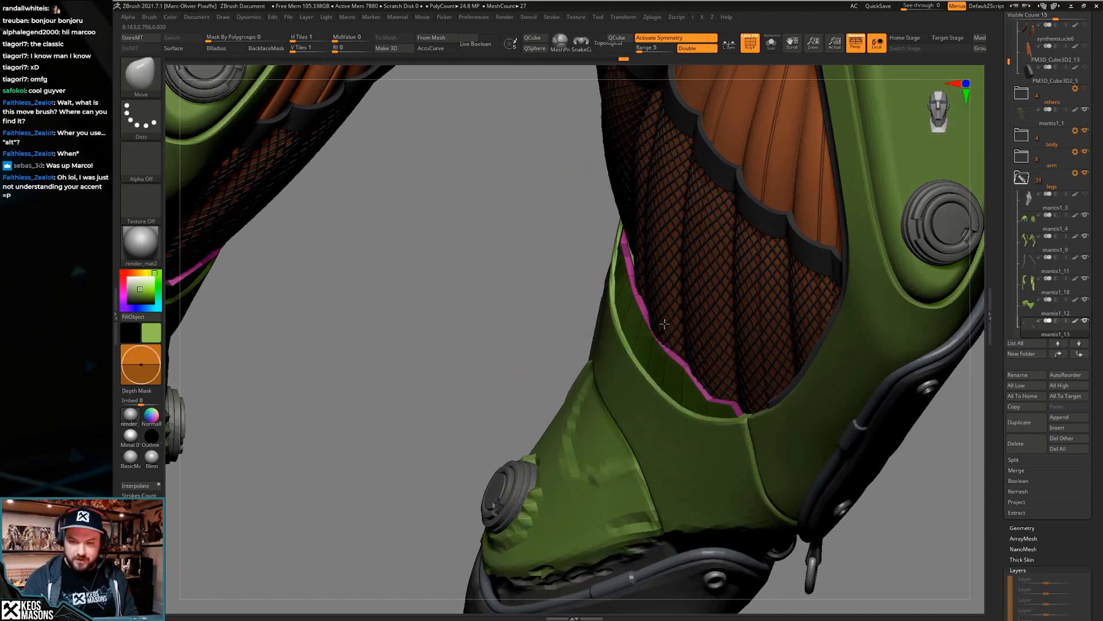
right_click_drag(601, 267, 661, 289)
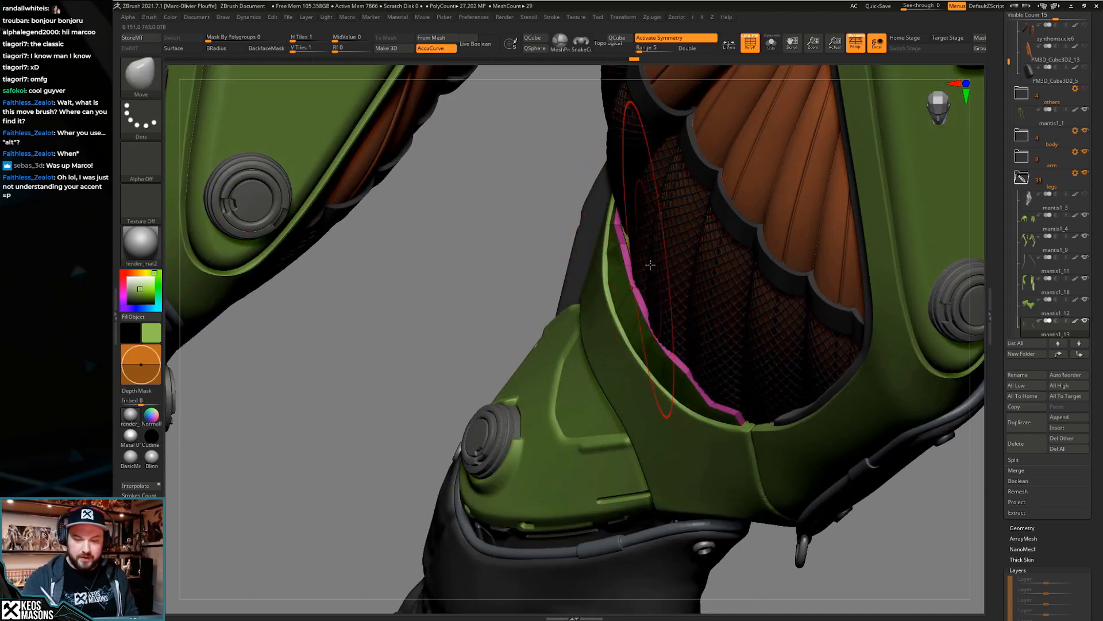
right_click(644, 288)
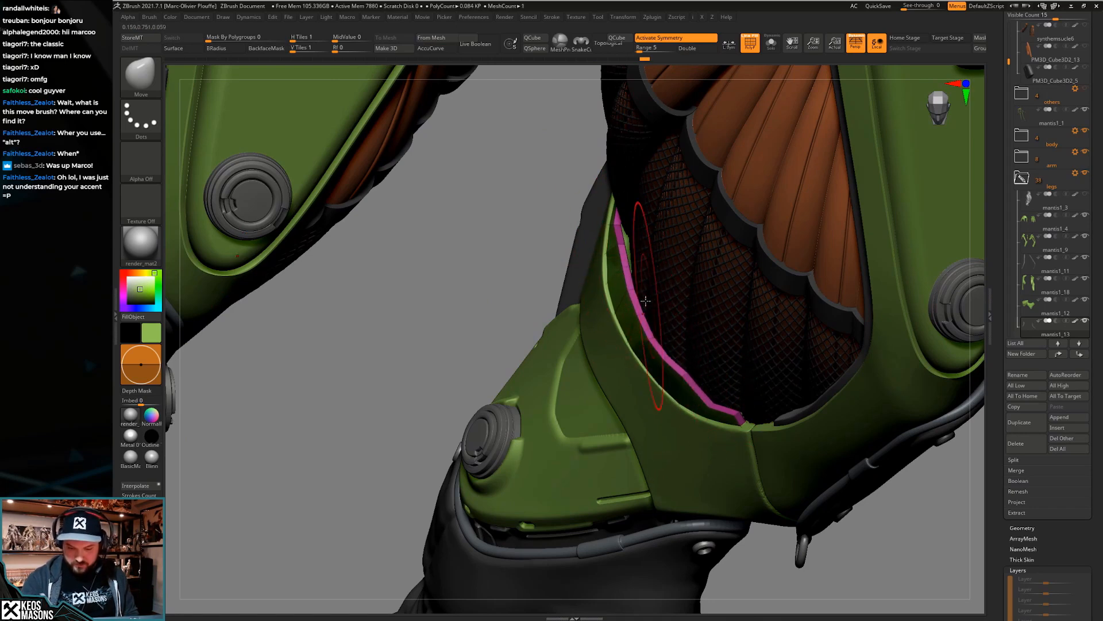
right_click_drag(637, 286, 615, 238)
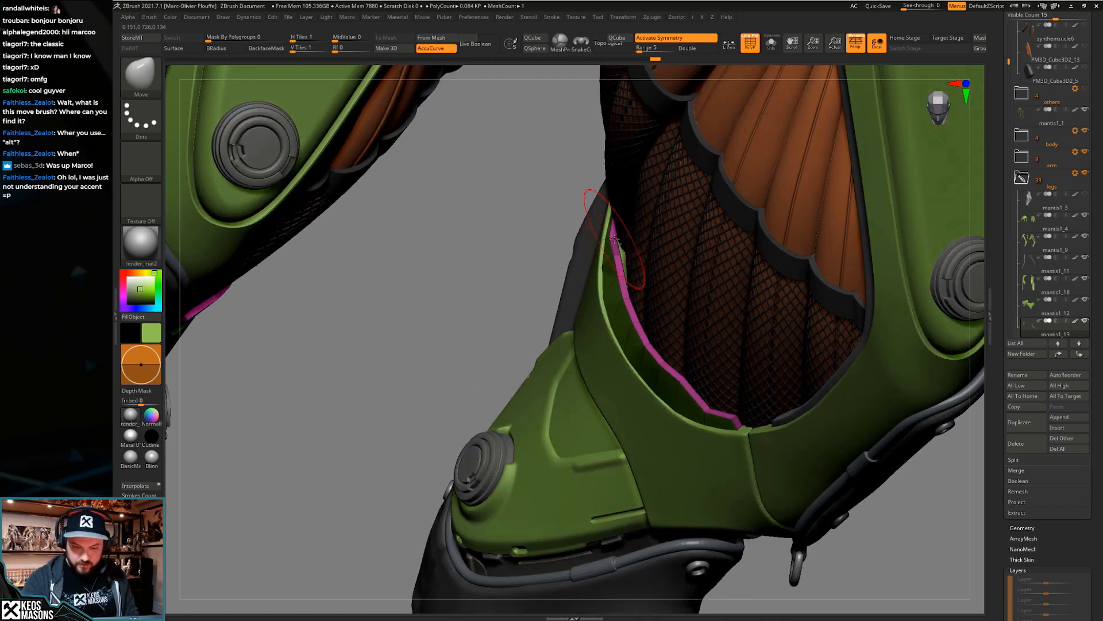
left_click_drag(621, 274, 617, 277)
right_click_drag(618, 288, 599, 355)
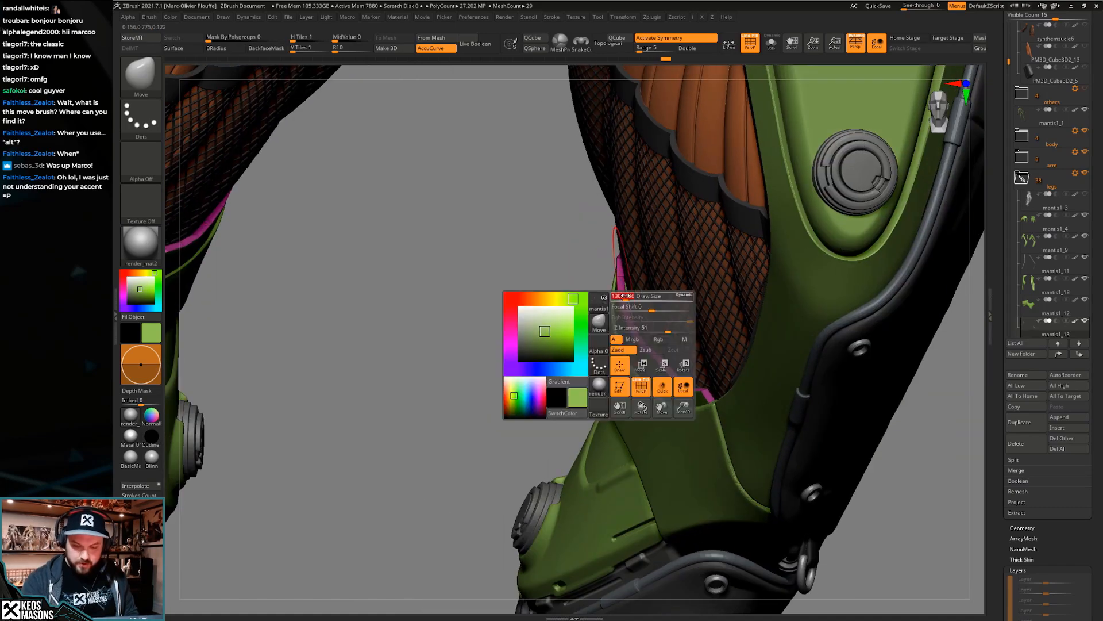
Compare the reshaped strip with and without its wireframe, alone and among the leg parts
right_click_drag(664, 323, 737, 404)
key("shift+f")
key("ctrl+shift+f")
key("shift+f")
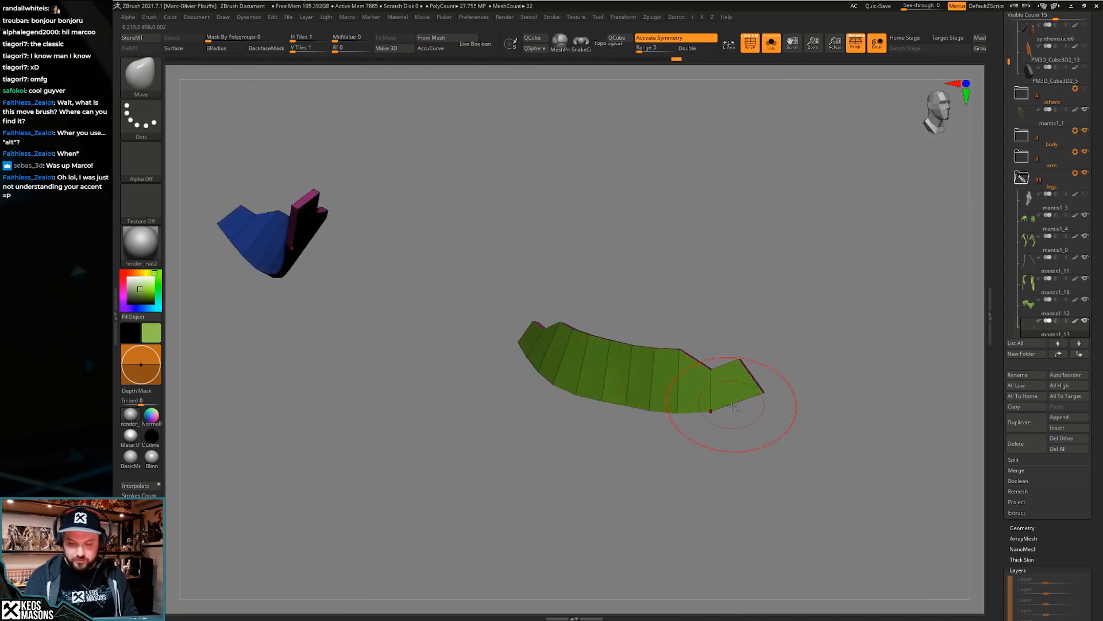
key("shift+f")
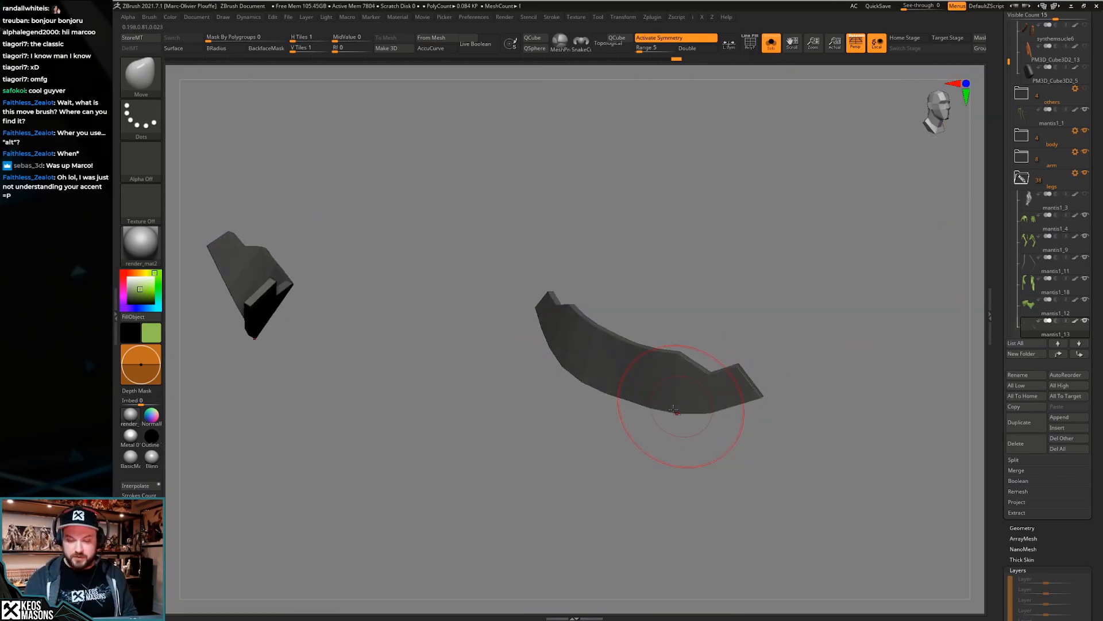
key("ctrl+shift+f")
key("shift+f")
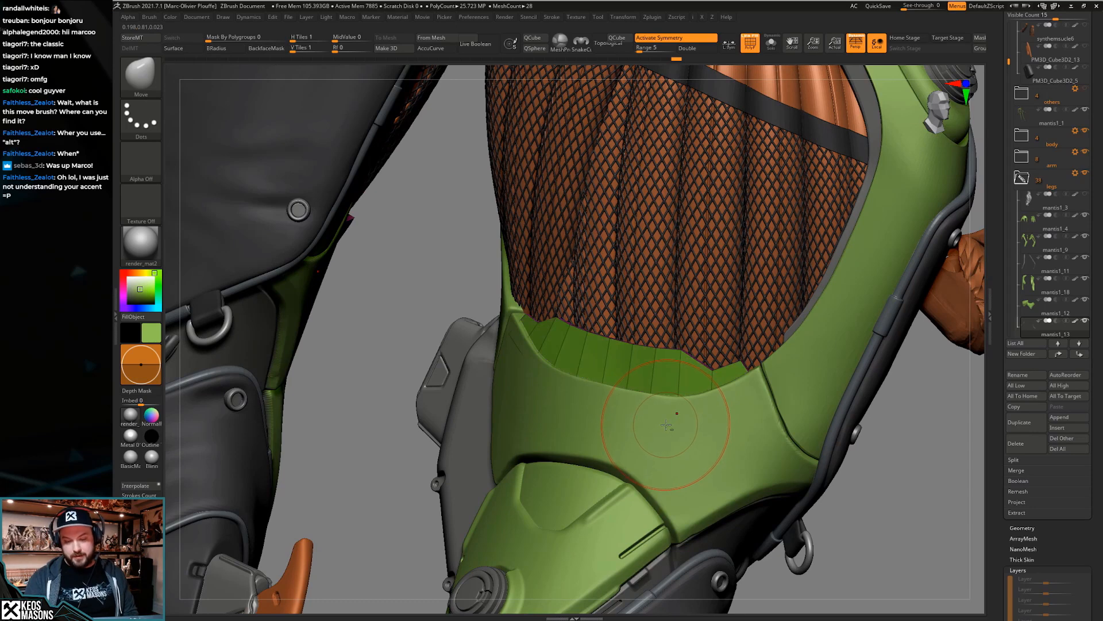
key("ctrl+shift+f")
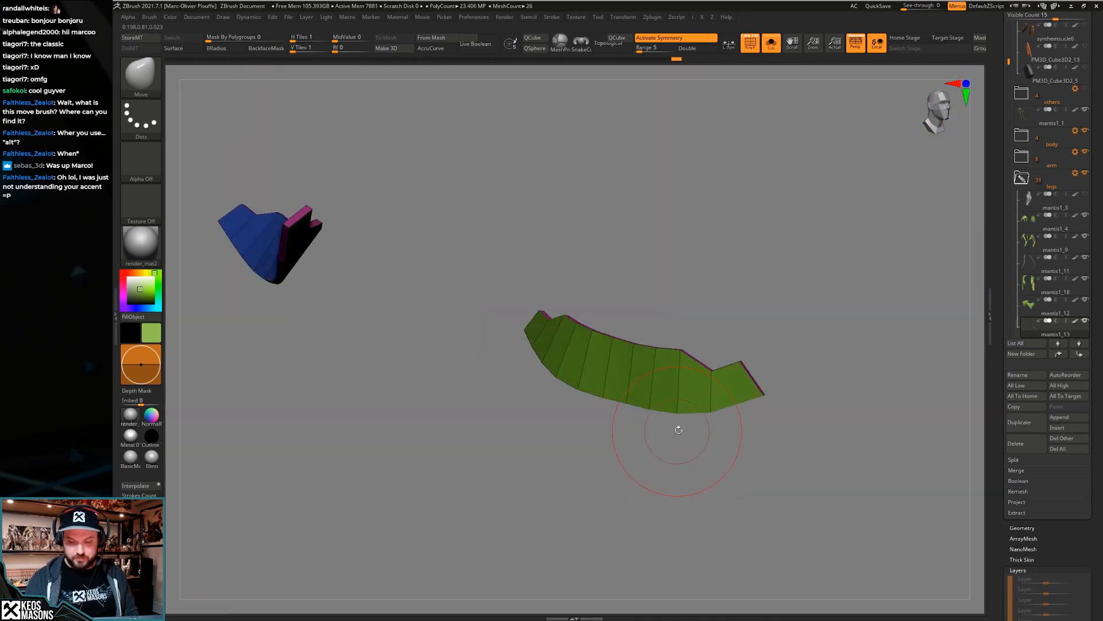
Insert edge loops along and across the strip with the ZModeler brush
key("b")
key("z")
key("m")
mouse_move(679, 430)
left_mouse_down()
mouse_move(655, 366)
mouse_move(689, 419)
mouse_move(682, 456)
mouse_move(727, 406)
mouse_move(719, 422)
mouse_move(710, 395)
left_mouse_up()
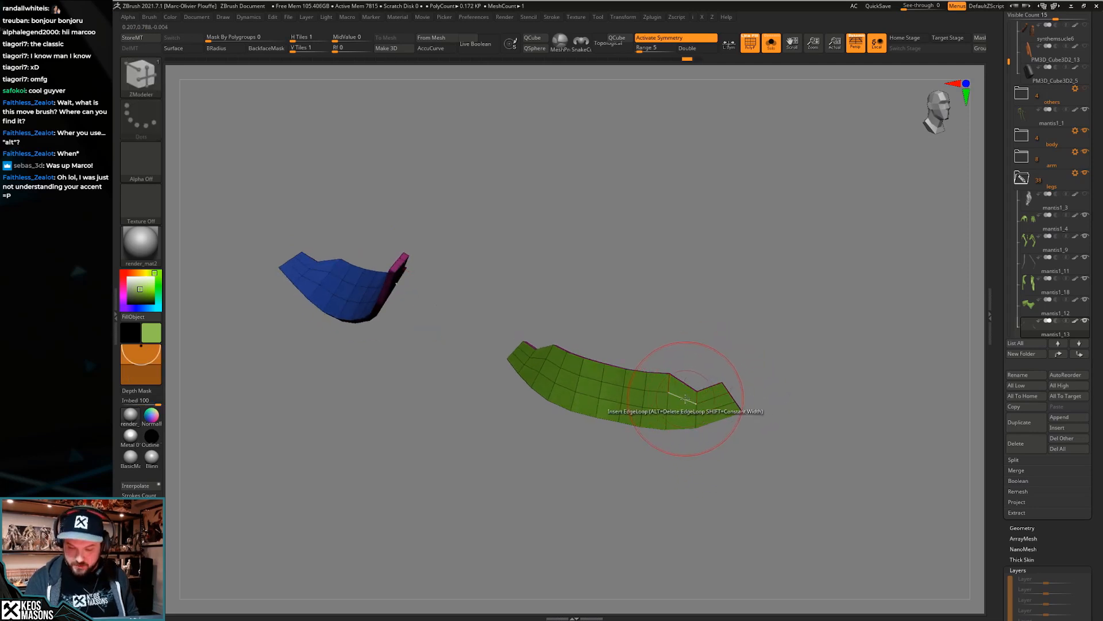
left_click_drag(646, 383, 499, 355)
left_click(495, 359)
Check the strip's new topology against the leg armour and smooth the isolated strip with dynamic subdivision
right_click_drag(646, 390, 749, 416)
key("shift+f")
key("alt+s")
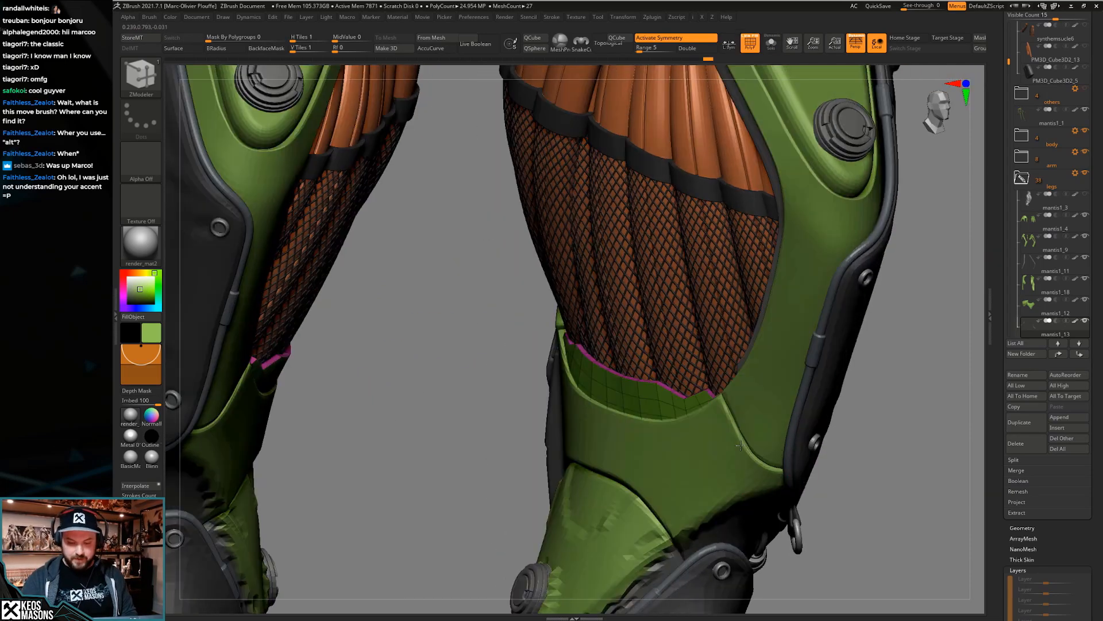
key("alt+s")
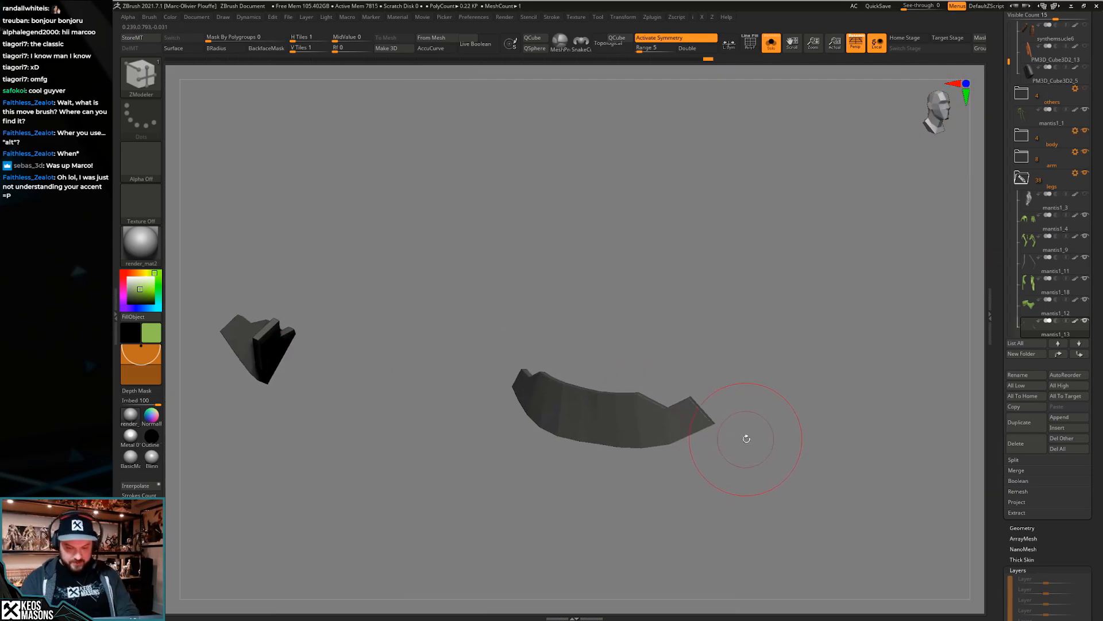
key("d")
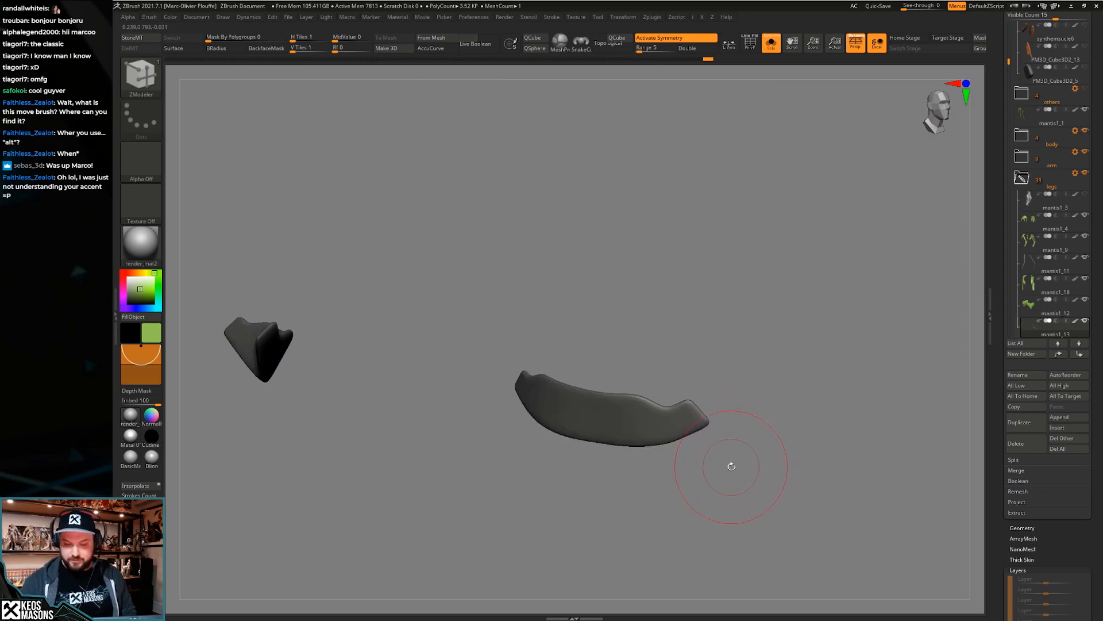
key("shift+f")
key("shift+f")
Regroup the isolated strip's faces into separate polygroups by surface direction and open the polygroup settings
key("space")
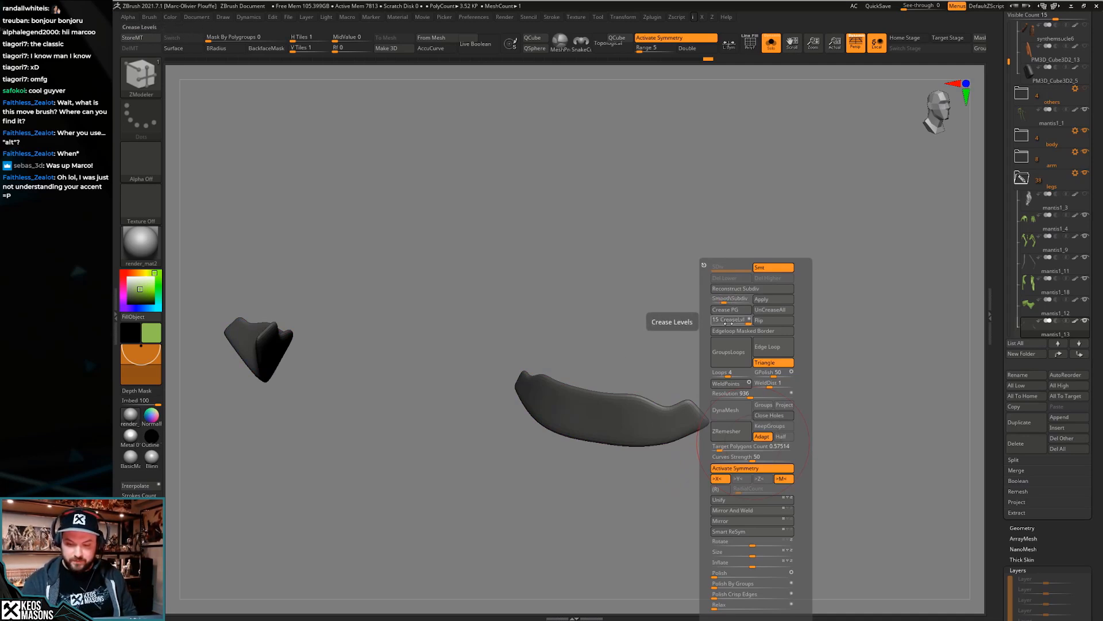
key("shift+f")
left_click_drag(770, 357, 701, 439)
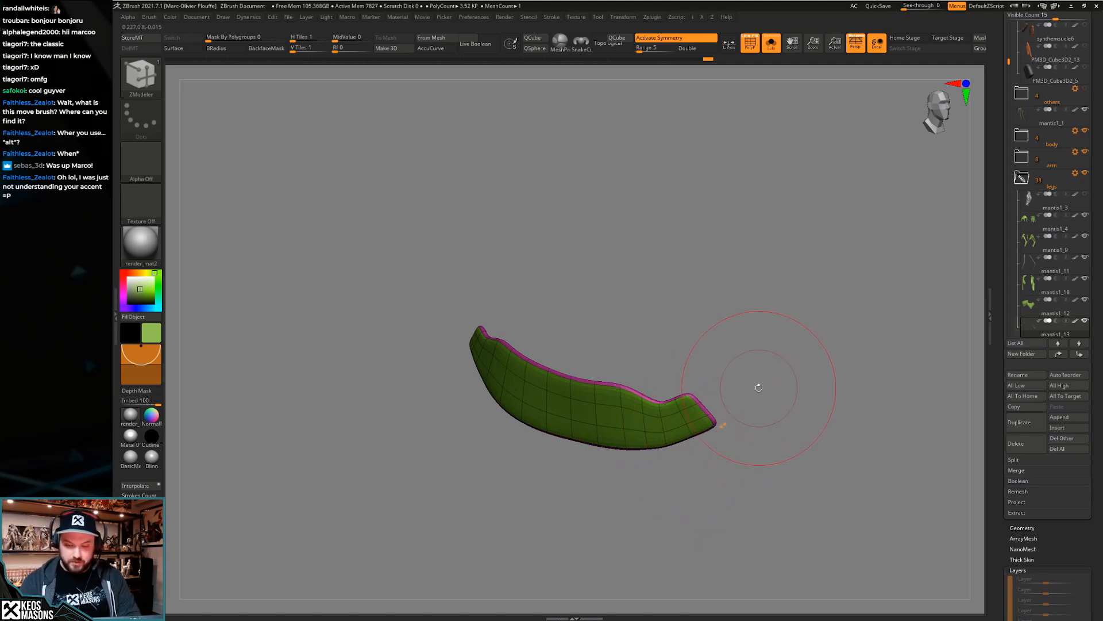
key("ctrl+w")
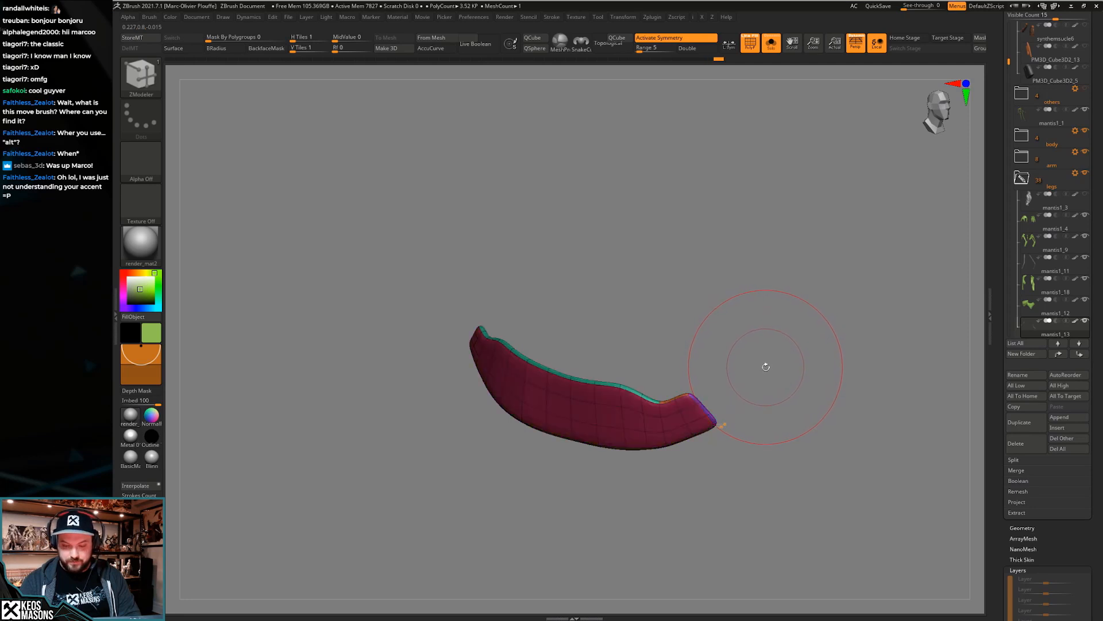
left_click_drag(735, 388, 702, 427)
right_click_drag(704, 425, 740, 407)
mouse_move(998, 407)
left_mouse_down()
mouse_move(1016, 296)
mouse_move(1028, 352)
left_mouse_up()
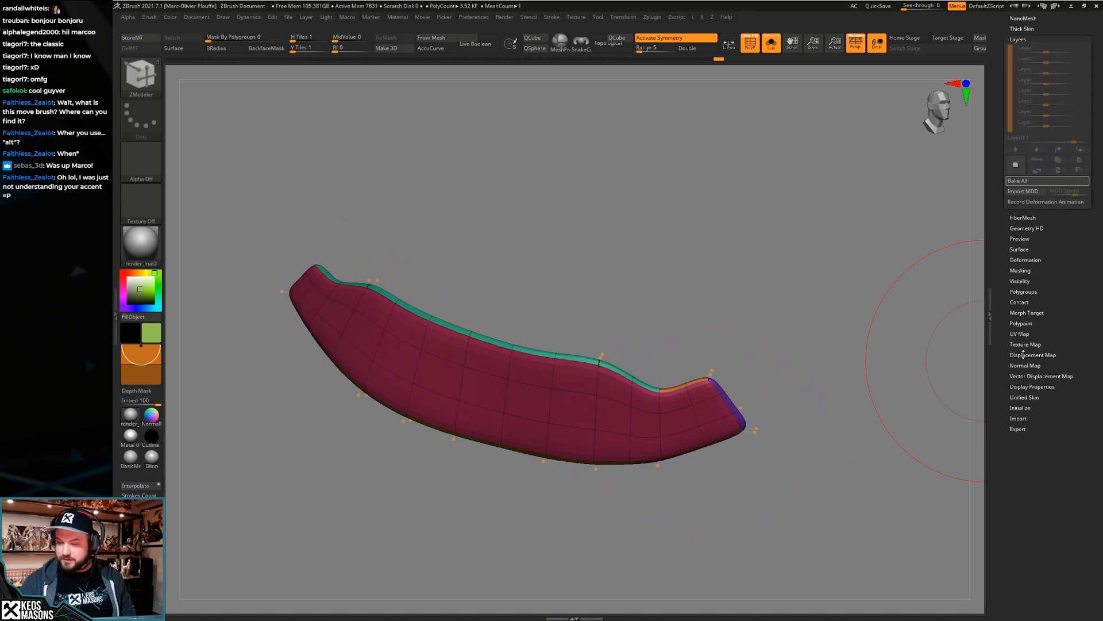
left_click(1024, 292)
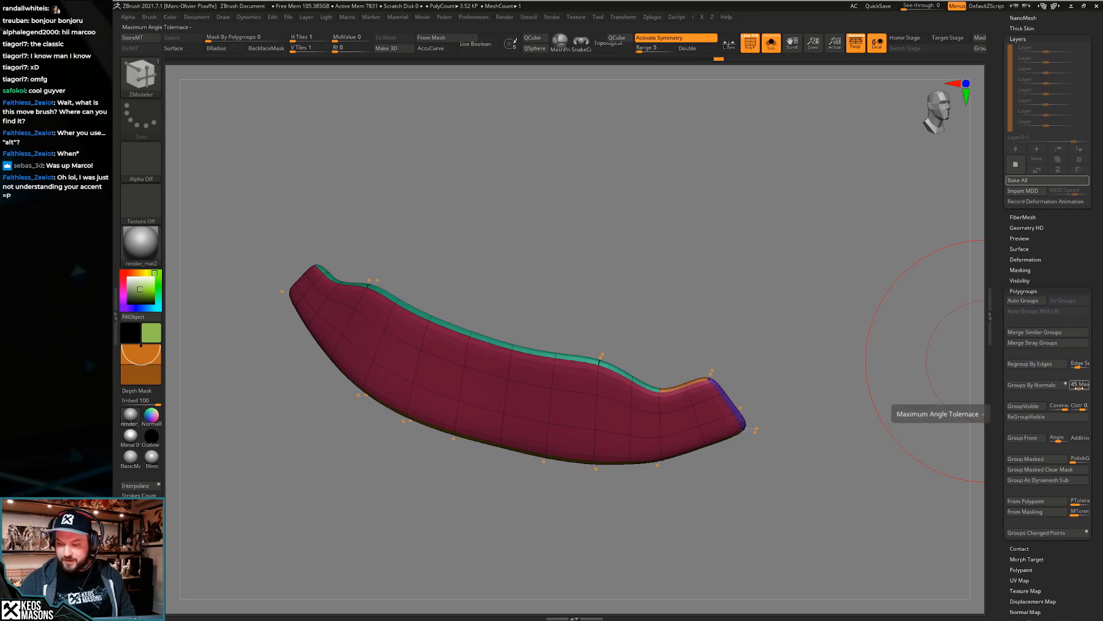
Turn off the strip's dynamic subdivision preview and crease its polygroup borders
right_click_drag(721, 425, 676, 423)
key("ctrl+z")
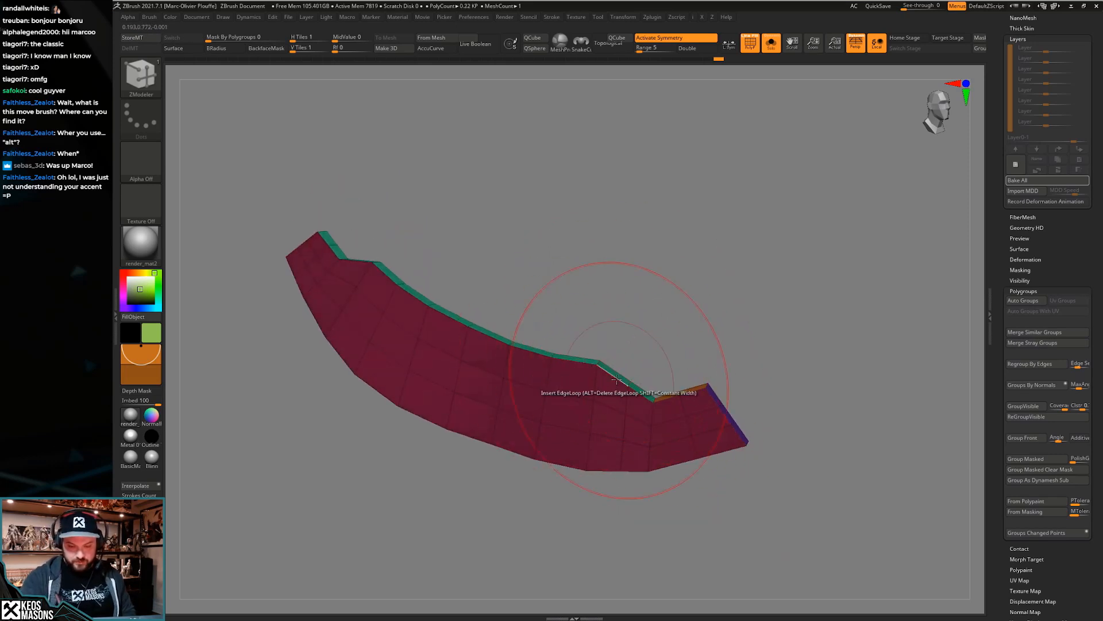
right_click_drag(643, 355, 782, 362)
key("space")
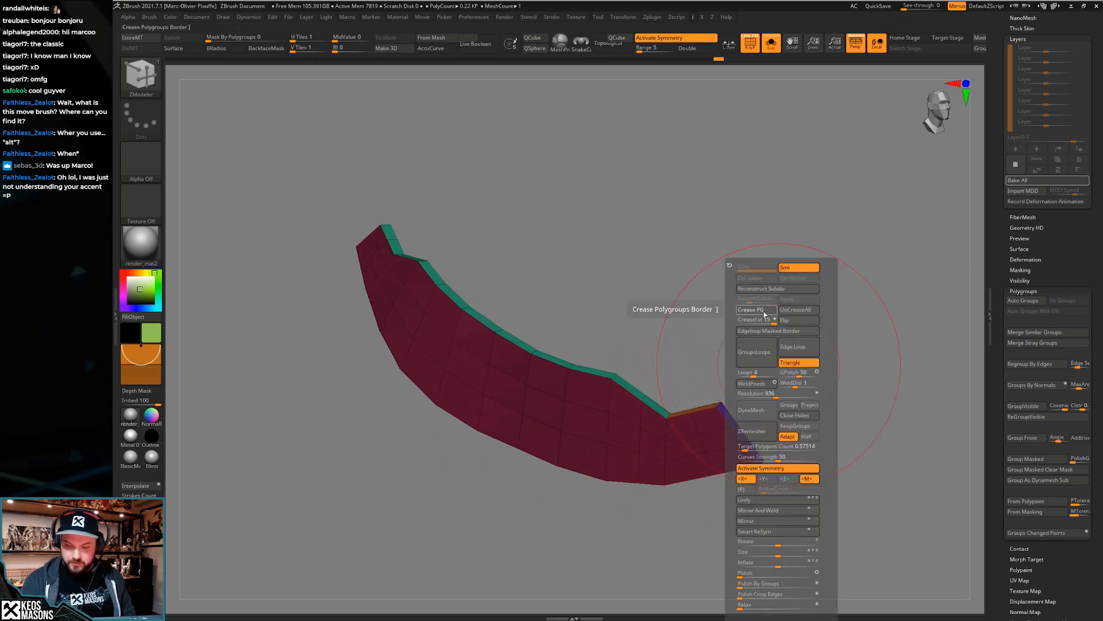
left_click(765, 313)
Check the creased strip from several angles, with and without its wireframe and dynamic subdivision
right_click_drag(678, 379, 678, 333, "ctrl")
key("shift+f")
right_click_drag(766, 398, 658, 393, "alt")
key("shift+f")
key("shift+f")
key("ctrl+d")
key("ctrl+d")
key("space")
right_click_drag(744, 393, 685, 424)
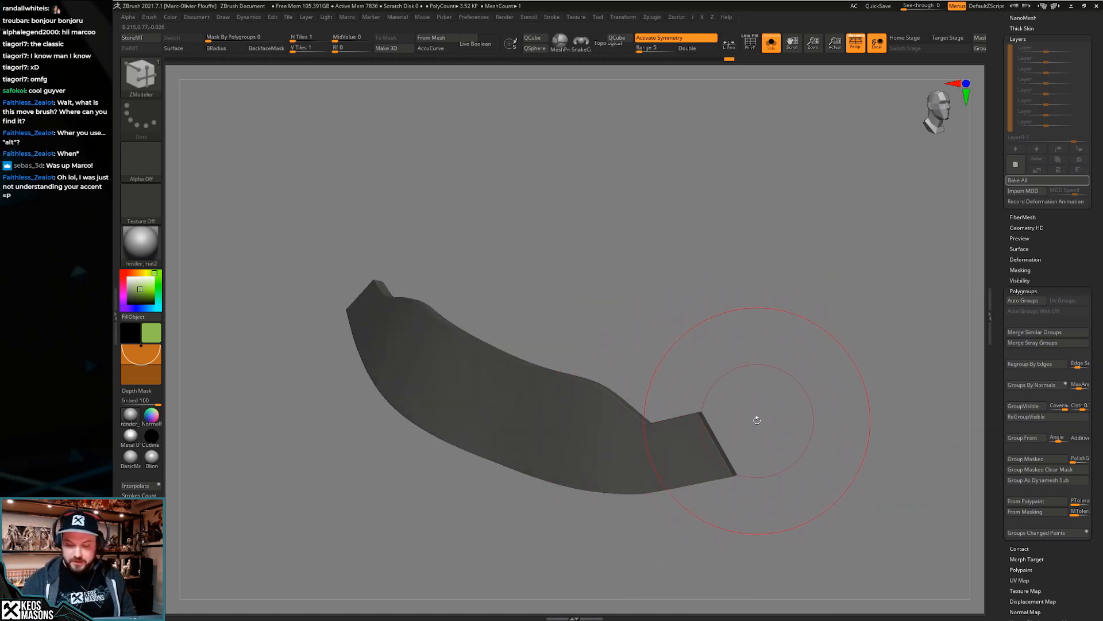
right_click_drag(752, 426, 749, 413)
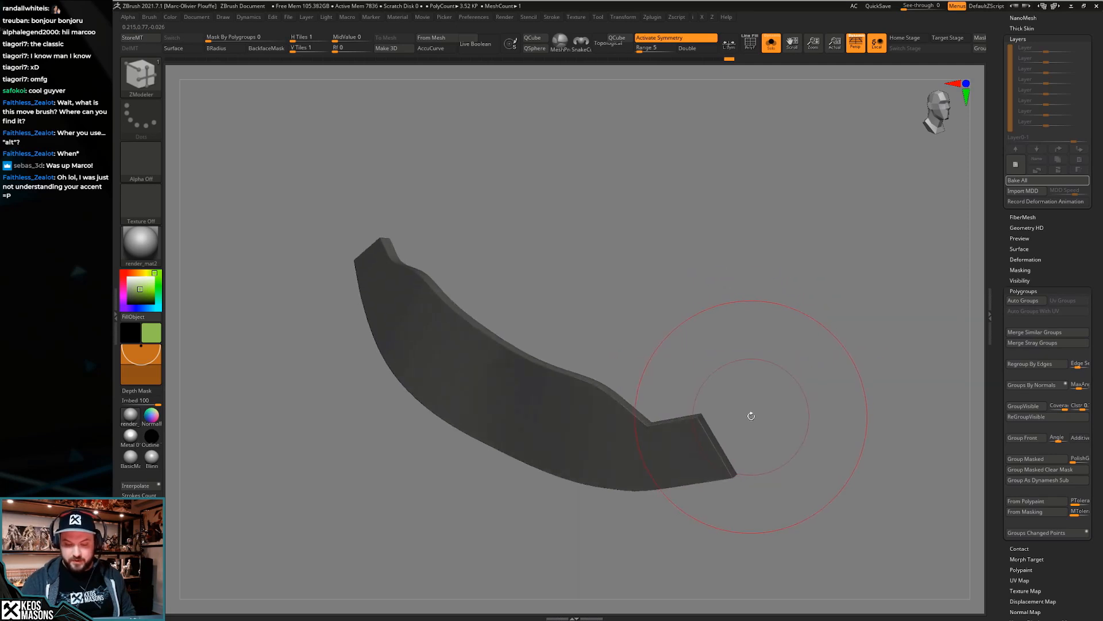
Crease the short edges at the corners of the strip's upper rim with the ZModeler brush
key("shift+f")
key("shift+d")
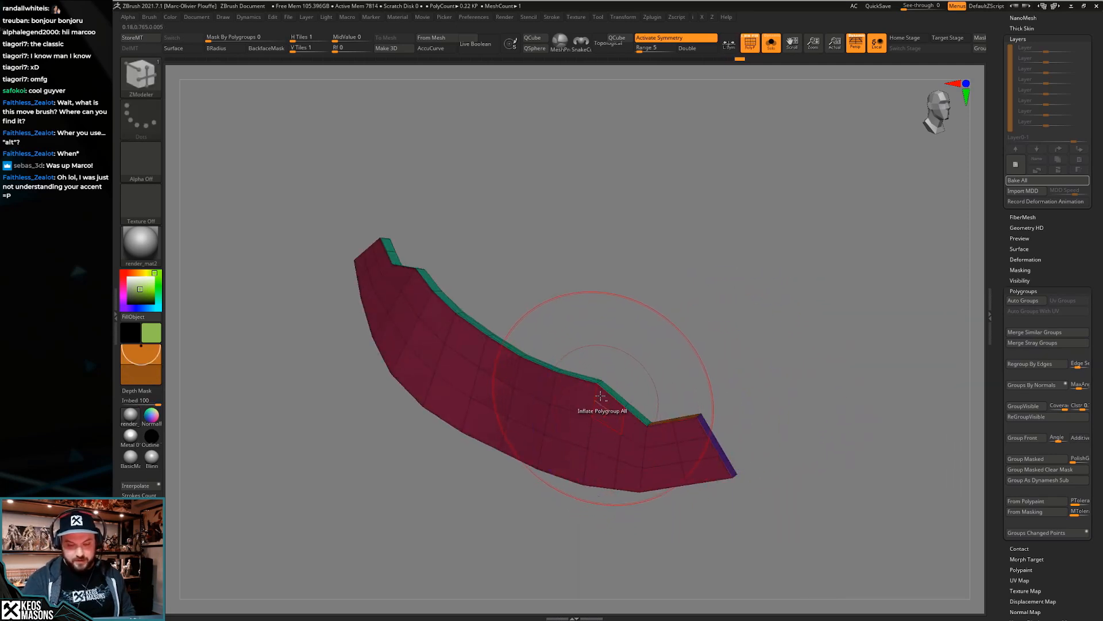
key("f")
key("shift+f")
key("shift+f")
right_click_drag(623, 434, 610, 391)
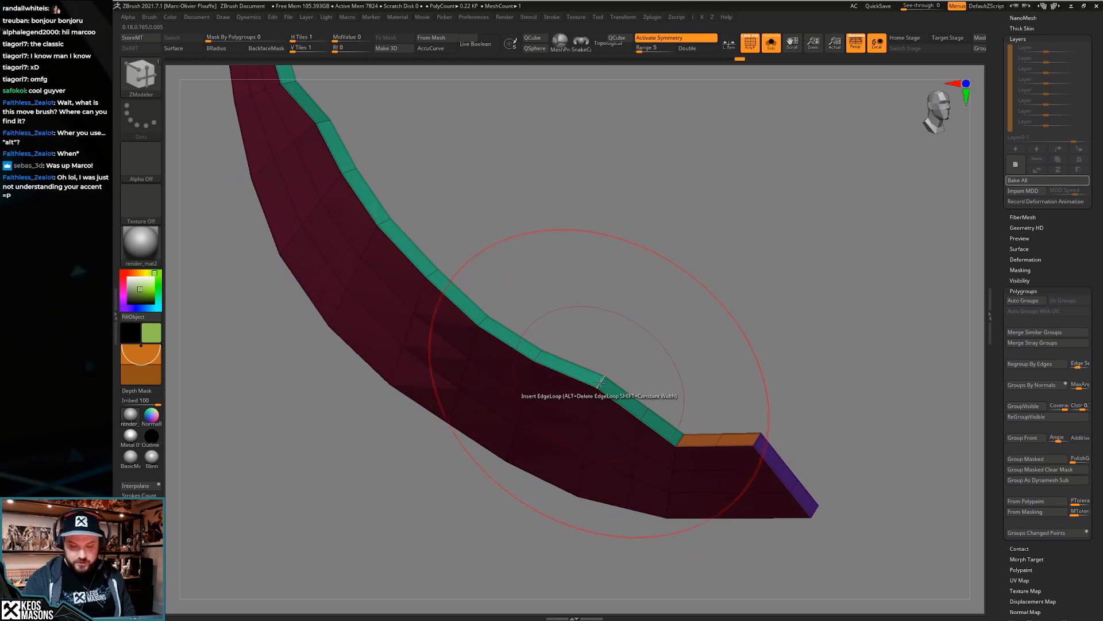
key("space")
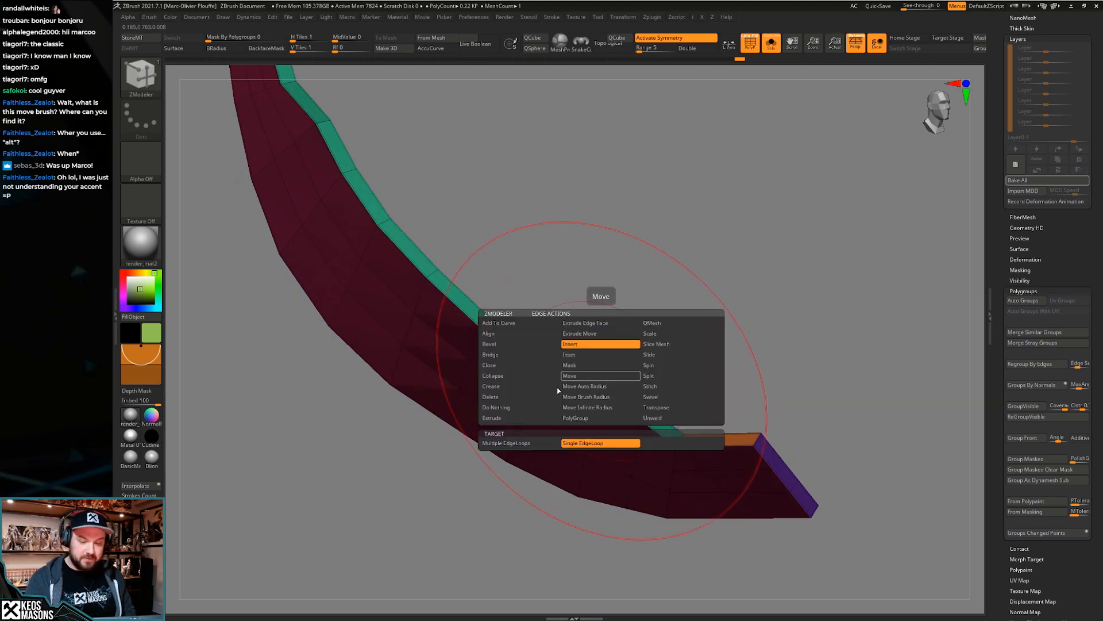
left_click(610, 377)
right_click_drag(442, 210, 370, 254)
right_click_drag(348, 181, 776, 369)
Turn on dynamic subdivision and check the strip's creased corners, alone and against the fabric and knee armour
key("shift+f")
key("d")
mouse_move(744, 438)
right_mouse_down()
mouse_move(744, 419)
mouse_move(739, 444)
right_mouse_up()
mouse_move(554, 407)
right_mouse_down()
mouse_move(529, 418)
mouse_move(633, 391)
mouse_move(621, 396)
right_mouse_up()
right_click_drag(639, 470, 645, 490, "ctrl")
key("alt+s")
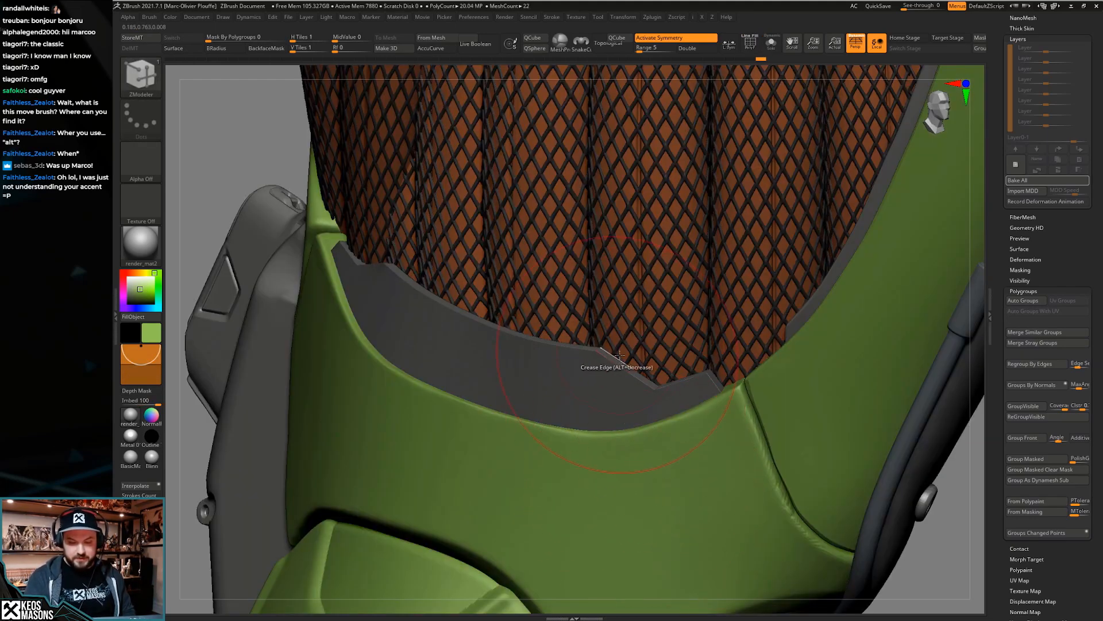
key("alt+s")
Raise the strip's smooth subdivision levels and adjust its creasing to refine the edge softness
key("shift+f")
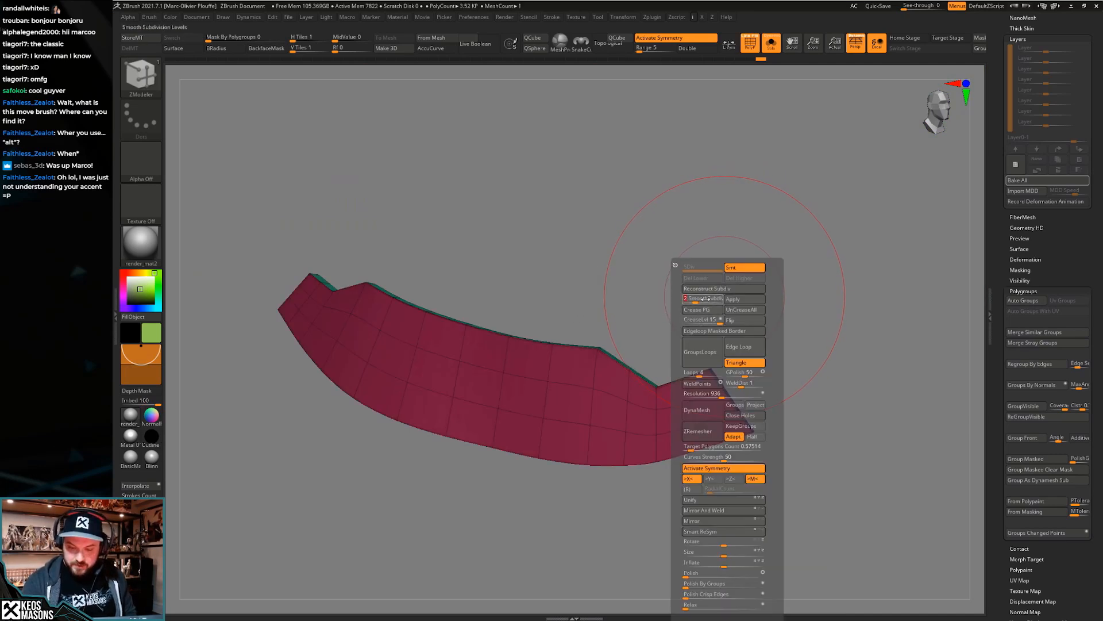
right_click_drag(759, 322, 726, 338)
key("shift+f")
key("space")
left_click_drag(735, 321, 737, 322)
right_click_drag(699, 396, 776, 332, "ctrl")
key("alt+shift+s")
key("alt+shift+s")
key("space")
left_click_drag(751, 320, 748, 320)
Show the full leg and nudge the strip's upper edge near its outer end with the Move brush
right_click_drag(958, 259, 662, 416)
mouse_move(661, 348)
right_mouse_down()
mouse_move(694, 384)
mouse_move(653, 312)
mouse_move(649, 362)
right_mouse_up()
right_click_drag(650, 362, 659, 383)
right_click_drag(734, 404, 673, 393, "ctrl")
key("alt+s")
right_click_drag(803, 414, 644, 356, "alt")
mouse_move(764, 397)
right_mouse_down()
mouse_move(807, 408)
mouse_move(772, 346)
right_mouse_up()
key("b")
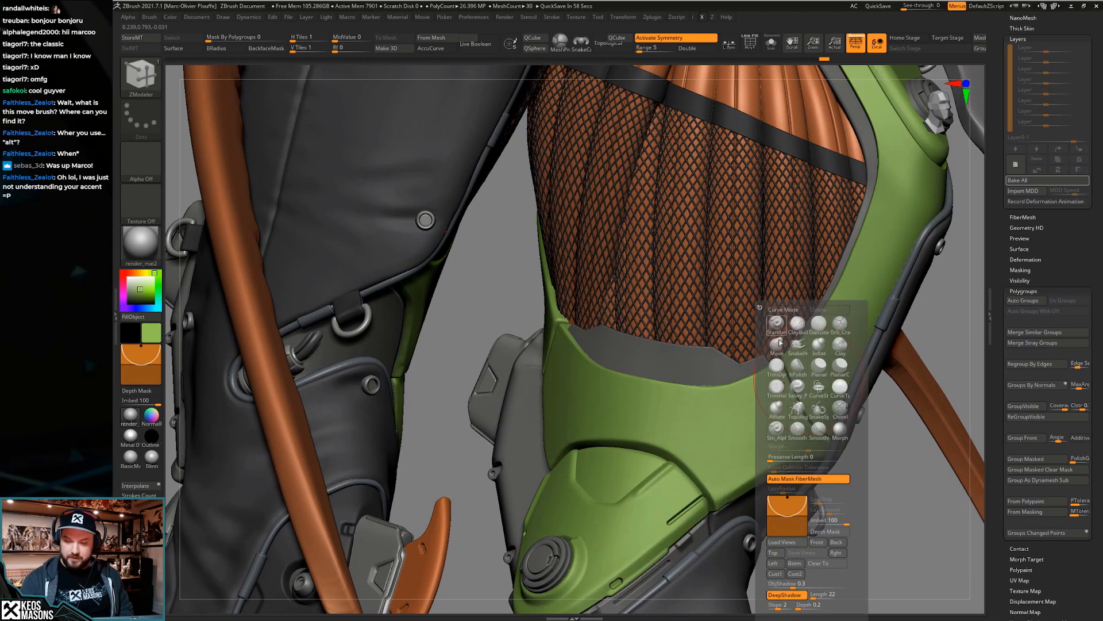
key("m")
key("v")
key("space")
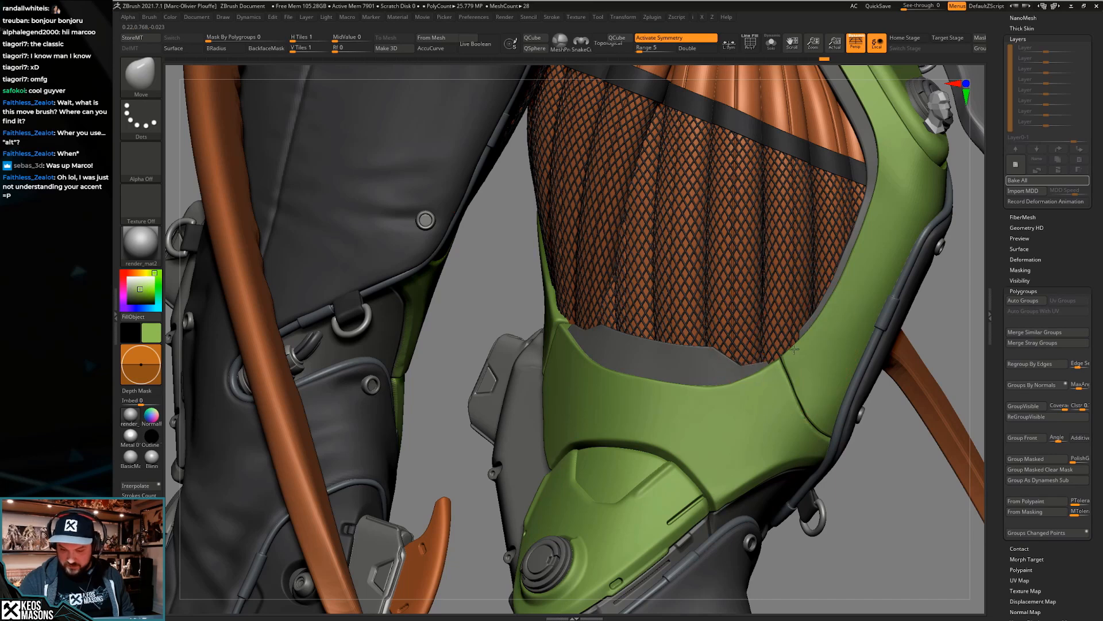
left_click_drag(753, 359, 752, 355)
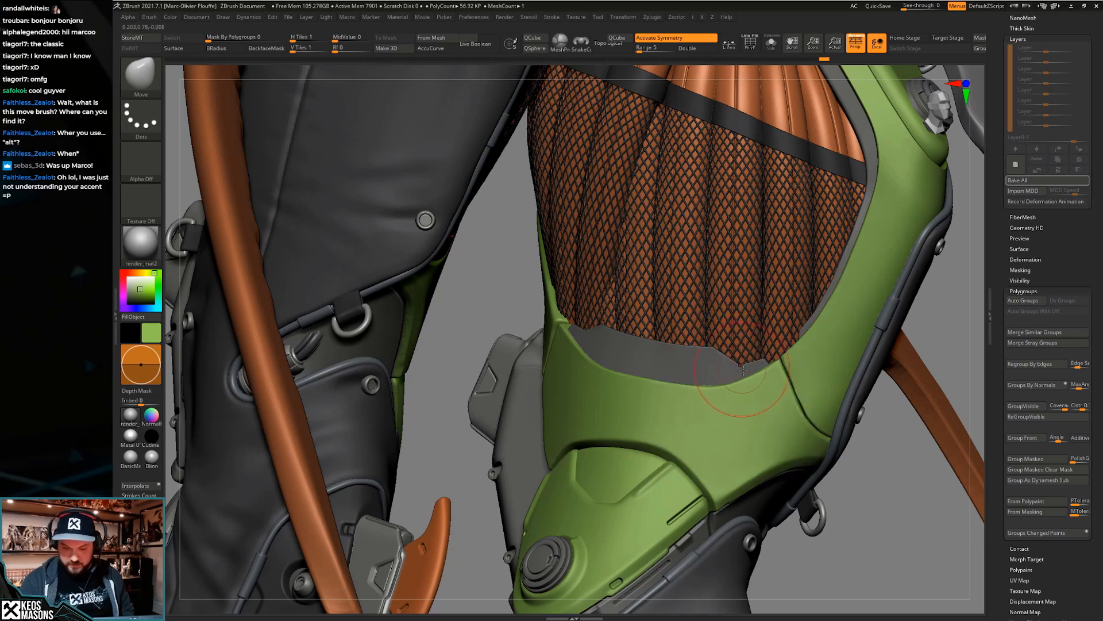
Examine the strip's topology in isolation with the ZModeler brush and compare it with the surrounding leg parts
key("alt+s")
key("shift+f")
right_click_drag(740, 367, 742, 422, "ctrl")
key("b")
key("z")
key("m")
mouse_move(739, 347)
right_mouse_down("ctrl")
mouse_move(740, 369)
mouse_move(751, 364)
mouse_move(759, 345)
mouse_move(661, 370)
mouse_move(444, 342)
mouse_move(441, 322)
mouse_move(509, 294)
mouse_move(655, 345)
mouse_move(726, 387)
right_mouse_up("ctrl")
key("shift+f")
key("alt+s")
key("alt+s")
key("alt+s")
Reshape the strip's upper edge with the Move brush so it follows the fabric's lower border
key("b")
key("m")
key("v")
key("space")
right_click_drag(566, 283, 616, 294)
key("space")
left_click_drag(648, 328, 639, 328)
right_click_drag(667, 347, 641, 326)
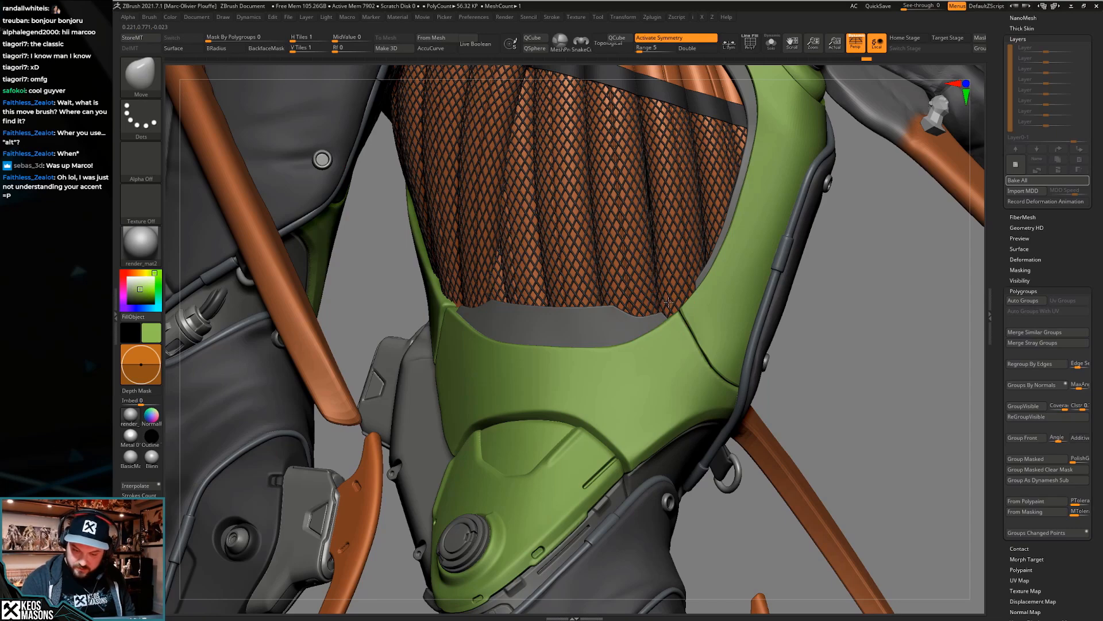
Inspect the reshaped strip around the knee, alone and among the leg parts
right_click_drag(624, 308, 563, 297)
mouse_move(725, 295)
right_mouse_down()
mouse_move(638, 312)
mouse_move(616, 293)
right_mouse_up()
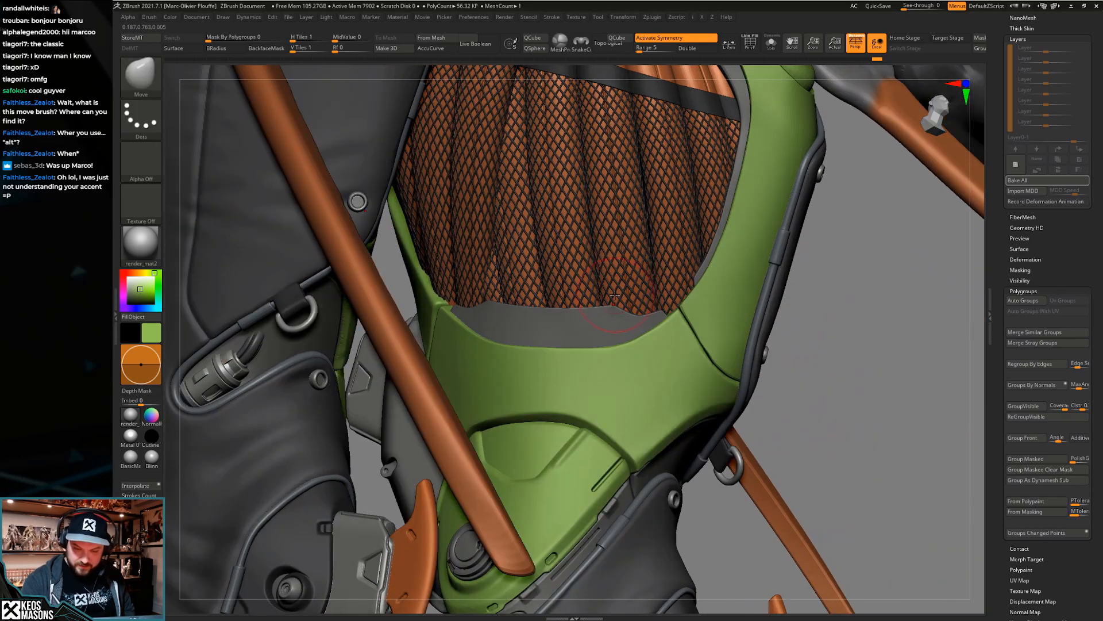
right_click_drag(684, 297, 712, 536)
mouse_move(650, 477)
right_mouse_down()
mouse_move(698, 454)
mouse_move(697, 415)
mouse_move(660, 402)
mouse_move(681, 380)
mouse_move(698, 384)
mouse_move(637, 413)
mouse_move(630, 432)
mouse_move(677, 420)
mouse_move(624, 448)
mouse_move(631, 442)
mouse_move(650, 479)
mouse_move(564, 433)
mouse_move(612, 478)
mouse_move(554, 420)
right_mouse_up()
key("alt+s")
right_click(697, 415)
key("alt+s")
key("space")
Select the green thigh armour and examine its wireframe along the fabric opening
key("shift+f")
left_click(554, 420, "alt")
key("shift+f")
key("shift+f")
right_click_drag(555, 420, 568, 414, "ctrl")
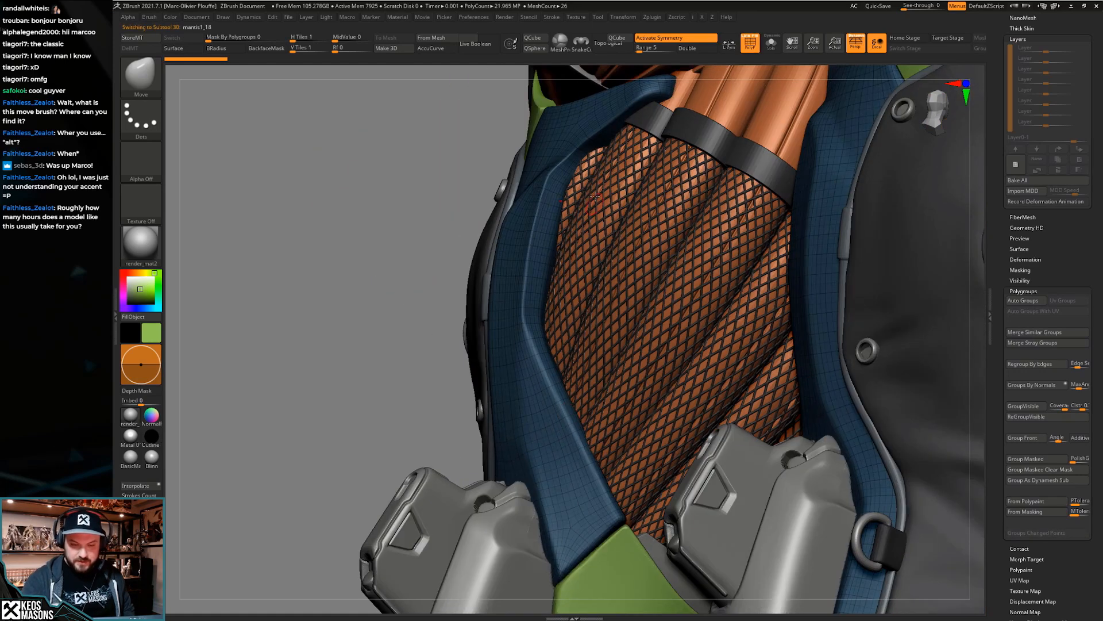
key("shift+f")
right_click_drag(538, 263, 542, 300, "alt")
key("shift+f")
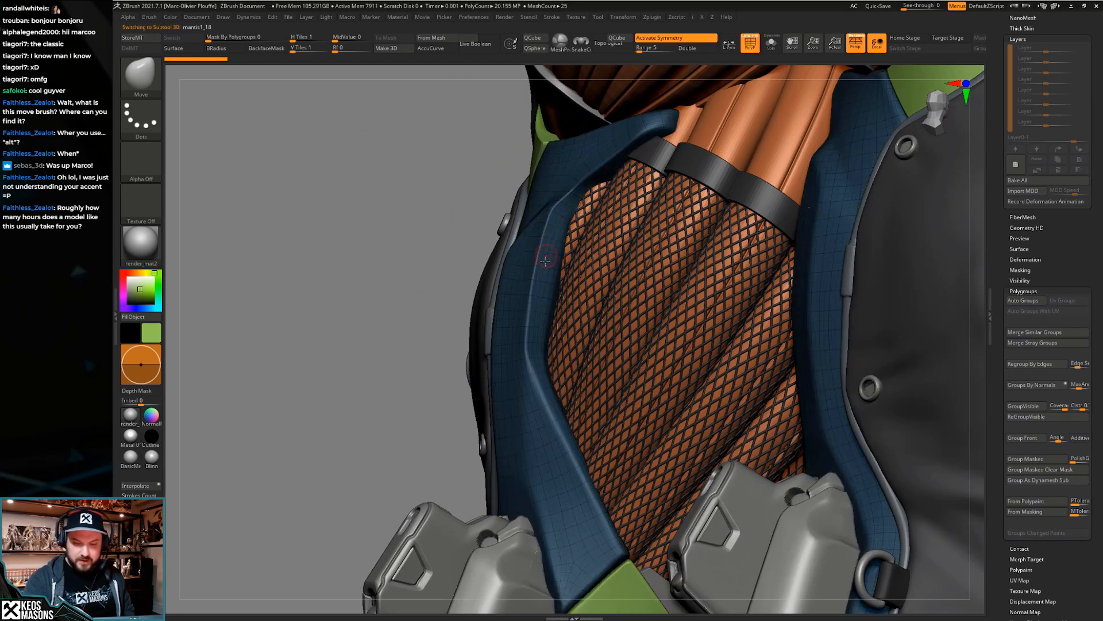
right_click_drag(587, 473, 758, 418)
key("shift+f")
Reselect the knee strip and compare its wireframe and fit with the thigh armour
left_click(640, 485, "alt")
key("alt+s")
key("shift+f")
key("shift+f")
key("alt+s")
key("shift+f")
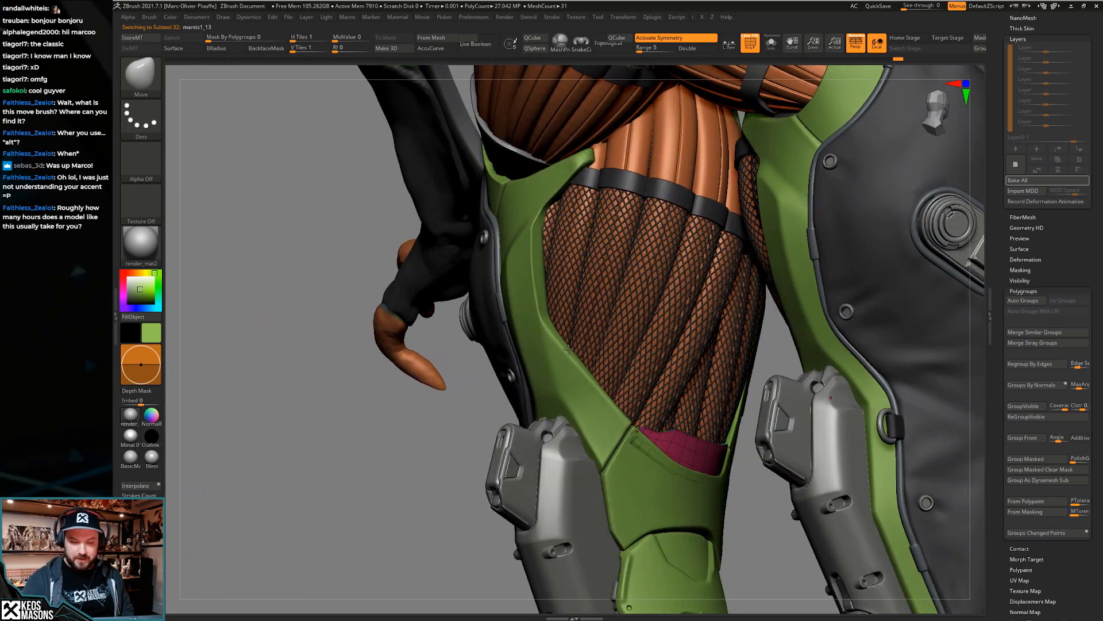
right_click_drag(681, 423, 674, 464)
key("shift+f")
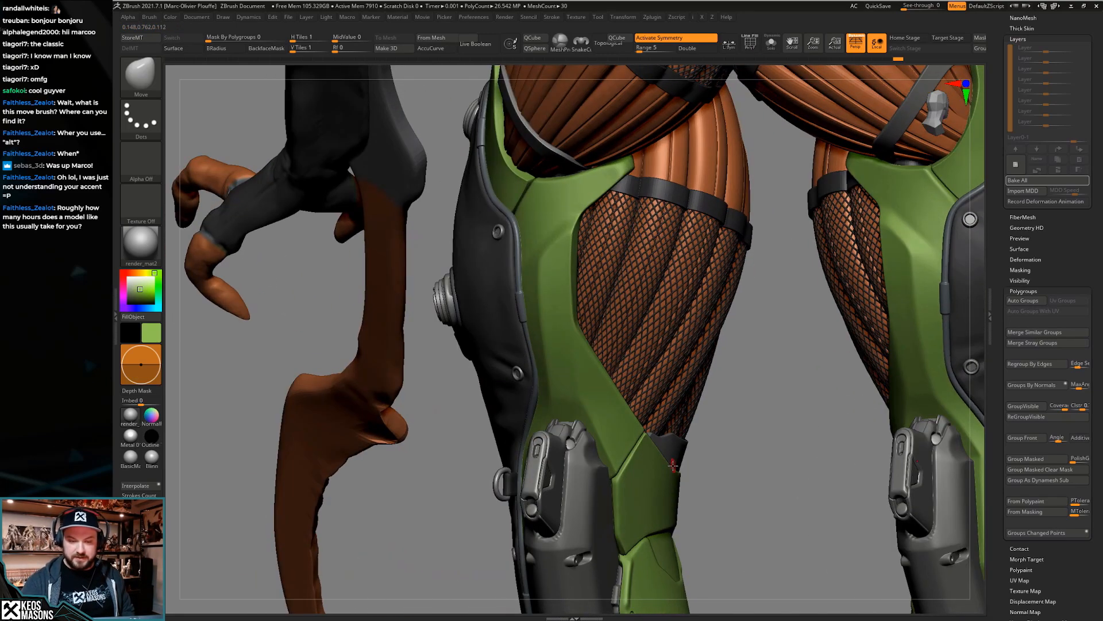
right_click(672, 466)
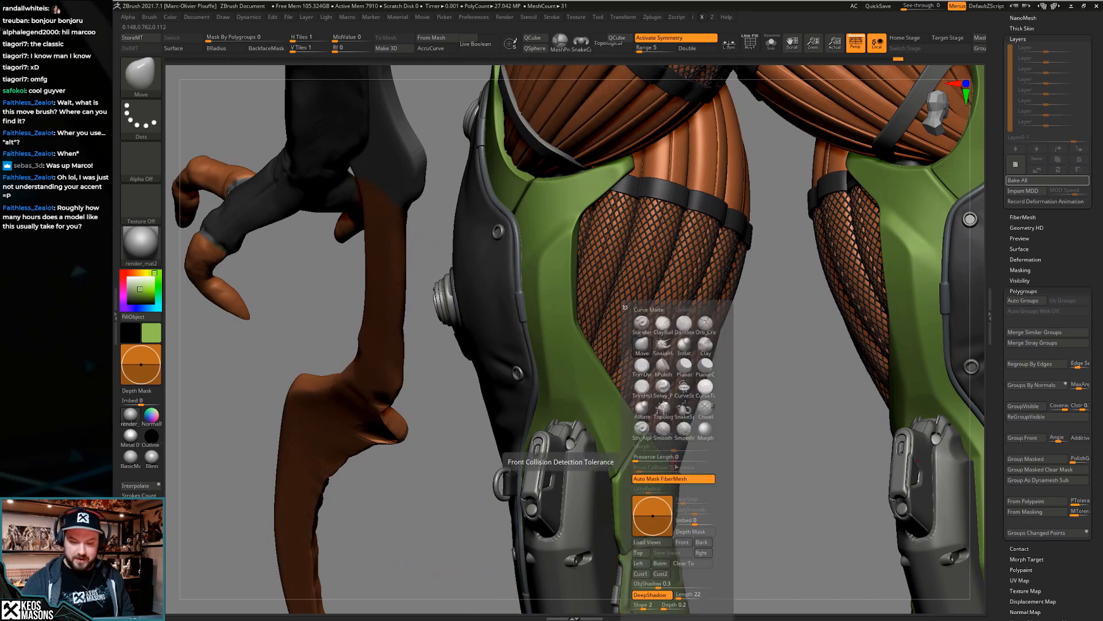
Duplicate the isolated knee strip as a new subtool and show the other parts again
key("alt+s")
right_click_drag(723, 415, 834, 338)
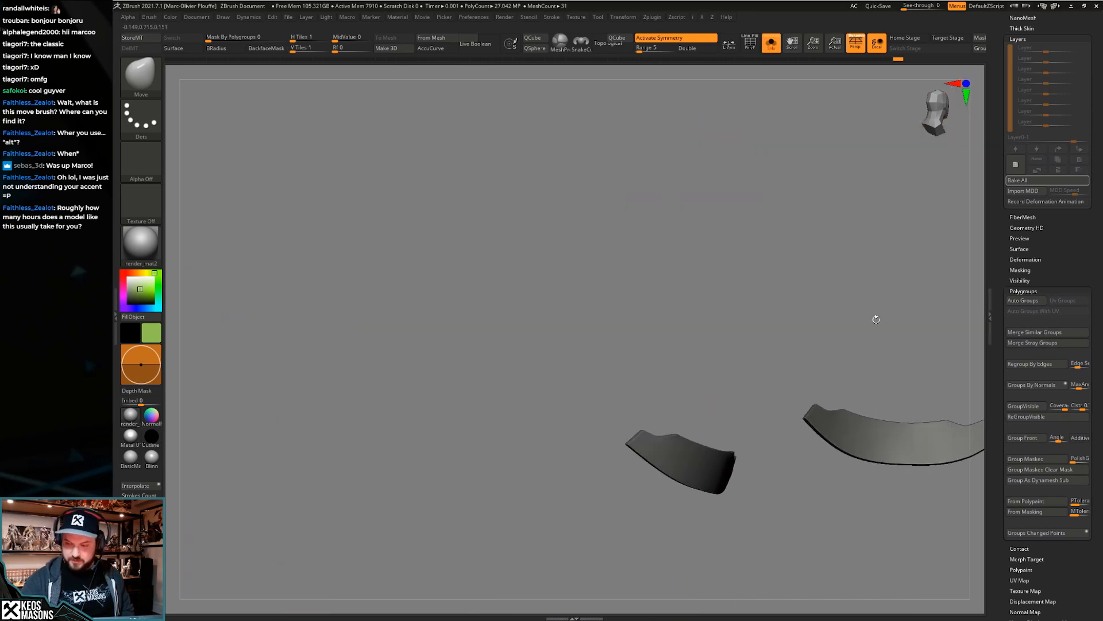
scroll(999, 282, "up", 8)
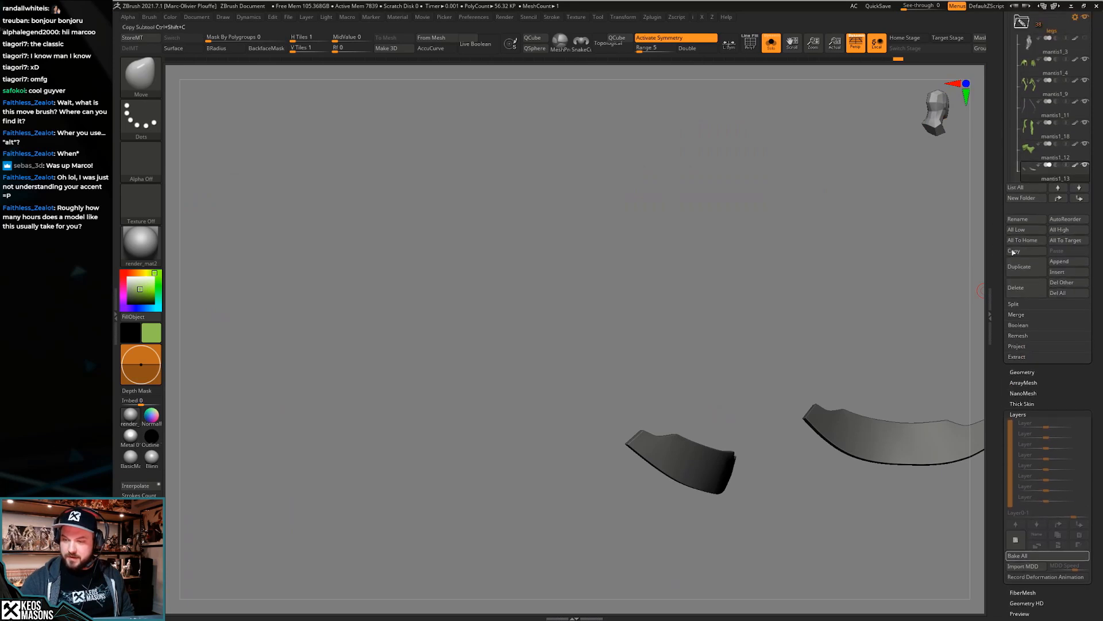
left_click(1023, 267)
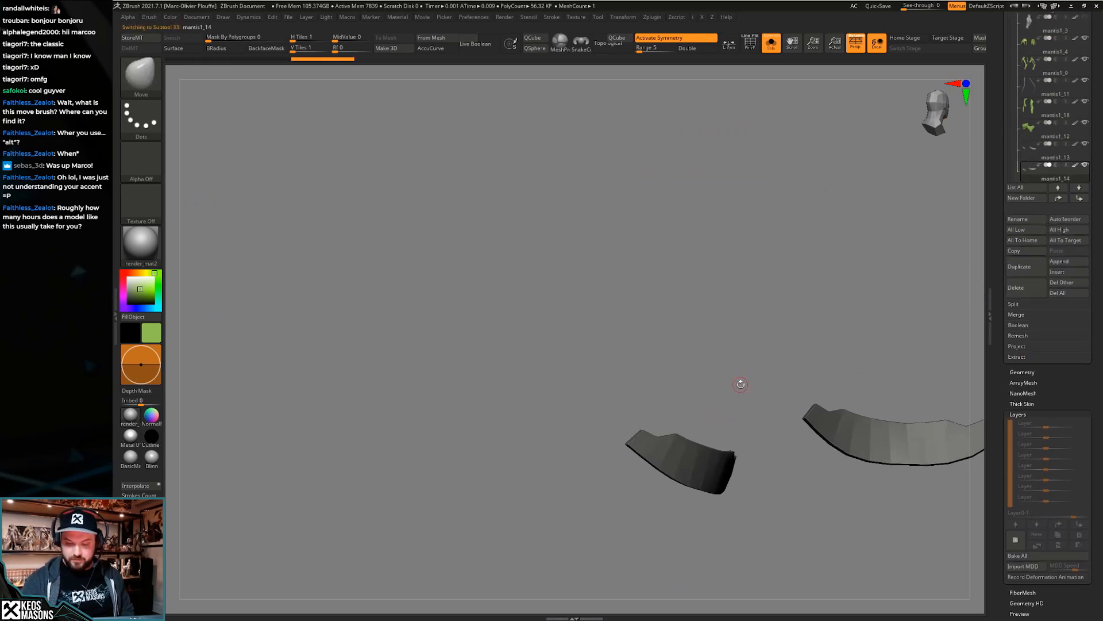
key("alt+s")
Choose the CurveStrapSnap brush, try a strap along the thigh armour's fabric-side edge, and undo it
key("space")
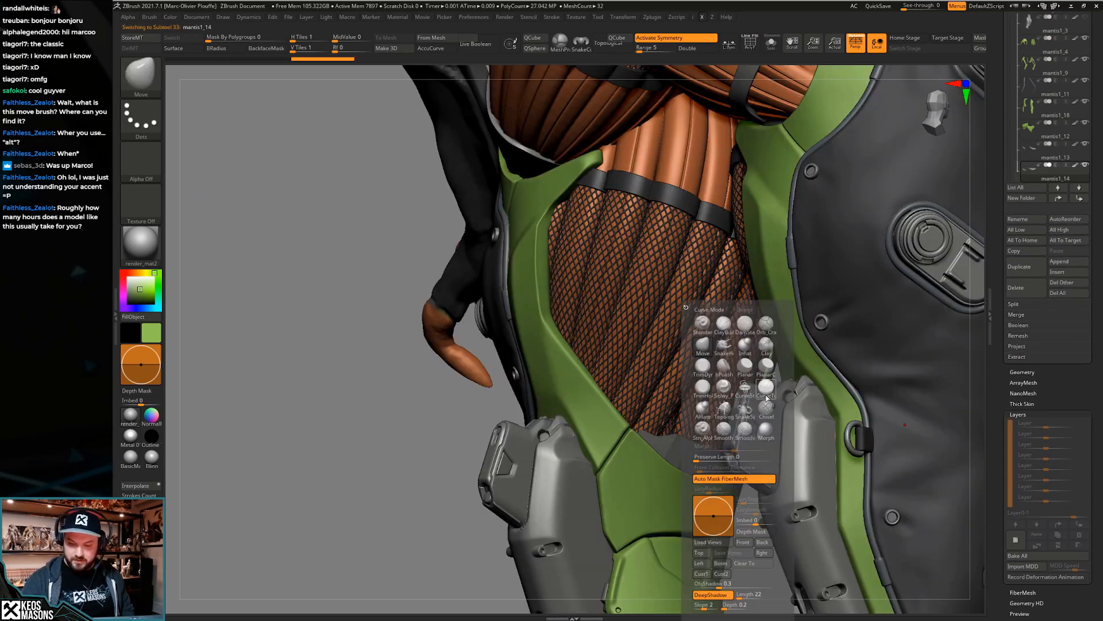
left_click(746, 389)
left_click_drag(380, 267, 562, 252)
key("space")
left_click_drag(586, 193, 588, 193)
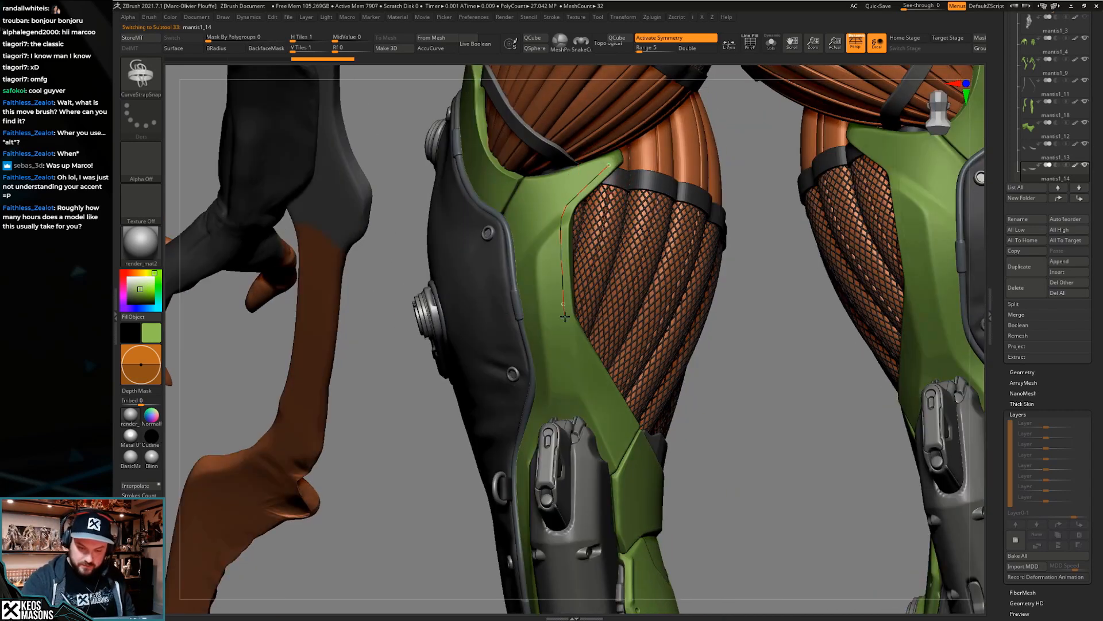
left_click_drag(631, 428, 632, 428)
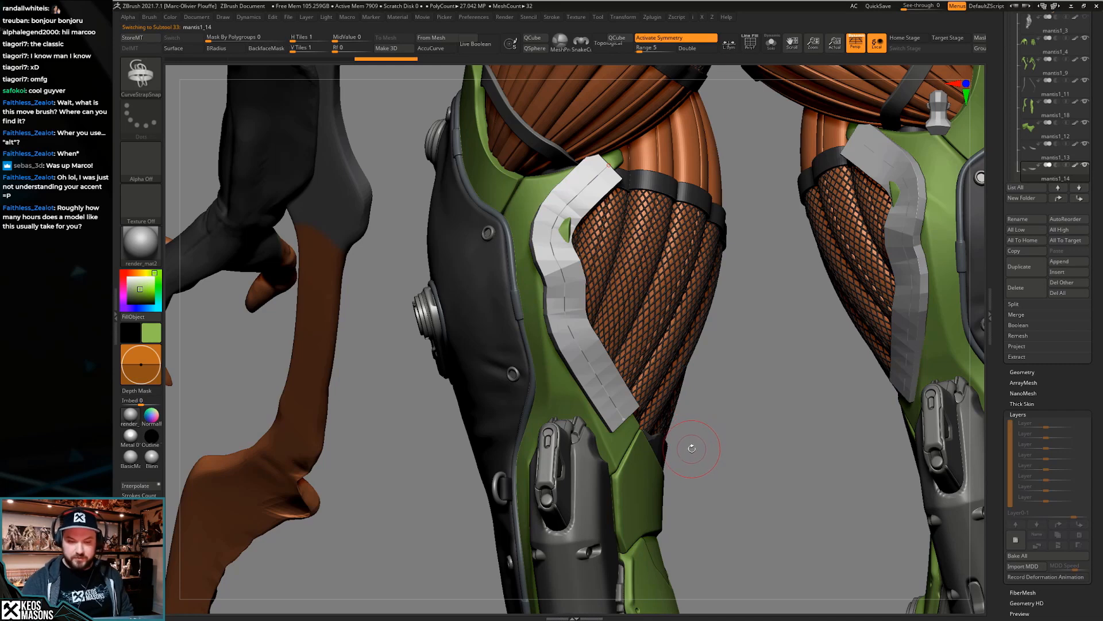
key("ctrl+z")
Try a narrower strap along the thigh armour's fabric-side edge and undo it
key("space")
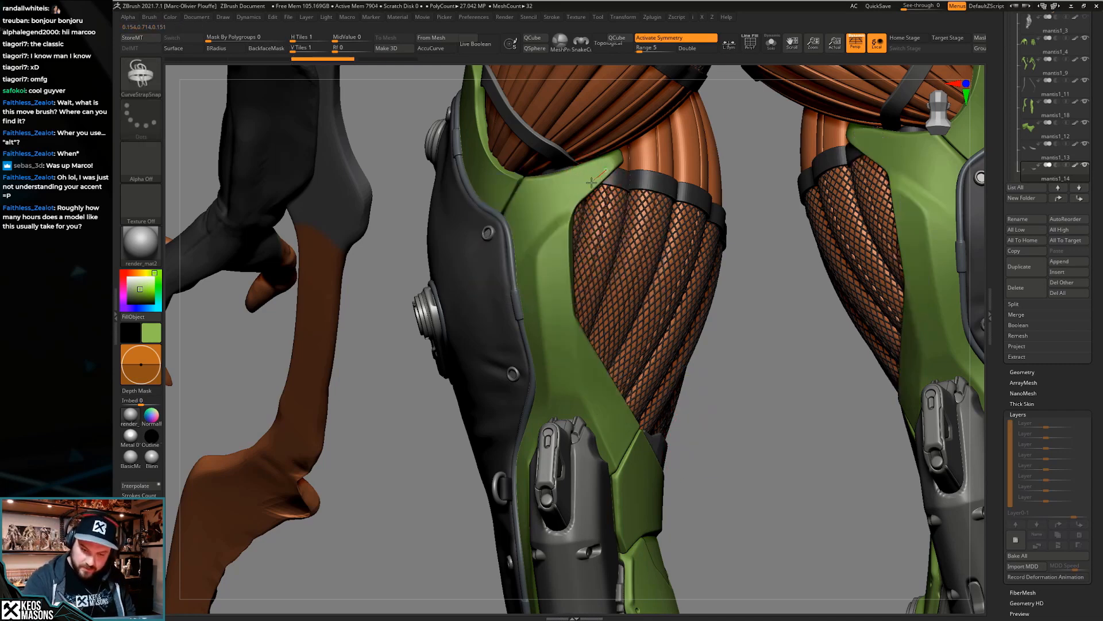
left_click(622, 423)
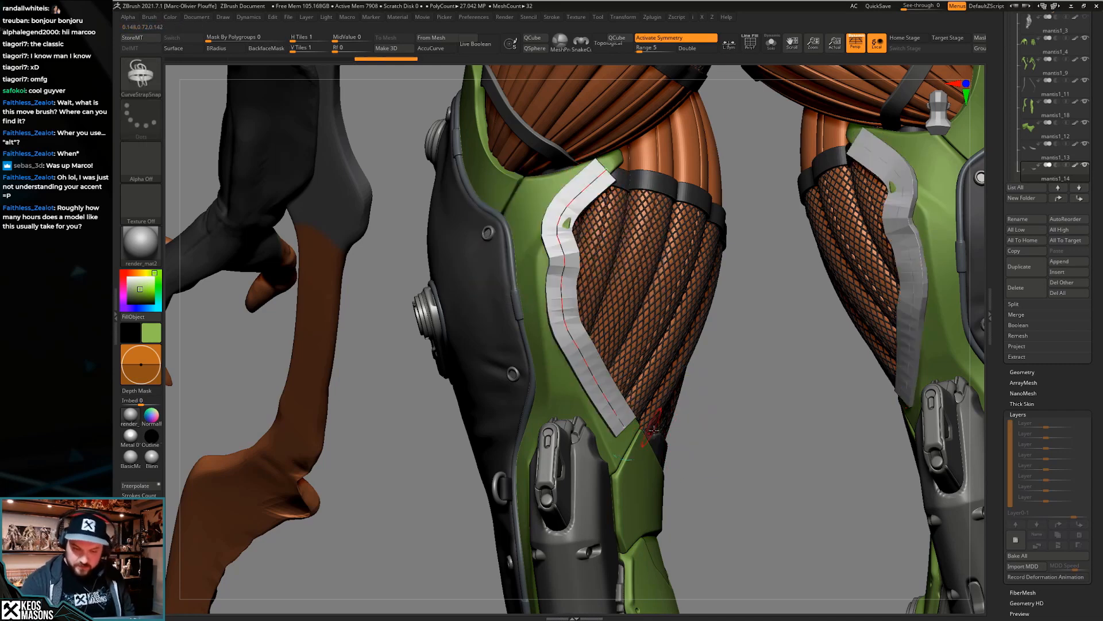
mouse_move(696, 411)
left_mouse_down()
mouse_move(586, 411)
mouse_move(689, 409)
left_mouse_up()
key("ctrl+z")
Draw a curve strap along the thigh armour's fabric-side edge, from its upper tip down towards the knee
right_click_drag(591, 176, 602, 173)
key("ctrl+z")
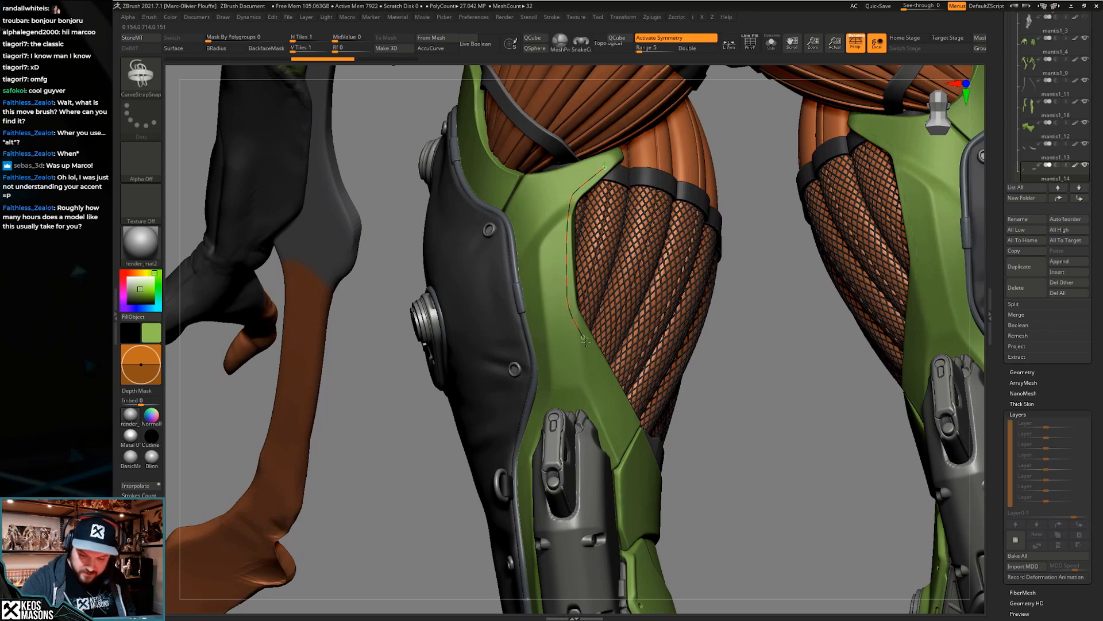
left_click(622, 403)
mouse_move(719, 382)
left_mouse_down()
mouse_move(692, 418)
mouse_move(719, 416)
mouse_move(696, 438)
mouse_move(711, 436)
mouse_move(722, 395)
left_mouse_up()
Isolate the new strap, delete the duplicated knee strip from its subtool, and show the full character again
key("alt+s")
key("ctrl+h")
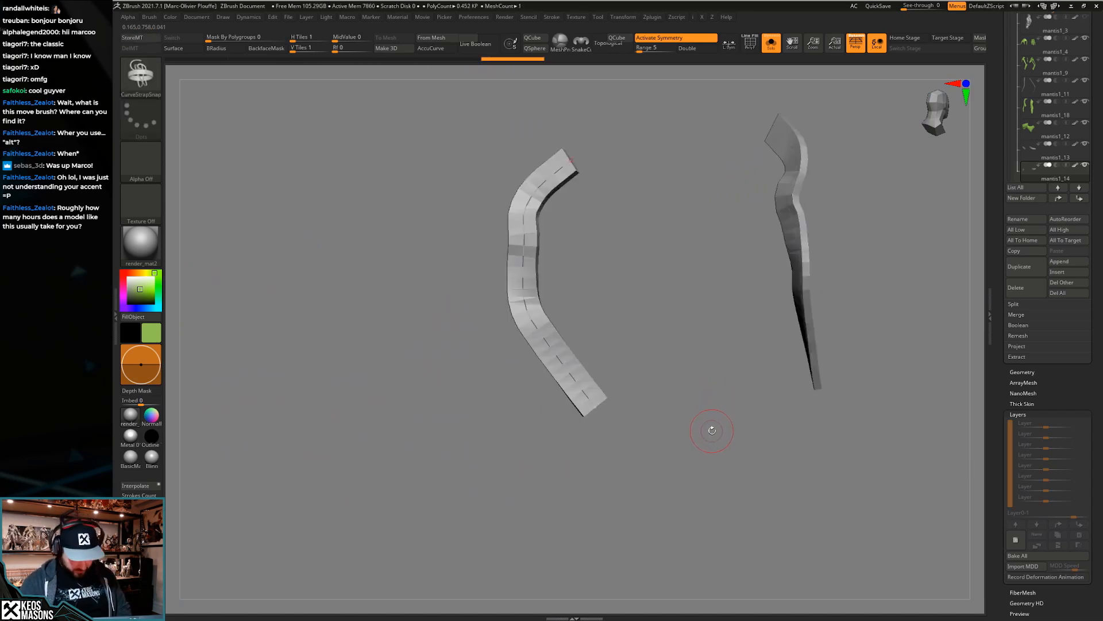
key("alt+s")
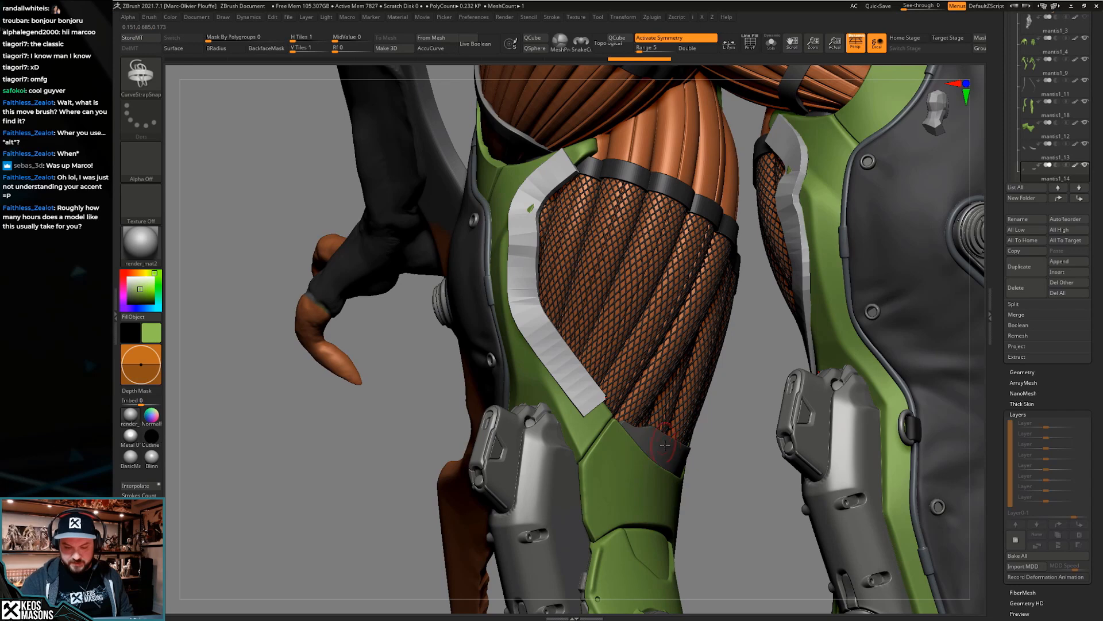
Fill the new thigh strap with the grey sampled from the strip behind the knee and choose the Move brush
mouse_move(675, 464)
right_mouse_down("alt")
mouse_move(687, 511)
mouse_move(704, 495)
mouse_move(666, 492)
mouse_move(677, 451)
right_mouse_up("alt")
key("c")
key("ctrl+f")
key("space")
left_click(642, 345)
Push the thigh strap inward along its length so it tucks behind the armour's fabric-side edge
key("space")
left_click_drag(519, 221, 522, 270)
mouse_move(538, 398)
left_mouse_down("alt")
mouse_move(540, 430)
mouse_move(589, 480)
left_mouse_up("alt")
right_click_drag(635, 428, 593, 428)
left_click_drag(587, 442, 586, 459, "alt")
left_click_drag(582, 403, 583, 423, "alt")
right_click_drag(499, 402, 533, 396)
key("space")
left_click_drag(558, 338, 563, 338)
right_click_drag(505, 322, 549, 291)
Isolate the strap, adjust its middle section with a resized Move brush, and show the full character again
key("ctrl+shift+s")
key("space")
left_click_drag(549, 291, 556, 292)
left_click_drag(565, 261, 555, 266)
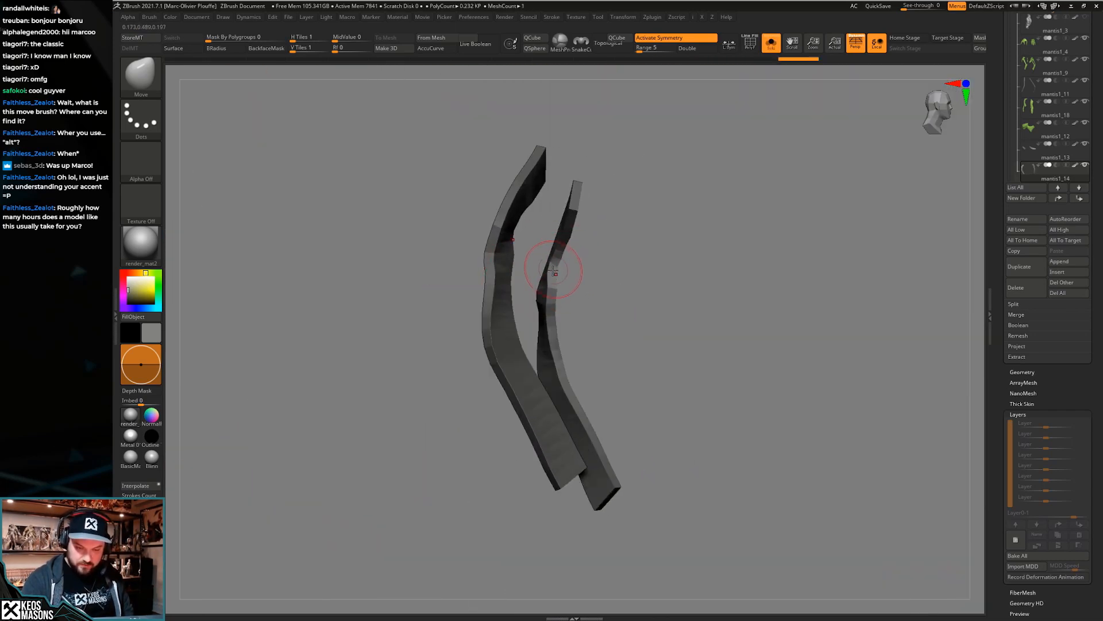
key("ctrl+shift+s")
right_click_drag(567, 262, 589, 207)
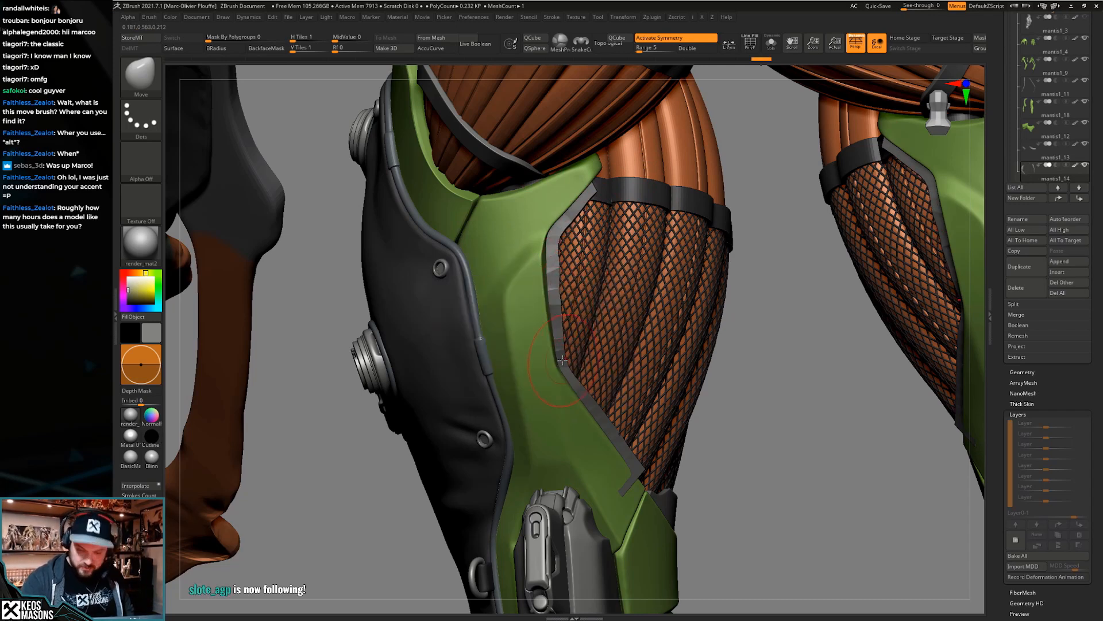
Nudge the strap's upper section along the thigh armour's edge and undo the last move
right_click_drag(592, 396, 807, 355)
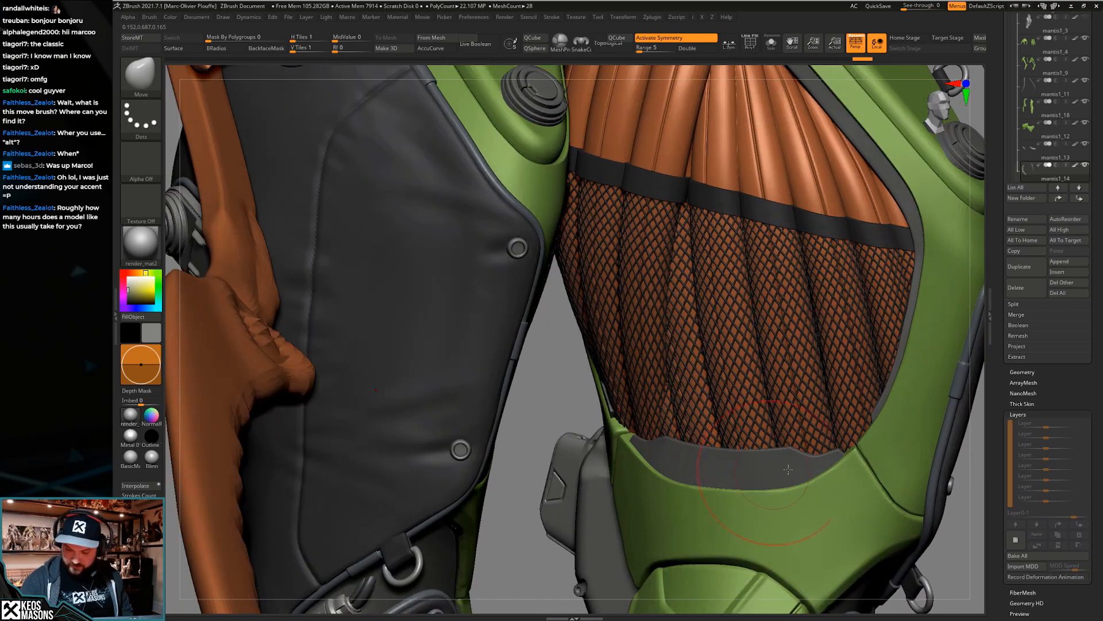
right_click_drag(736, 433, 671, 446)
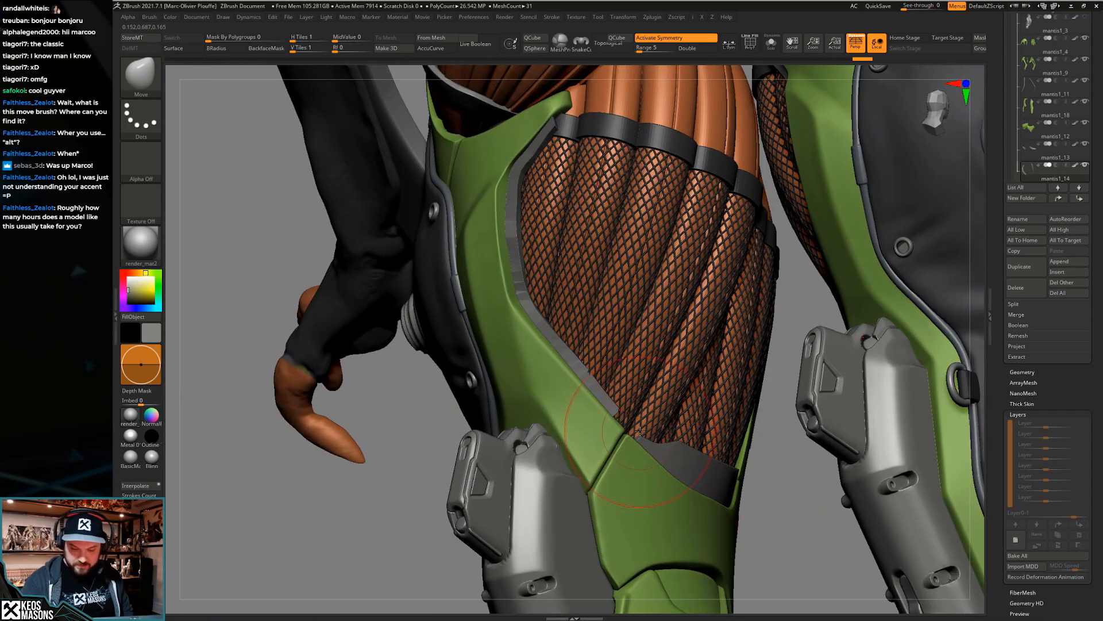
right_click_drag(592, 344, 573, 180)
mouse_move(543, 182)
left_mouse_down()
mouse_move(548, 174)
mouse_move(539, 190)
left_mouse_up()
left_click_drag(520, 240, 503, 247)
key("ctrl+z")
Examine the strap's wireframe and isolated shape, and compare its fit with the thigh armour's edge
key("shift+f")
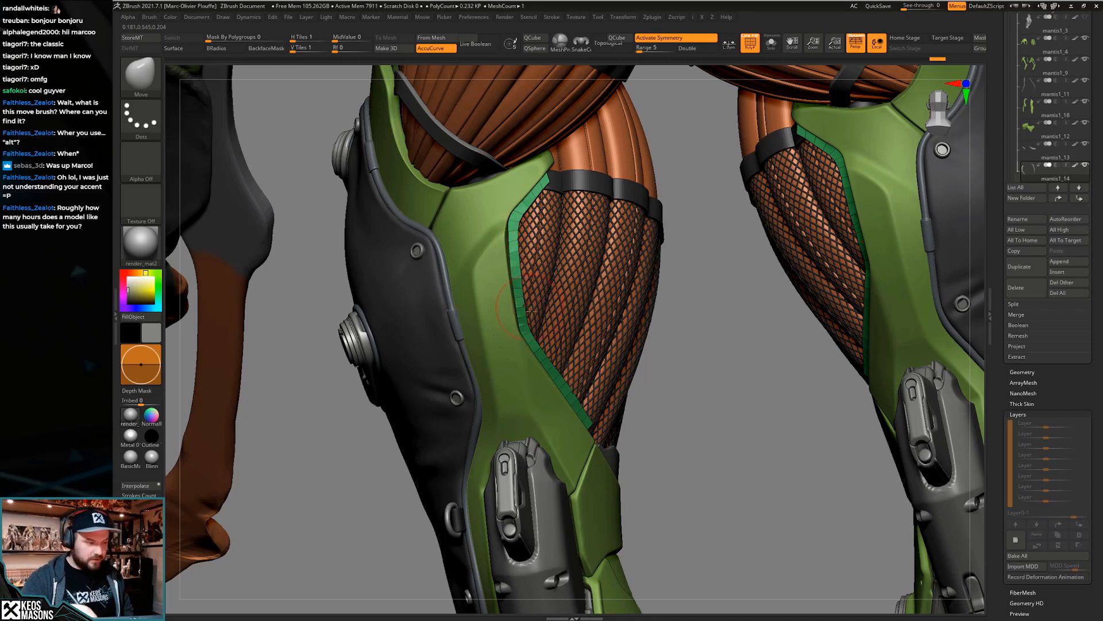
key("shift+f")
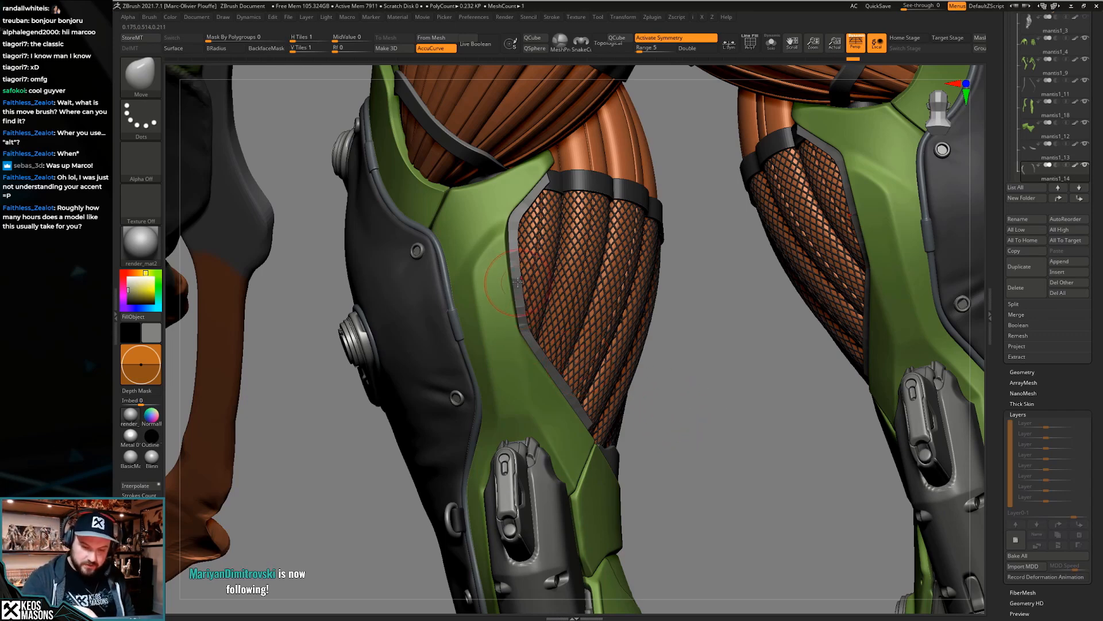
right_click_drag(506, 282, 522, 278)
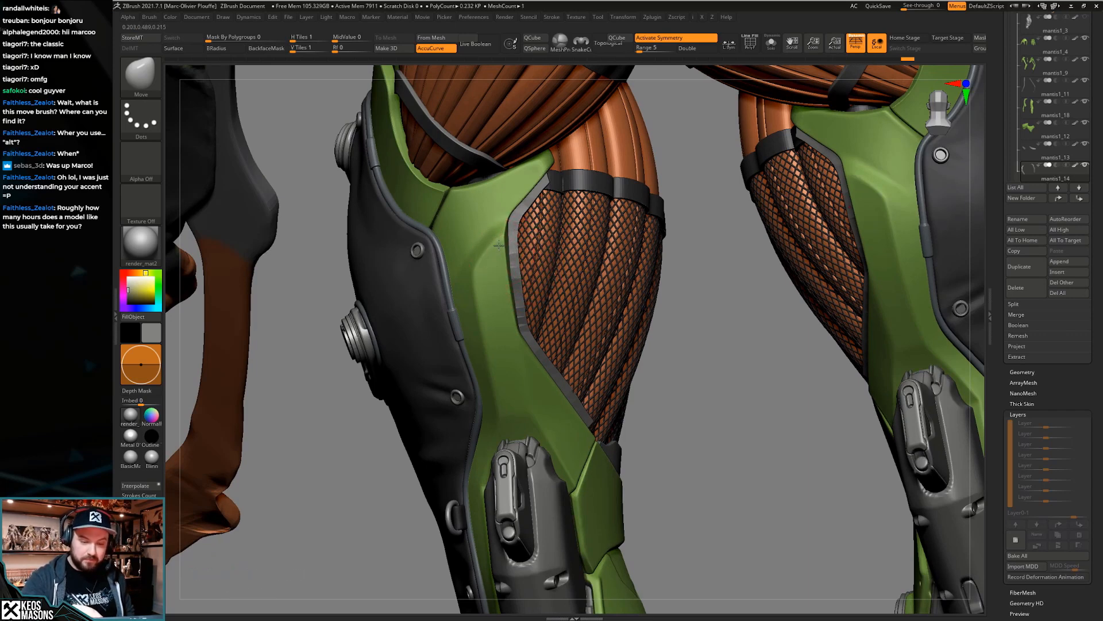
key("shift+f")
key("shift+s")
right_click_drag(629, 403, 573, 299)
key("shift+f")
key("shift+s")
key("shift+f")
key("shift+f")
key("shift+s")
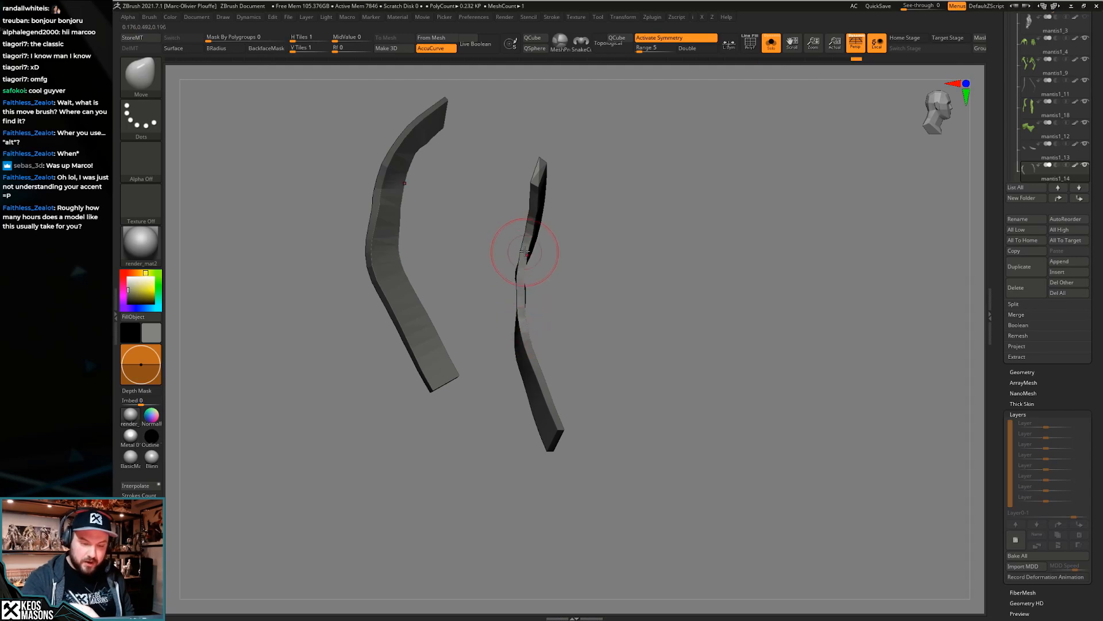
mouse_move(531, 207)
right_mouse_down()
mouse_move(571, 252)
mouse_move(578, 362)
mouse_move(572, 253)
right_mouse_up()
key("shift+s")
right_click_drag(584, 207, 583, 205)
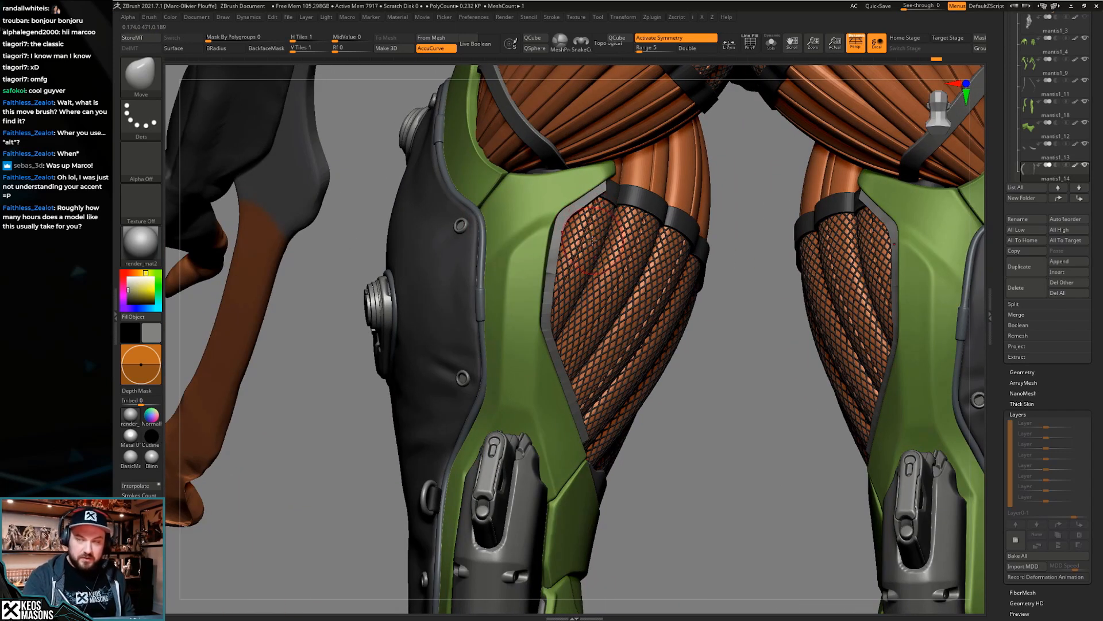
Check the strap in isolation and pull its upper half to follow the thigh armour's edge
mouse_move(649, 414)
right_mouse_down()
mouse_move(628, 418)
mouse_move(634, 402)
mouse_move(531, 302)
mouse_move(567, 270)
mouse_move(580, 166)
mouse_move(520, 227)
right_mouse_up()
key("ctrl+s")
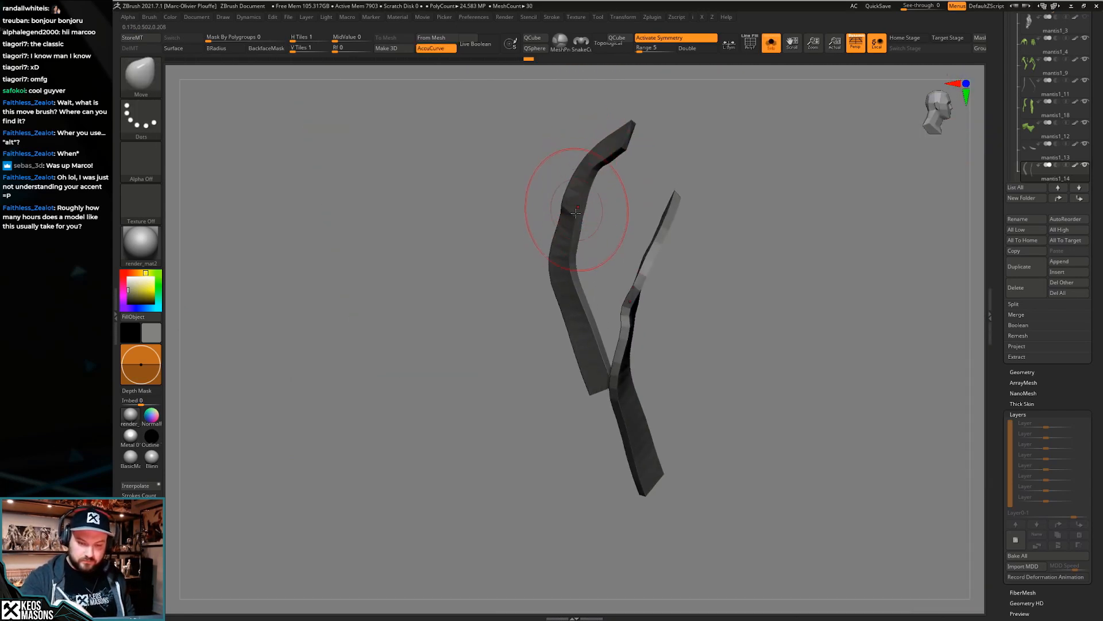
key("ctrl+s")
mouse_move(566, 261)
right_mouse_down()
mouse_move(549, 244)
mouse_move(562, 267)
right_mouse_up()
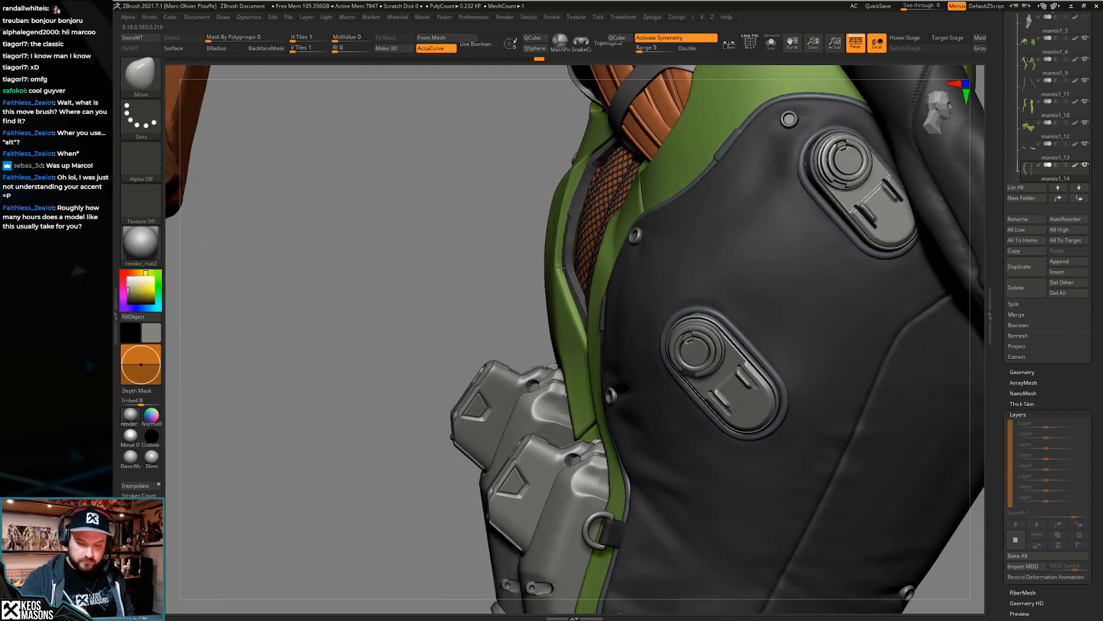
right_click_drag(582, 195, 587, 144)
right_click_drag(647, 145, 765, 150)
right_click(581, 214)
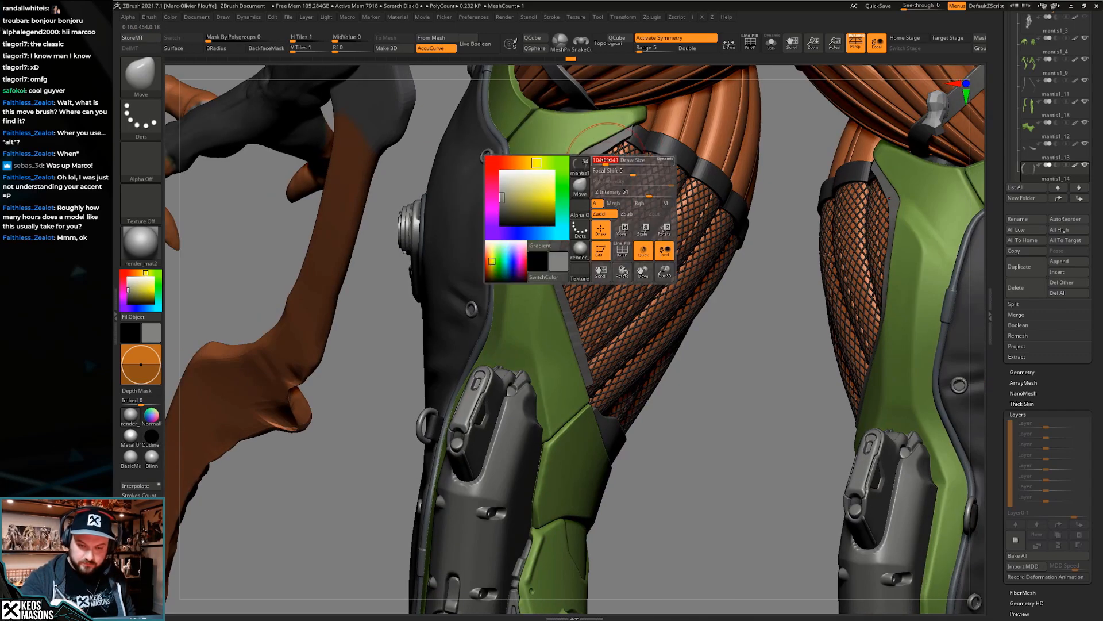
right_click_drag(580, 179, 572, 192)
left_click_drag(562, 238, 561, 194)
right_click_drag(552, 228, 552, 276)
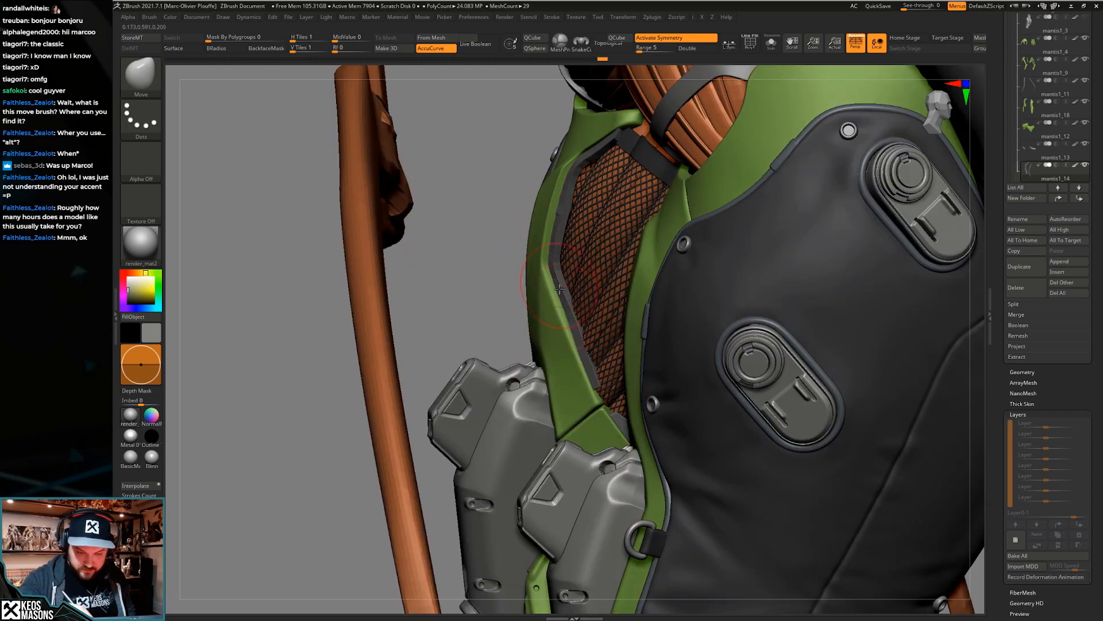
Resize the Move brush, isolate the strap, and pull its middle bend outward behind the armour's edge
right_click_drag(569, 332, 584, 355)
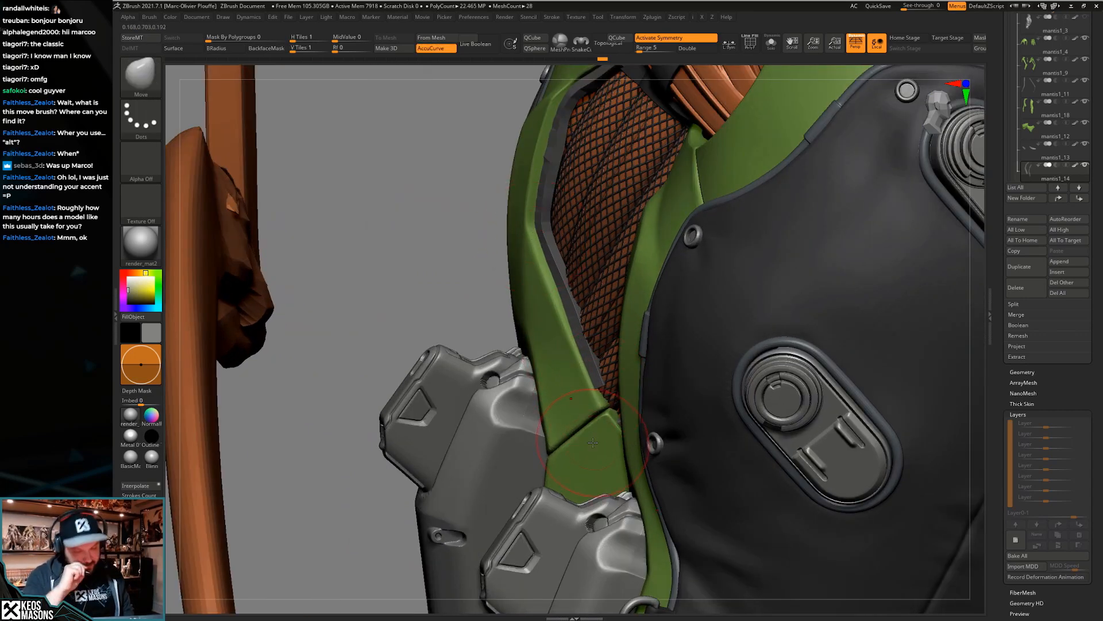
key("space")
key("space")
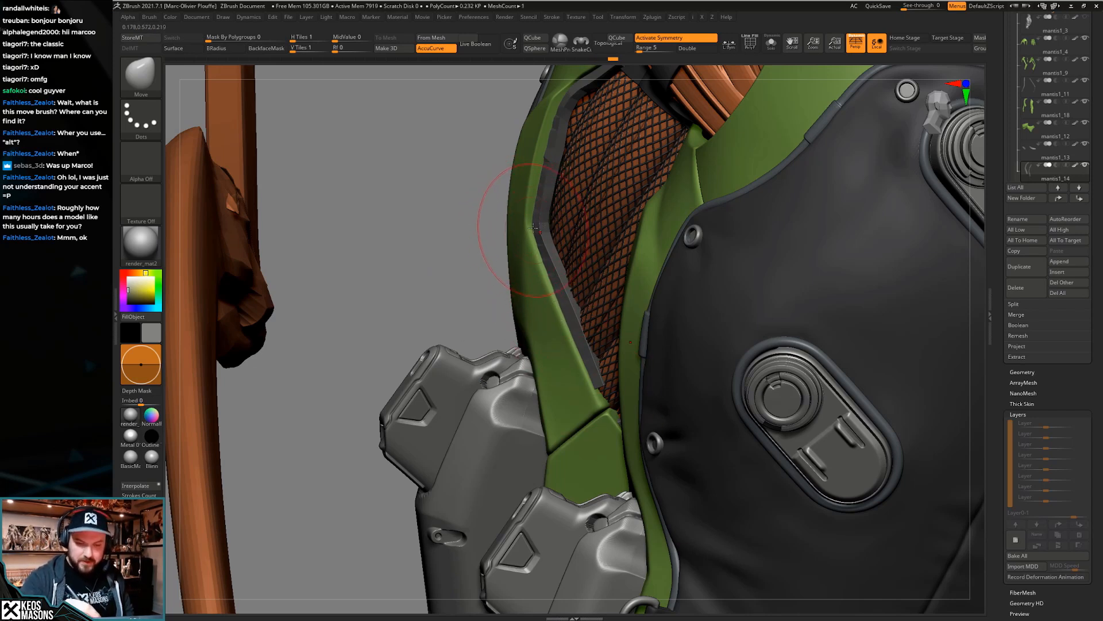
key("space")
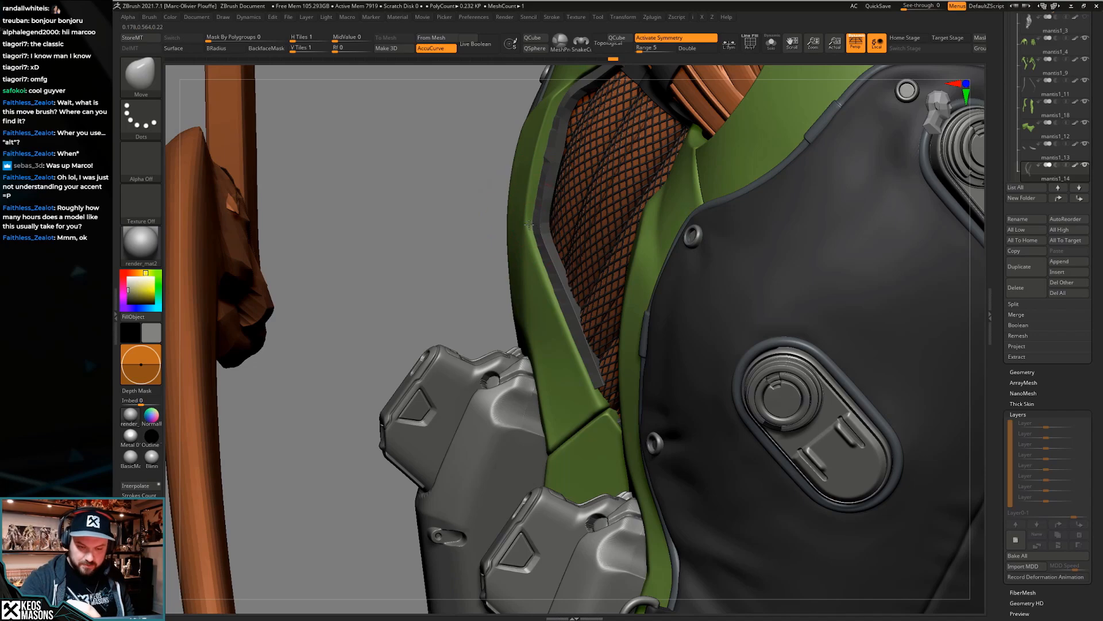
mouse_move(553, 117)
right_mouse_down()
mouse_move(577, 190)
mouse_move(606, 155)
mouse_move(586, 175)
right_mouse_up()
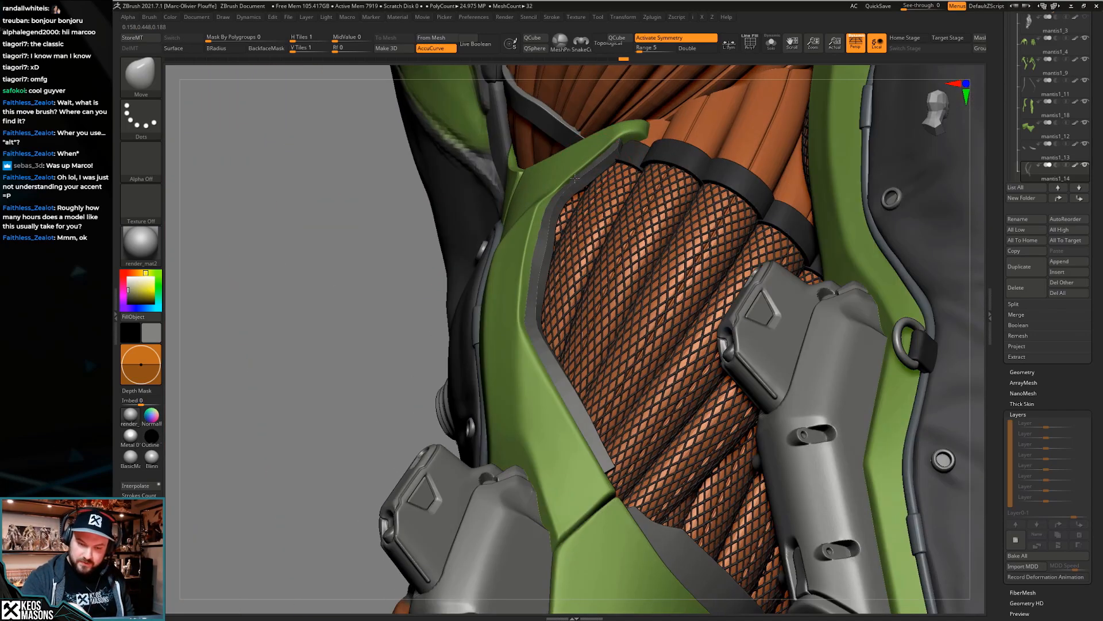
right_click_drag(622, 134, 537, 239)
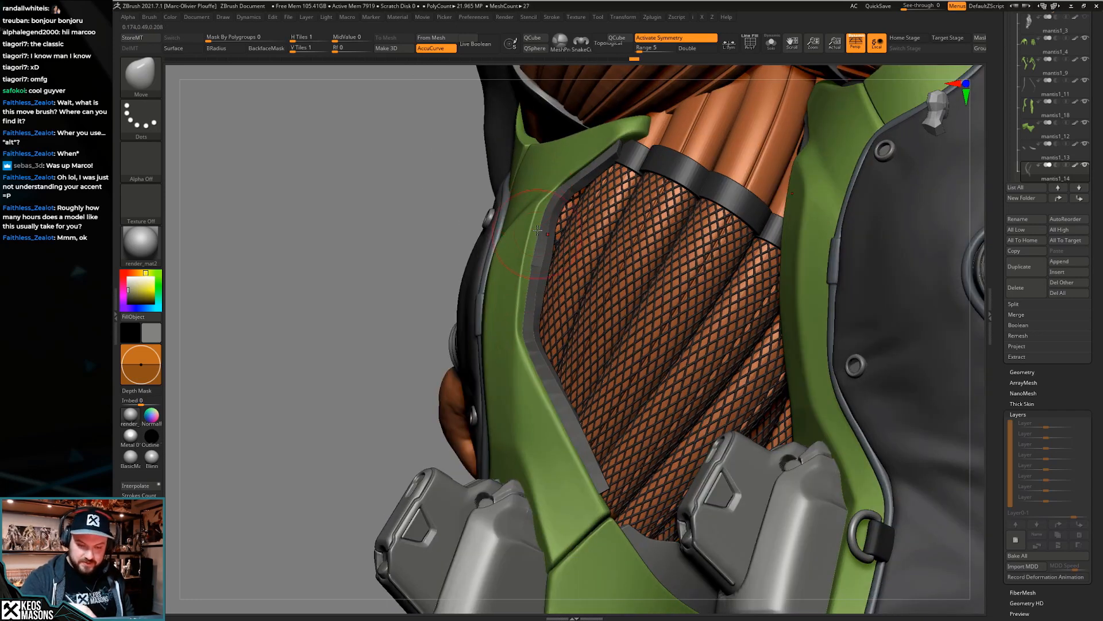
mouse_move(520, 332)
right_mouse_down()
mouse_move(546, 321)
mouse_move(530, 334)
right_mouse_up()
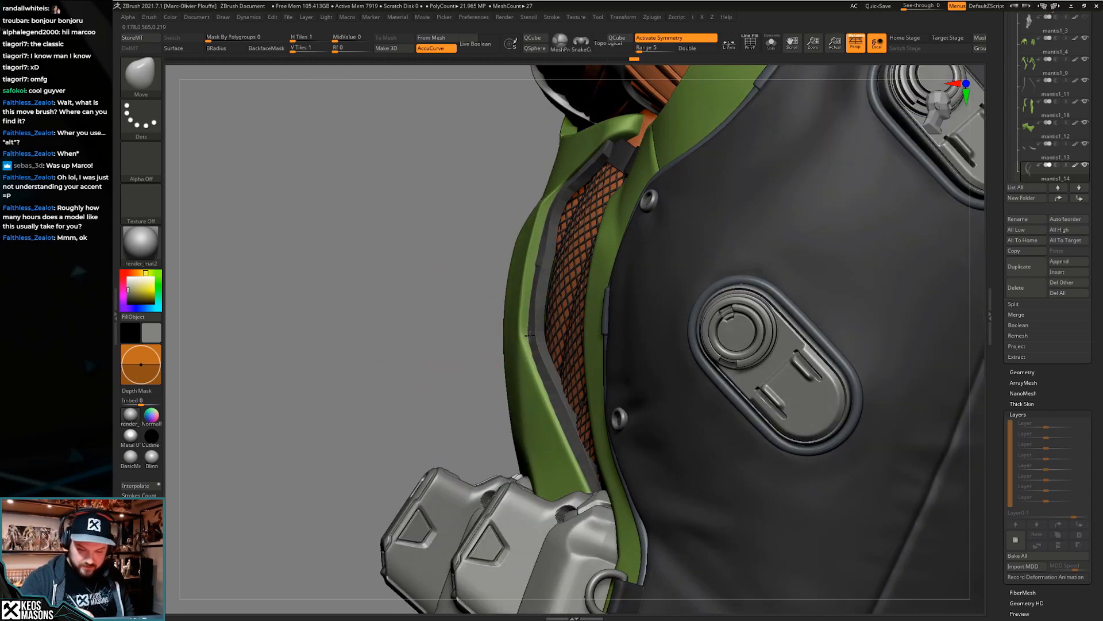
key("shift+s")
left_click_drag(521, 335, 515, 338)
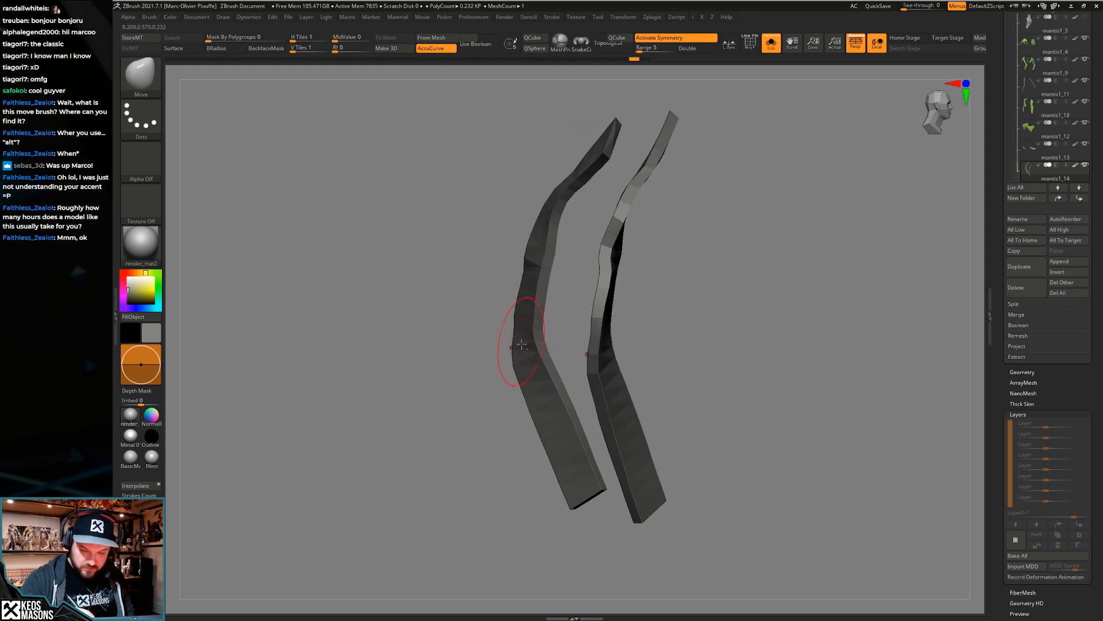
key("shift+s")
right_click_drag(567, 293, 636, 402)
Isolate the strap's front-face polygroup, switch to the ZModeler brush, and mirror and weld the single-sided strip
key("shift+s")
key("shift+f")
key("shift+f")
key("shift+f")
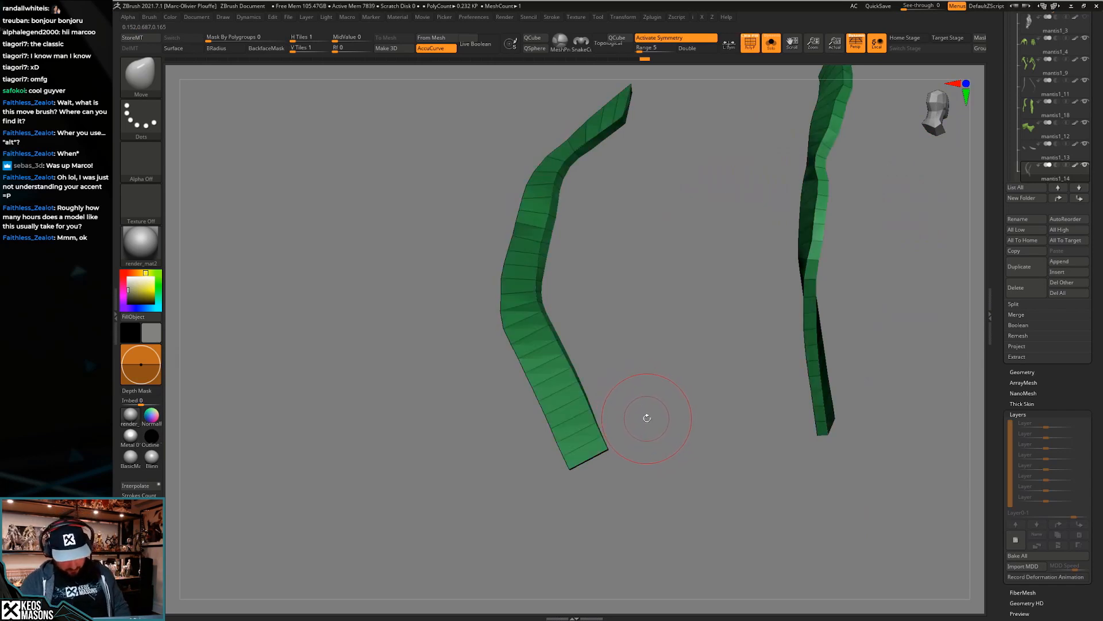
left_click(558, 402, "ctrl+shift")
key("b")
key("z")
key("m")
key("space")
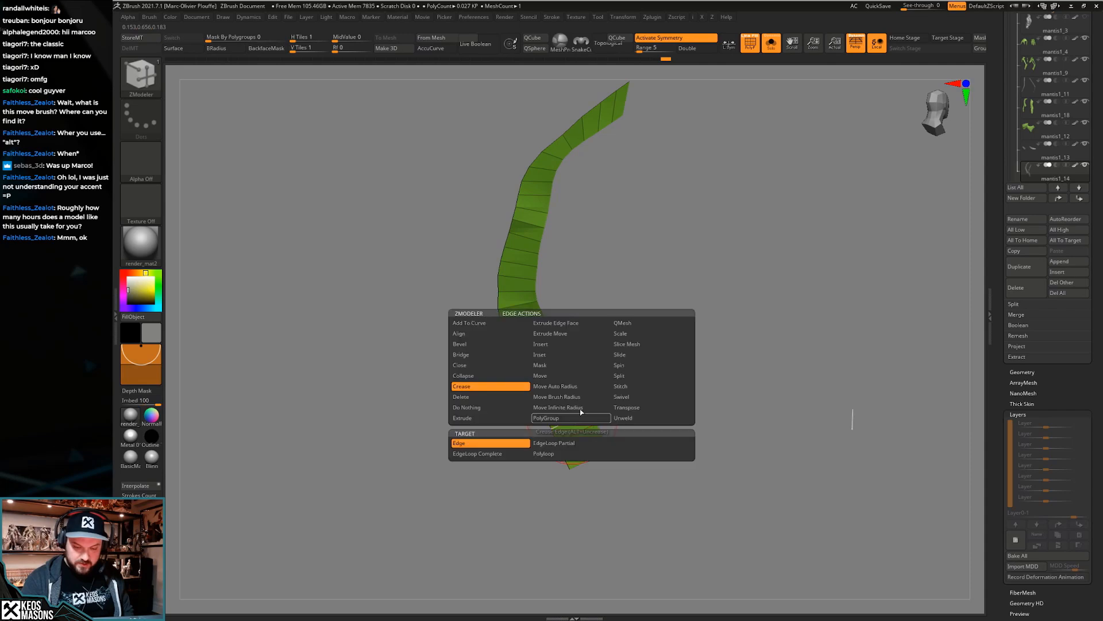
key("space")
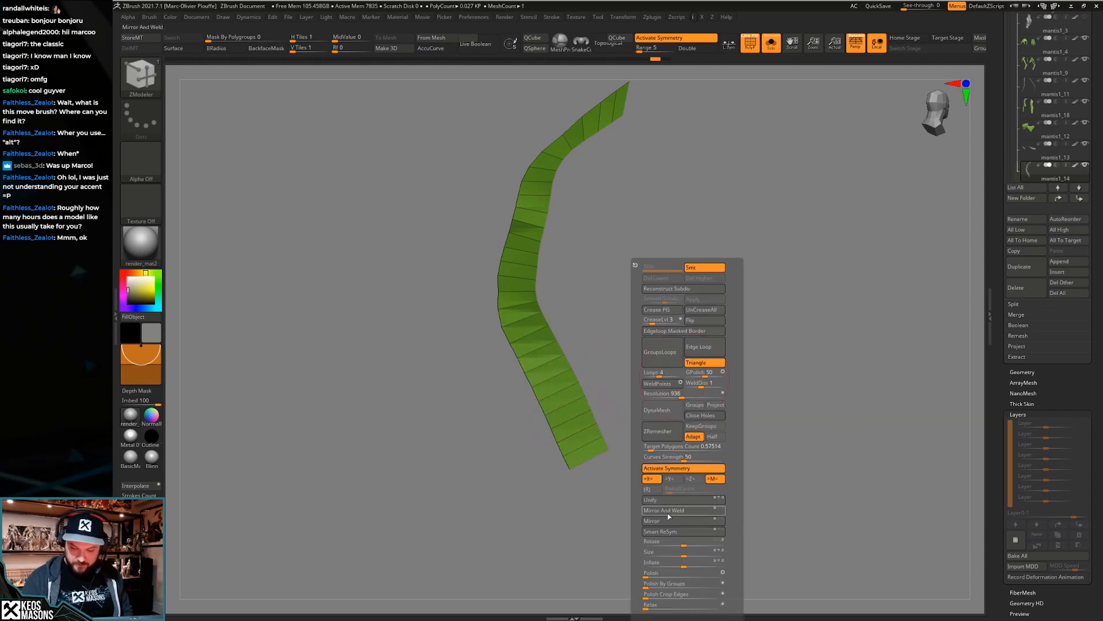
Compare the strip with the armour and try double-sided Panel Loops with thickness 0.01577 and elevation -100
key("ctrl+shift+s")
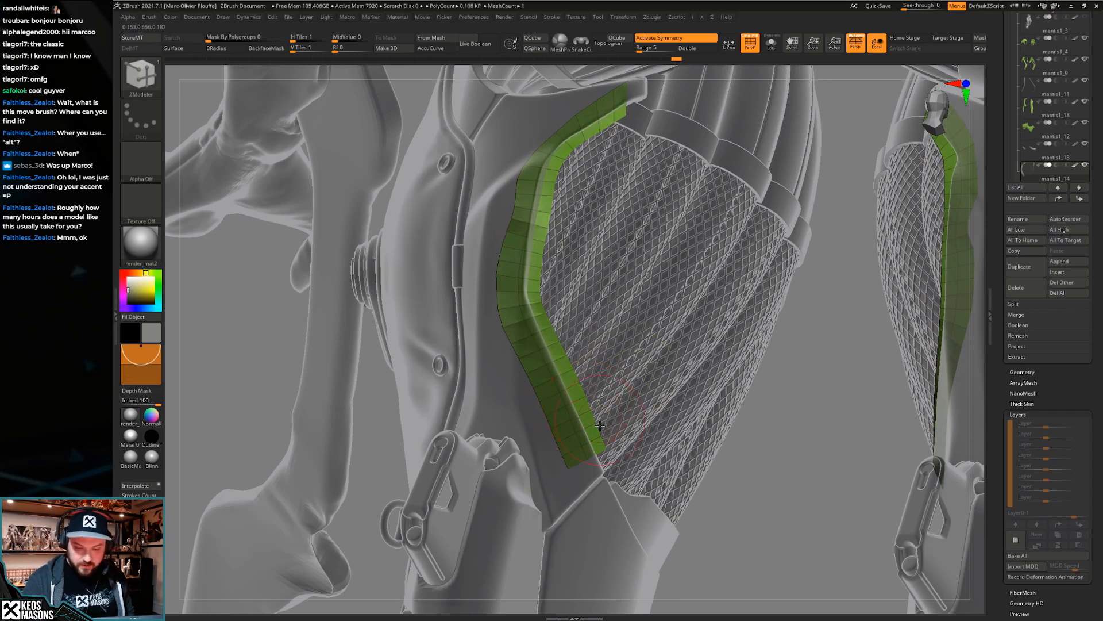
key("ctrl+shift+s")
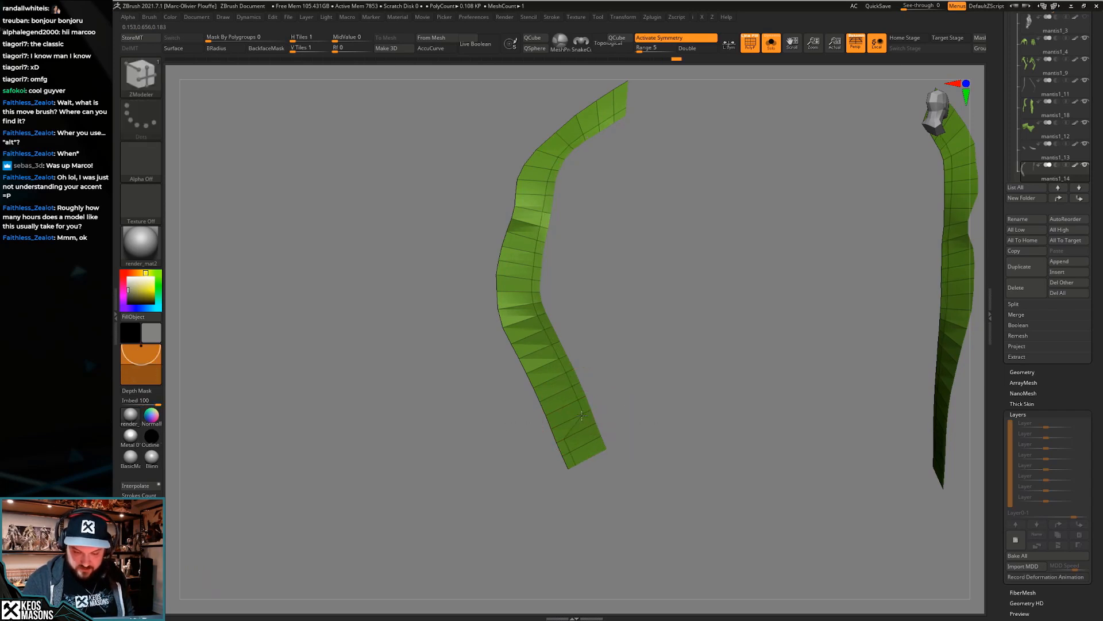
key("space")
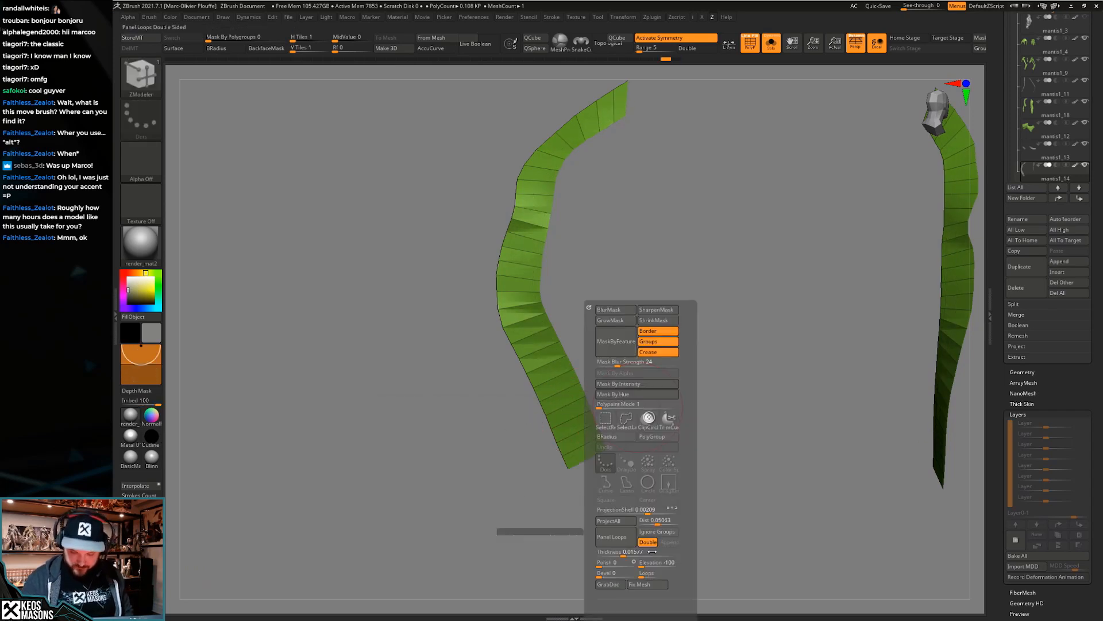
left_click(612, 536)
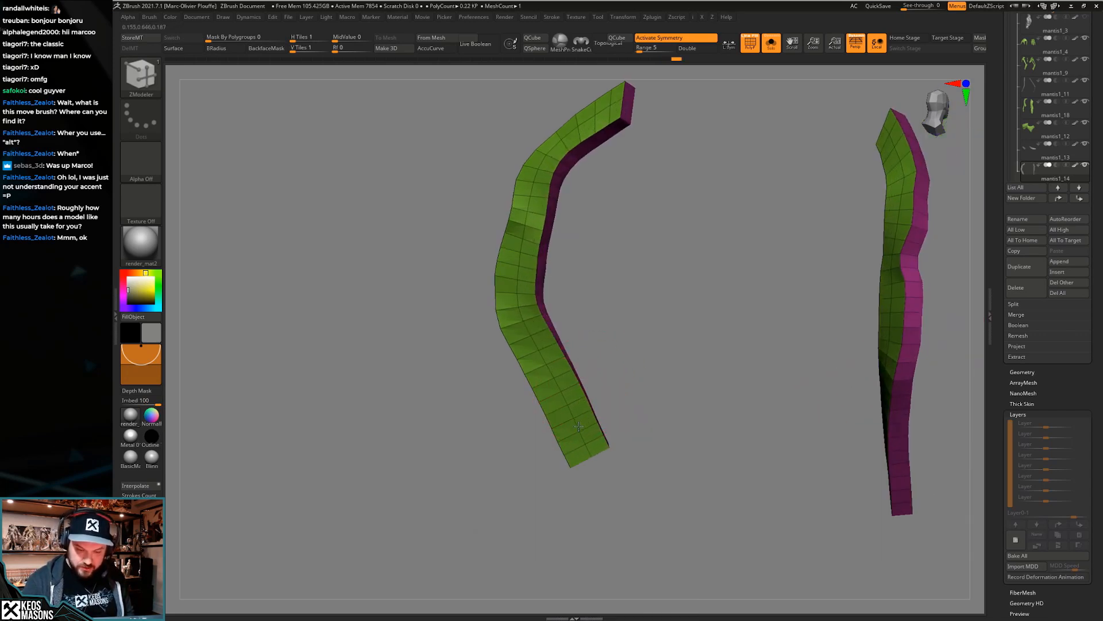
Try an additional edge loop along the thickened strap, then undo it together with the Panel Loops
left_click_drag(577, 425, 617, 119)
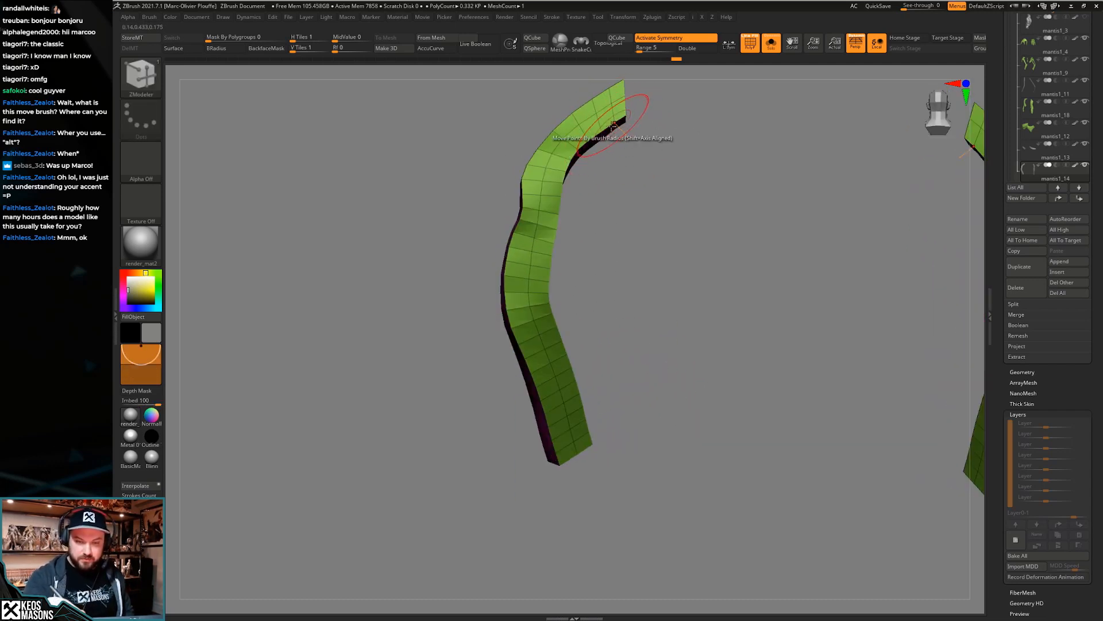
left_click_drag(571, 295, 567, 362)
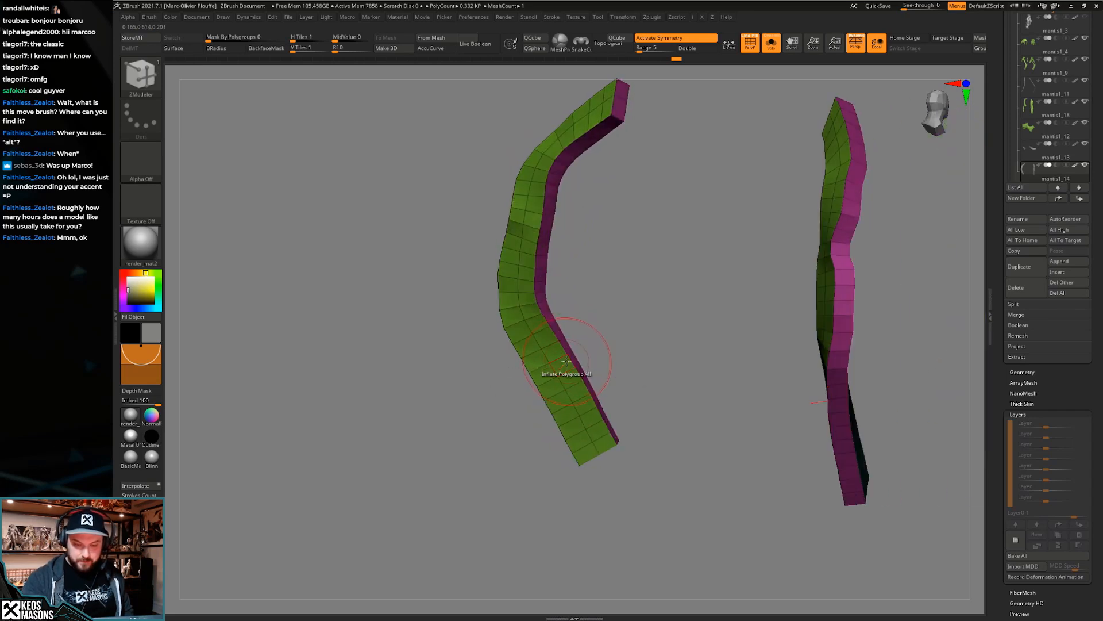
right_click_drag(570, 354, 583, 357)
mouse_move(583, 357)
right_mouse_down("ctrl")
mouse_move(581, 379)
mouse_move(565, 371)
right_mouse_up("ctrl")
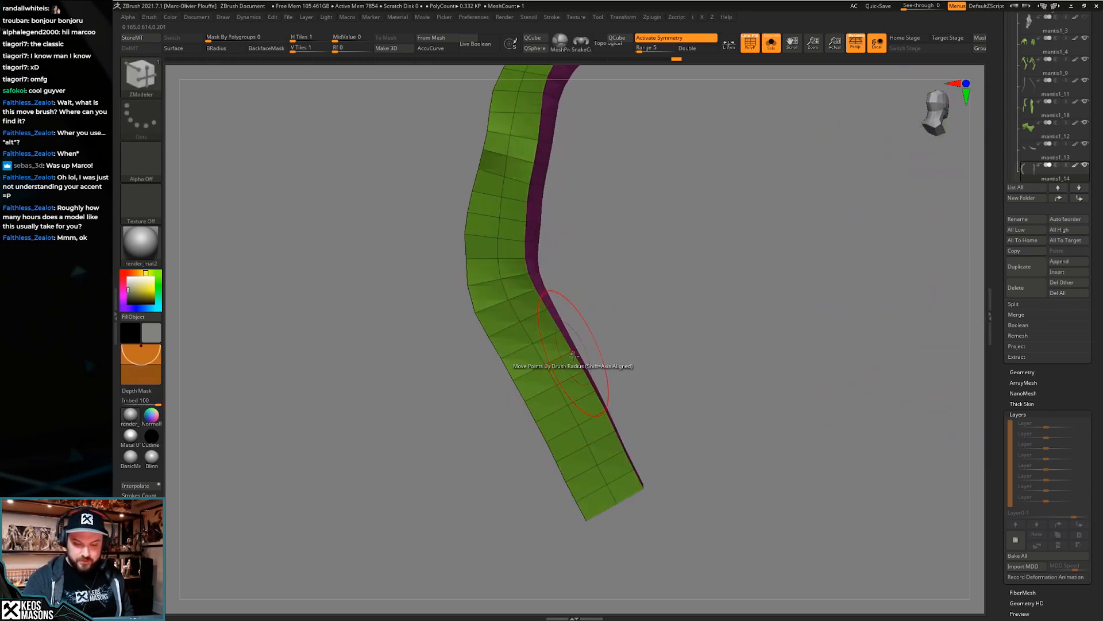
right_click_drag(556, 409, 559, 394, "ctrl")
key("ctrl+z")
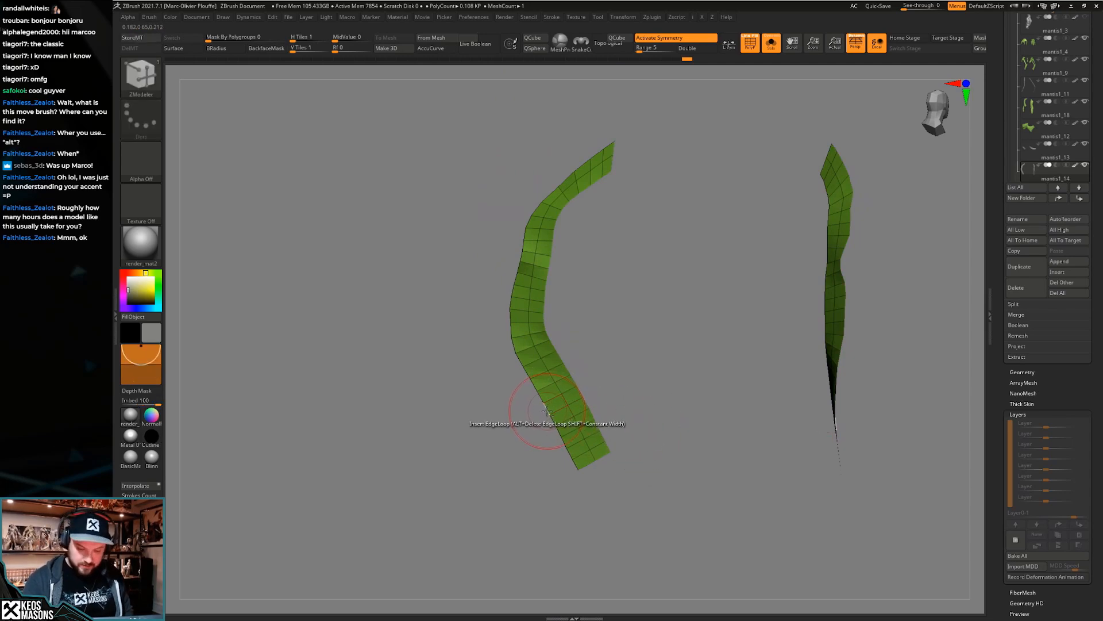
key("ctrl+z")
Reduce the strap to the narrow row of faces beside the fabric and show it shaded on the full character
left_click(681, 426)
mouse_move(646, 414)
right_mouse_down()
mouse_move(681, 425)
mouse_move(637, 426)
right_mouse_up()
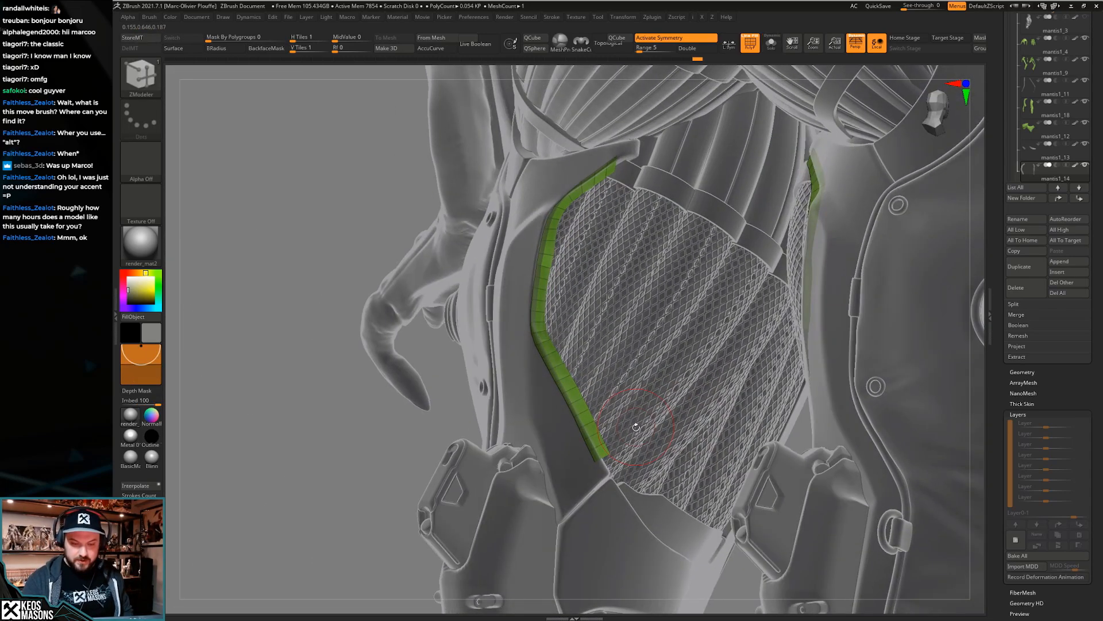
key("shift+f")
key("shift+t")
key("shift+f")
key("shift+f")
Choose the Move brush and nudge the narrow strap to fit the thigh armour's edge near the knee
key("space")
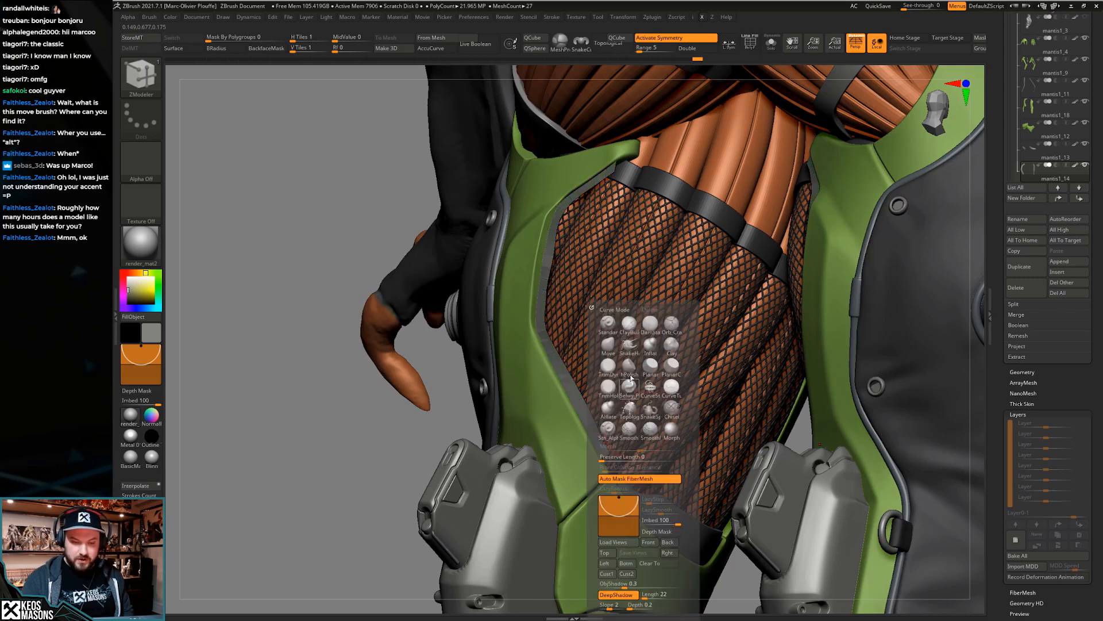
left_click(612, 348)
mouse_move(603, 266)
right_mouse_down()
mouse_move(532, 256)
mouse_move(322, 310)
mouse_move(333, 316)
right_mouse_up()
mouse_move(563, 453)
right_mouse_down()
mouse_move(532, 446)
mouse_move(584, 458)
mouse_move(612, 418)
mouse_move(658, 517)
right_mouse_up()
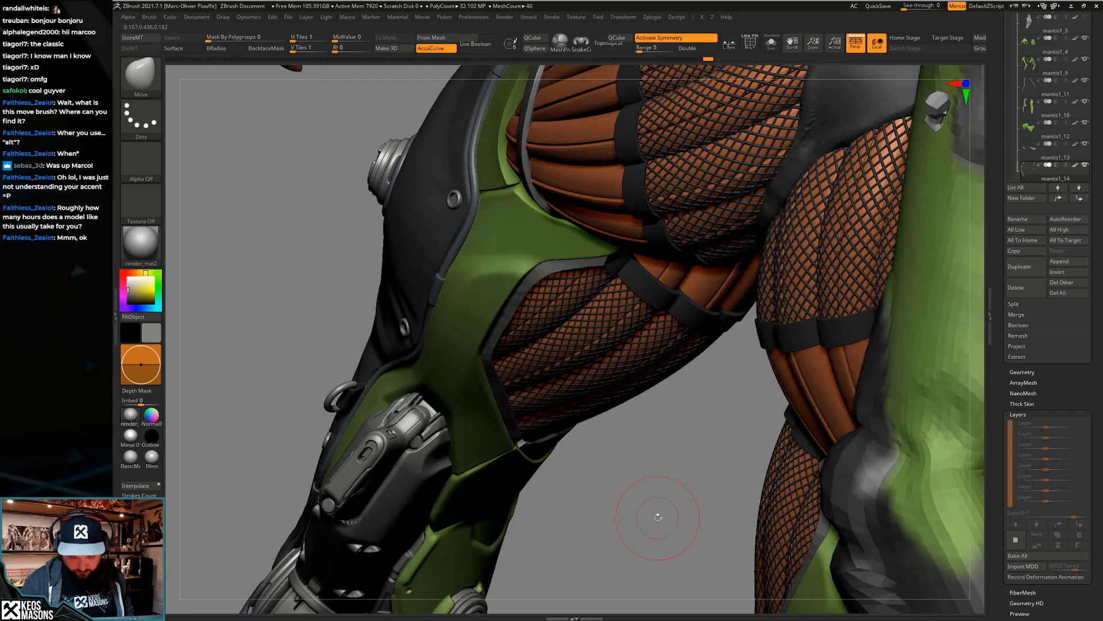
mouse_move(535, 398)
right_mouse_down()
mouse_move(580, 416)
mouse_move(529, 460)
mouse_move(600, 457)
mouse_move(597, 487)
right_mouse_up()
key("space")
left_click_drag(589, 436, 585, 435)
mouse_move(623, 433)
right_mouse_down()
mouse_move(584, 437)
mouse_move(539, 342)
right_mouse_up()
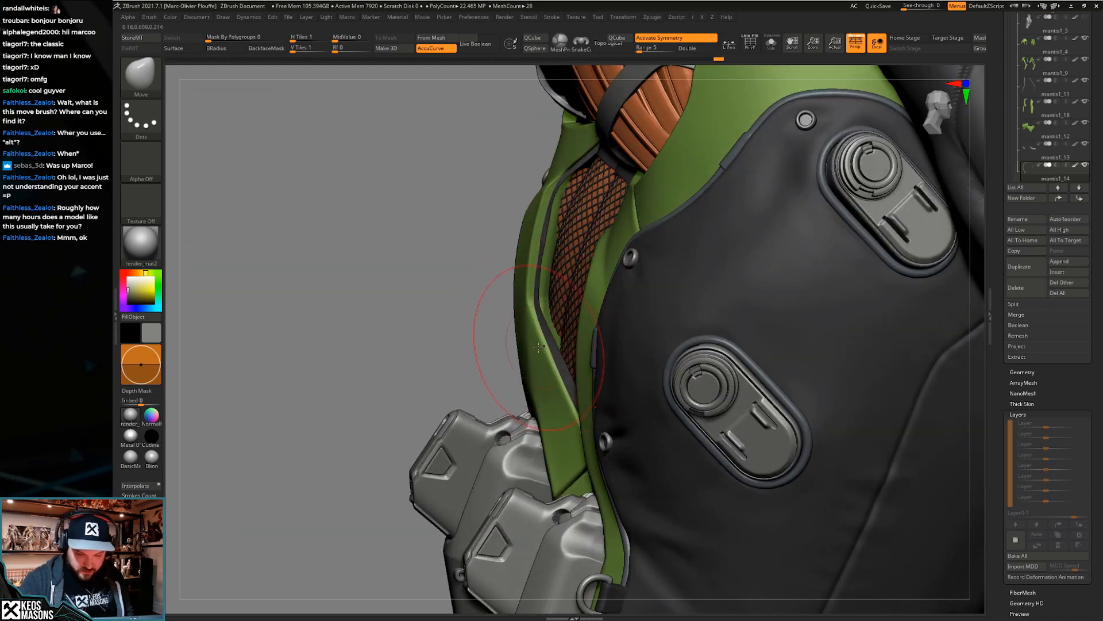
Isolate the narrow strap and thicken it with double-sided Panel Loops at thickness 0.01311 and elevation -100
mouse_move(555, 379)
right_mouse_down()
mouse_move(589, 368)
mouse_move(579, 302)
mouse_move(628, 135)
mouse_move(655, 158)
mouse_move(620, 145)
mouse_move(612, 168)
mouse_move(572, 187)
right_mouse_up()
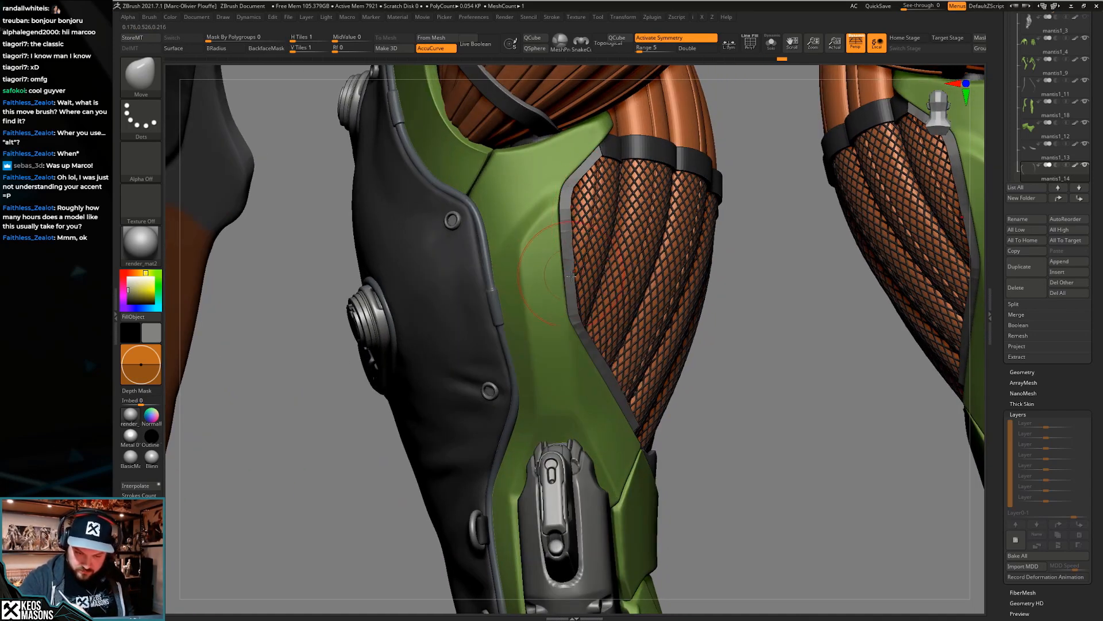
mouse_move(583, 343)
right_mouse_down("ctrl")
mouse_move(675, 395)
mouse_move(632, 420)
right_mouse_up("ctrl")
key("alt+s")
key("space")
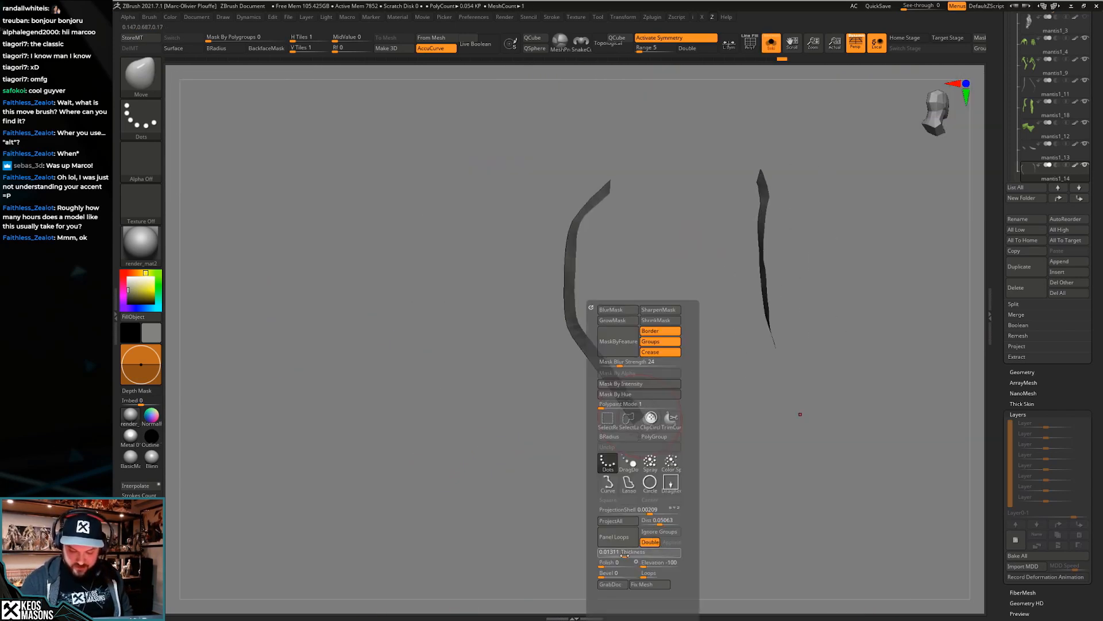
left_click(612, 536)
right_click_drag(729, 433, 702, 442)
key("alt+s")
key("alt+s")
right_click_drag(617, 412, 542, 377)
key("alt+s")
key("alt+s")
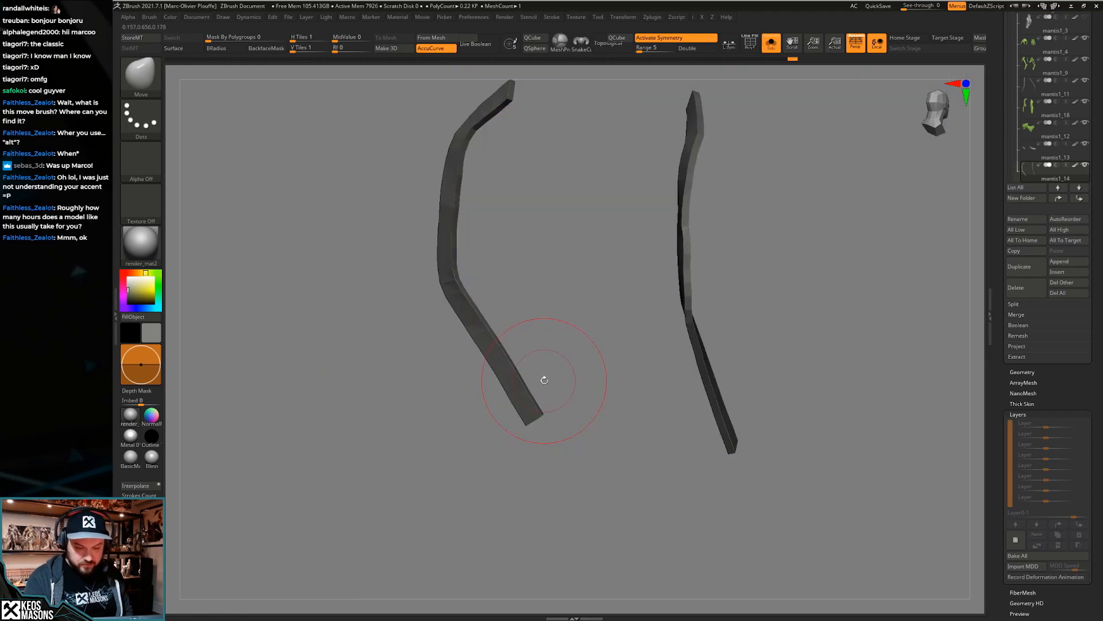
Check the thickened strap against the thigh armour on the full character and make the strap the active subtool
key("alt+s")
key("space")
left_click_drag(541, 352, 550, 351)
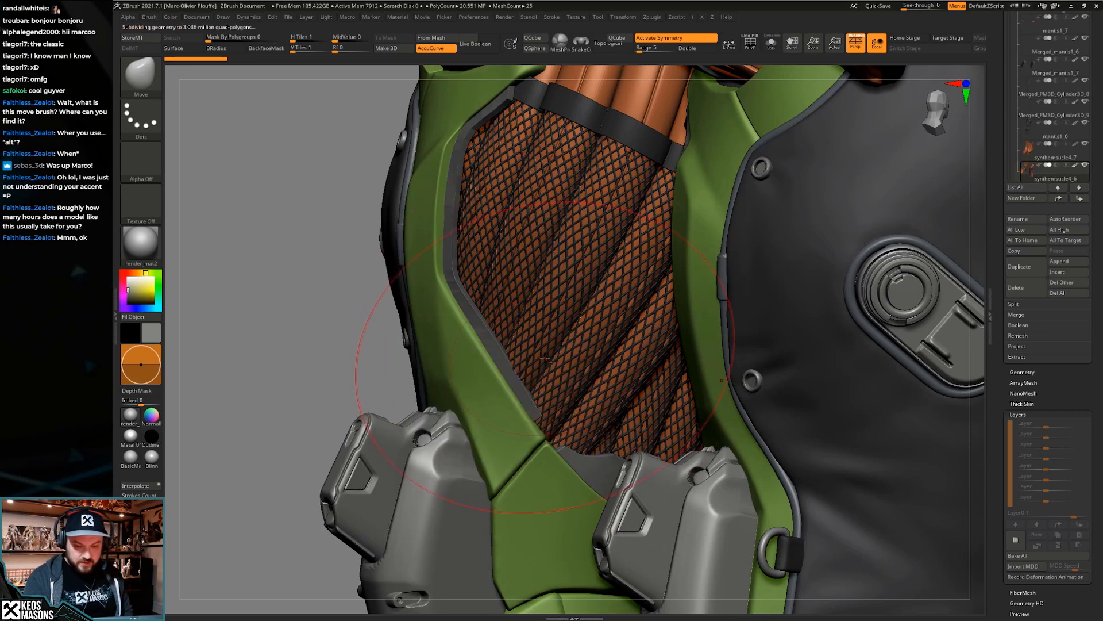
key("alt+s")
key("alt+s")
mouse_move(561, 369)
right_mouse_down()
mouse_move(564, 352)
mouse_move(562, 361)
right_mouse_up()
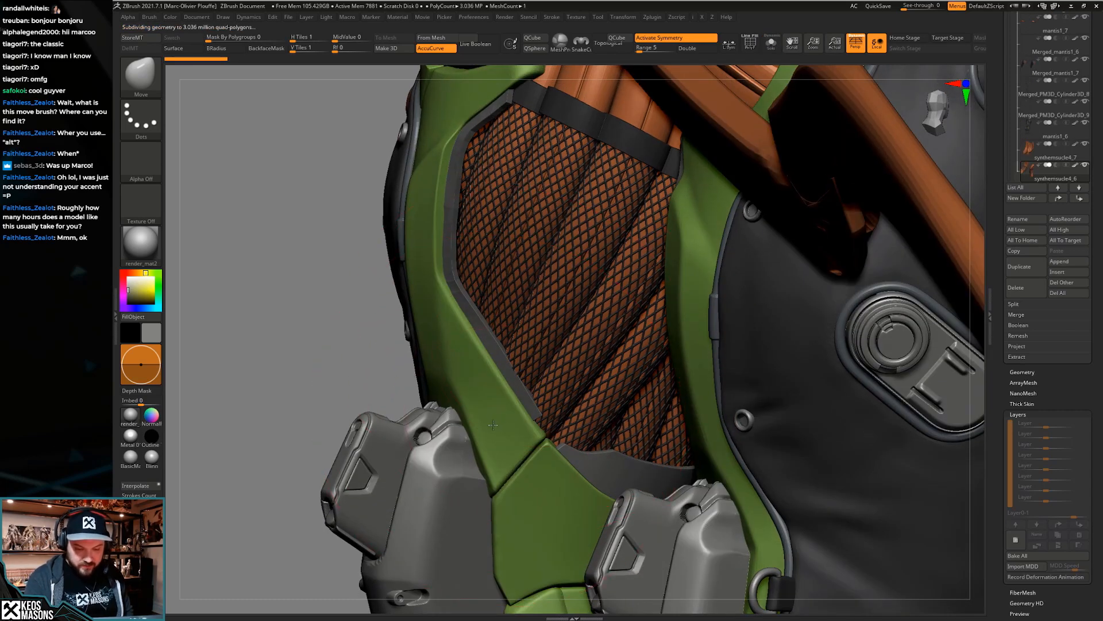
mouse_move(508, 435)
right_mouse_down()
mouse_move(351, 431)
mouse_move(494, 434)
mouse_move(466, 431)
mouse_move(397, 350)
mouse_move(451, 400)
mouse_move(559, 389)
mouse_move(564, 306)
mouse_move(522, 319)
mouse_move(539, 396)
mouse_move(476, 283)
right_mouse_up()
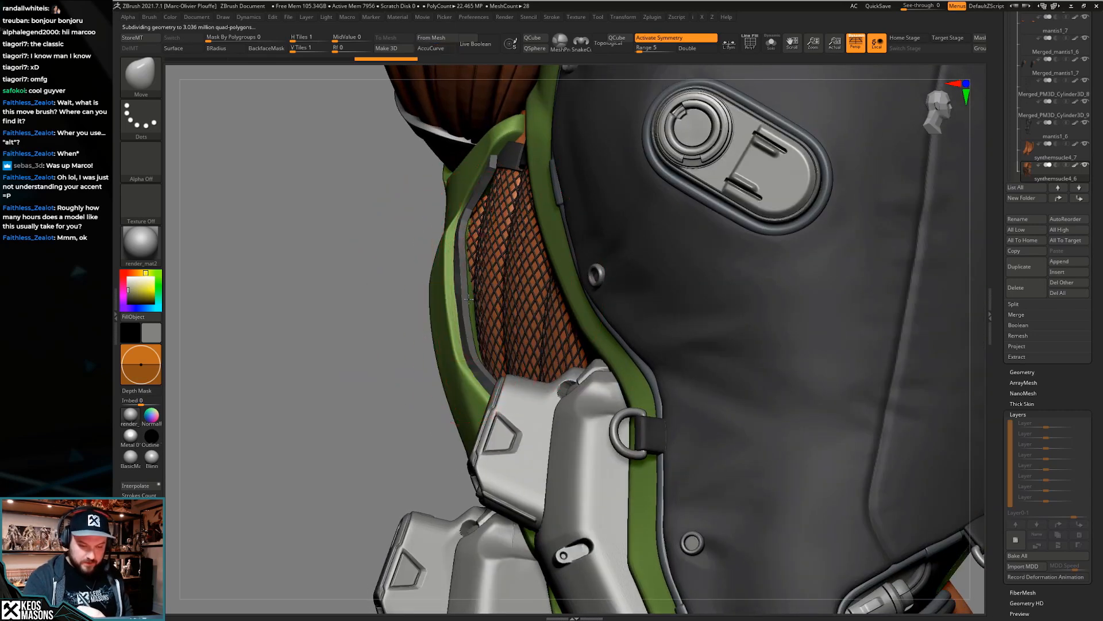
mouse_move(467, 282)
right_mouse_down()
mouse_move(586, 425)
mouse_move(488, 308)
right_mouse_up()
right_click(503, 328)
left_click(488, 308, "alt")
mouse_move(641, 438)
right_mouse_down()
mouse_move(617, 447)
mouse_move(619, 459)
mouse_move(624, 446)
right_mouse_up()
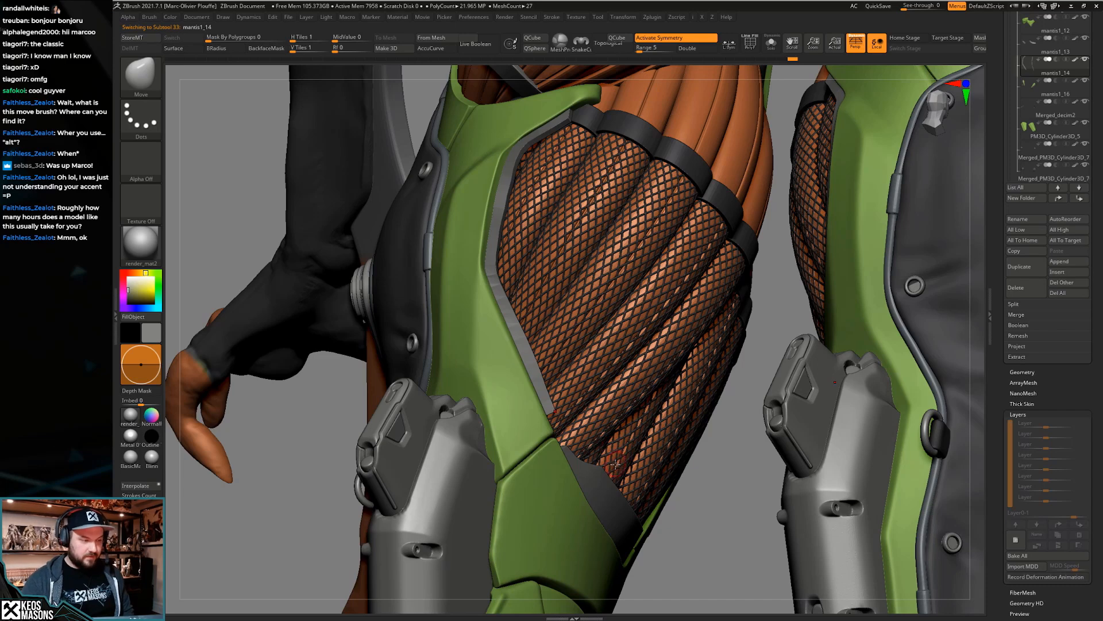
Adjust the Move brush size and fit the thickened strap along the thigh armour's edge beside the mesh fabric
key("space")
left_click_drag(569, 355, 579, 357)
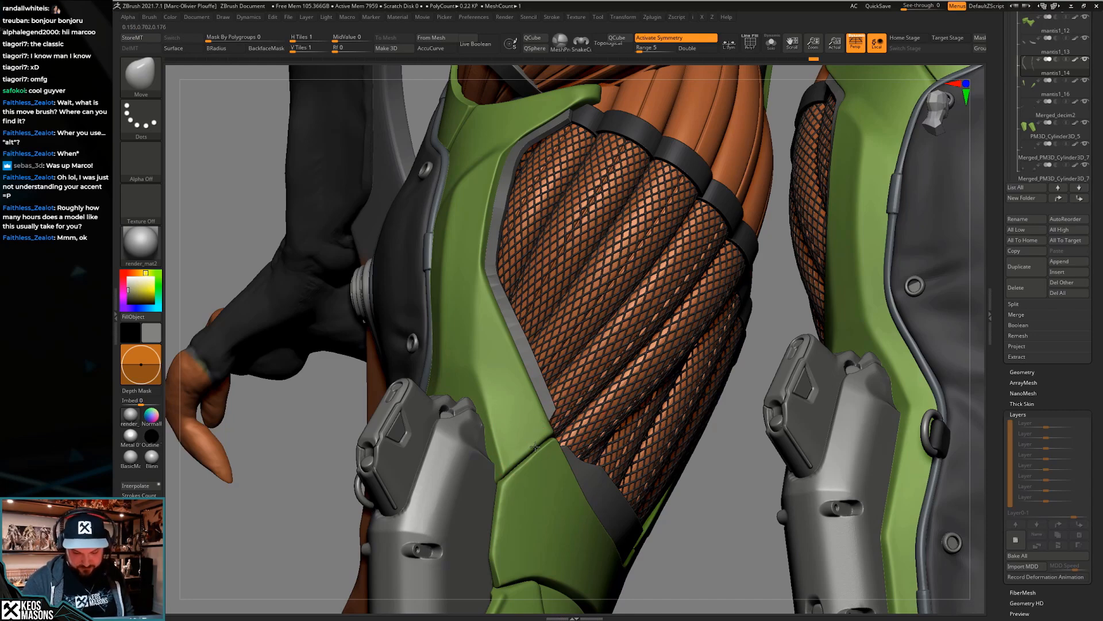
right_click_drag(571, 405, 566, 241)
key("space")
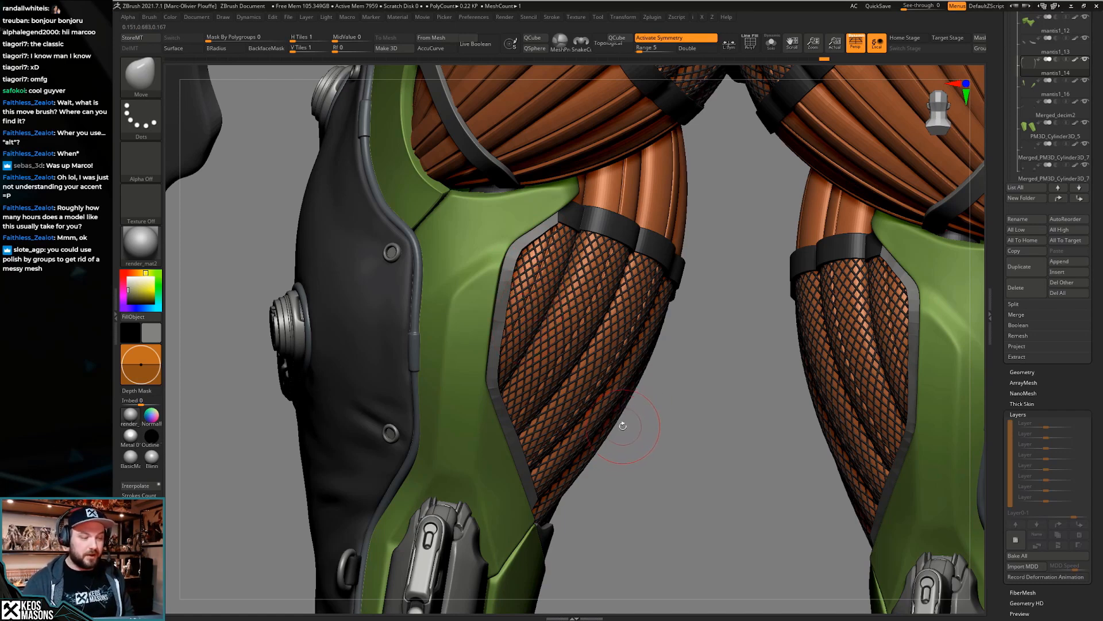
left_click_drag(628, 415, 569, 405)
key("alt+s")
key("alt+s")
right_click_drag(599, 389, 647, 313)
right_click_drag(517, 193, 520, 210)
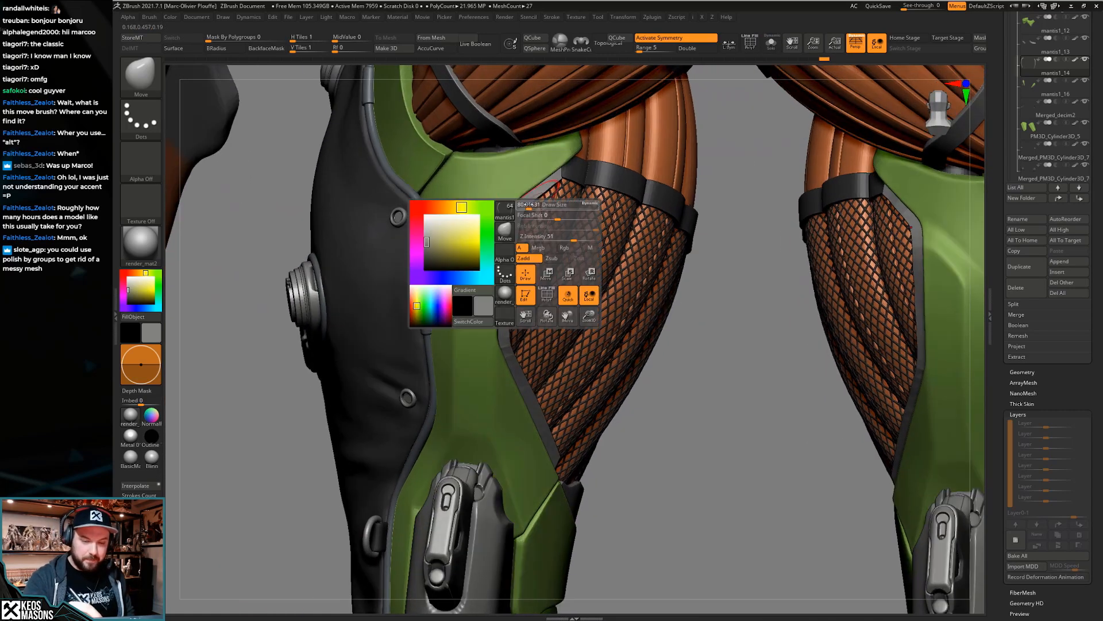
right_click(522, 205)
left_click_drag(519, 204, 504, 191)
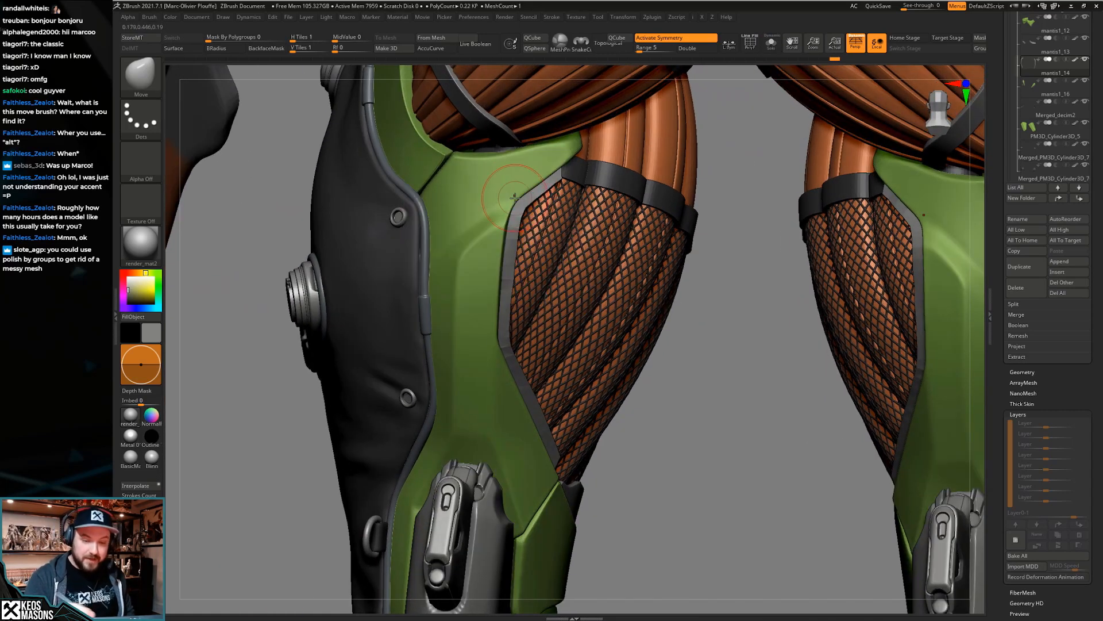
right_click_drag(544, 342, 513, 332)
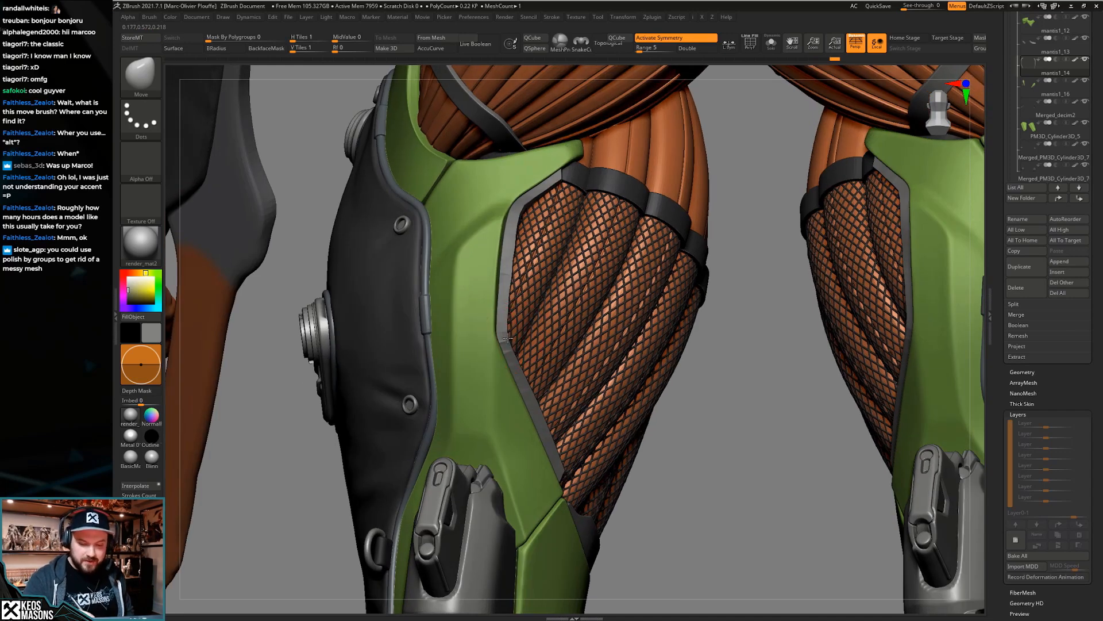
Isolate the strap for reshaping its upper section with the Move brush
key("alt+s")
mouse_move(512, 270)
right_mouse_down()
mouse_move(520, 259)
mouse_move(505, 288)
right_mouse_up()
right_click(493, 274)
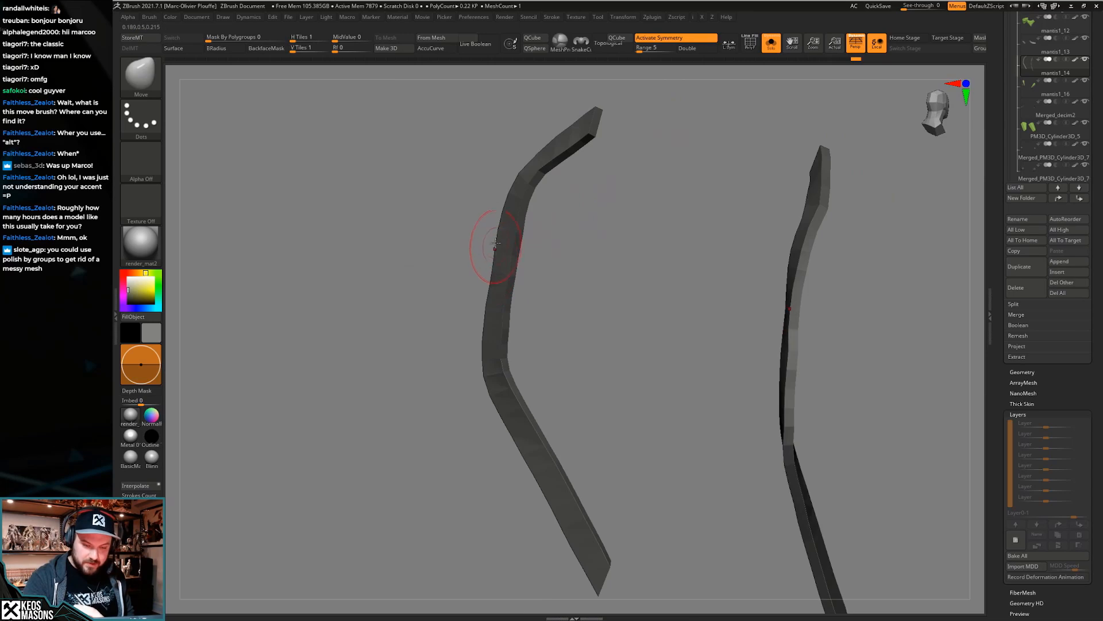
Turn on AccuCurve for the Move brush to shape the dark trim strip beside the thigh netting
right_click_drag(489, 276, 555, 276)
right_click_drag(550, 345, 553, 373)
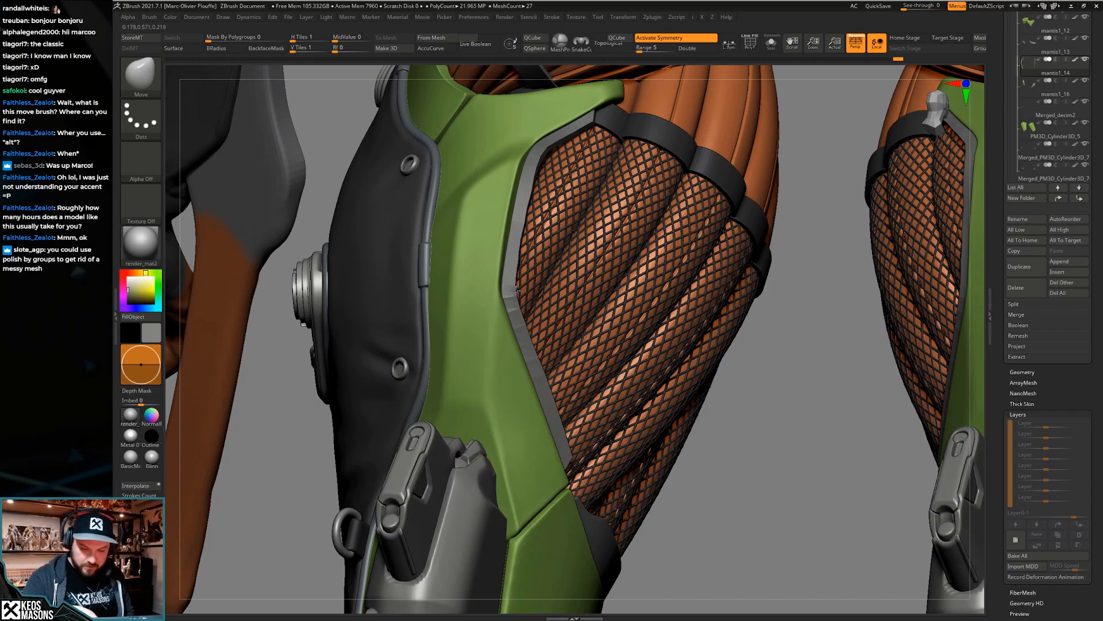
right_click_drag(582, 336, 533, 231)
key("space")
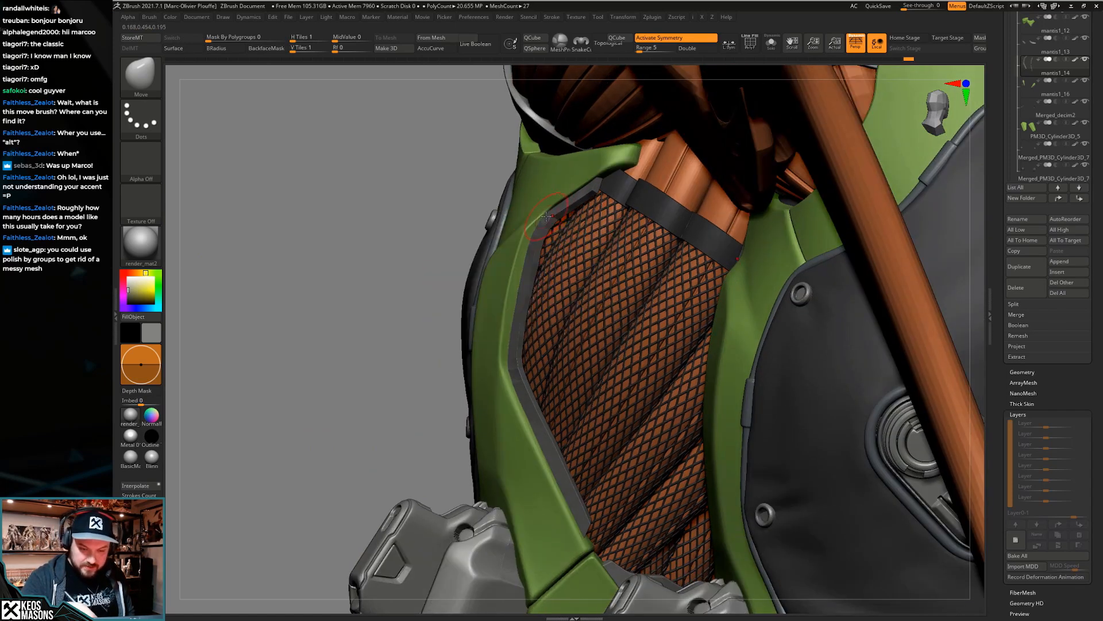
key("alt+s")
key("alt+a")
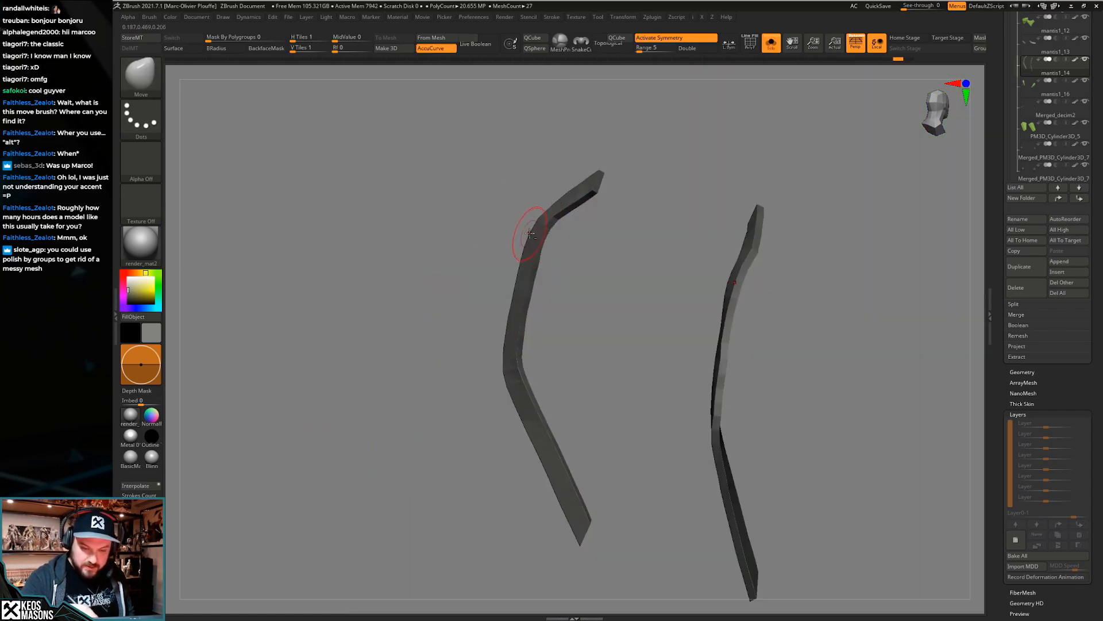
key("alt+s")
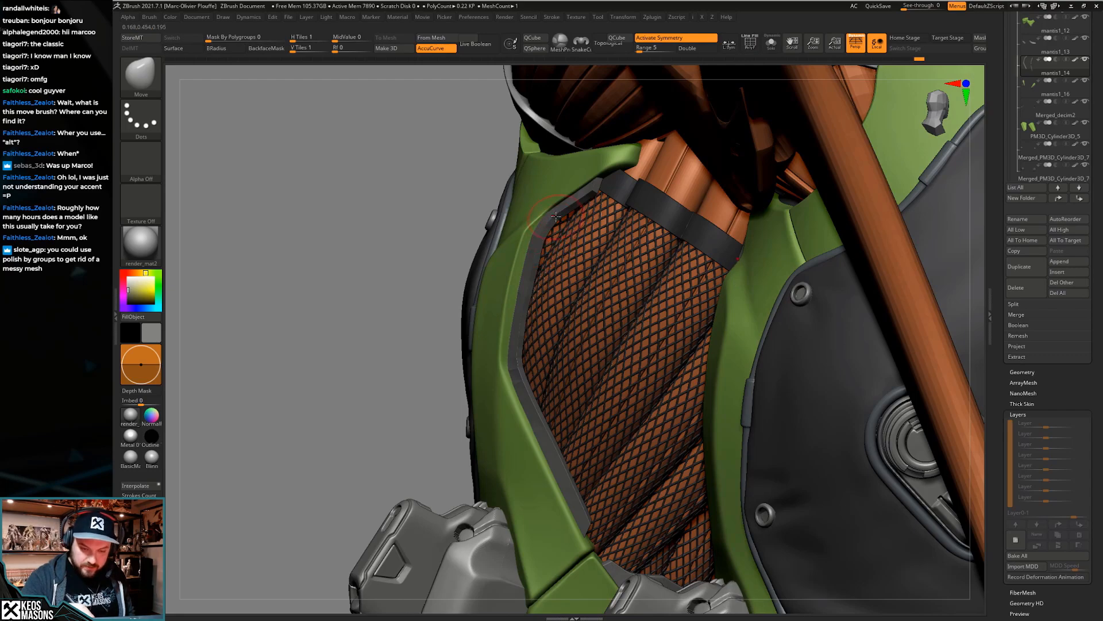
Reshape the dark strip with the Move brush so it follows the green armour's inner edge along the thigh netting
right_click_drag(532, 362, 621, 443)
key("alt+s")
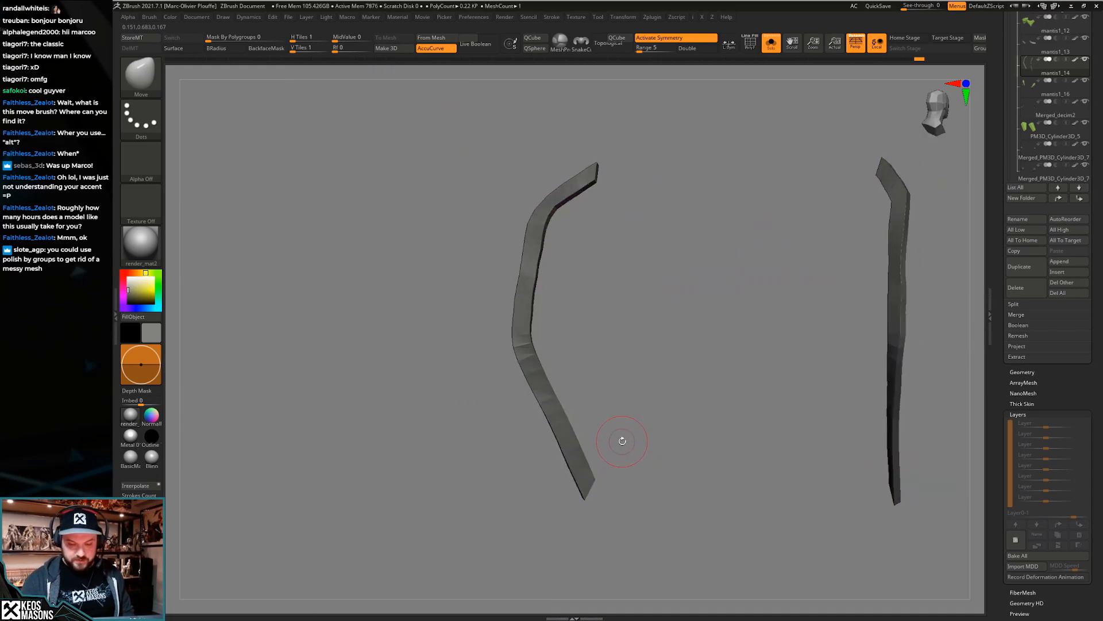
key("alt+s")
right_click_drag(587, 394, 540, 342)
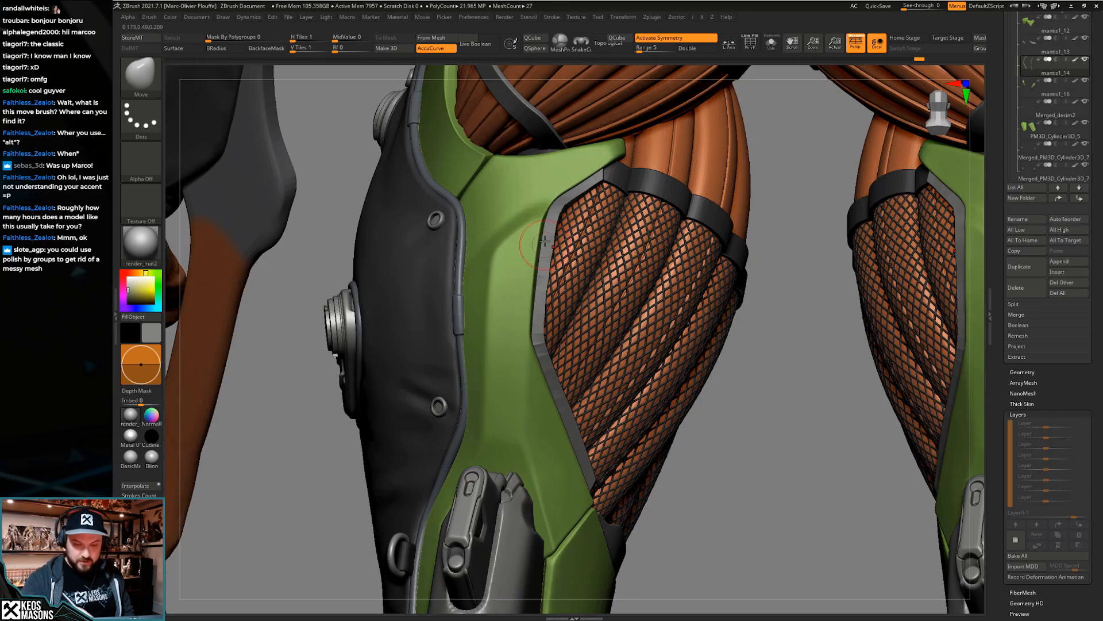
key("alt+s")
mouse_move(544, 249)
right_mouse_down()
mouse_move(592, 328)
mouse_move(554, 291)
mouse_move(535, 234)
right_mouse_up()
right_click_drag(535, 465, 650, 422)
Subdivide the dark strip and crease its polygroup borders
key("shift+f")
key("ctrl+w")
key("shift+f")
key("d")
key("space")
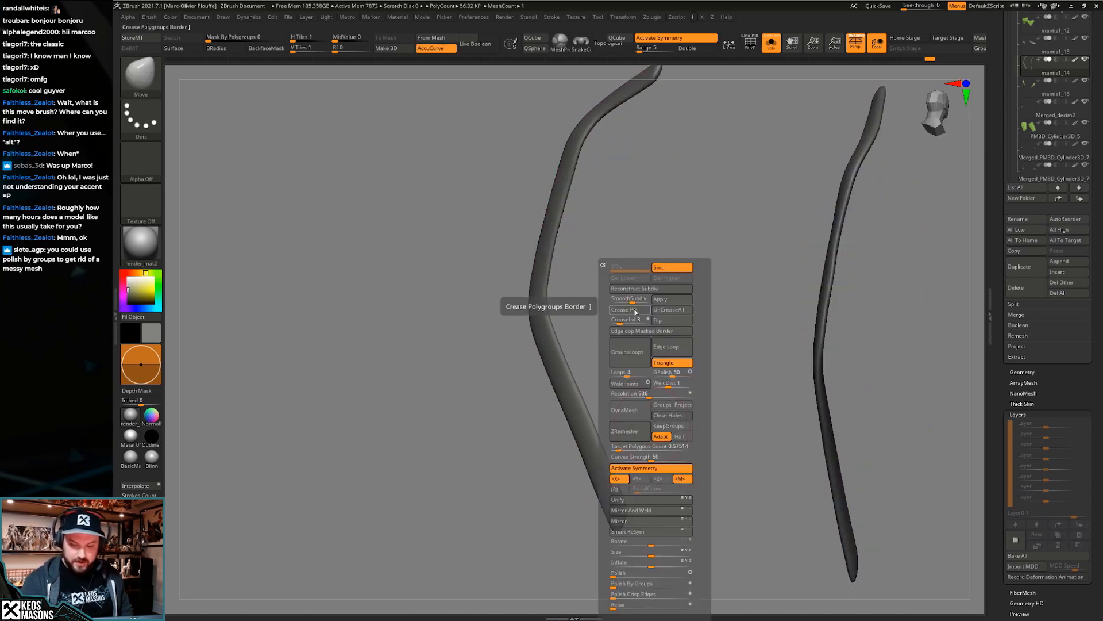
left_click(642, 311)
key("shift+f")
mouse_move(659, 419)
right_mouse_down()
mouse_move(659, 443)
mouse_move(663, 418)
right_mouse_up()
key("shift+f")
Lower the strip's crease level to soften its edges and compare it with the surrounding armour
key("space")
left_click_drag(642, 319, 639, 320)
right_click_drag(656, 335, 663, 350)
key("shift+s")
right_click_drag(652, 434, 626, 426)
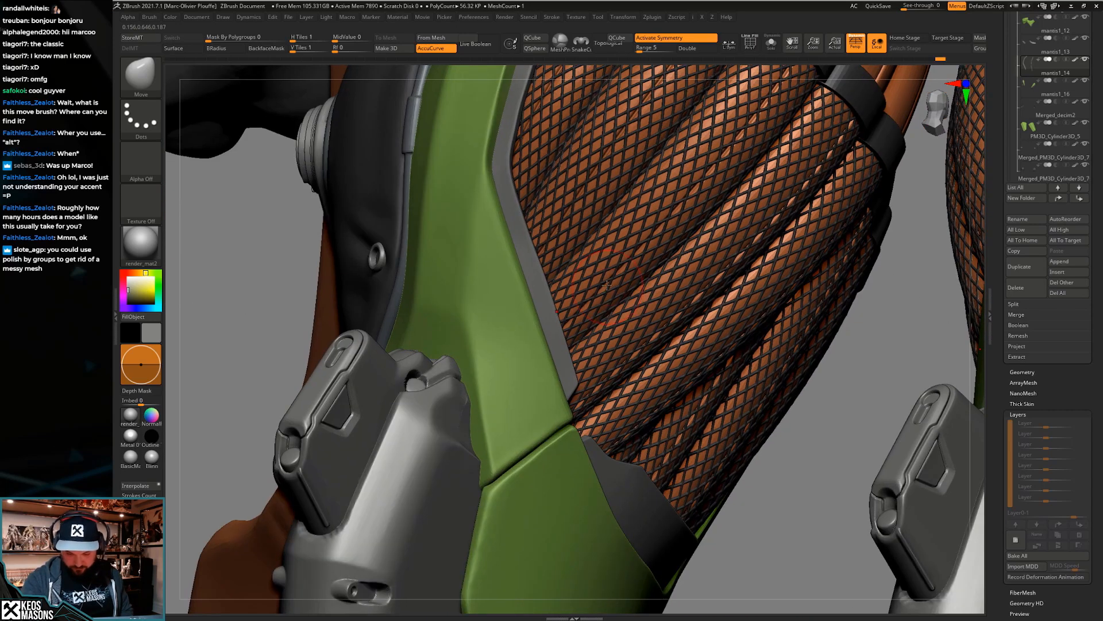
key("shift+s")
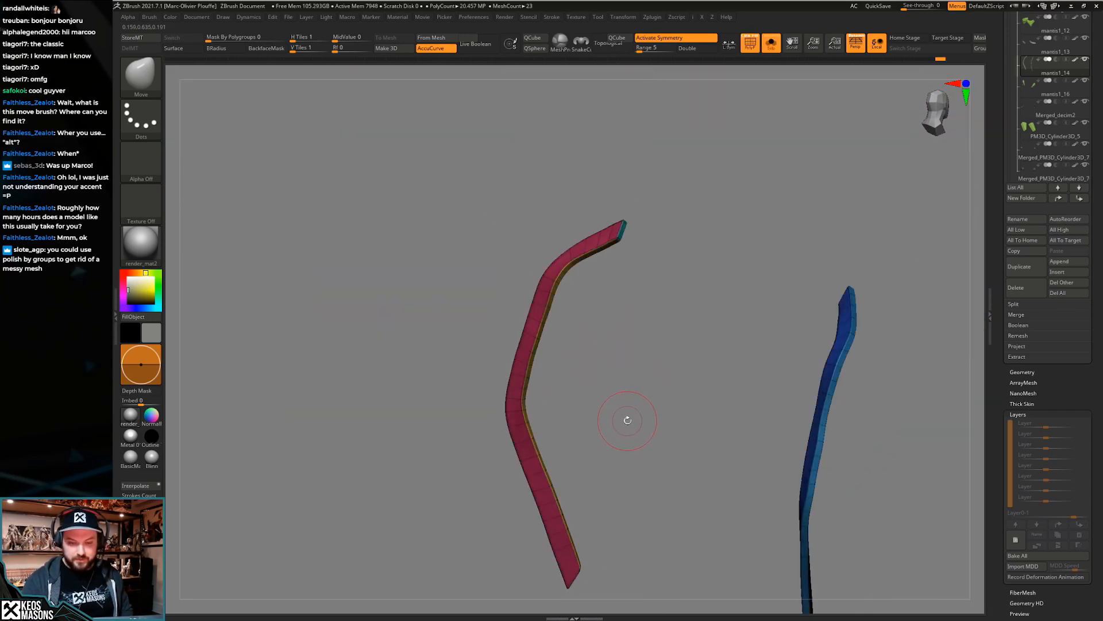
Drop the isolated strip to a lower subdivision level and check its shape
key("space")
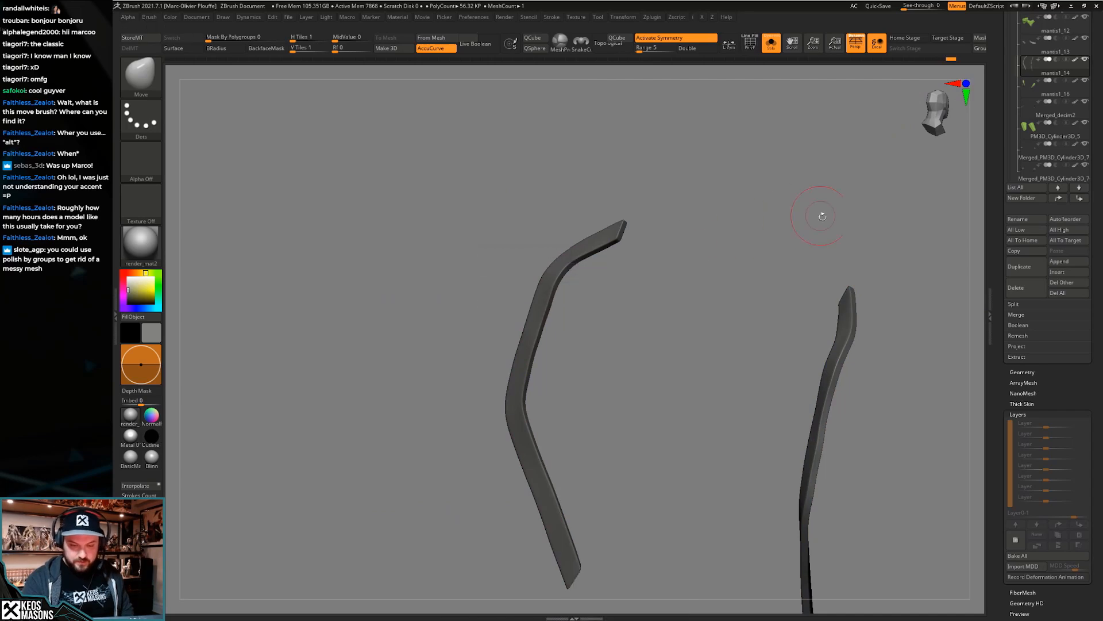
key("shift+s")
key("shift+s")
key("shift+f")
key("shift+f")
right_click_drag(666, 417, 665, 414)
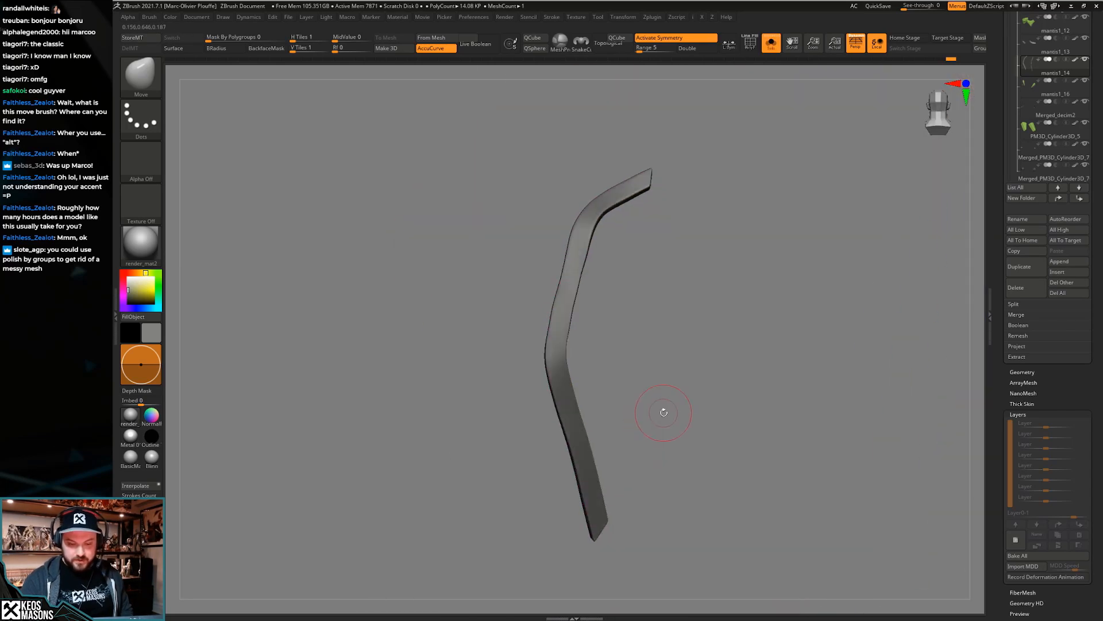
key("space")
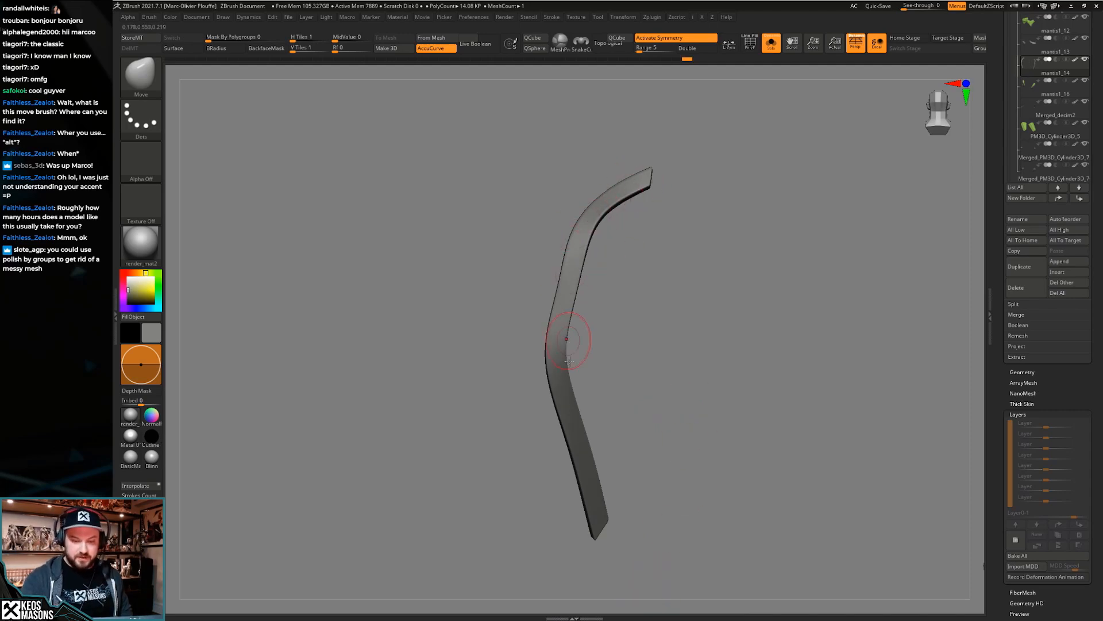
Smooth out the strip's middle bend with the Move brush and fit it against the green armour
right_click_drag(574, 302, 592, 460)
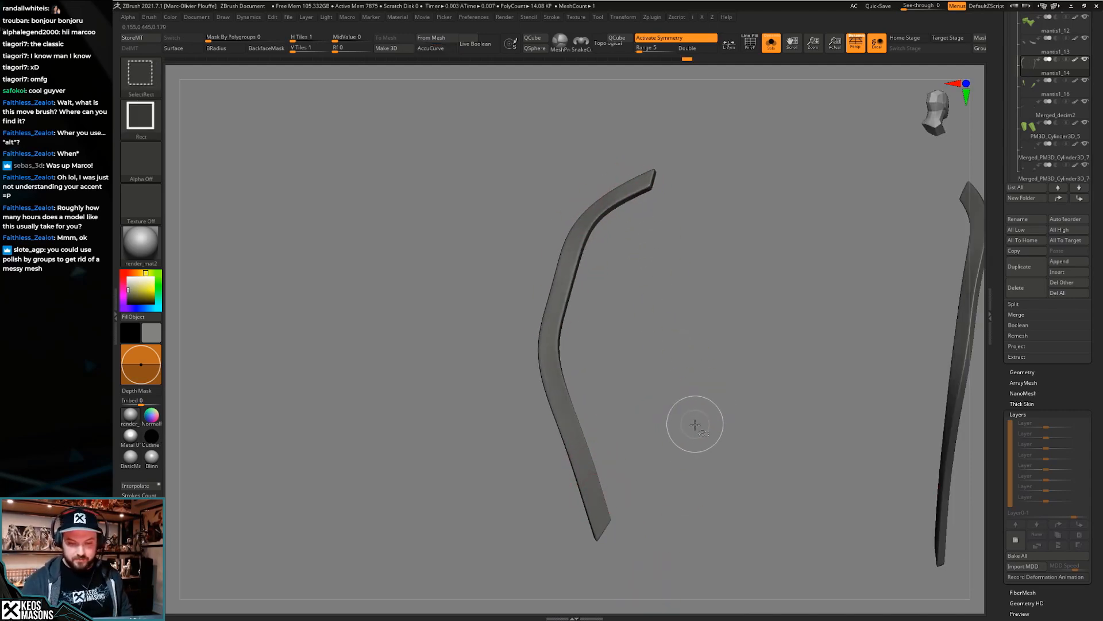
key("alt+s")
right_click_drag(690, 432, 638, 396)
key("space")
mouse_move(570, 318)
right_mouse_down()
mouse_move(579, 328)
mouse_move(569, 347)
mouse_move(534, 355)
mouse_move(558, 353)
mouse_move(560, 333)
right_mouse_up()
key("space")
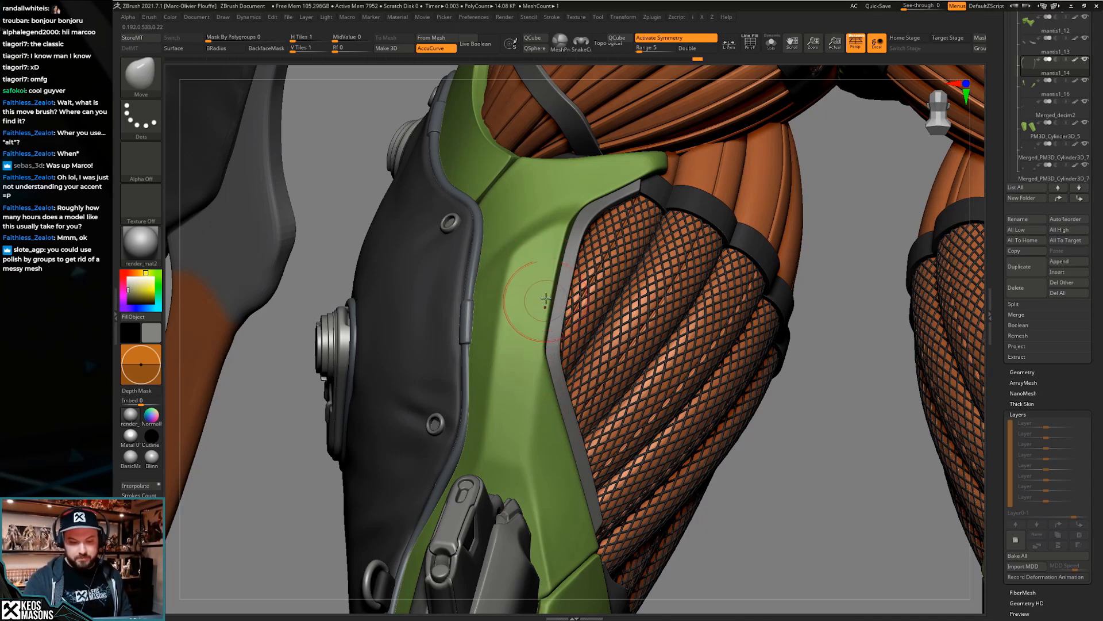
Nudge the upper and middle sections of the strip so they sit flush inside the armour opening
mouse_move(554, 355)
right_mouse_down()
mouse_move(599, 217)
mouse_move(615, 202)
mouse_move(596, 215)
right_mouse_up()
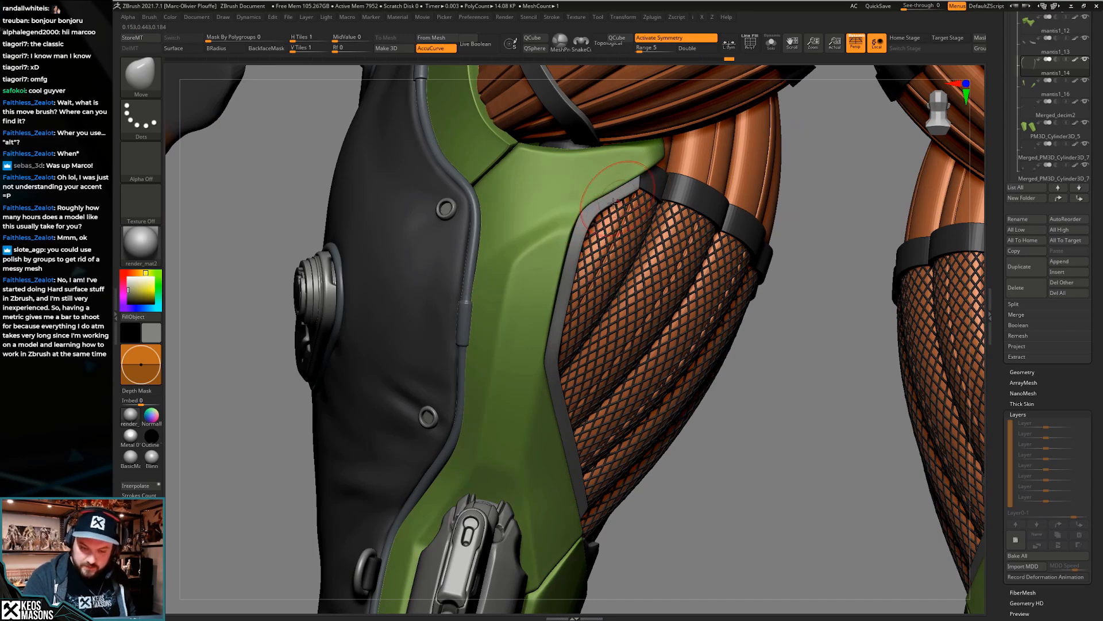
right_click_drag(666, 368, 540, 350)
key("space")
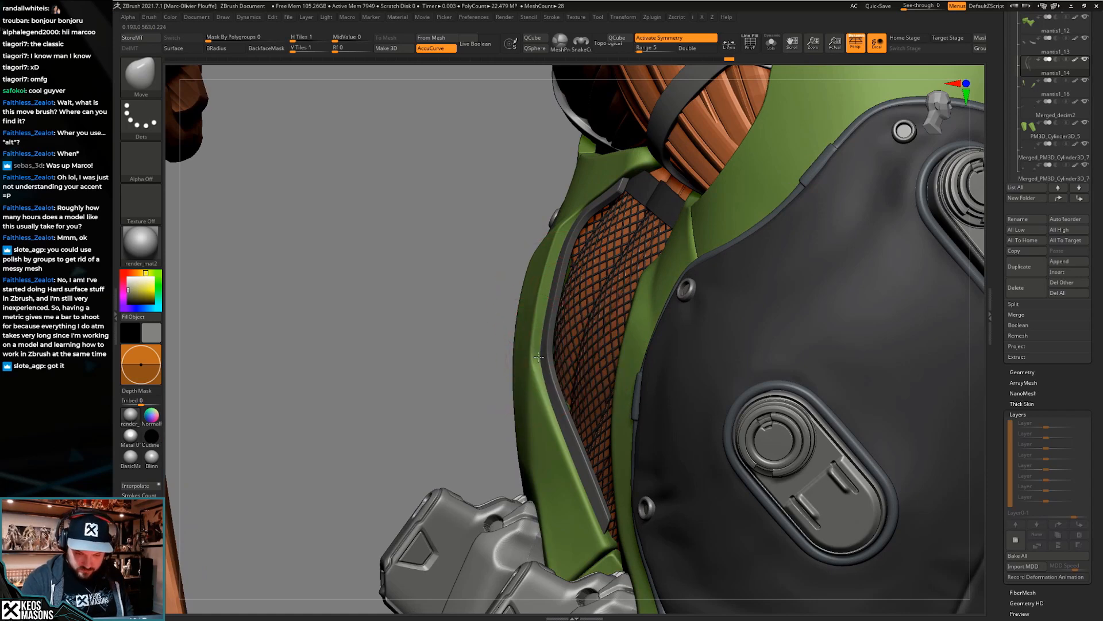
key("space")
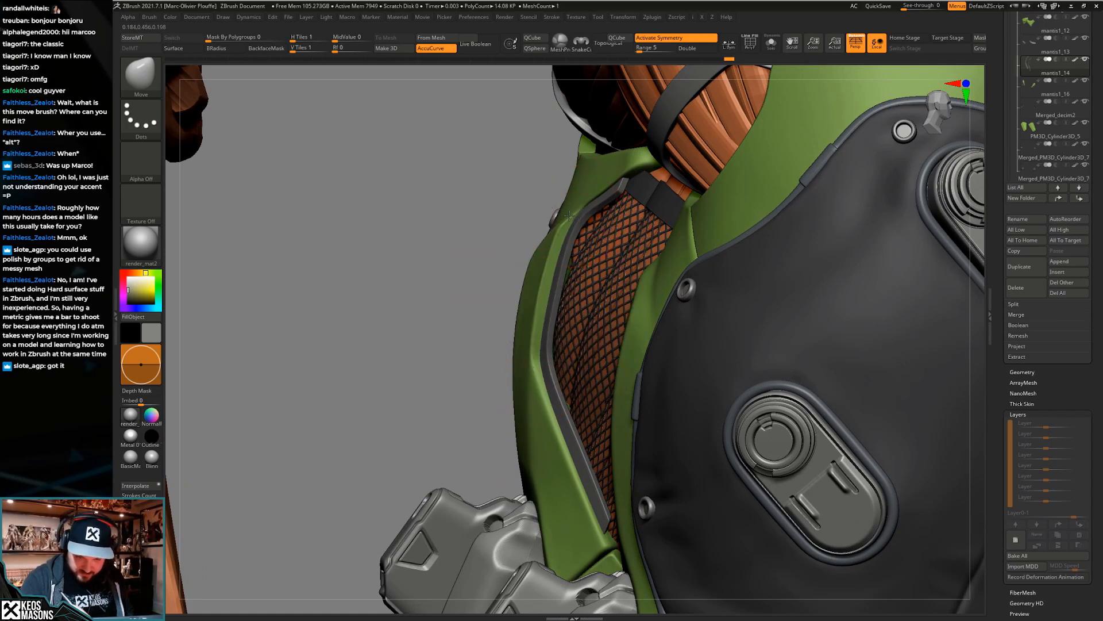
mouse_move(542, 331)
right_mouse_down()
mouse_move(589, 348)
mouse_move(547, 423)
right_mouse_up()
Switch to the ZModeler brush and insert an extra edge loop across the strip
key("b")
key("z")
key("m")
key("shift+f")
right_click_drag(554, 348, 587, 340, "ctrl")
right_click_drag(579, 293, 569, 276)
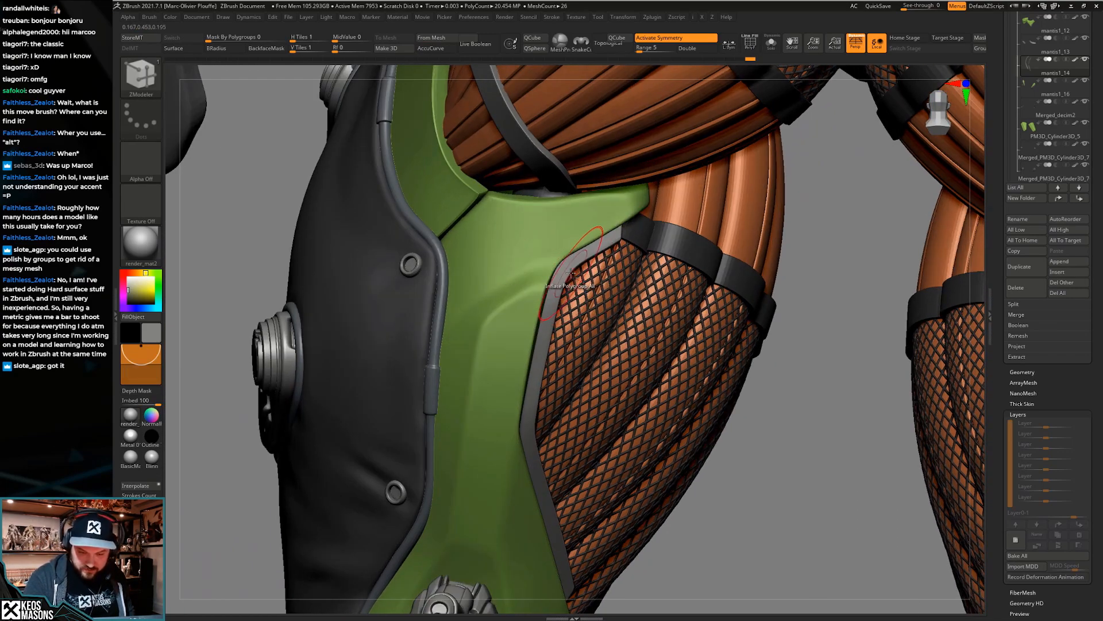
key("shift+f")
key("shift+f")
Return to the Move brush and adjust its settings for fitting the strip around the thigh opening
right_click_drag(600, 366, 577, 357)
mouse_move(582, 406)
right_mouse_down("alt")
mouse_move(580, 360)
mouse_move(638, 339)
right_mouse_up("alt")
key("space")
left_click(549, 337)
key("space")
left_click(506, 424)
mouse_move(506, 379)
right_mouse_down()
mouse_move(522, 383)
mouse_move(532, 442)
mouse_move(613, 458)
mouse_move(584, 504)
mouse_move(590, 441)
right_mouse_up()
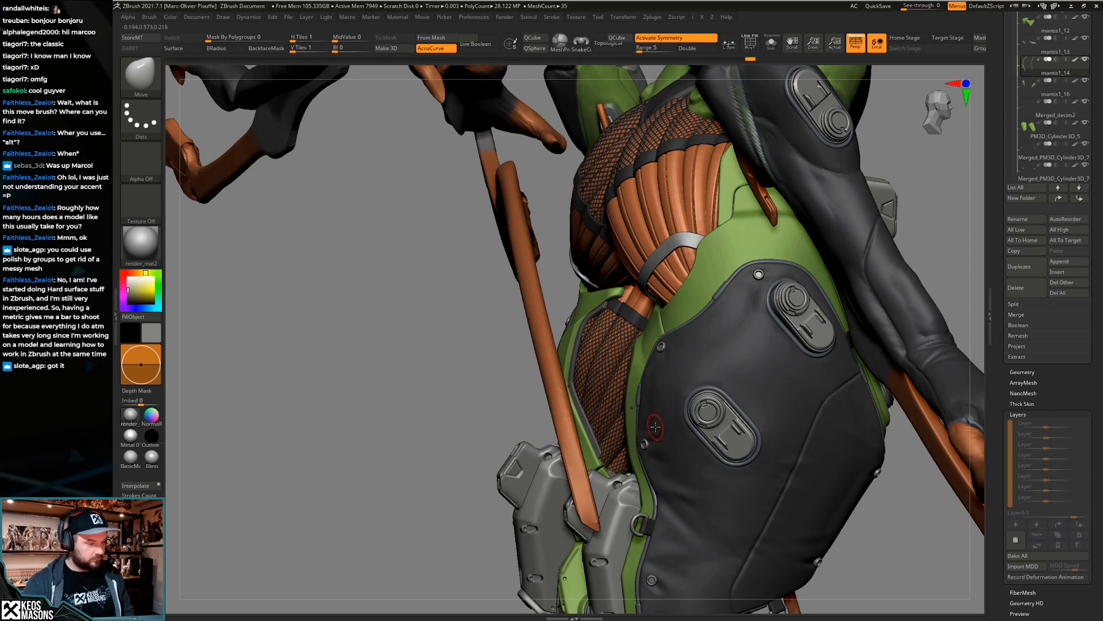
Pull the strip's upper end and upper bend tight against the green armour rim with the Move brush
mouse_move(654, 402)
right_mouse_down()
mouse_move(598, 423)
mouse_move(615, 399)
mouse_move(621, 414)
mouse_move(626, 368)
mouse_move(566, 310)
right_mouse_up()
key("alt+s")
key("f")
key("alt+s")
key("space")
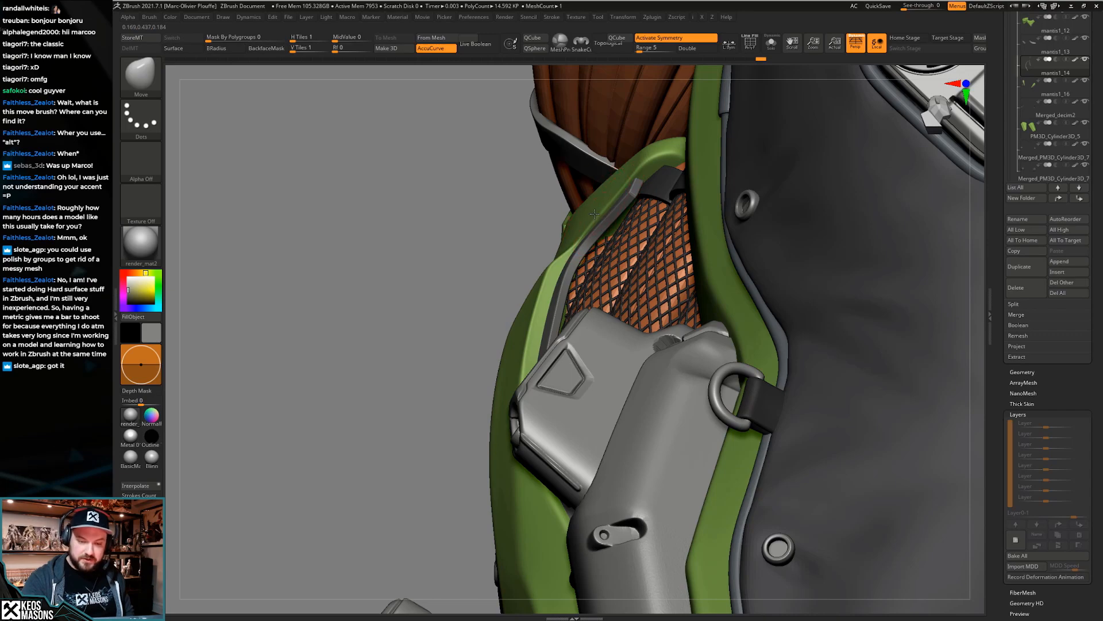
key("space")
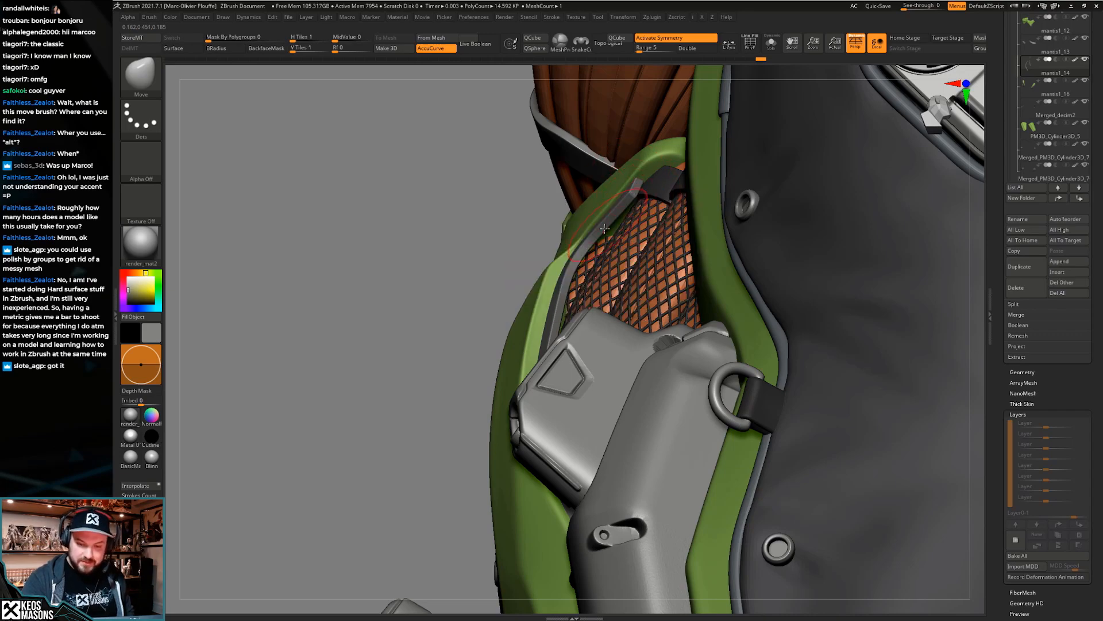
mouse_move(598, 242)
right_mouse_down()
mouse_move(666, 258)
mouse_move(637, 218)
mouse_move(623, 247)
mouse_move(634, 257)
mouse_move(609, 238)
right_mouse_up()
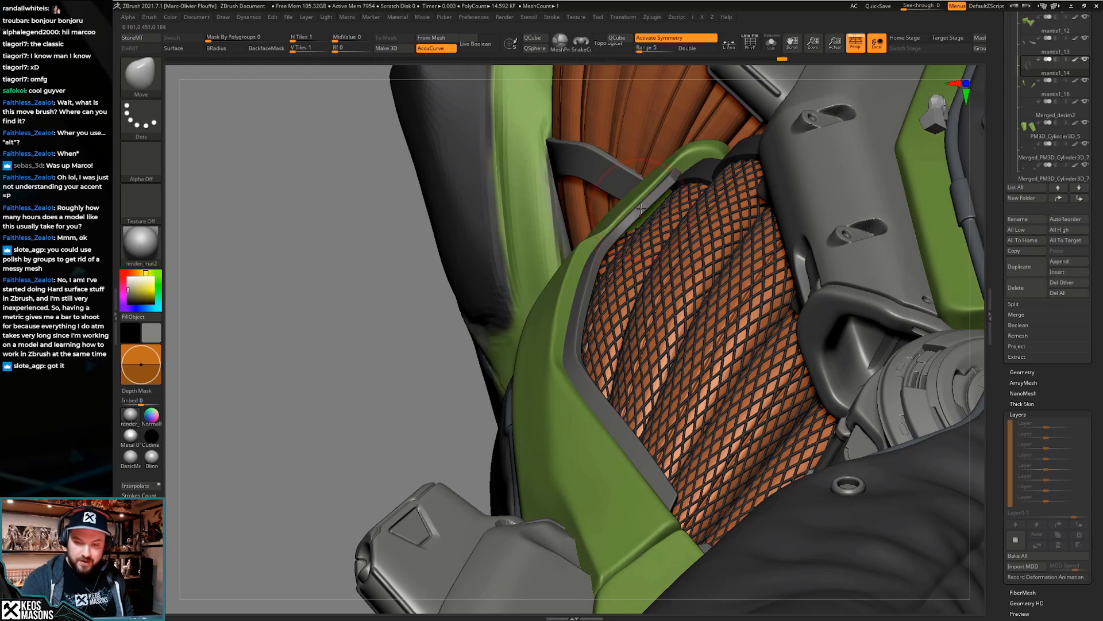
left_click_drag(673, 182, 671, 177)
mouse_move(644, 198)
right_mouse_down()
mouse_move(664, 219)
mouse_move(649, 219)
right_mouse_up()
Select the muscle mesh beneath the netting and nudge its upper edge to fit behind the strip
left_click(642, 275, "alt")
right_click(642, 275)
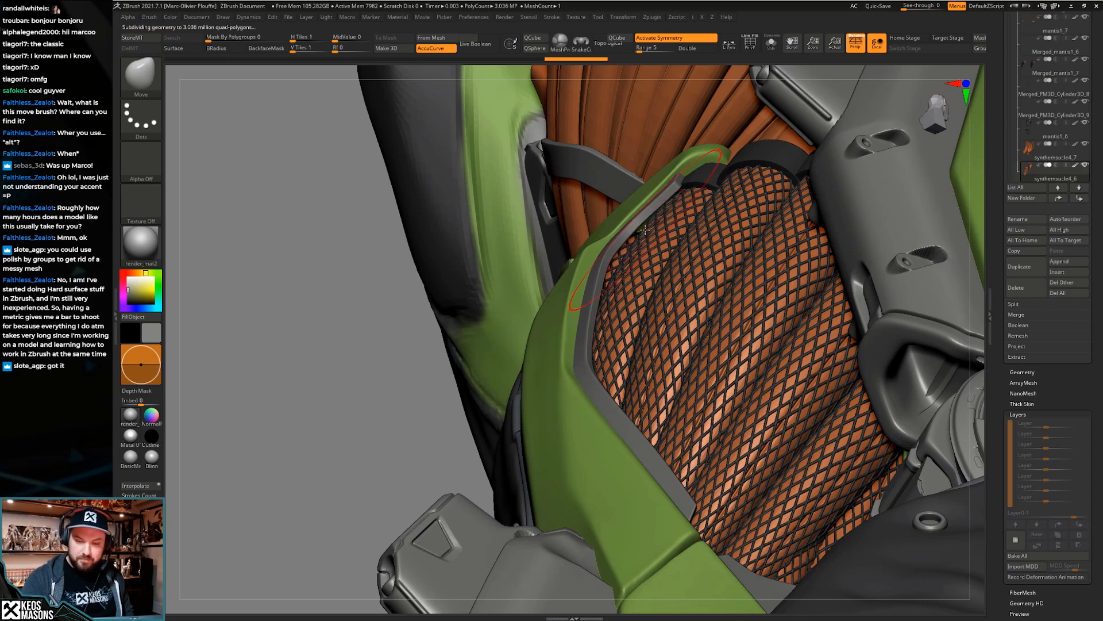
left_click_drag(645, 233, 636, 233)
right_click_drag(655, 267, 625, 389)
mouse_move(718, 389)
right_mouse_down()
mouse_move(680, 398)
mouse_move(756, 326)
mouse_move(714, 330)
mouse_move(651, 298)
mouse_move(642, 237)
right_mouse_up()
key("space")
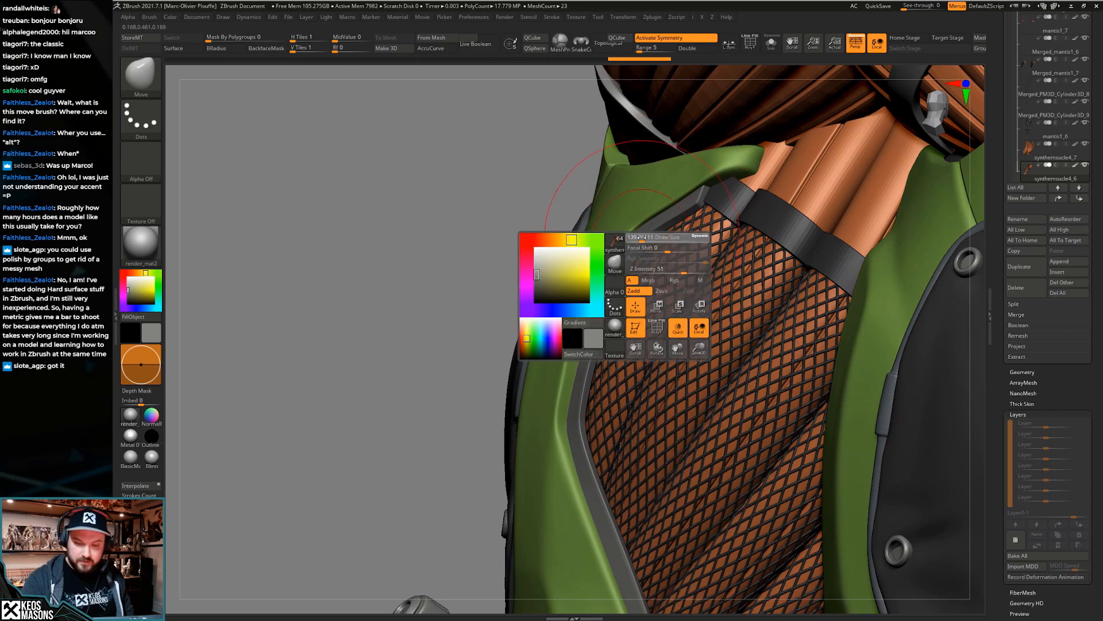
Reselect the trim strip and examine its wireframe in isolation
left_click(643, 237, "alt")
key("alt+s")
key("shift+f")
right_click_drag(692, 355, 678, 313, "ctrl")
key("shift+f")
key("alt+s")
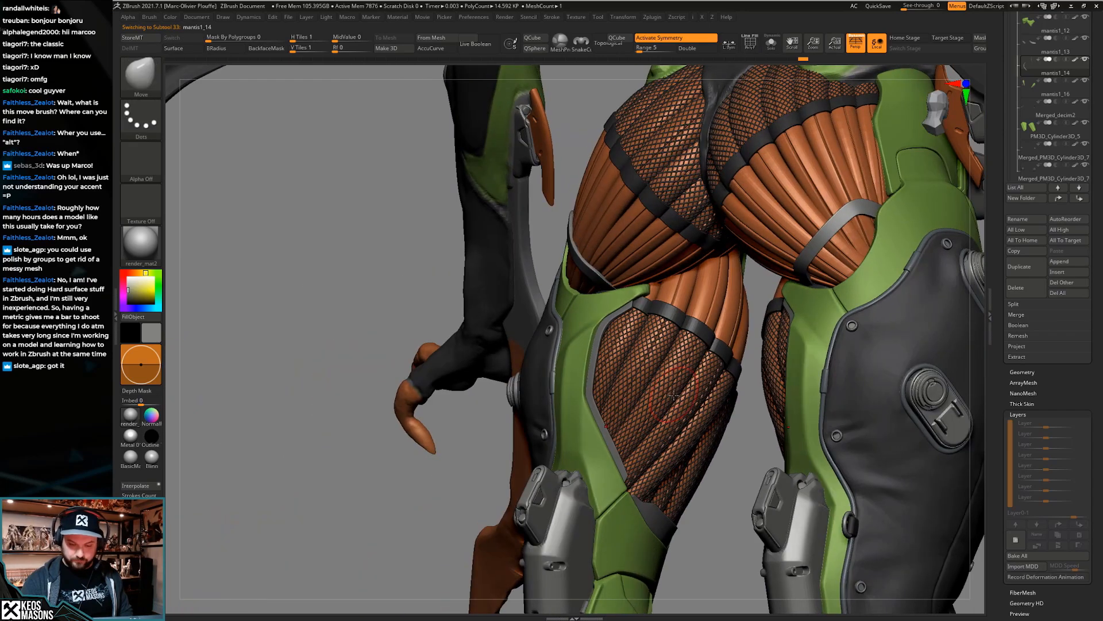
Select subtool mantis1_13 and adjust the dark trim at the base of the thigh netting with the Move brush
right_click_drag(674, 396, 717, 406)
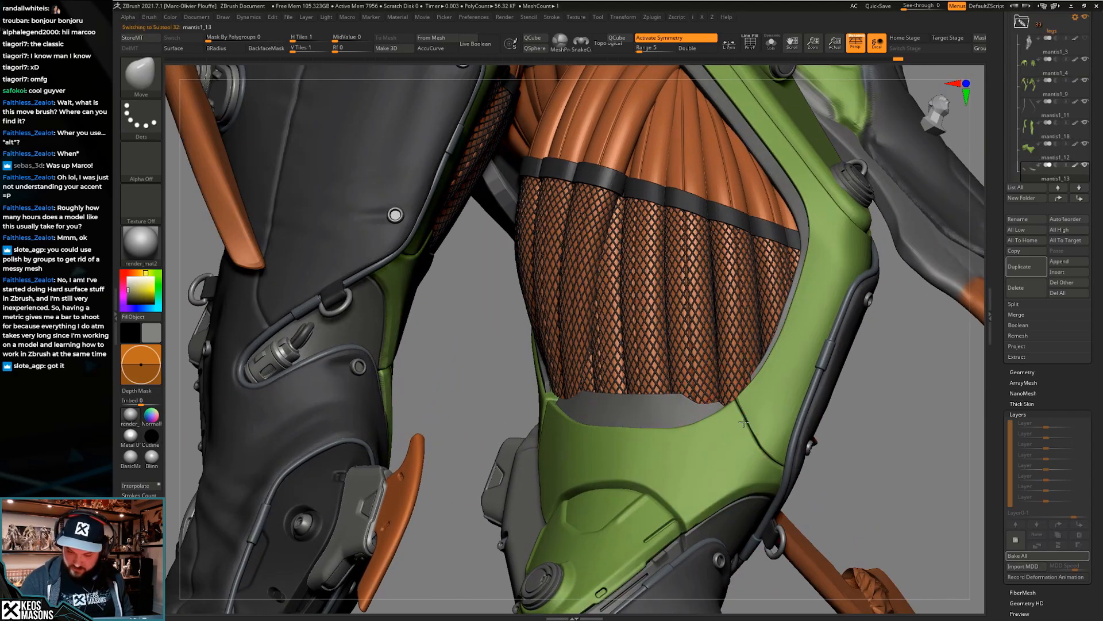
right_click_drag(743, 418, 724, 375)
right_click_drag(739, 420, 593, 432)
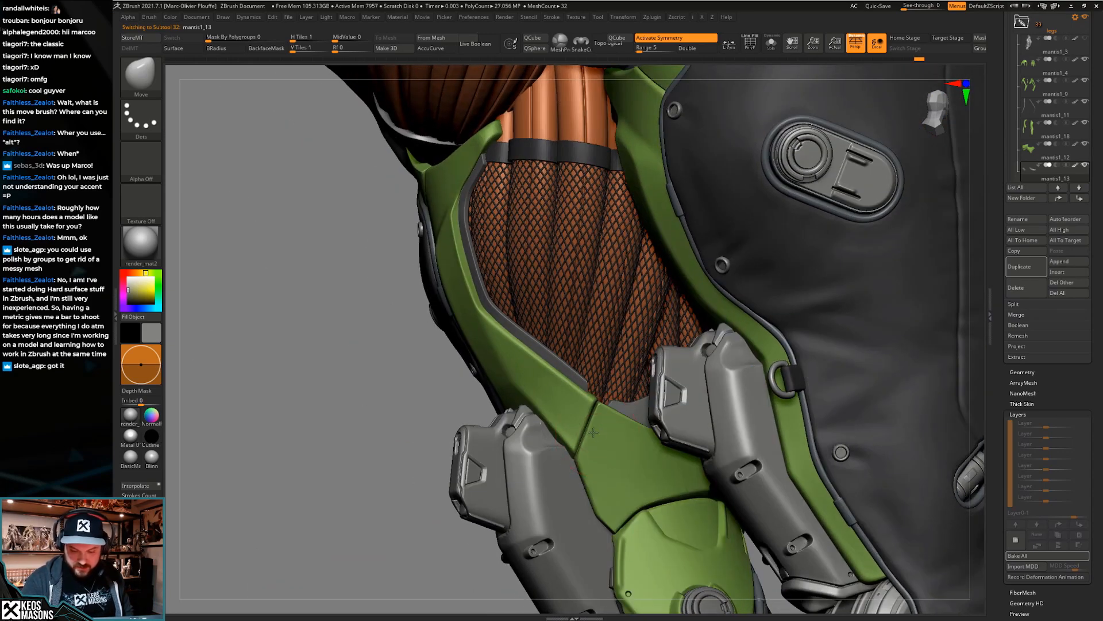
mouse_move(615, 371)
right_mouse_down()
mouse_move(591, 464)
mouse_move(600, 412)
right_mouse_up()
key("ctrl")
right_click_drag(642, 372, 603, 400)
right_click(602, 418)
Reselect subtool mantis1_14 and refine the strip's contour along the armour edge from its top to its lower end
left_click(603, 400, "alt")
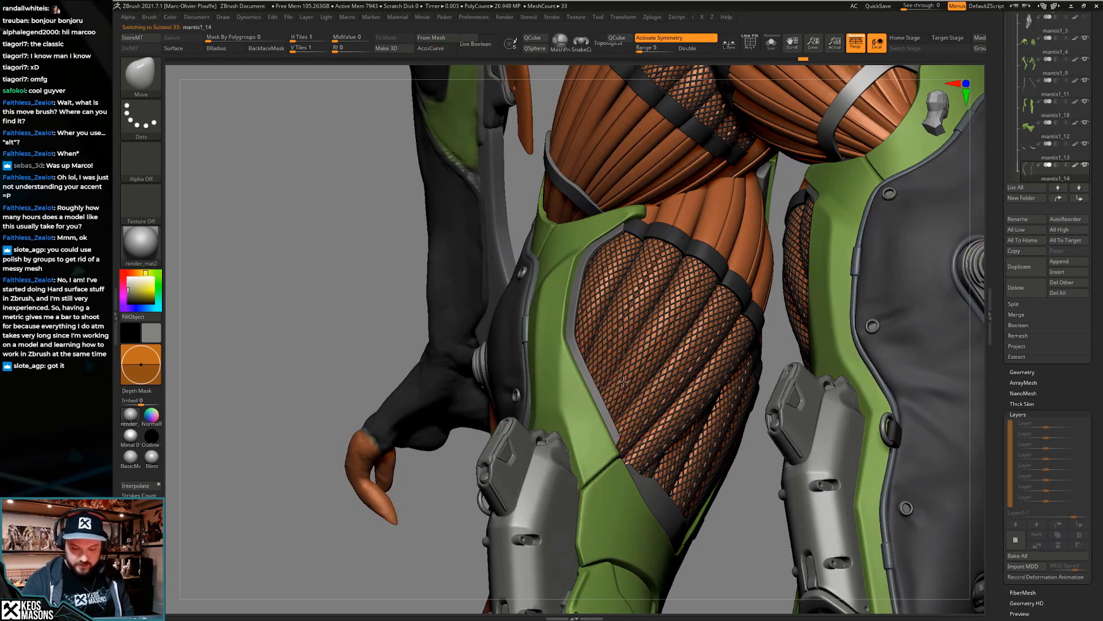
right_click_drag(628, 418, 626, 457)
right_click_drag(632, 453, 591, 396)
mouse_move(640, 469)
right_mouse_down()
mouse_move(737, 380)
mouse_move(694, 395)
mouse_move(553, 301)
mouse_move(567, 249)
right_mouse_up()
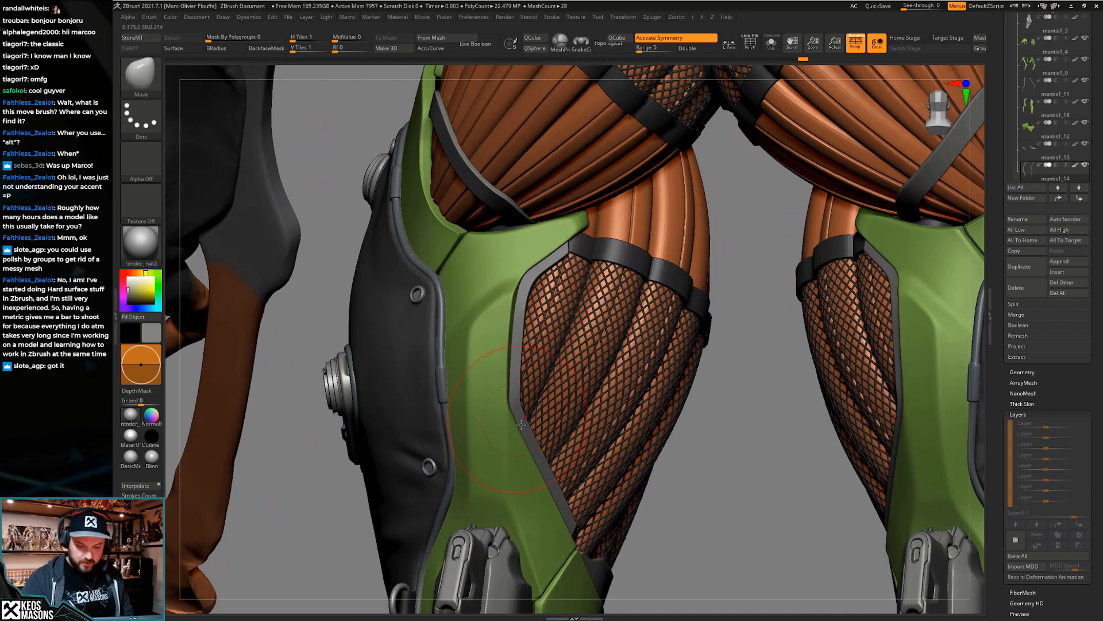
right_click_drag(581, 305, 561, 268)
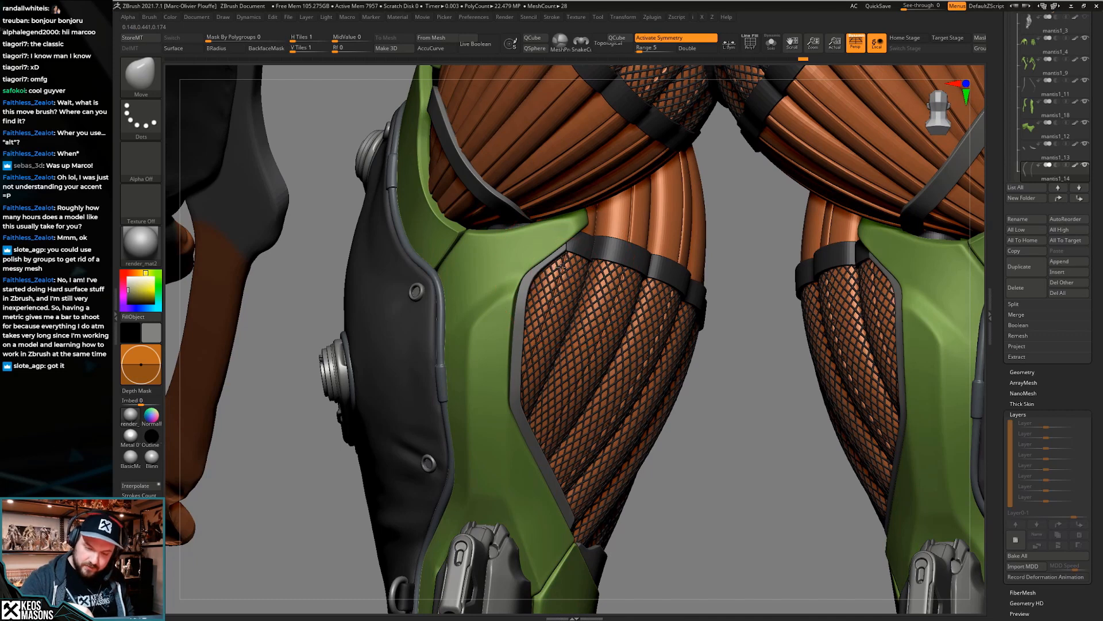
key("space")
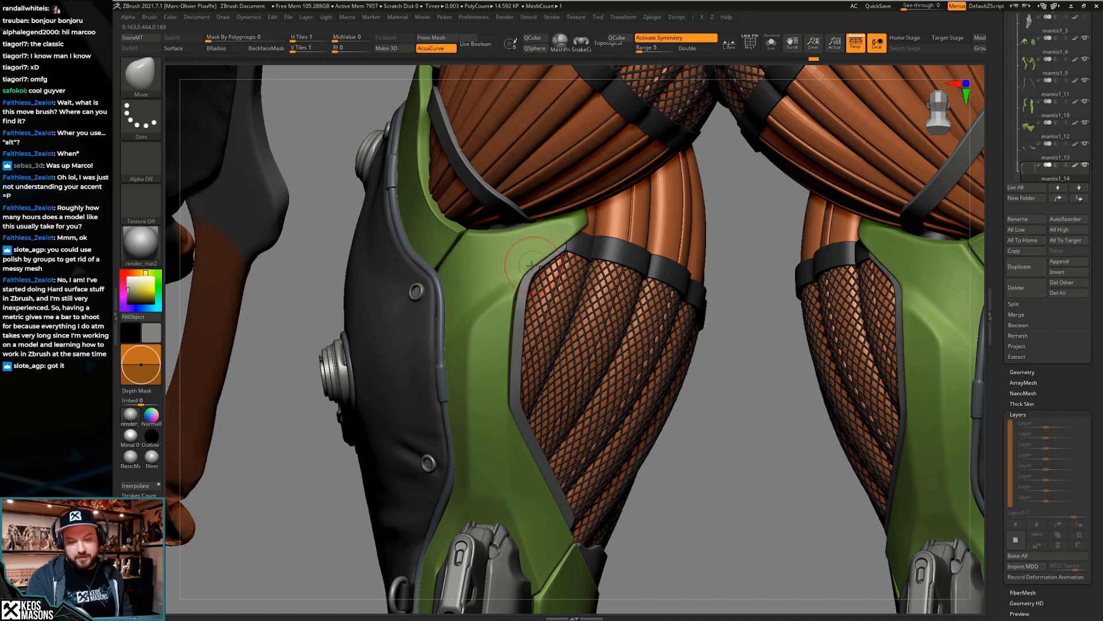
right_click_drag(579, 242, 575, 439)
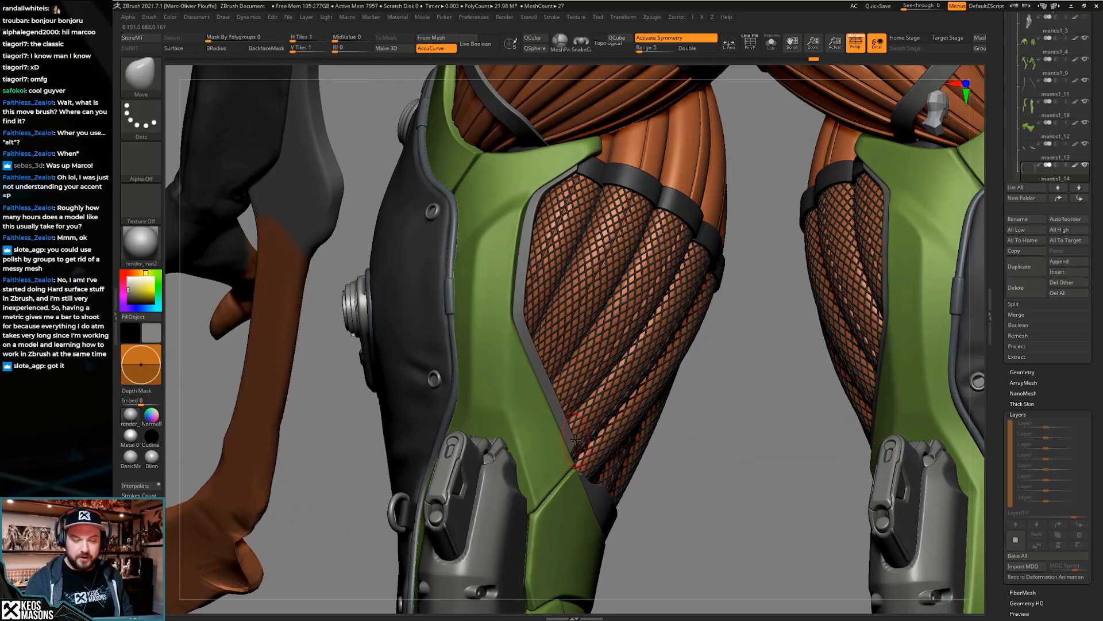
mouse_move(672, 412)
right_mouse_down()
mouse_move(576, 355)
mouse_move(616, 376)
right_mouse_up()
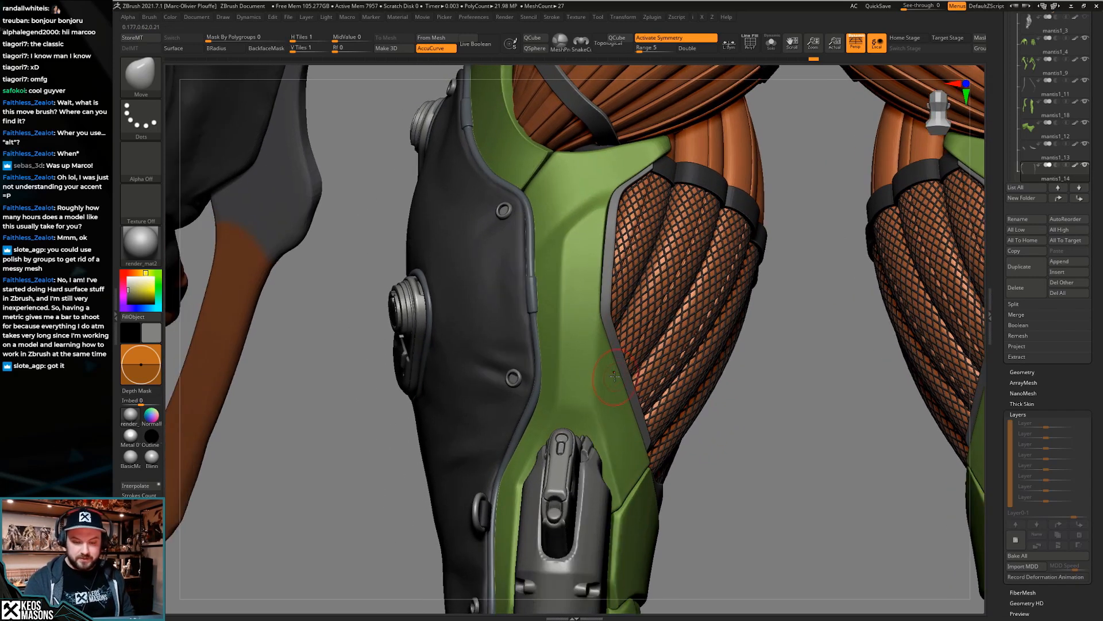
Select subtool mantis1_18 and try carving an angular panel groove down the green thigh armour with the Orb_Cracks brush
left_click(576, 329, "alt")
key("space")
left_click(605, 322)
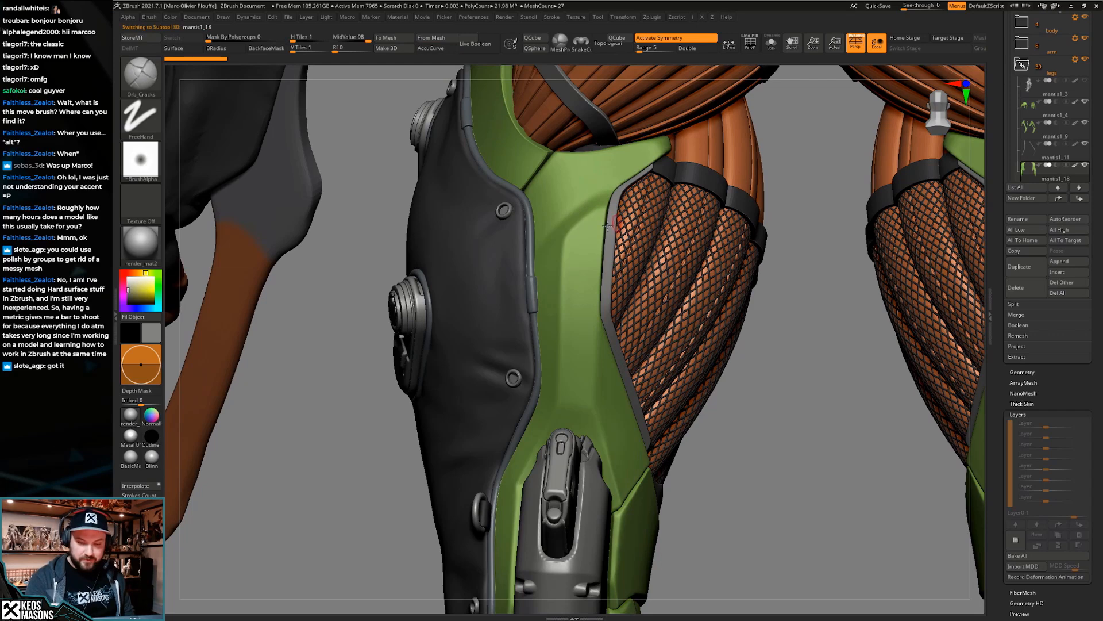
right_click_drag(601, 310, 586, 230, "ctrl")
left_click_drag(601, 210, 572, 234)
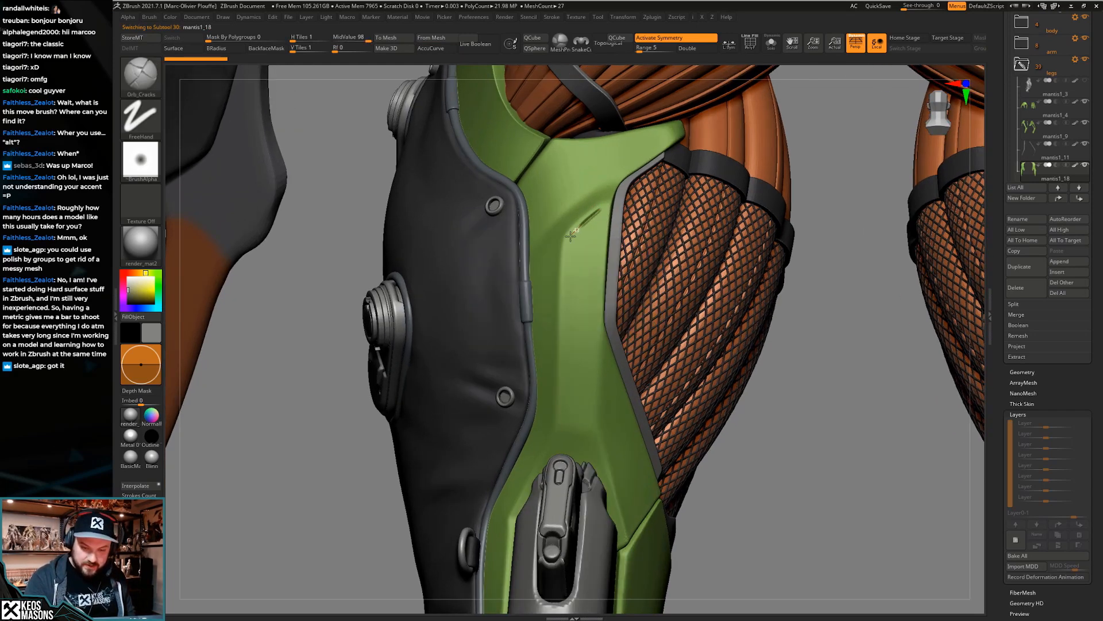
left_click_drag(565, 280, 564, 317)
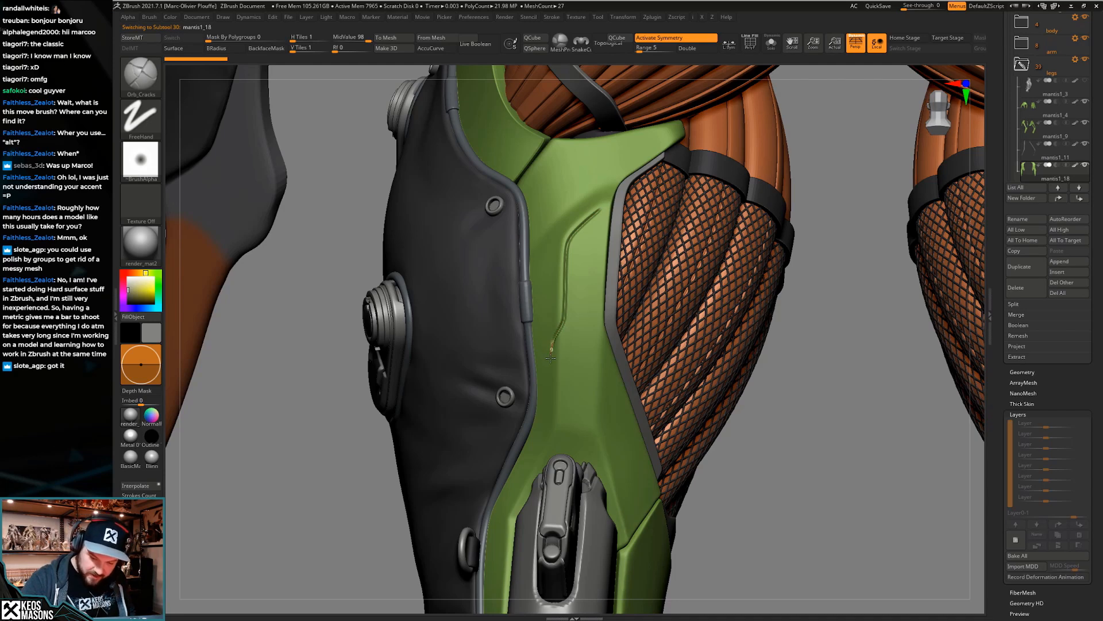
left_click_drag(551, 395, 552, 397)
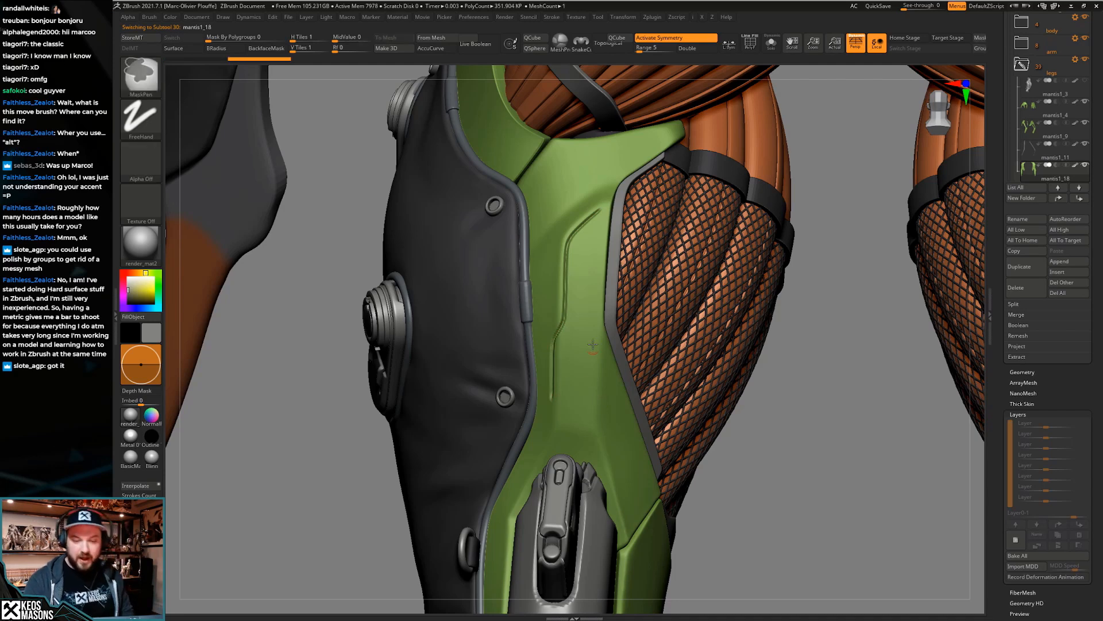
key("ctrl+z")
Try a second groove down the green thigh armour, stepping toward the netting midway and back near its lower end
left_click_drag(600, 209, 569, 236)
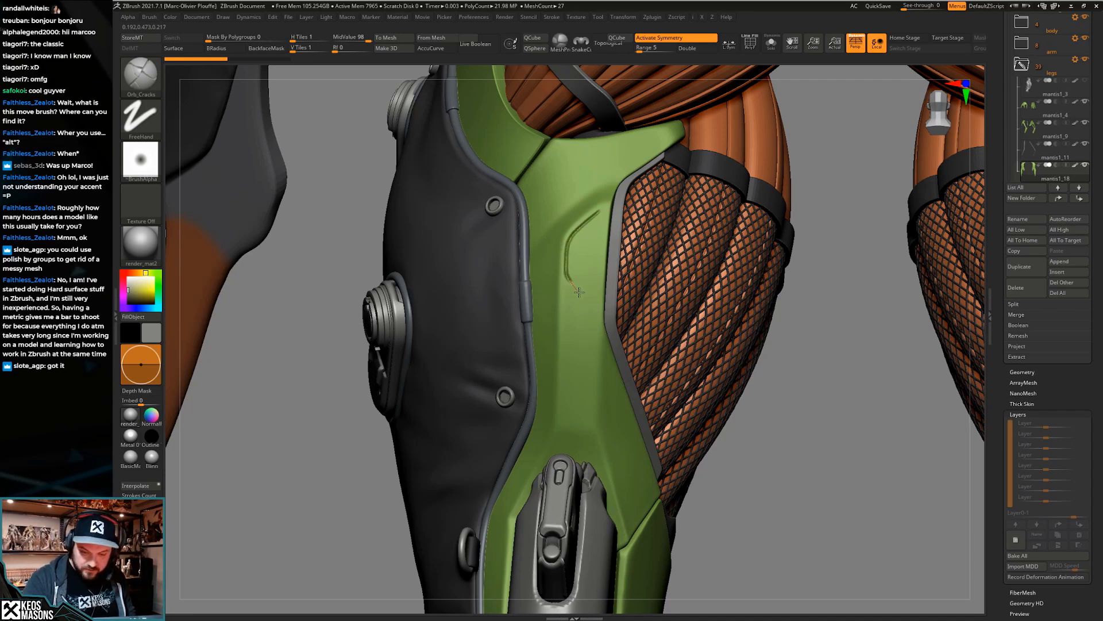
left_click_drag(576, 311, 574, 337)
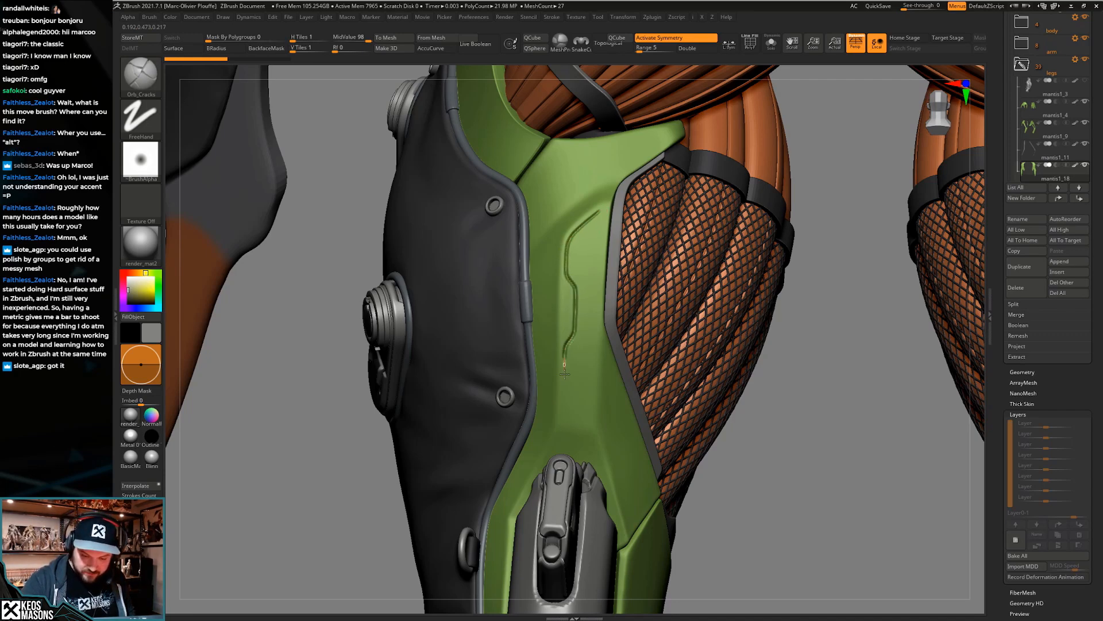
left_click_drag(564, 406, 565, 408)
right_click_drag(581, 373, 585, 291, "ctrl")
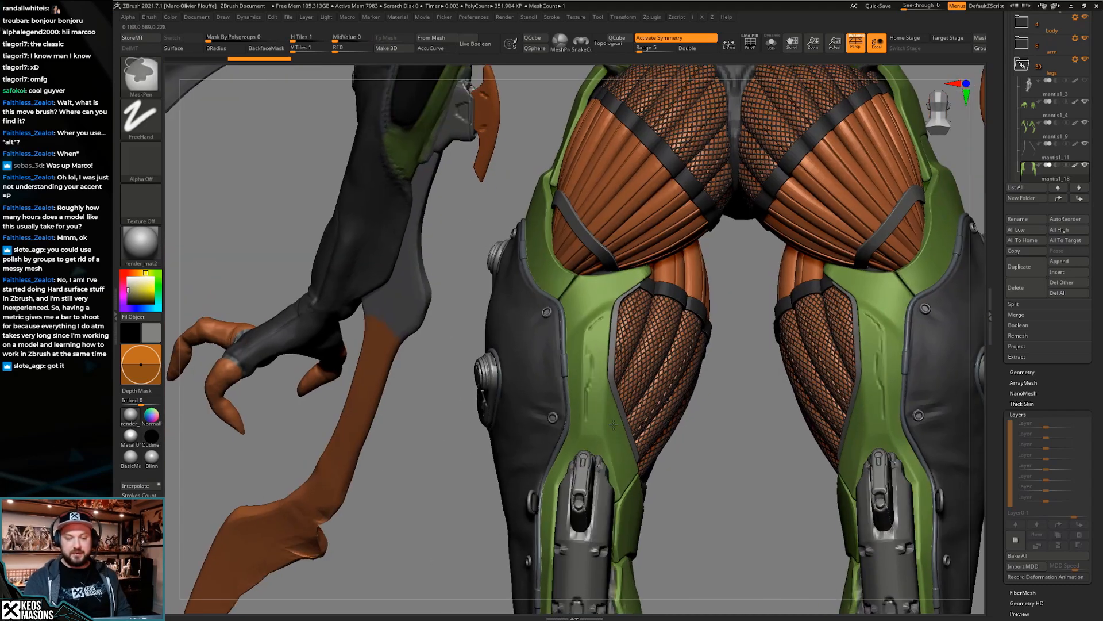
right_click_drag(601, 247, 606, 288, "ctrl")
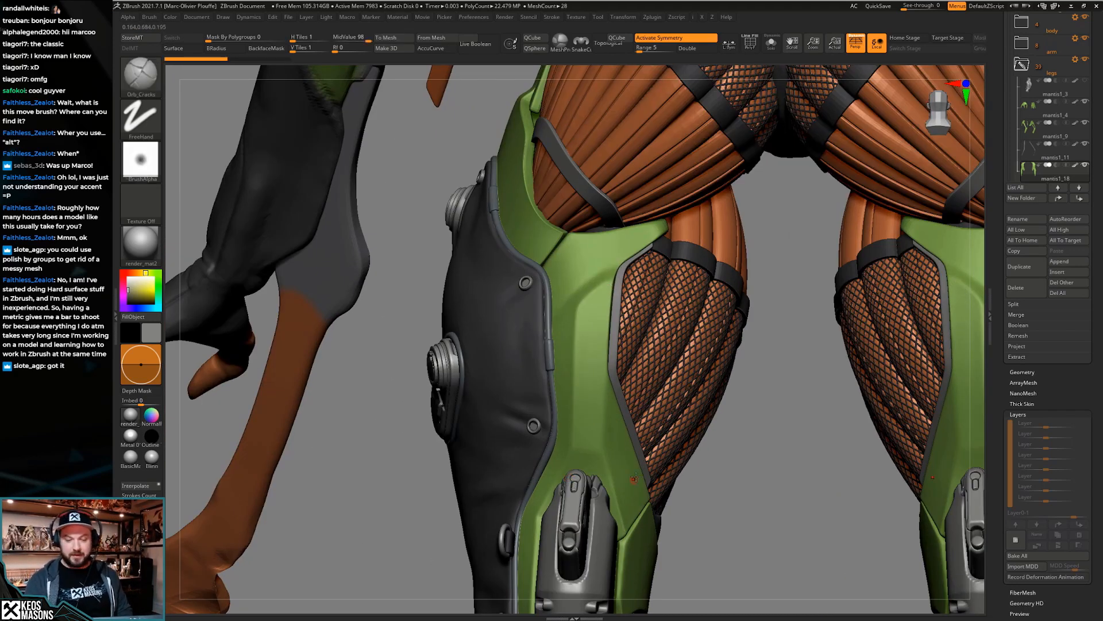
Select subtool mantis1_12, the green armour plate just above the kneecap
right_click_drag(680, 471, 657, 436)
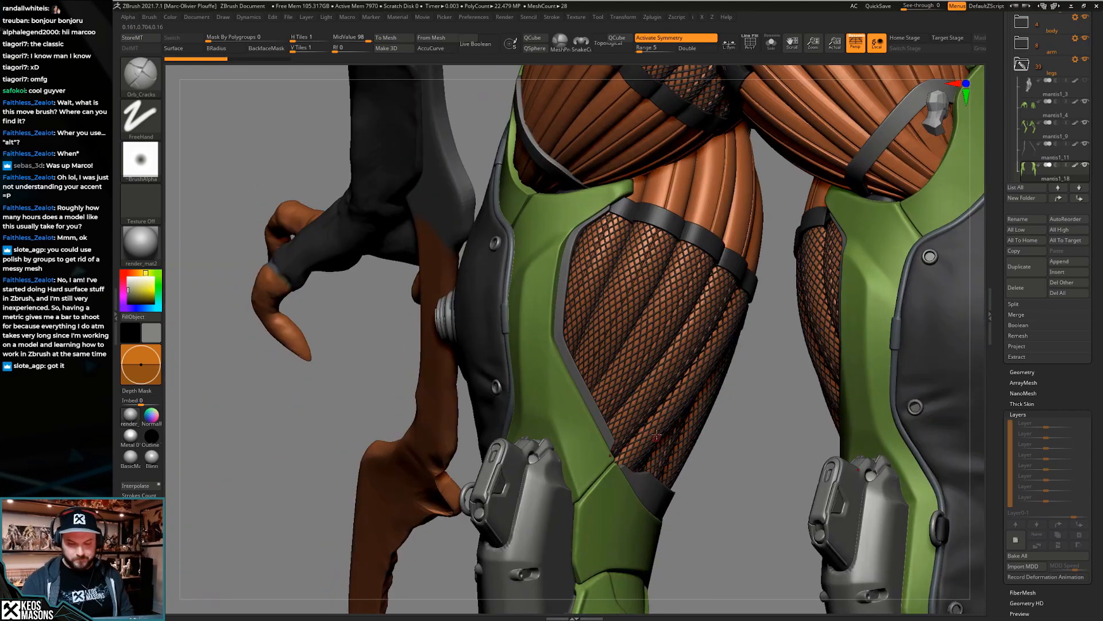
left_click(585, 389, "alt")
mouse_move(585, 389)
right_mouse_down()
mouse_move(670, 435)
mouse_move(670, 457)
mouse_move(623, 422)
mouse_move(649, 444)
mouse_move(652, 417)
mouse_move(660, 454)
mouse_move(644, 396)
mouse_move(701, 428)
right_mouse_up()
key("shift+f")
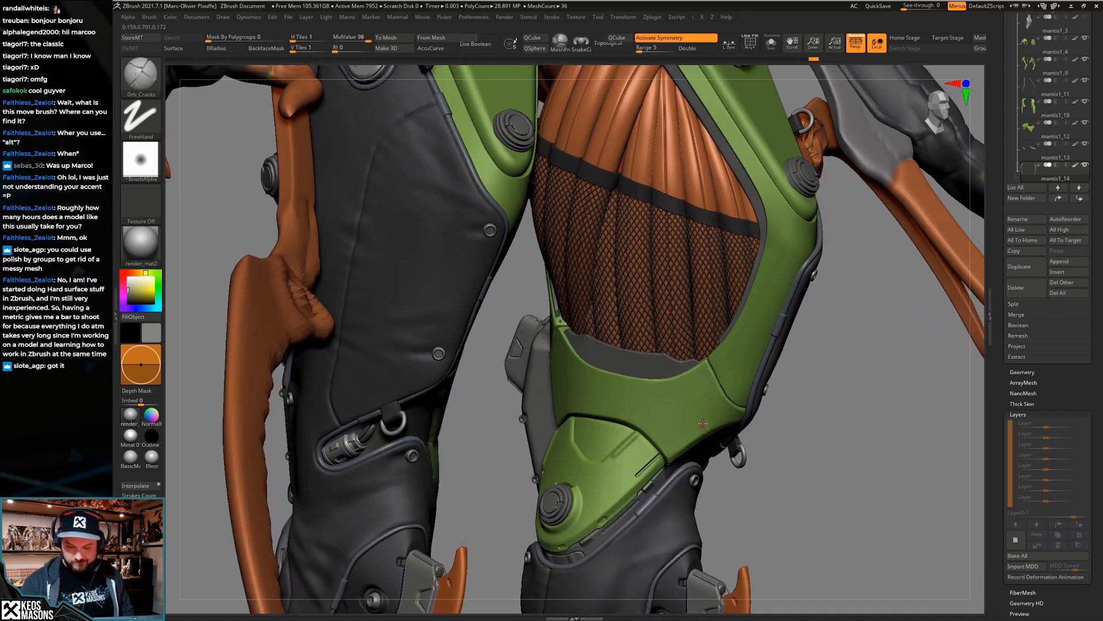
left_click(700, 410, "alt")
Save the tool in the mantis project folder, editing the version number in the file name mantis_13_leg_details.ztl
key("ctrl+s")
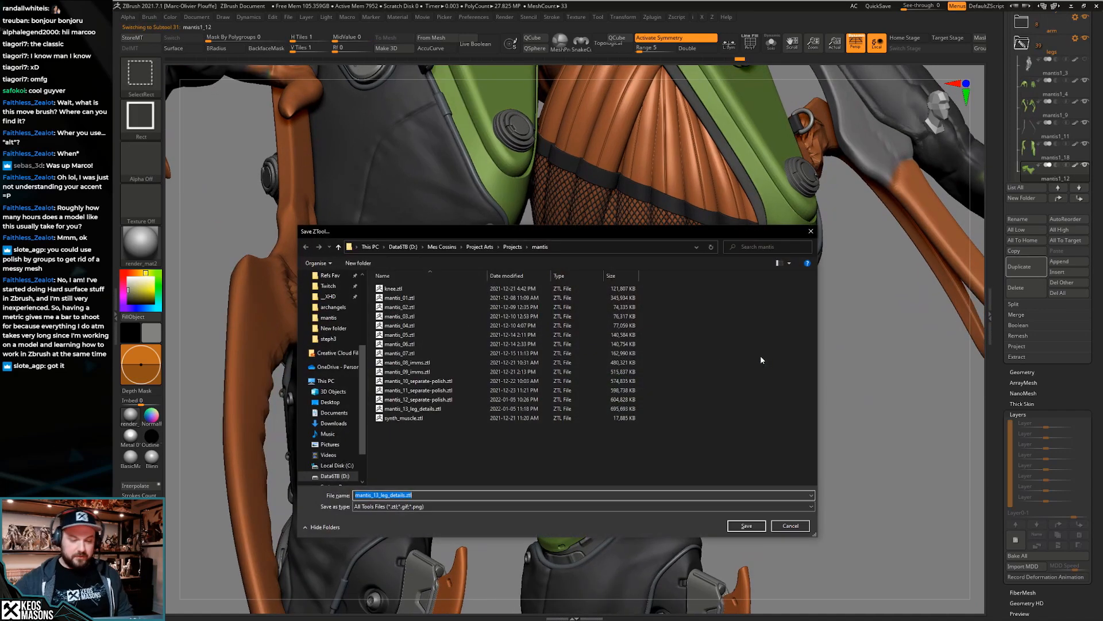
left_click(379, 495)
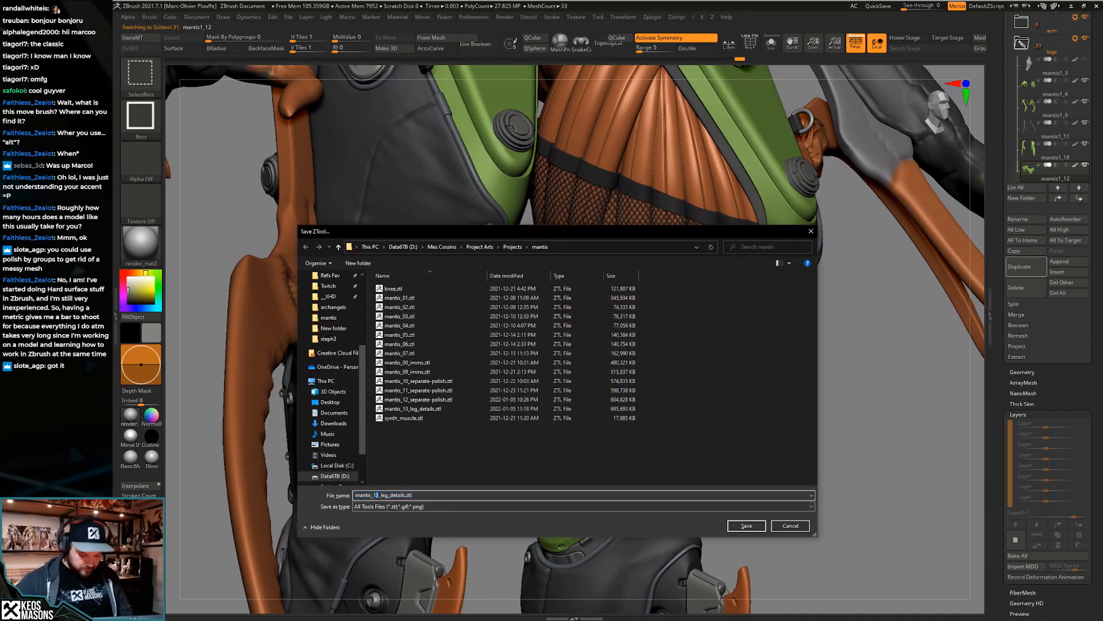
left_click(747, 525)
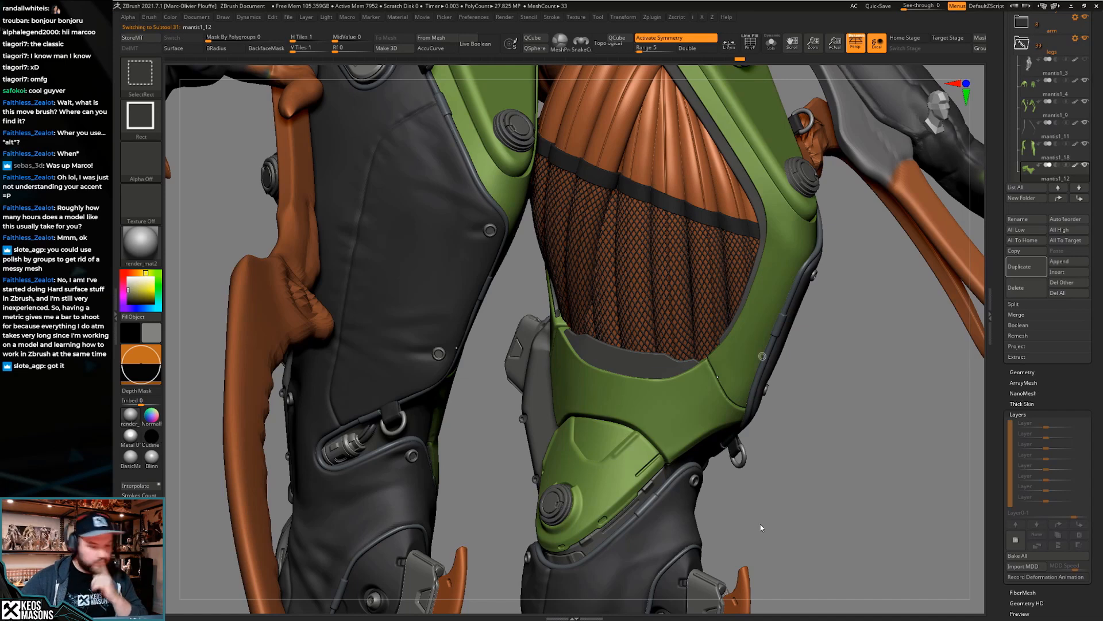
key("ctrl+s")
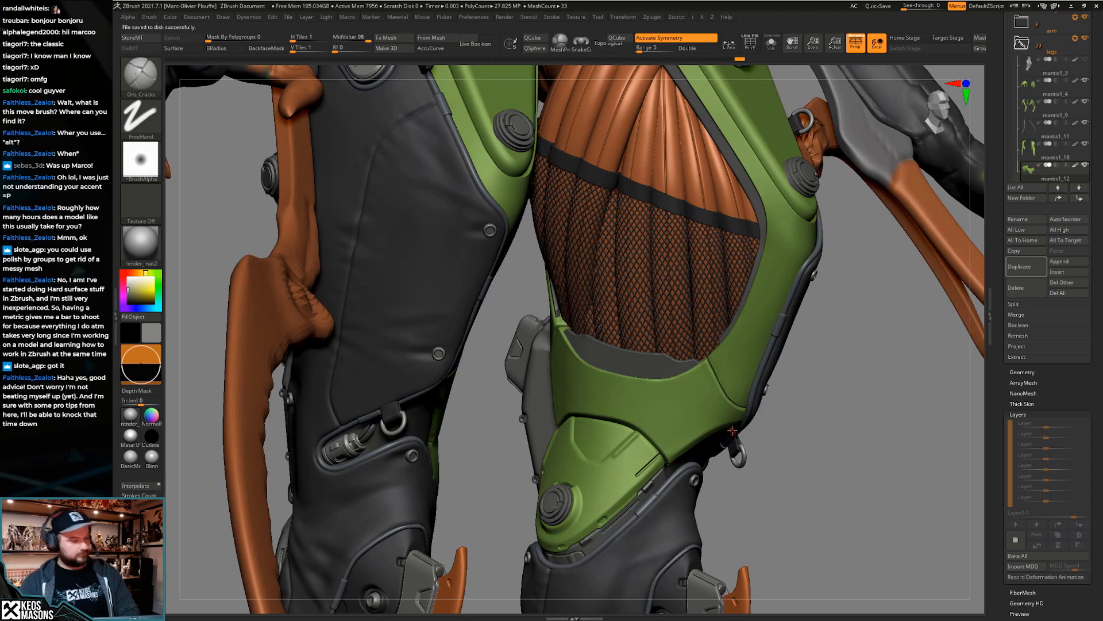
Add a new sculpting layer to subtool mantis1_12 and adjust the brush settings for working on the plate
left_click_drag(738, 426, 686, 410)
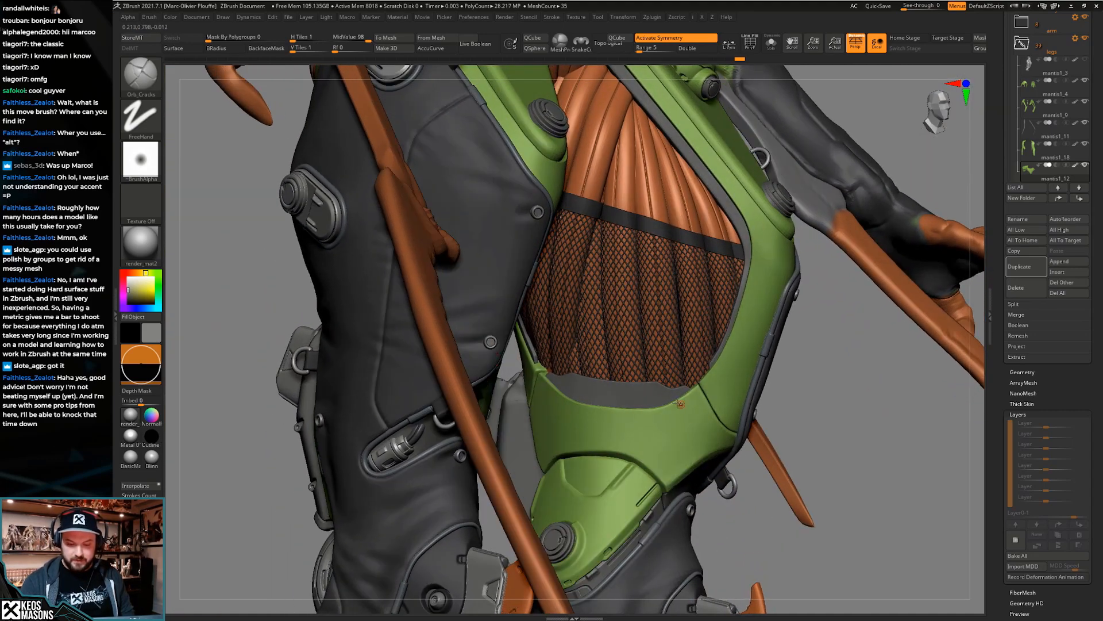
left_click(654, 394, "alt")
mouse_move(654, 394)
right_mouse_down("alt")
mouse_move(675, 439)
mouse_move(712, 416)
mouse_move(682, 434)
mouse_move(681, 453)
mouse_move(640, 470)
mouse_move(645, 497)
mouse_move(678, 426)
mouse_move(667, 448)
mouse_move(689, 430)
mouse_move(697, 446)
mouse_move(706, 439)
mouse_move(683, 415)
mouse_move(712, 418)
mouse_move(638, 410)
right_mouse_up("alt")
key("ctrl")
left_click(690, 430, "alt")
key("alt+s")
left_click(1015, 540)
key("alt+s")
key("space")
left_click_drag(639, 409, 643, 409)
right_click_drag(844, 310, 822, 307)
key("space")
left_click(630, 414)
Select the kneecap plate, subtool mantis1_16, and toggle its second layer's visibility to compare the sculpted detail
right_click_drag(632, 415, 587, 482)
left_click(605, 461, "alt")
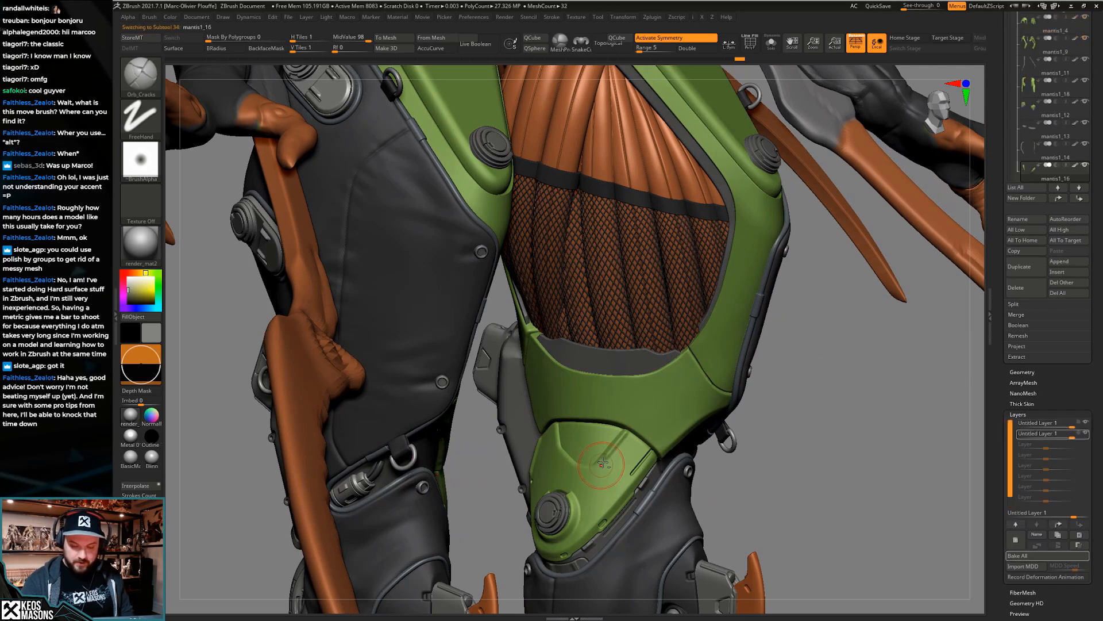
key("shift+s")
key("shift+s")
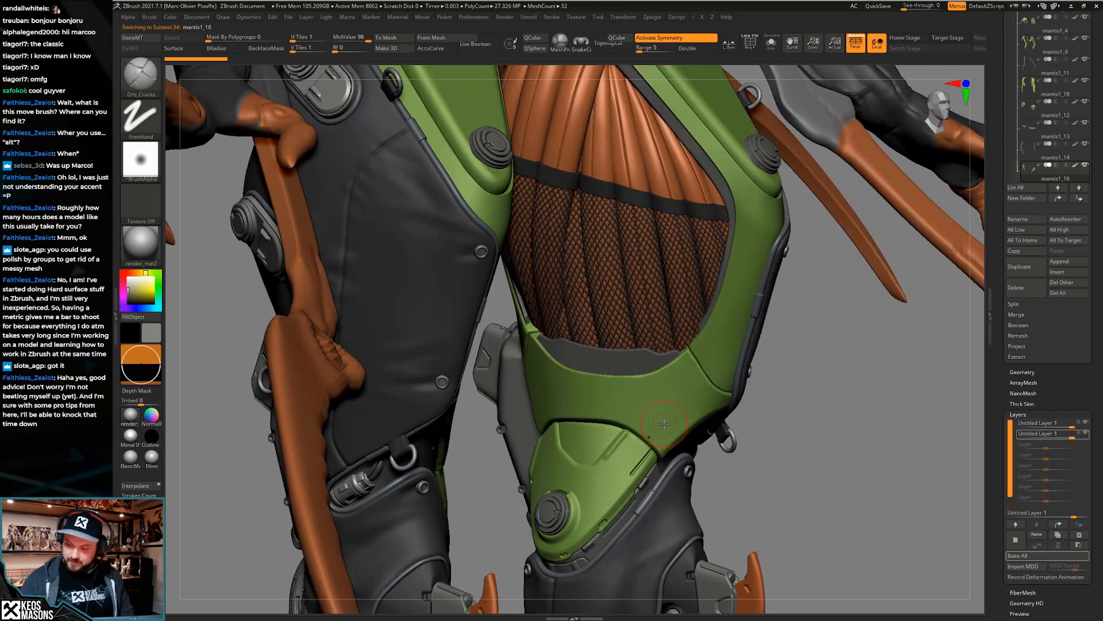
left_click(1086, 435)
left_click(1086, 436)
left_click(1086, 435)
left_click(1085, 435)
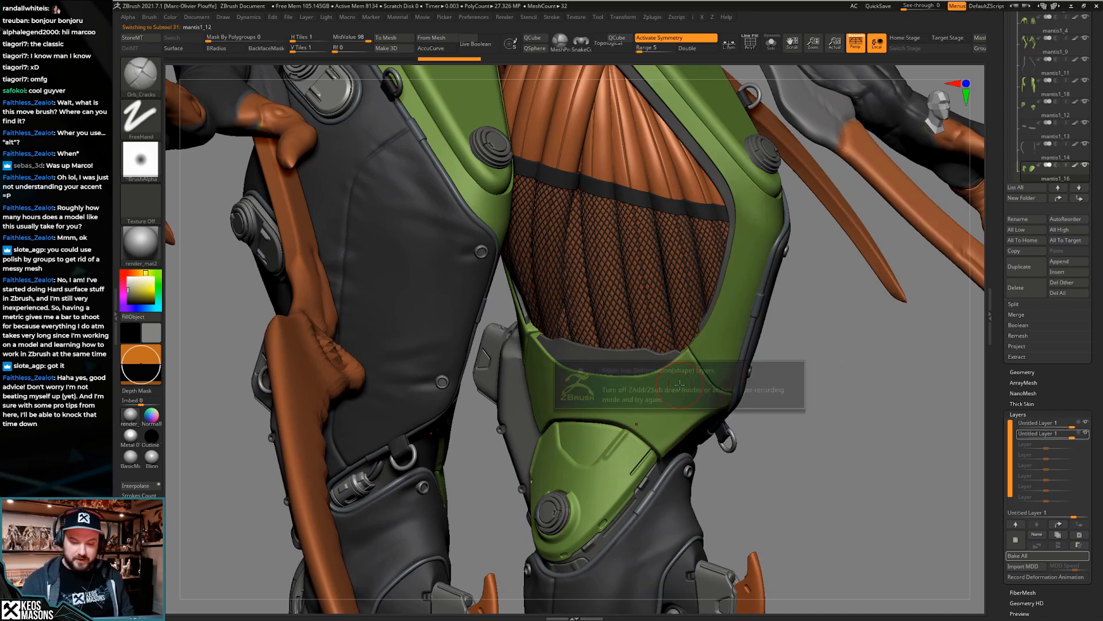
Reselect subtool mantis1_12 and paint a mask with MaskPen on the green plate directly above the kneecap
right_click_drag(676, 407, 724, 392, "alt")
key("space")
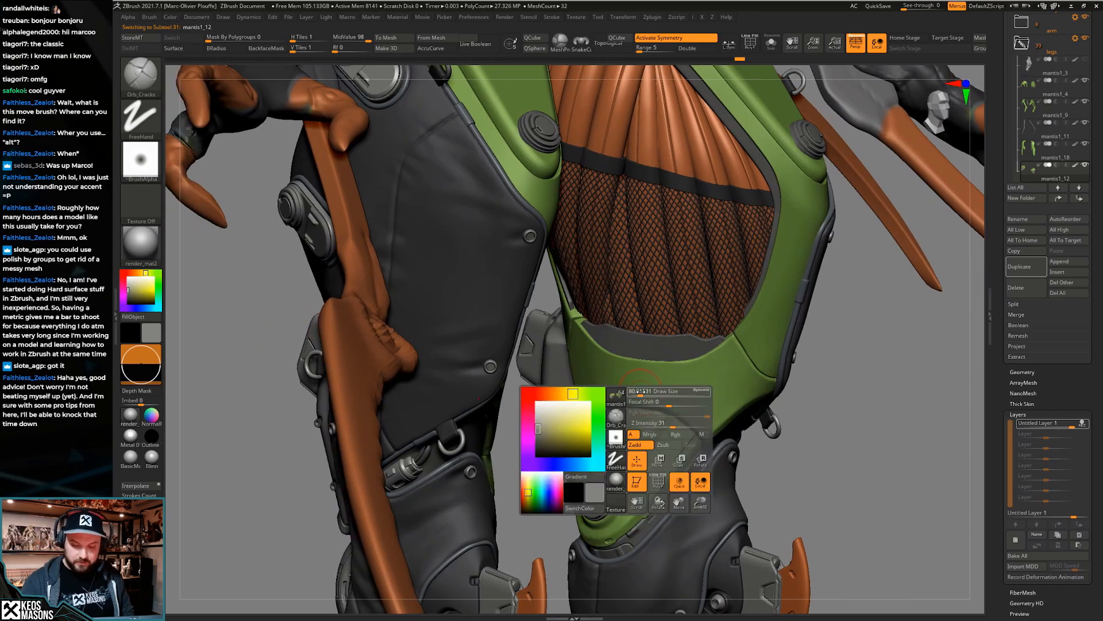
key("ctrl")
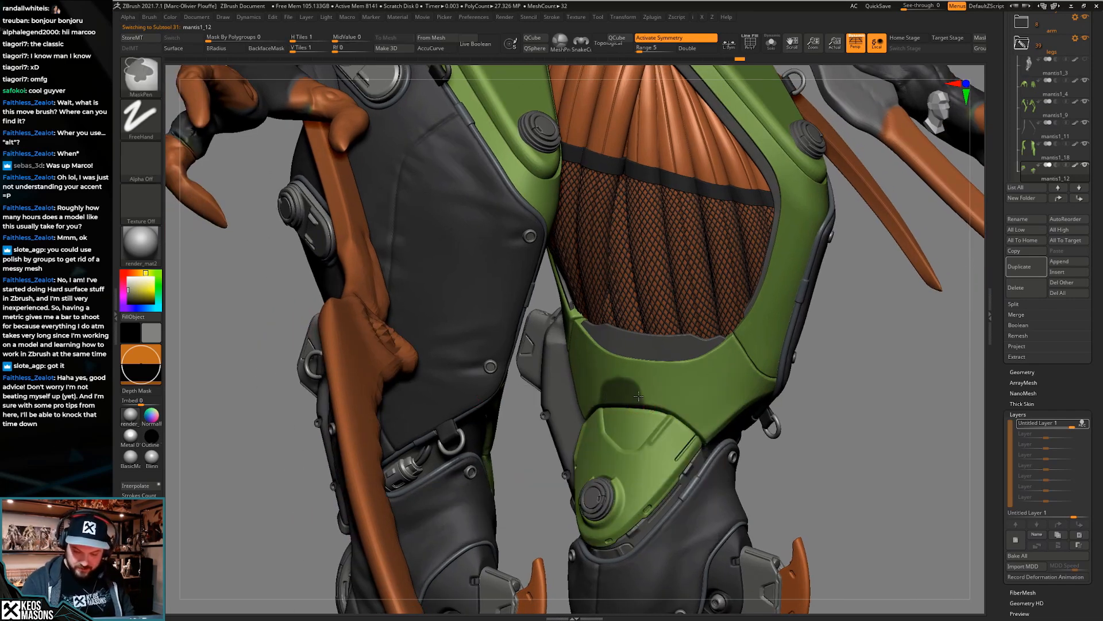
mouse_move(694, 389)
right_mouse_down()
mouse_move(637, 398)
mouse_move(710, 381)
mouse_move(653, 397)
right_mouse_up()
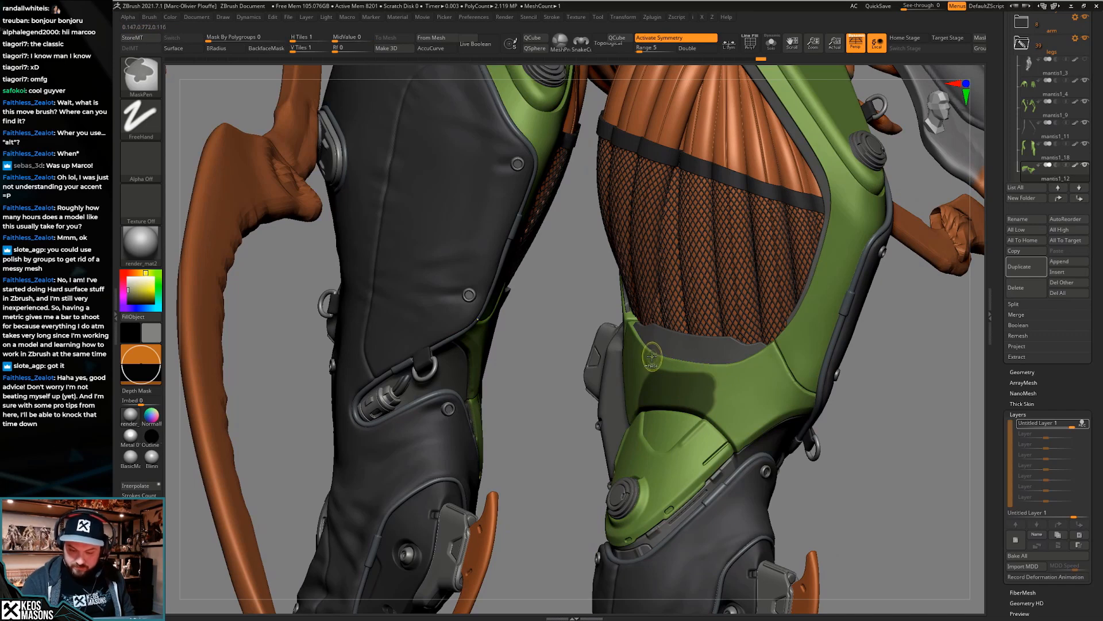
right_click_drag(714, 368, 607, 419)
key("ctrl")
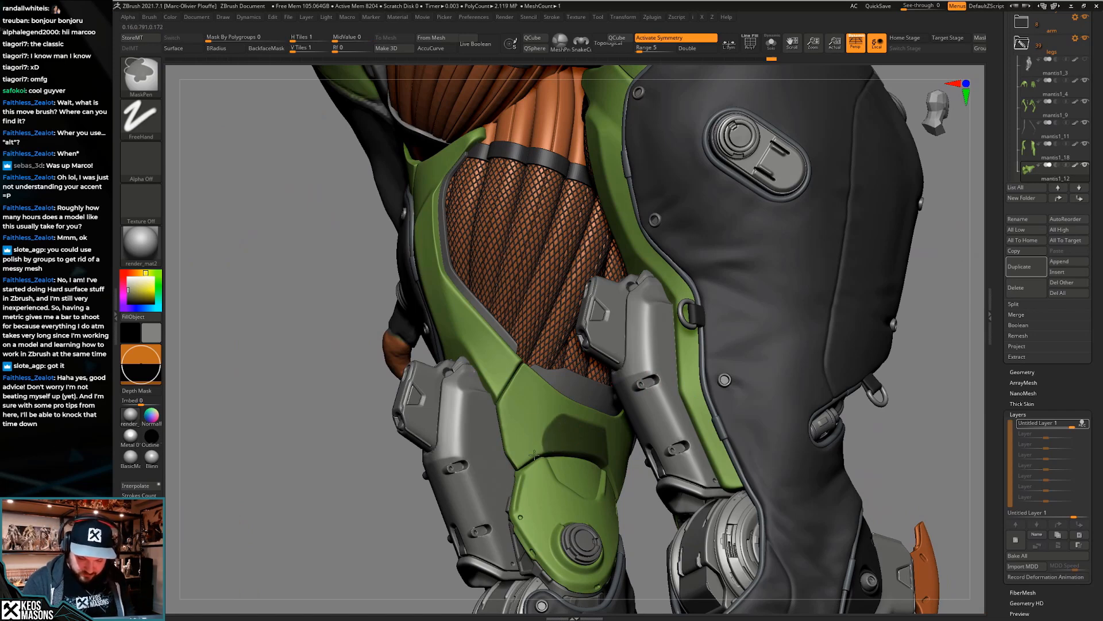
Shape the mask above the kneecap into an angular trapezoid, trimming its side edges
right_click_drag(559, 426, 573, 406)
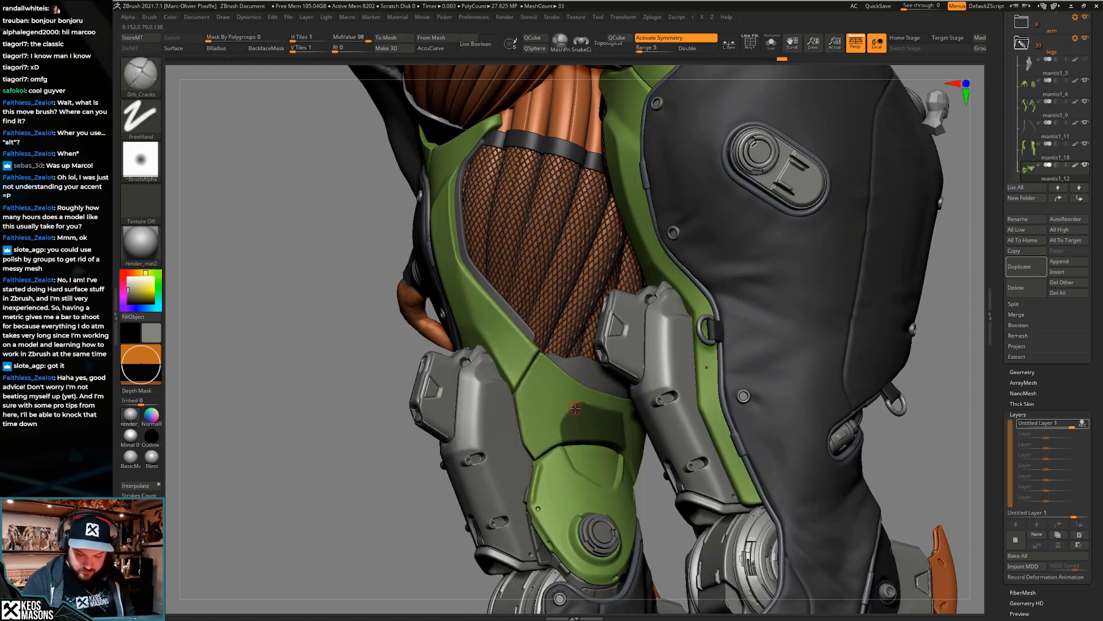
key("ctrl")
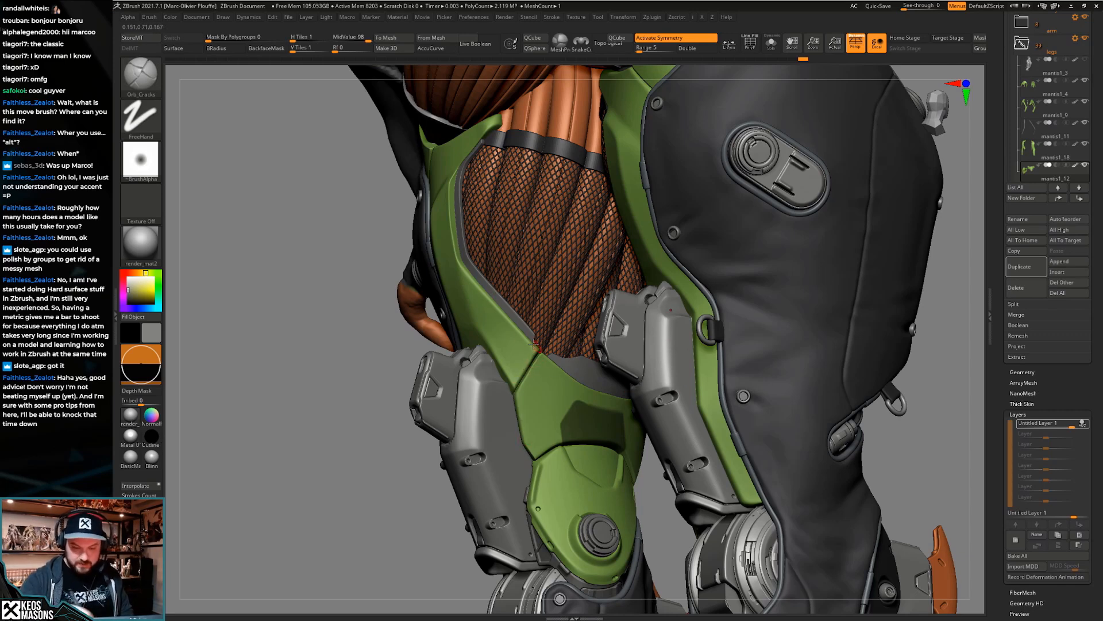
mouse_move(602, 476)
right_mouse_down()
mouse_move(678, 454)
mouse_move(690, 403)
mouse_move(622, 332)
mouse_move(592, 332)
right_mouse_up()
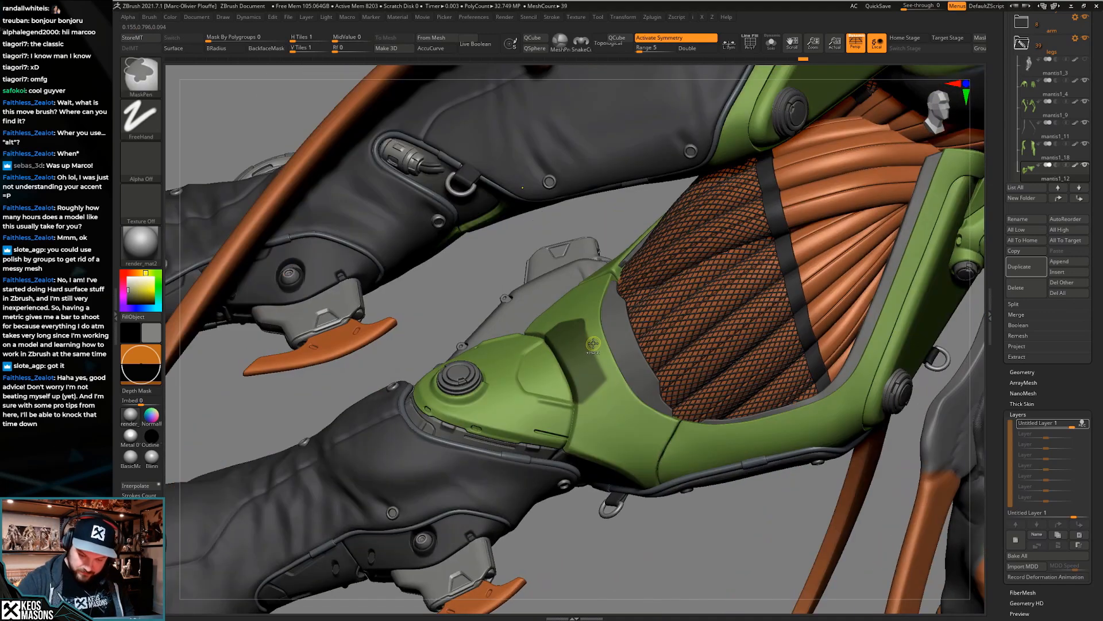
mouse_move(590, 316)
left_mouse_down("ctrl+alt")
mouse_move(618, 388)
mouse_move(583, 415)
left_mouse_up("ctrl+alt")
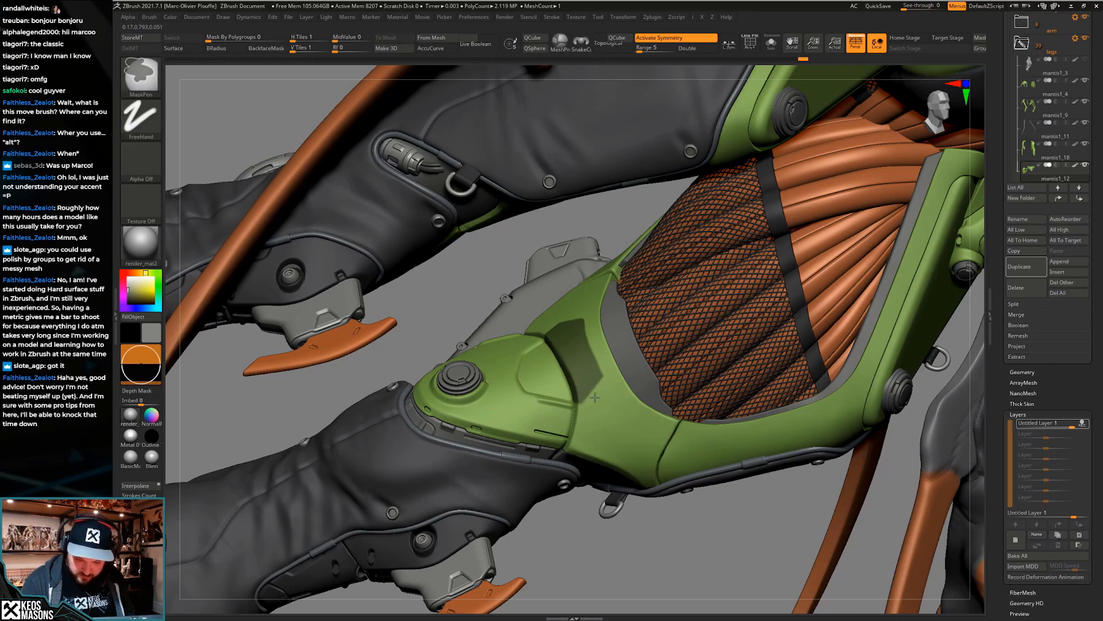
mouse_move(573, 425)
right_mouse_down()
mouse_move(644, 518)
mouse_move(587, 489)
mouse_move(560, 458)
right_mouse_up()
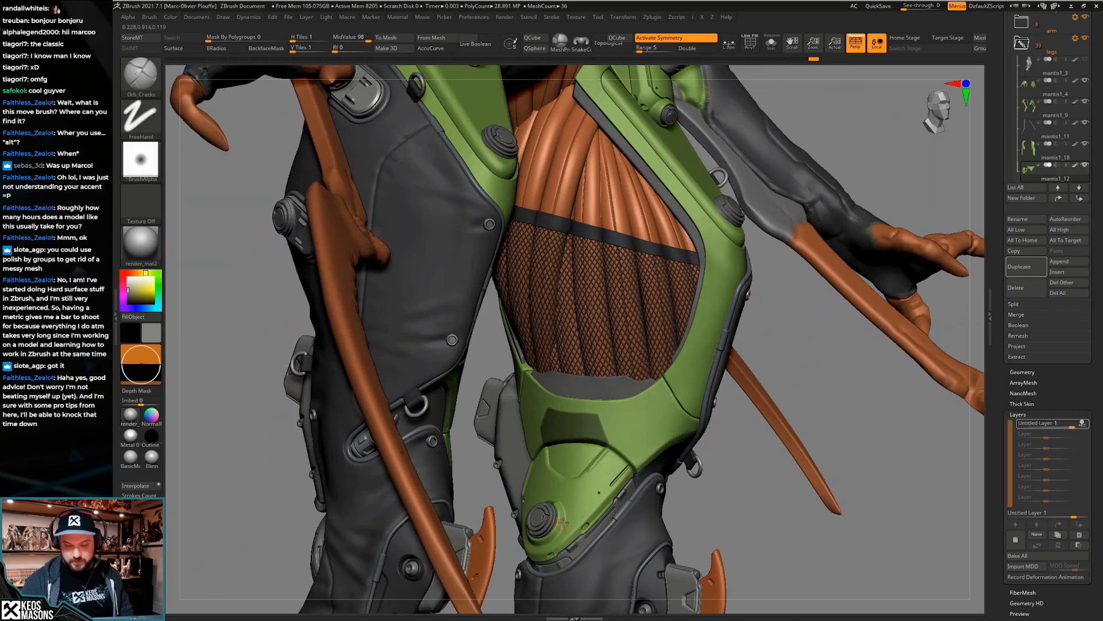
Refine the trapezoidal mask's outer end and outline, isolating the plate to clean up its edges
key("ctrl")
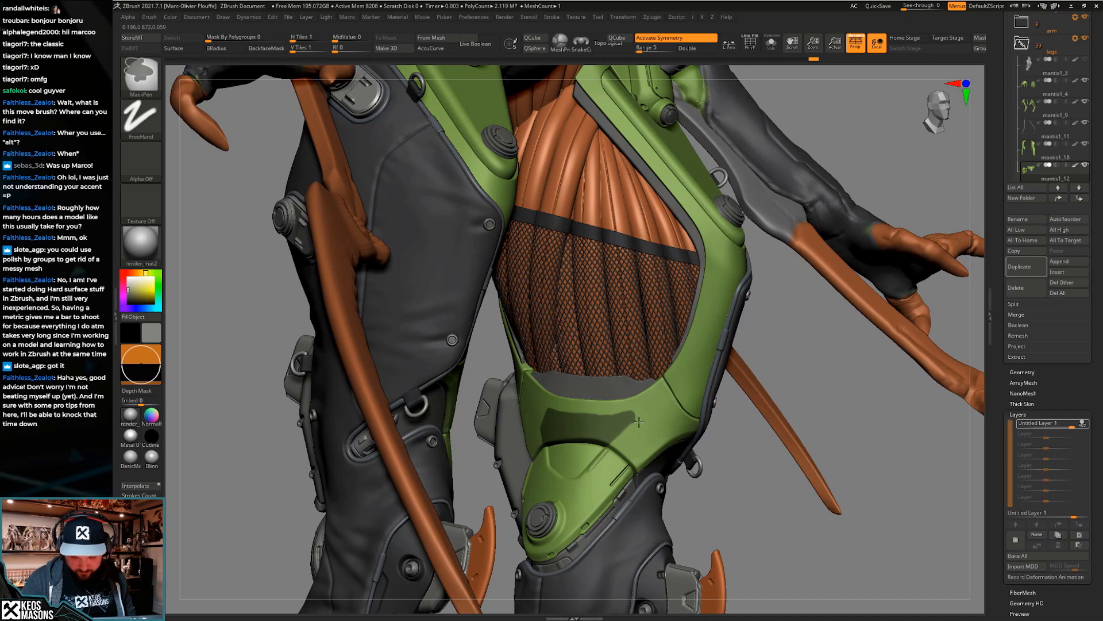
mouse_move(836, 373)
left_mouse_down()
mouse_move(787, 405)
mouse_move(631, 407)
mouse_move(626, 430)
left_mouse_up()
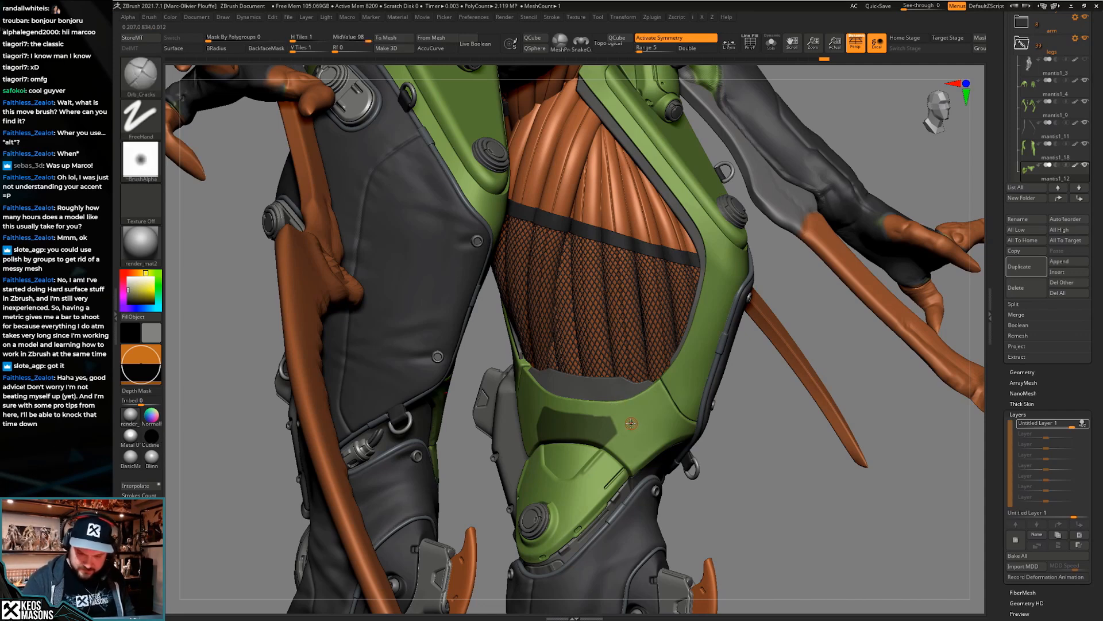
key("ctrl")
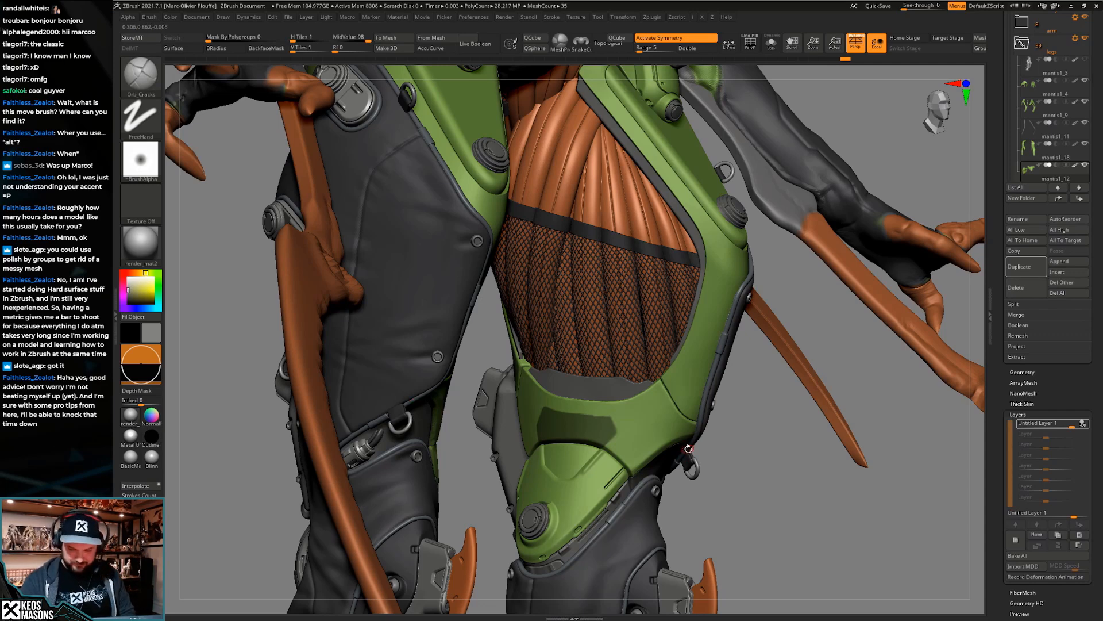
mouse_move(623, 414)
right_mouse_down()
mouse_move(643, 385)
mouse_move(580, 333)
right_mouse_up()
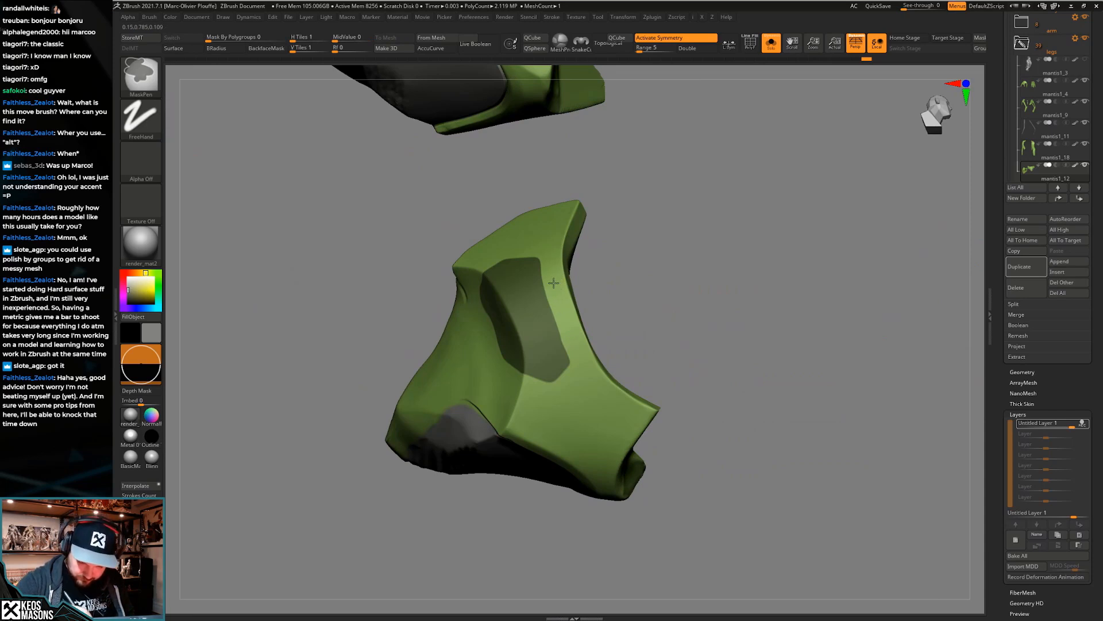
mouse_move(590, 369)
right_mouse_down("ctrl")
mouse_move(665, 389)
mouse_move(677, 422)
mouse_move(680, 391)
mouse_move(640, 379)
mouse_move(640, 442)
right_mouse_up("ctrl")
key("alt+s")
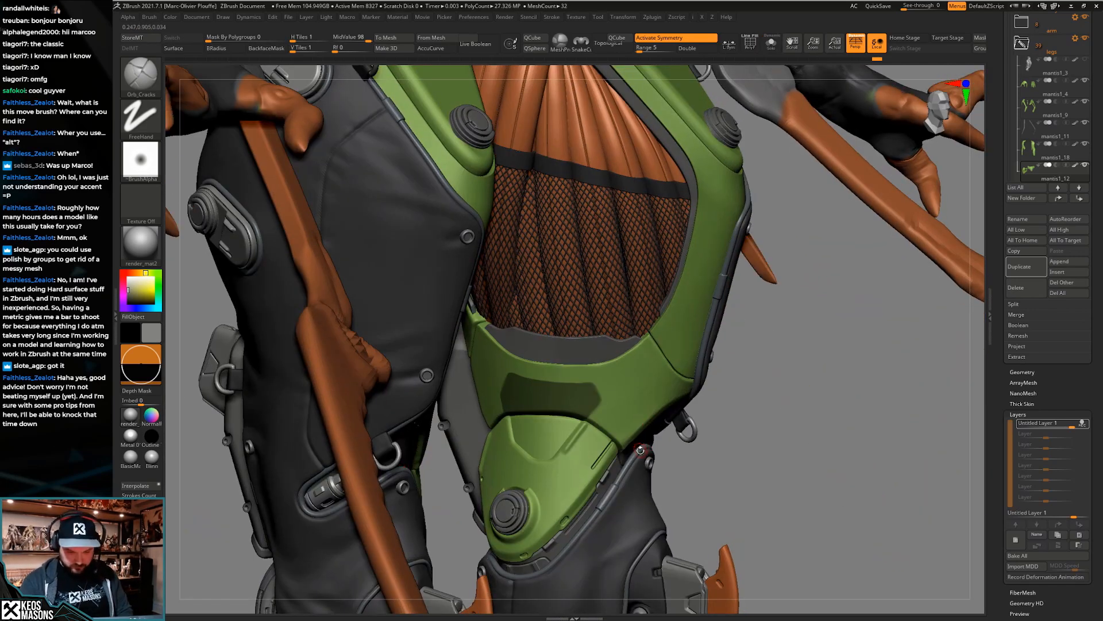
Invert the mask on the plate so only the trapezoidal area above the kneecap is editable
right_click_drag(645, 433, 804, 339)
left_click(807, 335, "ctrl")
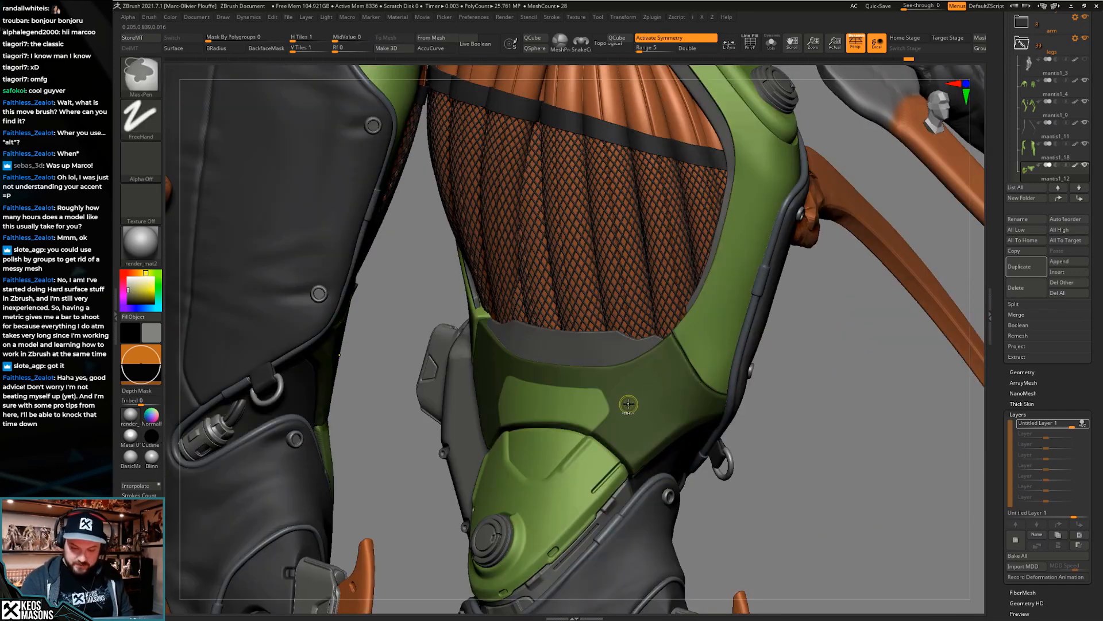
right_click_drag(636, 409, 827, 345)
key("w")
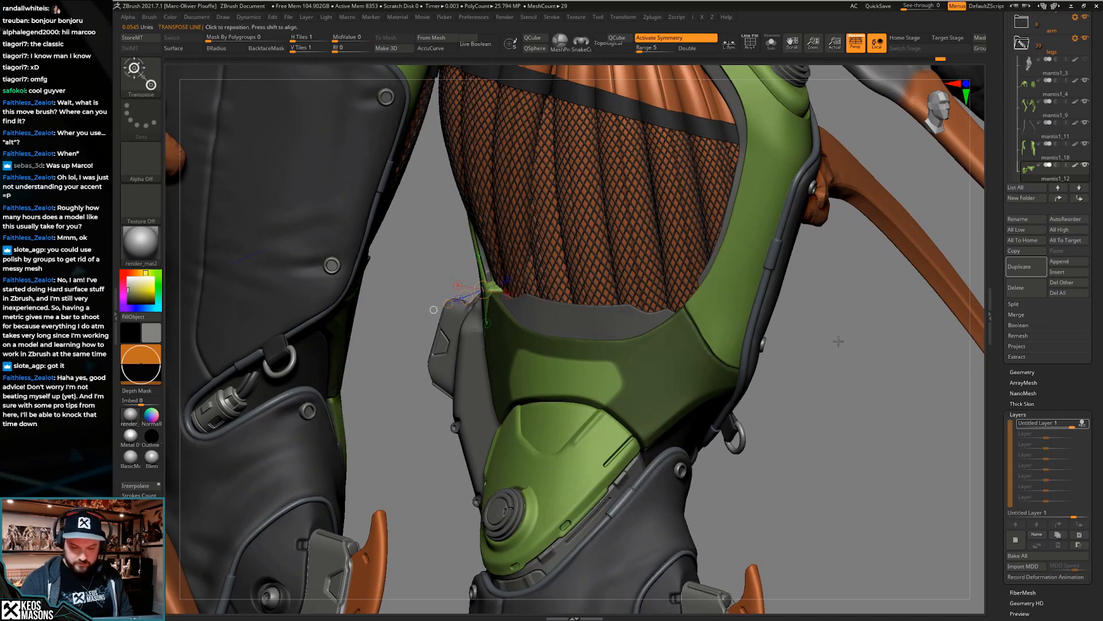
key("q")
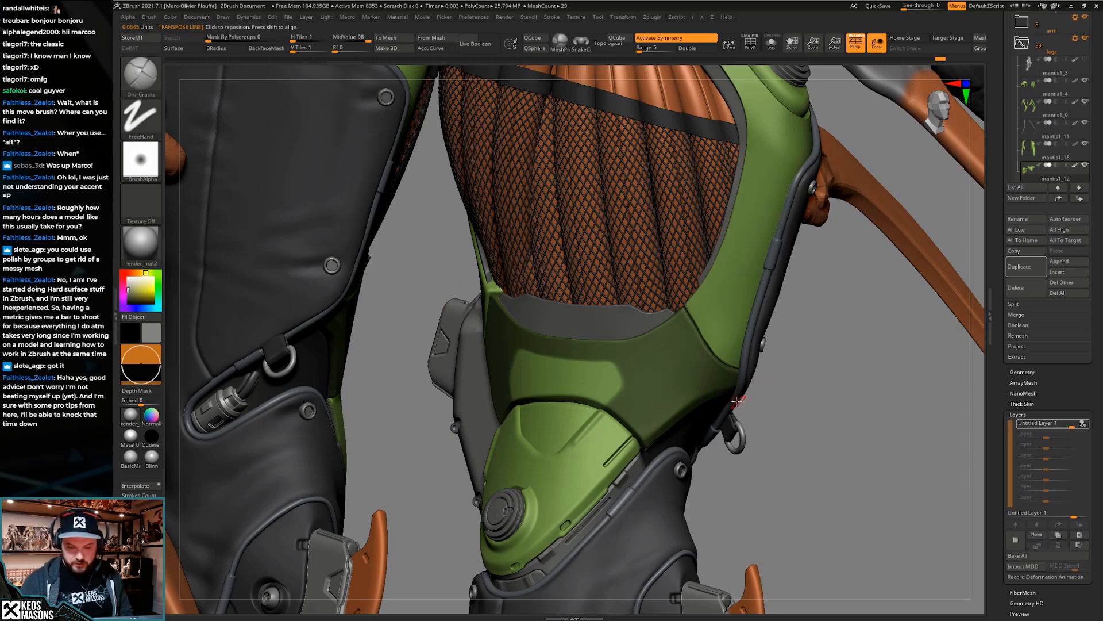
Push the unmasked trapezoidal area above the kneecap inward to form a recessed panel, and clear the mask
key("w")
left_click_drag(600, 382, 603, 380)
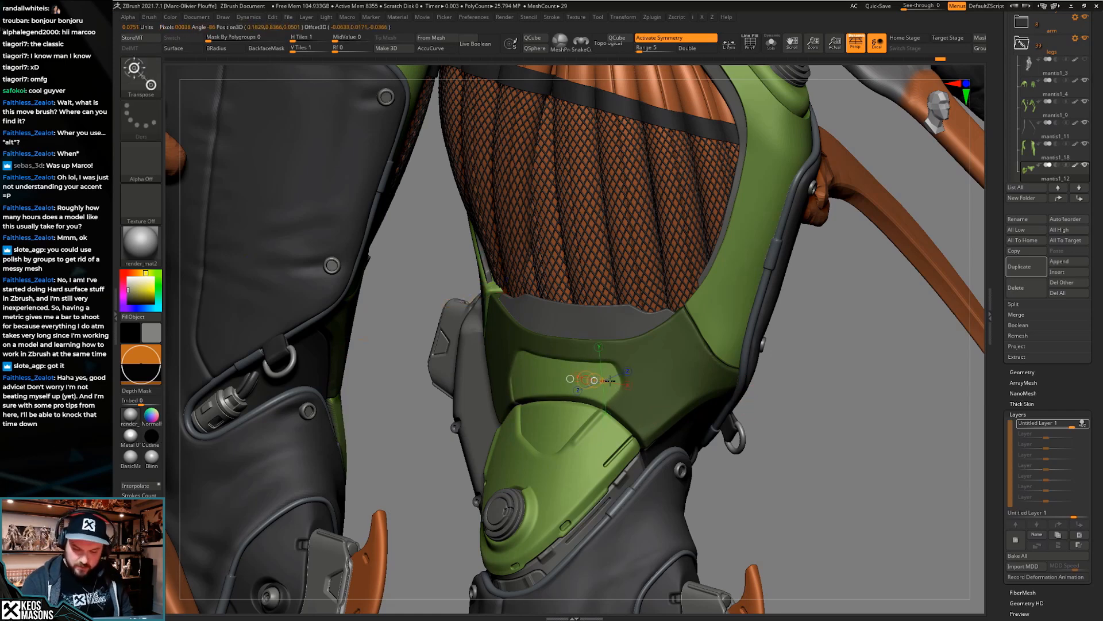
key("q")
mouse_move(622, 383)
right_mouse_down()
mouse_move(663, 411)
mouse_move(675, 393)
mouse_move(667, 399)
right_mouse_up()
key("w")
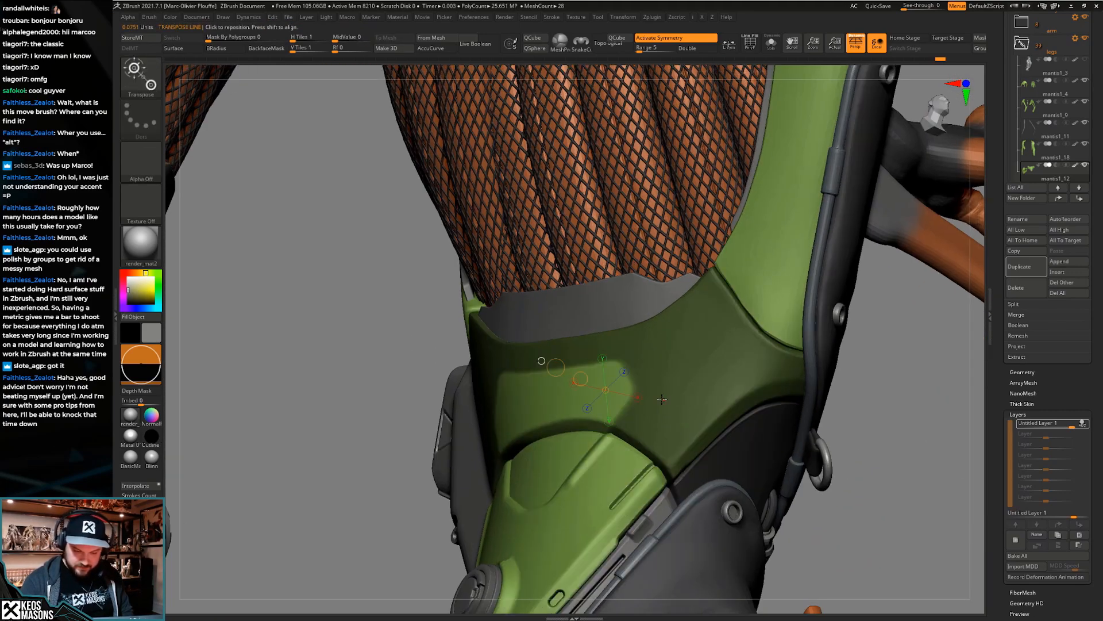
left_click_drag(583, 378, 590, 380)
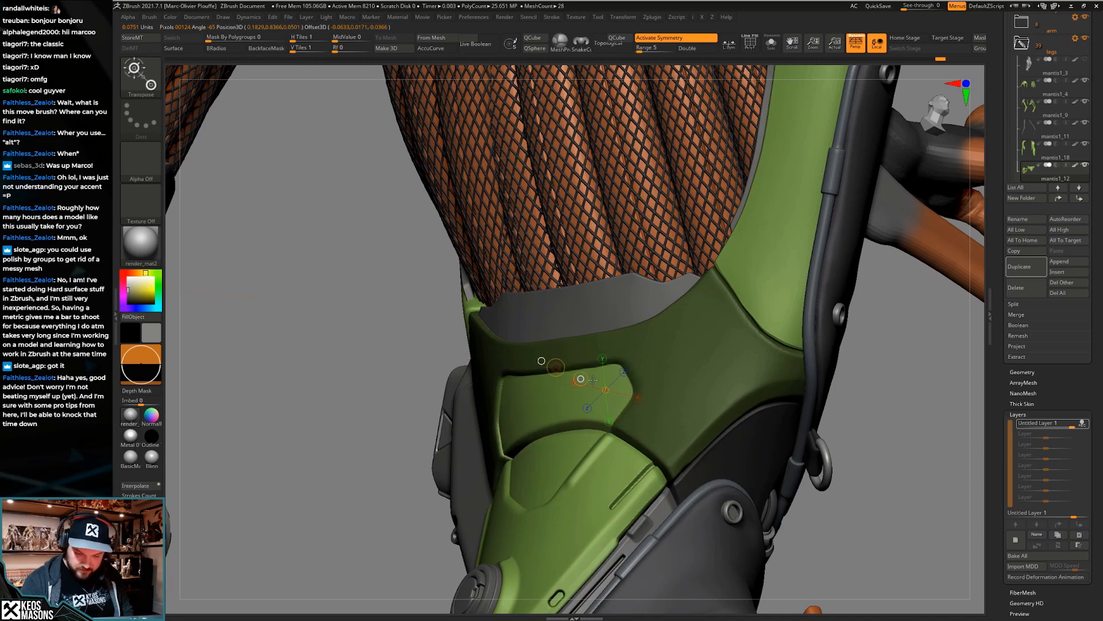
key("q")
mouse_move(595, 379)
right_mouse_down()
mouse_move(705, 433)
mouse_move(826, 406)
mouse_move(766, 405)
mouse_move(761, 429)
mouse_move(782, 421)
mouse_move(776, 428)
right_mouse_up()
right_click_drag(671, 391, 642, 488)
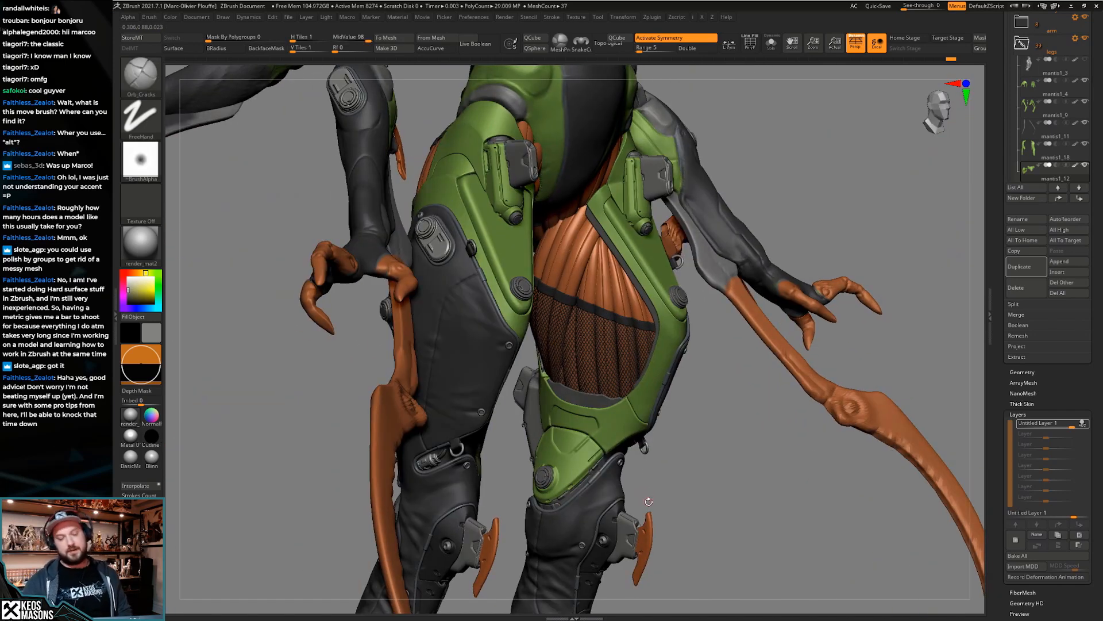
mouse_move(654, 450)
right_mouse_down()
mouse_move(639, 455)
mouse_move(641, 435)
right_mouse_up()
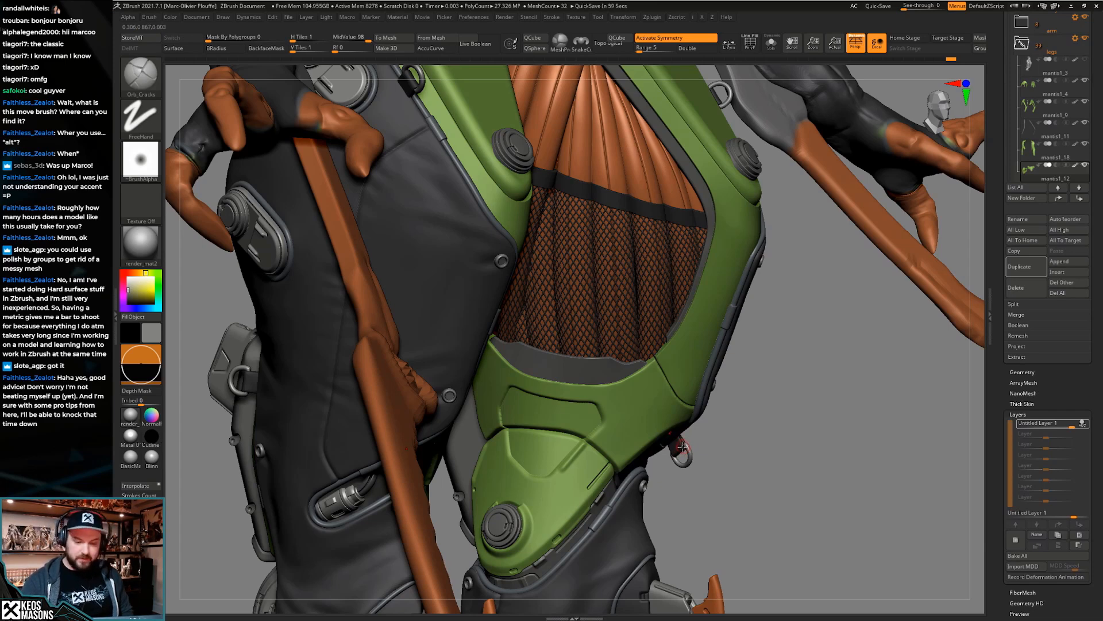
Refine the recessed panel's corner with Orb_Cracks and smooth its upper edge above the kneecap
right_click_drag(683, 428, 580, 451, "ctrl")
left_click_drag(600, 423, 580, 441)
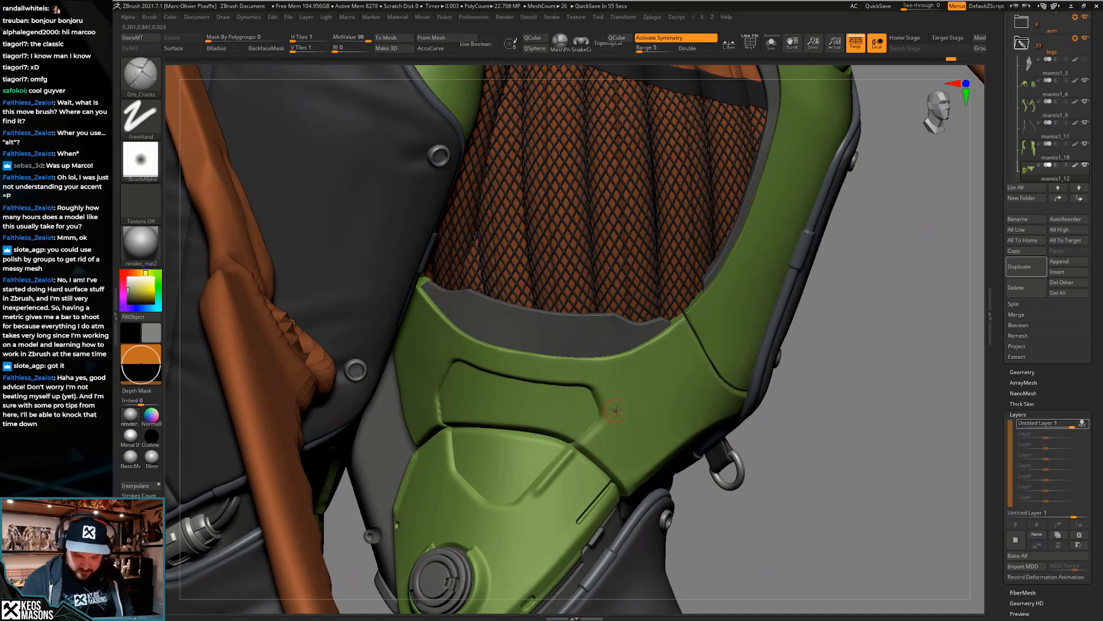
left_click_drag(454, 365, 461, 346, "shift")
mouse_move(439, 384)
right_mouse_down()
mouse_move(467, 367)
mouse_move(460, 379)
right_mouse_up()
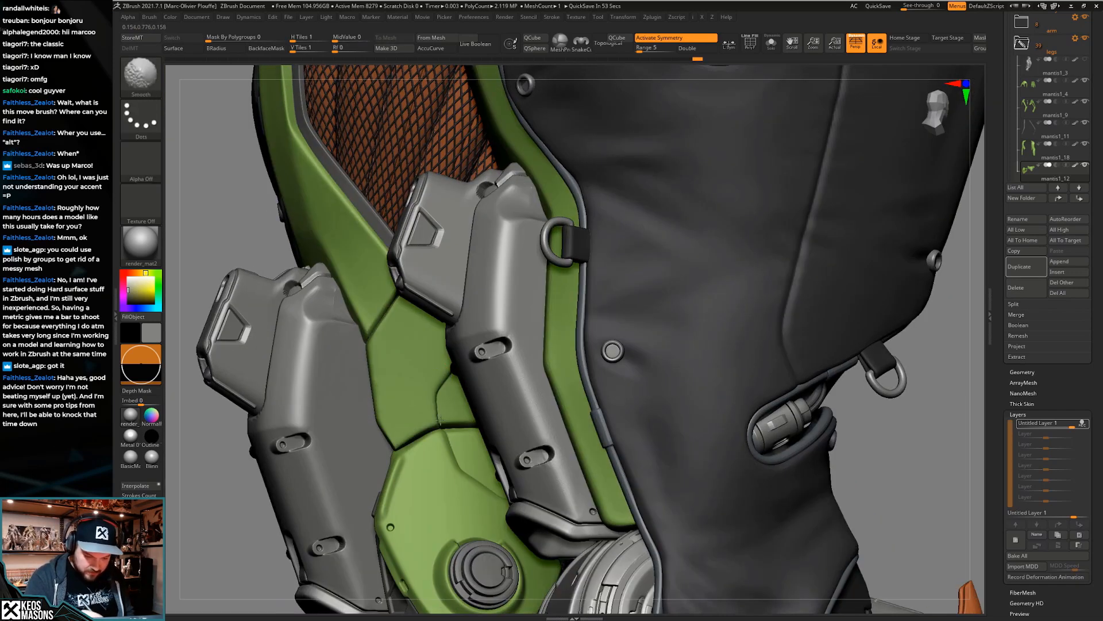
right_click_drag(569, 429, 710, 450)
Add a new layer to subtool mantis1_12 for further sculpting on the plate above the kneecap
left_click(1015, 541)
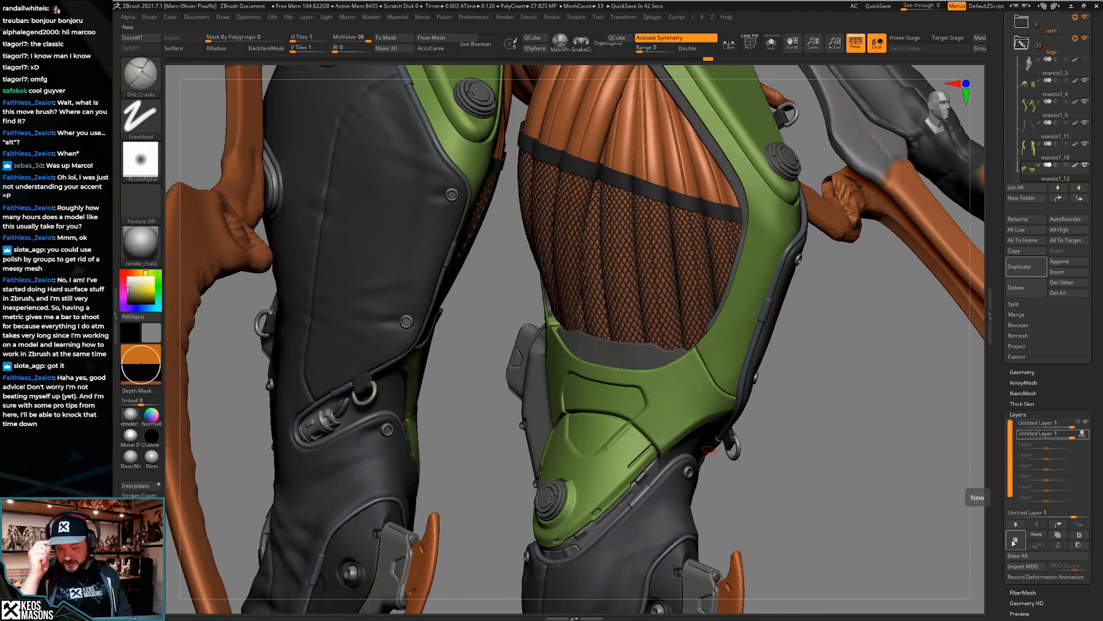
right_click_drag(711, 397, 709, 428, "alt")
key("alt+s")
key("alt+s")
left_click_drag(665, 357, 699, 416, "shift")
right_click_drag(711, 417, 560, 520, "ctrl")
mouse_move(684, 436)
right_mouse_down()
mouse_move(675, 443)
mouse_move(673, 428)
mouse_move(690, 426)
mouse_move(633, 440)
mouse_move(663, 443)
mouse_move(680, 420)
right_mouse_up()
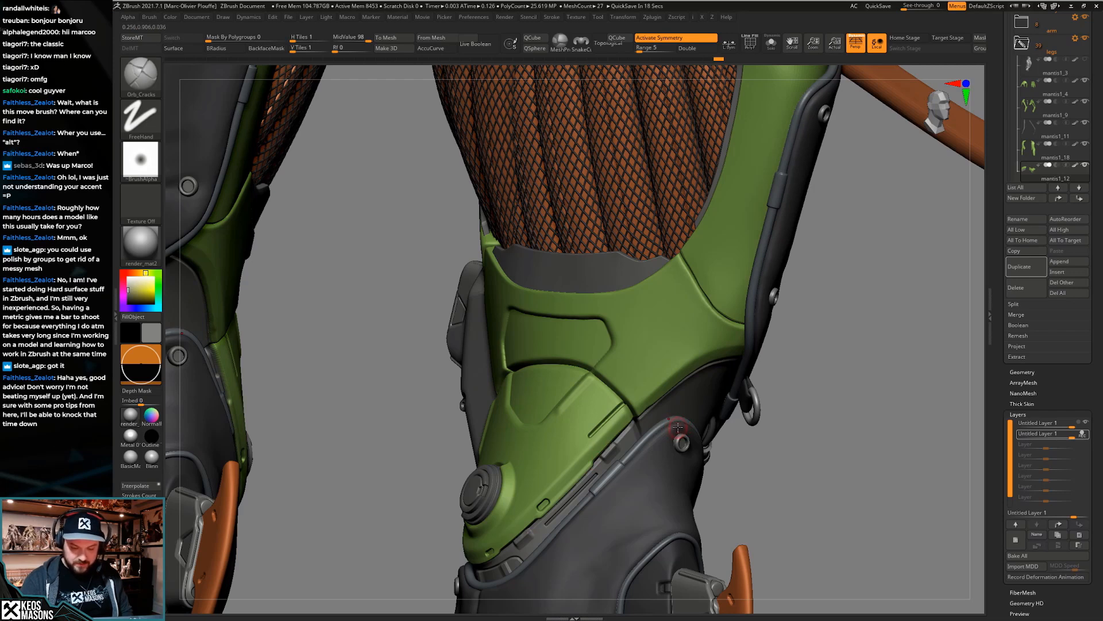
Drop a snapshot of the green foot armour onto the canvas as a reference beside the legs
right_click_drag(678, 427, 546, 261, "ctrl")
right_click_drag(738, 446, 341, 85, "alt")
right_click_drag(473, 288, 404, 222)
mouse_move(411, 293)
right_mouse_down()
mouse_move(428, 300)
mouse_move(454, 193)
mouse_move(490, 197)
mouse_move(505, 241)
mouse_move(498, 201)
mouse_move(520, 202)
mouse_move(512, 217)
right_mouse_up()
key("shift")
key("shift+s")
mouse_move(525, 330)
left_mouse_down("alt")
mouse_move(675, 424)
mouse_move(672, 443)
left_mouse_up("alt")
scroll(998, 347, "up", 5)
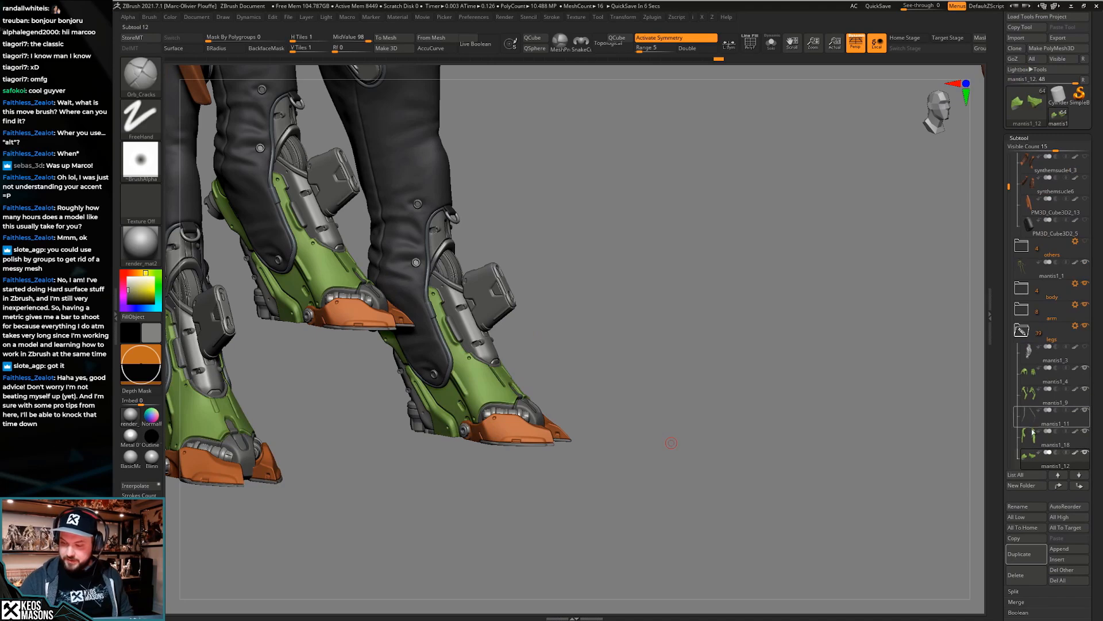
left_click_drag(830, 380, 862, 500)
left_click_drag(727, 98, 535, 385, "alt")
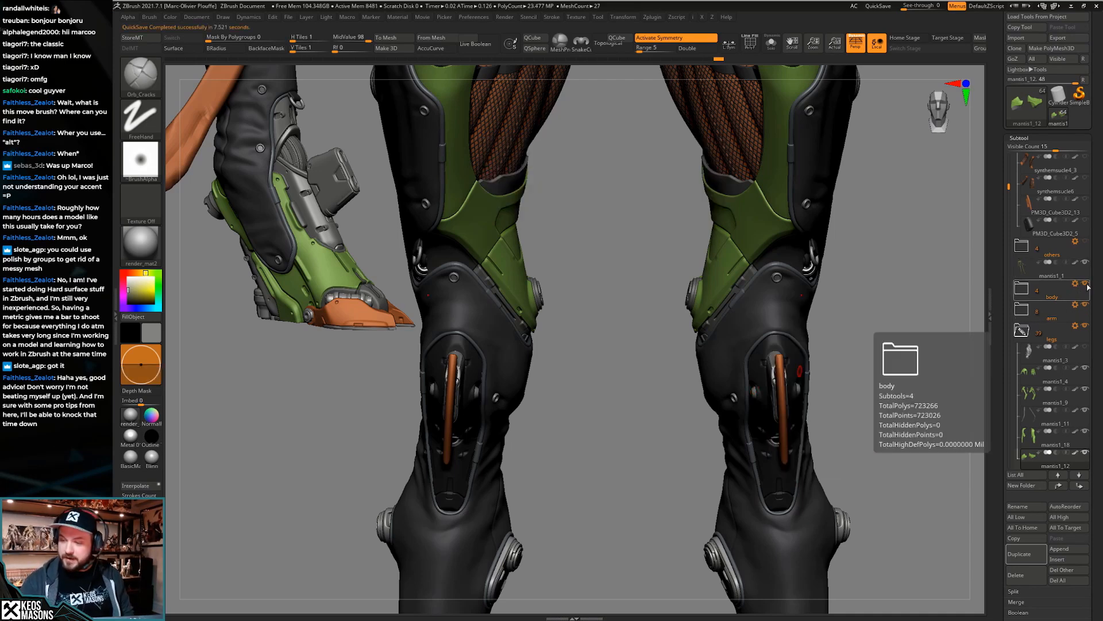
Select the Standard4rBp1 brush for detailing the outer side of the green plate above the kneecap
right_click_drag(774, 305, 697, 419, "alt")
right_click_drag(745, 445, 684, 411, "ctrl")
right_click_drag(665, 261, 662, 393, "alt")
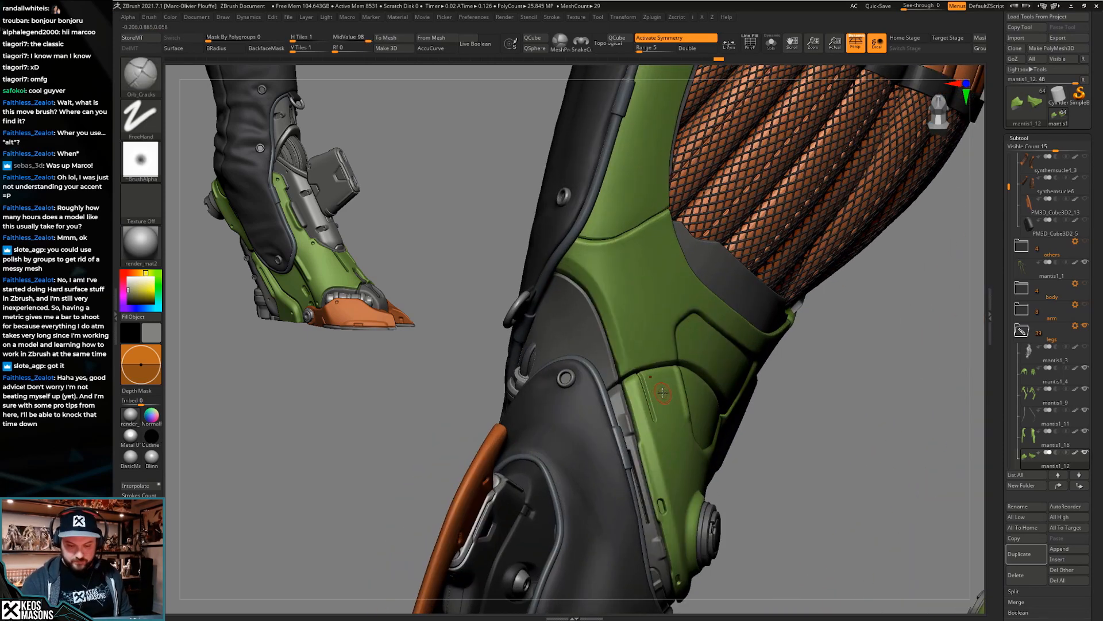
right_click_drag(661, 457, 656, 410, "alt")
right_click(656, 410)
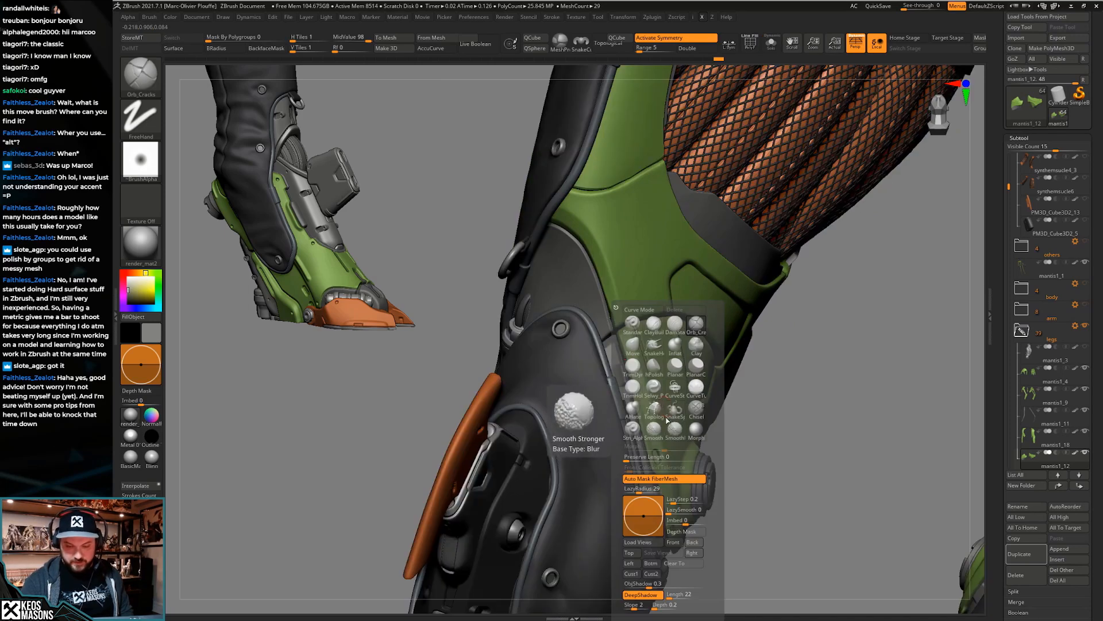
key("b")
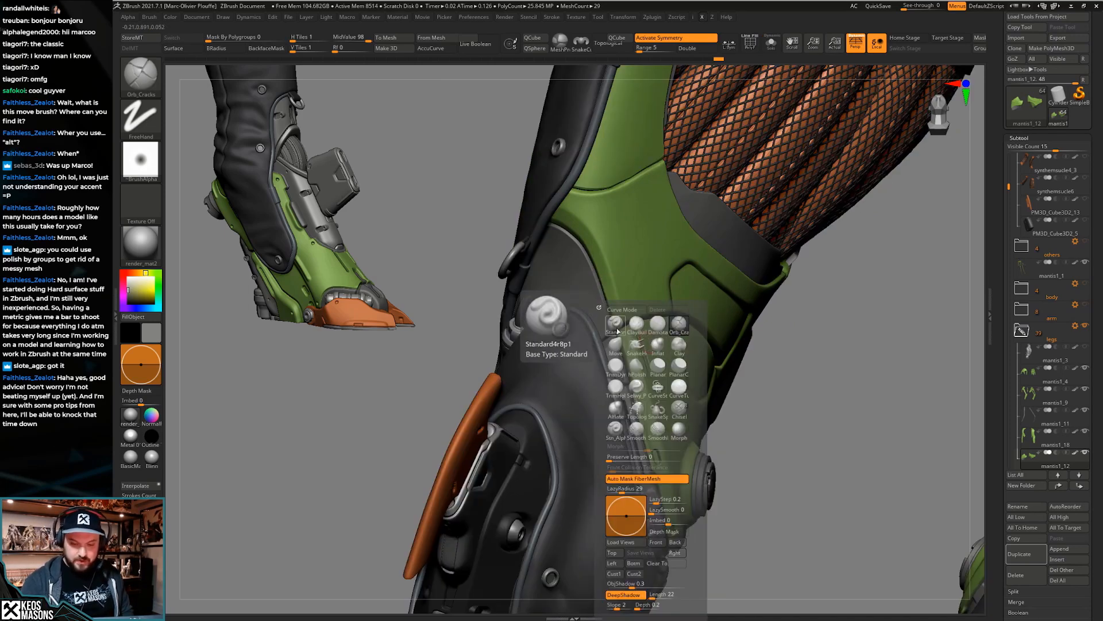
left_click(620, 323)
Try long thin lines down the plate's outer side with Standard4rBp1 at different draw sizes, undoing each attempt
right_click_drag(610, 286, 625, 236, "ctrl")
key("space")
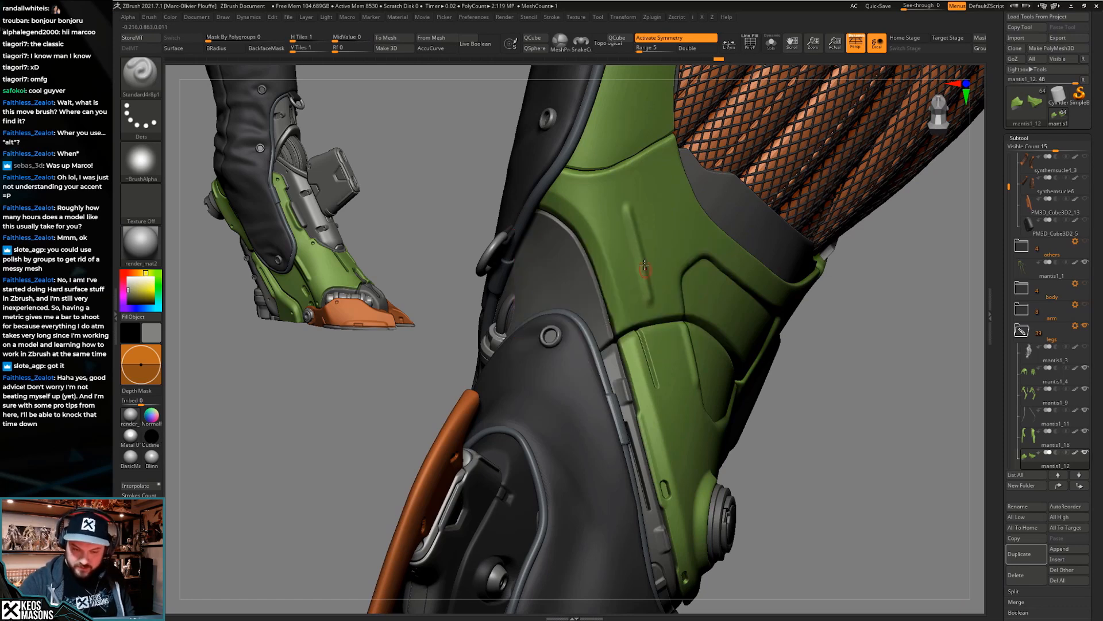
key("ctrl+z")
mouse_move(569, 253)
right_mouse_down()
mouse_move(620, 254)
mouse_move(624, 239)
mouse_move(657, 230)
mouse_move(646, 219)
right_mouse_up()
key("space")
key("ctrl")
key("space")
key("ctrl+z")
key("space")
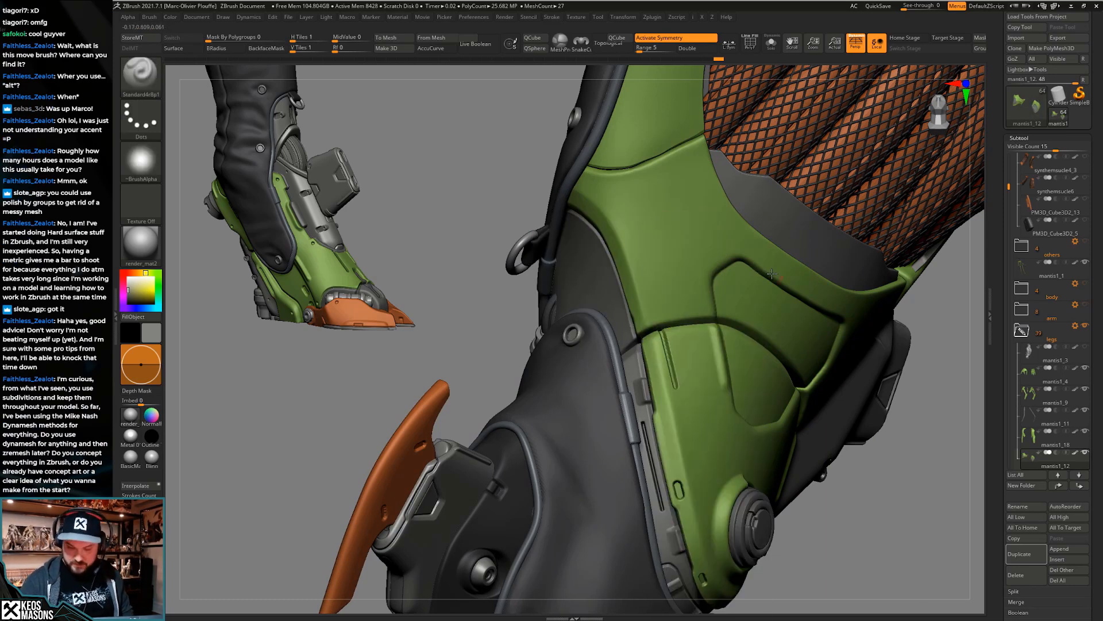
key("space")
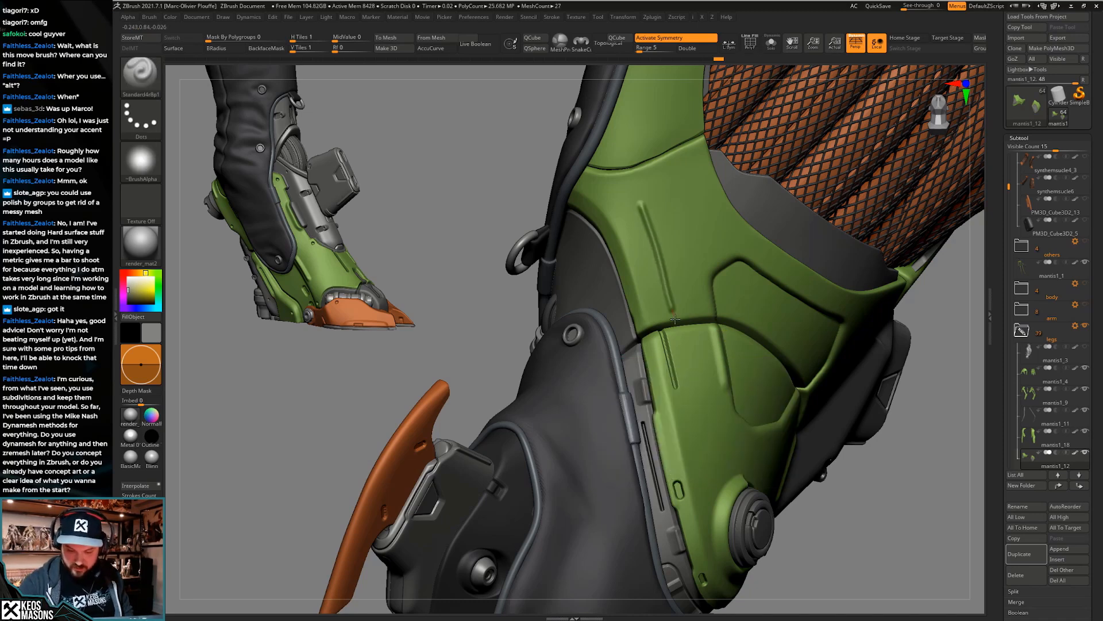
key("space")
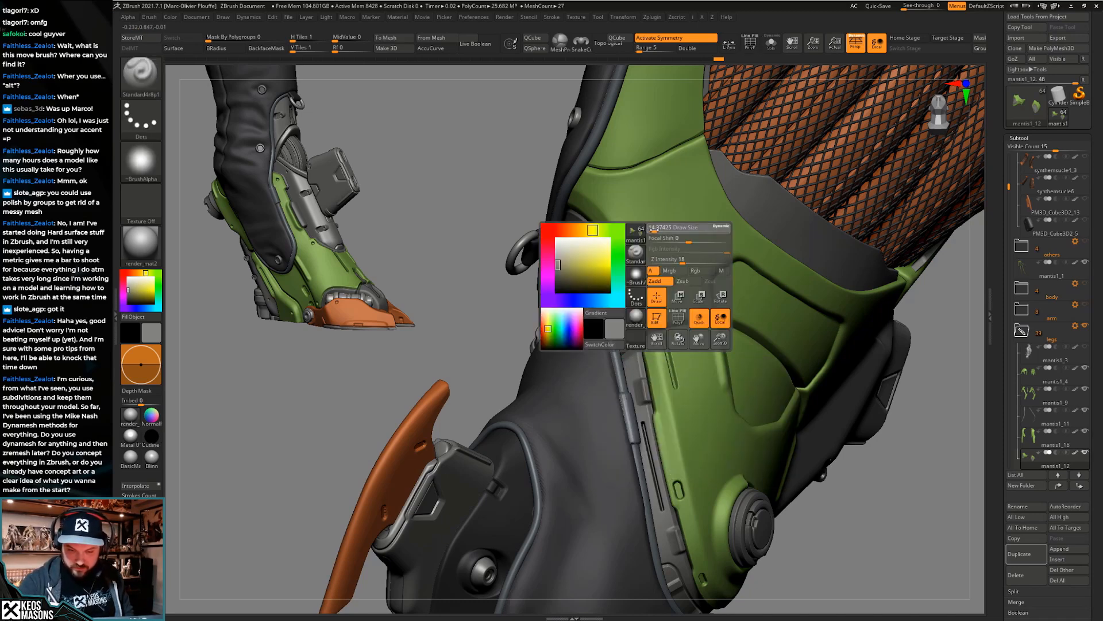
left_click_drag(664, 301, 666, 304)
key("ctrl+z")
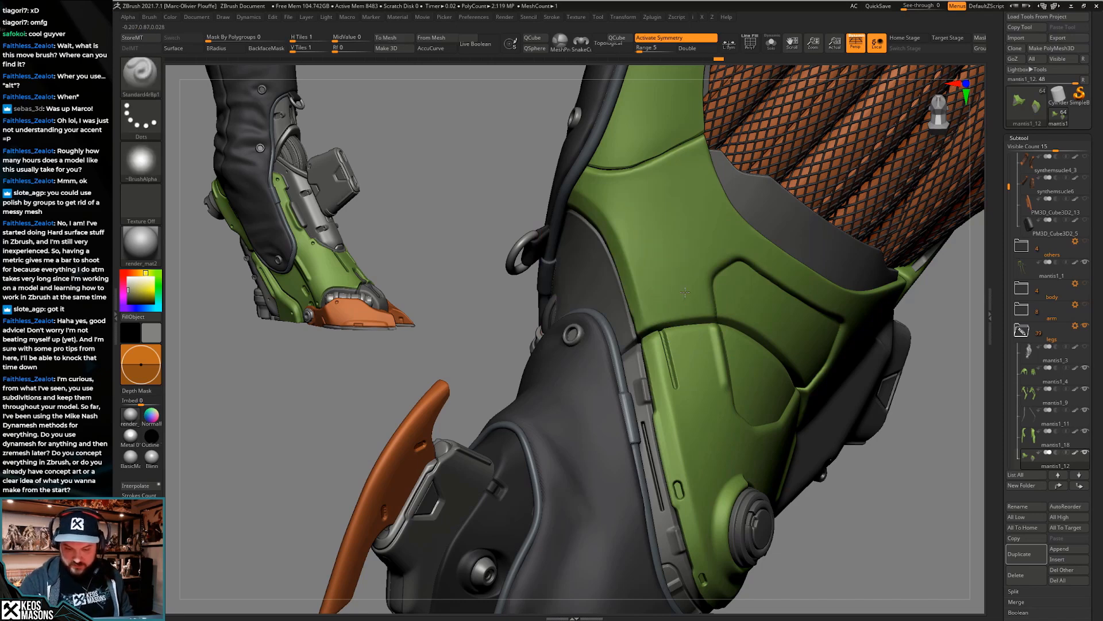
Adjust the draw size and isolate the plate to work on the border of its arched side opening
right_click_drag(682, 293, 648, 225)
key("space")
left_click_drag(650, 230, 648, 230)
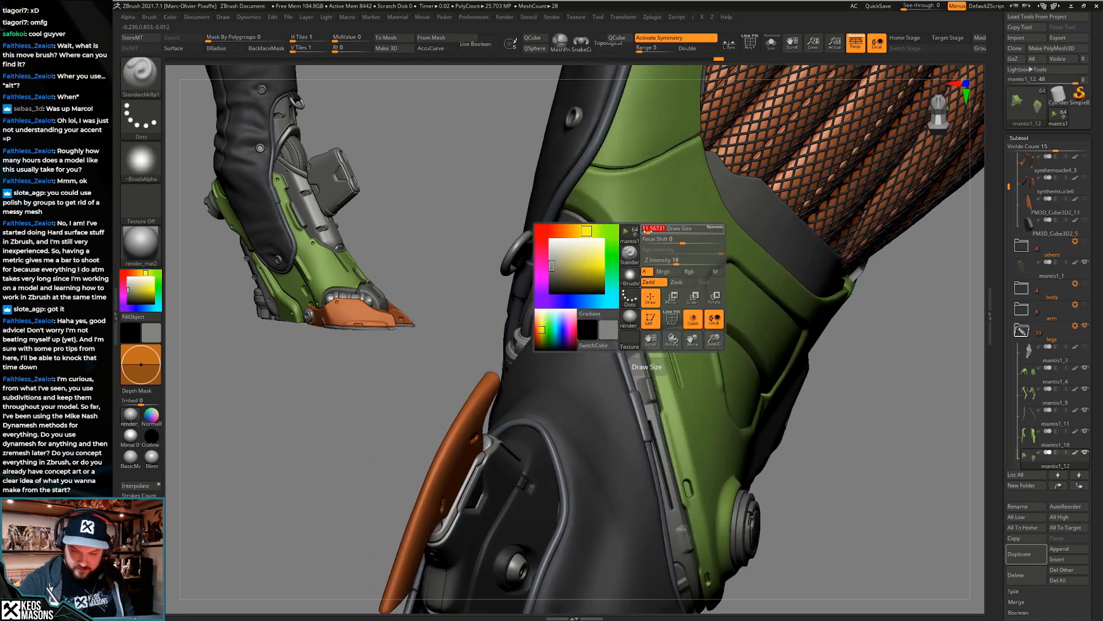
right_click_drag(621, 302, 664, 296)
right_click_drag(617, 229, 650, 226)
key("alt+s")
mouse_move(572, 193)
right_mouse_down()
mouse_move(543, 187)
mouse_move(569, 183)
right_mouse_up()
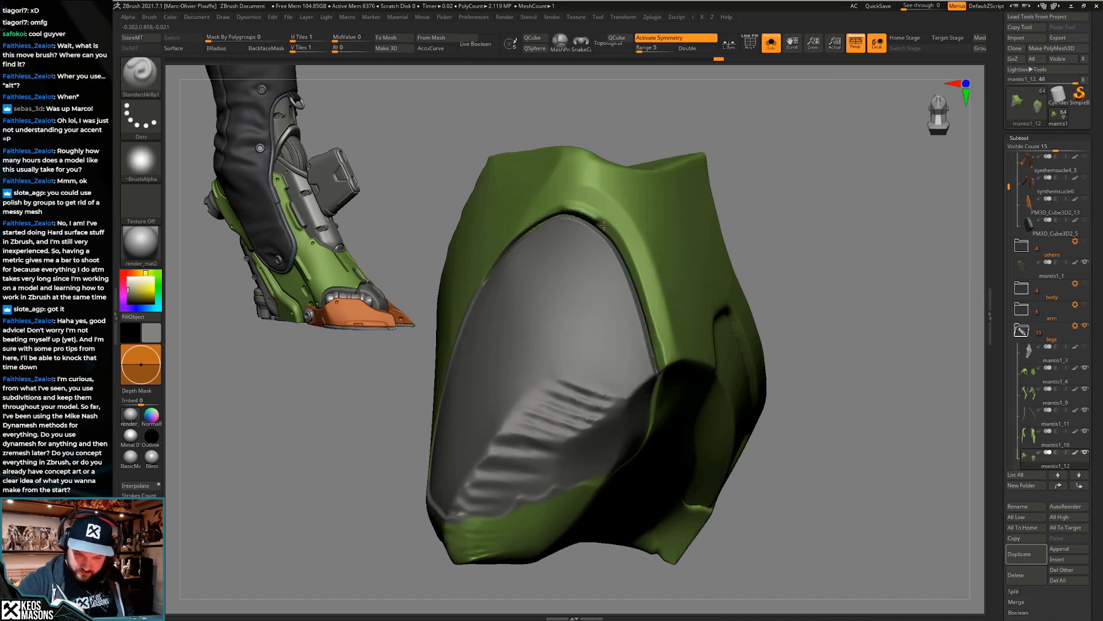
right_click_drag(635, 273, 631, 236, "ctrl")
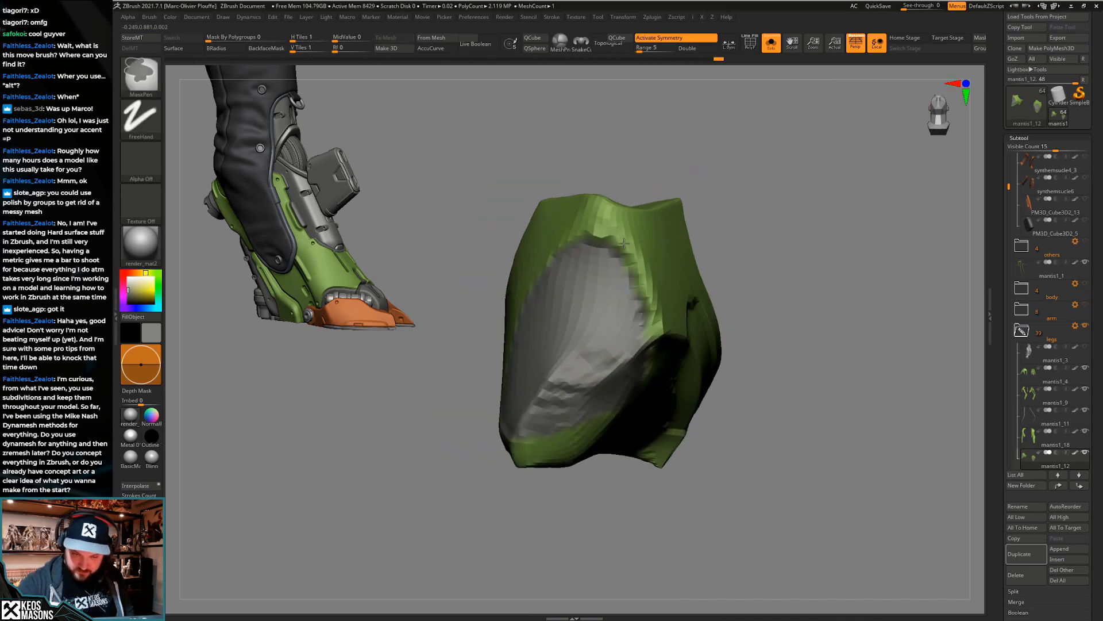
right_click_drag(771, 368, 730, 382)
key("alt+s")
Sculpt small details with Standard4rBp1 along the plate's rear side edge beside the grey calf unit
right_click_drag(745, 421, 732, 397)
right_click_drag(795, 354, 755, 415)
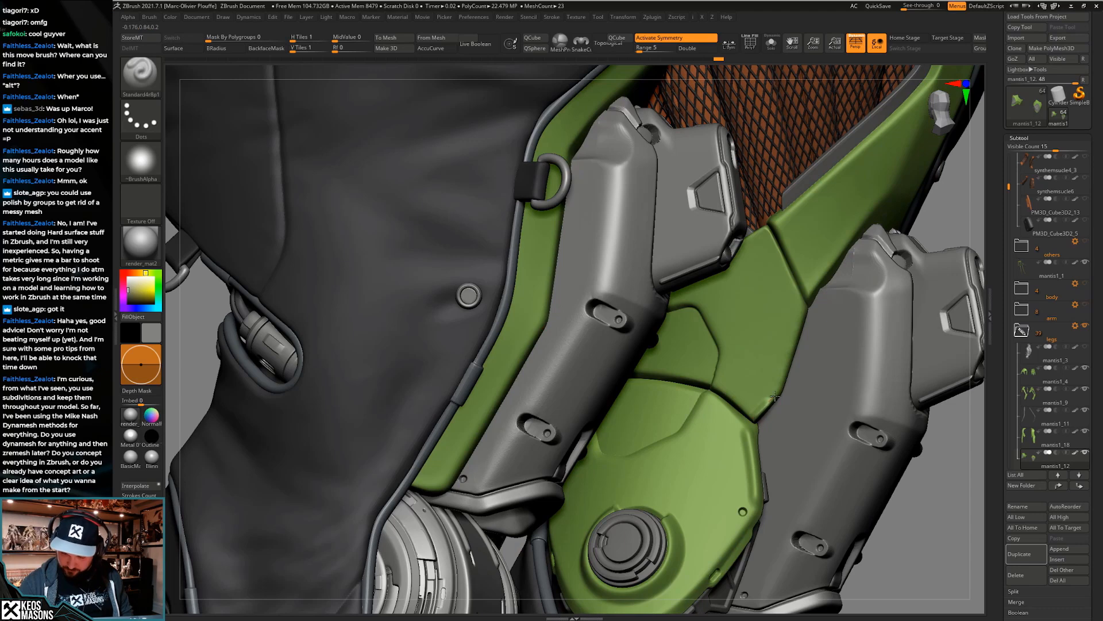
mouse_move(788, 354)
right_mouse_down("ctrl")
mouse_move(787, 317)
mouse_move(773, 332)
mouse_move(773, 387)
mouse_move(743, 377)
right_mouse_up("ctrl")
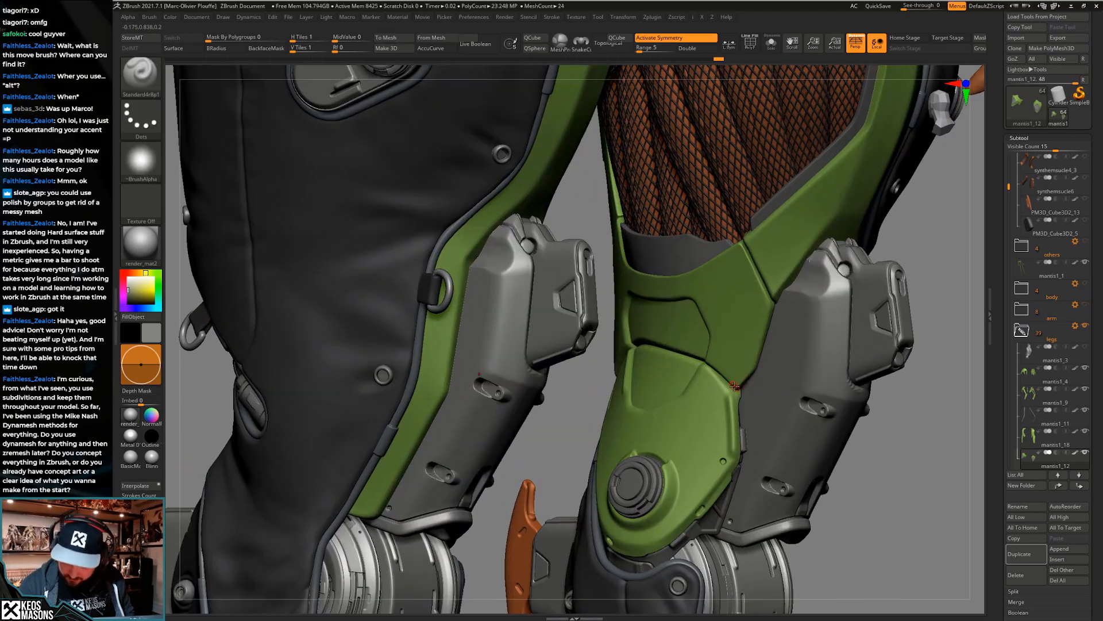
right_click_drag(761, 335, 730, 398, "ctrl")
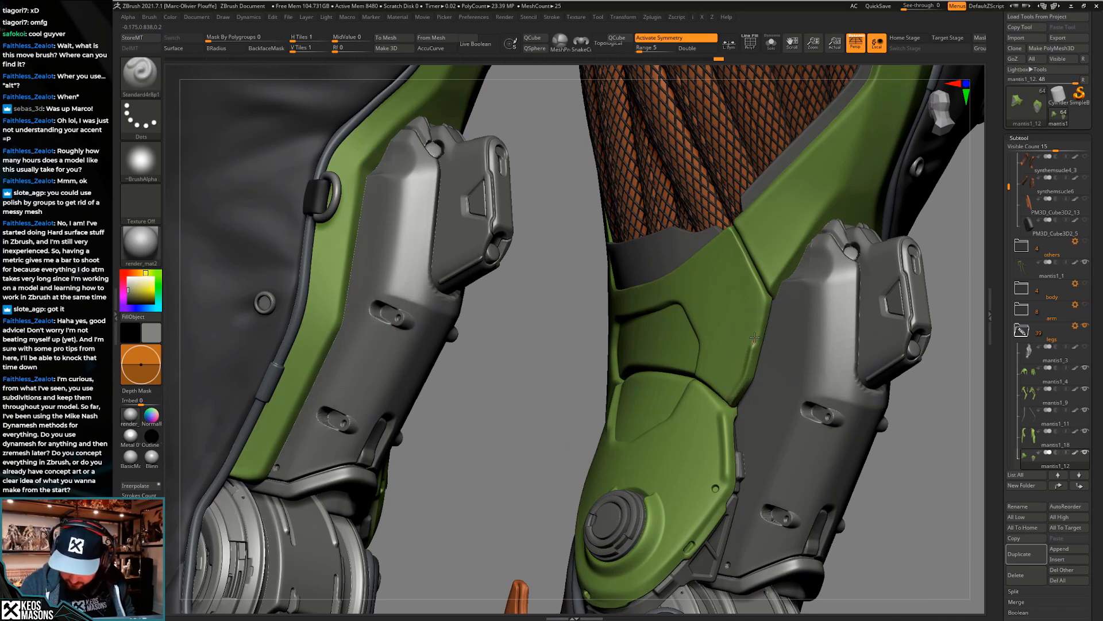
mouse_move(757, 332)
right_mouse_down("ctrl")
mouse_move(784, 377)
mouse_move(760, 325)
mouse_move(760, 338)
mouse_move(785, 350)
mouse_move(758, 404)
mouse_move(734, 384)
right_mouse_up("ctrl")
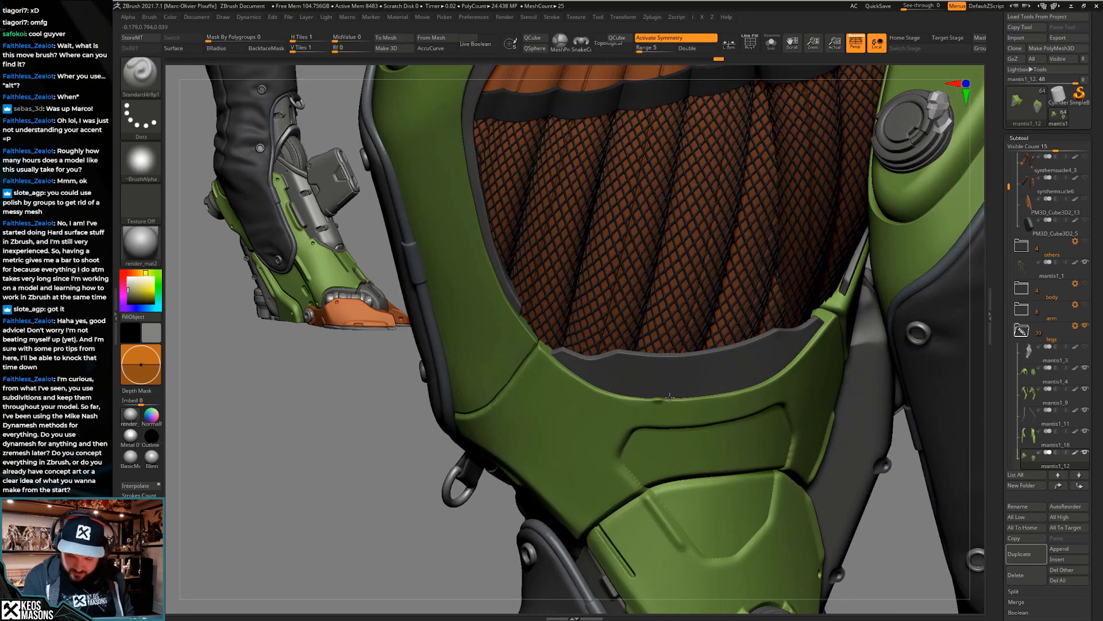
Sculpt a raised strip along the middle of the plate's upper rim, just below the thigh netting
key("shift+s")
right_click_drag(777, 393, 701, 392)
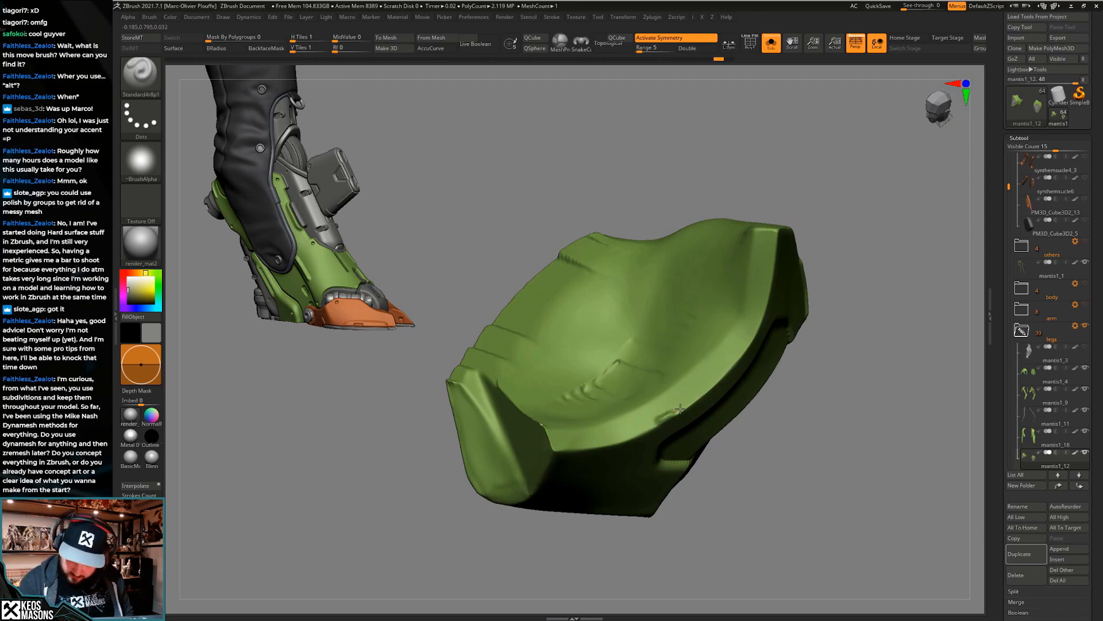
right_click_drag(742, 349, 717, 405)
key("shift+s")
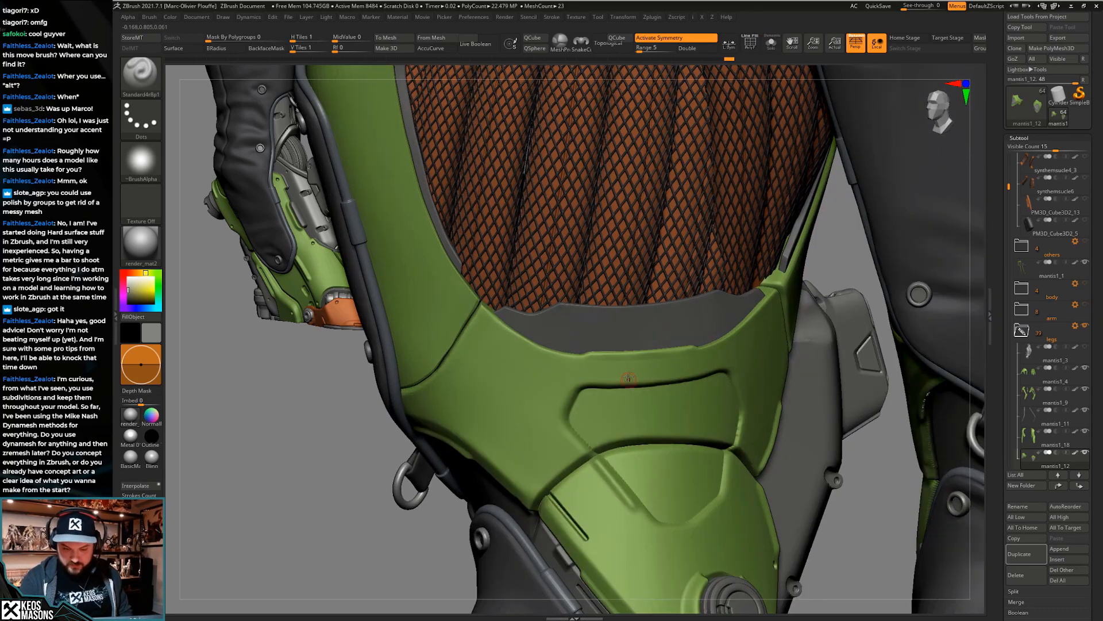
right_click_drag(706, 330, 656, 495, "ctrl")
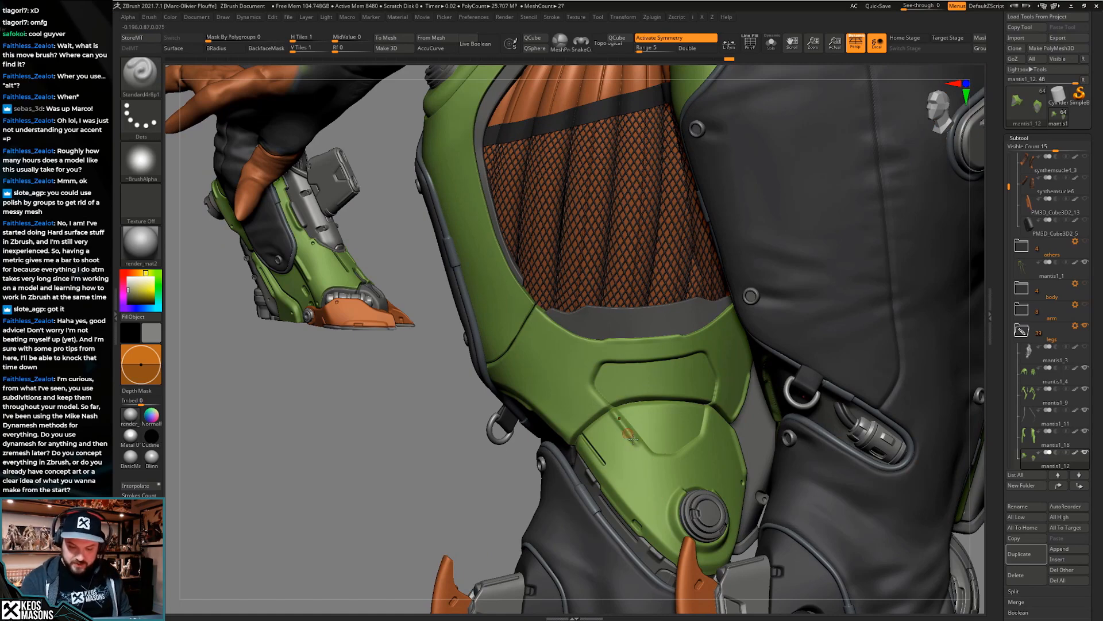
mouse_move(721, 402)
right_mouse_down()
mouse_move(734, 371)
mouse_move(710, 379)
right_mouse_up()
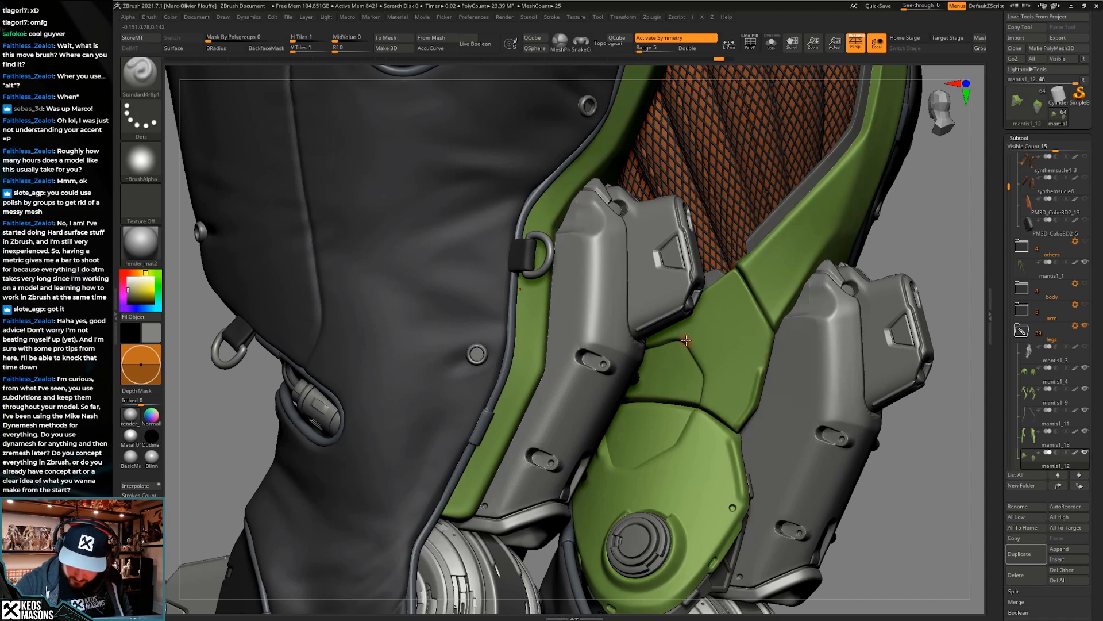
Isolate the plate and refine the edges and ends of the raised strip on its upper rim
right_click_drag(746, 340, 659, 398)
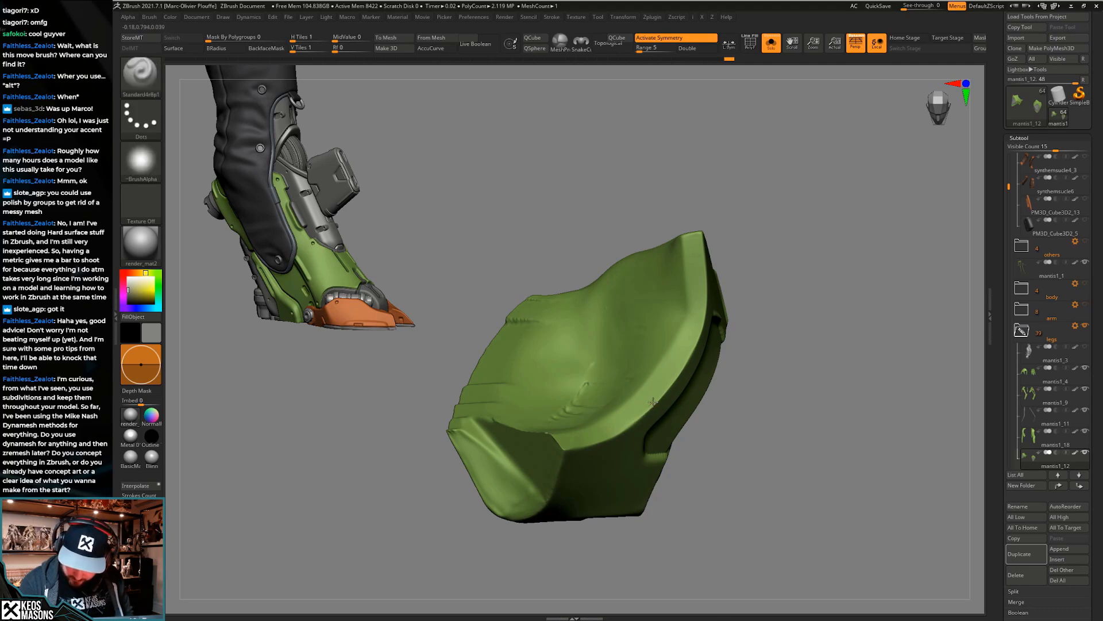
right_click_drag(695, 339, 641, 375)
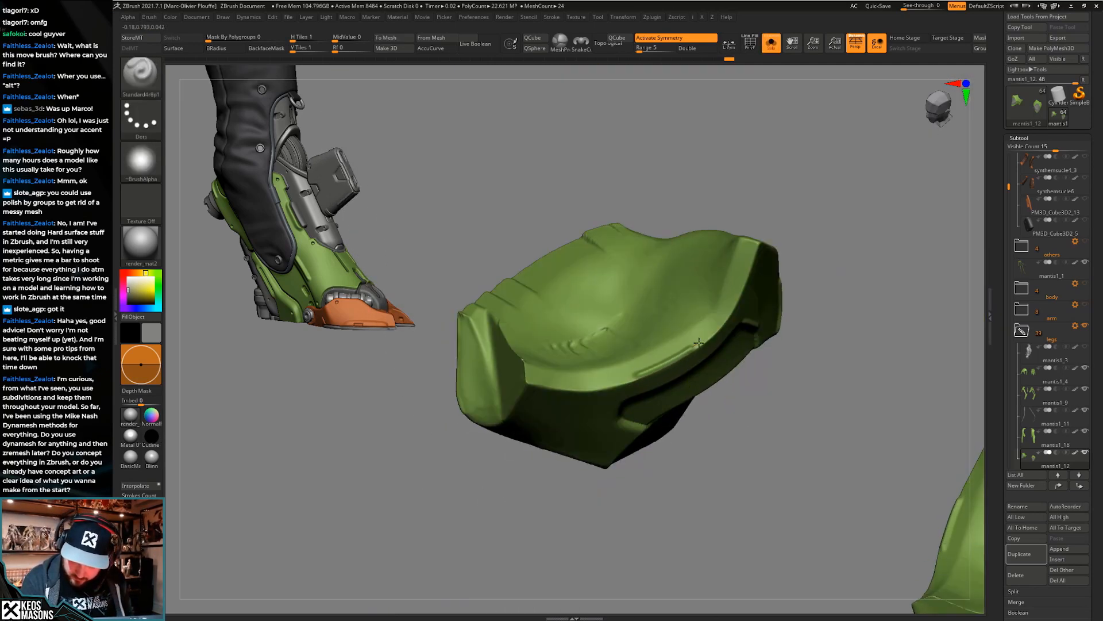
right_click_drag(713, 330, 644, 371)
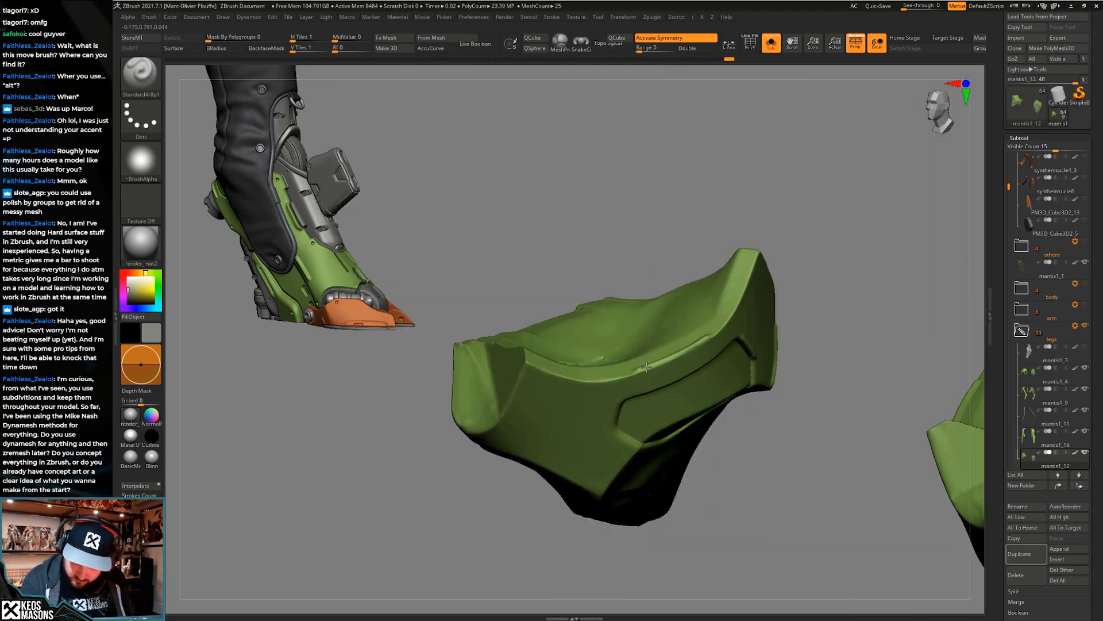
mouse_move(711, 333)
right_mouse_down()
mouse_move(760, 390)
mouse_move(697, 357)
mouse_move(684, 322)
mouse_move(680, 469)
mouse_move(678, 443)
mouse_move(657, 426)
mouse_move(666, 456)
mouse_move(632, 437)
mouse_move(659, 443)
right_mouse_up()
Switch to the Stn_Alpha brush with a thin line alpha and line it up at the plate's side edge above the kneecap
key("b")
left_click(654, 383)
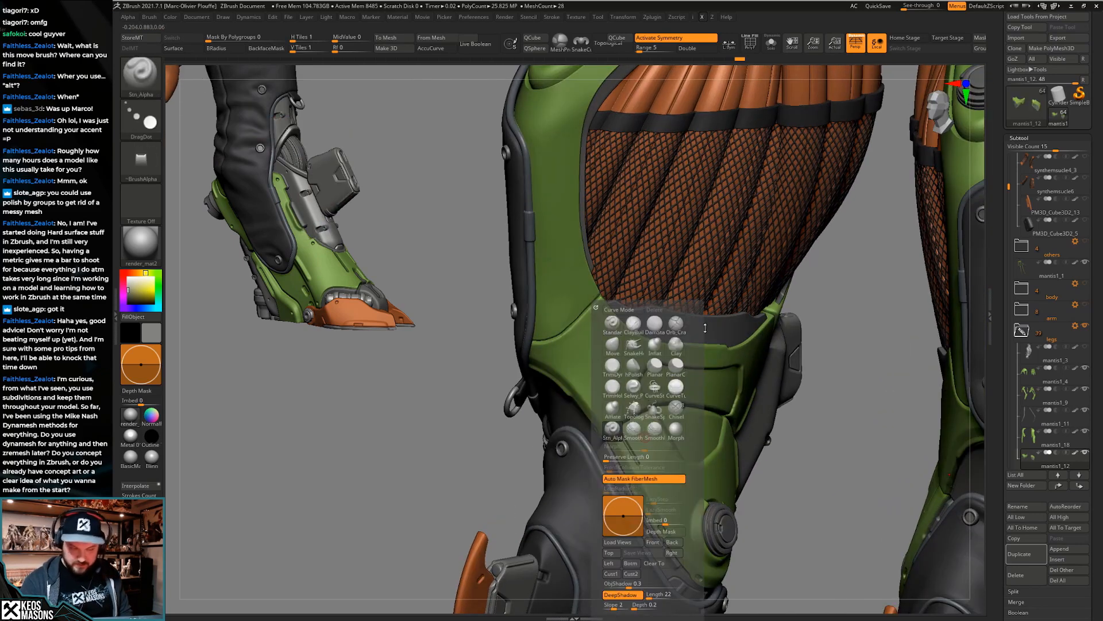
key("a")
left_click(676, 361)
right_click_drag(677, 360, 602, 371)
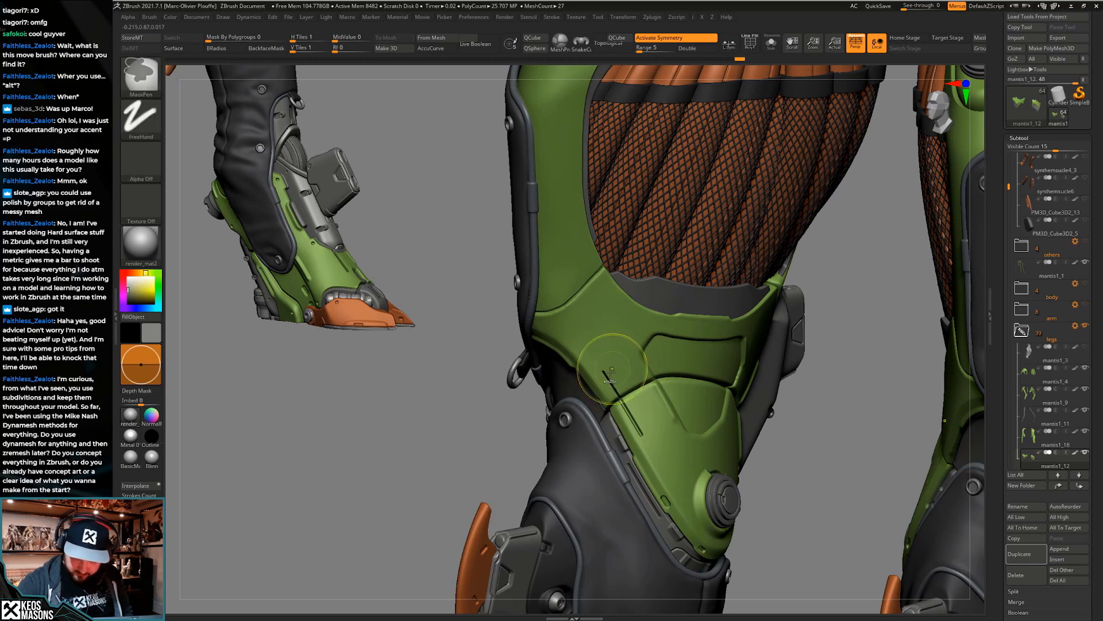
Try the Line alpha on the plate's edge beside the kneecap, undo the stamp and rotate the alpha
key("a")
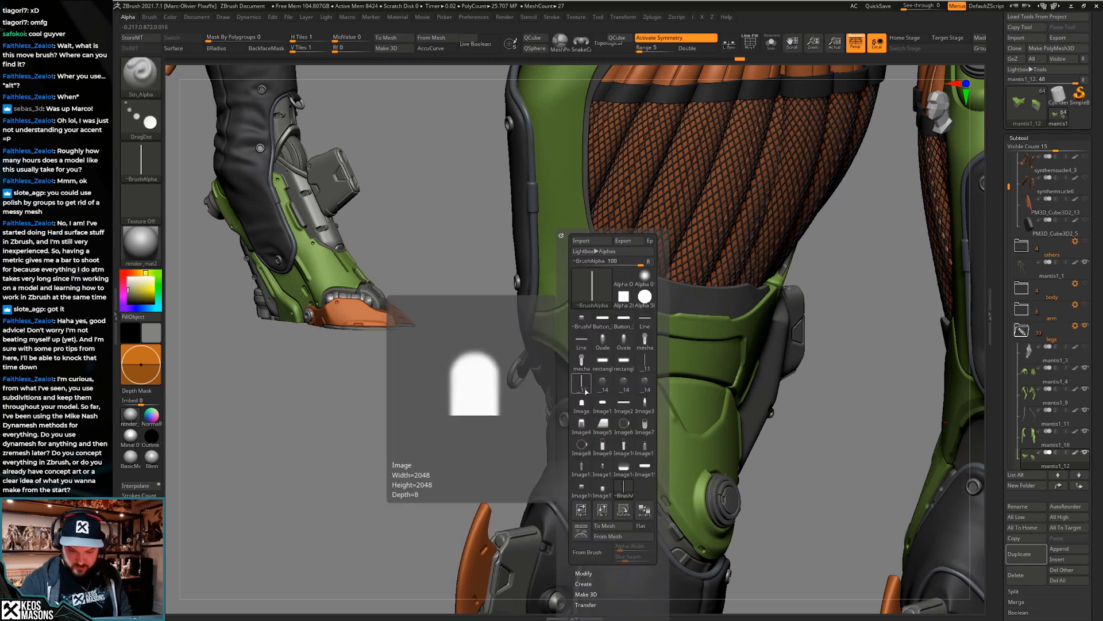
left_click(624, 510)
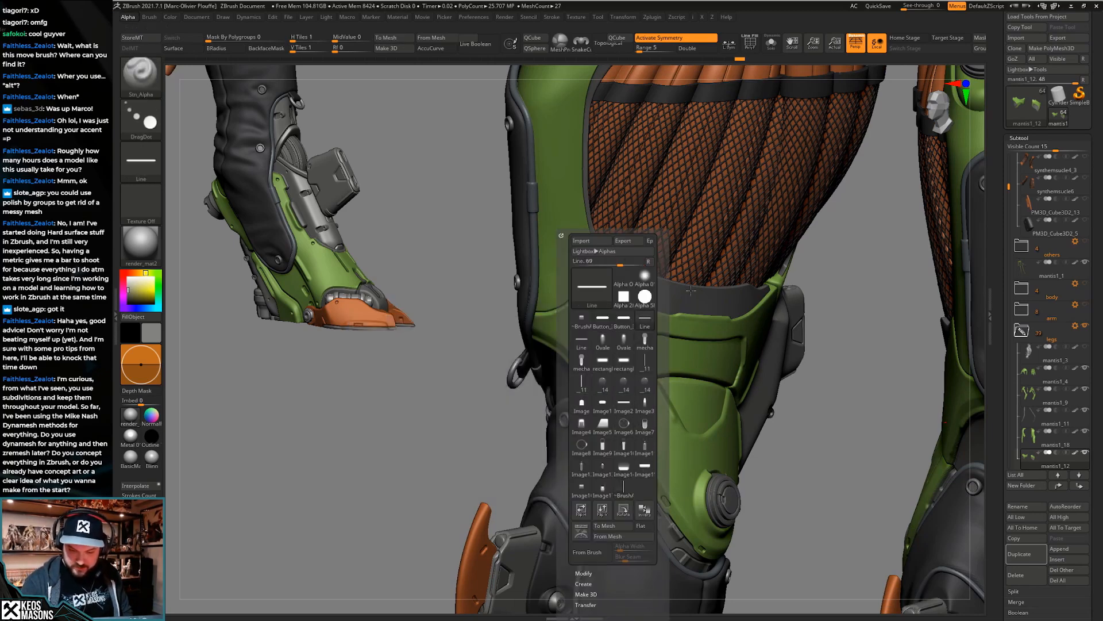
left_click_drag(603, 388, 610, 377)
key("ctrl+z")
key("a")
left_click(634, 509)
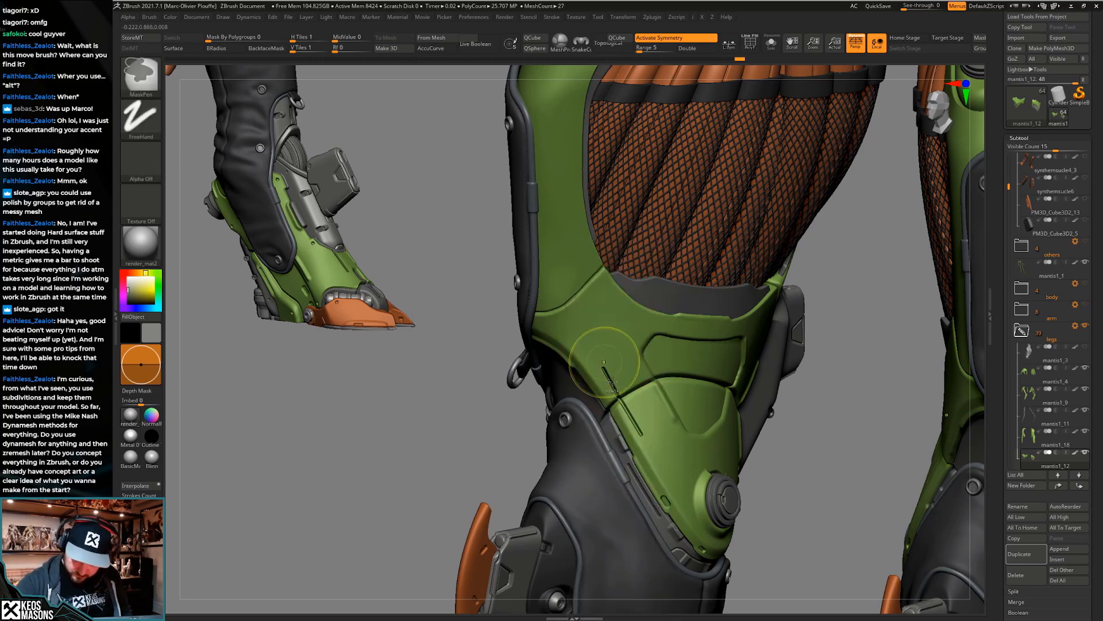
Try stamping a thin slanted slot along the green plate's lower side edge above the kneecap, and undo it
key("space")
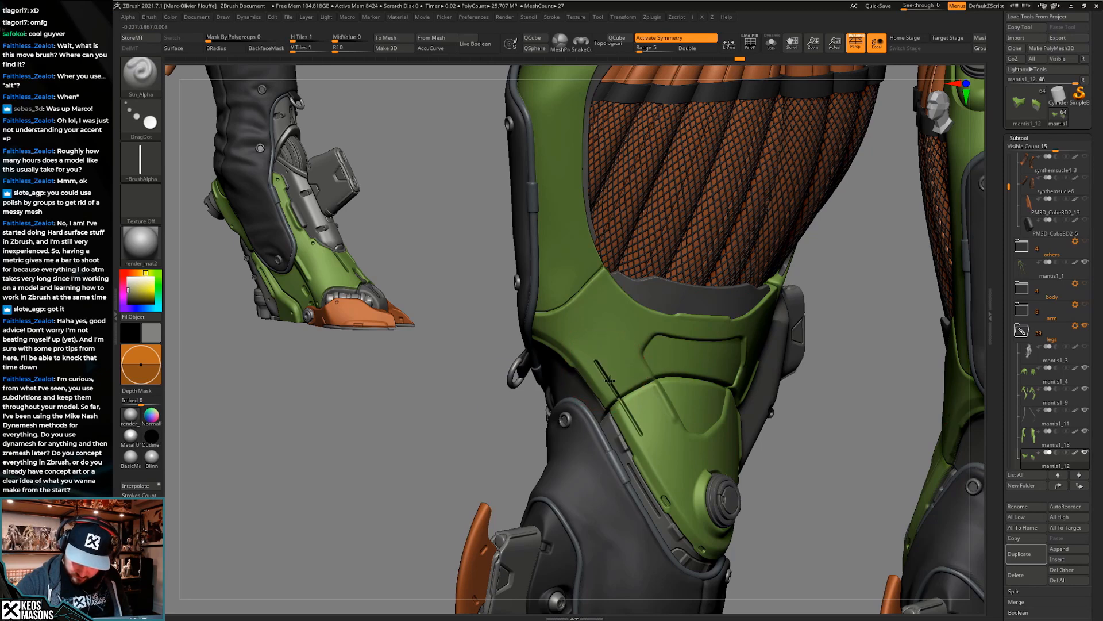
left_click_drag(609, 380, 601, 382)
right_click_drag(610, 414, 666, 456, "ctrl")
right_click_drag(616, 396, 624, 451, "ctrl")
right_click_drag(604, 492, 569, 372)
key("ctrl+z")
left_click_drag(570, 373, 573, 375)
key("ctrl+z")
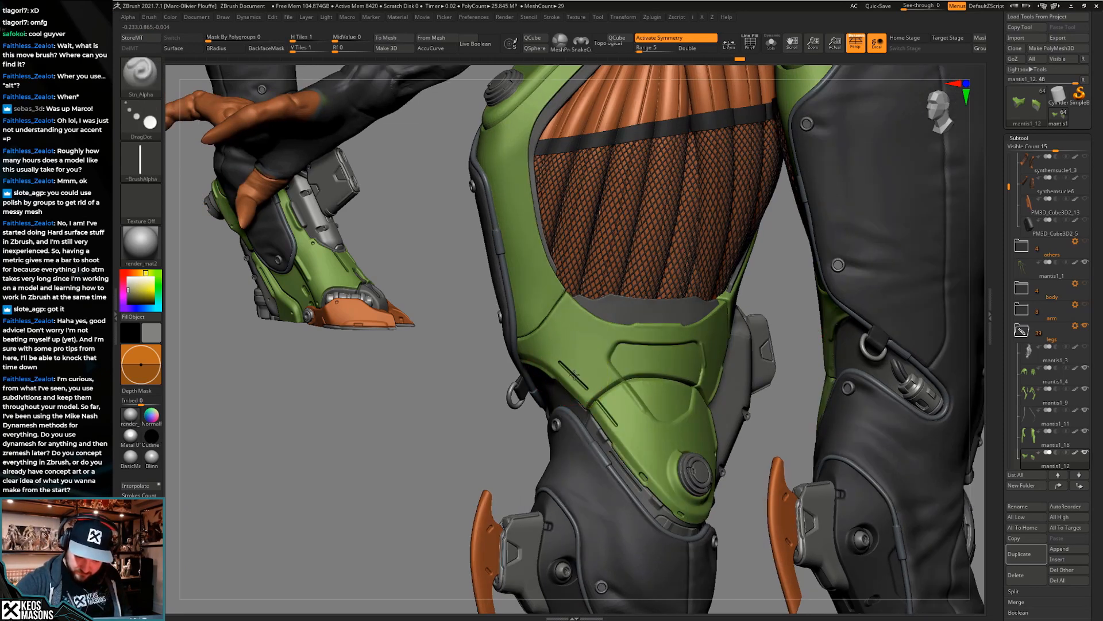
Look through the loaded alphas and examine the plate's arched side panel both isolated and within the leg
mouse_move(573, 377)
right_mouse_down()
mouse_move(673, 556)
mouse_move(614, 476)
mouse_move(603, 437)
right_mouse_up()
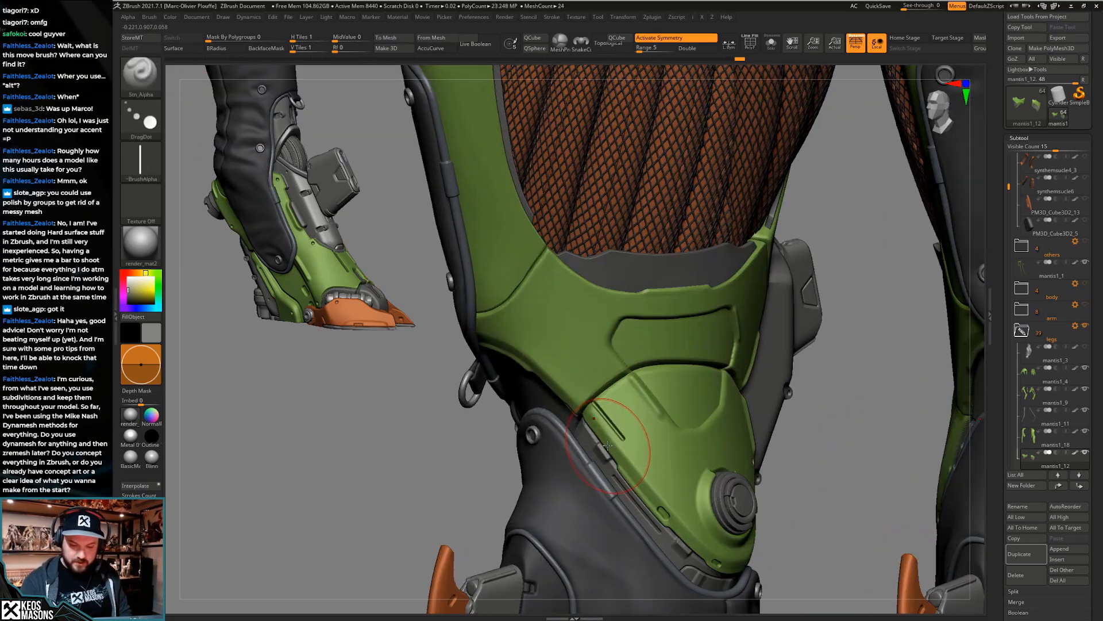
key("space")
key("F4")
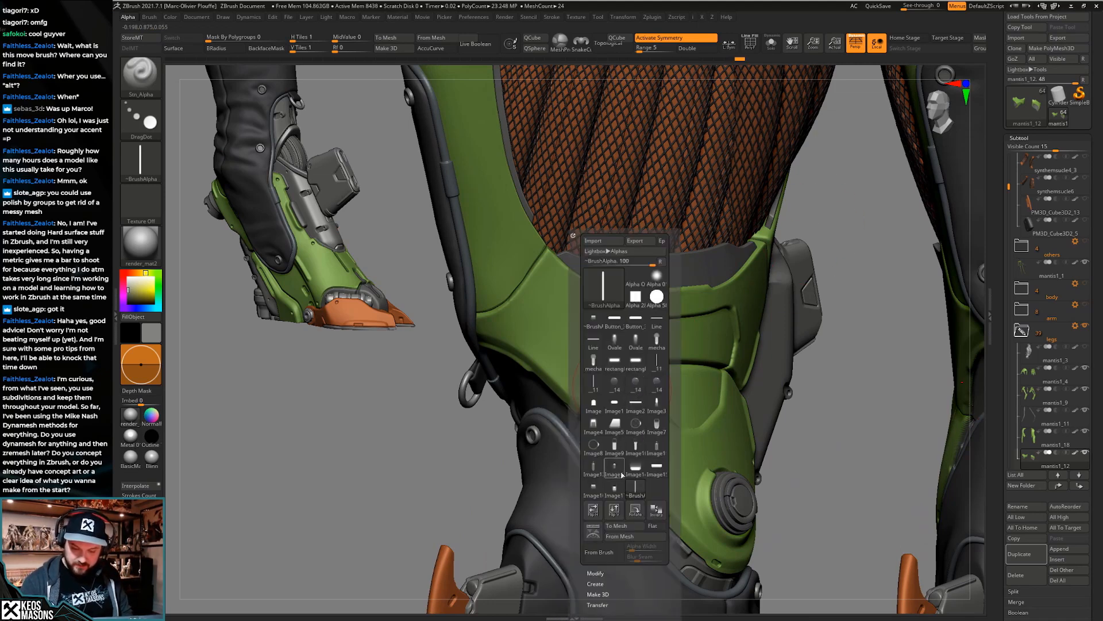
right_click_drag(489, 382, 549, 368)
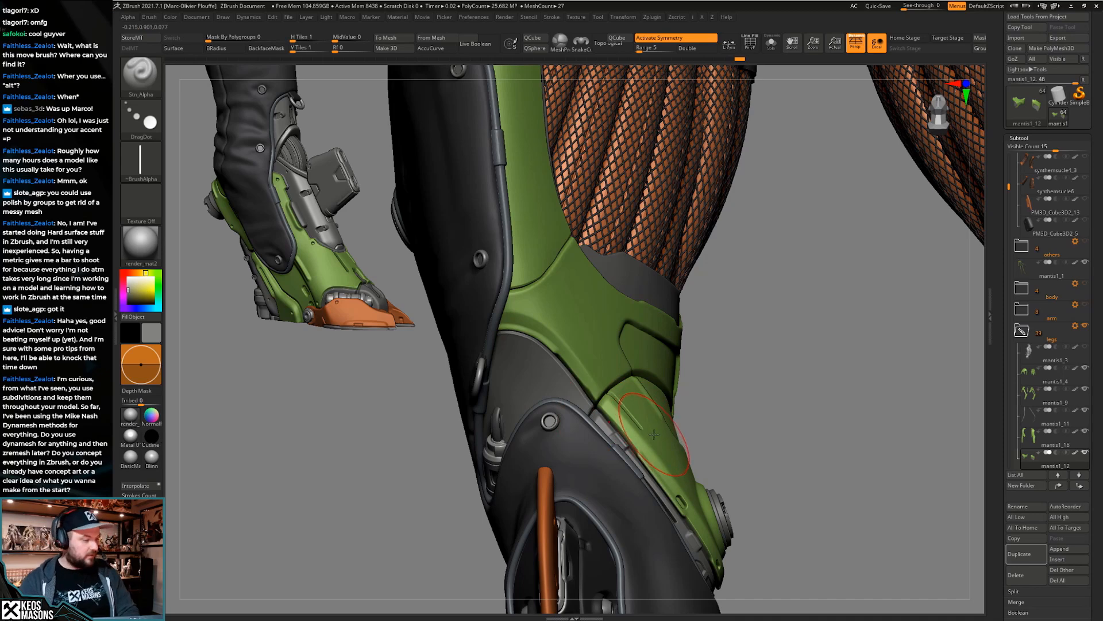
mouse_move(653, 426)
right_mouse_down()
mouse_move(606, 397)
mouse_move(629, 419)
mouse_move(620, 405)
mouse_move(632, 396)
right_mouse_up()
key("alt+s")
right_click_drag(632, 396, 624, 404, "ctrl")
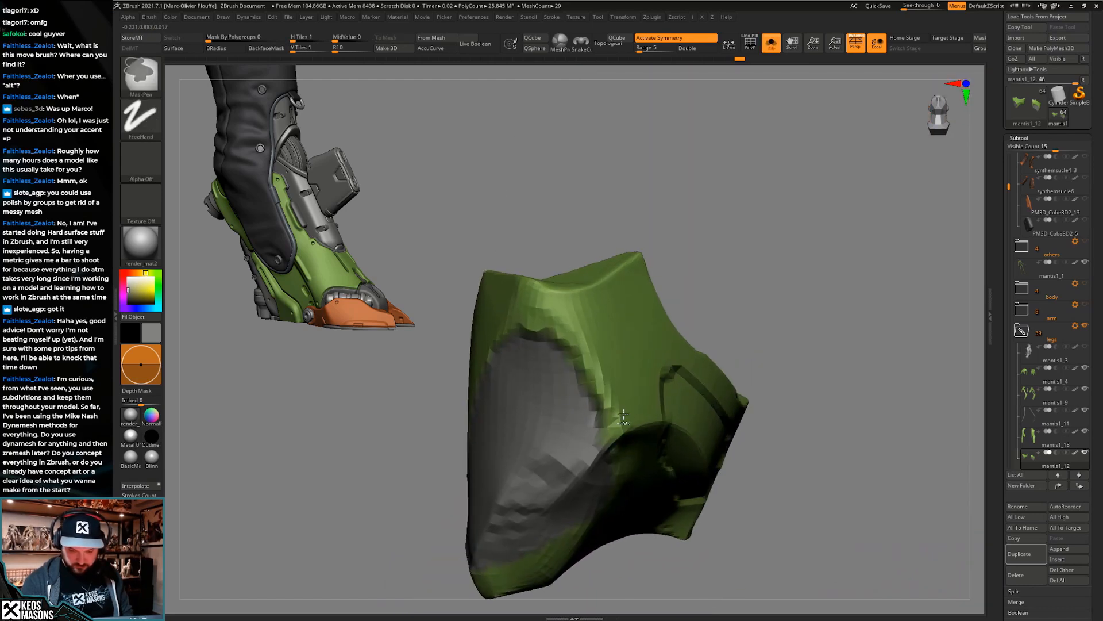
right_click(622, 403)
key("alt+s")
right_click_drag(713, 368, 640, 446)
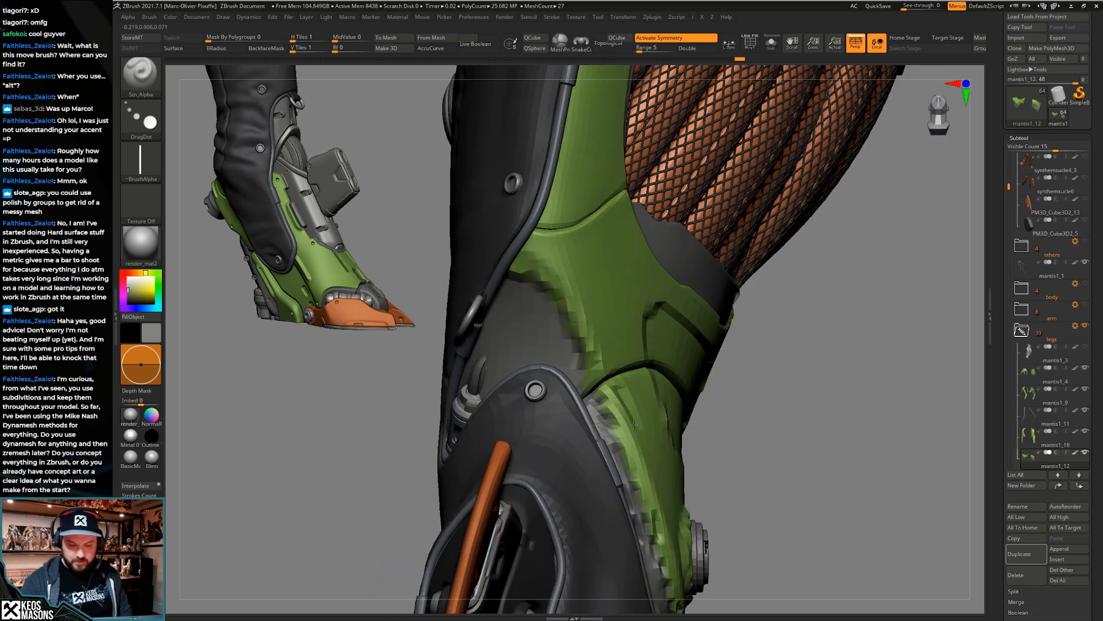
key("alt+s")
key("alt+a")
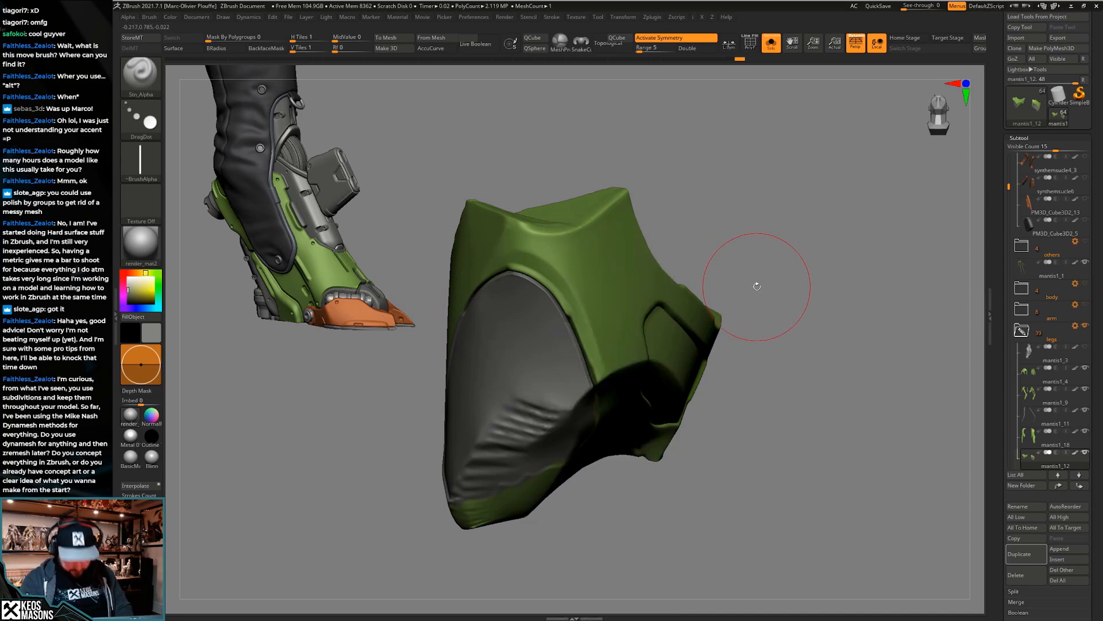
Browse the Lightbox alpha library, load the Base37.jpg alpha for the brush and turn its texture off
key("comma")
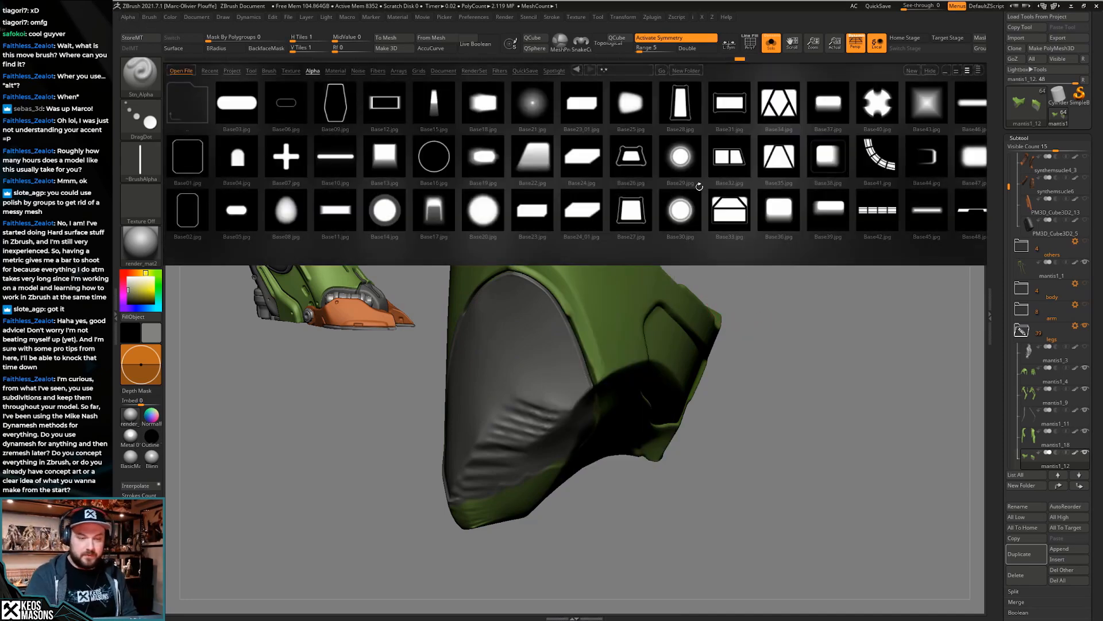
left_click_drag(693, 188, 606, 221)
left_click_drag(794, 196, 658, 237)
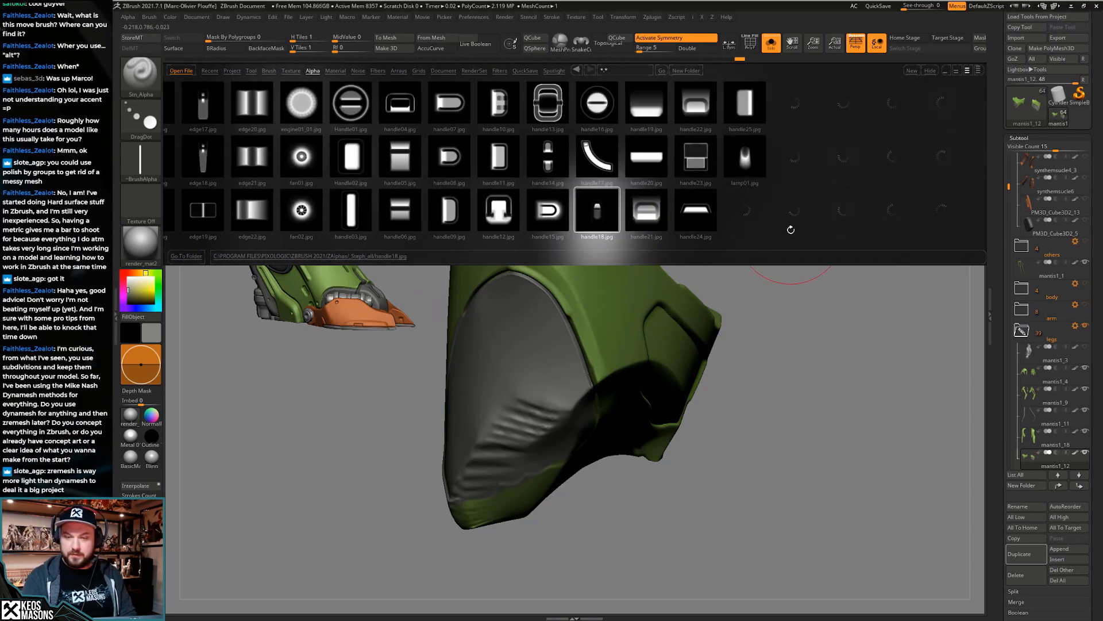
left_click_drag(791, 229, 679, 206)
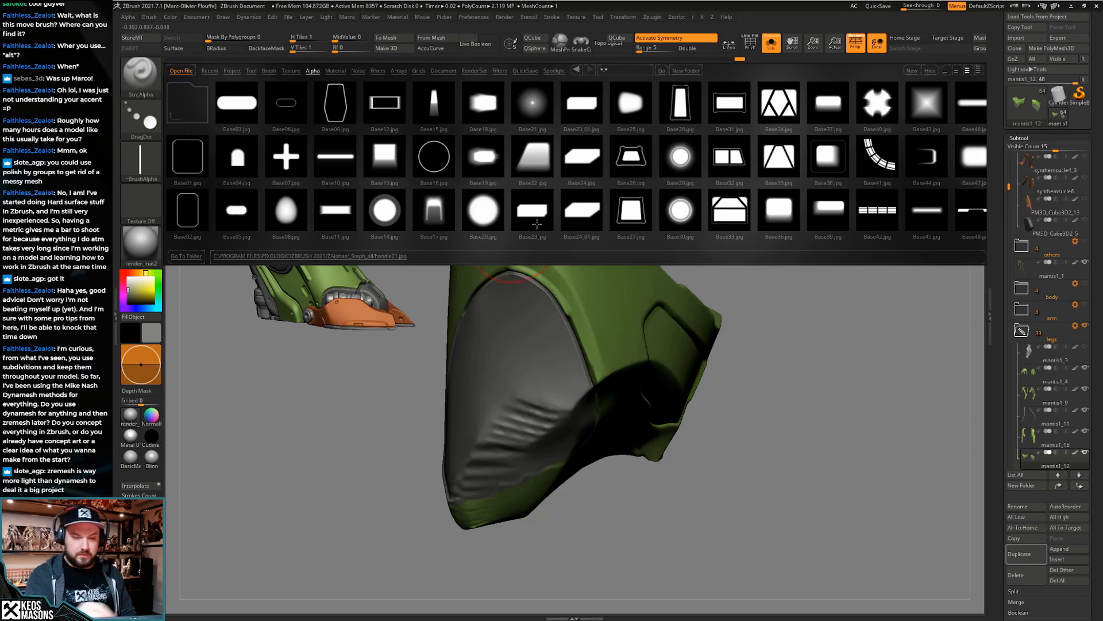
left_click_drag(854, 207, 815, 221)
left_click(705, 102)
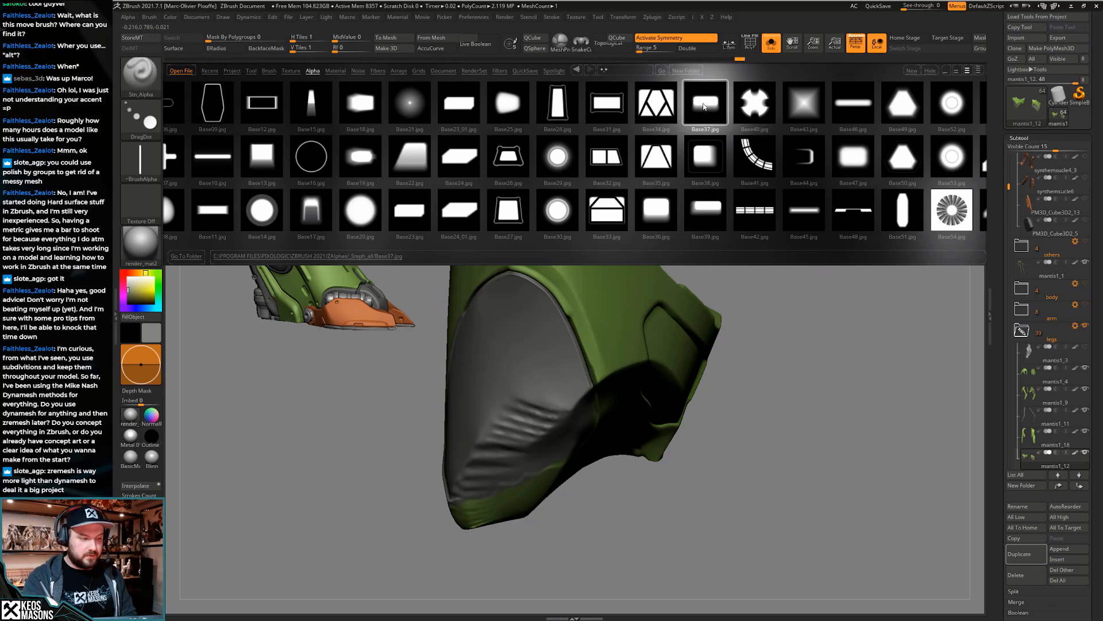
double_click(704, 106)
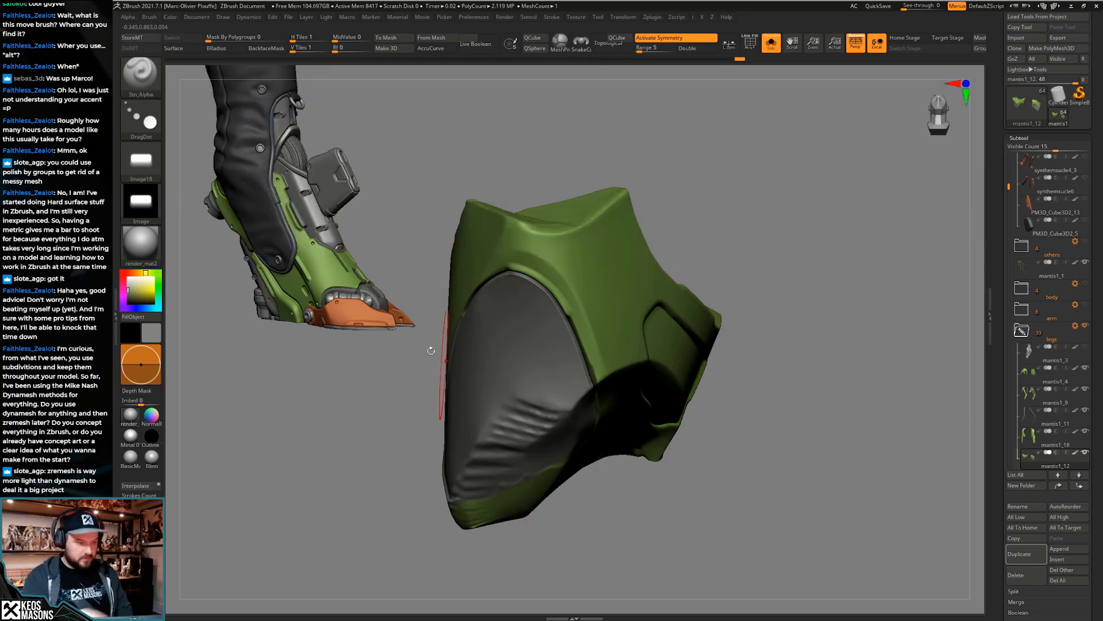
left_click(141, 204)
left_click(190, 211)
Export the loaded alpha as Image18.psd into New folder on the Desktop
left_click(141, 161)
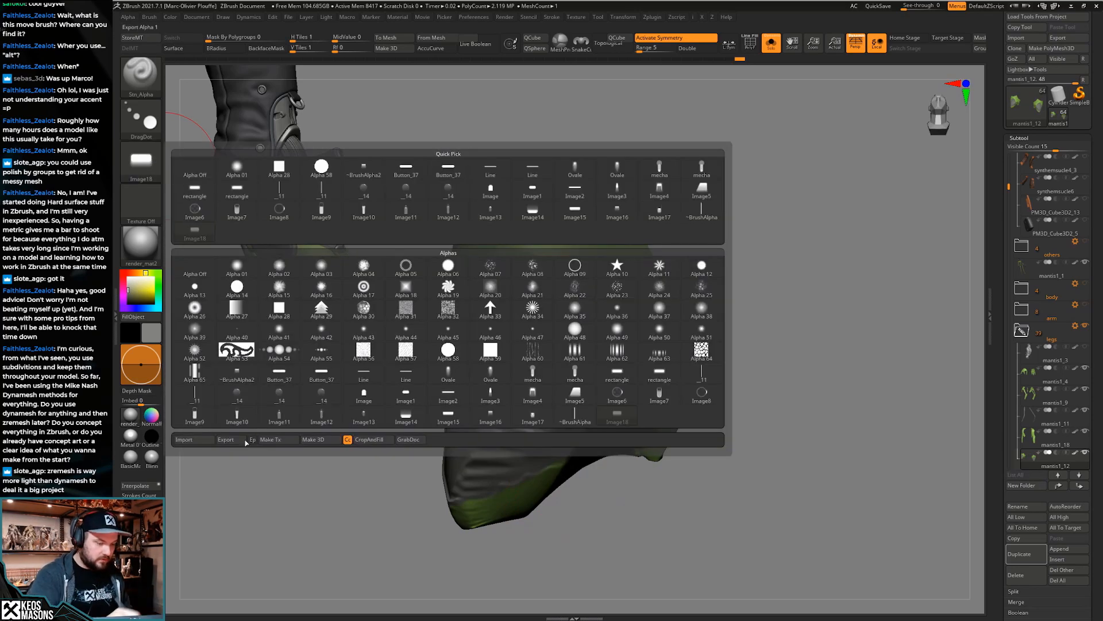
left_click(241, 440)
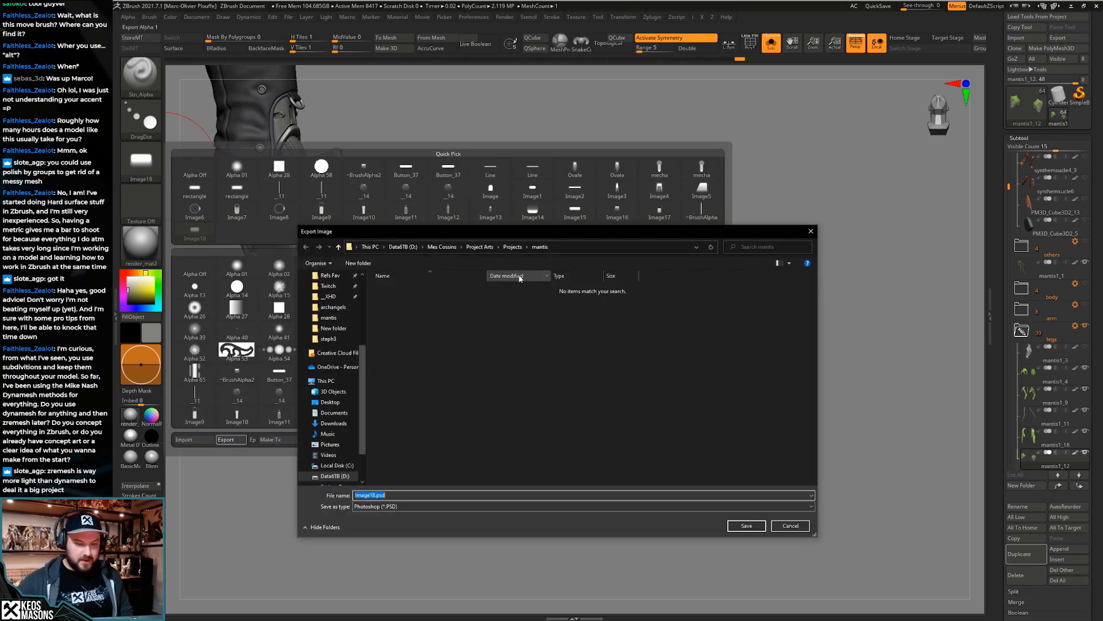
left_click(337, 328)
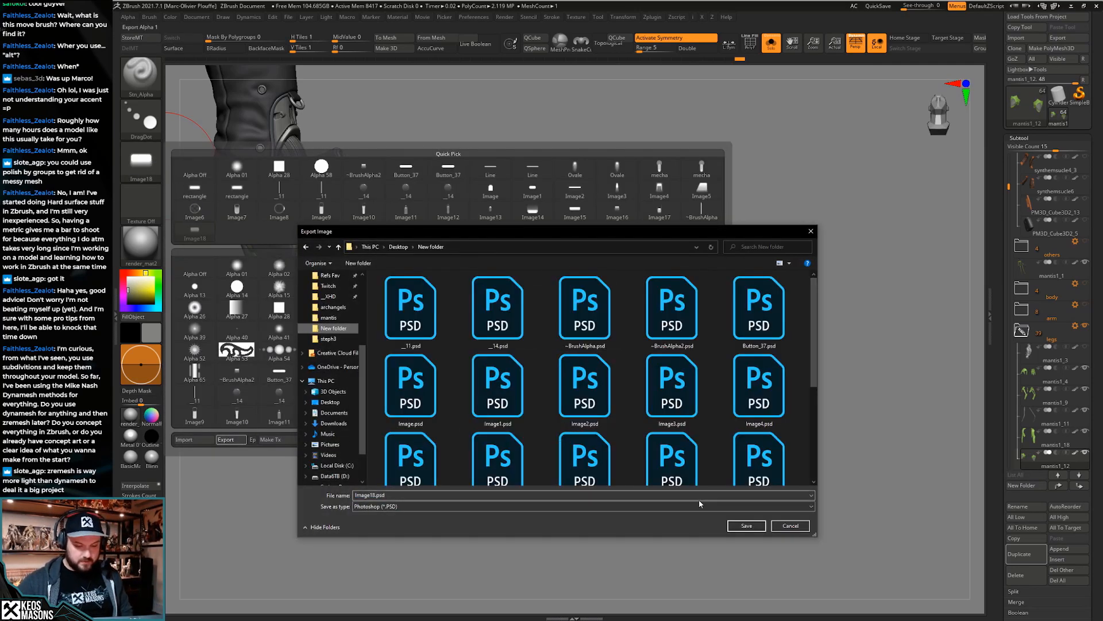
left_click(733, 525)
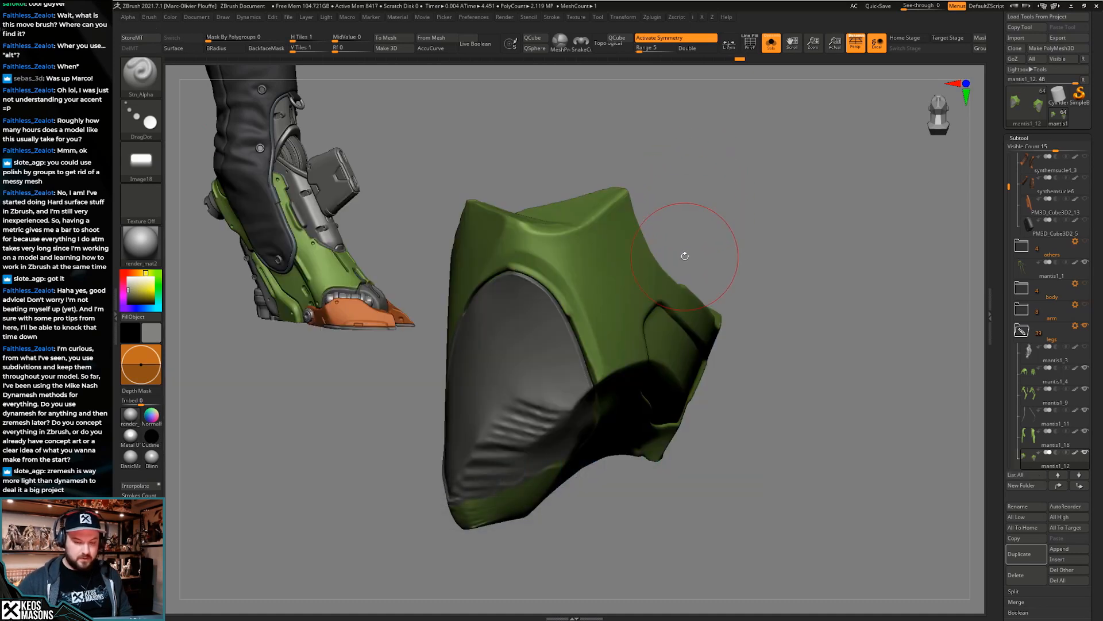
Isolate the plate and try stamping a small rectangular clip on the dark side panel beside its arched border with Stn_Alpha
left_click_drag(684, 256, 639, 418)
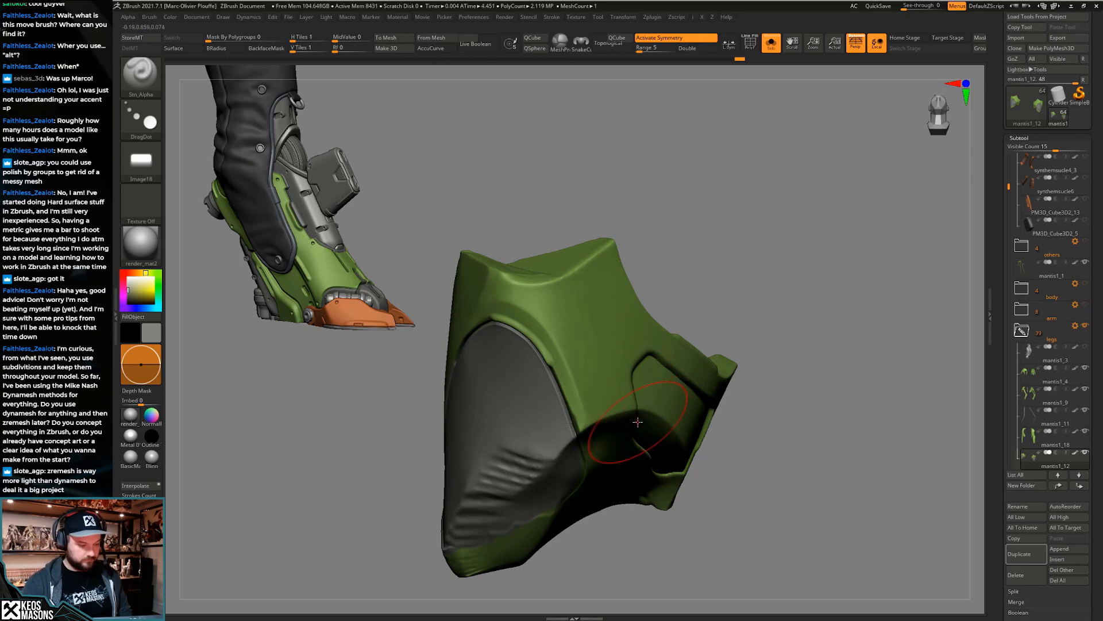
key("alt+s")
right_click_drag(637, 423, 658, 373)
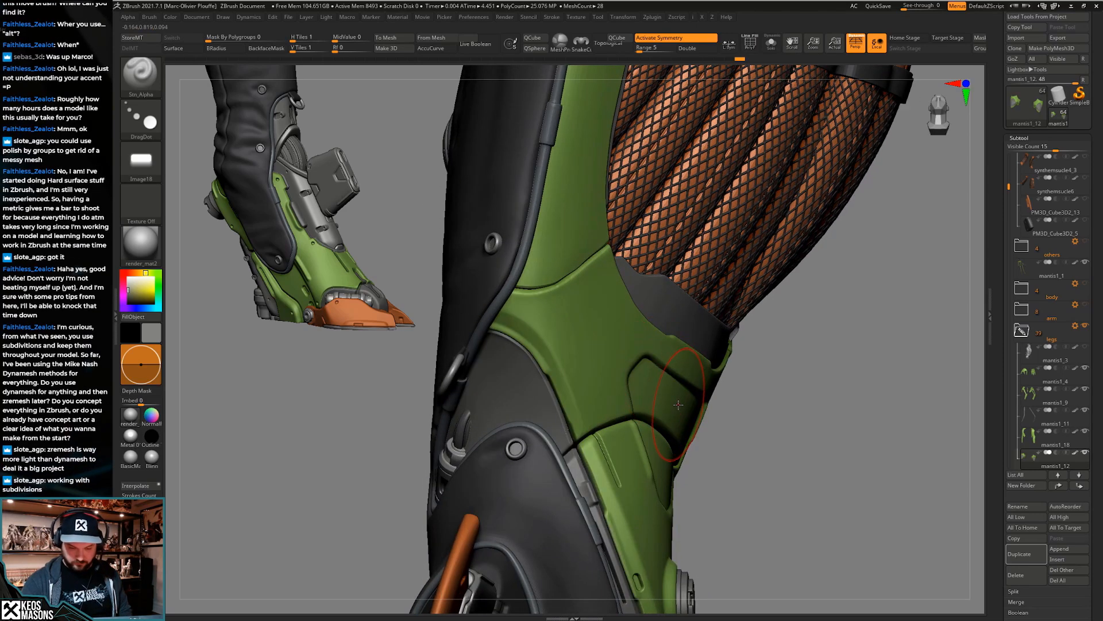
key("alt+s")
right_click_drag(668, 407, 638, 397)
key("space")
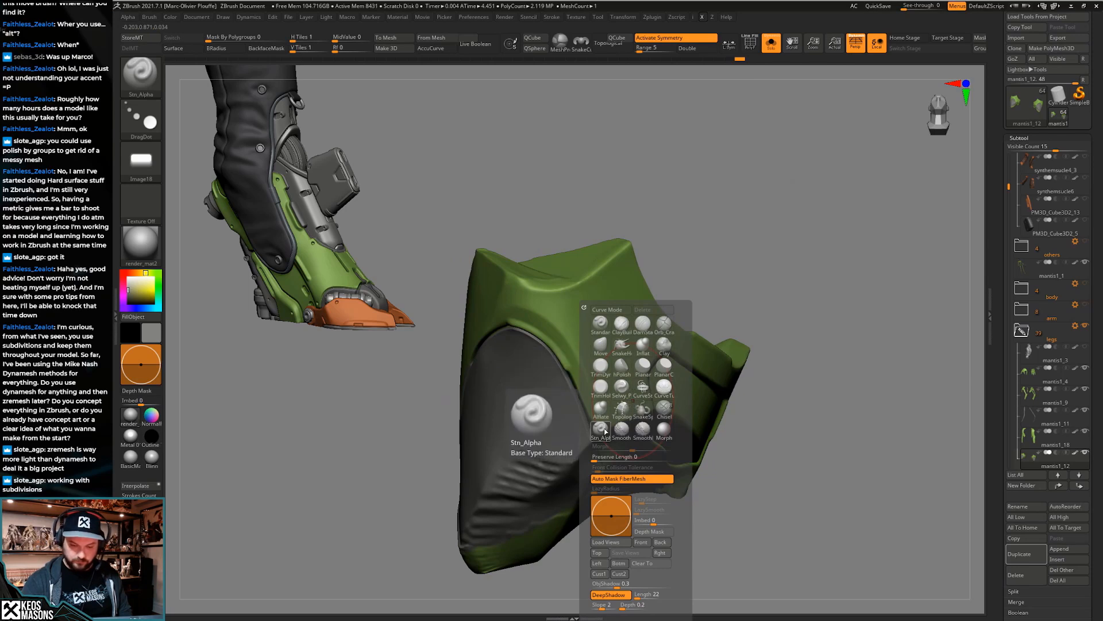
right_click_drag(661, 396, 598, 408, "ctrl")
key("space")
left_click_drag(567, 405, 564, 402)
key("ctrl+z")
key("space")
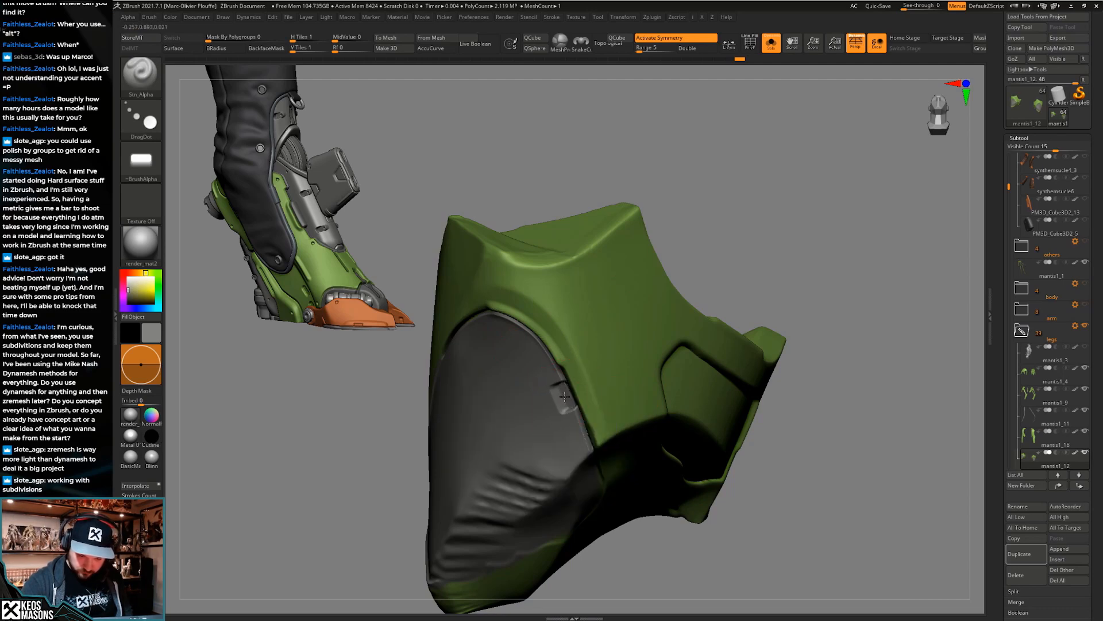
Turn on BackfaceMask for the brush and check the plate's side within the whole leg
left_click_drag(804, 402, 796, 351)
key("alt+s")
mouse_move(657, 447)
right_mouse_down()
mouse_move(659, 467)
mouse_move(662, 440)
mouse_move(658, 457)
mouse_move(566, 388)
right_mouse_up()
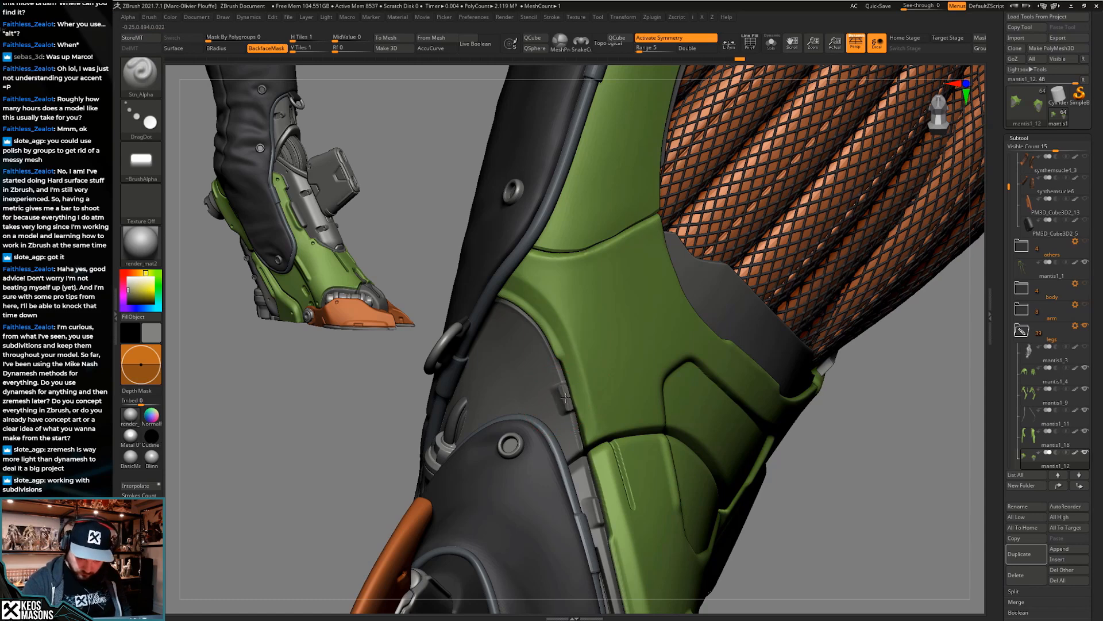
mouse_move(610, 448)
right_mouse_down()
mouse_move(698, 410)
mouse_move(658, 421)
right_mouse_up()
key("alt+s")
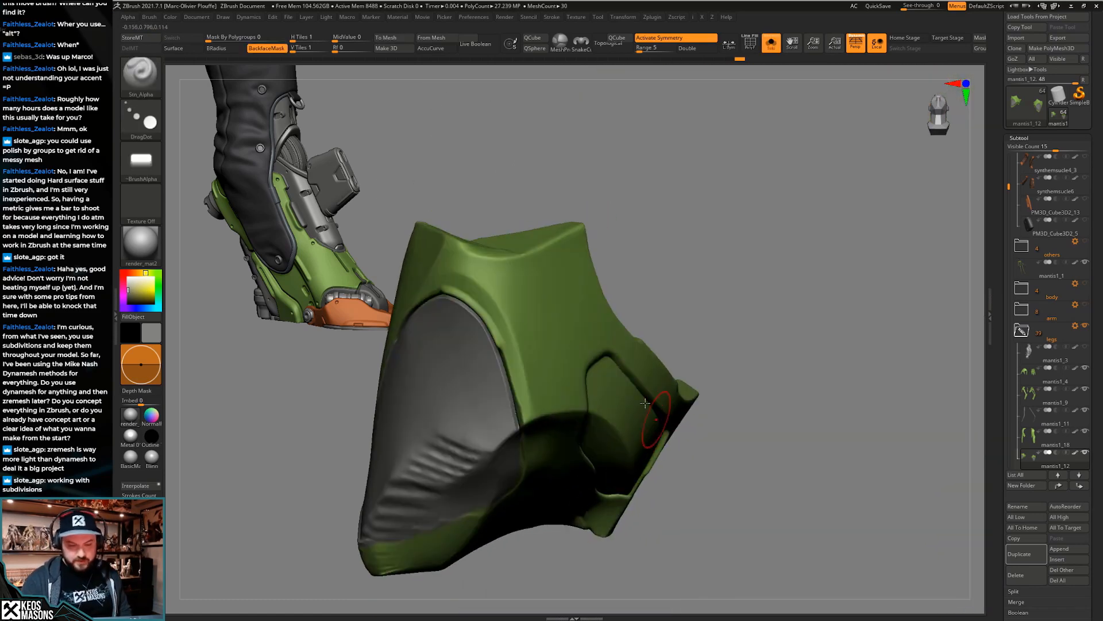
key("alt+s")
right_click_drag(573, 419, 585, 341)
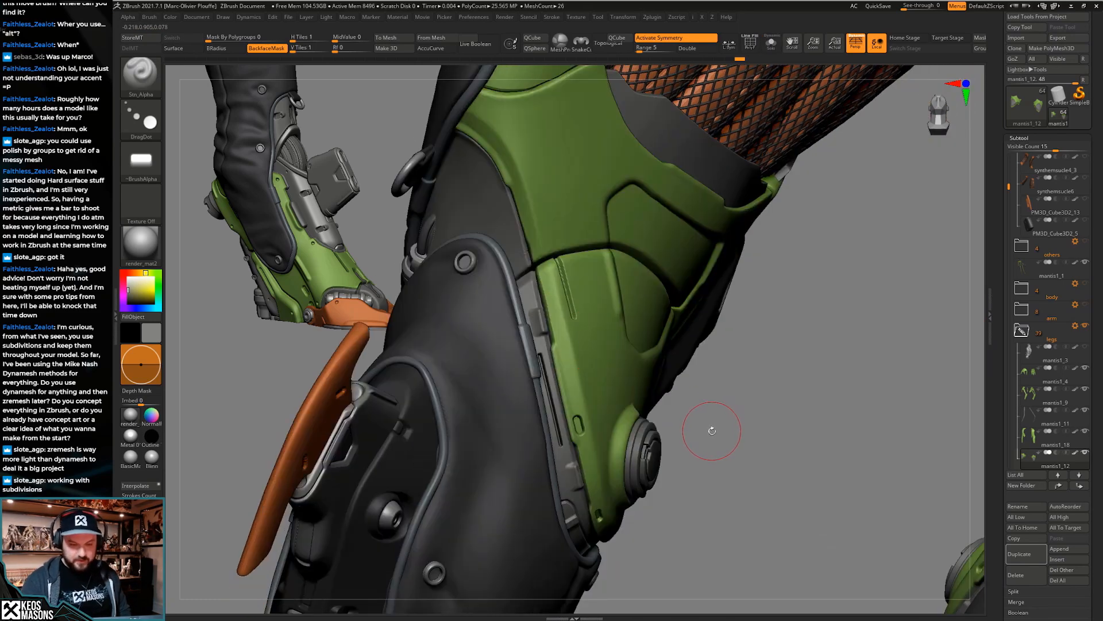
Isolate the plate and toggle the lower Untitled Layer 1 in its layer stack
key("alt+s")
right_click_drag(722, 424, 977, 338)
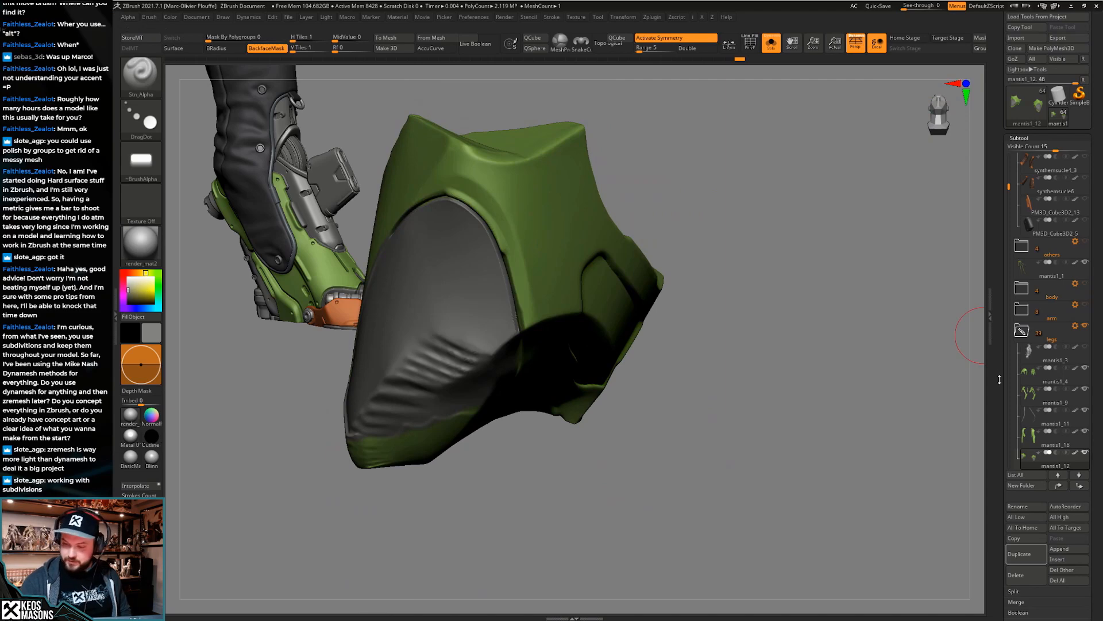
scroll(1018, 304, "down", 5)
left_click(1085, 499)
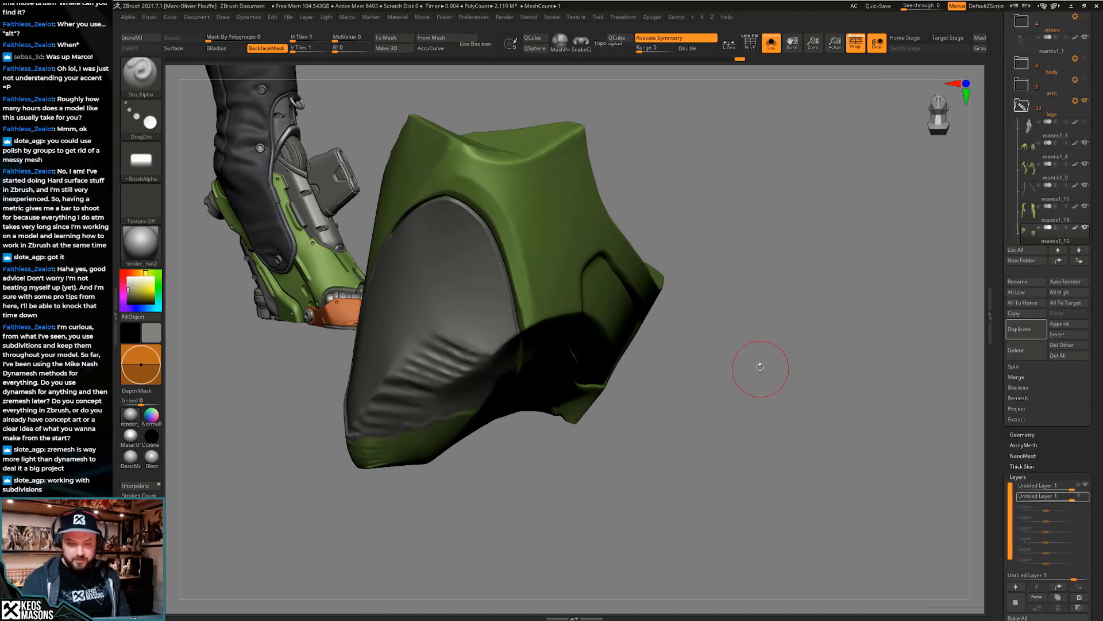
Examine the isolated plate's side and inner faces, and compare the plate with the full leg and thigh
mouse_move(766, 368)
right_mouse_down()
mouse_move(769, 387)
mouse_move(722, 450)
right_mouse_up()
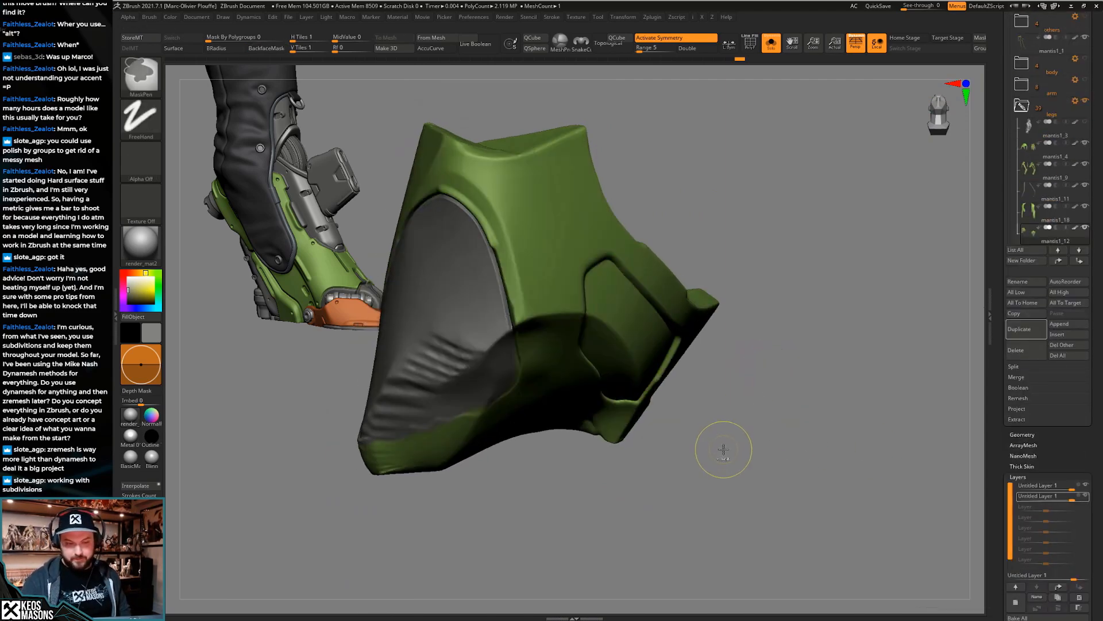
key("space")
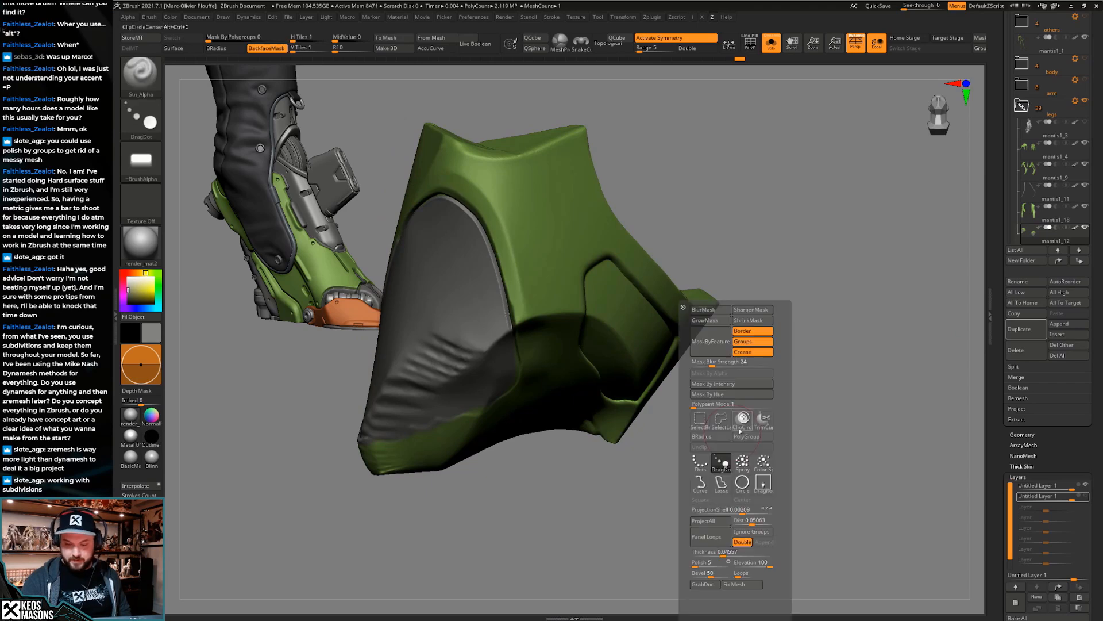
left_click(744, 383)
right_click_drag(813, 308, 599, 426)
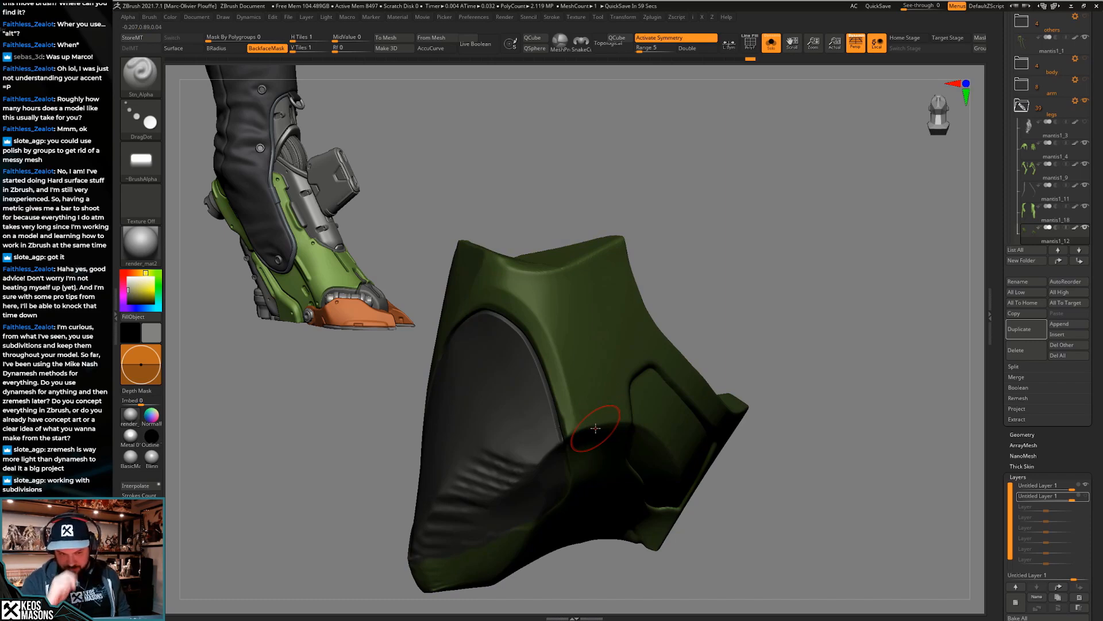
key("shift+alt+s")
mouse_move(694, 434)
right_mouse_down()
mouse_move(631, 484)
mouse_move(632, 511)
right_mouse_up()
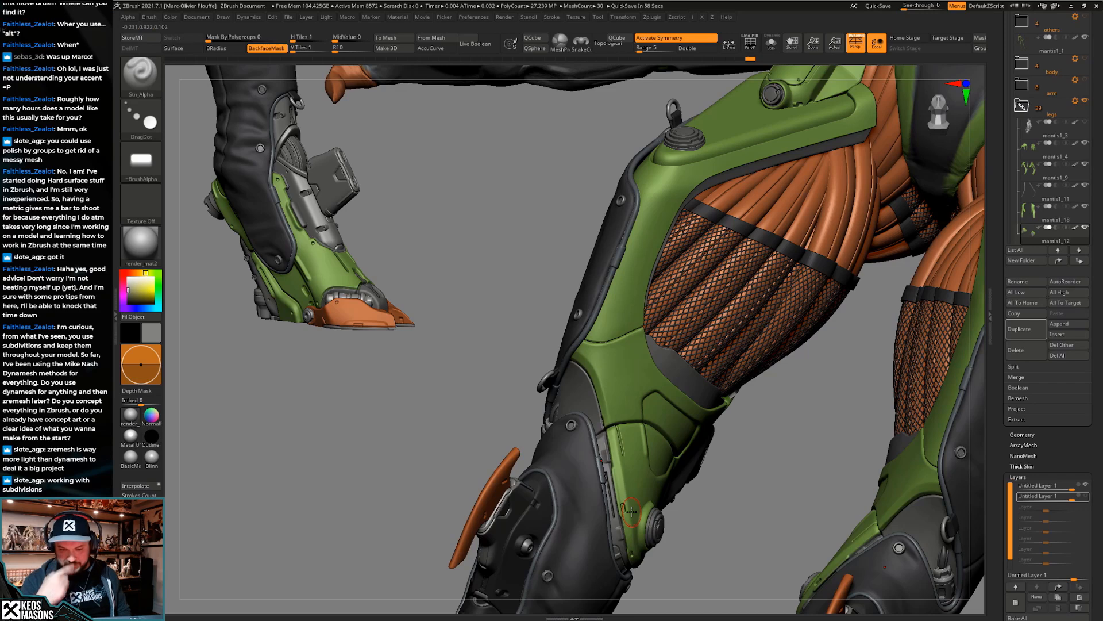
Examine the isolated plate's dark side panel and compare it with the surrounding knee and thigh armour
key("shift+alt+s")
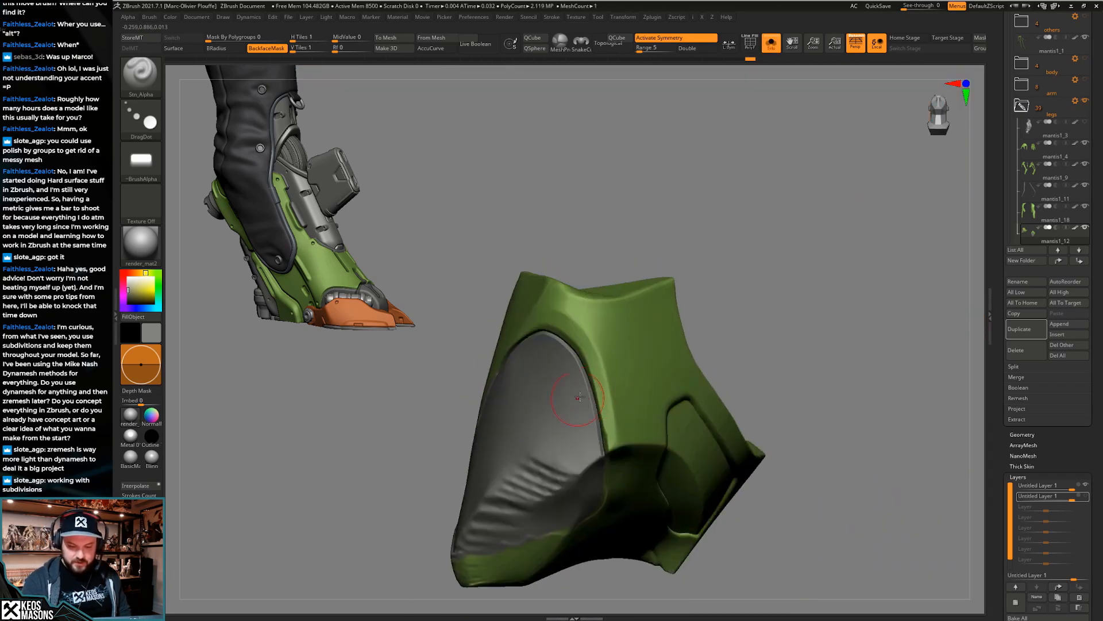
key("ctrl+space")
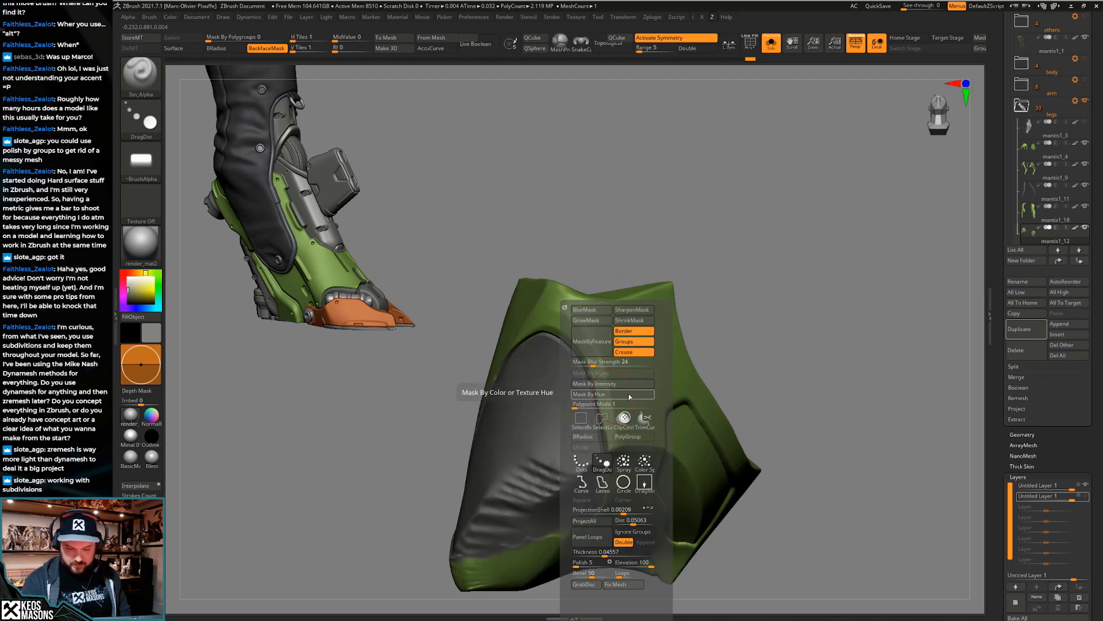
right_click_drag(772, 307, 845, 532, "ctrl")
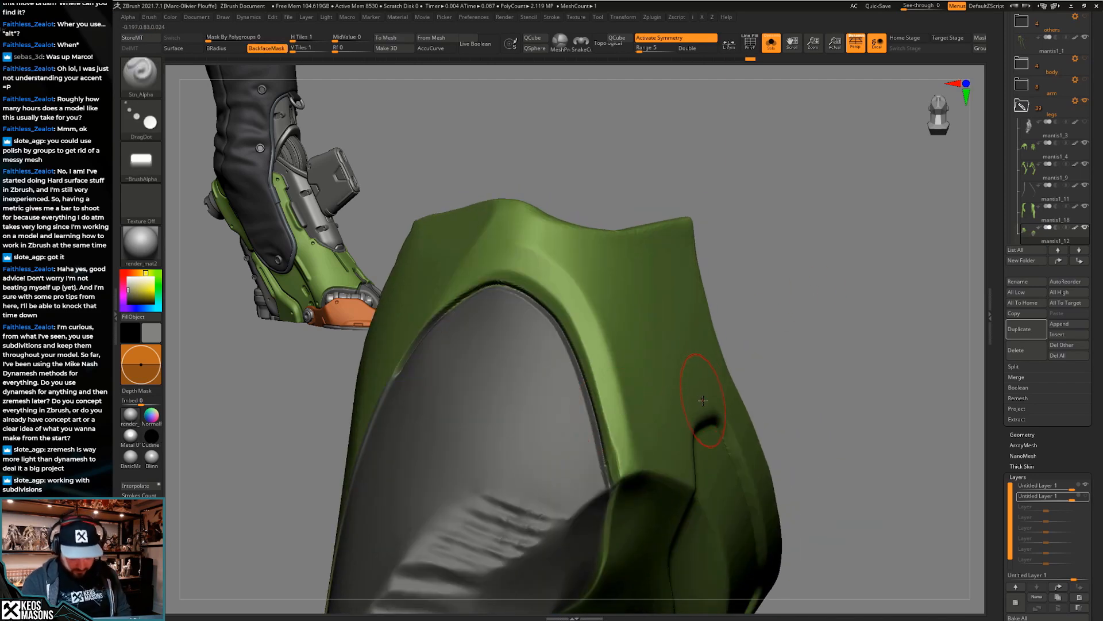
right_click_drag(769, 323, 774, 342, "ctrl")
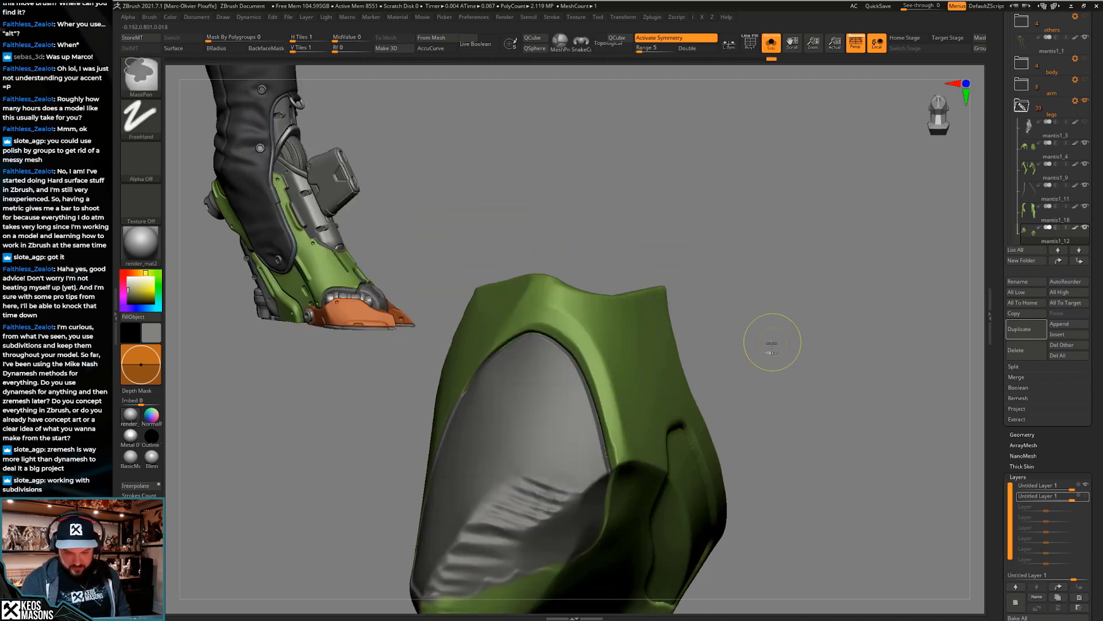
key("space")
key("space")
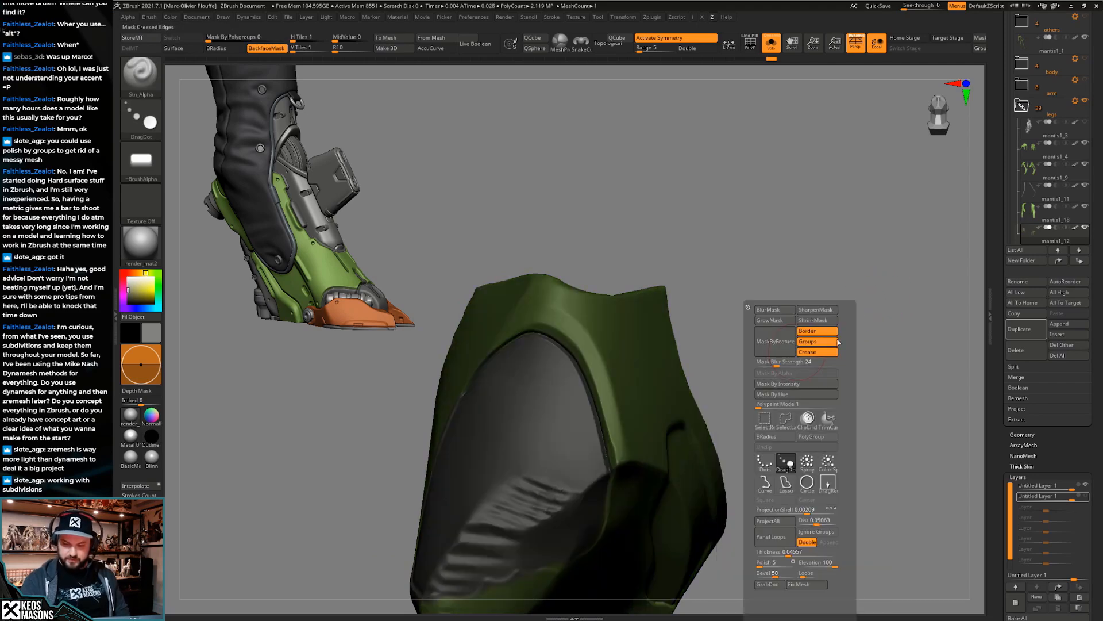
key("space")
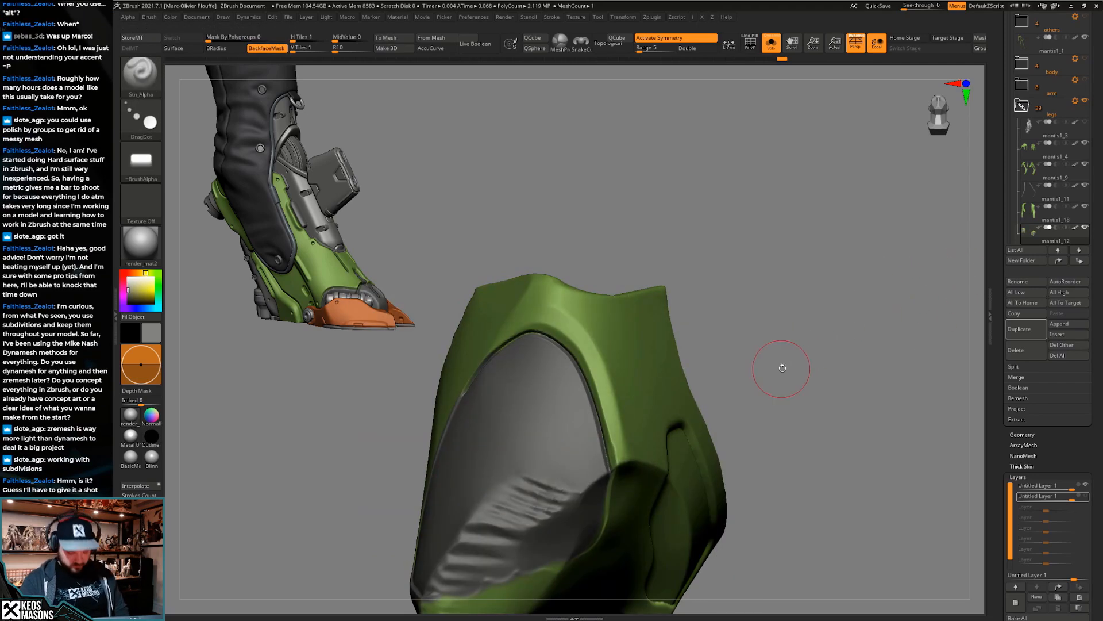
mouse_move(779, 384)
right_mouse_down()
mouse_move(773, 377)
mouse_move(771, 389)
mouse_move(794, 361)
mouse_move(759, 362)
mouse_move(730, 431)
right_mouse_up()
right_click(819, 350, "ctrl")
key("alt+s")
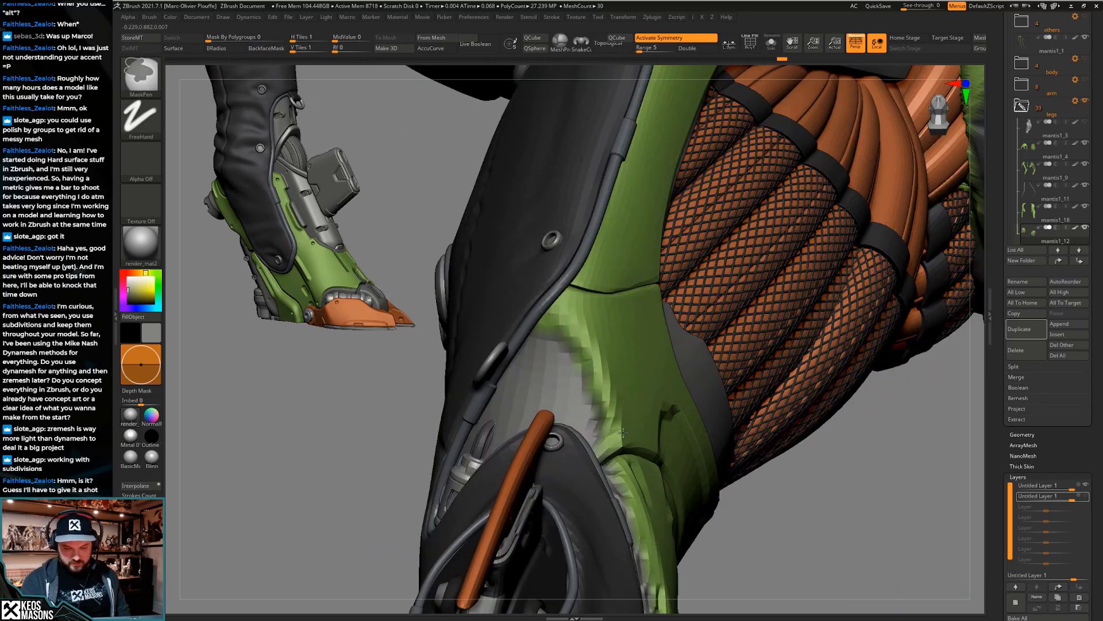
key("alt+s")
right_click_drag(620, 432, 702, 396)
key("alt+s")
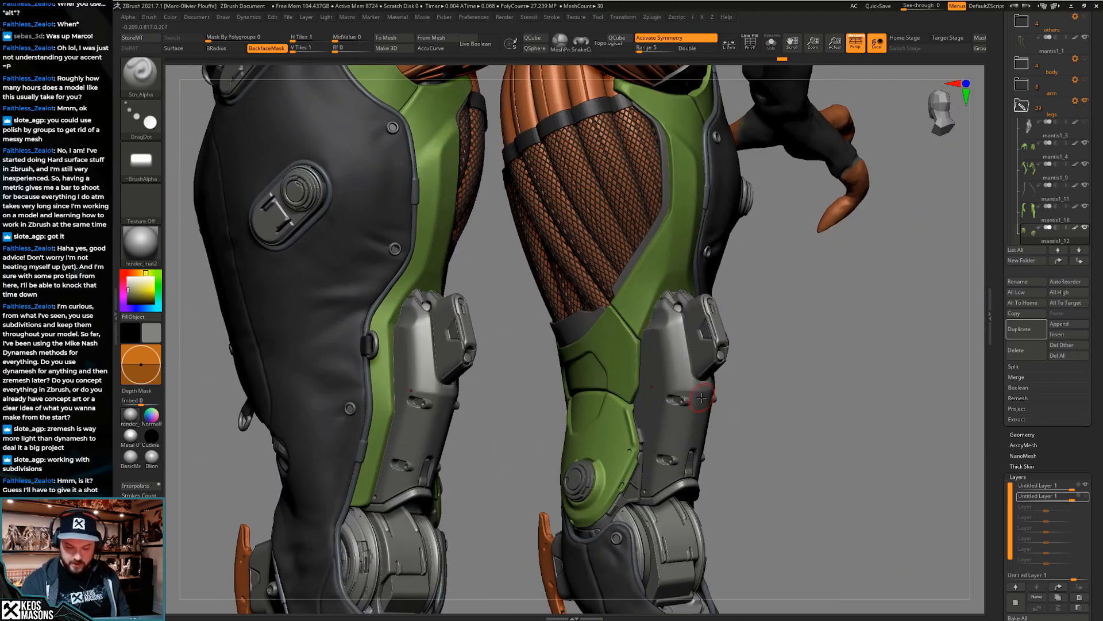
Isolate the green kneecap subtool and toggle both of its Untitled Layer 1 layers off and back on
left_click(638, 483, "alt")
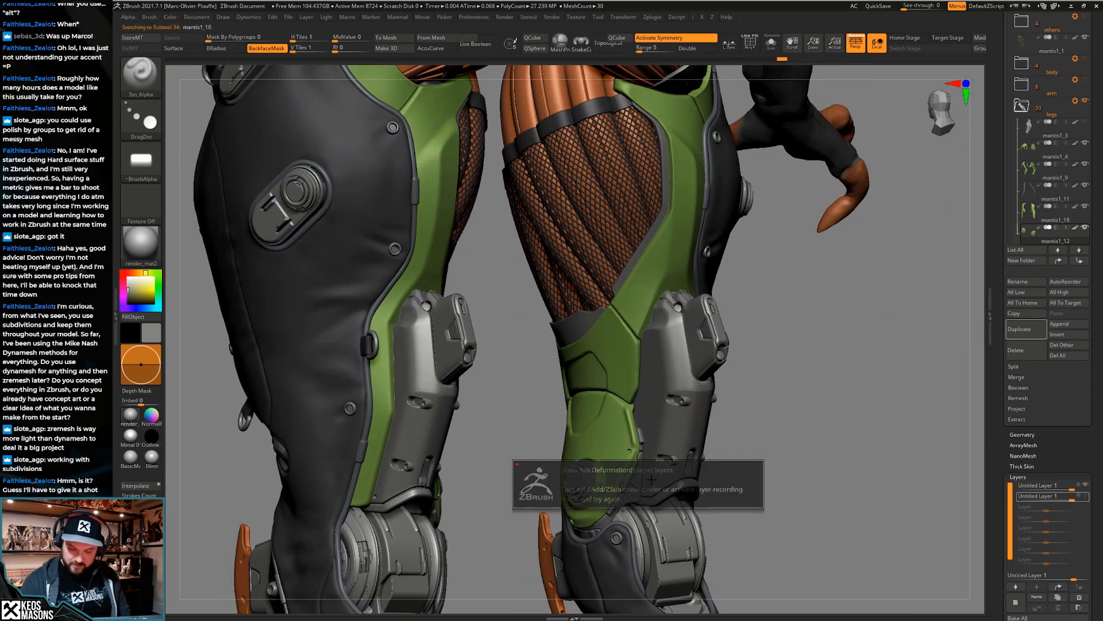
key("alt+shift+s")
right_click_drag(649, 483, 663, 418, "ctrl")
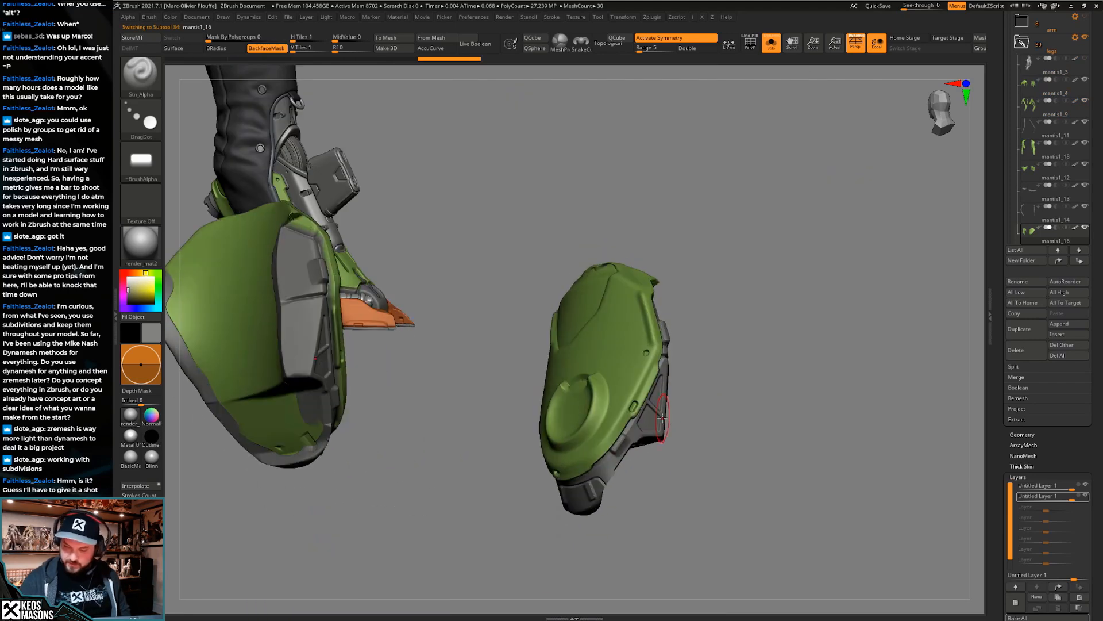
left_click(1086, 497)
left_click(1085, 485)
key("z")
left_click(791, 387)
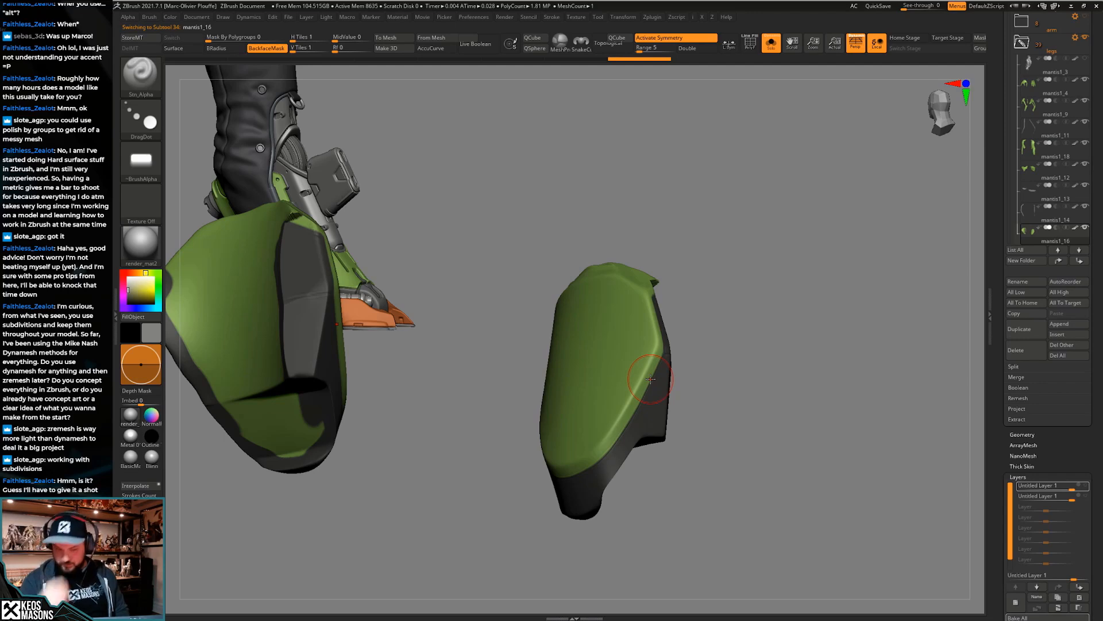
left_click_drag(814, 489, 831, 512, "ctrl")
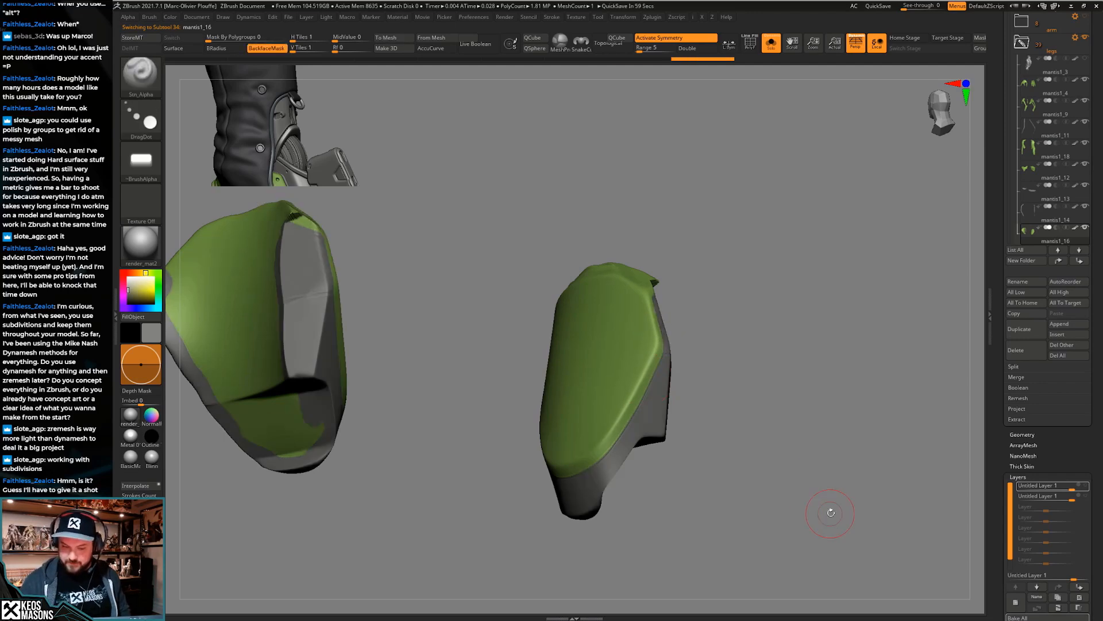
left_click(1085, 486)
left_click(1086, 495)
Switch back to the plate above the kneecap, isolate it and select its upper Untitled Layer 1
right_click_drag(677, 409, 681, 380)
key("alt+shift+s")
left_click(638, 361, "alt")
key("alt+shift+s")
left_click(1063, 486)
Toggle a mask over the whole isolated plate and clear it
right_click_drag(723, 435, 732, 378)
right_click(733, 377)
left_click(900, 254, "ctrl")
left_click(753, 388, "ctrl")
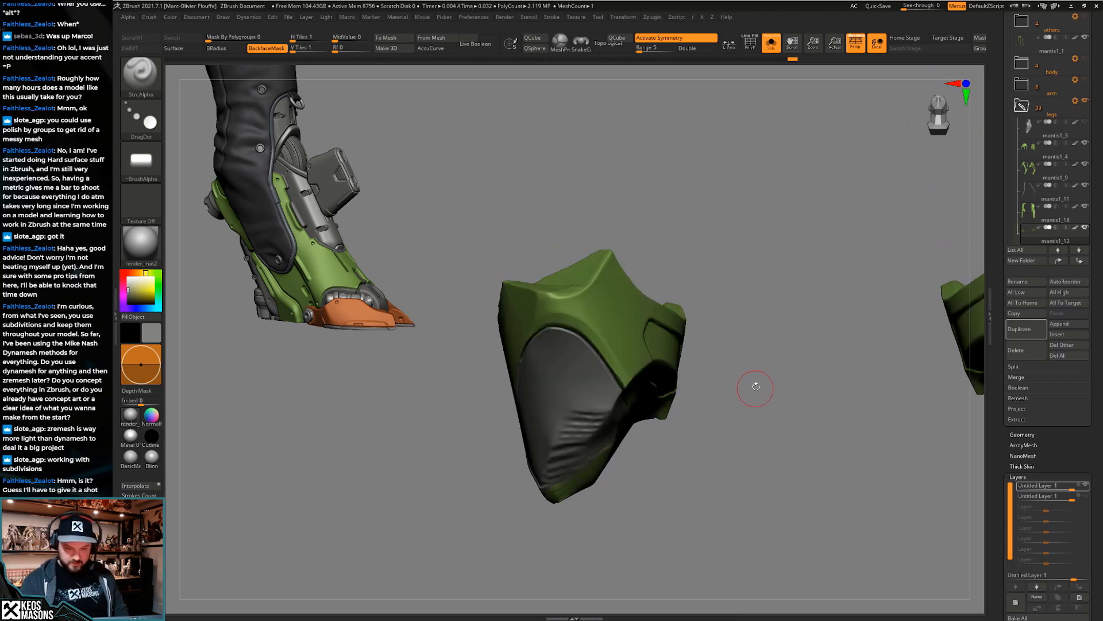
right_click(756, 384)
left_click(766, 395)
right_click_drag(747, 402, 749, 410)
left_click(750, 392, "ctrl")
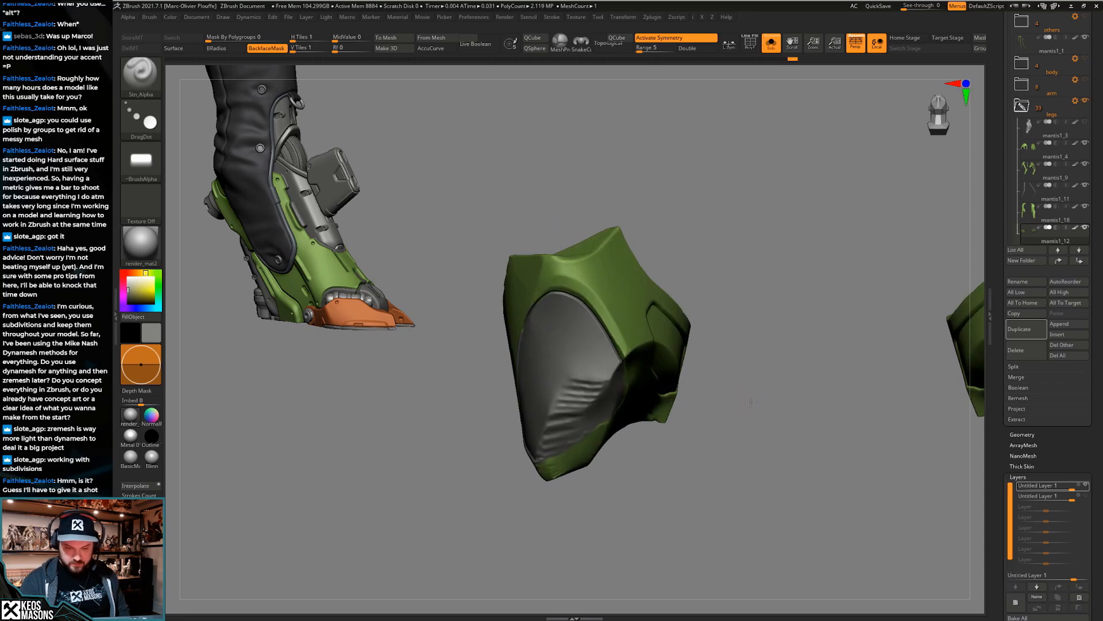
right_click(753, 391)
left_click(767, 384)
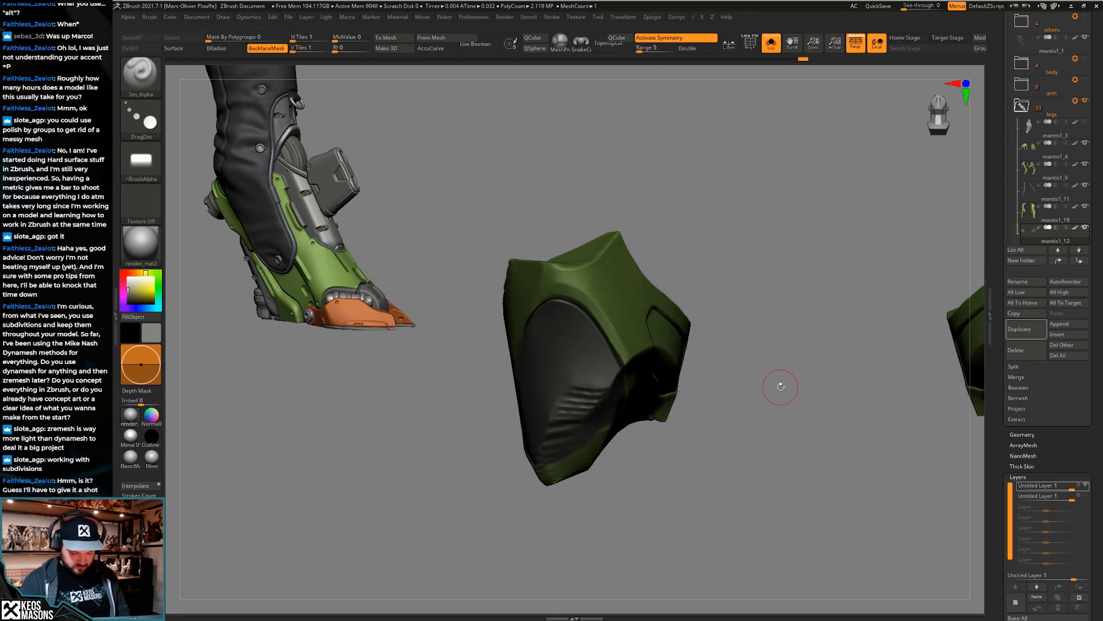
left_click(762, 406, "ctrl")
left_click_drag(736, 265, 580, 457, "ctrl")
left_click_drag(774, 417, 734, 508, "ctrl")
mouse_move(734, 508)
left_mouse_down()
mouse_move(737, 451)
mouse_move(694, 414)
mouse_move(701, 440)
left_mouse_up()
Pick the armour's green as the active colour and compare the plate with the full leg
key("c")
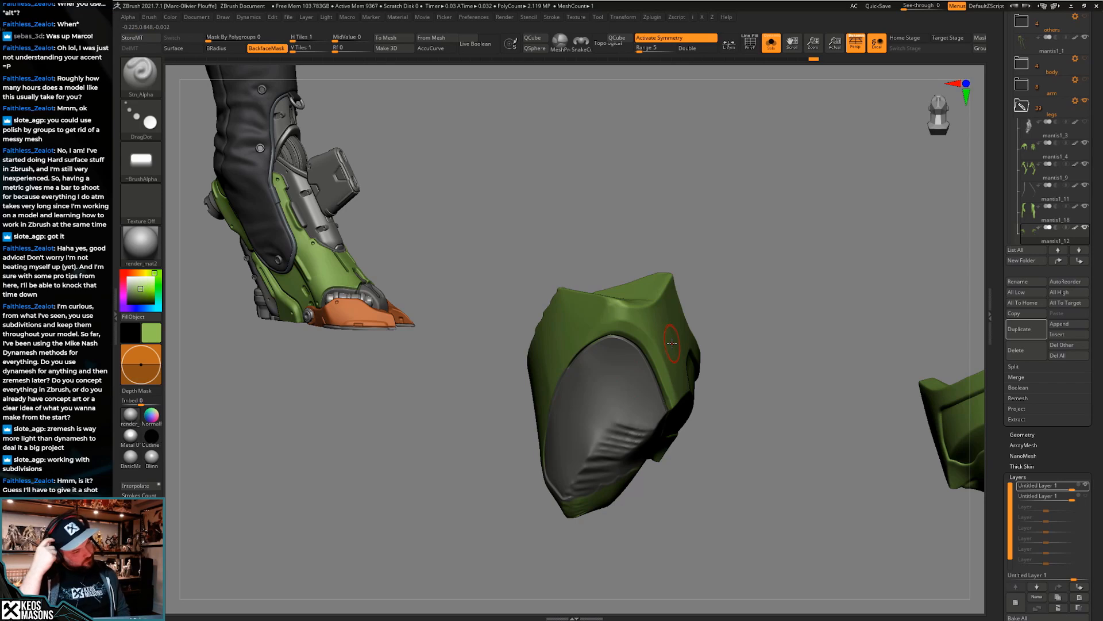
left_click_drag(730, 391, 723, 412)
mouse_move(756, 298)
left_mouse_down("ctrl")
mouse_move(633, 431)
mouse_move(761, 506)
mouse_move(752, 468)
mouse_move(753, 492)
mouse_move(757, 474)
mouse_move(712, 488)
mouse_move(711, 478)
mouse_move(718, 492)
left_mouse_up("ctrl")
key("shift+s")
key("shift+s")
key("shift+s")
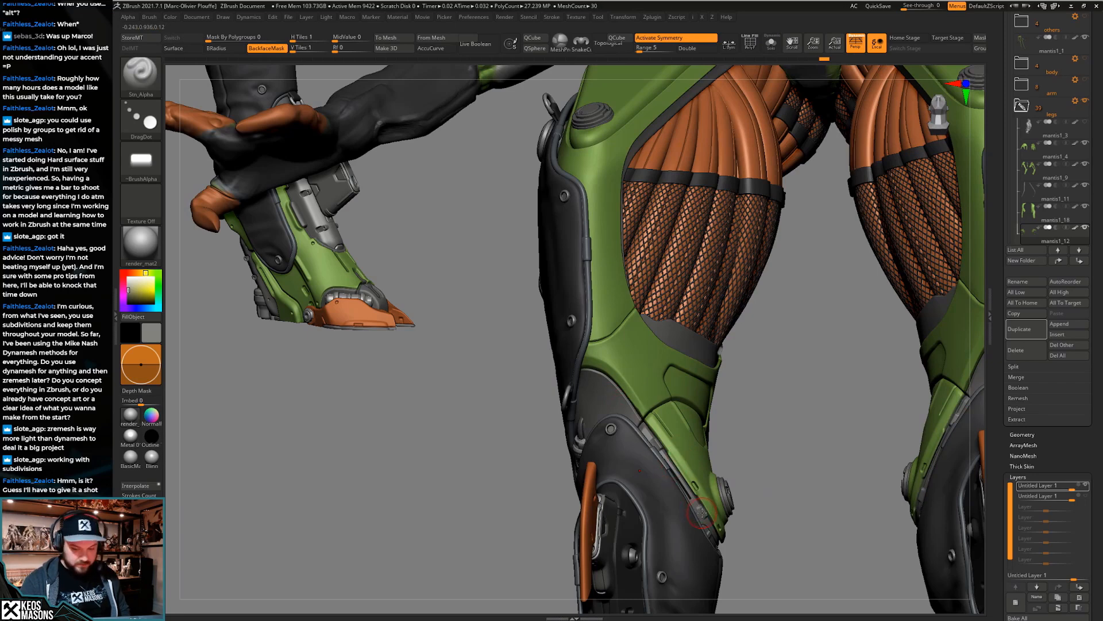
key("c")
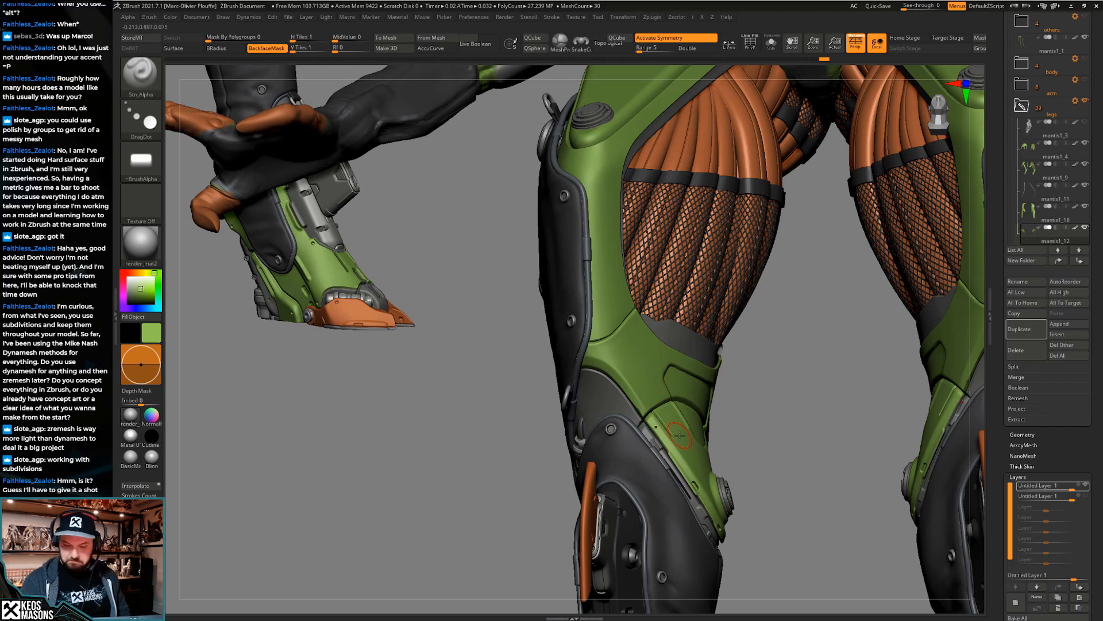
key("shift+s")
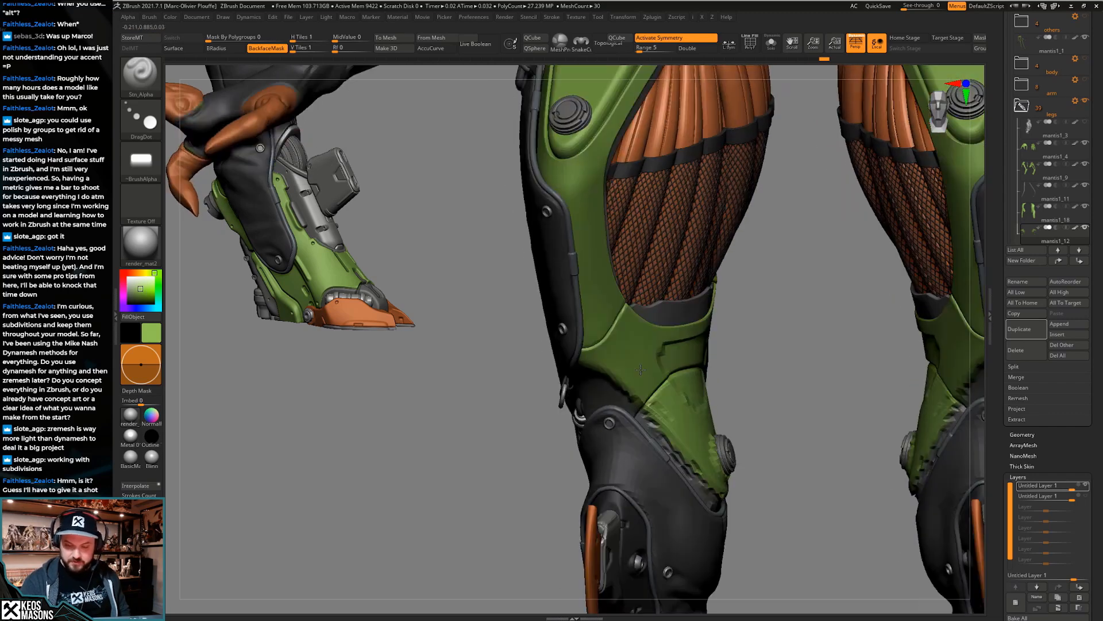
Record on the lower Untitled Layer 1 and stamp a small rectangular clip beside the dark side panel's arched border, using Depth Mask
left_click(1085, 497)
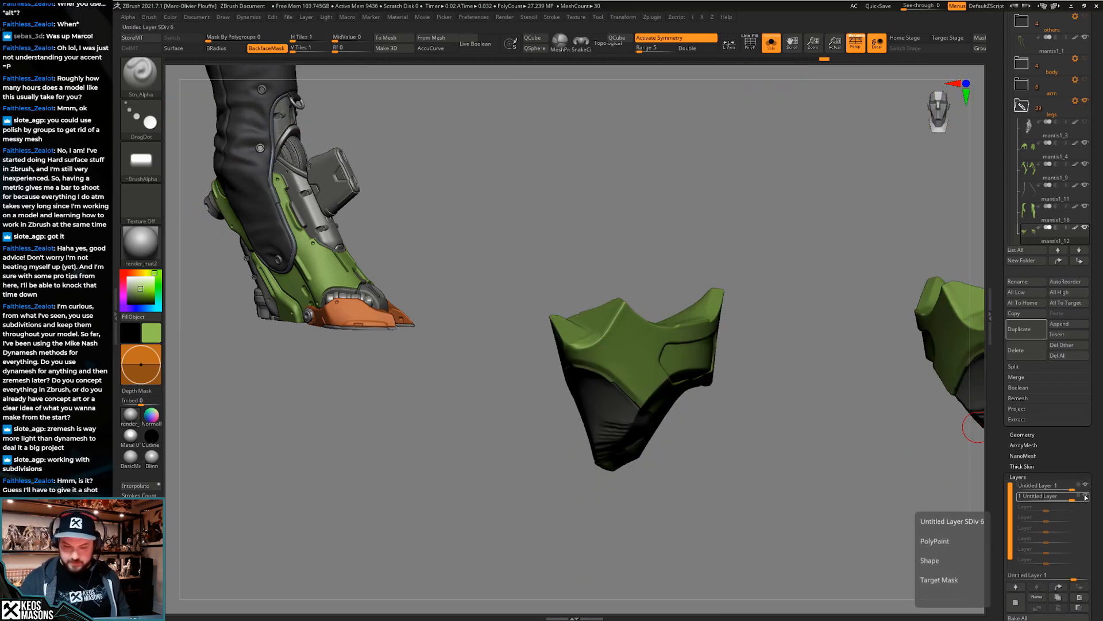
left_click(1079, 497)
right_click_drag(948, 478, 748, 460)
key("shift+s")
mouse_move(659, 398)
right_mouse_down()
mouse_move(678, 402)
mouse_move(660, 402)
mouse_move(658, 425)
right_mouse_up()
key("space")
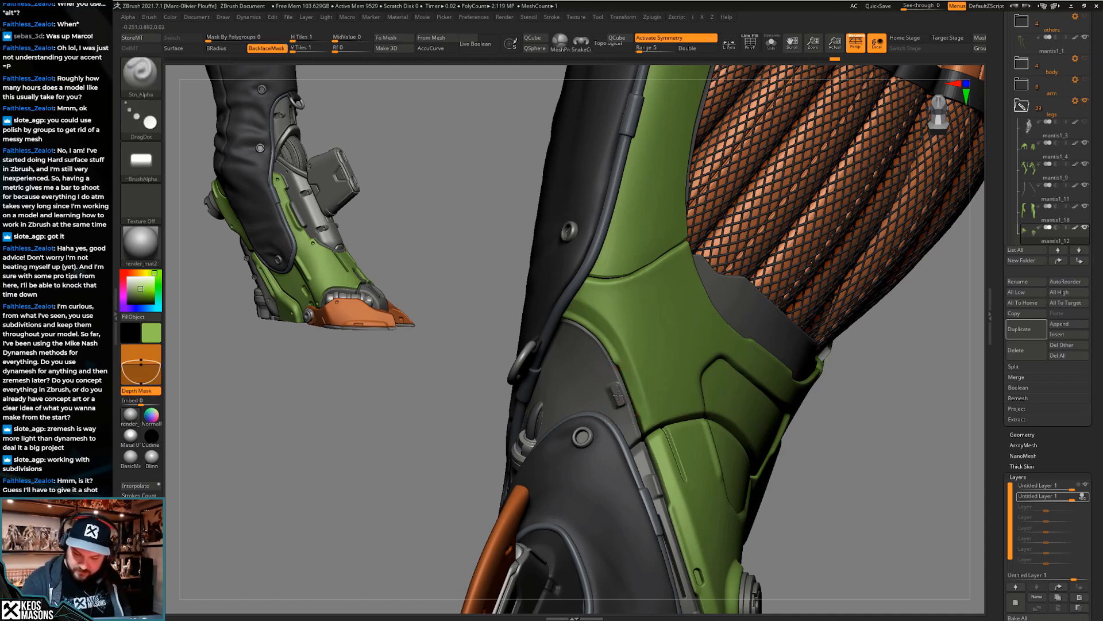
mouse_move(659, 390)
right_mouse_down()
mouse_move(700, 393)
mouse_move(656, 397)
right_mouse_up()
Examine the stamped clip on the isolated plate and within the full legs
mouse_move(678, 444)
right_mouse_down("ctrl")
mouse_move(670, 377)
mouse_move(746, 361)
right_mouse_up("ctrl")
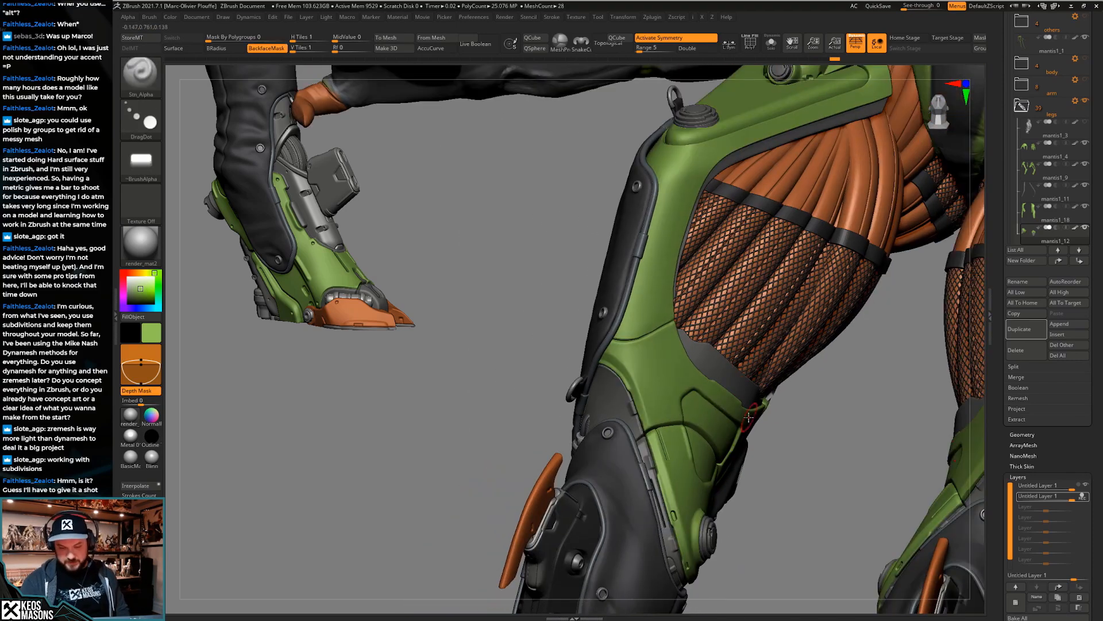
mouse_move(736, 412)
right_mouse_down()
mouse_move(696, 419)
mouse_move(608, 375)
mouse_move(579, 384)
right_mouse_up()
key("alt+s")
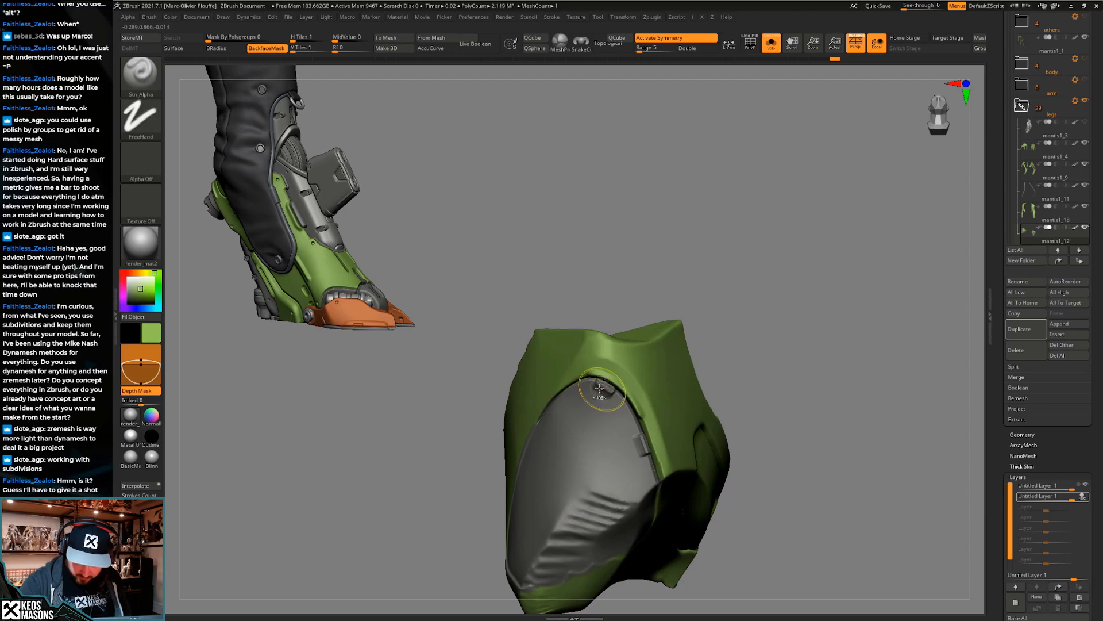
key("alt+s")
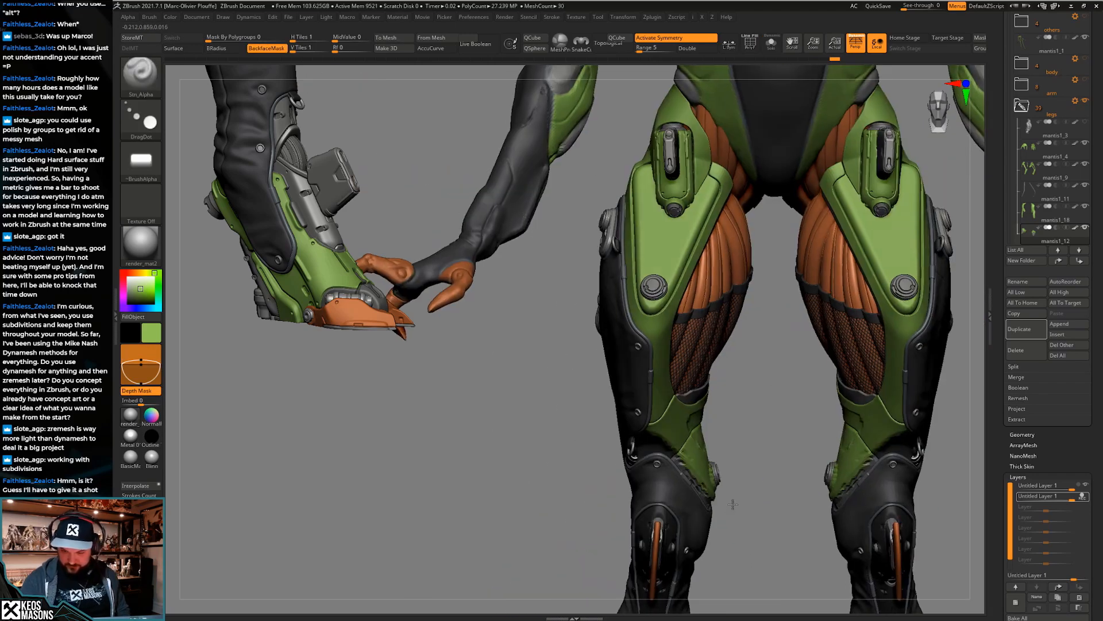
left_click_drag(731, 509, 707, 528)
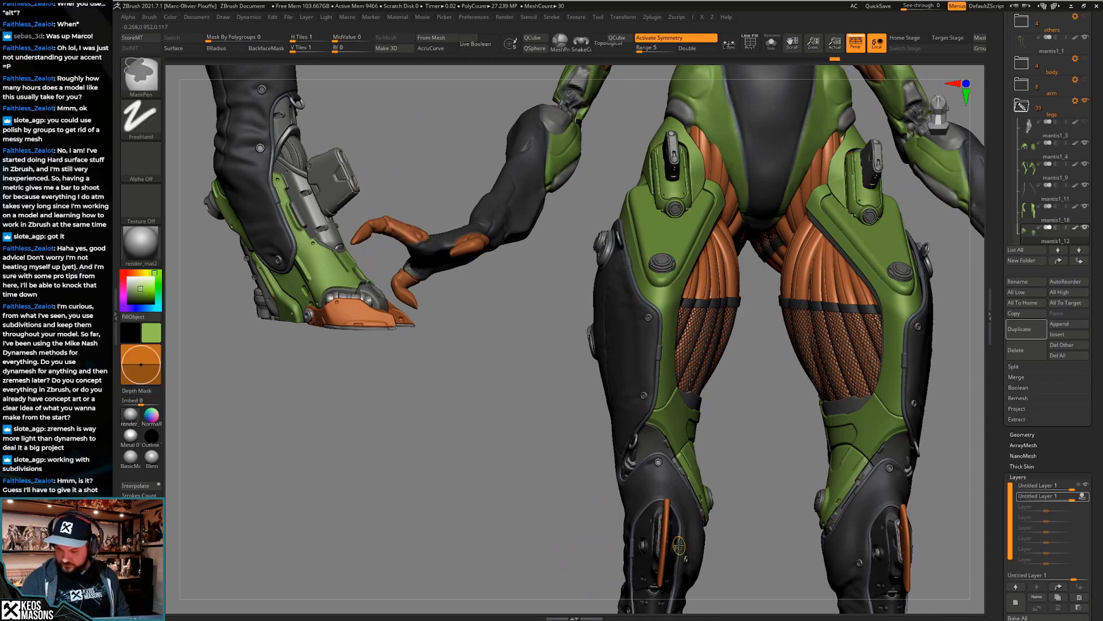
key("alt+s")
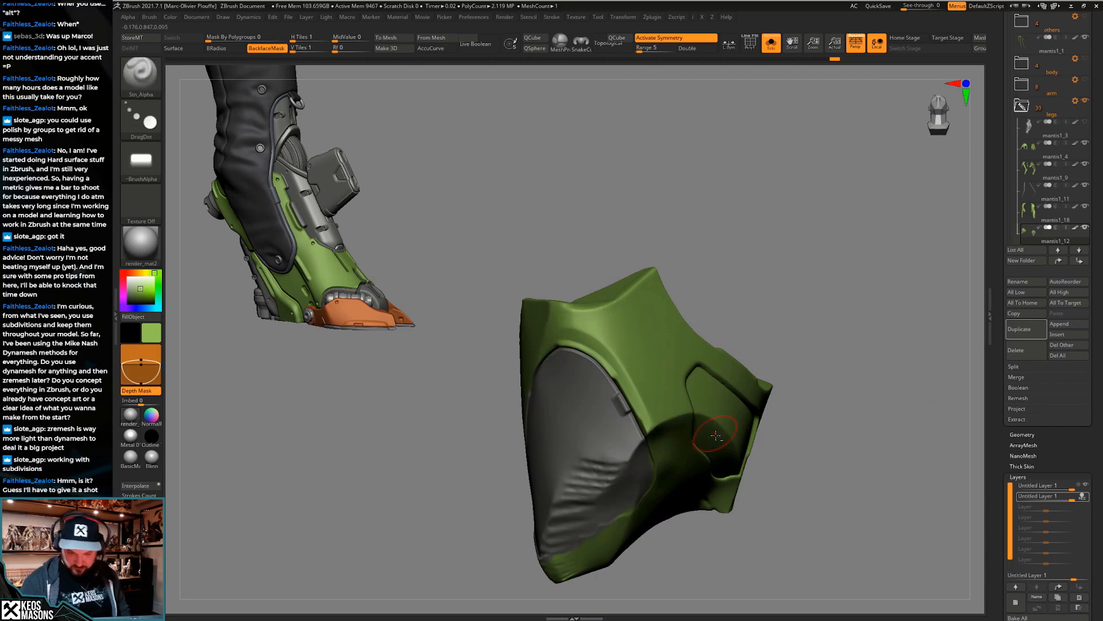
key("alt+s")
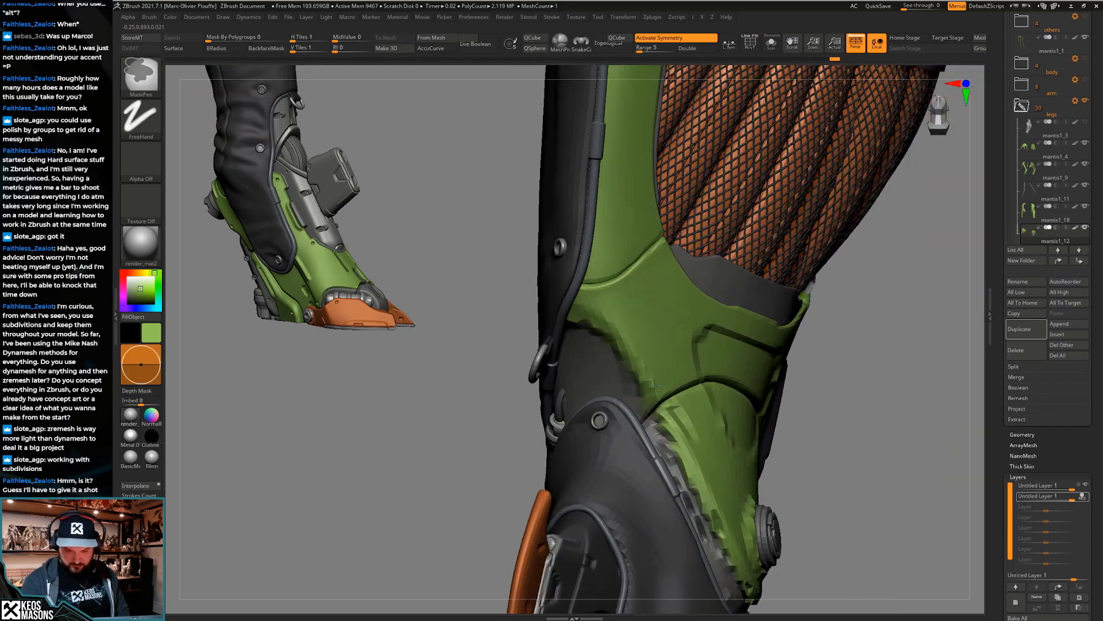
Load the thin line alpha _11 into Stn_Alpha and stamp a narrow line next to the clip on the dark side panel
key("space")
left_click(647, 433)
key("a")
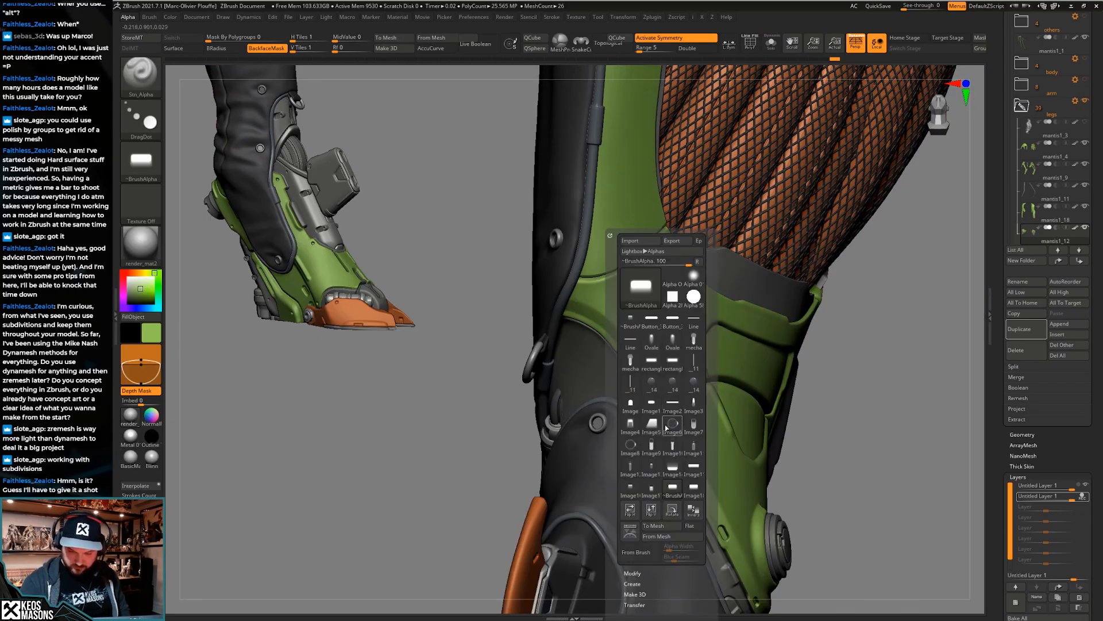
left_click(691, 365)
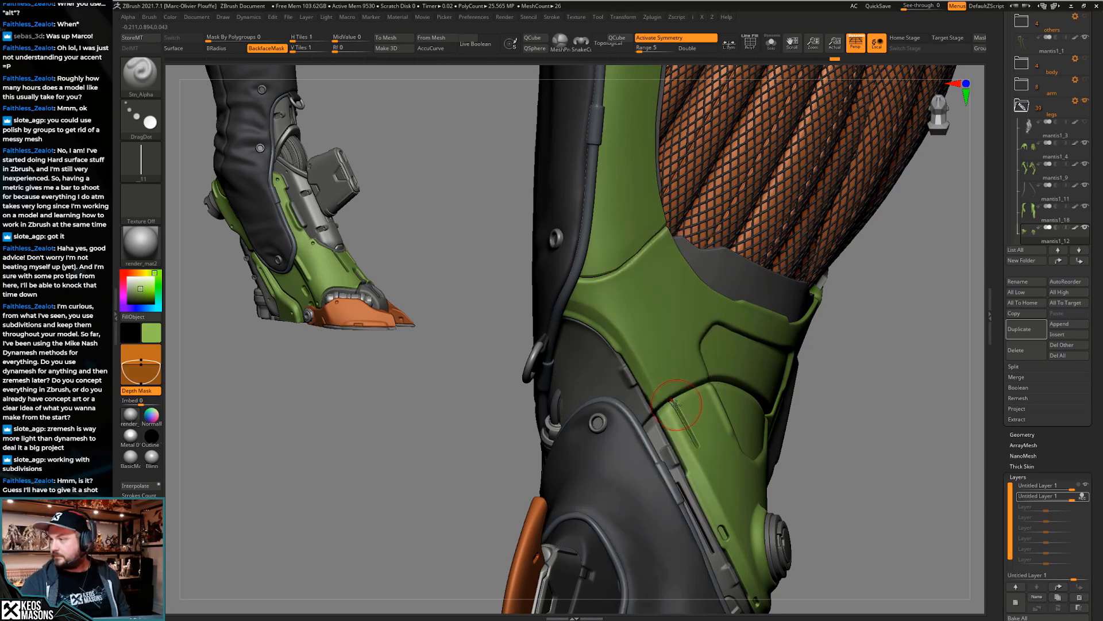
right_click_drag(673, 418, 607, 435)
key("space")
left_click_drag(628, 387, 630, 381)
key("ctrl+z")
key("space")
mouse_move(630, 389)
right_mouse_down()
mouse_move(646, 397)
mouse_move(629, 385)
right_mouse_up()
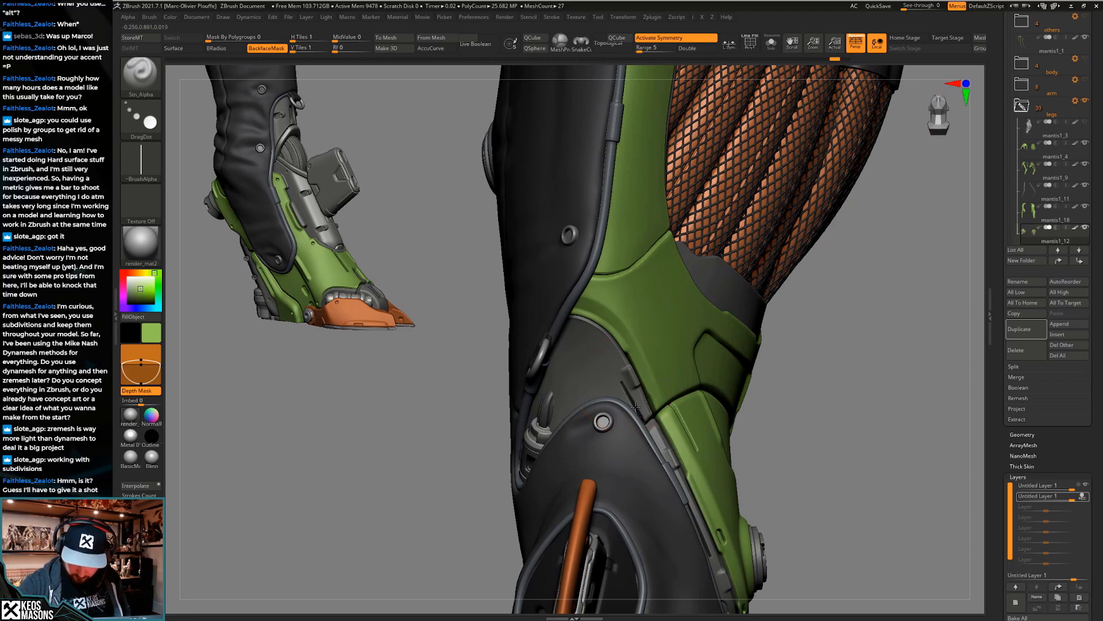
key("ctrl+z")
key("alt+s")
key("shift+d")
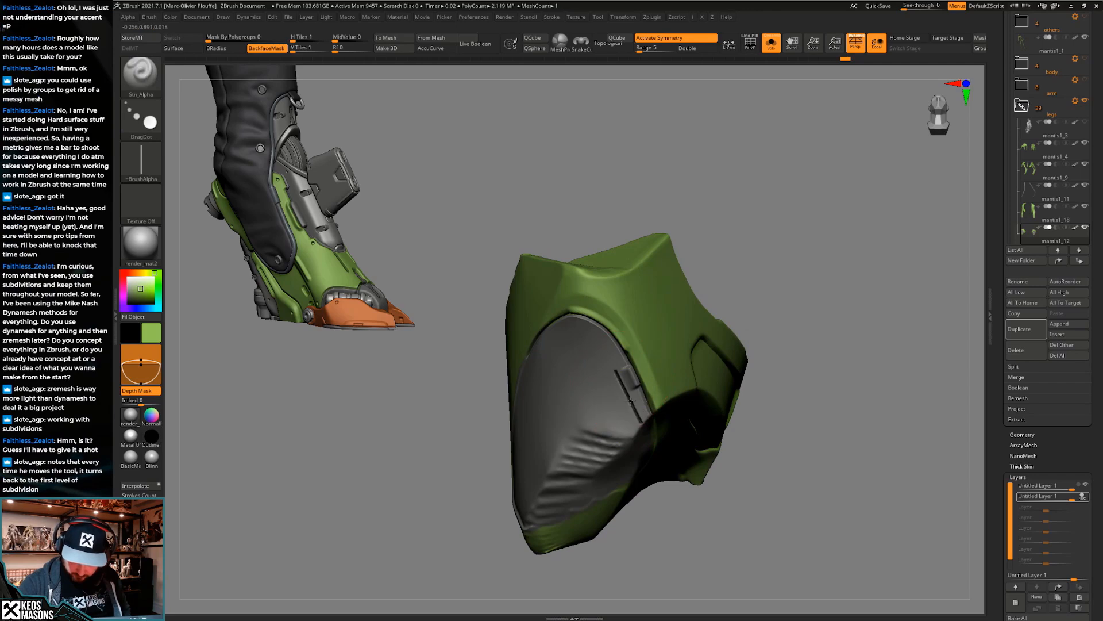
Select the TrimHole brush for the dark side panel around the hose connector
key("alt+s")
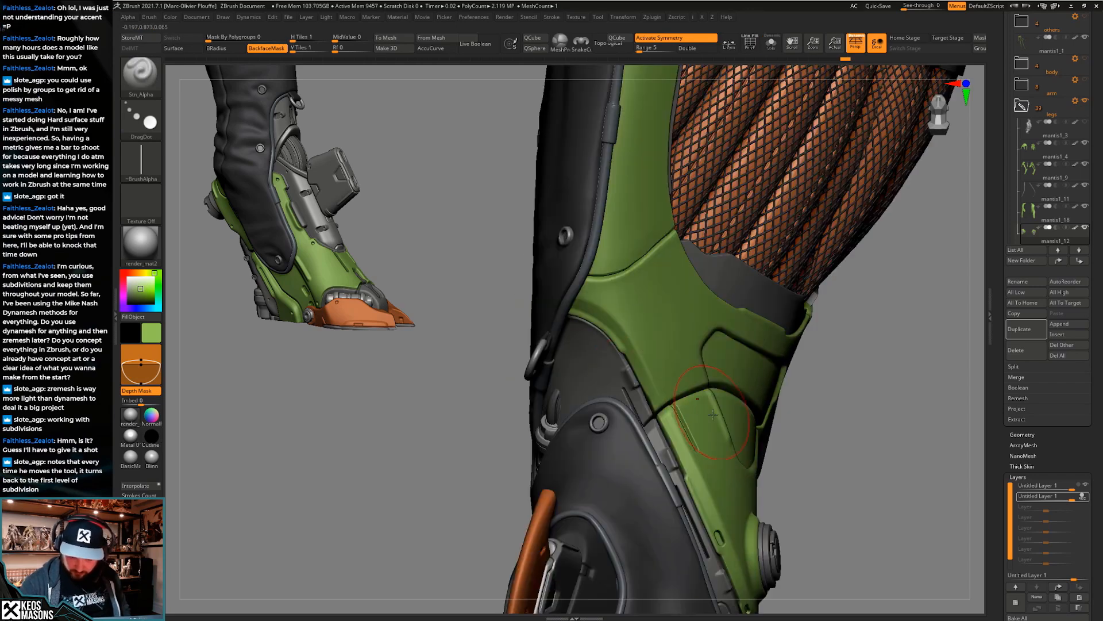
mouse_move(721, 467)
right_mouse_down()
mouse_move(678, 472)
mouse_move(713, 474)
mouse_move(722, 437)
mouse_move(707, 409)
mouse_move(624, 393)
mouse_move(546, 473)
right_mouse_up()
key("ctrl")
right_click(638, 394)
mouse_move(640, 430)
right_mouse_down("alt")
mouse_move(654, 405)
mouse_move(589, 408)
mouse_move(602, 409)
mouse_move(592, 400)
mouse_move(584, 406)
mouse_move(596, 403)
mouse_move(593, 416)
mouse_move(531, 484)
right_mouse_up("alt")
key("b")
key("t")
key("h")
key("t")
right_click(596, 403)
key("t")
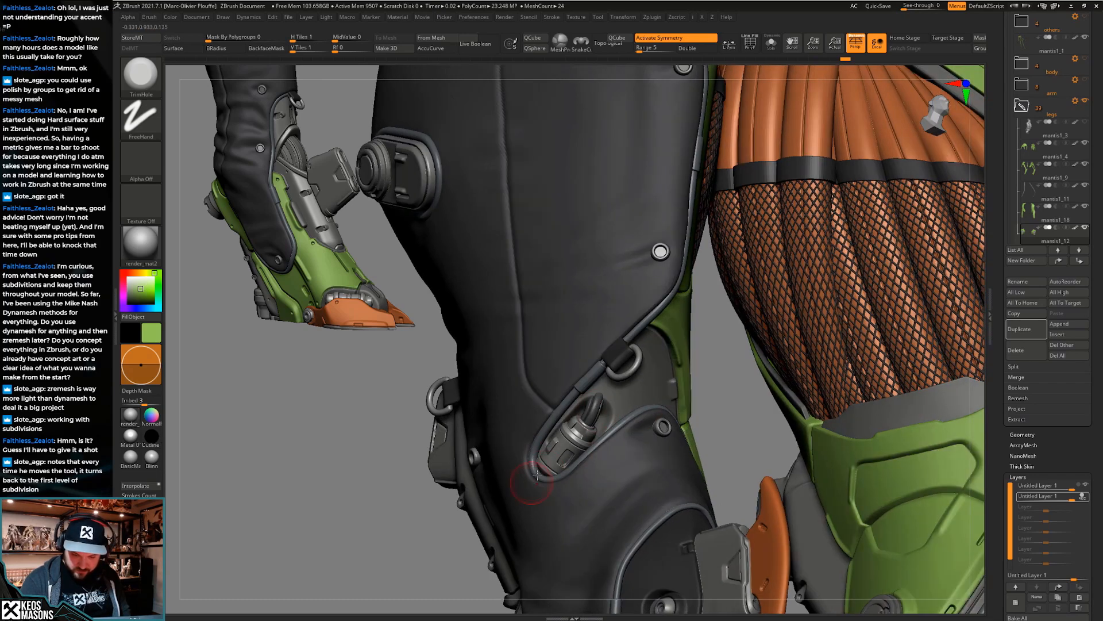
Show the surrounding leg parts as transparent and examine the plate's extent behind the hose connector
key("shift+s")
right_click_drag(613, 429, 643, 421)
key("shift+s")
key("shift+s")
key("shift+s")
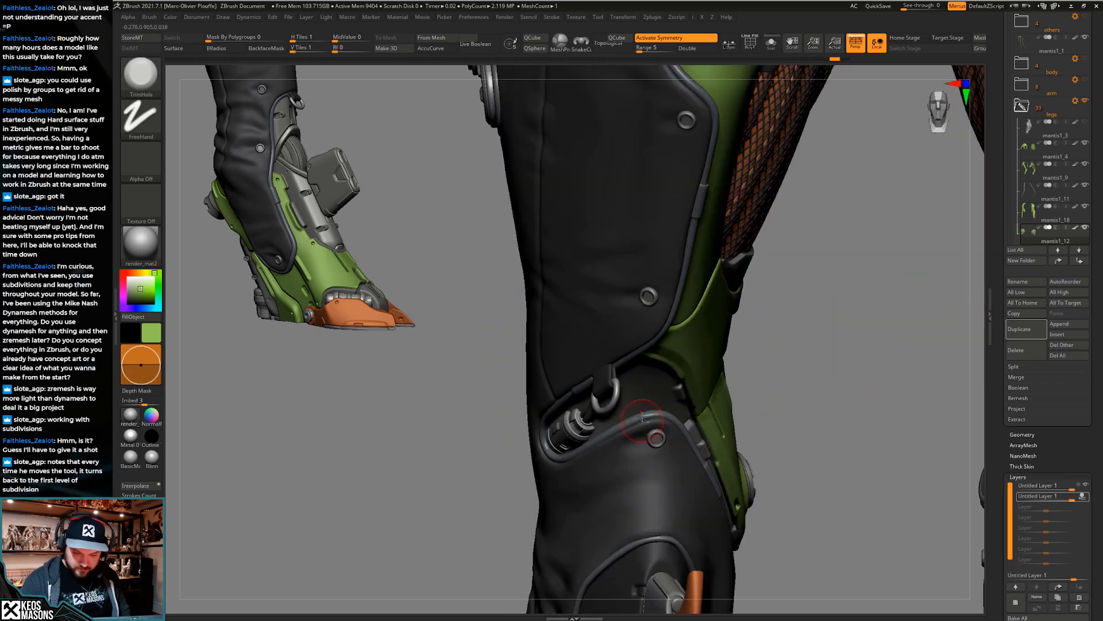
key("t")
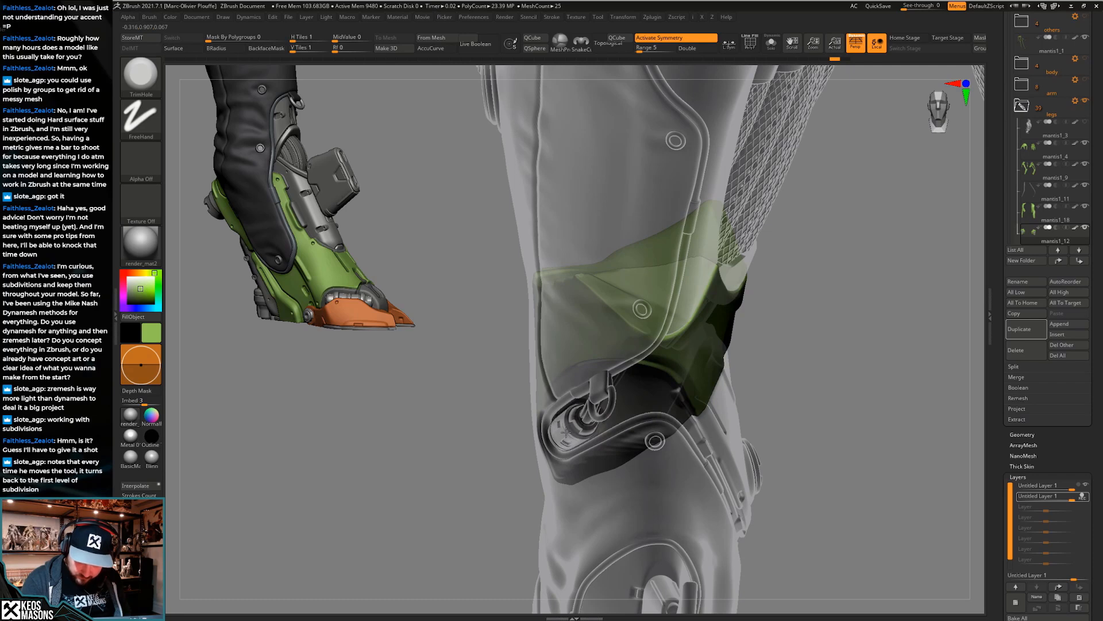
Return the surrounding leg parts to opaque display and select the ClayBuildup brush
key("t")
mouse_move(565, 432)
right_mouse_down()
mouse_move(650, 420)
mouse_move(620, 404)
mouse_move(614, 432)
mouse_move(612, 394)
mouse_move(650, 390)
mouse_move(639, 434)
mouse_move(644, 396)
right_mouse_up()
right_click(619, 404)
key("b")
key("c")
key("b")
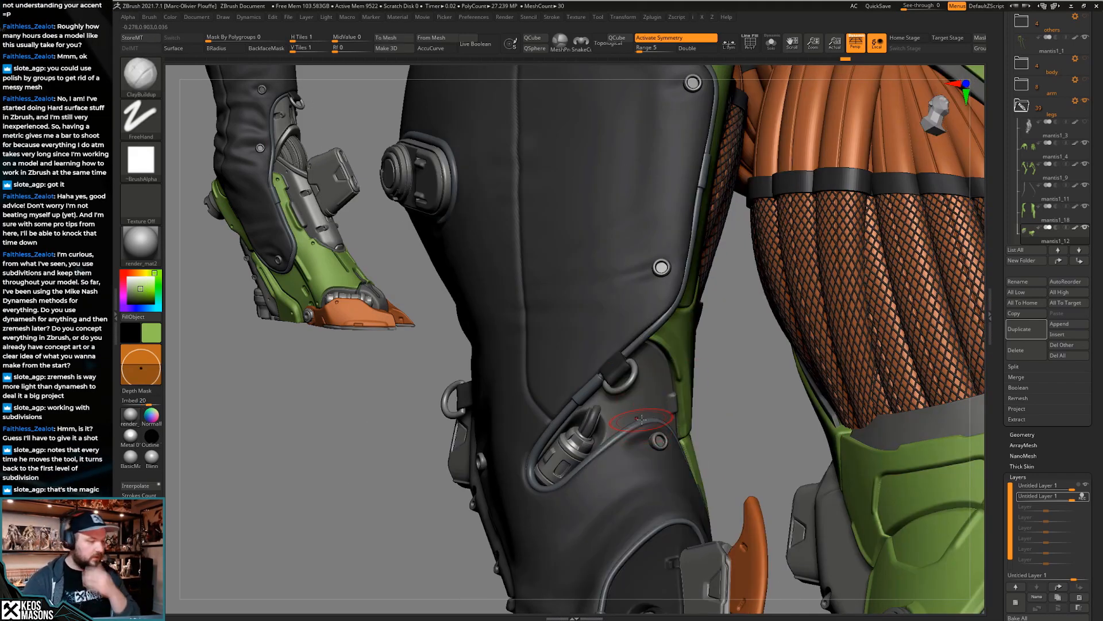
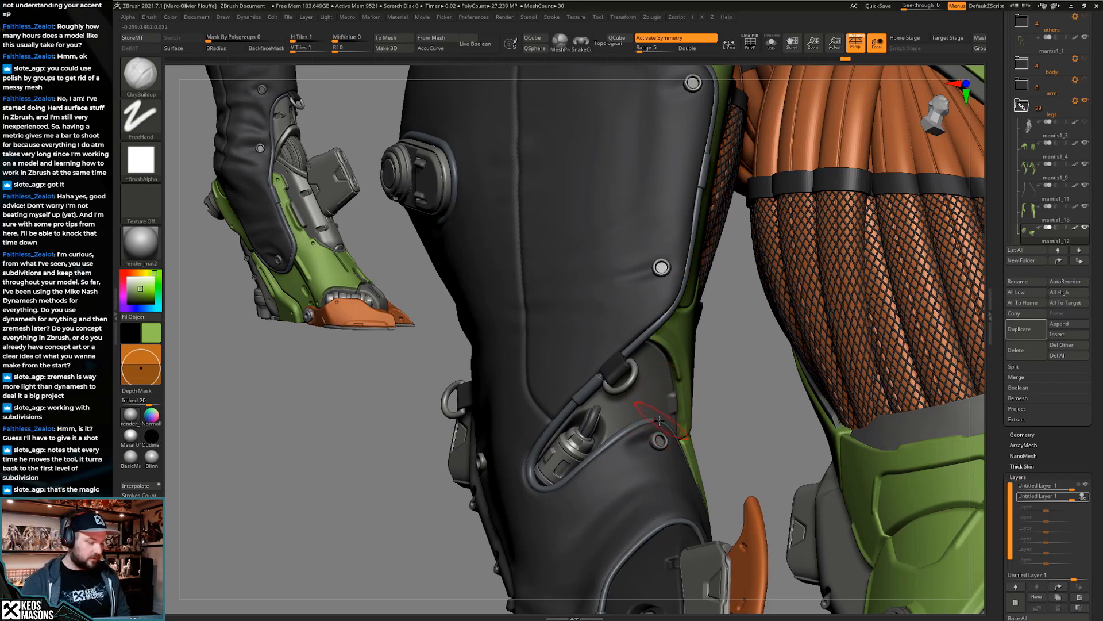
Select the hose connector part beside the dark side panel and add a new sculpt layer to it
right_click_drag(653, 429, 595, 419)
left_click(596, 418, "alt")
key("alt+s")
right_click_drag(650, 395, 630, 409)
key("shift+f")
key("alt+s")
key("shift+f")
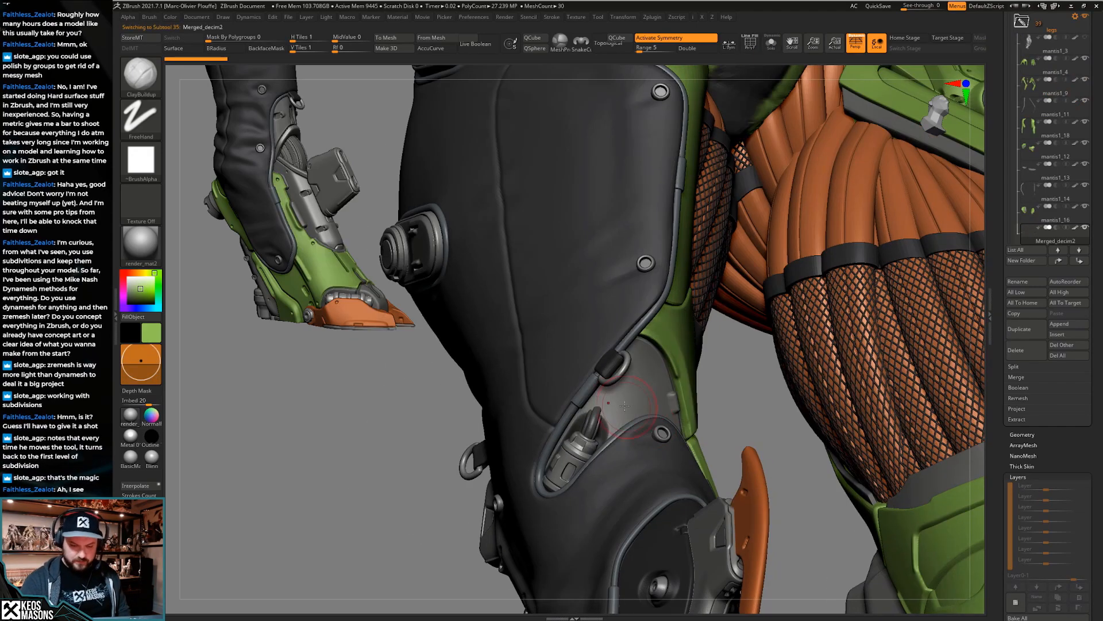
left_click(1015, 602)
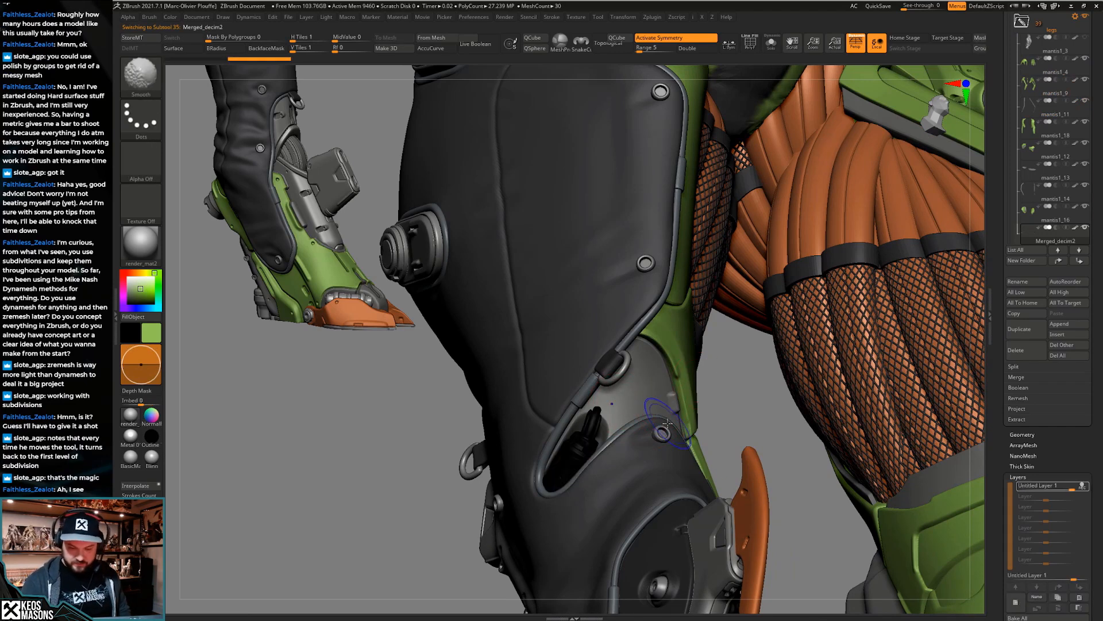
Reshape the middle of the isolated hose with the Move brush
key("b")
key("m")
key("v")
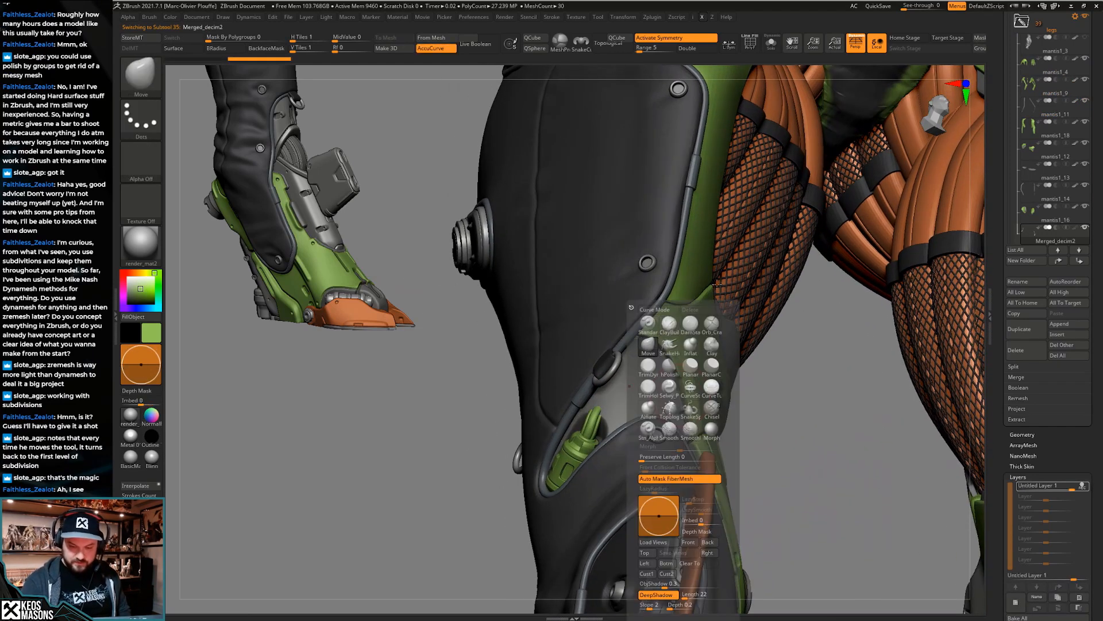
key("alt+s")
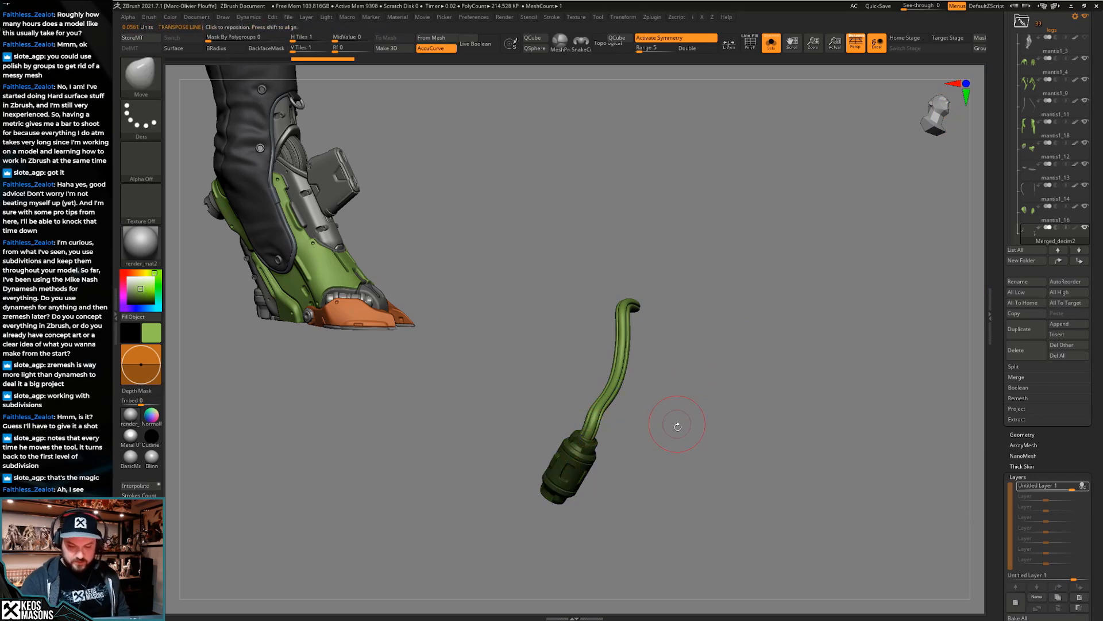
key("alt+s")
key("space")
left_click(540, 362)
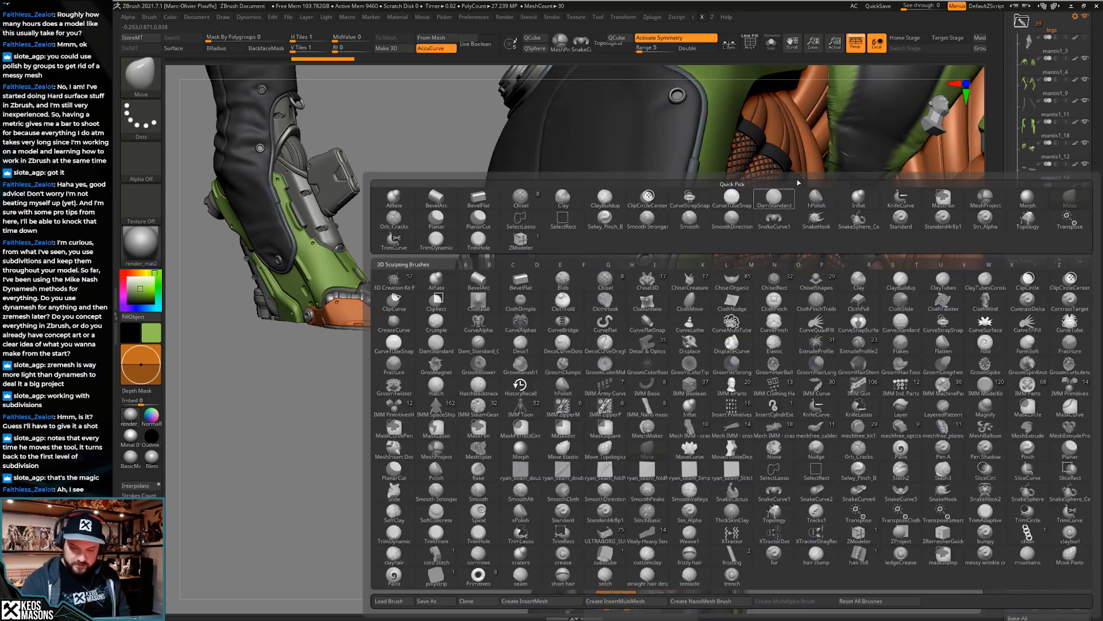
key("space")
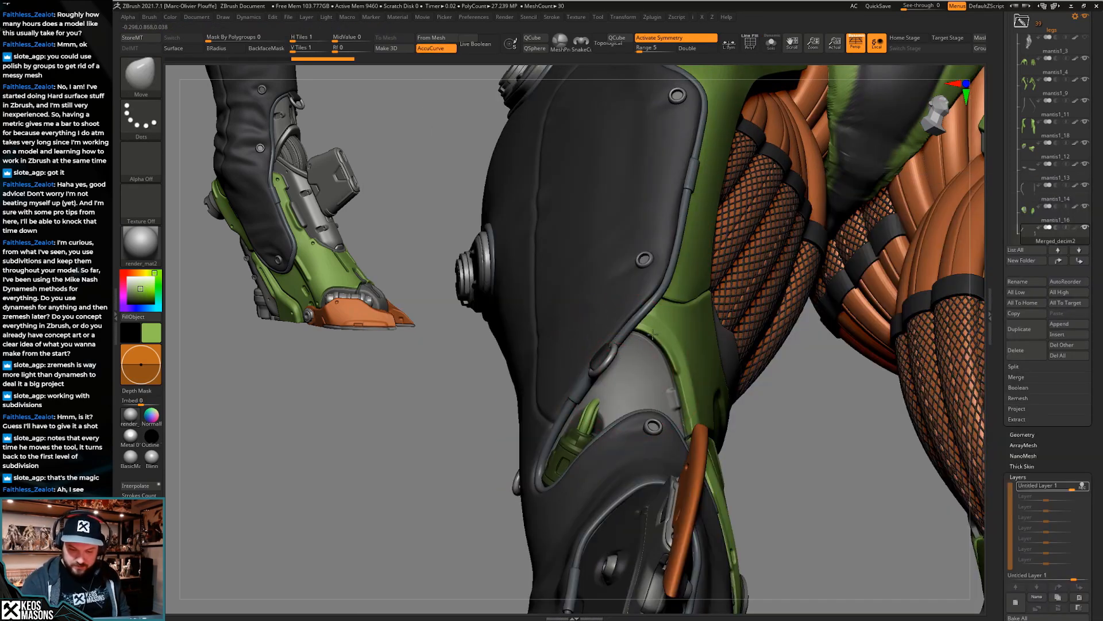
key("alt+s")
right_click_drag(614, 375, 626, 378, "shift")
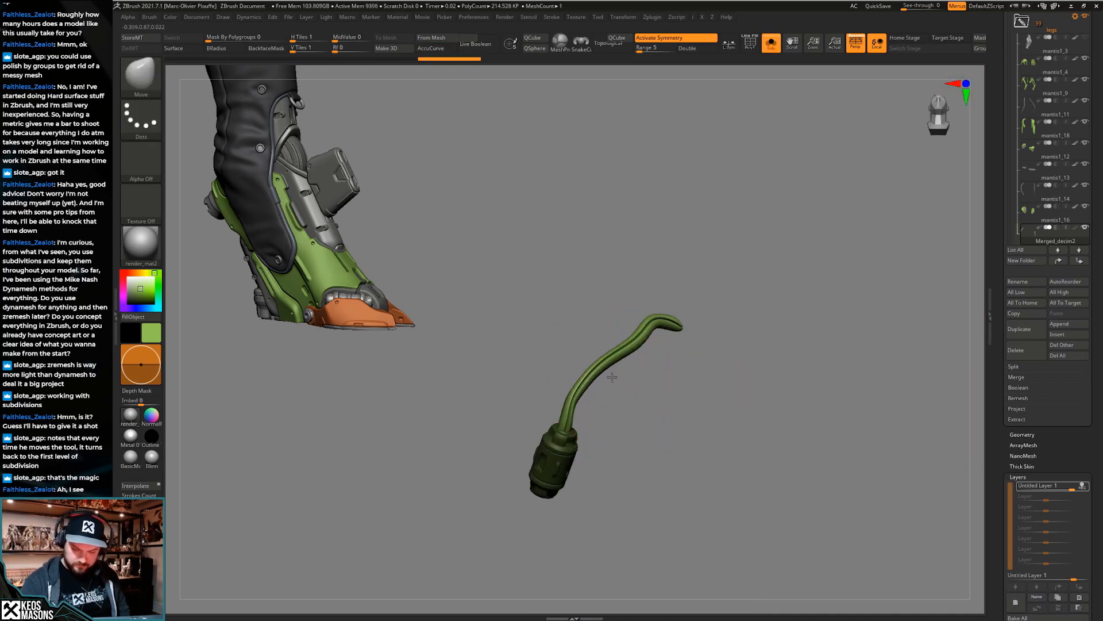
key("space")
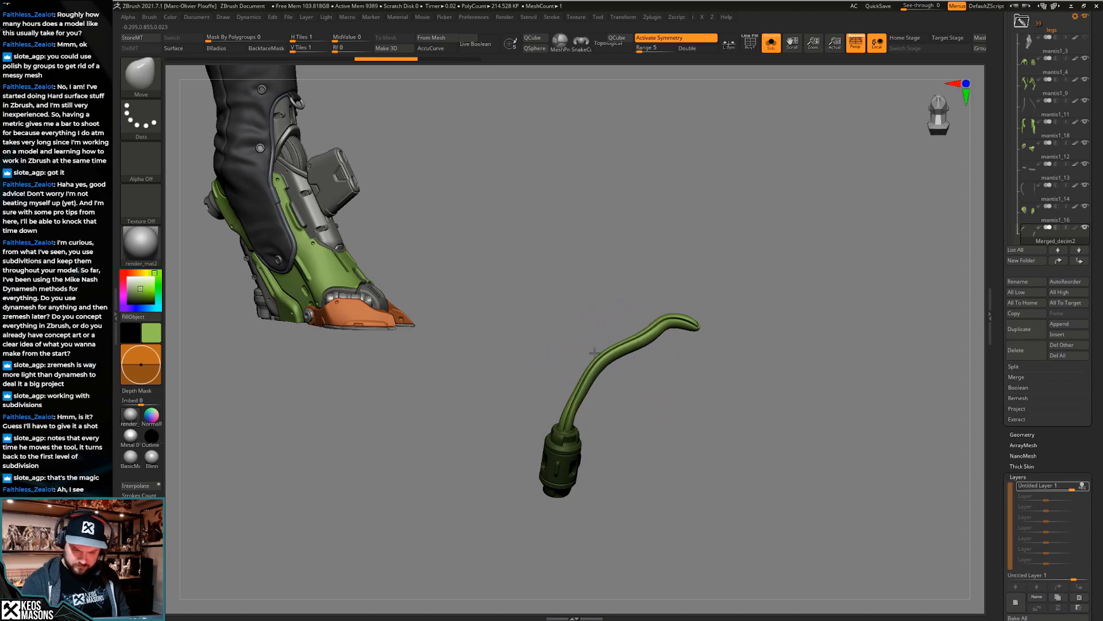
left_click_drag(595, 354, 602, 346)
Adjust the hose with the Move brush within the full leg, fitting it behind the metal ring
key("alt+shift+s")
mouse_move(580, 379)
right_mouse_down()
mouse_move(604, 393)
mouse_move(592, 380)
right_mouse_up()
left_click_drag(588, 400, 581, 386)
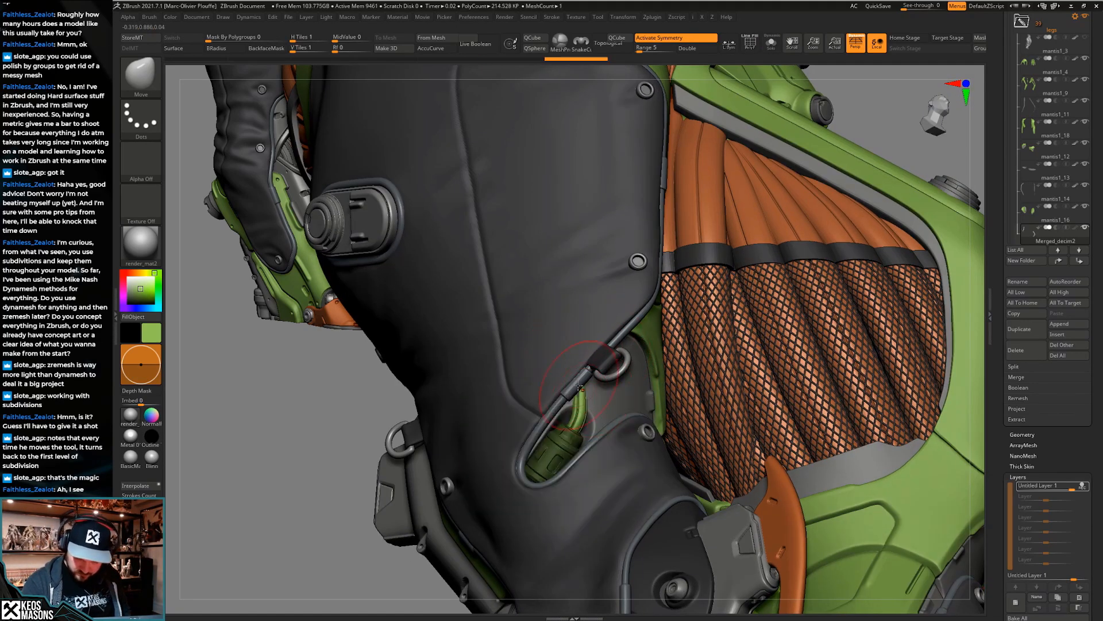
mouse_move(592, 377)
right_mouse_down()
mouse_move(644, 374)
mouse_move(591, 363)
mouse_move(603, 287)
mouse_move(591, 390)
mouse_move(610, 442)
mouse_move(612, 412)
mouse_move(628, 443)
mouse_move(647, 448)
right_mouse_up()
key("space")
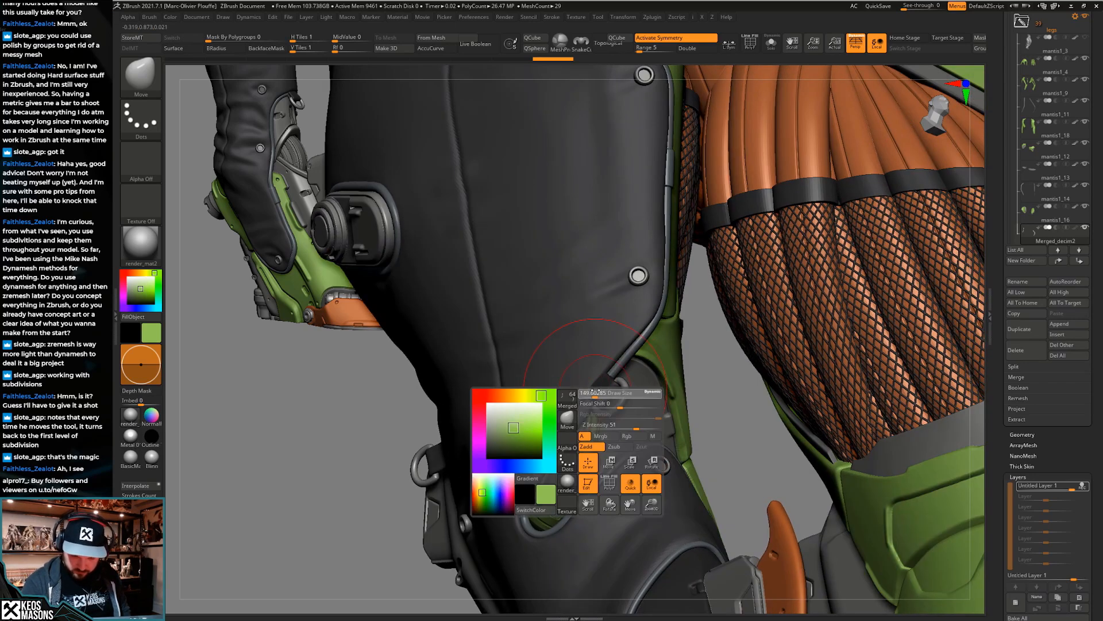
mouse_move(577, 383)
right_mouse_down()
mouse_move(628, 473)
mouse_move(630, 395)
mouse_move(677, 443)
mouse_move(688, 405)
right_mouse_up()
key("ctrl")
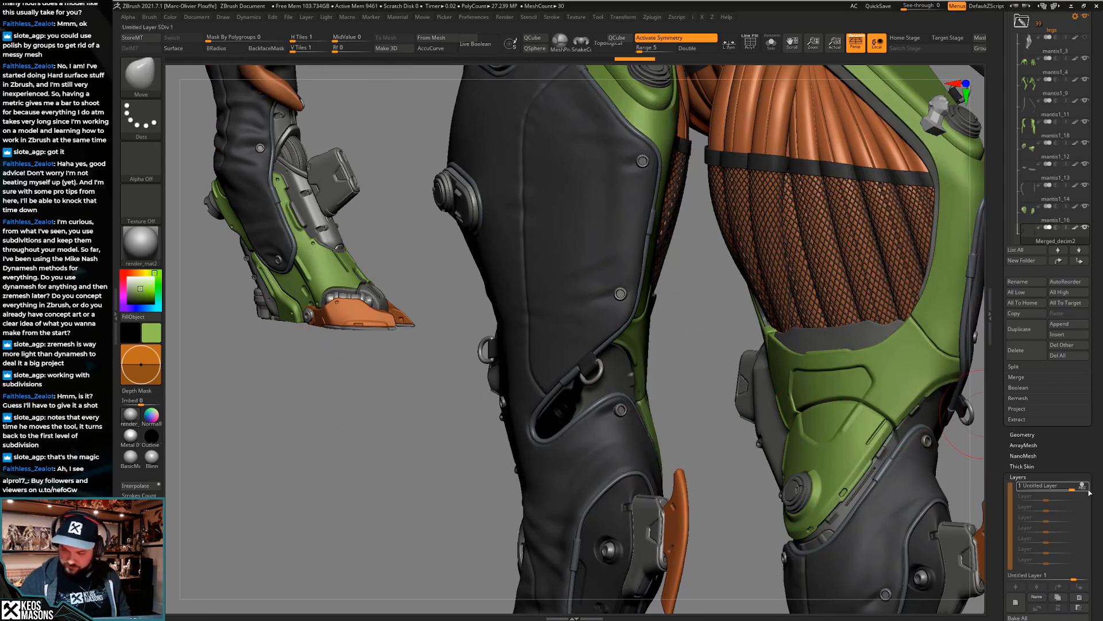
Stop recording the hose's sculpt layer and bake it into the mesh
left_click(1085, 487)
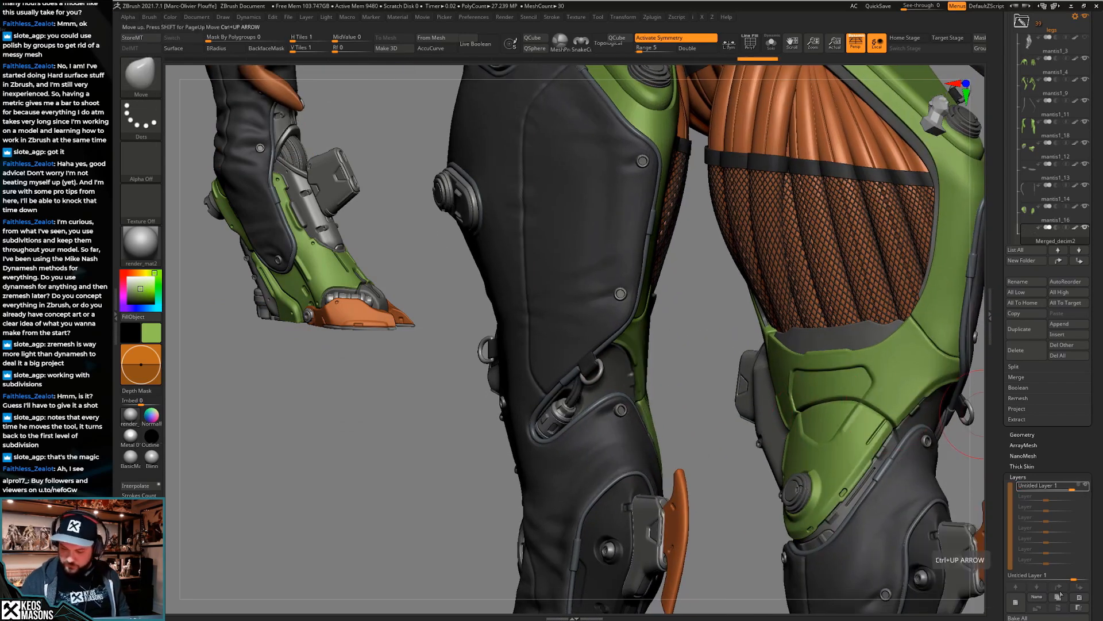
scroll(1049, 560, "down", 2)
left_click(1049, 562)
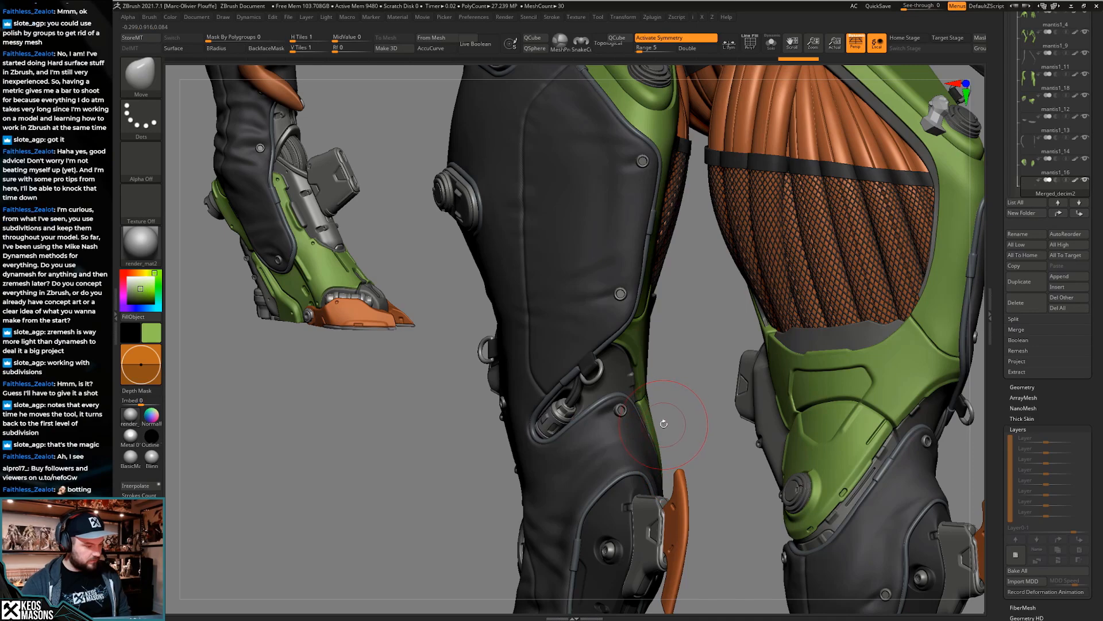
Select the knee plate, isolate it and smooth the dark panel around the connector recess
left_click_drag(666, 424, 617, 387)
mouse_move(618, 387)
right_mouse_down()
mouse_move(709, 339)
mouse_move(603, 374)
mouse_move(656, 352)
mouse_move(636, 403)
mouse_move(622, 408)
mouse_move(641, 375)
mouse_move(624, 370)
mouse_move(629, 391)
right_mouse_up()
right_click(641, 376)
left_click(622, 369, "alt")
key("shift+s")
left_click_drag(589, 402, 573, 439, "shift")
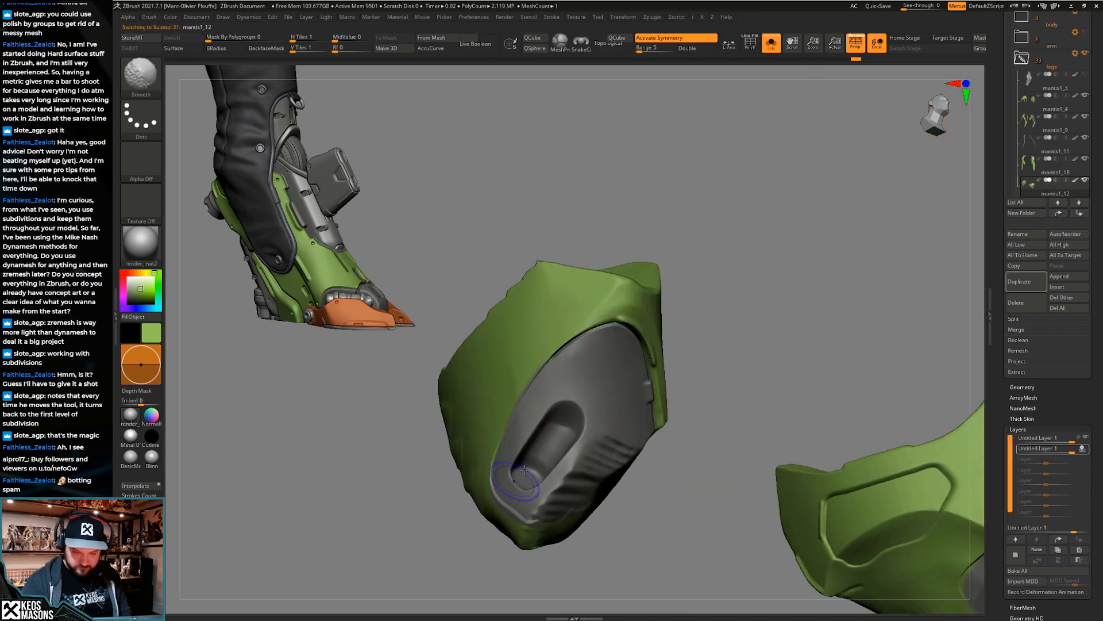
key("shift+s")
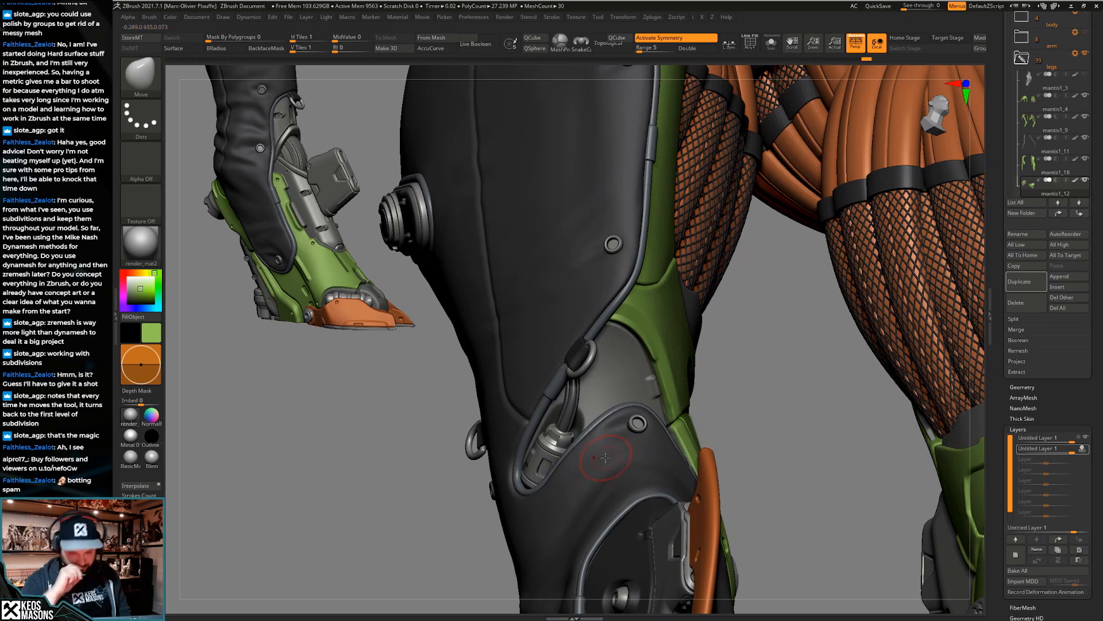
Clip the plate's dark side panel beneath the strap and hose with curved ClipCurve cuts
right_click_drag(606, 457, 623, 418)
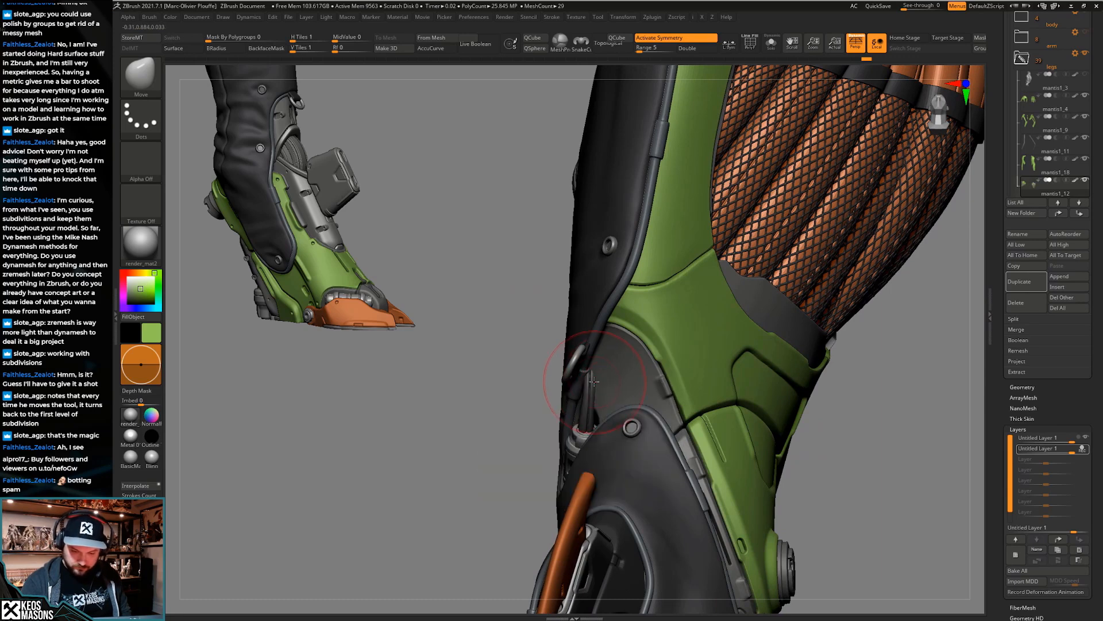
right_click(599, 363)
right_click_drag(598, 363, 585, 392)
key("alt+s")
key("alt+s")
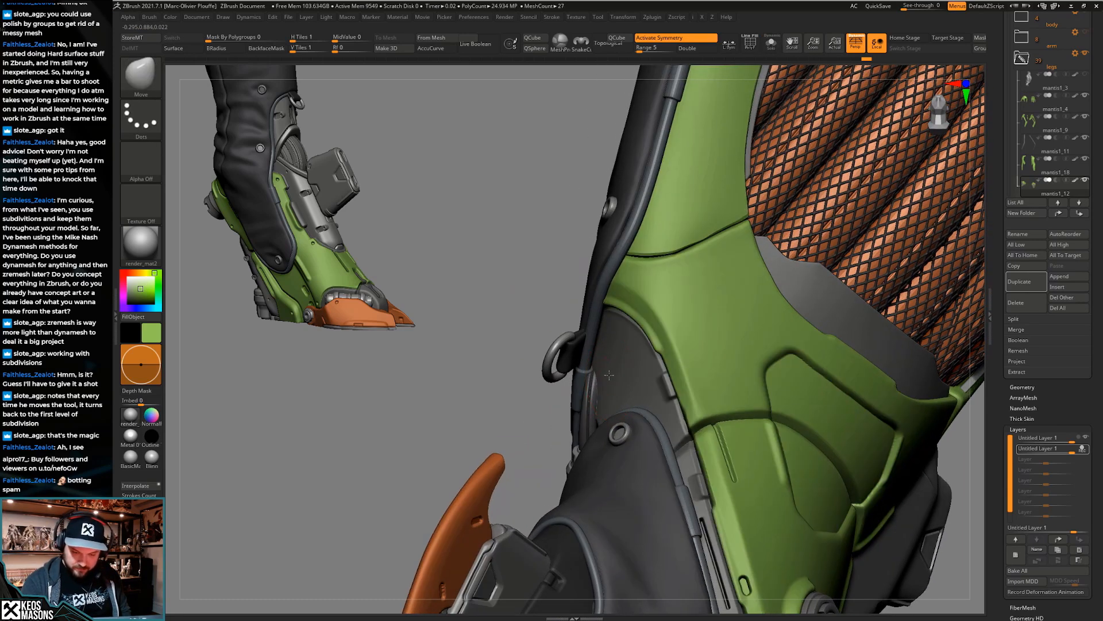
left_click_drag(574, 414, 606, 367, "ctrl+shift")
key("ctrl+z")
key("ctrl+shift+c")
left_click(618, 474)
left_click_drag(568, 415, 591, 403, "ctrl+shift")
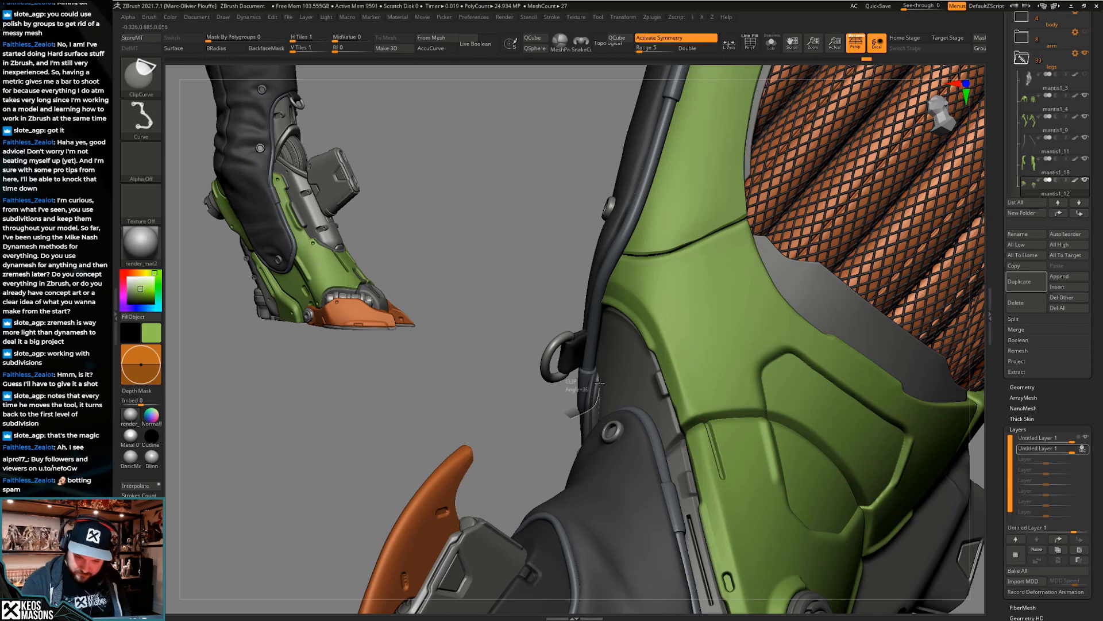
left_click_drag(594, 320, 602, 326, "ctrl+shift")
Paint a mask patch on the dark side panel between the hose and the green edge
mouse_move(631, 366)
right_mouse_down()
mouse_move(684, 364)
mouse_move(678, 348)
mouse_move(624, 358)
mouse_move(626, 322)
mouse_move(642, 375)
mouse_move(614, 366)
mouse_move(583, 395)
right_mouse_up()
key("s")
right_click_drag(666, 402, 608, 463, "ctrl")
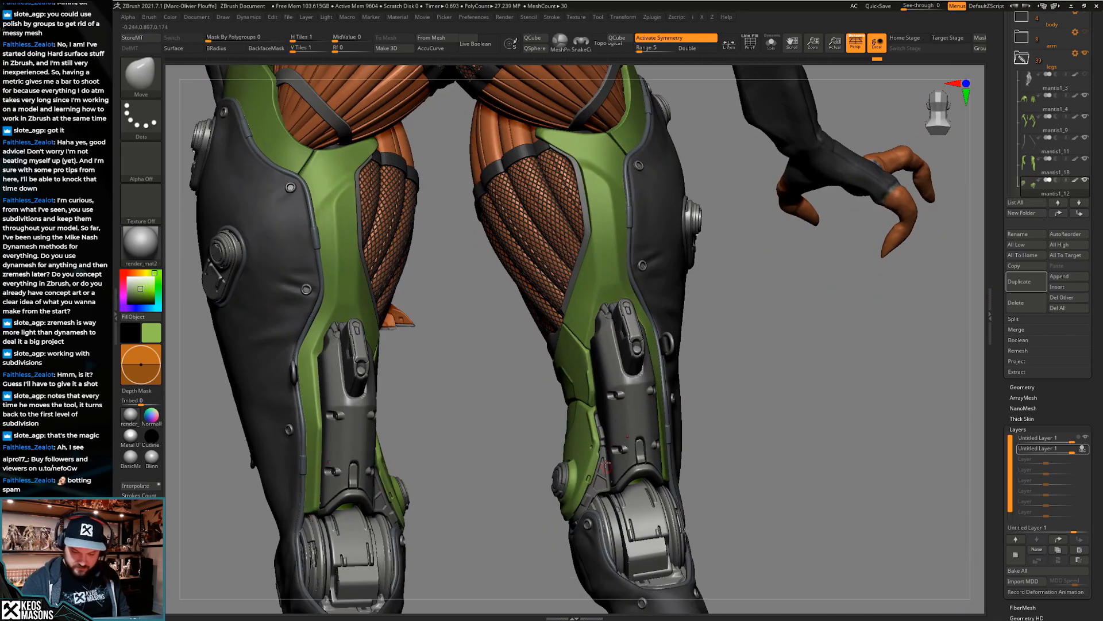
mouse_move(652, 406)
right_mouse_down()
mouse_move(704, 402)
mouse_move(718, 436)
mouse_move(747, 431)
right_mouse_up()
left_click_drag(575, 349, 581, 371, "ctrl")
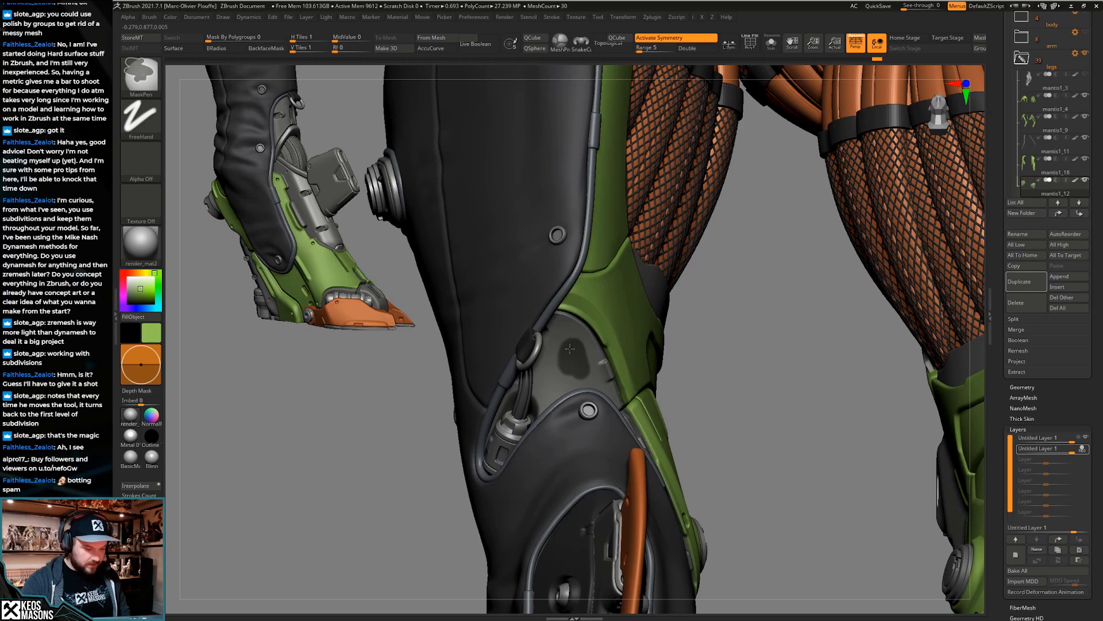
right_click_drag(581, 350, 572, 318)
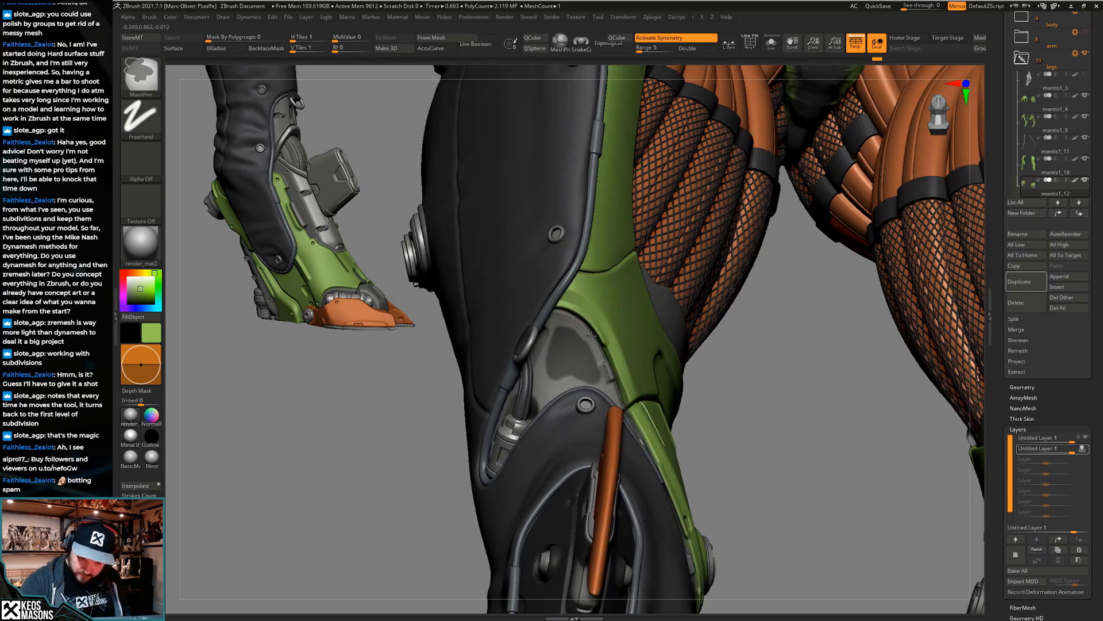
key("space")
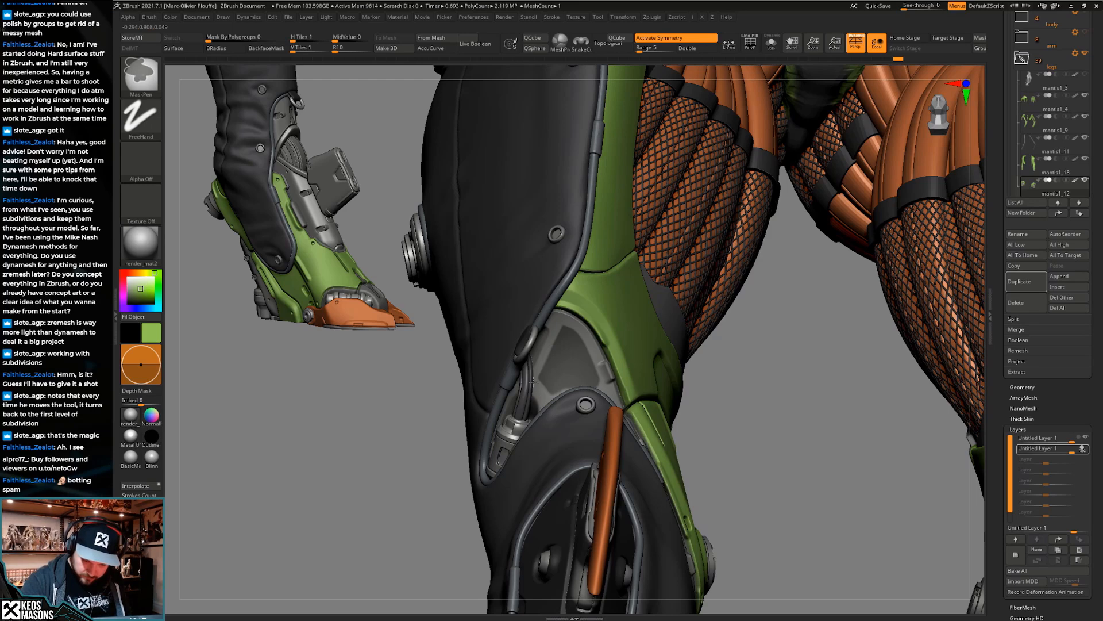
Check the masked patch on the isolated plate and refine its outline to follow the exposed side panel
key("ctrl+shift+s")
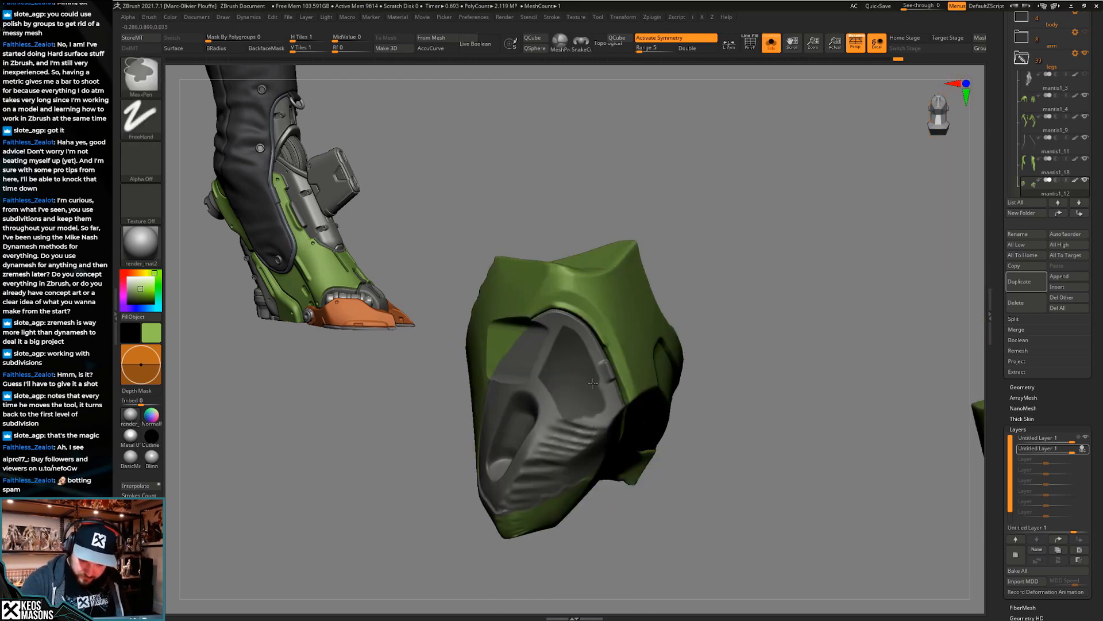
key("ctrl+shift+s")
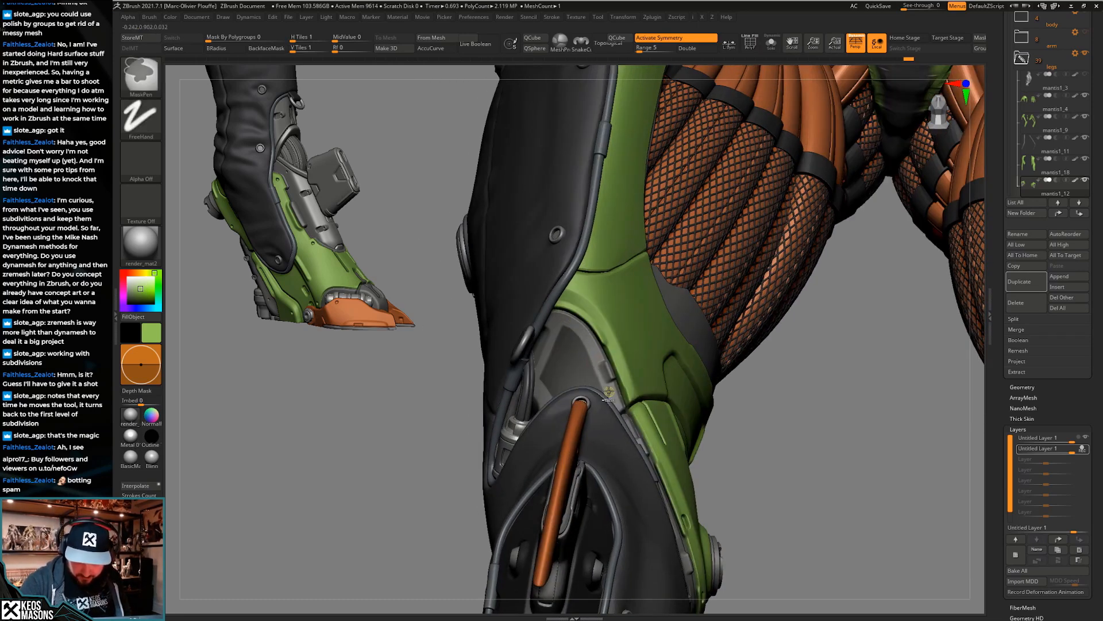
key("ctrl+shift+s")
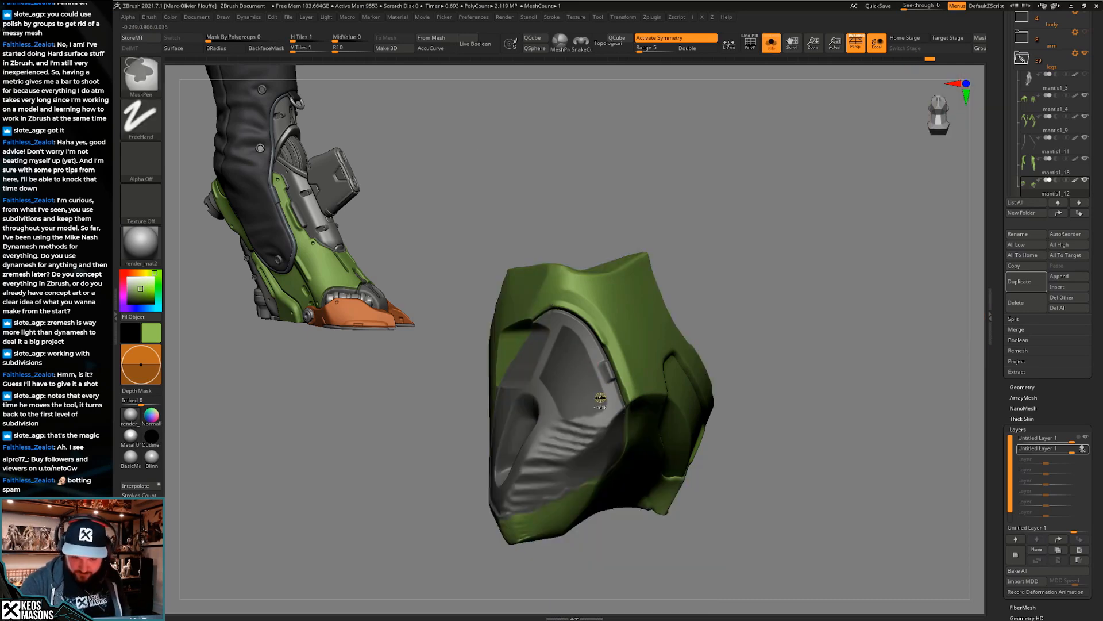
key("ctrl+shift+s")
right_click_drag(616, 337, 581, 345)
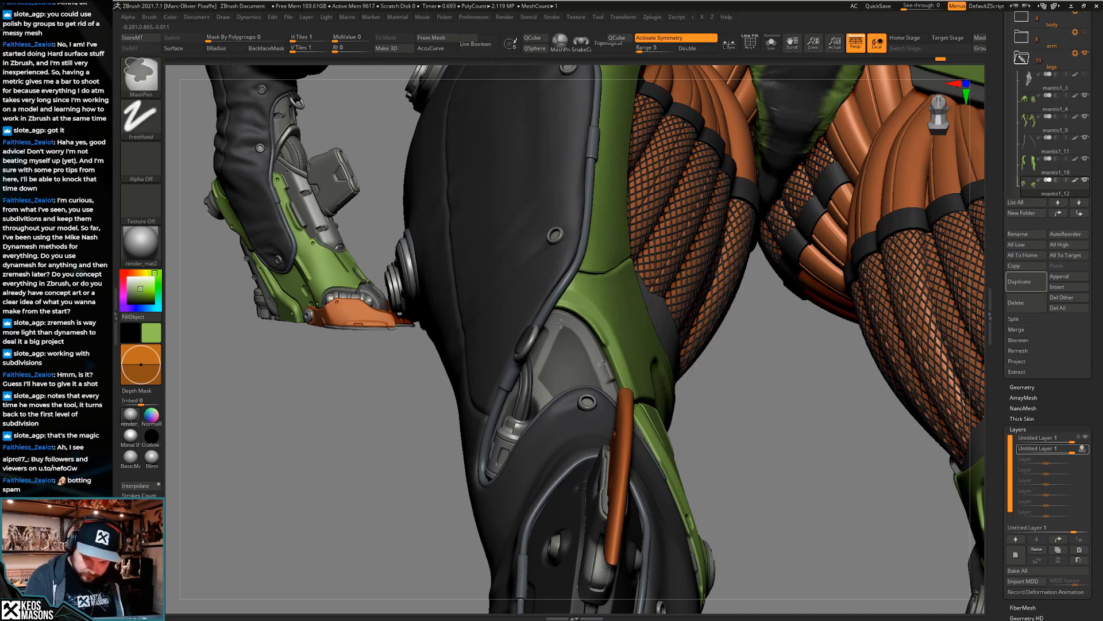
left_click(534, 392, "ctrl")
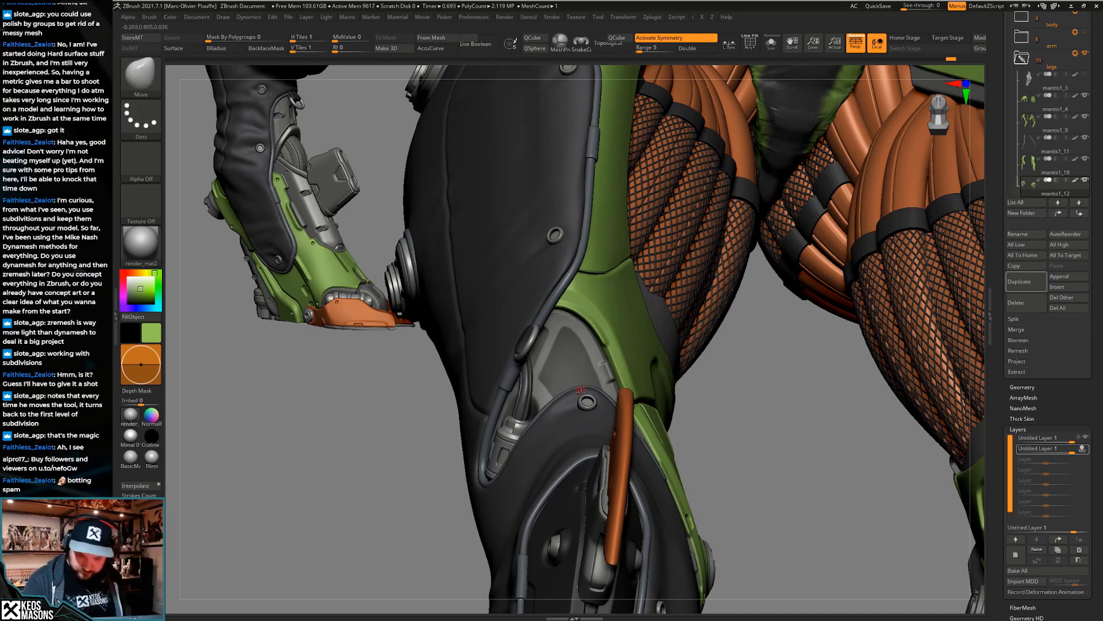
Undo the last mask edit and divide the side panel's mask into segments with narrow unmasked gaps
right_click_drag(546, 382, 553, 396)
key("alt+s")
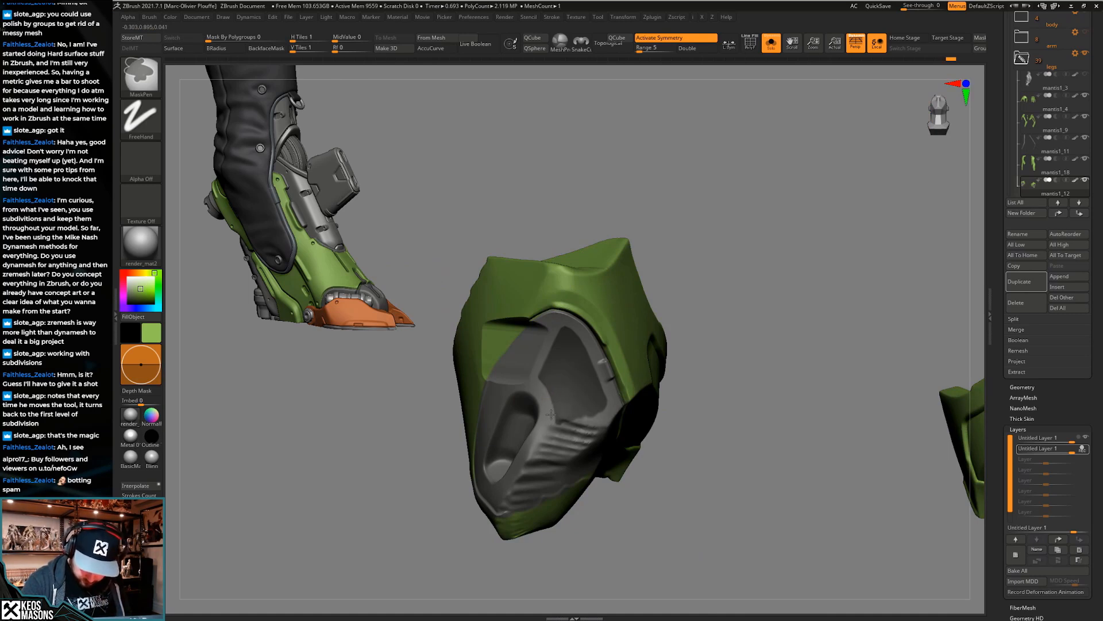
key("ctrl+z")
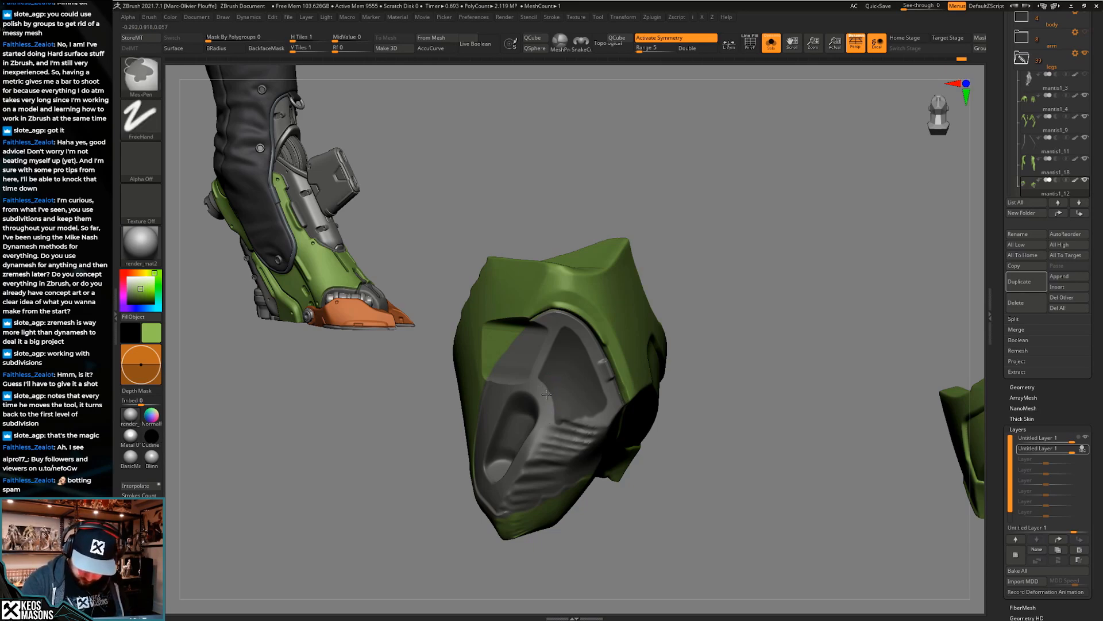
mouse_move(597, 404)
right_mouse_down()
mouse_move(600, 386)
mouse_move(593, 416)
mouse_move(643, 403)
mouse_move(597, 368)
mouse_move(574, 382)
mouse_move(591, 368)
right_mouse_up()
key("ctrl+shift+s")
key("ctrl")
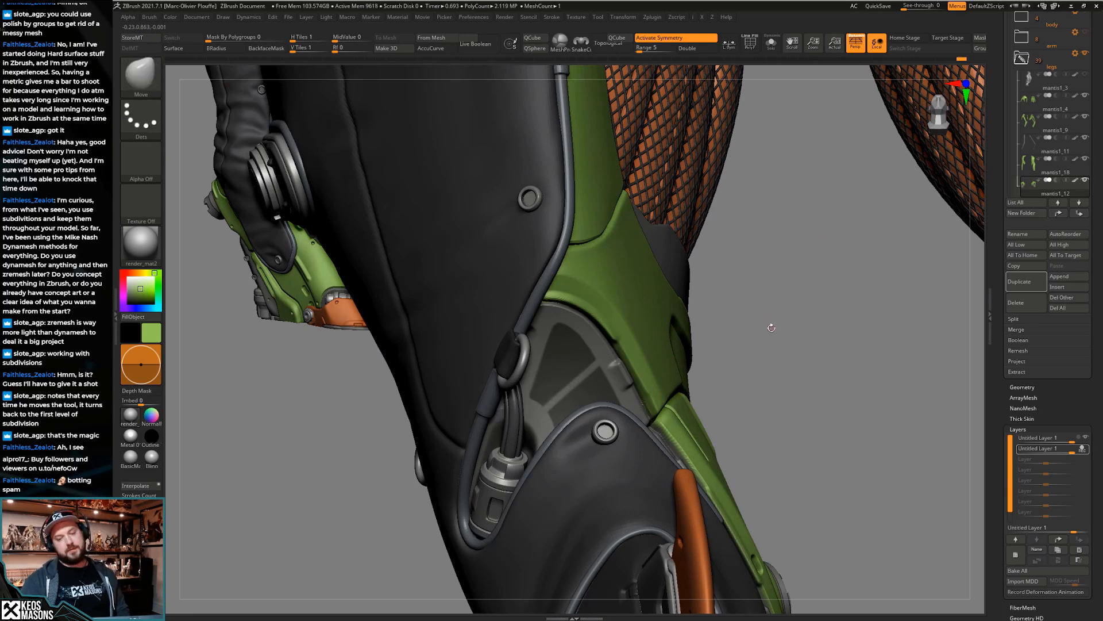
Turn on LazyMouse for the mask stroke and refine the mask segments on the dark side panel
key("ctrl")
key("F3")
left_click(631, 493, "ctrl")
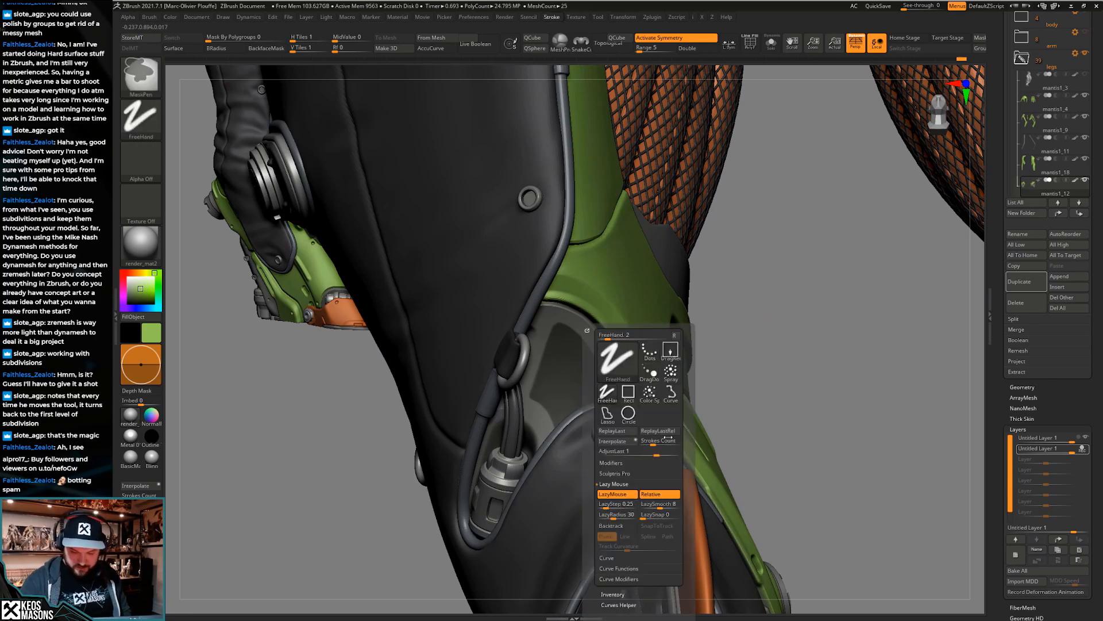
left_click_drag(576, 380, 610, 350, "ctrl+alt")
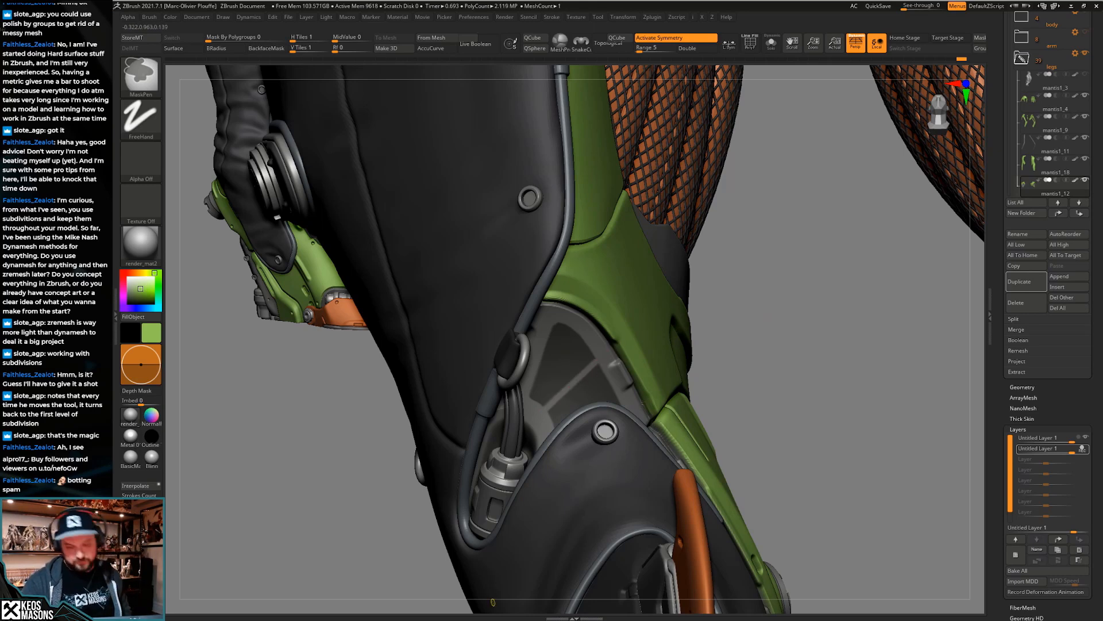
mouse_move(549, 408)
left_mouse_down("ctrl")
mouse_move(596, 353)
mouse_move(463, 409)
left_mouse_up("ctrl")
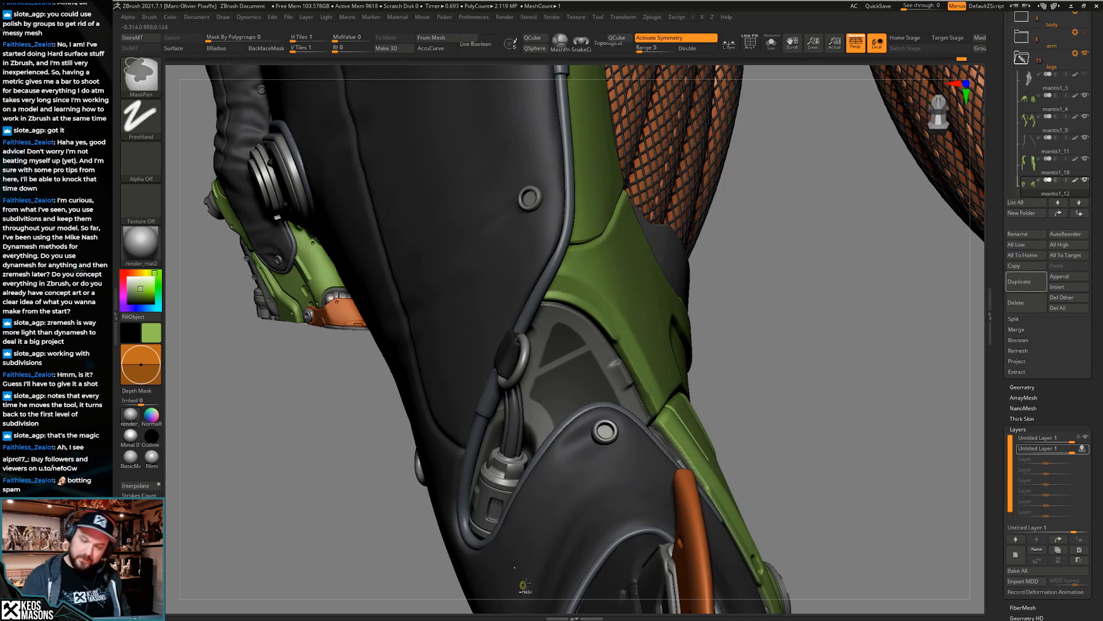
Undo the last two mask edits and retouch the mask segments on the plate's dark side panel
left_click_drag(611, 350, 486, 528, "ctrl+alt")
key("ctrl+z")
key("ctrl+z")
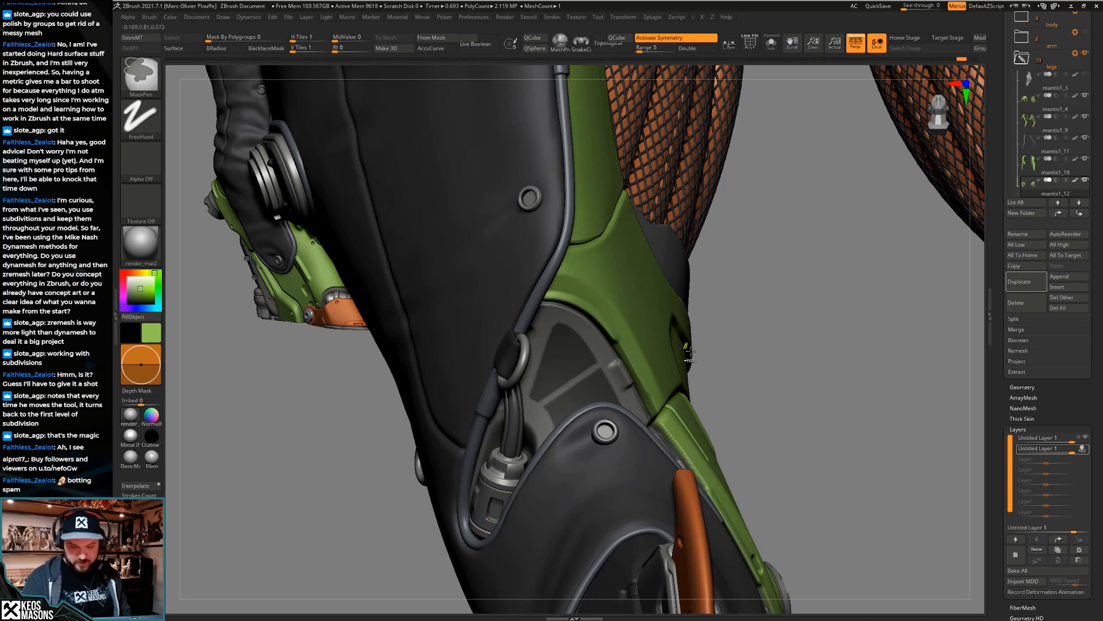
left_click_drag(641, 370, 538, 410, "ctrl")
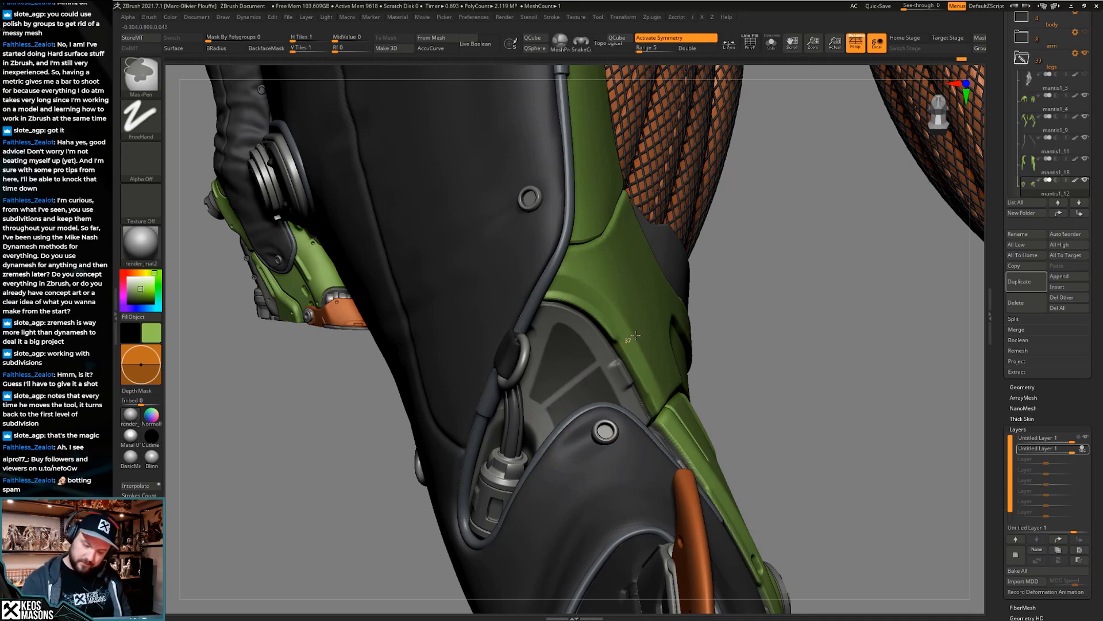
Invert the mask and offset the unmasked side panel segments from the surrounding surface with Transpose
mouse_move(642, 407)
right_mouse_down("ctrl")
mouse_move(638, 345)
mouse_move(603, 350)
mouse_move(637, 385)
mouse_move(646, 453)
right_mouse_up("ctrl")
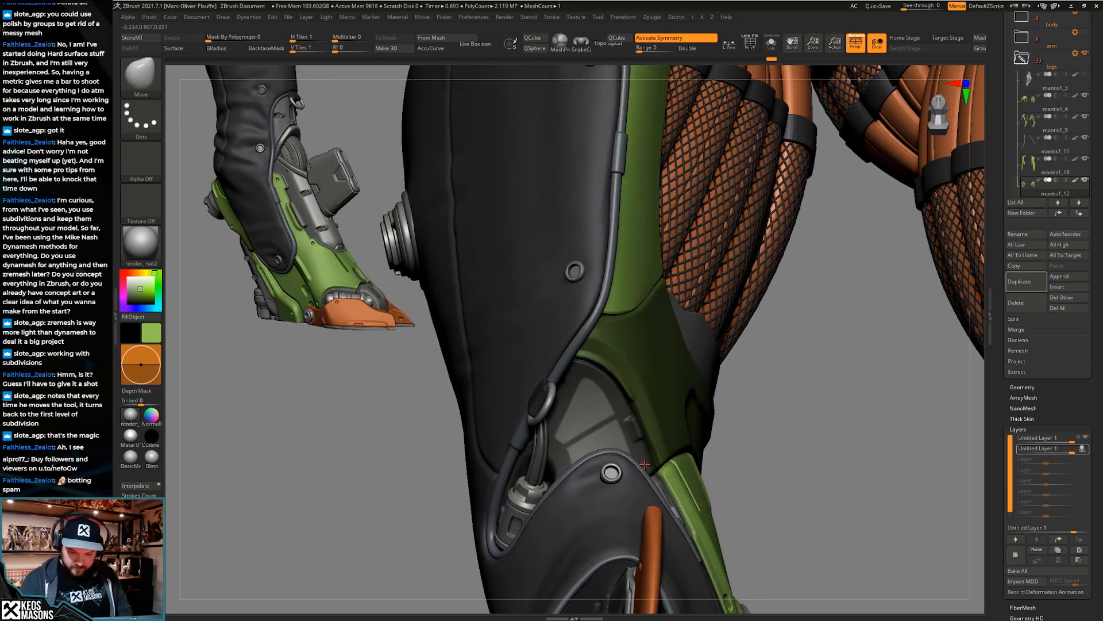
key("w")
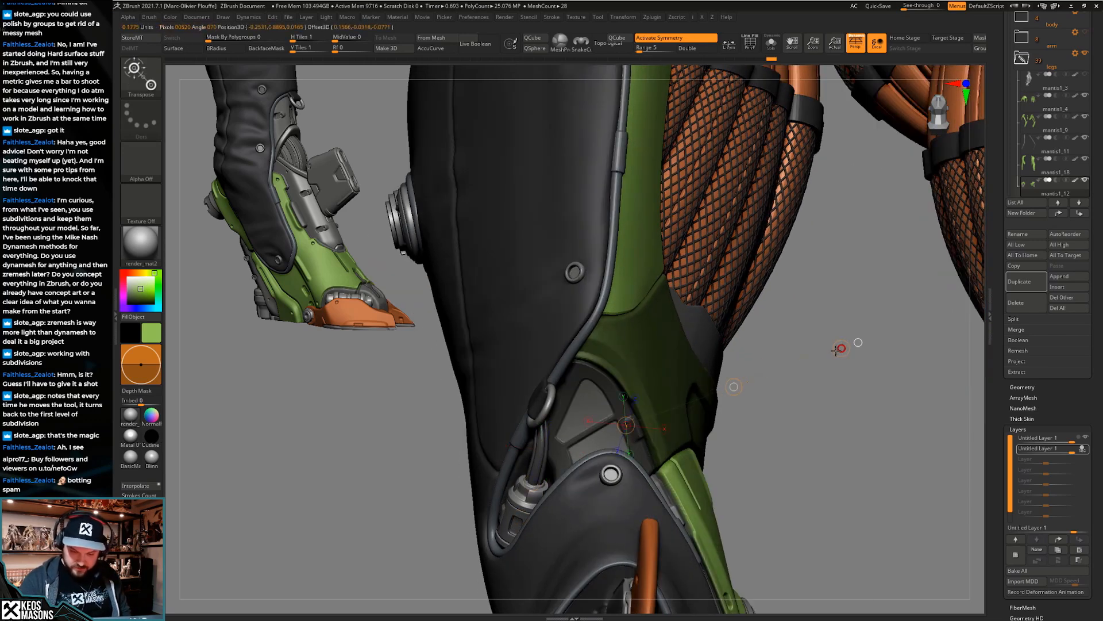
key("q")
mouse_move(796, 421)
left_mouse_down()
mouse_move(712, 428)
mouse_move(818, 363)
mouse_move(644, 432)
mouse_move(620, 430)
left_mouse_up()
mouse_move(756, 407)
left_mouse_down()
mouse_move(650, 440)
mouse_move(654, 485)
mouse_move(661, 454)
left_mouse_up()
key("w")
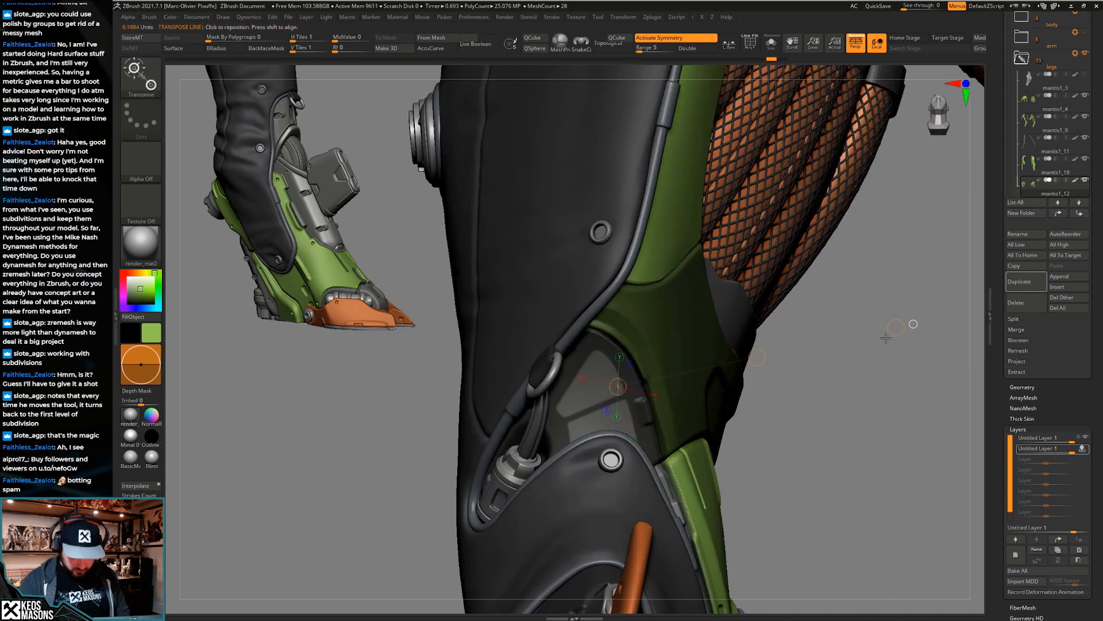
key("q")
Adjust the side panel segments' offset once more and clear the mask from the plate
mouse_move(758, 311)
right_mouse_down("ctrl")
mouse_move(707, 394)
mouse_move(764, 379)
mouse_move(773, 390)
mouse_move(714, 382)
mouse_move(747, 356)
mouse_move(785, 360)
mouse_move(807, 335)
mouse_move(639, 390)
mouse_move(628, 436)
mouse_move(633, 425)
right_mouse_up("ctrl")
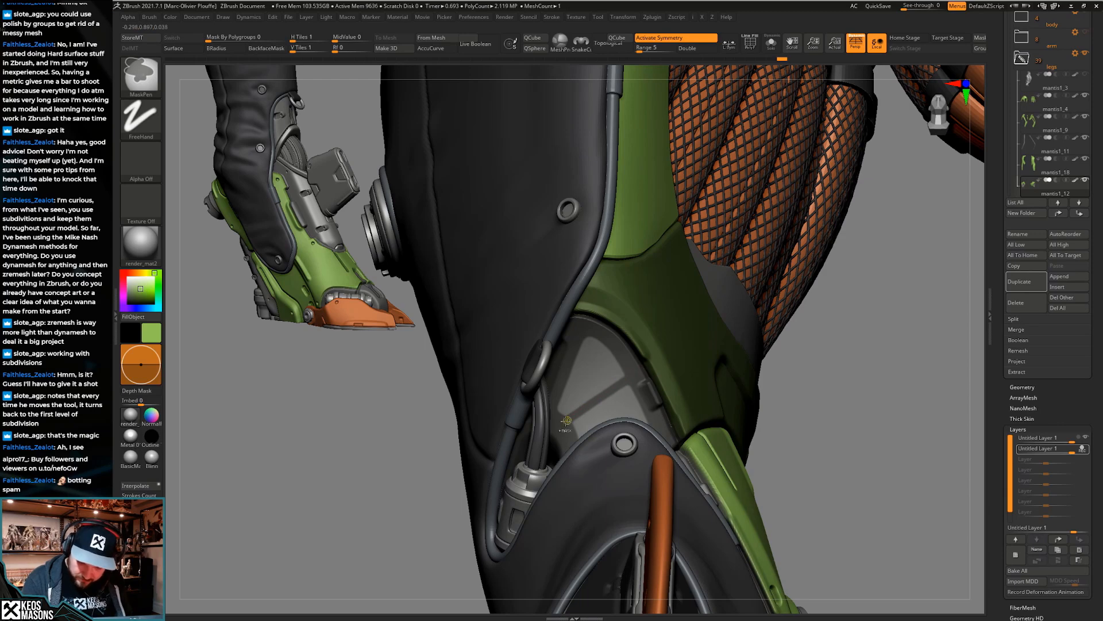
right_click_drag(622, 384, 720, 387)
key("w")
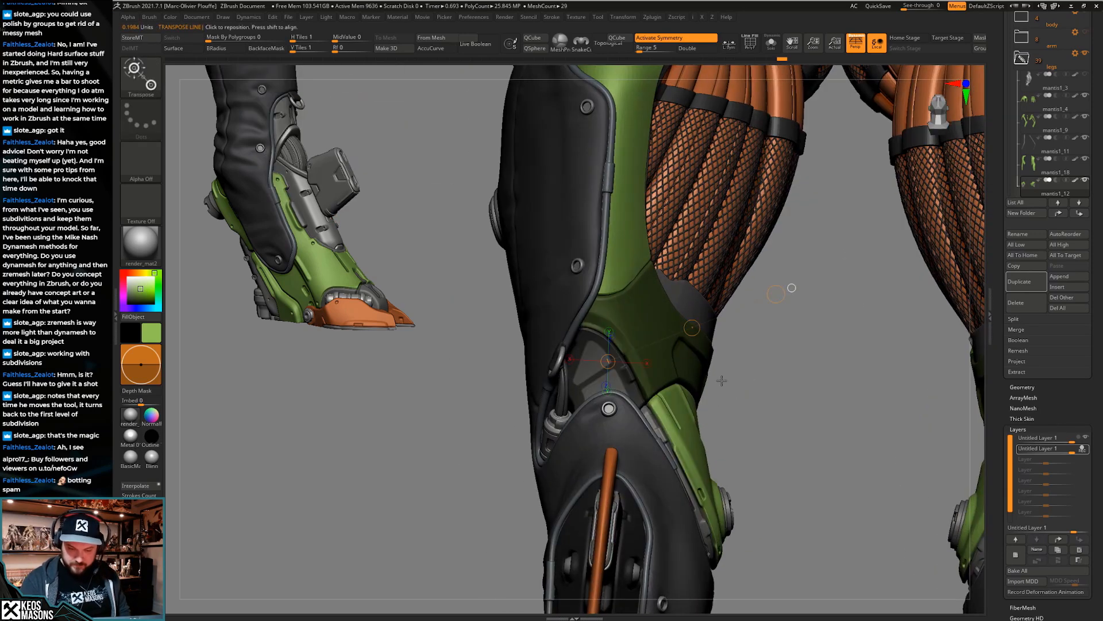
key("q")
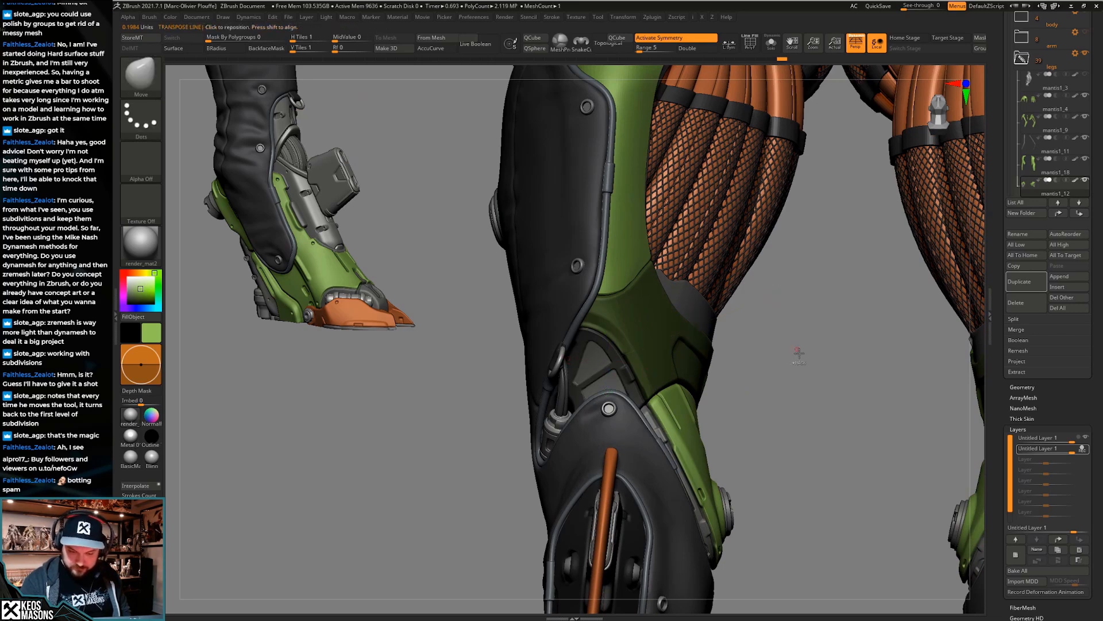
left_click_drag(793, 345, 762, 362, "ctrl")
mouse_move(598, 342)
right_mouse_down()
mouse_move(625, 325)
mouse_move(617, 332)
right_mouse_up()
key("shift")
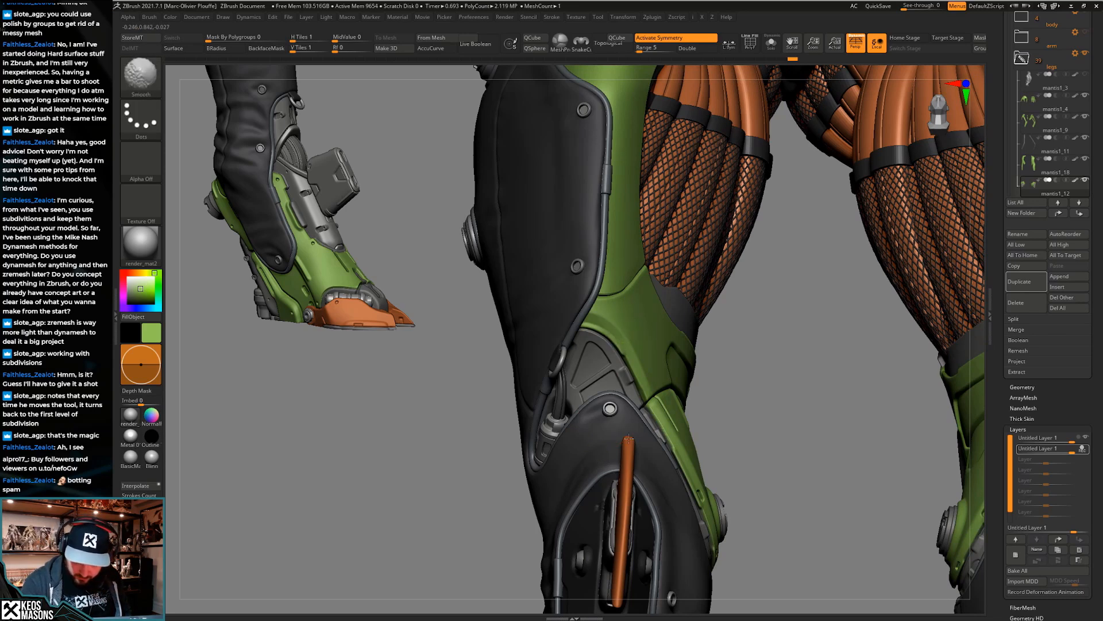
Switch to the Sin_Alpha brush and assign Alpha 13 to it for stamping small round holes
right_click_drag(598, 436, 626, 396, "ctrl")
mouse_move(703, 426)
right_mouse_down()
mouse_move(706, 488)
mouse_move(642, 405)
mouse_move(598, 405)
right_mouse_up()
mouse_move(704, 453)
right_mouse_down("alt")
mouse_move(693, 388)
mouse_move(646, 367)
right_mouse_up("alt")
key("b")
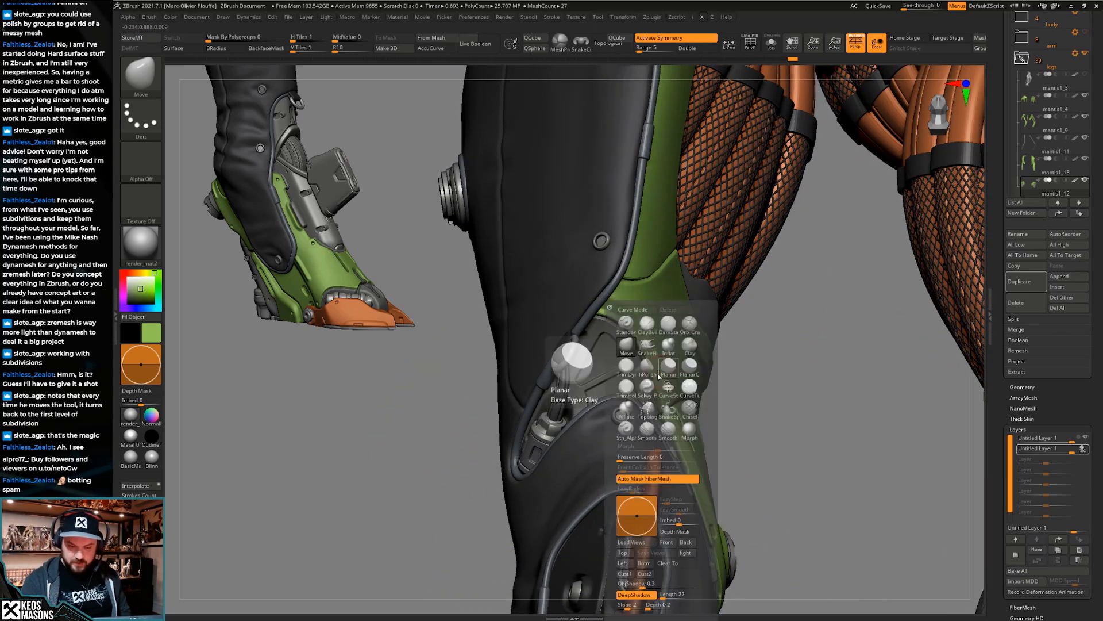
left_click(629, 435)
key("F4")
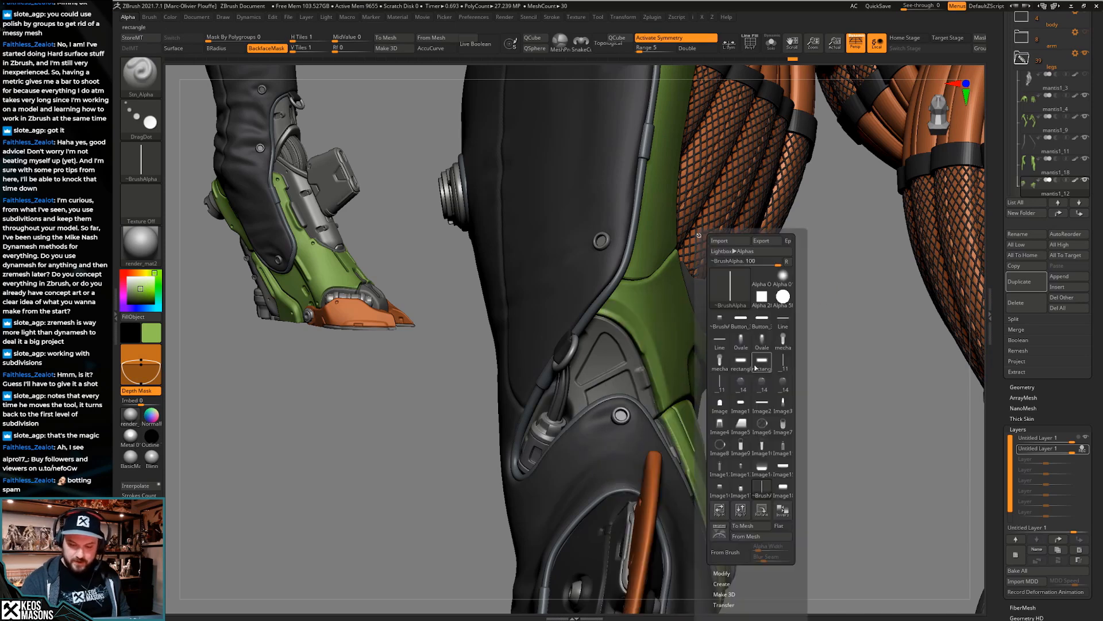
left_click(736, 291)
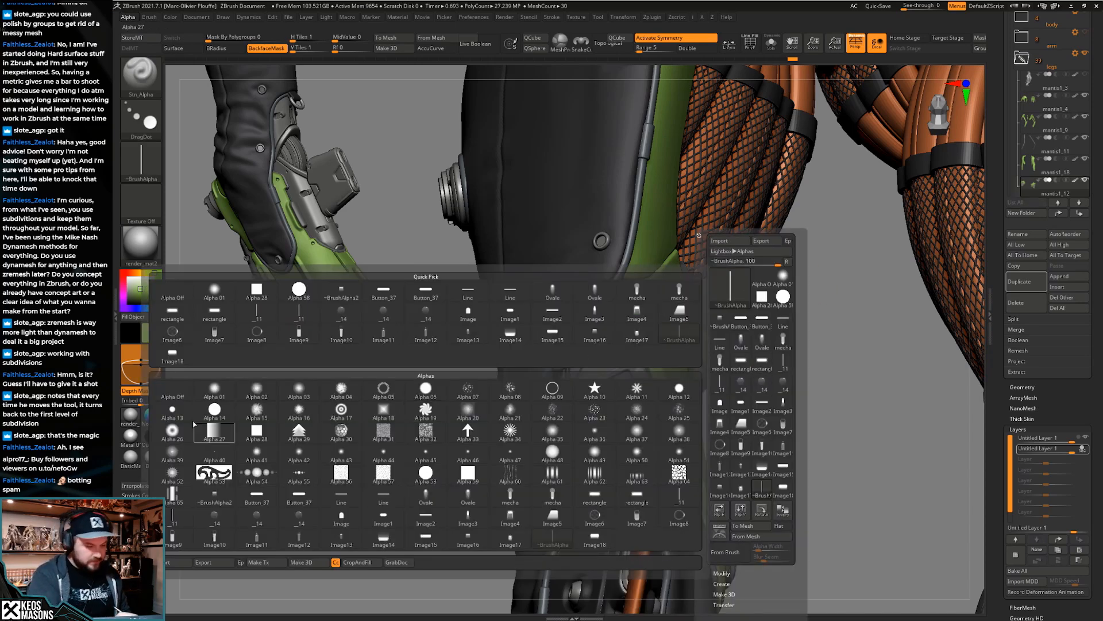
left_click(215, 431)
Select the green foot armour, set its layer to record and stamp a small round hole beside the grey guard
right_click_drag(614, 308, 652, 316, "ctrl")
right_click_drag(675, 368, 675, 413, "alt")
right_click_drag(627, 467, 638, 238)
left_click(624, 362, "alt")
right_click_drag(643, 365, 631, 423)
left_click(1082, 438)
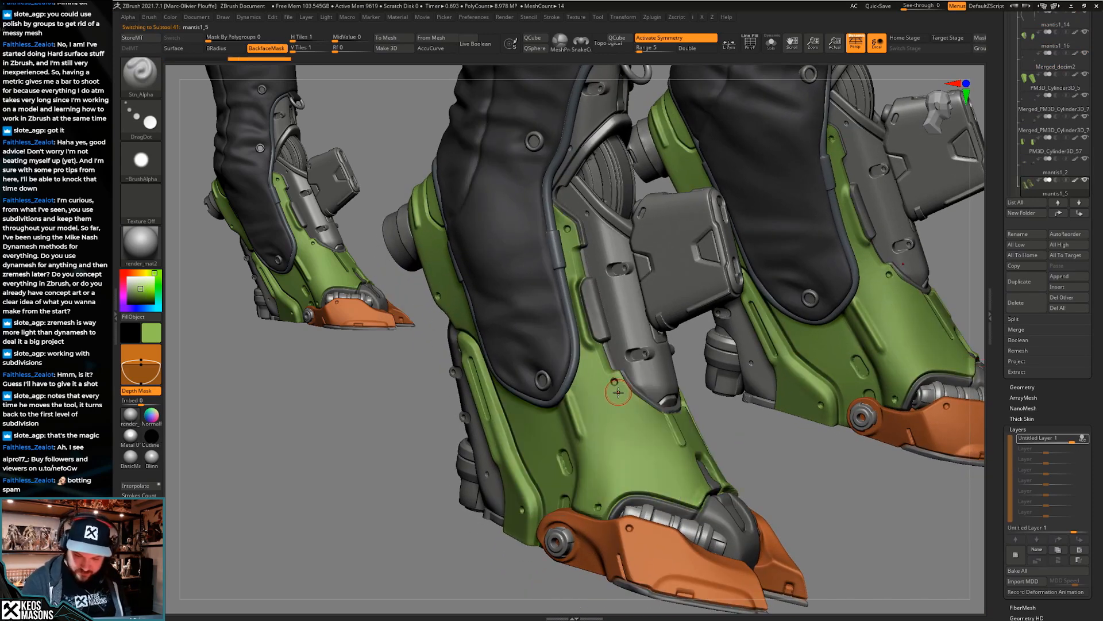
right_click(618, 395)
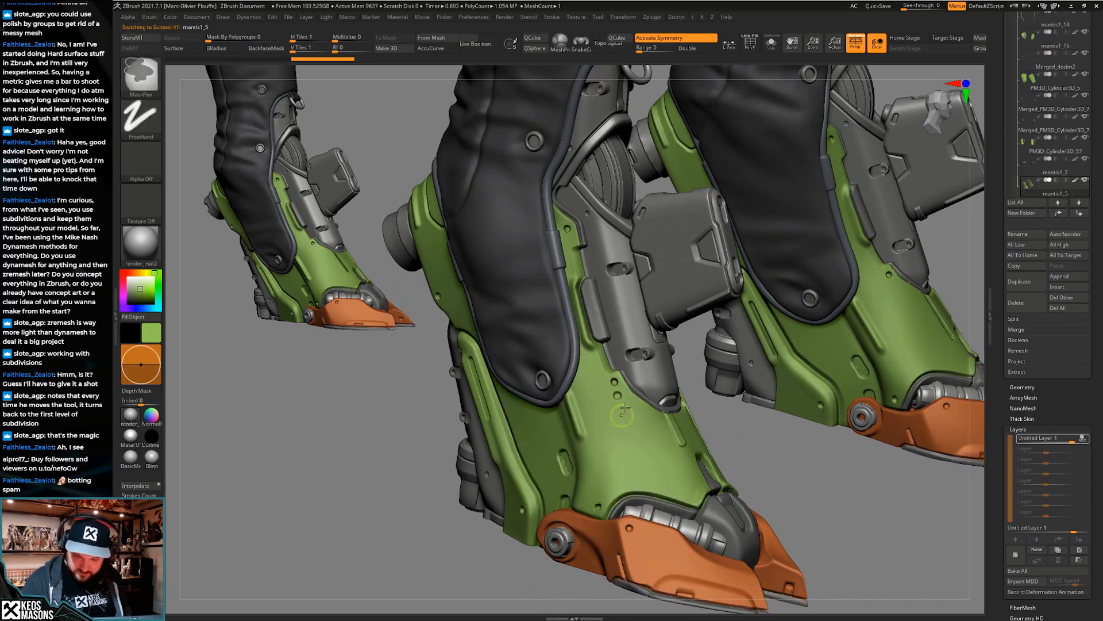
right_click(673, 430)
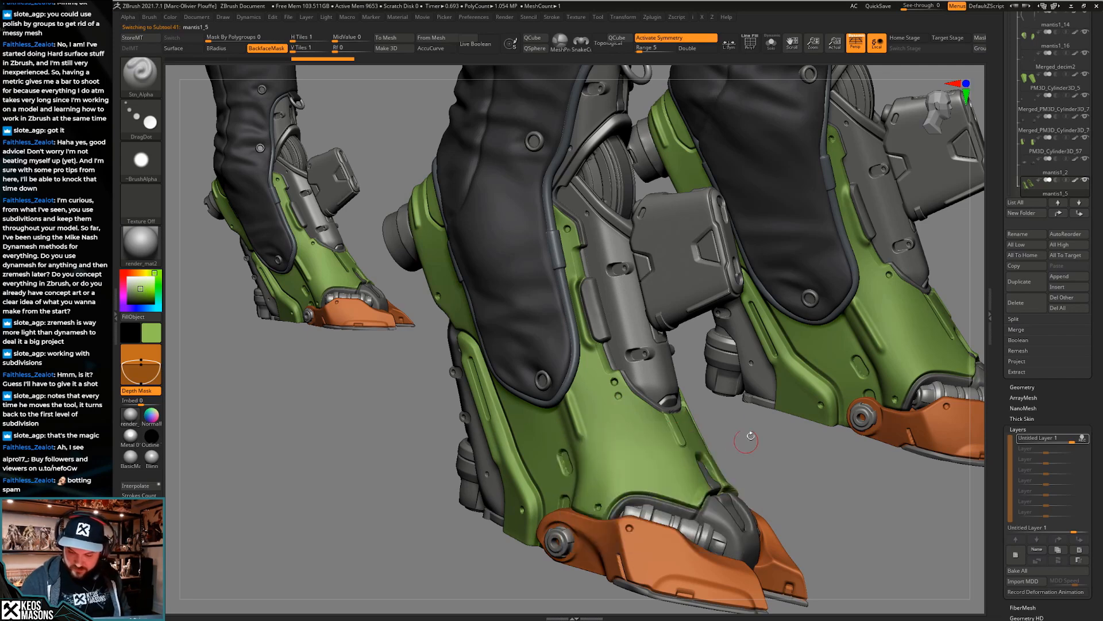
Select the kneecap plate again and stamp small round holes on its dark side panel around the segments
right_click_drag(633, 422, 630, 489, "ctrl")
right_click_drag(672, 210, 637, 345, "alt")
left_click(709, 380, "alt")
right_click_drag(709, 380, 654, 372)
key("shift+d")
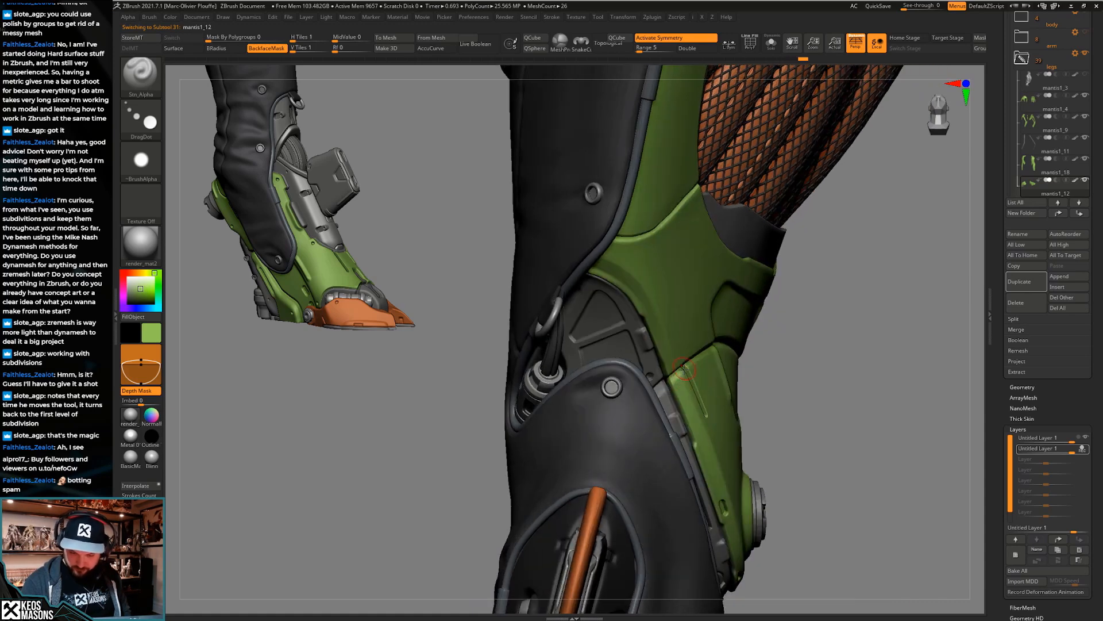
key("alt+shift+s")
right_click_drag(659, 378, 600, 368)
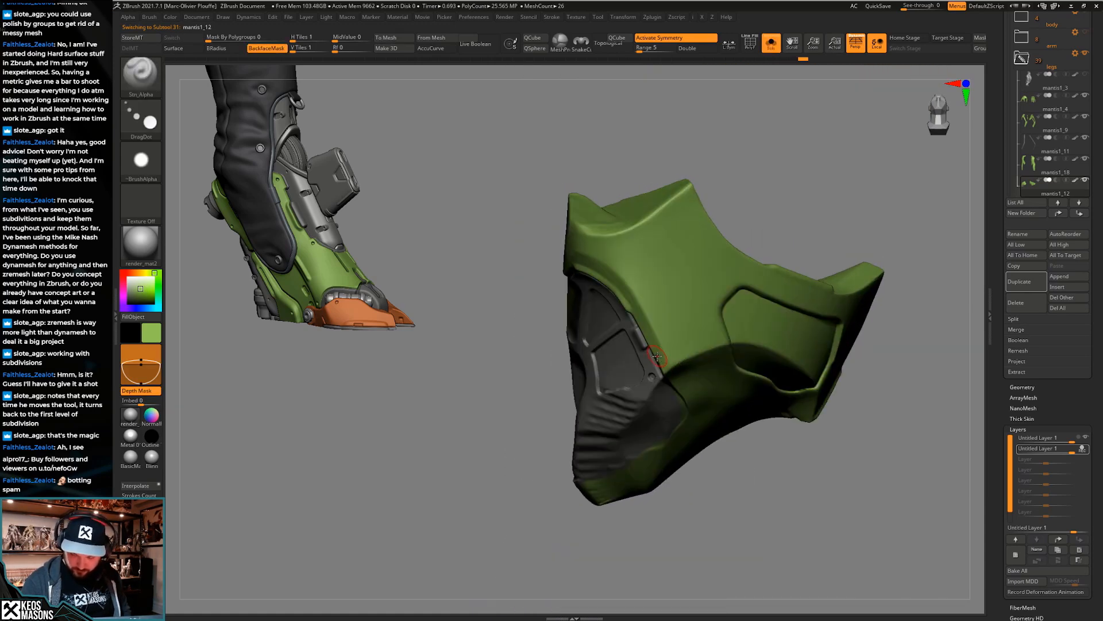
key("alt+shift+s")
right_click_drag(710, 391, 720, 395)
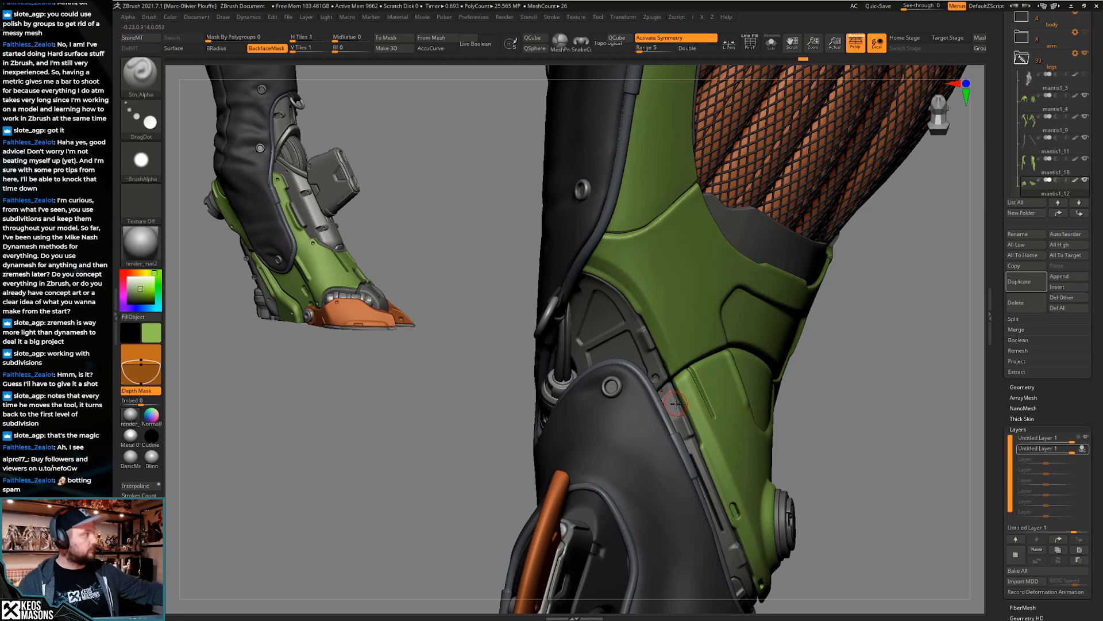
right_click_drag(676, 403, 703, 358)
mouse_move(690, 428)
right_mouse_down("ctrl")
mouse_move(714, 397)
mouse_move(720, 431)
mouse_move(719, 417)
mouse_move(664, 438)
right_mouse_up("ctrl")
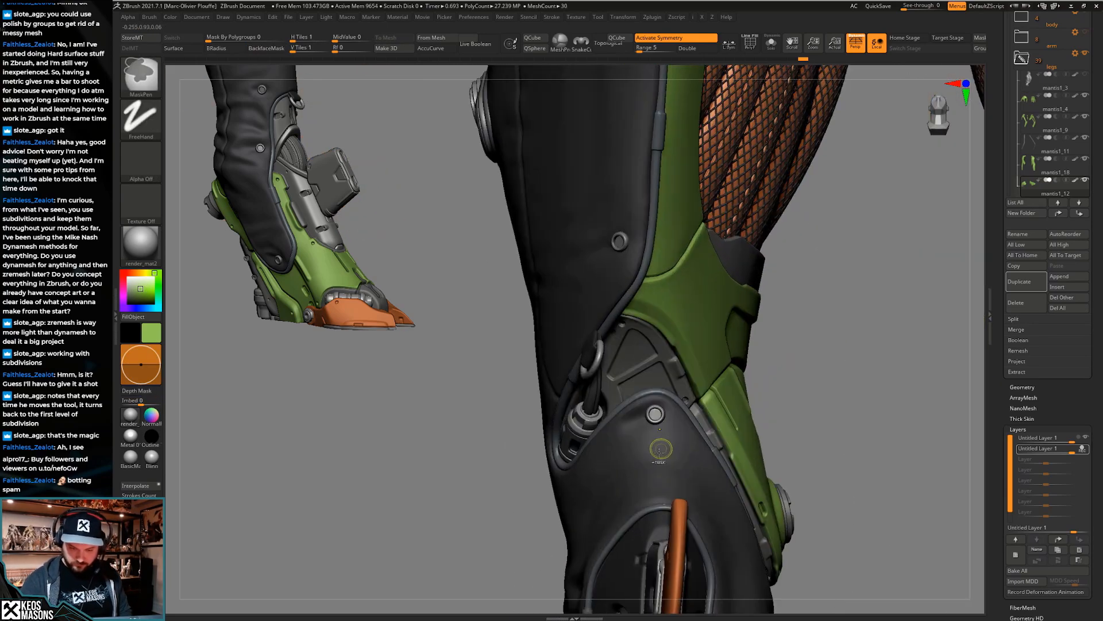
mouse_move(663, 449)
right_mouse_down()
mouse_move(680, 421)
mouse_move(683, 435)
right_mouse_up()
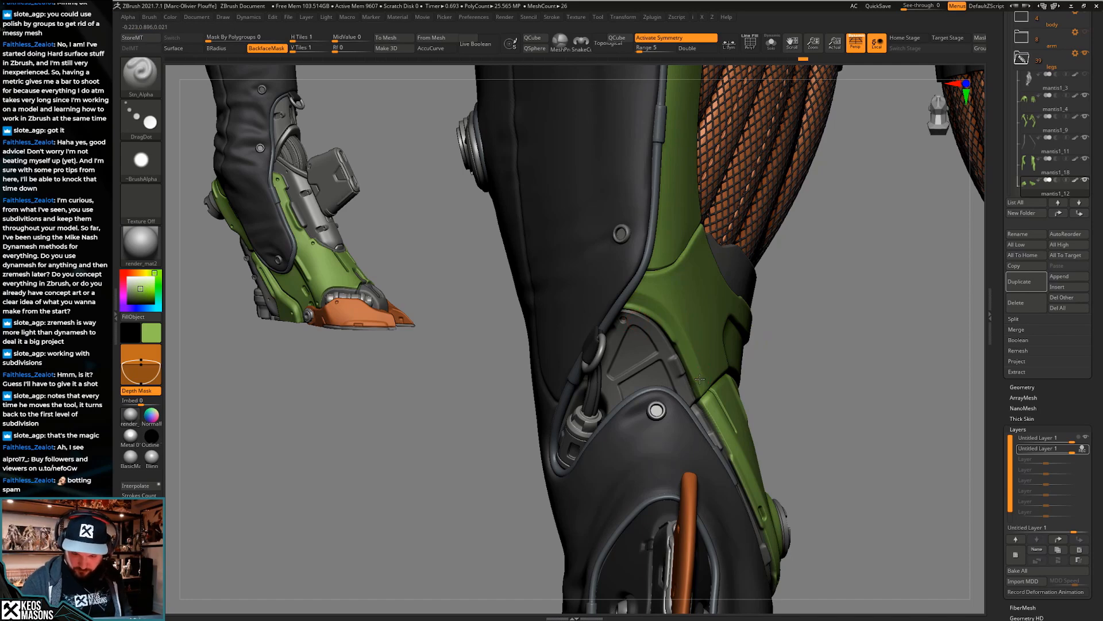
Isolate the lower green knee guard, set its second layer to record and stamp a small hole on its grey side
right_click_drag(702, 376, 675, 408)
left_click(705, 467, "alt")
key("alt+s")
left_click(643, 409)
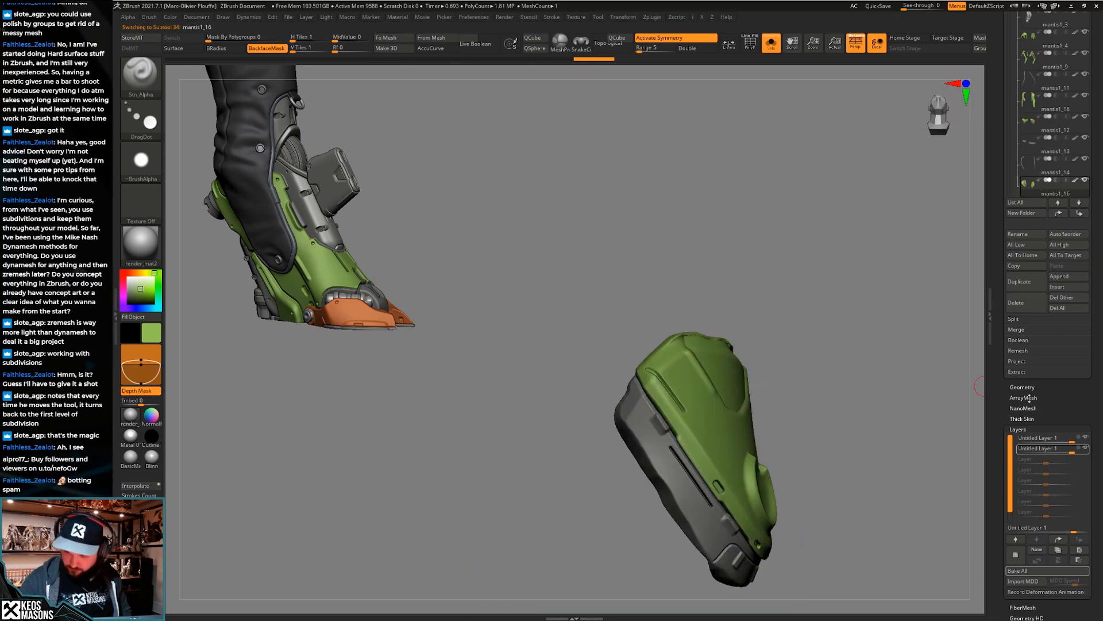
left_click(1080, 448)
key("alt+s")
key("alt+s")
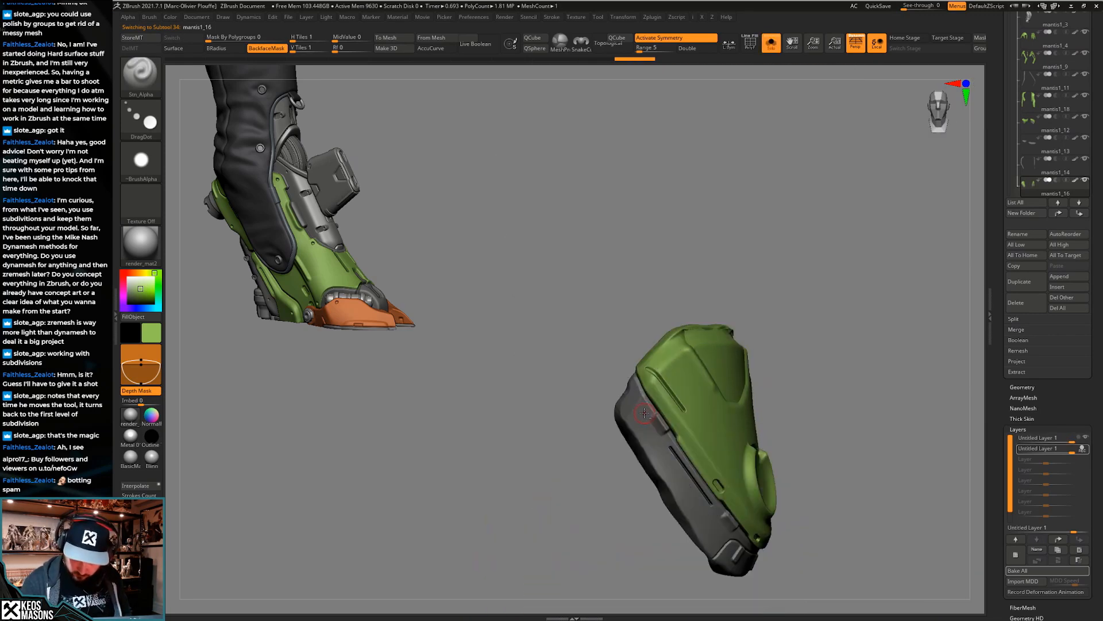
key("alt+s")
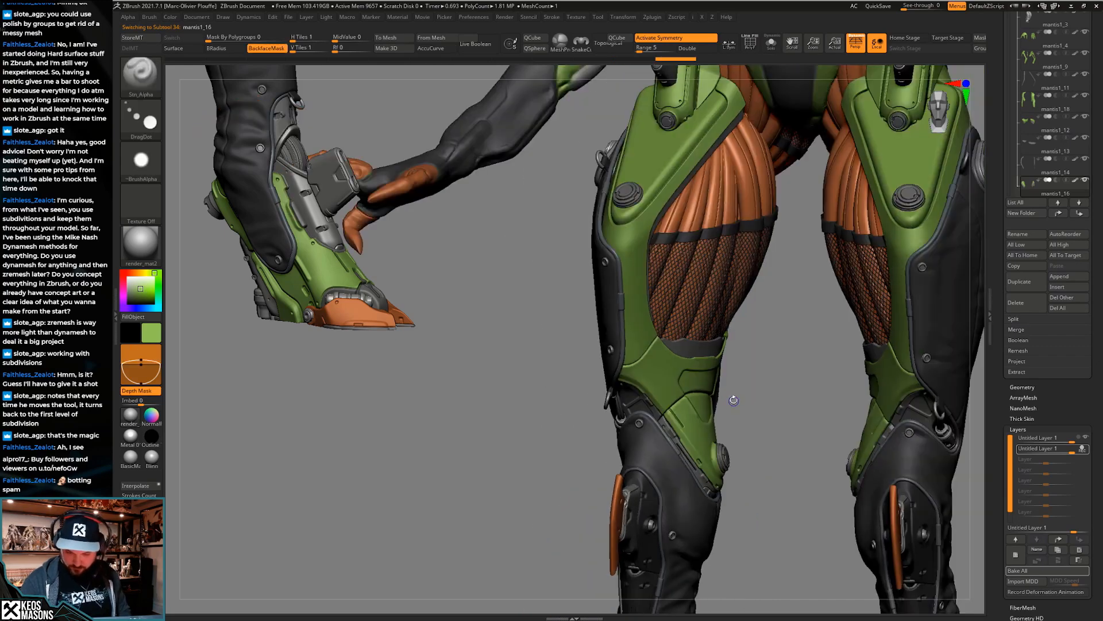
Select the kneecap plate again and isolate it with the dark side panel facing the view
left_click_drag(745, 437, 681, 364)
left_click_drag(728, 391, 661, 397)
right_click_drag(661, 397, 645, 345, "ctrl")
key("alt+s")
key("alt+s")
left_click(640, 344, "alt")
key("alt+s")
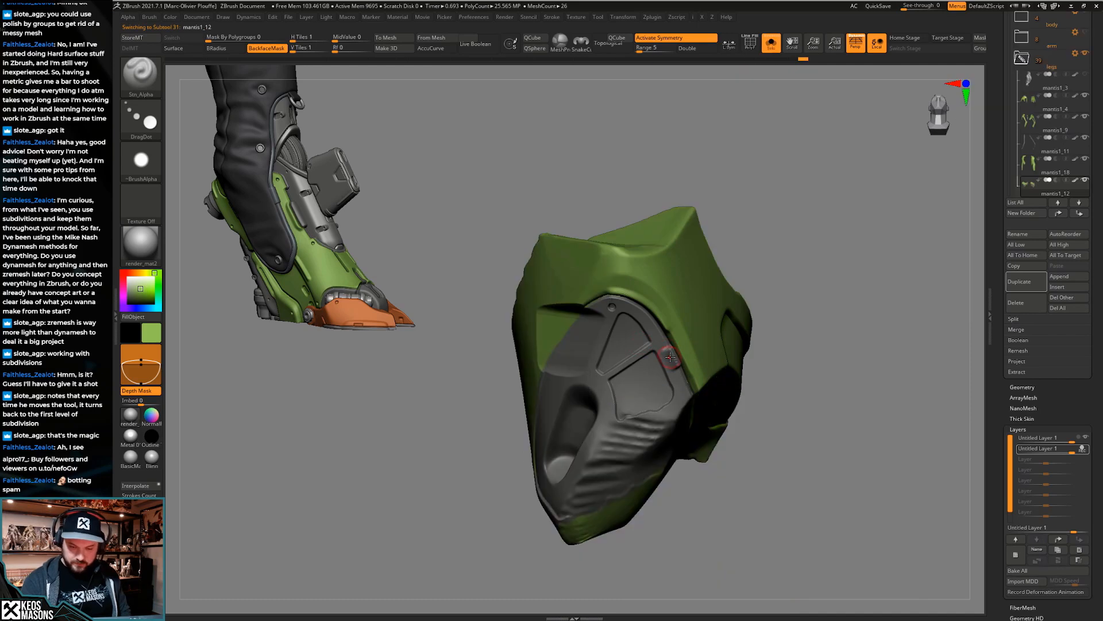
Assign Alpha 14 to the brush and try stamping a round disc on the side panel's lower segment
key("alt+a")
left_click(654, 266)
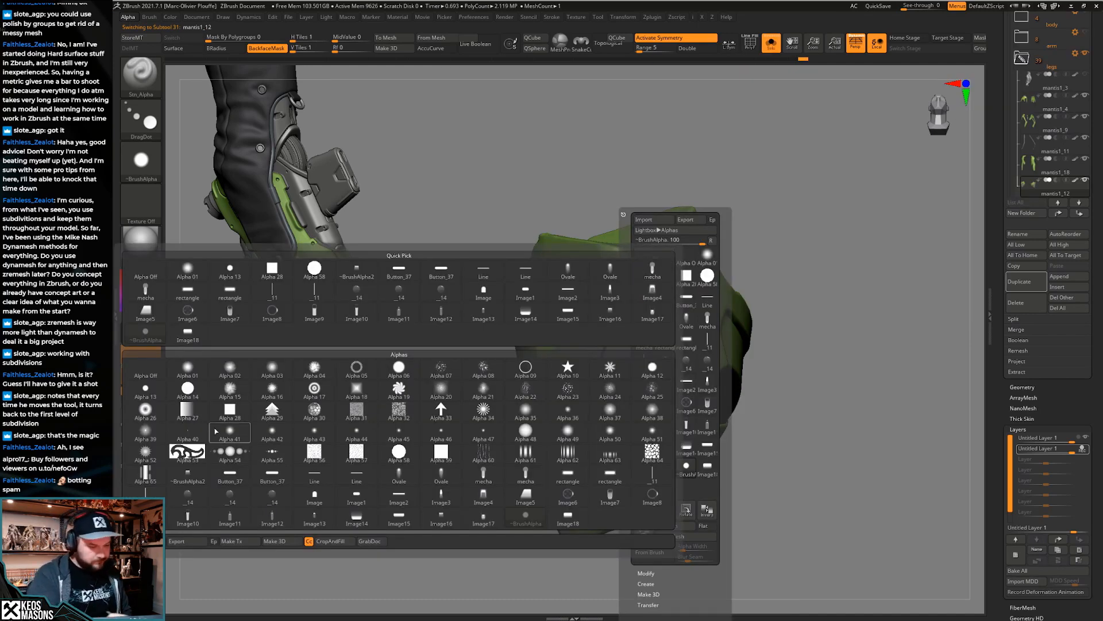
left_click(188, 389)
key("space")
left_click_drag(633, 341, 635, 340)
left_click(640, 382)
key("space")
left_click_drag(637, 380, 640, 380)
key("ctrl+z")
right_click_drag(644, 385, 646, 380)
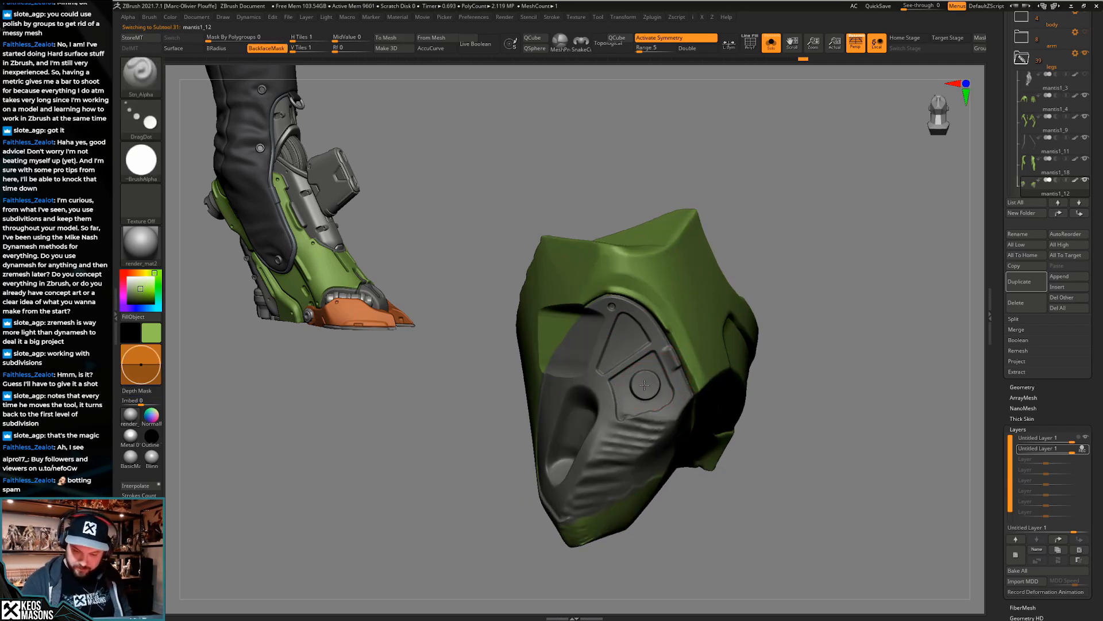
Lower the brush's Z Intensity to 36 and try the round disc on the lower segment again
key("space")
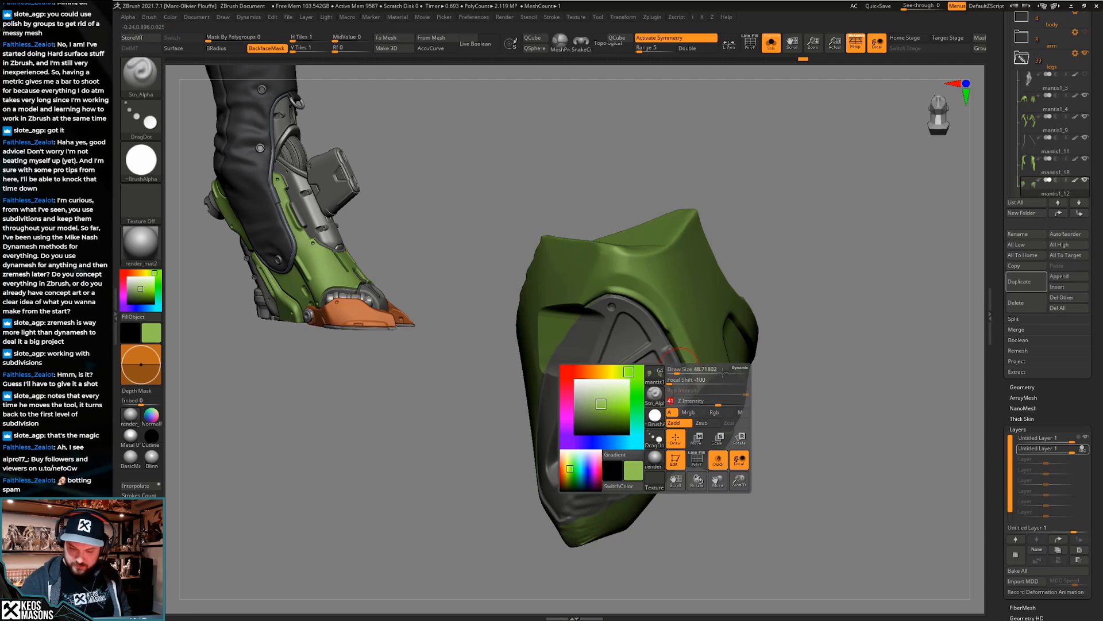
key("space")
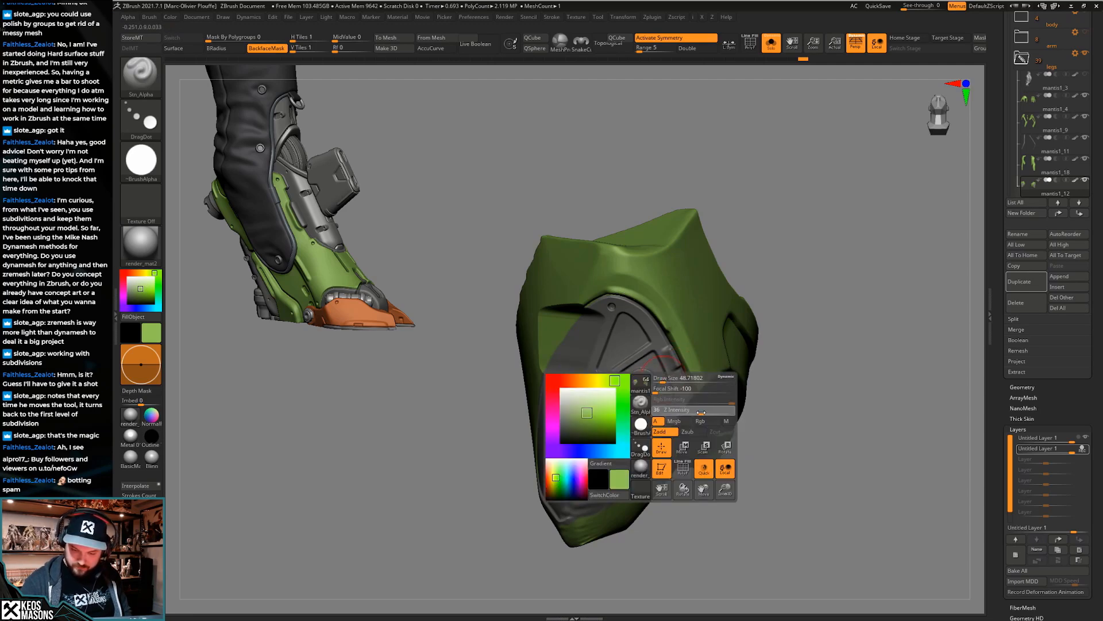
key("space")
key("ctrl+shift+s")
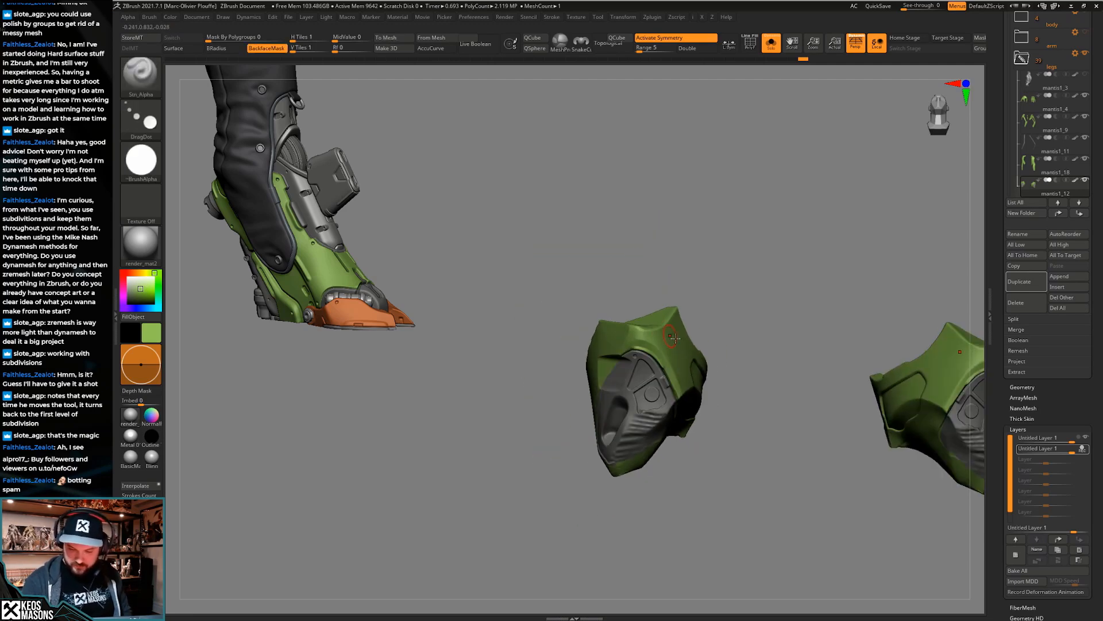
Compare the plate's disc detail in isolation and within the full leg, and remove the disc
left_click_drag(740, 444, 584, 568)
right_click_drag(639, 462, 637, 415, "ctrl")
key("ctrl+shift+s")
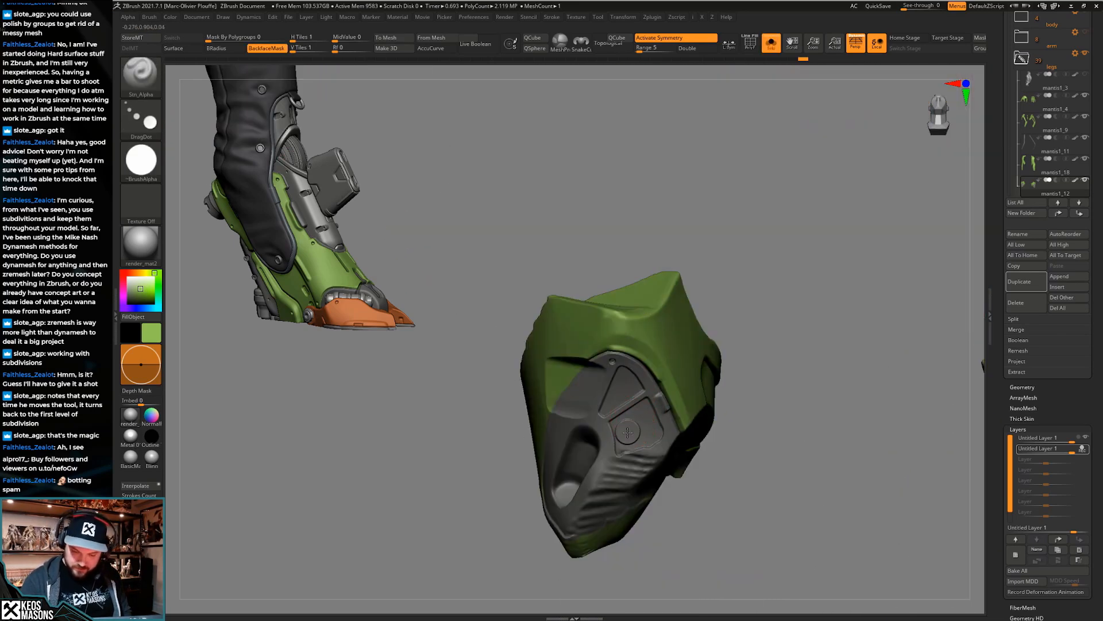
key("ctrl+shift+s")
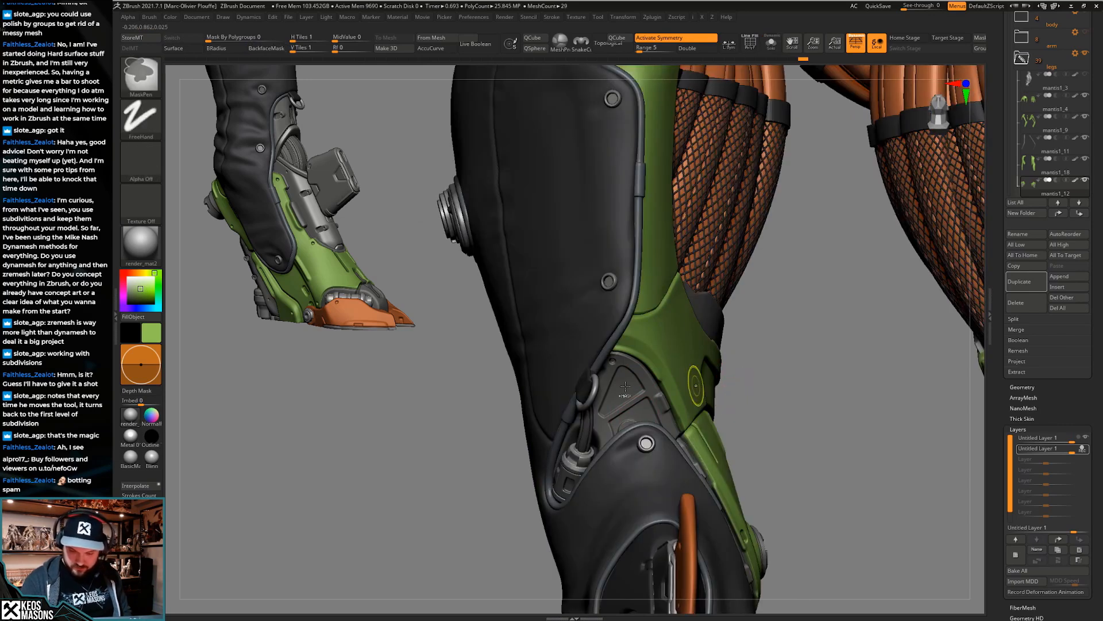
right_click_drag(747, 460, 661, 394, "ctrl")
key("ctrl+shift+s")
Assign the Image15 bar alpha to the brush and compare the kneecap plate in isolation and within the full leg
key("F4")
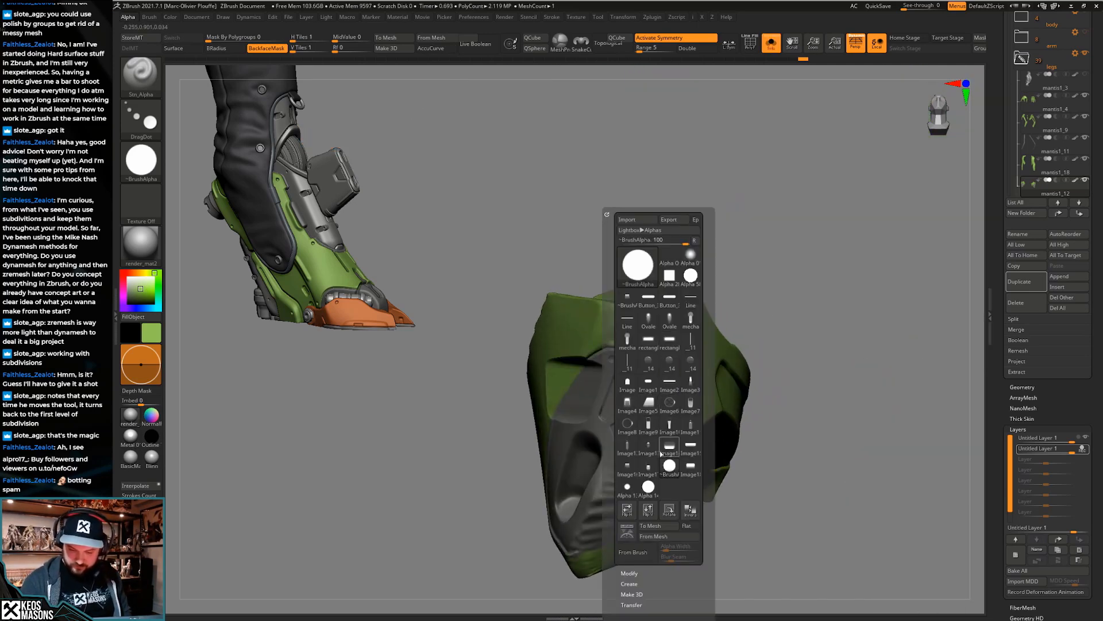
left_click(691, 445)
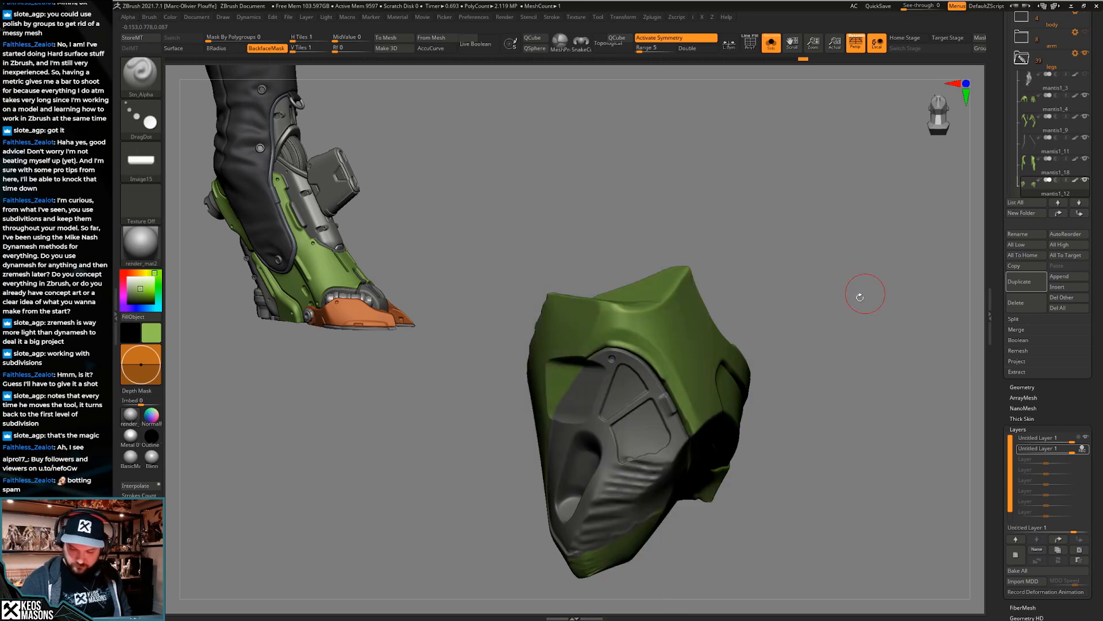
right_click_drag(655, 439, 716, 364)
key("alt+s")
right_click_drag(731, 414, 756, 384)
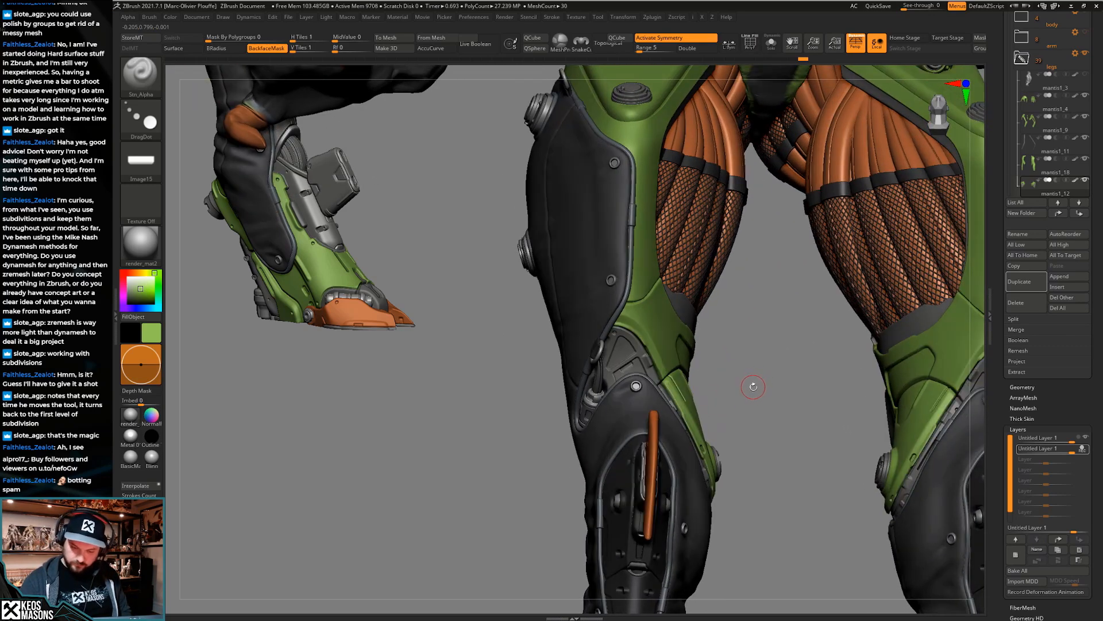
key("alt+s")
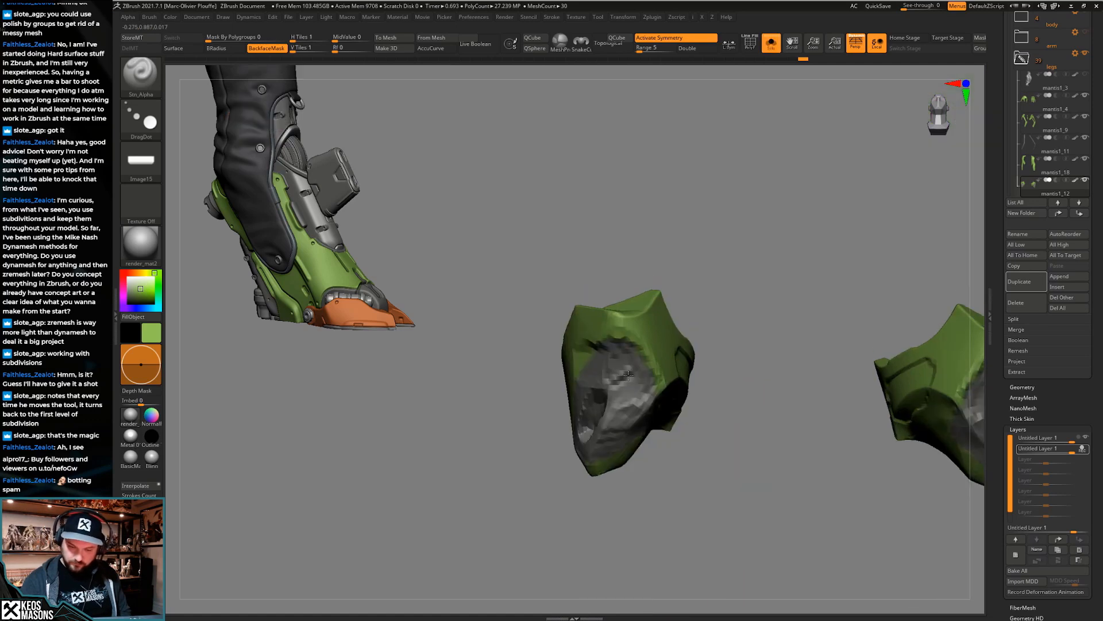
right_click_drag(741, 401, 725, 443, "ctrl")
Assign the arch-shaped alpha, flip it upside down and stamp a small rounded notch on the dark side panel's lower segment
key("a")
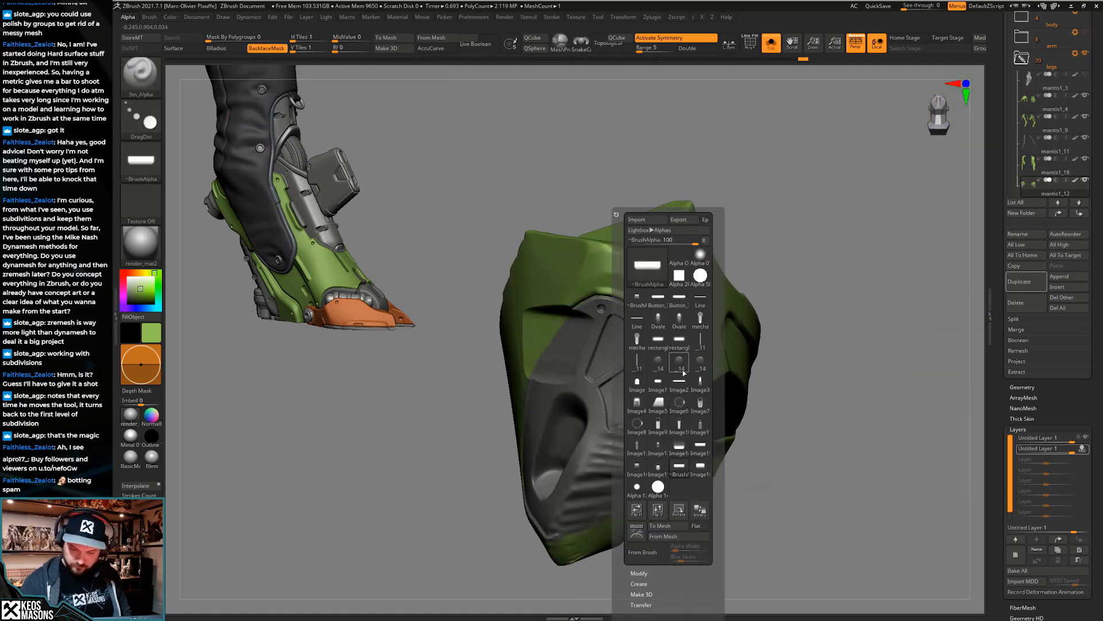
left_click(653, 385)
right_click_drag(653, 386, 661, 378)
key("a")
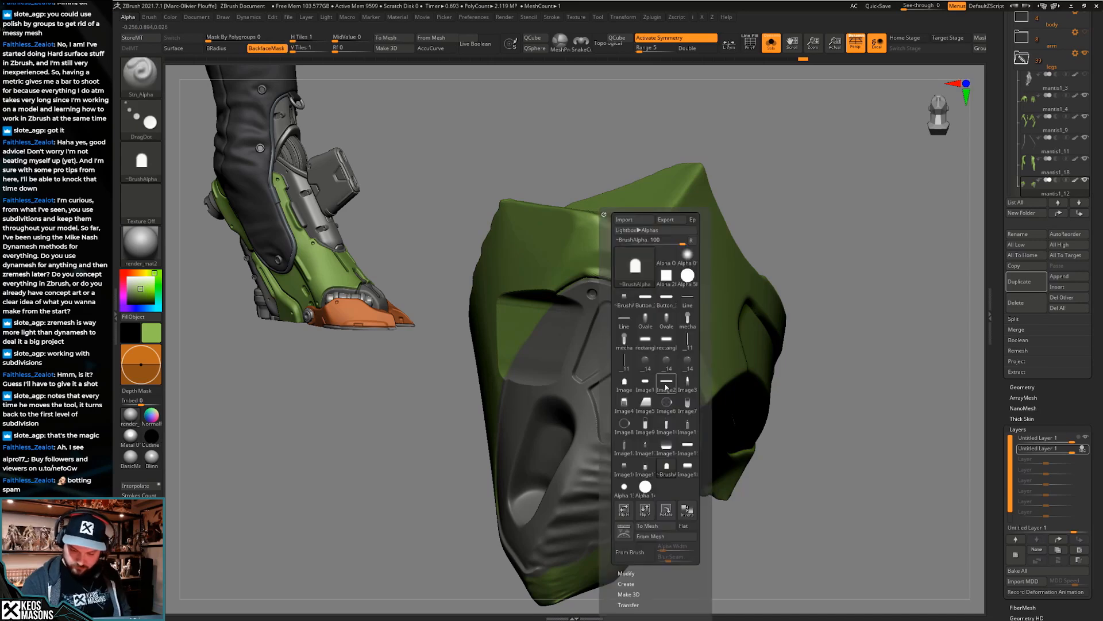
left_click(667, 510)
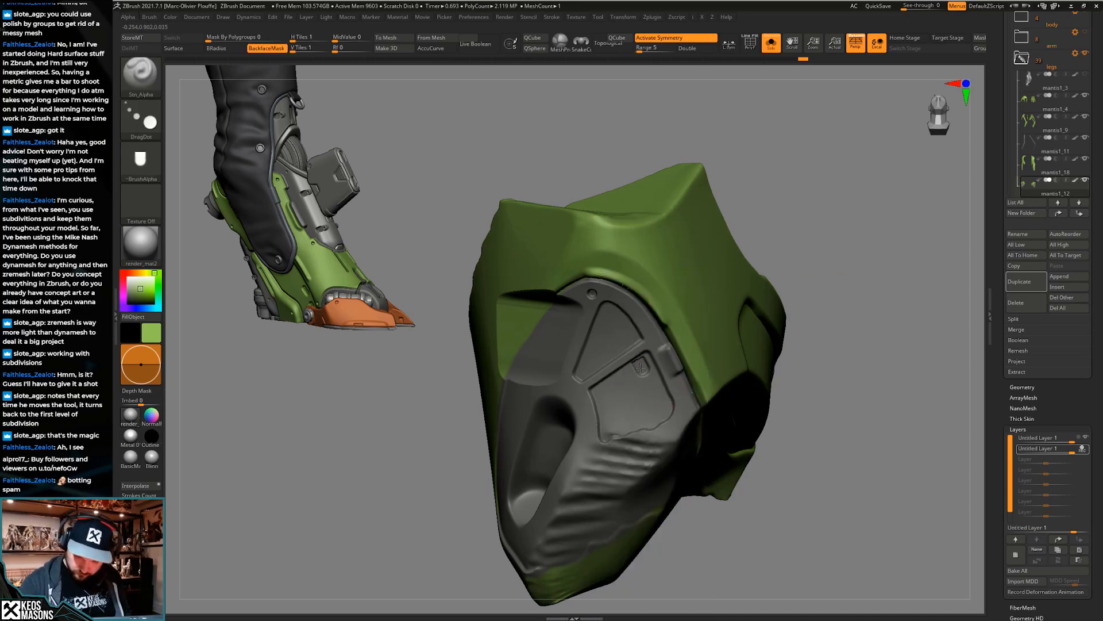
right_click(641, 368)
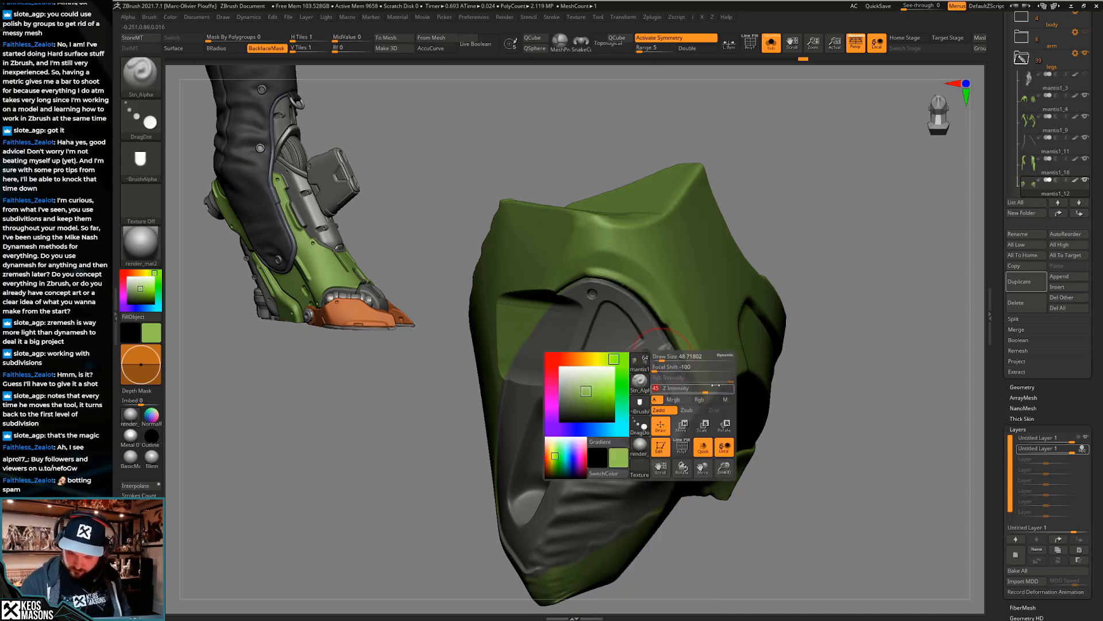
key("ctrl+z")
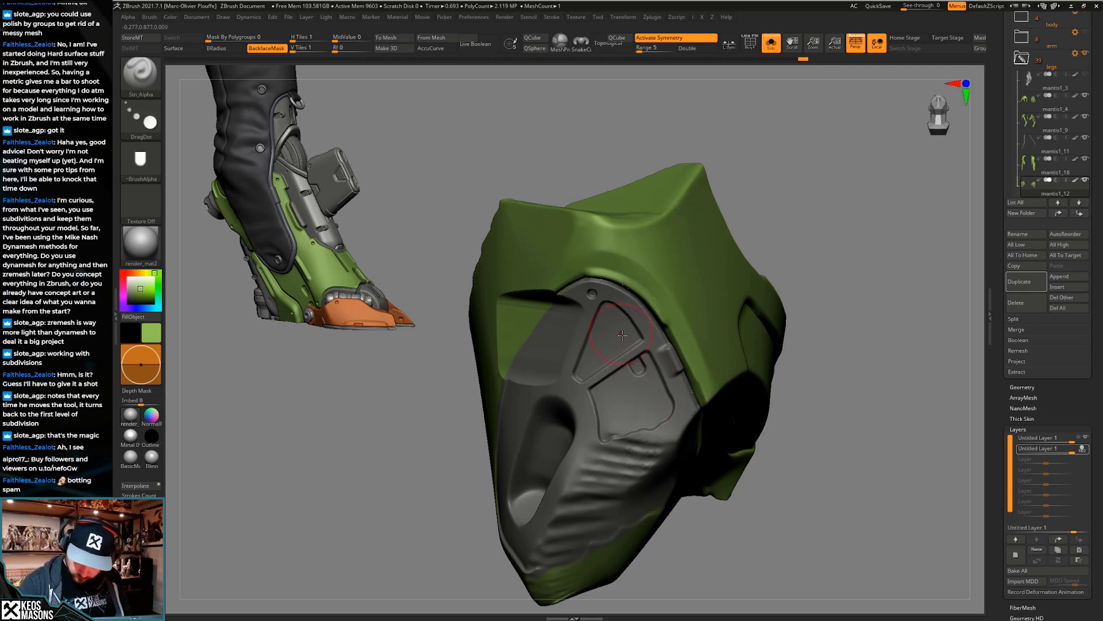
mouse_move(623, 341)
right_mouse_down("ctrl")
mouse_move(719, 439)
mouse_move(715, 468)
mouse_move(725, 468)
mouse_move(713, 480)
mouse_move(671, 446)
mouse_move(730, 407)
mouse_move(688, 375)
right_mouse_up("ctrl")
key("alt+s")
Replace the brush's arch-shaped alpha with the small pill-shaped Image1 alpha
key("x")
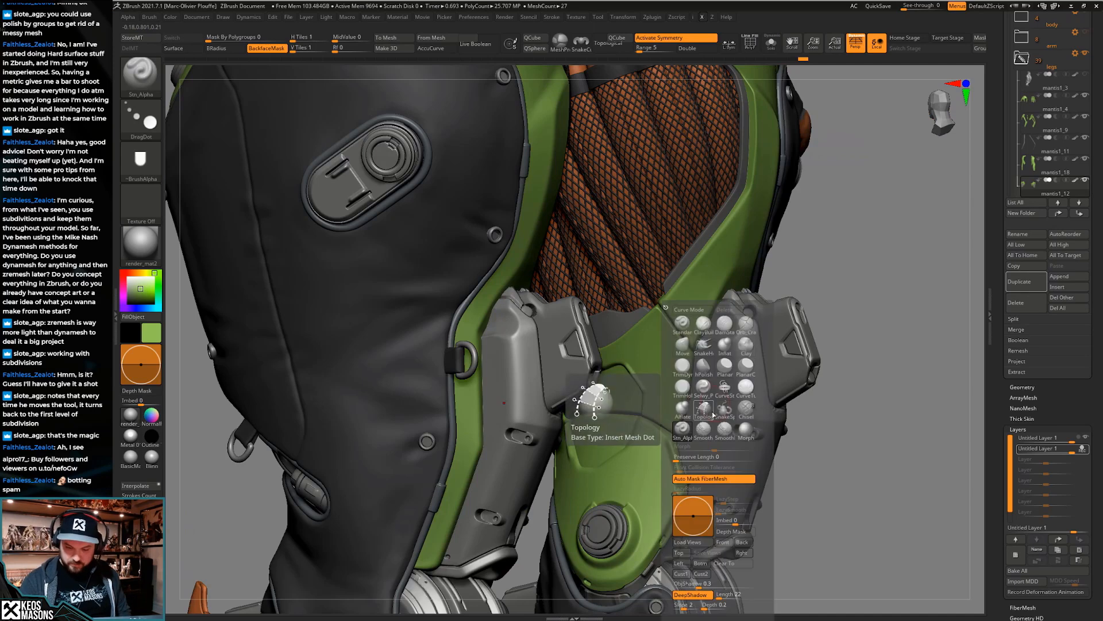
left_click(708, 437)
mouse_move(669, 486)
right_mouse_down("alt")
mouse_move(668, 418)
mouse_move(712, 415)
mouse_move(684, 448)
mouse_move(689, 428)
right_mouse_up("alt")
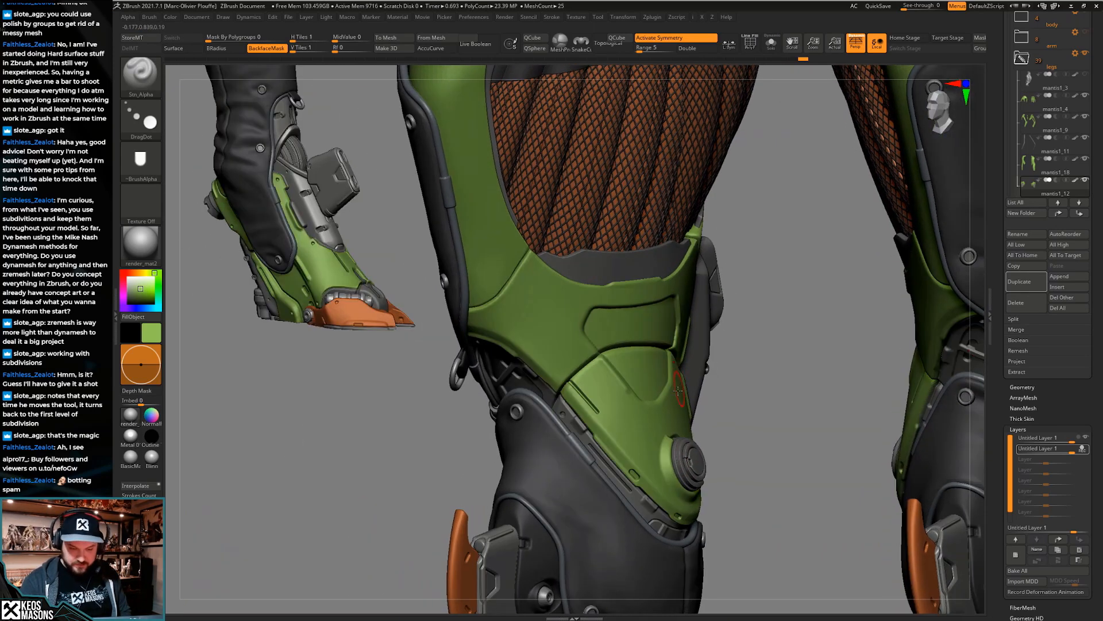
key("a")
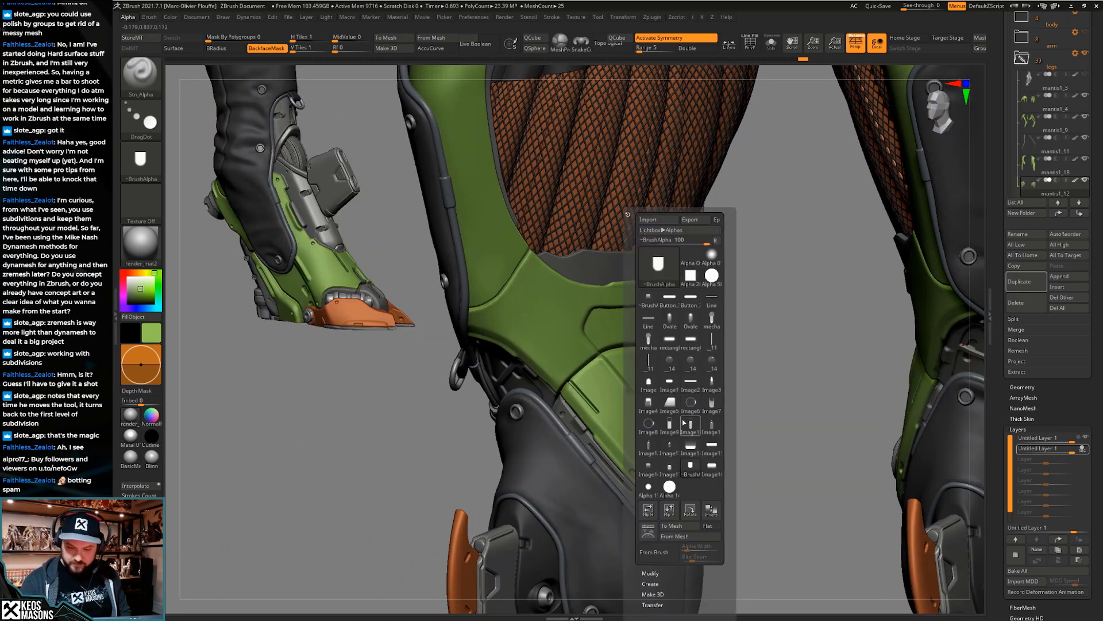
left_click(707, 473)
key("a")
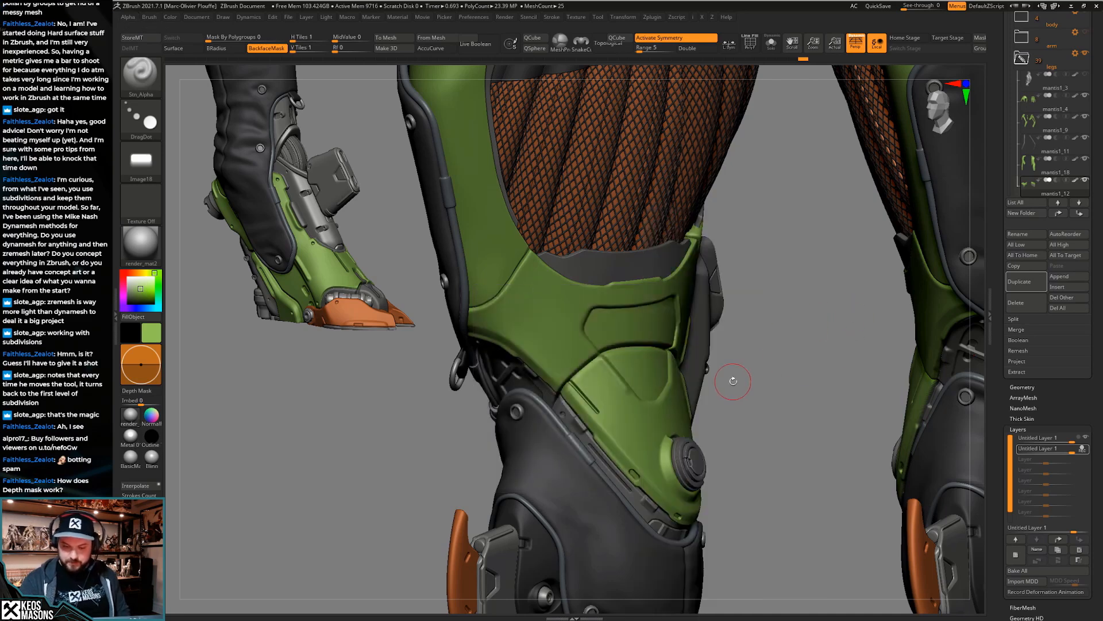
key("F4")
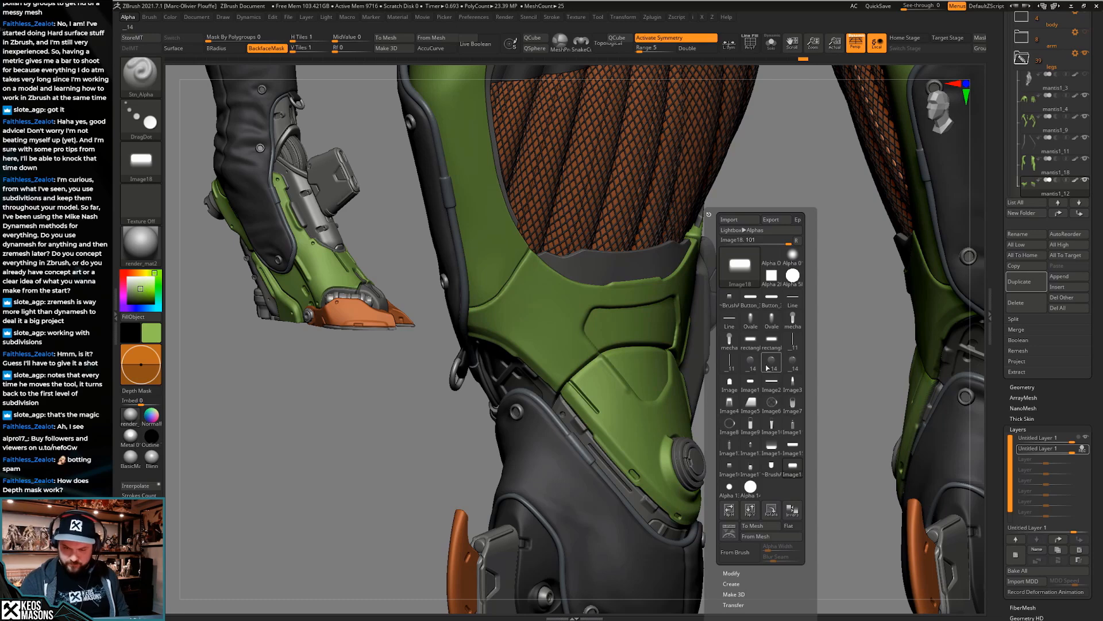
left_click(752, 385)
Try stamping a pill shape on the dark side panel's edge, right beside the kneecap plate's green rim
mouse_move(595, 363)
right_mouse_down()
mouse_move(567, 338)
mouse_move(582, 359)
right_mouse_up()
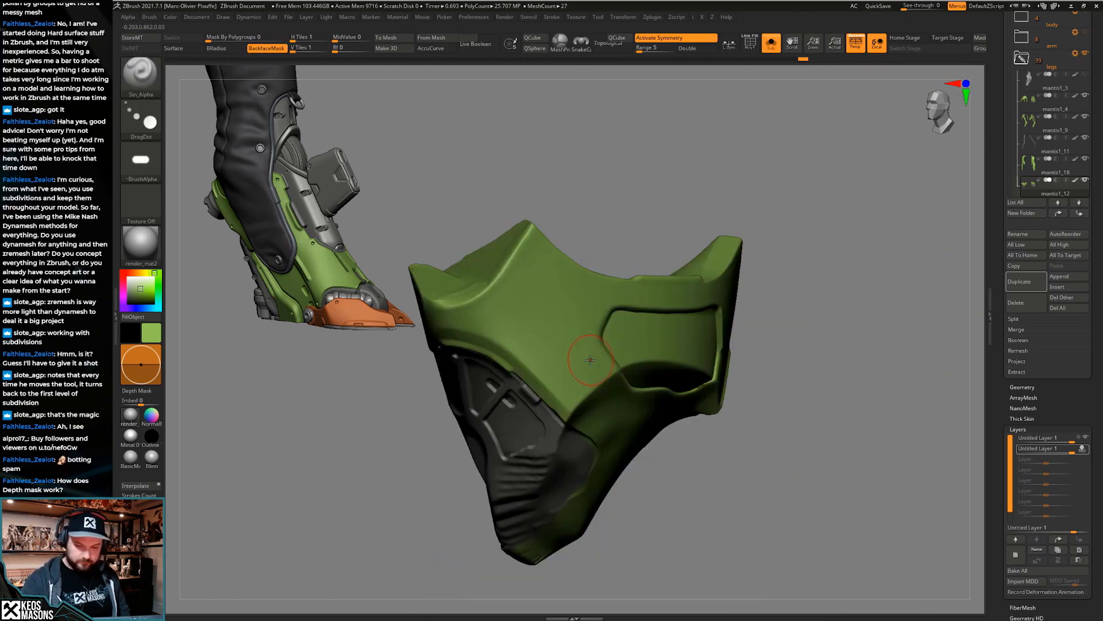
key("ctrl+z")
right_click_drag(585, 354, 578, 364)
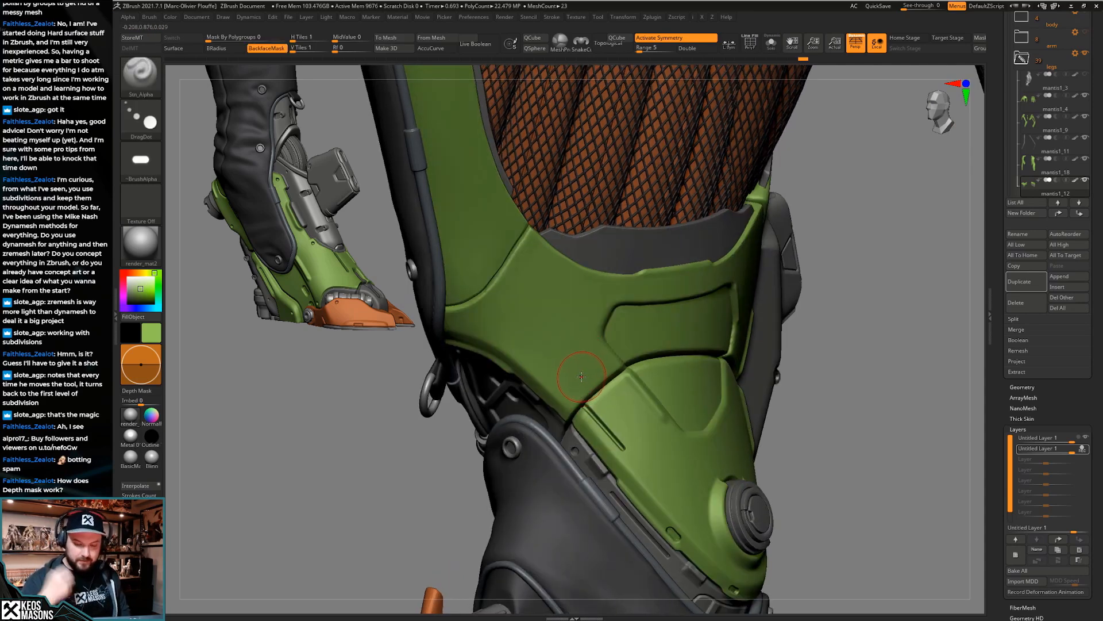
mouse_move(582, 376)
right_mouse_down()
mouse_move(630, 407)
mouse_move(547, 369)
right_mouse_up()
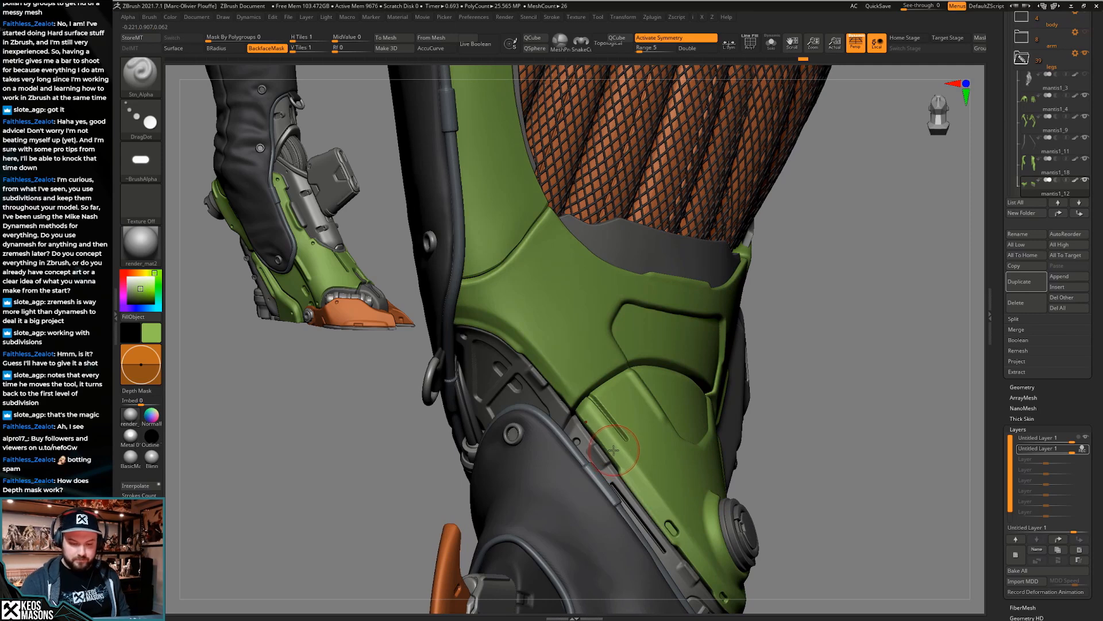
right_click_drag(614, 451, 571, 361)
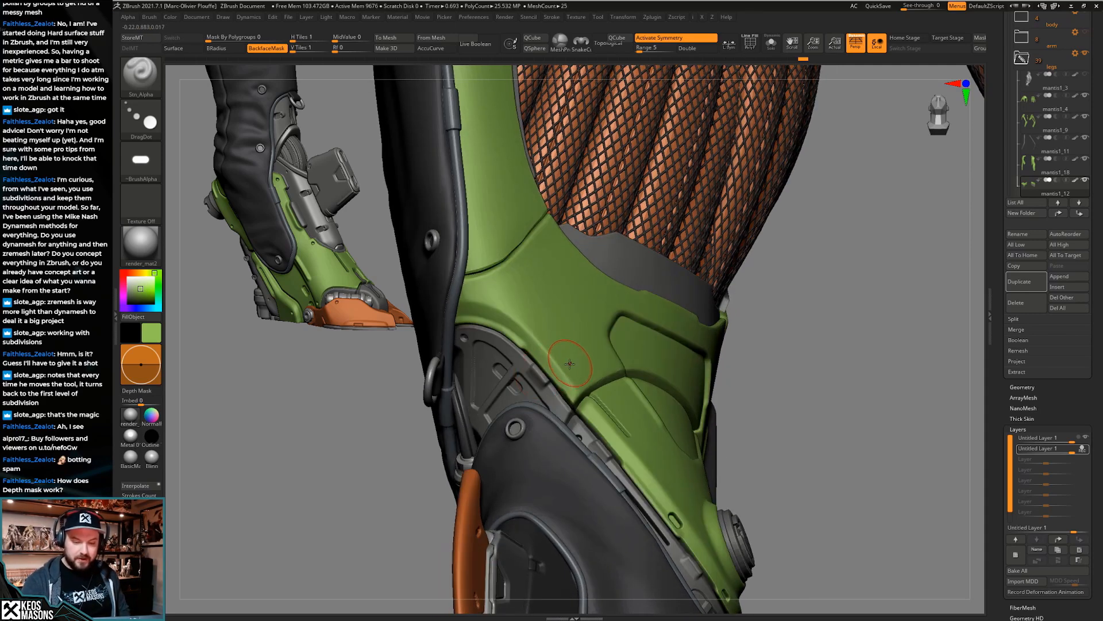
mouse_move(626, 420)
right_mouse_down()
mouse_move(598, 372)
mouse_move(597, 340)
mouse_move(566, 355)
mouse_move(583, 339)
right_mouse_up()
right_click(563, 356)
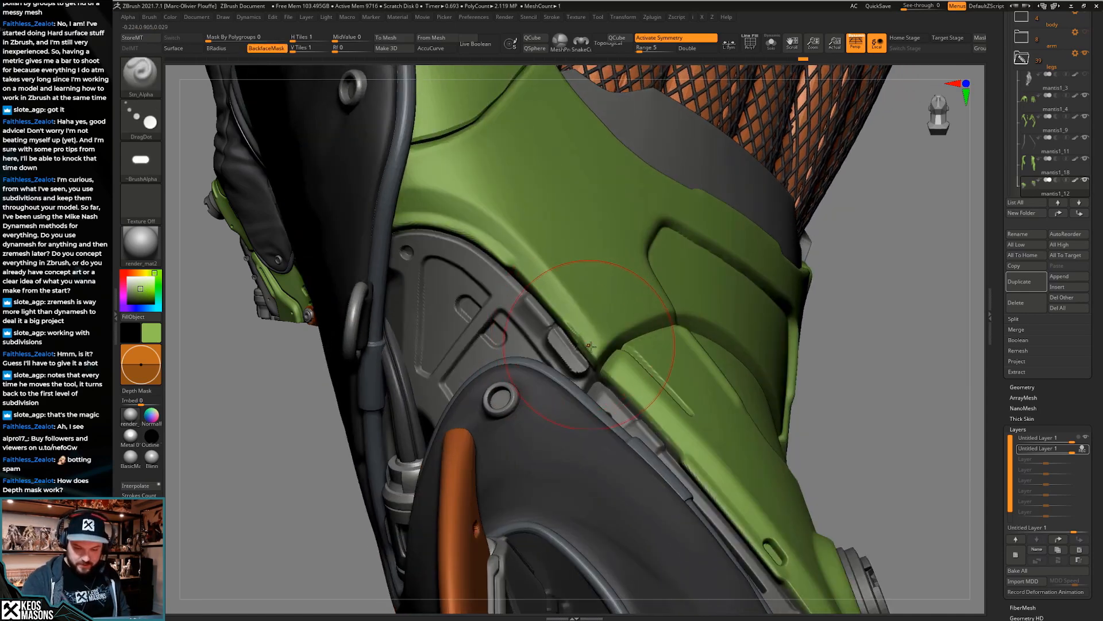
key("ctrl")
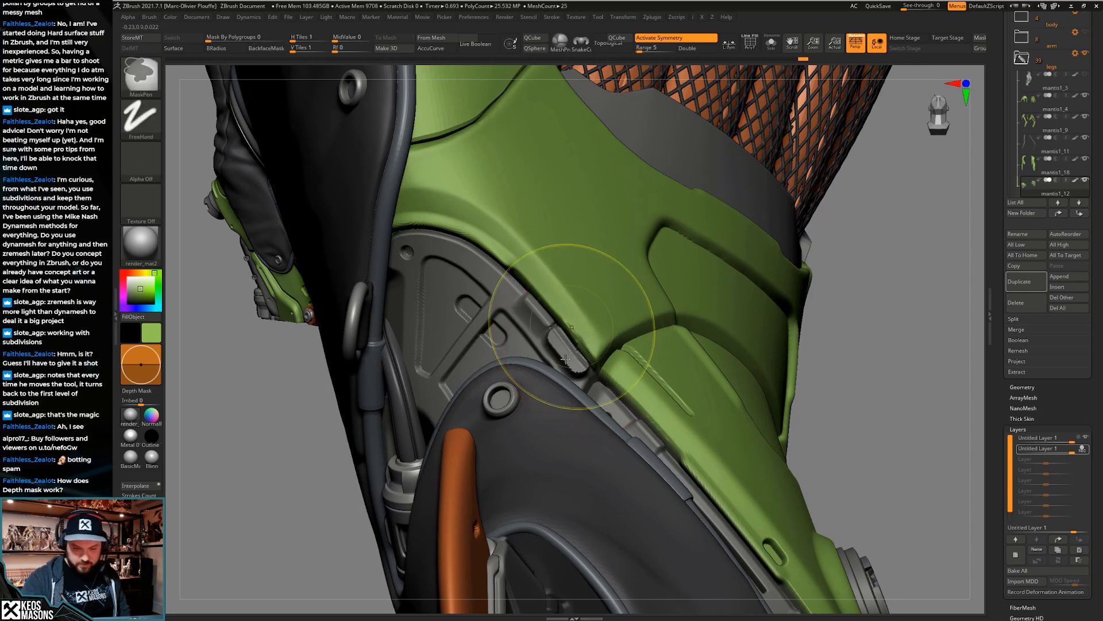
right_click_drag(567, 348, 564, 360)
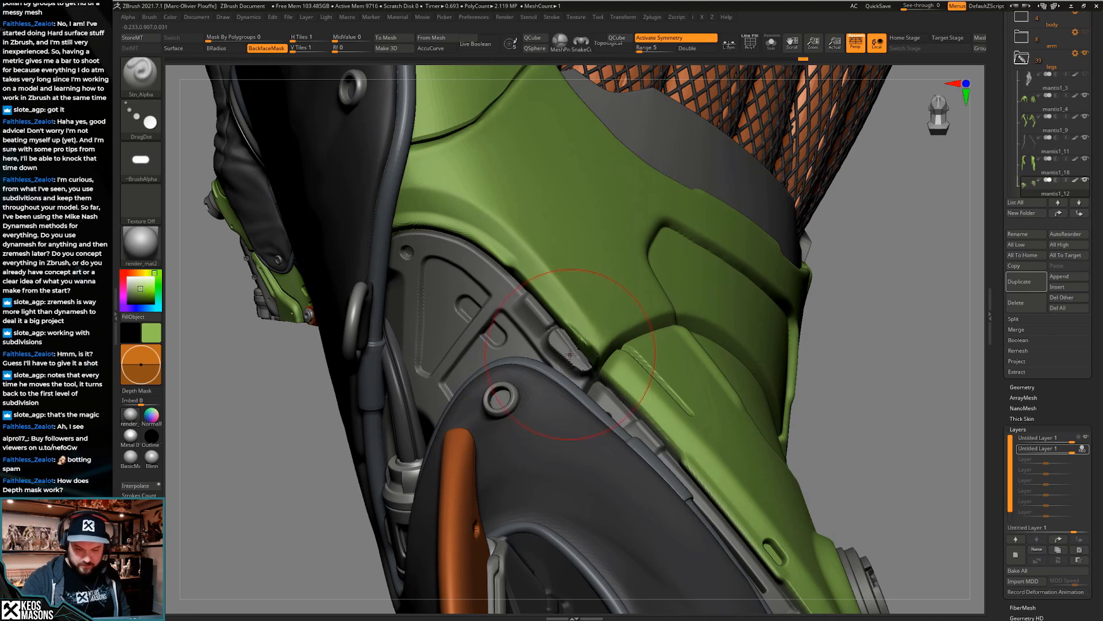
Limit the brush's depth with Depth Mask and stamp the pill shape again on the dark side panel's edge
left_click(145, 359)
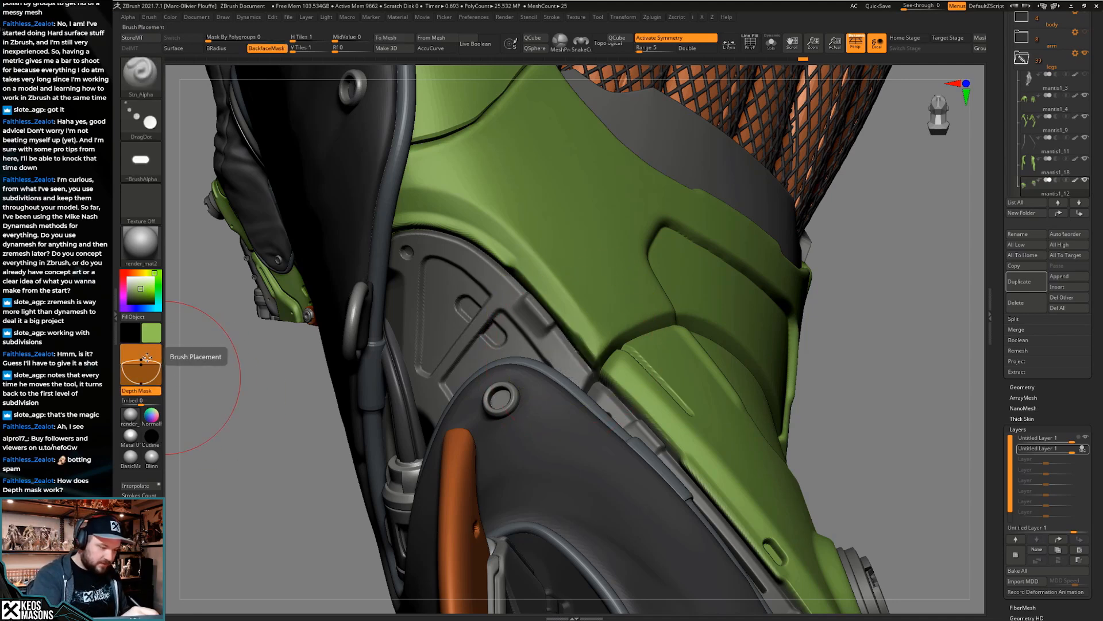
left_click_drag(564, 354, 565, 358)
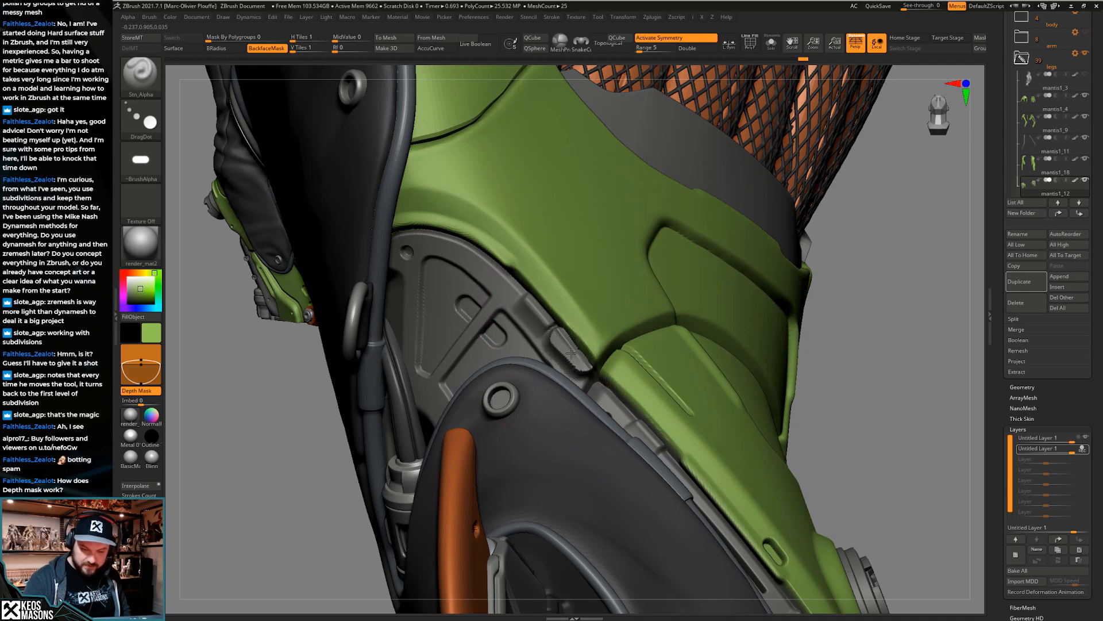
mouse_move(571, 355)
right_mouse_down()
mouse_move(640, 400)
mouse_move(586, 355)
mouse_move(609, 397)
mouse_move(566, 402)
mouse_move(575, 374)
mouse_move(643, 397)
right_mouse_up()
left_click(138, 390)
Select the lower green knee guard and try stamping an extra pill slot near the existing slot along its edge
left_click(651, 401, "alt")
right_click(655, 405)
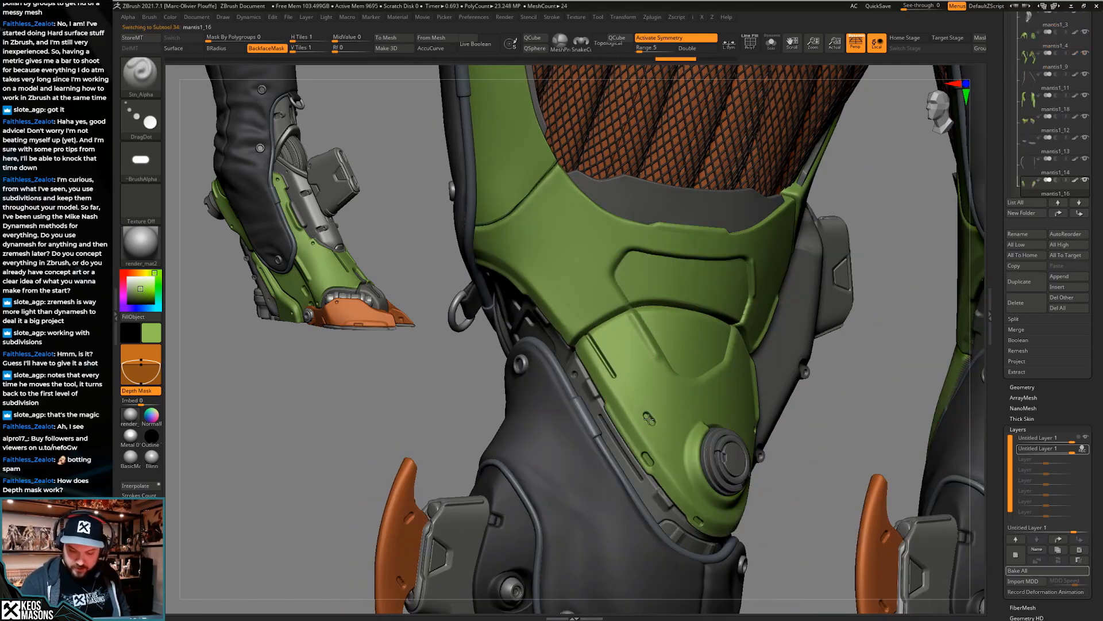
right_click_drag(661, 431, 660, 429)
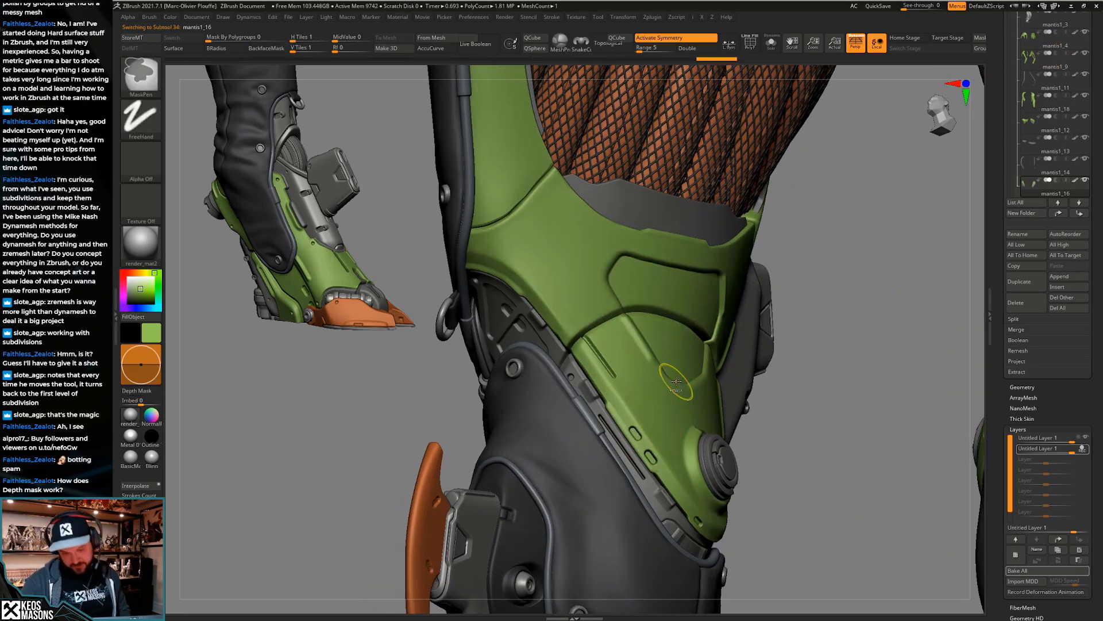
mouse_move(637, 434)
right_mouse_down()
mouse_move(645, 414)
mouse_move(630, 411)
mouse_move(656, 505)
mouse_move(691, 514)
right_mouse_up()
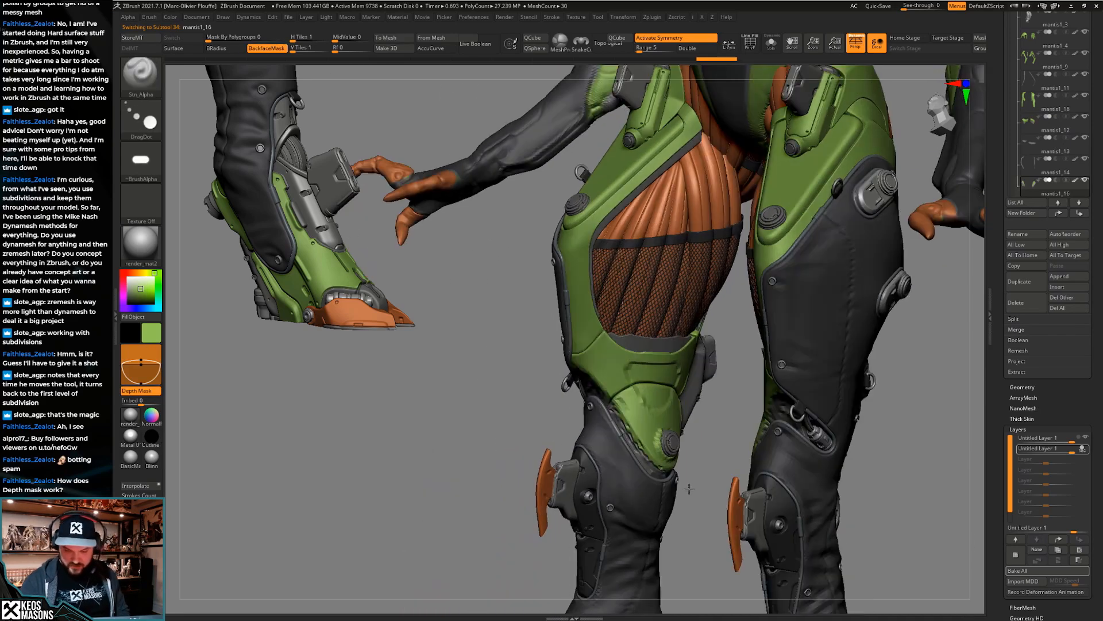
right_click_drag(628, 425, 621, 368, "ctrl")
Select the kneecap plate again and stamp a small pill slot near its upper corner above the dark side panel
left_click(617, 352, "alt")
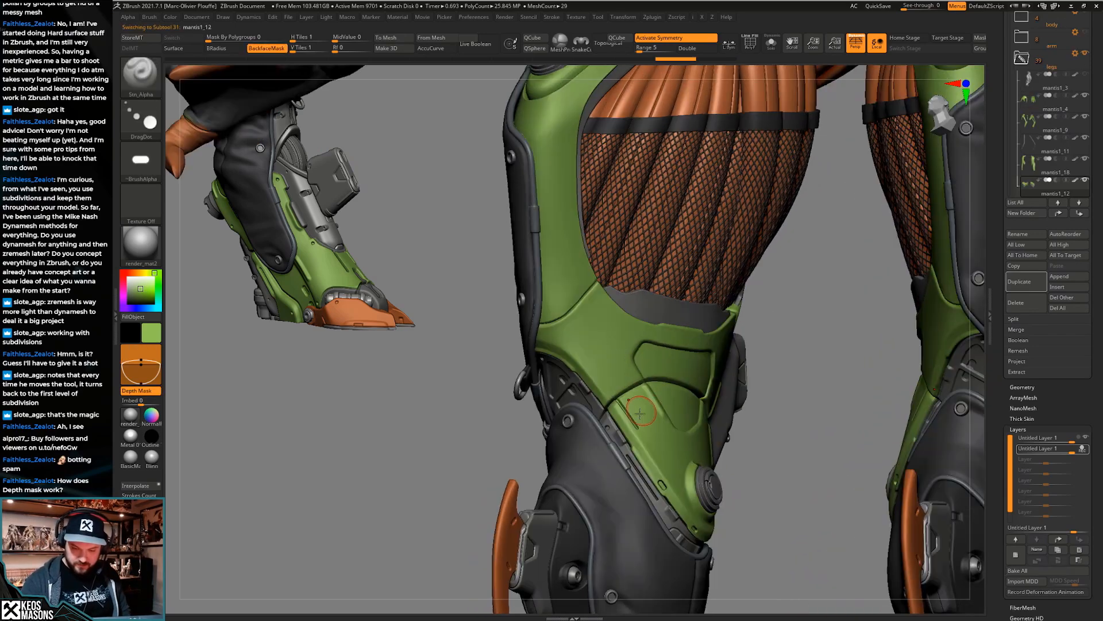
mouse_move(666, 329)
right_mouse_down("ctrl")
mouse_move(604, 388)
mouse_move(597, 368)
mouse_move(667, 441)
mouse_move(632, 380)
right_mouse_up("ctrl")
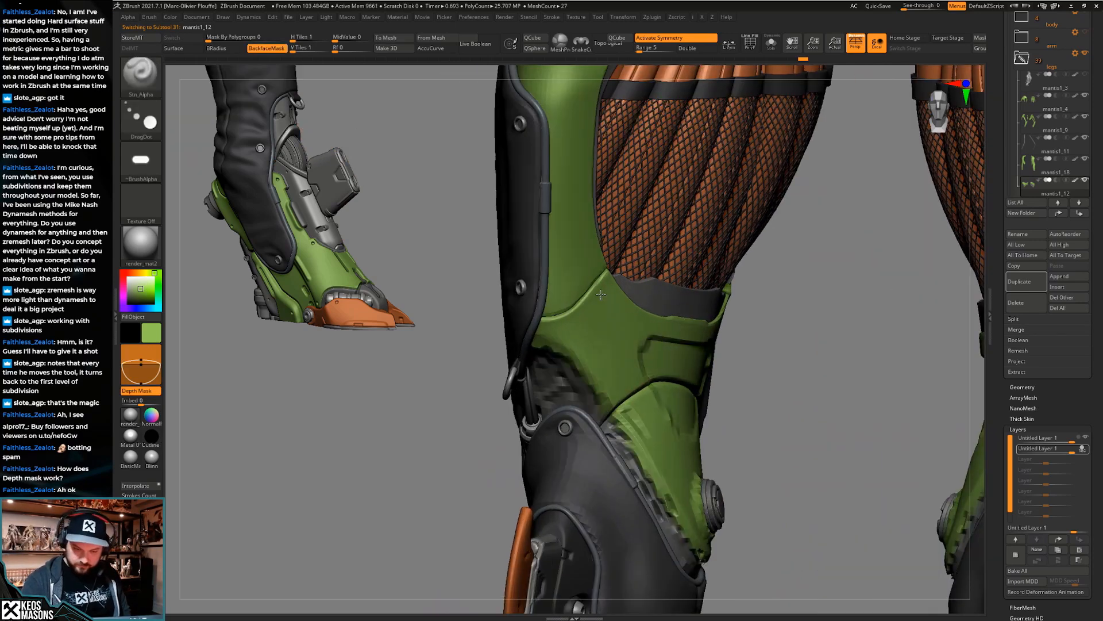
right_click_drag(600, 295, 613, 290)
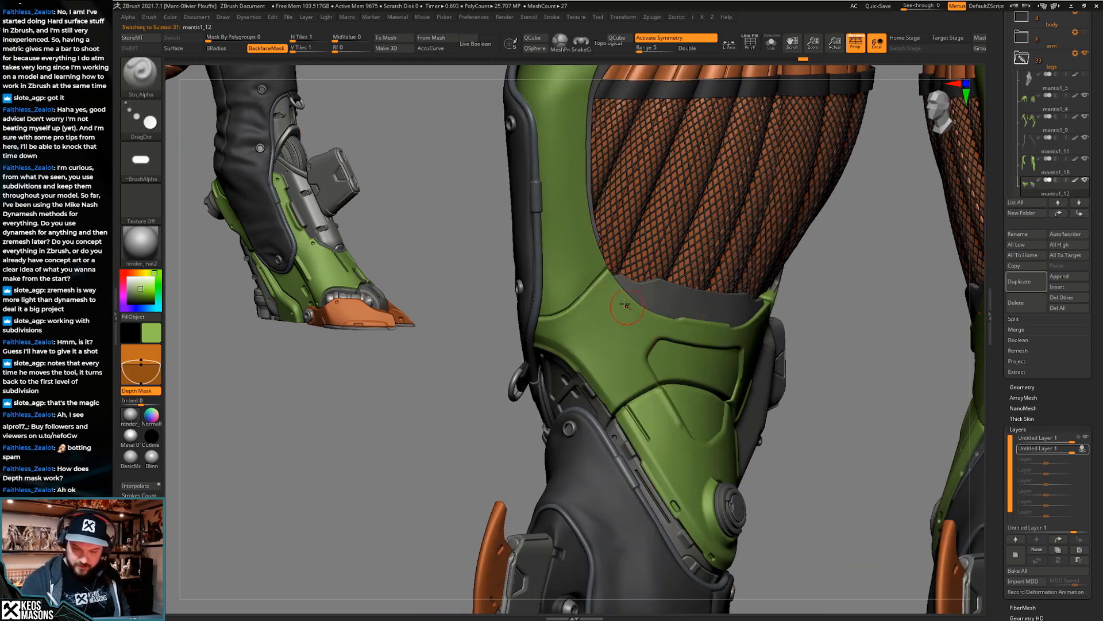
right_click_drag(744, 401, 744, 309)
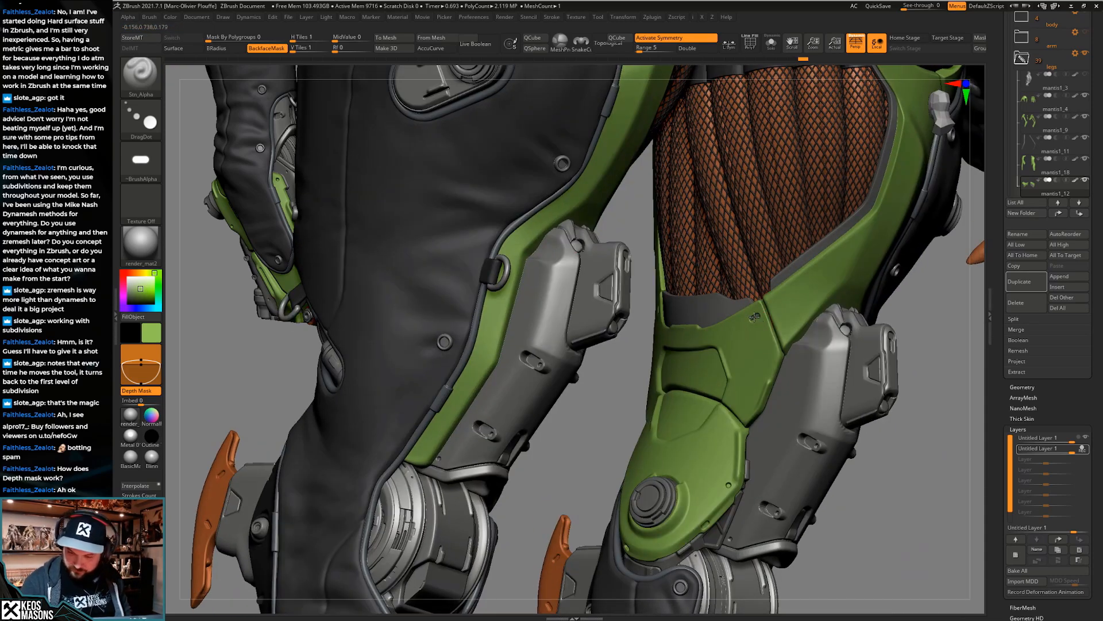
mouse_move(777, 334)
right_mouse_down()
mouse_move(718, 440)
mouse_move(592, 345)
right_mouse_up()
key("ctrl")
key("ctrl+z")
left_click_drag(585, 319, 579, 328)
key("ctrl+z")
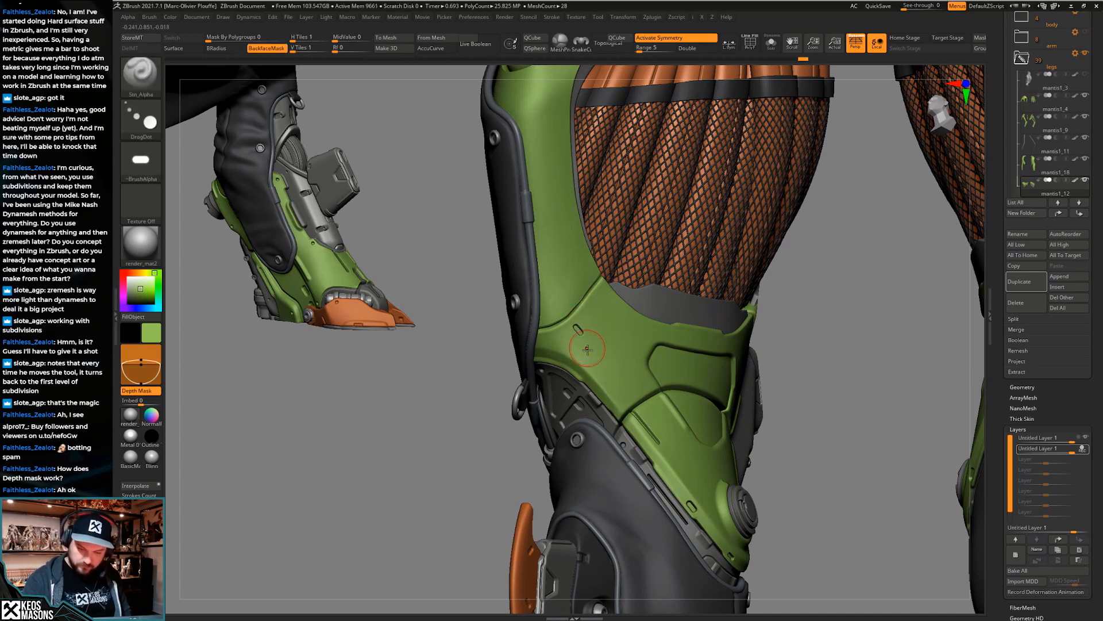
Stamp a pill slot at the kneecap plate's opposite upper corner beside the grey canister and select the adjoining thigh frame
right_click_drag(661, 385, 717, 318, "ctrl")
mouse_move(740, 418)
right_mouse_down()
mouse_move(698, 341)
mouse_move(702, 370)
mouse_move(682, 374)
right_mouse_up()
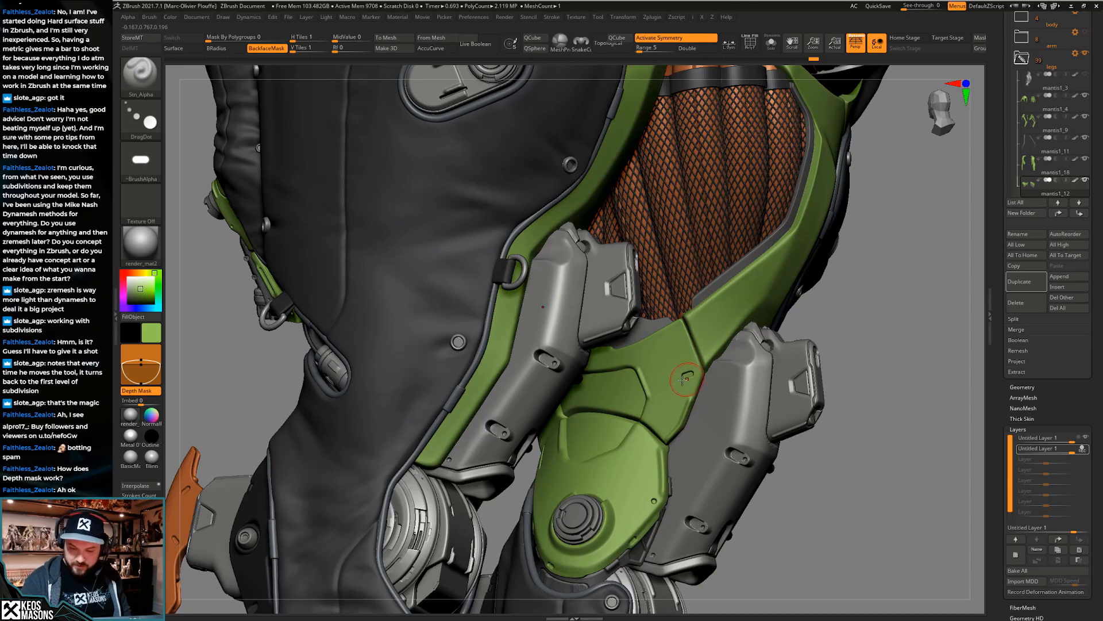
mouse_move(687, 372)
right_mouse_down()
mouse_move(484, 366)
mouse_move(466, 349)
right_mouse_up()
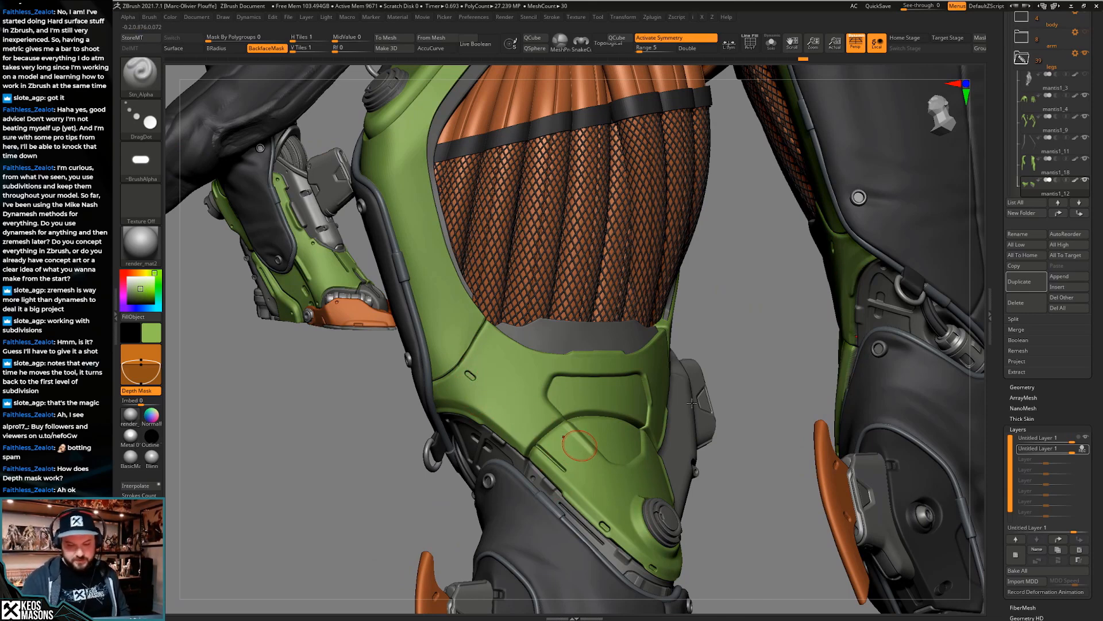
left_click_drag(679, 425, 678, 383)
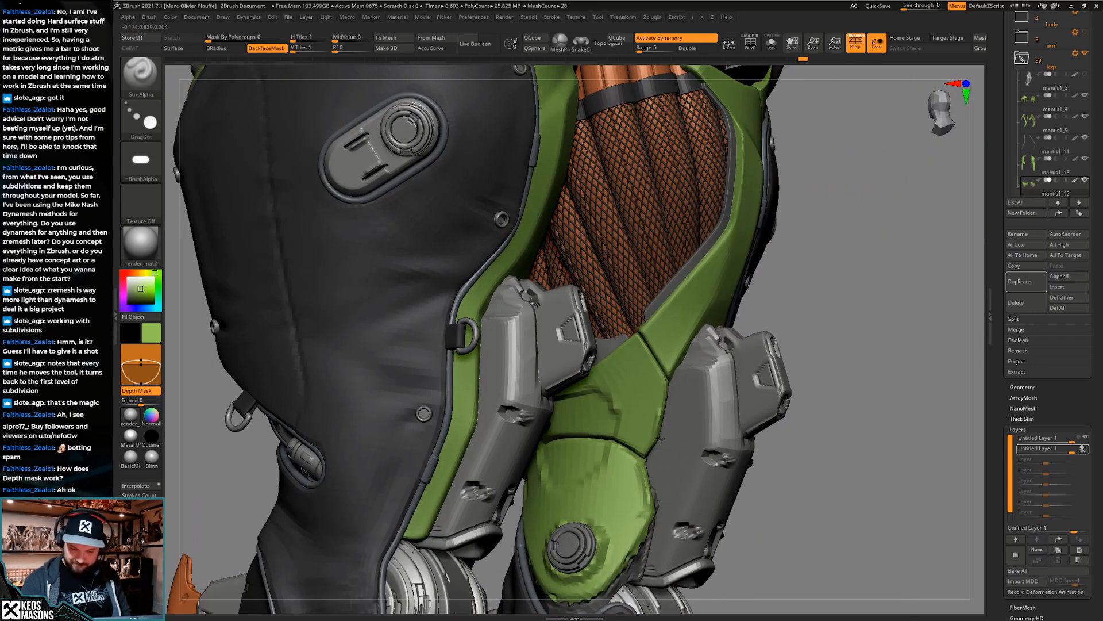
left_click(634, 353)
left_click(664, 323, "alt")
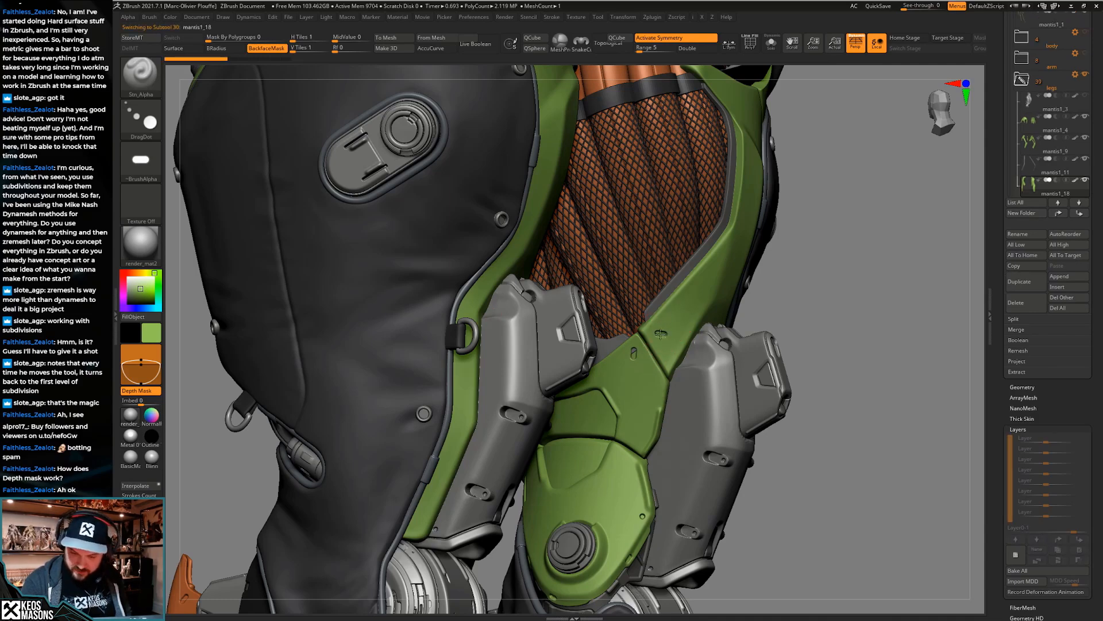
Select the kneecap plate and try masking a spot at its upper corner beside the seam with the thigh frame
left_click_drag(834, 396, 792, 381)
mouse_move(681, 388)
right_mouse_down("ctrl")
mouse_move(690, 418)
mouse_move(656, 416)
mouse_move(630, 388)
right_mouse_up("ctrl")
left_click(655, 417, "alt")
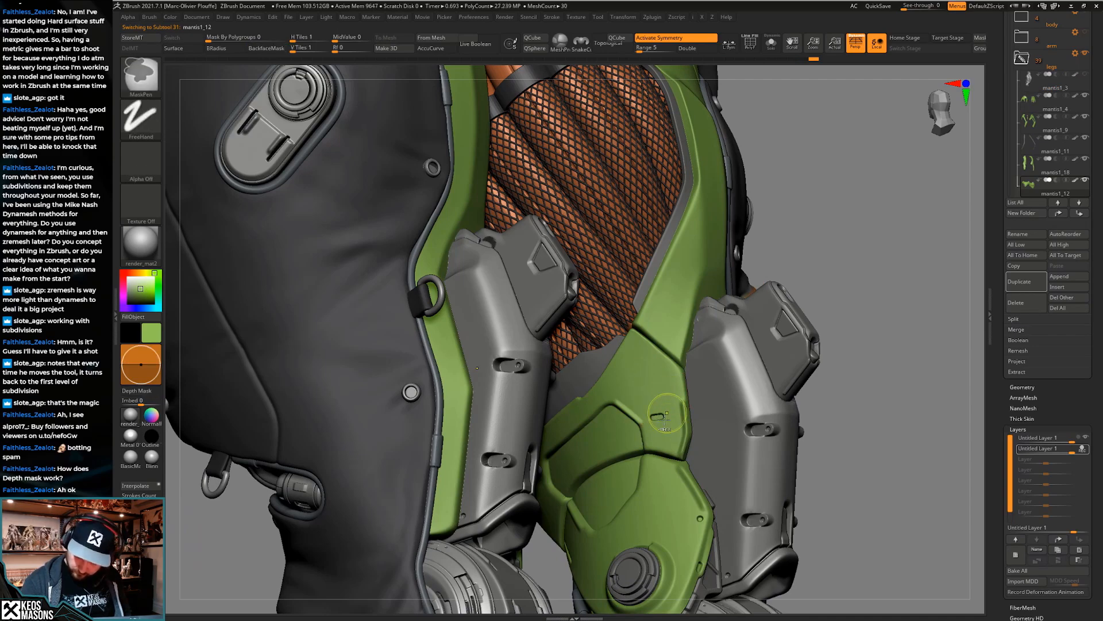
mouse_move(655, 417)
right_mouse_down()
mouse_move(667, 408)
mouse_move(634, 433)
mouse_move(601, 407)
right_mouse_up()
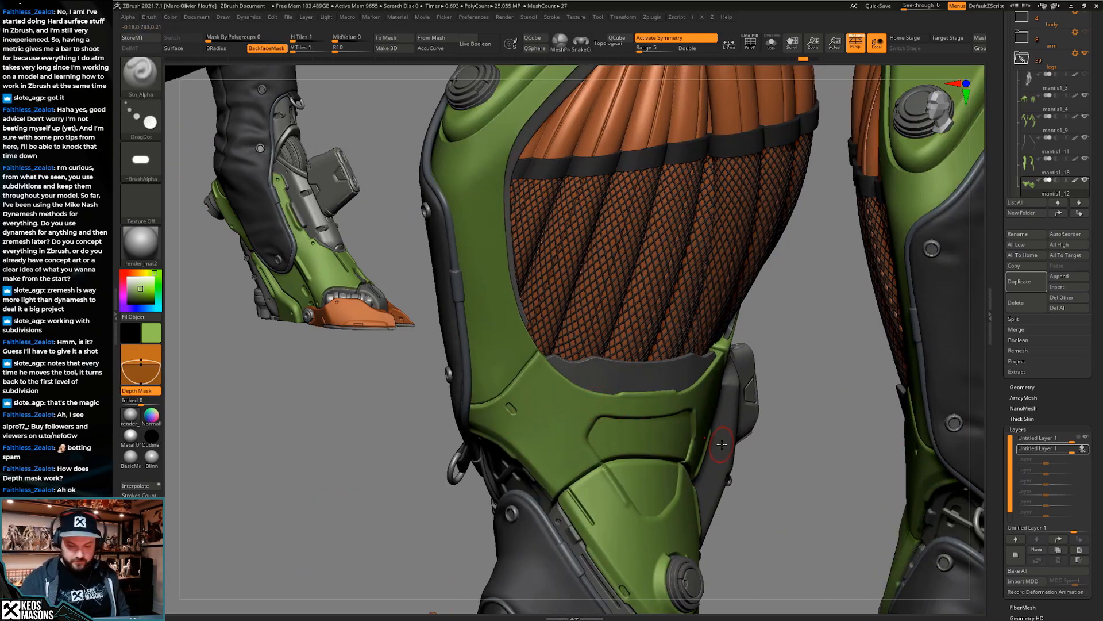
right_click_drag(704, 457, 586, 408)
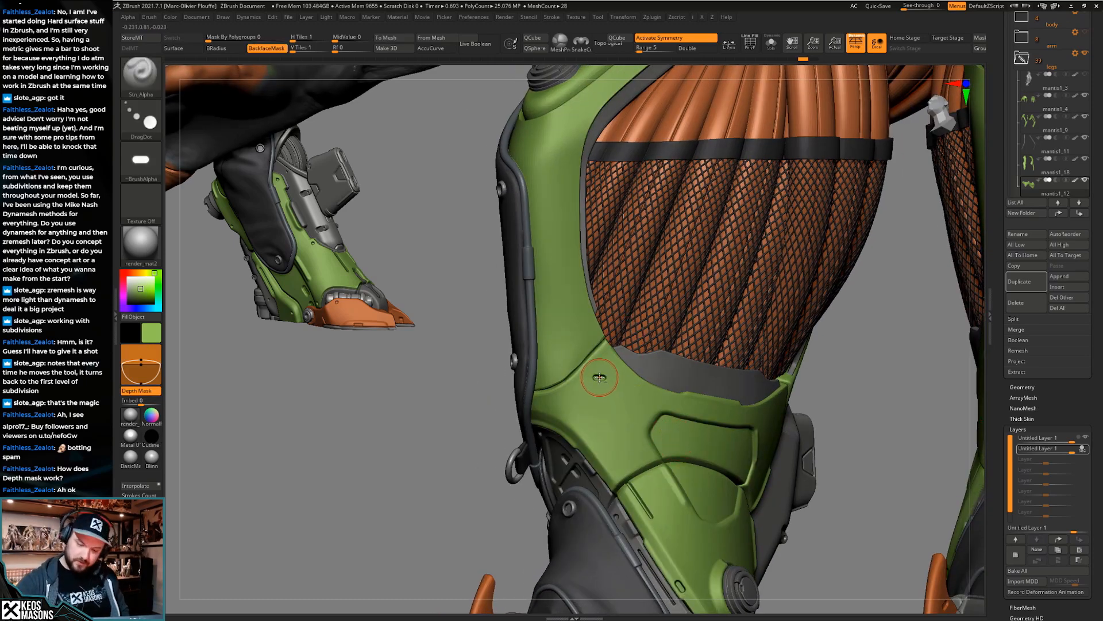
key("ctrl")
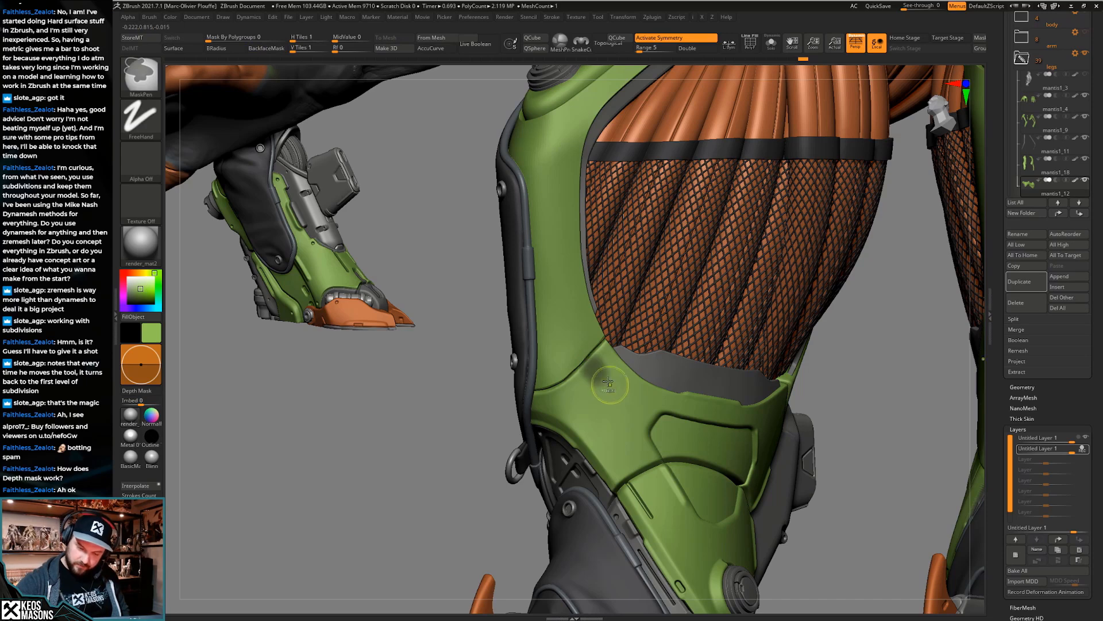
right_click(575, 397)
right_click_drag(575, 396, 597, 396)
Check the mask pen's Lazy Mouse options and paint a short rounded tab mask on the kneecap plate's corner at the frame seam
key("F3")
key("ctrl")
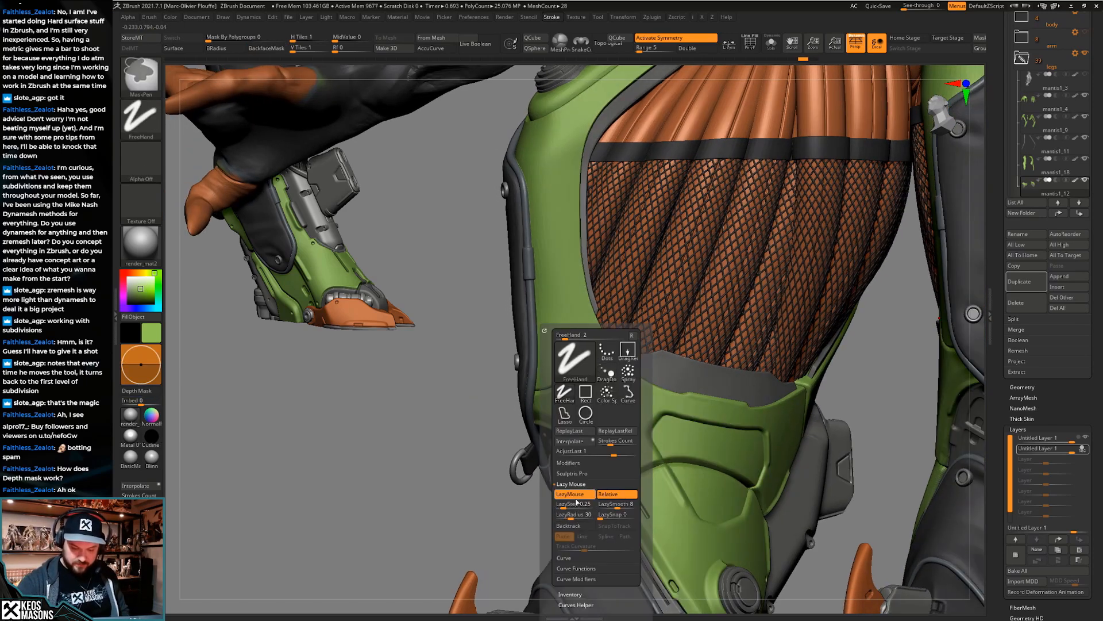
right_click(592, 358)
key("ctrl")
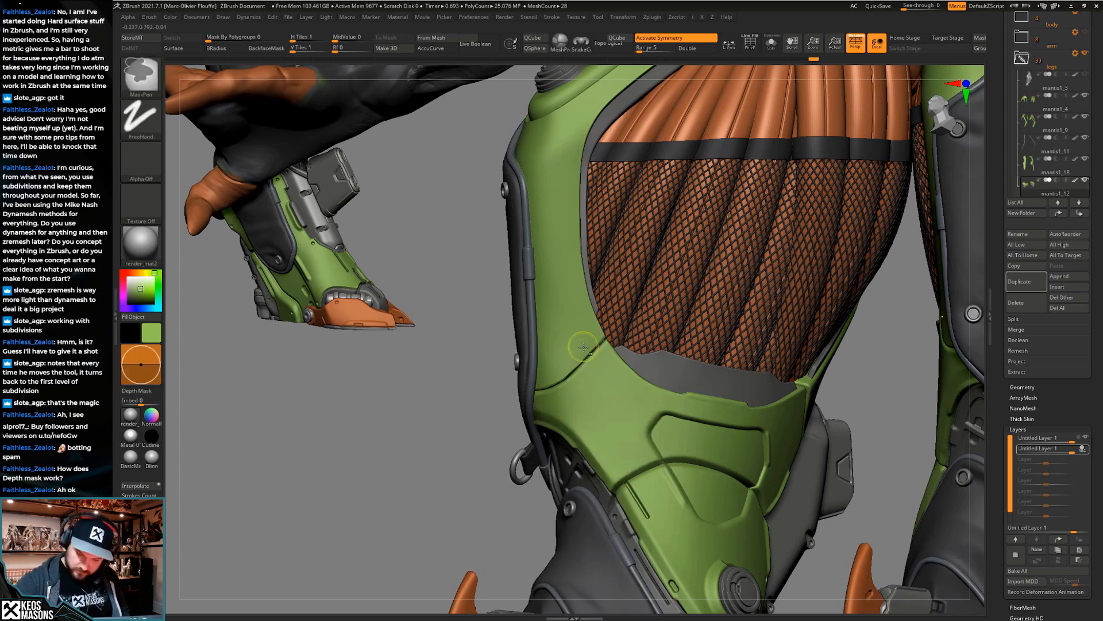
key("ctrl+z")
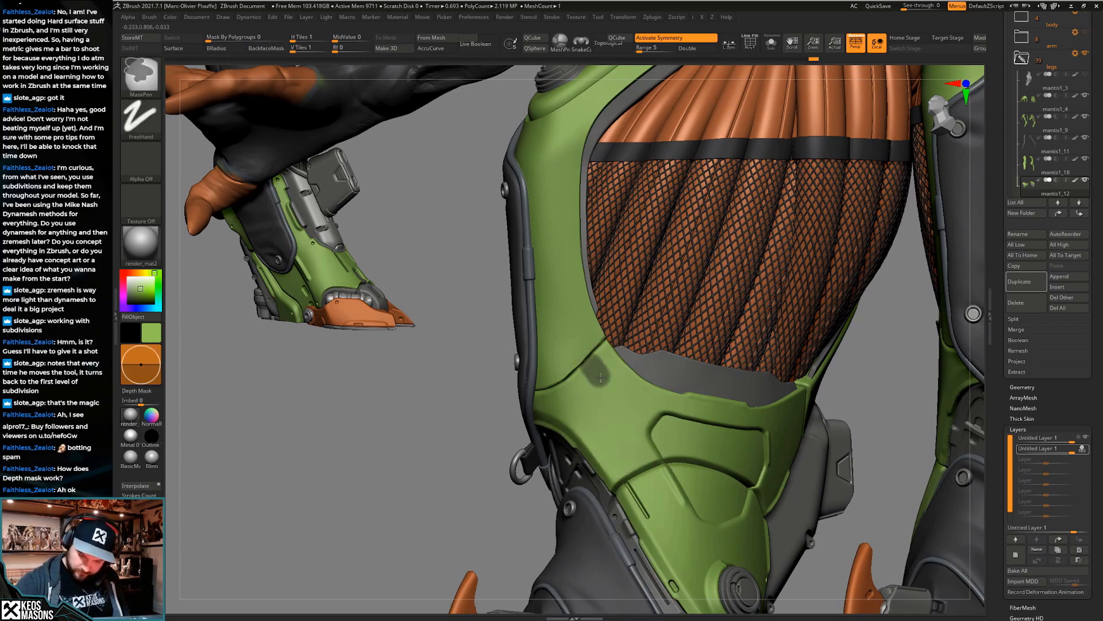
left_click_drag(587, 359, 600, 377, "ctrl")
Invert the mask and shift the isolated tab on the kneecap plate's corner with the transpose move line
mouse_move(600, 377)
right_mouse_down("ctrl")
mouse_move(644, 322)
mouse_move(722, 406)
mouse_move(717, 463)
right_mouse_up("ctrl")
left_click(722, 407, "ctrl")
key("w")
left_click_drag(593, 365, 626, 366)
right_click_drag(627, 366, 619, 367)
left_click_drag(610, 366, 602, 369)
right_click_drag(655, 367, 613, 407)
left_click_drag(574, 333, 582, 346)
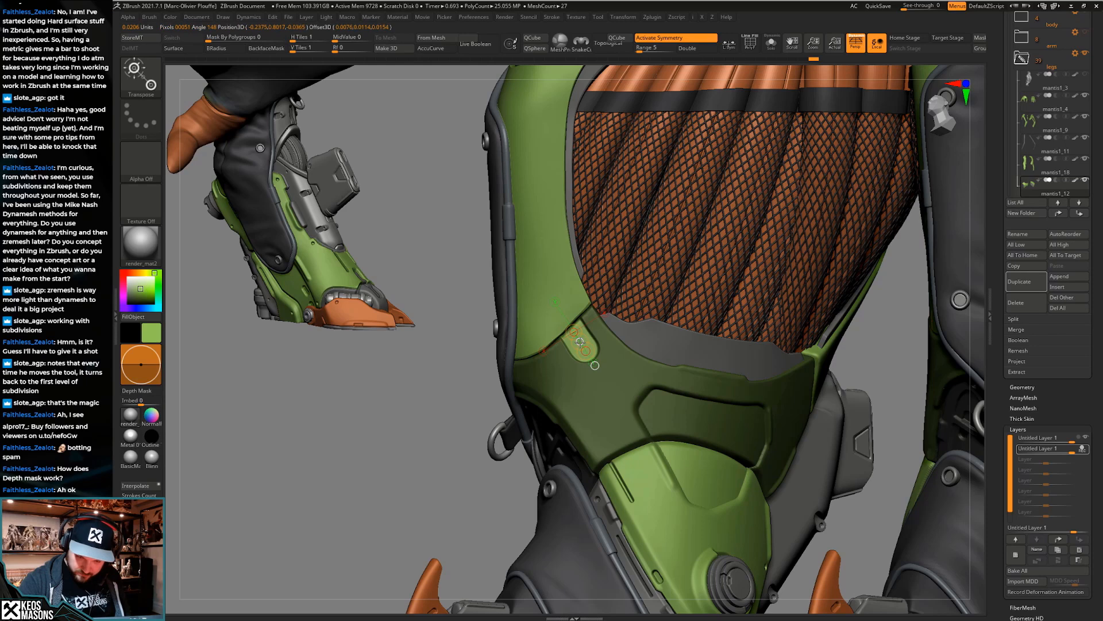
mouse_move(585, 350)
right_mouse_down("ctrl")
mouse_move(550, 390)
mouse_move(635, 473)
right_mouse_up("ctrl")
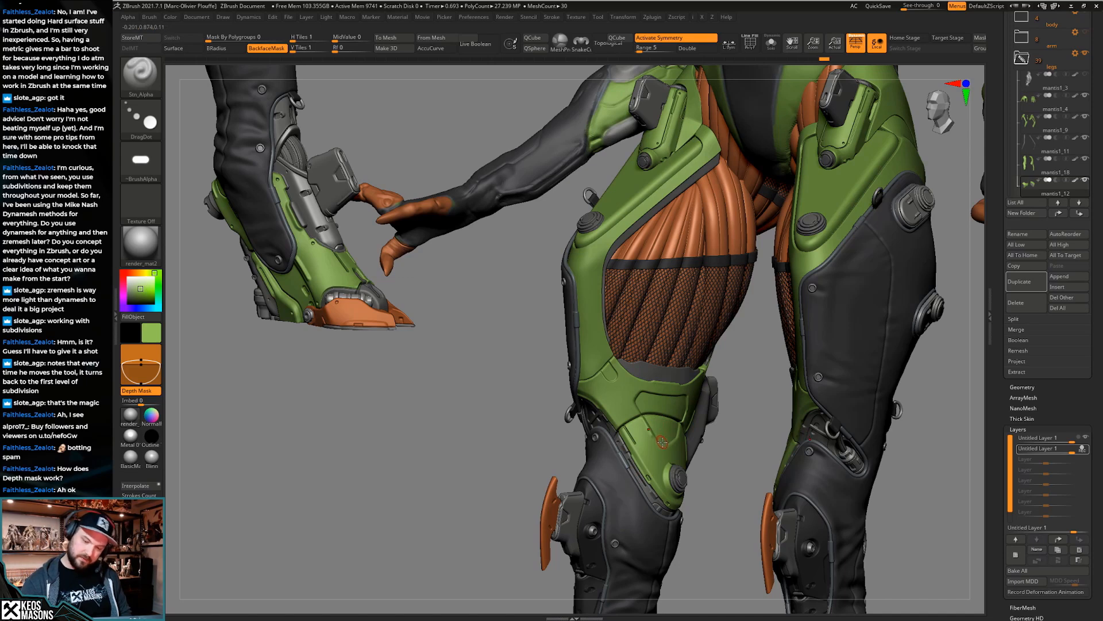
Load the ring-shaped alpha Image8 and try stamping a small ring on the kneecap plate's rounded tab
mouse_move(658, 438)
right_mouse_down("ctrl")
mouse_move(640, 414)
mouse_move(643, 424)
right_mouse_up("ctrl")
key("x")
key("a")
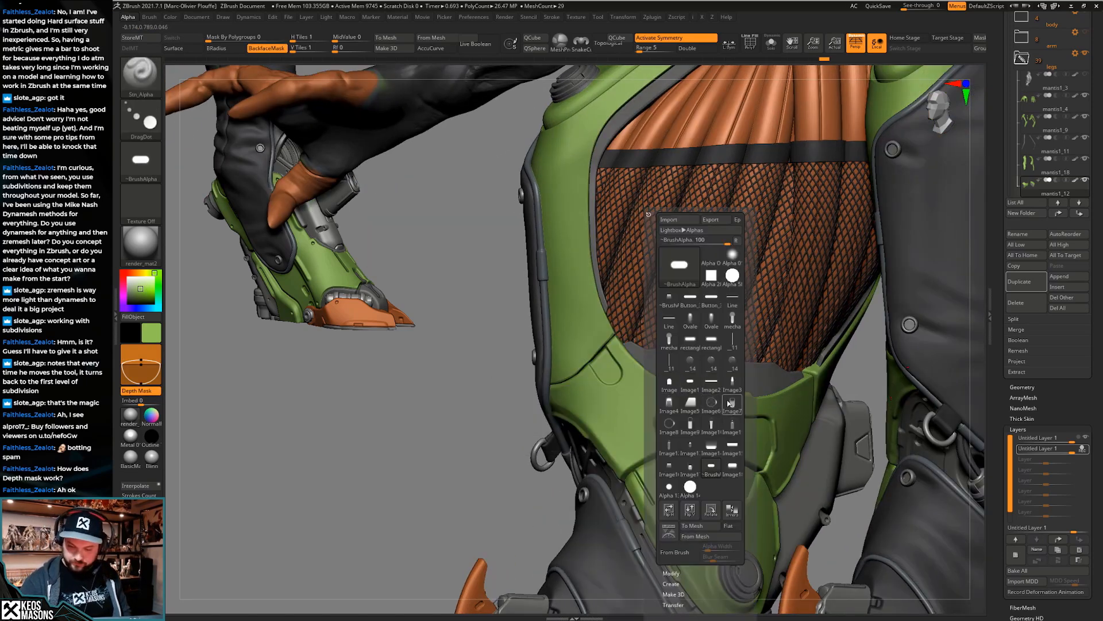
left_click(670, 424)
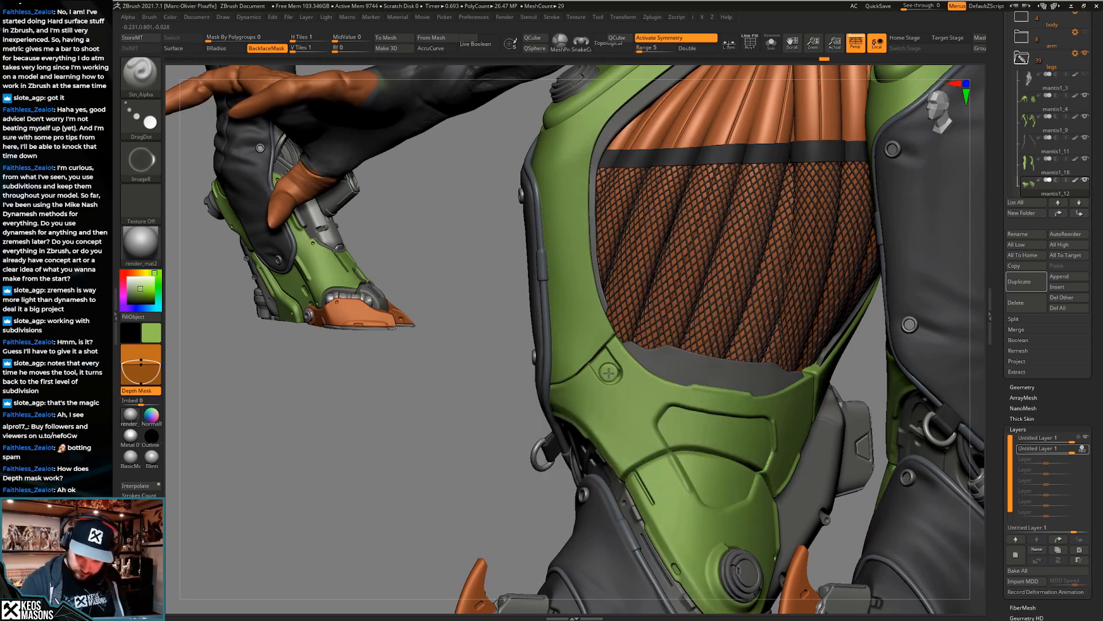
key("ctrl+z")
right_click_drag(629, 324, 598, 369, "ctrl")
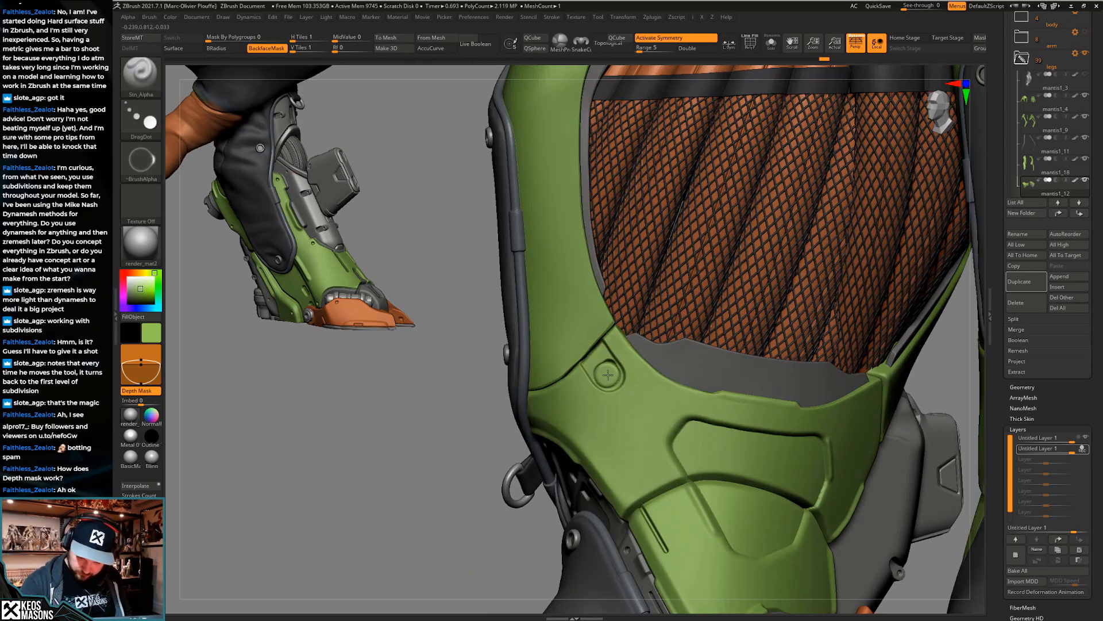
Retry the small ring stamp at several positions around the rounded tab, undoing the misplaced ones
key("ctrl+z")
key("ctrl+z")
left_click_drag(617, 379, 610, 374)
key("ctrl+z")
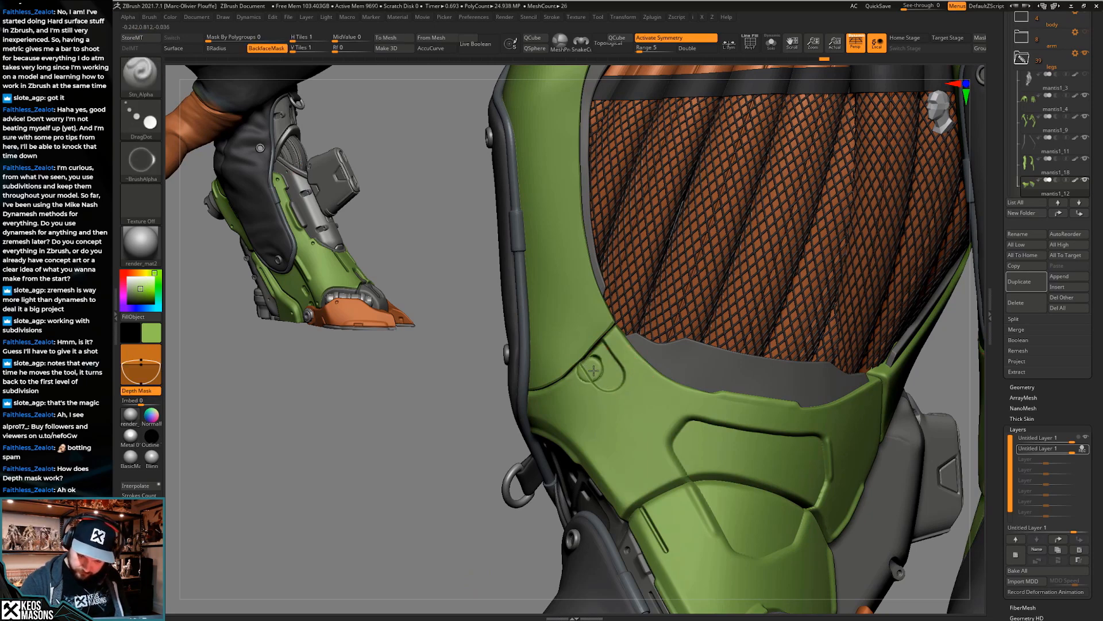
key("ctrl+z")
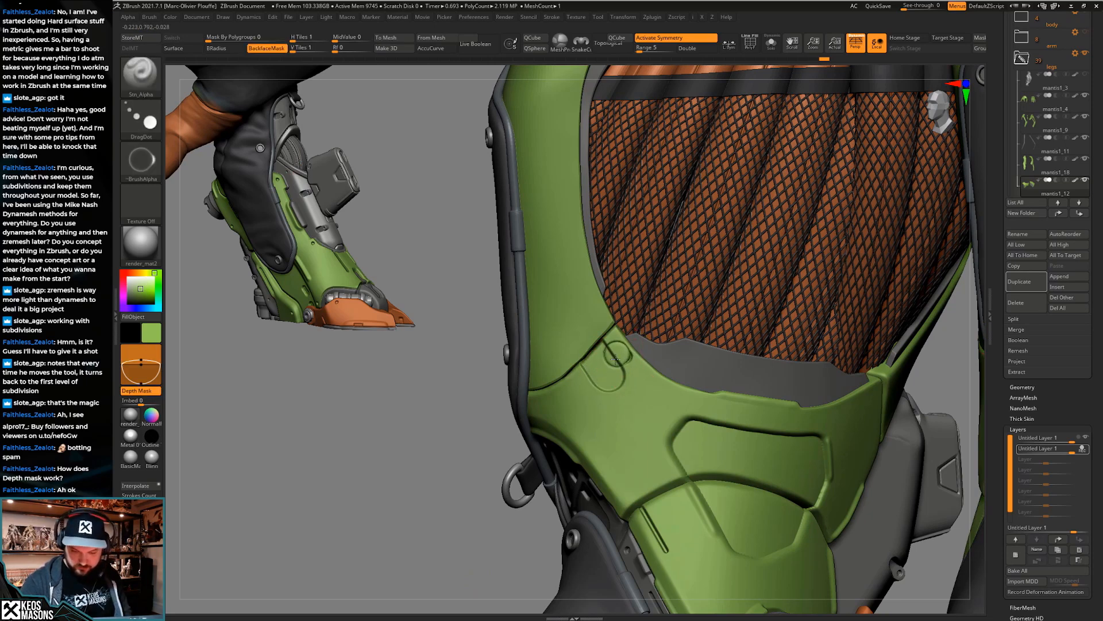
key("ctrl+z")
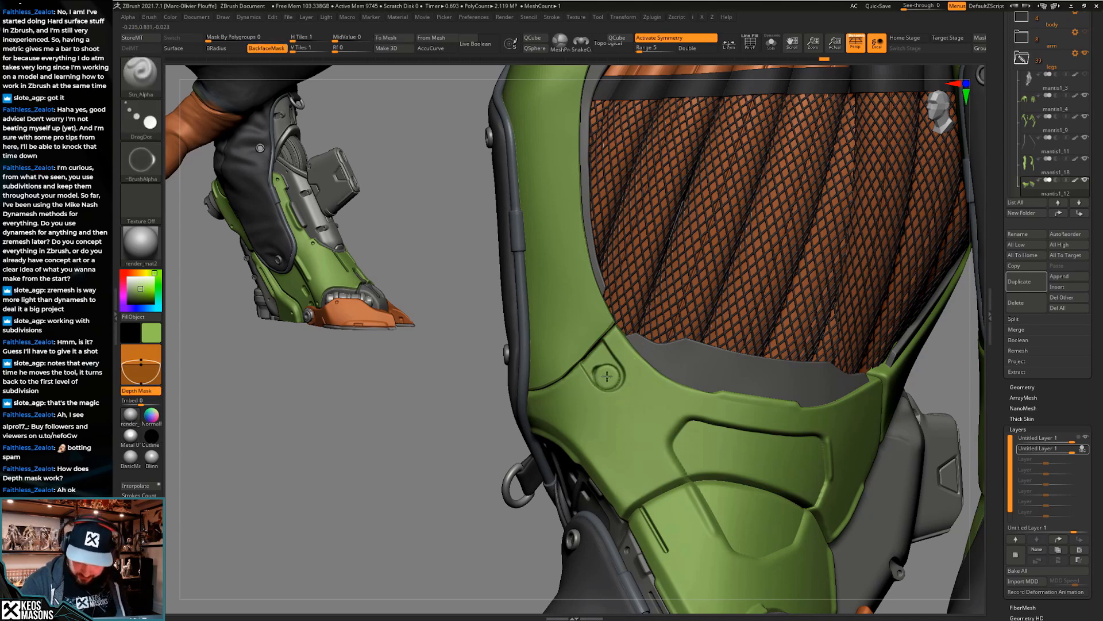
key("ctrl+z")
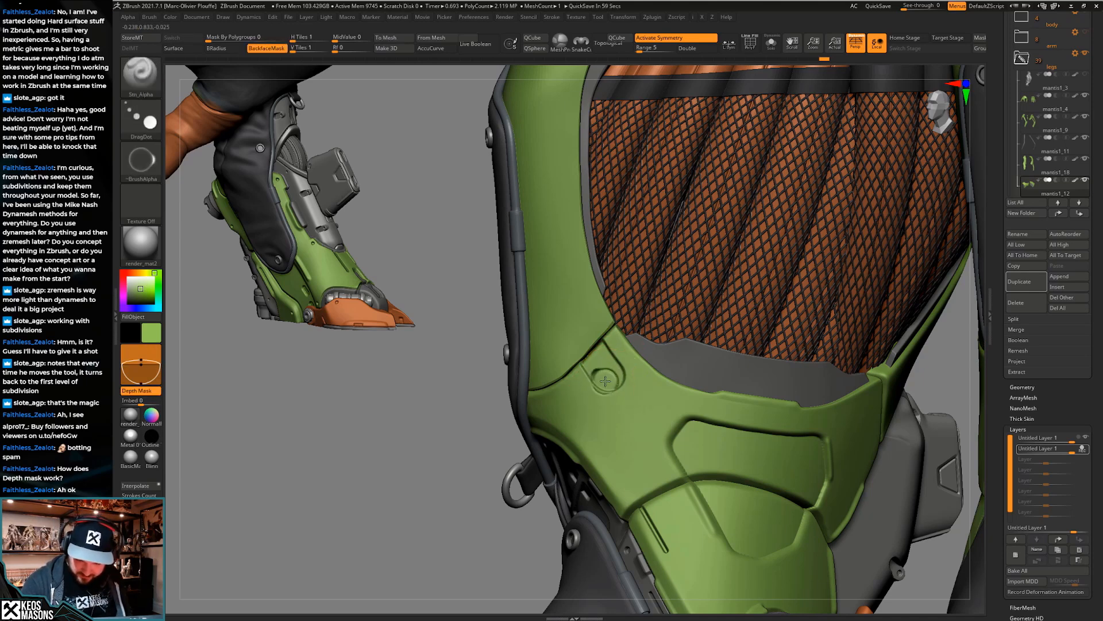
key("ctrl+z")
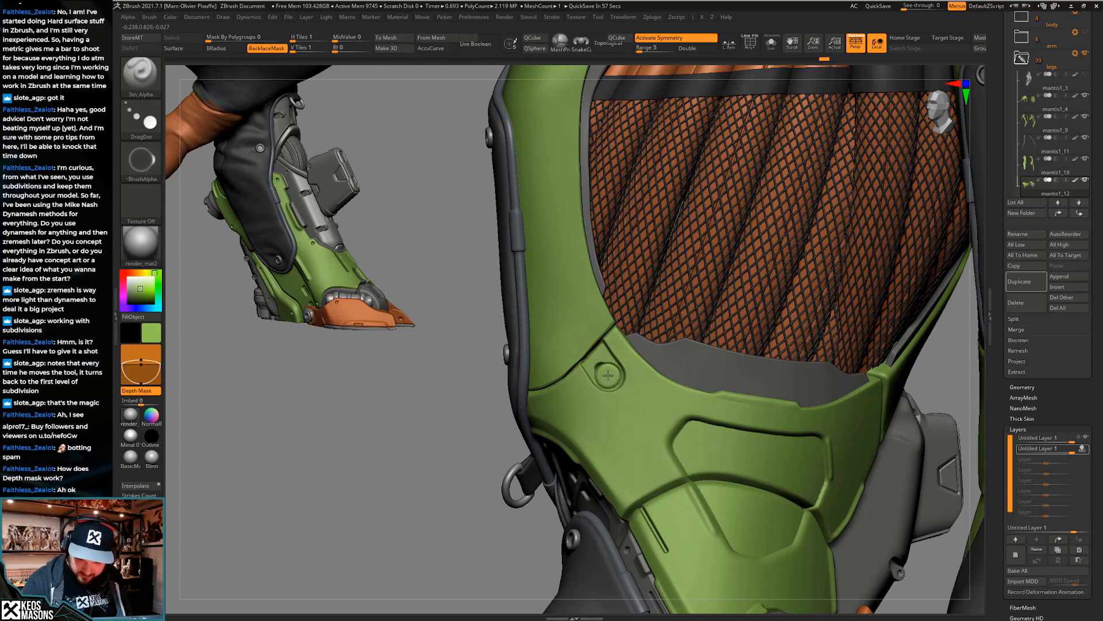
right_click_drag(608, 375, 671, 486, "ctrl")
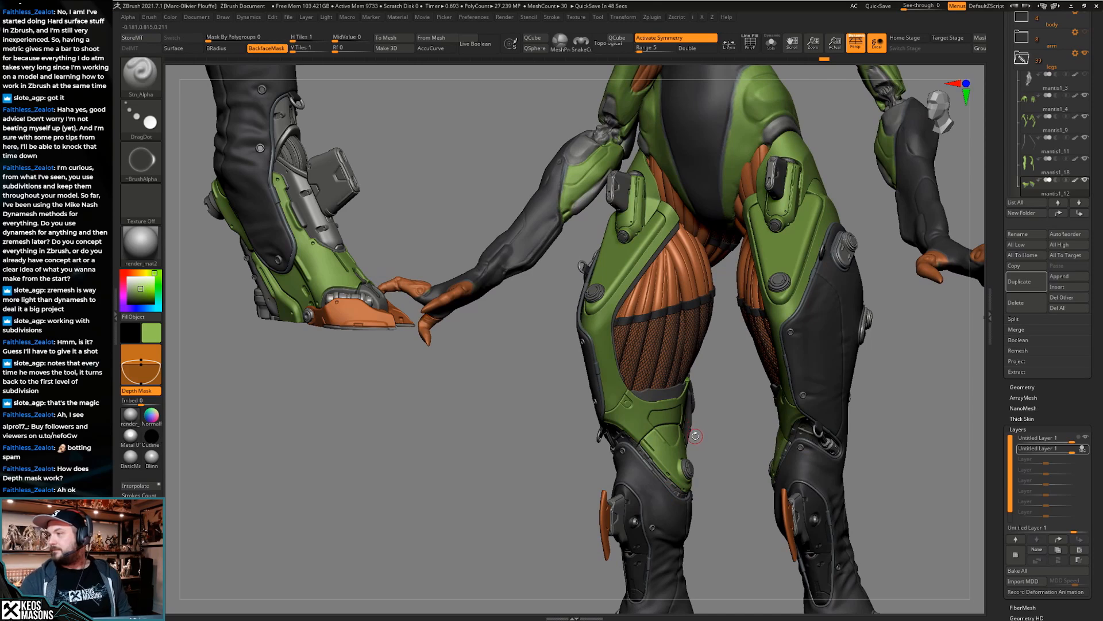
mouse_move(690, 446)
right_mouse_down()
mouse_move(677, 463)
mouse_move(641, 440)
mouse_move(629, 455)
mouse_move(670, 476)
mouse_move(659, 443)
mouse_move(671, 488)
right_mouse_up()
Repaint the rounded tab mask at the kneecap plate's upper corner with a resized mask brush
key("ctrl")
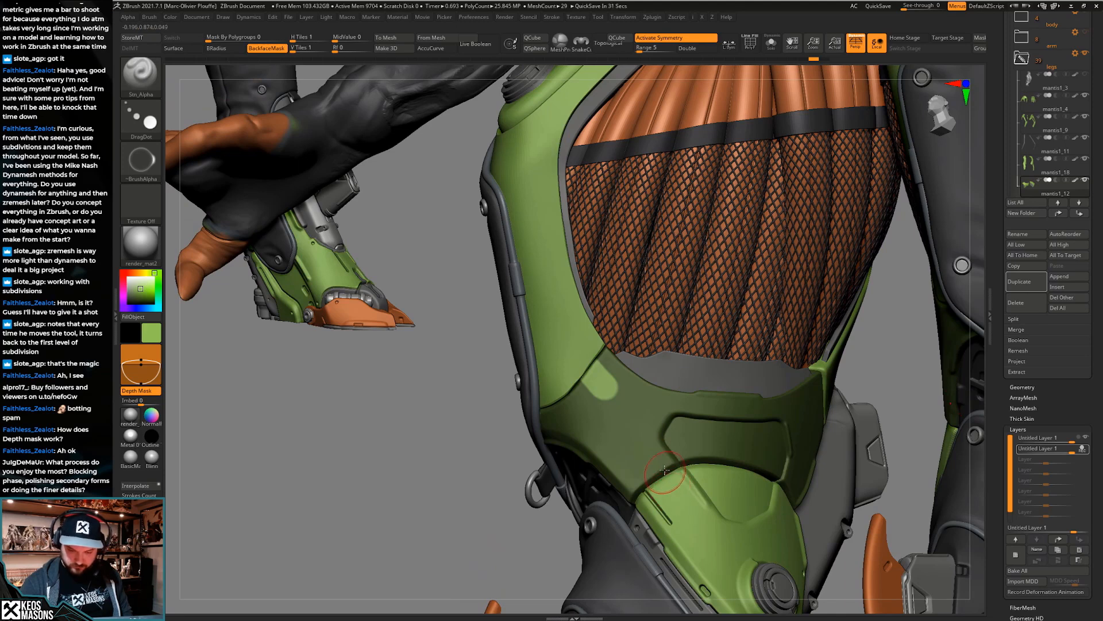
key("ctrl")
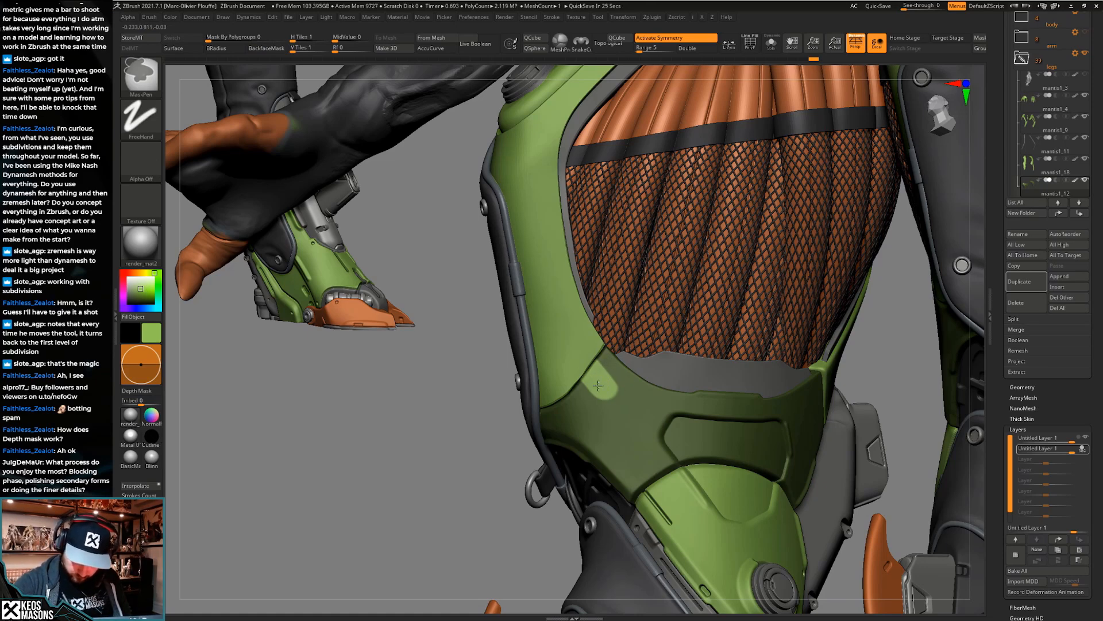
key("space")
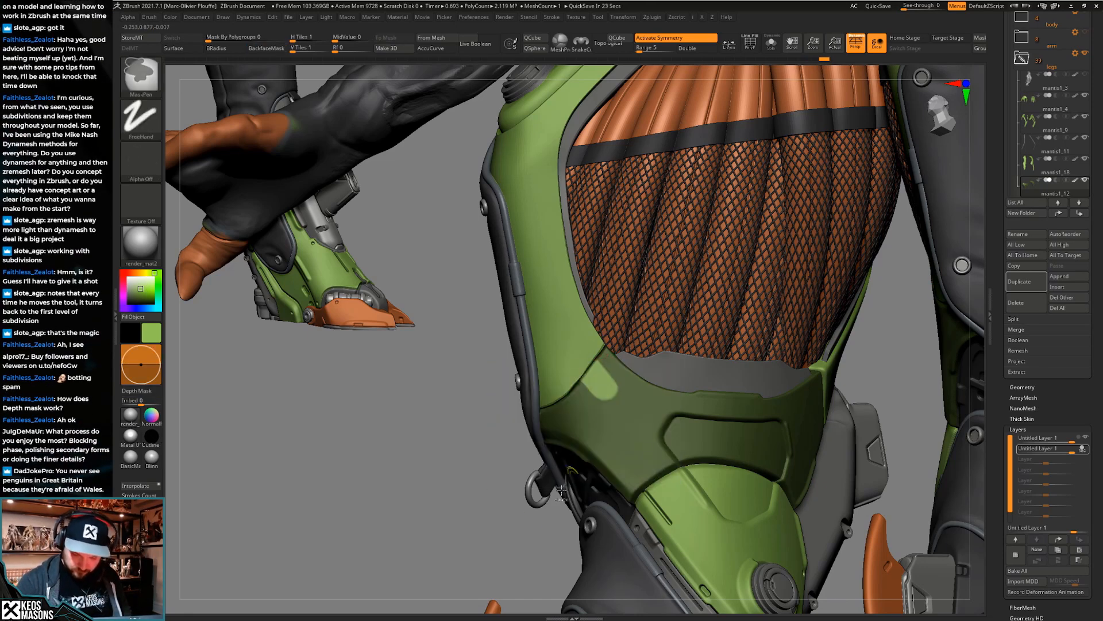
key("space")
left_click_drag(608, 399, 586, 359, "ctrl")
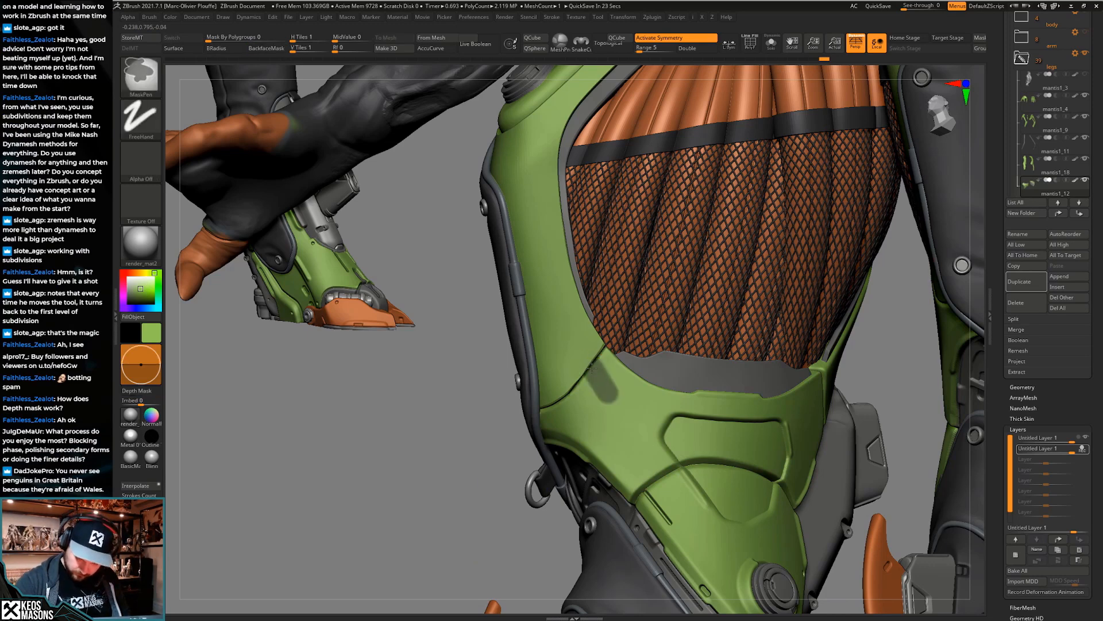
key("ctrl+z")
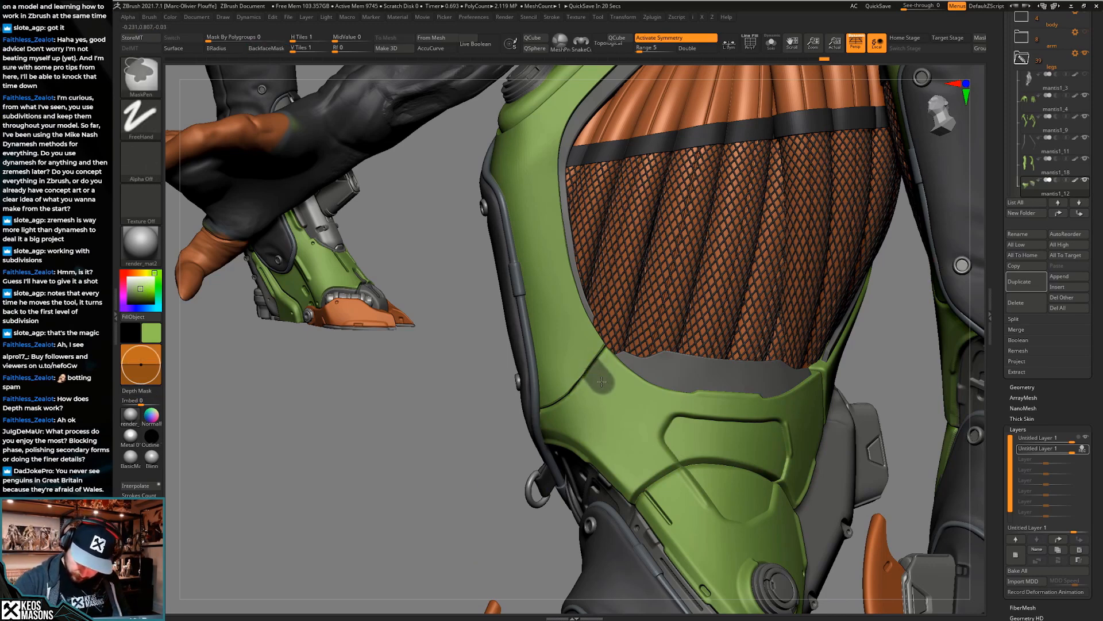
Invert the repainted mask and offset the exposed tab from the kneecap plate with the transpose move line
left_click_drag(888, 330, 857, 368)
left_click(875, 331, "ctrl")
key("w")
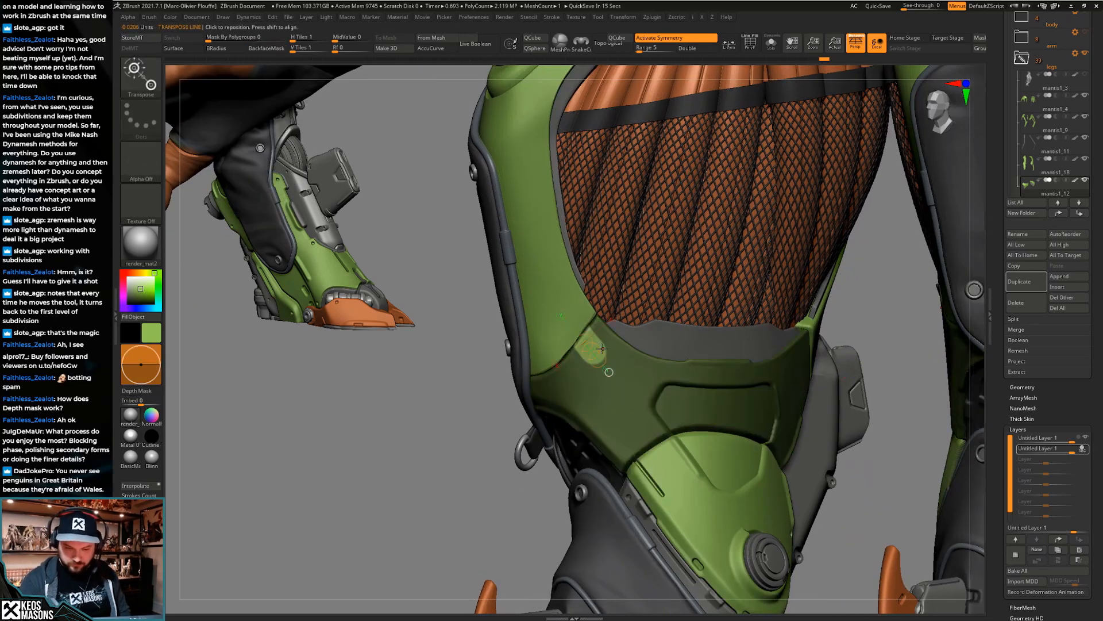
right_click_drag(616, 356, 609, 372)
left_click(592, 351)
mouse_move(591, 352)
right_mouse_down()
mouse_move(691, 437)
mouse_move(678, 444)
right_mouse_up()
key("q")
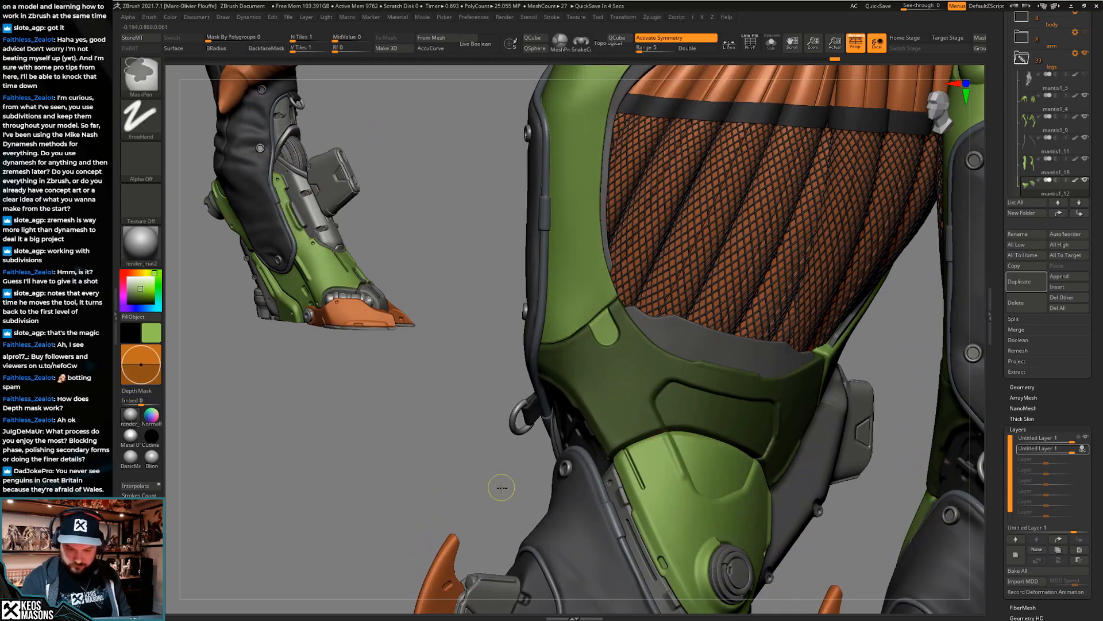
Invert the mask to protect the tab and try stamping a larger ring around its rounded end
key("space")
left_click(618, 431)
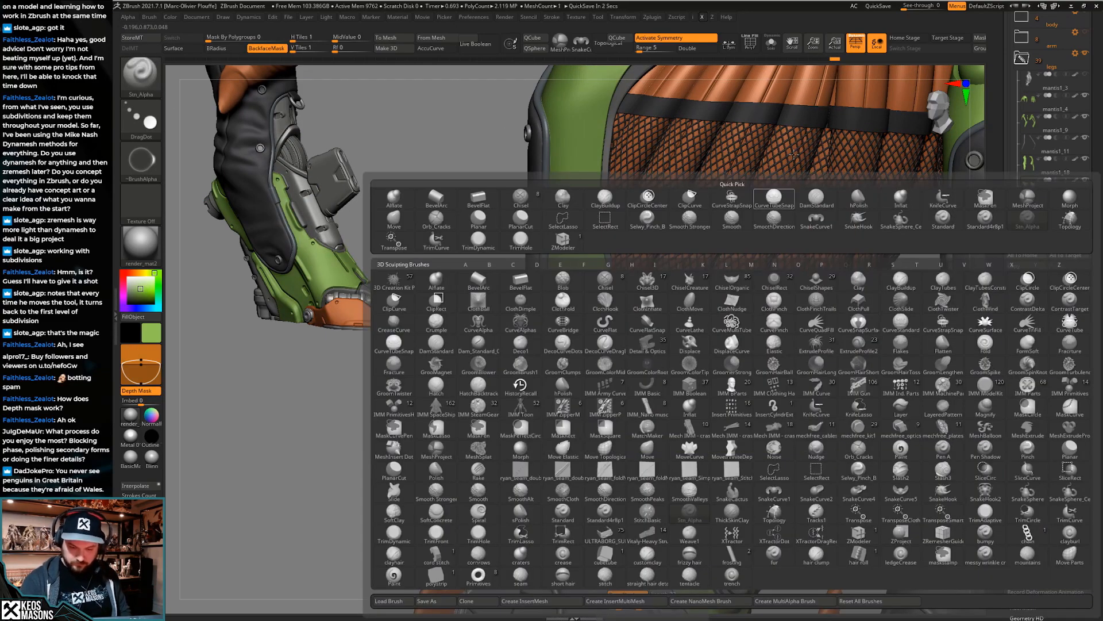
key("space")
key("ctrl")
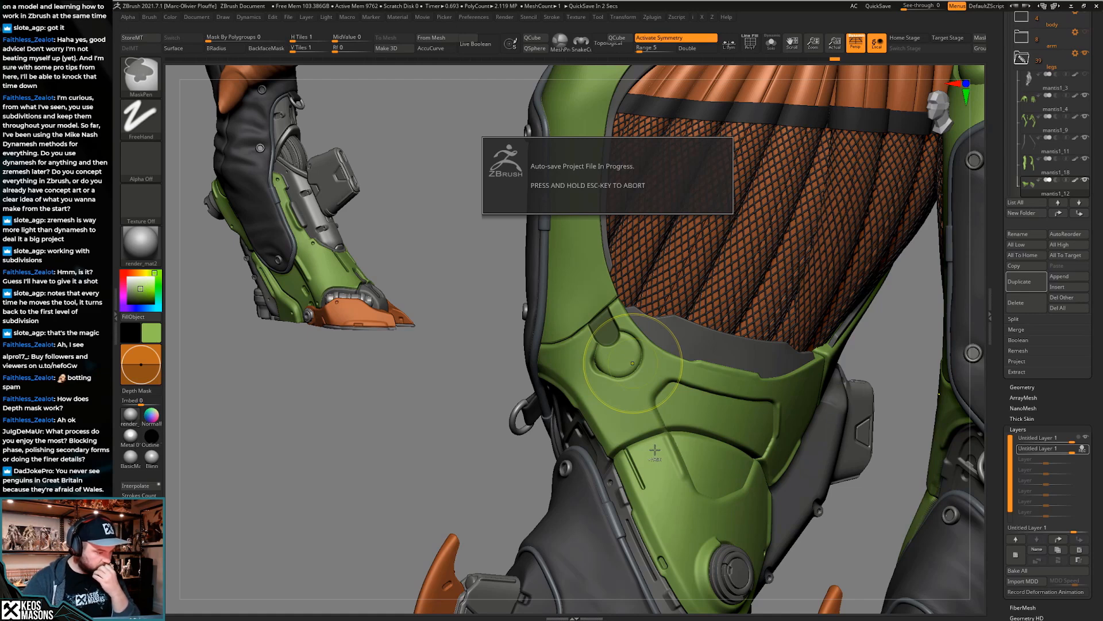
key("ctrl+a")
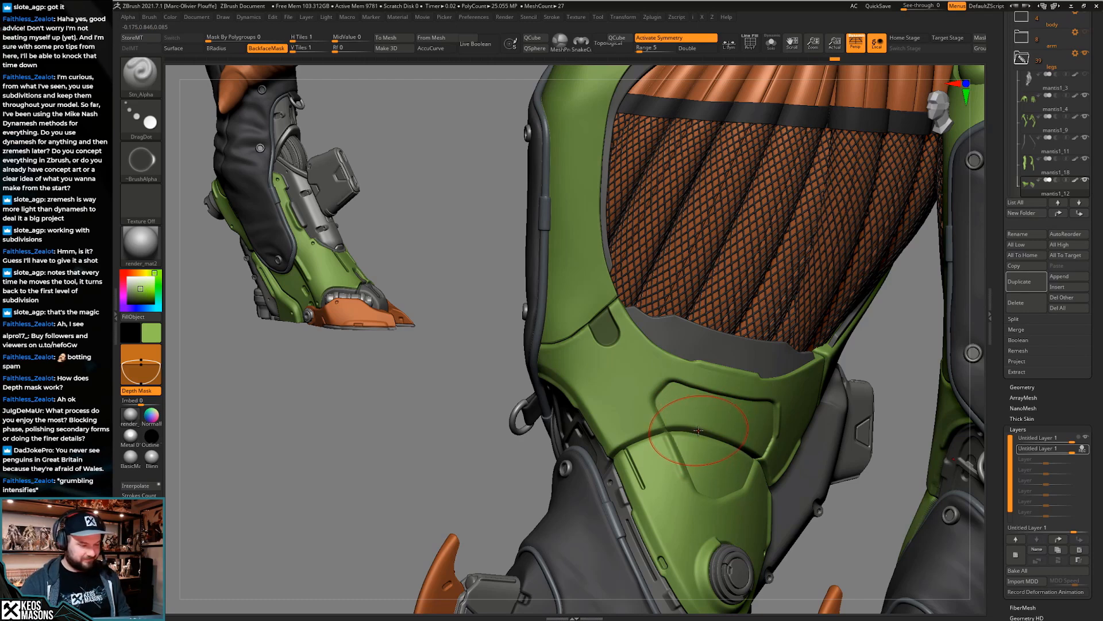
Switch the stamp to the thin Line alpha and try a crosswise slot below the tab, undoing the result
mouse_move(696, 428)
right_mouse_down()
mouse_move(688, 418)
mouse_move(724, 357)
right_mouse_up()
key("i")
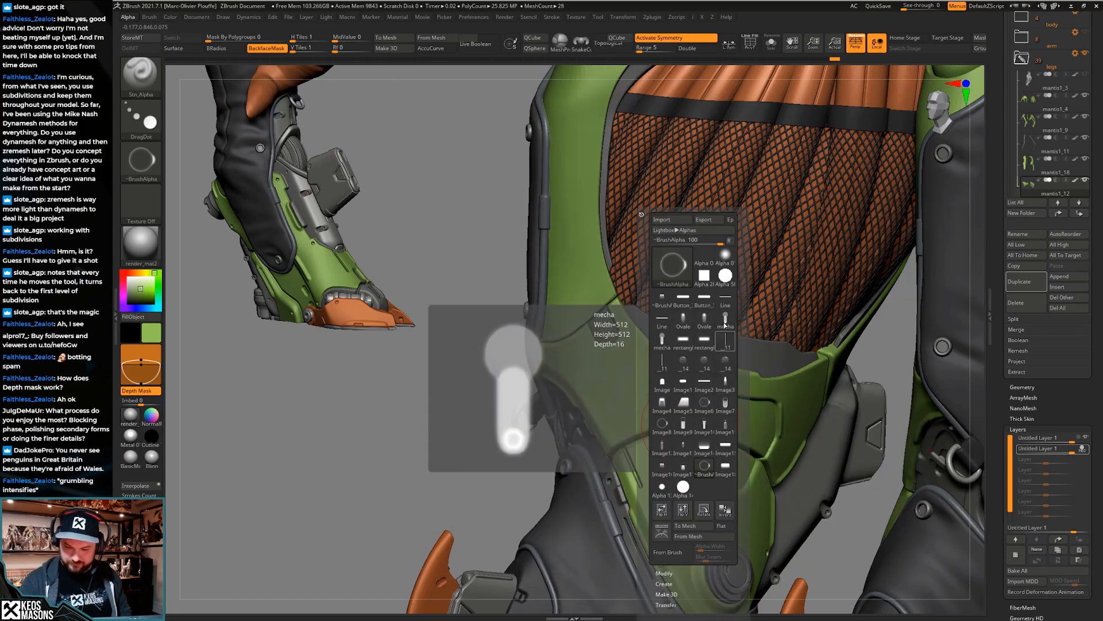
left_click(725, 297)
key("ctrl+z")
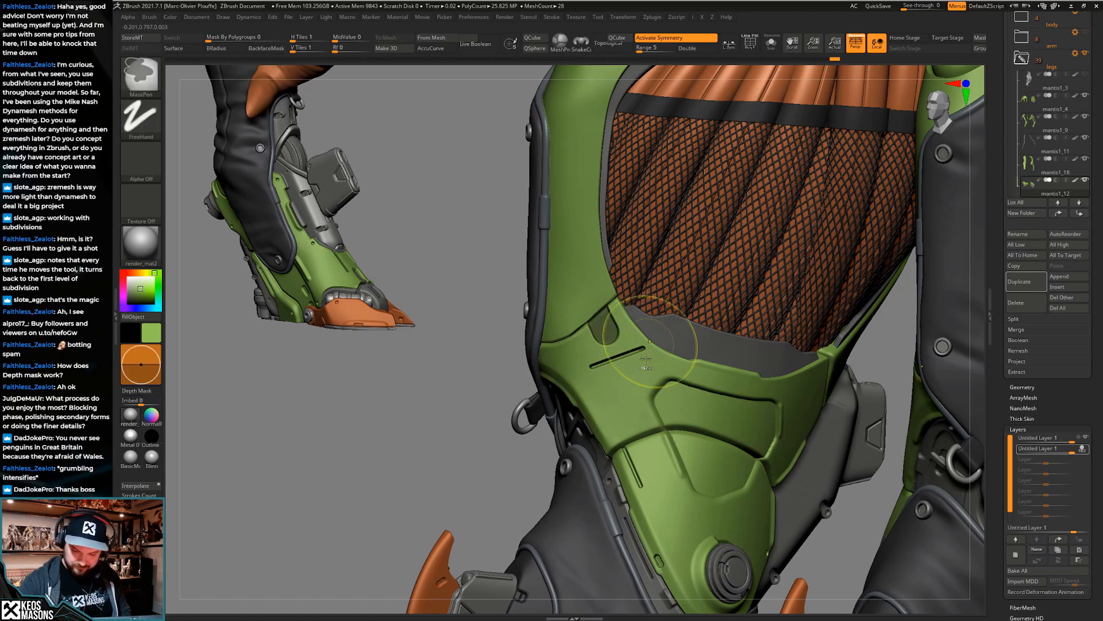
Rotate the line alpha upright, adjust the brush size and stamp a thin slot extending from the tab's rounded end
key("space")
key("F4")
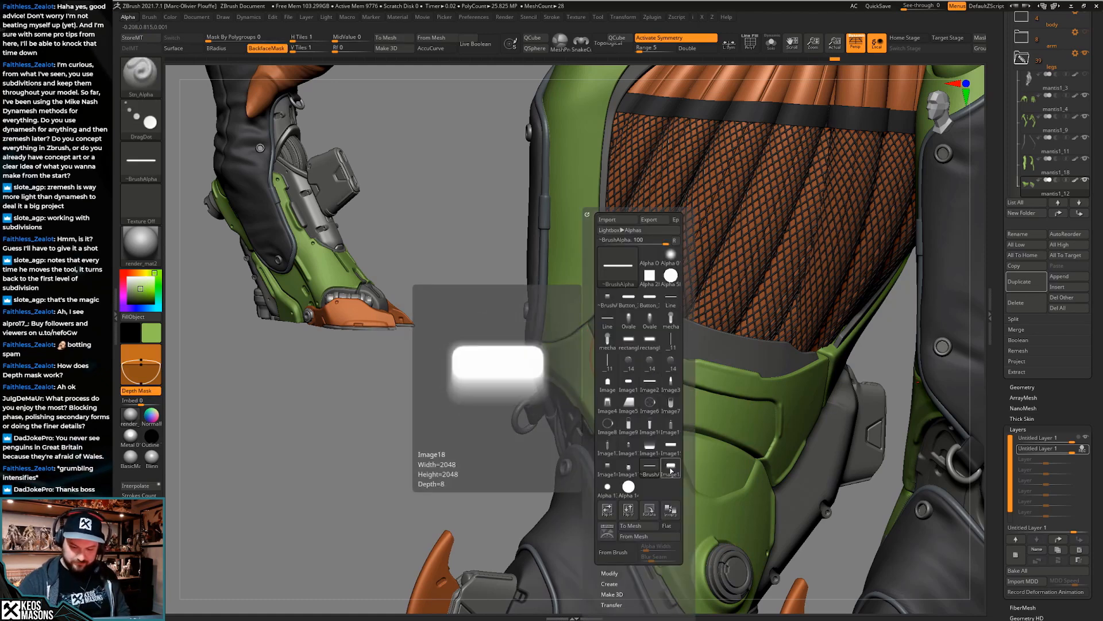
left_click(652, 510)
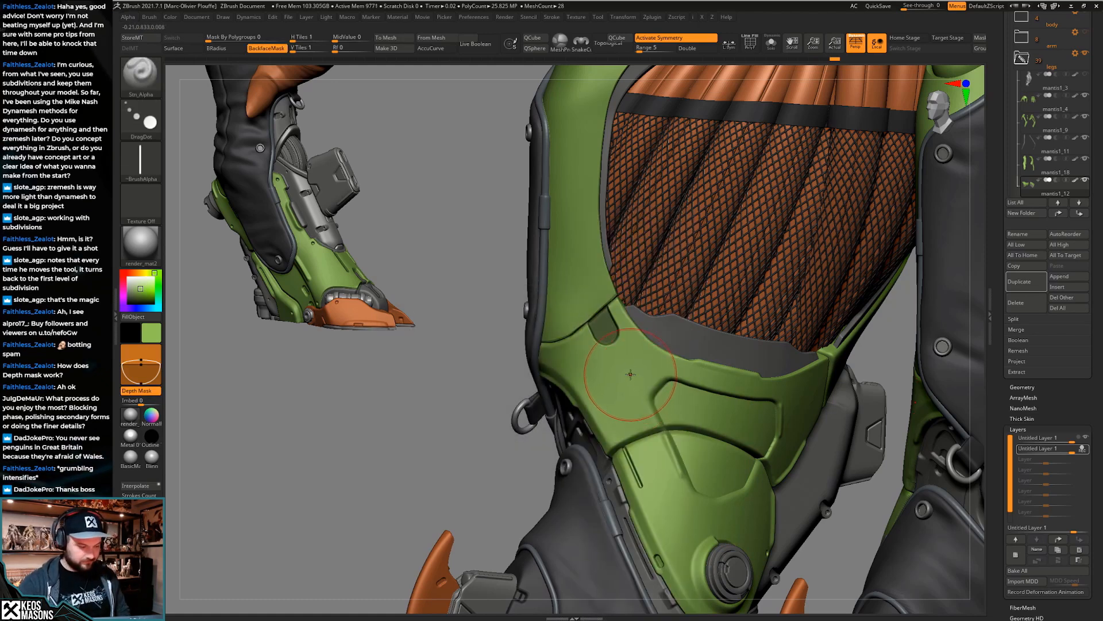
key("space")
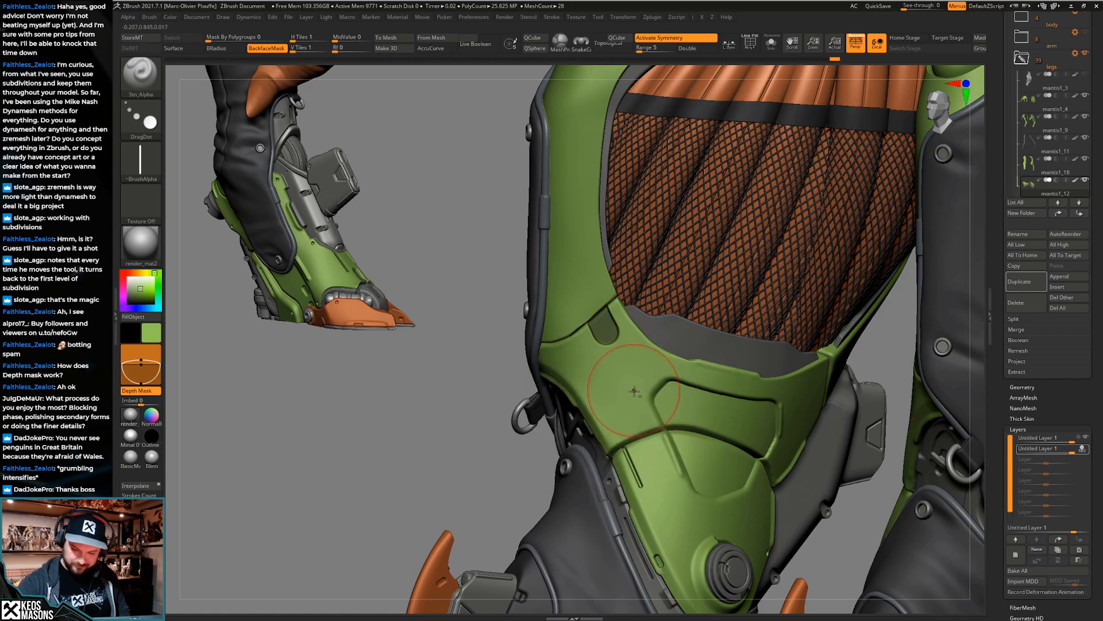
key("space")
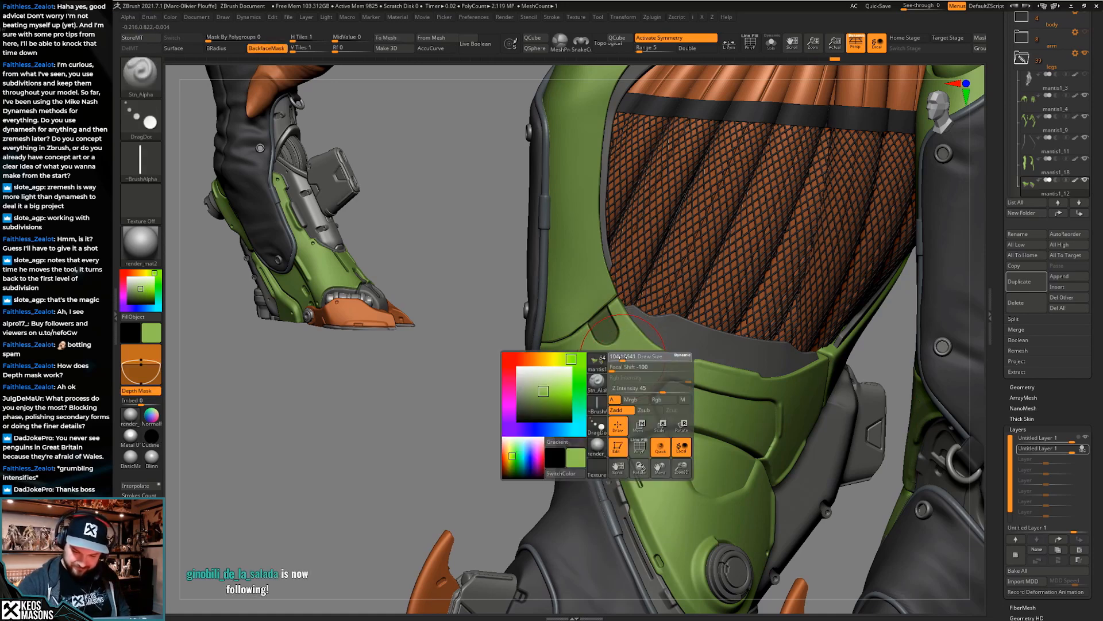
key("space")
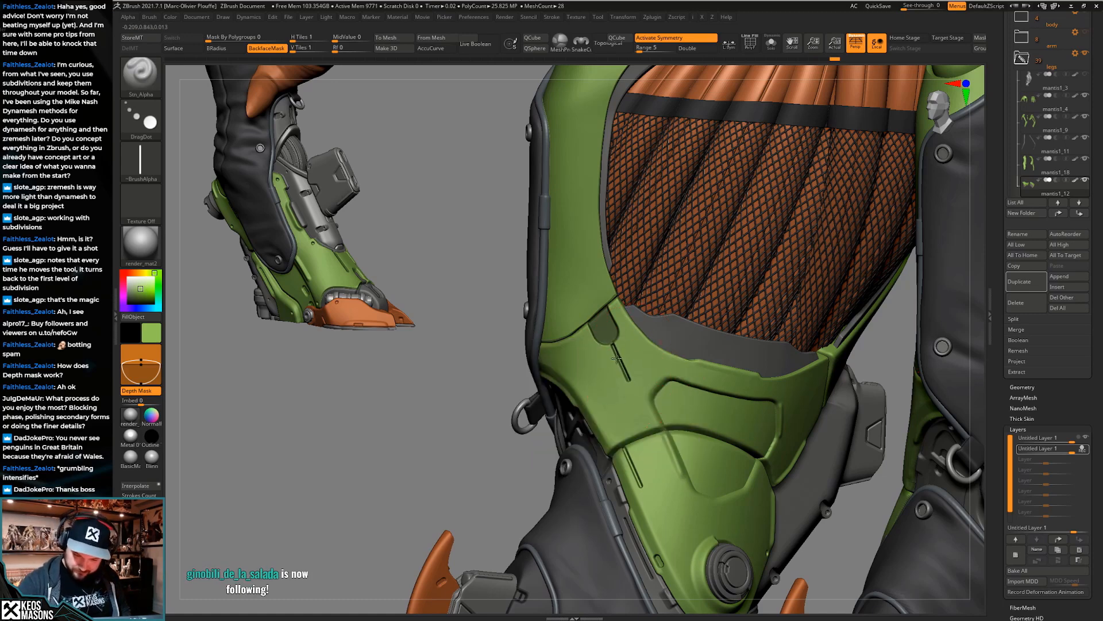
Stamp a matching thin slot at the kneecap plate's opposite upper corner with the line alpha
right_click_drag(631, 366, 667, 427)
key("ctrl")
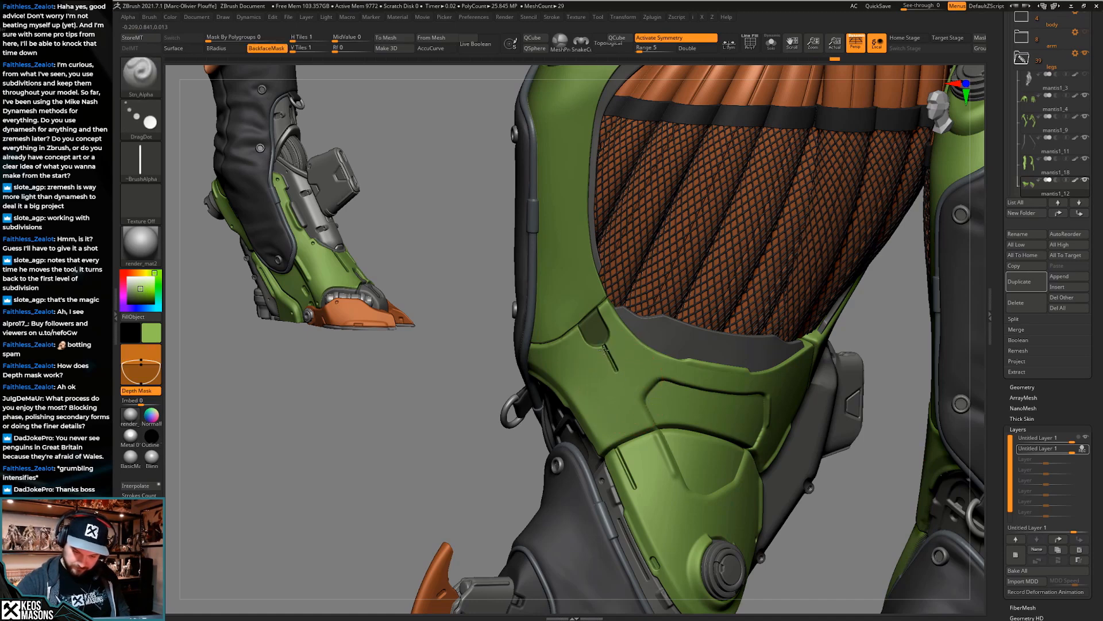
right_click_drag(603, 349, 737, 412)
right_click_drag(707, 456, 721, 494)
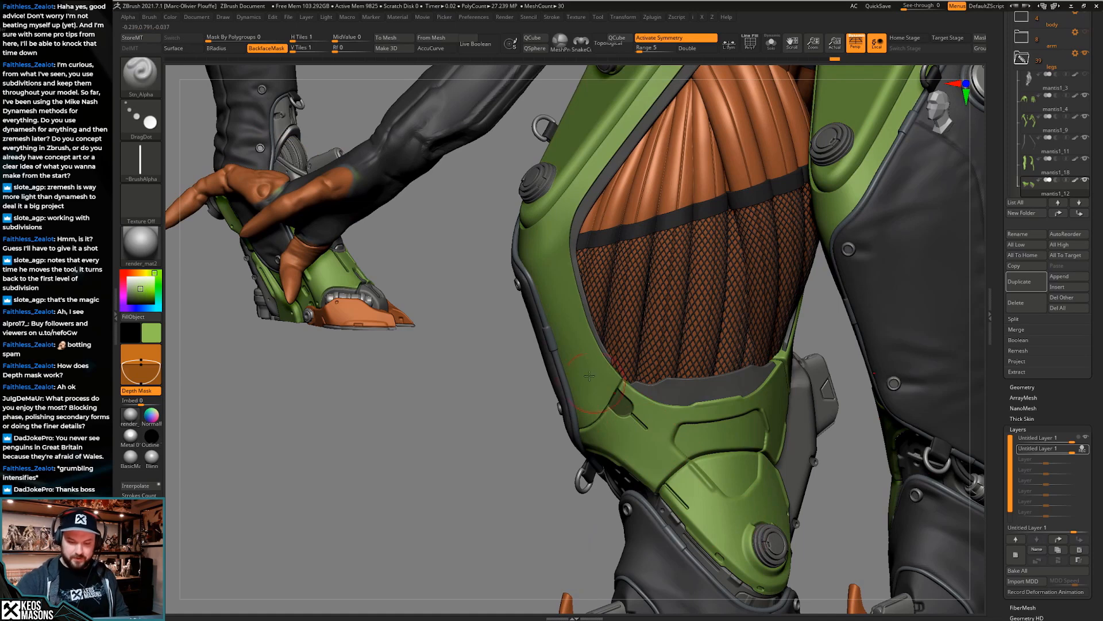
mouse_move(712, 455)
right_mouse_down()
mouse_move(781, 417)
mouse_move(808, 383)
right_mouse_up()
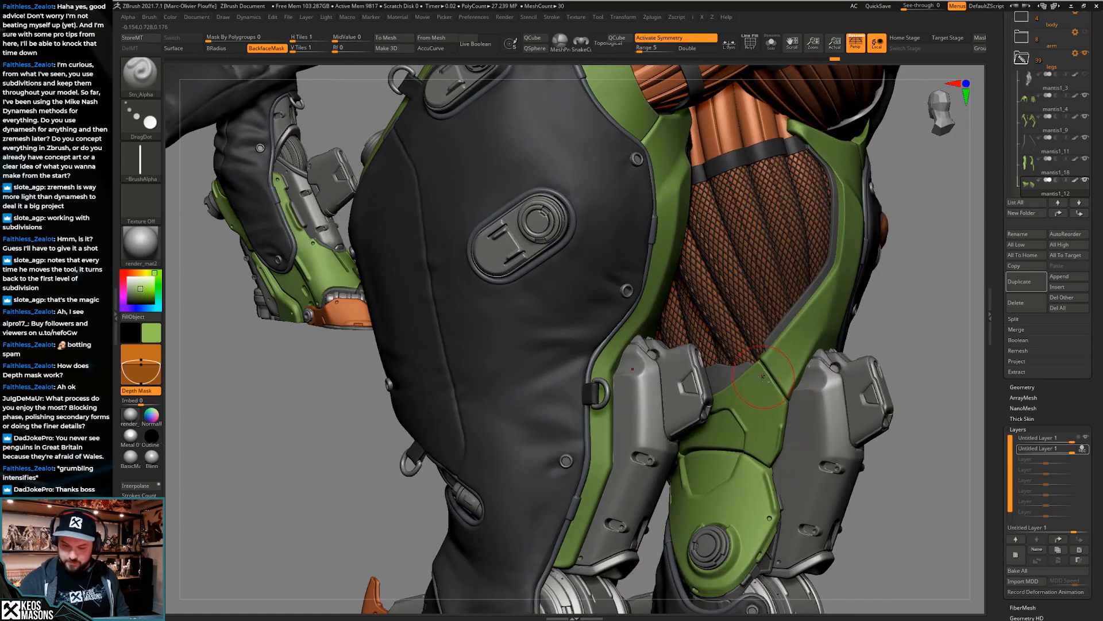
key("ctrl+z")
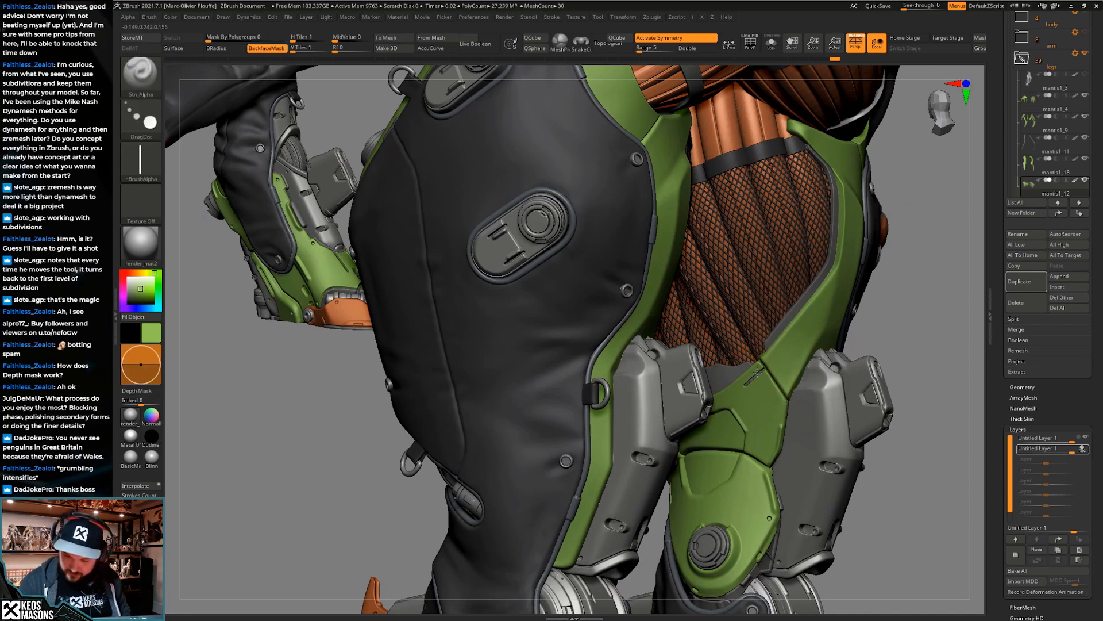
key("ctrl+z")
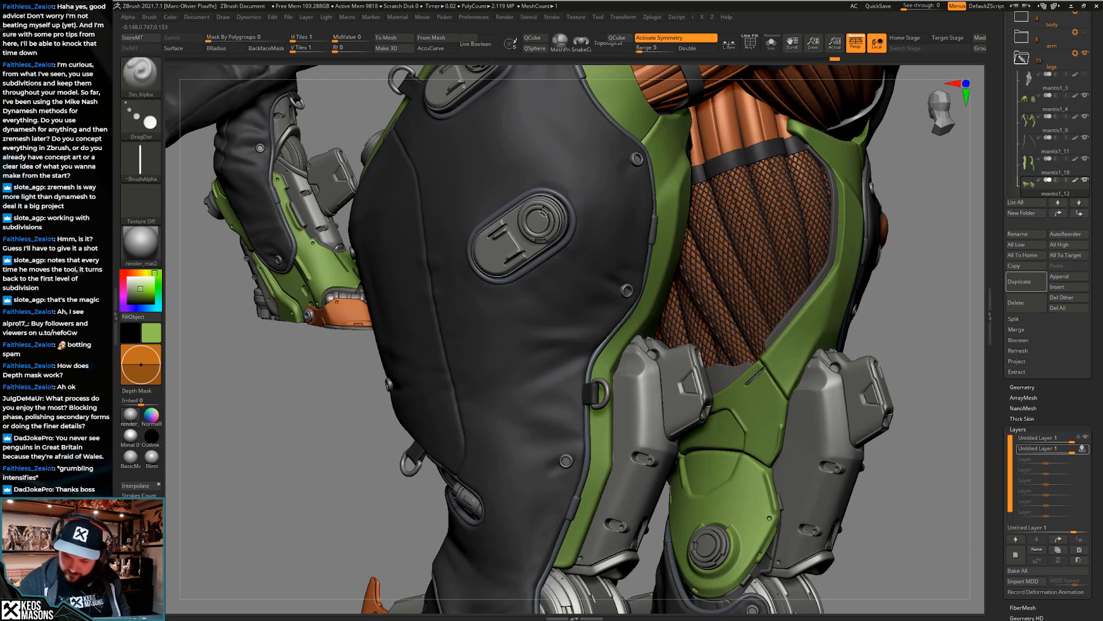
right_click_drag(793, 398, 751, 407, "alt")
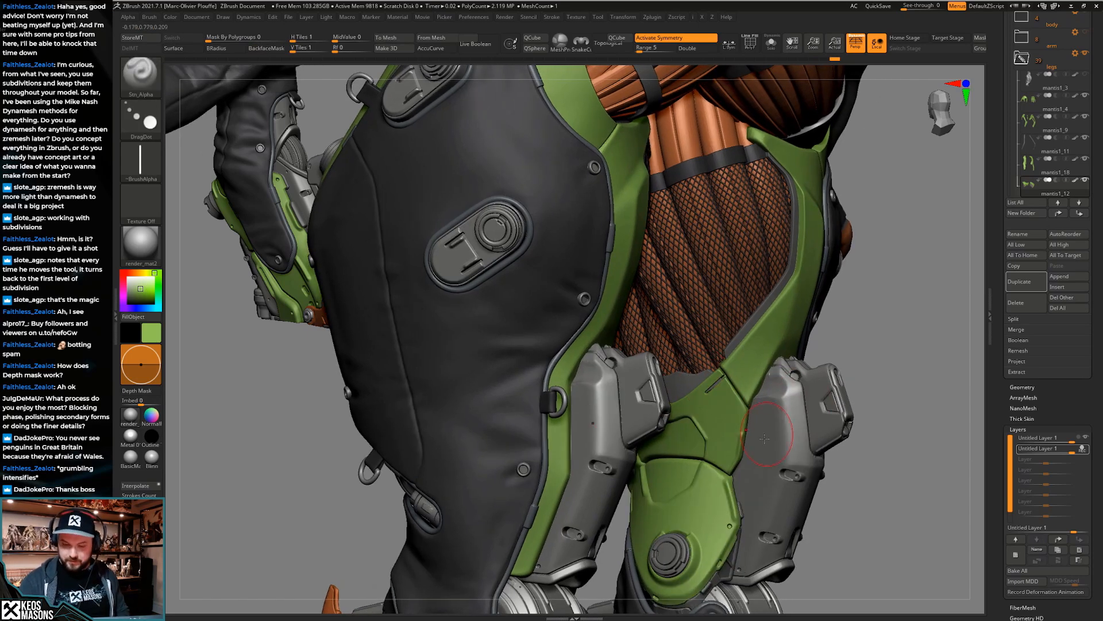
mouse_move(762, 454)
right_mouse_down("alt")
mouse_move(763, 426)
mouse_move(735, 415)
mouse_move(723, 435)
mouse_move(684, 436)
mouse_move(624, 414)
mouse_move(607, 393)
mouse_move(619, 396)
right_mouse_up("alt")
Switch to the Planar brush with the round Alpha 13 and flatten the slot's end where it meets the tab
key("space")
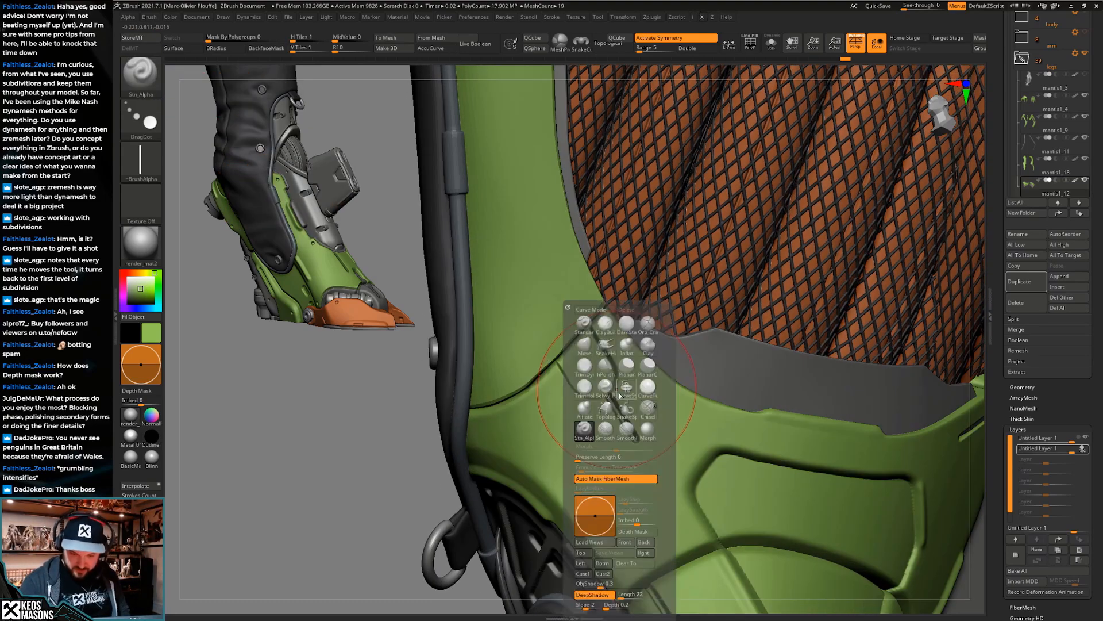
left_click(648, 389)
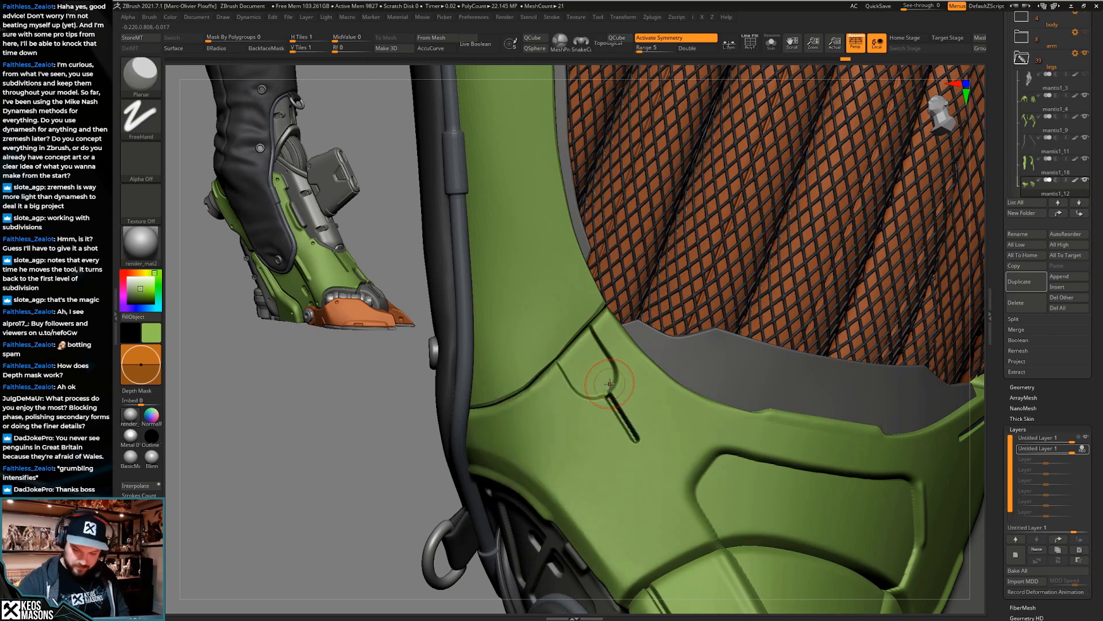
key("ctrl+a")
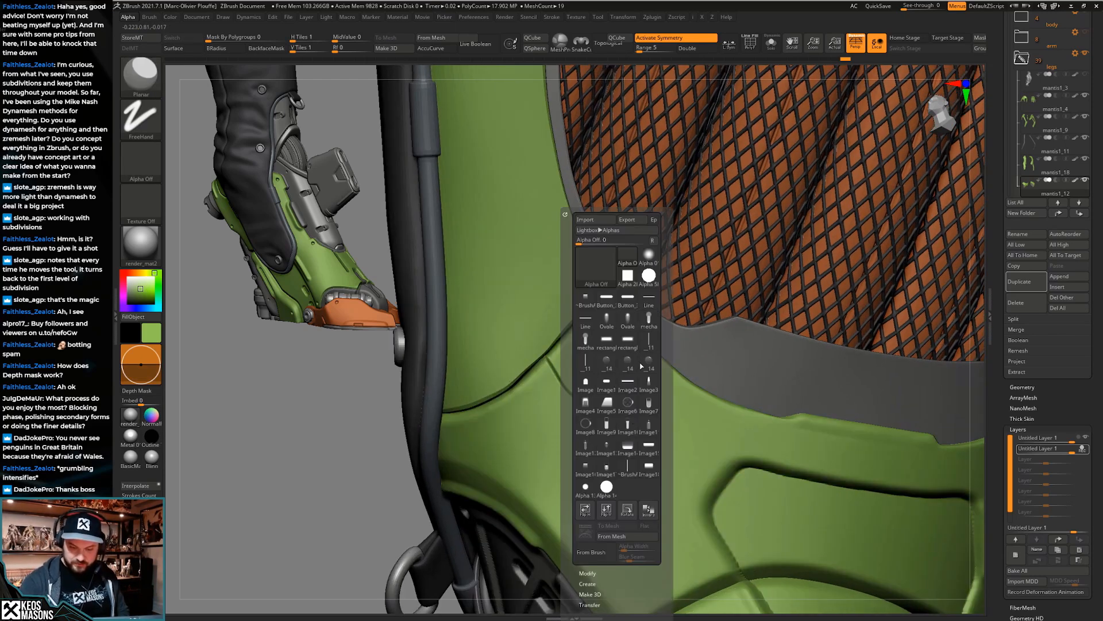
left_click(586, 488)
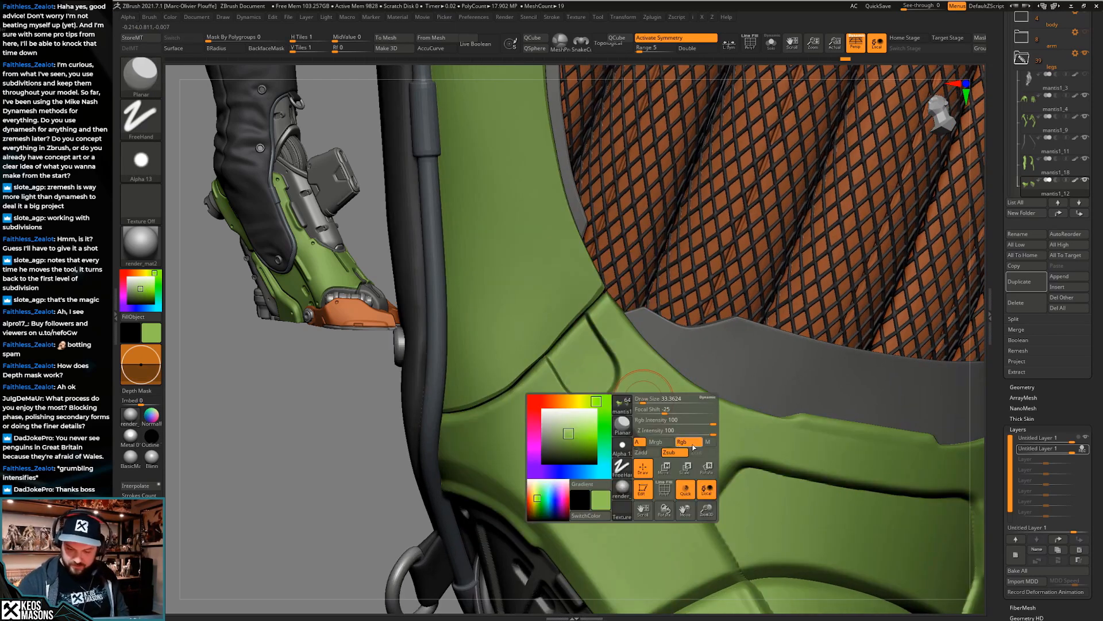
key("ctrl+z")
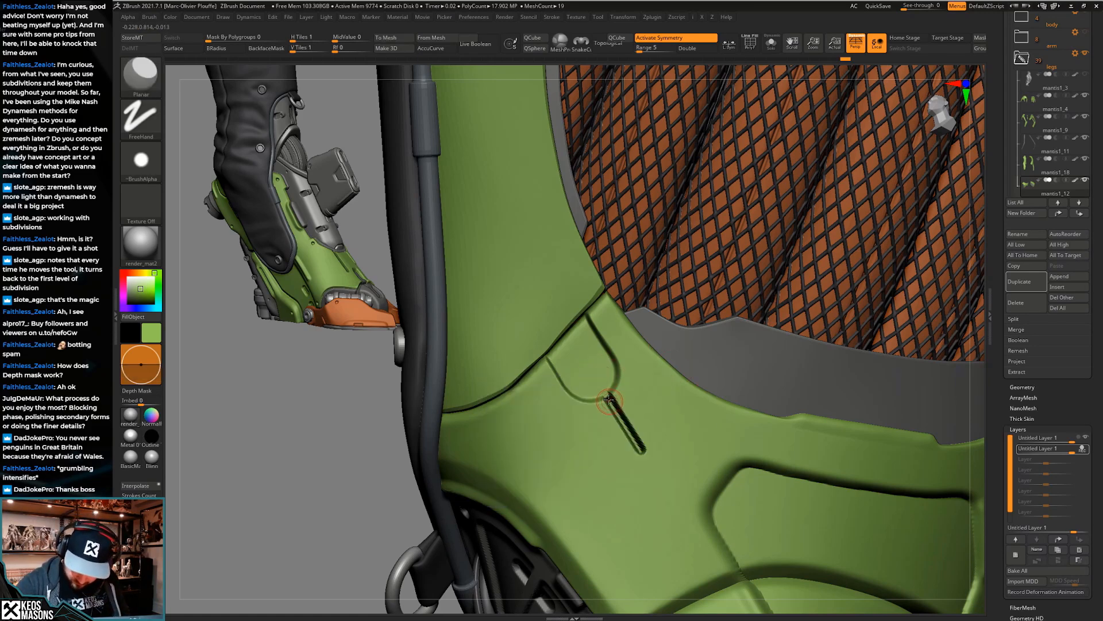
left_click_drag(610, 401, 608, 397)
right_click_drag(603, 396, 561, 311, "ctrl")
right_click_drag(626, 413, 635, 436, "ctrl")
key("alt+s")
key("space")
left_click(645, 368)
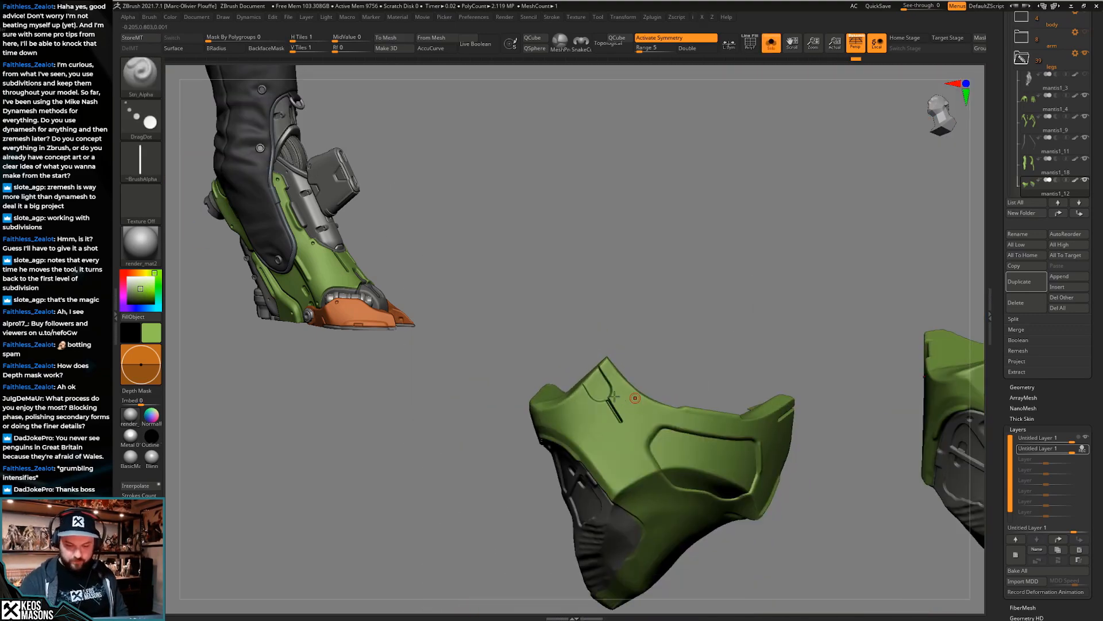
key("alt+s")
key("alt+a")
mouse_move(676, 402)
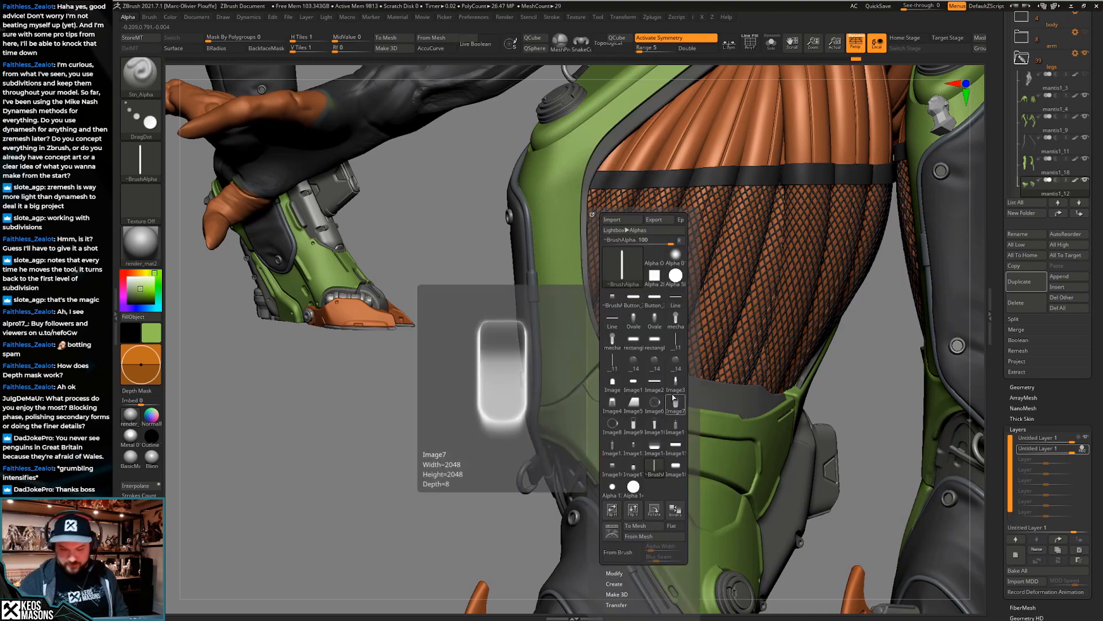
Isolate the kneecap plate and punch a round hole into the tab with the TrimHole brush
key("b")
left_click(711, 194)
right_click_drag(713, 173, 632, 345)
key("alt+s")
mouse_move(592, 379)
right_mouse_down("ctrl")
mouse_move(582, 430)
mouse_move(611, 373)
right_mouse_up("ctrl")
key("space")
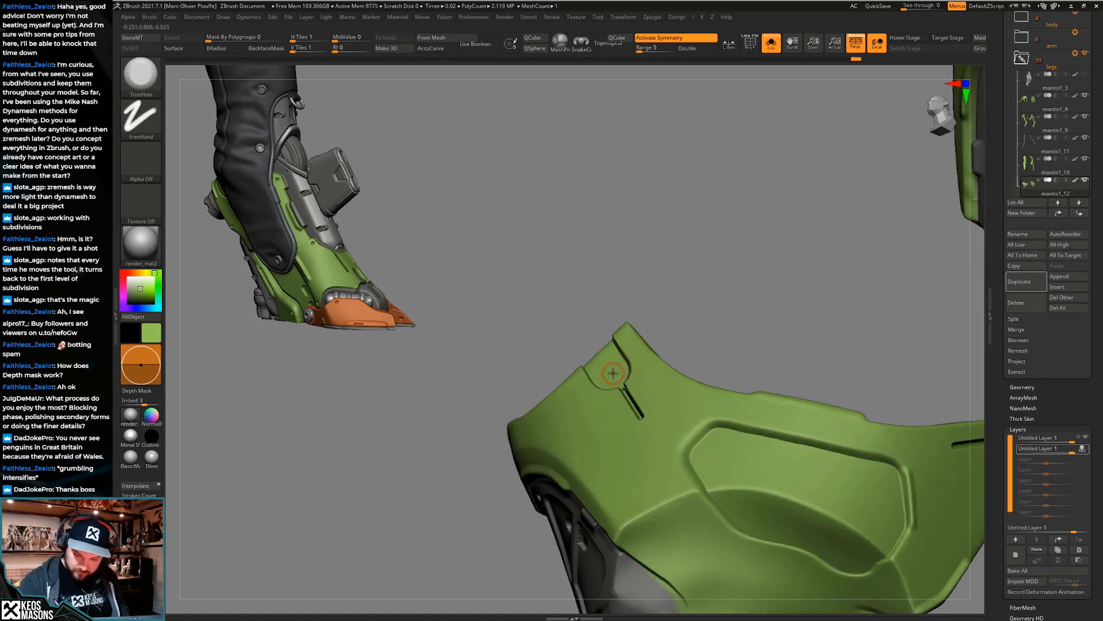
mouse_move(609, 370)
right_mouse_down()
mouse_move(670, 464)
mouse_move(650, 431)
mouse_move(727, 364)
right_mouse_up()
key("alt+s")
key("alt+s")
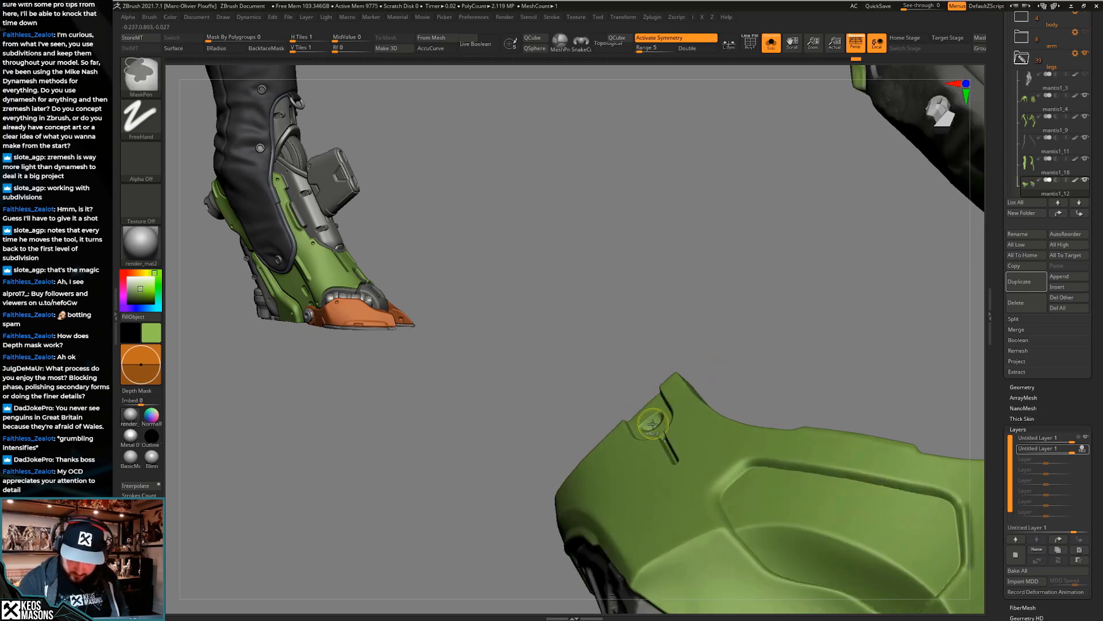
mouse_move(651, 420)
right_mouse_down("ctrl")
mouse_move(665, 384)
mouse_move(694, 443)
mouse_move(686, 454)
mouse_move(678, 440)
mouse_move(674, 484)
mouse_move(581, 434)
mouse_move(526, 430)
mouse_move(519, 476)
mouse_move(555, 448)
mouse_move(560, 417)
mouse_move(645, 493)
mouse_move(739, 451)
mouse_move(722, 446)
right_mouse_up("ctrl")
key("ctrl+shift+s")
right_click(519, 475)
mouse_move(396, 489)
right_mouse_down("alt")
mouse_move(601, 466)
mouse_move(632, 420)
right_mouse_up("alt")
Switch to the ClayBuildup brush and make the bolts subtool Merged_mantis1_6 active
key("space")
left_click(622, 323)
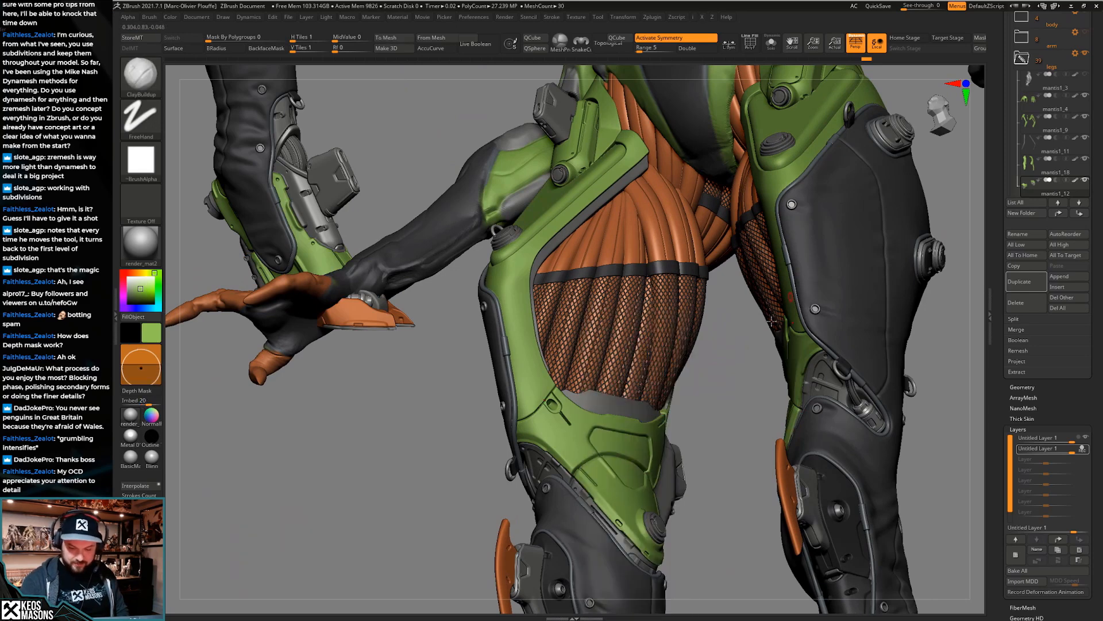
left_click(654, 522, "alt")
key("shift+s")
key("space")
key("shift+s")
mouse_move(597, 485)
right_mouse_down()
mouse_move(546, 431)
mouse_move(598, 477)
mouse_move(634, 449)
mouse_move(616, 446)
right_mouse_up()
left_click(545, 430, "alt")
key("shift+s")
key("shift+s")
key("b")
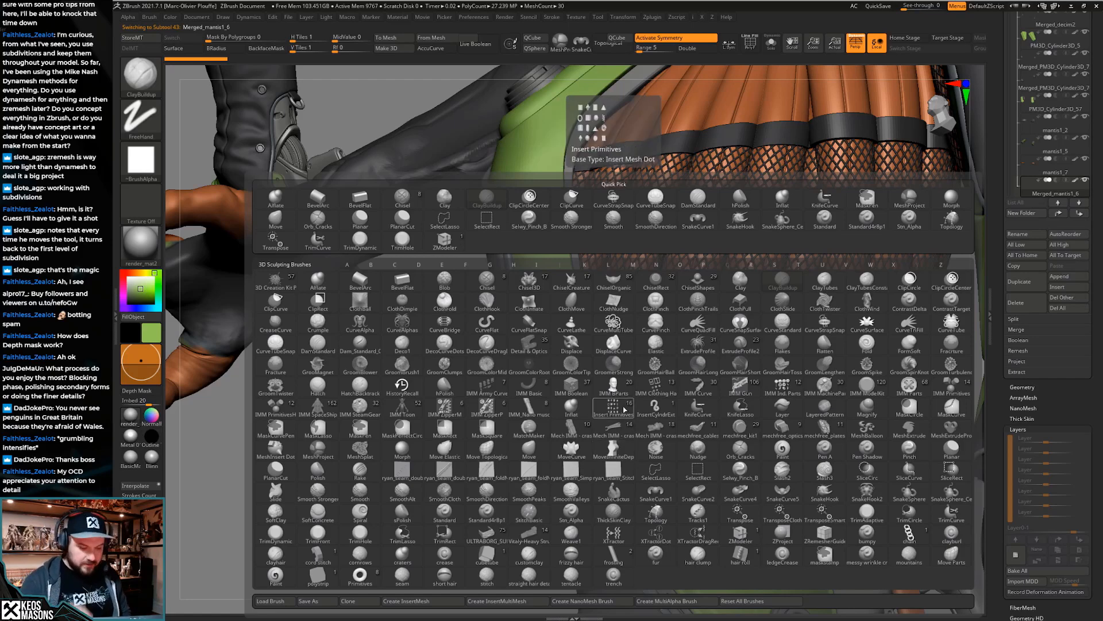
left_click(955, 387)
right_click_drag(956, 387, 905, 389)
Choose the IMM ModelKit insert brush and pick its Cones_3 part
key("b")
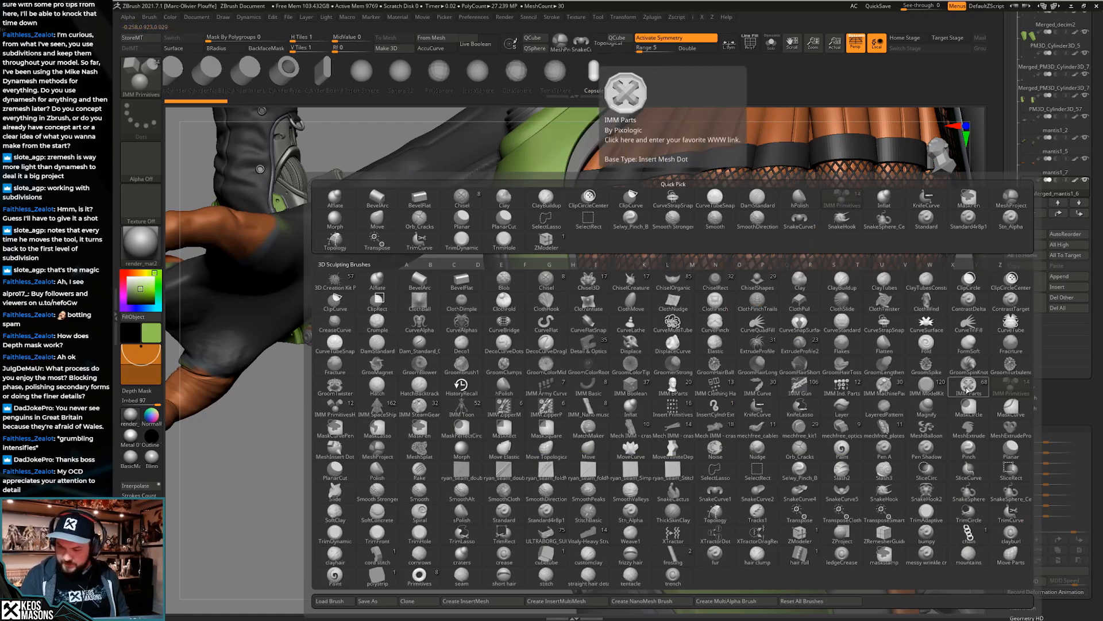
left_click(925, 390)
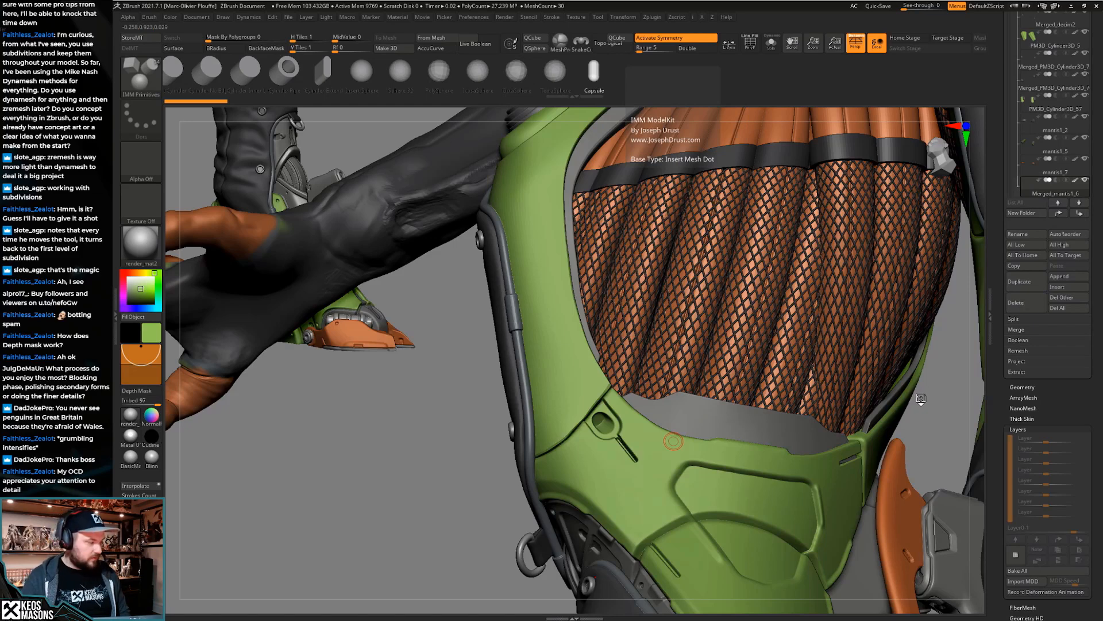
left_click_drag(477, 72, 923, 80)
left_click_drag(436, 74, 481, 75)
left_click_drag(702, 74, 491, 75)
left_click(720, 73)
Insert the Cones_3 part into the tab's hole and position it with the transpose line
mouse_move(619, 417)
right_mouse_down()
mouse_move(696, 405)
mouse_move(629, 406)
mouse_move(644, 403)
mouse_move(632, 410)
mouse_move(677, 432)
mouse_move(695, 427)
mouse_move(671, 413)
right_mouse_up()
key("w")
left_click_drag(654, 429, 665, 361)
left_click(665, 361)
mouse_move(661, 429)
right_mouse_down()
mouse_move(684, 431)
mouse_move(663, 432)
right_mouse_up()
left_click_drag(660, 431, 645, 423)
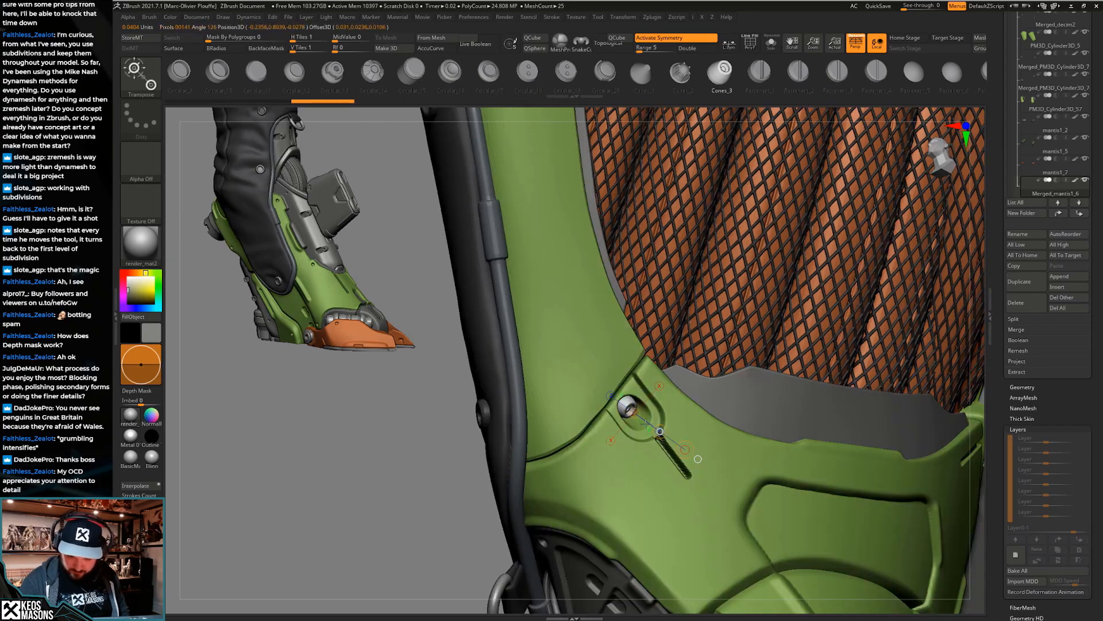
key("q")
Isolate the bolts, split the newly inserted cone part into its own subtool and select it
right_click_drag(719, 434, 672, 443, "ctrl")
key("alt+s")
key("ctrl+z")
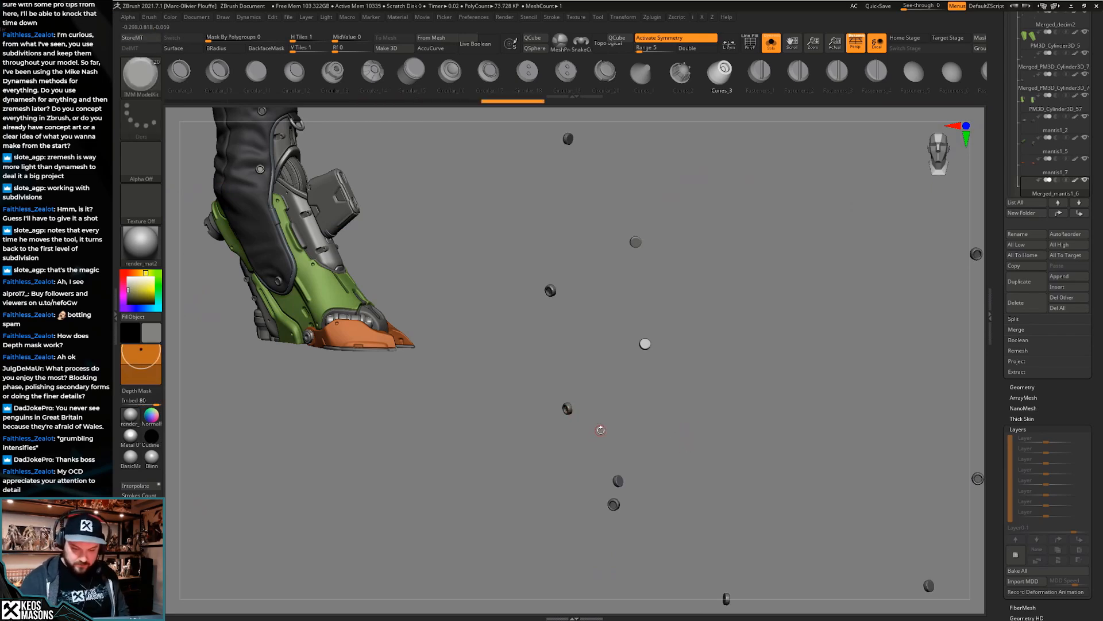
key("Down")
Apply the Metal 01 material to the cone part, restore the render material as active and show the full leg
left_click(152, 457)
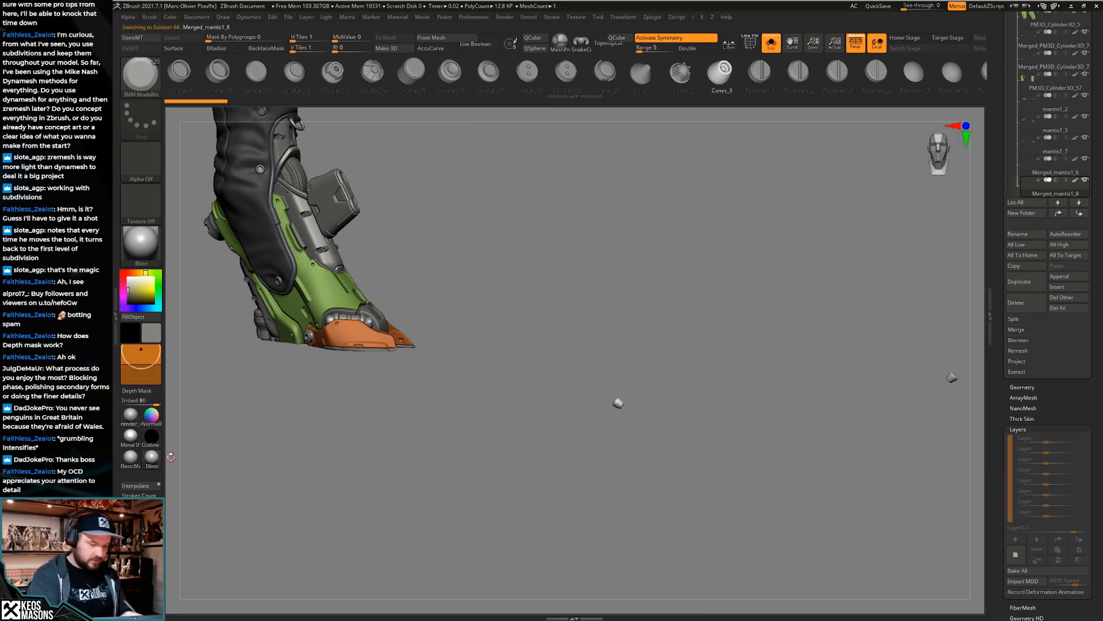
left_click(131, 437)
key("space")
key("space")
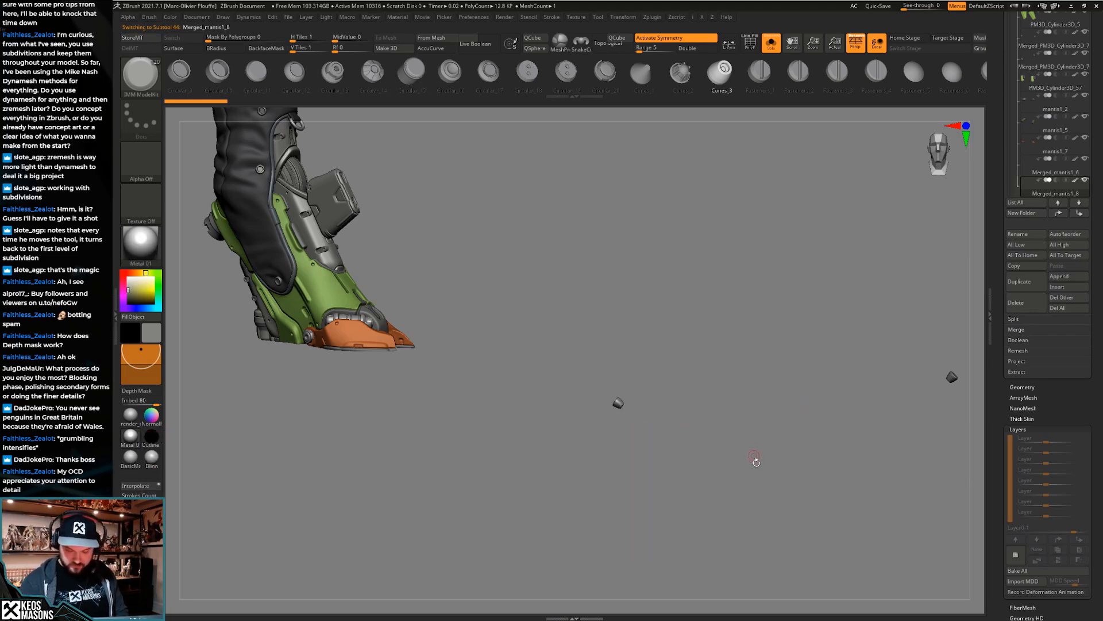
left_click(756, 459)
left_click_drag(745, 454, 739, 460)
key("space")
left_click(136, 418)
left_click_drag(466, 571, 683, 446)
Select the kneecap plate and set the Sin_Alpha stamp brush to the rounded slot alpha Image1
key("space")
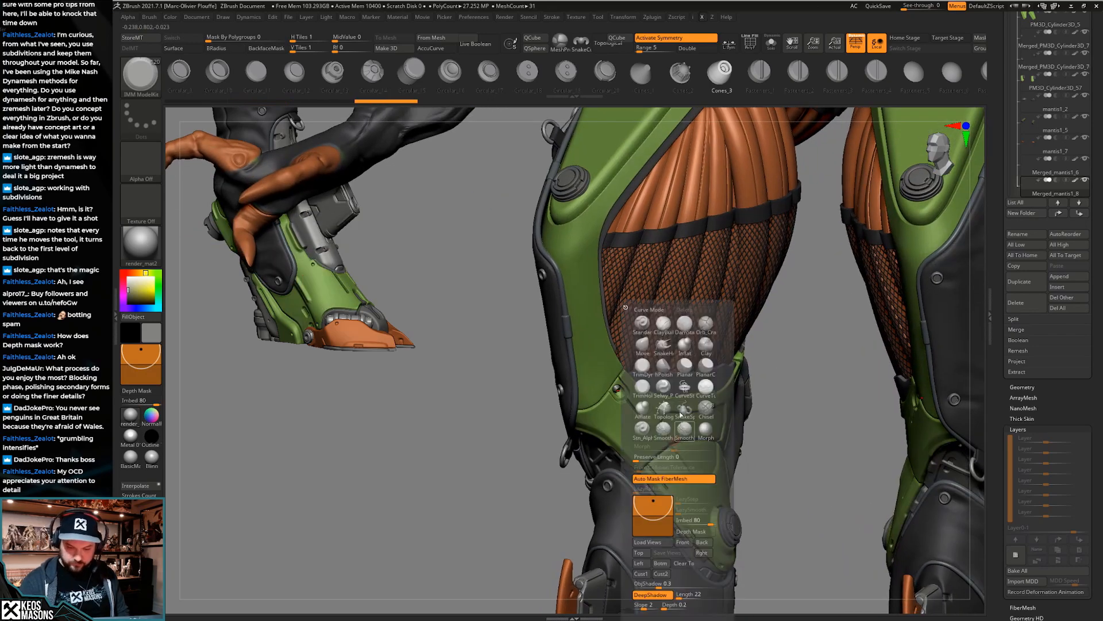
left_click(667, 326)
left_click_drag(500, 454, 669, 432)
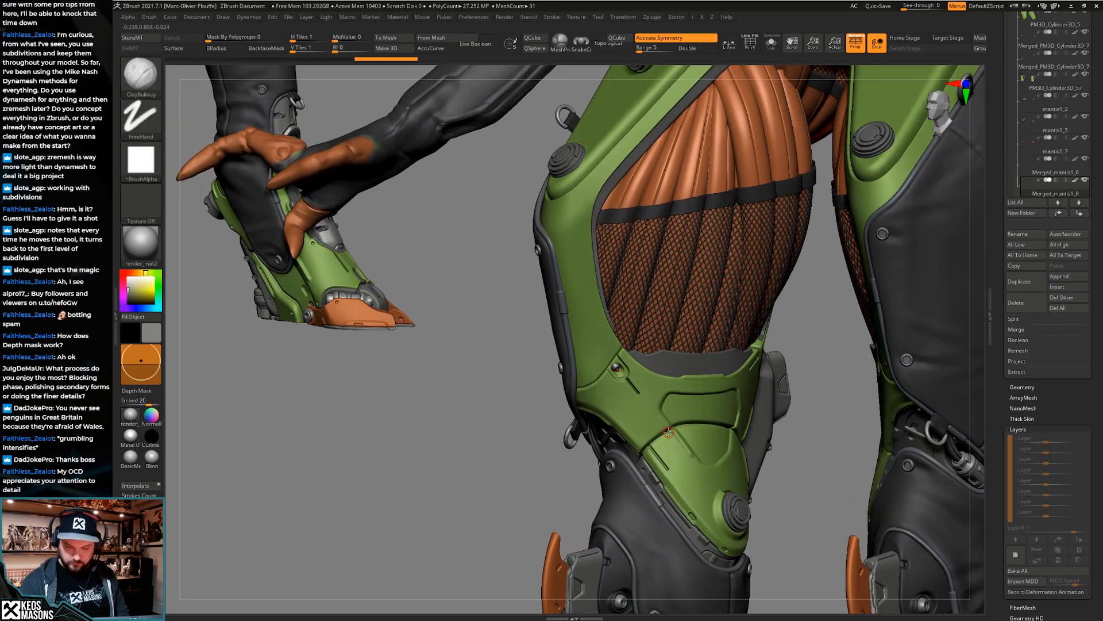
mouse_move(691, 421)
right_mouse_down()
mouse_move(695, 447)
mouse_move(691, 420)
mouse_move(725, 414)
mouse_move(716, 396)
mouse_move(749, 433)
mouse_move(732, 398)
mouse_move(731, 410)
right_mouse_up()
left_click(713, 385, "alt")
key("z")
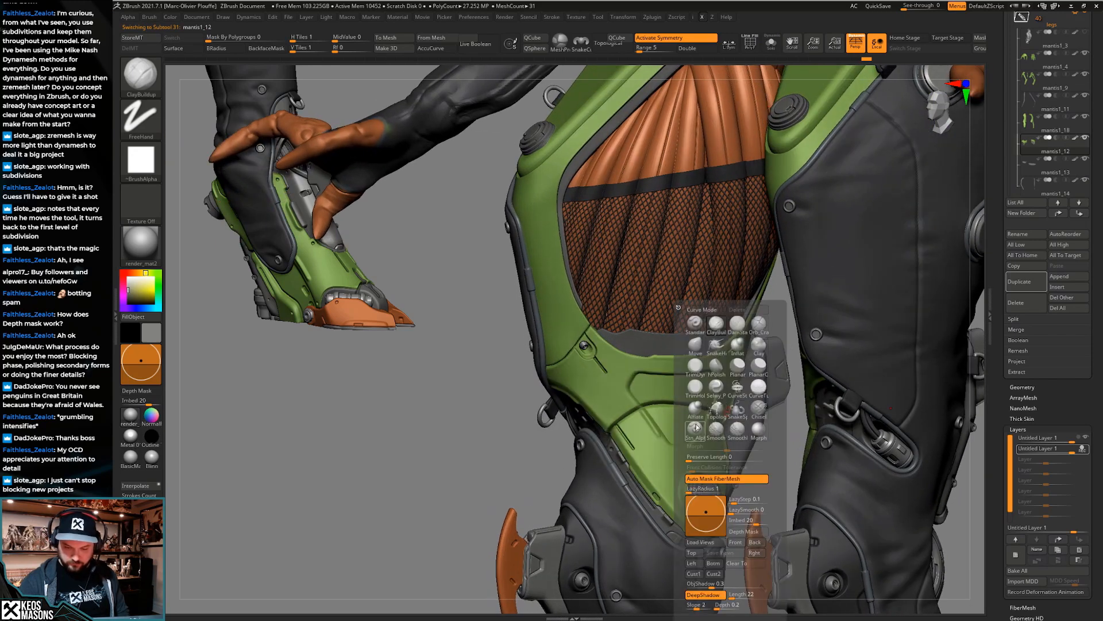
left_click(738, 412)
key("a")
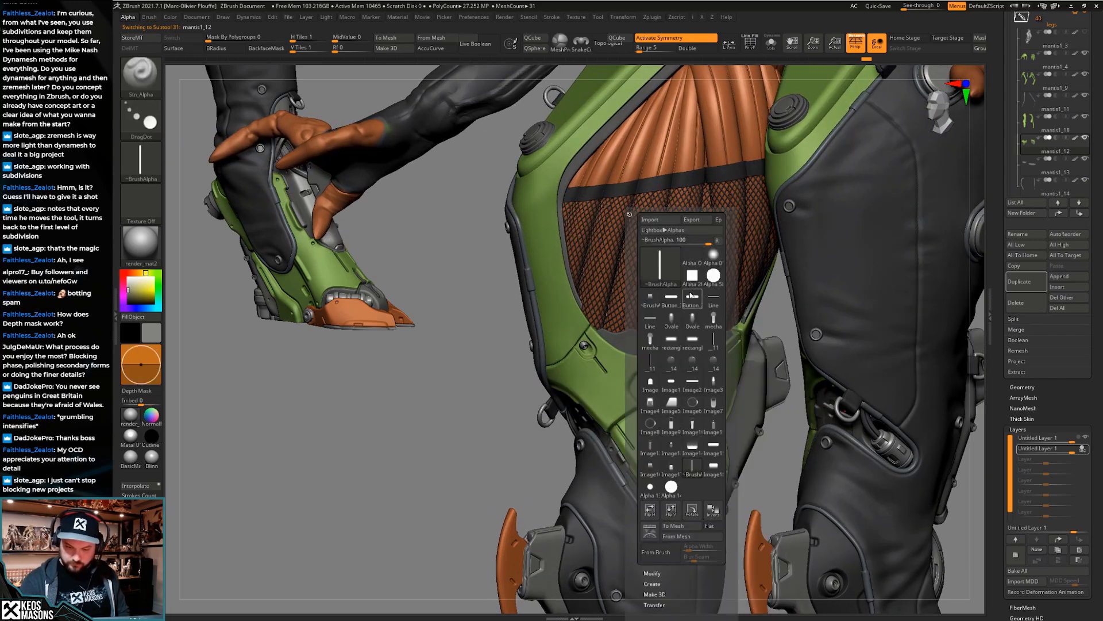
left_click(674, 390)
Try a rounded slot below the tab's line and stamp it at the plate's outer lower edge instead
right_click_drag(626, 402, 601, 450, "ctrl")
right_click(601, 450)
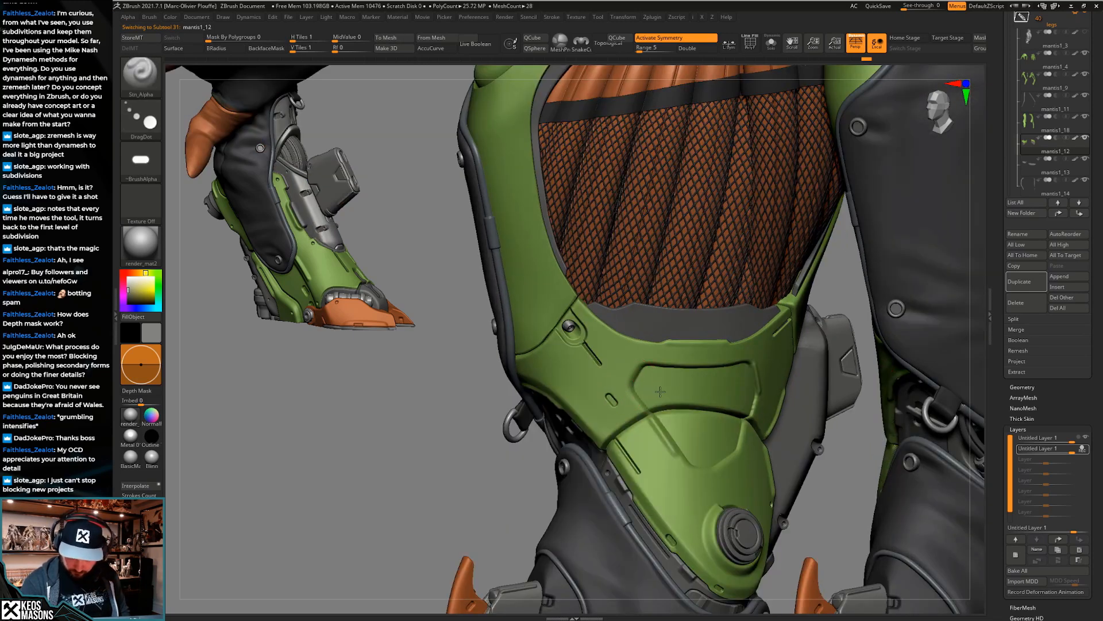
right_click_drag(656, 394, 670, 379)
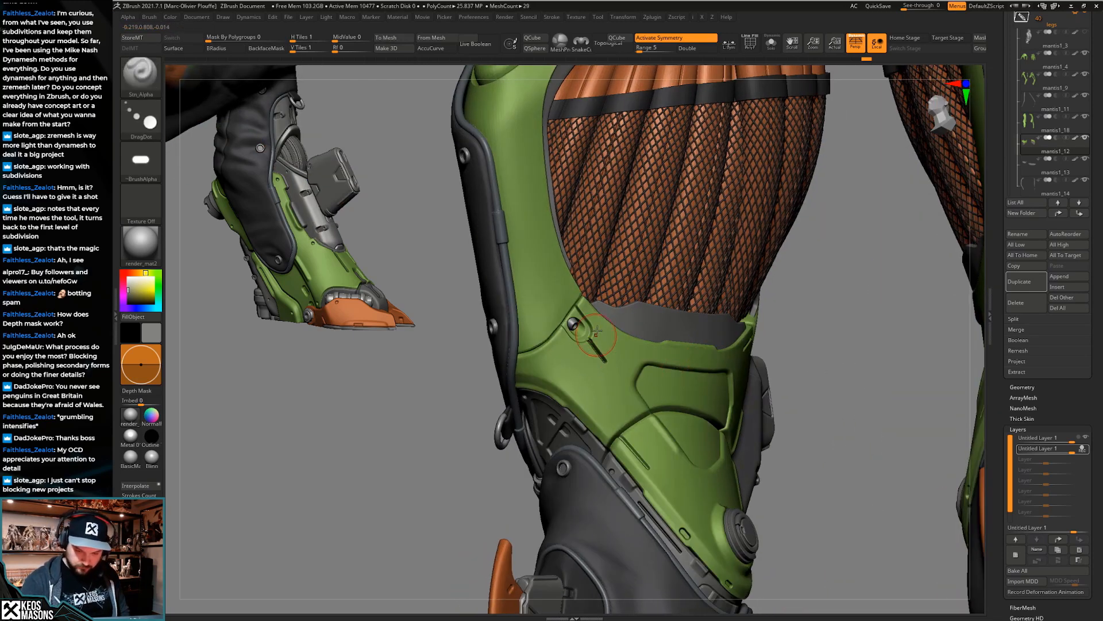
right_click_drag(566, 364, 663, 480)
Select the lower kneecap piece mantis1_16 and try stamping a second rounded slot above its existing edge slot
left_click(662, 482, "alt")
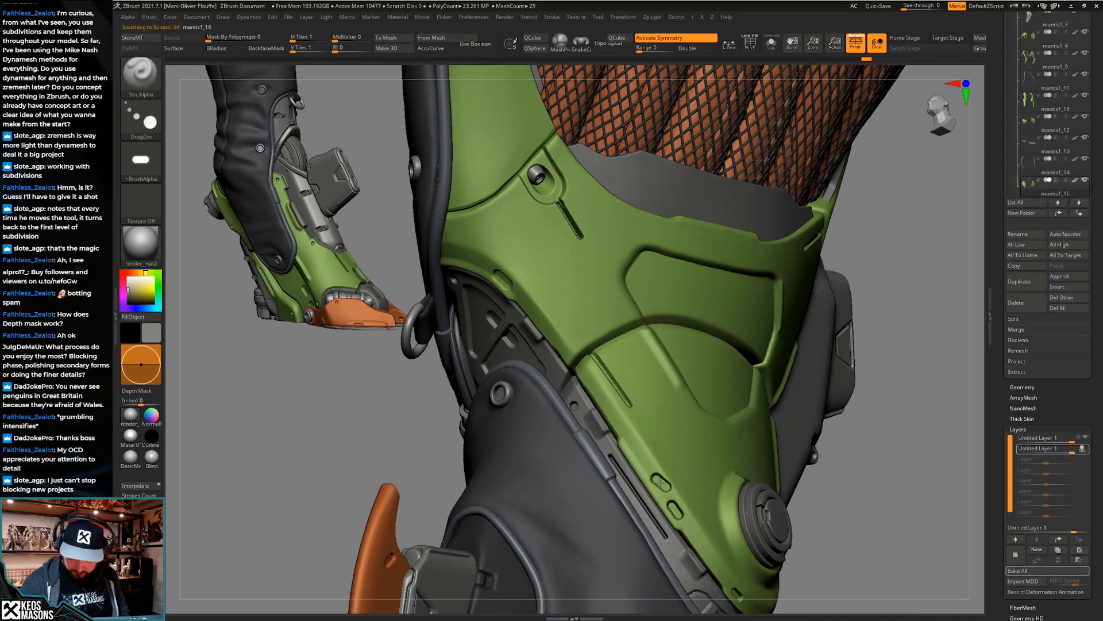
key("space")
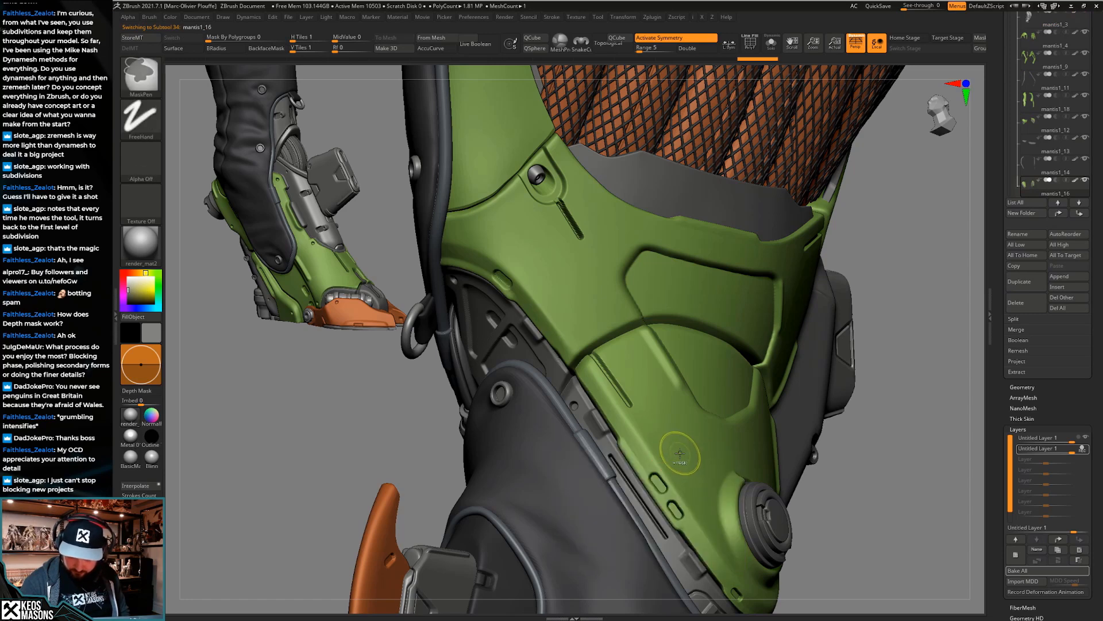
key("space")
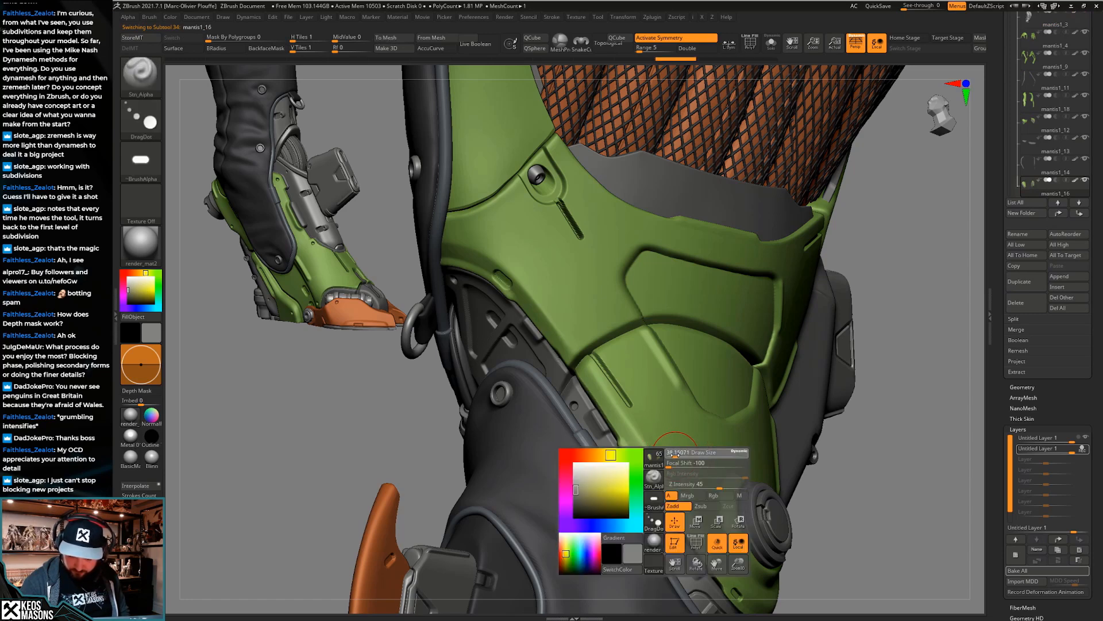
key("space")
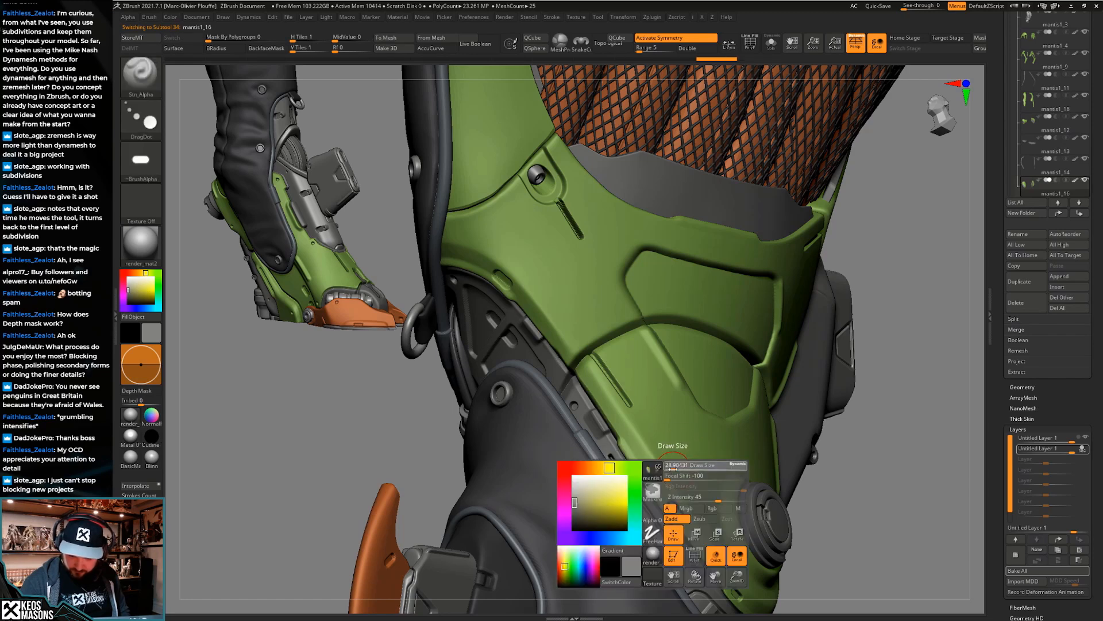
left_click_drag(658, 479, 655, 482)
mouse_move(655, 481)
right_mouse_down()
mouse_move(614, 329)
mouse_move(544, 263)
right_mouse_up()
key("ctrl+z")
Reselect the kneecap plate and stamp a small rounded slot inside the outer end of its recessed panel
left_click(543, 262, "alt")
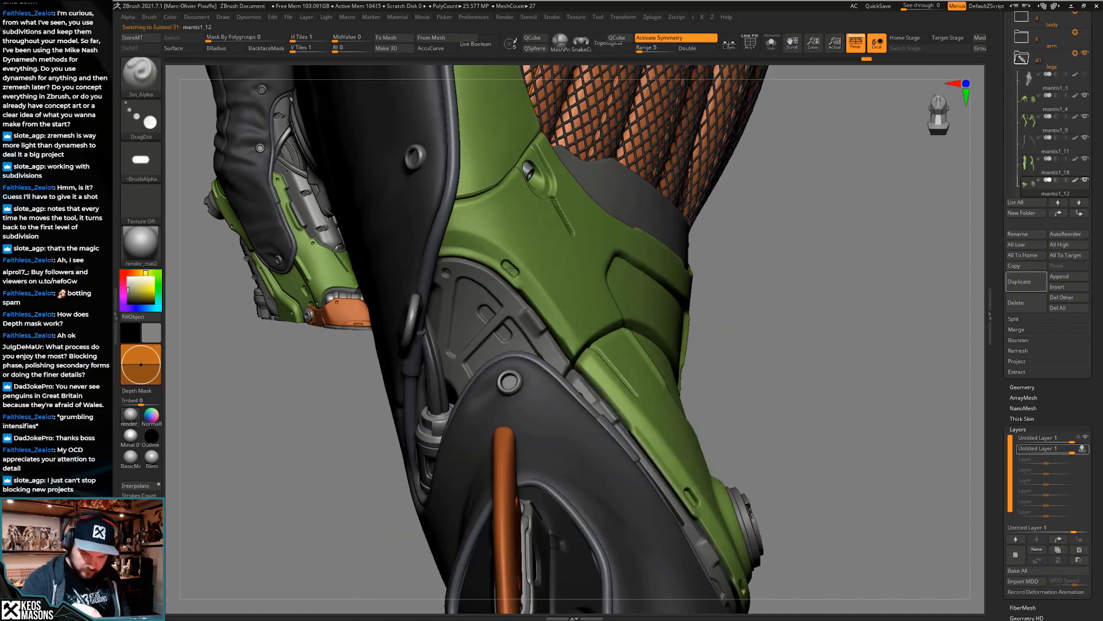
right_click_drag(546, 324, 575, 402, "ctrl")
right_click_drag(704, 451, 650, 459)
right_click_drag(649, 411, 673, 428, "alt")
right_click_drag(609, 346, 471, 362, "ctrl")
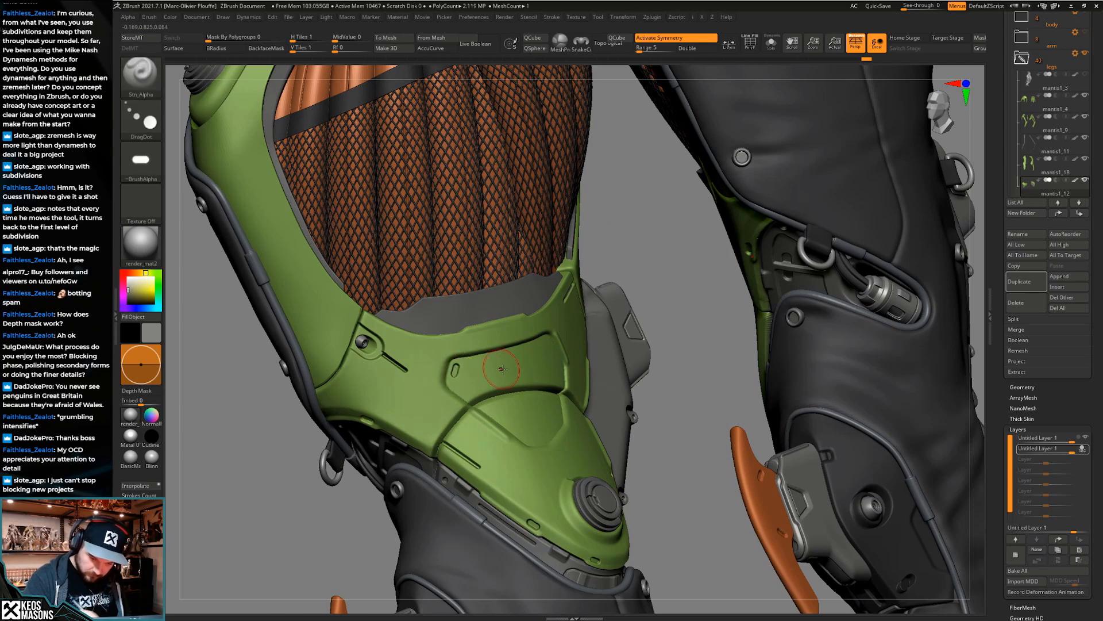
Examine the kneecap armour from several angles and distances, briefly selecting the lower piece mantis1_16 before reselecting the kneecap plate mantis1_12
right_click_drag(455, 370, 614, 330)
right_click_drag(564, 372, 548, 409)
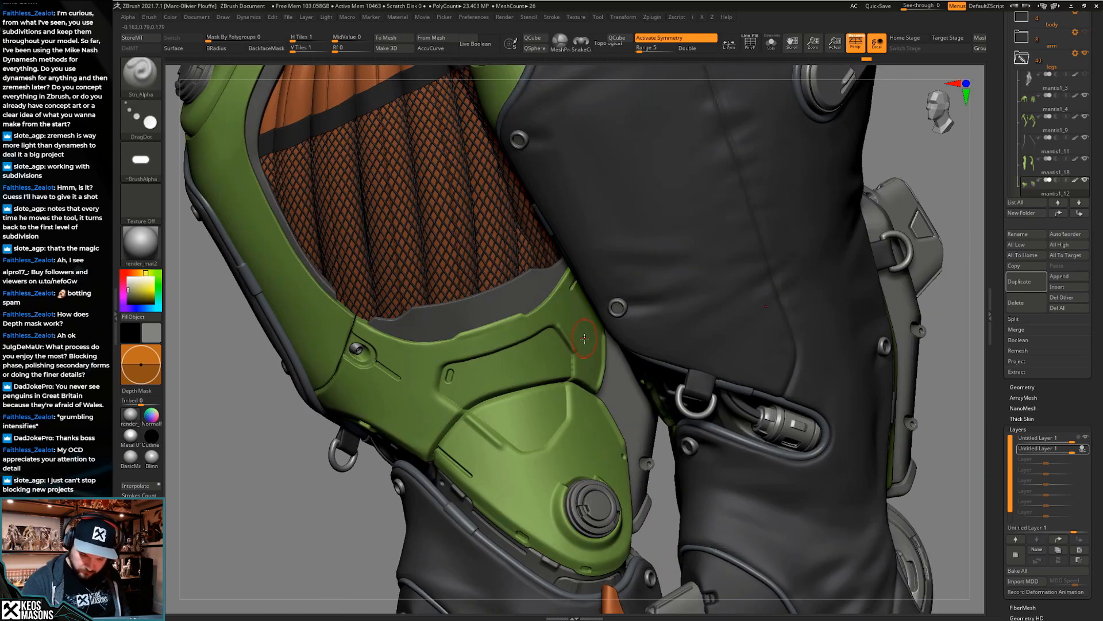
left_click(547, 412, "alt")
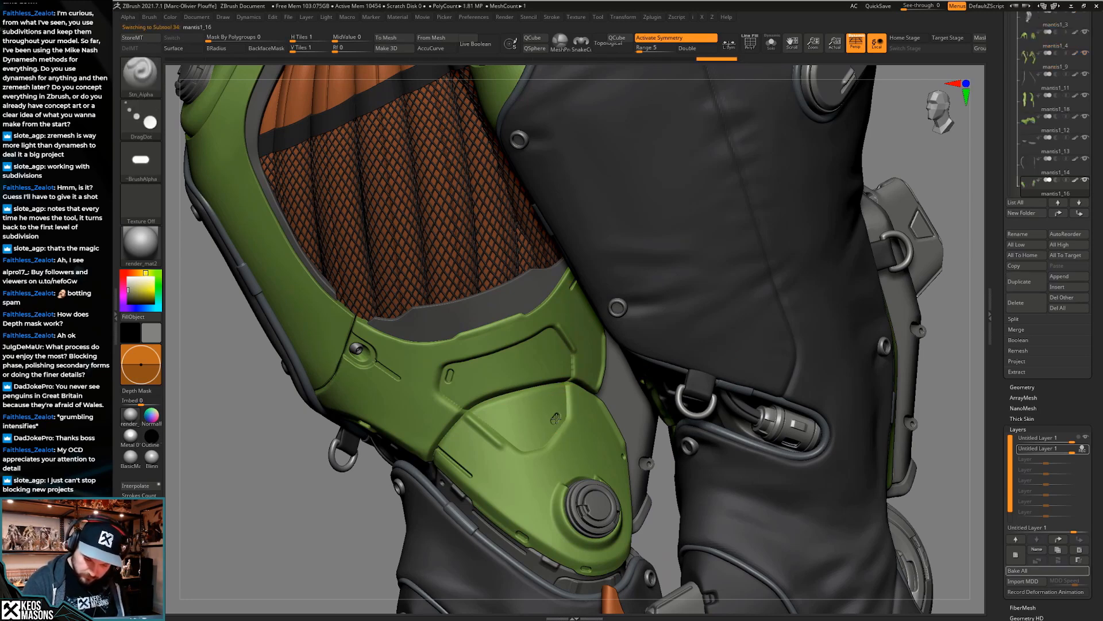
key("f")
mouse_move(557, 418)
right_mouse_down()
mouse_move(789, 367)
mouse_move(766, 386)
mouse_move(762, 426)
mouse_move(793, 414)
right_mouse_up()
key("ctrl")
left_click(662, 402, "alt")
right_click_drag(796, 365, 796, 411, "ctrl")
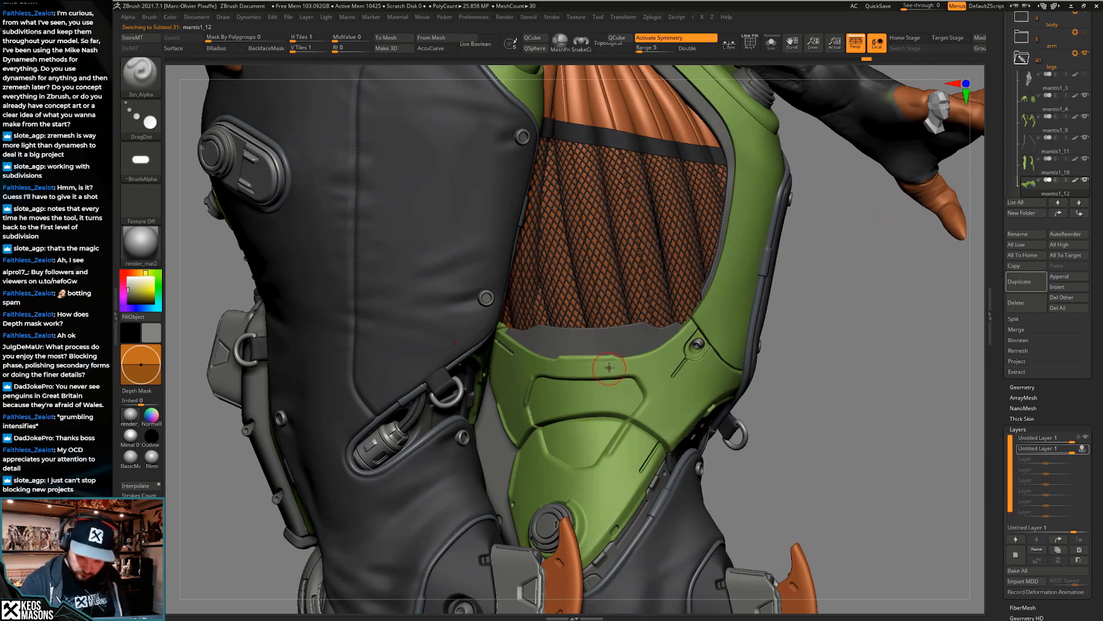
key("ctrl")
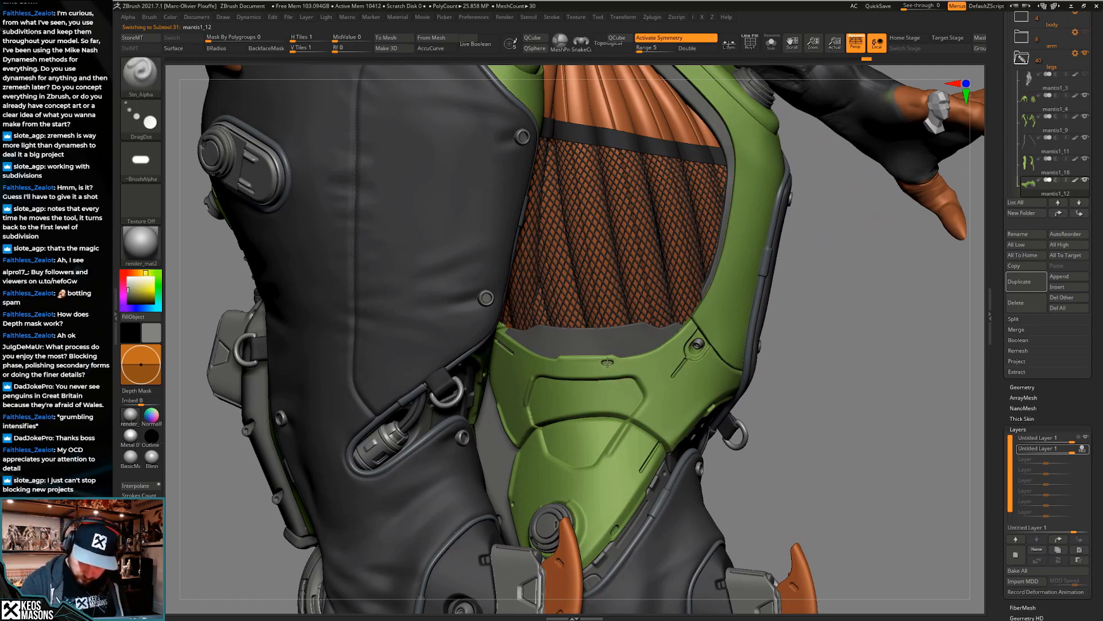
right_click_drag(607, 362, 778, 438, "ctrl")
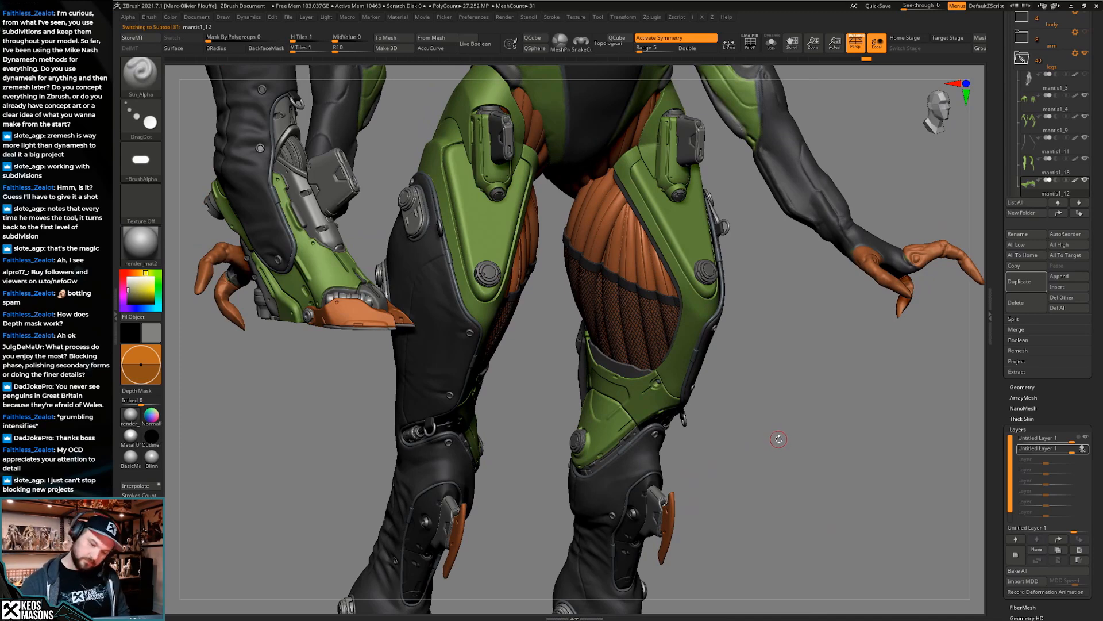
mouse_move(775, 443)
right_mouse_down()
mouse_move(642, 485)
mouse_move(653, 457)
right_mouse_up()
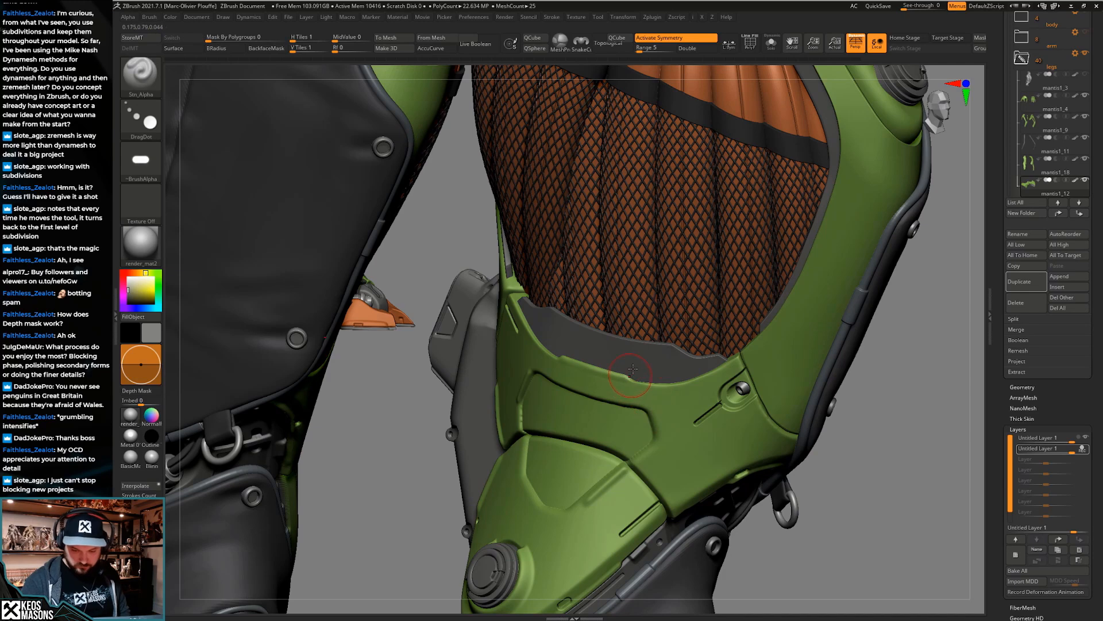
Mask two spots on the upper rim of the green knee plate, isolate the part and choose the Orb_Cracks brush
right_click_drag(630, 375, 638, 369)
left_click_drag(543, 362, 553, 350, "ctrl")
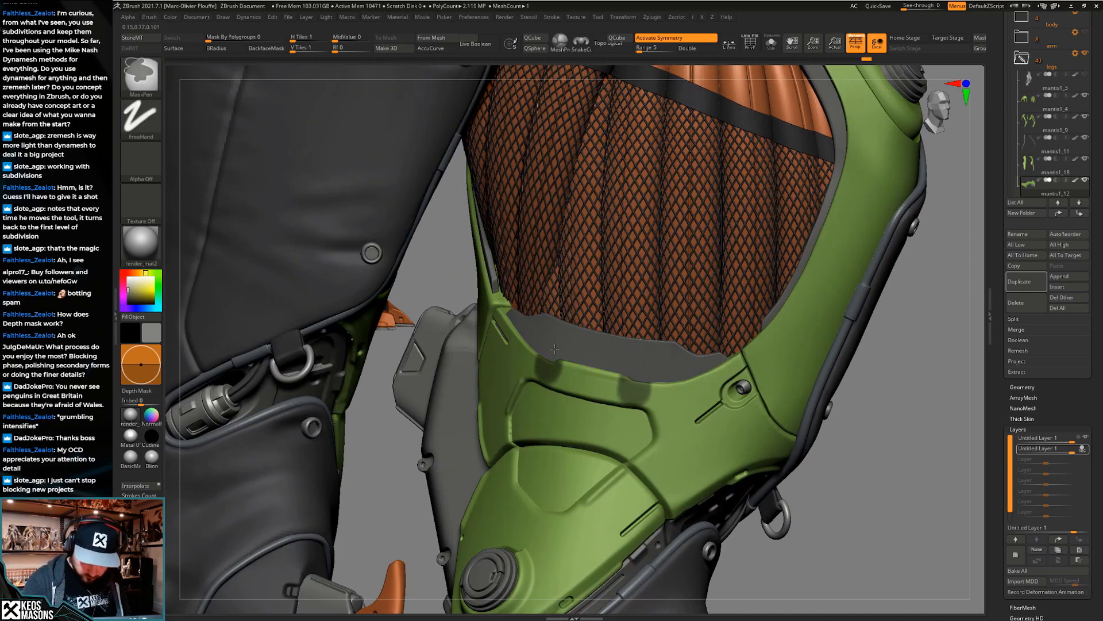
key("alt+shift+s")
mouse_move(596, 320)
right_mouse_down()
mouse_move(753, 368)
mouse_move(691, 404)
mouse_move(653, 393)
mouse_move(675, 377)
right_mouse_up()
key("b")
left_click(672, 377)
key("space")
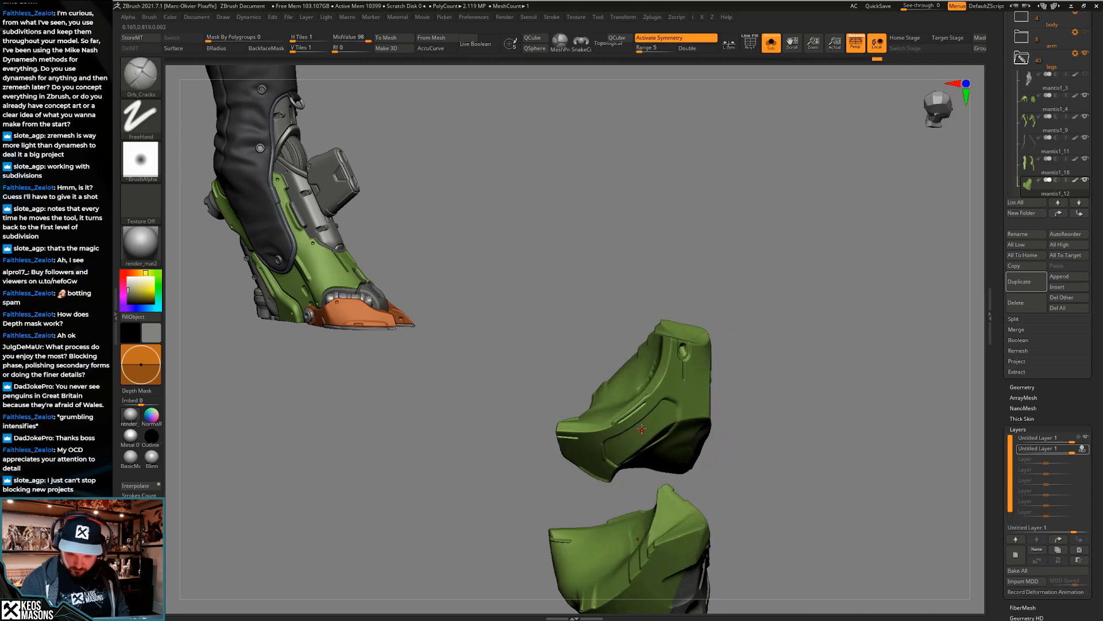
Show the full model, reselect the green plate mantis1_12 from the back of the leg and isolate it
key("alt+shift+s")
right_click_drag(665, 442, 683, 437)
right_click_drag(555, 482, 414, 411)
left_click(711, 410, "alt")
right_click_drag(711, 410, 726, 435)
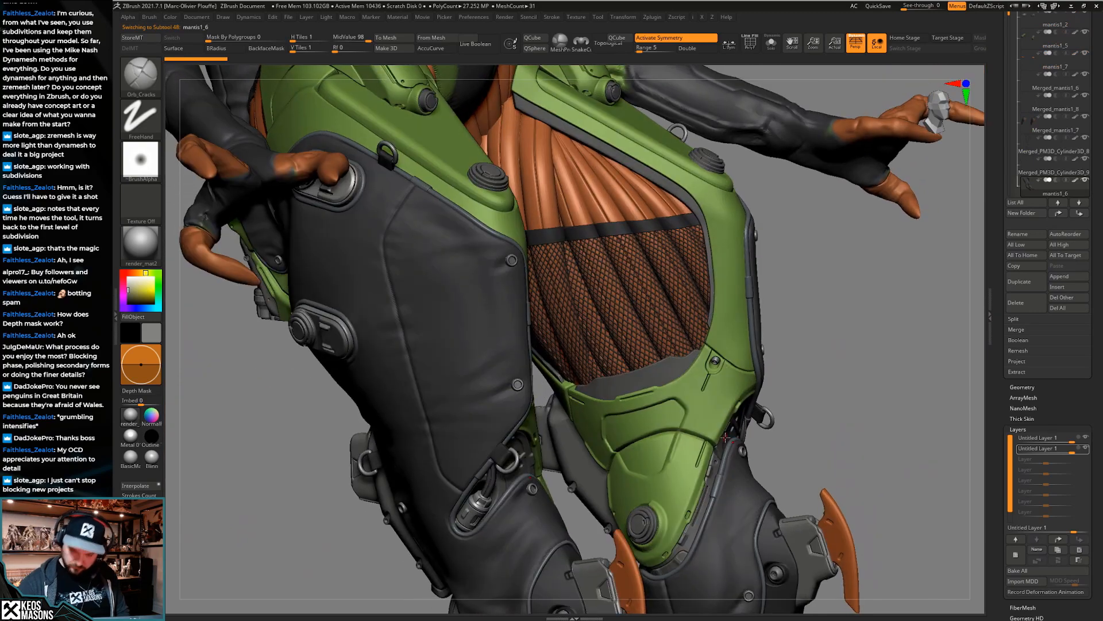
right_click_drag(783, 478, 746, 411)
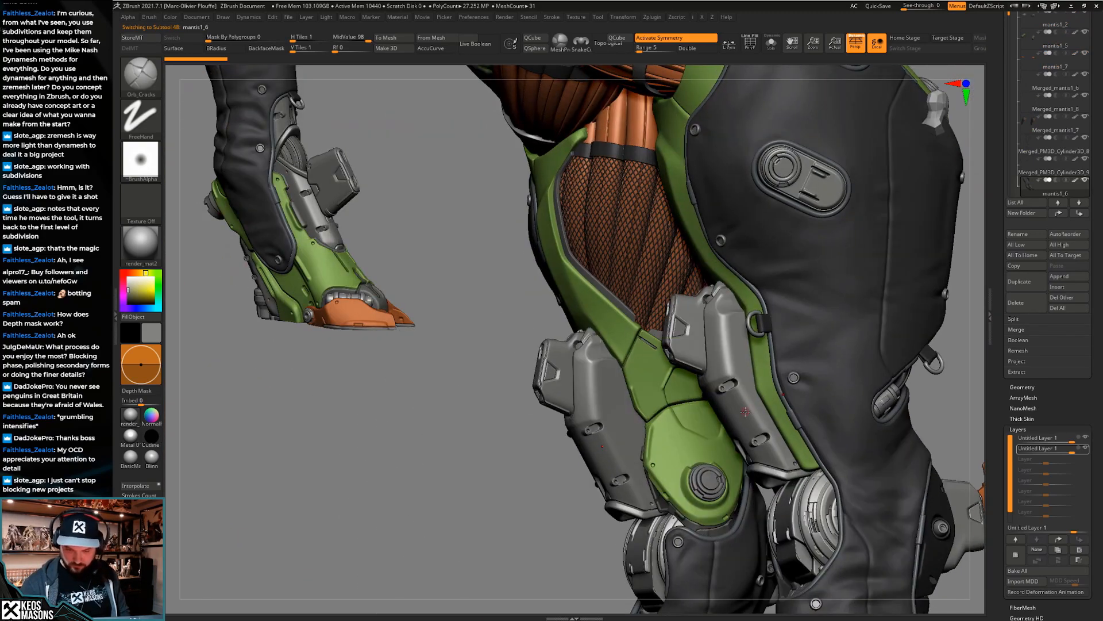
right_click_drag(693, 450, 658, 371)
left_click(658, 371, "alt")
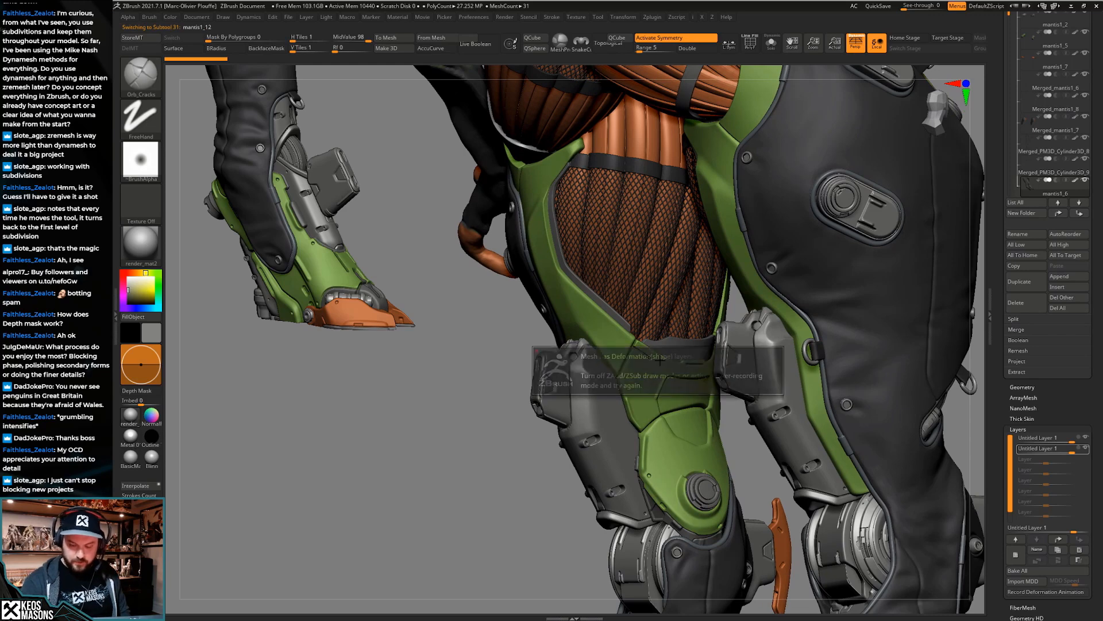
key("alt+s")
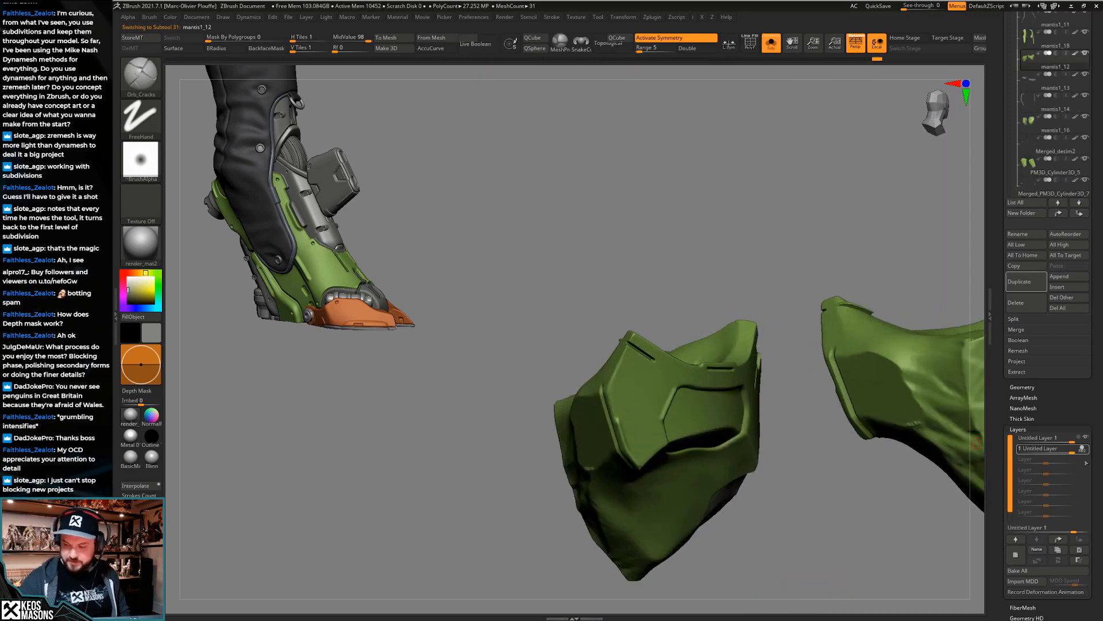
Store a morph target for the isolated plate with layer recording paused, resume recording and switch to the Morph brush
left_click(1082, 451)
left_click(157, 39)
left_click(1086, 449)
key("space")
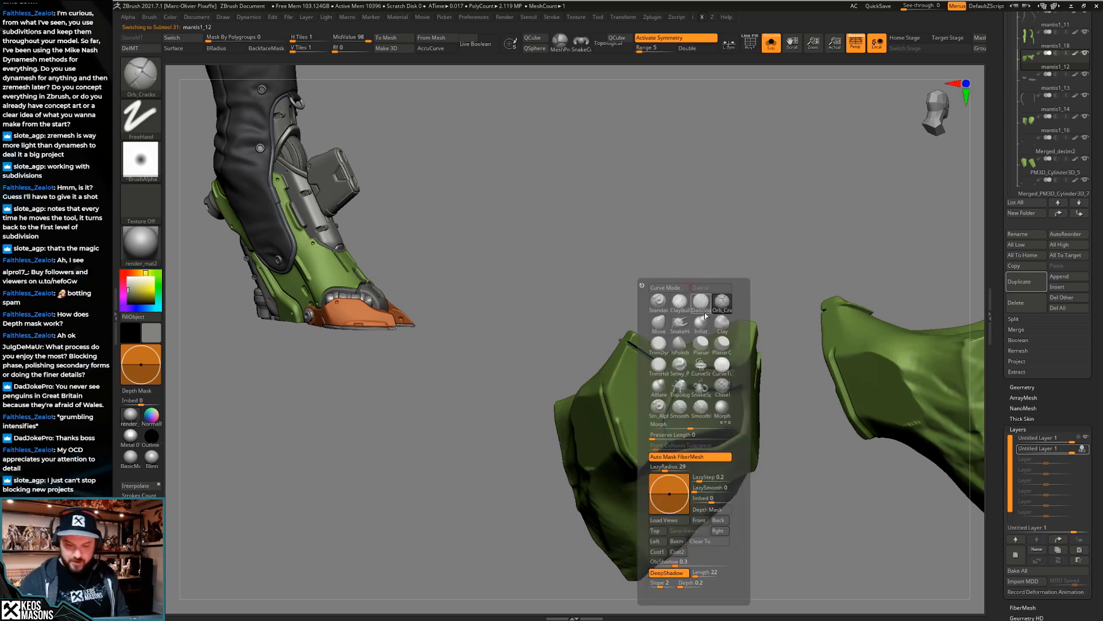
left_click(721, 392)
key("space")
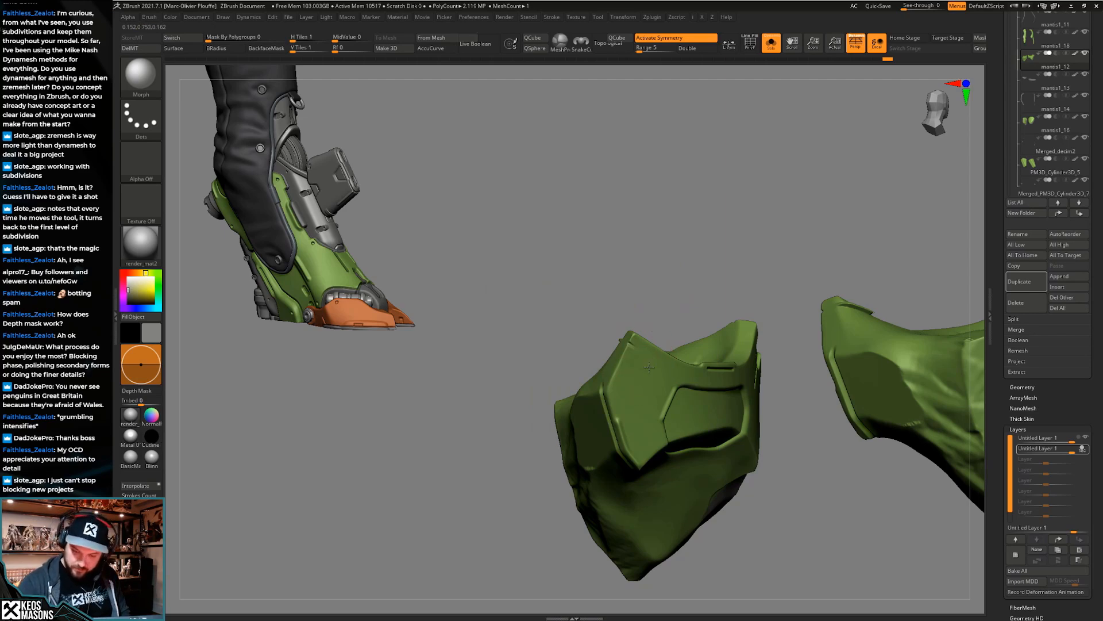
Show the full model again and set up the Sin_Alpha brush with a vertical line alpha
key("alt+s")
right_click_drag(688, 410, 674, 406)
key("space")
left_click(673, 446)
key("F4")
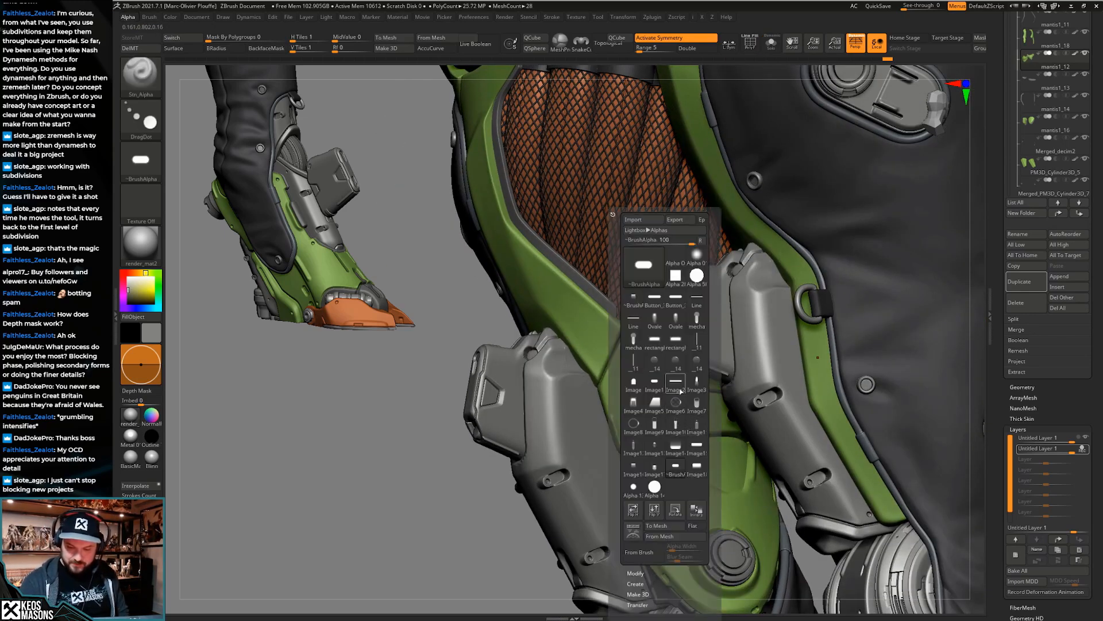
left_click(654, 322)
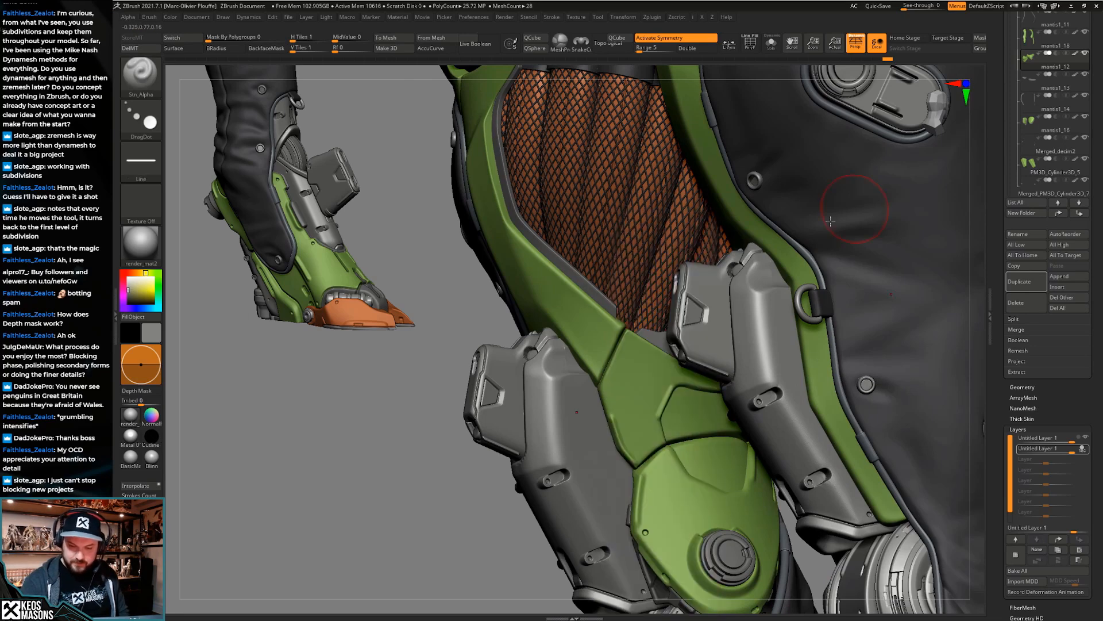
key("F4")
left_click(633, 361)
Stamp a thin line groove on the front of the green plate beside its bolt
key("space")
left_click(670, 458)
left_click_drag(636, 401, 629, 399)
key("space")
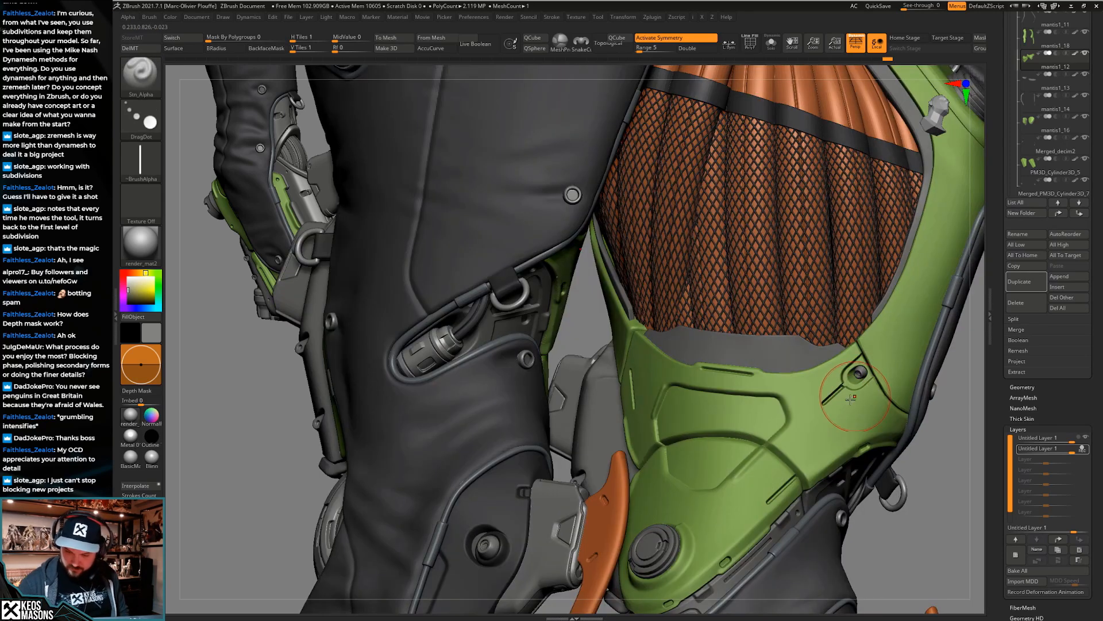
left_click_drag(825, 421, 811, 432)
key("space")
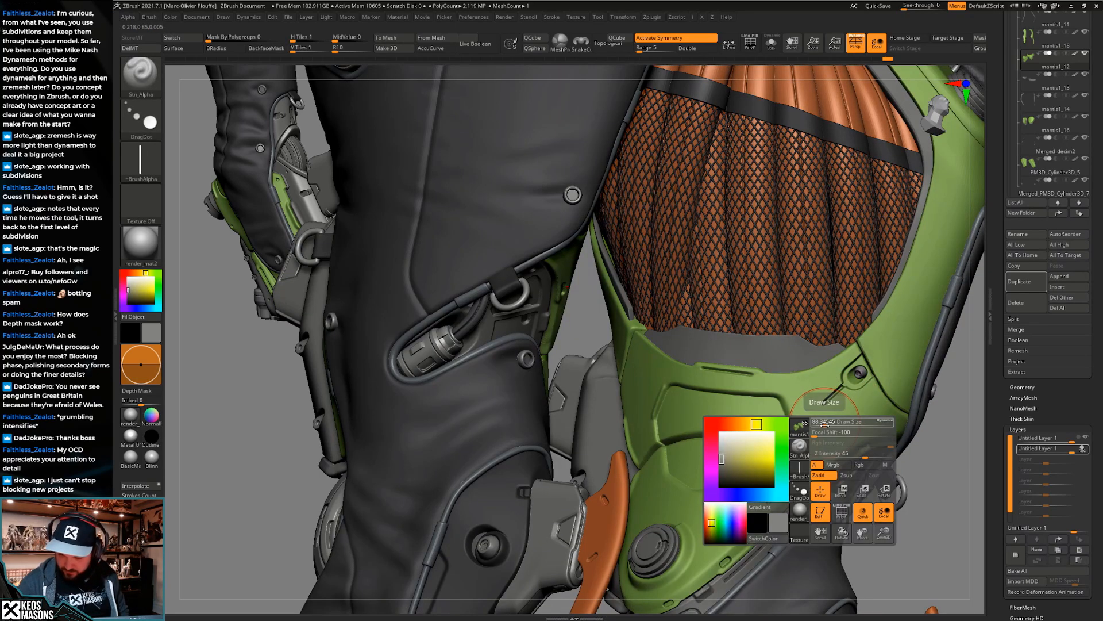
right_click_drag(840, 426, 742, 441)
Stamp a short line slot on the back of the green plate near its upper corner, undoing unwanted placements
left_click_drag(648, 399, 642, 391)
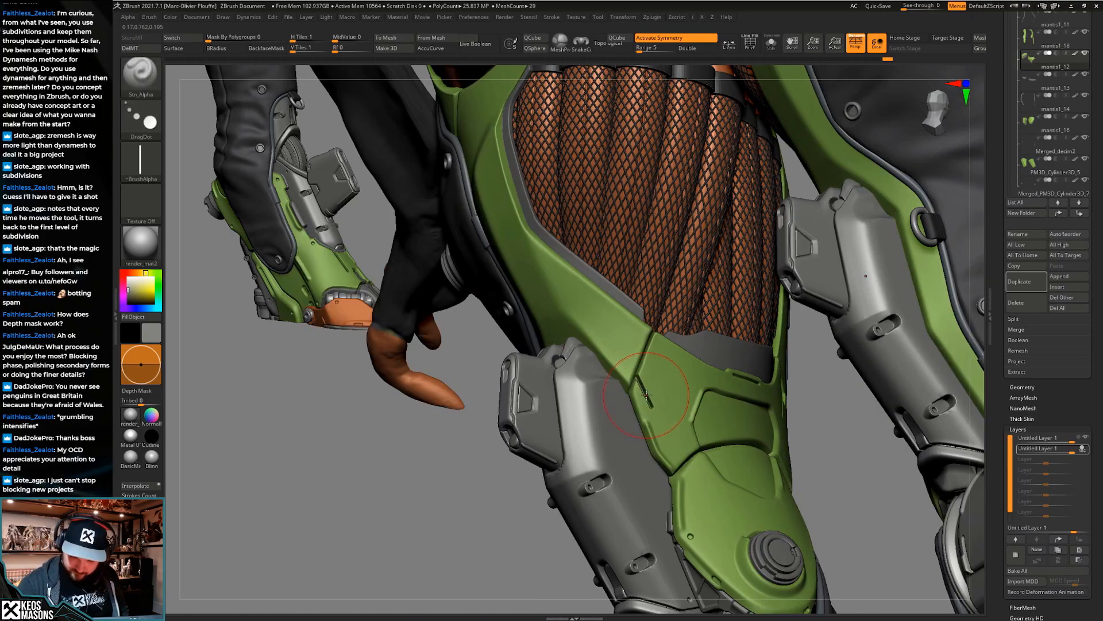
key("ctrl+z")
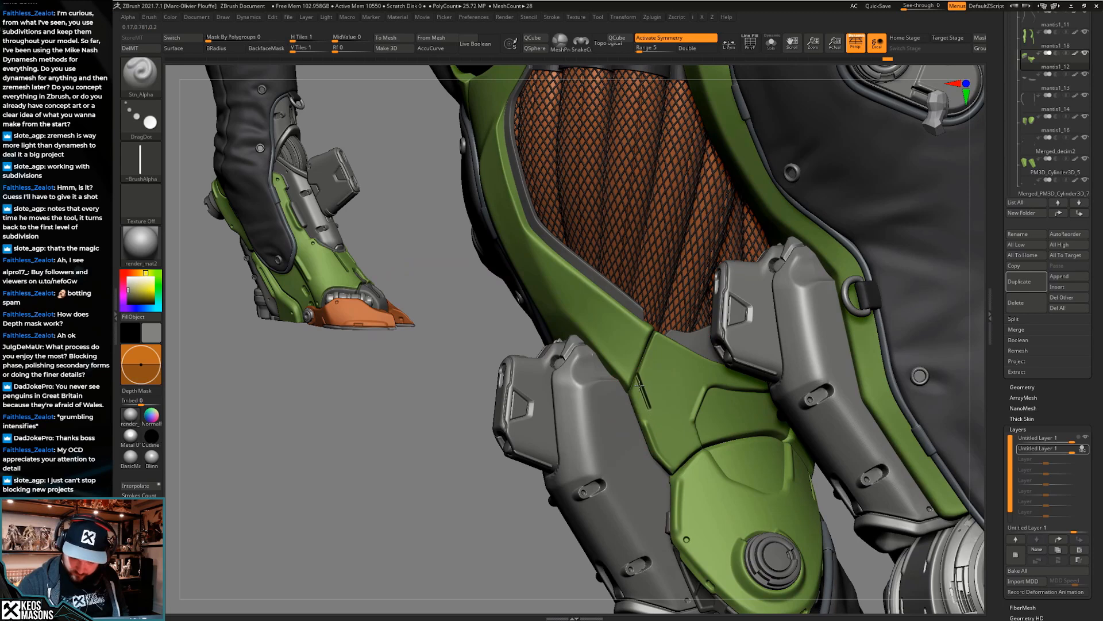
key("ctrl+z")
key("ctrl+z")
key("ctrl+z")
key("ctrl+z")
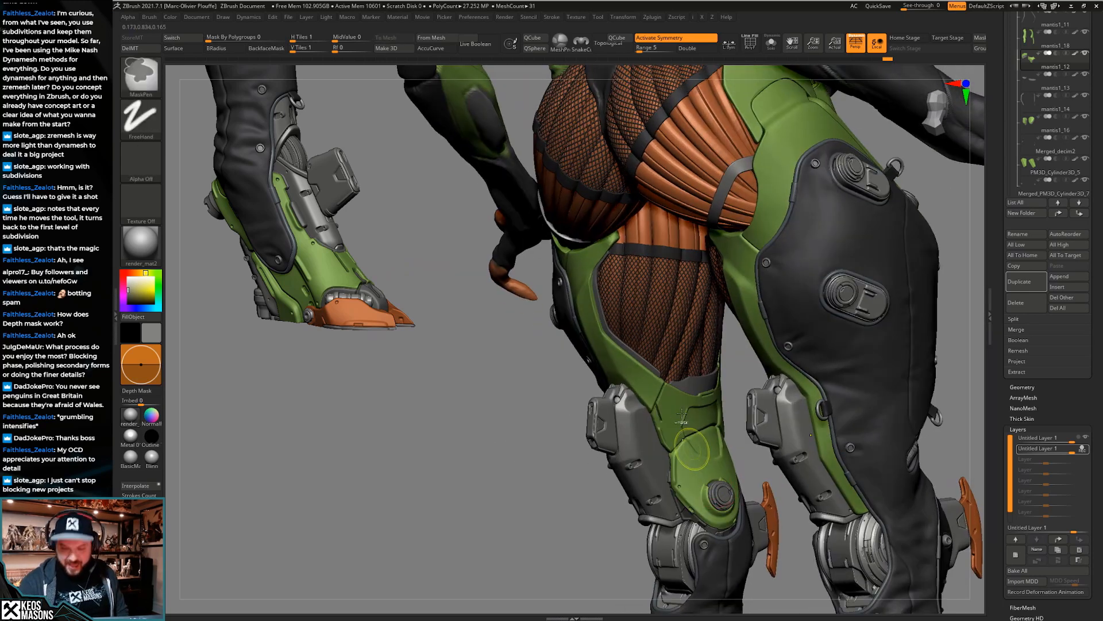
key("ctrl+z")
key("ctrl+z")
key("ctrl+z")
key("ctrl+z")
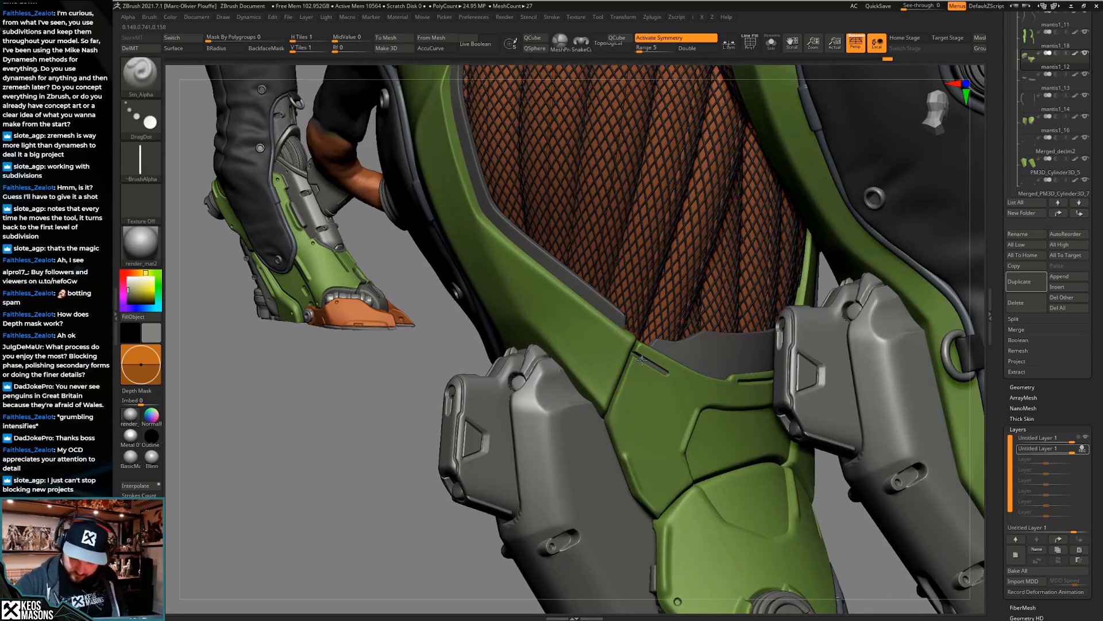
key("ctrl+z")
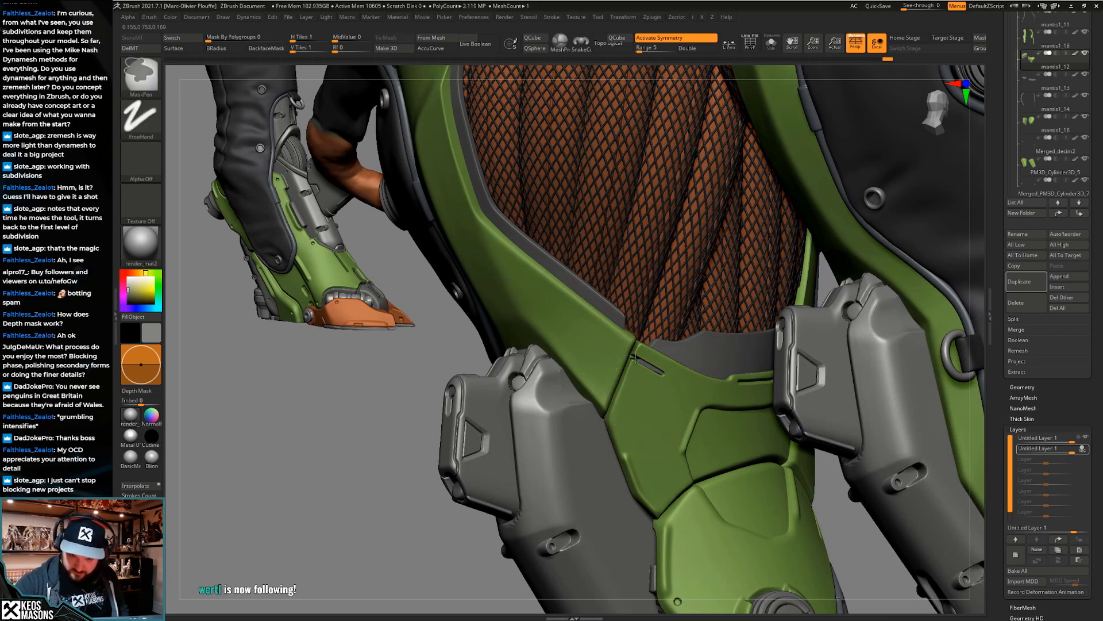
key("ctrl+z")
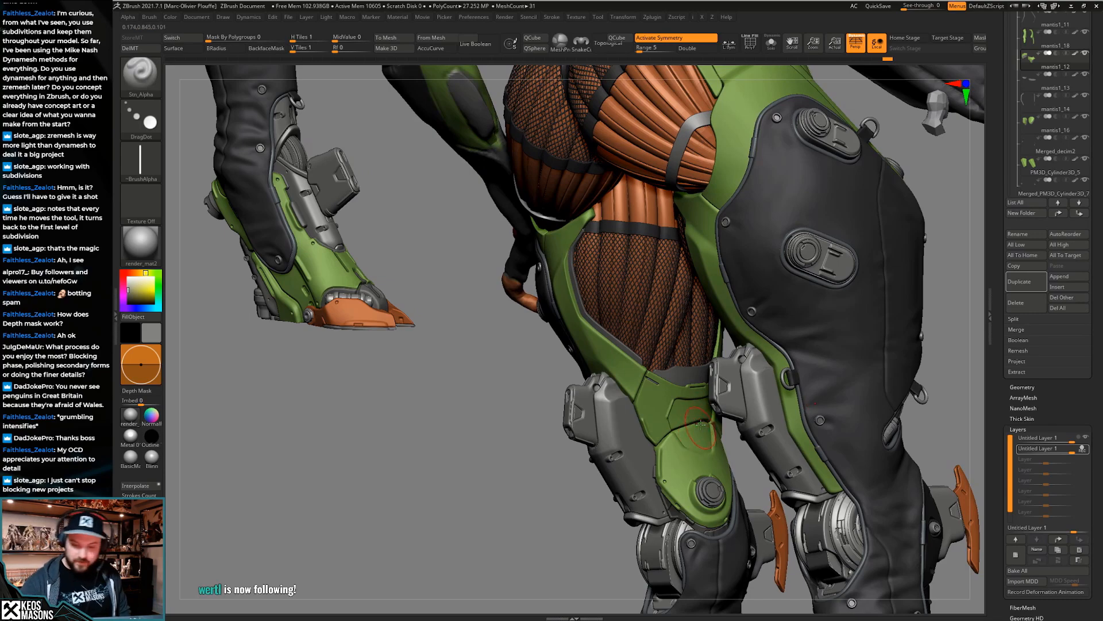
Switch to a round alpha and stamp a small dot on the back of the green plate
right_click_drag(702, 442, 632, 454)
right_click_drag(804, 454, 682, 397, "ctrl")
key("a")
left_click(656, 488)
key("space")
key("space")
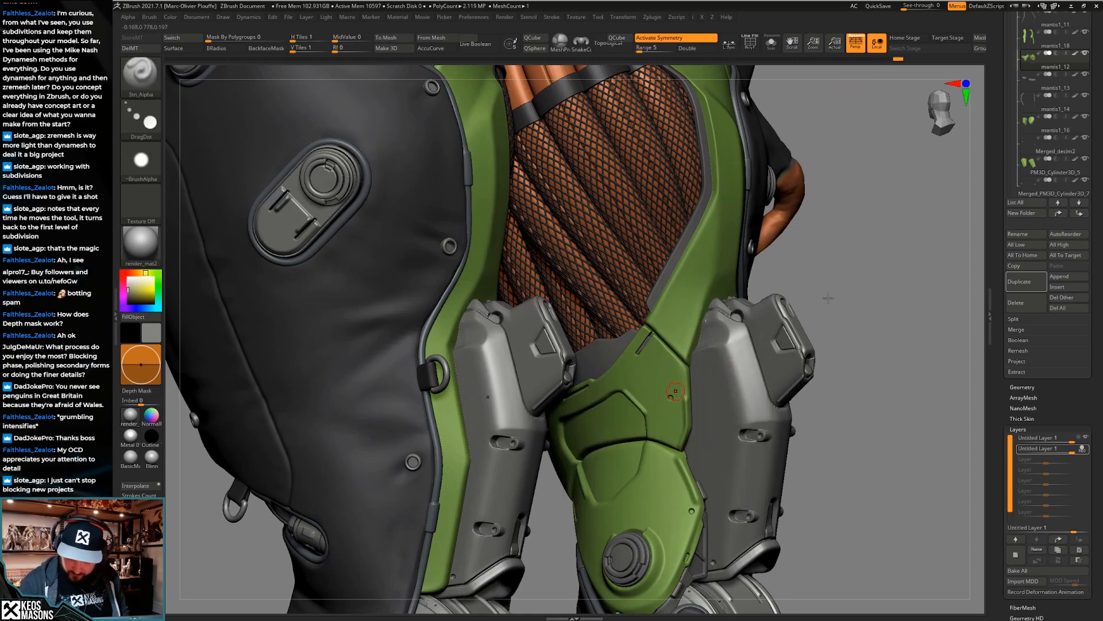
key("space")
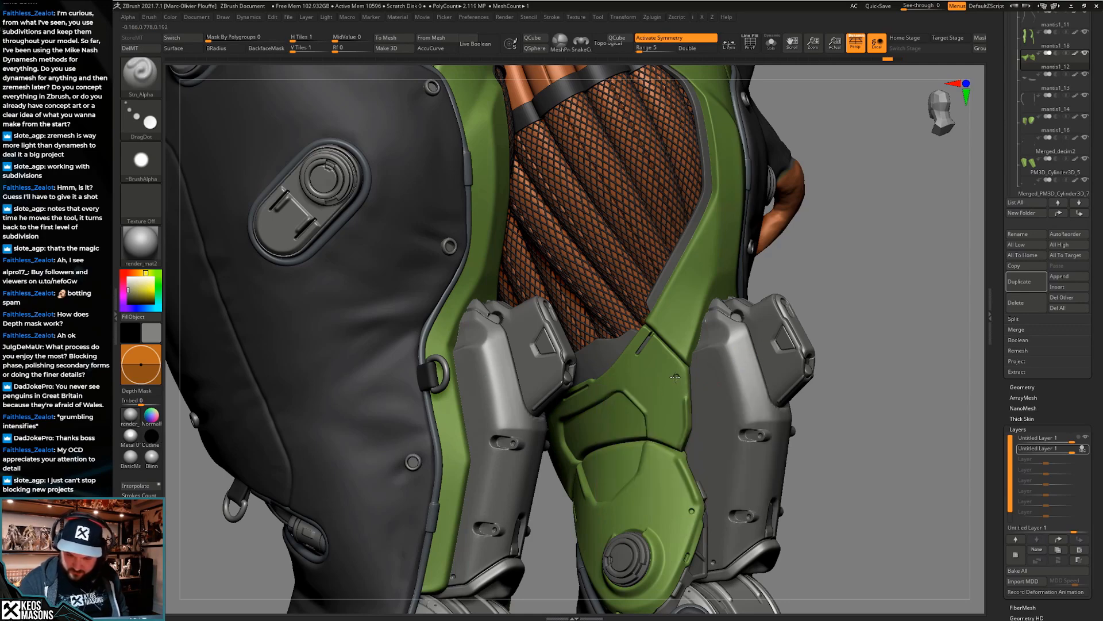
Stamp a small round hole at the green plate's lower front corner, just above the kneecap plate
mouse_move(695, 371)
right_mouse_down("ctrl")
mouse_move(687, 313)
mouse_move(621, 342)
right_mouse_up("ctrl")
mouse_move(517, 391)
right_mouse_down()
mouse_move(726, 408)
mouse_move(679, 345)
mouse_move(684, 397)
mouse_move(666, 368)
mouse_move(689, 352)
right_mouse_up()
right_click_drag(698, 428, 664, 397, "alt")
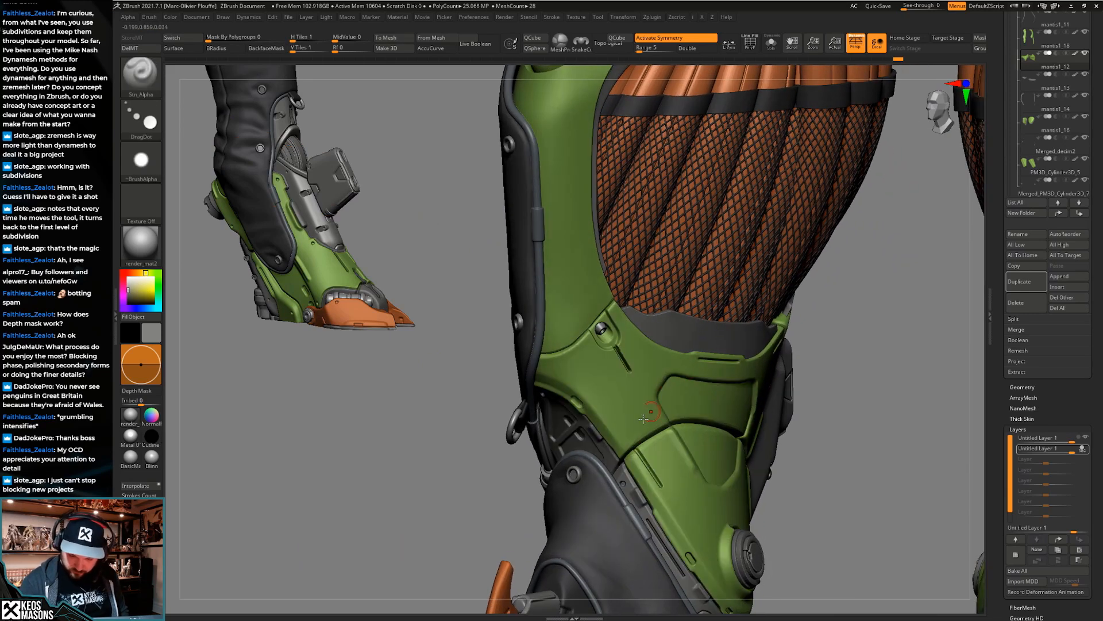
mouse_move(629, 436)
right_mouse_down("ctrl")
mouse_move(687, 501)
mouse_move(642, 475)
right_mouse_up("ctrl")
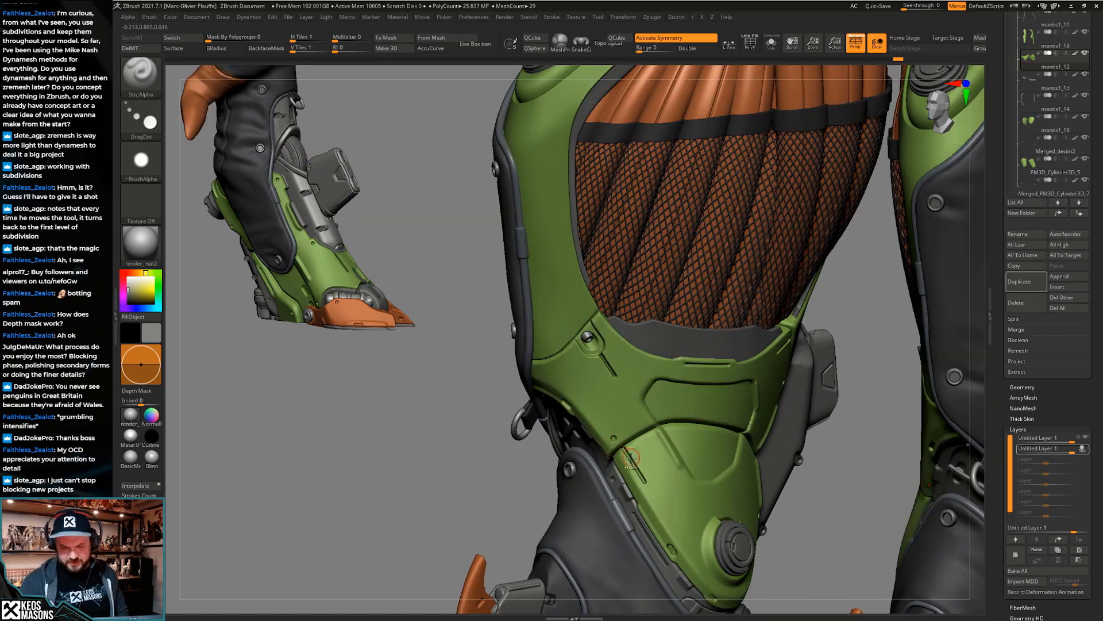
right_click_drag(629, 453, 623, 444, "ctrl")
mouse_move(724, 470)
right_mouse_down()
mouse_move(706, 424)
mouse_move(730, 408)
mouse_move(730, 423)
mouse_move(723, 405)
mouse_move(736, 382)
mouse_move(763, 398)
mouse_move(717, 445)
right_mouse_up()
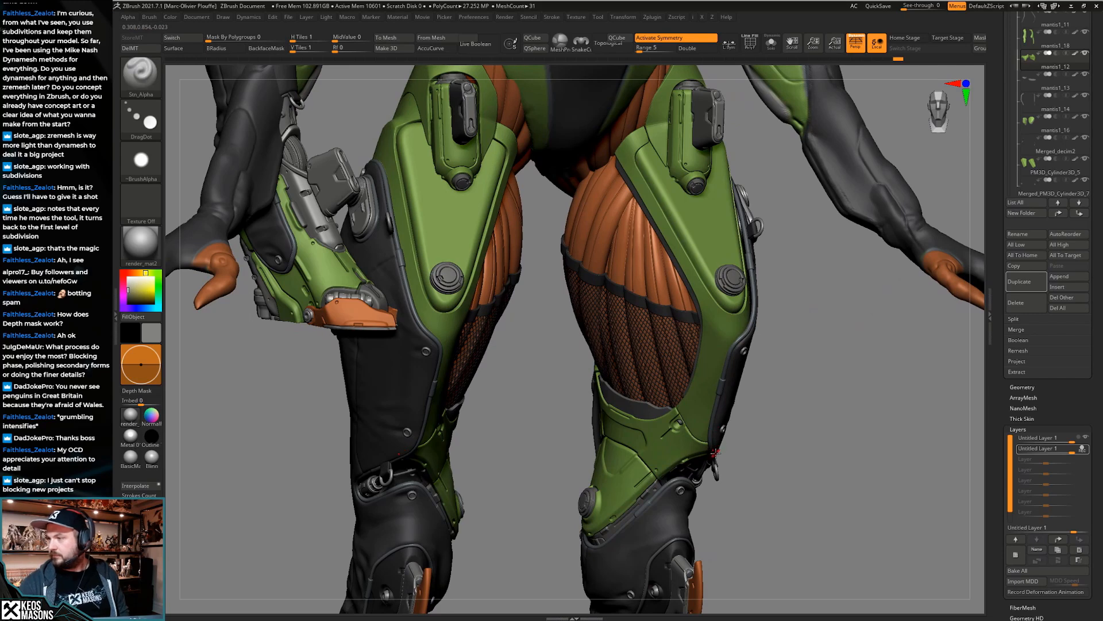
Select the kneecap plate mantis1_16, choose the Orb_Cracks brush and add a new layer for it
right_click_drag(713, 457, 724, 385)
left_click(675, 398, "alt")
key("space")
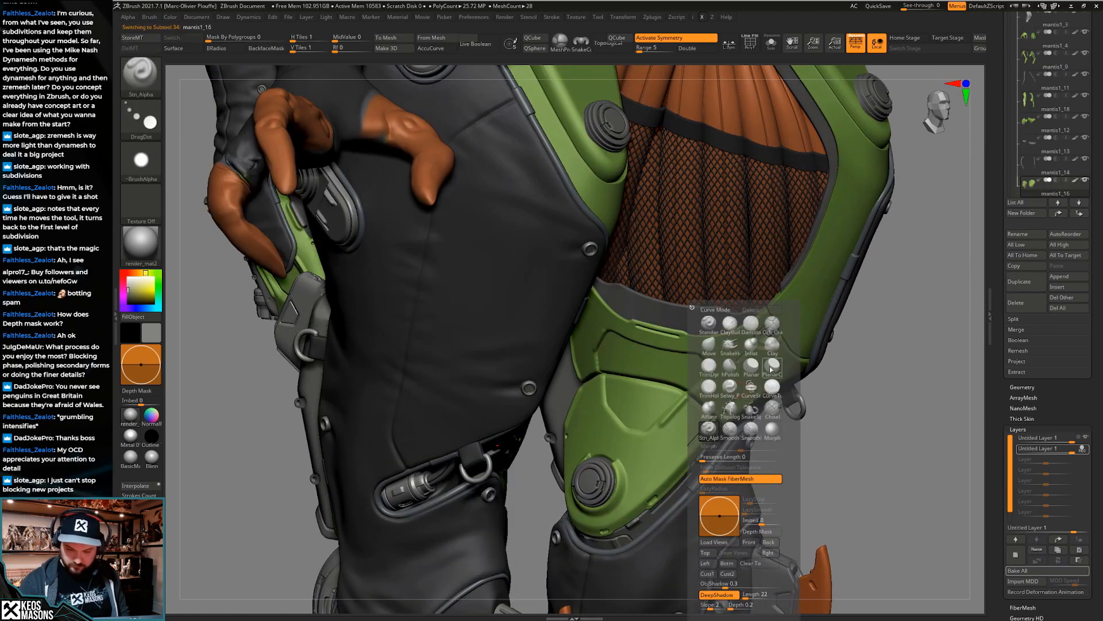
left_click(772, 325)
left_click(1017, 557)
key("space")
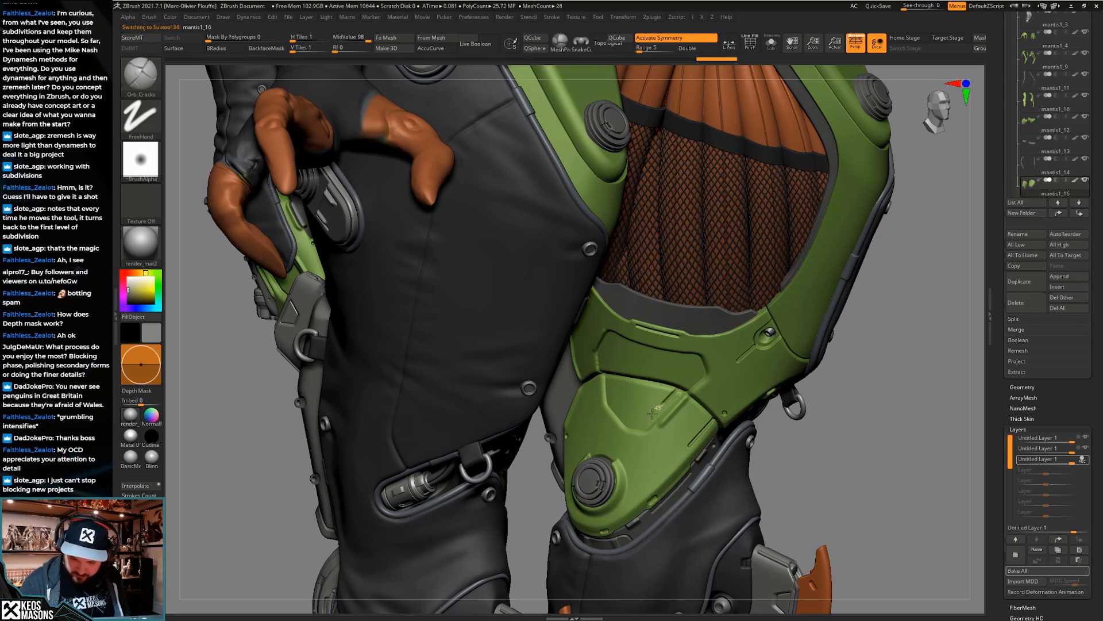
key("space")
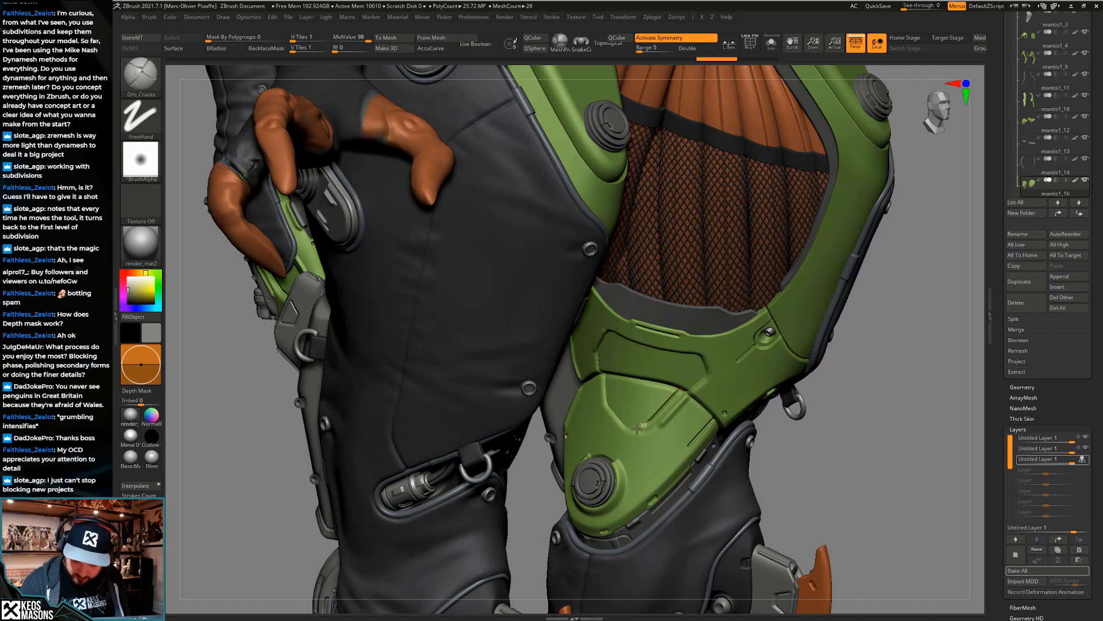
Carve a thin crack line along the inside of the kneecap's V-shaped recess in isolation, undoing poor strokes
left_click_drag(621, 423, 618, 422)
key("ctrl+z")
right_click_drag(650, 418, 709, 374, "ctrl")
key("alt+s")
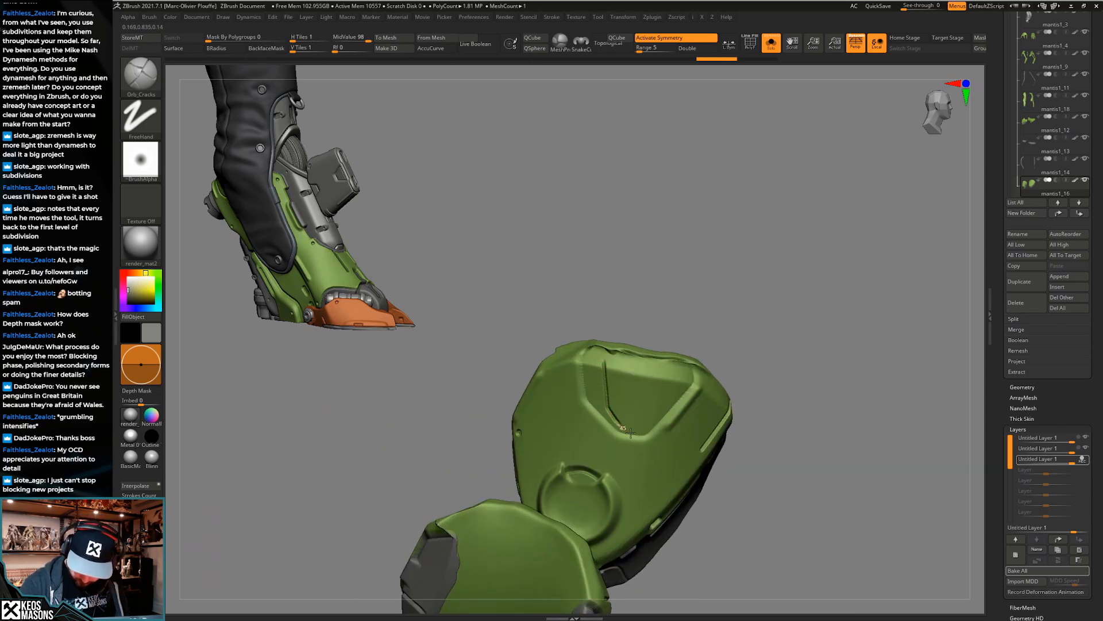
key("ctrl+z")
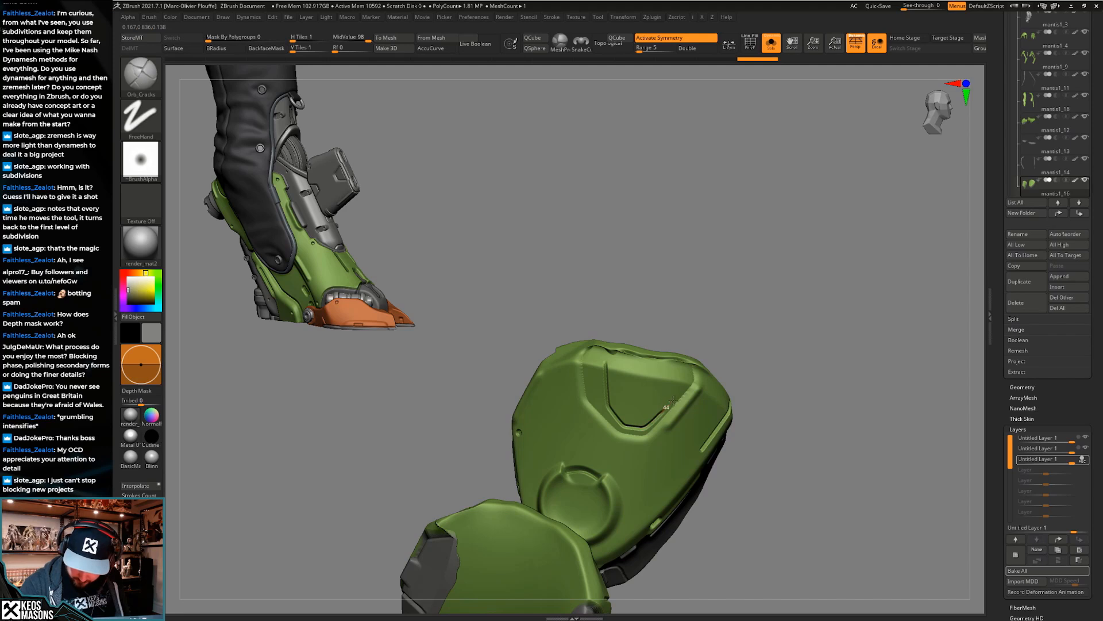
key("ctrl+z")
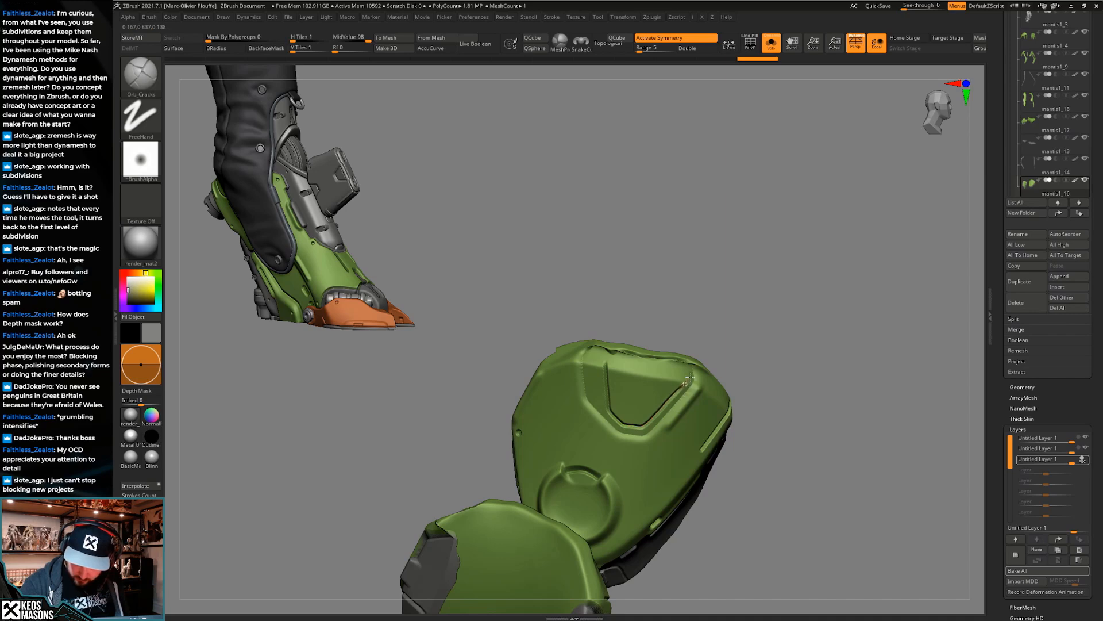
left_click_drag(689, 364, 690, 363)
mouse_move(690, 363)
right_mouse_down("ctrl")
mouse_move(675, 300)
mouse_move(730, 416)
mouse_move(713, 426)
mouse_move(729, 436)
mouse_move(749, 420)
right_mouse_up("ctrl")
key("alt+s")
Switch to the ClayBuildup brush and examine the thigh and knee armor from several angles
left_click_drag(728, 446, 506, 446)
left_click_drag(581, 446, 776, 409)
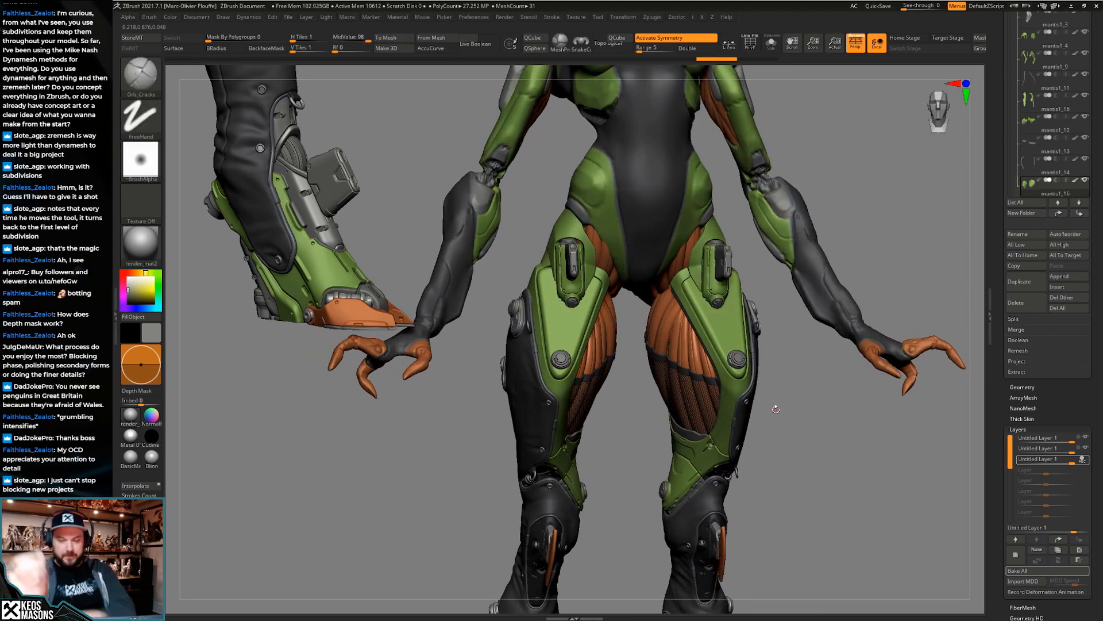
mouse_move(753, 420)
left_mouse_down()
mouse_move(734, 413)
mouse_move(735, 428)
mouse_move(708, 412)
mouse_move(719, 379)
left_mouse_up()
key("b")
key("c")
key("b")
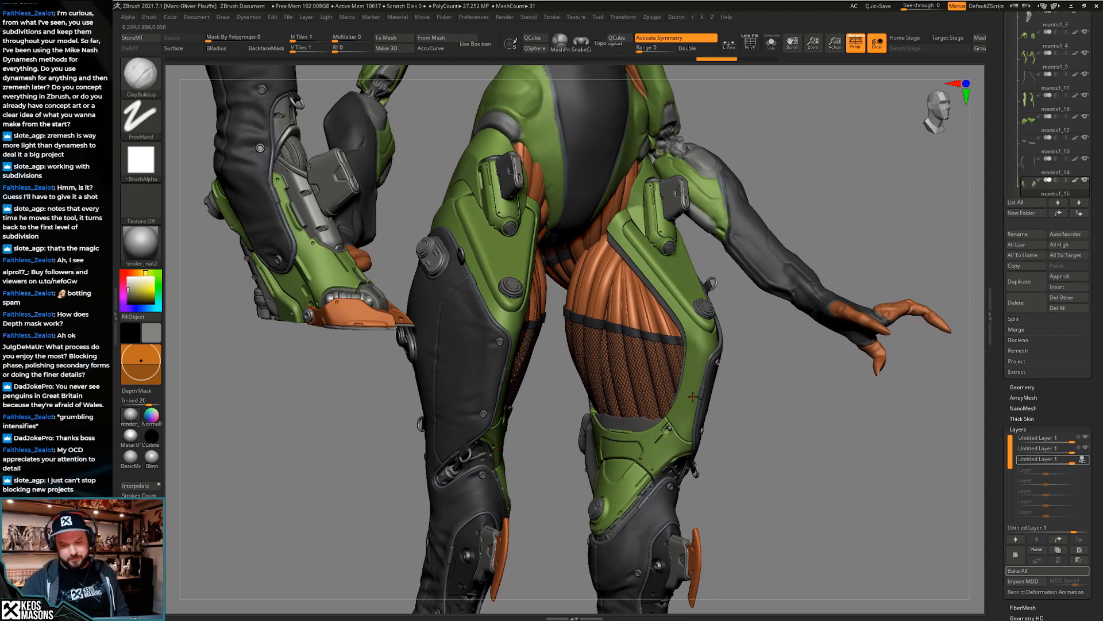
left_click_drag(693, 427, 694, 388)
right_click_drag(696, 416, 699, 358, "ctrl")
right_click_drag(731, 409, 690, 335)
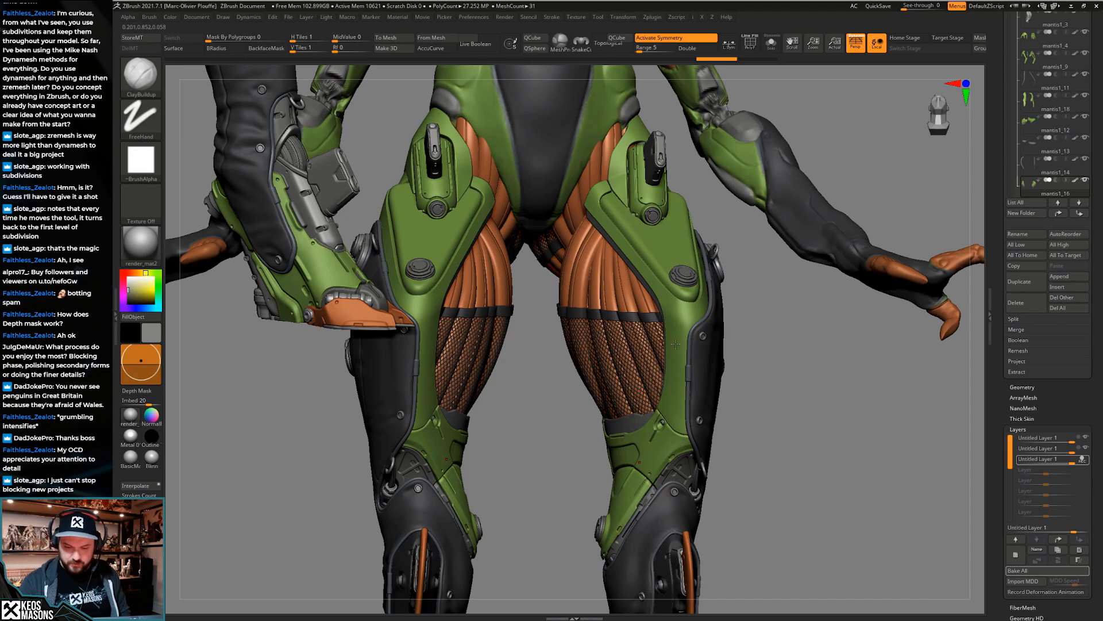
right_click_drag(706, 364, 661, 423)
Save the tool over the existing file mantis_14_leg_details.ztl
key("shift+f")
key("shift+f")
key("ctrl+s")
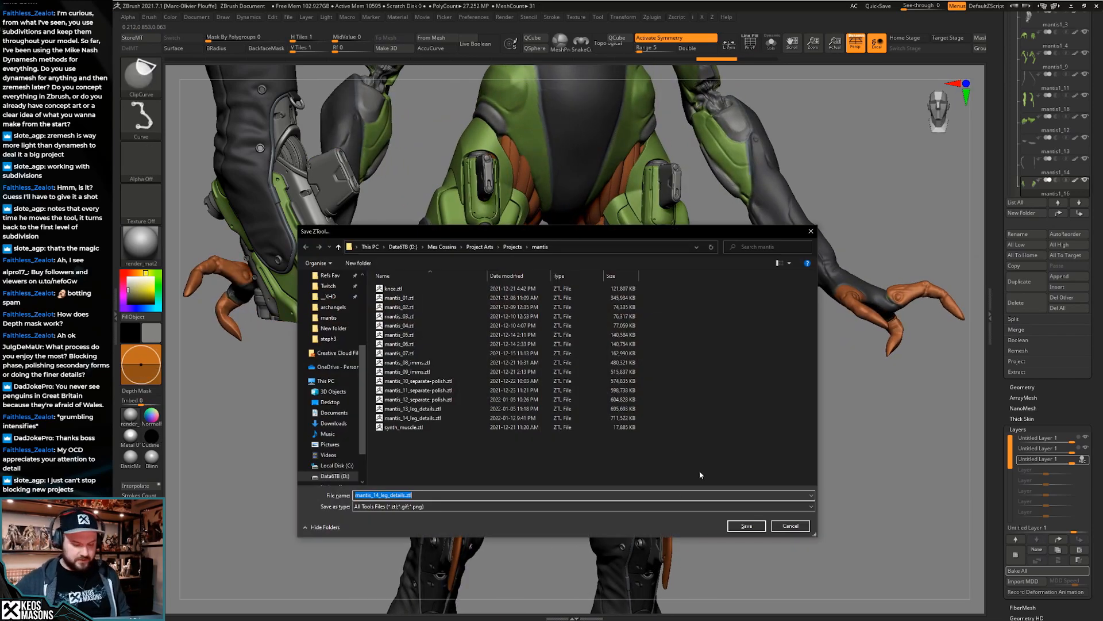
left_click(746, 530)
left_click(556, 319)
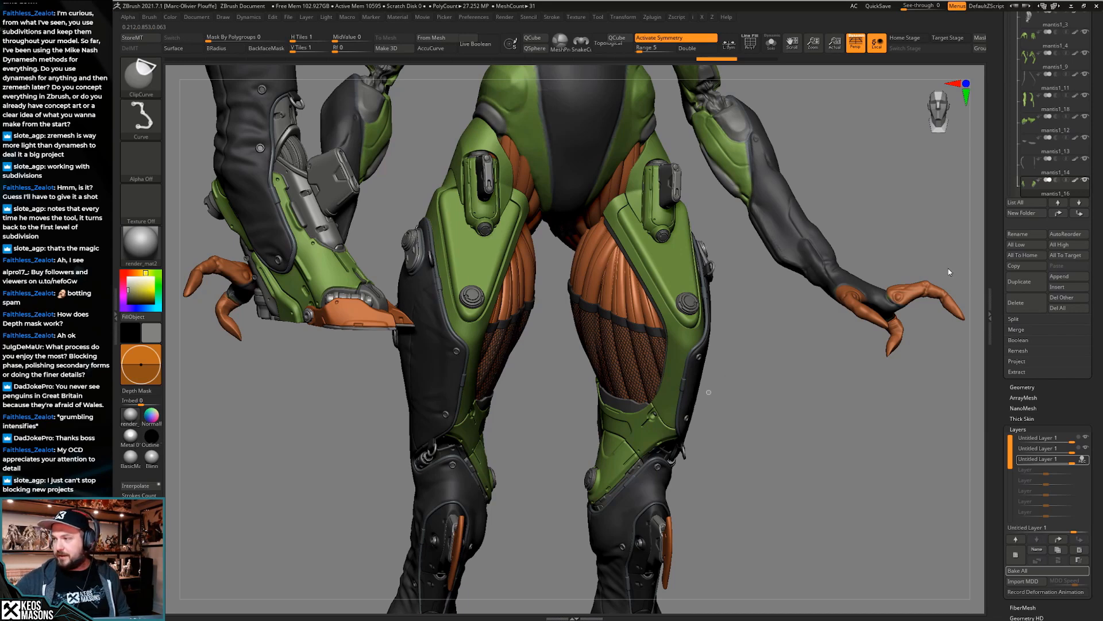
Bring up the reference images and view the blue armored mech artwork
right_click_drag(1102, 402, 385, 289)
middle_click_drag(196, 316, 657, 285)
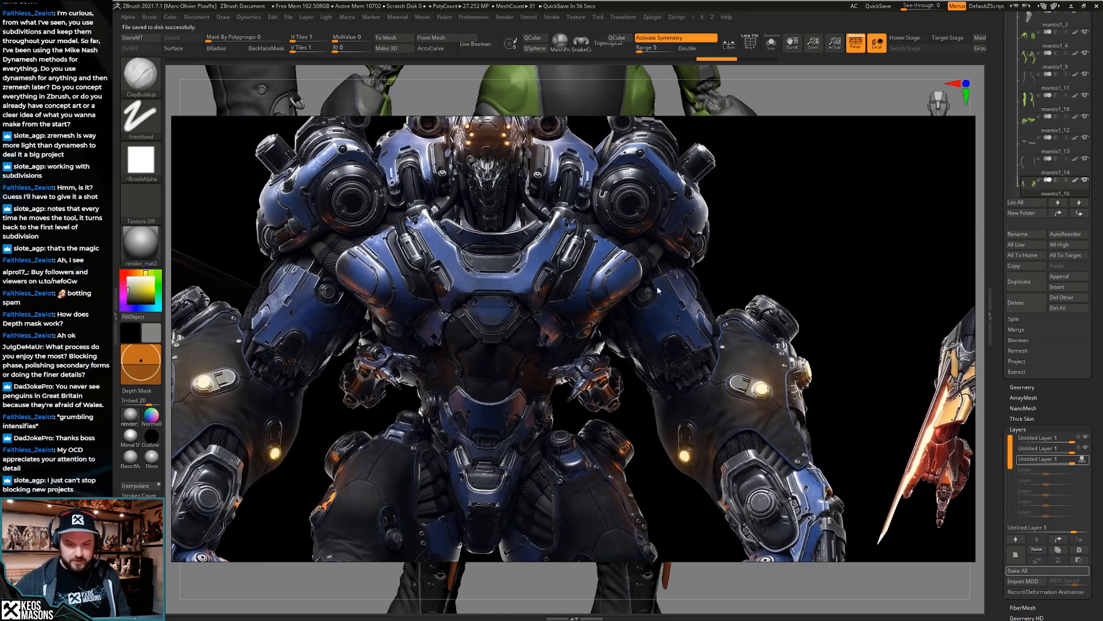
Study the thighs, knees and lower legs of the blue armored mech reference, then put the reference away
scroll(654, 312, "down", 5)
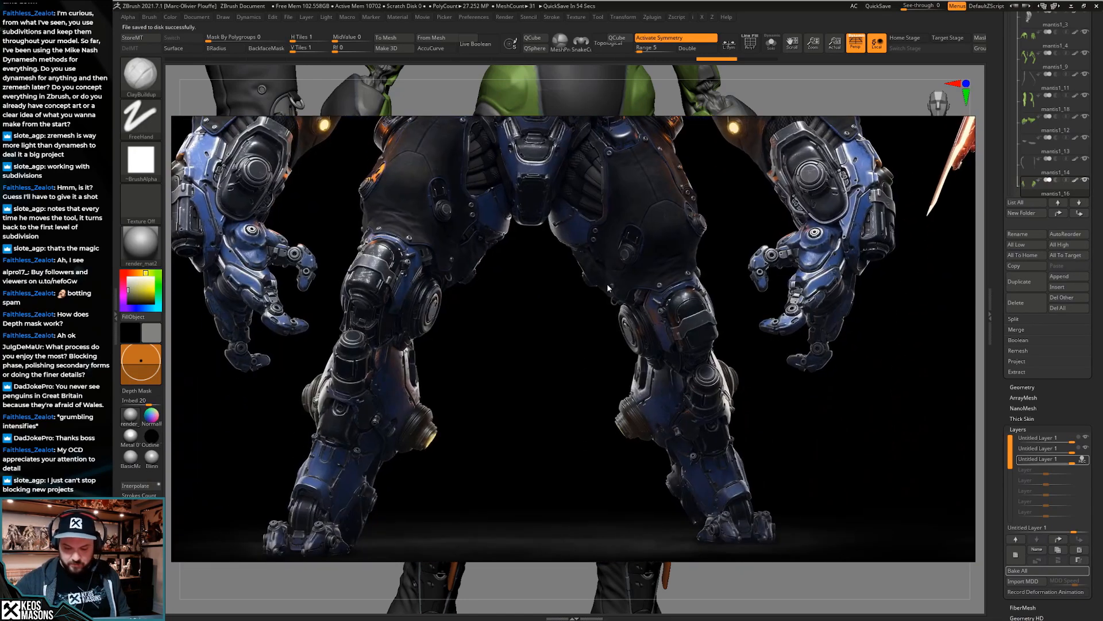
scroll(581, 344, "up", 3)
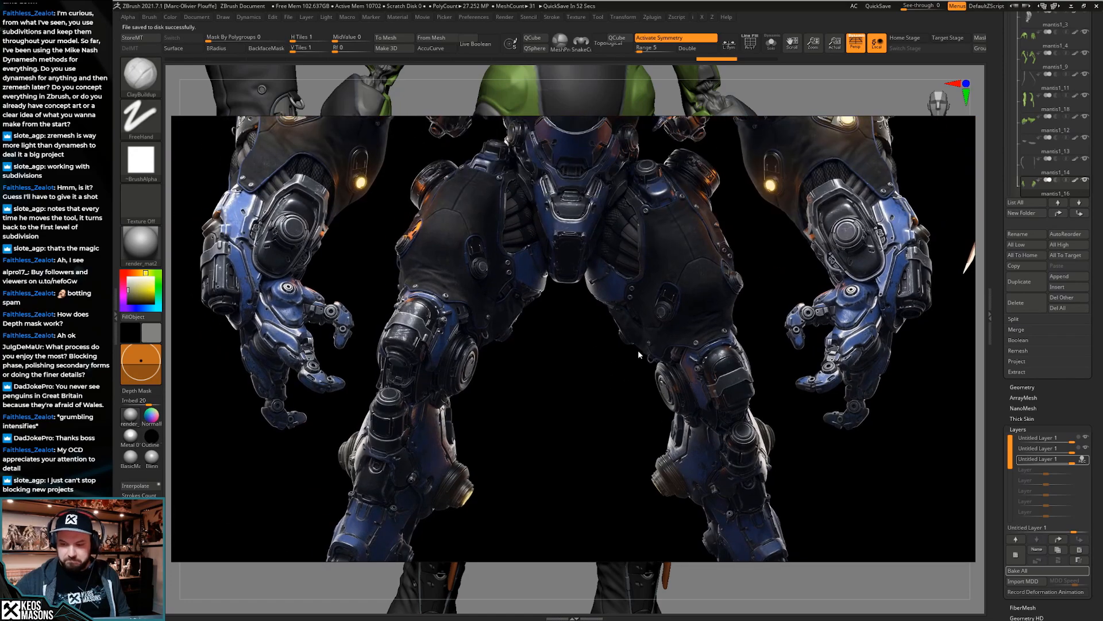
middle_click_drag(416, 274, 525, 314)
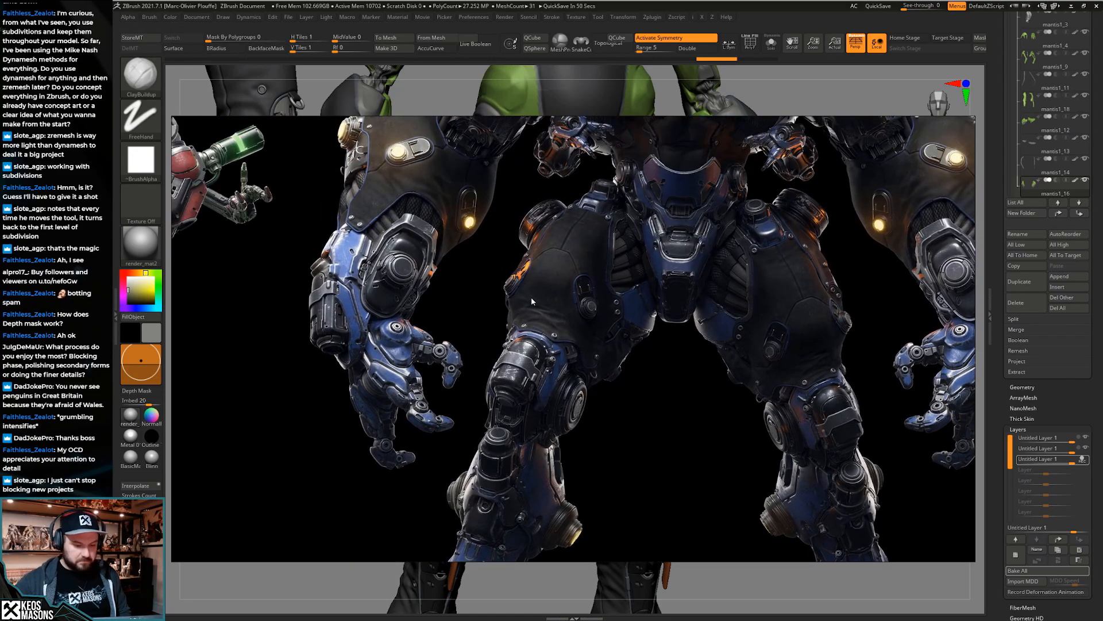
middle_click_drag(566, 257, 538, 452)
middle_click_drag(536, 336, 901, 414)
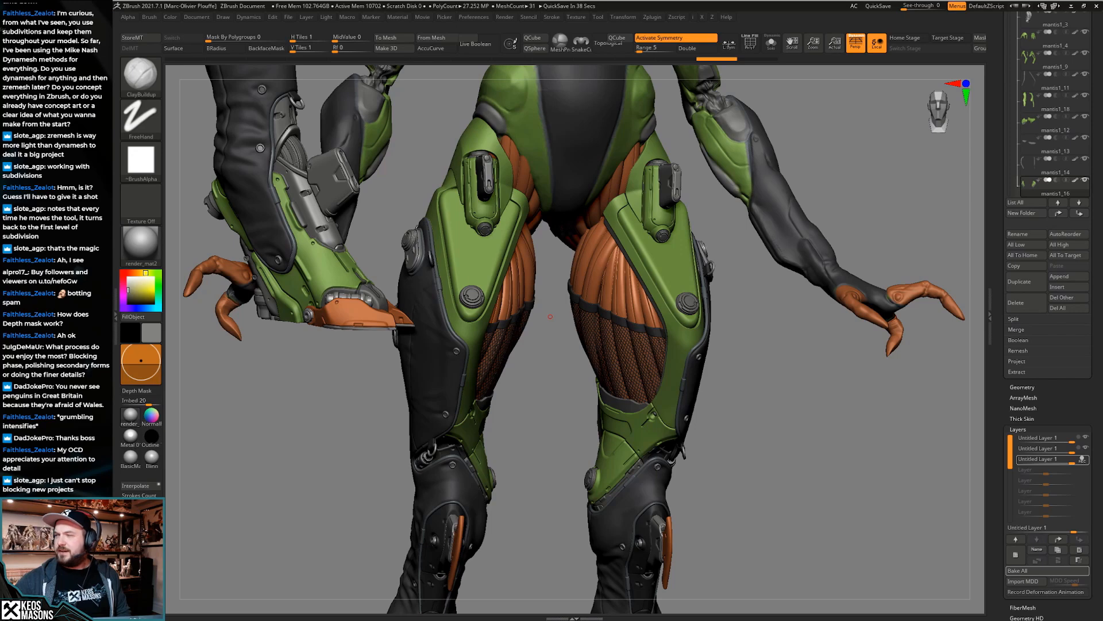
Load tank01.ztl from the MSK-T0 project folder and inspect the tank model from the side
left_click_drag(763, 405, 779, 385)
scroll(997, 207, "up", 5)
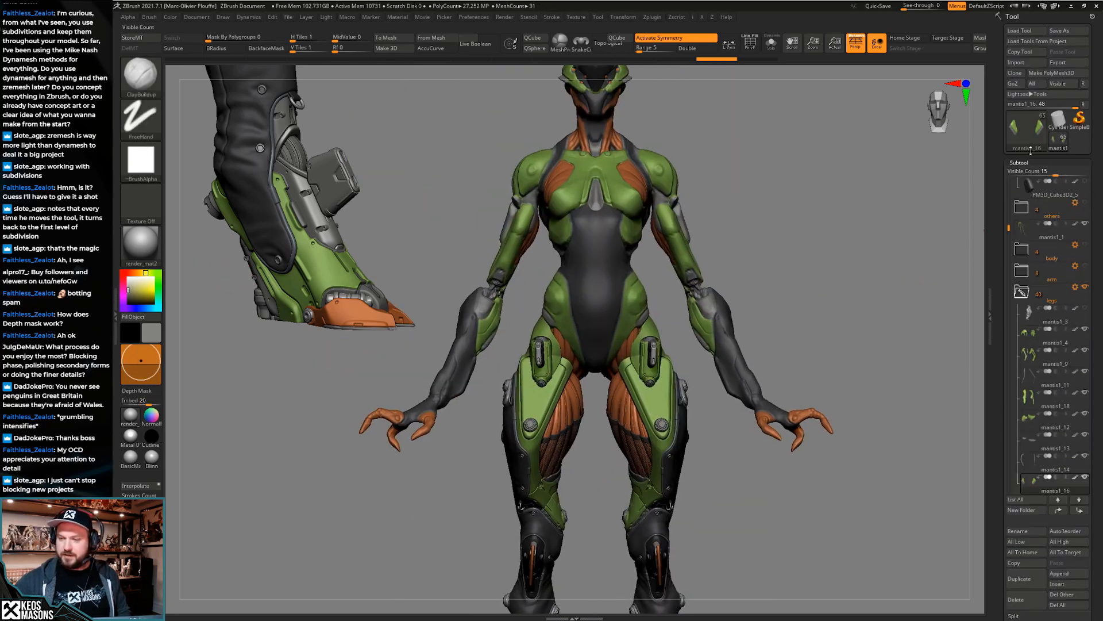
left_click(1018, 30)
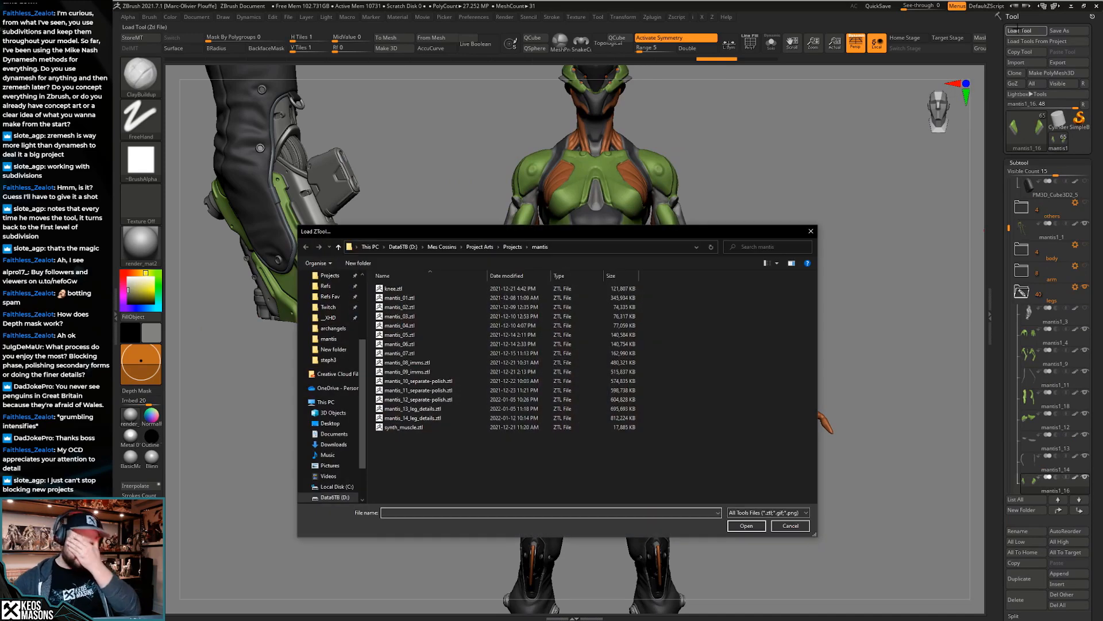
left_click(512, 247)
scroll(406, 399, "down", 9)
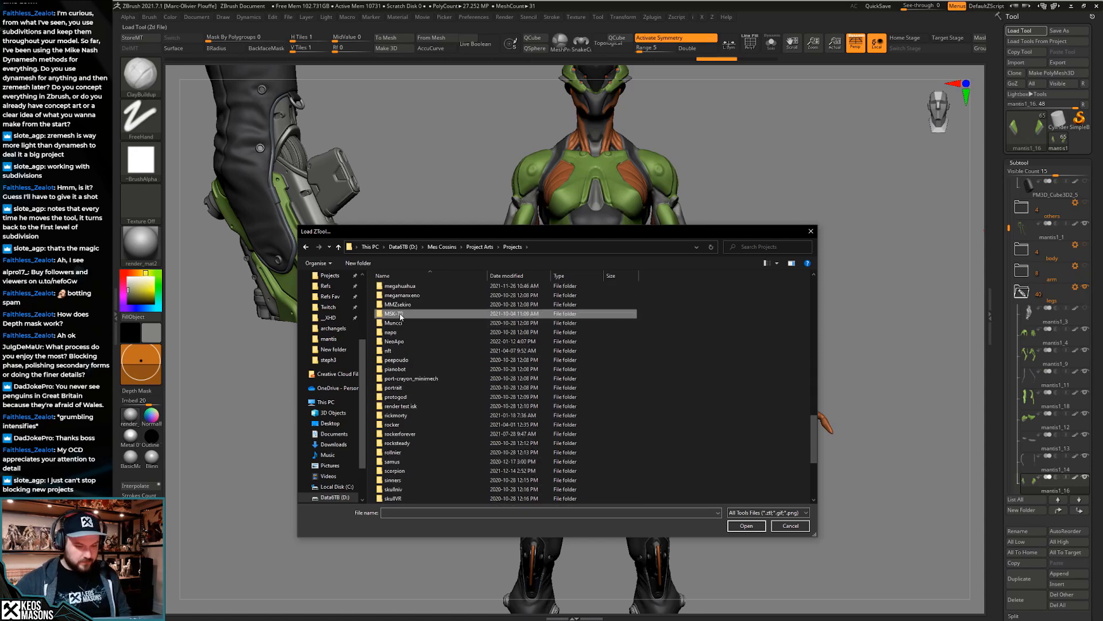
double_click(401, 314)
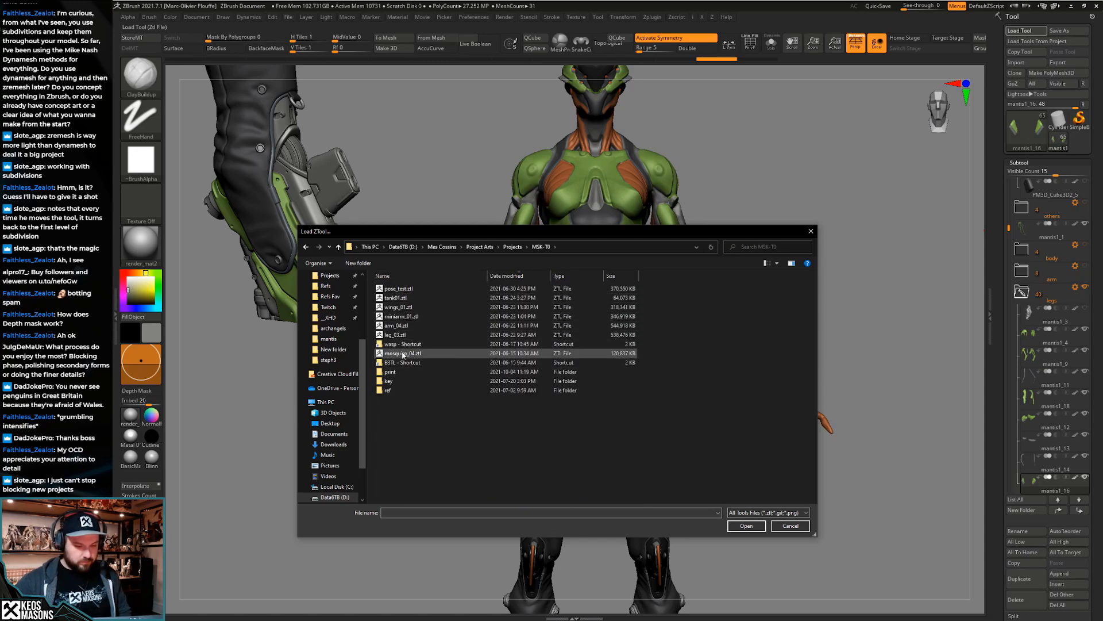
left_click(399, 299)
left_click(749, 526)
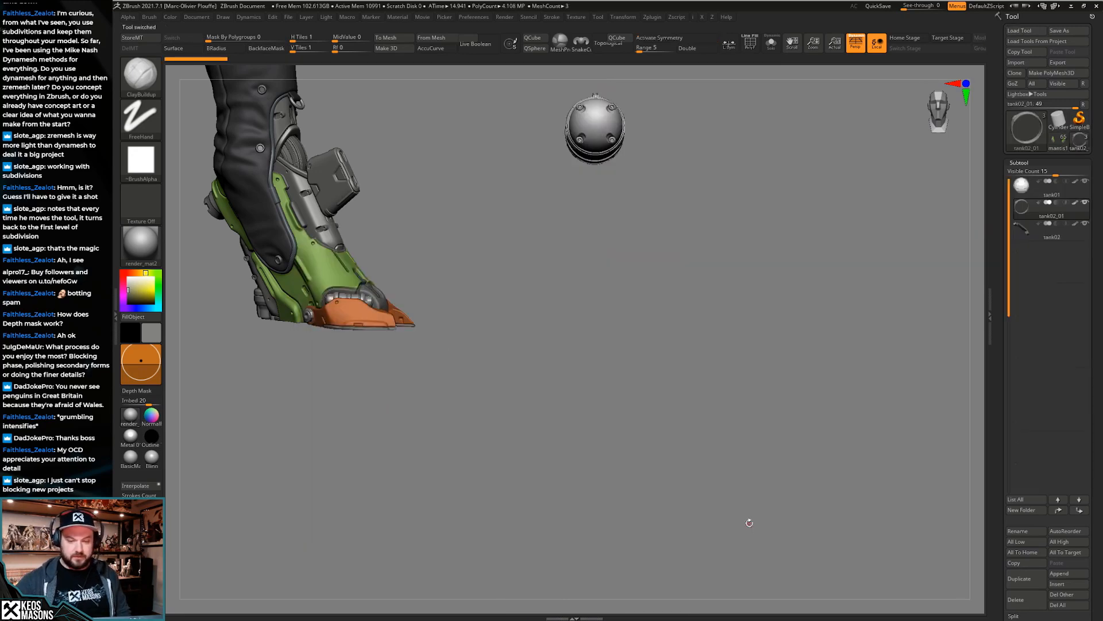
left_click_drag(664, 318, 600, 444)
left_click_drag(539, 388, 571, 438)
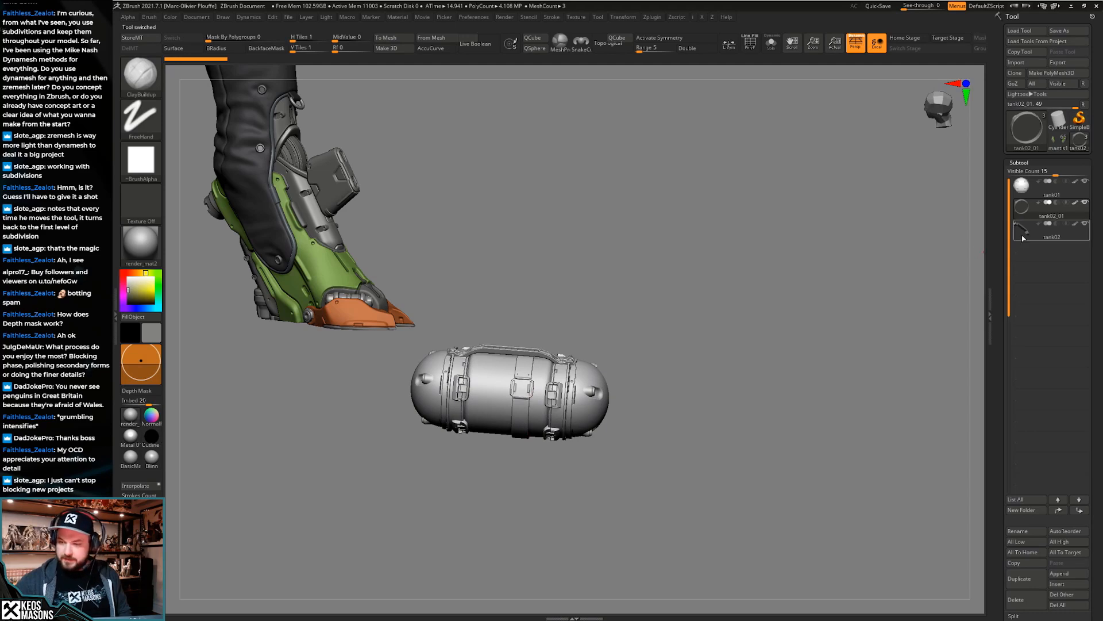
Load arm_04.ztl from the MSK-T0 folder and select the cylindrical attachment beside the mechanical arm's elbow
left_click(1019, 31)
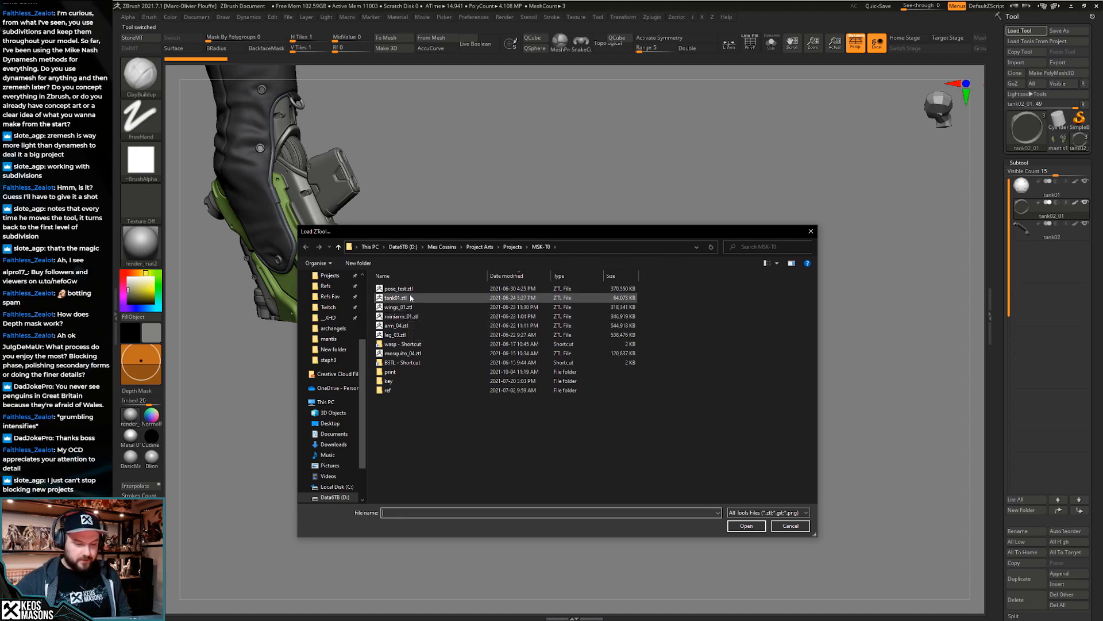
left_click(396, 325)
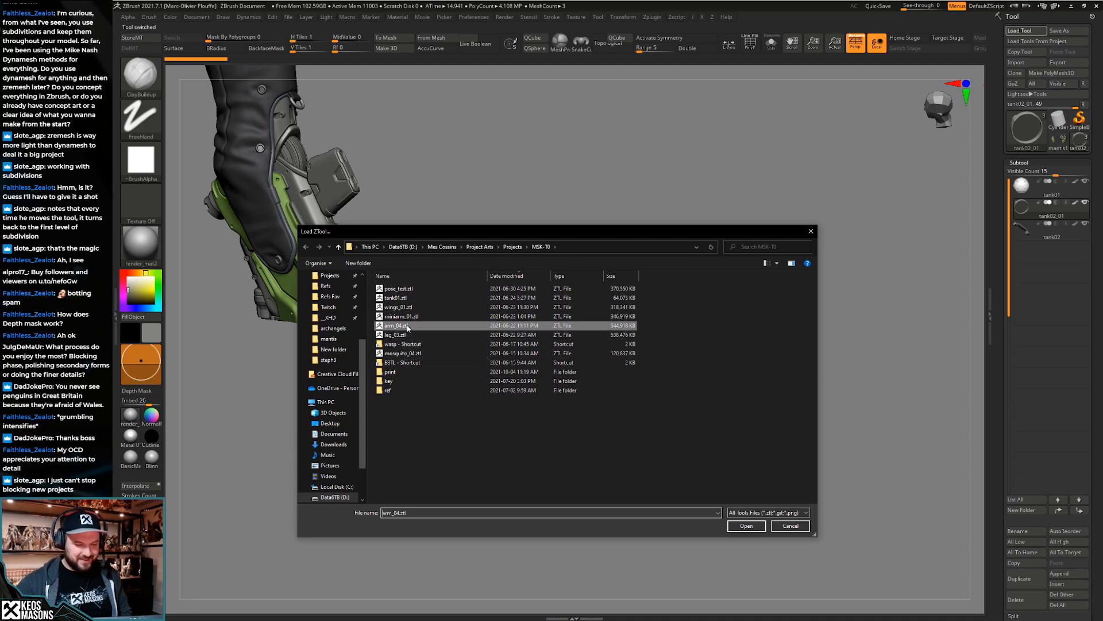
left_click(753, 523)
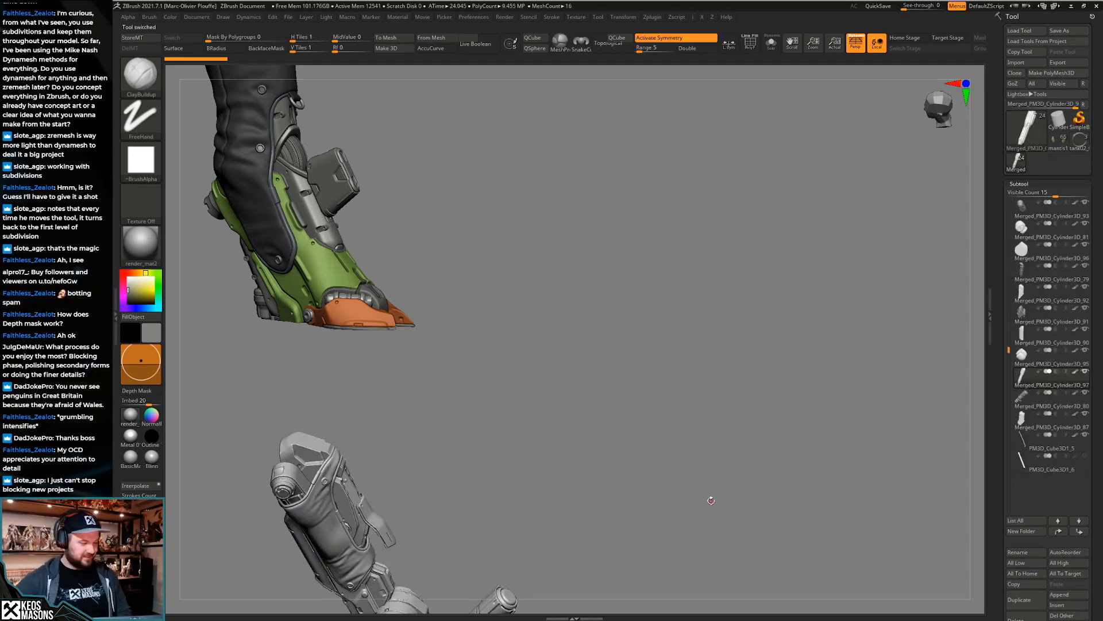
left_click_drag(653, 463, 730, 452)
left_click(641, 425, "alt")
left_click(685, 445)
left_click(730, 456)
left_click_drag(730, 451, 744, 409, "alt")
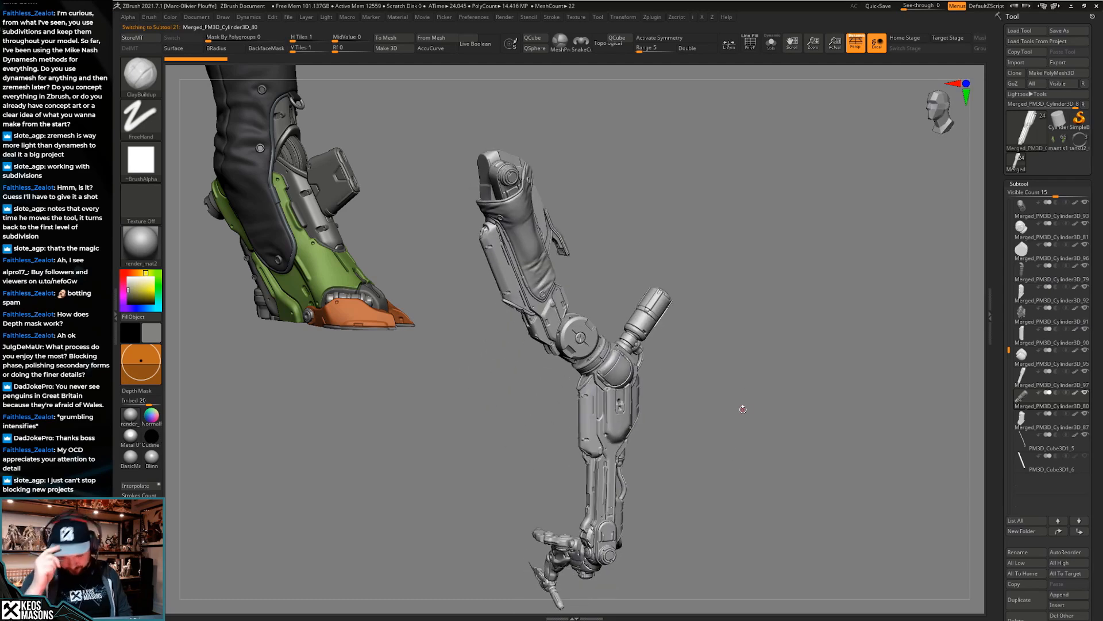
mouse_move(749, 448)
left_mouse_down()
mouse_move(751, 406)
mouse_move(741, 451)
left_mouse_up()
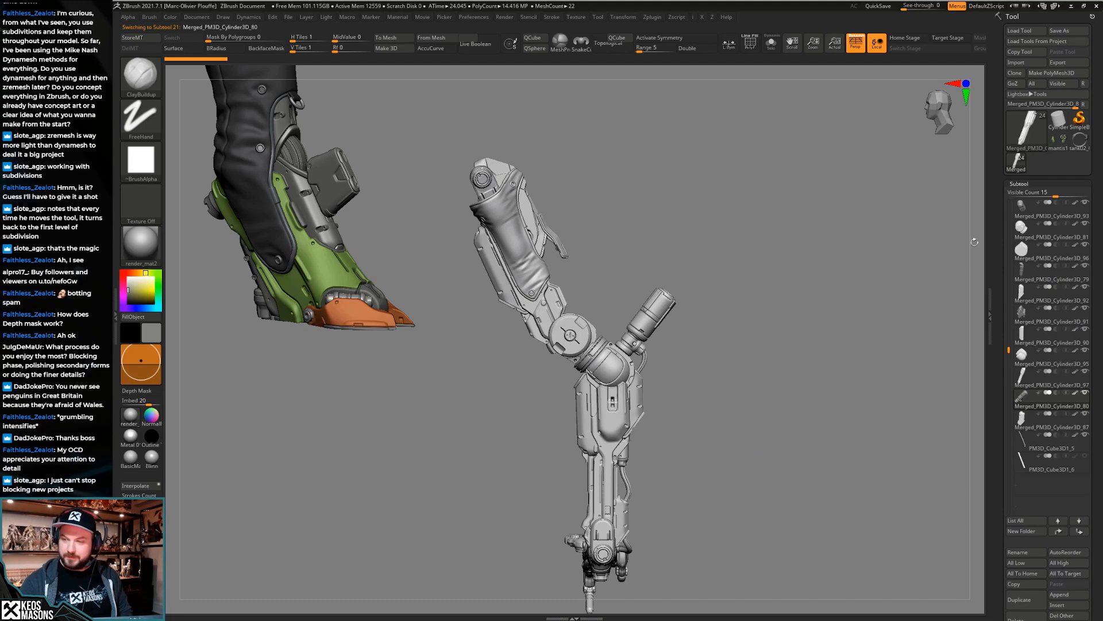
Append the cylindrical attachment from the mechanical arm to the mantis tool and make it the active subtool
left_click(1058, 140)
left_click_drag(737, 409, 771, 326, "shift")
left_click(1057, 607)
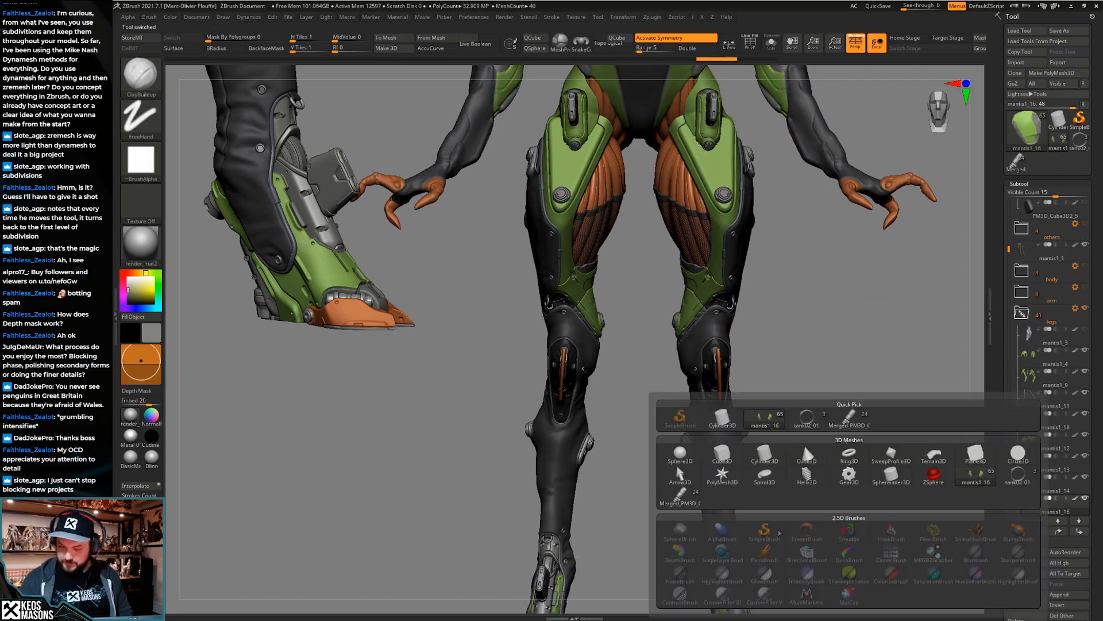
left_click(680, 497)
key("Down")
left_click_drag(813, 471, 796, 492, "alt")
key("alt+shift+s")
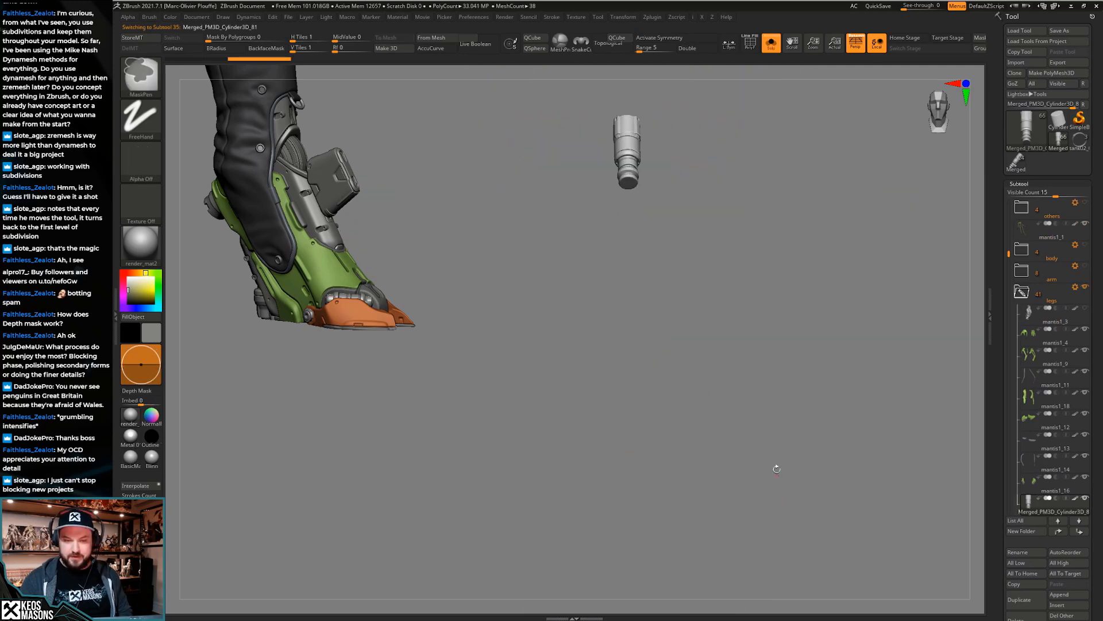
Move the appended cylinder down between the character's shins, with symmetry turned off
key("w")
key("alt+shift+s")
left_click_drag(631, 187, 640, 506)
key("x")
left_click_drag(711, 443, 710, 480, "alt")
key("q")
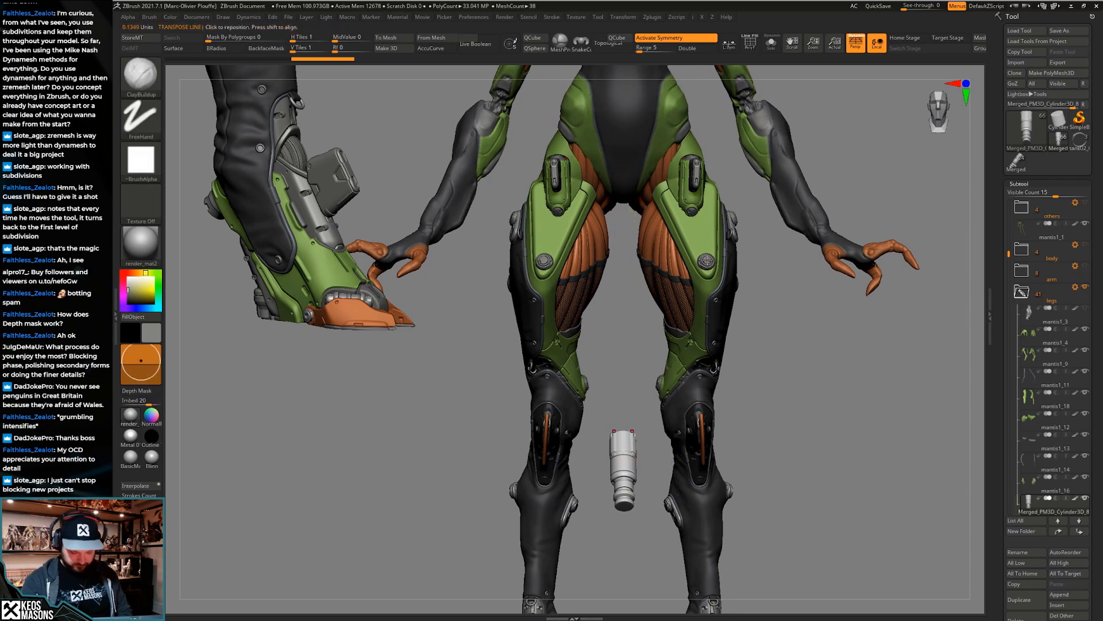
key("w")
key("x")
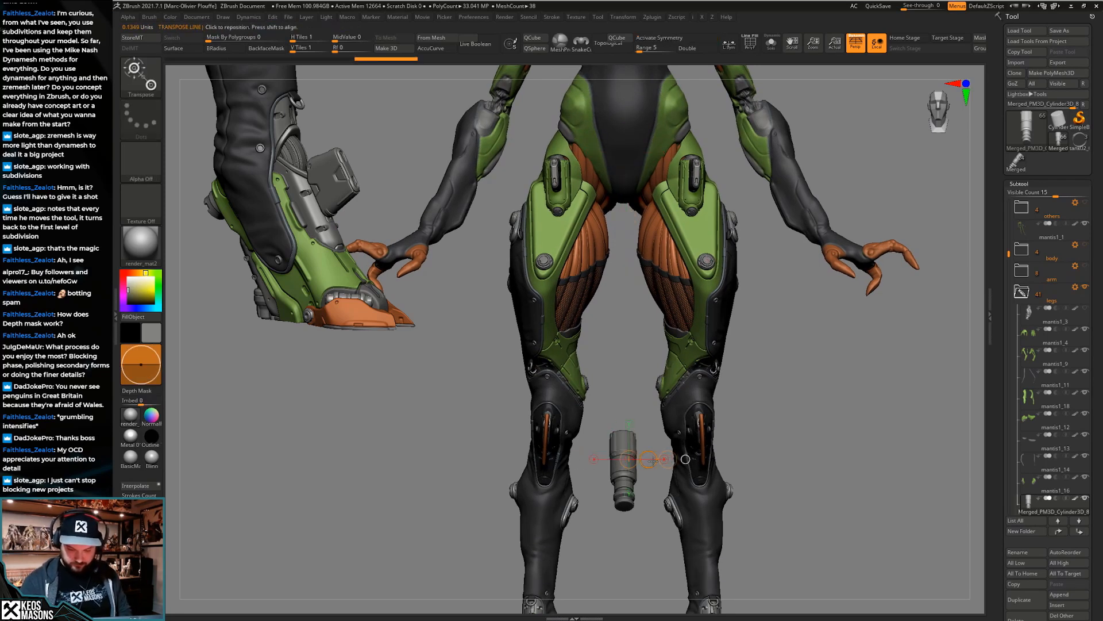
left_click(648, 460)
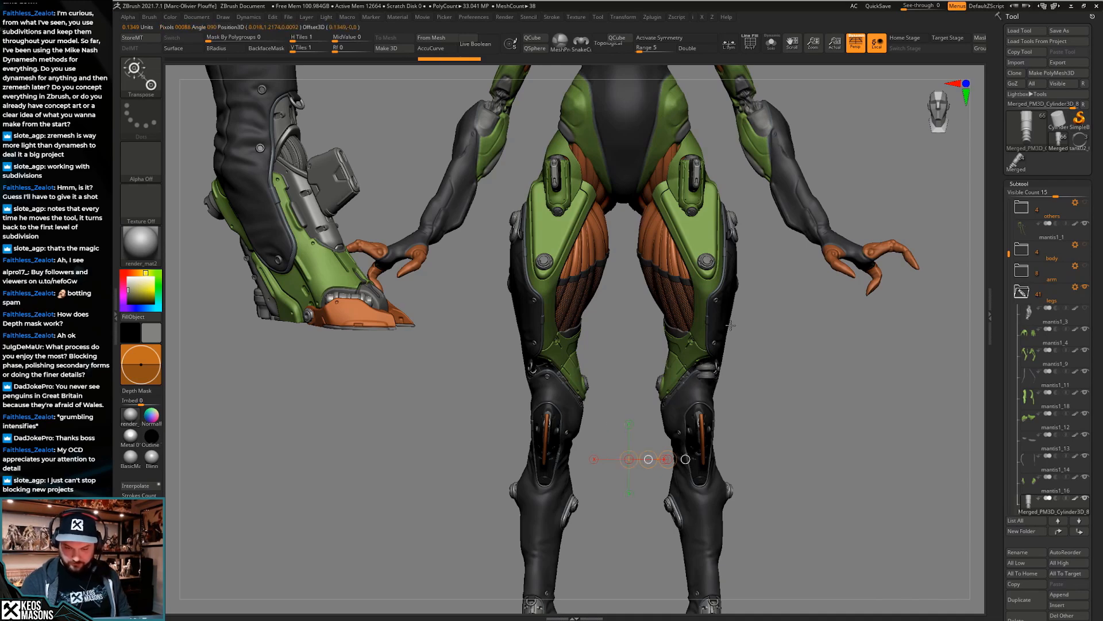
Move the cylinder onto the character's left thigh beneath the triangular green plate, and adjust its size and angle
mouse_move(731, 328)
right_mouse_down("ctrl")
mouse_move(728, 415)
mouse_move(816, 402)
right_mouse_up("ctrl")
left_click_drag(650, 378, 831, 381)
key("r")
left_click_drag(760, 369, 881, 337)
mouse_move(880, 337)
left_mouse_down()
mouse_move(852, 400)
mouse_move(850, 388)
left_mouse_up()
key("w")
left_click_drag(820, 354, 788, 351)
key("q")
mouse_move(856, 380)
right_mouse_down()
mouse_move(782, 391)
mouse_move(792, 393)
mouse_move(769, 377)
right_mouse_up()
key("w")
mouse_move(712, 397)
left_mouse_down()
mouse_move(801, 367)
mouse_move(797, 357)
mouse_move(743, 378)
left_mouse_up()
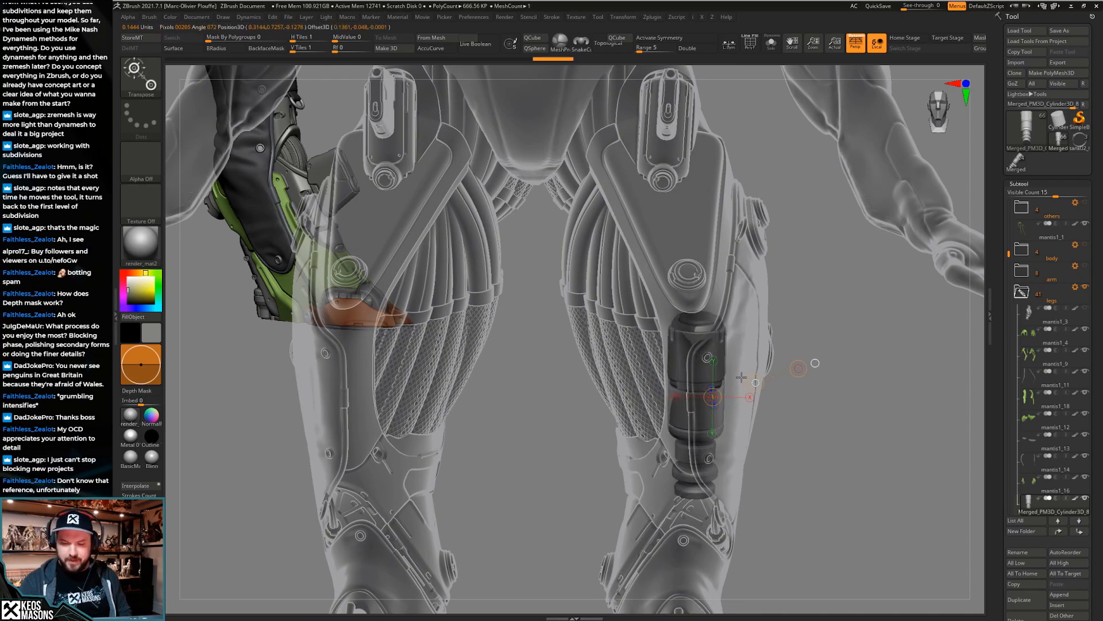
Fit the cylinder against the front of the left thigh armor, adjusting its tilt and depth from front and side views
key("q")
mouse_move(702, 371)
right_mouse_down()
mouse_move(765, 370)
mouse_move(741, 399)
right_mouse_up()
key("shift+t")
key("w")
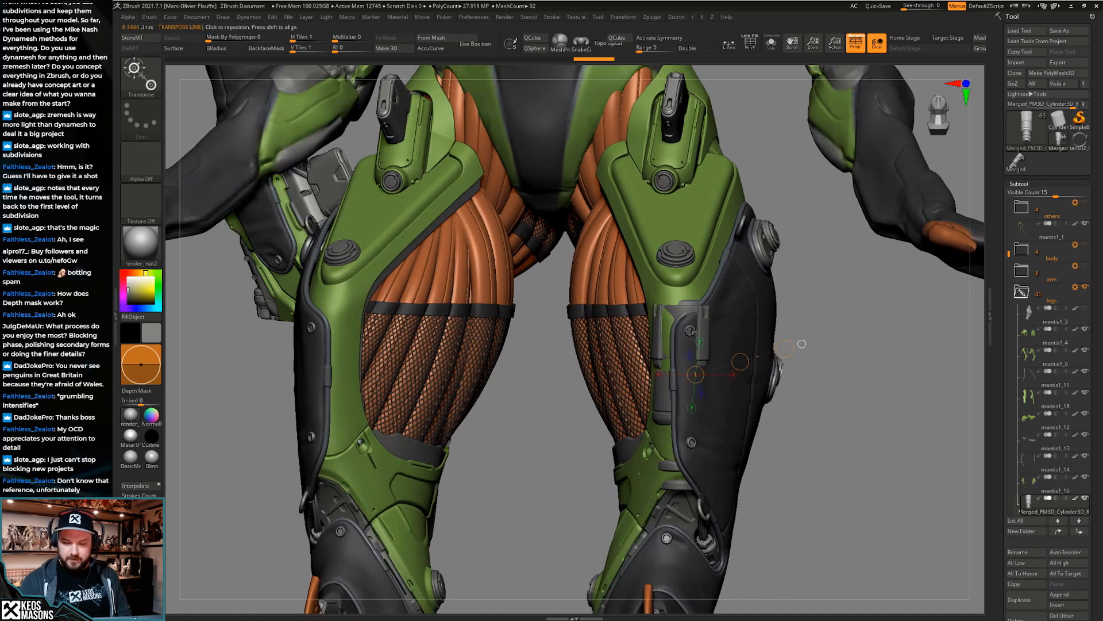
key("shift+s")
left_click_drag(694, 392, 697, 388)
left_click_drag(680, 318, 679, 408)
key("shift+s")
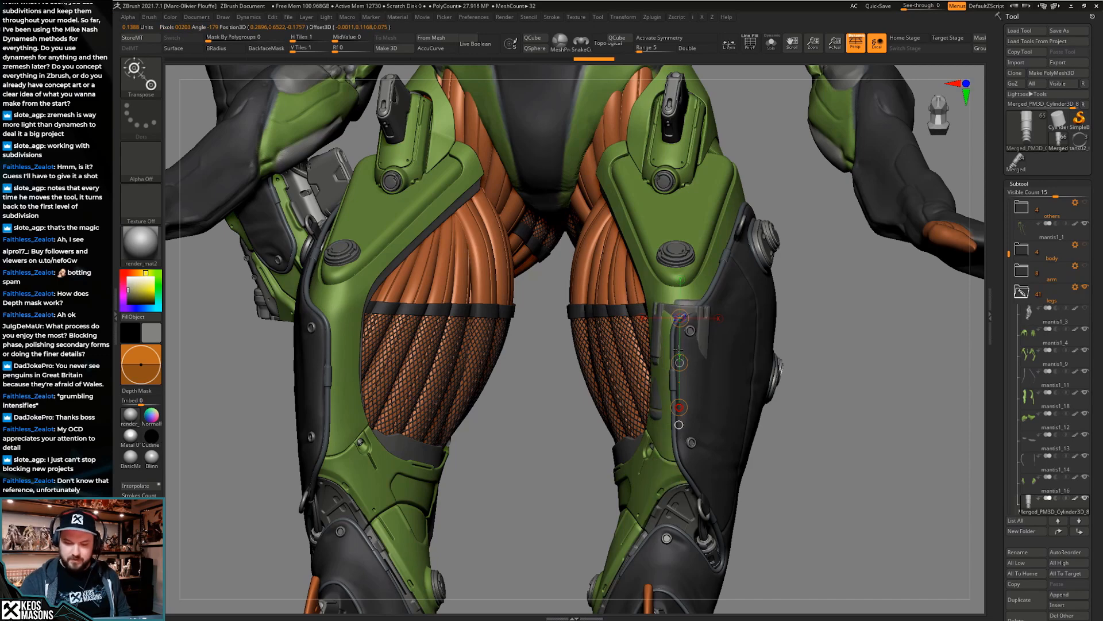
left_click_drag(680, 363, 680, 367)
right_click_drag(684, 366, 775, 359)
key("shift+t")
left_click_drag(671, 364, 740, 361)
right_click_drag(735, 374, 777, 370)
left_click_drag(711, 363, 709, 363)
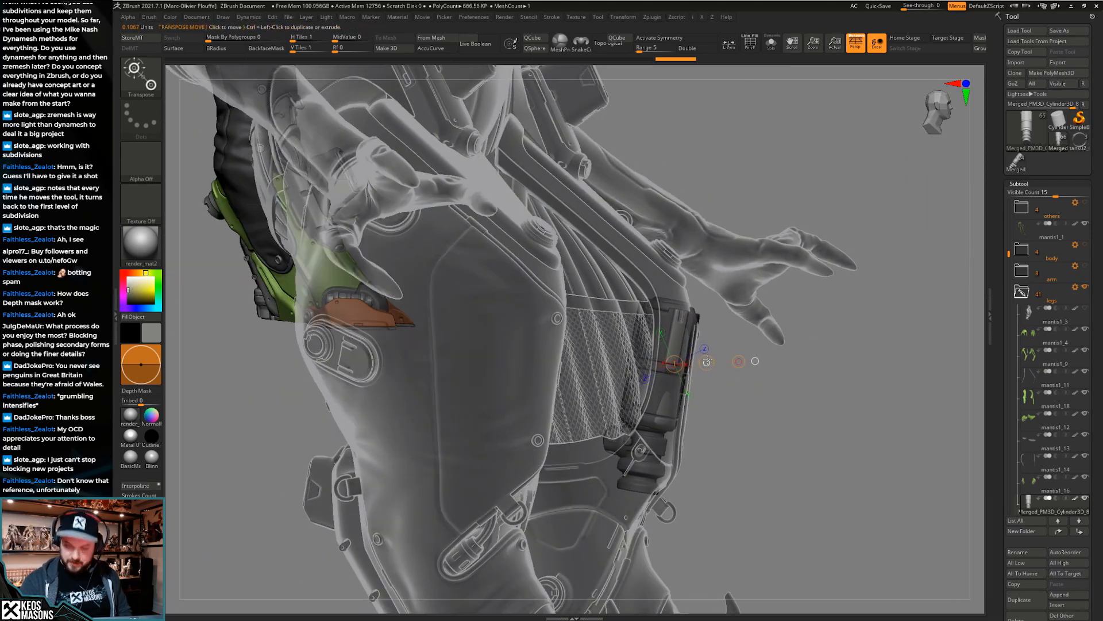
Line the cylinder up under the tip of the left thigh's green plate, correcting its position and rotation from several angles
left_click_drag(668, 313, 852, 305)
key("q")
mouse_move(854, 317)
right_mouse_down()
mouse_move(799, 353)
mouse_move(758, 360)
mouse_move(759, 379)
mouse_move(785, 371)
right_mouse_up()
key("shift+t")
mouse_move(746, 367)
left_mouse_down()
mouse_move(774, 369)
mouse_move(755, 367)
left_mouse_up()
key("t")
key("w")
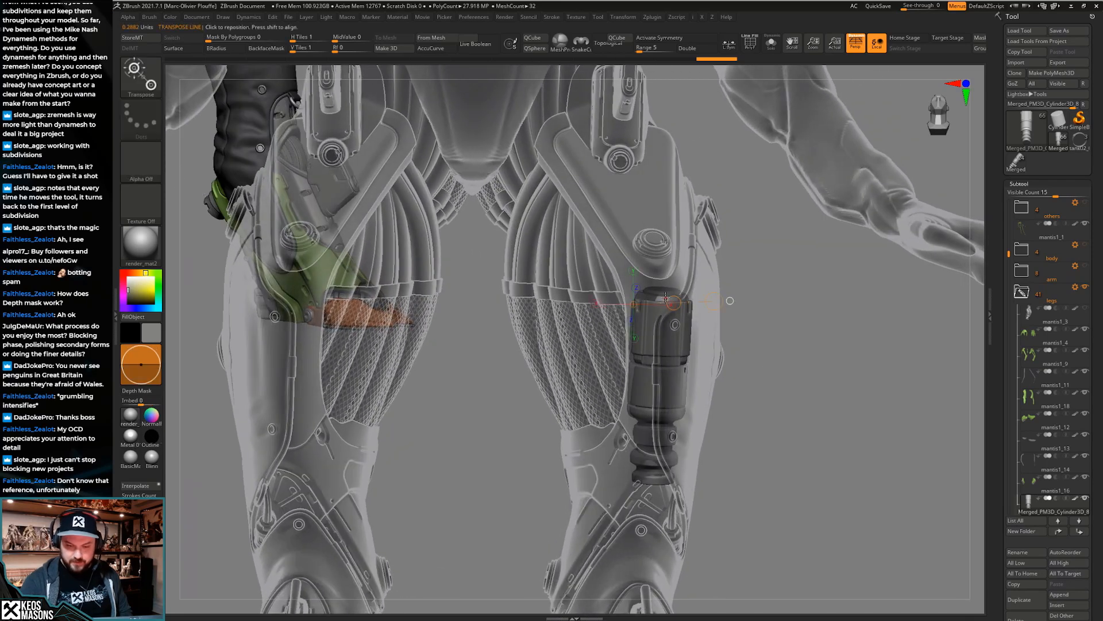
left_click_drag(792, 311, 803, 331)
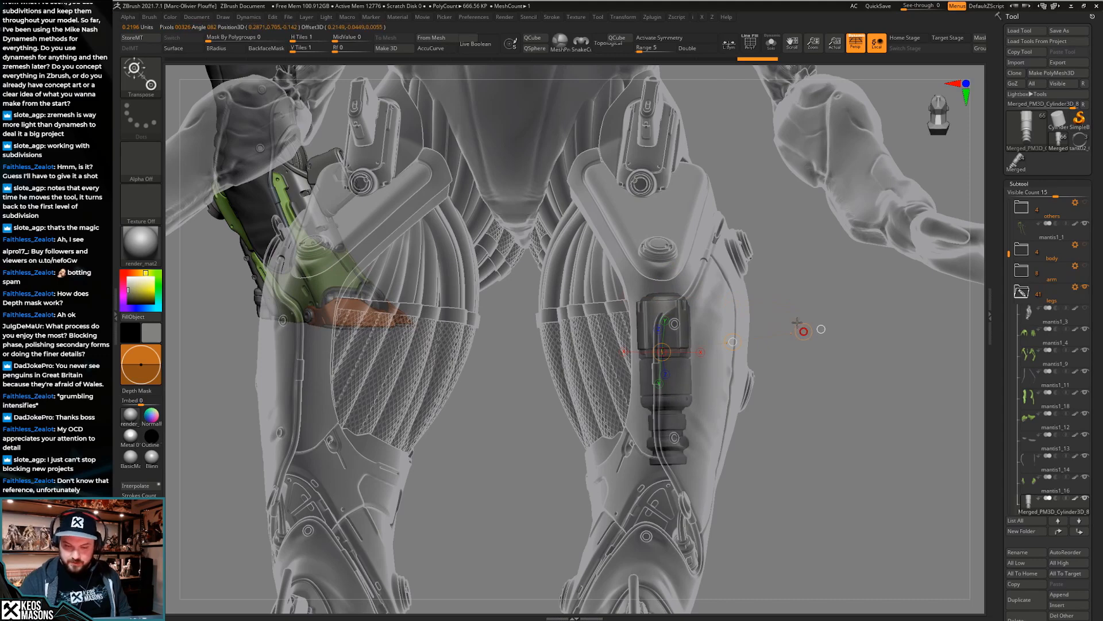
mouse_move(732, 342)
left_mouse_down()
mouse_move(722, 431)
mouse_move(642, 339)
left_mouse_up()
key("q")
key("w")
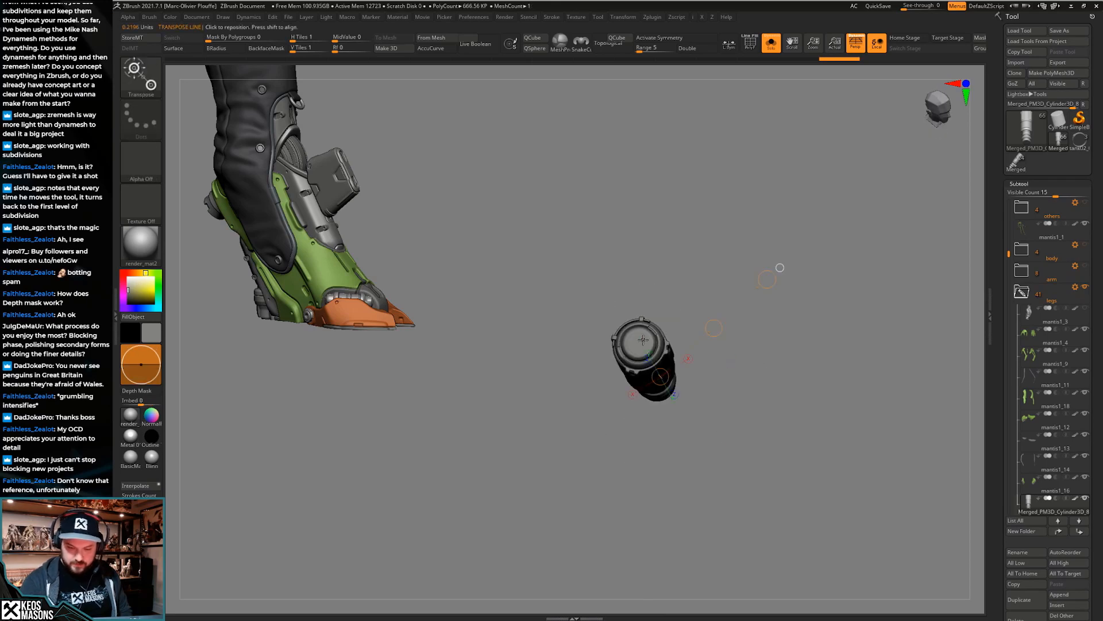
left_click_drag(715, 317, 640, 304)
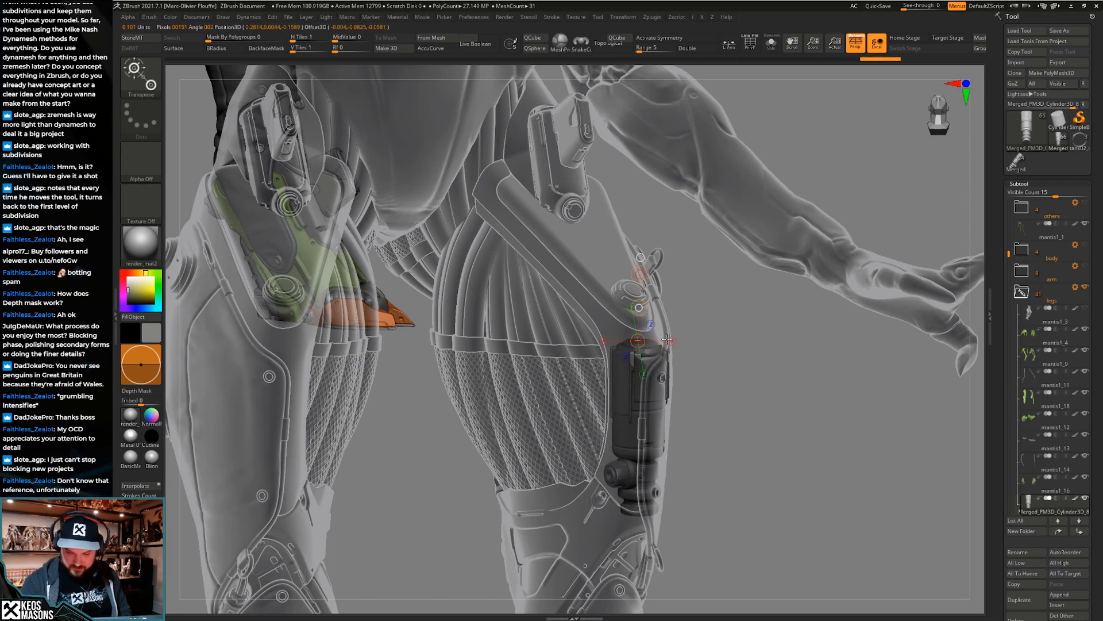
left_click_drag(666, 339, 767, 349)
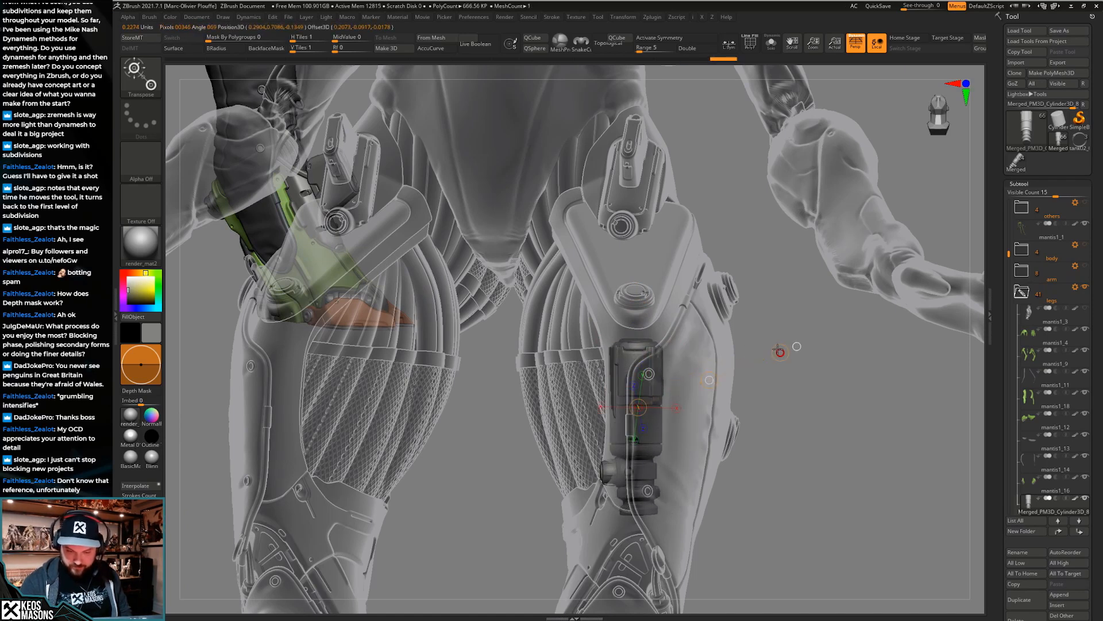
Isolate the cylinder, check its polygroups and remove the bulky side connector from its lower section
key("q")
mouse_move(707, 377)
left_mouse_down()
mouse_move(681, 375)
mouse_move(695, 367)
mouse_move(684, 416)
mouse_move(695, 430)
left_mouse_up()
key("shift+t")
key("shift+s")
key("shift+f")
key("space")
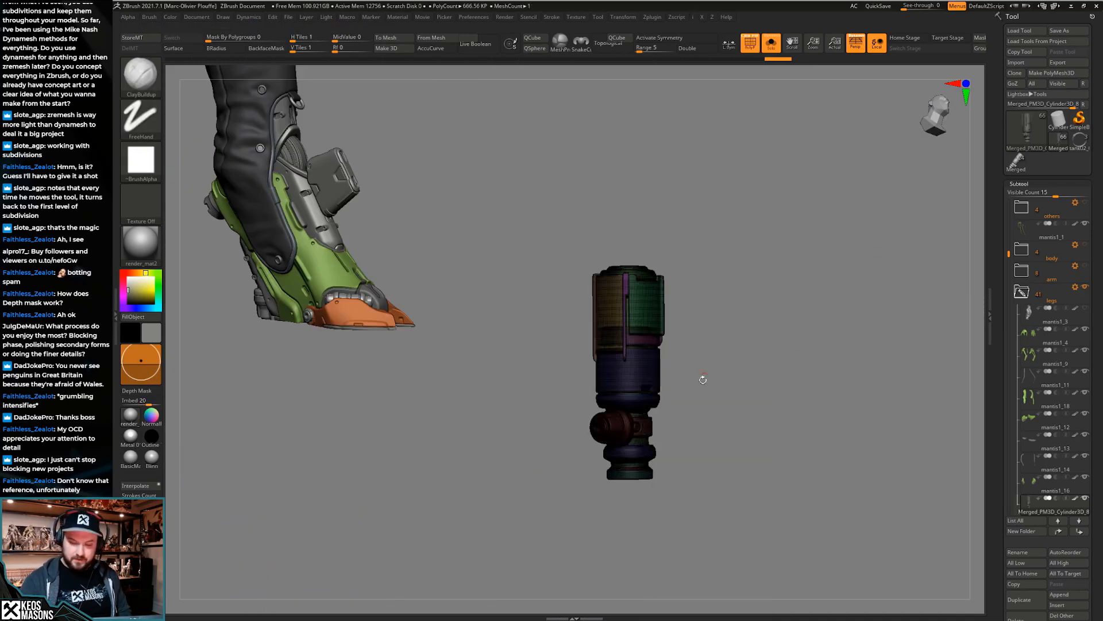
key("w")
key("q")
left_click_drag(770, 377, 720, 398)
key("alt+s")
key("alt+t")
key("alt+s")
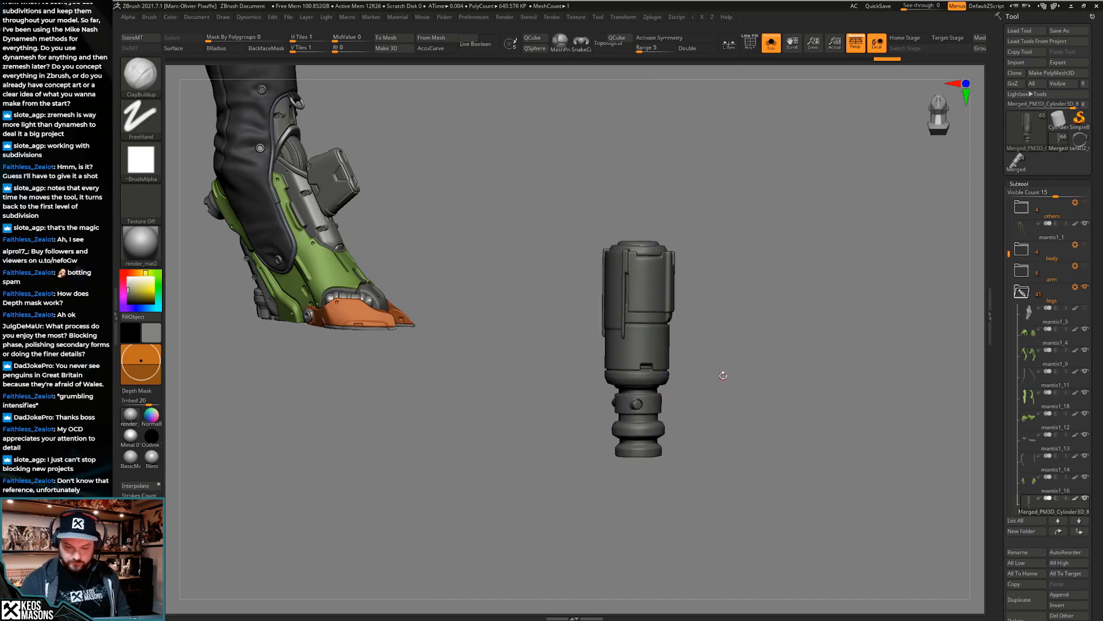
key("alt+s")
key("alt+s")
Adjust the placement of the knobbed ring section below the isolated cylinder's main body
mouse_move(716, 391)
left_mouse_down()
mouse_move(718, 402)
mouse_move(699, 368)
mouse_move(712, 415)
left_mouse_up()
key("f")
key("w")
key("shift+f")
left_click_drag(649, 438, 756, 413, "shift")
key("shift+f")
left_click_drag(781, 366, 759, 369, "shift")
left_click_drag(684, 359, 720, 360)
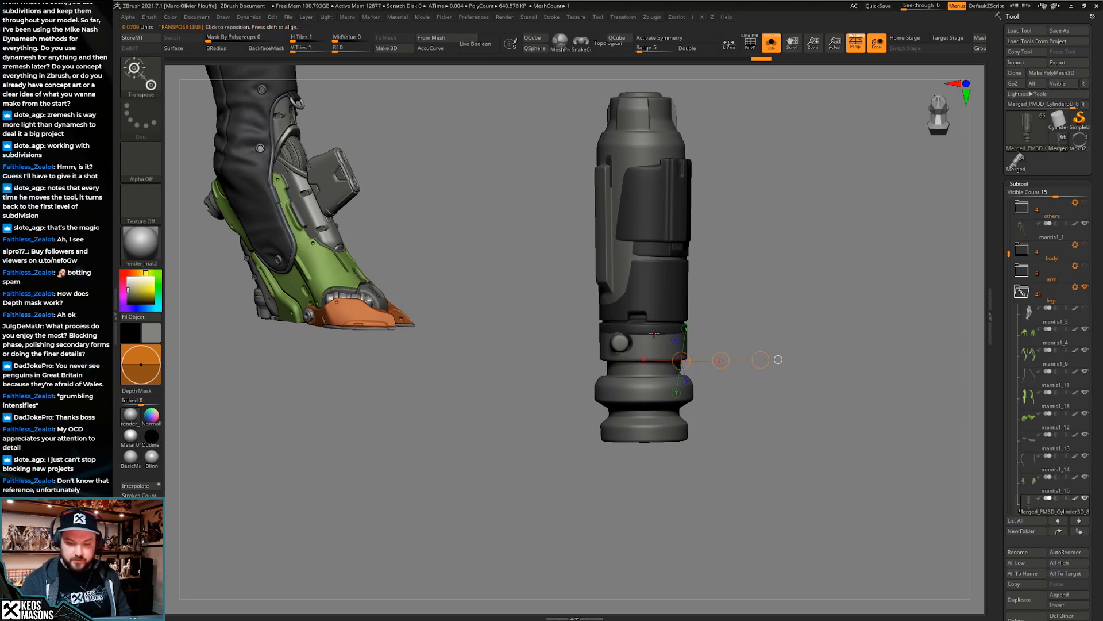
left_click_drag(821, 275, 817, 278)
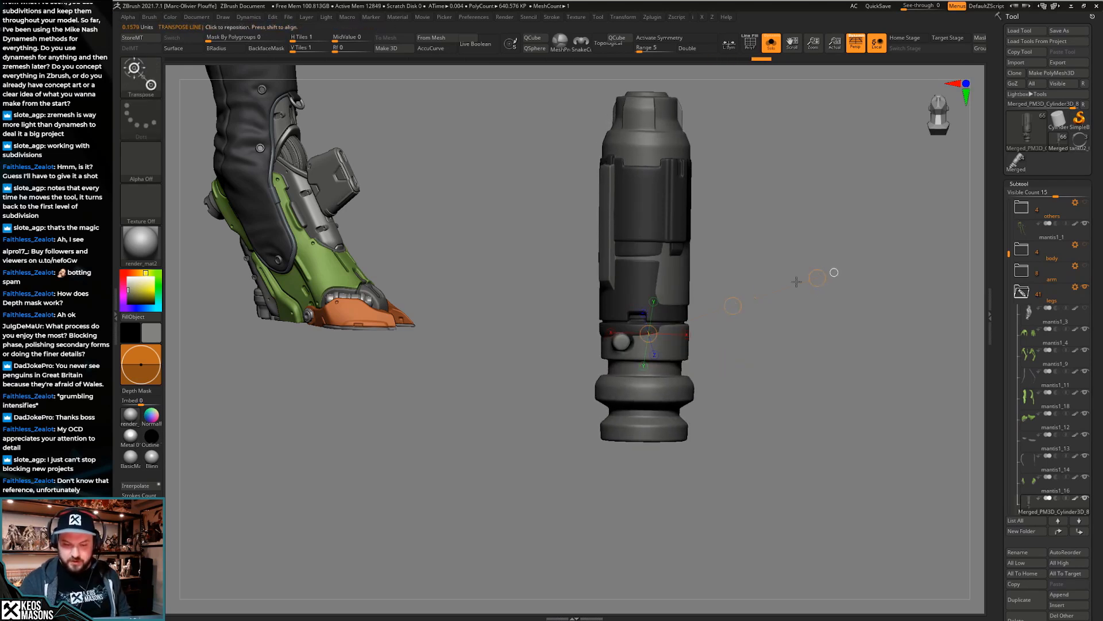
left_click_drag(733, 306, 732, 306)
mouse_move(735, 349)
left_mouse_down()
mouse_move(756, 370)
mouse_move(749, 357)
mouse_move(727, 382)
mouse_move(724, 364)
left_mouse_up()
Shift the flared base rings of the isolated cylinder slightly down its axis and clear the mask
key("q")
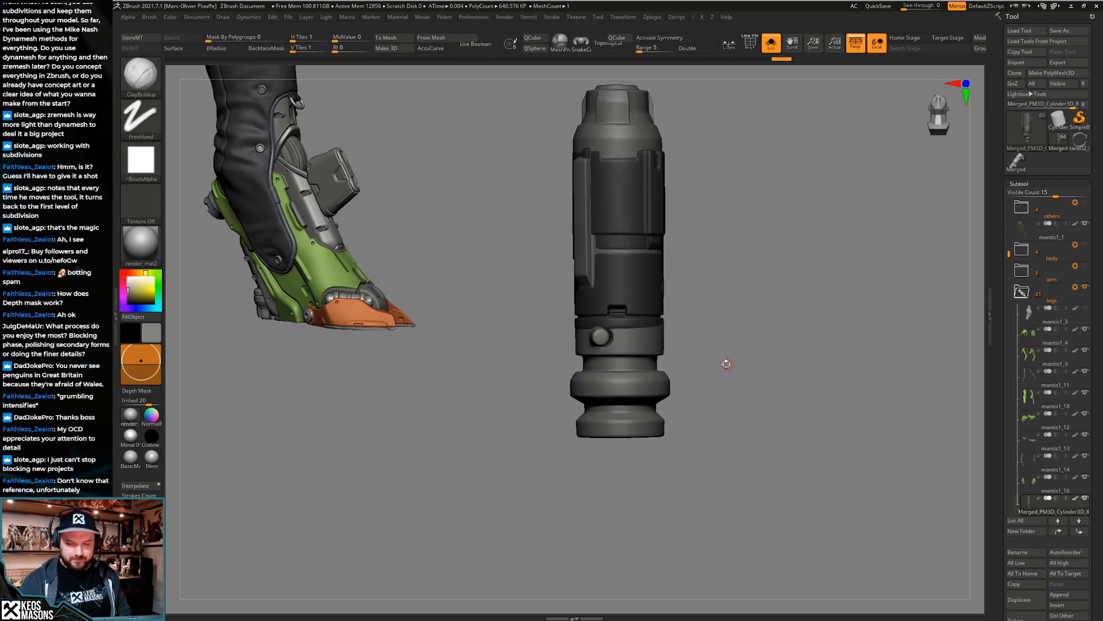
key("w")
left_click_drag(661, 419, 624, 479)
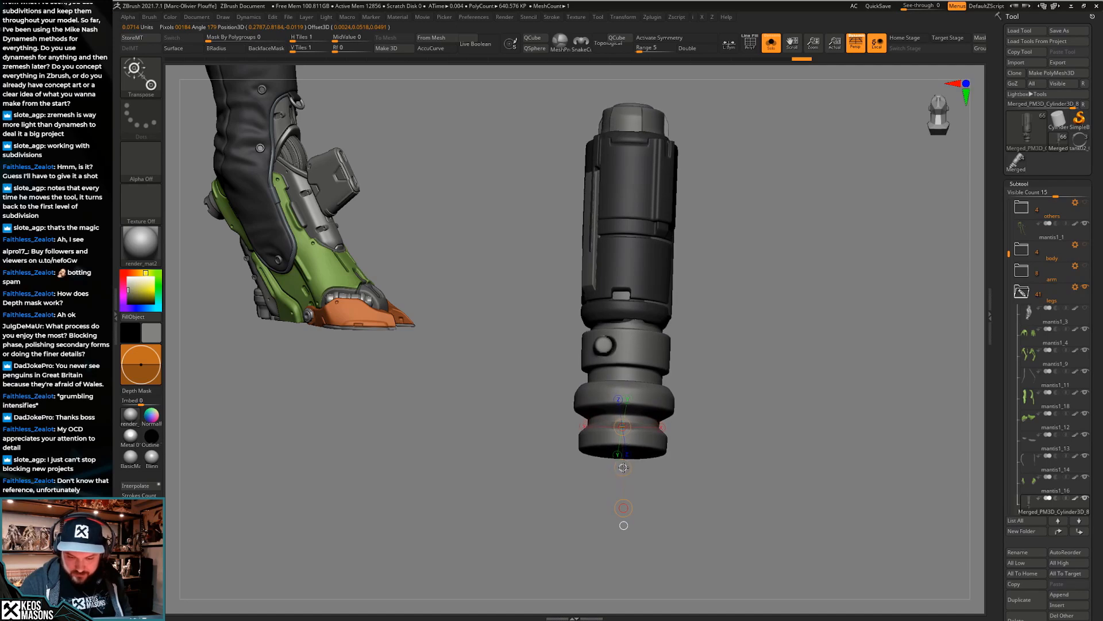
key("q")
left_click_drag(745, 352, 743, 377)
key("ctrl")
mouse_move(528, 505)
left_mouse_down("ctrl")
mouse_move(753, 322)
mouse_move(740, 508)
left_mouse_up("ctrl")
Reposition the whole cylinder against the front of the left leg's green frame, checking it with the surrounding model transparent
key("w")
left_click_drag(626, 439, 637, 284, "alt")
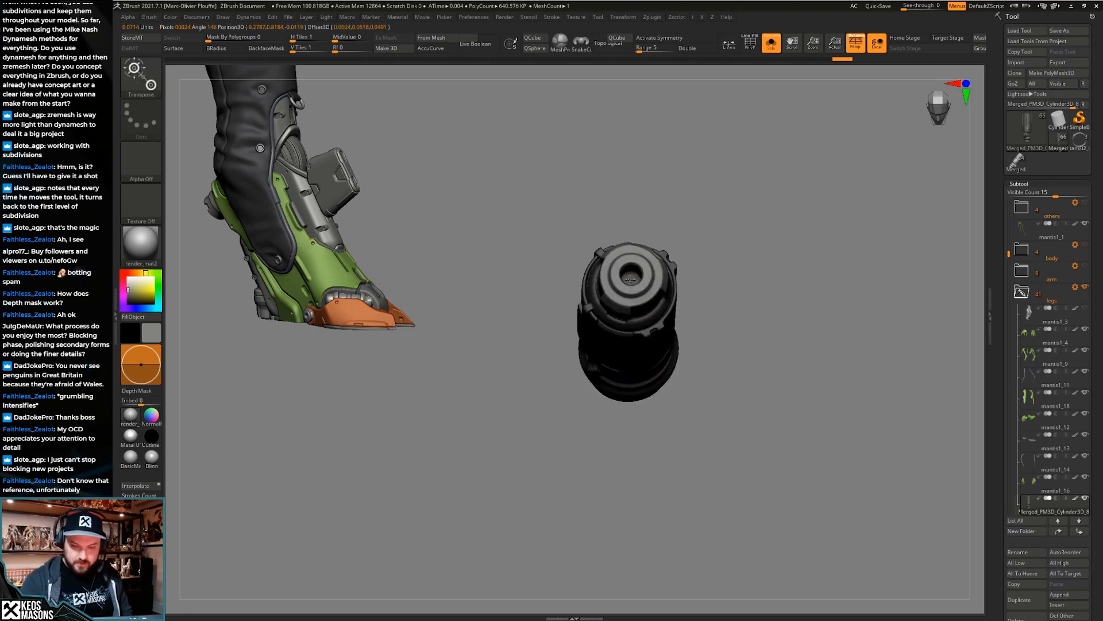
left_click_drag(756, 185, 741, 276)
mouse_move(659, 339)
left_mouse_down()
mouse_move(660, 377)
mouse_move(660, 358)
left_mouse_up()
key("q")
mouse_move(769, 373)
left_mouse_down("alt")
mouse_move(774, 330)
mouse_move(751, 418)
left_mouse_up("alt")
key("s")
mouse_move(666, 421)
right_mouse_down()
mouse_move(673, 438)
mouse_move(677, 425)
right_mouse_up()
key("w")
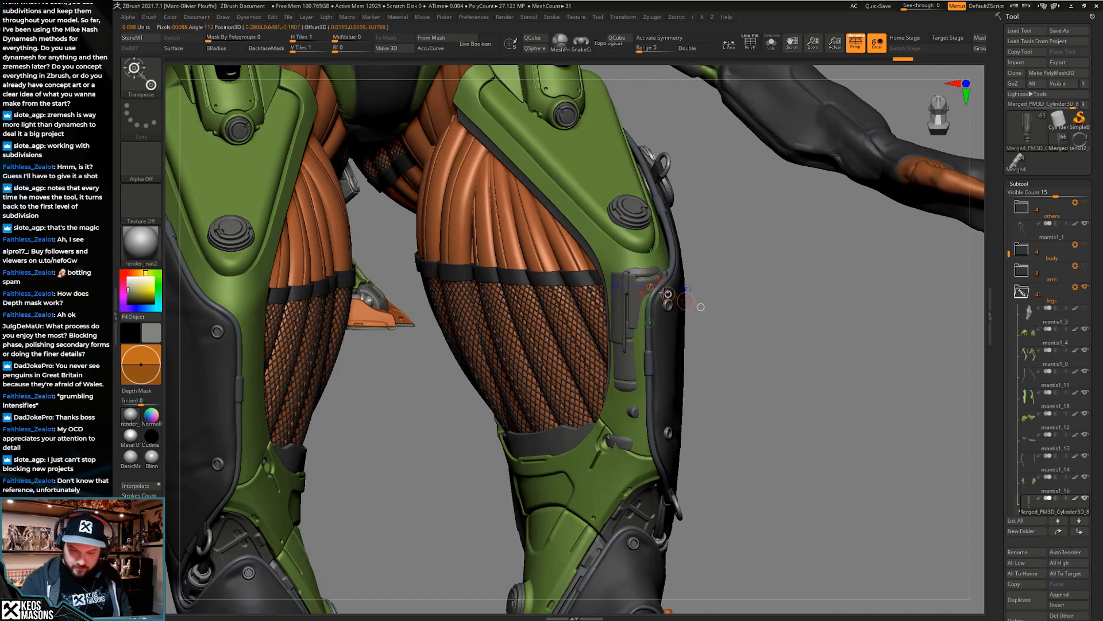
right_click_drag(696, 368, 655, 372)
mouse_move(655, 372)
left_mouse_down()
mouse_move(773, 357)
mouse_move(716, 363)
left_mouse_up()
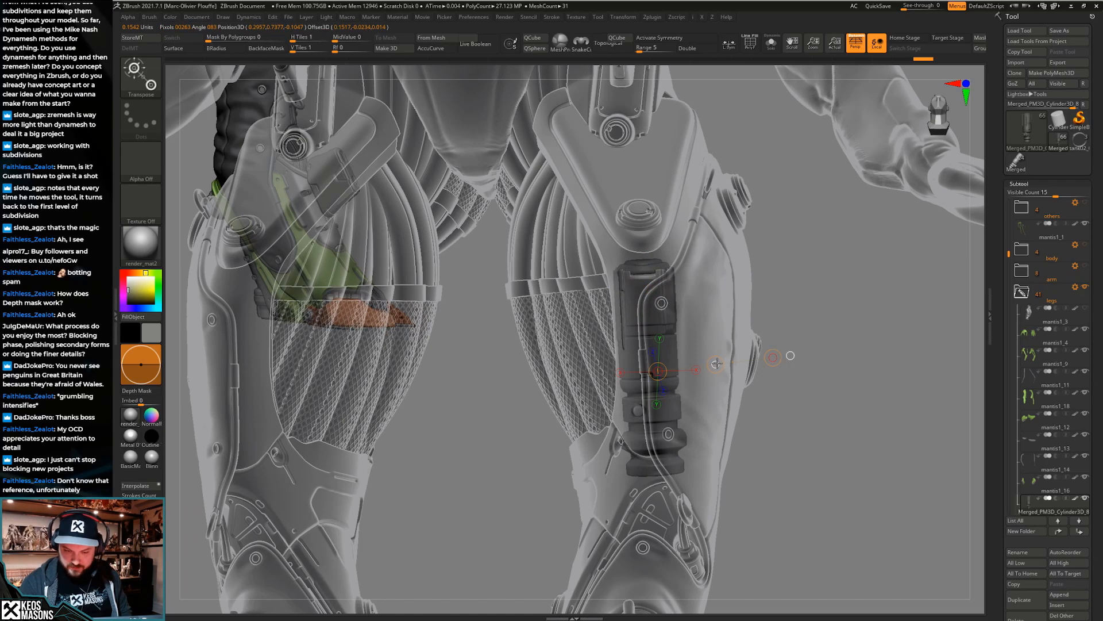
Sink the cylinder into the green frame below the thigh plate's tip, checking its fit alone and within the full model
key("q")
right_click_drag(652, 396, 695, 397)
mouse_move(690, 448)
right_mouse_down("ctrl")
mouse_move(670, 423)
mouse_move(663, 334)
right_mouse_up("ctrl")
key("alt+s")
key("w")
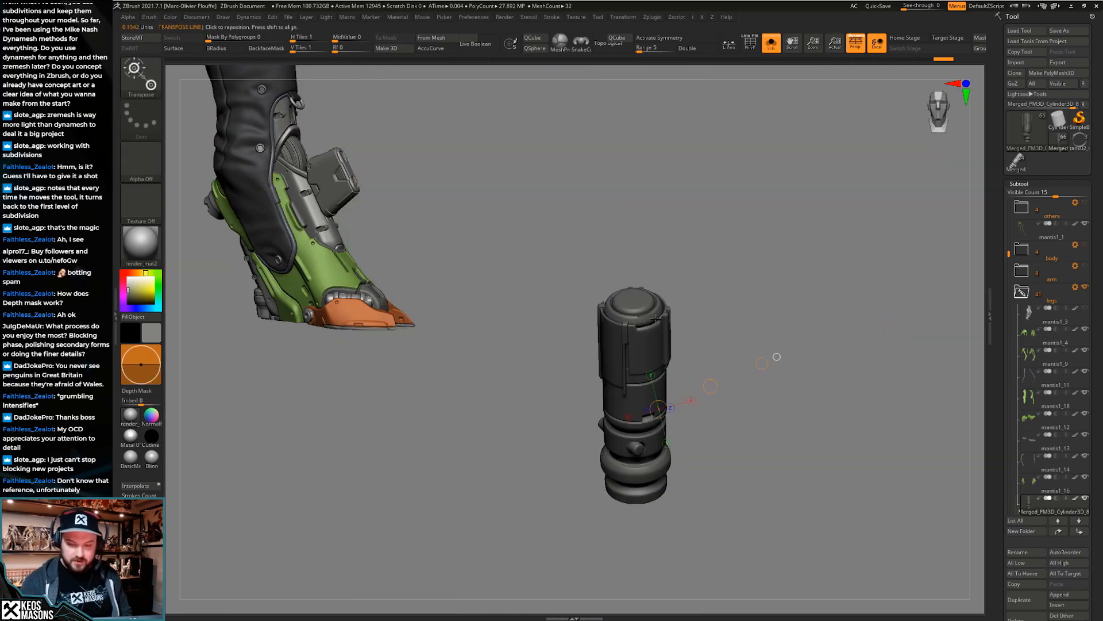
key("alt+s")
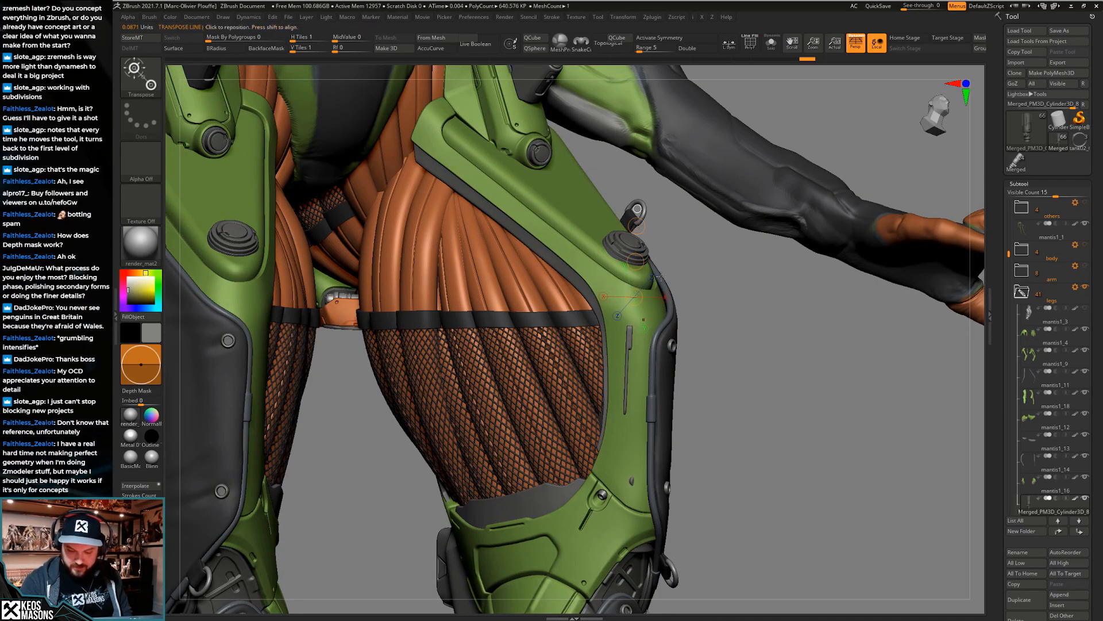
key("q")
key("alt+s")
key("alt+s")
key("shift+f")
left_click_drag(695, 409, 655, 293)
key("shift+f")
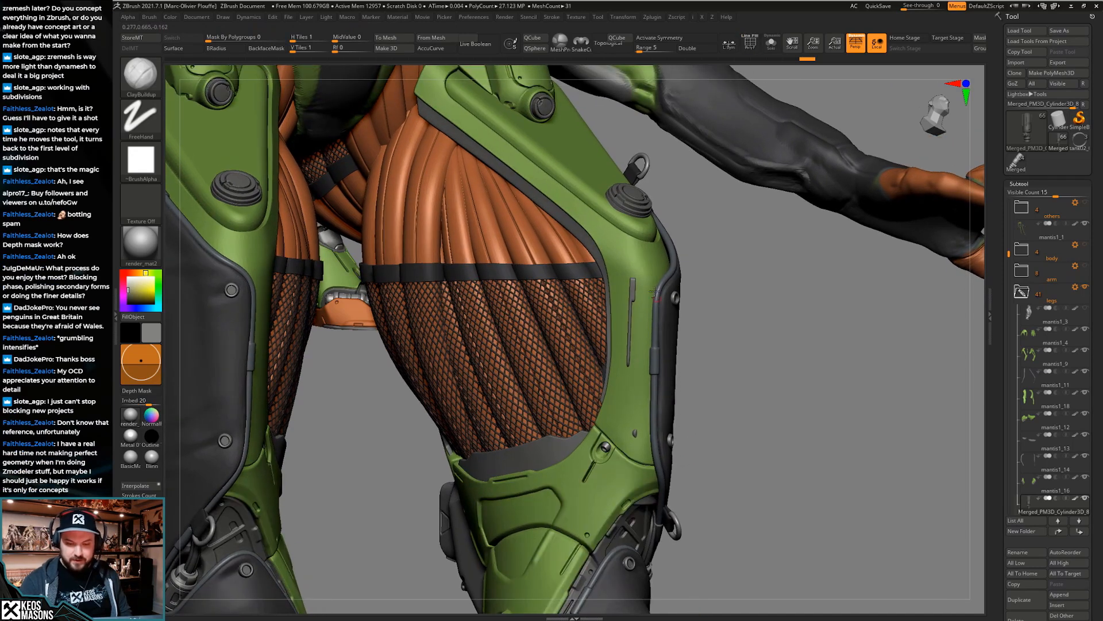
Select the green frame around the thigh, isolate it and check its wireframe
left_click(625, 244, "alt")
key("alt+s")
left_click_drag(654, 285, 670, 421)
left_click_drag(1001, 390, 1010, 313)
left_click_drag(773, 402, 722, 379)
key("alt+s")
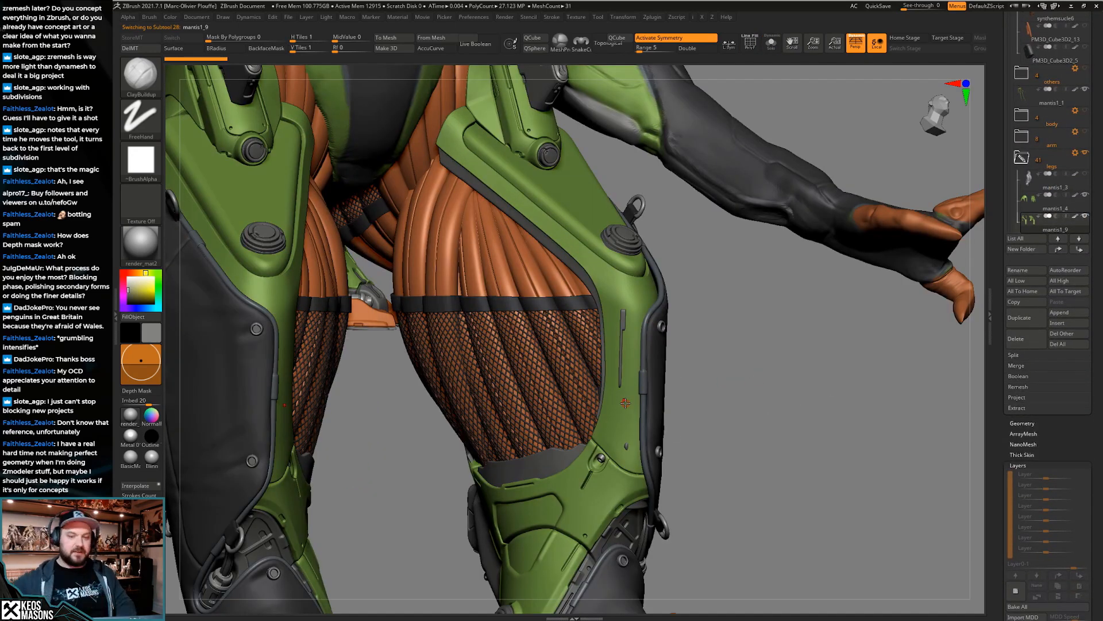
left_click_drag(761, 375, 736, 412)
key("alt+s")
key("shift+f")
key("shift+f")
Apply the dynamic smooth subdivision to the green frame's mesh and check its wireframe and subdivision levels
key("g")
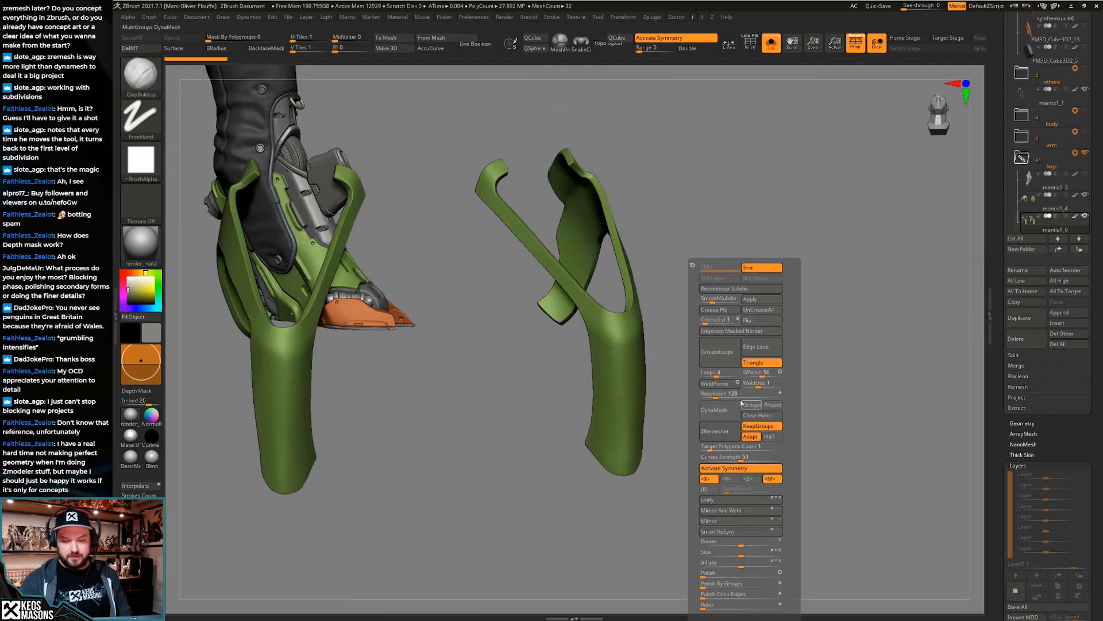
left_click(764, 303)
key("shift+f")
right_click_drag(642, 384, 638, 403, "alt")
key("shift+f")
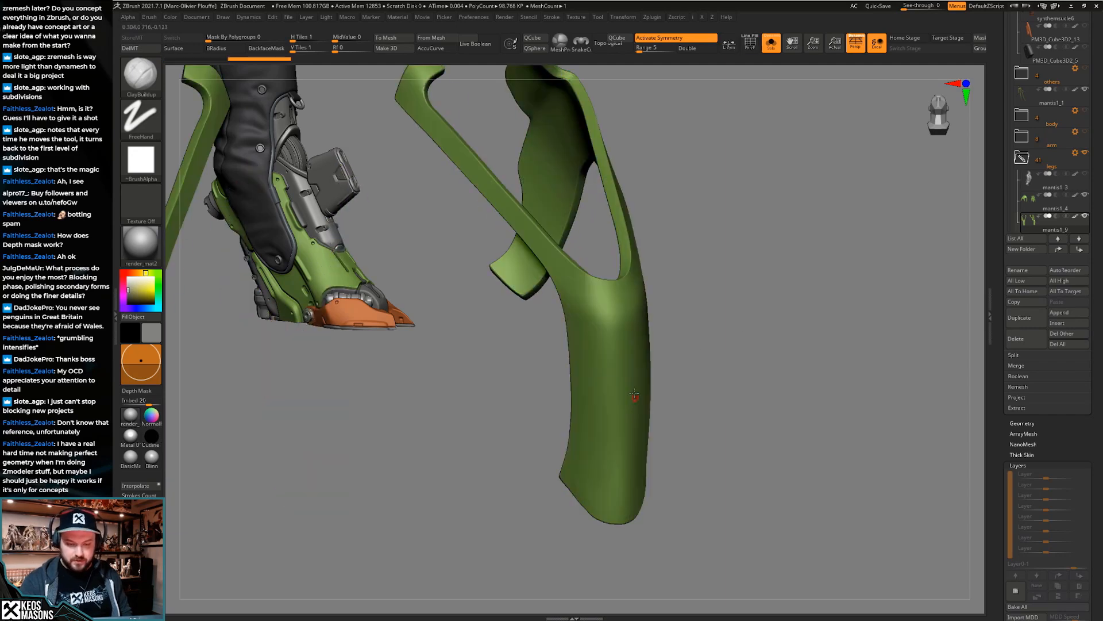
key("shift+f")
key("shift+f")
key("g")
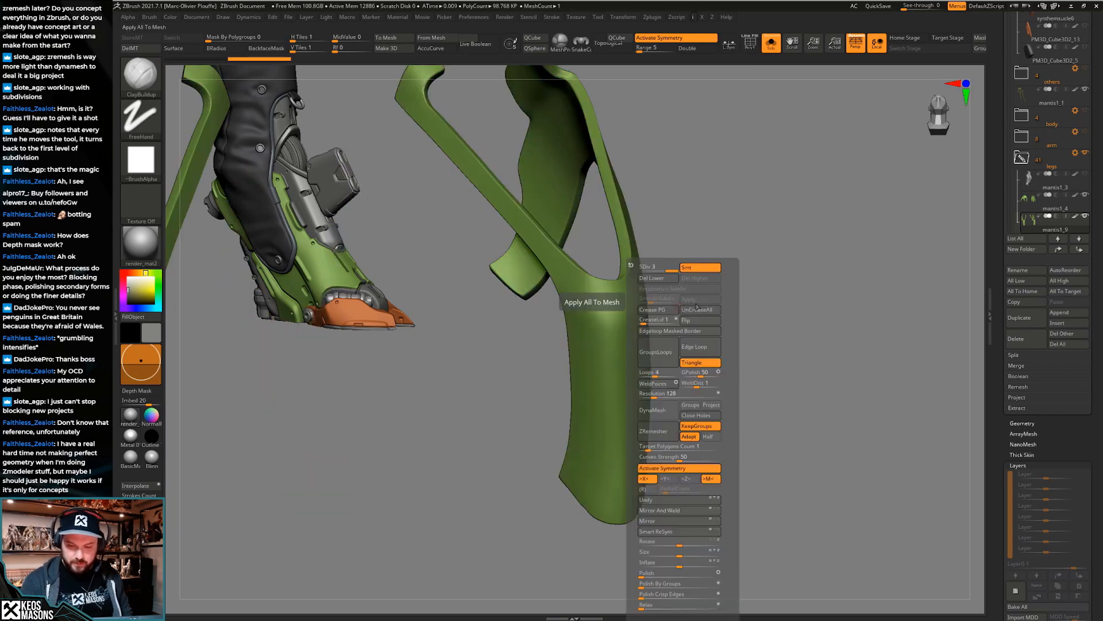
Subdivide the isolated green frame one more level and pick the DragDot alpha stamping brush
mouse_move(775, 323)
right_mouse_down("ctrl")
mouse_move(778, 305)
mouse_move(764, 341)
right_mouse_up("ctrl")
key("alt+s")
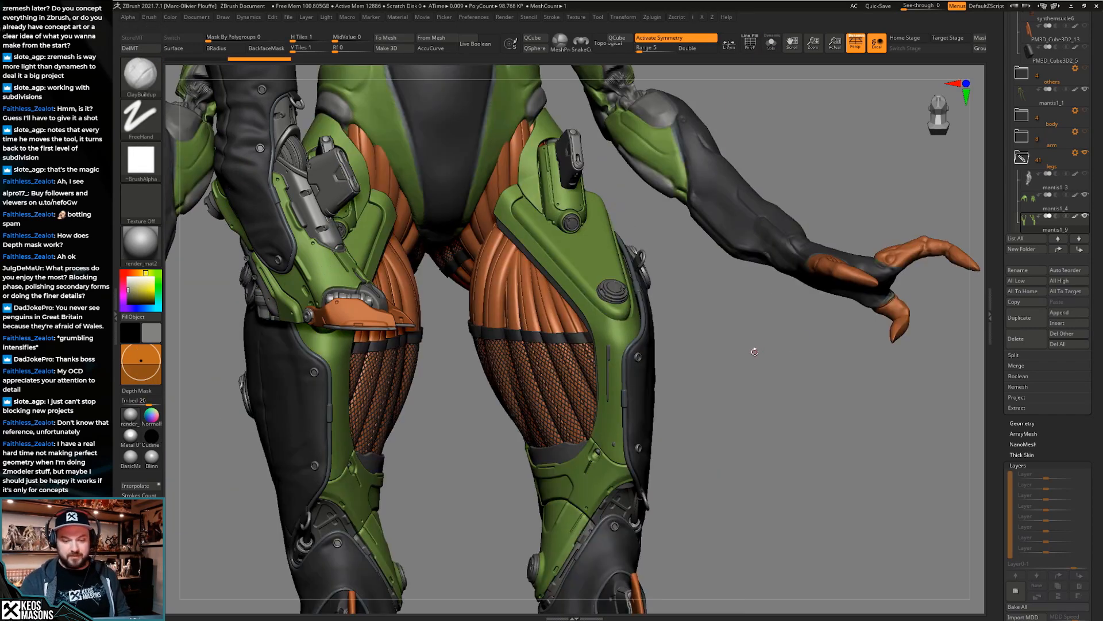
right_click_drag(666, 408, 632, 322)
key("alt+s")
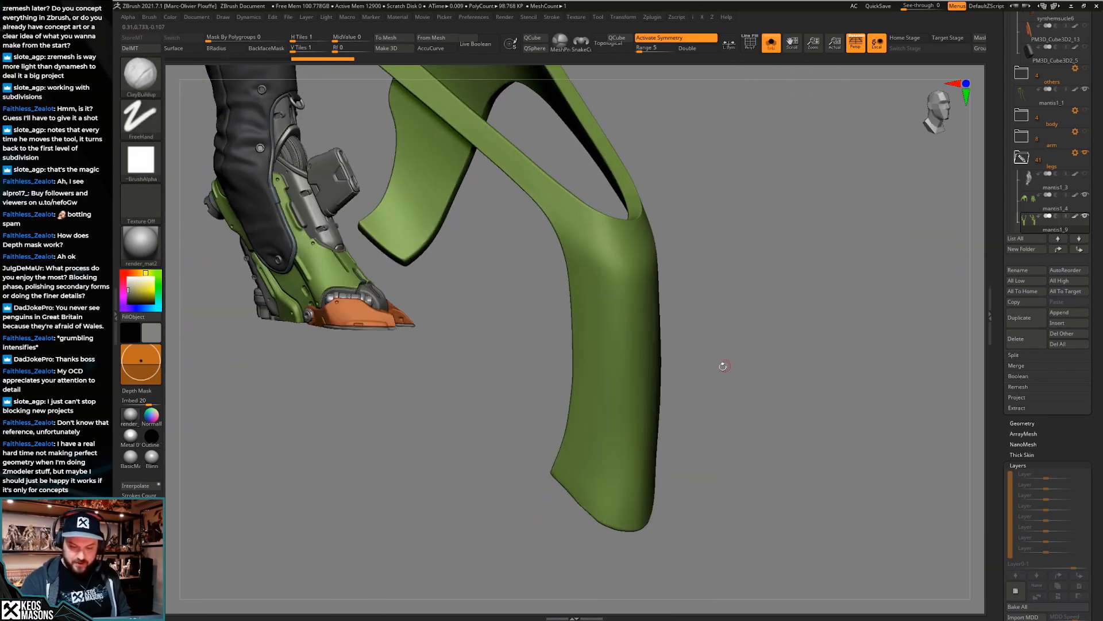
key("space")
left_click(611, 431)
right_click_drag(598, 435, 617, 381, "alt")
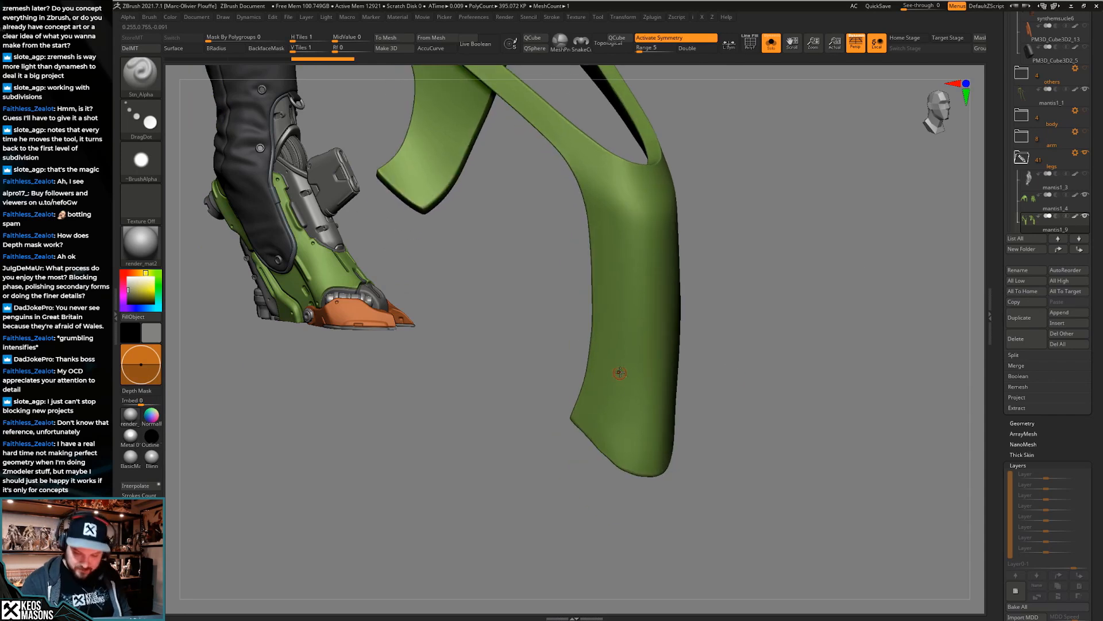
Try stamping a small round recess near the lower inner edge of the green frame, and undo it
key("ctrl+z")
left_click_drag(651, 359, 652, 357)
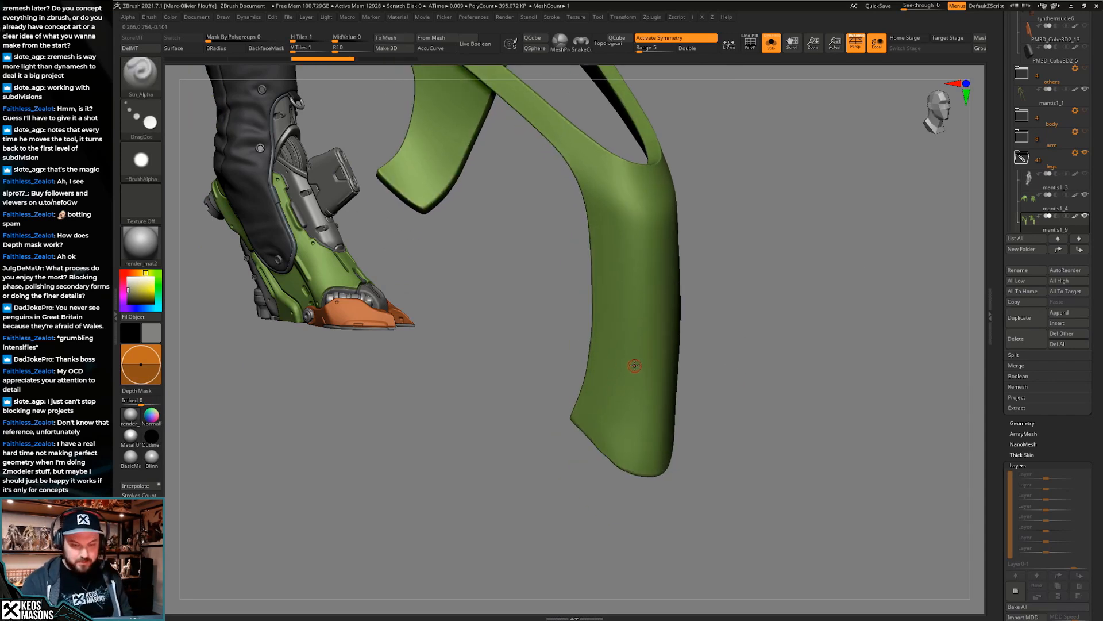
key("ctrl+z")
key("space")
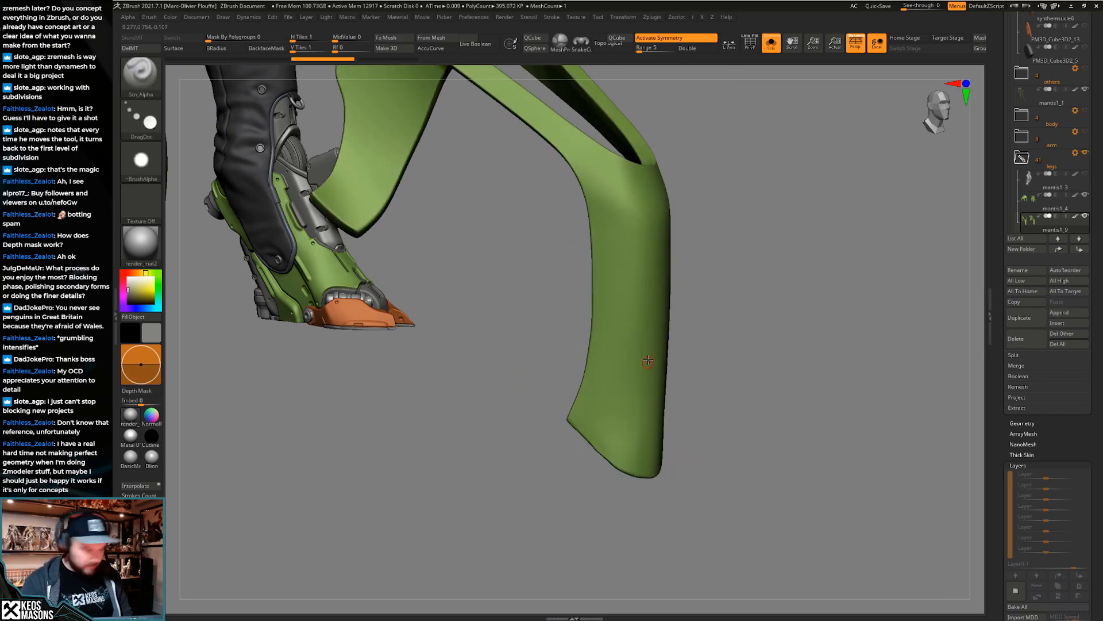
right_click_drag(647, 408, 648, 307, "alt")
key("space")
left_click_drag(613, 305, 608, 305)
left_click(600, 318)
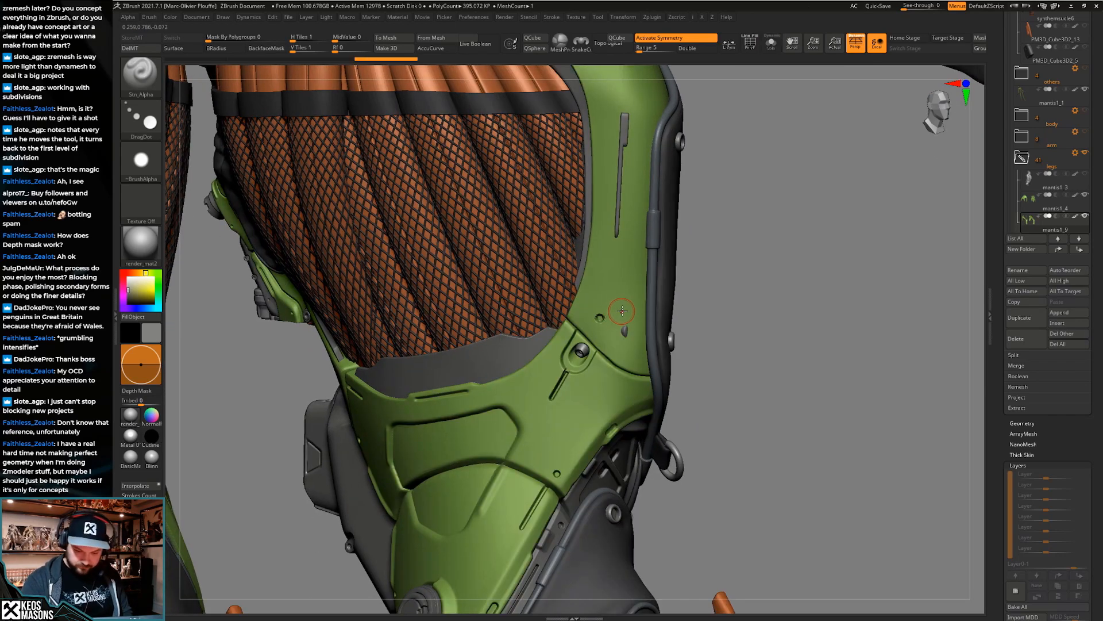
key("ctrl+z")
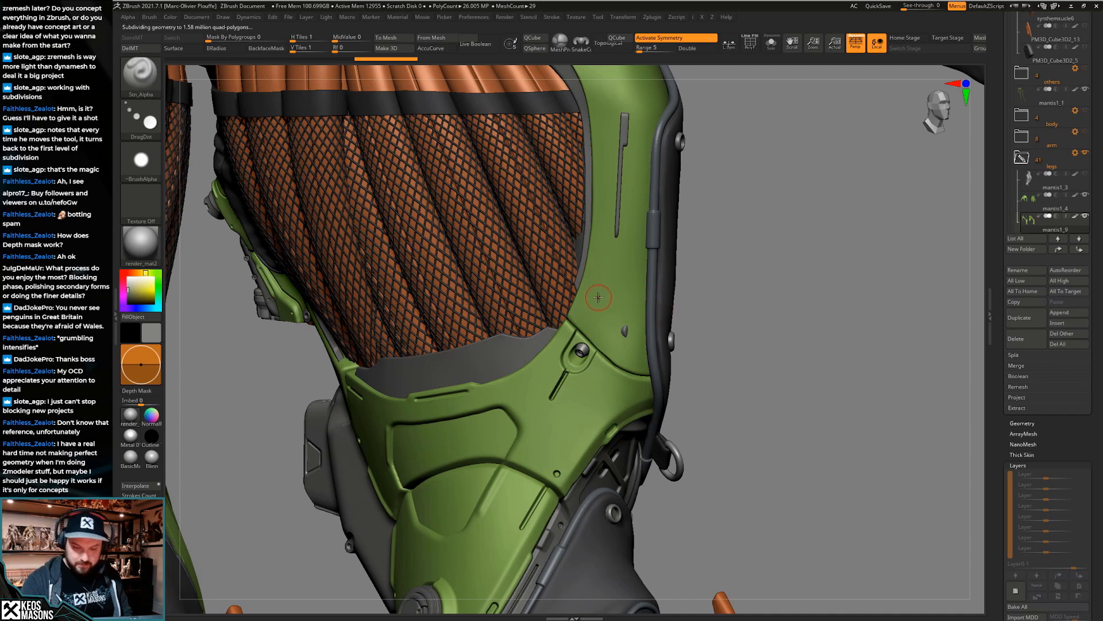
Subdivide the green frame another level, inspect its inner side and add a new sculpting layer
key("space")
key("ctrl+z")
mouse_move(724, 361)
left_mouse_down("alt")
mouse_move(699, 450)
mouse_move(697, 389)
mouse_move(692, 443)
mouse_move(733, 399)
mouse_move(682, 385)
left_mouse_up("alt")
left_click(700, 450)
key("shift+f")
key("shift+f")
left_click(692, 444)
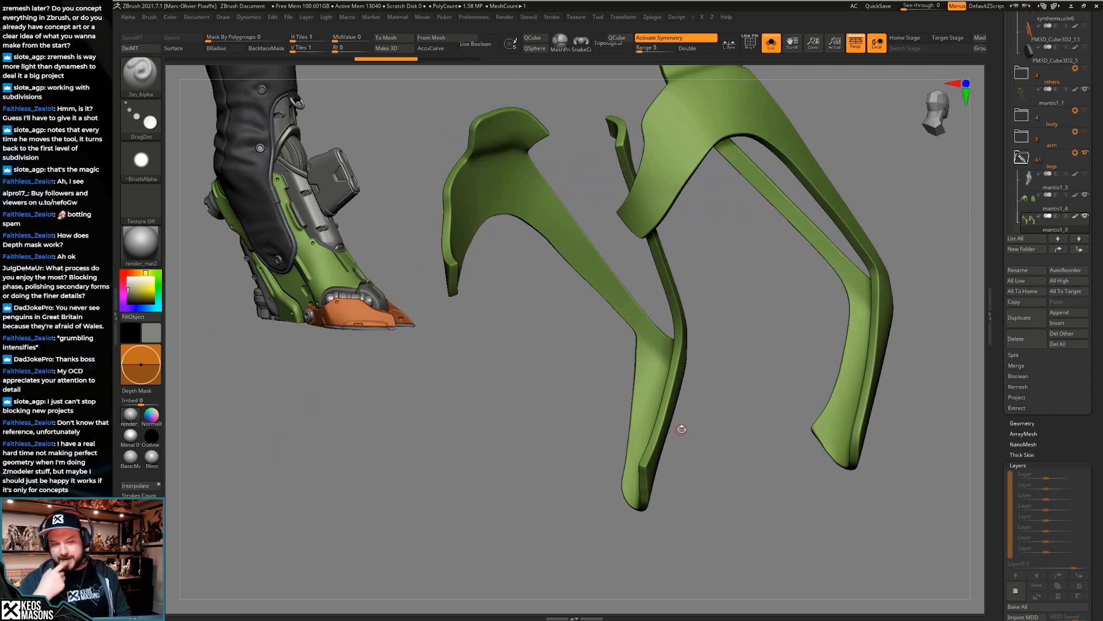
mouse_move(730, 377)
left_mouse_down()
mouse_move(685, 395)
mouse_move(697, 421)
mouse_move(707, 366)
mouse_move(773, 359)
mouse_move(743, 381)
mouse_move(745, 403)
left_mouse_up()
left_click(1013, 594)
Paint a symmetrical mask over the long front face of the green frame, leaving a narrow unmasked border
mouse_move(739, 364)
left_mouse_down()
mouse_move(732, 412)
mouse_move(679, 402)
mouse_move(717, 390)
mouse_move(693, 388)
left_mouse_up()
right_click_drag(658, 377, 648, 357, "ctrl")
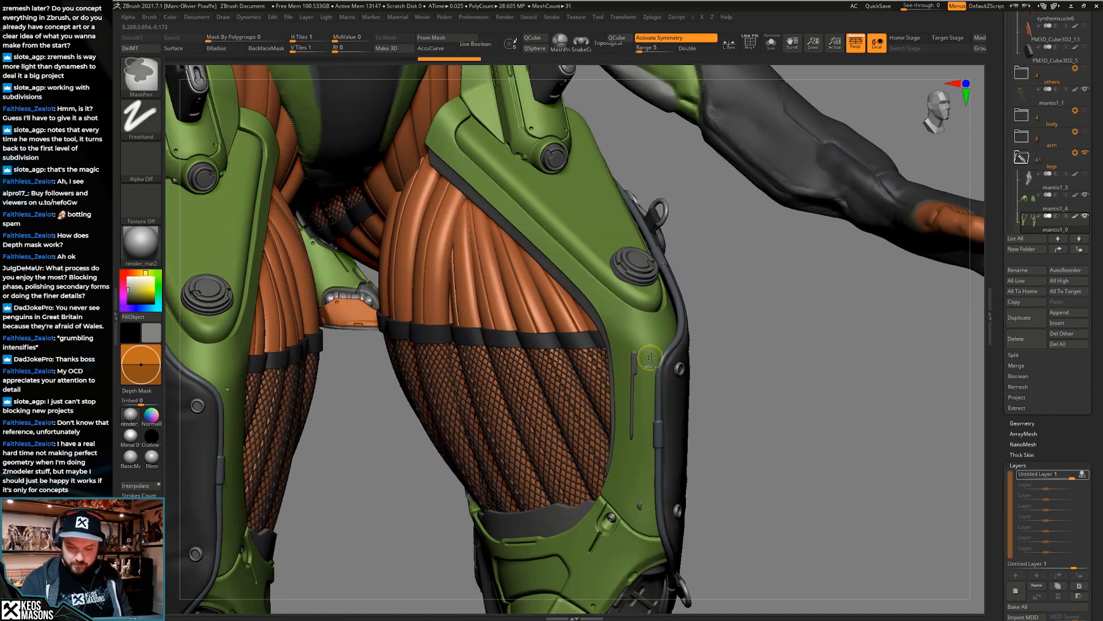
left_click_drag(641, 346, 639, 405, "ctrl")
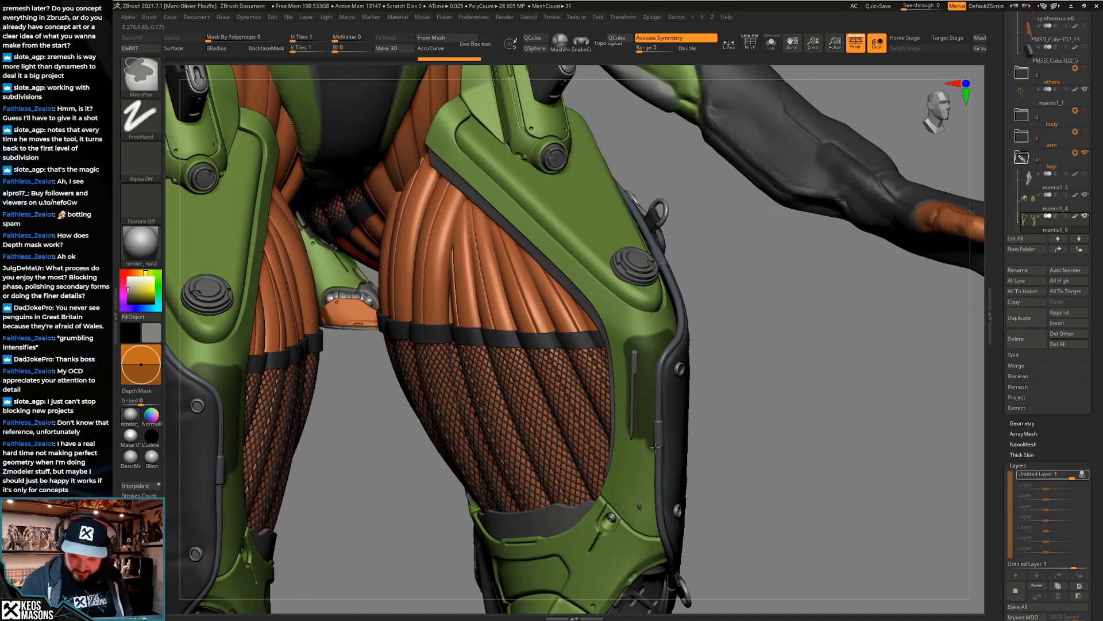
left_click_drag(656, 441, 656, 446, "ctrl")
key("alt+s")
right_click_drag(645, 394, 642, 339)
right_click_drag(658, 388, 681, 305)
left_click_drag(684, 295, 689, 470, "ctrl")
right_click_drag(566, 411, 650, 410)
right_click(651, 411)
left_click_drag(677, 311, 674, 462, "ctrl")
mouse_move(662, 305)
right_mouse_down()
mouse_move(660, 328)
mouse_move(661, 299)
mouse_move(683, 331)
mouse_move(661, 356)
right_mouse_up()
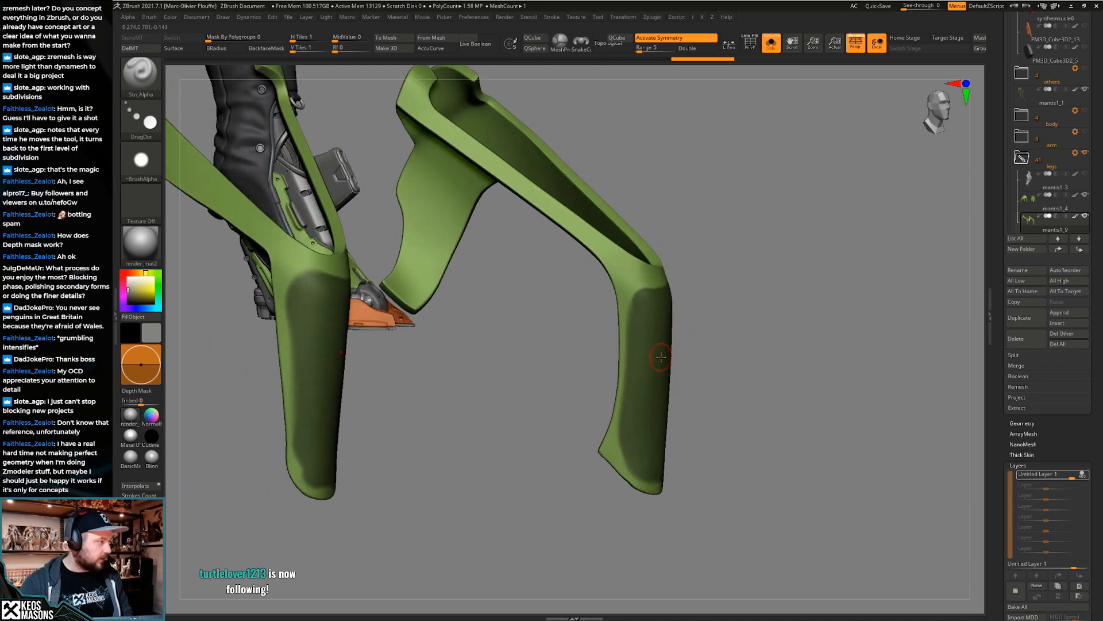
Straighten the mask's borders along the frame's upper bend and lower end
right_click(646, 315)
right_click(627, 306)
mouse_move(613, 430)
right_mouse_down()
mouse_move(657, 372)
mouse_move(691, 408)
mouse_move(656, 332)
mouse_move(755, 321)
right_mouse_up()
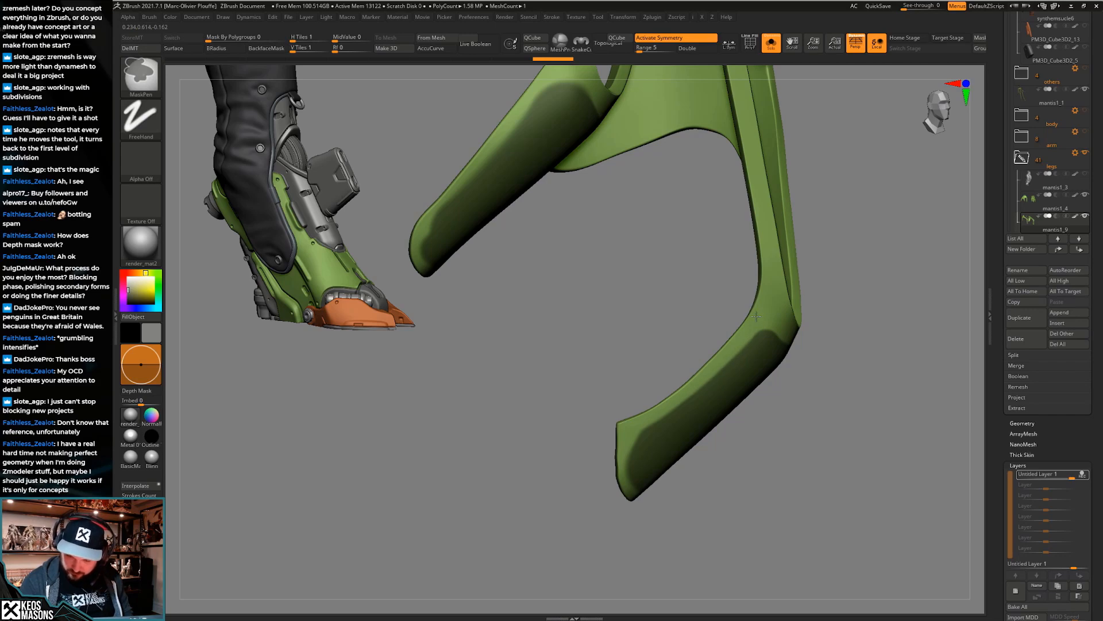
mouse_move(751, 323)
right_mouse_down()
mouse_move(690, 447)
mouse_move(717, 382)
mouse_move(698, 323)
right_mouse_up()
mouse_move(703, 317)
right_mouse_down()
mouse_move(727, 374)
mouse_move(844, 241)
mouse_move(636, 339)
right_mouse_up()
right_click_drag(699, 400, 645, 327)
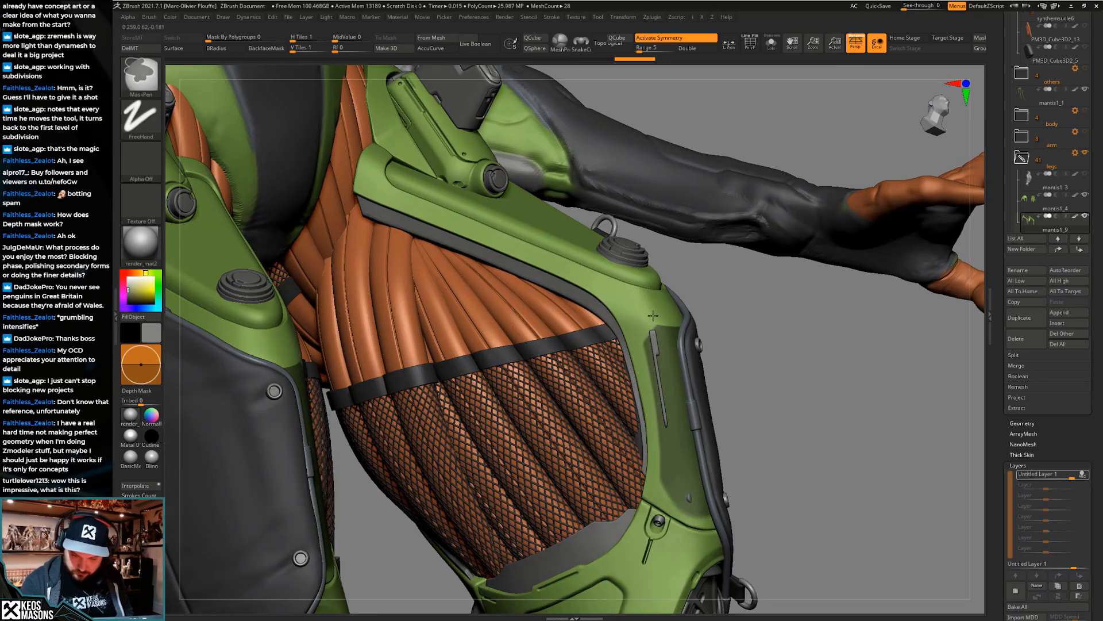
Tidy the mask's inner edge and its lower edge above the knee armor
left_click(635, 345, "alt")
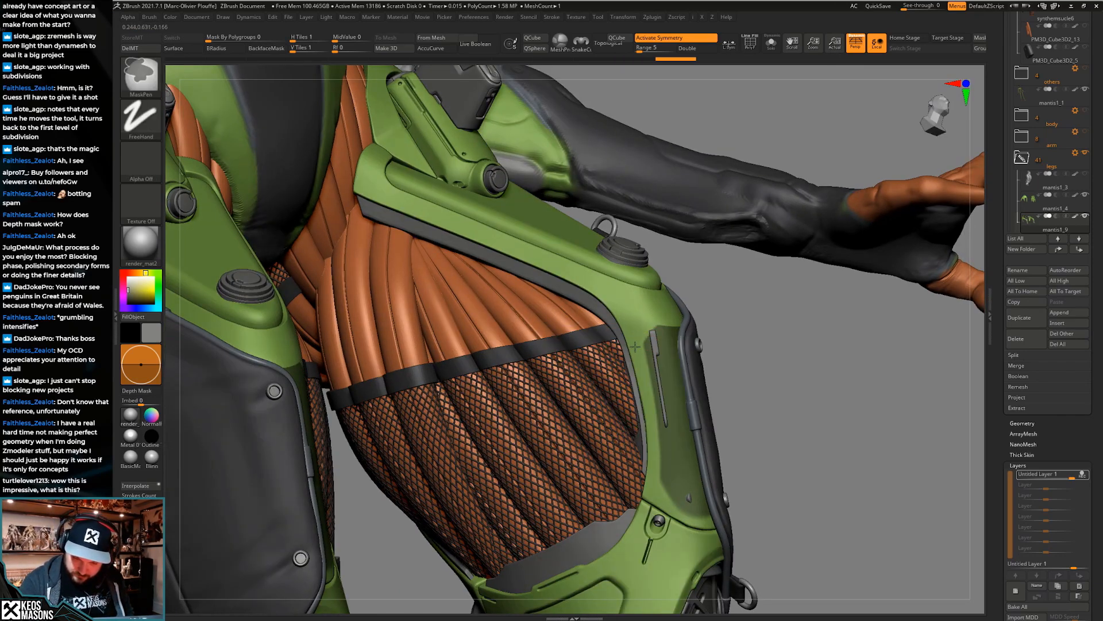
right_click_drag(635, 350, 645, 411)
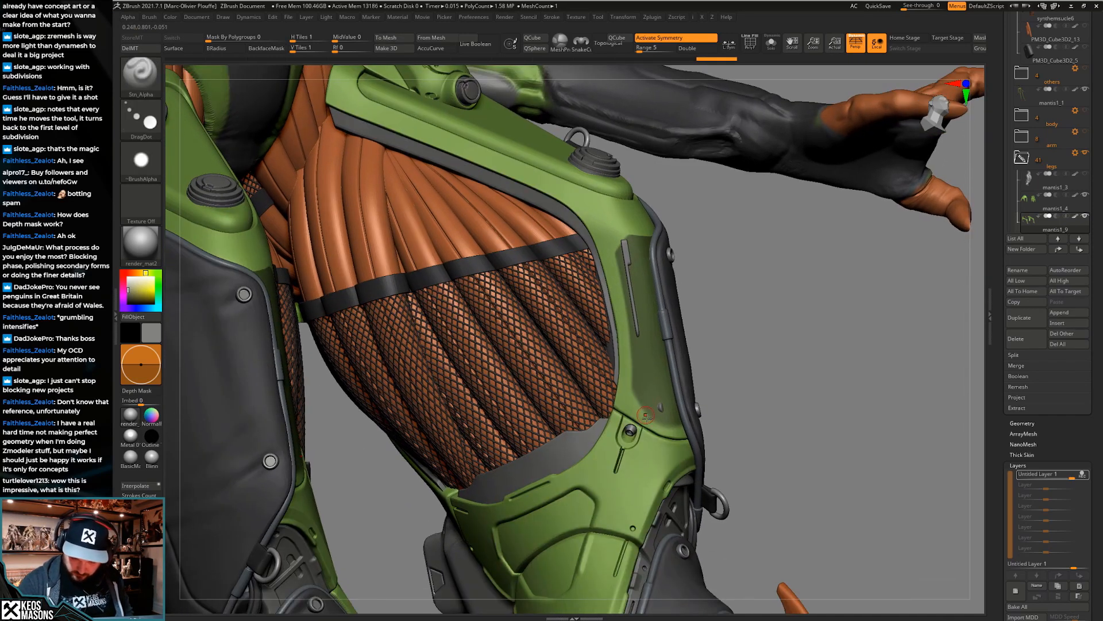
mouse_move(637, 406)
left_mouse_down("ctrl+alt")
mouse_move(671, 426)
mouse_move(631, 406)
left_mouse_up("ctrl+alt")
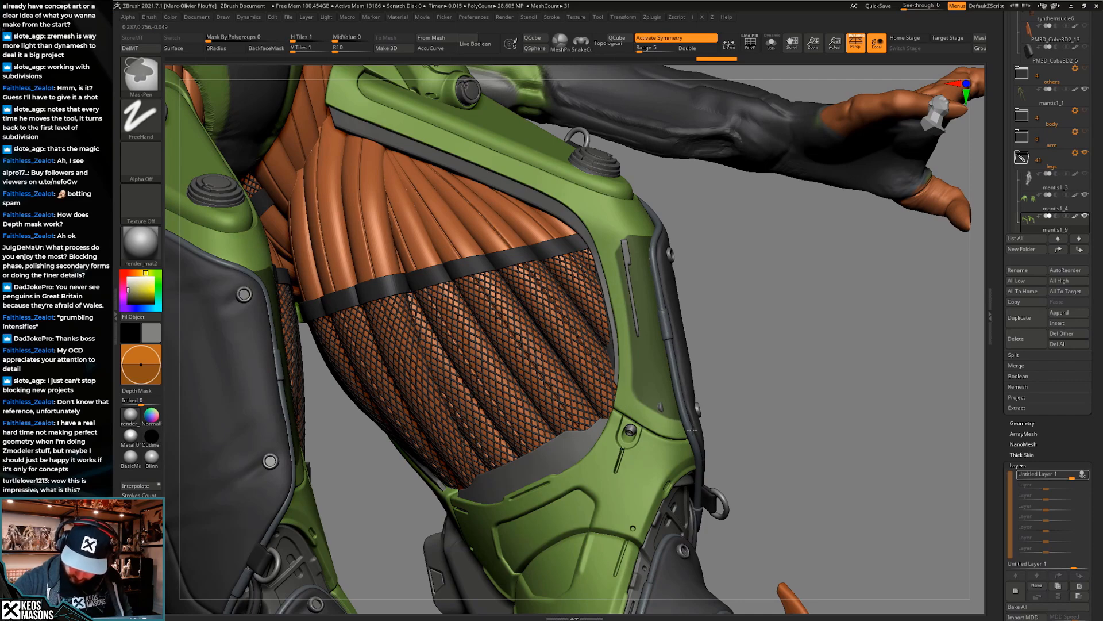
key("alt+s")
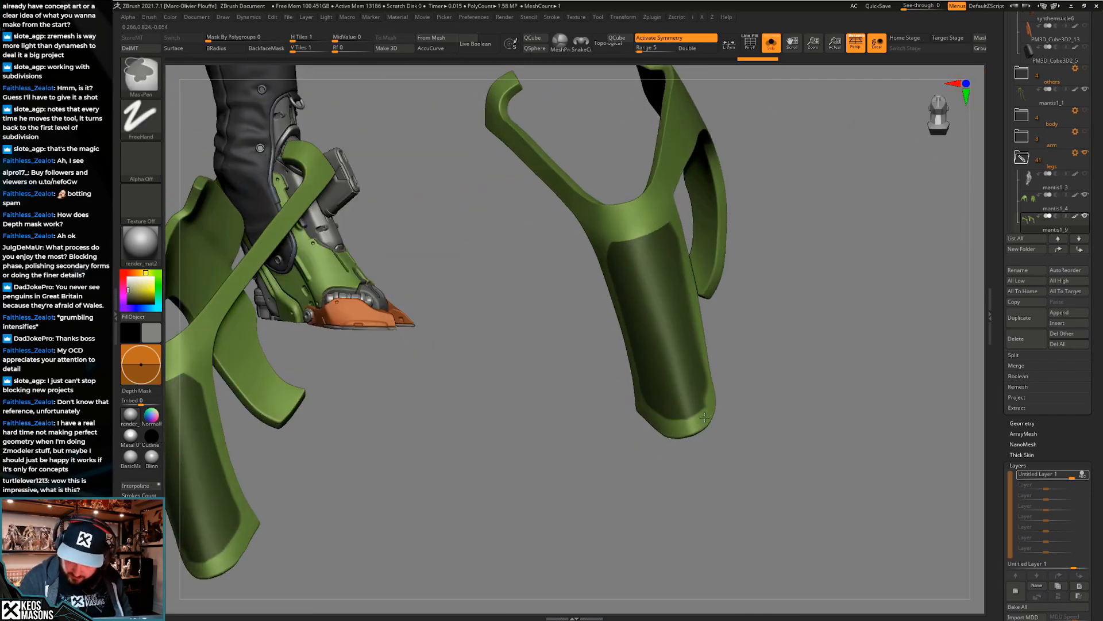
Reshape the mask's lower inner corner with an angular notch beside the round knee bolt
right_click_drag(713, 407, 671, 391)
key("alt+s")
key("ctrl")
left_click_drag(602, 380, 636, 410, "ctrl")
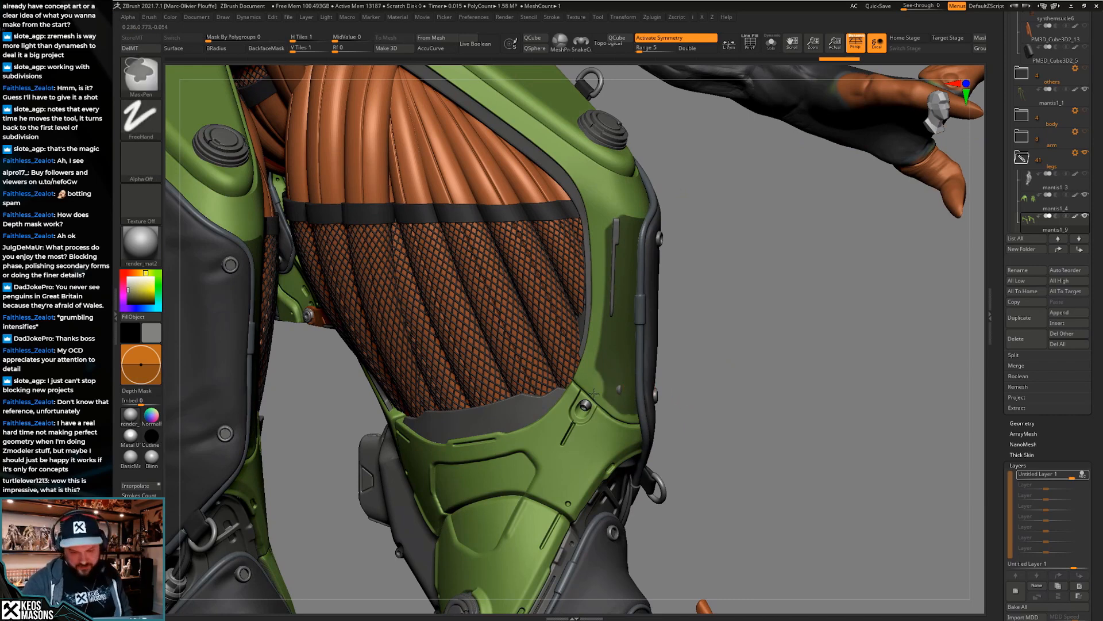
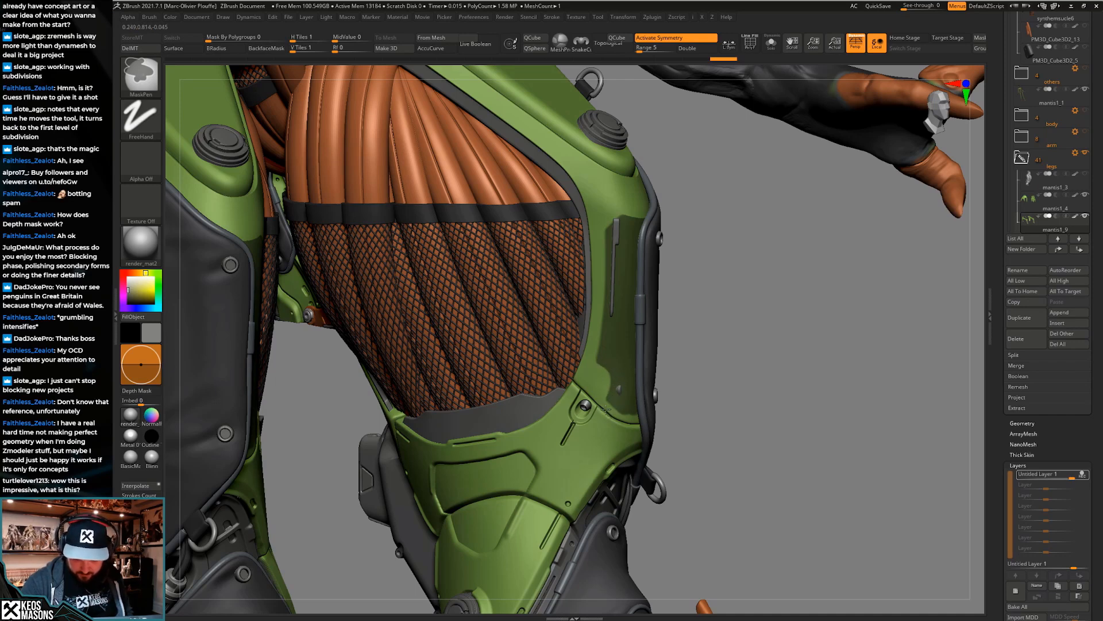
left_click(639, 423, "ctrl")
key("shift+s")
Refine the mask around the frame's lower tip and outer edge, and check its outline against the full leg
mouse_move(620, 393)
right_mouse_down()
mouse_move(604, 347)
mouse_move(657, 390)
mouse_move(580, 396)
mouse_move(526, 383)
mouse_move(532, 345)
right_mouse_up()
right_click(525, 383)
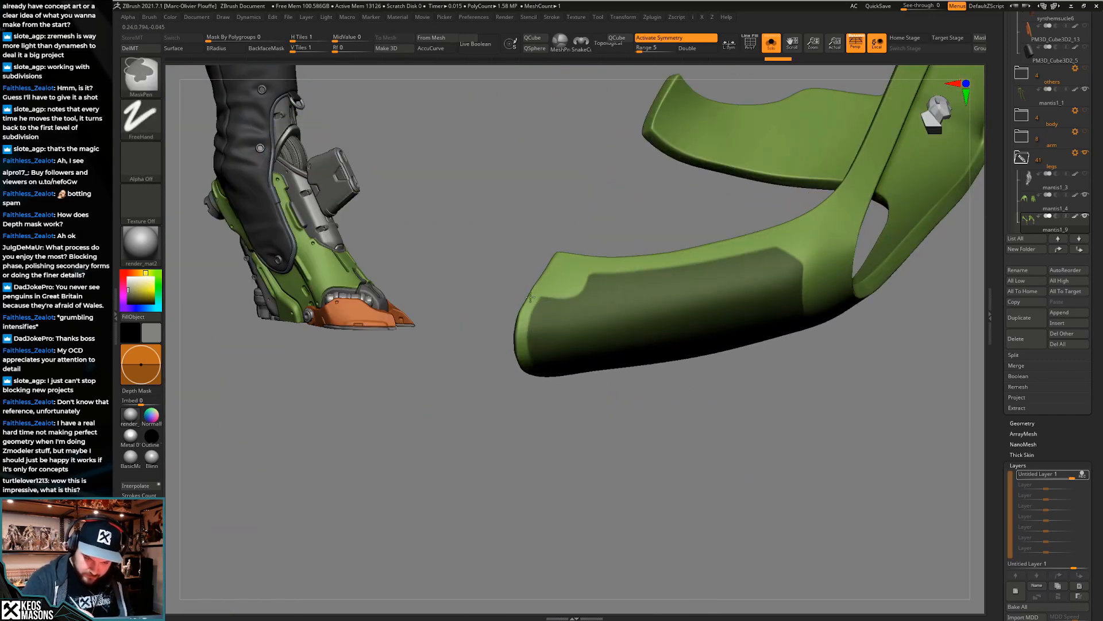
mouse_move(526, 362)
right_mouse_down()
mouse_move(571, 350)
mouse_move(586, 453)
mouse_move(566, 422)
mouse_move(528, 419)
right_mouse_up()
mouse_move(582, 391)
left_mouse_down("ctrl")
mouse_move(592, 360)
mouse_move(593, 384)
left_mouse_up("ctrl")
right_click_drag(621, 397, 584, 397)
left_click_drag(599, 376, 579, 411, "ctrl")
mouse_move(606, 363)
right_mouse_down()
mouse_move(581, 374)
mouse_move(608, 349)
mouse_move(575, 402)
right_mouse_up()
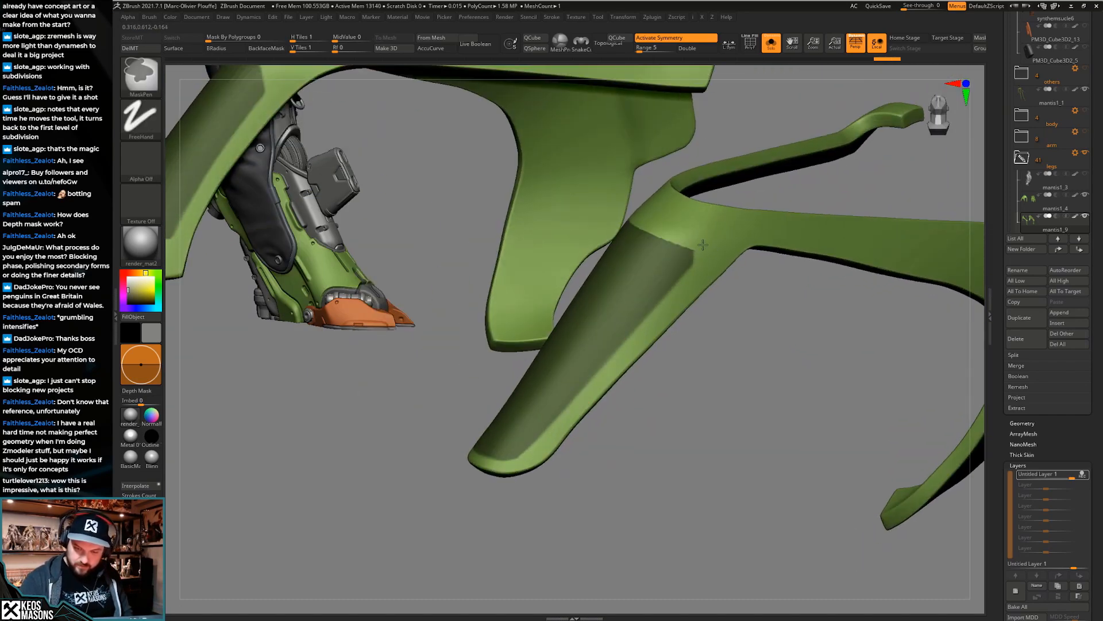
mouse_move(528, 458)
right_mouse_down()
mouse_move(561, 415)
mouse_move(585, 296)
mouse_move(597, 299)
right_mouse_up()
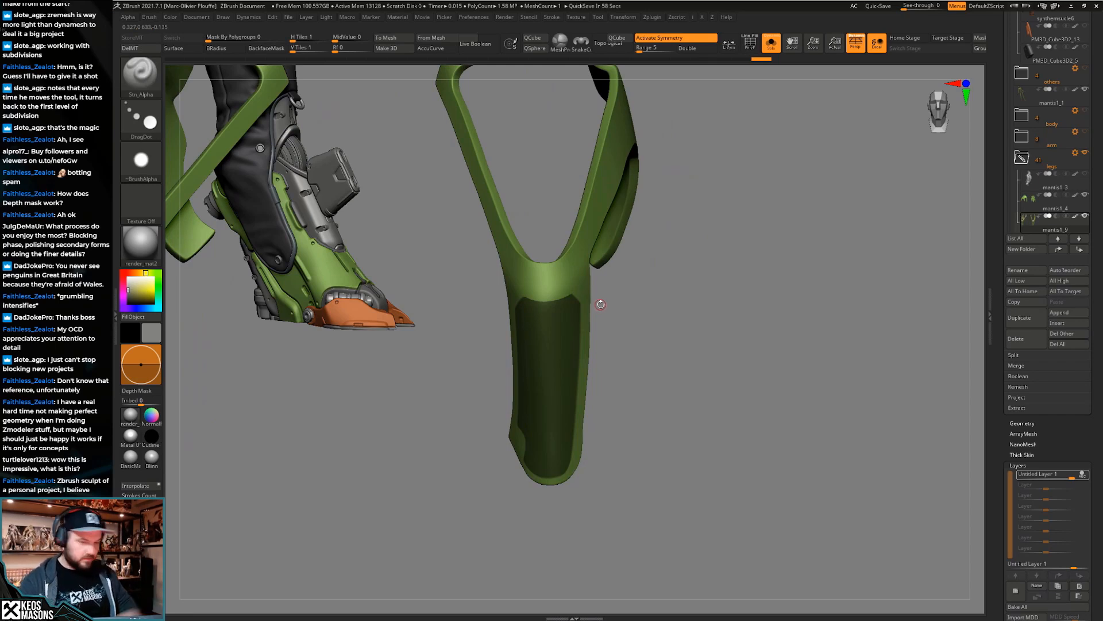
mouse_move(667, 421)
right_mouse_down()
mouse_move(650, 426)
mouse_move(650, 404)
mouse_move(605, 398)
right_mouse_up()
key("ctrl+s")
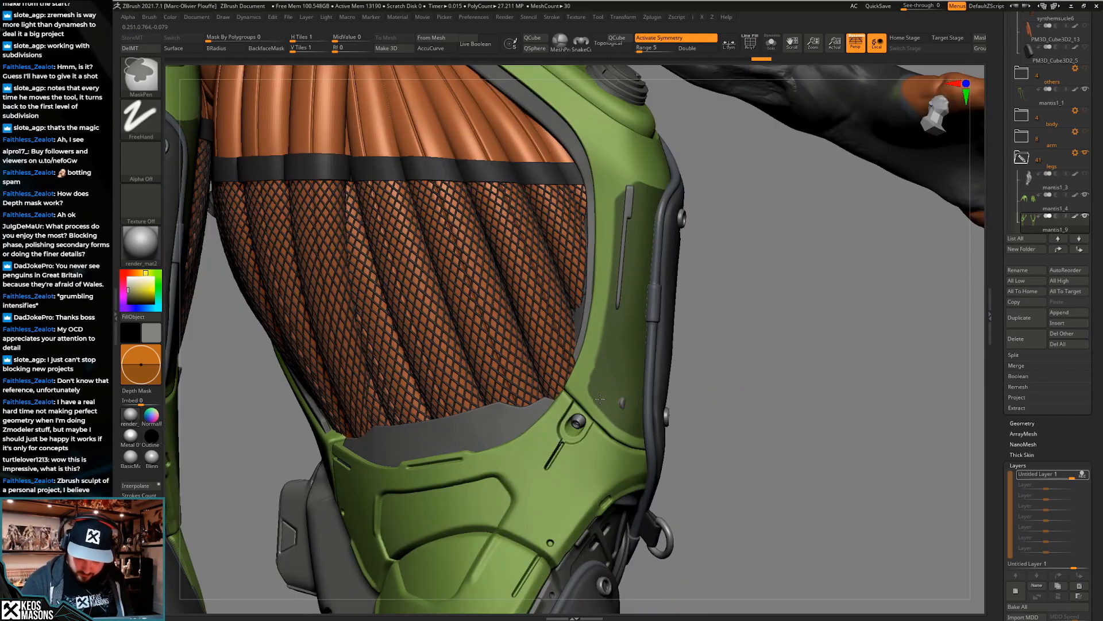
Refine the mask's inner edge along the green frame, erasing the overhang beside the mesh thigh and at the upper inner corner
left_click_drag(595, 395, 620, 419, "ctrl")
right_click_drag(640, 367, 619, 385)
key("a")
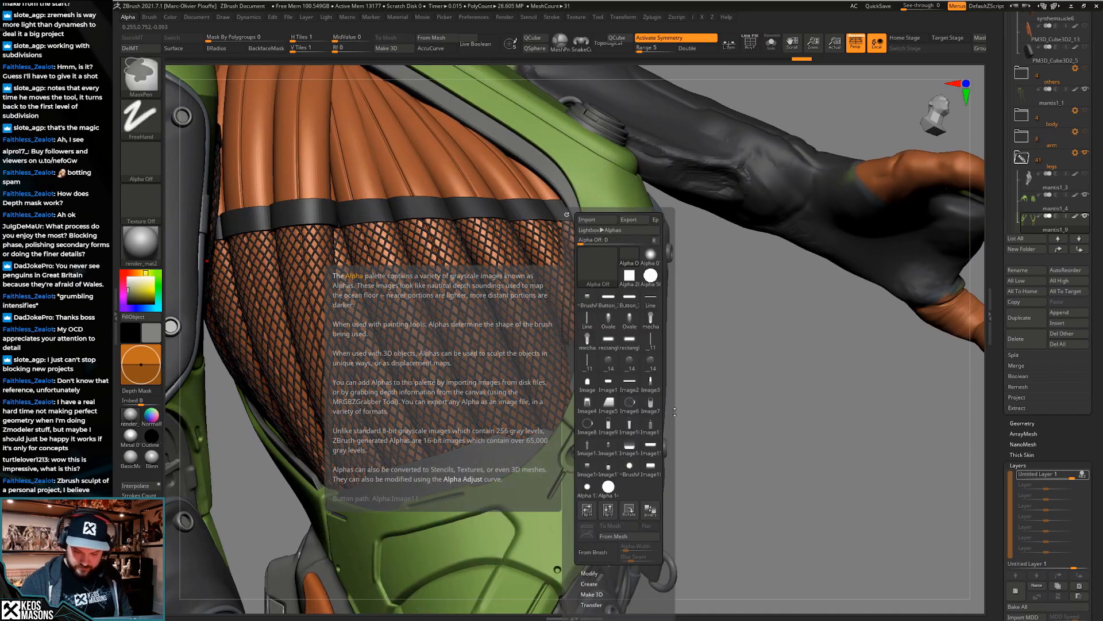
key("s")
left_click(692, 493, "ctrl")
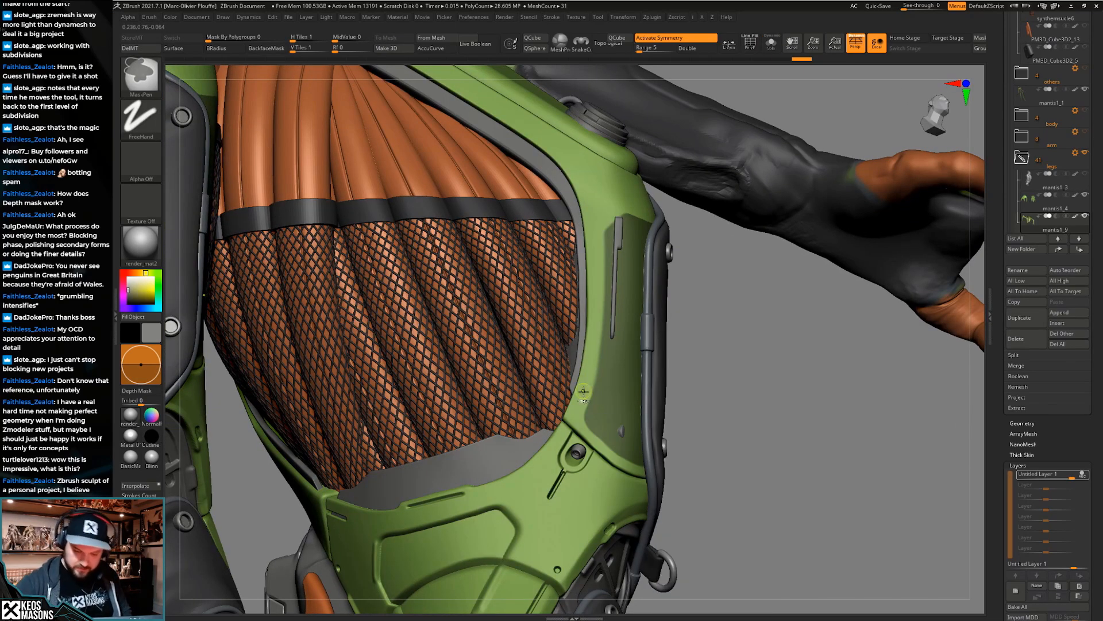
left_click_drag(587, 381, 591, 362, "ctrl+alt")
left_click_drag(575, 426, 580, 408, "ctrl+alt")
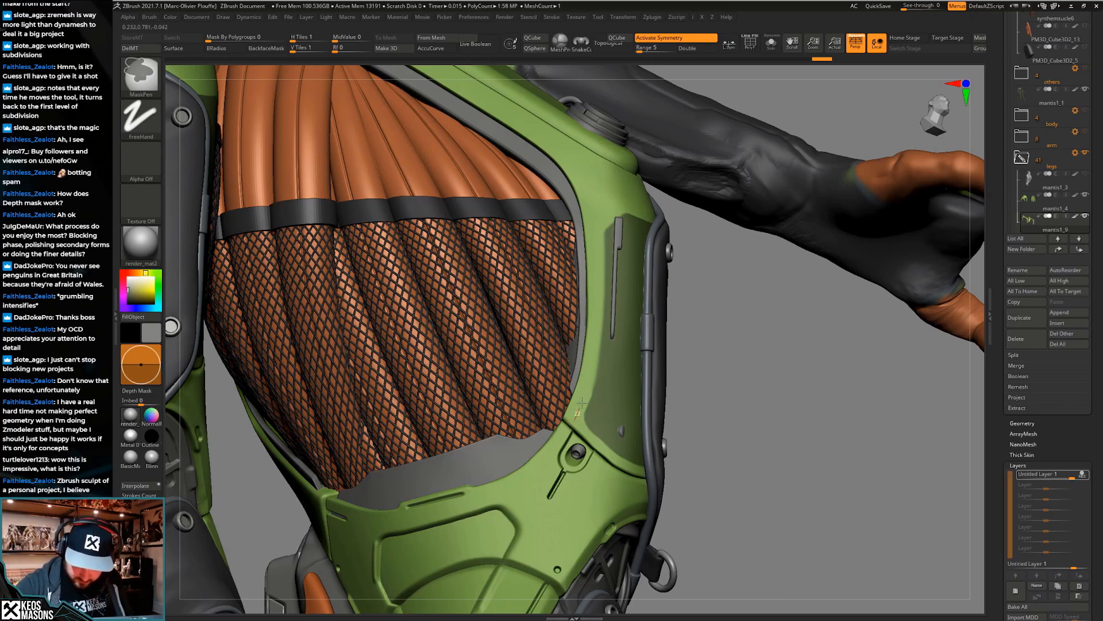
left_click_drag(599, 224, 599, 222, "ctrl+alt")
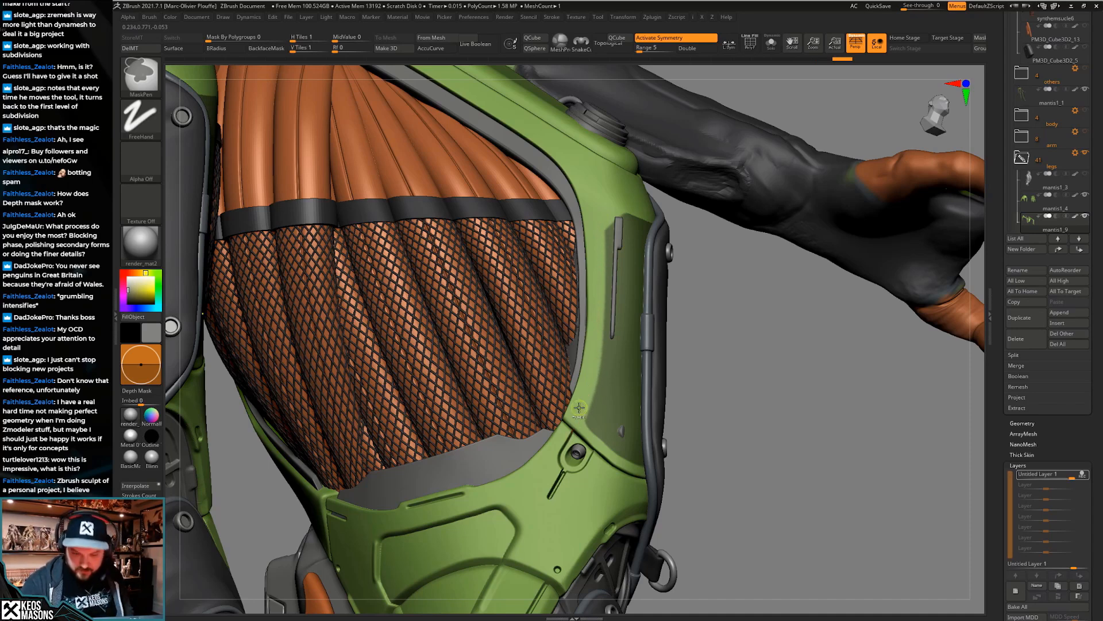
Trim the mask's lower border along the frame seam above the round knee bolt
left_click_drag(582, 435, 581, 437, "ctrl+alt")
left_click_drag(617, 471, 583, 431, "ctrl+alt")
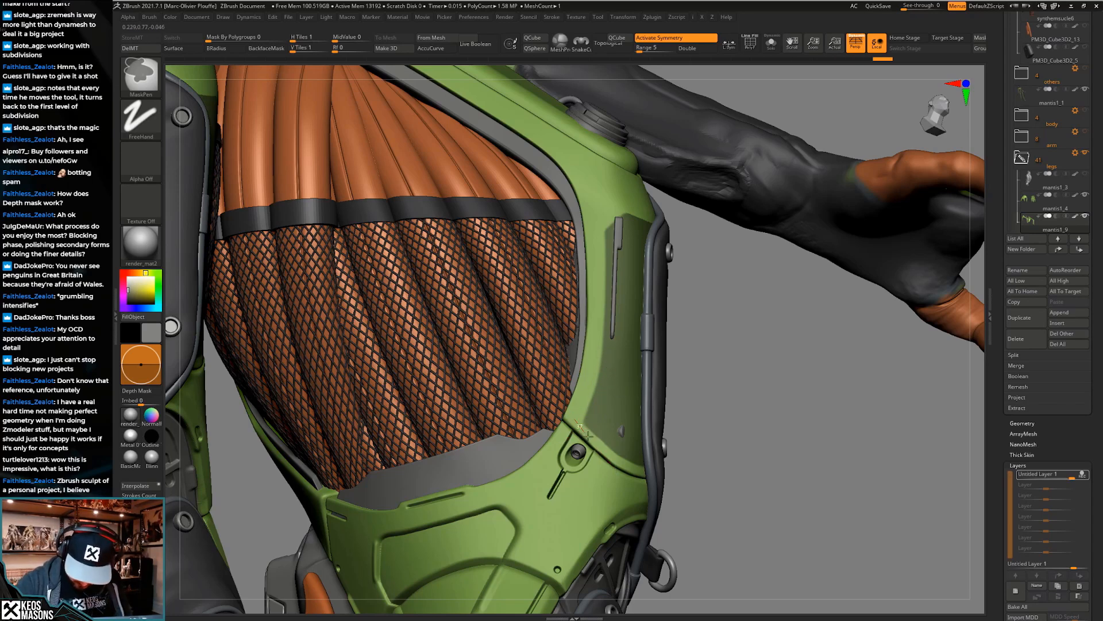
left_click_drag(656, 478, 575, 421, "ctrl+alt")
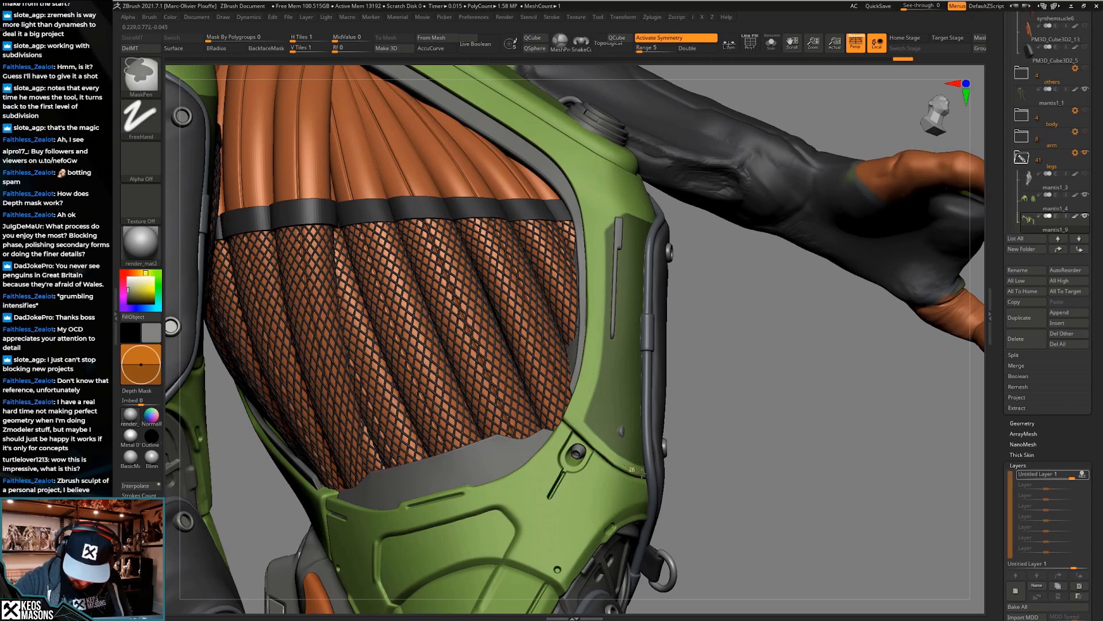
mouse_move(671, 432)
left_mouse_down()
mouse_move(679, 416)
mouse_move(682, 426)
mouse_move(665, 394)
left_mouse_up()
key("shift+f")
key("shift+f")
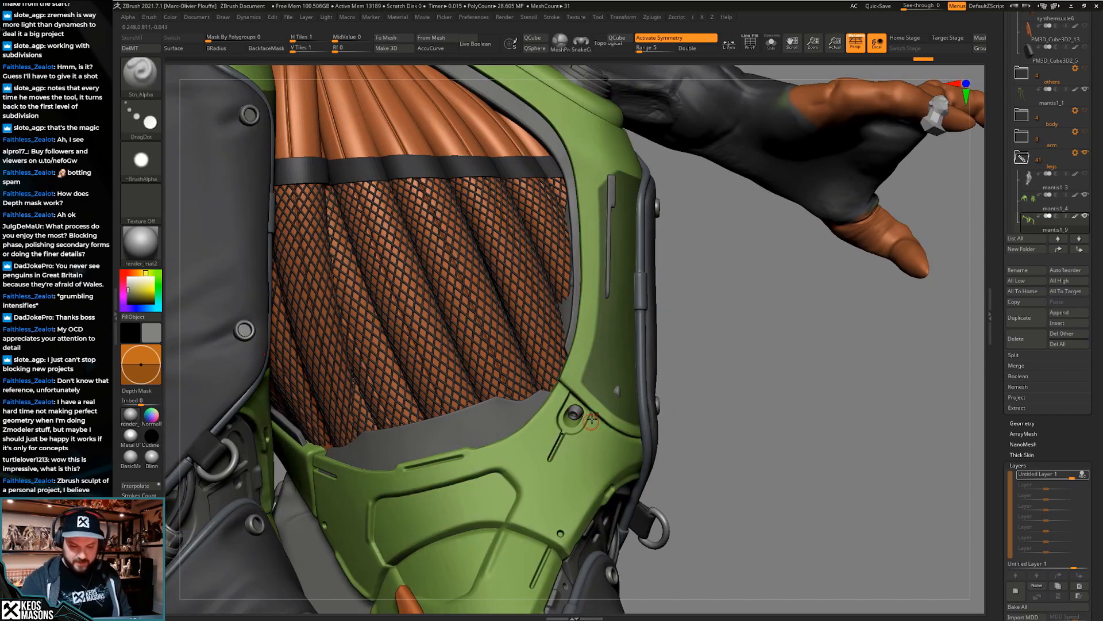
Cut a circular notch out of the mask's lower inner corner using the mask brush's Circle stroke
left_click_drag(716, 370, 726, 362)
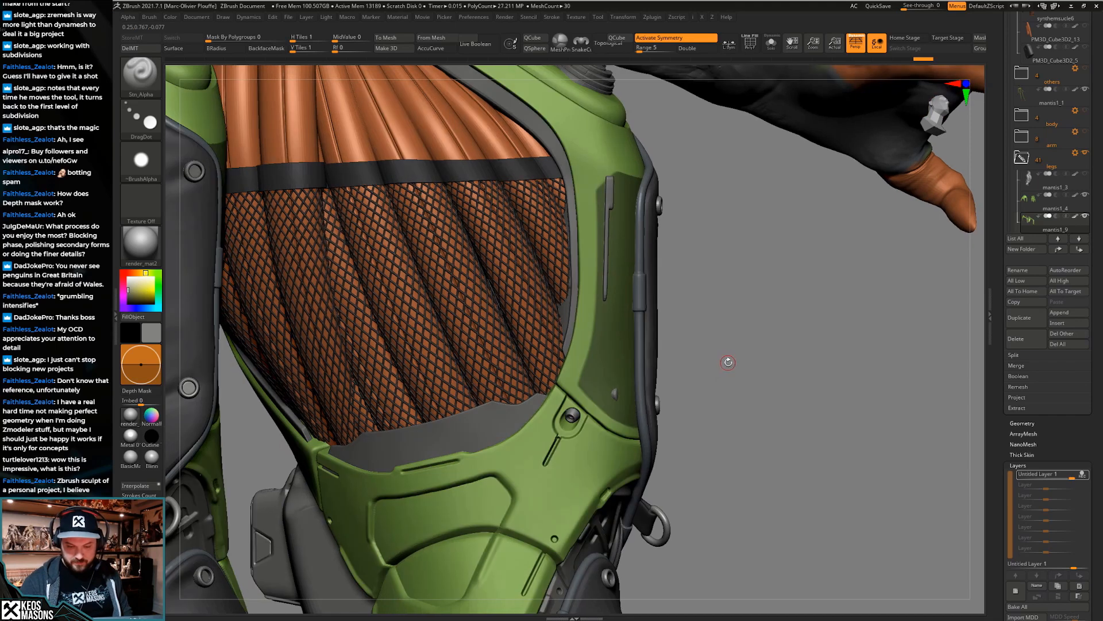
key("F4")
key("F3")
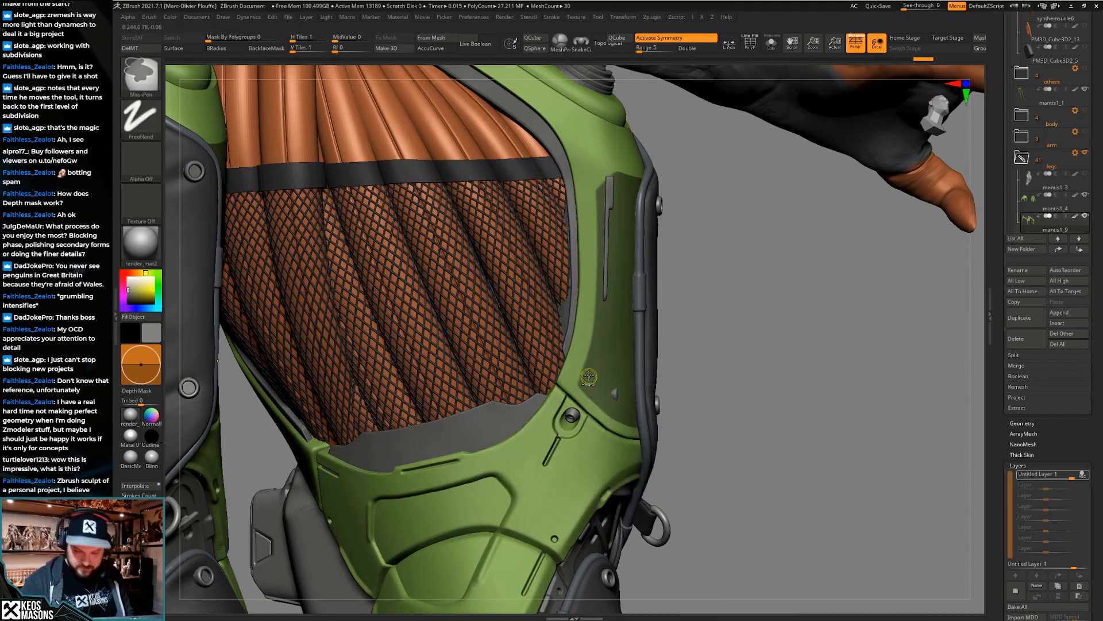
key("z")
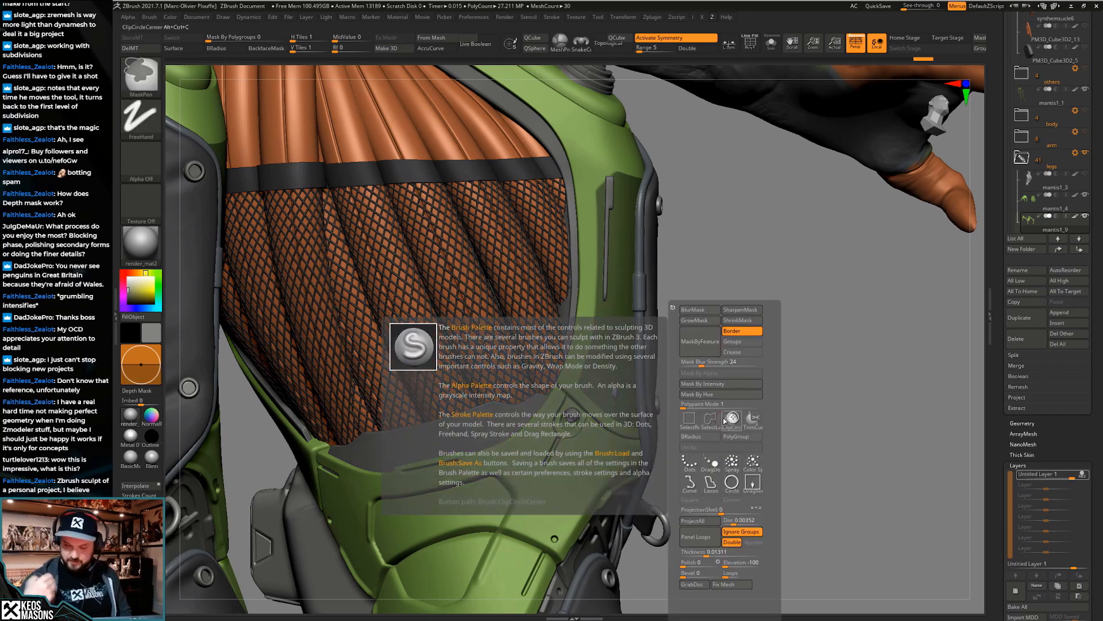
left_click(733, 483)
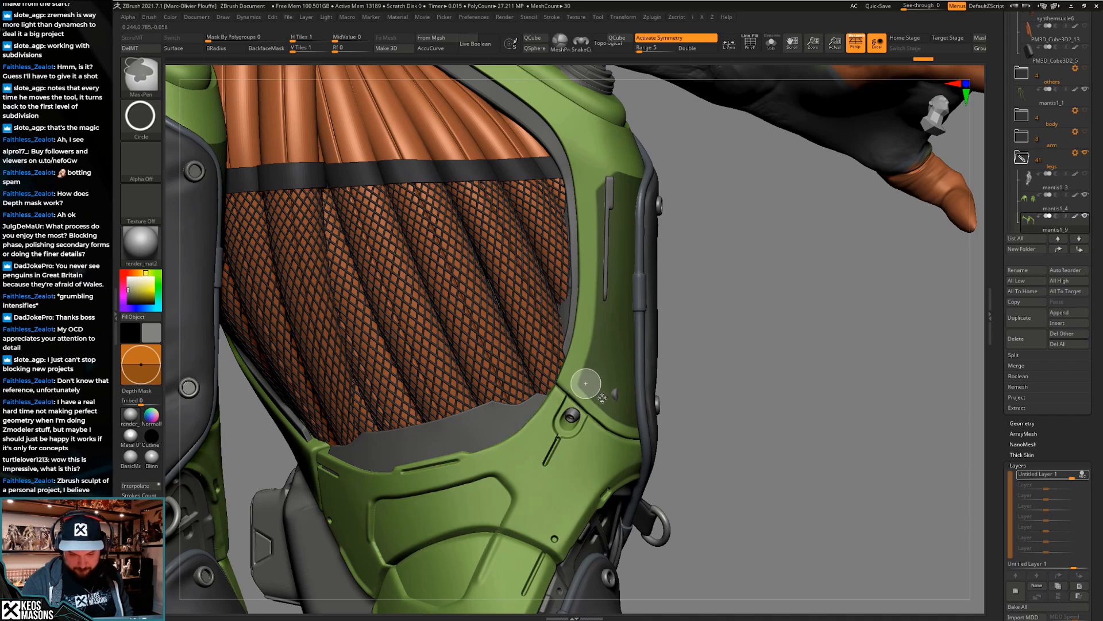
key("ctrl")
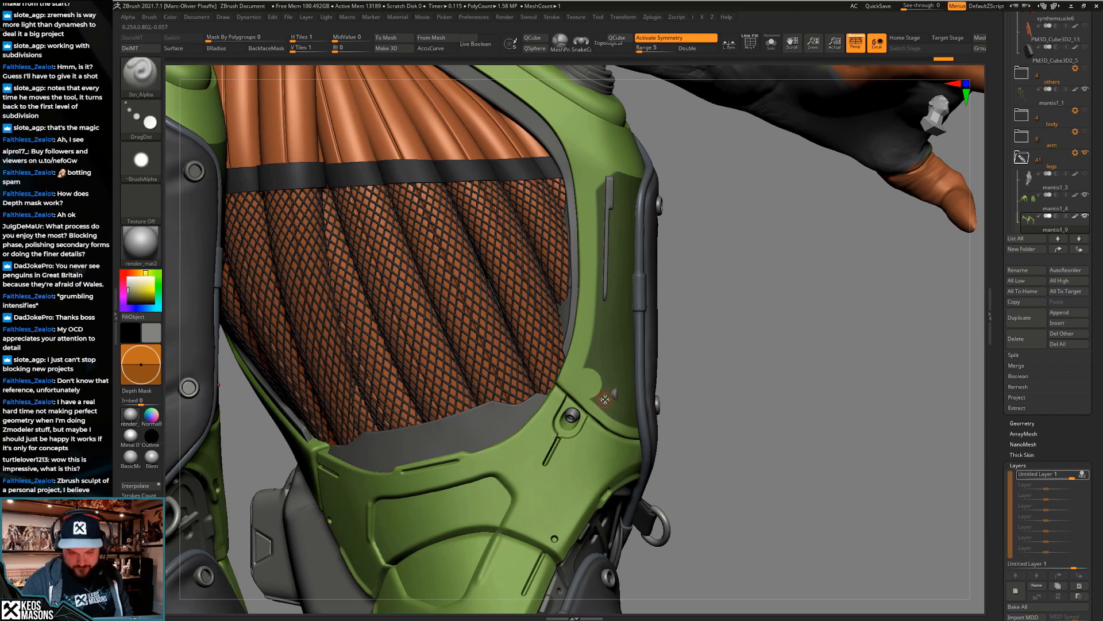
Switch the mask brush to the Dots stroke and refine the mask's edge around the circular notch
key("space")
left_click(733, 462, "ctrl")
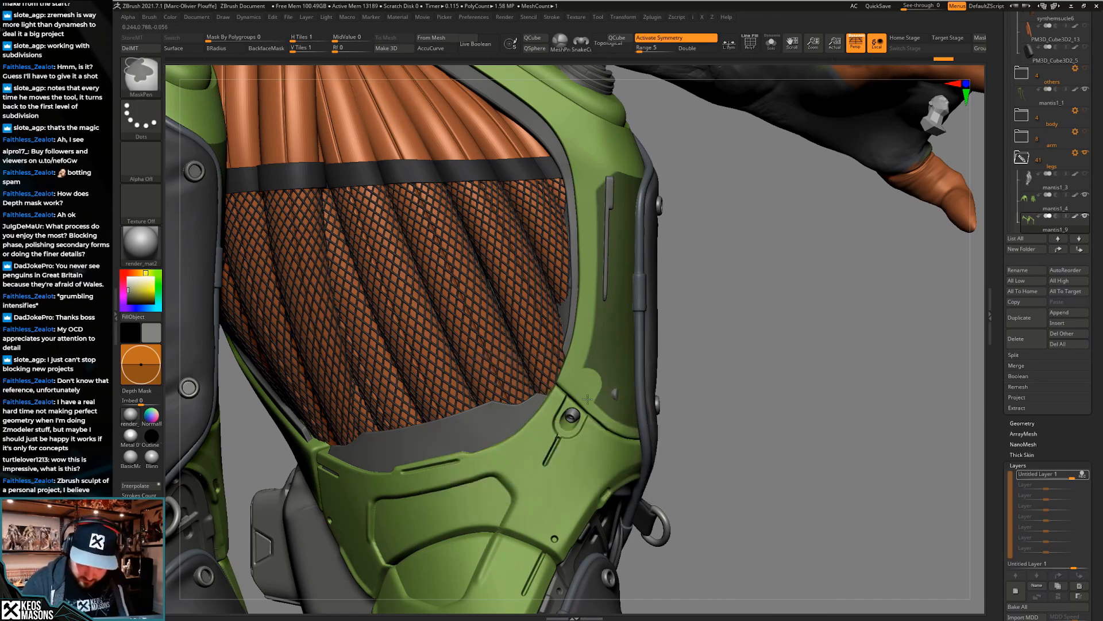
mouse_move(581, 411)
right_mouse_down("ctrl")
mouse_move(681, 400)
mouse_move(672, 442)
mouse_move(620, 411)
right_mouse_up("ctrl")
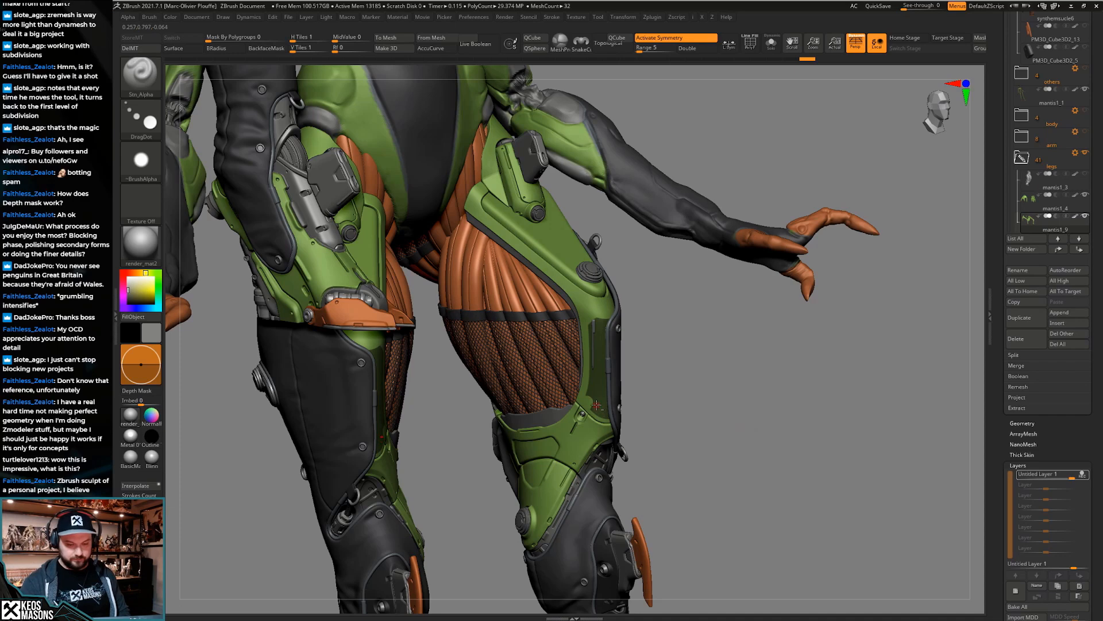
mouse_move(674, 428)
right_mouse_down()
mouse_move(655, 409)
mouse_move(597, 395)
mouse_move(586, 412)
right_mouse_up()
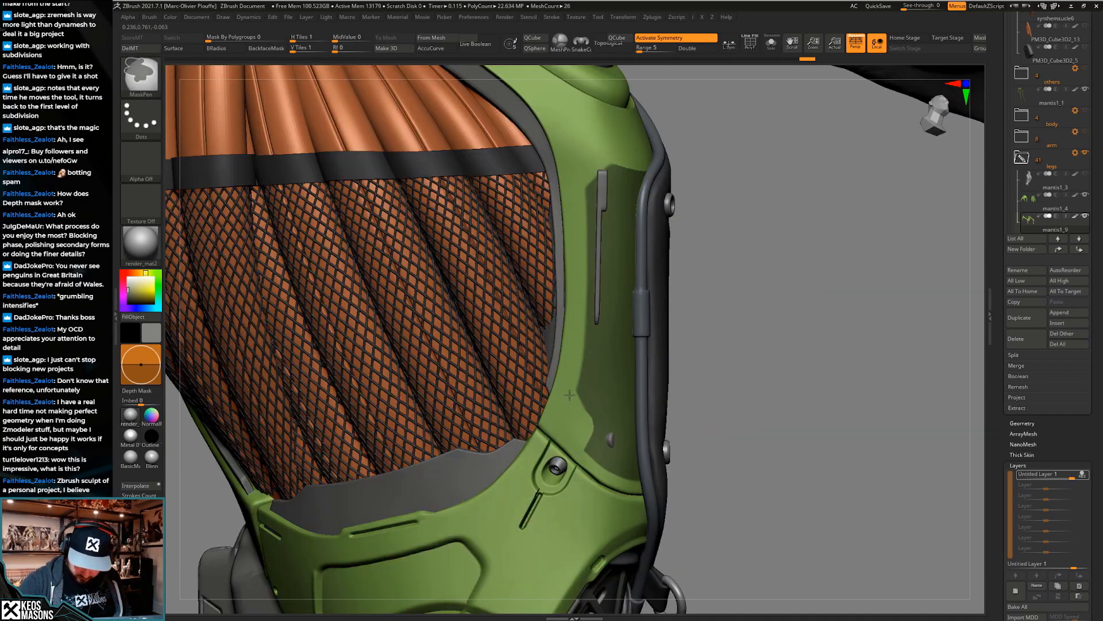
mouse_move(581, 424)
right_mouse_down("ctrl")
mouse_move(698, 432)
mouse_move(728, 447)
mouse_move(587, 449)
mouse_move(632, 454)
mouse_move(731, 432)
mouse_move(644, 425)
right_mouse_up("ctrl")
Inspect the masked panel outline on the isolated frame and in context with the whole leg
key("alt+s")
key("alt+s")
left_click_drag(726, 288, 710, 299)
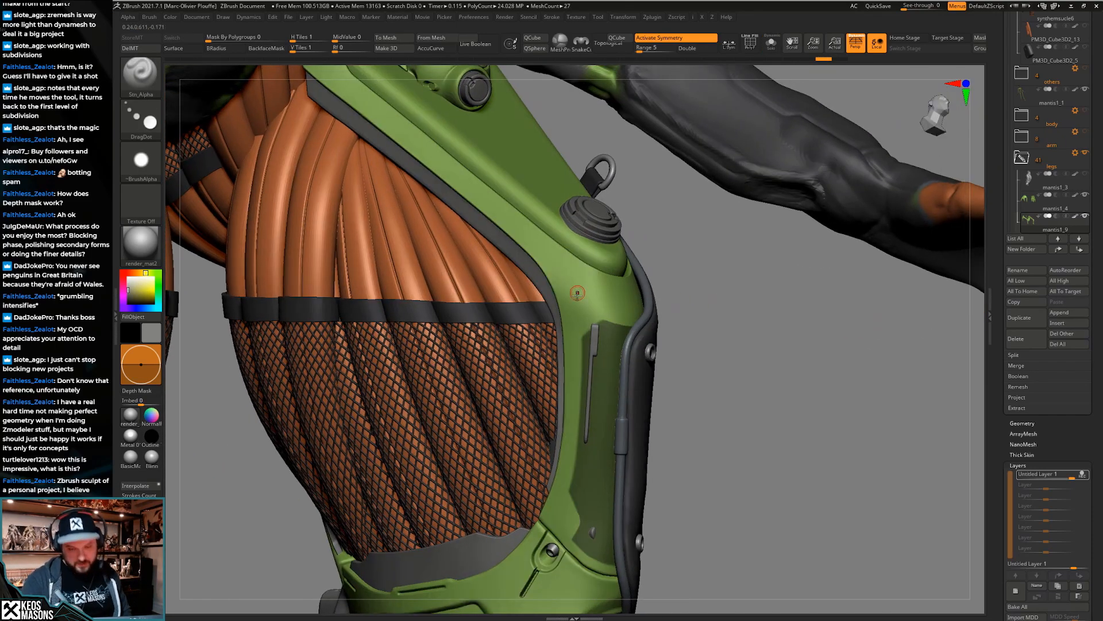
mouse_move(729, 388)
right_mouse_down("ctrl")
mouse_move(728, 409)
mouse_move(728, 394)
right_mouse_up("ctrl")
key("alt+s")
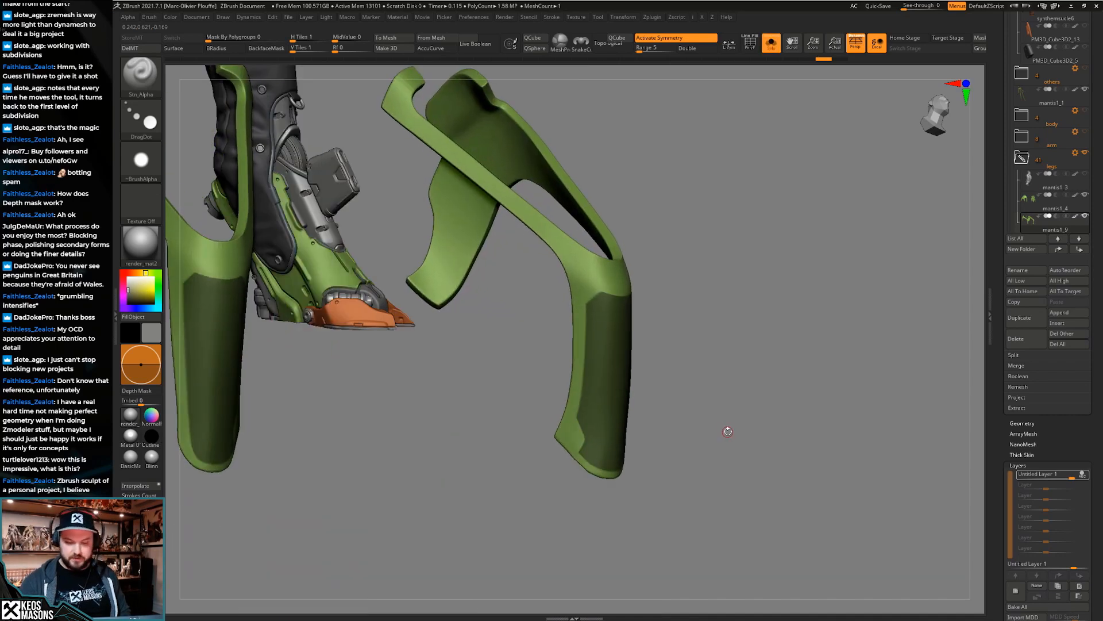
key("shift+f")
left_click_drag(726, 434, 720, 409, "alt")
key("shift+f")
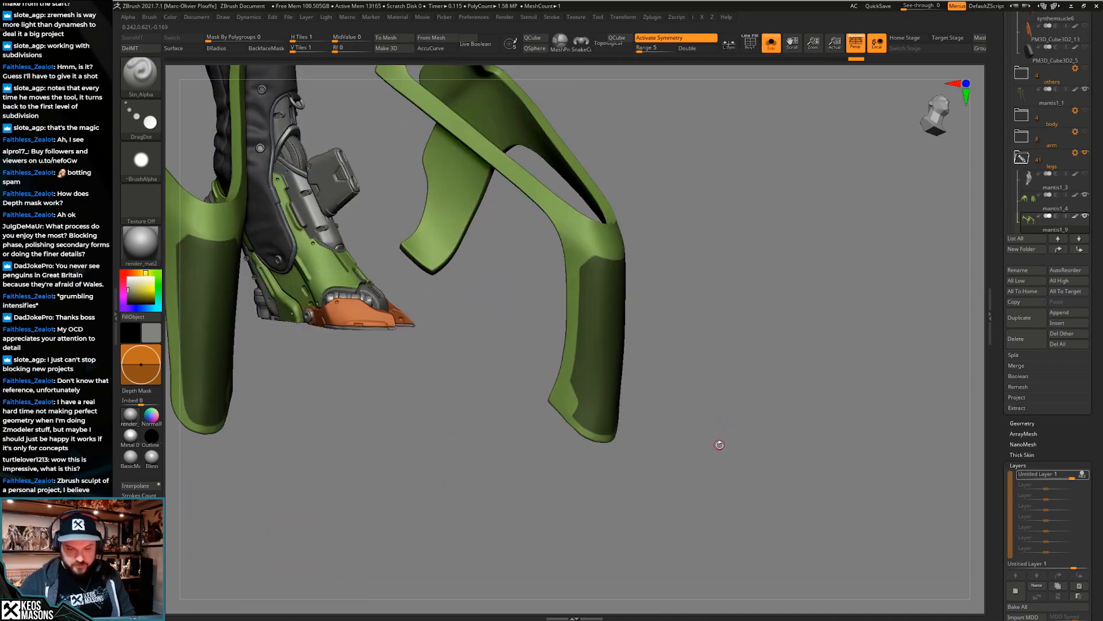
key("alt+s")
left_click_drag(724, 412, 726, 428)
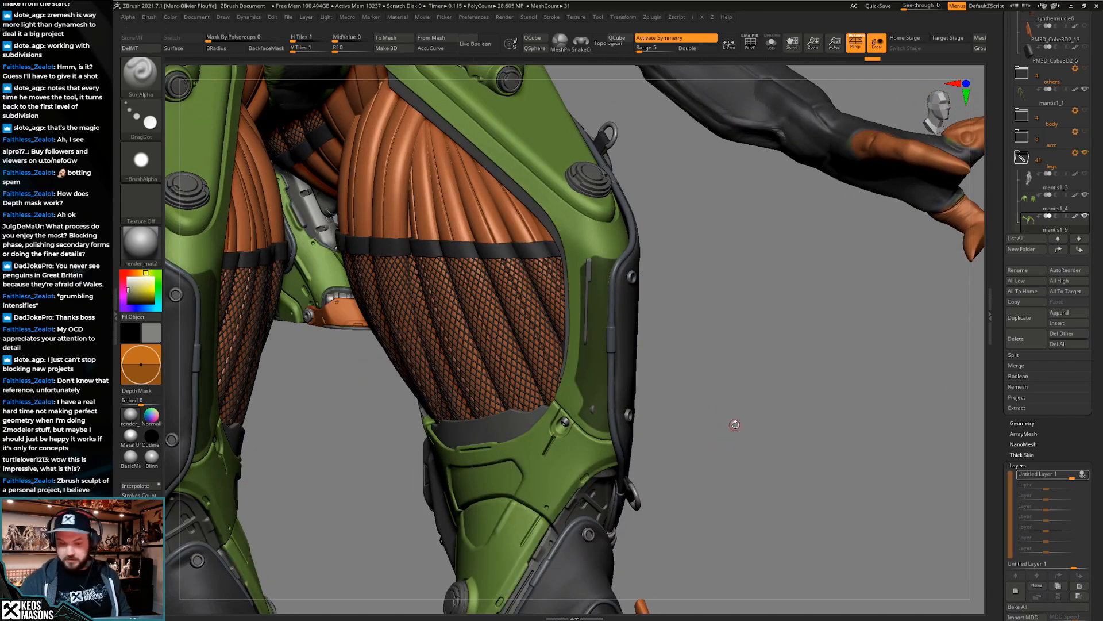
key("w")
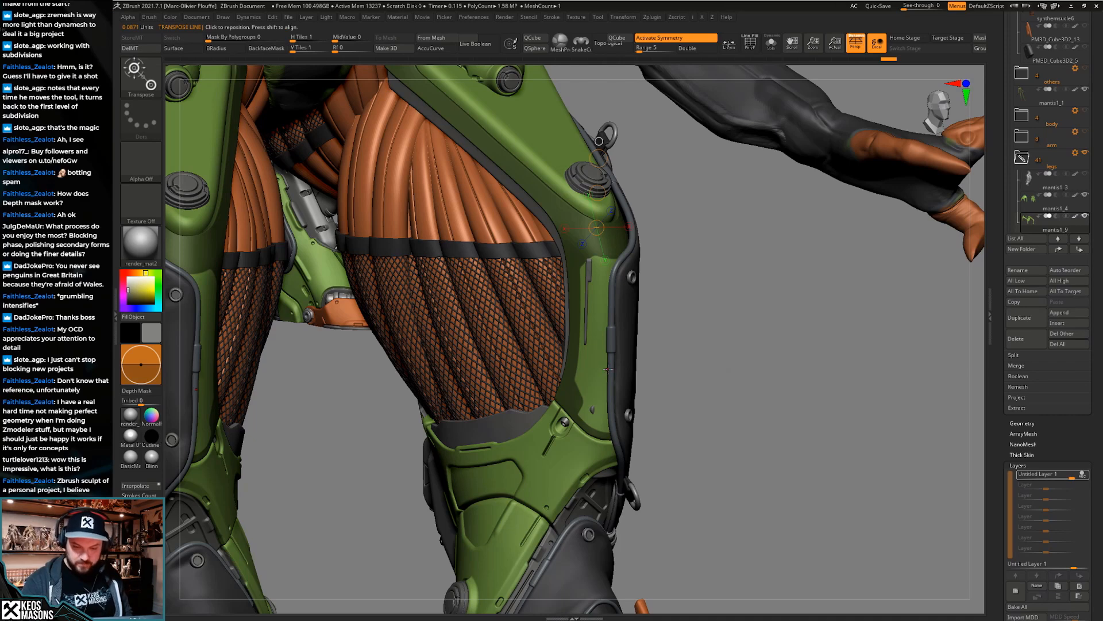
key("alt+s")
mouse_move(623, 362)
left_mouse_down()
mouse_move(738, 301)
mouse_move(709, 326)
mouse_move(754, 347)
mouse_move(732, 354)
mouse_move(722, 331)
mouse_move(751, 351)
mouse_move(710, 382)
mouse_move(749, 370)
mouse_move(758, 380)
mouse_move(761, 362)
mouse_move(620, 320)
left_mouse_up()
key("ctrl+z")
key("q")
Invert the frame's mask and sink the panel area inward with the transpose line to form a recess around the embedded cylinder
key("shift+d")
left_click_drag(709, 367, 575, 319)
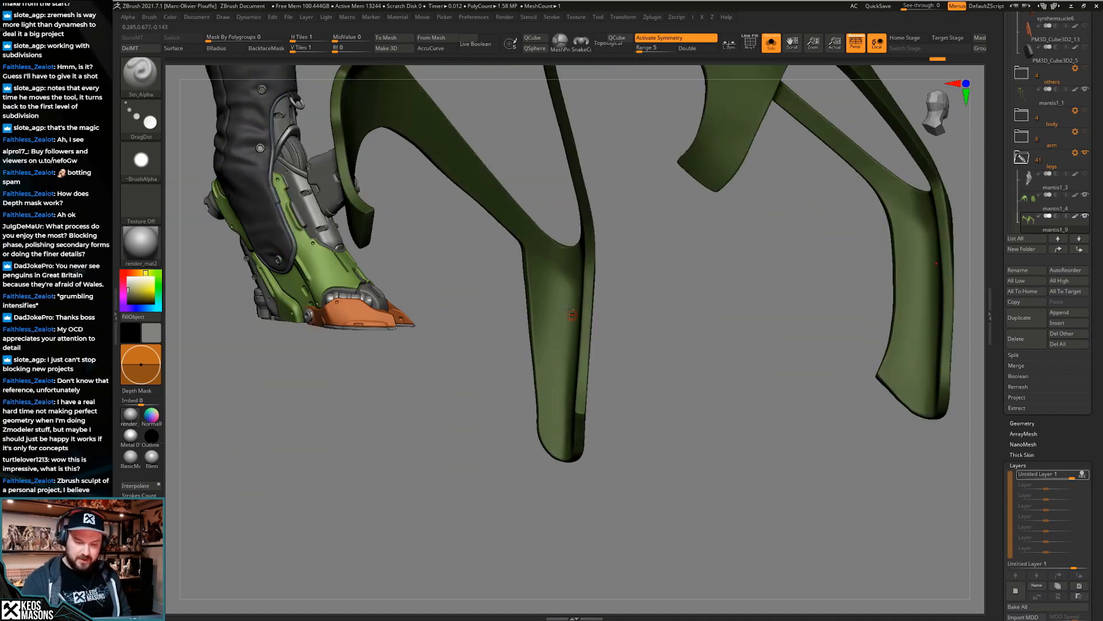
mouse_move(695, 370)
left_mouse_down()
mouse_move(670, 397)
mouse_move(643, 394)
mouse_move(675, 389)
mouse_move(655, 380)
mouse_move(718, 333)
left_mouse_up()
key("w")
key("alt+s")
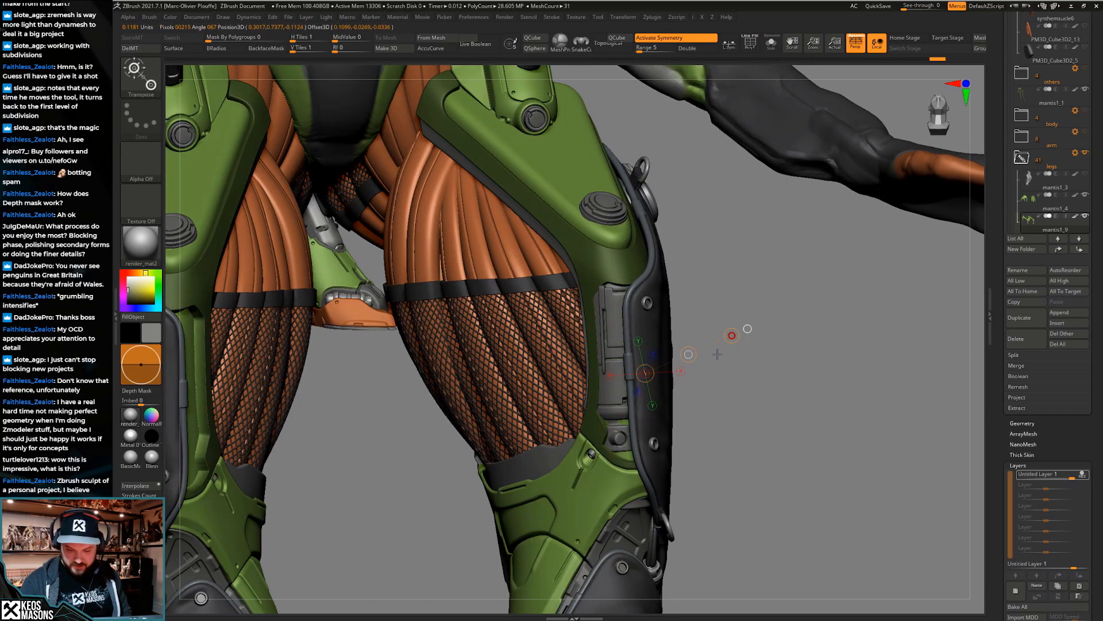
Clear the mask on the isolated frame and smooth the borders of the new recess
key("q")
mouse_move(718, 354)
left_mouse_down()
mouse_move(692, 431)
mouse_move(657, 432)
mouse_move(657, 449)
mouse_move(680, 389)
mouse_move(679, 345)
mouse_move(739, 340)
mouse_move(722, 381)
mouse_move(730, 366)
mouse_move(642, 357)
left_mouse_up()
key("alt+s")
key("ctrl")
key("shift")
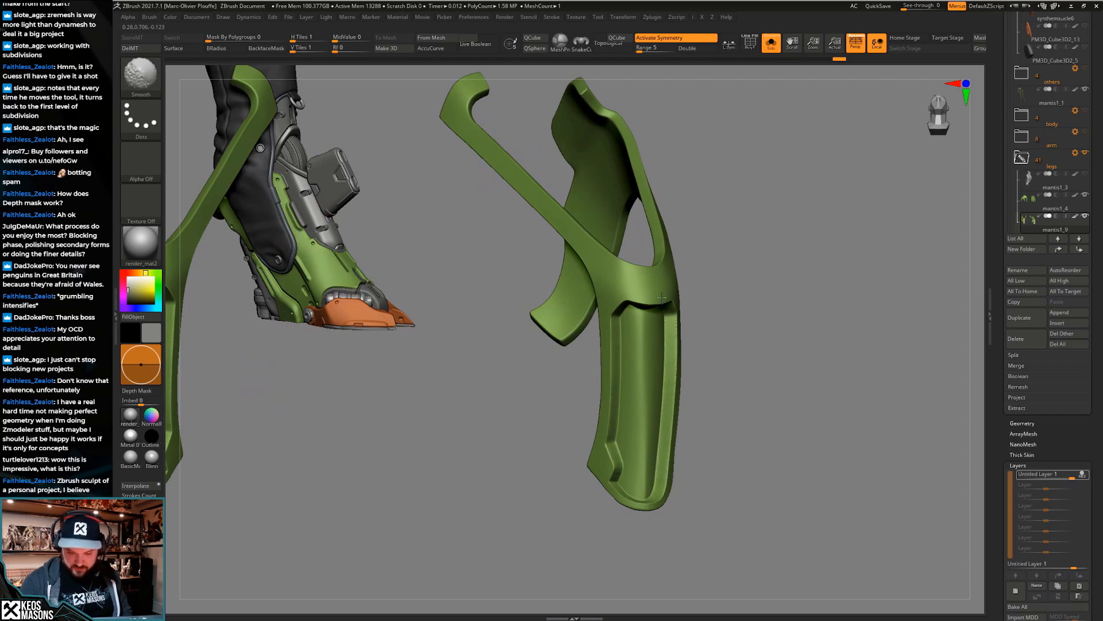
Bring back the full leg and switch to the ClayBuildup brush
mouse_move(696, 368)
left_mouse_down()
mouse_move(670, 443)
mouse_move(722, 424)
left_mouse_up()
key("alt+s")
key("b")
key("c")
key("b")
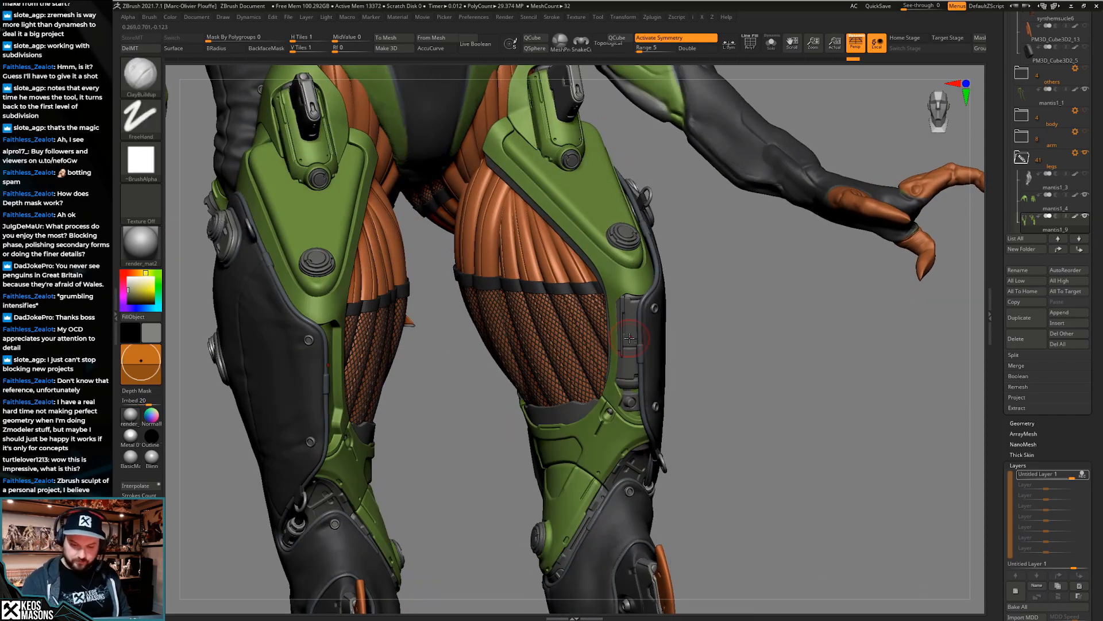
Select the cylinder embedded in the frame recess and add a new layer to it
left_click(632, 331, "alt")
key("alt+s")
left_click_drag(704, 384, 709, 406)
key("shift+f")
key("shift+f")
key("alt+s")
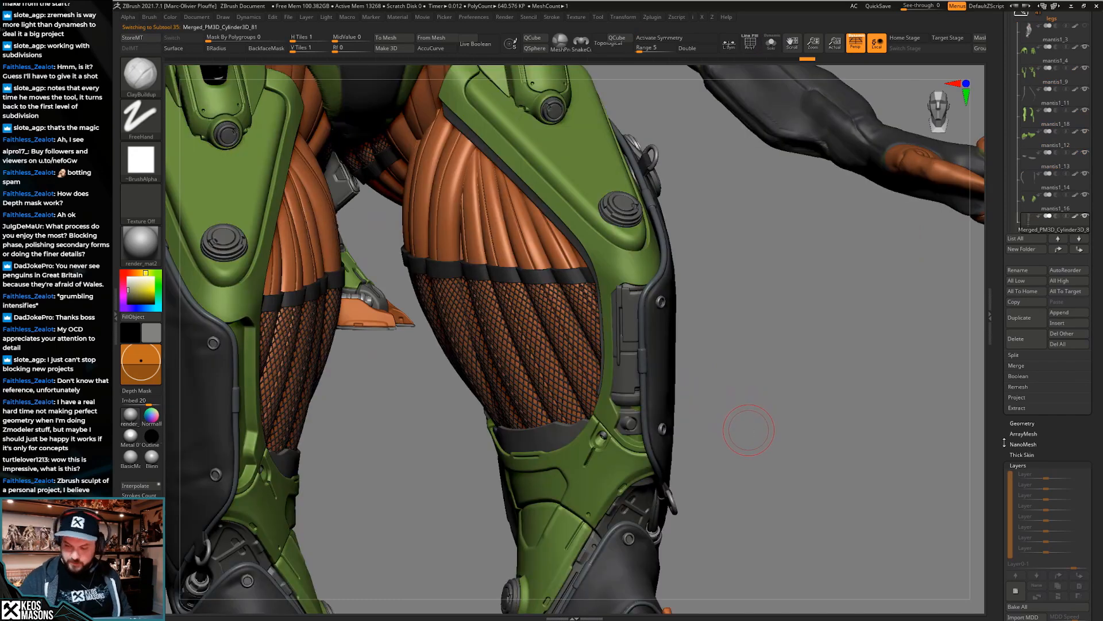
left_click(1015, 592)
Scale the cylinder down slightly from its upper end with a transpose line
key("alt+s")
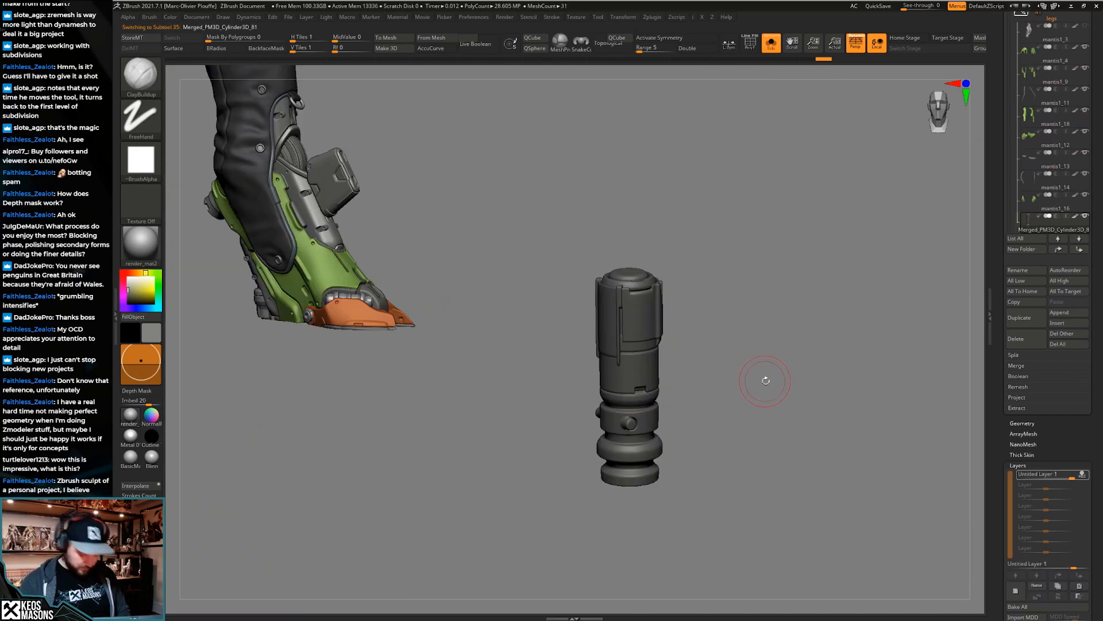
key("w")
left_click_drag(630, 274, 706, 219)
key("alt+s")
key("e")
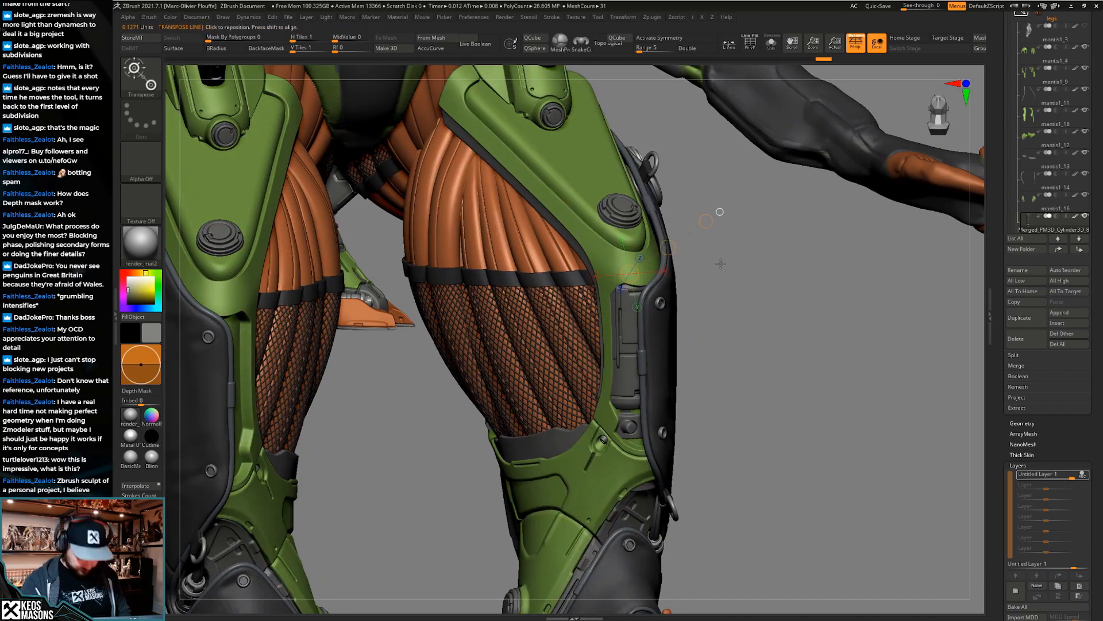
left_click_drag(707, 220, 706, 221)
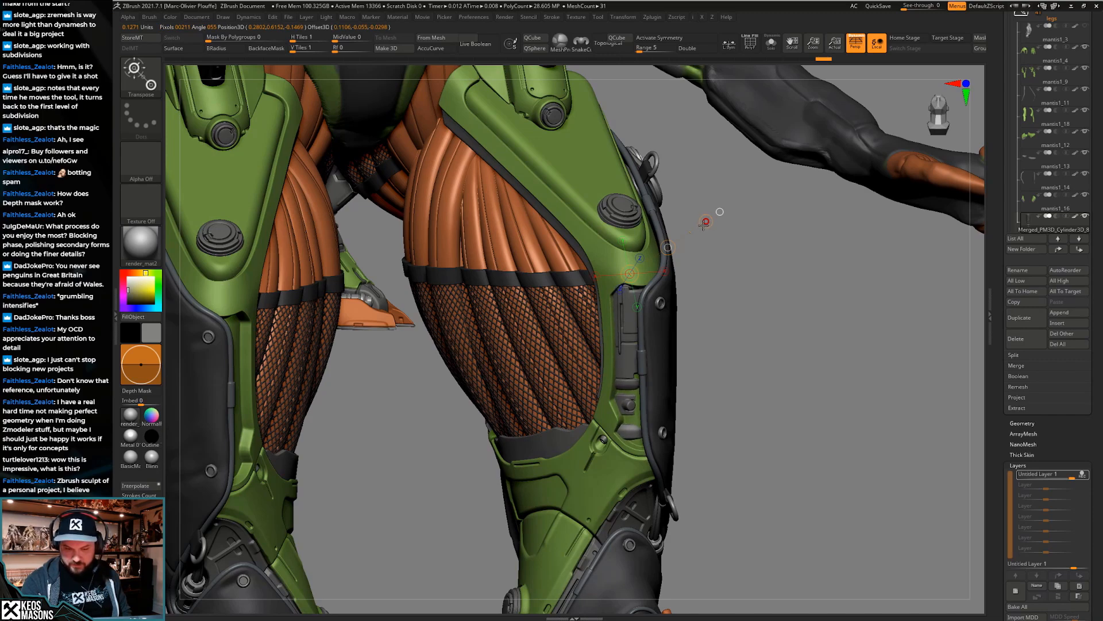
Reposition the cylinder inside the frame recess, using transpose lines from the front and side of the leg
left_click_drag(705, 222, 667, 356)
right_click_drag(667, 357, 666, 362)
left_click_drag(647, 347, 806, 363)
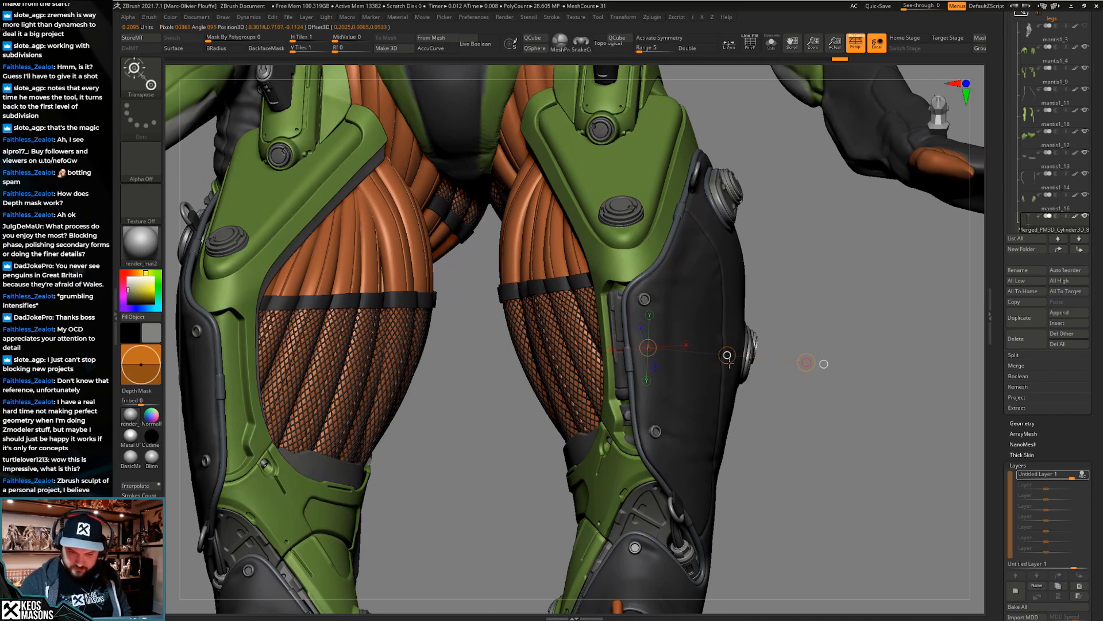
key("q")
left_click_drag(823, 364, 729, 414)
key("shift+t")
key("w")
mouse_move(816, 350)
left_mouse_down()
mouse_move(788, 382)
mouse_move(682, 429)
left_mouse_up()
key("q")
right_click_drag(682, 428, 683, 397)
key("alt+s")
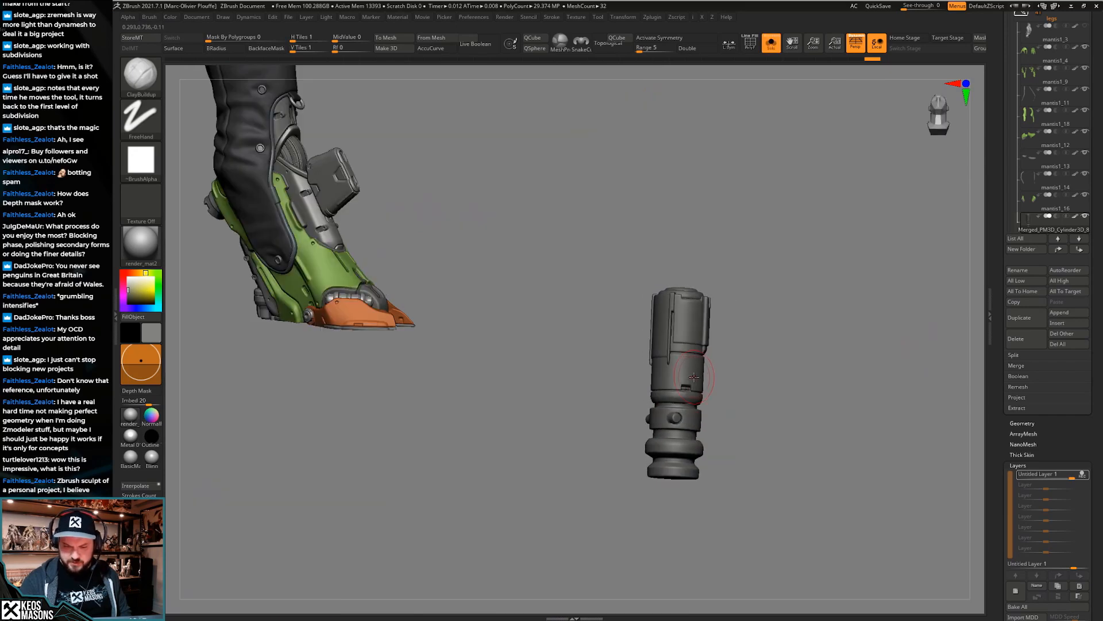
Adjust the cylinder's size and height along its vertical axis to fit the frame recess, then isolate it
key("shift+f")
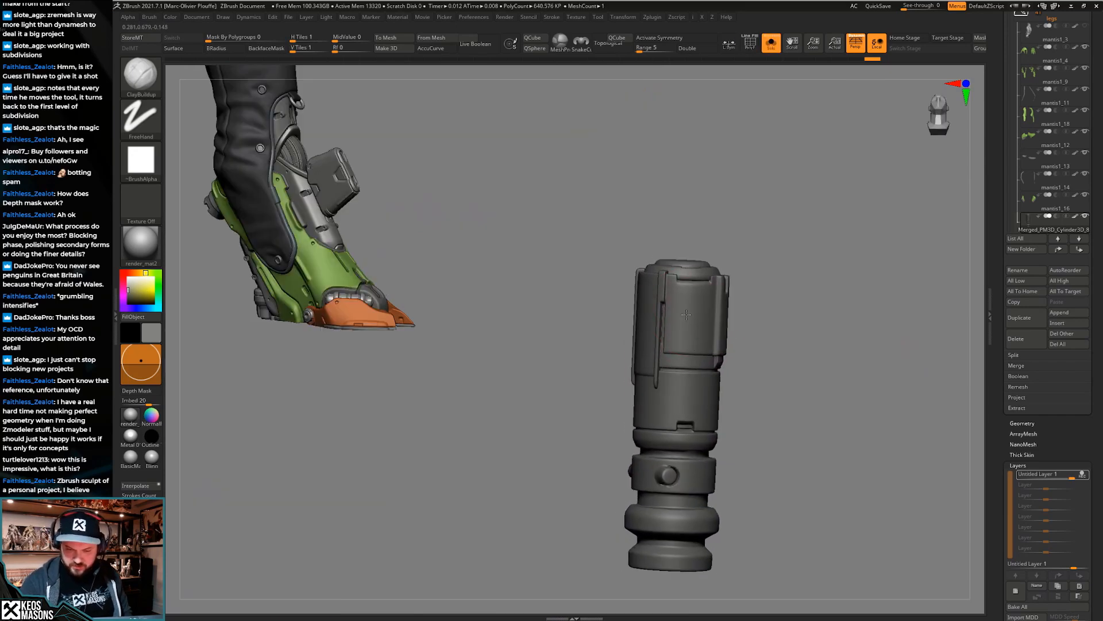
key("shift+f")
key("f")
key("w")
left_click_drag(695, 216, 689, 344)
right_click_drag(689, 351, 738, 352, "ctrl")
key("shift+f")
right_click_drag(808, 367, 792, 291)
key("shift+ctrl+s")
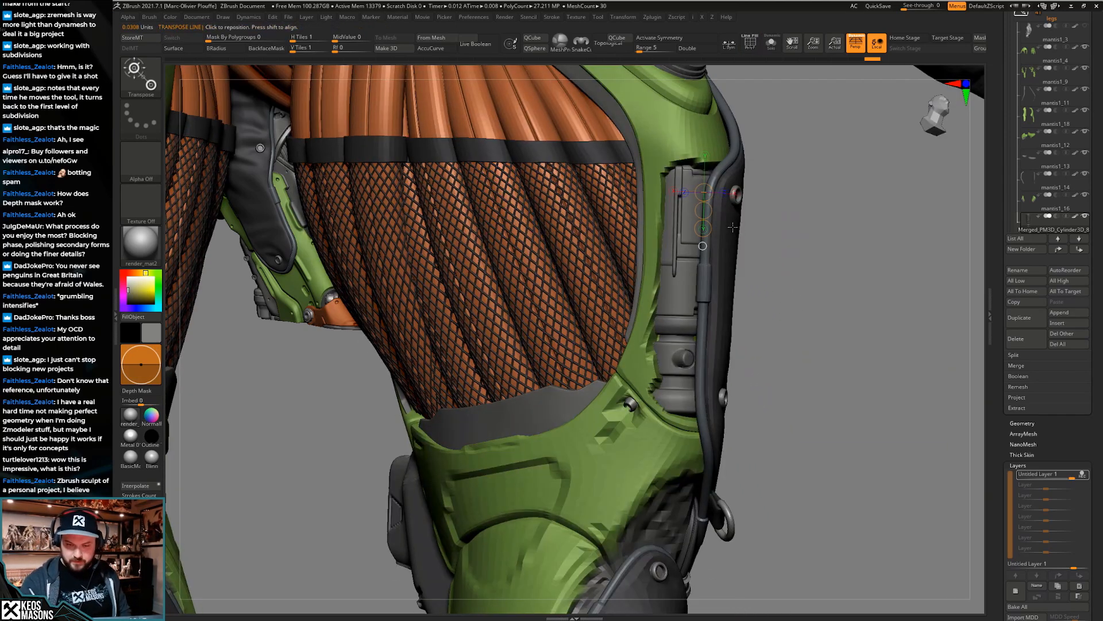
left_click_drag(702, 213, 701, 247)
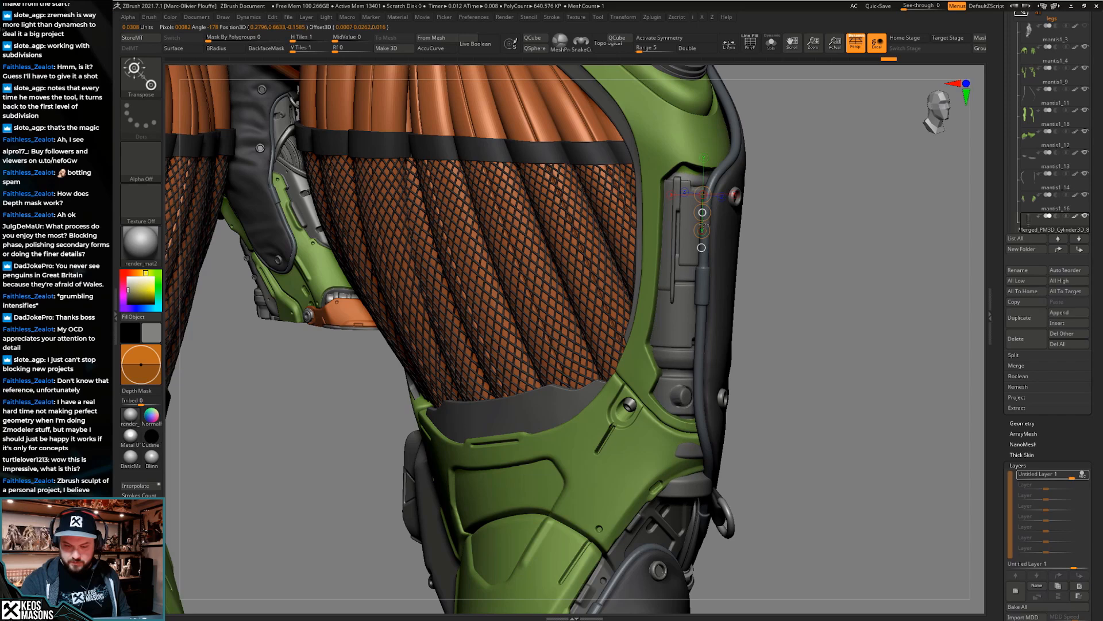
left_click_drag(703, 227, 702, 214)
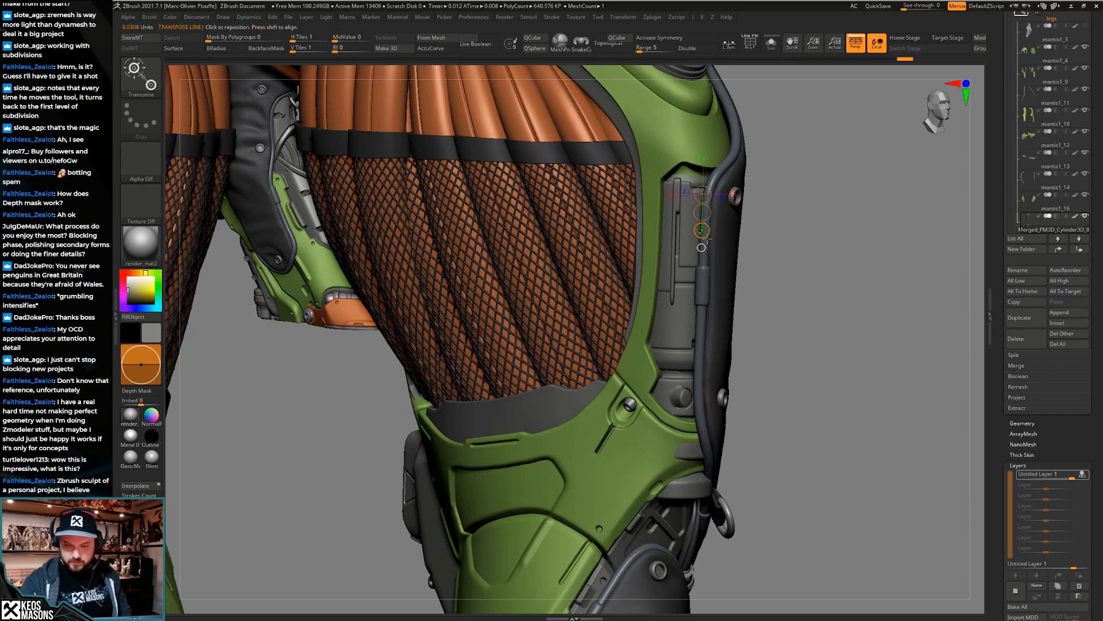
key("q")
key("shift+ctrl+s")
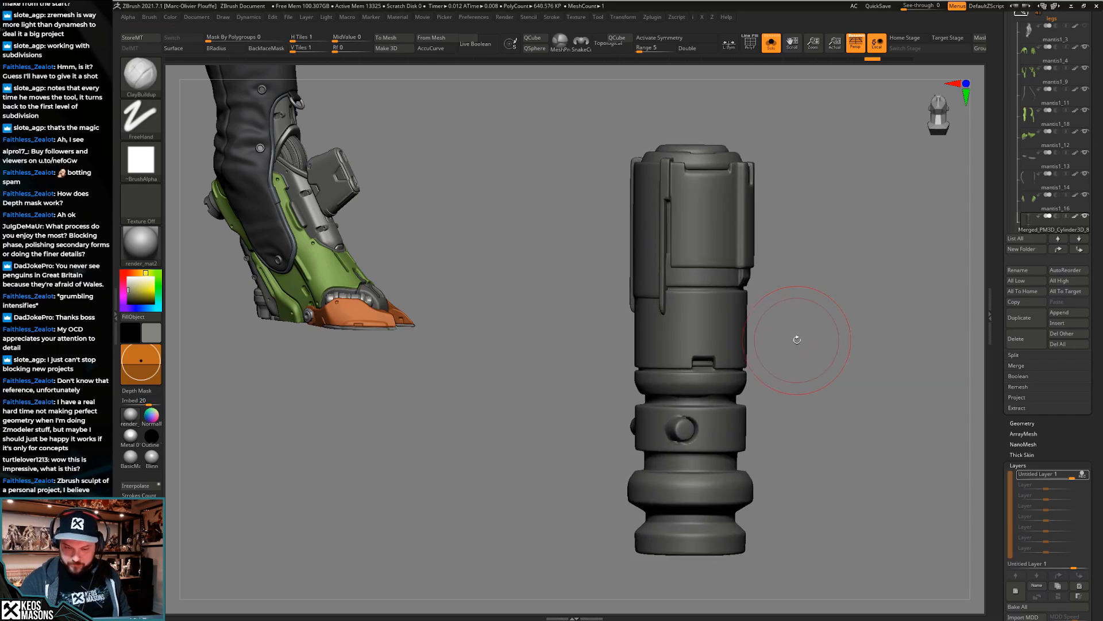
Bake all layers of the cylinder into its mesh
key("shift+ctrl+s")
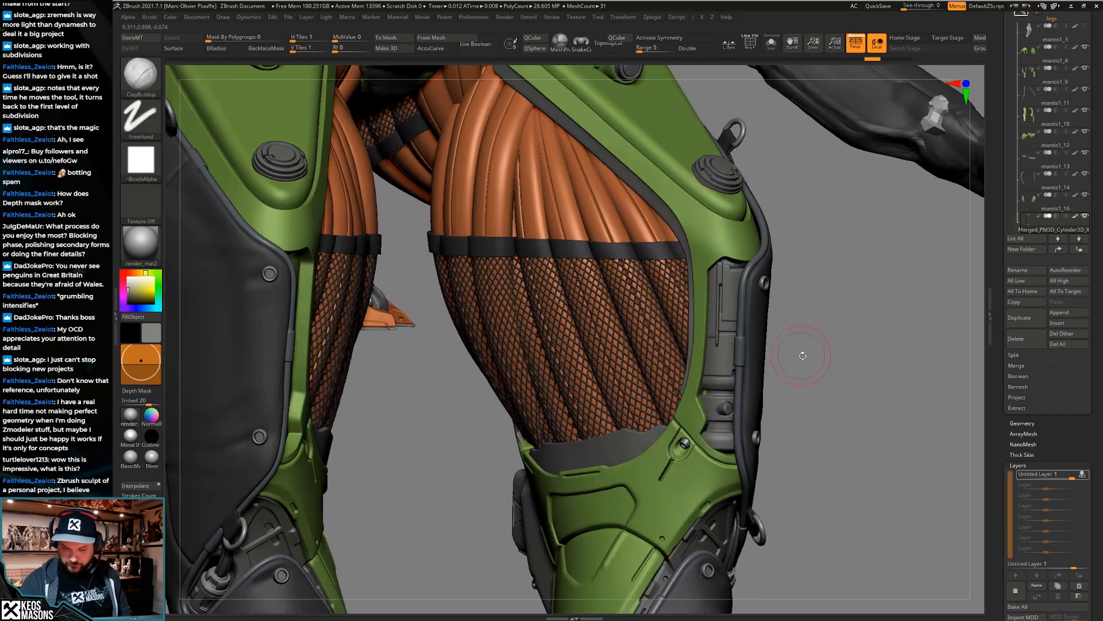
key("shift+ctrl+s")
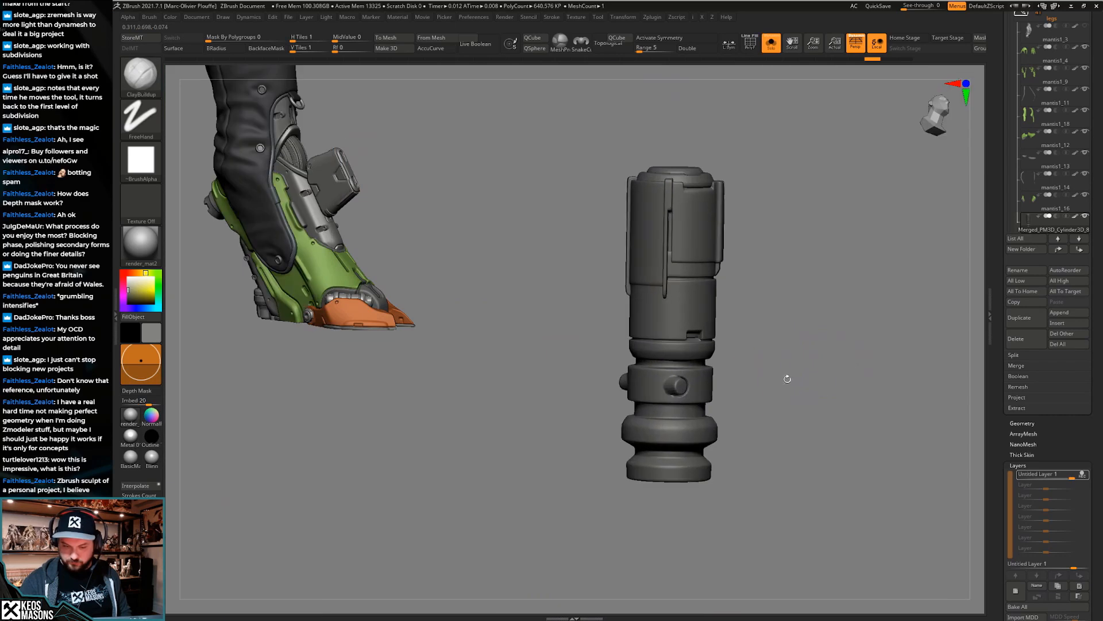
key("shift+f")
key("shift+f")
left_click(1055, 607)
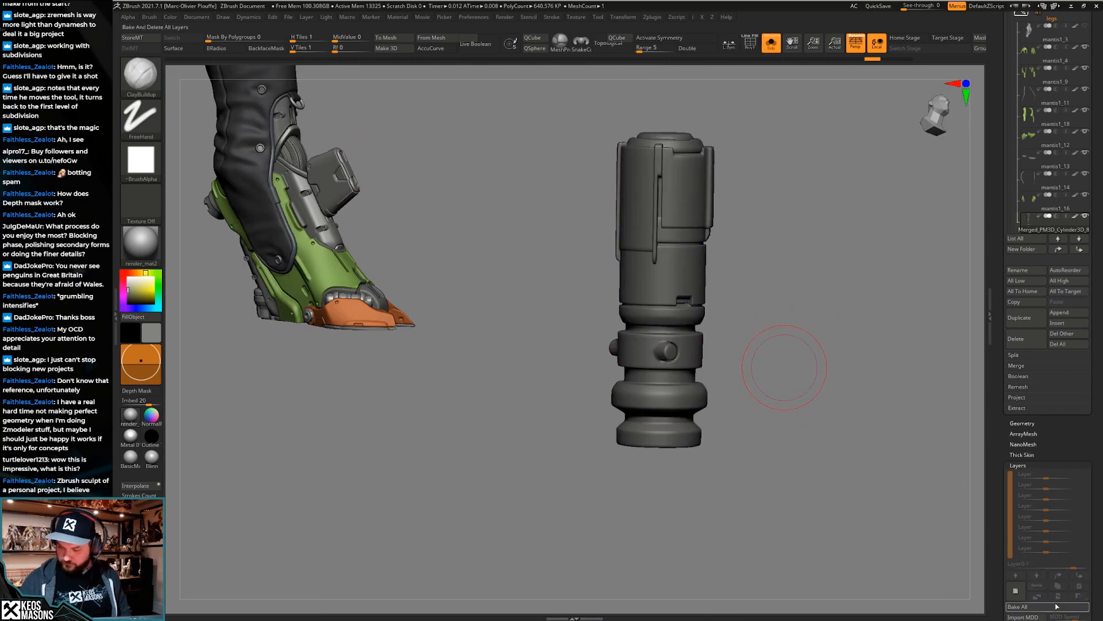
Mask the cylinder's lower ring sections and remove them from view, keeping only the upper body
key("w")
mouse_move(693, 346)
left_mouse_down("ctrl")
mouse_move(693, 264)
mouse_move(678, 364)
left_mouse_up("ctrl")
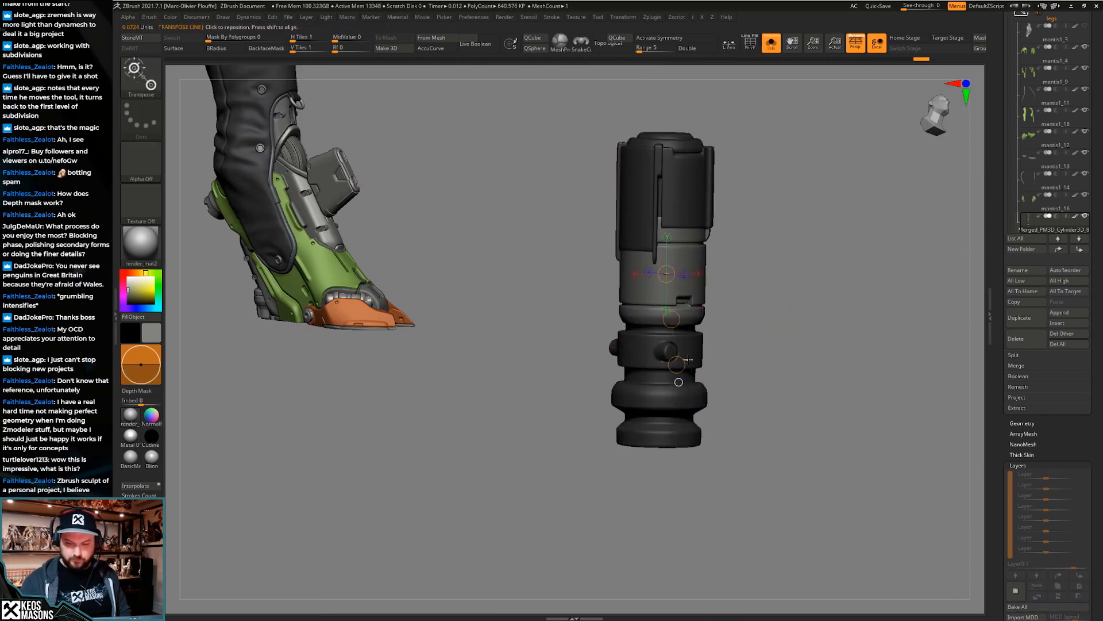
left_click_drag(692, 206, 682, 297, "ctrl")
left_click_drag(683, 141, 685, 230, "ctrl")
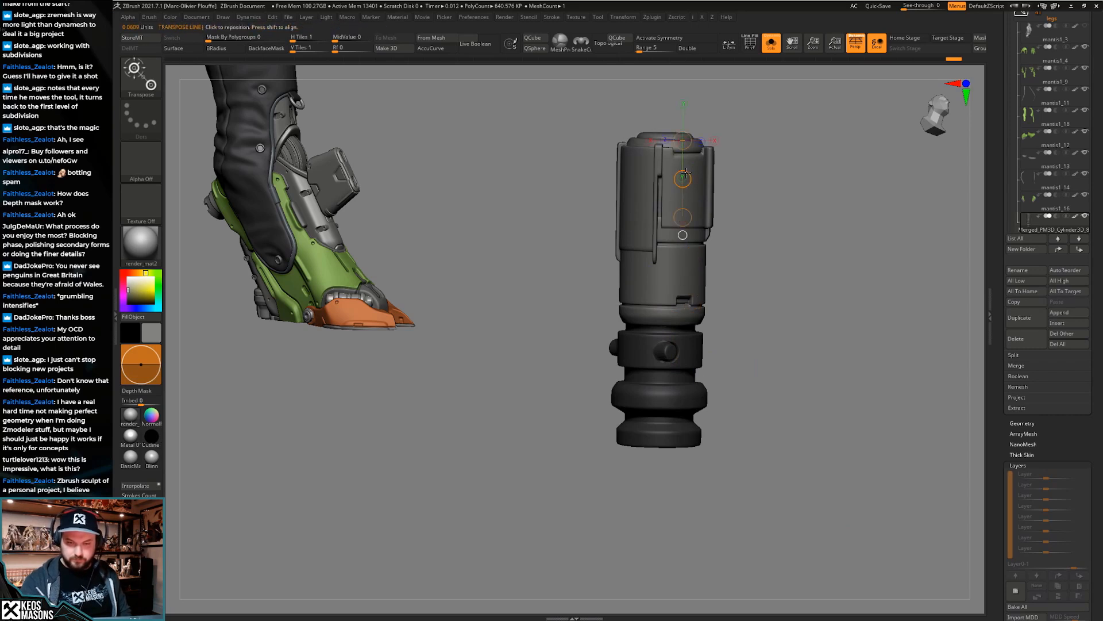
key("q")
key("ctrl+h")
left_click_drag(839, 327, 792, 407, "ctrl+shift")
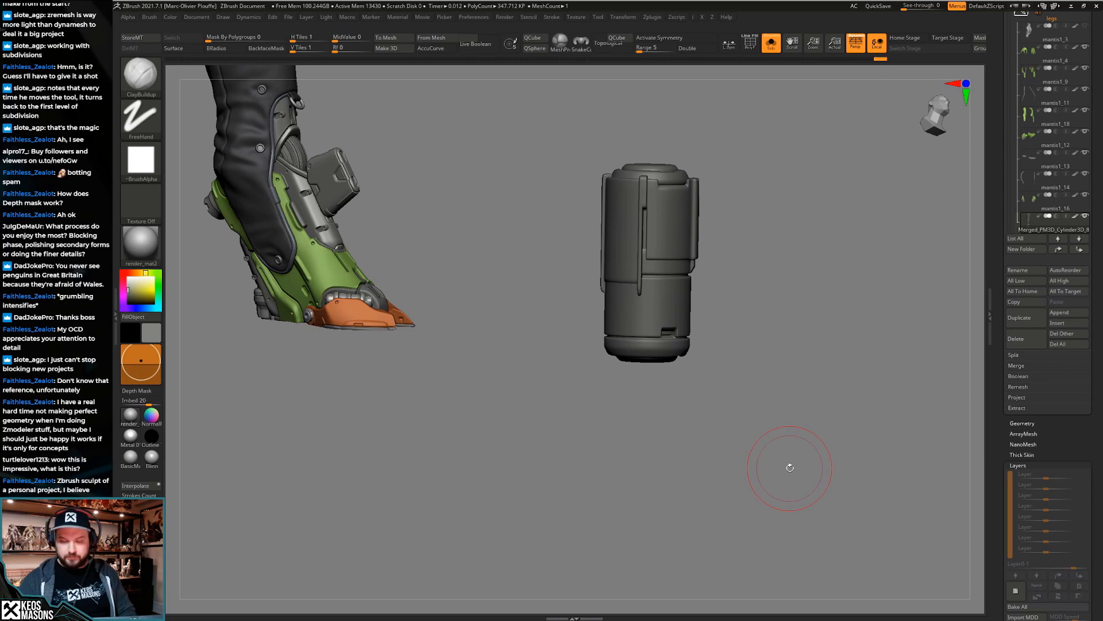
Duplicate the shortened cylinder as a separate subtool
key("shift+f")
key("f")
key("shift+f")
left_click(1033, 322)
key("shift+f")
Move the shortened cylinder's duplicate down along the frame recess with the transpose line
right_click_drag(707, 397, 672, 328, "ctrl")
key("w")
left_click_drag(669, 318, 668, 374)
right_click_drag(681, 359, 756, 267, "ctrl")
right_click_drag(756, 267, 775, 245)
right_click_drag(851, 328, 797, 282, "alt")
key("shift+f")
left_click_drag(696, 314, 696, 522)
mouse_move(785, 422)
right_mouse_down("ctrl")
mouse_move(787, 368)
mouse_move(794, 391)
right_mouse_up("ctrl")
key("q")
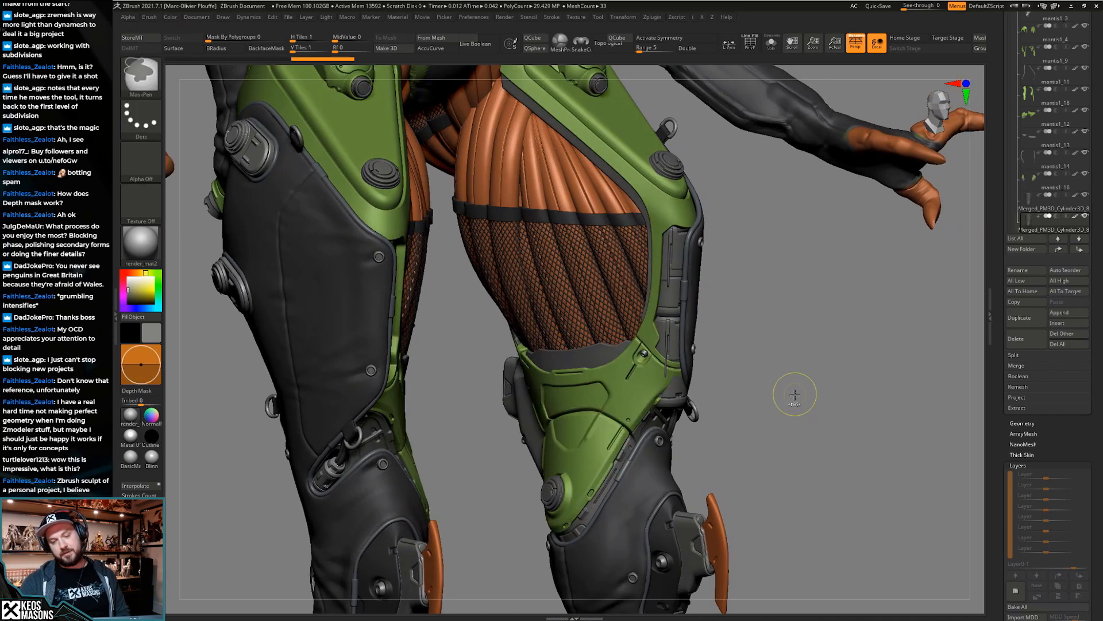
Delete the duplicate cylinder and undo the removal of the original cylinder's lower ring sections
key("s")
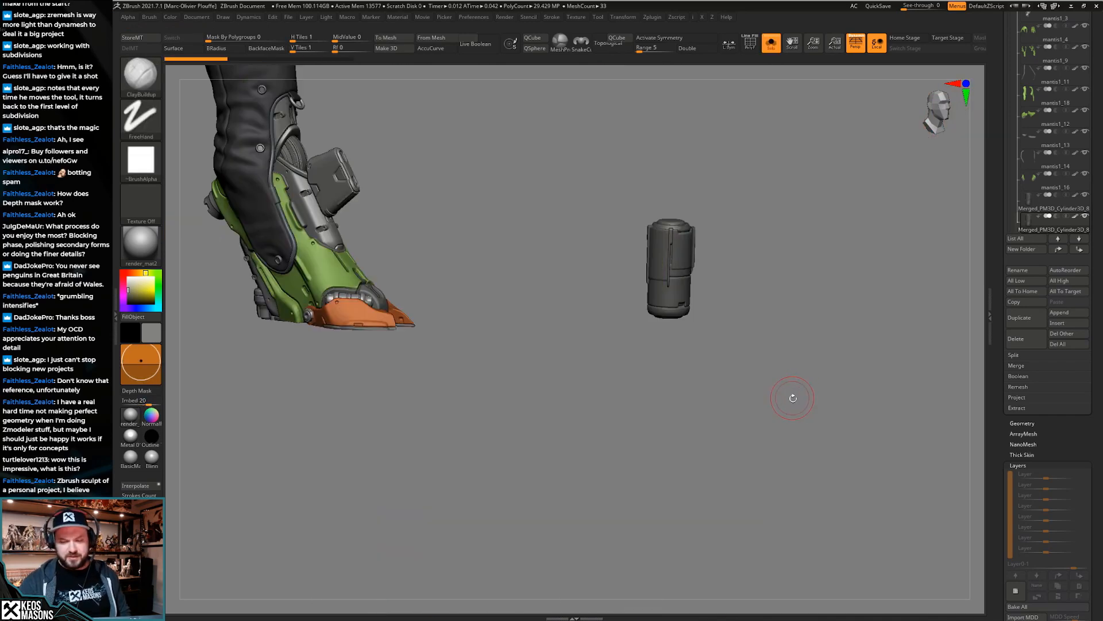
left_click_drag(1001, 292, 1001, 356)
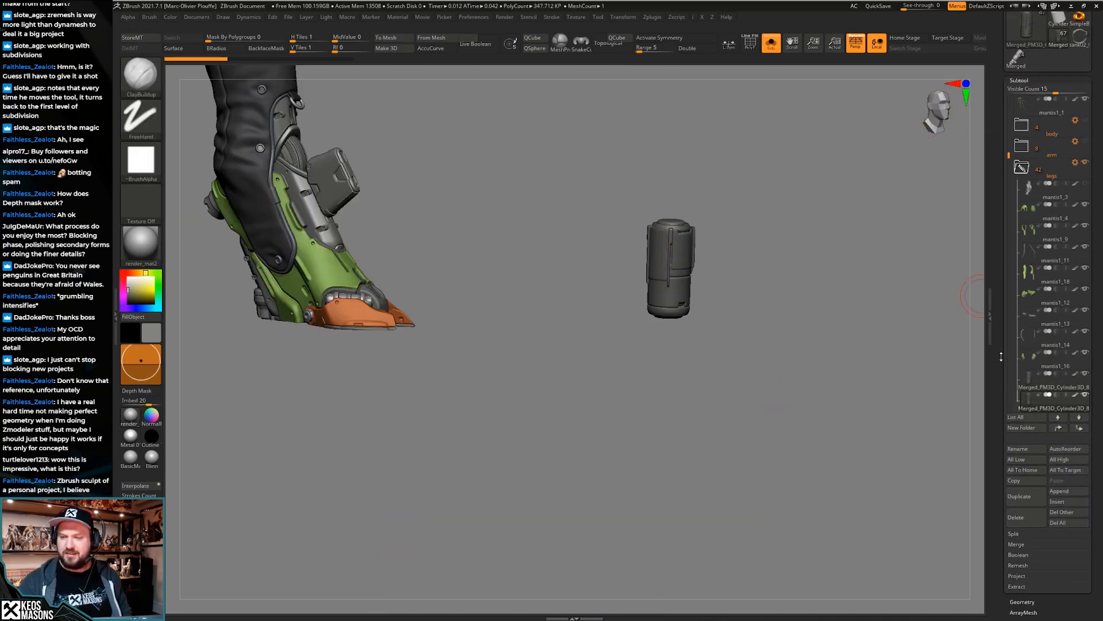
left_click(1016, 517)
left_click(991, 536)
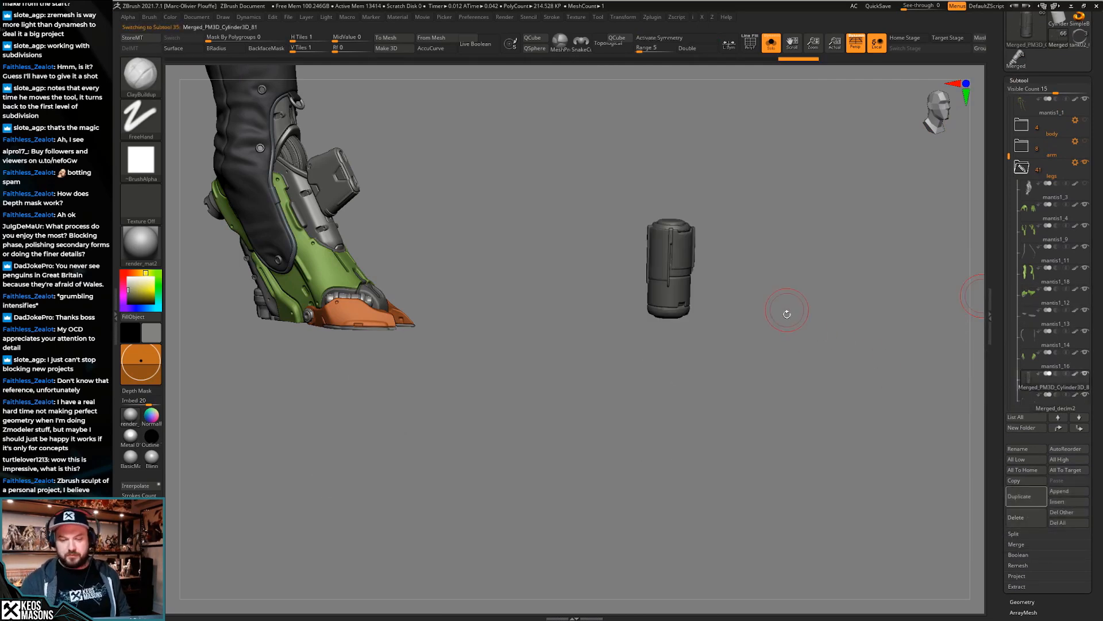
key("ctrl+z")
key("ctrl+z")
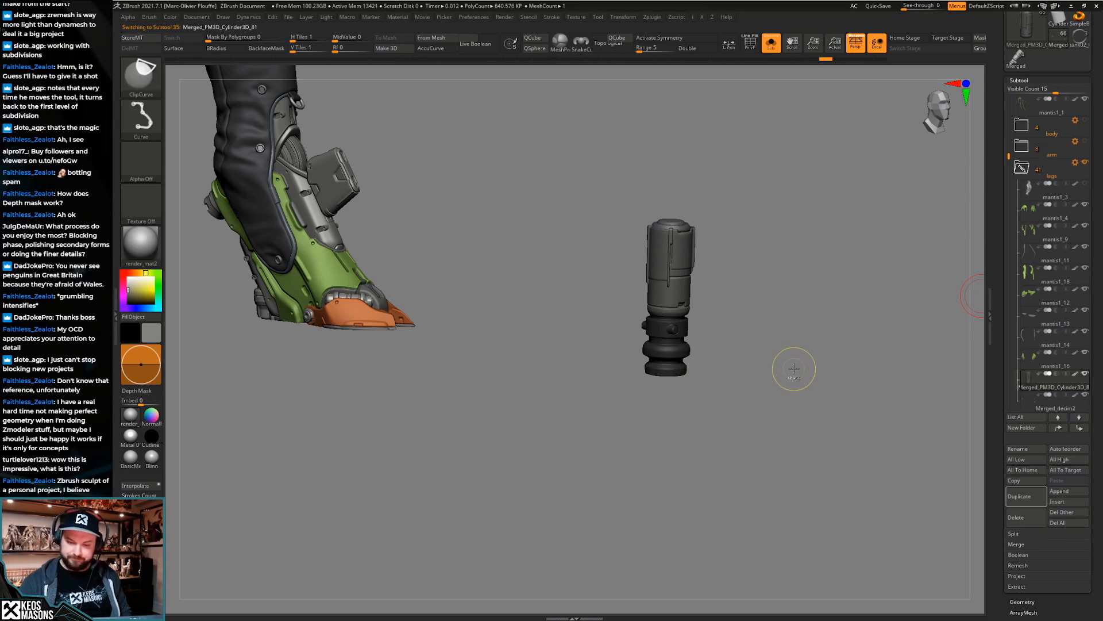
Mirror and weld the full cylinder across to the opposite leg
key("s")
key("shift+f")
mouse_move(782, 354)
left_mouse_down()
mouse_move(752, 414)
mouse_move(756, 362)
mouse_move(764, 390)
left_mouse_up()
key("shift+f")
key("s")
key("g")
key("g")
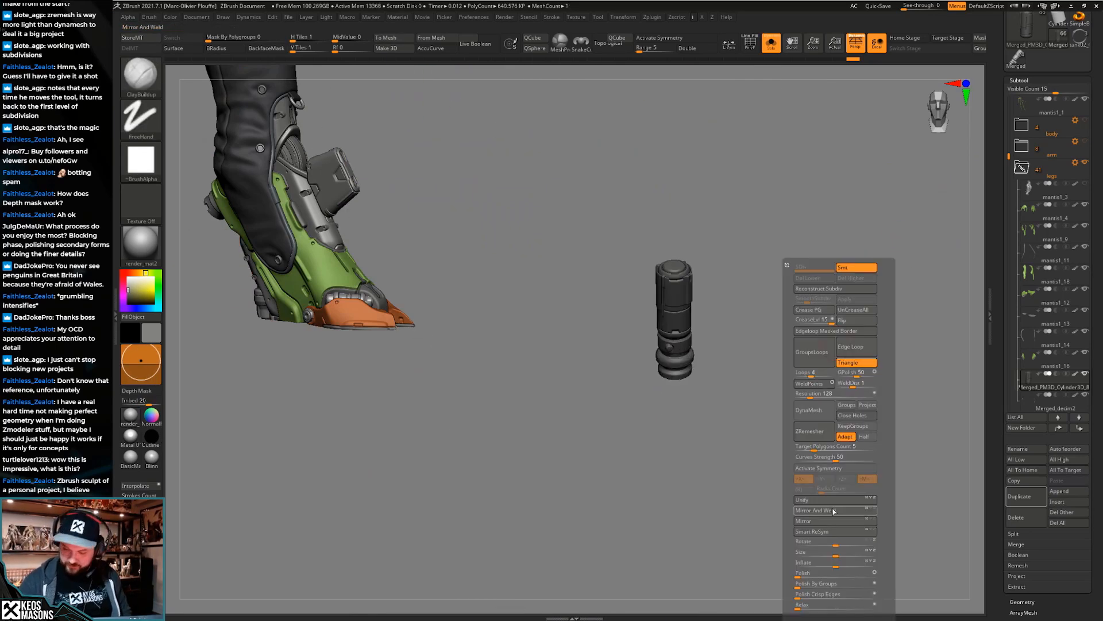
left_click(835, 520)
left_click(835, 511)
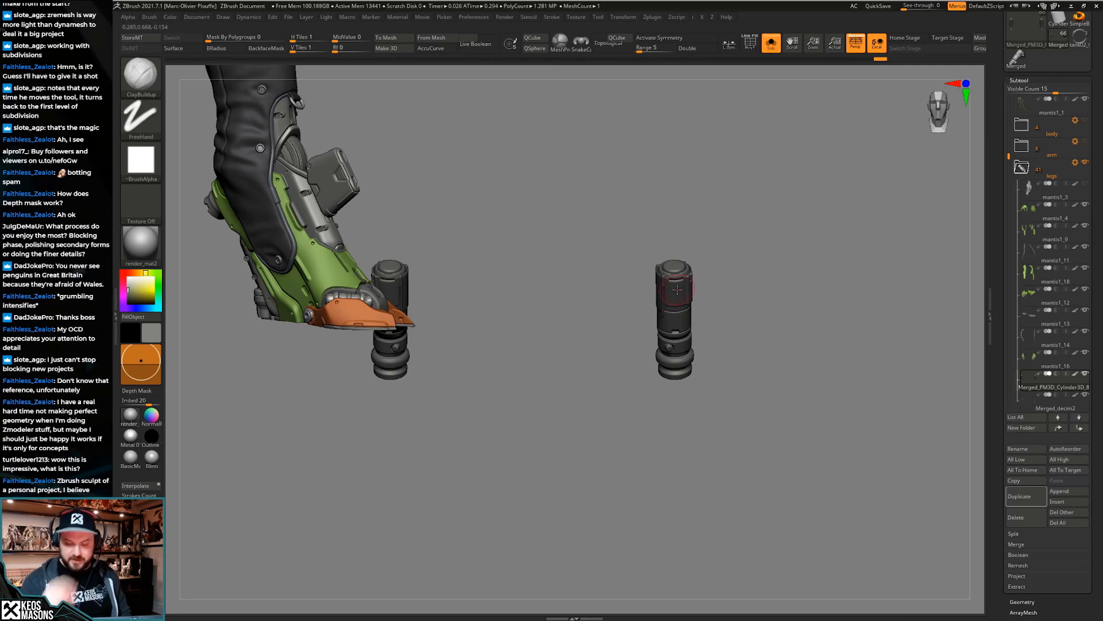
Activate symmetry for the mirrored pair of cylinders
key("s")
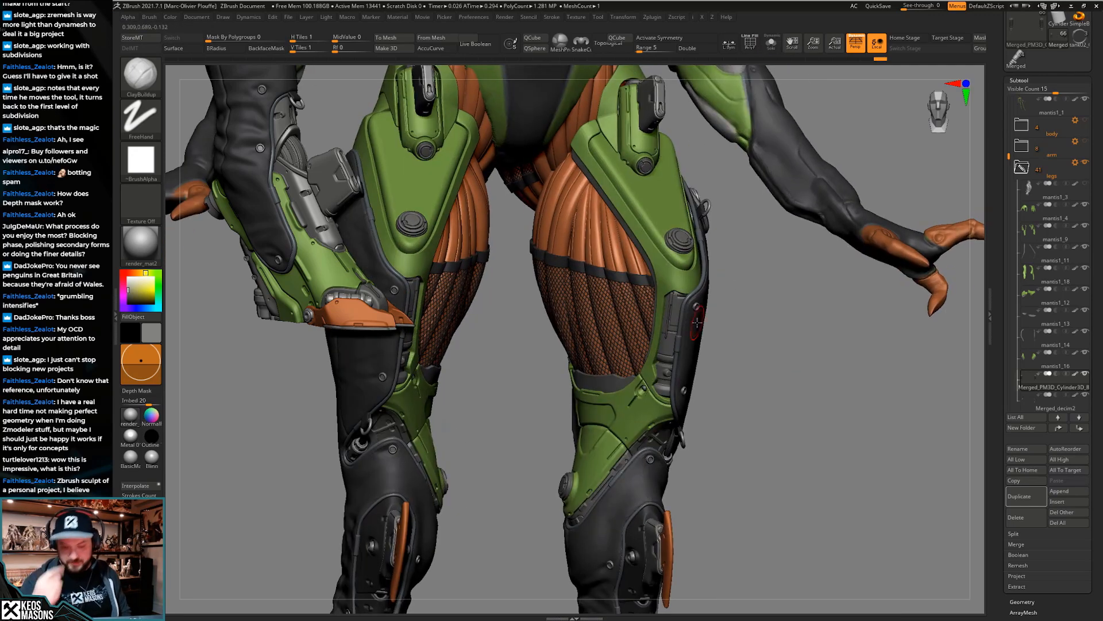
left_click_drag(746, 358, 750, 353)
key("s")
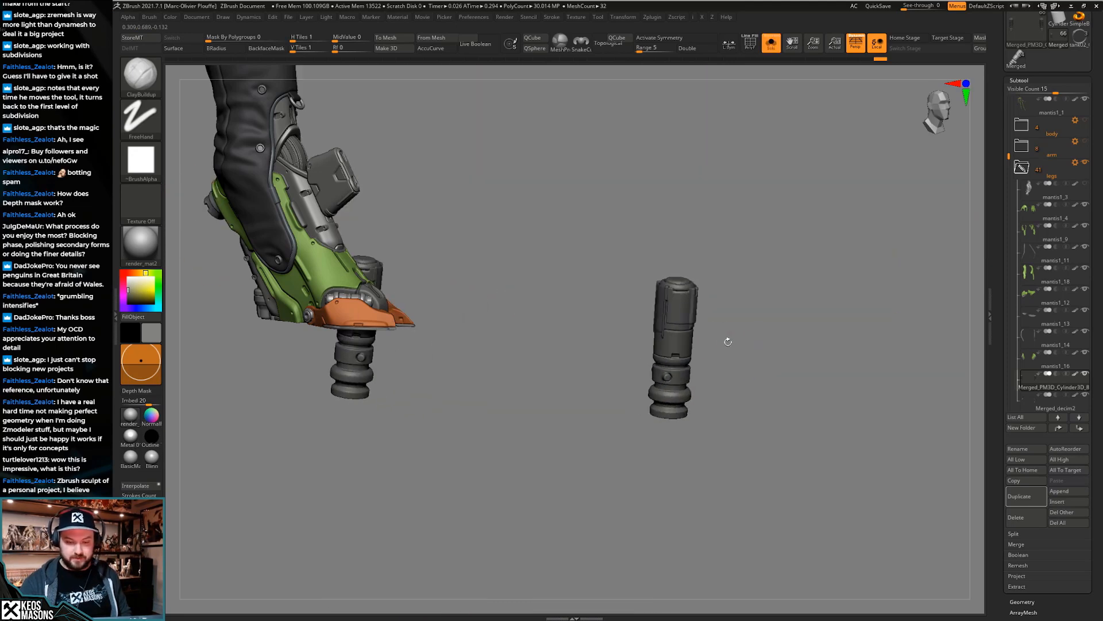
key("x")
key("s")
left_click_drag(802, 337, 764, 353)
key("s")
Nudge both cylinders within the frame recesses using transpose lines, undoing the oversized inward shift
key("w")
right_click_drag(701, 276, 699, 304)
left_click_drag(696, 270, 783, 240, "ctrl")
right_click_drag(790, 377, 789, 322)
right_click_drag(776, 411, 790, 377, "shift")
right_click_drag(790, 378, 796, 290, "alt")
key("shift+s")
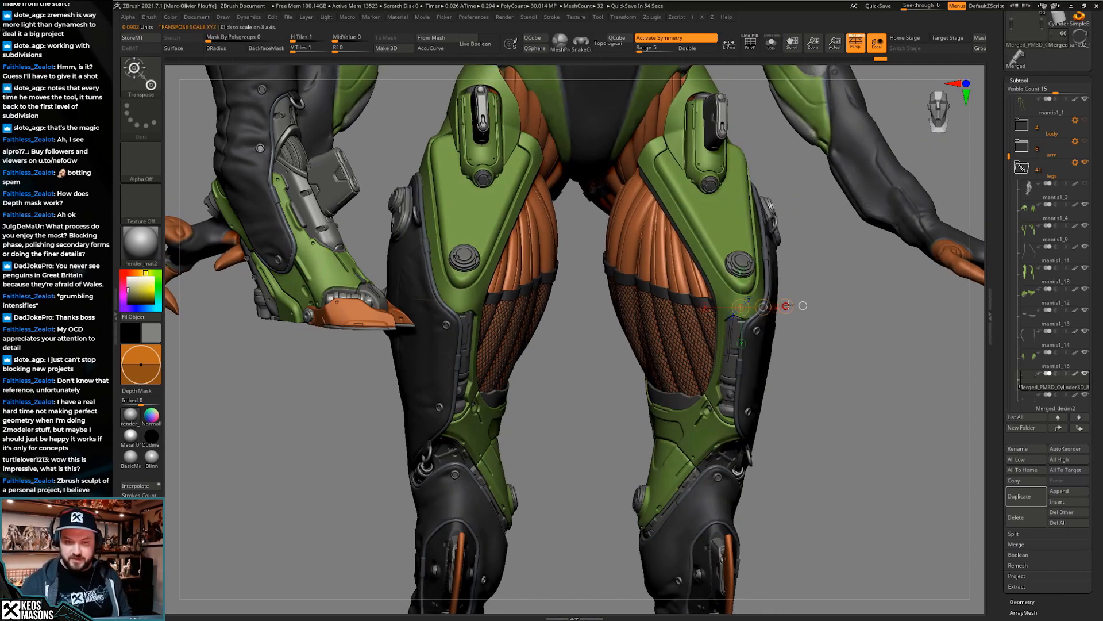
left_click_drag(786, 305, 774, 306)
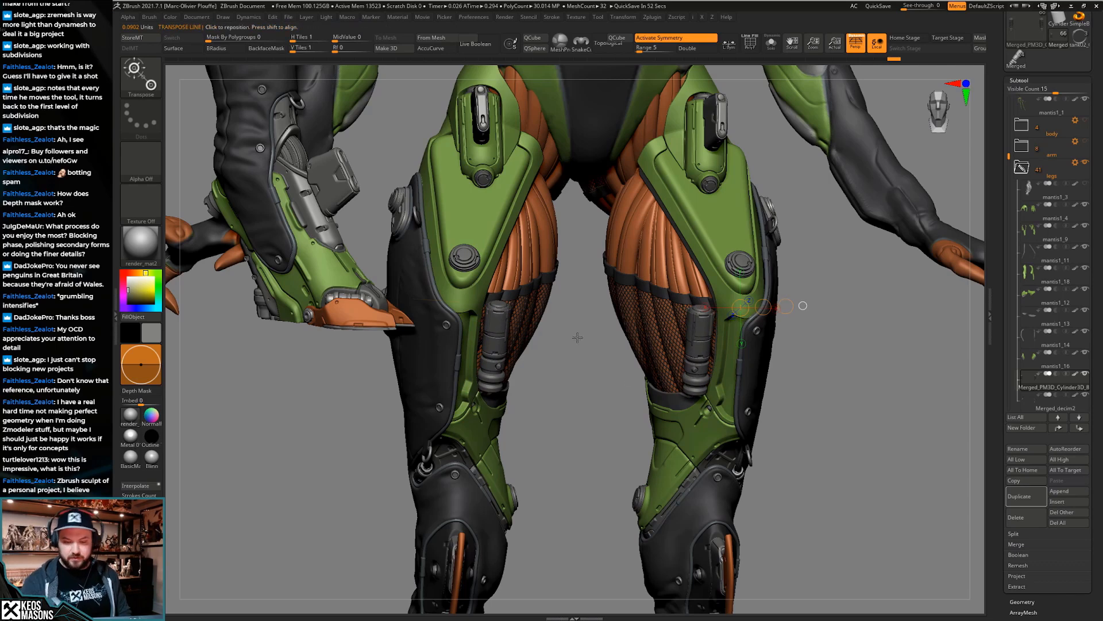
key("ctrl+z")
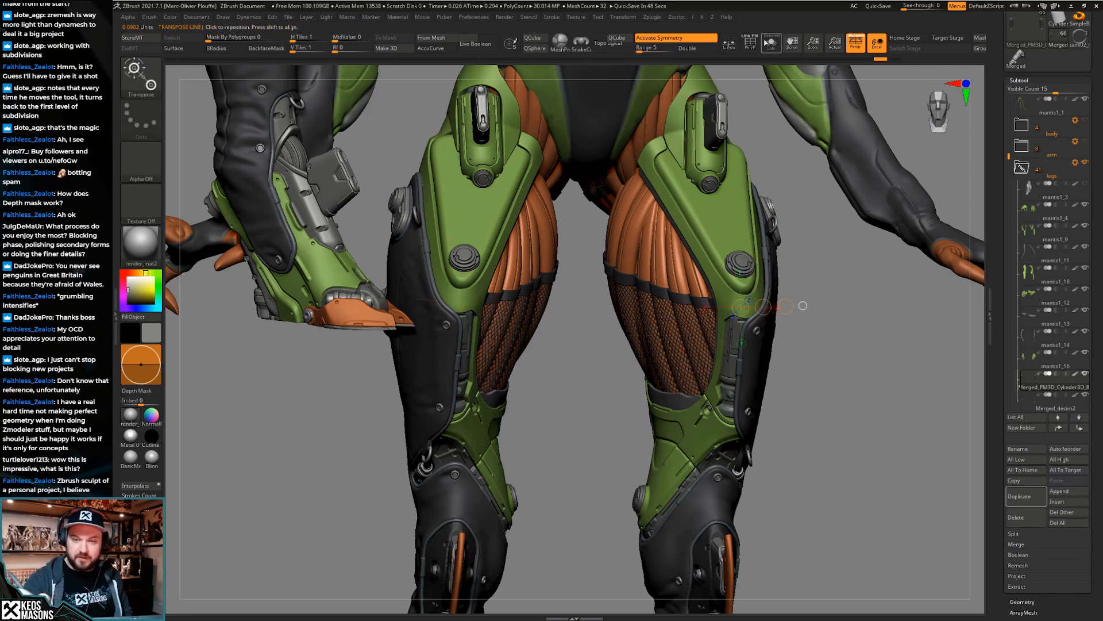
left_click_drag(790, 305, 784, 309)
left_click_drag(793, 362, 755, 360)
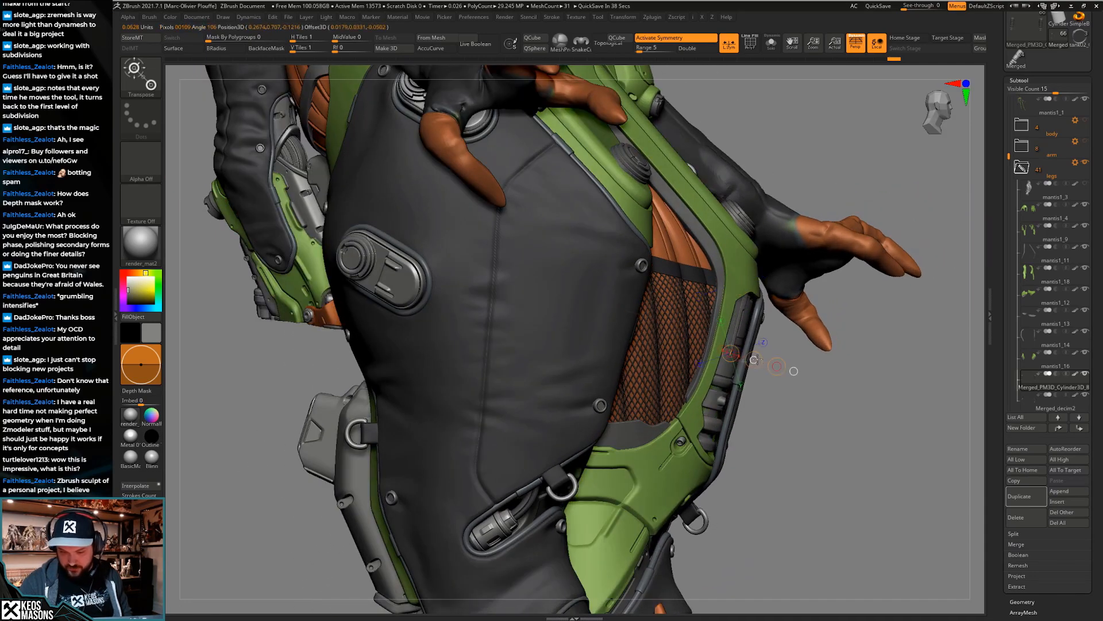
key("q")
Examine how the cylinders sit in the frame recesses, both close up and against the whole figure
mouse_move(754, 359)
right_mouse_down()
mouse_move(712, 358)
mouse_move(760, 363)
right_mouse_up()
right_click_drag(757, 401, 788, 342, "ctrl")
mouse_move(762, 422)
right_mouse_down("ctrl")
mouse_move(754, 378)
mouse_move(712, 405)
right_mouse_up("ctrl")
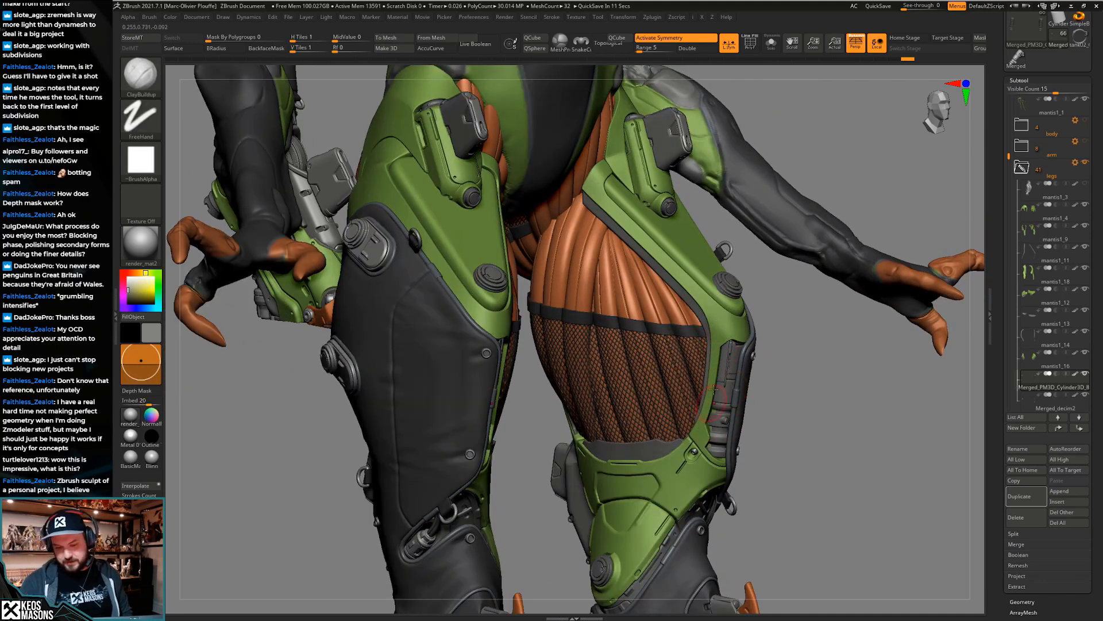
right_click_drag(720, 399, 750, 404)
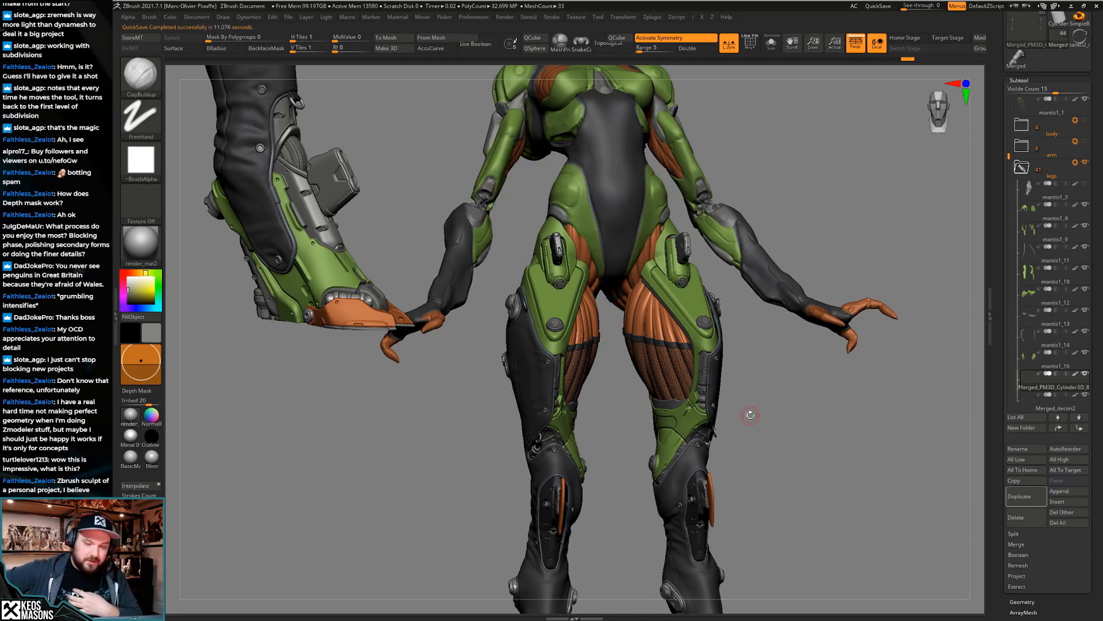
left_click_drag(774, 373, 760, 394)
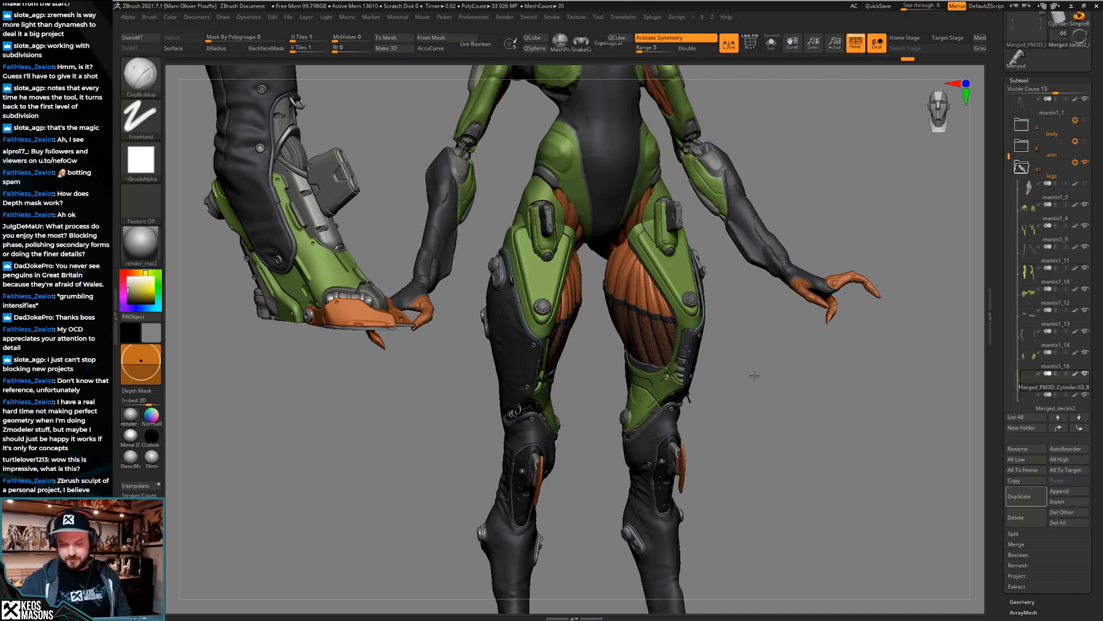
scroll(755, 380, "up", 5)
key("shift+f")
key("shift+f")
left_click_drag(710, 284, 734, 383)
key("w")
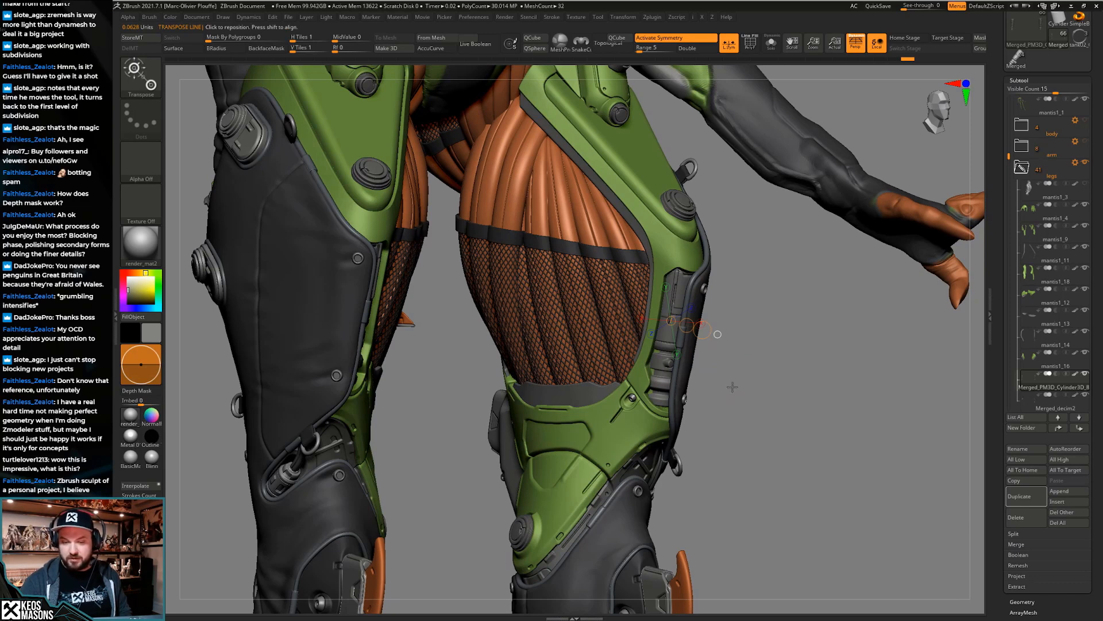
key("q")
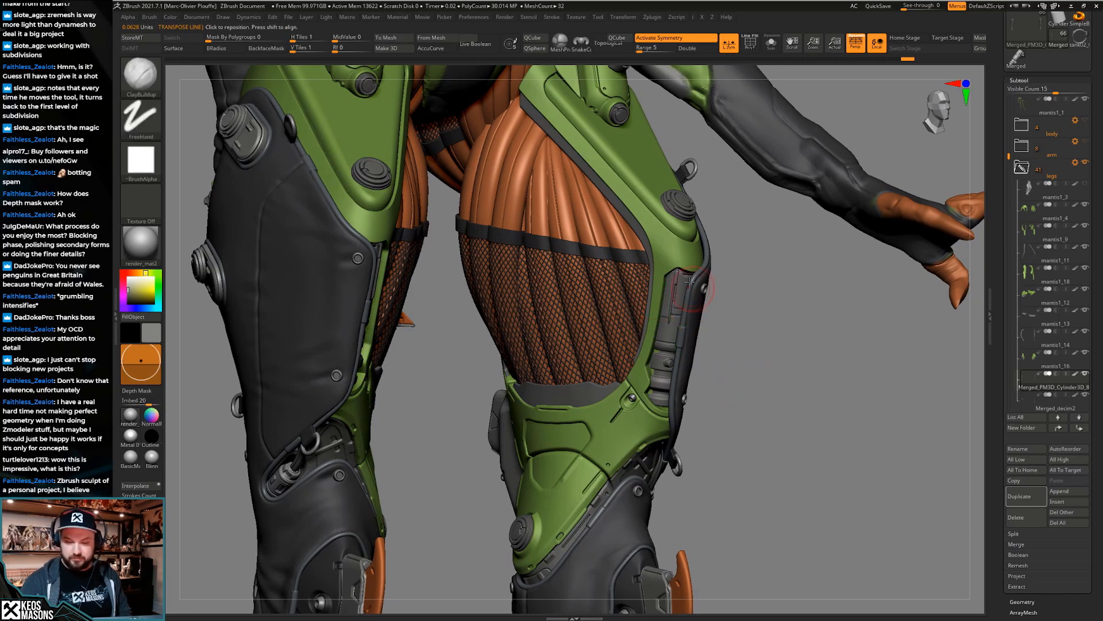
Select the green thigh frame, store a morph target with its recess layer off, turn that layer back on and add a new layer
left_click(677, 263, "alt")
key("alt+s")
left_click_drag(1004, 396, 1004, 182)
left_click(1083, 438)
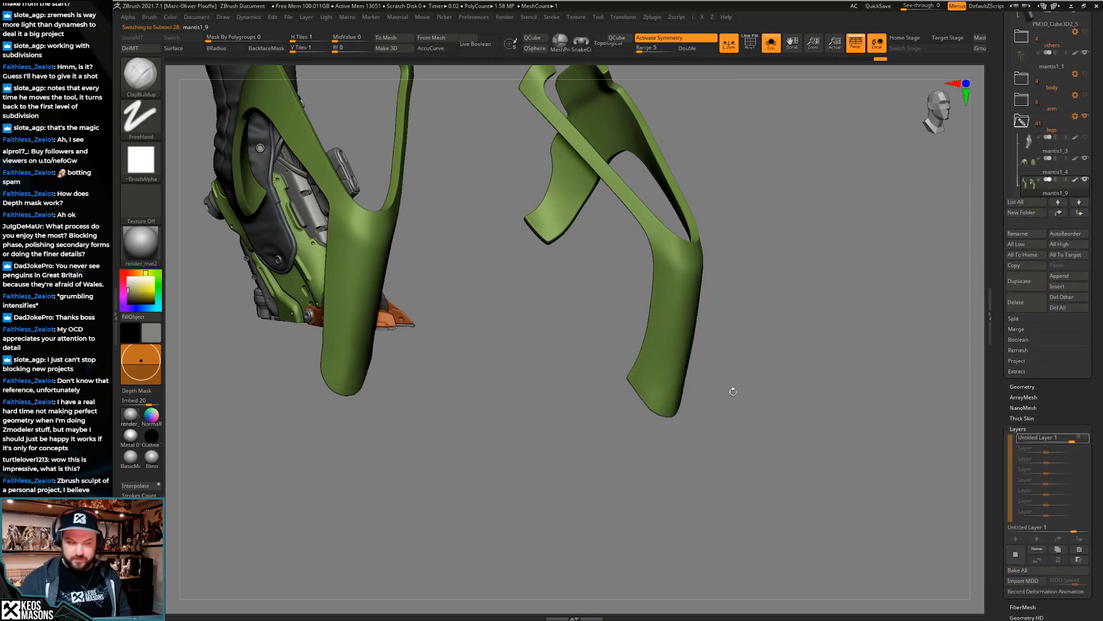
left_click(132, 37)
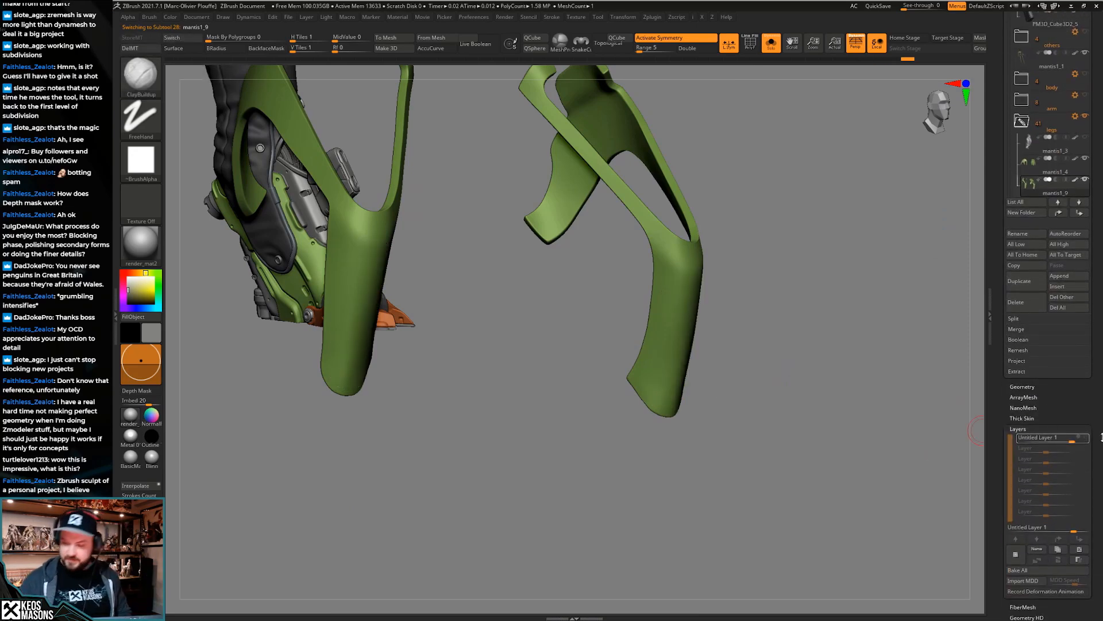
left_click(1083, 438)
left_click(1015, 554)
Choose the Morph brush with Alpha 13 and show the full model around the thigh frame
key("space")
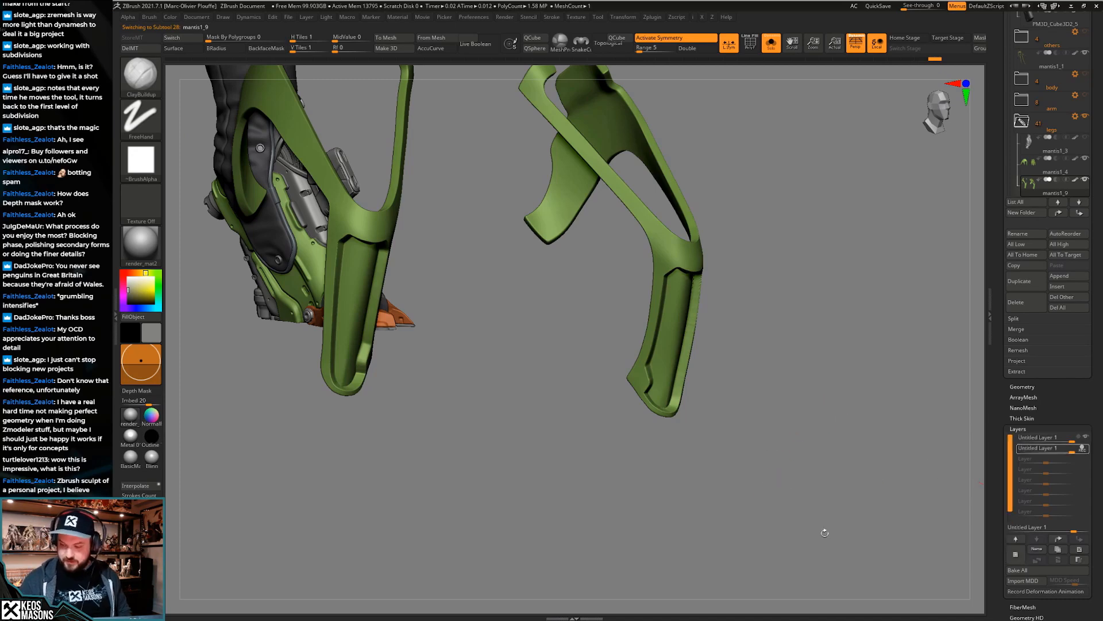
key("space")
left_click(868, 431)
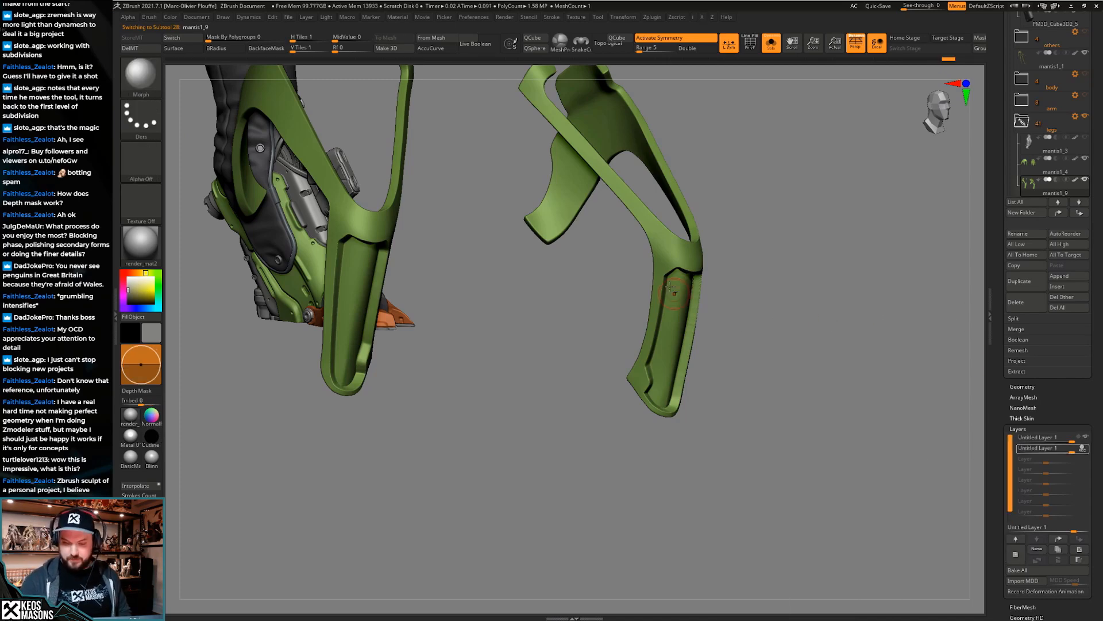
key("shift+s")
key("space")
right_click_drag(673, 281, 669, 272)
key("space")
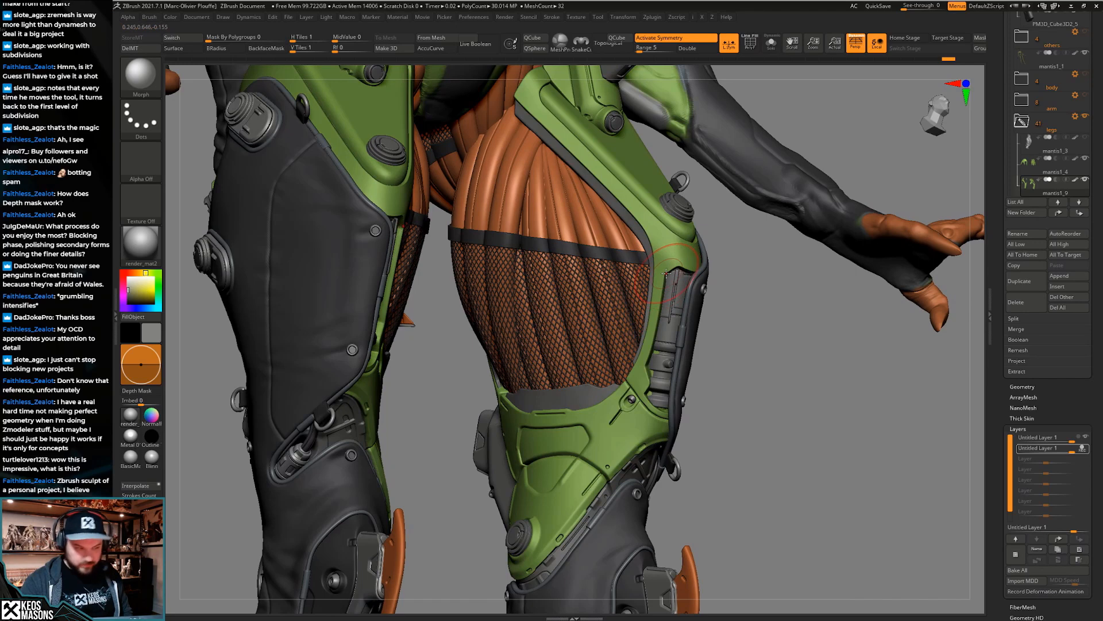
key("a")
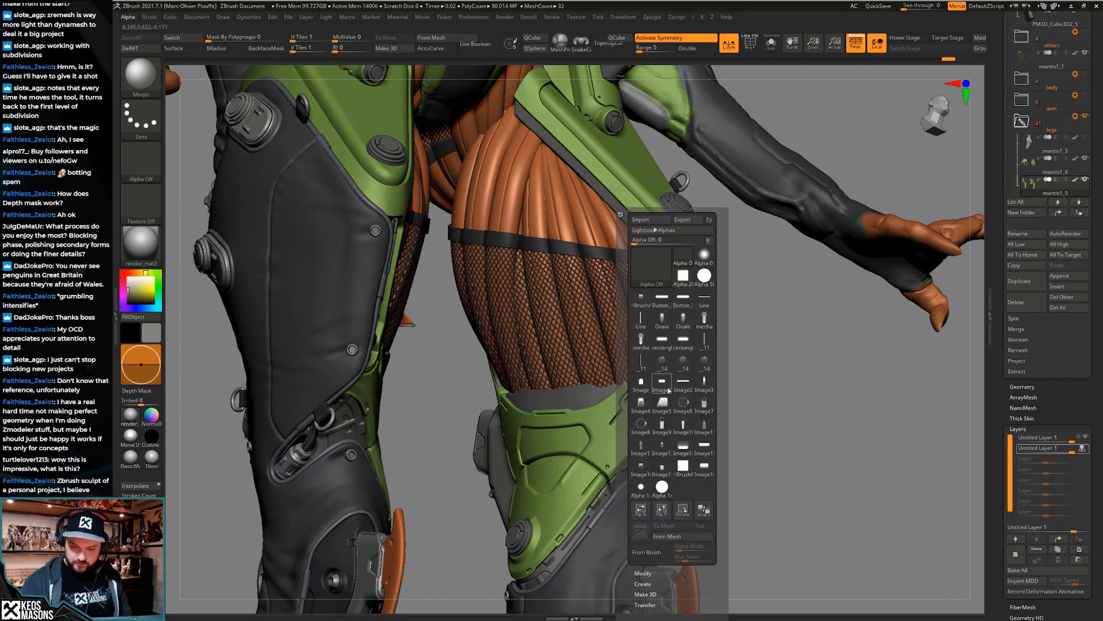
left_click(652, 265)
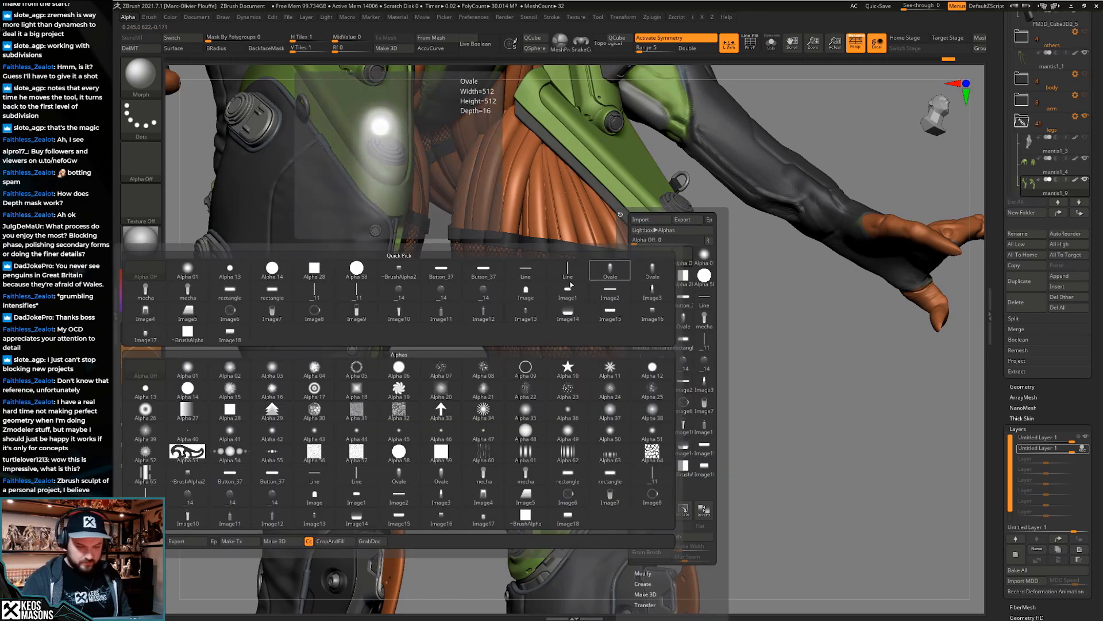
left_click(393, 227)
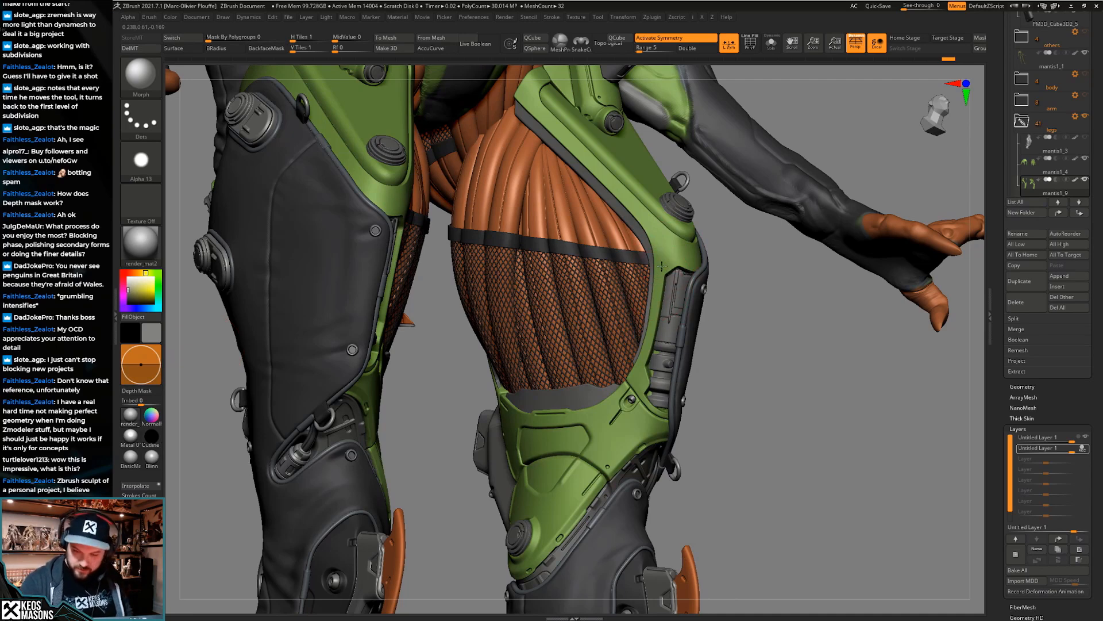
Brush back the stored surface with the Morph brush along the green thigh frame's strip beside the cylinder recess
left_click_drag(661, 266, 652, 381)
left_click_drag(669, 247, 663, 279)
left_click_drag(678, 238, 675, 273)
mouse_move(709, 259)
right_mouse_down()
mouse_move(676, 245)
mouse_move(685, 268)
mouse_move(669, 269)
right_mouse_up()
right_click(675, 253)
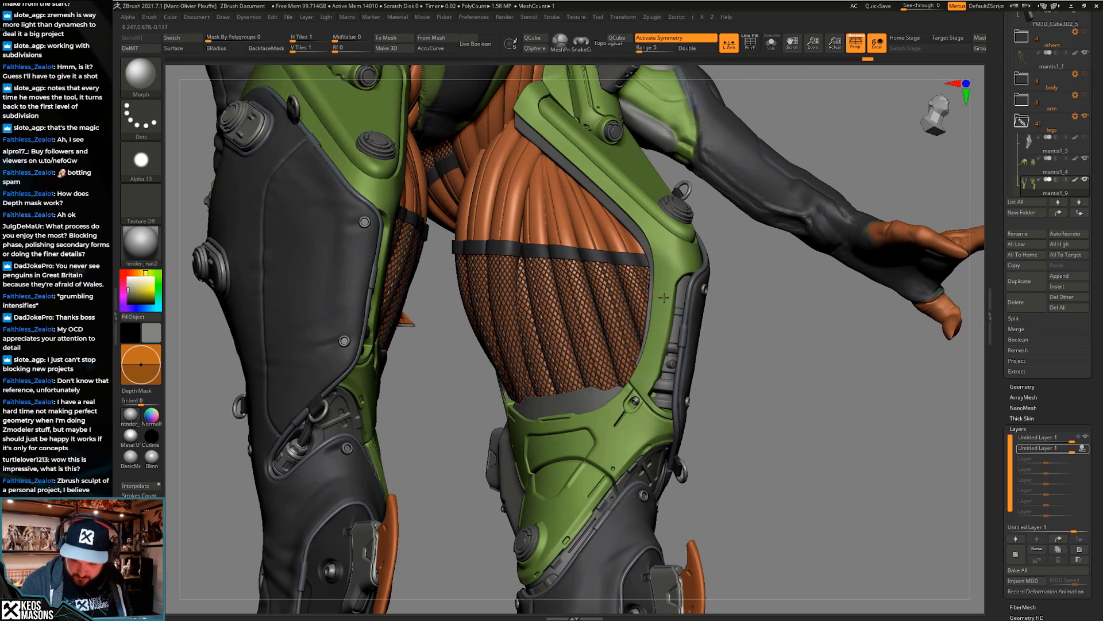
left_click_drag(663, 311, 643, 386)
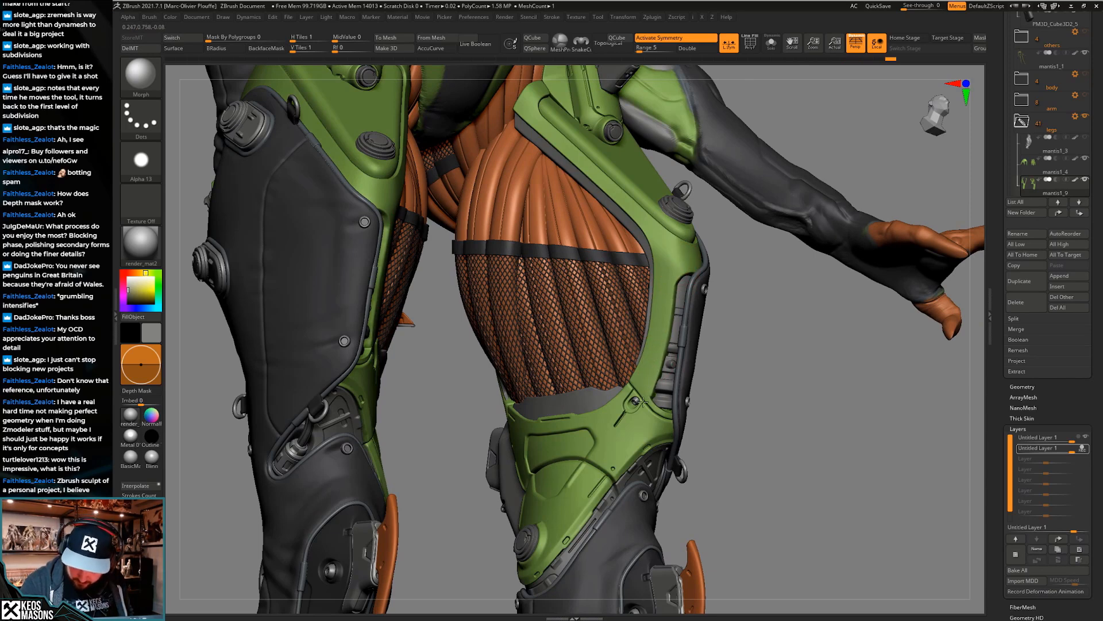
Touch up the frame surface near the recess's lower end with short Morph brush strokes
right_click_drag(645, 393, 662, 376)
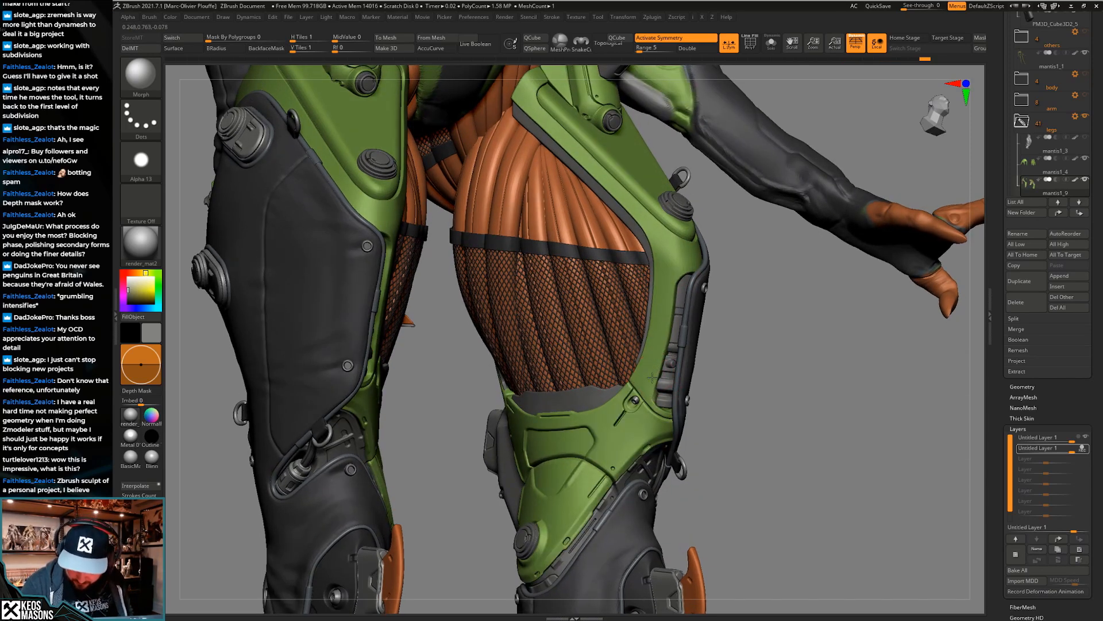
key("shift+s")
mouse_move(652, 380)
right_mouse_down()
mouse_move(656, 390)
mouse_move(661, 376)
right_mouse_up()
mouse_move(661, 377)
left_mouse_down()
mouse_move(655, 406)
mouse_move(657, 386)
mouse_move(659, 396)
left_mouse_up()
key("shift+s")
right_click_drag(682, 399, 684, 373)
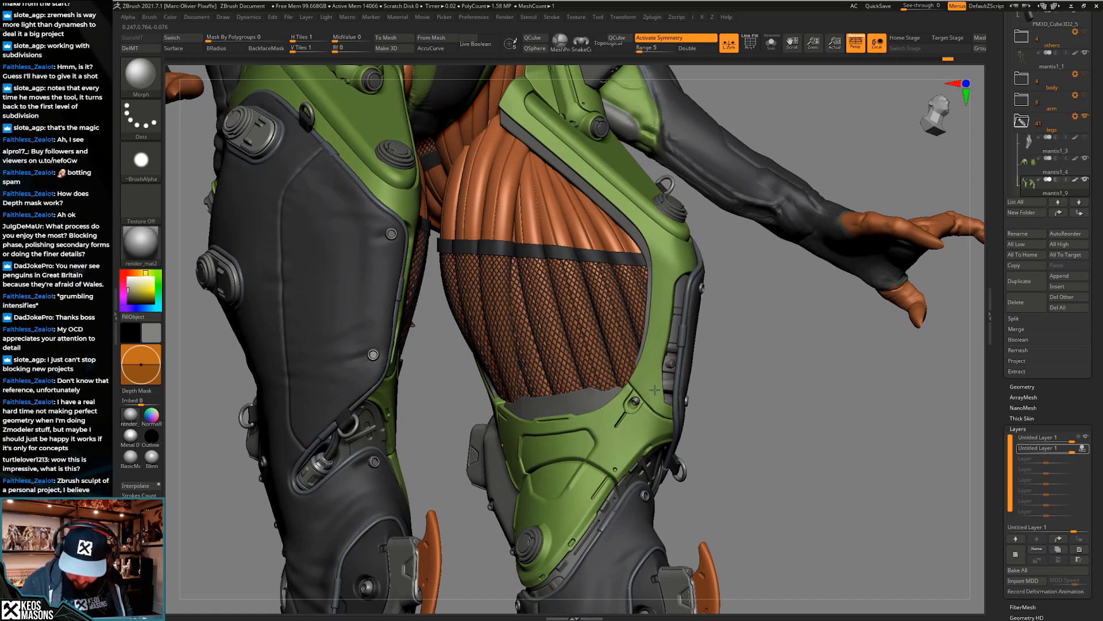
right_click_drag(657, 420, 659, 337)
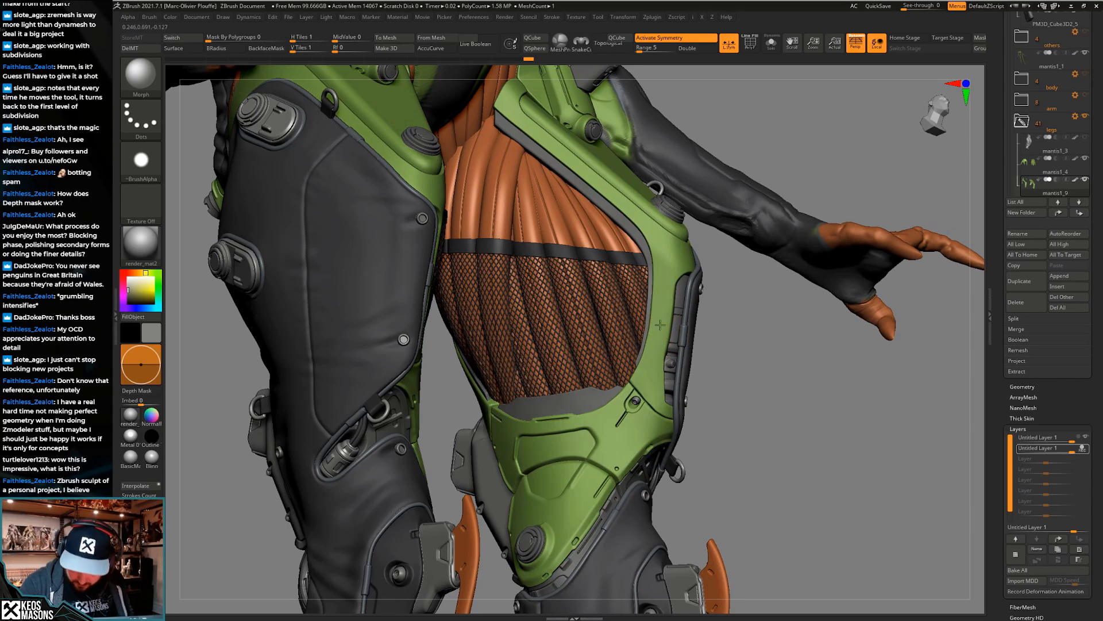
Smooth the frame along the recess edge and brush its lower corner back towards the stored morph target
mouse_move(665, 292)
right_mouse_down("shift")
mouse_move(698, 336)
mouse_move(670, 325)
right_mouse_up("shift")
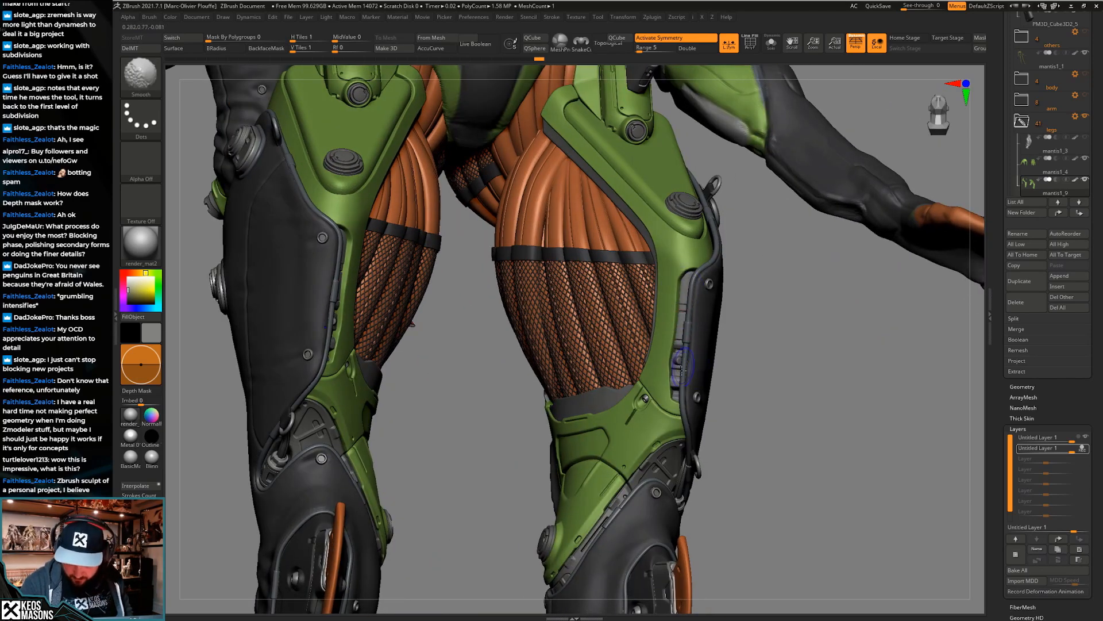
left_click_drag(699, 263, 710, 310, "shift")
mouse_move(710, 322)
right_mouse_down("ctrl")
mouse_move(729, 394)
mouse_move(769, 390)
mouse_move(696, 379)
mouse_move(677, 363)
right_mouse_up("ctrl")
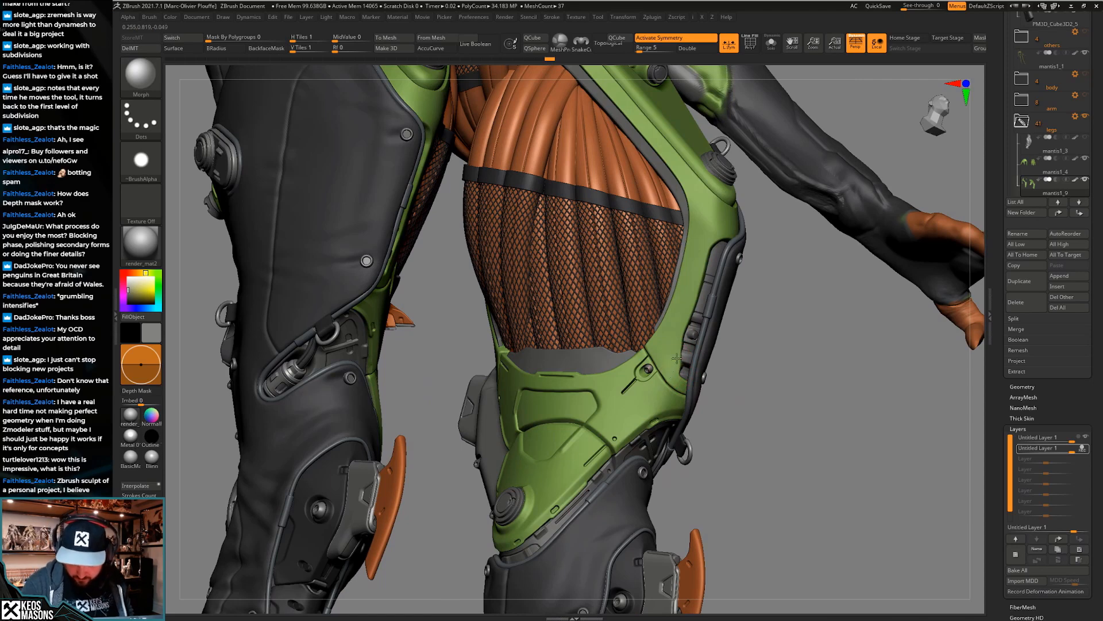
left_click_drag(676, 339, 674, 374)
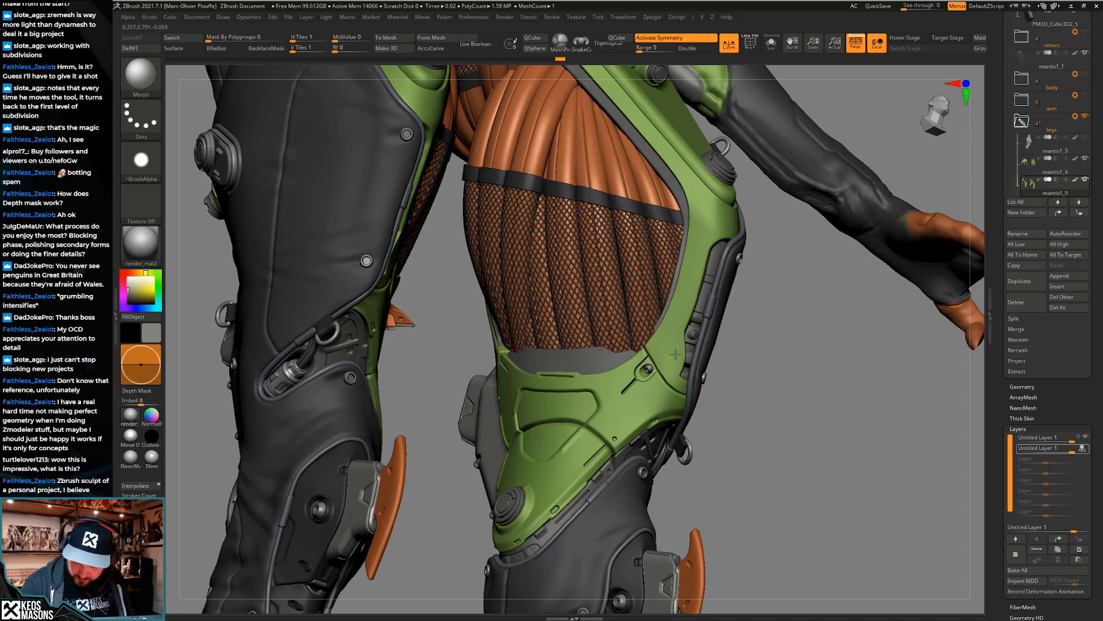
Blend the frame surface below the recess on the opposite leg with the Morph brush
right_click_drag(682, 312, 596, 371, "ctrl")
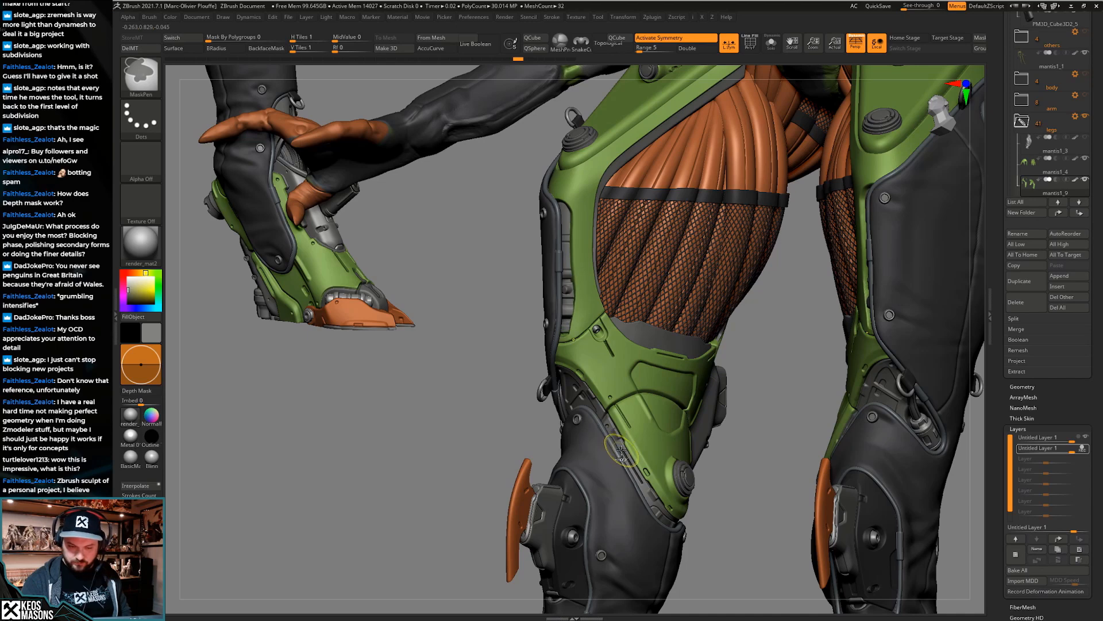
left_click_drag(610, 377, 582, 347)
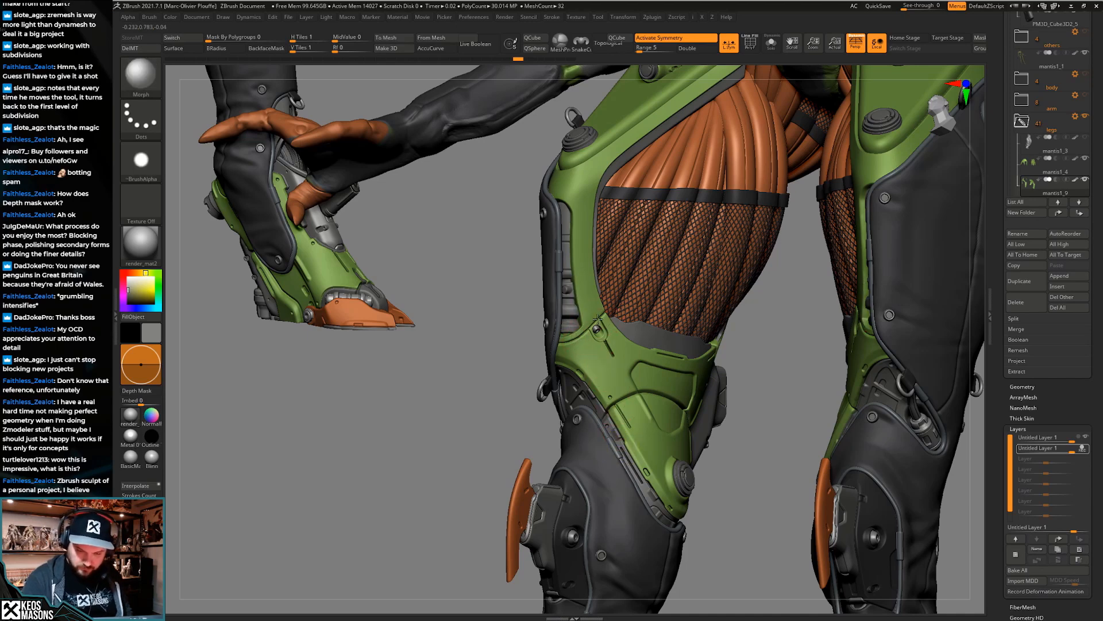
right_click_drag(598, 319, 578, 234)
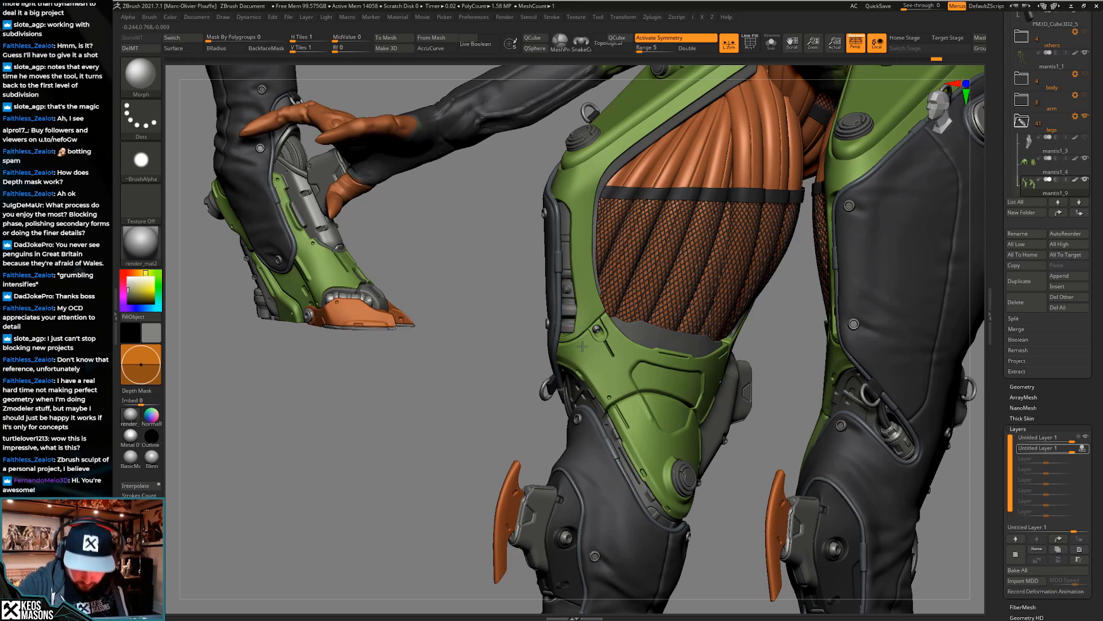
right_click_drag(585, 233, 602, 240)
right_click_drag(586, 278, 578, 263)
Examine the reshaped thigh frame and its recess from several angles, close up and against both legs
mouse_move(569, 303)
right_mouse_down("ctrl")
mouse_move(569, 233)
mouse_move(617, 262)
mouse_move(660, 431)
right_mouse_up("ctrl")
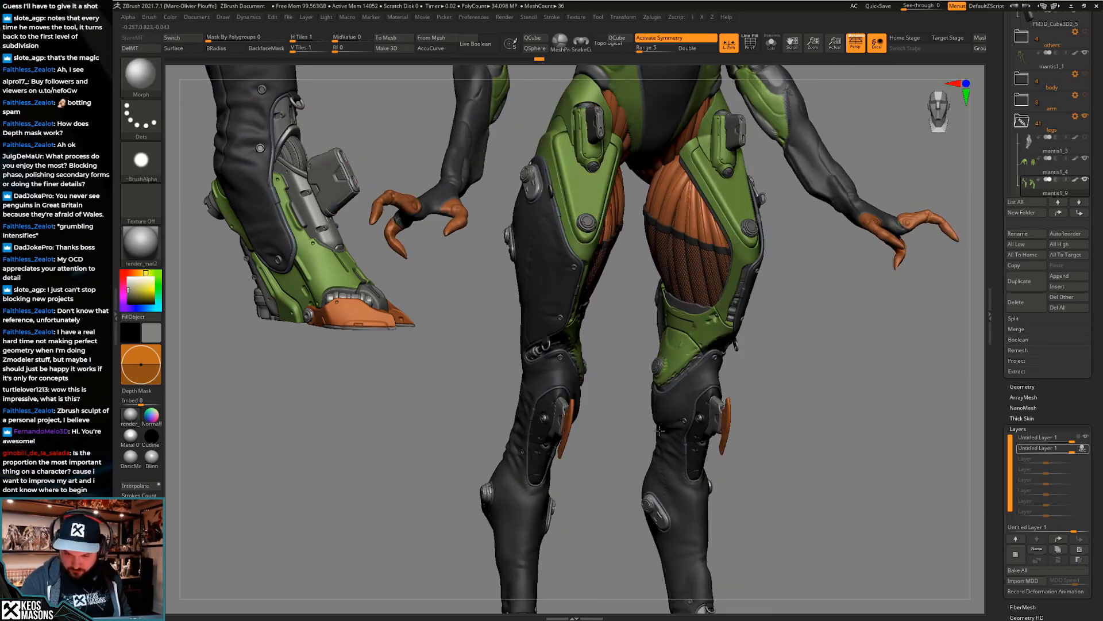
right_click_drag(737, 383, 666, 391)
mouse_move(662, 304)
right_mouse_down("ctrl")
mouse_move(672, 367)
mouse_move(658, 380)
mouse_move(658, 346)
right_mouse_up("ctrl")
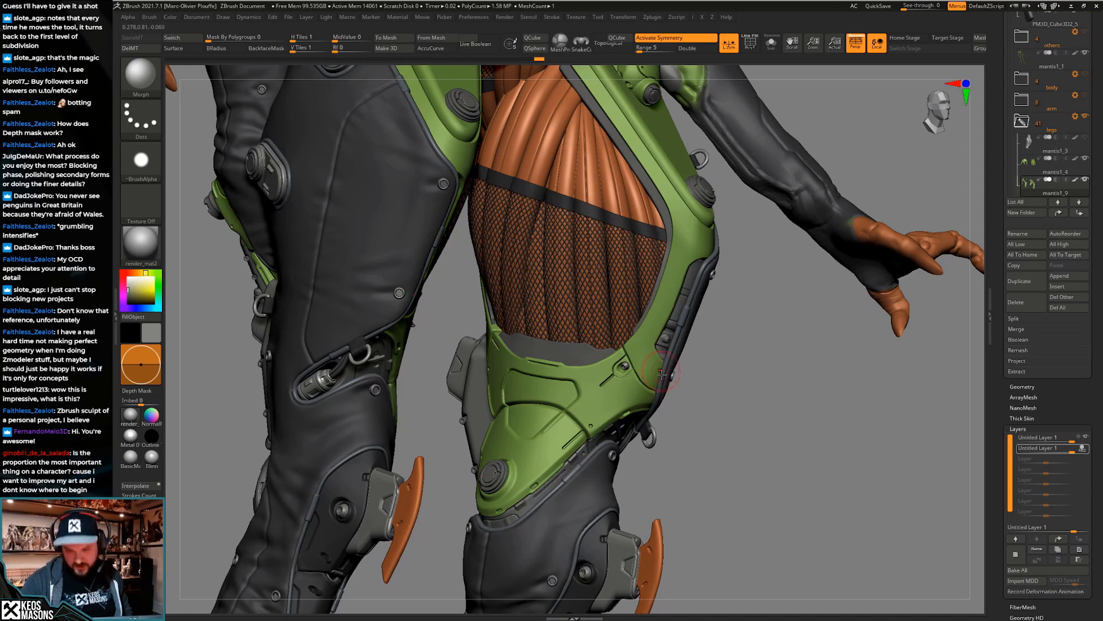
mouse_move(664, 414)
right_mouse_down()
mouse_move(671, 446)
mouse_move(681, 434)
right_mouse_up()
key("shift")
right_click_drag(682, 252, 678, 293, "ctrl")
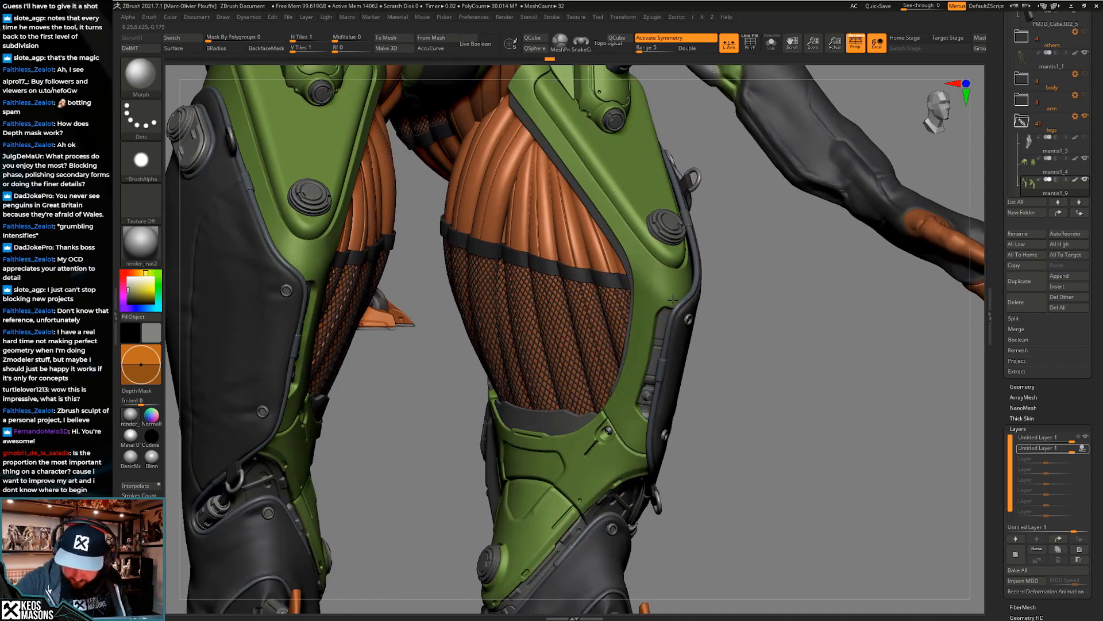
mouse_move(678, 303)
right_mouse_down()
mouse_move(687, 297)
mouse_move(715, 333)
mouse_move(739, 382)
mouse_move(732, 389)
mouse_move(750, 406)
mouse_move(720, 416)
mouse_move(662, 373)
mouse_move(705, 426)
right_mouse_up()
left_click(705, 435, "ctrl")
left_click(705, 435, "ctrl")
mouse_move(704, 385)
right_mouse_down("ctrl")
mouse_move(713, 402)
mouse_move(699, 419)
mouse_move(708, 403)
right_mouse_up("ctrl")
Stop recording, merge the two frame layers into one and delete the stored morph target
left_click(1052, 439)
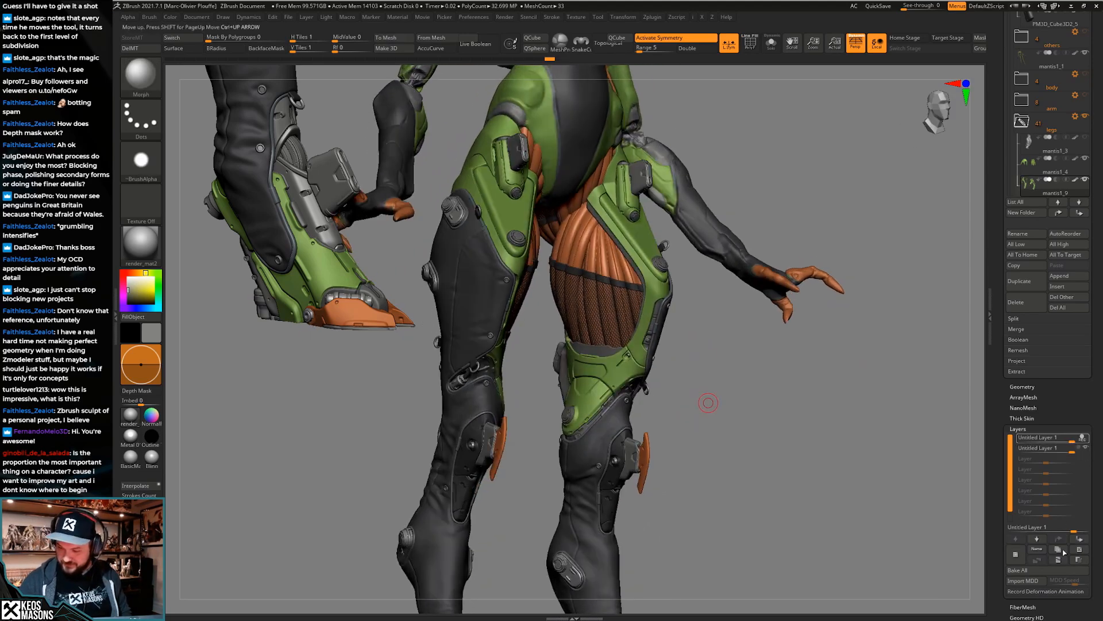
left_click(1082, 438)
left_click(1058, 559)
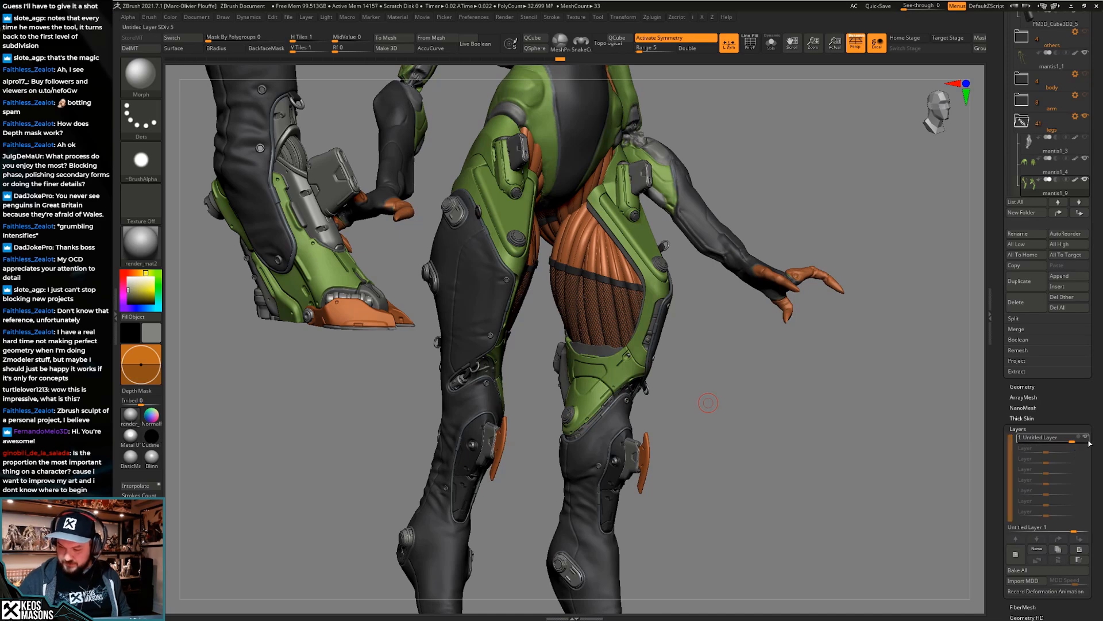
left_click(154, 51)
Choose the ClayBuildup brush and frame the view on the green thigh and knee plates
key("b")
key("c")
key("b")
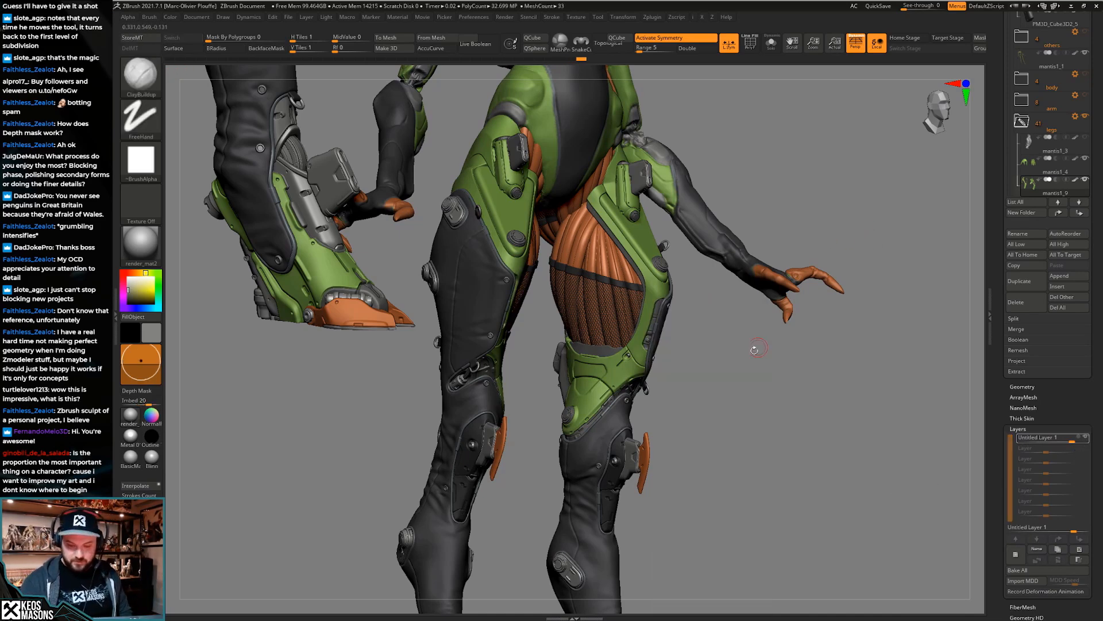
mouse_move(730, 377)
right_mouse_down()
mouse_move(776, 373)
mouse_move(765, 426)
mouse_move(667, 385)
mouse_move(674, 431)
right_mouse_up()
key("space")
right_click_drag(673, 431, 670, 398, "ctrl")
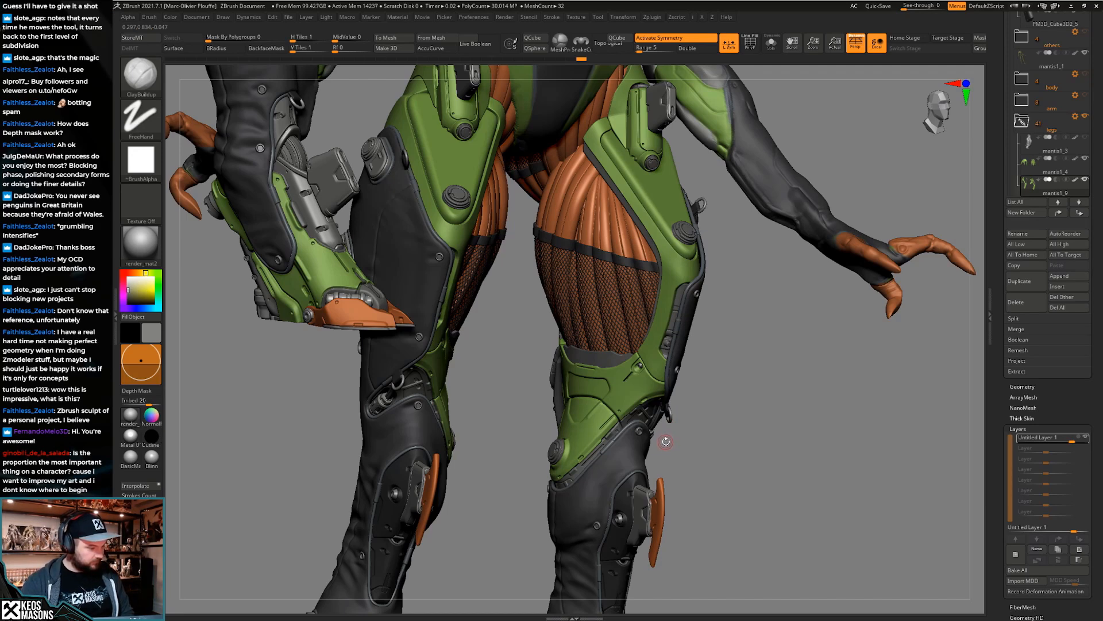
right_click_drag(682, 443, 671, 415, "ctrl")
right_click_drag(671, 415, 669, 368, "ctrl")
right_click_drag(669, 367, 669, 402, "alt")
Show the arm and body folders and examine the whole figure from the front and side
left_click_drag(995, 231, 995, 403)
left_click(1085, 268)
left_click(1085, 246)
right_click_drag(841, 371, 842, 332, "ctrl")
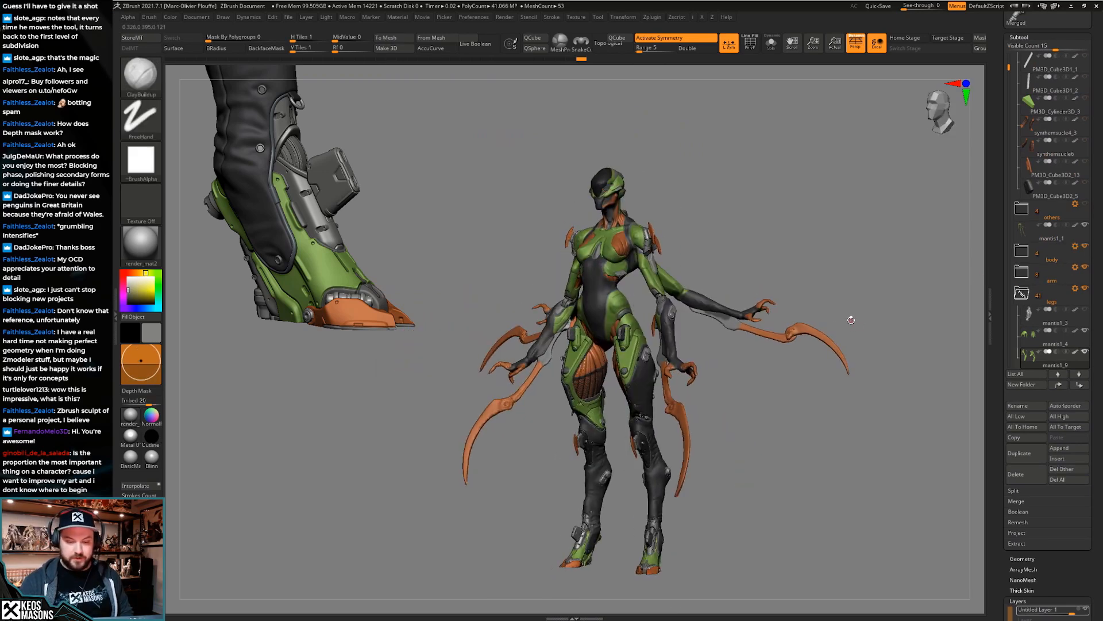
right_click_drag(888, 286, 867, 291)
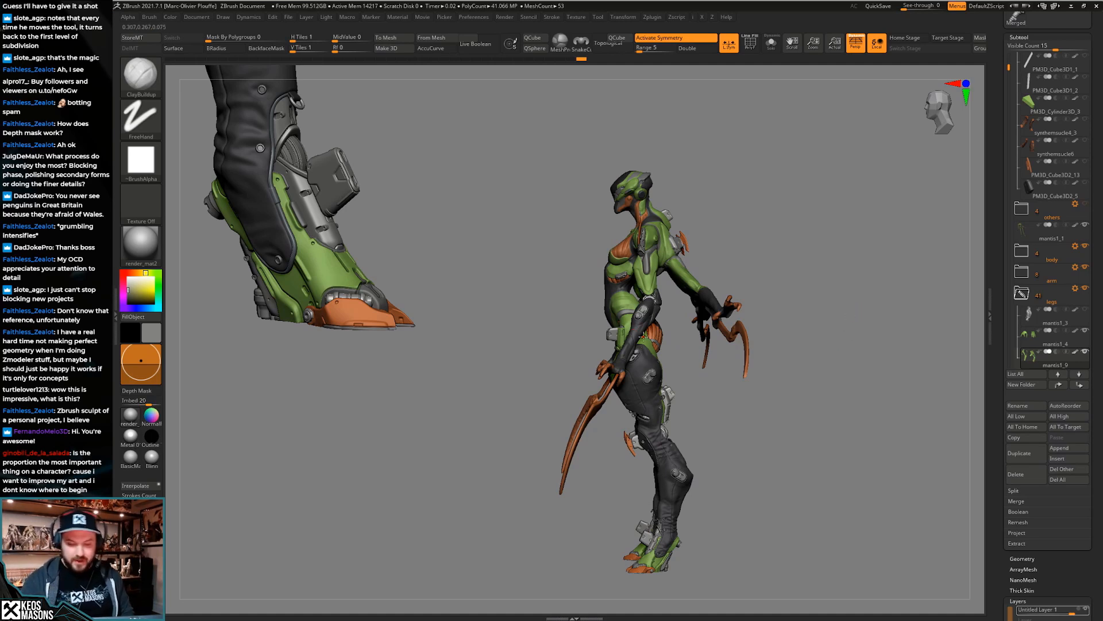
left_click_drag(754, 404, 770, 416)
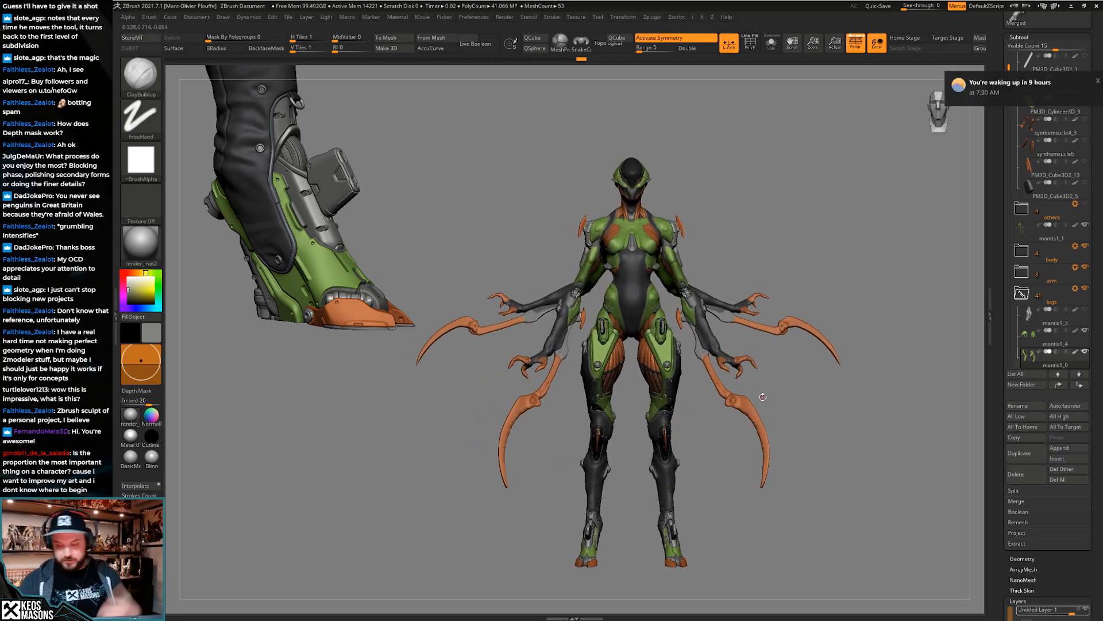
mouse_move(815, 384)
left_mouse_down()
mouse_move(813, 357)
mouse_move(826, 348)
mouse_move(837, 363)
mouse_move(817, 372)
left_mouse_up()
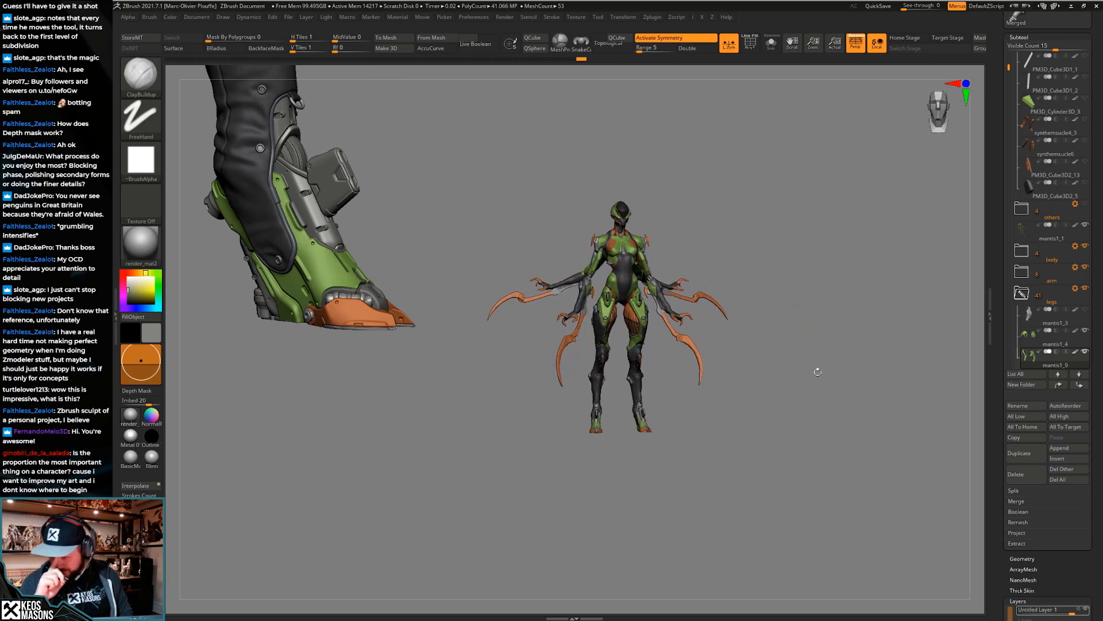
Hide the arm folder, return to the thigh frame and add a new sculpting layer to it
left_click(1085, 266)
key("ctrl")
left_click_drag(628, 279, 723, 415)
mouse_move(804, 415)
left_mouse_down()
mouse_move(730, 413)
mouse_move(704, 477)
mouse_move(764, 261)
left_mouse_up()
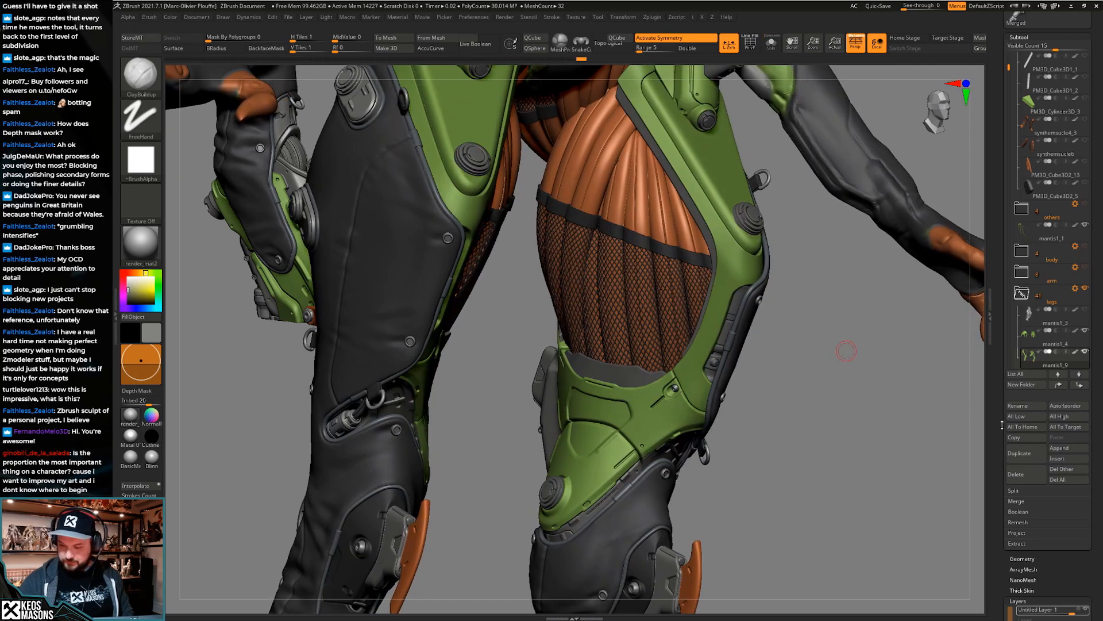
scroll(1017, 365, "down", 5)
left_click(1015, 511)
Mask a small rounded patch on the green frame just above the round screw and invert the mask
right_click_drag(759, 396, 702, 379)
key("ctrl")
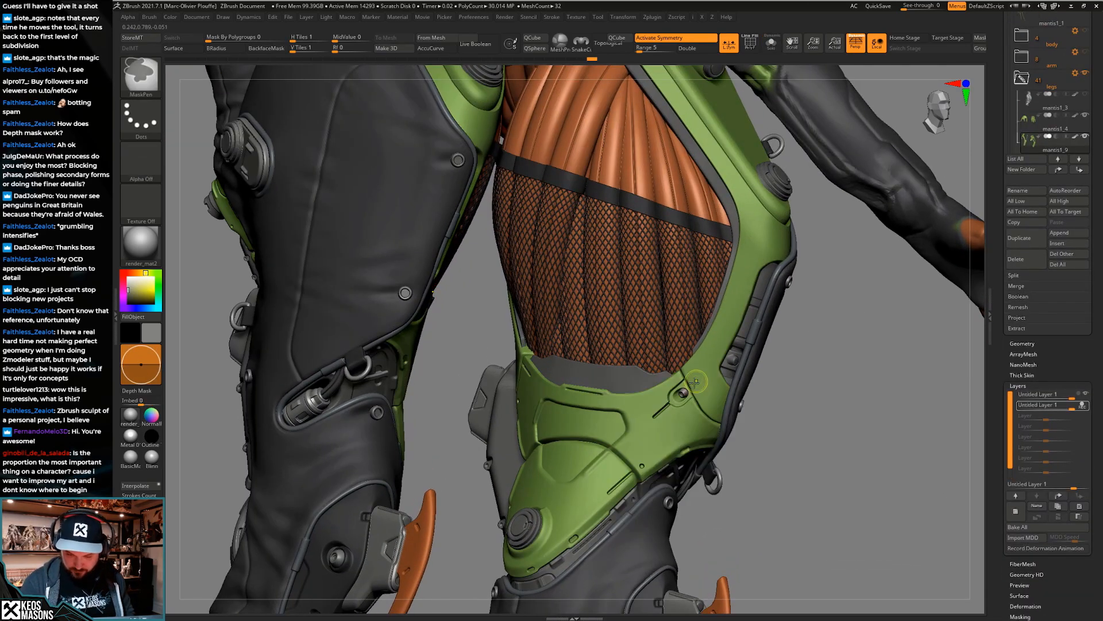
right_click(701, 378)
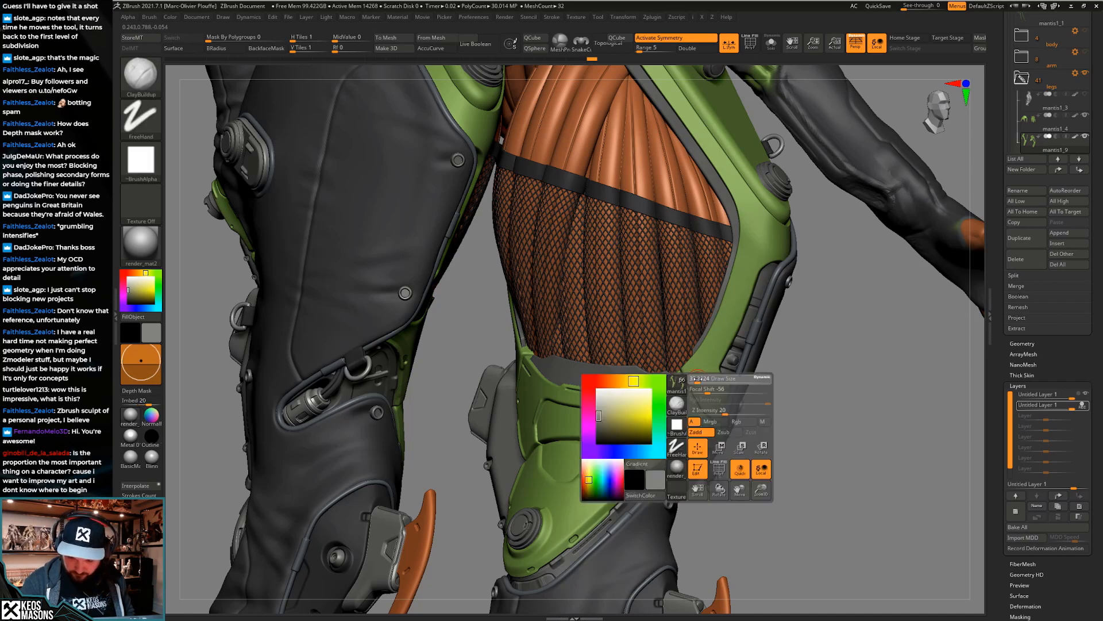
left_click_drag(699, 376, 686, 392, "ctrl")
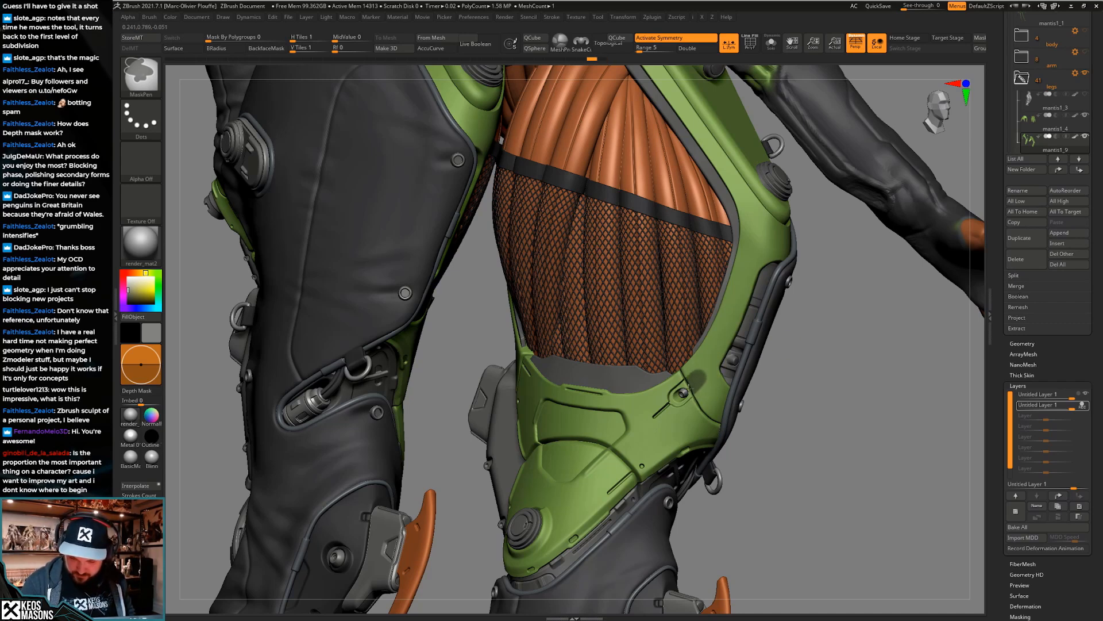
right_click_drag(686, 391, 804, 379, "ctrl")
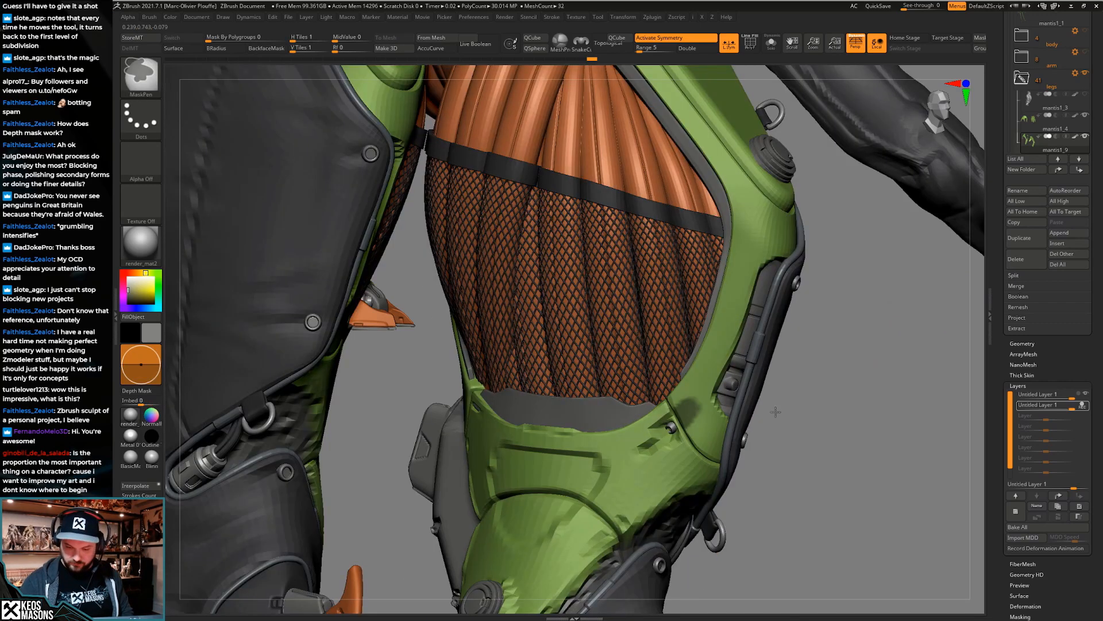
key("w")
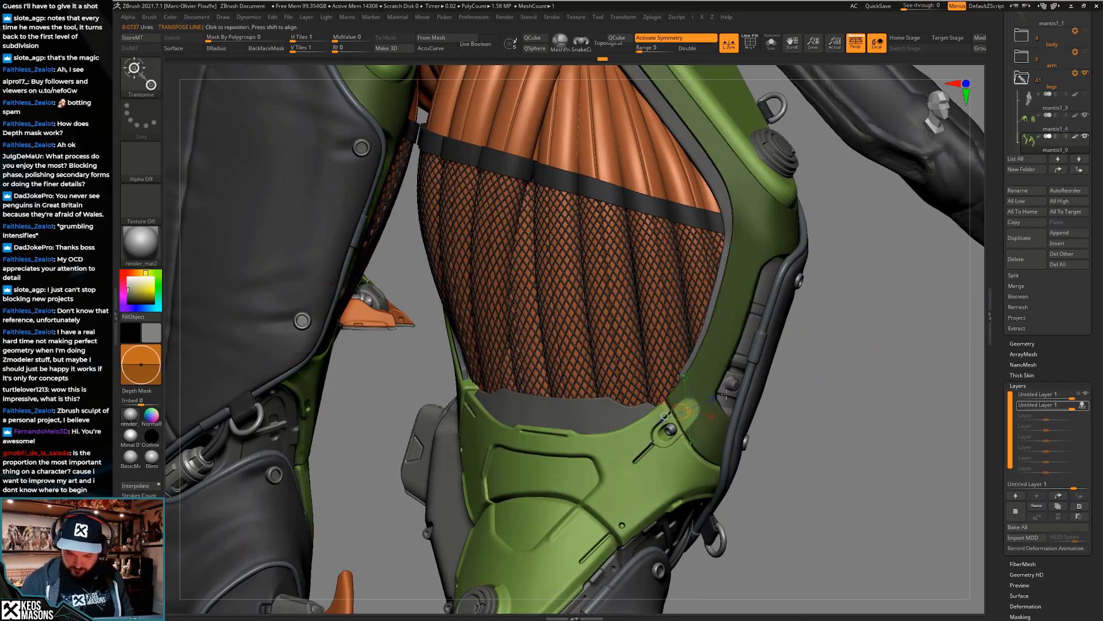
Push the unmasked rounded patch into the frame with the transpose line, then clear the mask
key("q")
key("w")
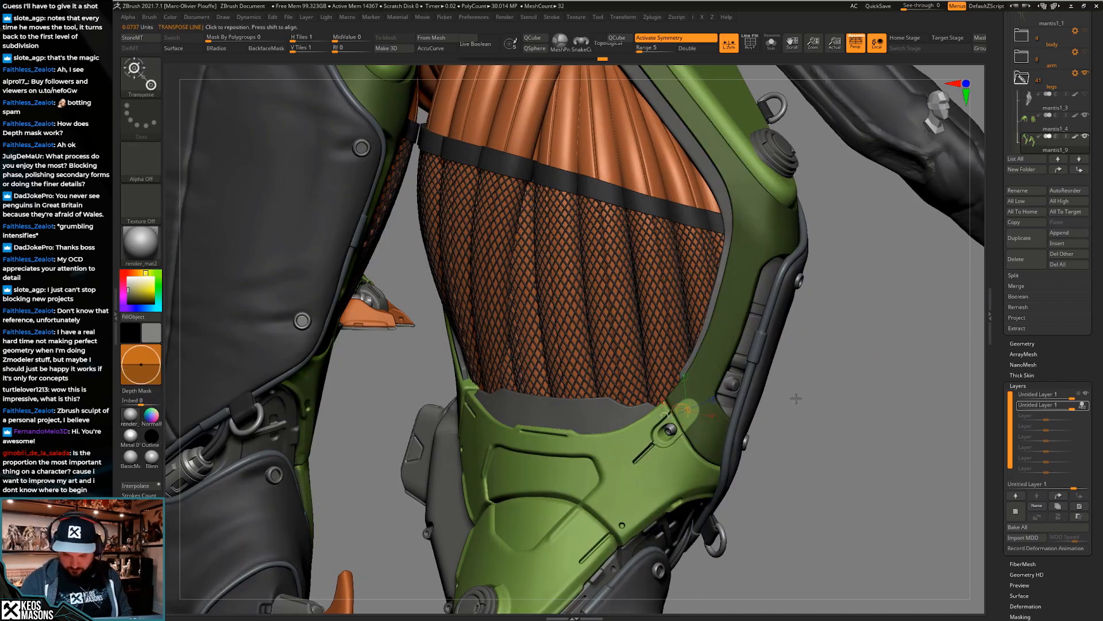
mouse_move(695, 422)
right_mouse_down()
mouse_move(704, 417)
mouse_move(688, 410)
mouse_move(710, 484)
mouse_move(695, 398)
right_mouse_up()
key("q")
key("ctrl")
key("w")
left_click_drag(652, 376, 651, 375)
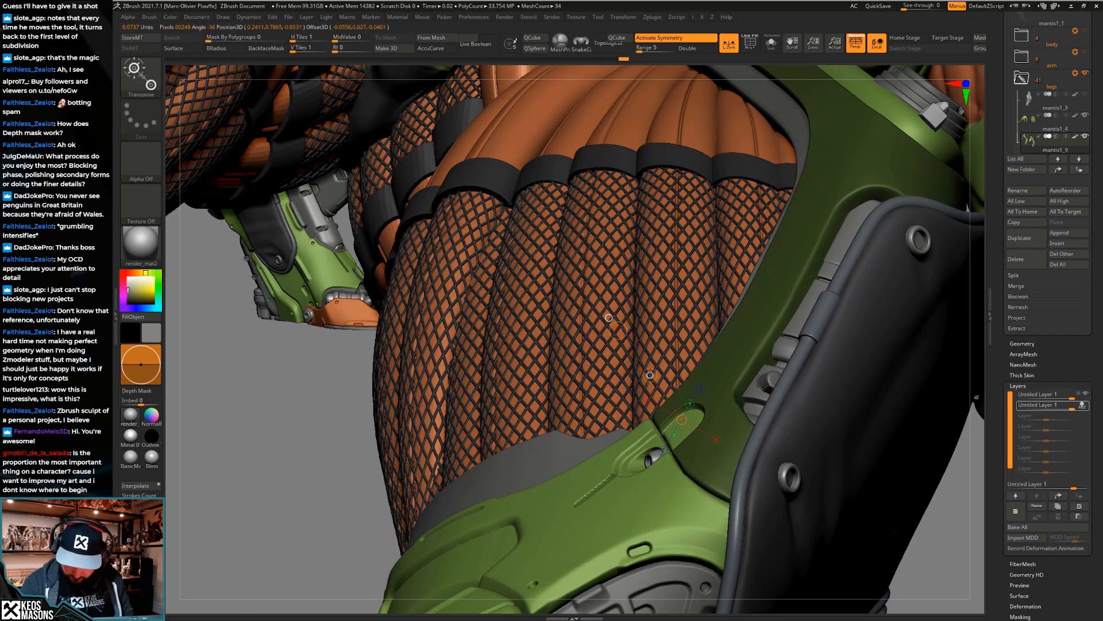
key("q")
mouse_move(650, 374)
right_mouse_down("ctrl")
mouse_move(648, 339)
mouse_move(655, 396)
right_mouse_up("ctrl")
mouse_move(655, 396)
right_mouse_down("ctrl")
mouse_move(659, 444)
mouse_move(667, 368)
mouse_move(712, 403)
mouse_move(702, 479)
mouse_move(695, 389)
mouse_move(677, 413)
right_mouse_up("ctrl")
key("shift")
key("ctrl")
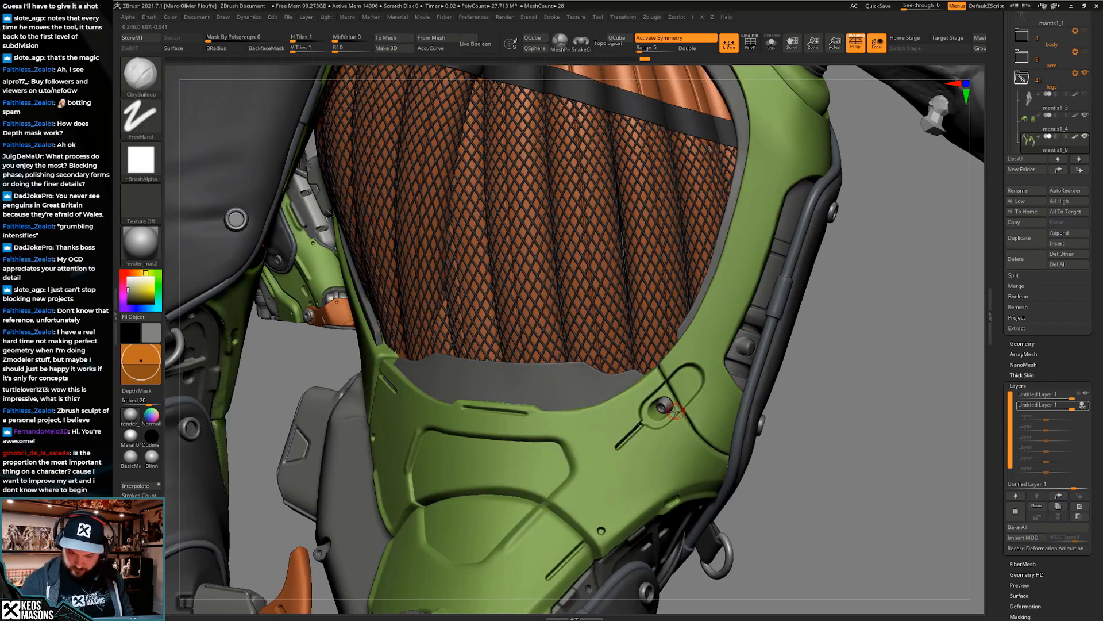
Select the green knee plate mantis1_12, choose the Move brush and turn on BackfaceMask, checking the plate in Solo mode
key("space")
left_click(718, 346)
key("alt+s")
key("space")
key("space")
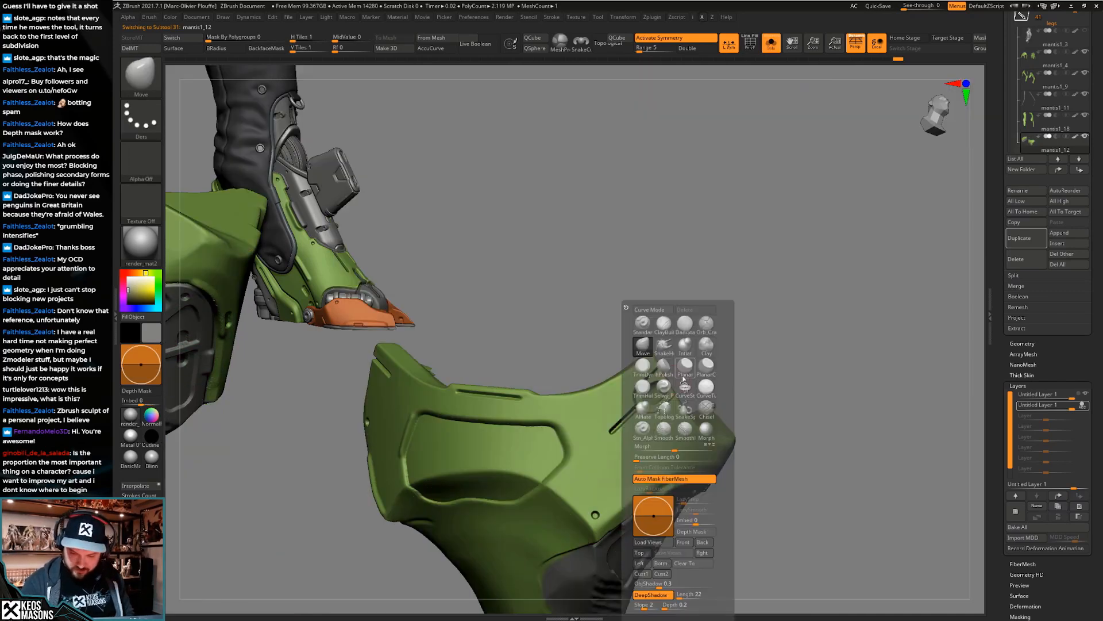
key("alt+b")
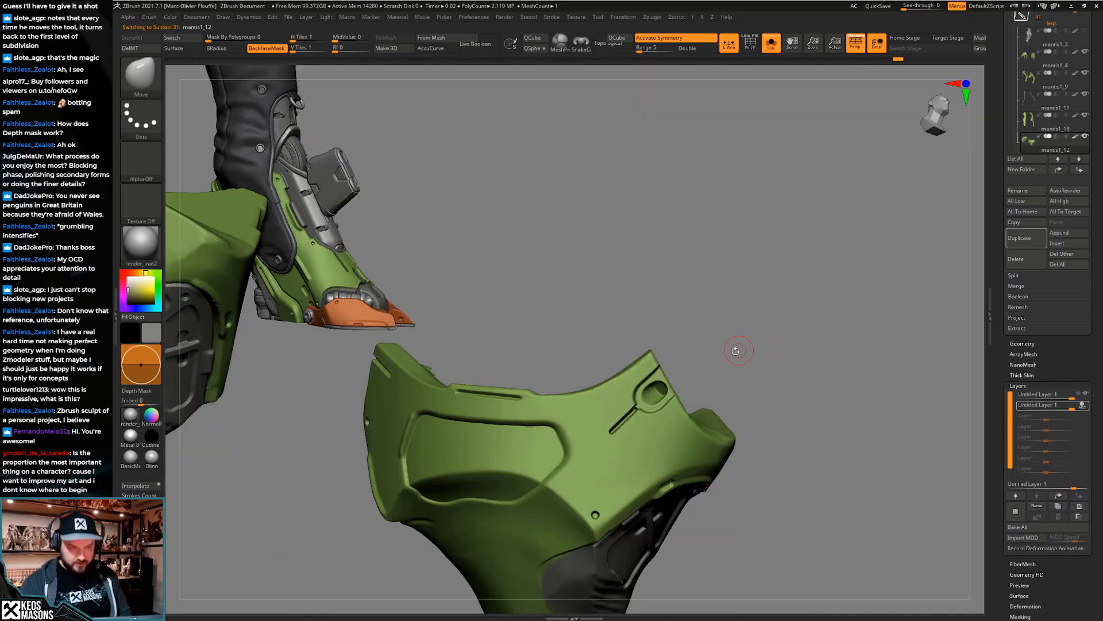
key("alt+s")
key("space")
key("alt+s")
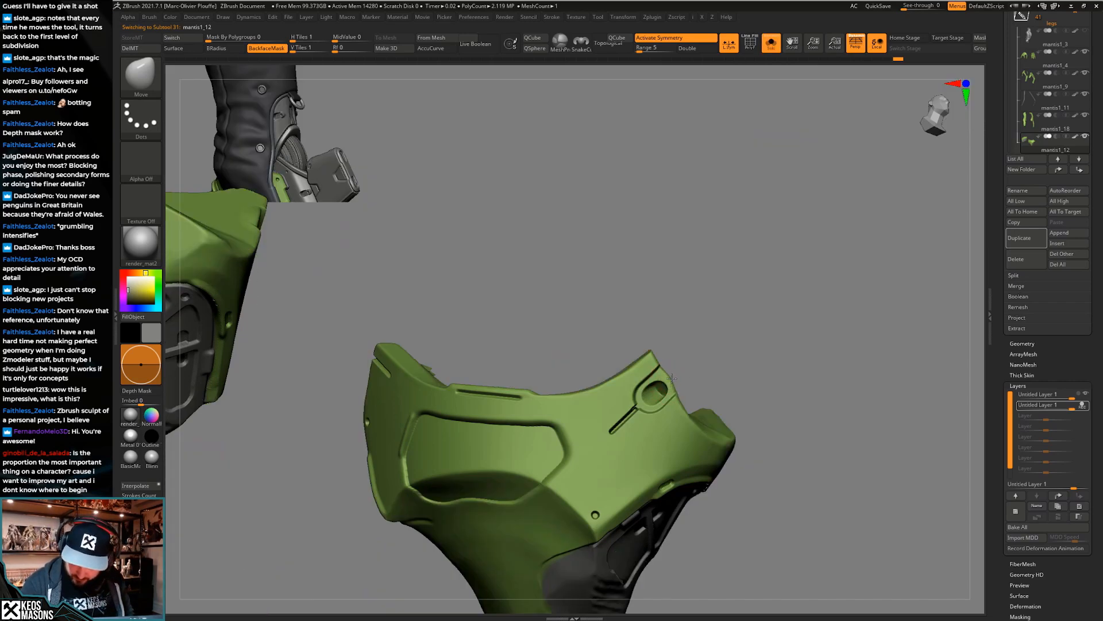
key("alt+s")
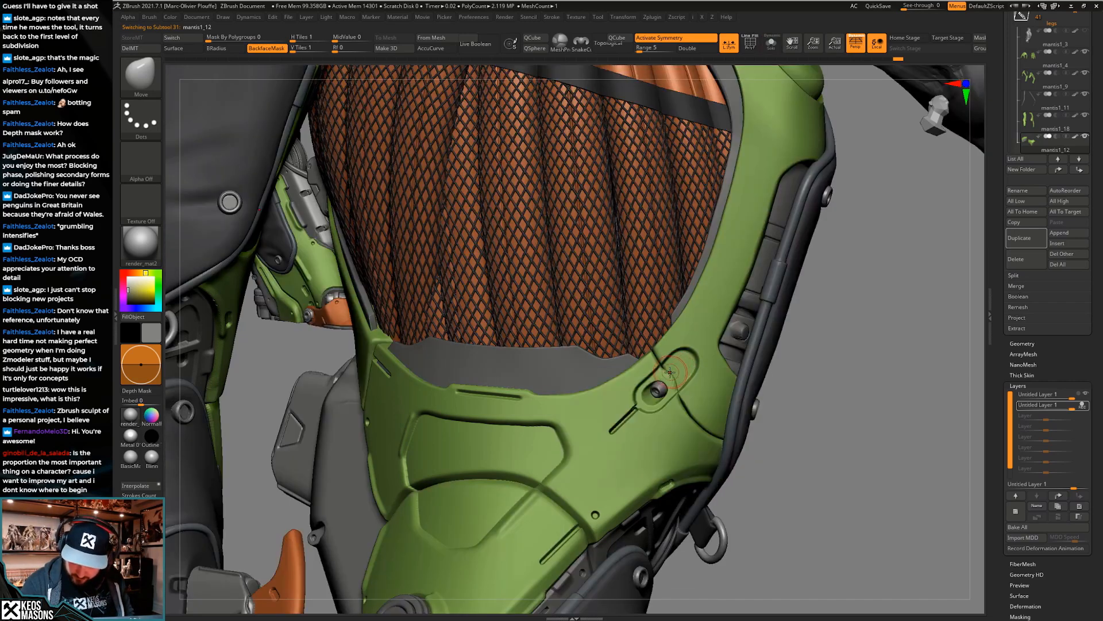
Adjust the knee plate beside the round screw with the Move brush, smooth it and check the plate in Solo mode
key("space")
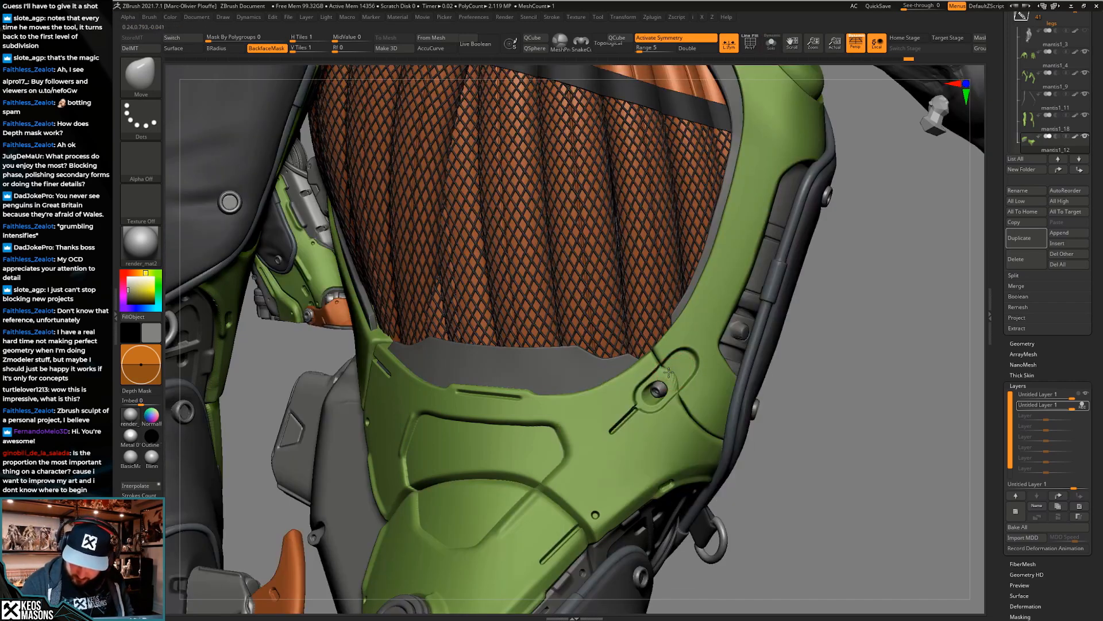
key("shift")
key("space")
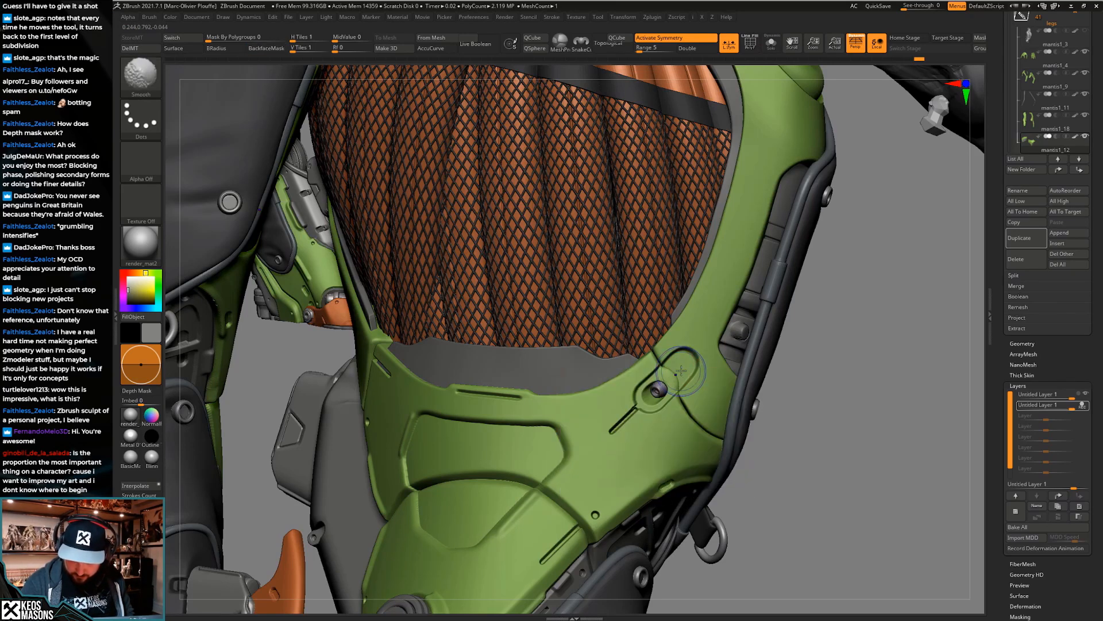
mouse_move(679, 373)
right_mouse_down()
mouse_move(702, 399)
mouse_move(700, 383)
mouse_move(659, 386)
mouse_move(709, 369)
mouse_move(695, 385)
mouse_move(665, 364)
right_mouse_up()
key("s")
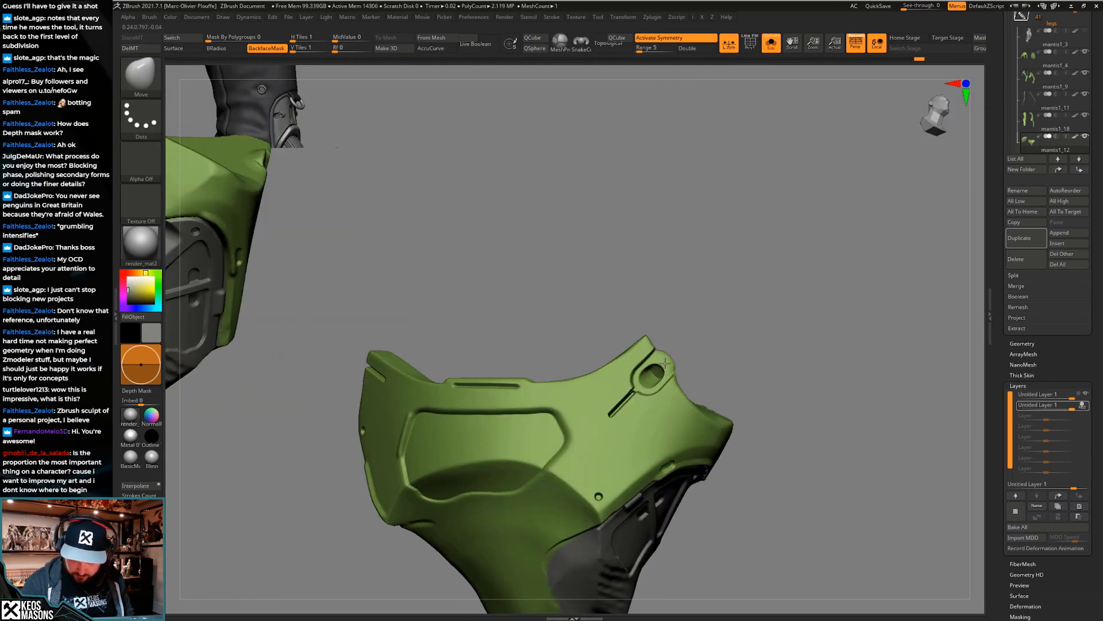
key("s")
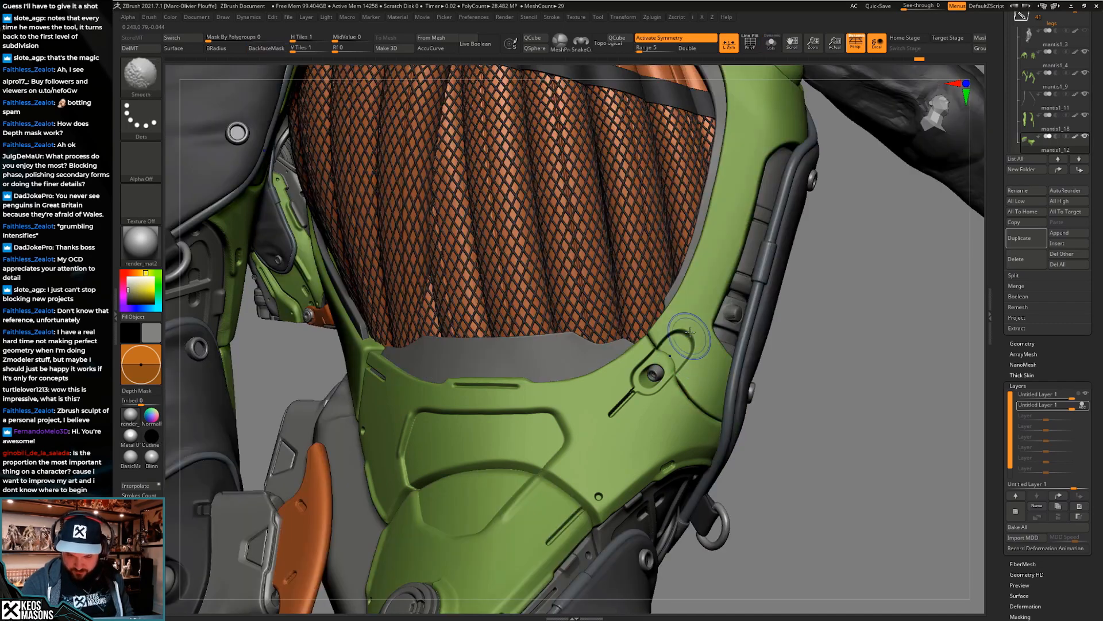
right_click_drag(689, 341, 717, 304)
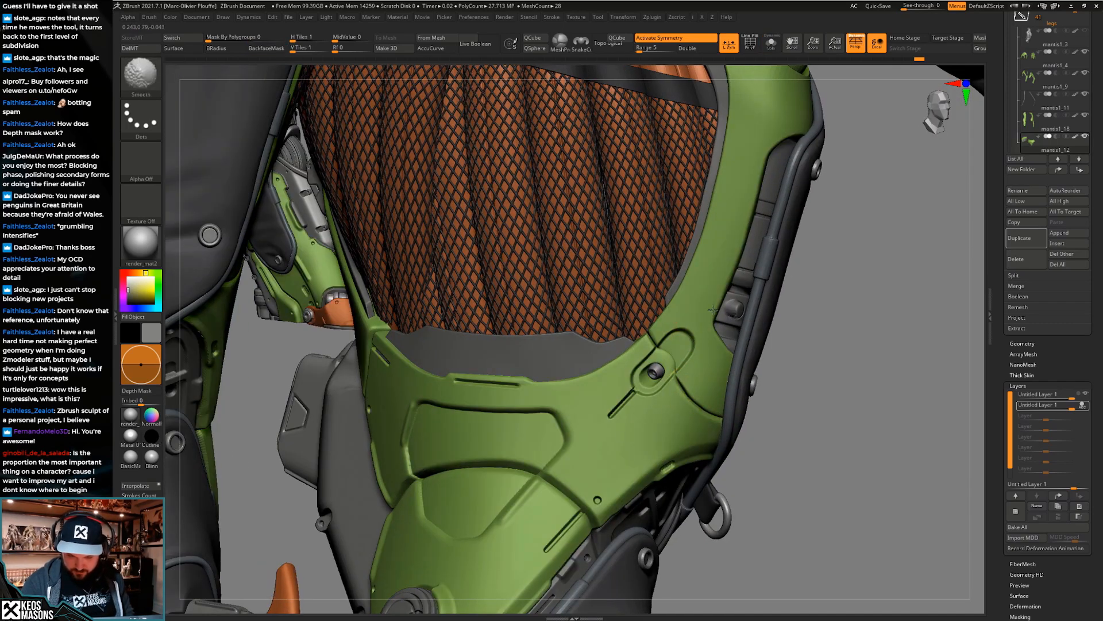
Select the green thigh frame mantis1_9 and add a new sculpting layer to it
mouse_move(636, 448)
right_mouse_down("ctrl")
mouse_move(783, 362)
mouse_move(771, 384)
right_mouse_up("ctrl")
right_click_drag(689, 444, 678, 489, "ctrl")
right_click_drag(678, 488, 711, 400)
left_click(712, 392, "alt")
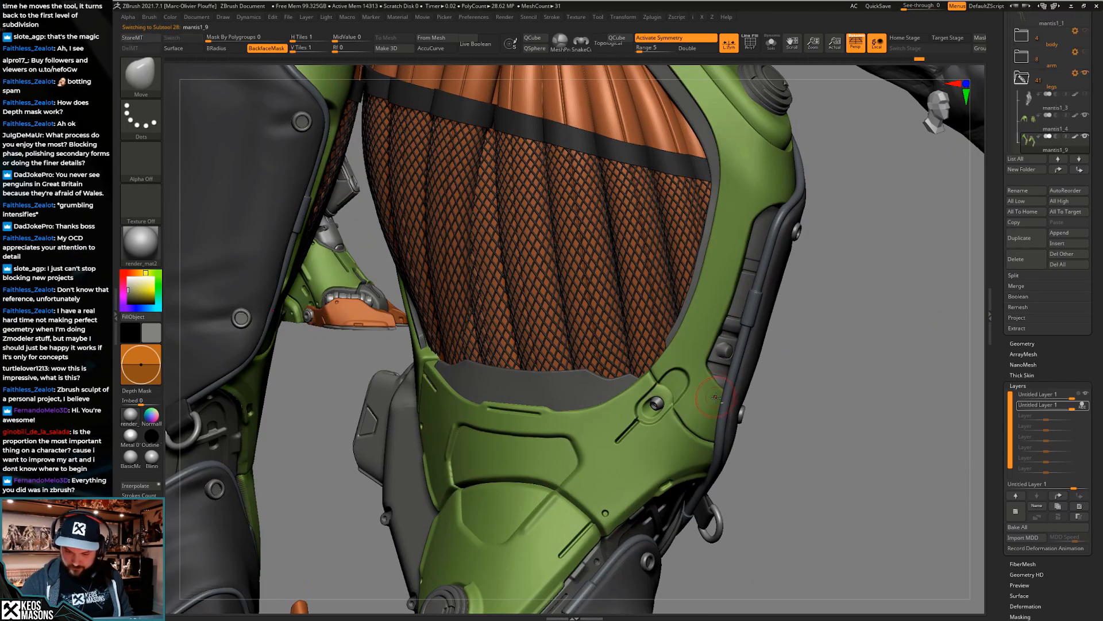
key("shift+s")
left_click(1015, 510)
key("shift+s")
mouse_move(707, 390)
right_mouse_down("ctrl")
mouse_move(708, 418)
mouse_move(712, 402)
mouse_move(711, 414)
mouse_move(690, 405)
right_mouse_up("ctrl")
Carve the rounded recess above the screw into the thigh frame with the TrimHole brush, undoing the first strokes and checking in Solo mode
key("b")
key("t")
key("h")
mouse_move(682, 384)
left_mouse_down()
mouse_move(674, 391)
mouse_move(690, 385)
left_mouse_up()
key("ctrl+z")
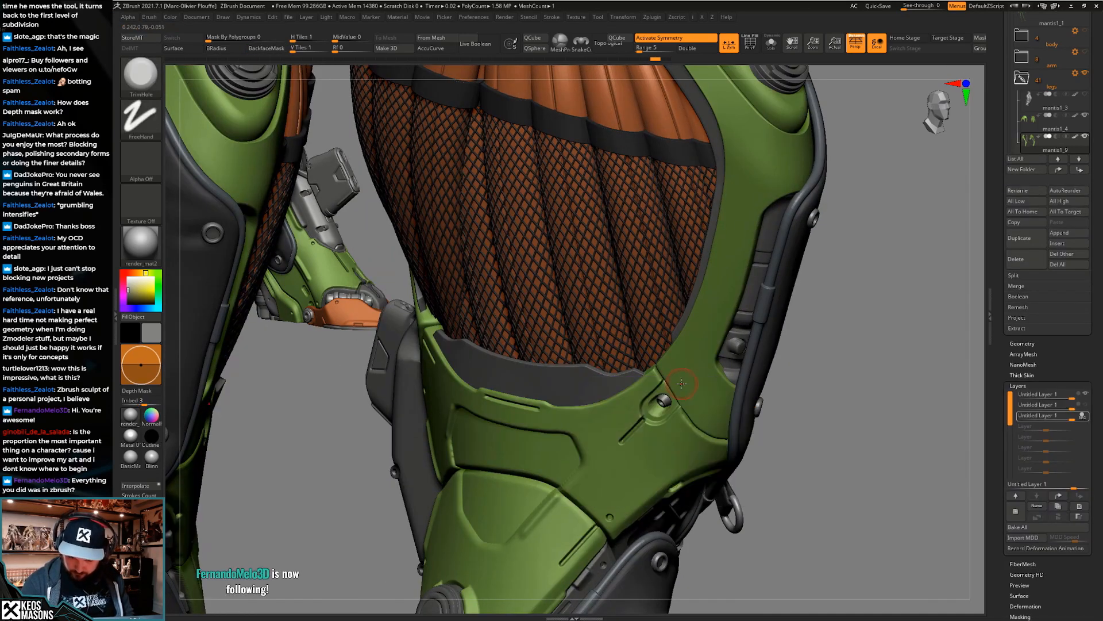
key("ctrl+z")
key("alt+s")
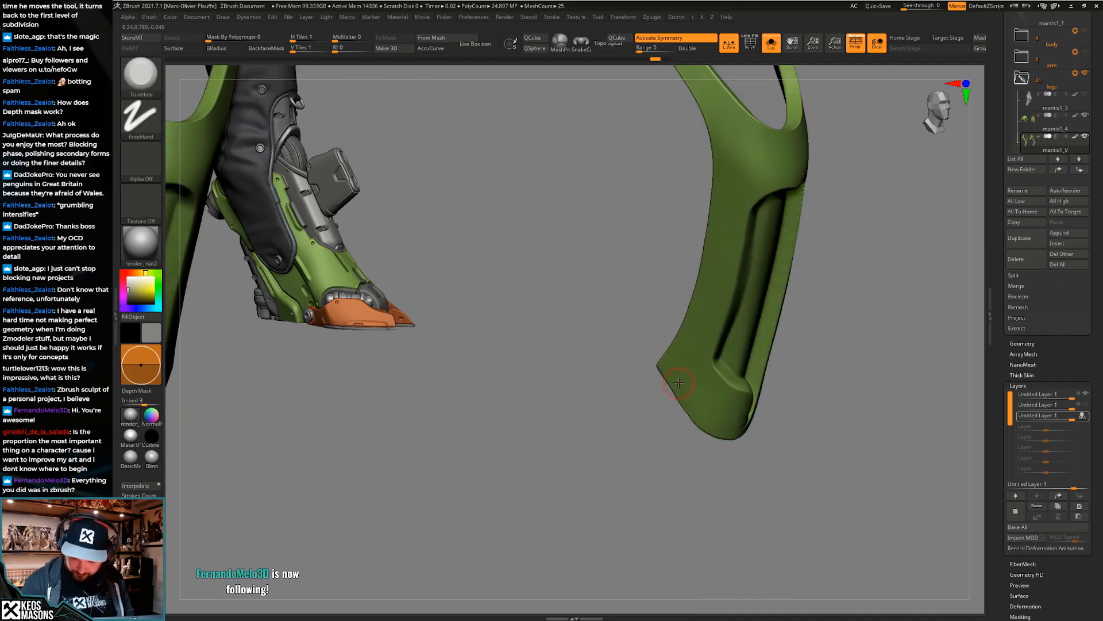
key("alt+s")
key("alt+s")
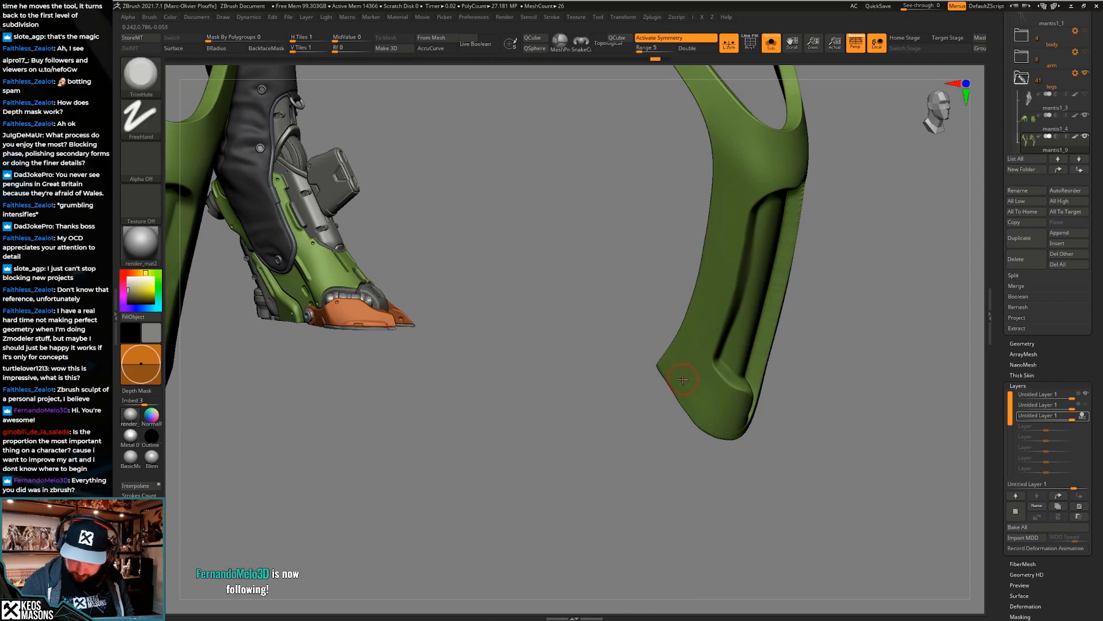
key("alt+s")
Smooth the carved recess on the thigh frame just above the round screw
key("shift")
mouse_move(663, 424)
right_mouse_down("ctrl")
mouse_move(661, 373)
mouse_move(749, 463)
mouse_move(771, 451)
right_mouse_up("ctrl")
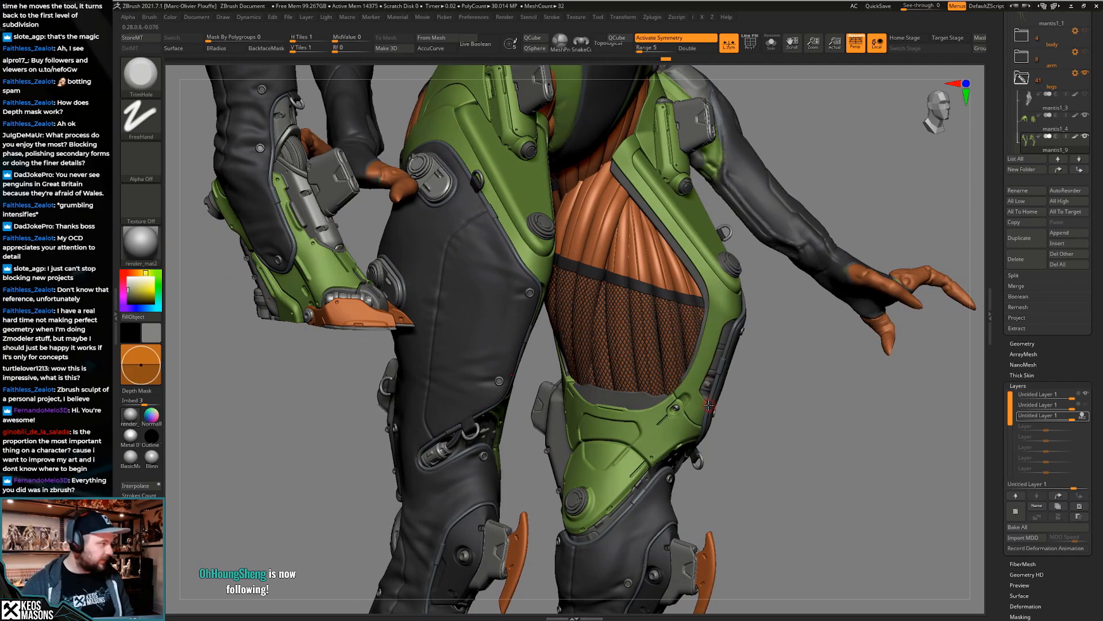
mouse_move(714, 404)
right_mouse_down("ctrl")
mouse_move(697, 402)
mouse_move(691, 387)
mouse_move(673, 405)
right_mouse_up("ctrl")
right_click(674, 407)
key("shift")
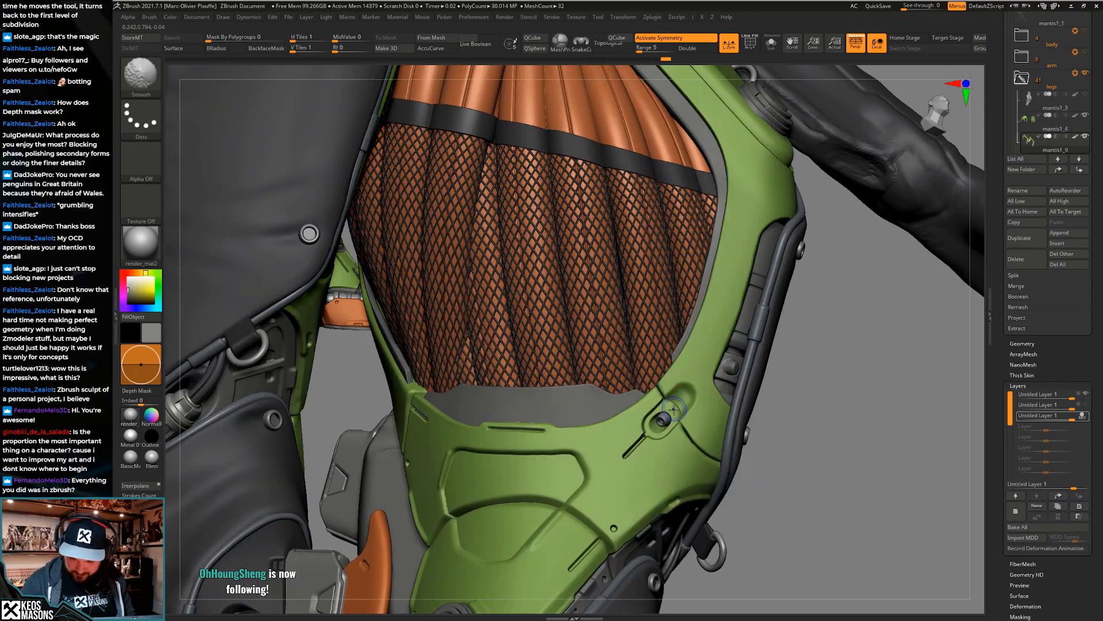
left_click_drag(679, 402, 680, 410, "shift")
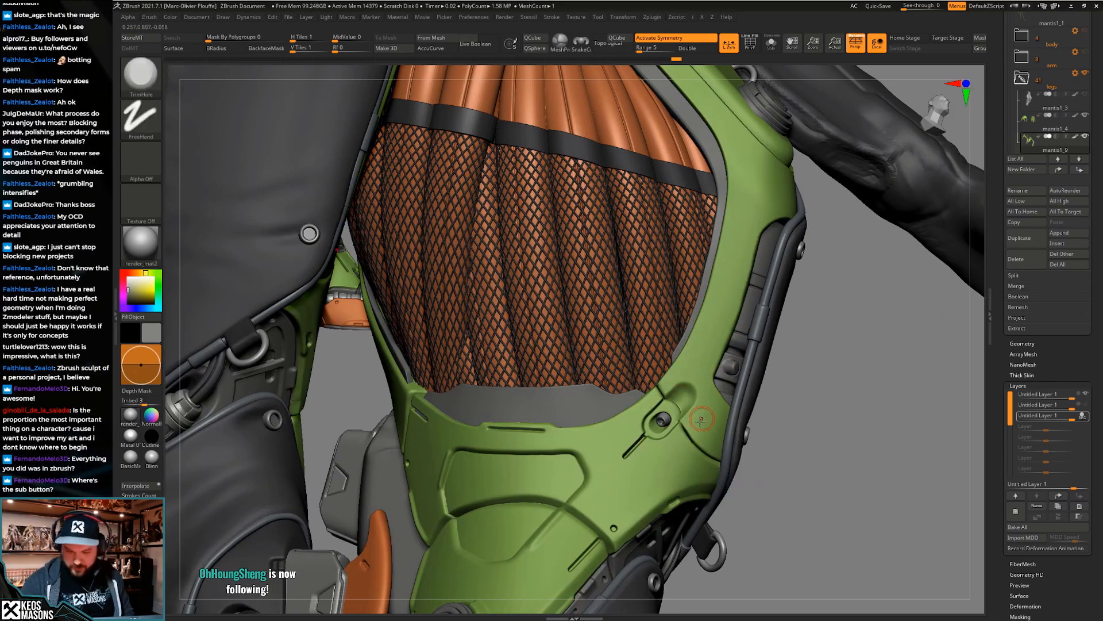
right_click_drag(709, 418, 704, 427)
key("shift")
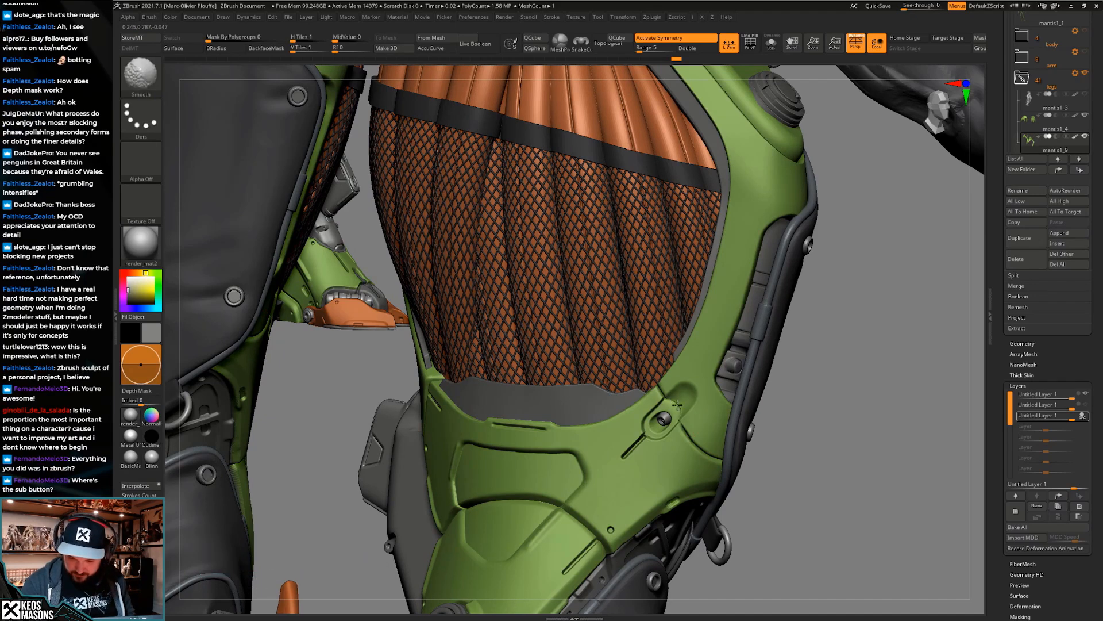
Sharpen the edge of the thigh frame's rounded recess with the Orb_Cracks brush and check it from several angles
right_click(697, 403)
left_click(760, 326)
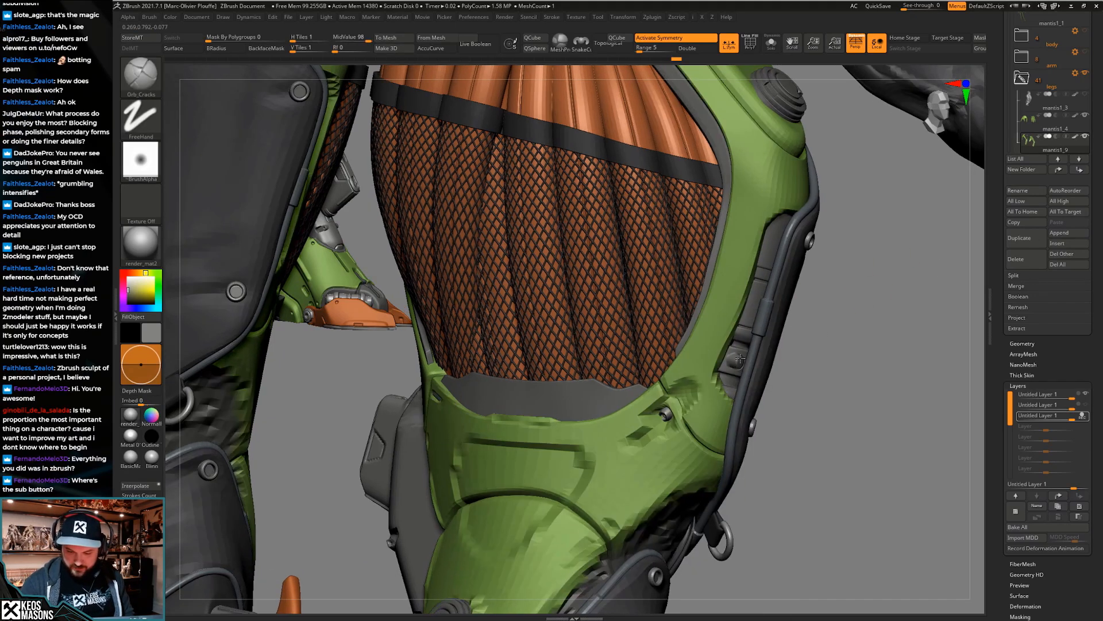
right_click_drag(677, 398, 694, 360, "alt")
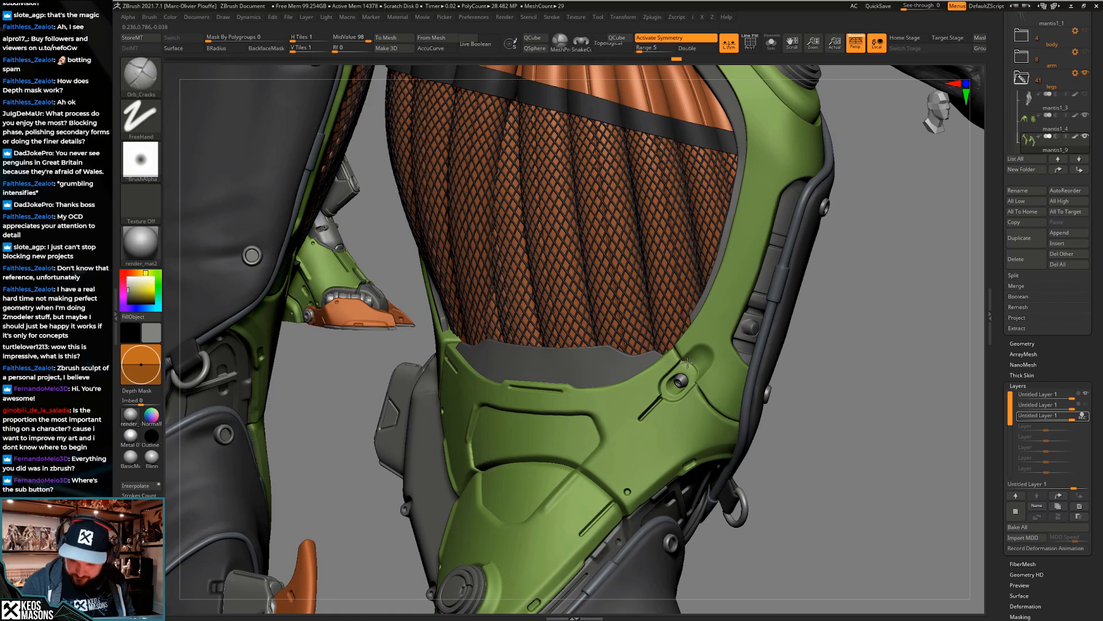
key("F3")
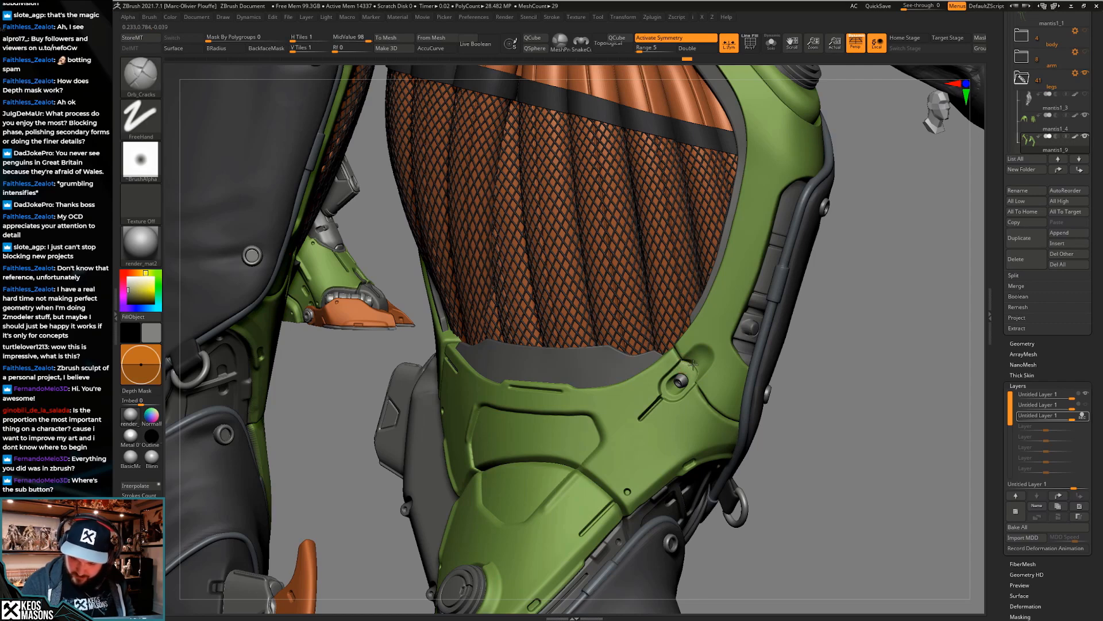
key("alt+s")
right_click_drag(725, 392, 805, 362)
key("alt+s")
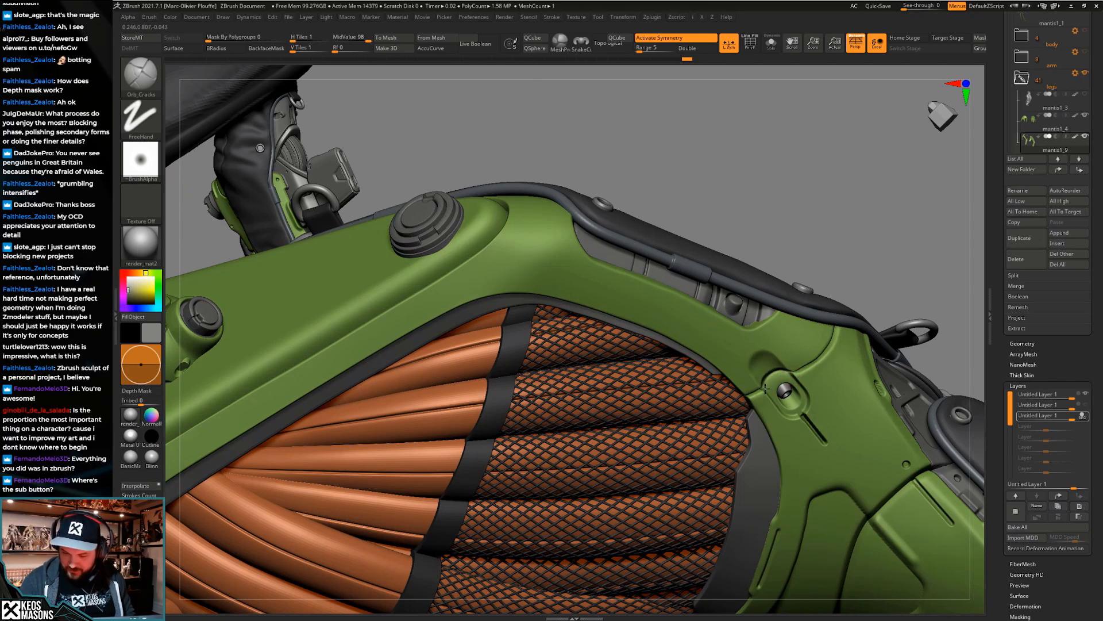
right_click_drag(773, 392, 770, 383)
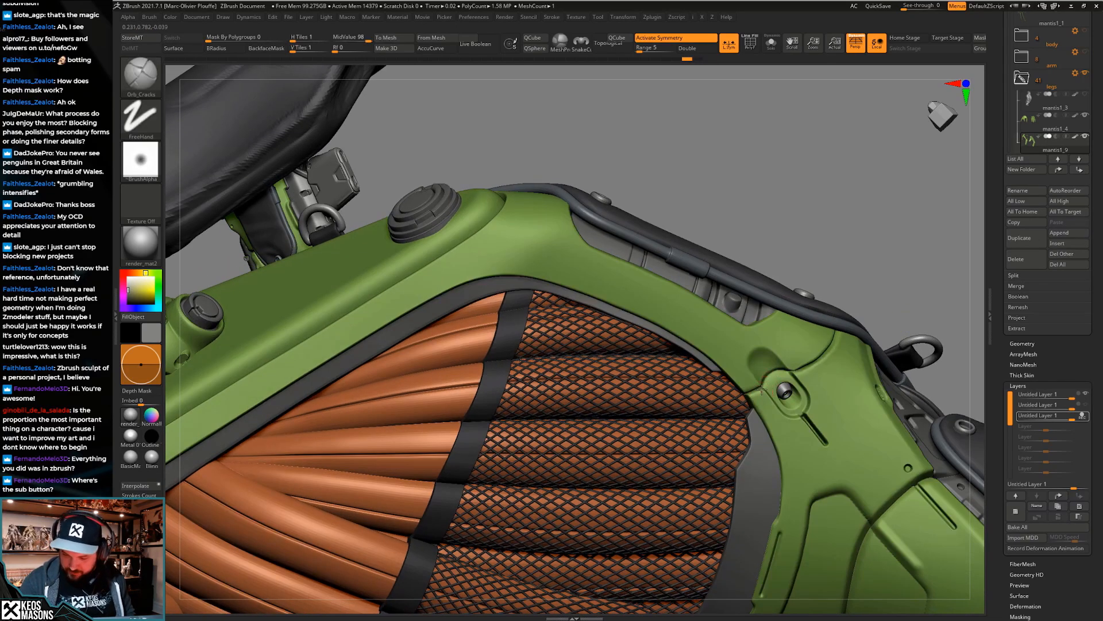
right_click_drag(790, 374, 709, 393)
Select the knee plate mantis1_12, choose the Move brush and isolate the plate to work on its screw corner
key("alt+s")
key("alt+s")
left_click(702, 428, "alt")
key("alt+s")
right_click(697, 435)
key("b")
left_click(748, 361)
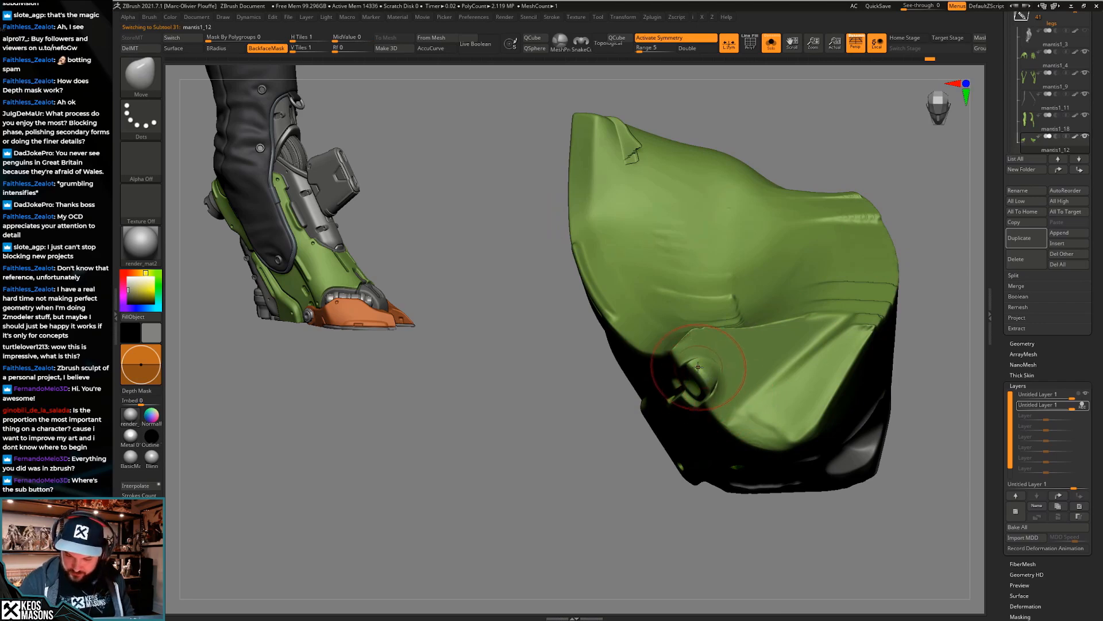
mouse_move(711, 396)
right_mouse_down()
mouse_move(714, 438)
mouse_move(725, 396)
mouse_move(714, 402)
mouse_move(704, 374)
mouse_move(696, 389)
mouse_move(715, 384)
right_mouse_up()
key("alt+s")
Polish the knee plate's edge around the screw hole with the hPolish brush, then show the surrounding parts again
key("ctrl+shift+s")
key("b")
key("h")
key("p")
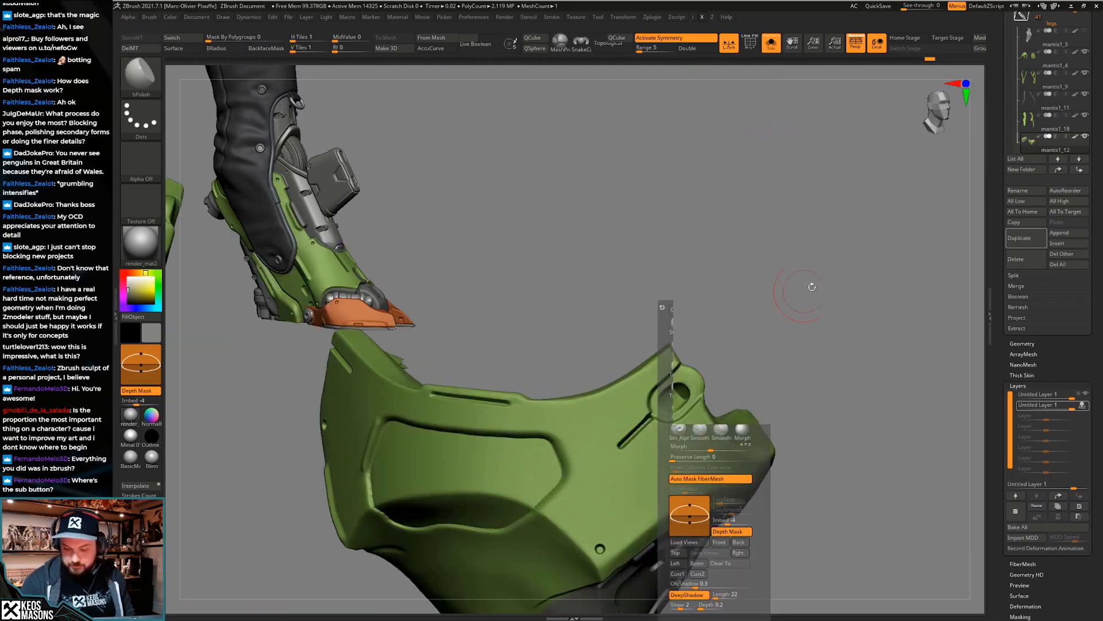
mouse_move(699, 384)
right_mouse_down()
mouse_move(697, 393)
mouse_move(719, 345)
right_mouse_up()
key("alt+shift+s")
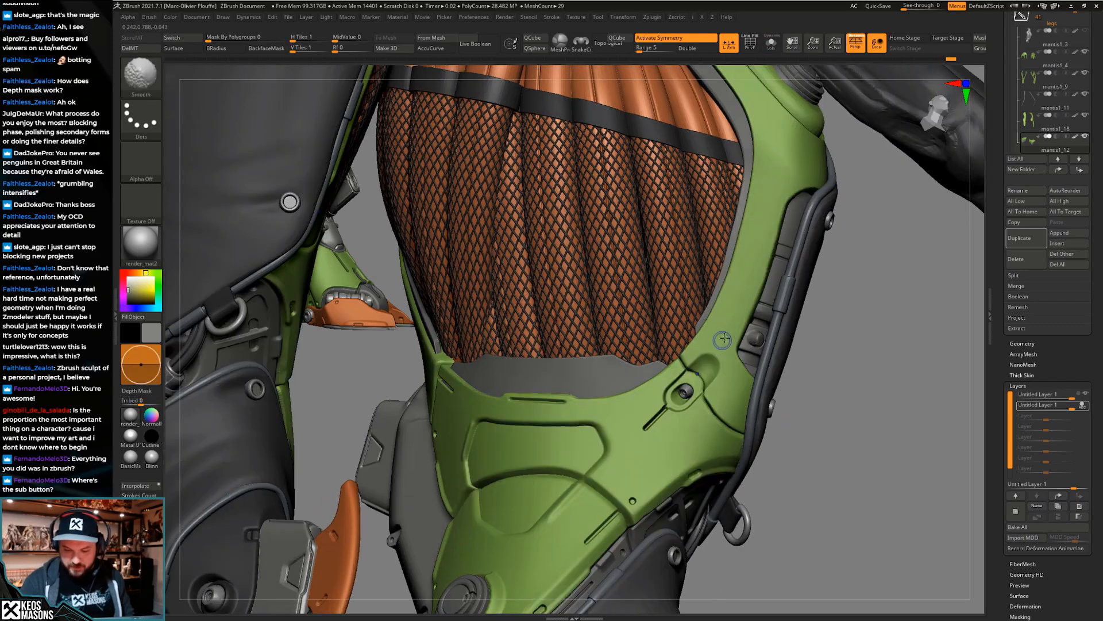
Reshape the knee plate's edge where it meets the recess using the Move brush with AccuCurve on and BackfaceMask off
right_click_drag(698, 391, 748, 386)
key("space")
left_click(702, 365)
key("space")
left_click(699, 367)
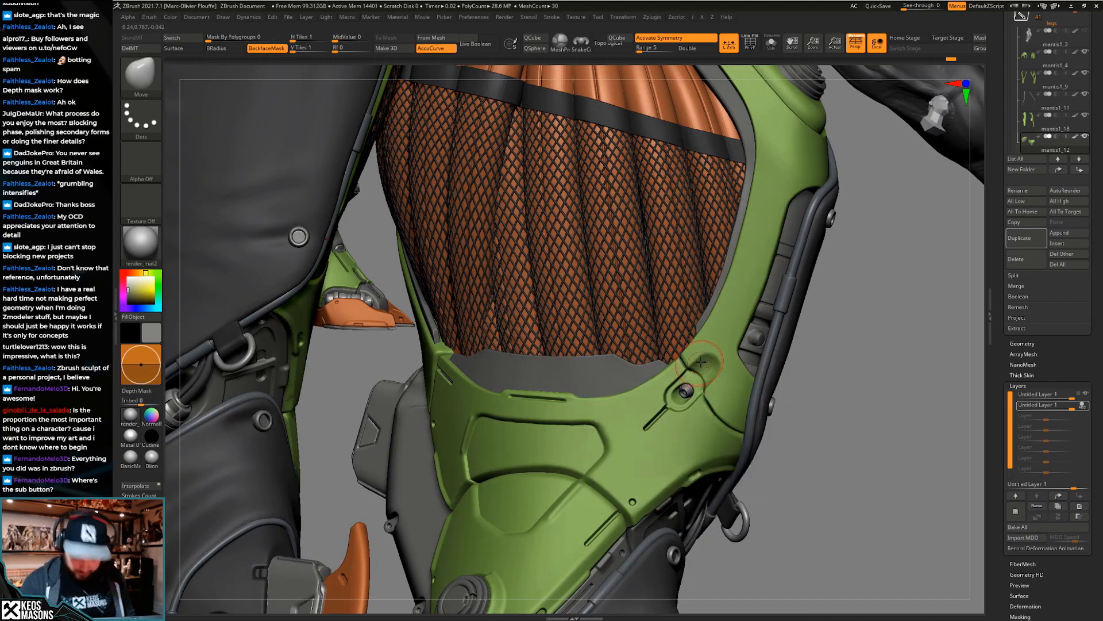
key("b")
key("space")
left_click_drag(708, 365, 691, 364)
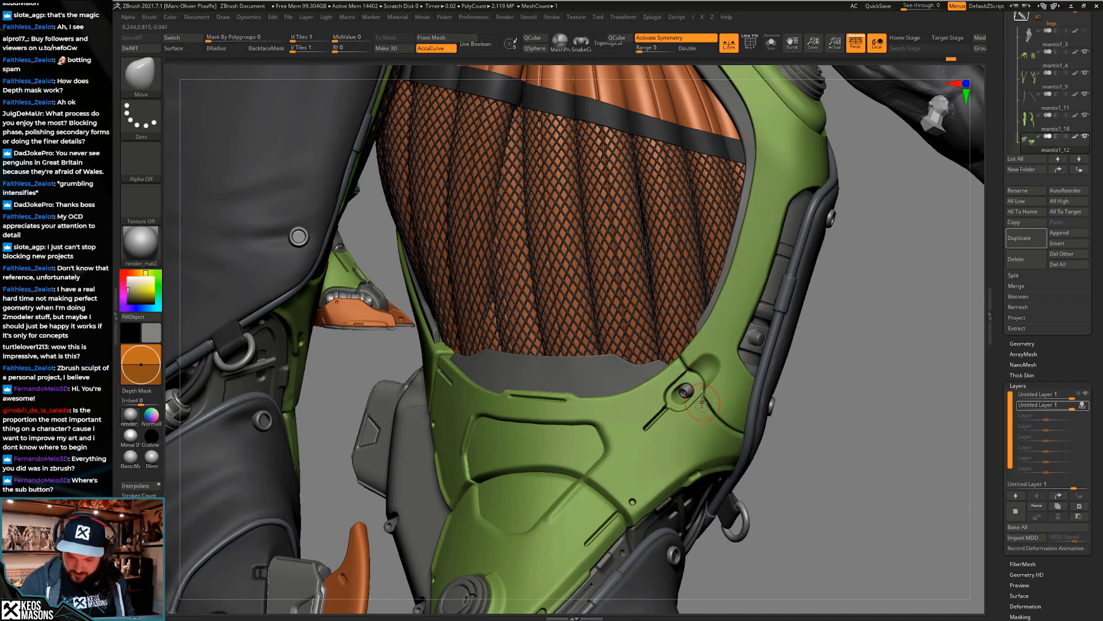
Select the thigh frame mantis1_9 and refine its recess rim beside the screw with the Move brush
left_click(713, 359, "alt")
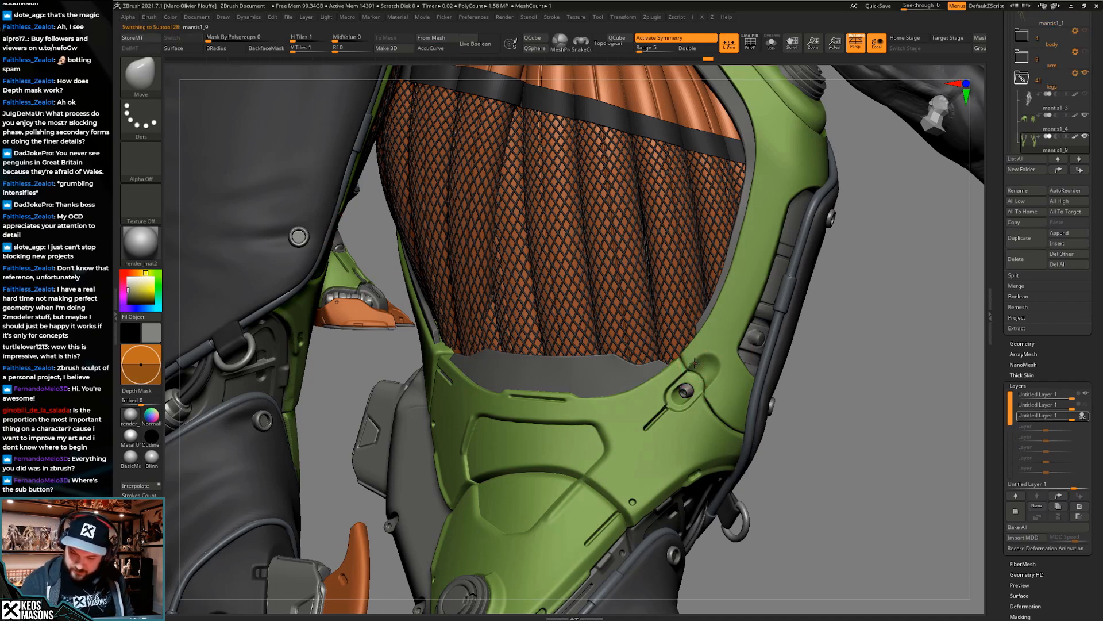
mouse_move(709, 388)
right_mouse_down()
mouse_move(724, 361)
mouse_move(712, 374)
right_mouse_up()
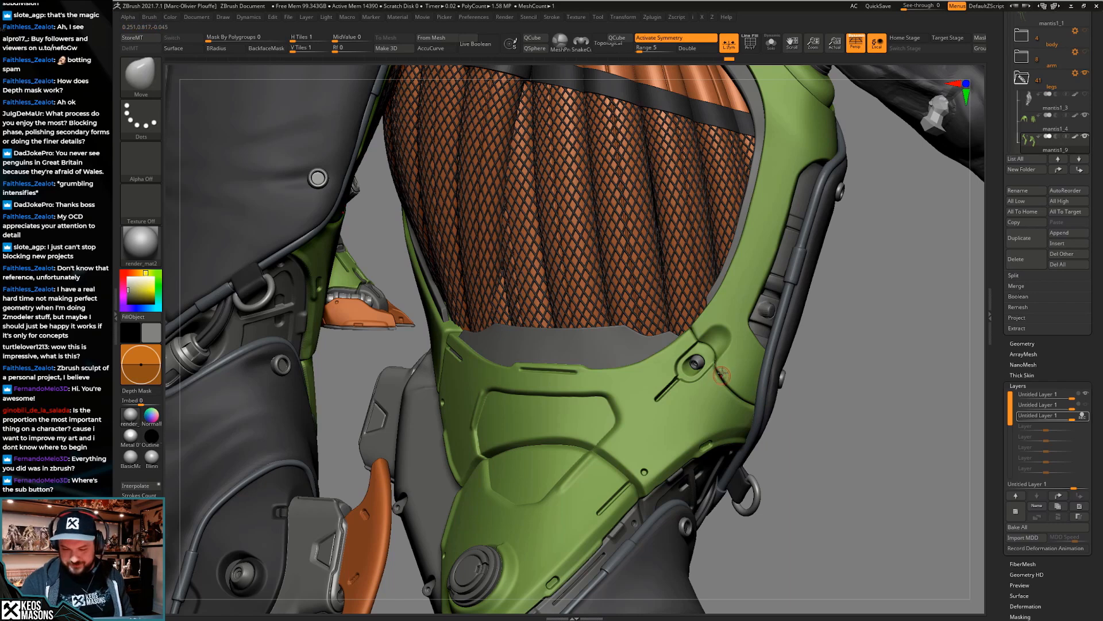
key("shift")
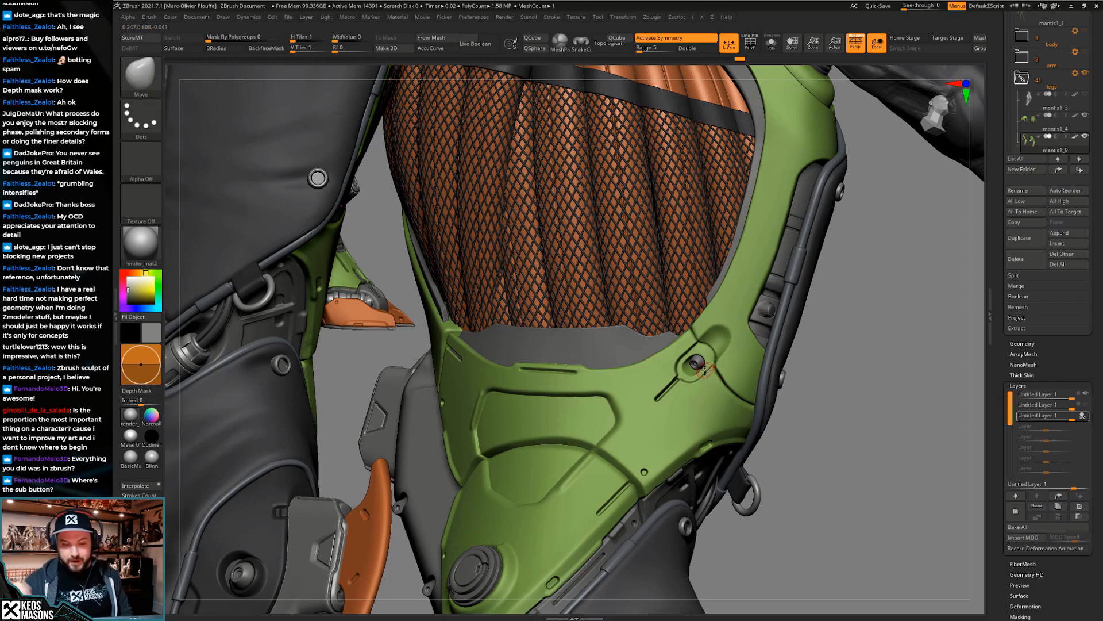
mouse_move(733, 365)
right_mouse_down()
mouse_move(726, 382)
mouse_move(740, 366)
mouse_move(715, 351)
right_mouse_up()
Polish the thigh frame's edge at the recess with the hPolish brush and review the leg
key("space")
left_click(729, 364)
left_click_drag(707, 361, 703, 346)
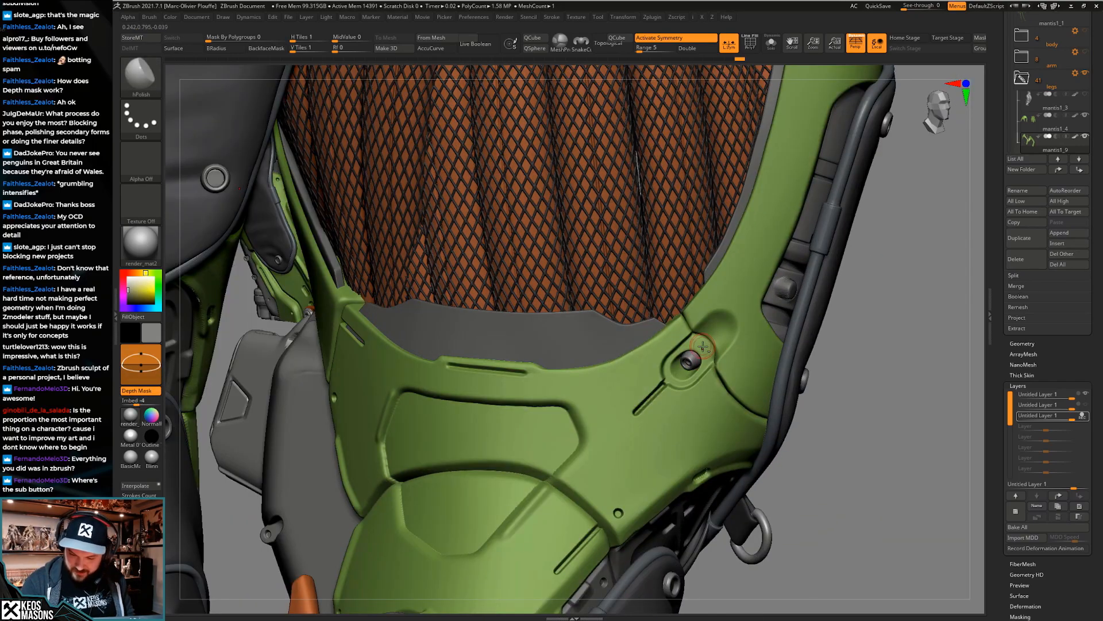
mouse_move(702, 361)
right_mouse_down()
mouse_move(738, 407)
mouse_move(786, 391)
mouse_move(727, 396)
mouse_move(723, 422)
mouse_move(722, 401)
mouse_move(713, 413)
right_mouse_up()
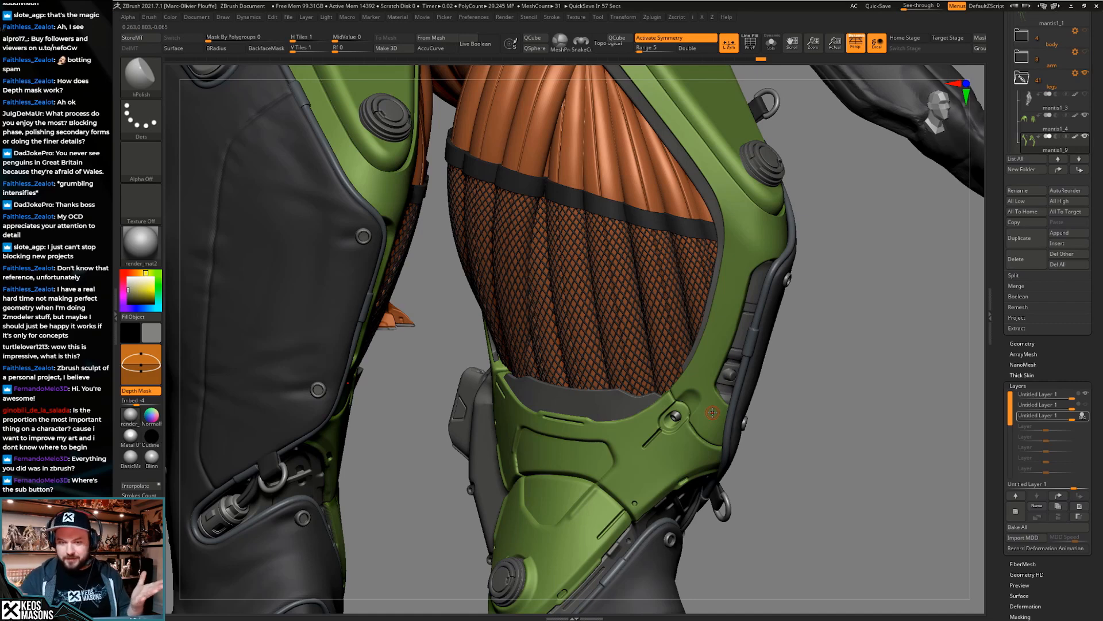
right_click_drag(746, 375, 717, 412)
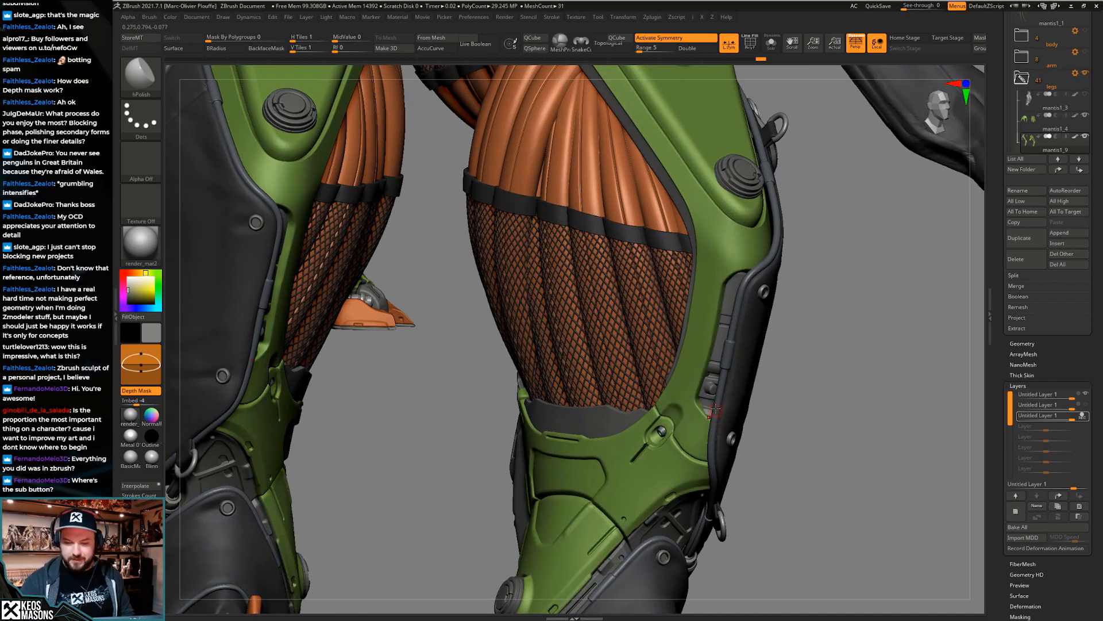
Choose the Orb_Cracks brush and make the parts surrounding the thigh frame transparent to expose its long side channel
key("alt+s")
right_click_drag(739, 413, 698, 406)
key("space")
left_click(728, 326)
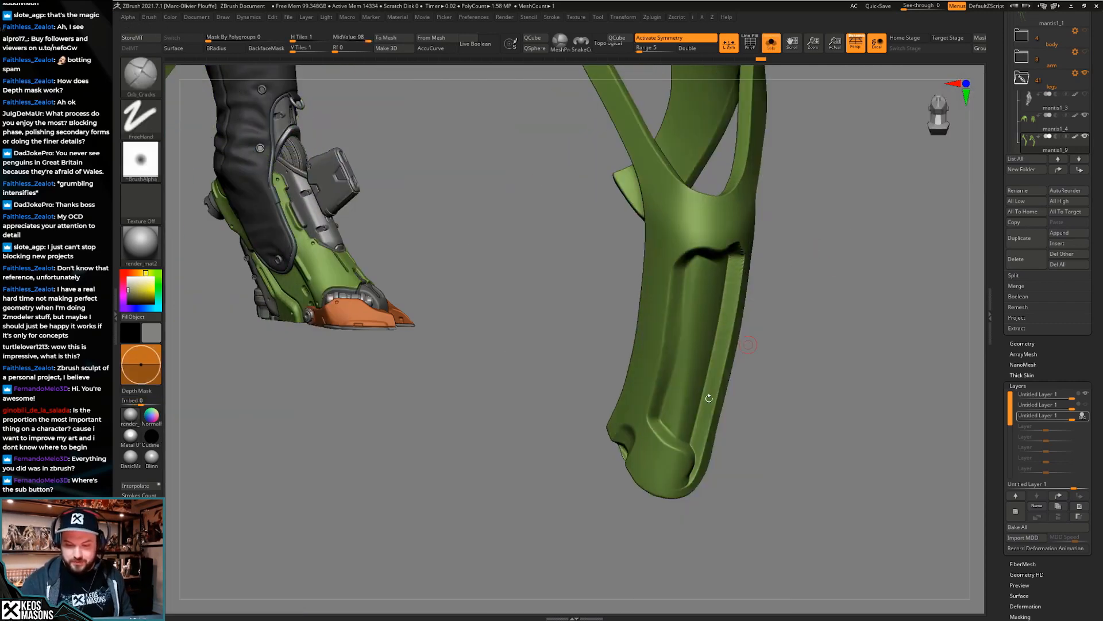
key("alt+s")
key("space")
key("alt+t")
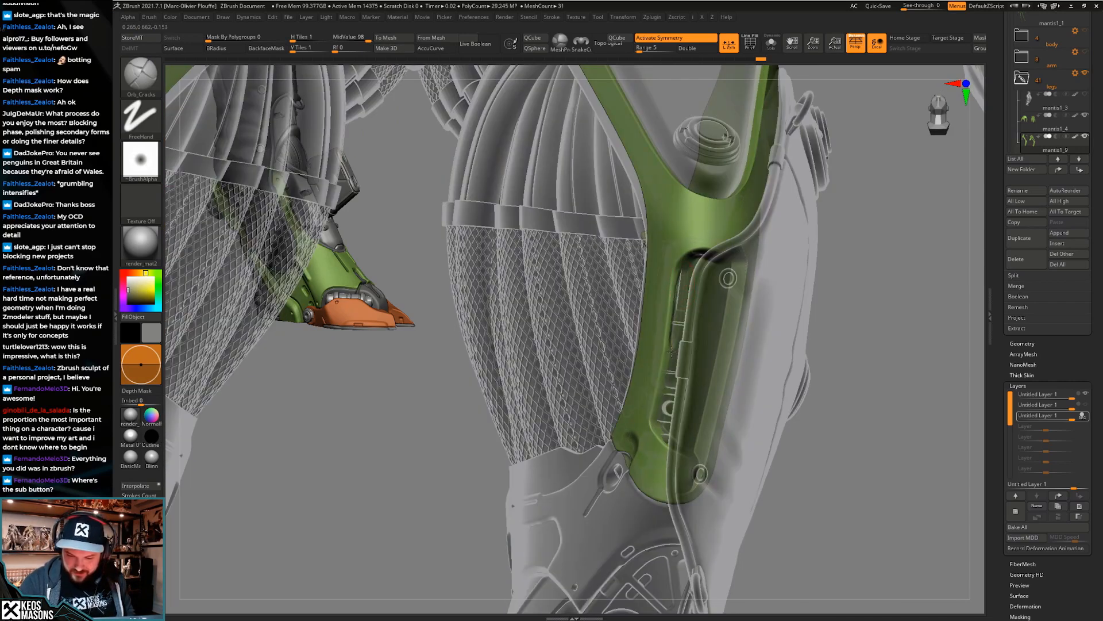
Sharpen the edges of the thigh frame's long side channel with Orb_Cracks, undoing the first stroke, and turn transparency off
right_click_drag(681, 305, 688, 295)
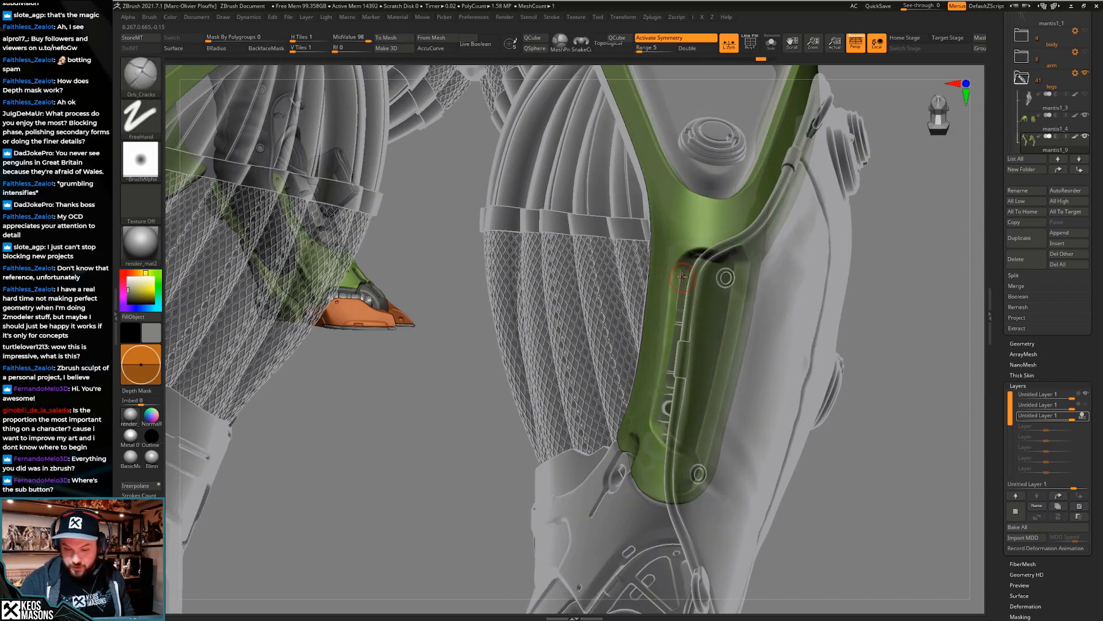
left_click_drag(658, 421, 659, 423)
key("ctrl+z")
right_click_drag(677, 299, 694, 288)
key("F3")
left_click(664, 347)
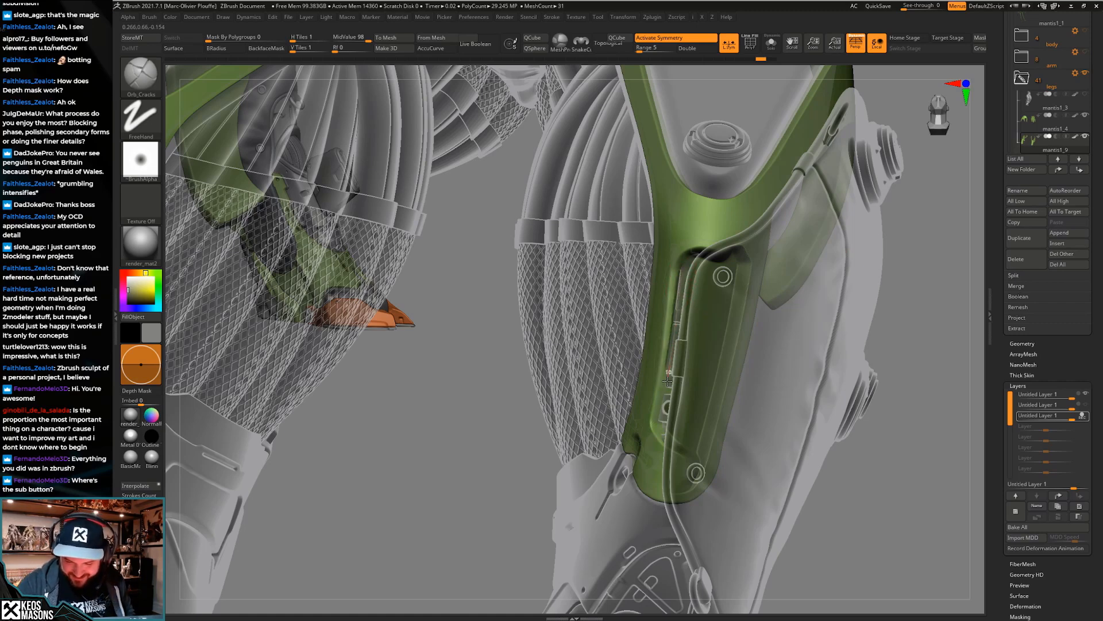
left_click_drag(664, 439, 666, 441)
right_click_drag(665, 441, 704, 420)
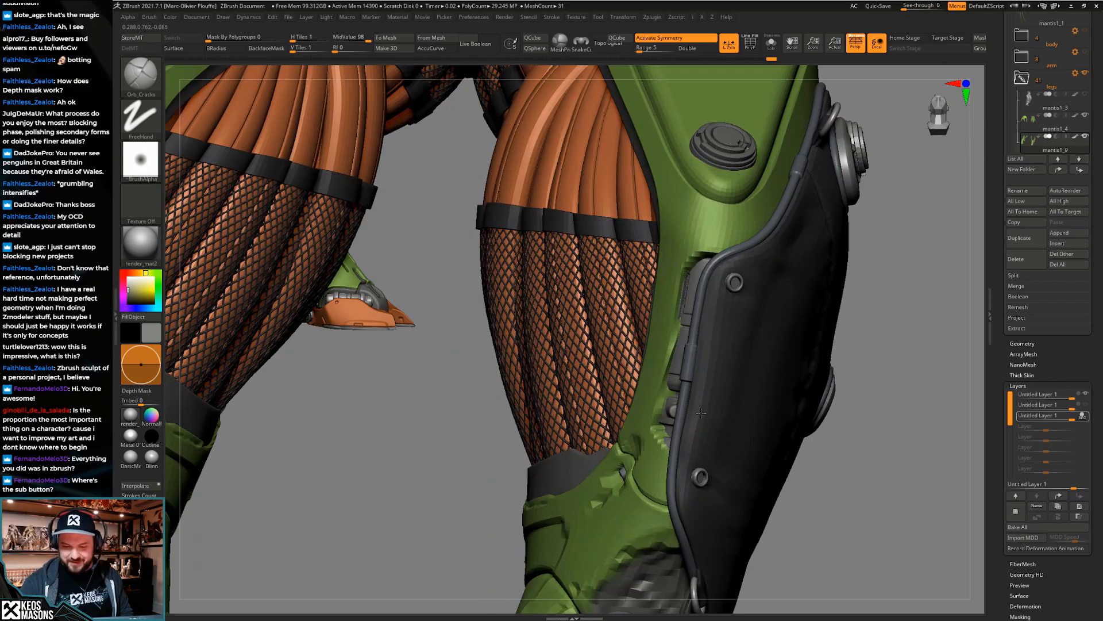
Inspect the thigh frame's side channel in Solo mode and alongside the surrounding leg parts
key("shift+s")
key("space")
left_click(753, 324)
key("shift+s")
right_click_drag(731, 307, 715, 380)
key("F3")
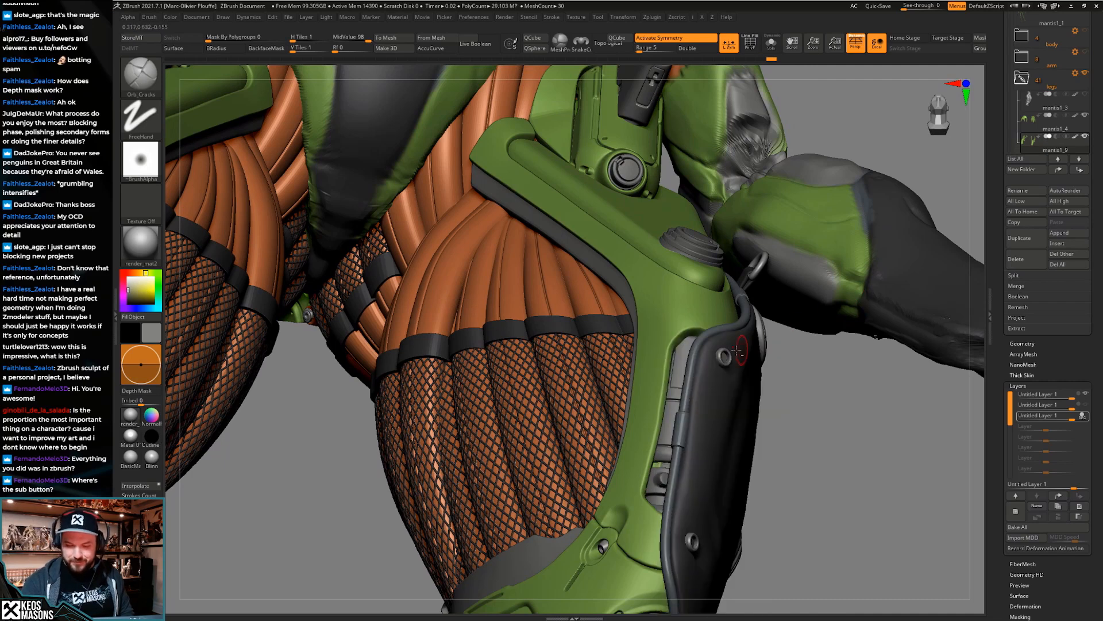
Isolate the thigh frame and adjust the LazyMouse radius of the Orb_Cracks brush
key("shift+s")
key("F3")
left_click(690, 515)
key("Return")
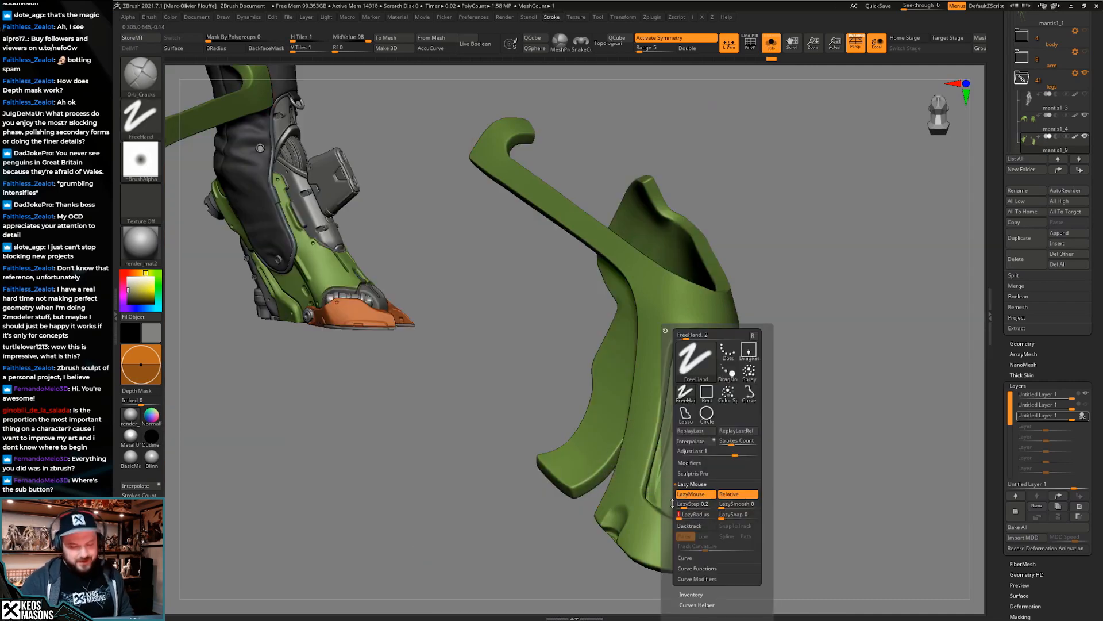
right_click_drag(761, 380, 678, 352)
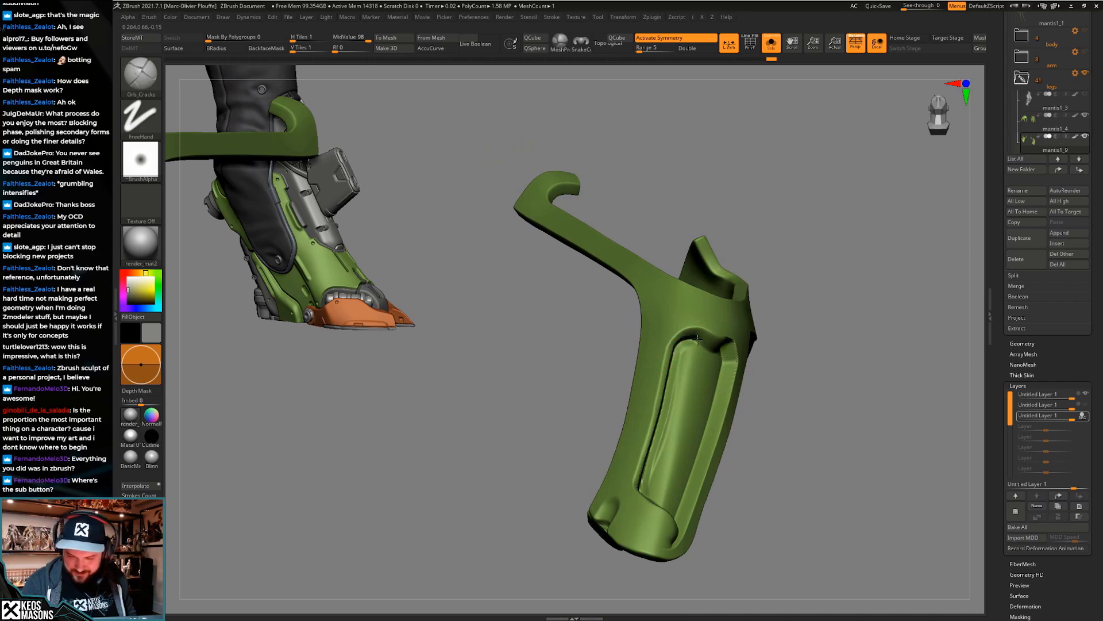
Examine the ends of the thigh frame's side channel from several angles, alternating between the isolated frame and the full leg
right_click_drag(716, 343, 663, 465)
key("F3")
key("F3")
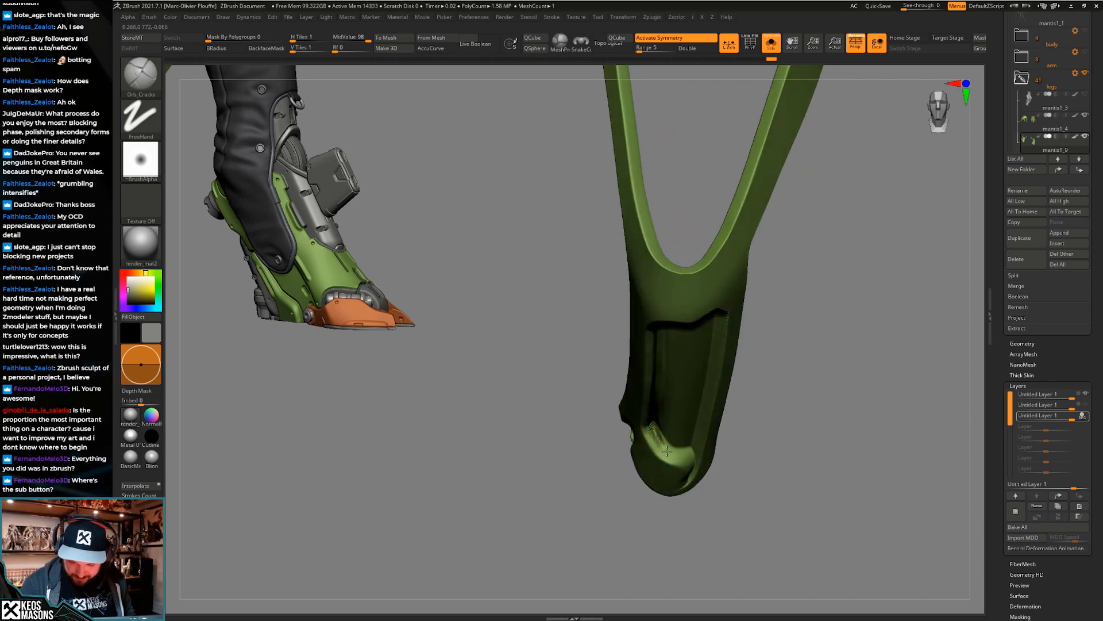
right_click_drag(682, 456, 678, 388)
key("F3")
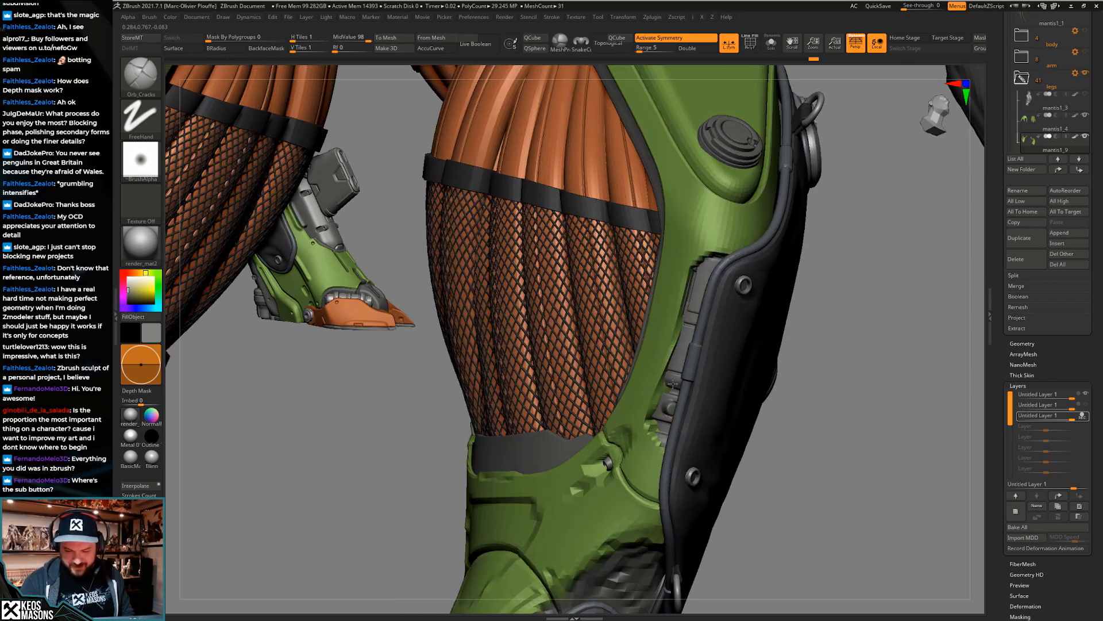
key("F3")
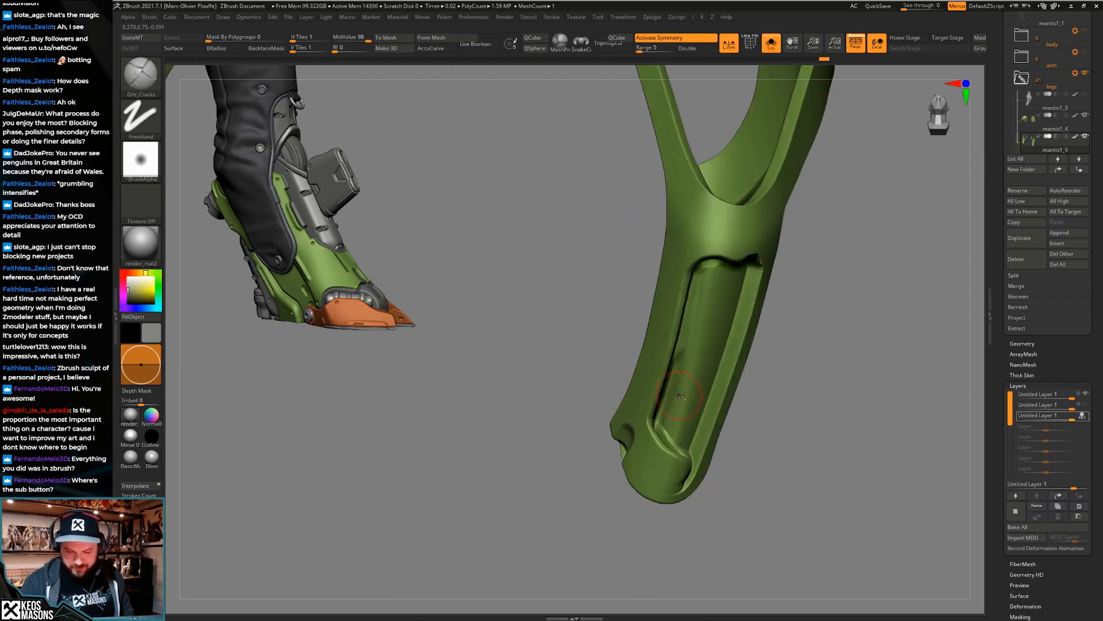
key("F3")
right_click_drag(701, 458, 705, 403)
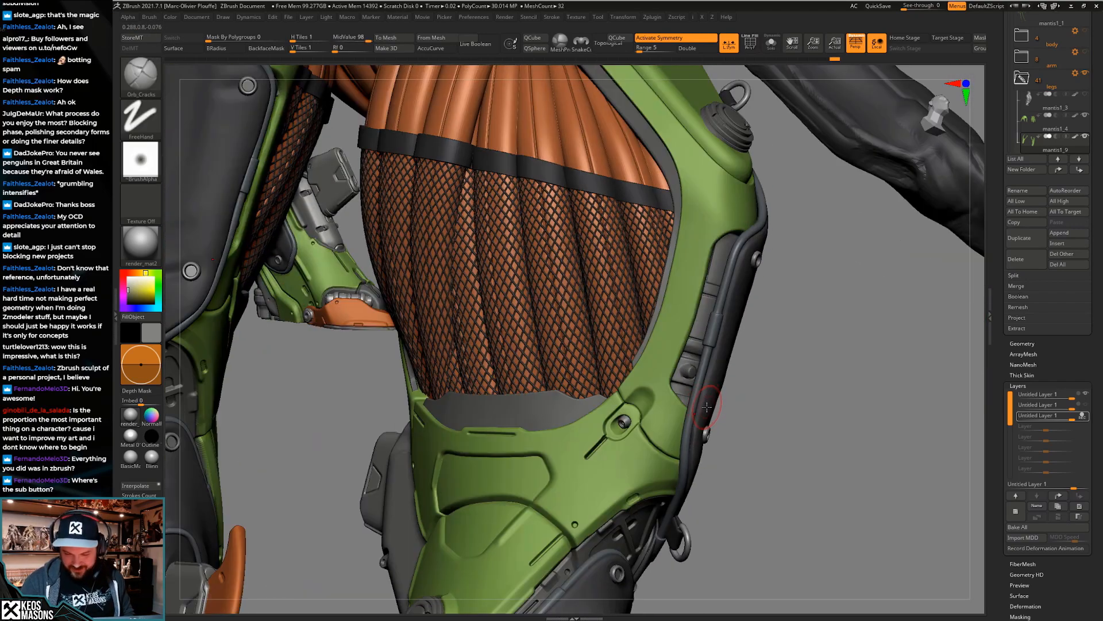
Examine both legs from front and back, checking the thigh frame's lower joint and the rear of the knee plate
key("b")
key("m")
key("v")
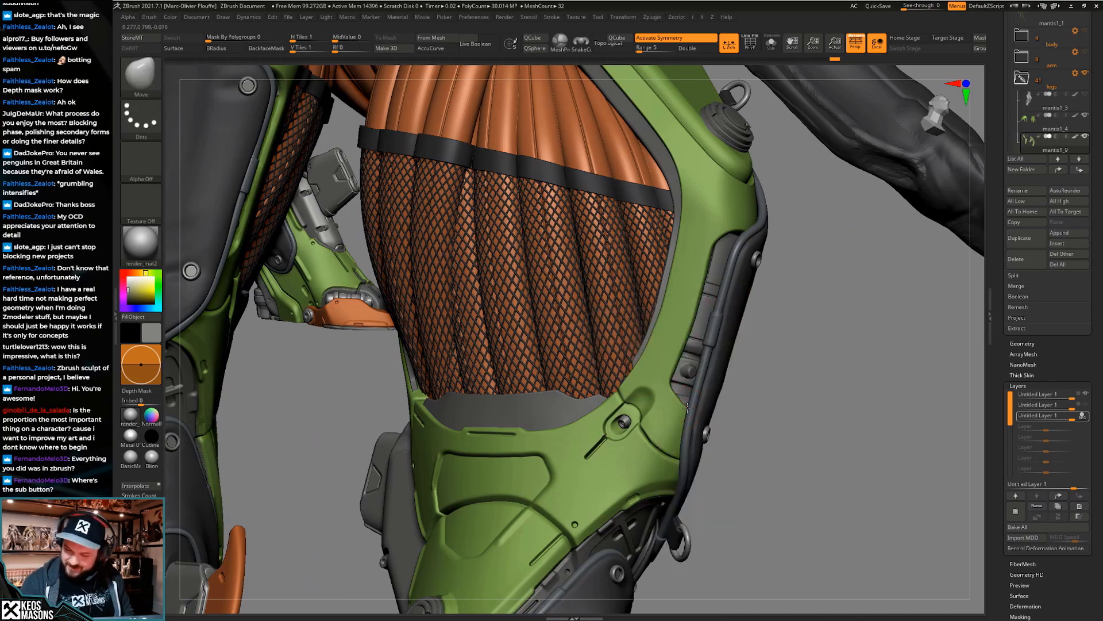
mouse_move(676, 399)
right_mouse_down("ctrl")
mouse_move(690, 426)
mouse_move(744, 422)
mouse_move(727, 437)
mouse_move(700, 404)
mouse_move(797, 365)
mouse_move(704, 418)
mouse_move(708, 457)
mouse_move(692, 421)
mouse_move(701, 437)
right_mouse_up("ctrl")
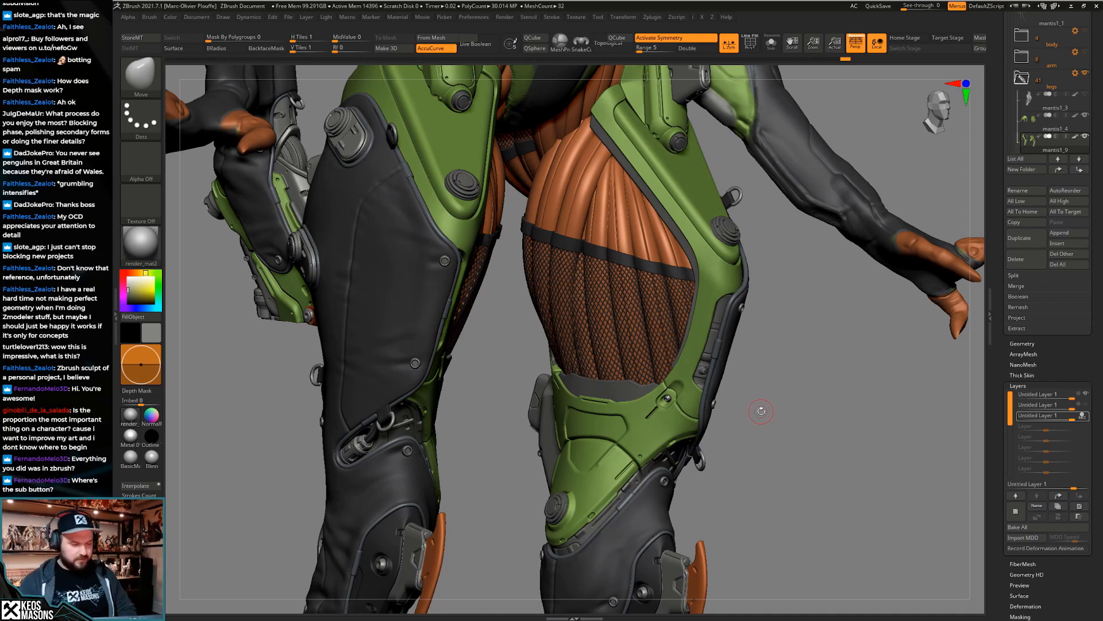
mouse_move(765, 405)
left_mouse_down()
mouse_move(773, 380)
mouse_move(751, 375)
mouse_move(700, 397)
mouse_move(688, 422)
mouse_move(687, 400)
mouse_move(722, 413)
left_mouse_up()
mouse_move(723, 413)
right_mouse_down("ctrl")
mouse_move(712, 397)
mouse_move(719, 446)
mouse_move(745, 367)
mouse_move(661, 430)
mouse_move(449, 423)
mouse_move(712, 371)
mouse_move(748, 314)
mouse_move(745, 351)
mouse_move(670, 428)
right_mouse_up("ctrl")
key("b")
left_click(724, 332)
left_click(736, 346, "alt")
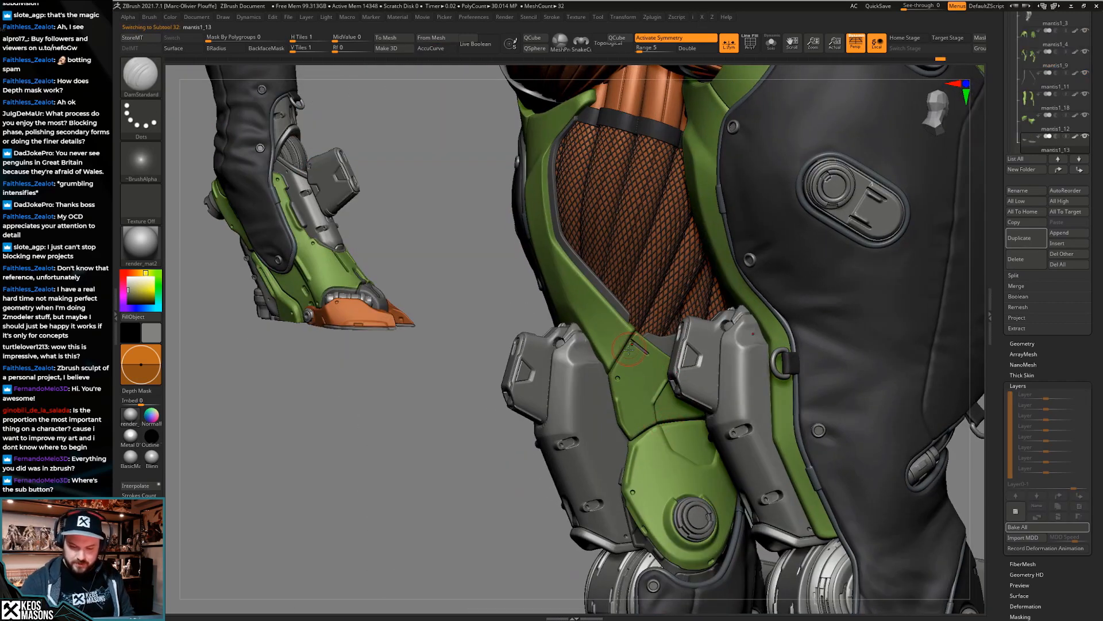
right_click_drag(627, 341, 721, 414)
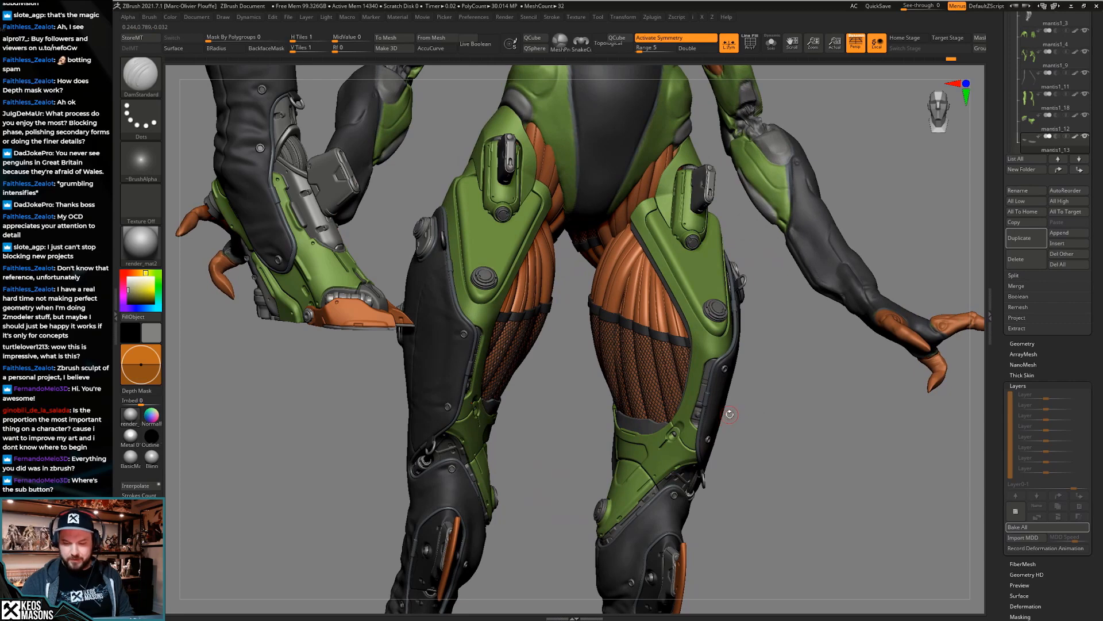
Select the thigh frame again and switch to the Standard brush for its inner edge
right_click_drag(773, 409, 705, 414)
left_click(697, 413, "alt")
key("alt+s")
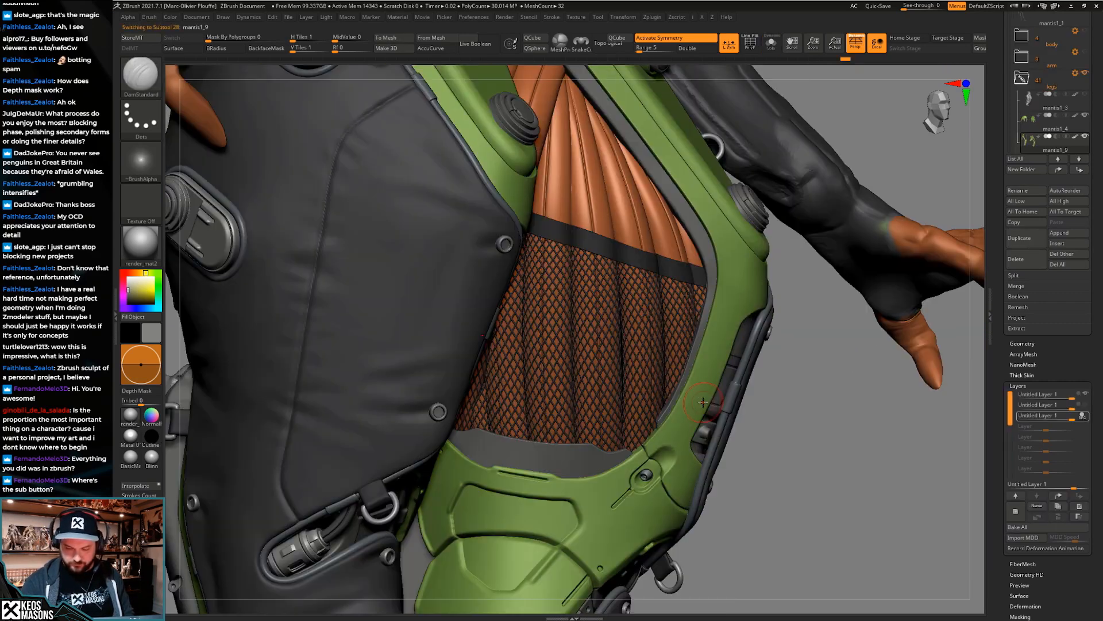
key("space")
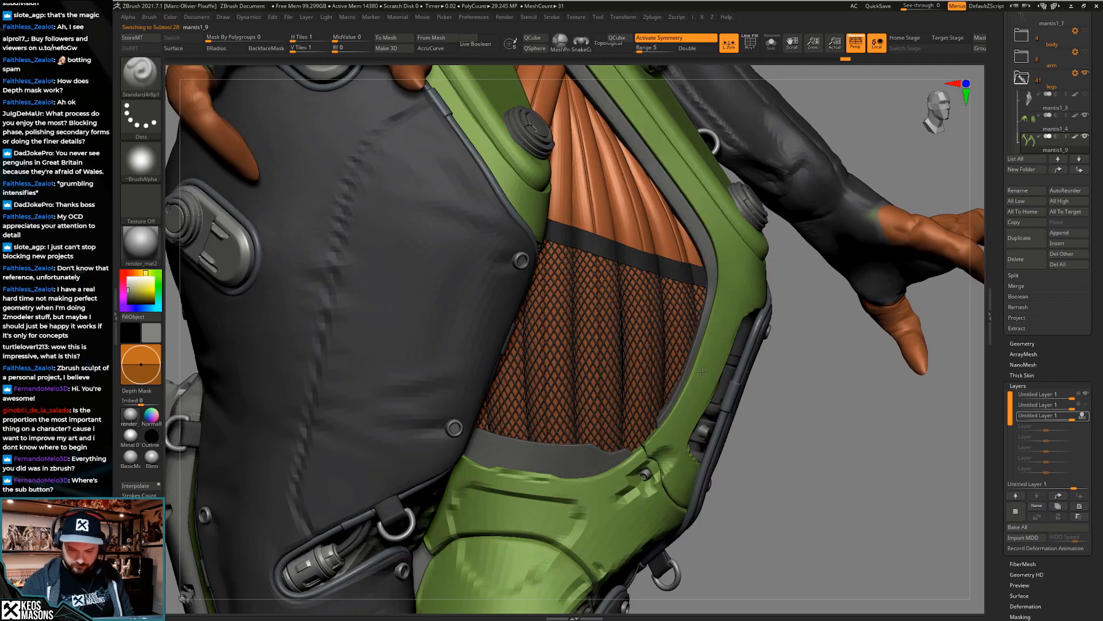
Try a Standard brush stroke along the thigh frame's inner edge beside the mesh fabric and undo it
right_click_drag(704, 379, 709, 406)
key("space")
left_click_drag(682, 416, 719, 326)
key("ctrl+z")
key("alt+s")
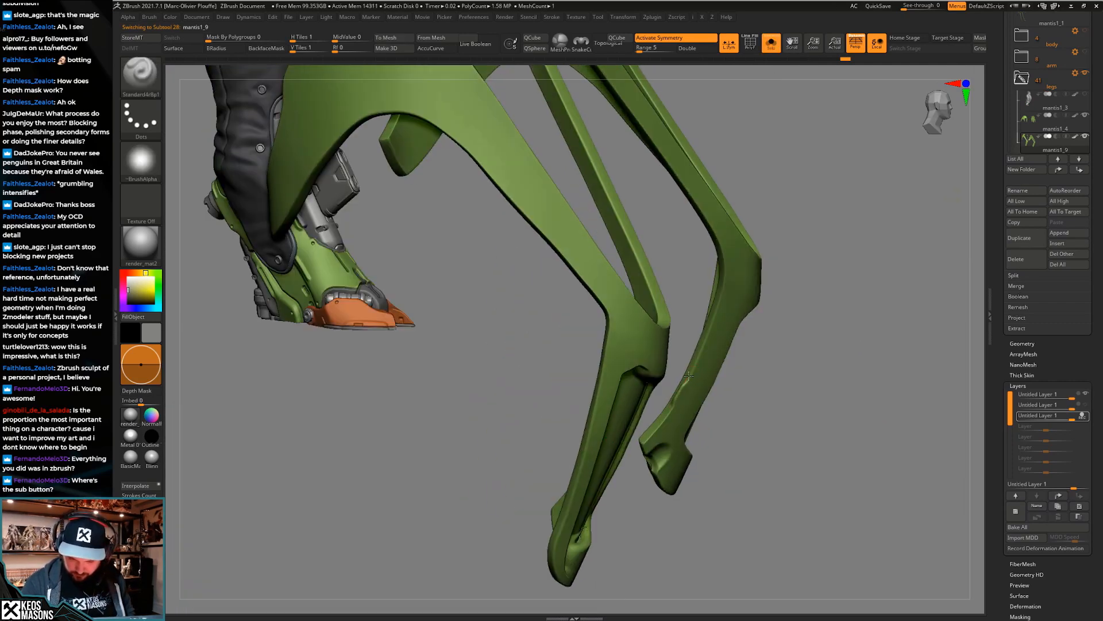
key("alt+s")
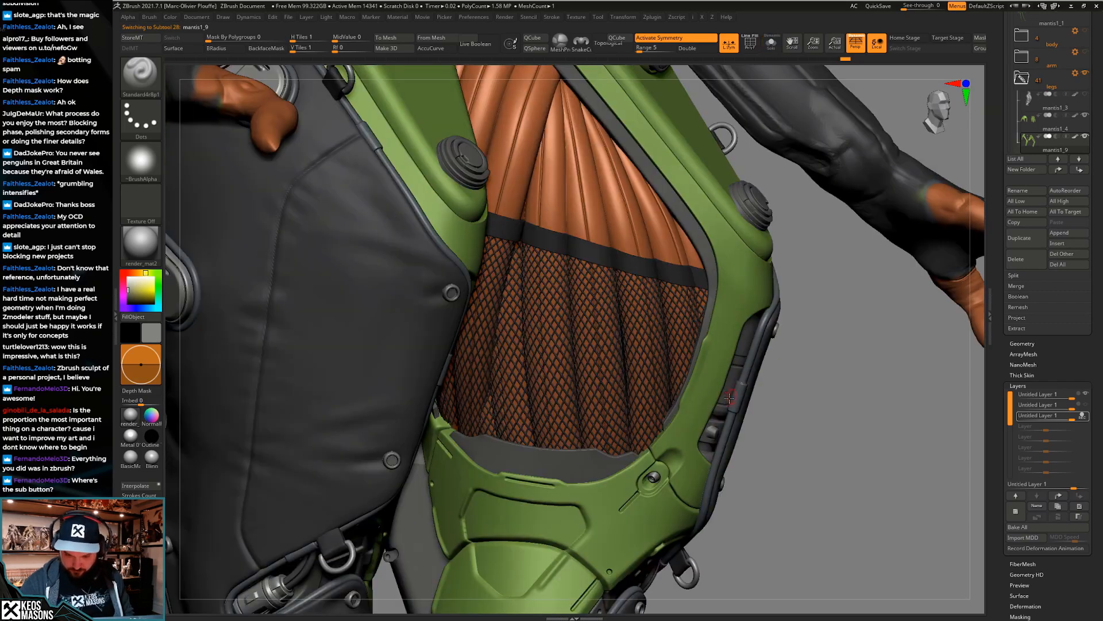
Mask two spots on the thigh frame beside the mesh fabric and carve a straight groove between them with Orb_Cracks
right_click_drag(697, 385, 776, 357)
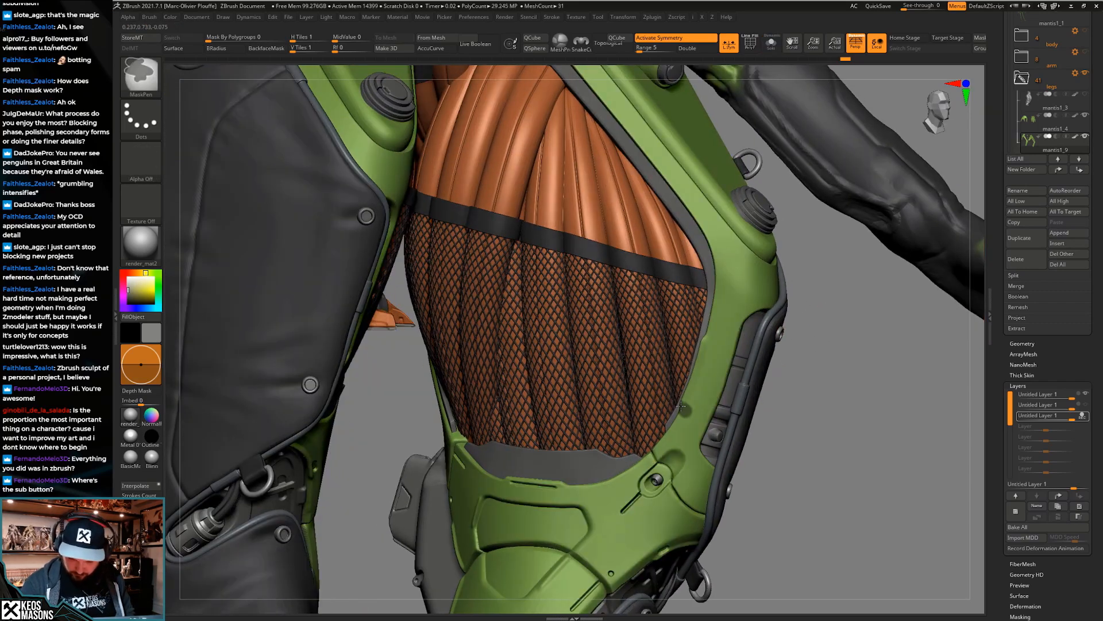
key("space")
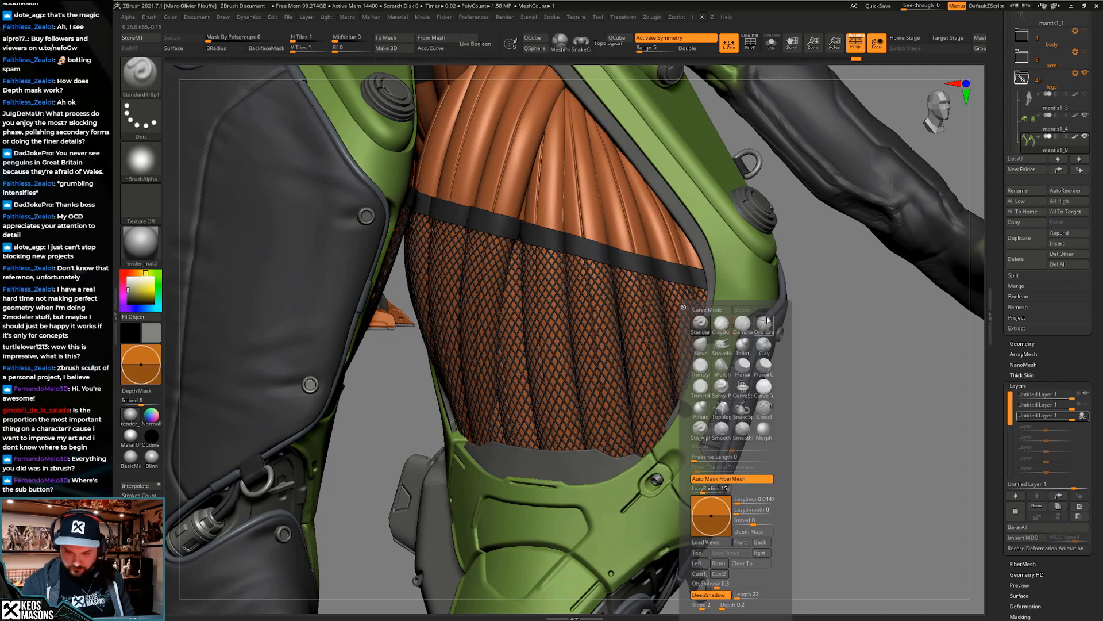
left_click(765, 323)
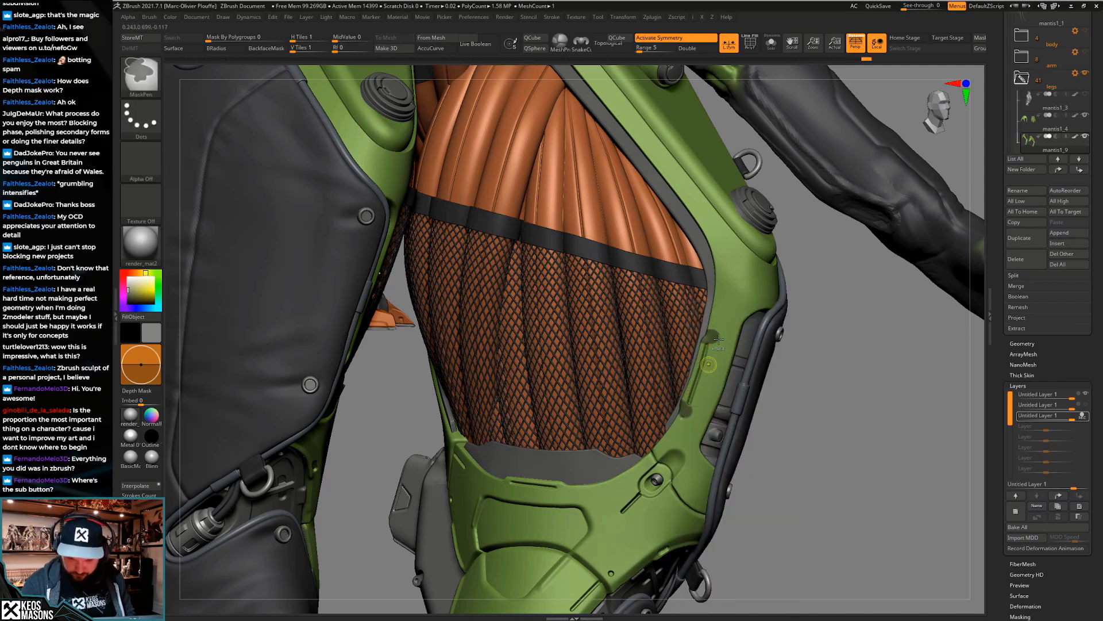
key("space")
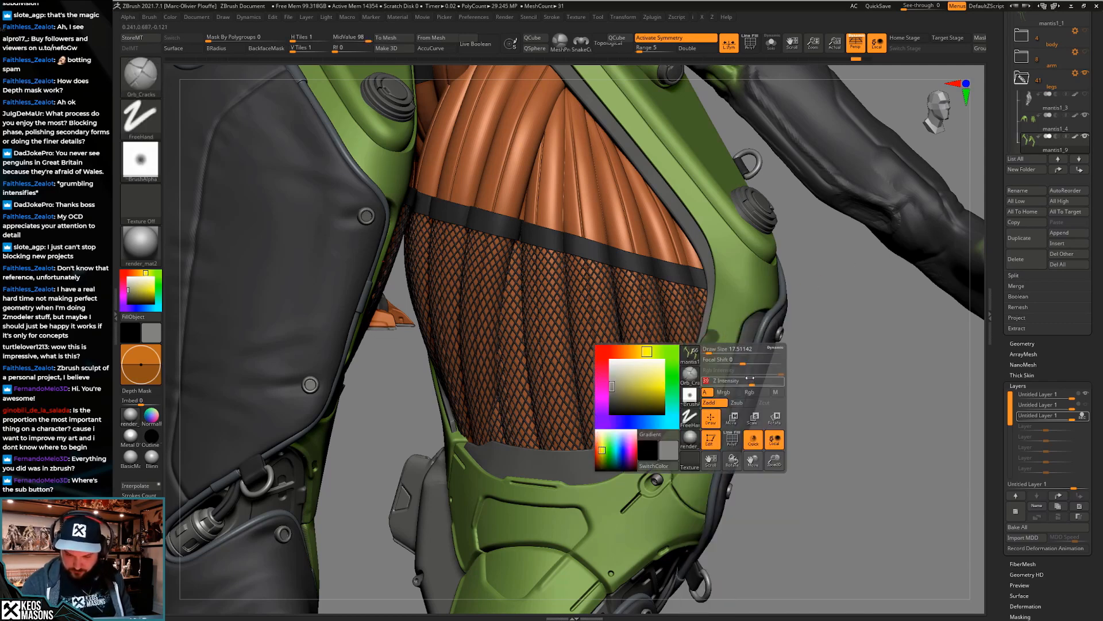
key("F3")
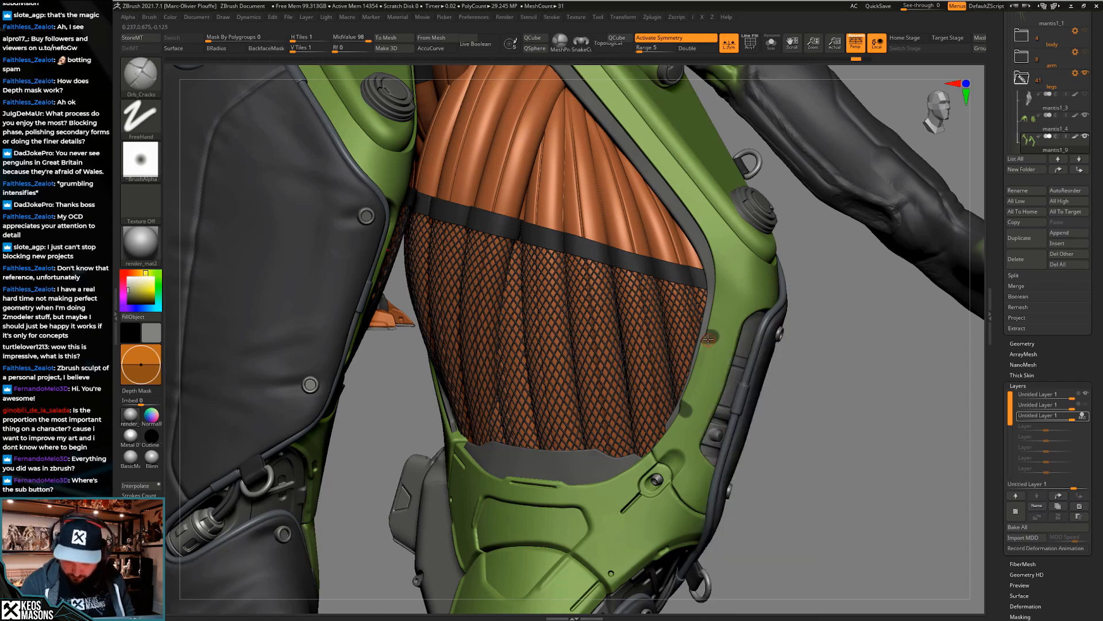
key("space")
left_click_drag(707, 353, 676, 425)
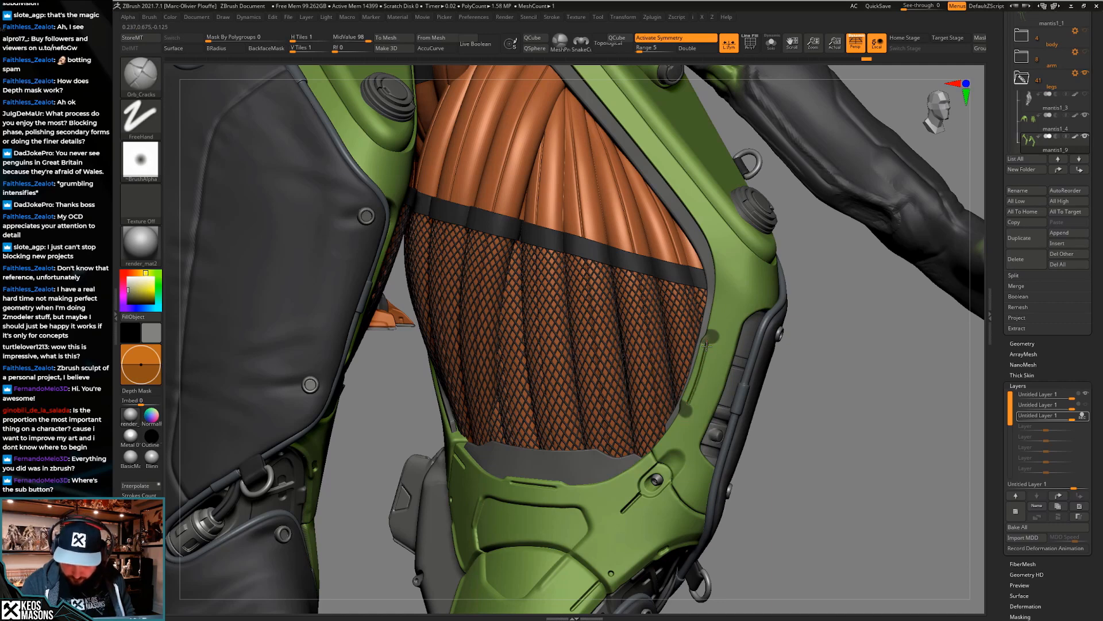
mouse_move(755, 486)
right_mouse_down("ctrl")
mouse_move(765, 439)
mouse_move(759, 478)
right_mouse_up("ctrl")
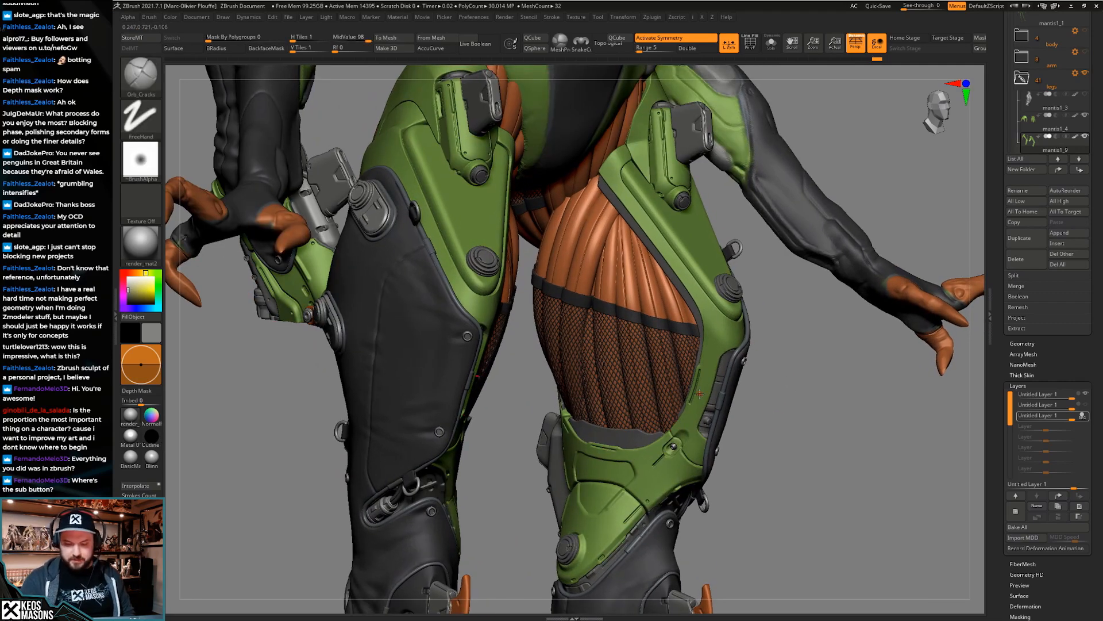
Select the green plate on the back of the thigh and add a new sculpting layer to it
right_click_drag(735, 384, 582, 437)
right_click_drag(574, 439, 638, 474, "ctrl")
left_click(611, 560, "alt")
key("ctrl+shift+s")
key("shift+f")
key("shift+f")
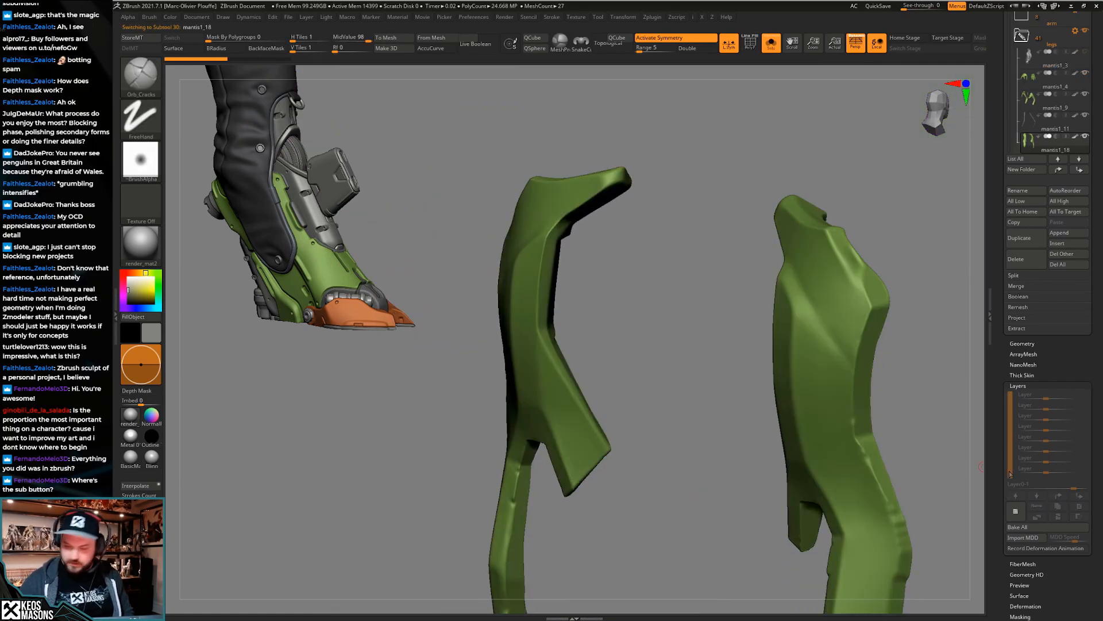
left_click(1016, 510)
key("ctrl+shift+s")
Try a Standard brush stroke along the rear thigh plate's inner edge, undo it, and check the plate with transparency
key("space")
left_click(622, 323)
right_click_drag(592, 402, 552, 391)
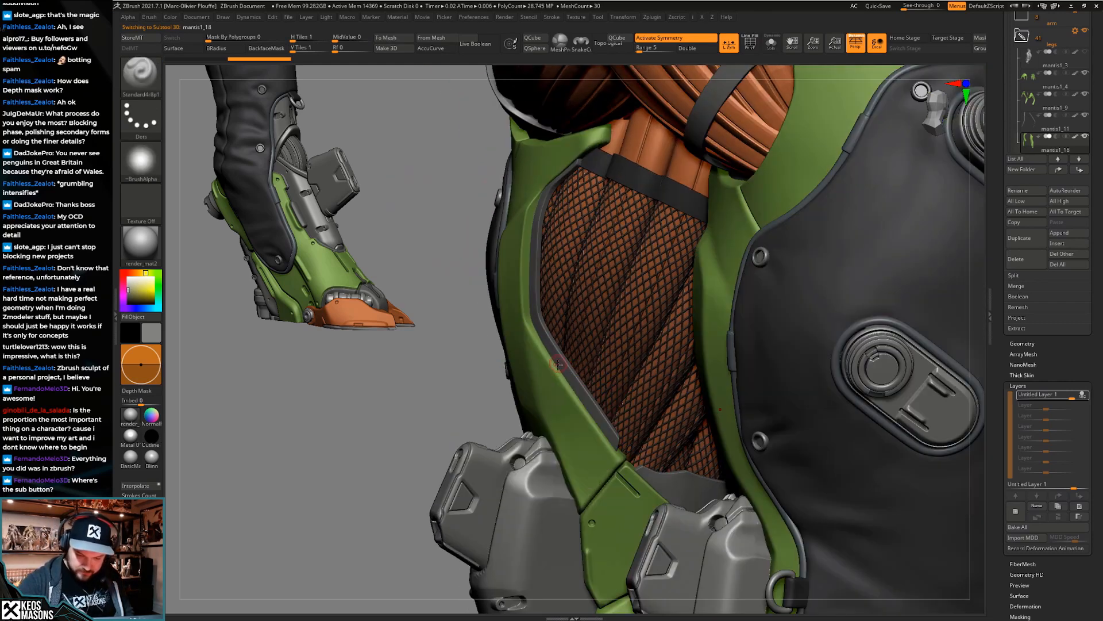
left_click_drag(594, 424, 603, 438)
key("ctrl+z")
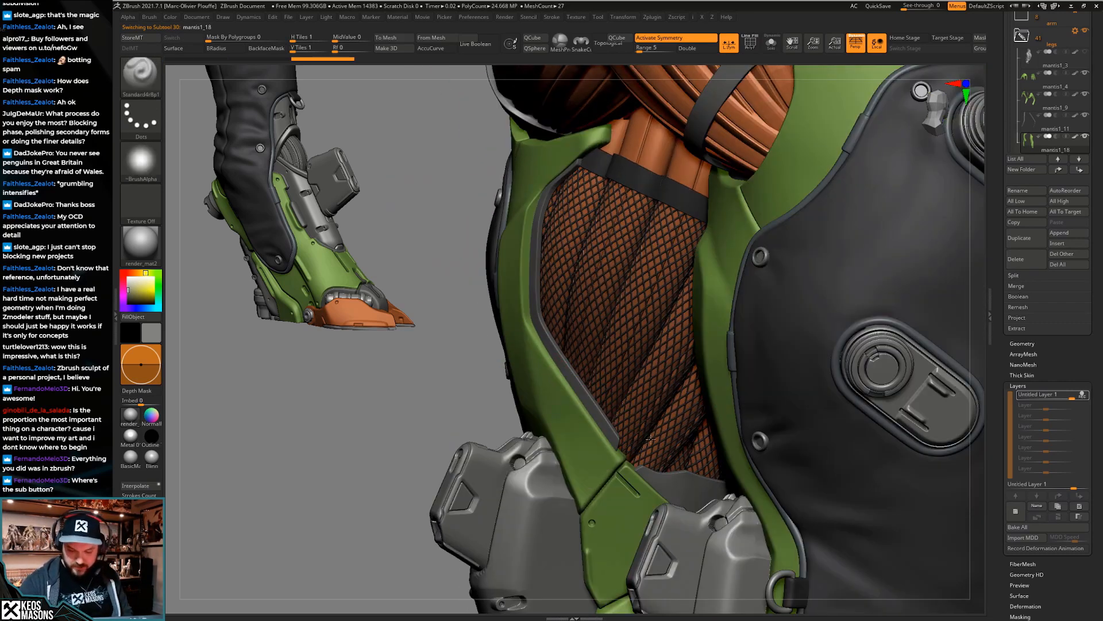
right_click_drag(649, 431, 694, 387)
right_click_drag(637, 421, 558, 369)
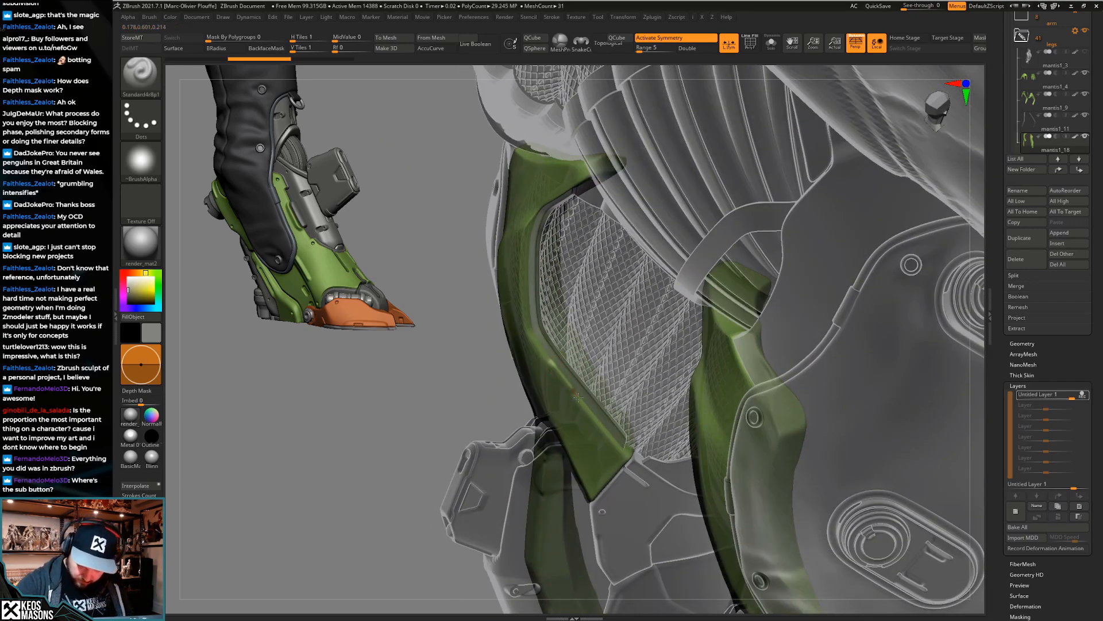
left_click_drag(593, 415, 592, 422)
right_click_drag(592, 421, 619, 345)
key("ctrl+t")
Mask two spots near the rear thigh plate's inner edge and carve a groove between them with Orb_Cracks
mouse_move(619, 396)
right_mouse_down()
mouse_move(619, 367)
mouse_move(570, 377)
right_mouse_up()
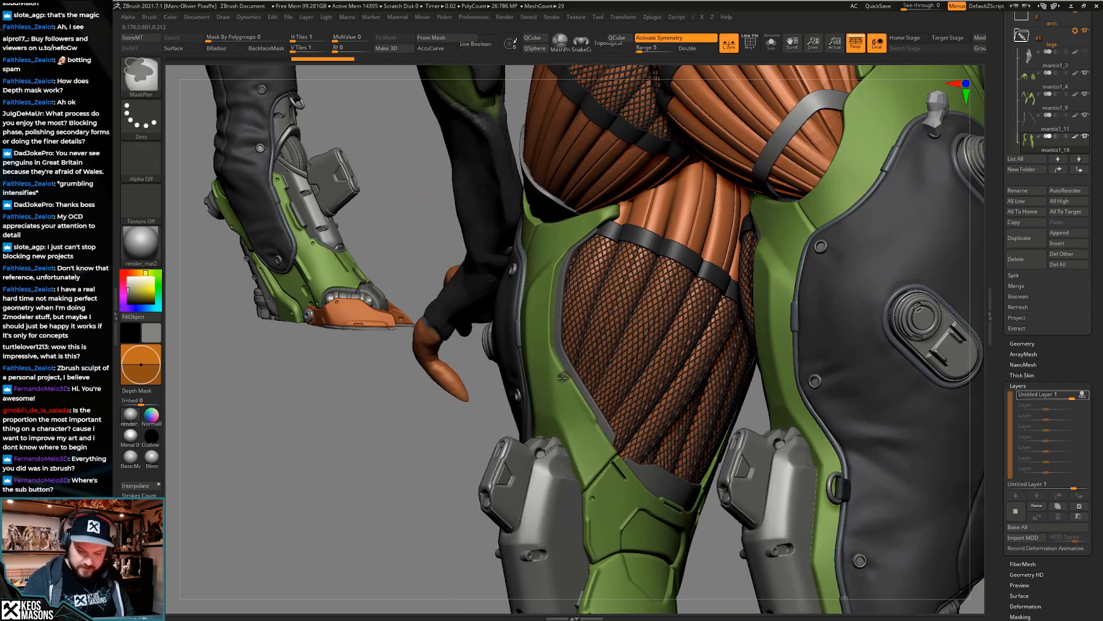
left_click_drag(597, 417, 600, 414, "ctrl")
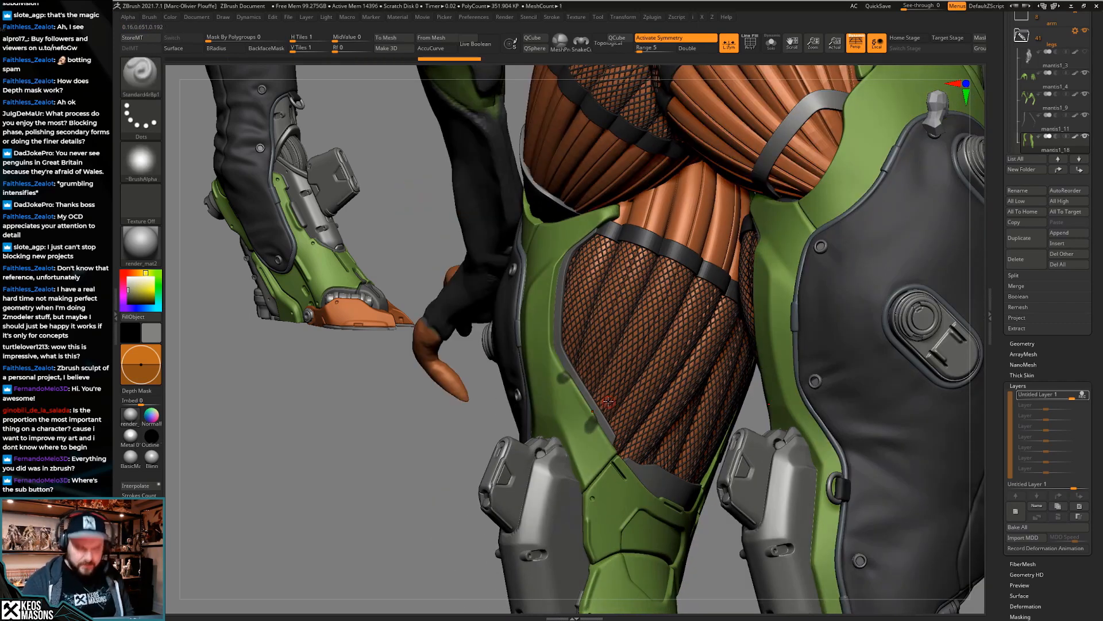
key("space")
left_click(654, 323)
mouse_move(605, 397)
right_mouse_down("ctrl")
mouse_move(609, 422)
mouse_move(568, 382)
mouse_move(580, 378)
mouse_move(565, 381)
right_mouse_up("ctrl")
key("space")
left_click(568, 381)
key("space")
left_click(565, 381)
key("space")
left_click(567, 385)
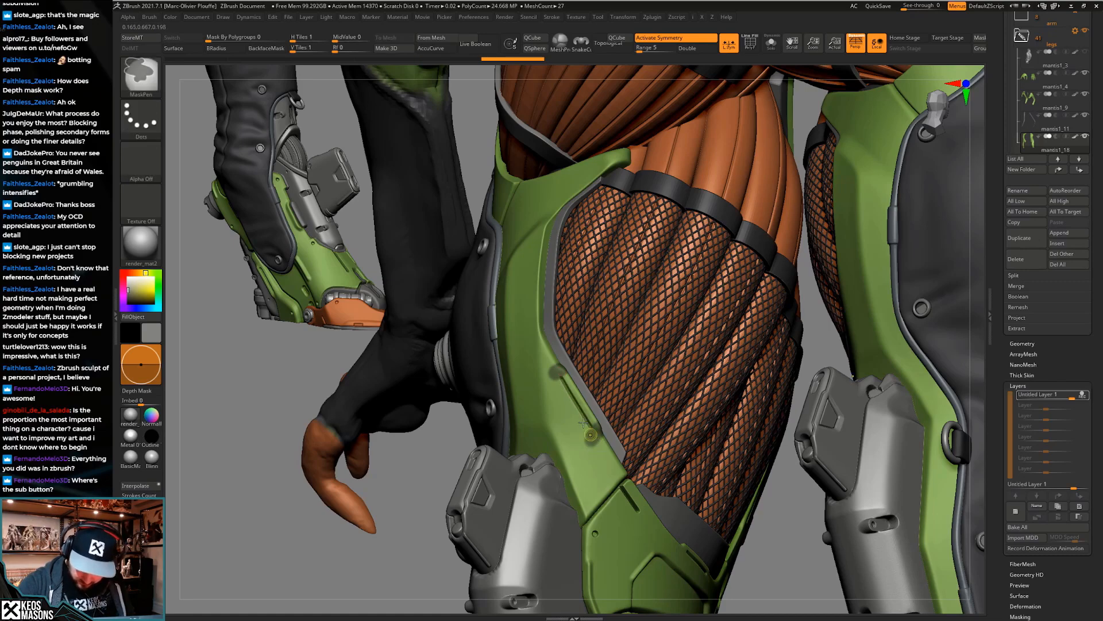
Select the knee plate, check it in Solo mode, choose the Morph brush and review the legs from the front
right_click_drag(598, 438, 561, 328)
right_click_drag(842, 389, 826, 413)
mouse_move(662, 466)
right_mouse_down()
mouse_move(679, 481)
mouse_move(675, 497)
mouse_move(666, 489)
mouse_move(683, 441)
right_mouse_up()
left_click(669, 486, "alt")
key("alt+s")
key("space")
left_click(706, 431)
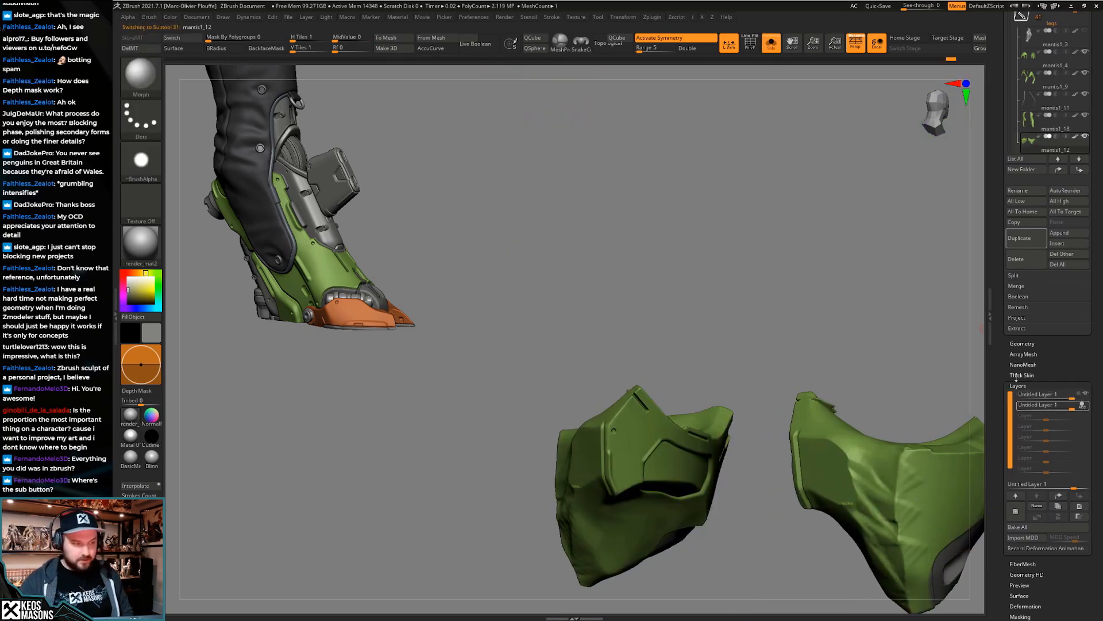
key("alt+s")
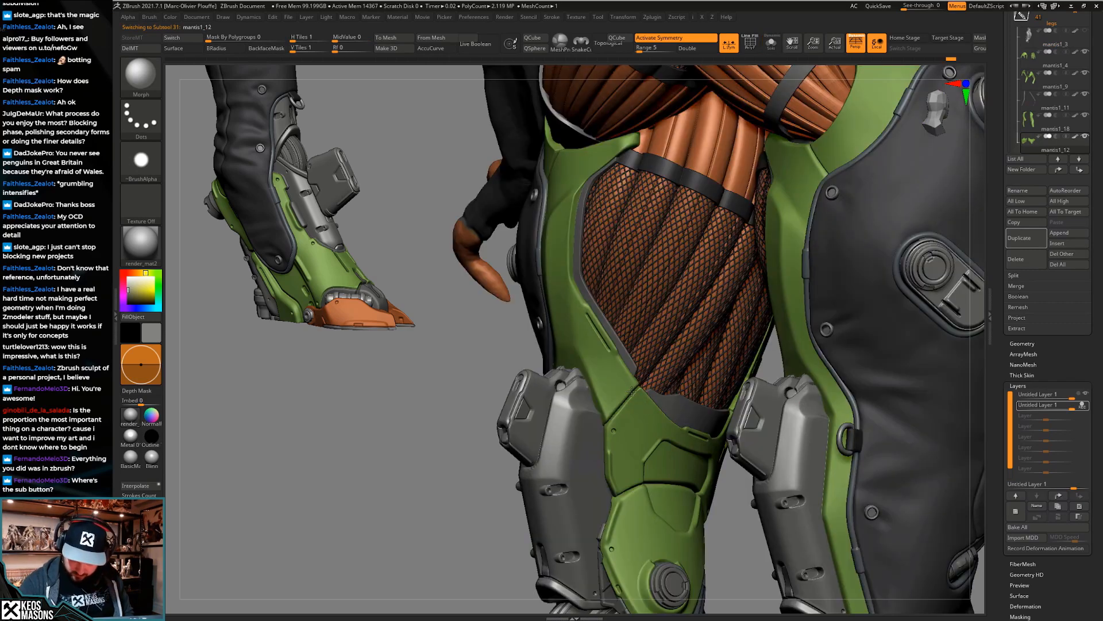
mouse_move(645, 409)
right_mouse_down("ctrl")
mouse_move(661, 431)
mouse_move(646, 475)
mouse_move(702, 434)
mouse_move(706, 453)
right_mouse_up("ctrl")
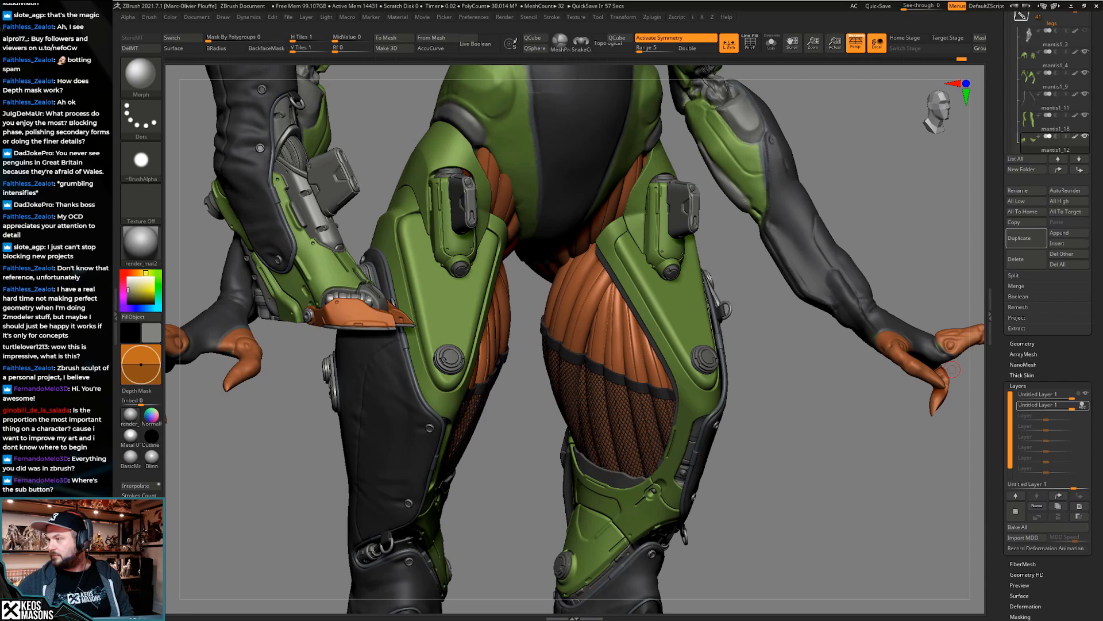
right_click_drag(768, 421, 768, 412)
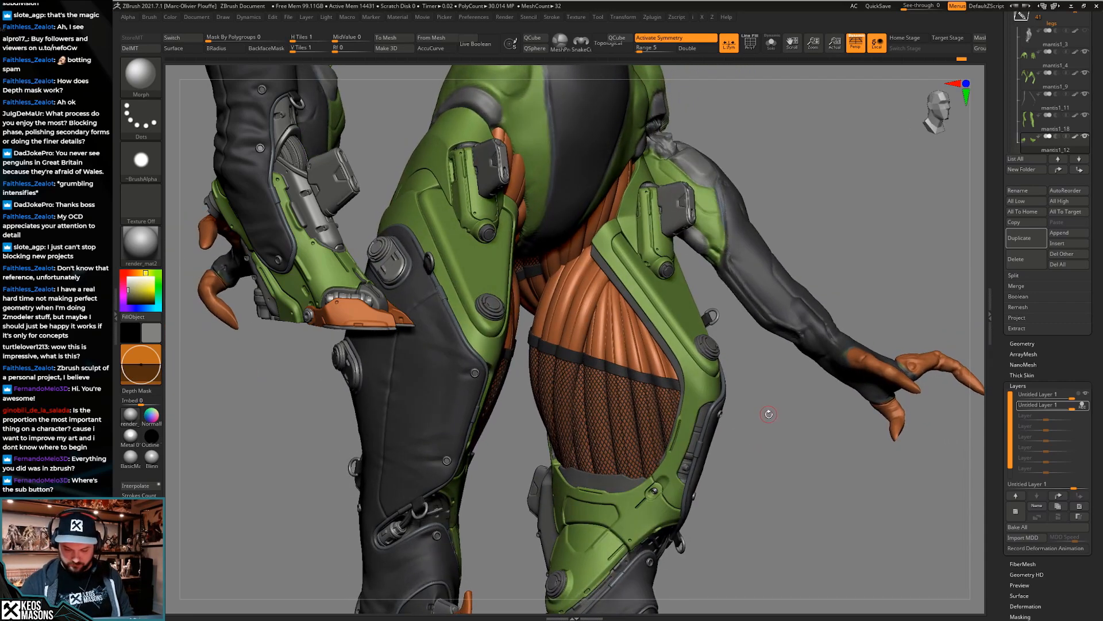
Select the green thigh frame, mask spots beside the bolt at its lower outer corner and carve short grooves there with Orb_Cracks
mouse_move(756, 475)
right_mouse_down("alt")
mouse_move(768, 402)
mouse_move(765, 440)
mouse_move(750, 385)
mouse_move(713, 422)
mouse_move(716, 442)
mouse_move(686, 399)
right_mouse_up("alt")
left_click(700, 395, "alt")
left_click(684, 418)
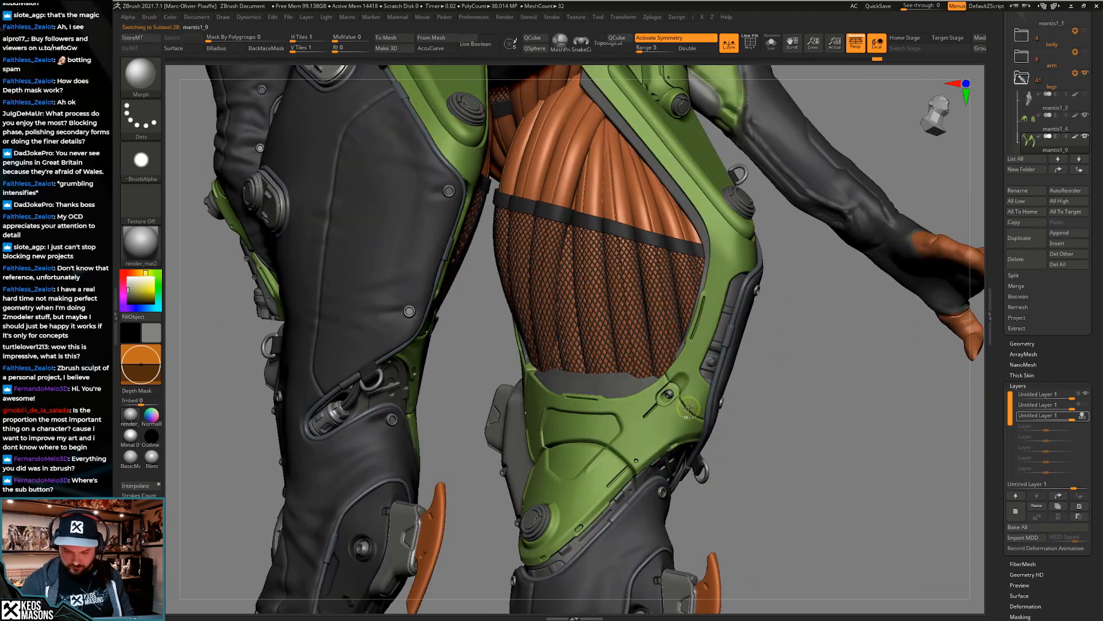
key("ctrl")
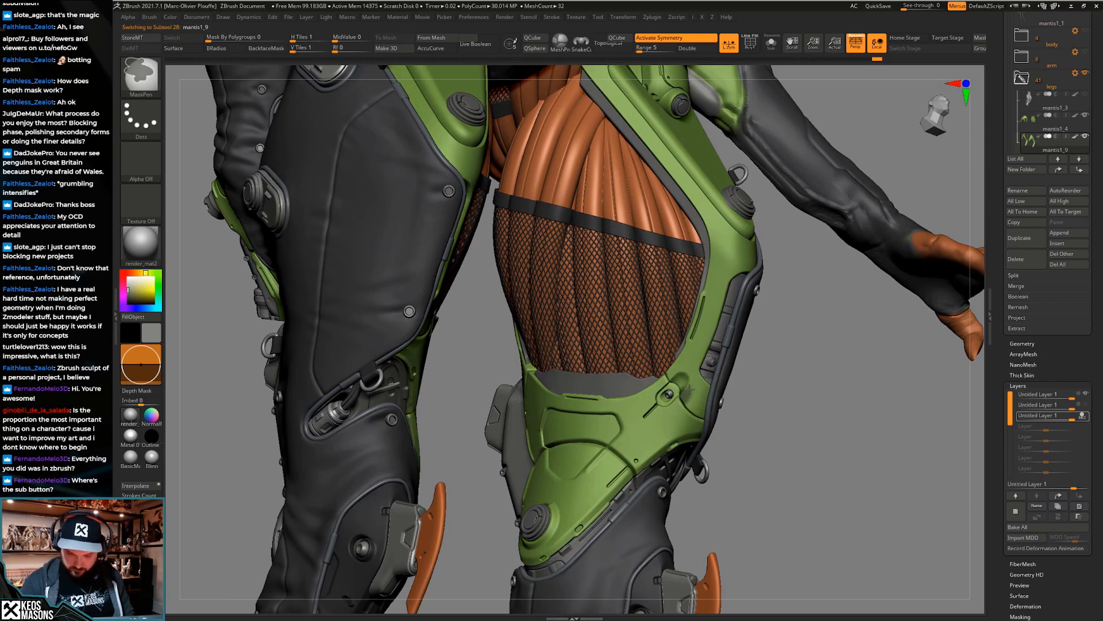
left_click(688, 395)
left_click(663, 415)
mouse_move(691, 393)
right_mouse_down("alt")
mouse_move(693, 369)
mouse_move(727, 405)
mouse_move(727, 427)
mouse_move(735, 415)
right_mouse_up("alt")
key("ctrl")
key("space")
left_click(746, 380)
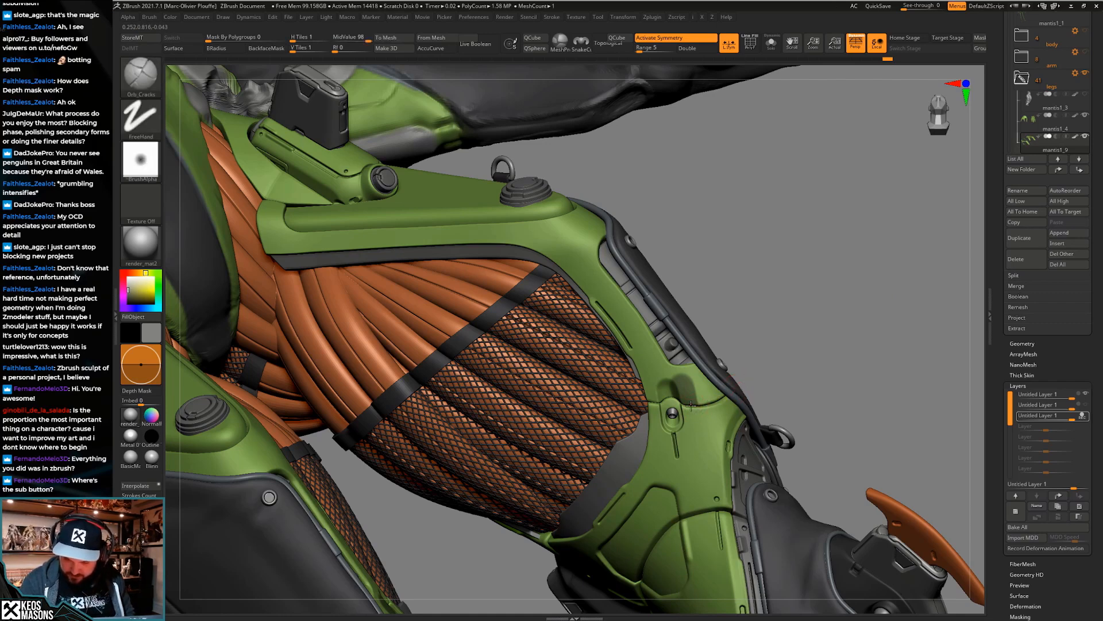
Select the green plate above the knee and mask a spot inside its recessed panel, near the lower corner
mouse_move(743, 378)
right_mouse_down("ctrl")
mouse_move(740, 352)
mouse_move(754, 422)
mouse_move(717, 437)
mouse_move(719, 461)
mouse_move(731, 458)
mouse_move(730, 423)
mouse_move(702, 432)
mouse_move(799, 441)
mouse_move(756, 520)
mouse_move(768, 481)
right_mouse_up("ctrl")
mouse_move(748, 398)
right_mouse_down("ctrl")
mouse_move(758, 489)
mouse_move(759, 431)
mouse_move(774, 393)
mouse_move(692, 440)
right_mouse_up("ctrl")
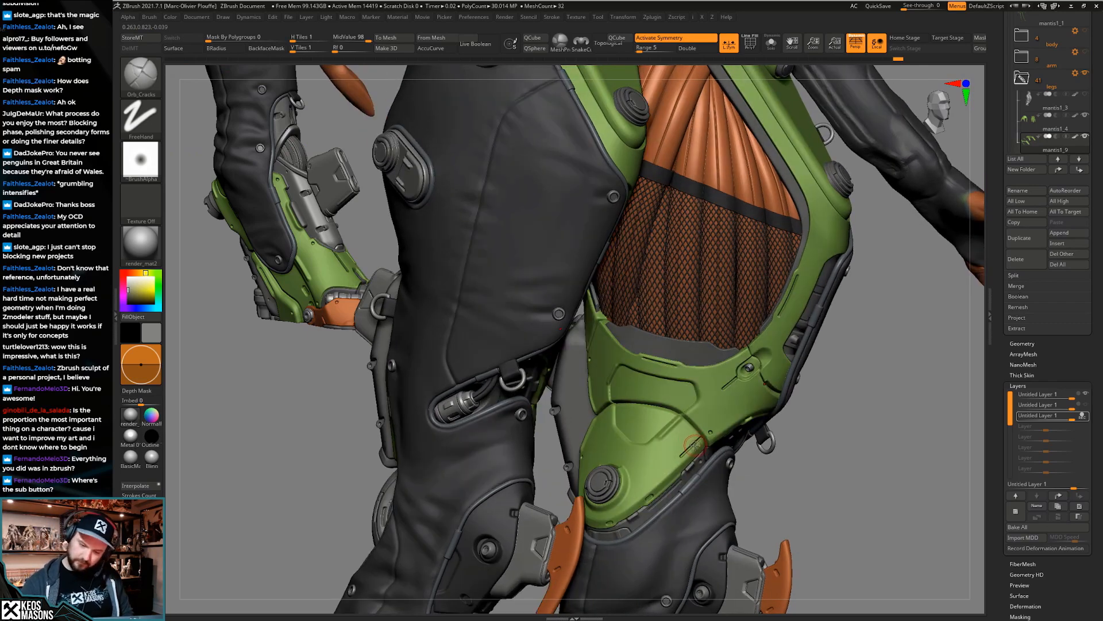
right_click_drag(695, 443, 709, 393, "ctrl")
left_click(668, 402, "alt")
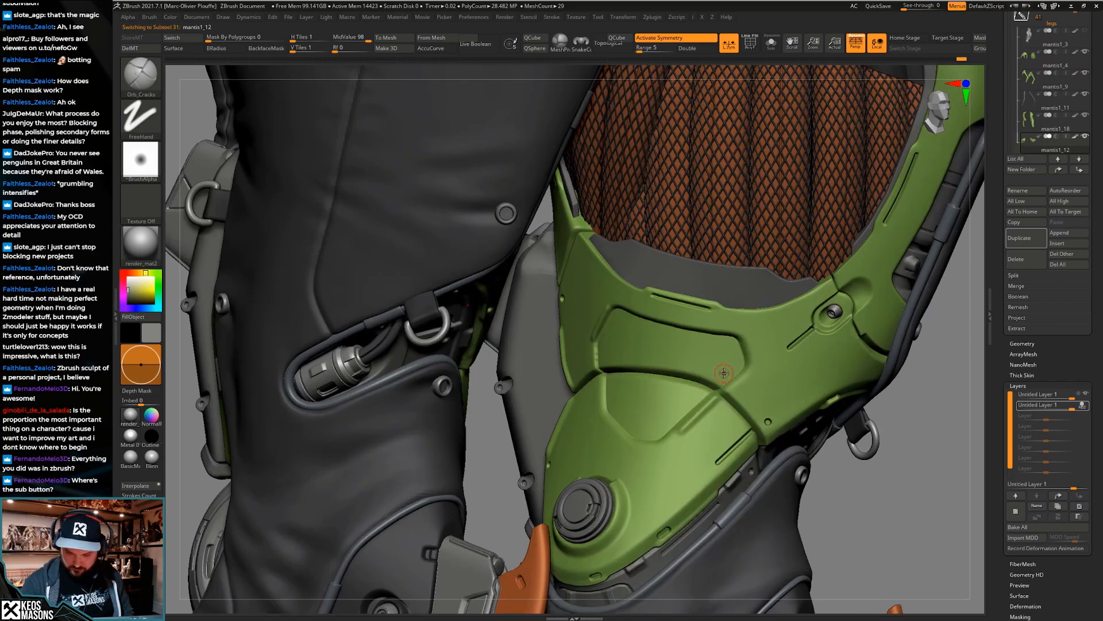
left_click_drag(720, 363, 724, 366, "ctrl")
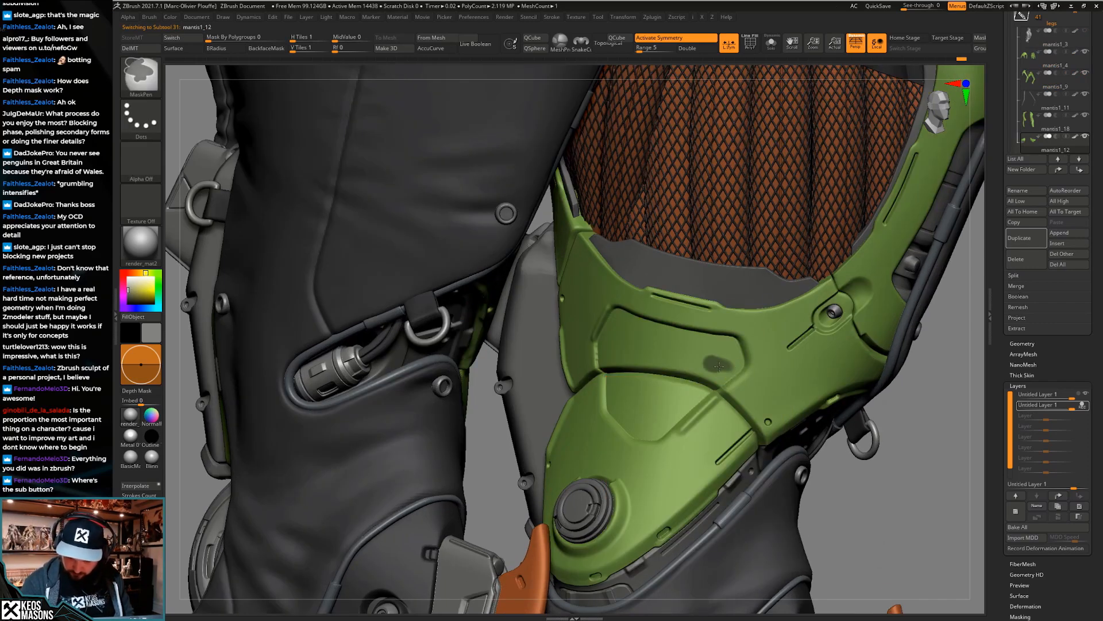
key("space")
left_click_drag(728, 377, 716, 378)
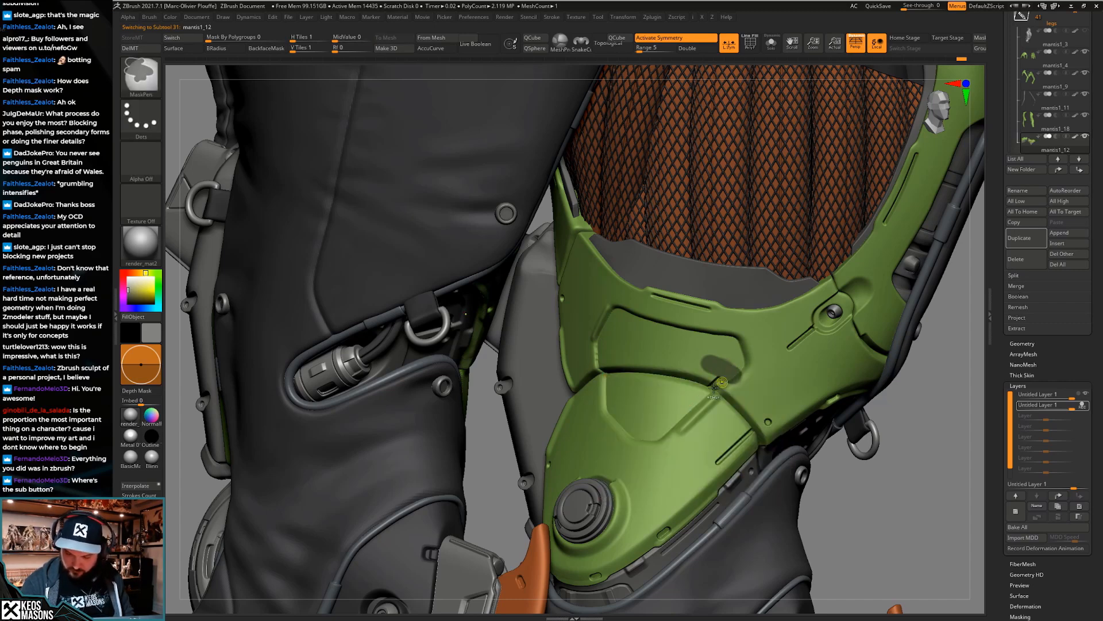
left_click_drag(867, 425, 908, 431)
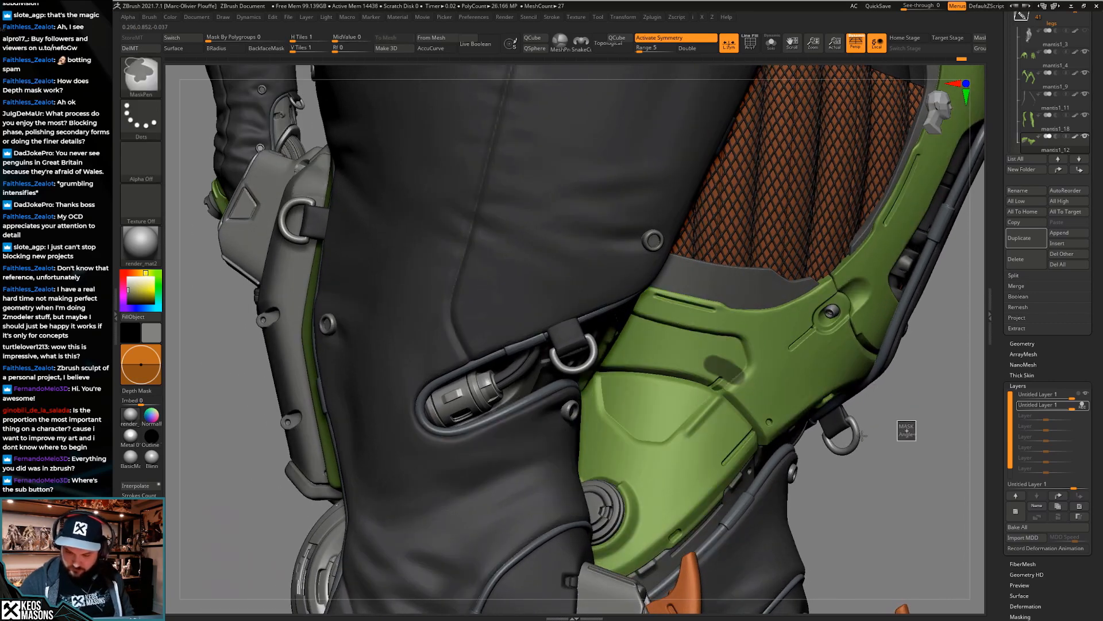
Isolate the green knee plate, mask a spot below its upper edge and carve a short groove from it with Orb_Cracks
left_click(697, 403, "alt")
key("alt+s")
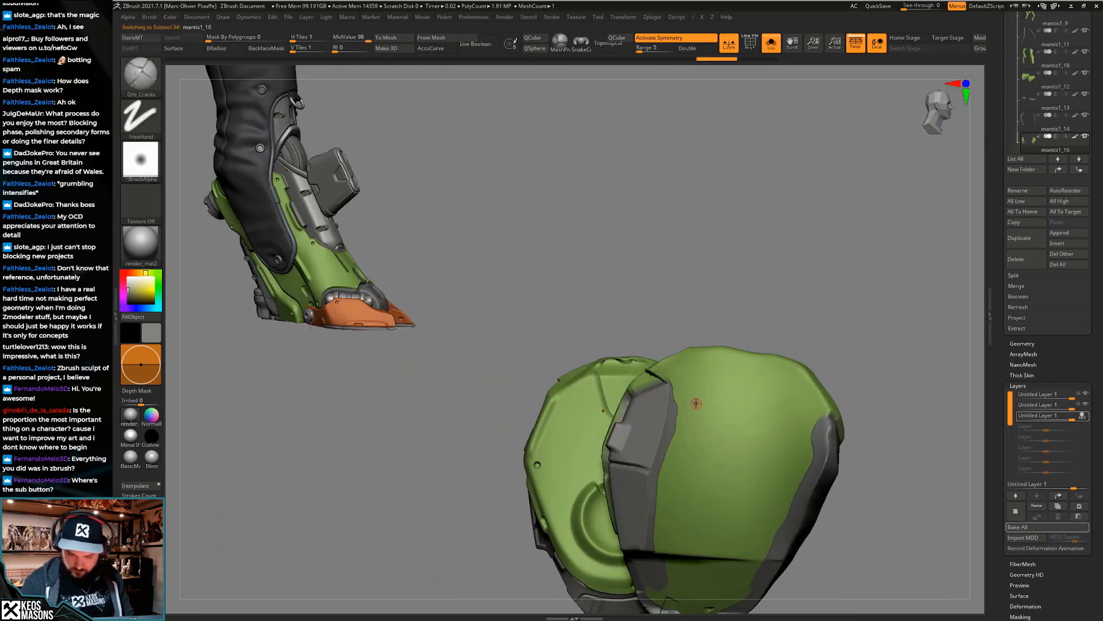
right_click_drag(637, 367, 616, 381)
left_click_drag(595, 392, 614, 392, "ctrl")
mouse_move(609, 391)
right_mouse_down()
mouse_move(619, 372)
mouse_move(609, 381)
right_mouse_up()
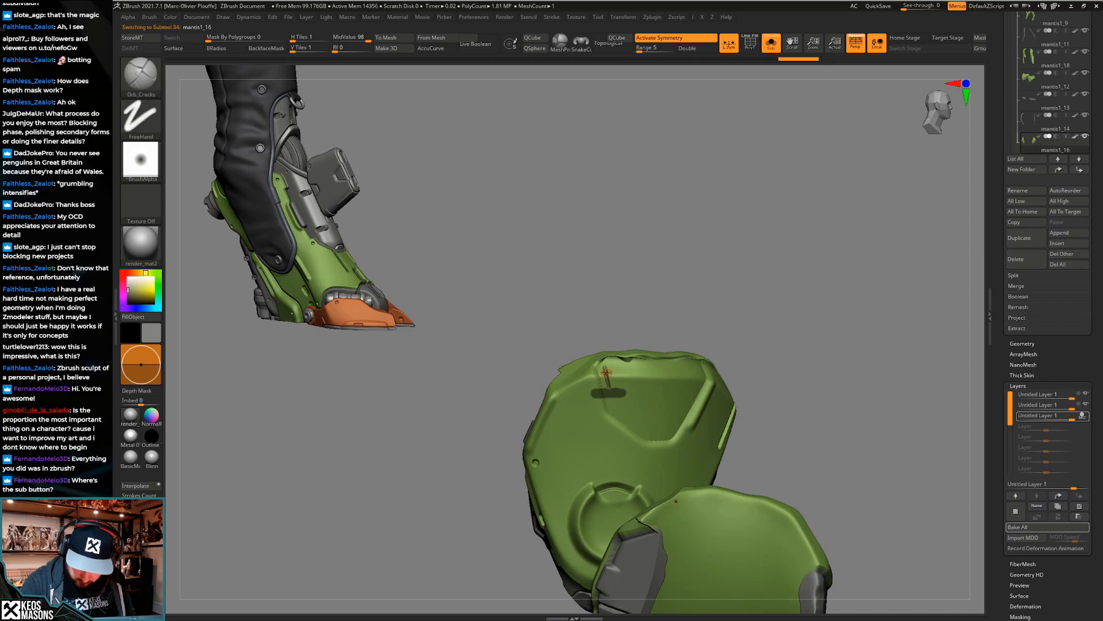
left_click_drag(613, 403, 614, 411)
right_click_drag(635, 335, 621, 264, "ctrl")
key("s")
Select the thigh frame, sculpt a stretch of its inner edge with the Standard brush and mask a spot at each end
mouse_move(742, 374)
right_mouse_down()
mouse_move(827, 419)
mouse_move(872, 476)
mouse_move(608, 493)
mouse_move(705, 461)
mouse_move(706, 474)
mouse_move(816, 387)
mouse_move(820, 429)
right_mouse_up()
mouse_move(747, 444)
right_mouse_down("ctrl")
mouse_move(602, 409)
mouse_move(582, 333)
mouse_move(611, 405)
mouse_move(605, 388)
mouse_move(640, 369)
mouse_move(653, 391)
right_mouse_up("ctrl")
key("space")
left_click(611, 346)
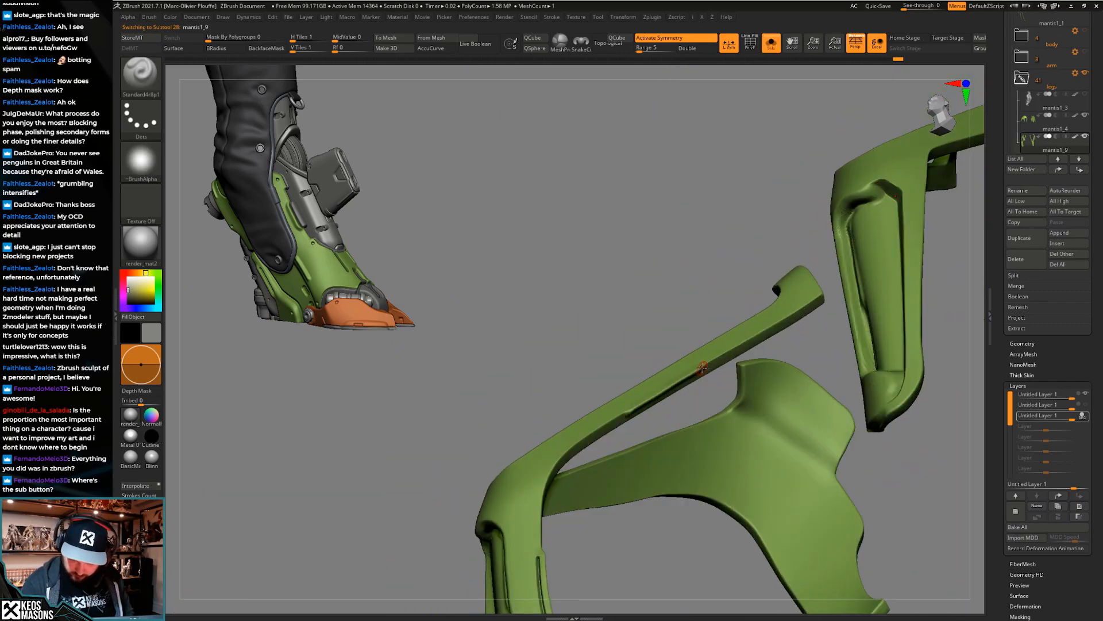
key("space")
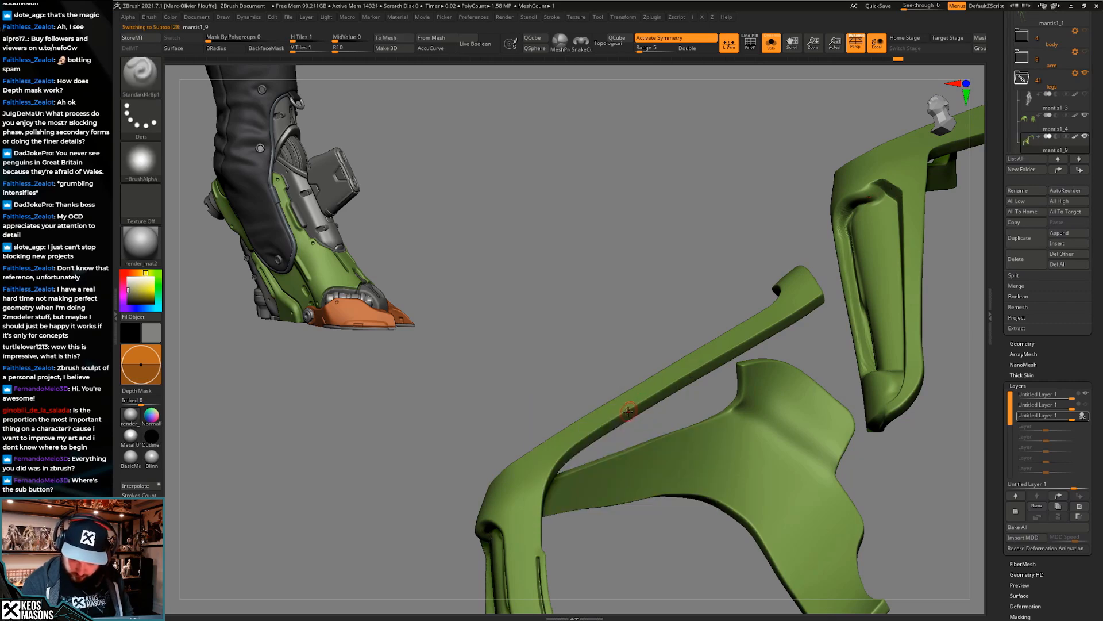
right_click_drag(703, 368, 699, 431)
key("shift+s")
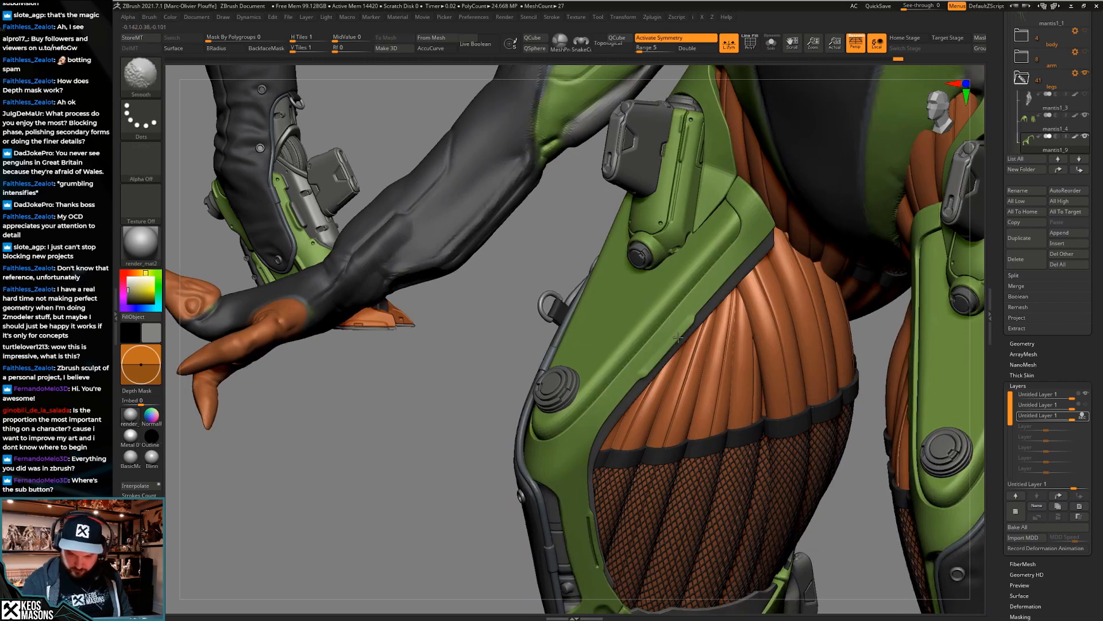
key("ctrl")
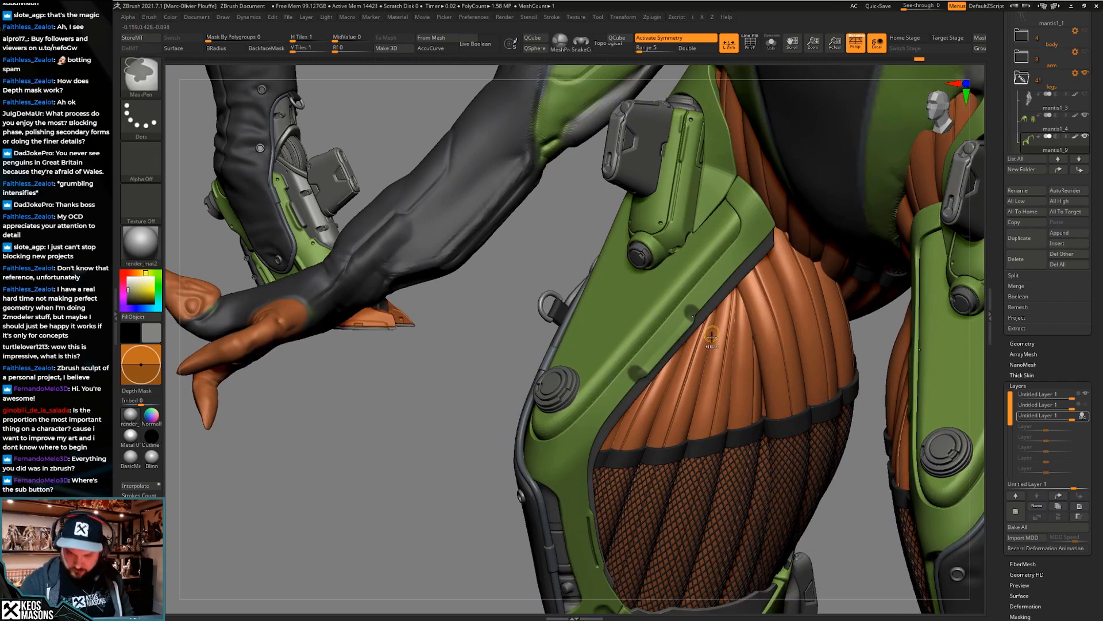
Select the green rear thigh plate and isolate it to examine the tip at its inner upper end
right_click_drag(701, 445, 714, 416)
right_click_drag(621, 410, 772, 438)
right_click_drag(647, 455, 706, 368, "alt")
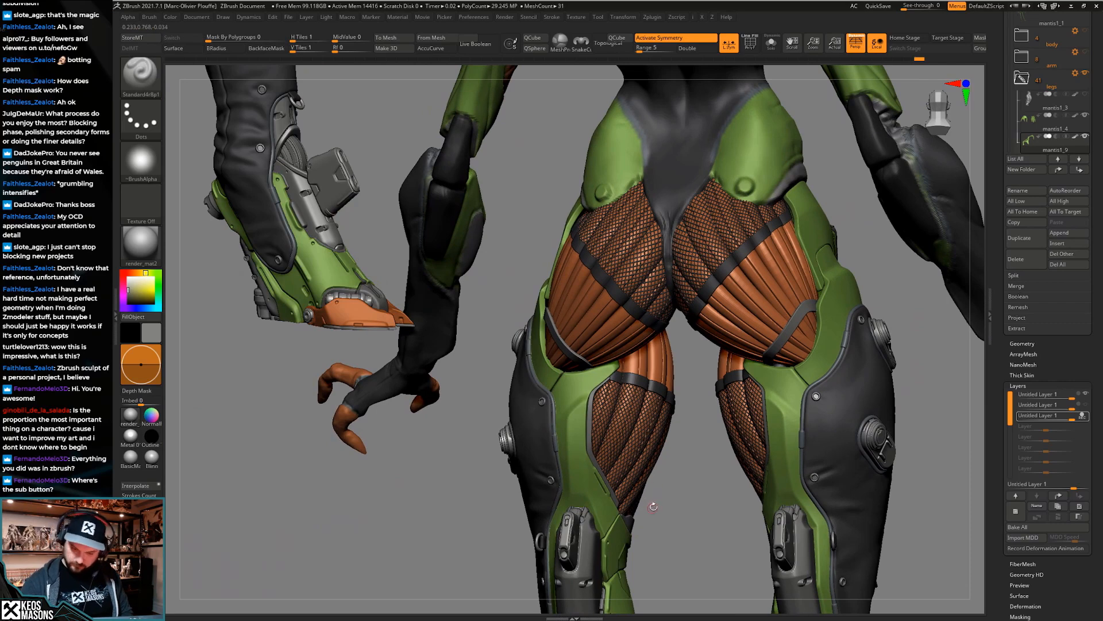
right_click_drag(650, 503, 665, 435)
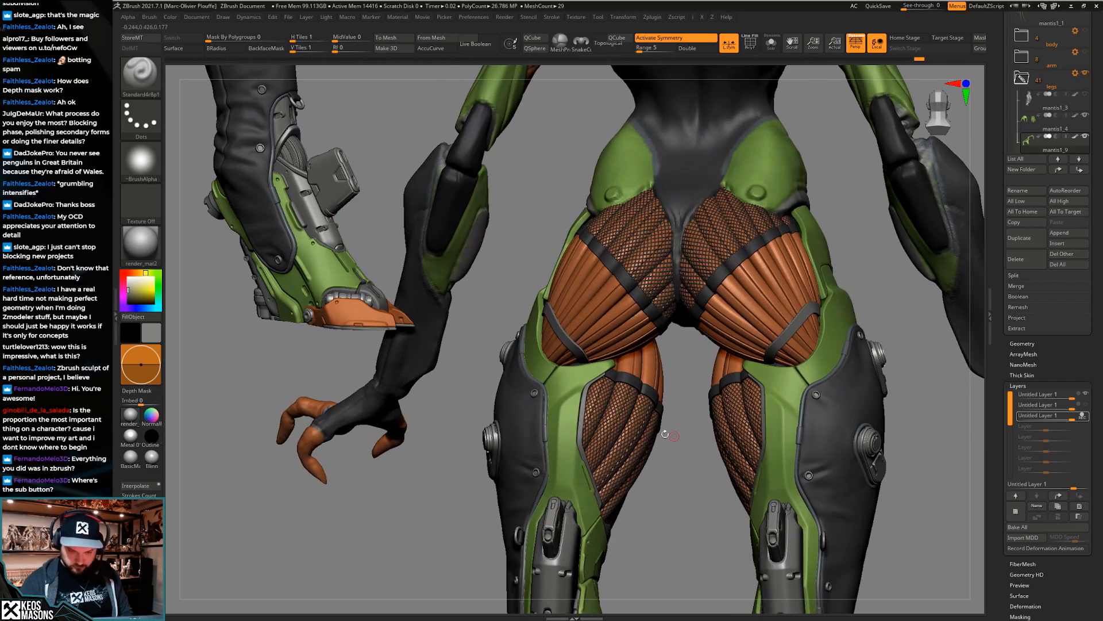
left_click(602, 367, "alt")
key("alt+s")
right_click_drag(602, 366, 600, 396, "ctrl")
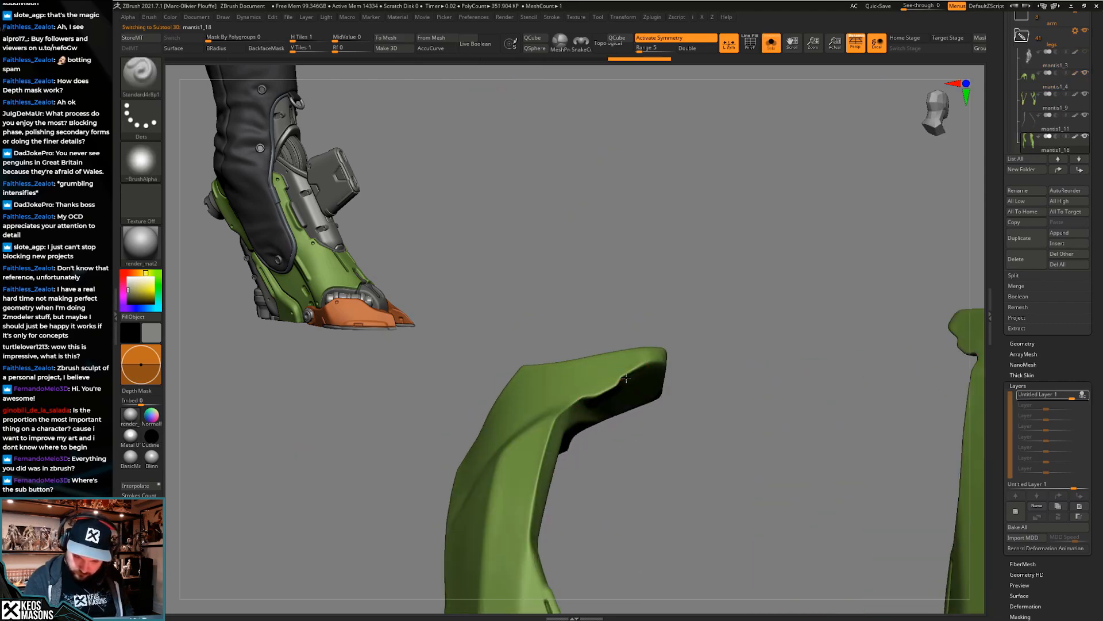
right_click_drag(648, 364, 636, 387)
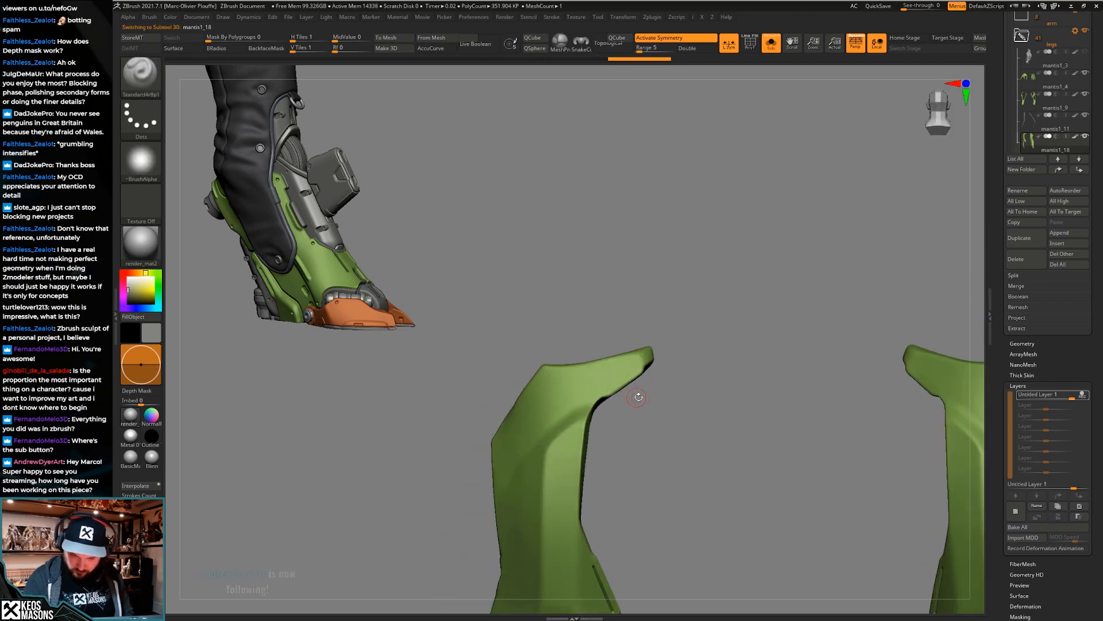
Mask two spots along the lower edge of the rear plate's inner tip and carve a groove between them with Orb_Cracks
key("alt+s")
right_click_drag(687, 446, 685, 512, "ctrl")
key("alt+s")
left_click_drag(658, 360, 614, 398, "ctrl")
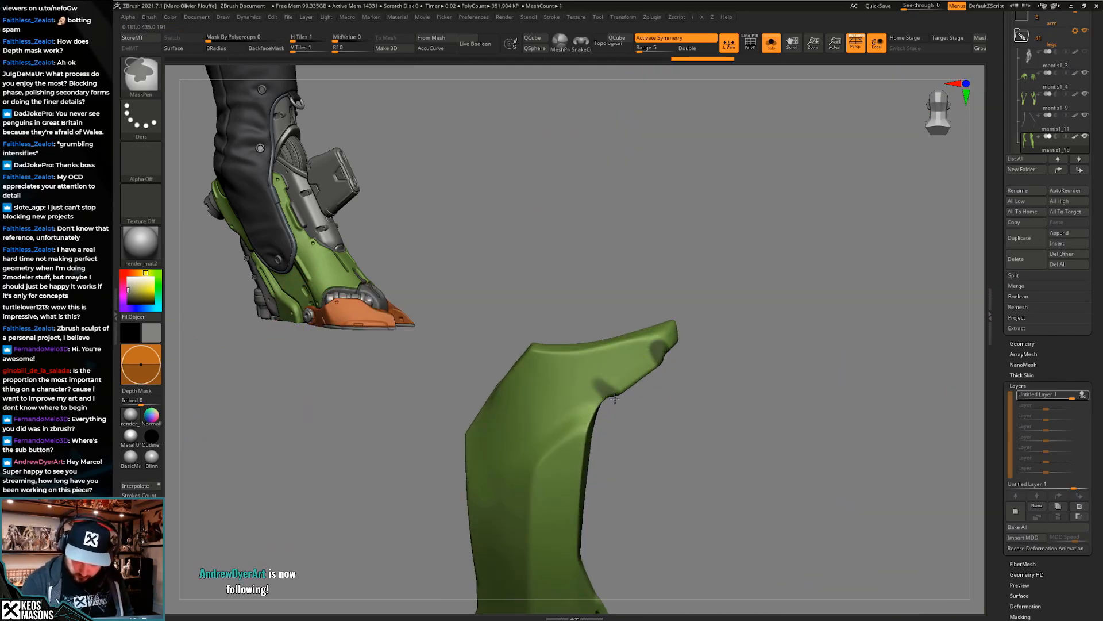
key("b")
left_click(678, 349)
key("space")
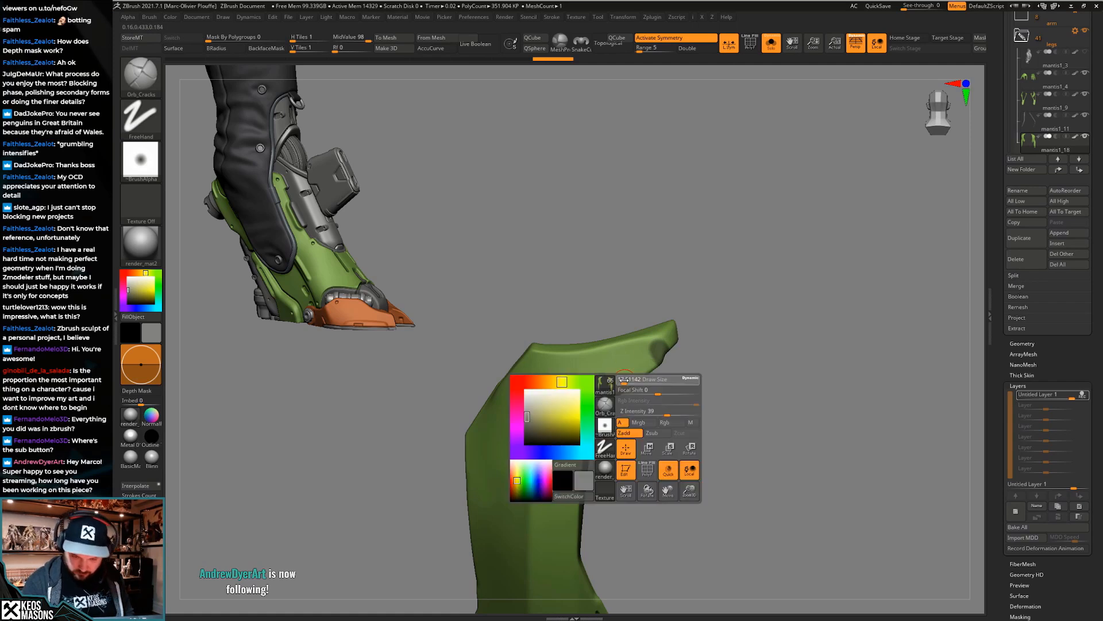
key("space")
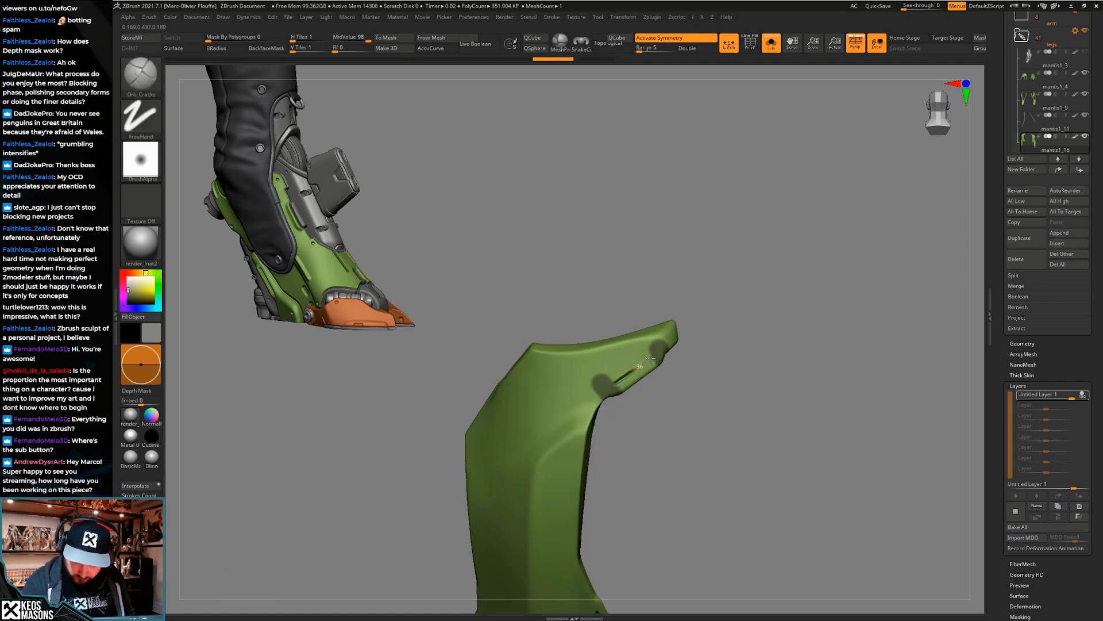
Select the thigh frame, examine its masked inner edge in Solo mode and review the whole legs from the front
mouse_move(669, 344)
right_mouse_down("ctrl")
mouse_move(653, 253)
mouse_move(660, 387)
mouse_move(733, 375)
mouse_move(715, 402)
mouse_move(724, 415)
mouse_move(696, 398)
mouse_move(767, 402)
right_mouse_up("ctrl")
key("alt+s")
mouse_move(531, 491)
right_mouse_down("alt")
mouse_move(618, 504)
mouse_move(620, 413)
mouse_move(658, 408)
mouse_move(686, 429)
right_mouse_up("alt")
left_click(681, 377, "alt")
key("shift+s")
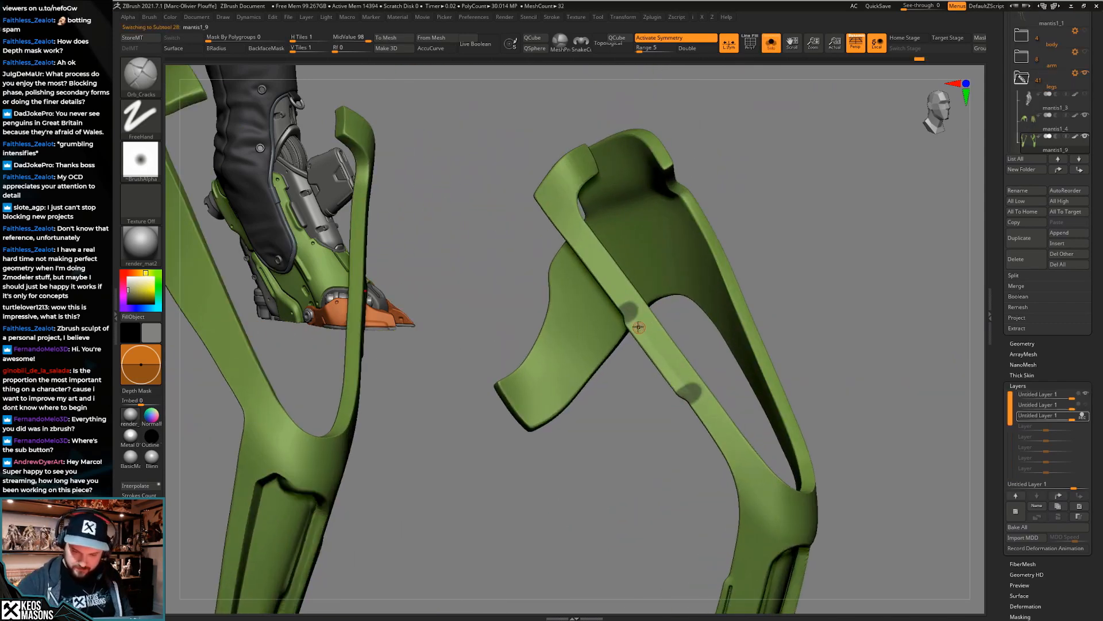
mouse_move(687, 391)
right_mouse_down("ctrl")
mouse_move(688, 364)
mouse_move(699, 364)
right_mouse_up("ctrl")
mouse_move(698, 364)
right_mouse_down("ctrl")
mouse_move(703, 406)
mouse_move(802, 310)
right_mouse_up("ctrl")
key("shift+s")
left_click_drag(818, 405, 776, 462)
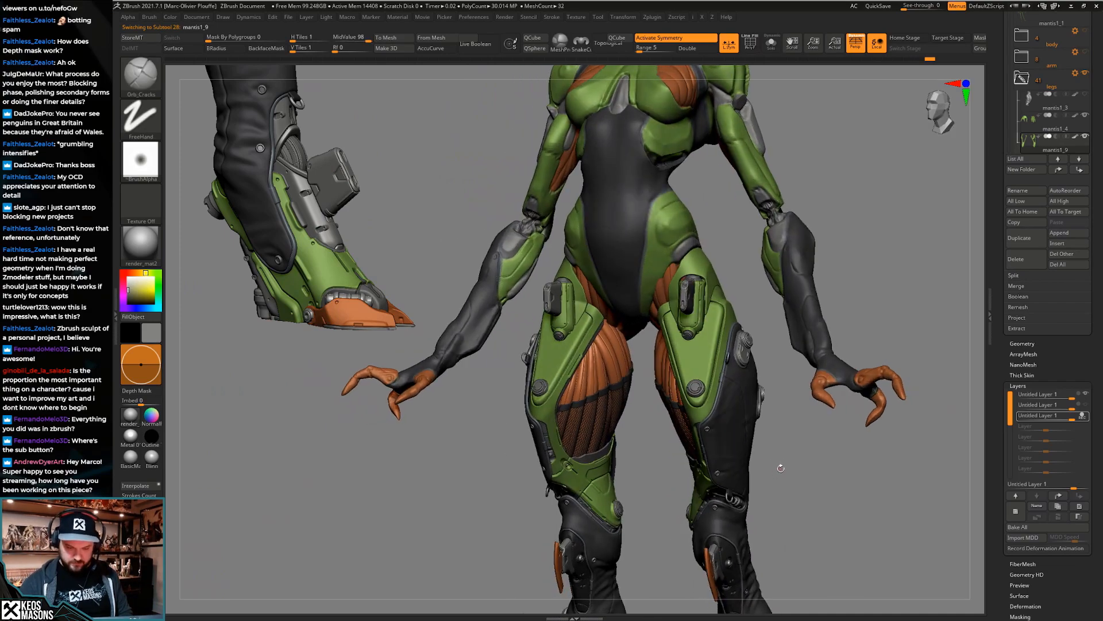
Select the thin gray trim around the rear thigh's mesh opening and adjust its upper corner with the Move brush
left_click_drag(657, 402, 540, 440)
left_click(540, 439, "alt")
key("f")
key("space")
left_click(561, 344)
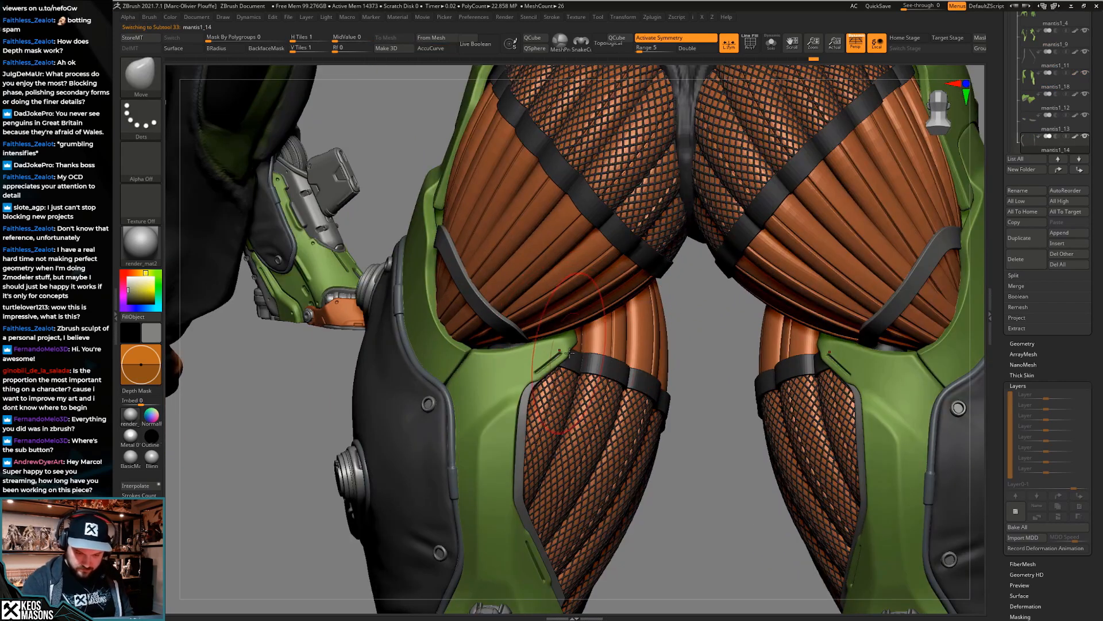
key("space")
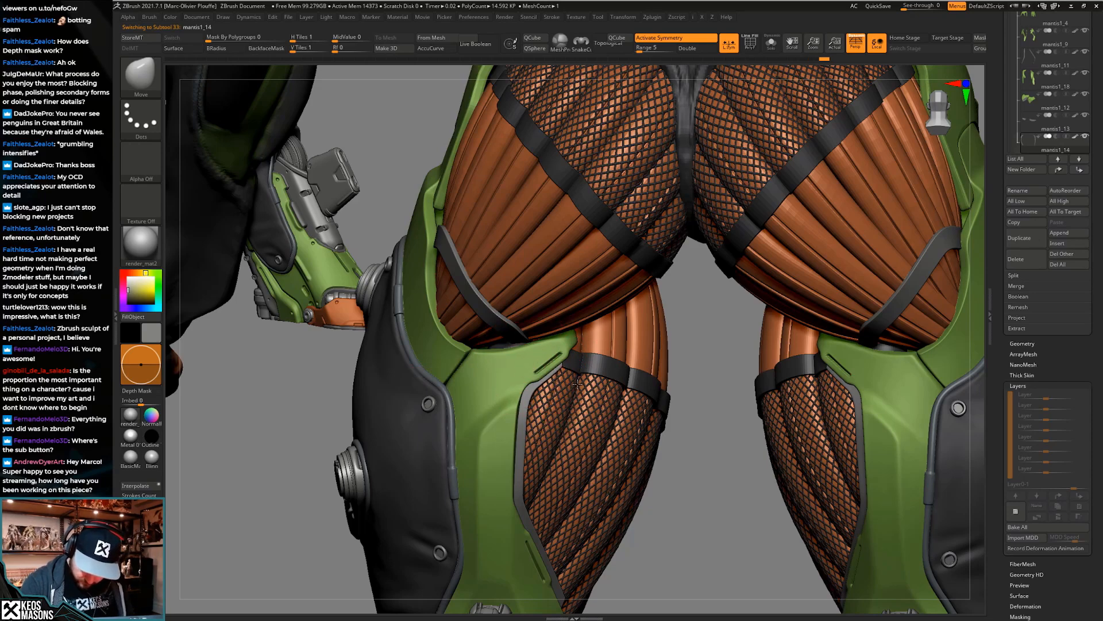
right_click_drag(580, 445, 649, 489, "ctrl")
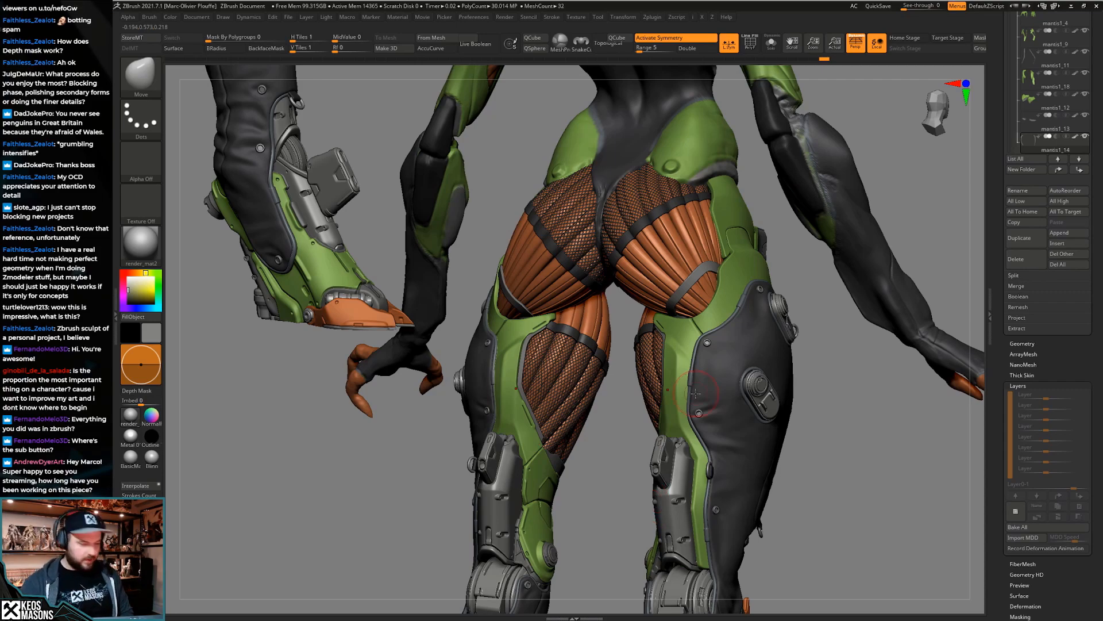
Review the legs from the front, select the gluteal muscle mesh and check its polygroups with PolyFrame and Solo
right_click_drag(684, 401, 678, 449)
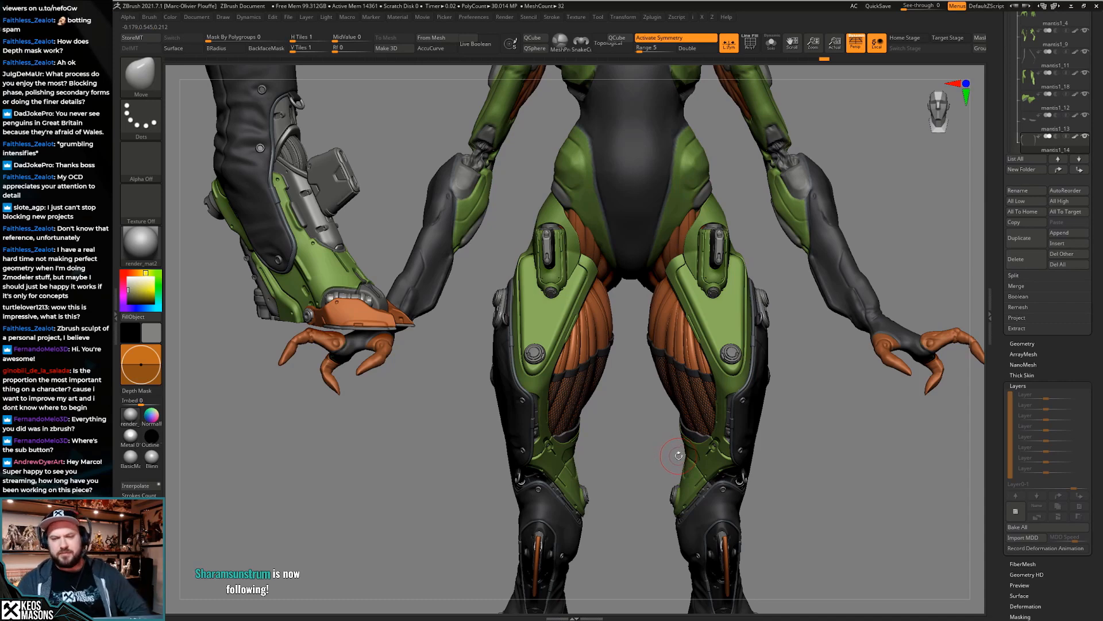
right_click_drag(733, 440, 716, 414)
key("shift+f")
key("shift+f")
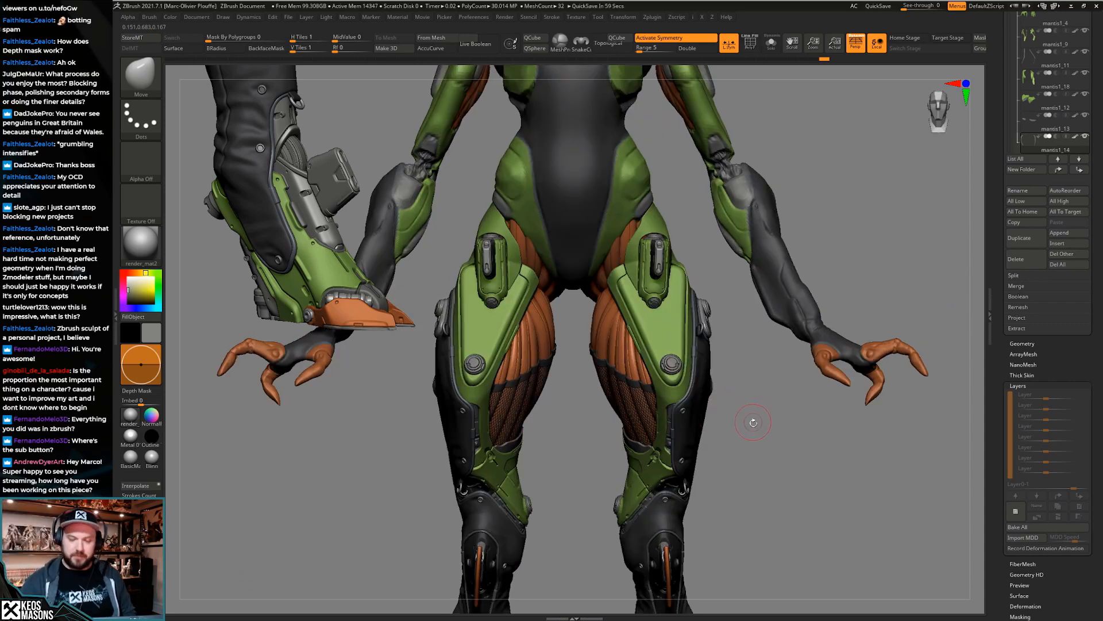
mouse_move(737, 406)
right_mouse_down()
mouse_move(750, 402)
mouse_move(776, 426)
mouse_move(755, 438)
mouse_move(672, 416)
mouse_move(690, 440)
mouse_move(744, 431)
mouse_move(733, 437)
mouse_move(739, 425)
mouse_move(707, 410)
mouse_move(710, 379)
mouse_move(695, 386)
mouse_move(712, 414)
mouse_move(709, 394)
mouse_move(703, 420)
mouse_move(710, 400)
right_mouse_up()
left_click(692, 384, "alt")
key("shift+f")
key("shift+f")
key("alt+s")
key("alt+s")
key("shift+f")
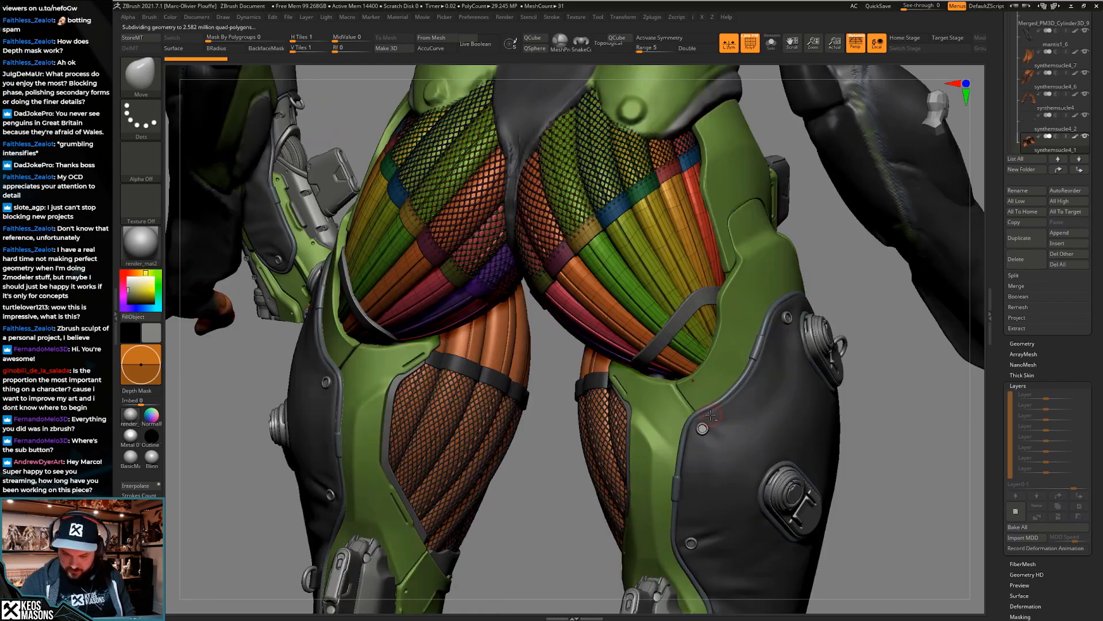
key("shift+f")
Adjust the Move brush's draw size and recheck the gluteal muscle's polygroups in isolation
key("space")
key("space")
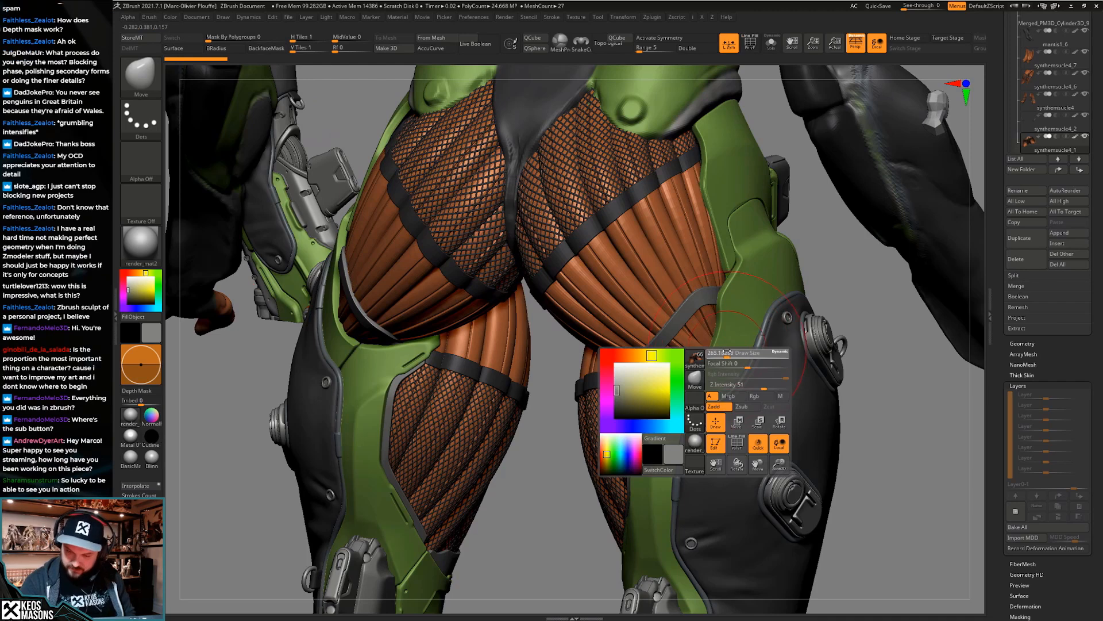
key("space")
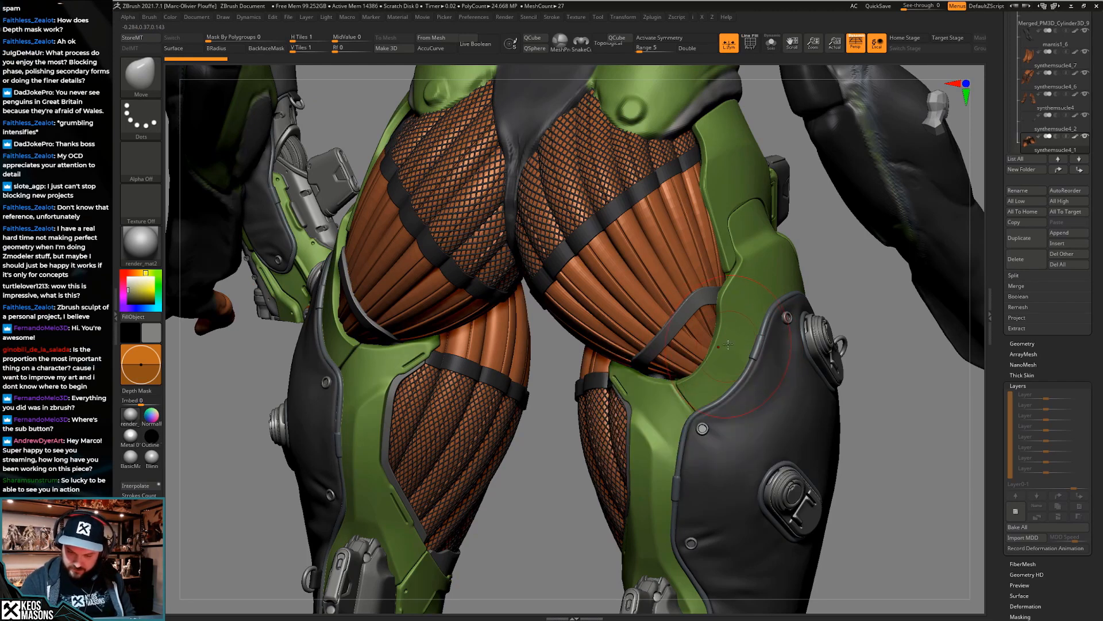
key("alt+s")
key("shift+f")
key("shift+f")
key("alt+s")
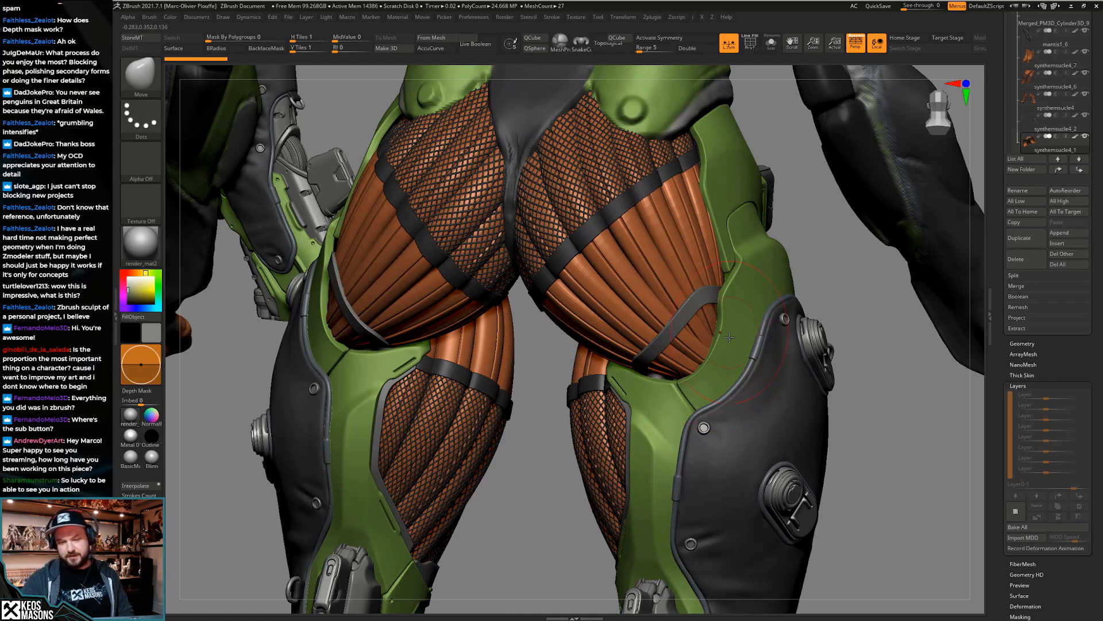
Mask the gluteal muscles except for one group of strands, return to the Move brush and go up a subdivision level
key("w")
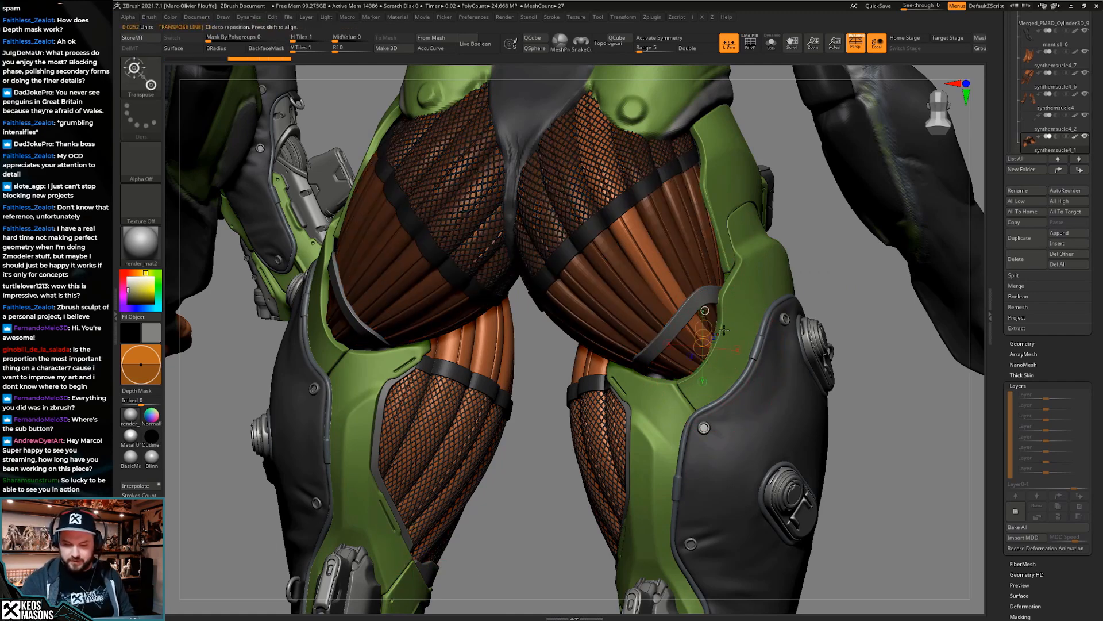
key("q")
key("space")
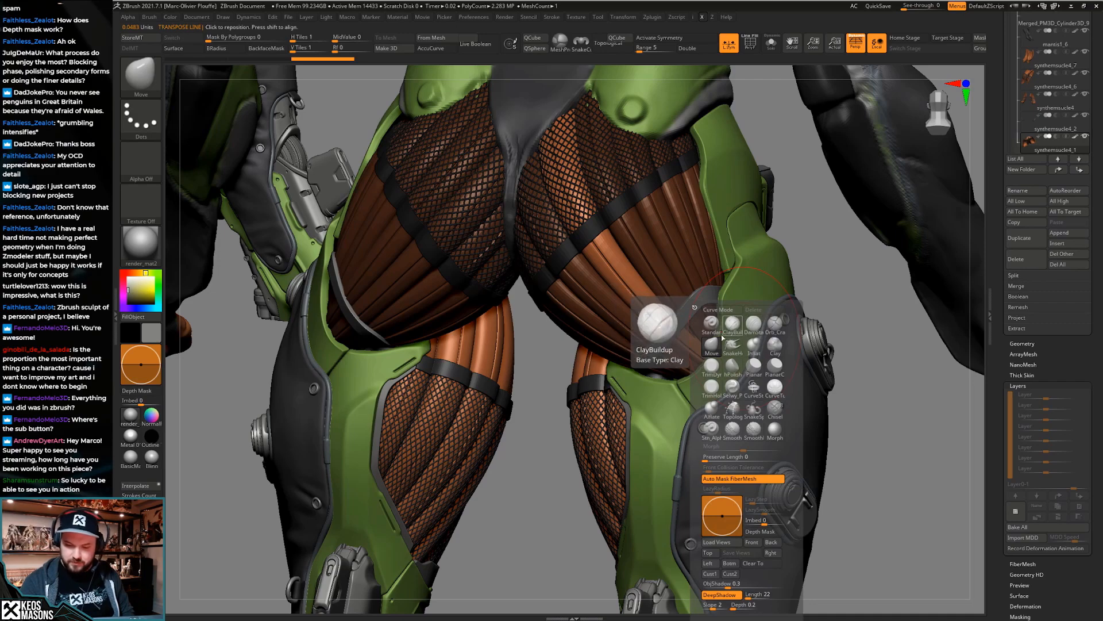
key("ctrl+d")
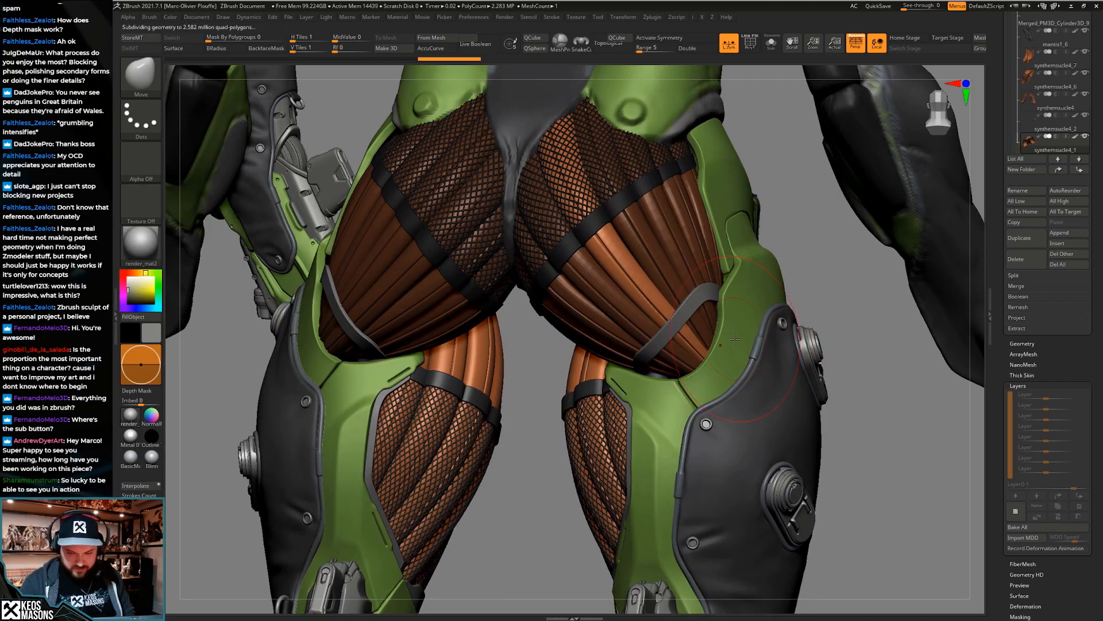
Mask the gluteal muscles except for the next strand toward the hip and return to the Move brush
right_click_drag(726, 380, 676, 398)
right_click(676, 398)
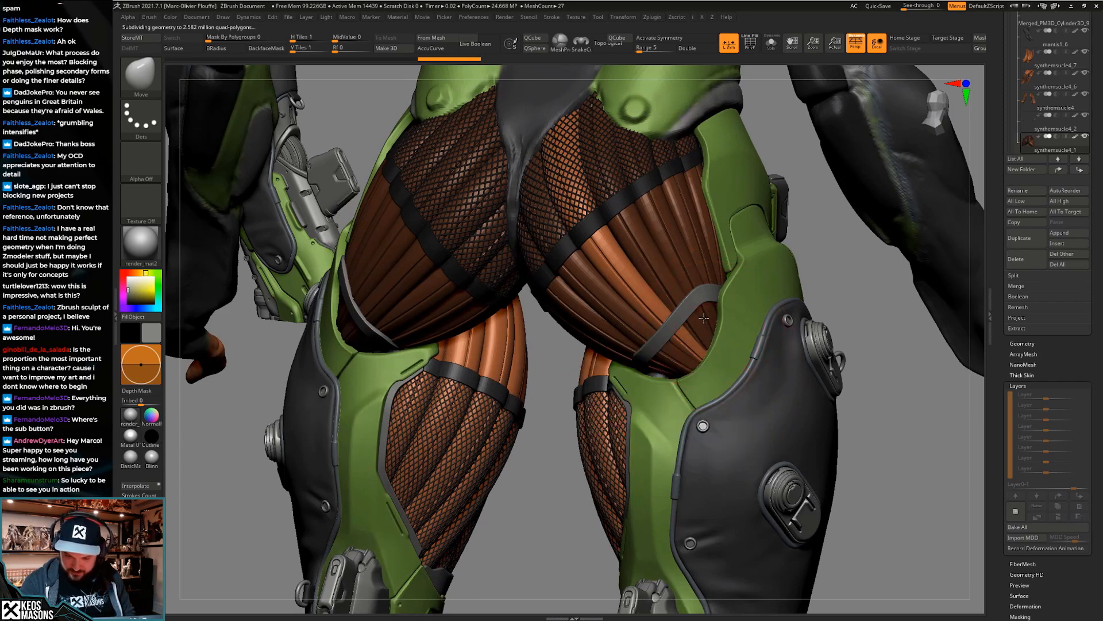
key("w")
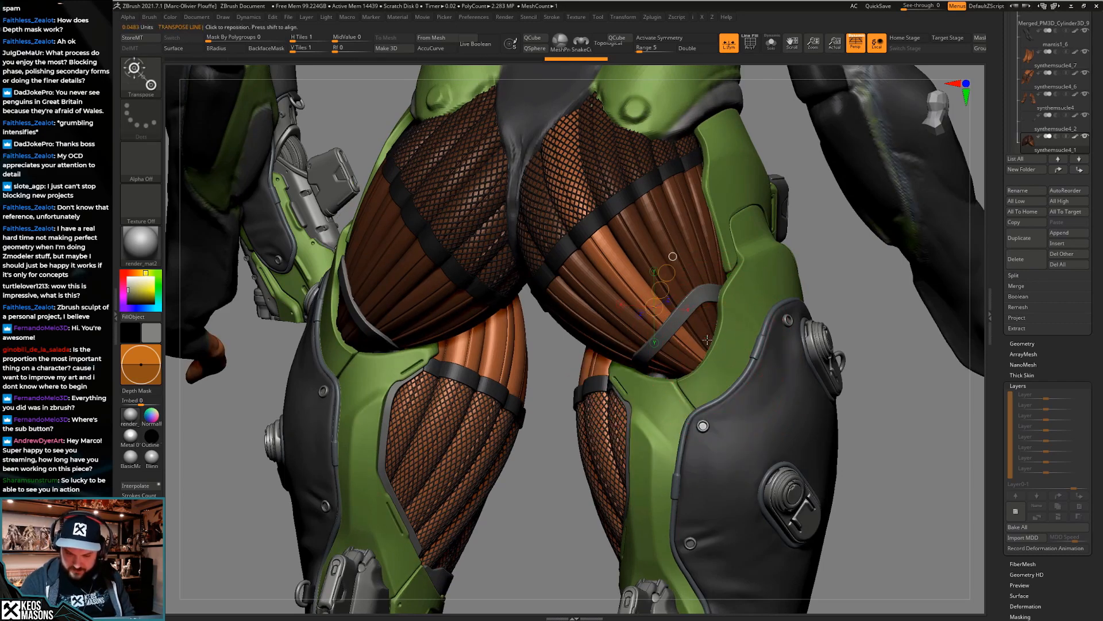
left_click(671, 254, "ctrl")
left_click(668, 279, "ctrl")
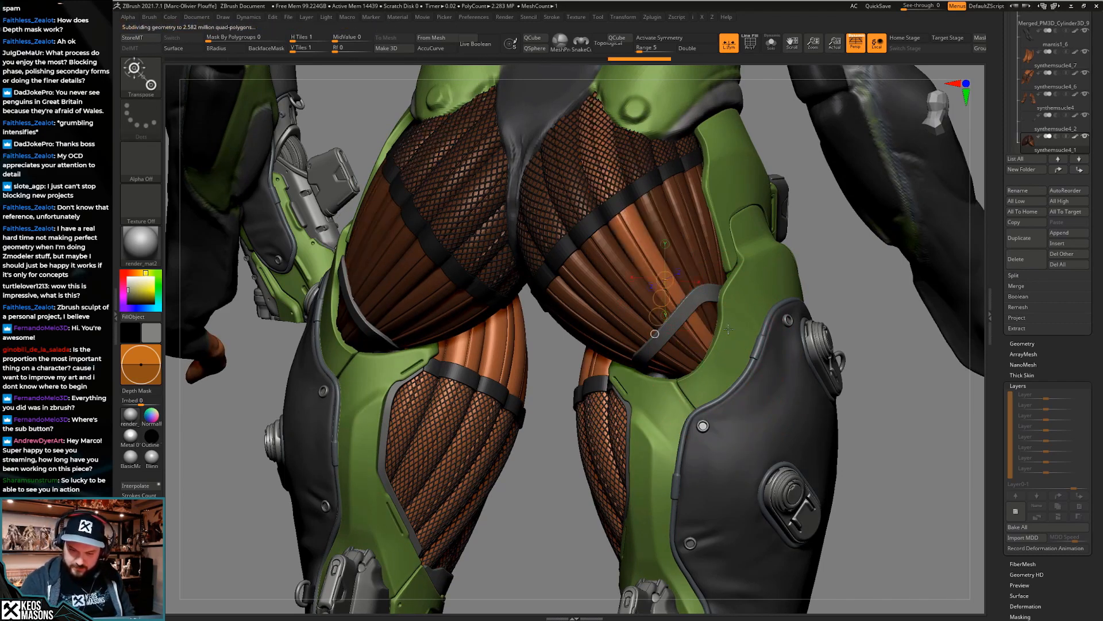
key("q")
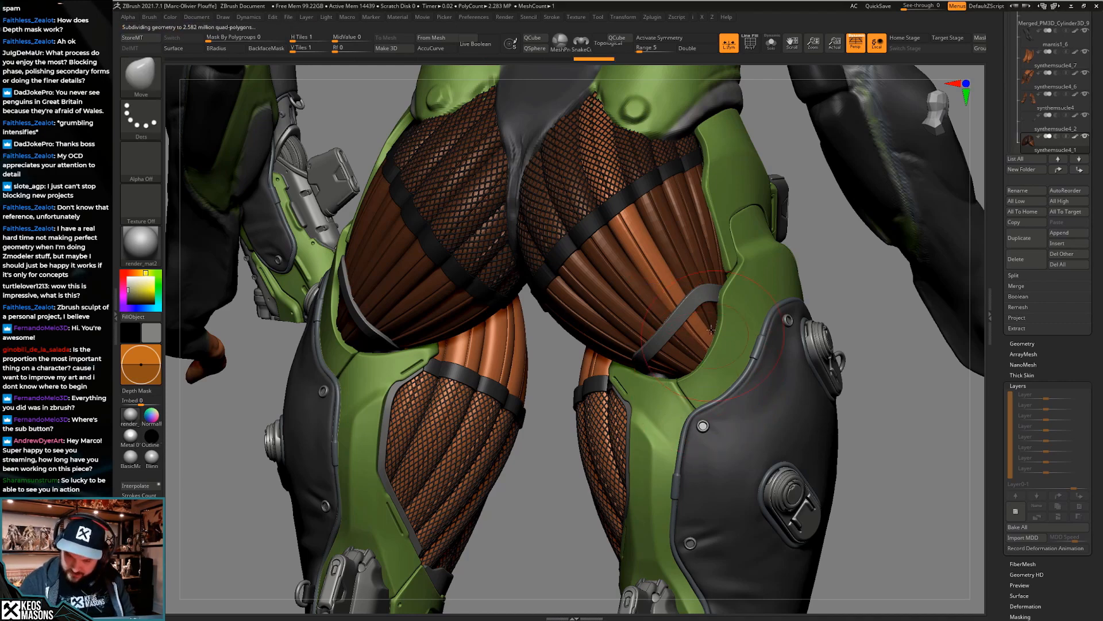
Free the following outer gluteal strand from the mask with the Move brush ready, and clear the mask on the muscles
key("w")
left_click(671, 280, "ctrl")
key("q")
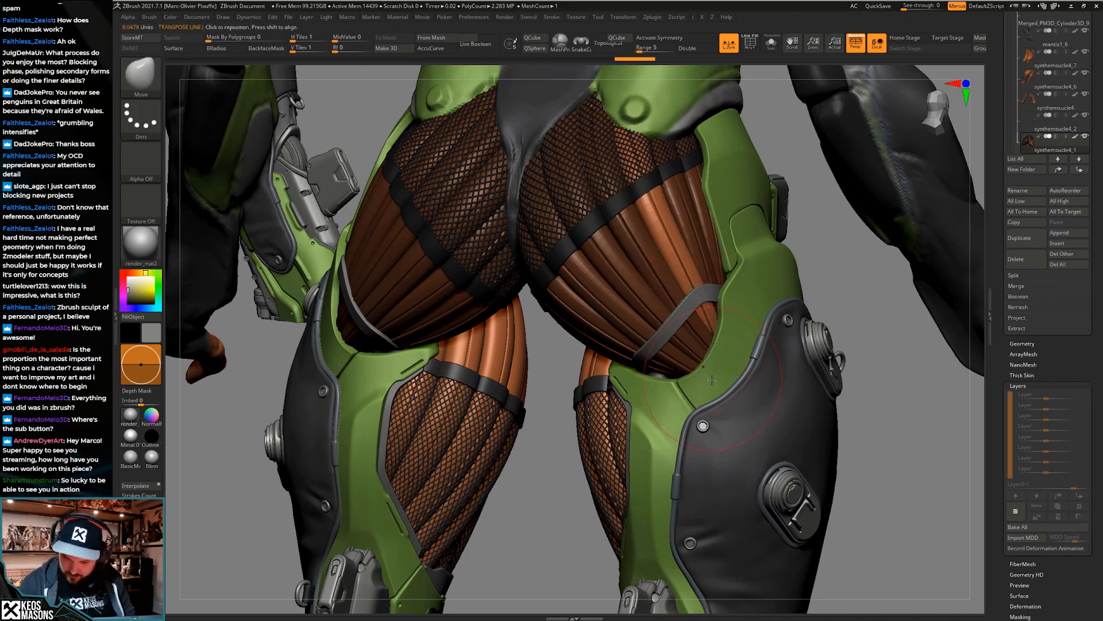
right_click_drag(665, 427, 648, 439)
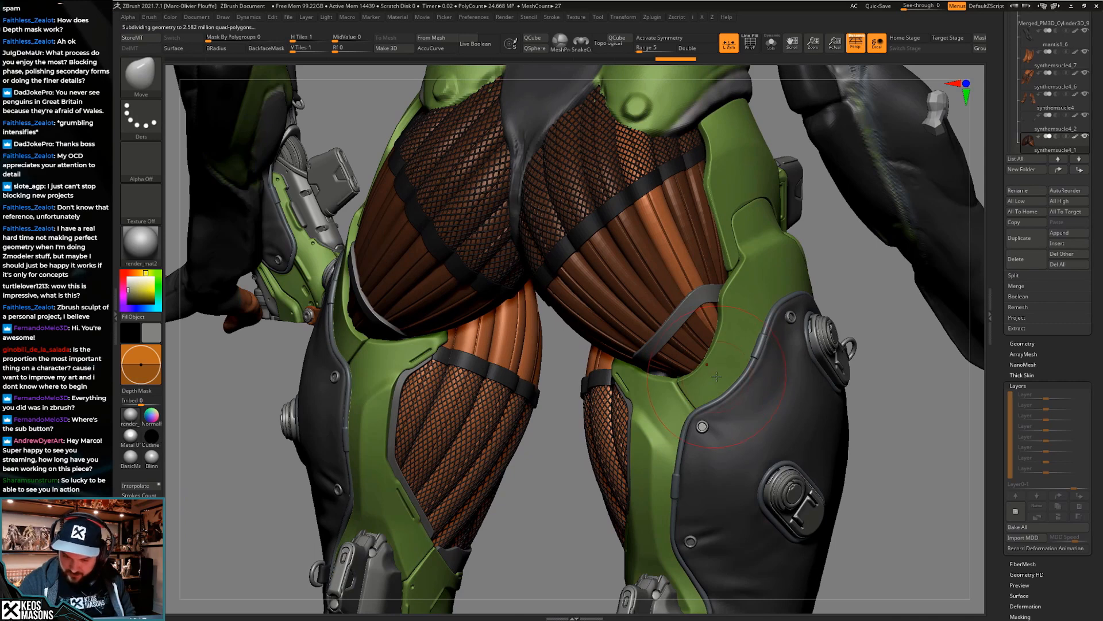
right_click_drag(707, 392, 764, 382, "ctrl")
left_click_drag(888, 252, 876, 281, "ctrl")
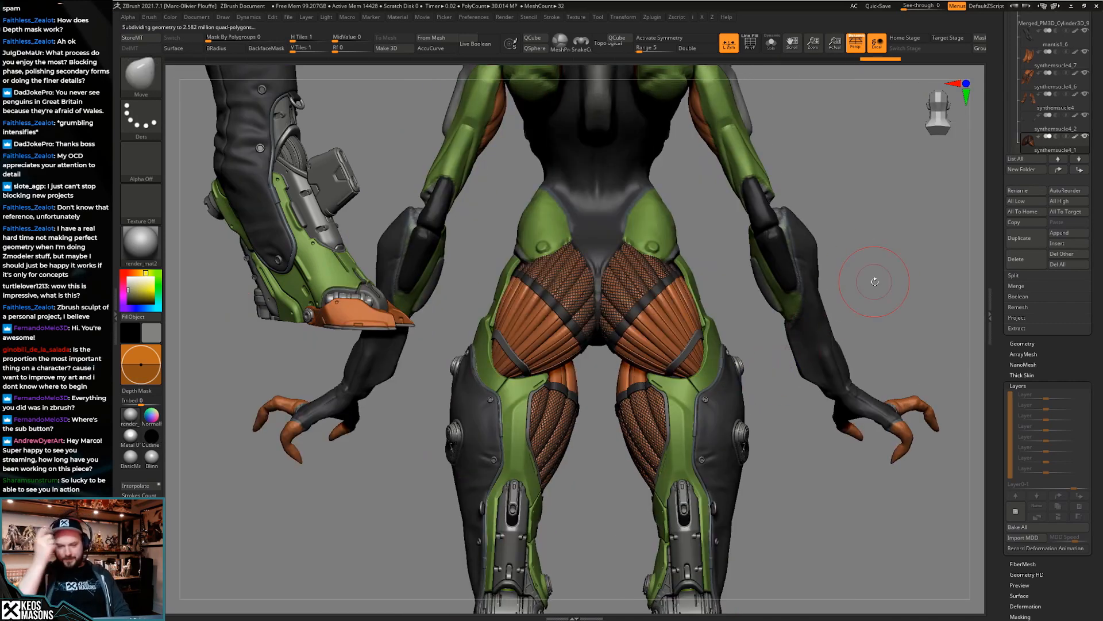
Isolate the gluteal muscles, apply Mirror And Weld to match both sides, and turn symmetry back on
right_click_drag(729, 382, 705, 370, "ctrl")
key("alt+s")
key("alt+s")
key("alt+s")
key("space")
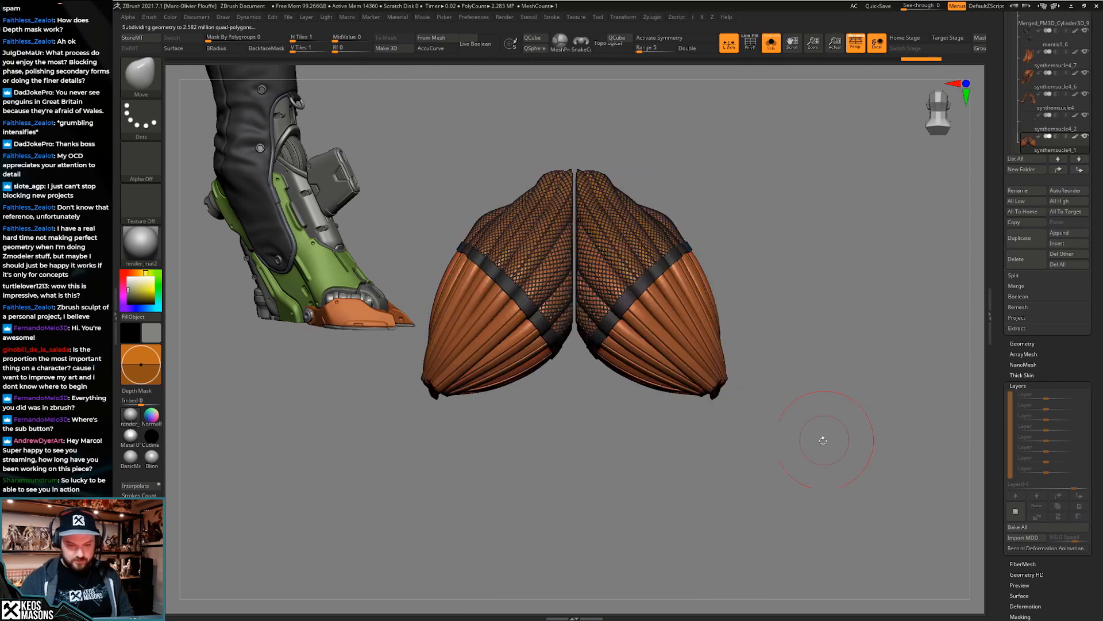
left_click_drag(808, 458, 804, 457, "ctrl")
key("shift+x")
key("space")
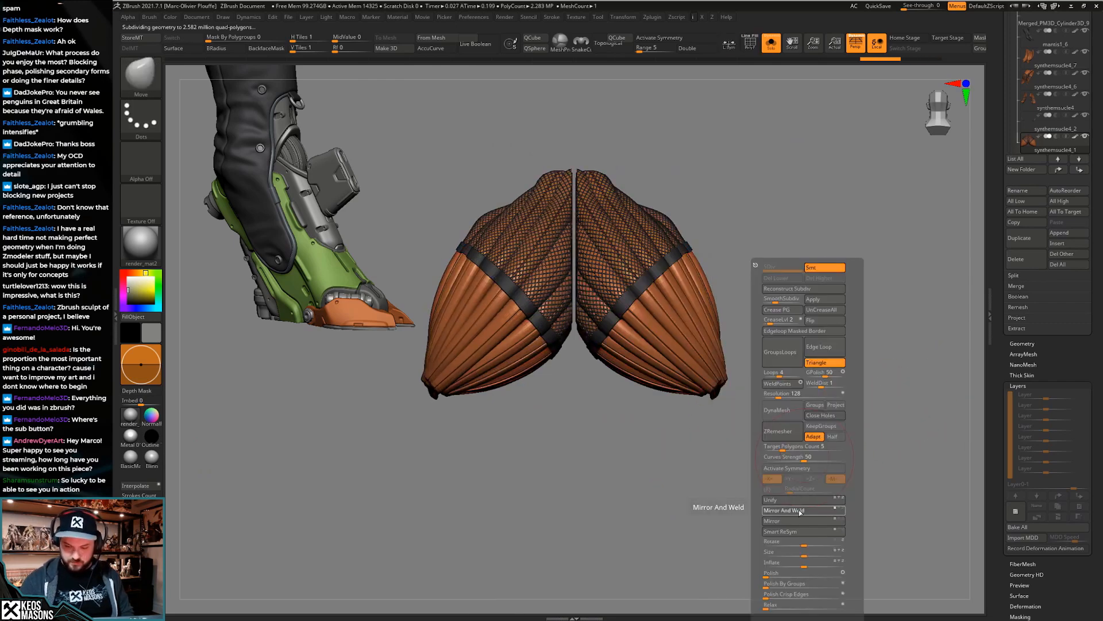
key("x")
key("alt+s")
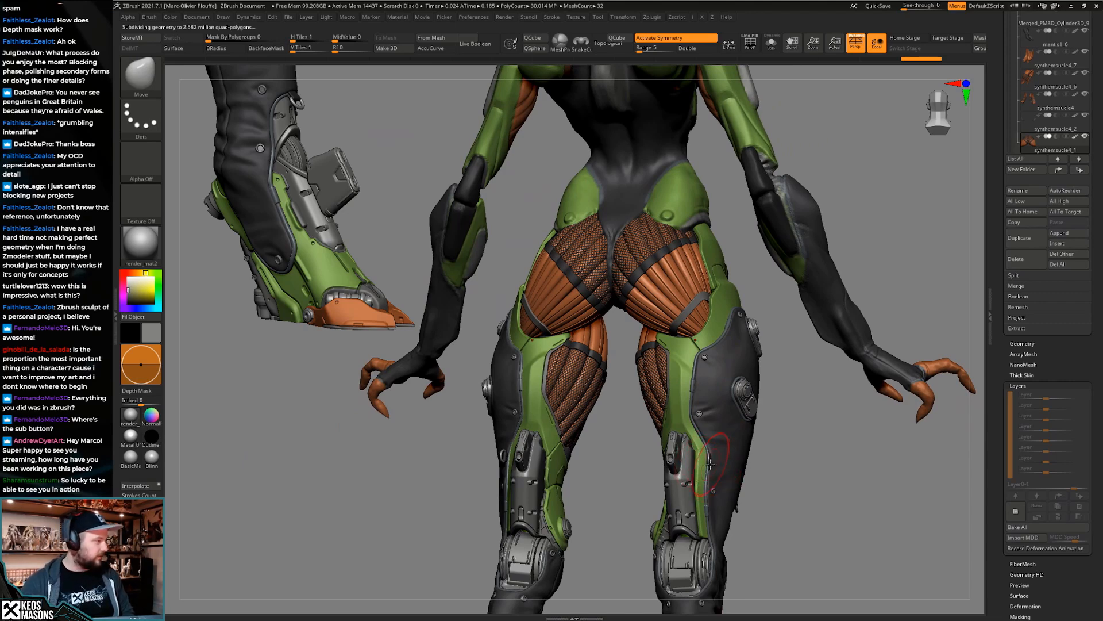
Review the legs from behind, select the green thigh frame from the front, and check it in isolation
mouse_move(705, 419)
right_mouse_down("alt")
mouse_move(707, 377)
mouse_move(713, 425)
right_mouse_up("alt")
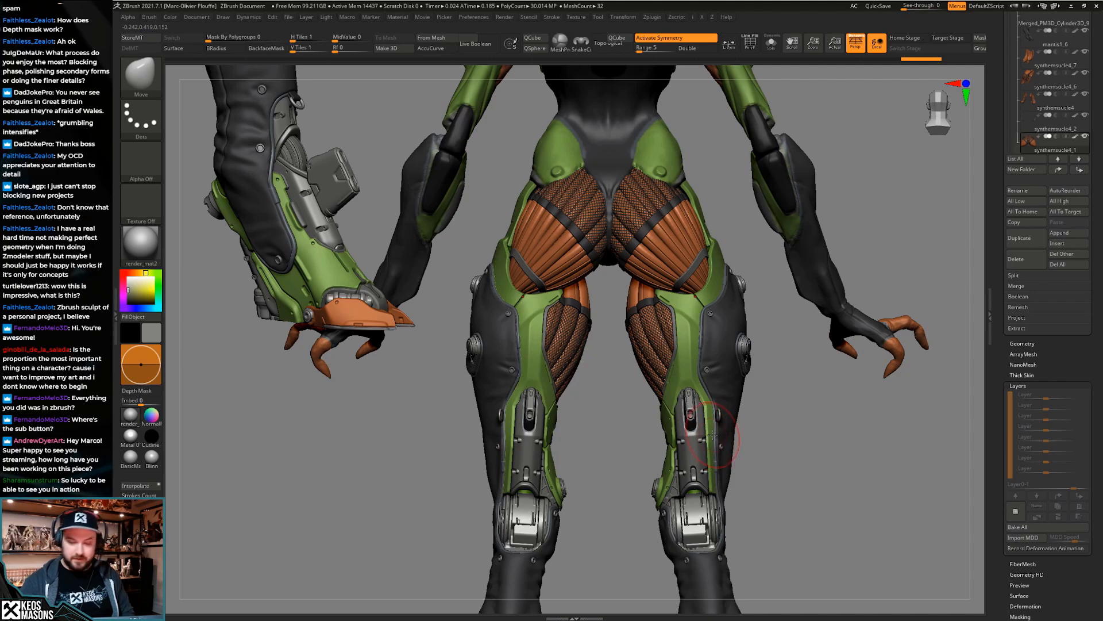
right_click_drag(711, 436, 747, 446)
right_click_drag(667, 431, 727, 417)
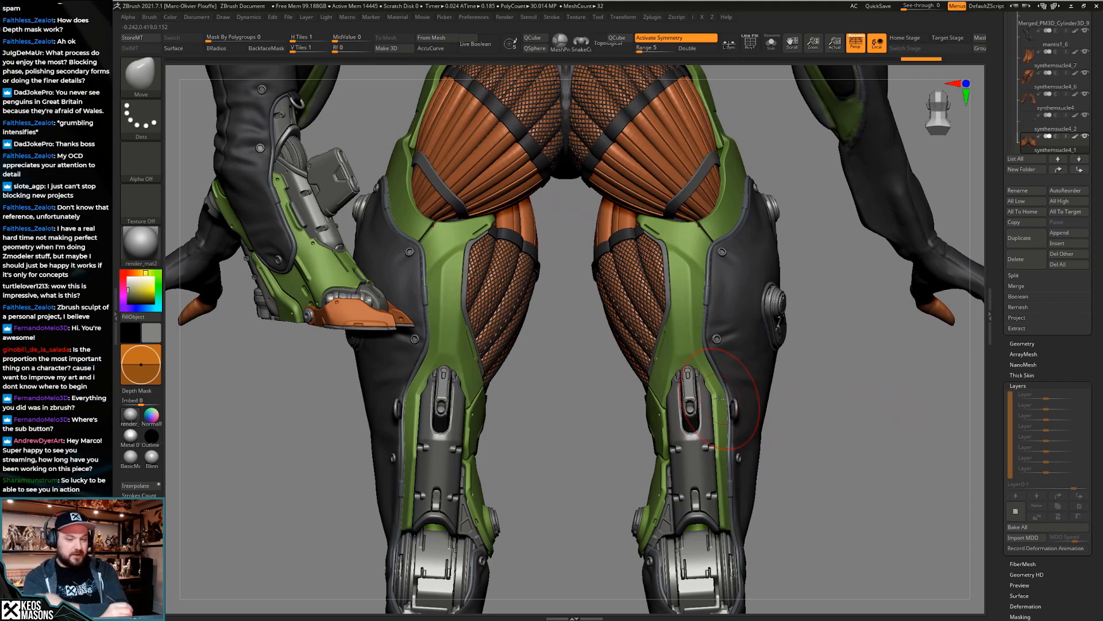
right_click_drag(696, 398, 379, 414)
mouse_move(806, 377)
right_mouse_down()
mouse_move(582, 412)
mouse_move(739, 425)
mouse_move(773, 380)
mouse_move(703, 429)
mouse_move(706, 416)
right_mouse_up()
right_click_drag(670, 514, 721, 526)
left_click(568, 282, "alt")
key("alt+s")
key("f")
key("alt+s")
Isolate the green thigh frame and set up the alpha stamp brush with the rectangle alpha
key("space")
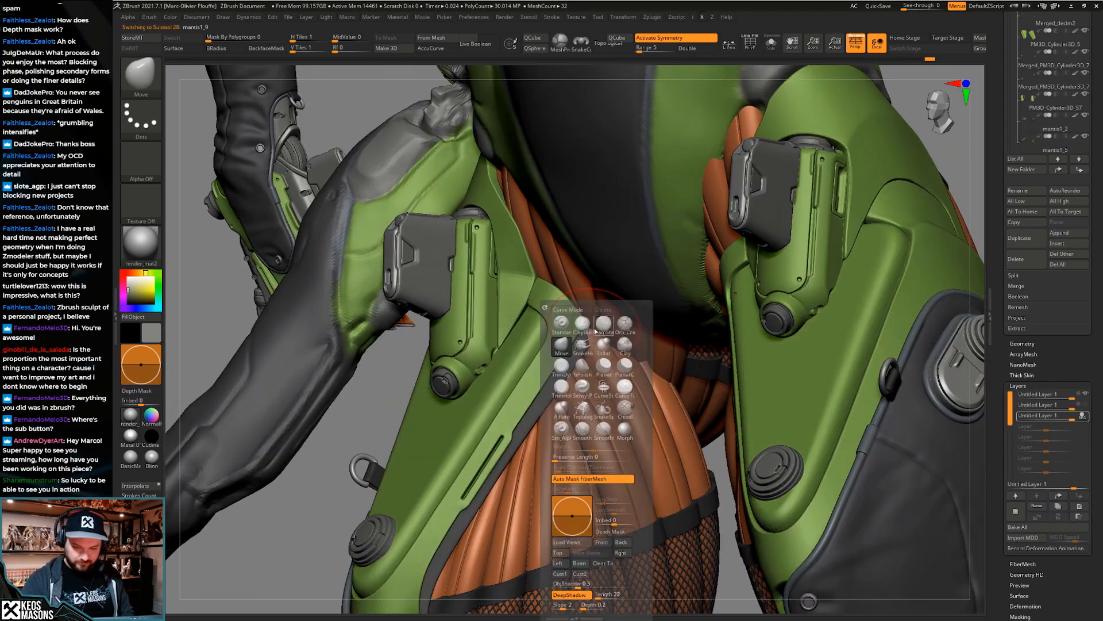
left_click(565, 430)
key("alt+s")
right_click_drag(635, 279, 588, 317)
key("a")
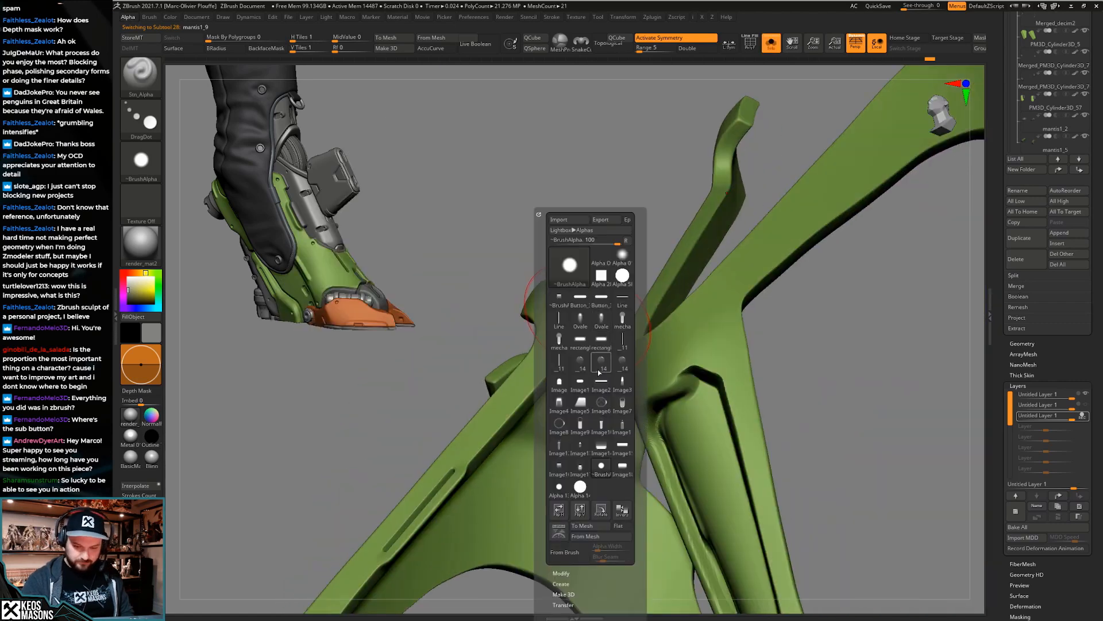
left_click(600, 346)
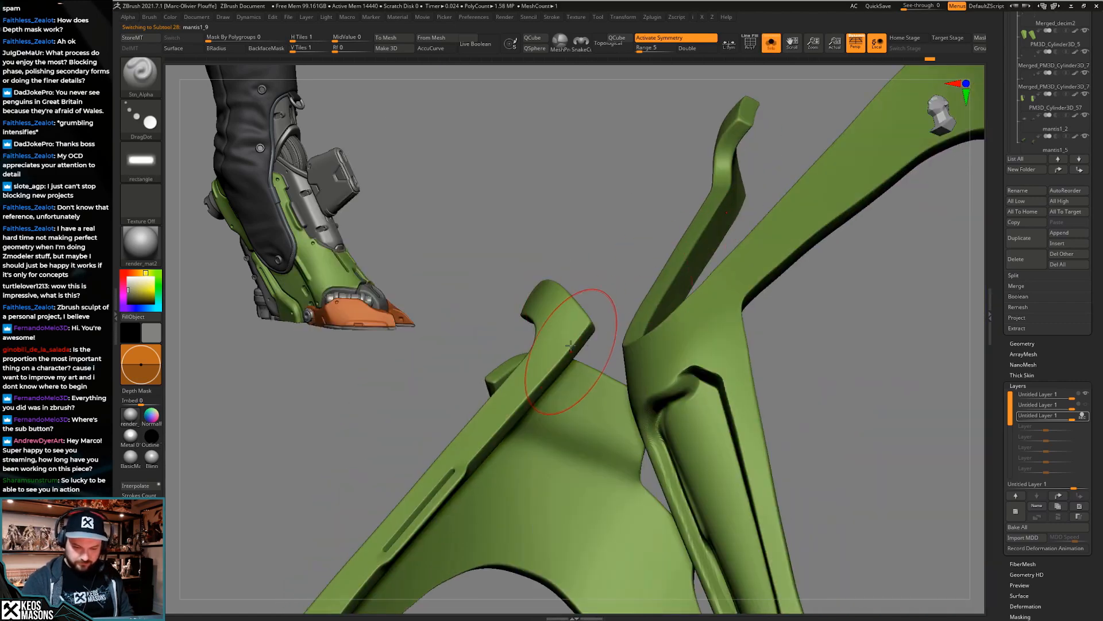
right_click_drag(567, 320, 572, 328)
Try stamping a rectangular recess into the edge at the thigh frame's upper tip, and compare it against the whole figure
key("ctrl")
key("space")
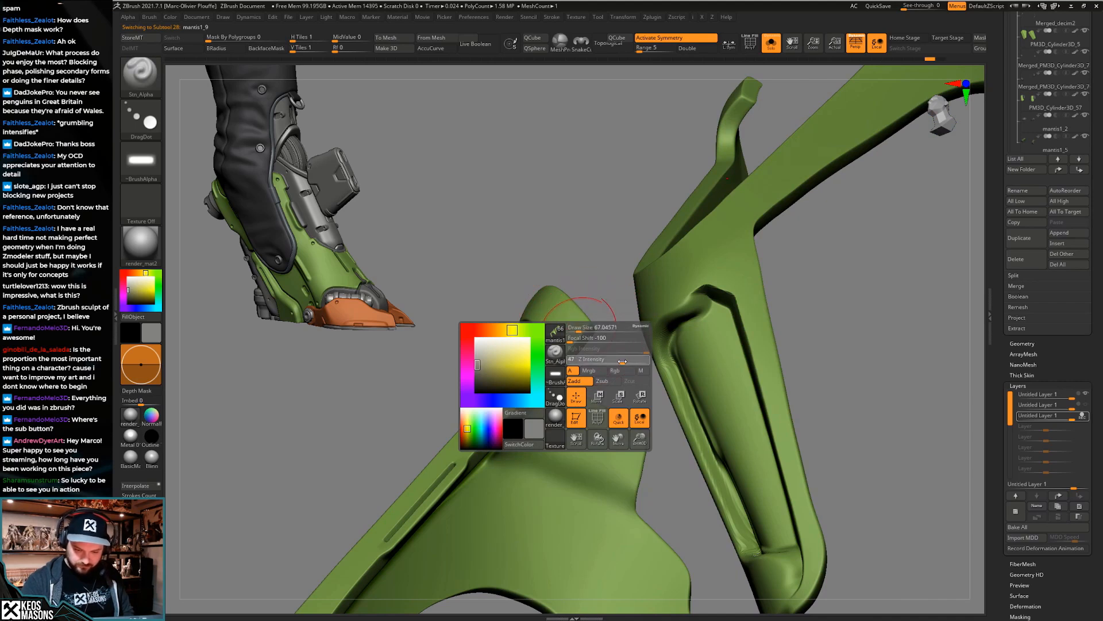
right_click_drag(623, 361, 622, 347)
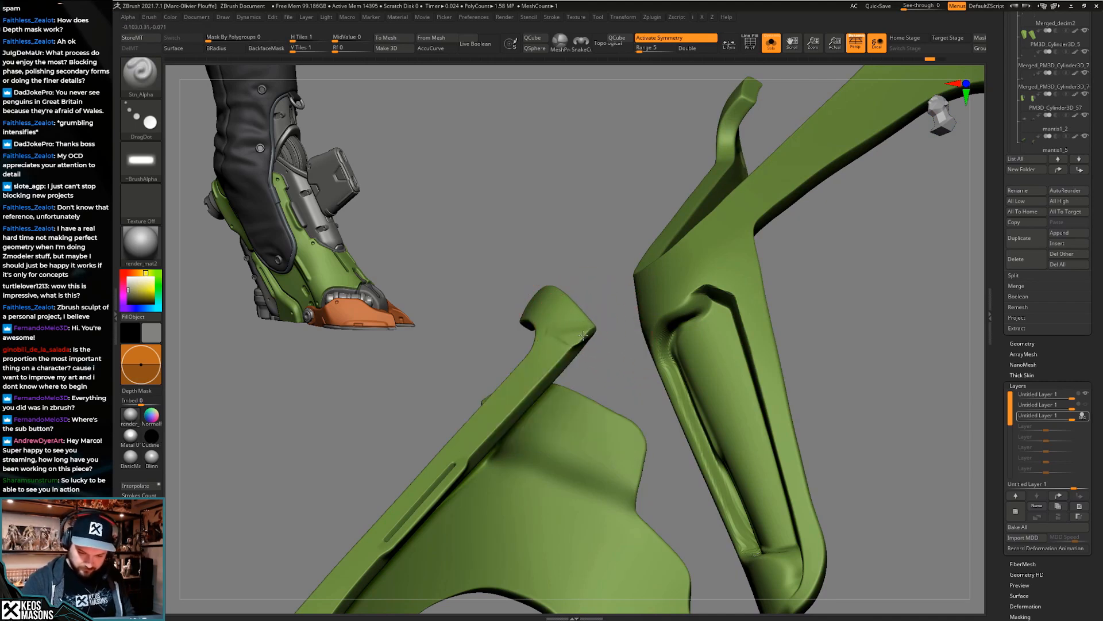
left_click_drag(579, 335, 572, 333)
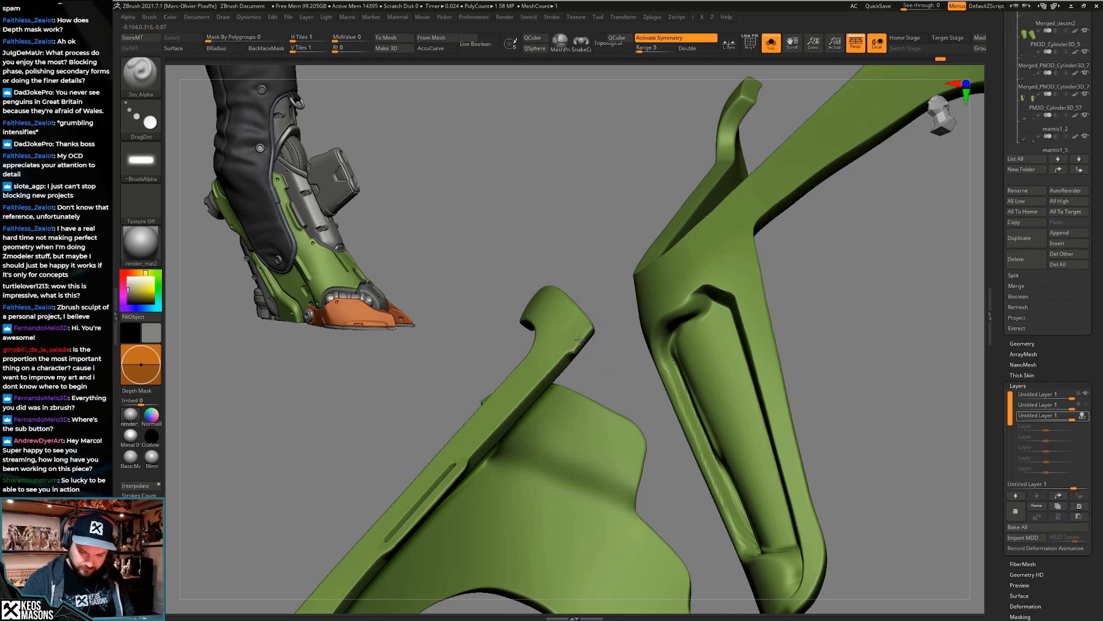
right_click_drag(578, 340, 586, 327)
left_click_drag(585, 326, 585, 332)
key("ctrl+z")
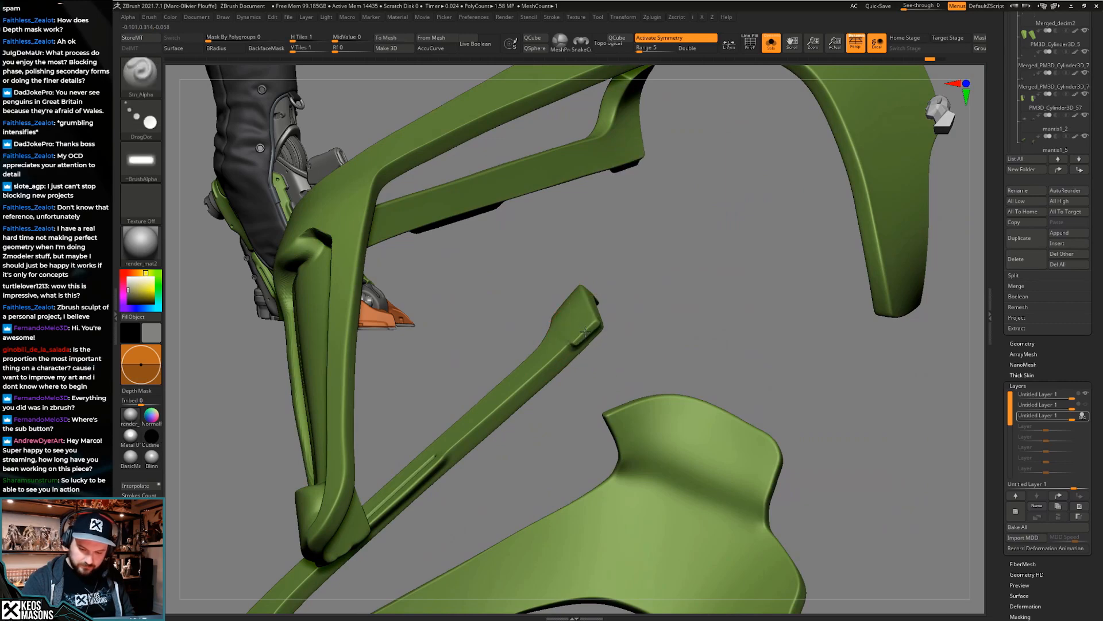
right_click_drag(587, 335, 643, 386)
key("alt+shift+s")
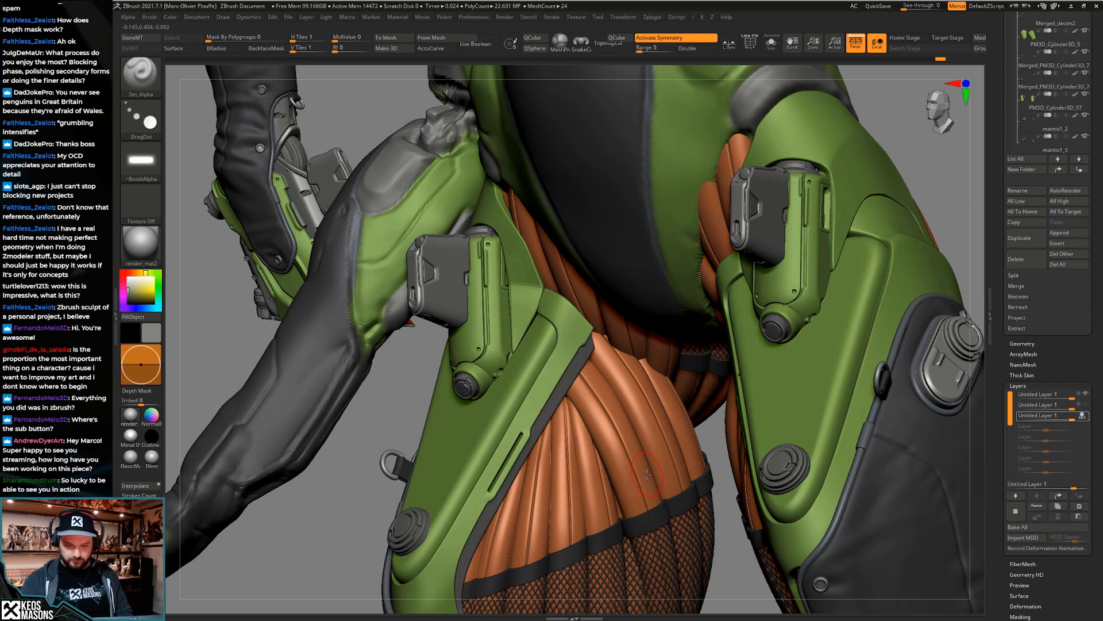
key("alt+shift+s")
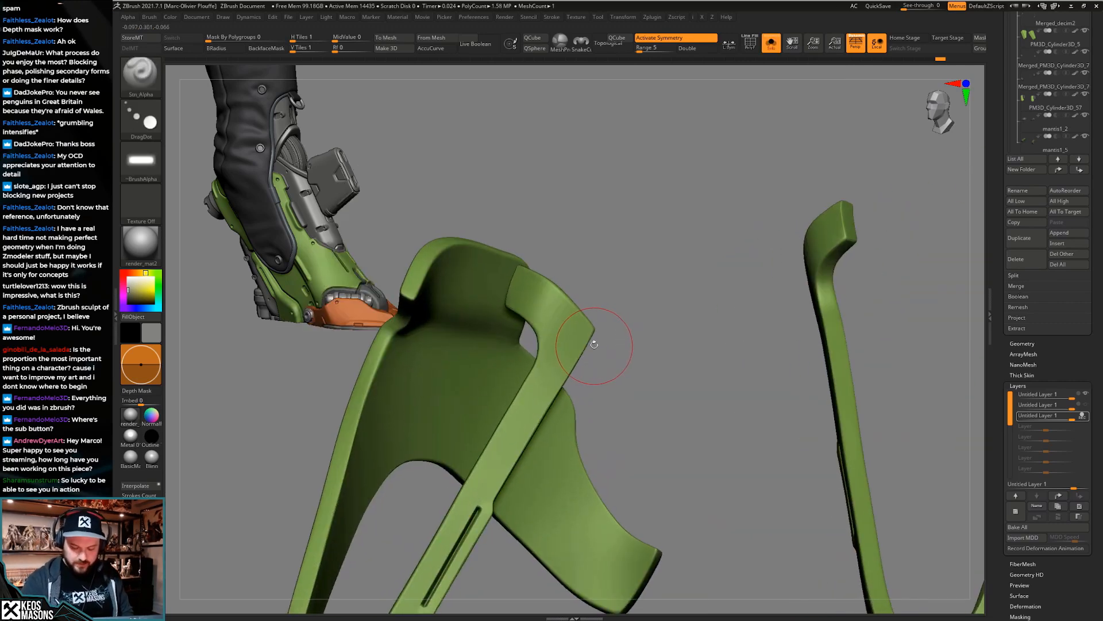
Check the frame tip with PolyFrame and stamp a rectangular notch into its edge with BackfaceMask on
key("shift+f")
mouse_move(597, 352)
right_mouse_down()
mouse_move(586, 327)
mouse_move(587, 350)
mouse_move(580, 337)
mouse_move(638, 372)
right_mouse_up()
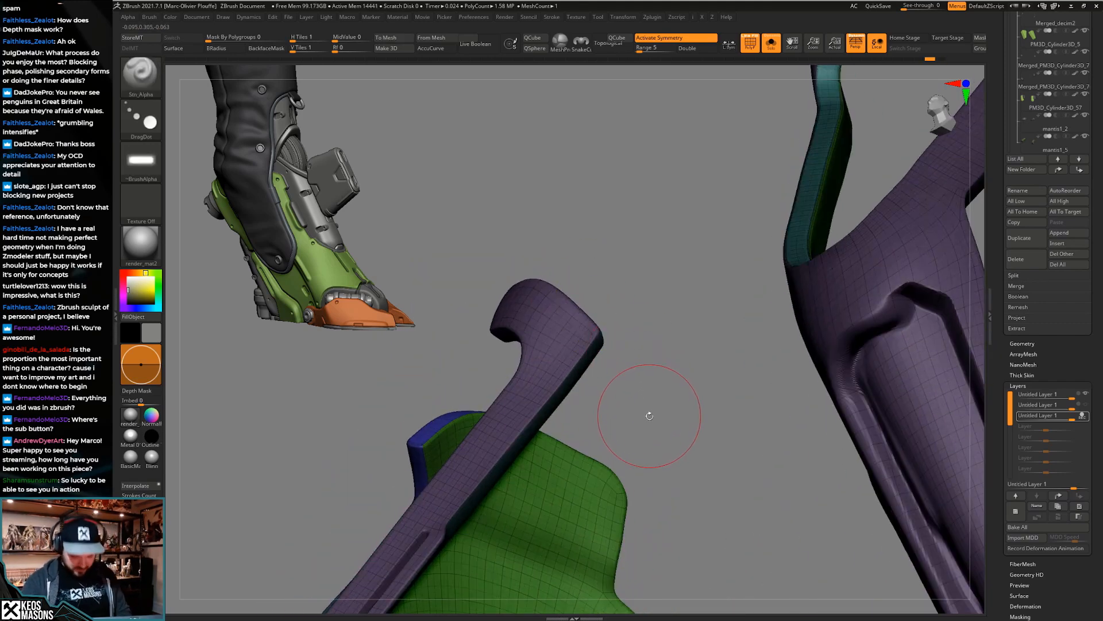
right_click_drag(649, 413, 577, 340)
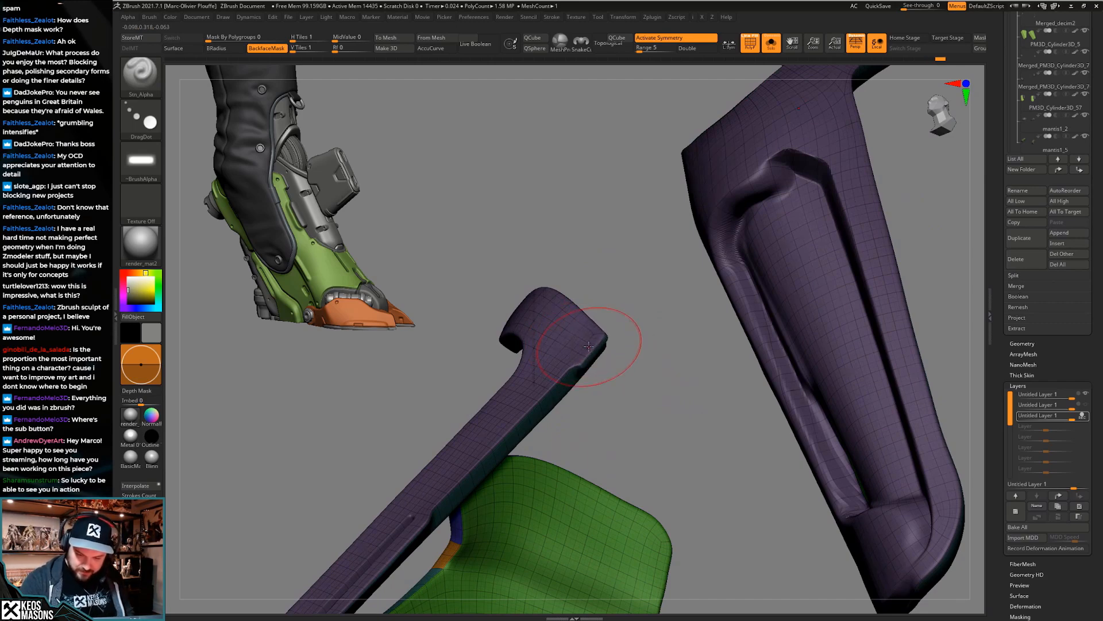
right_click_drag(589, 347, 657, 352)
key("shift+f")
mouse_move(661, 395)
right_mouse_down()
mouse_move(662, 408)
mouse_move(667, 388)
right_mouse_up()
key("alt+s")
Flatten the outer corner of the thigh frame's upper tip with the Planar brush and compare it within the full figure
right_click_drag(667, 432, 663, 397, "ctrl")
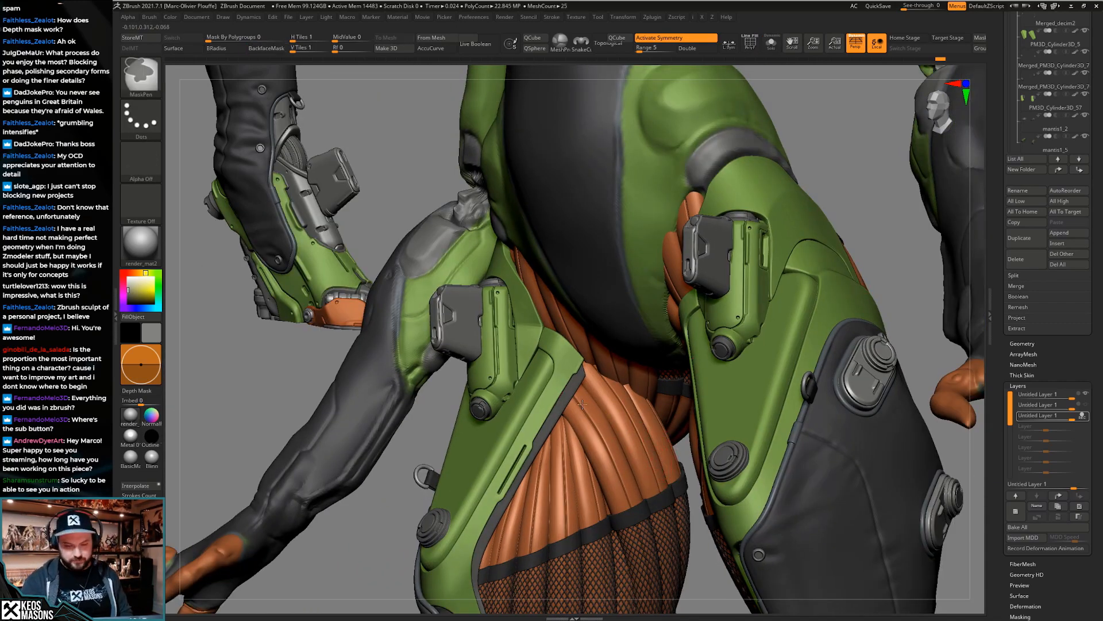
right_click_drag(595, 357, 607, 391, "ctrl")
key("alt+s")
key("space")
left_click(600, 319)
right_click_drag(600, 319, 579, 361)
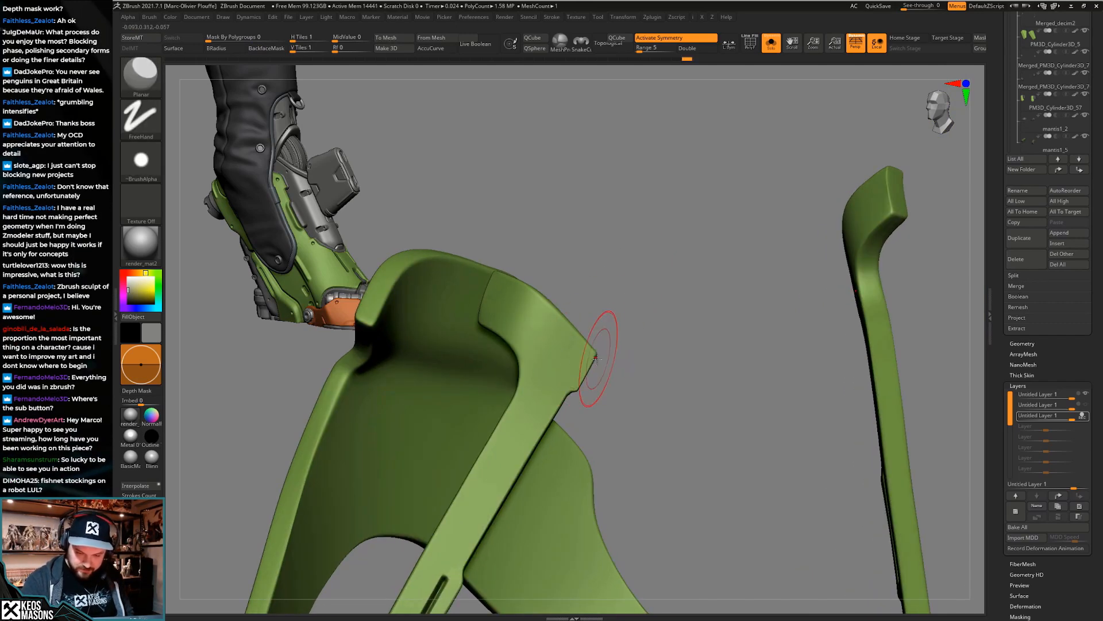
left_click(626, 377)
key("alt+shift+s")
left_click_drag(611, 359, 608, 340)
left_click_drag(619, 396, 632, 477)
key("alt+shift+s")
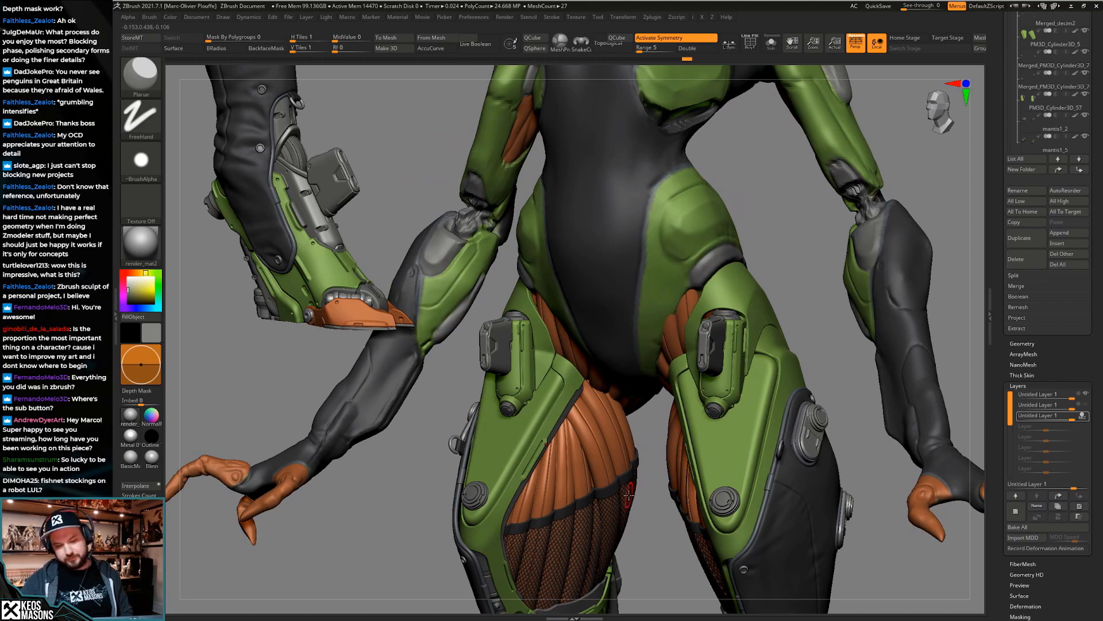
key("alt+shift+s")
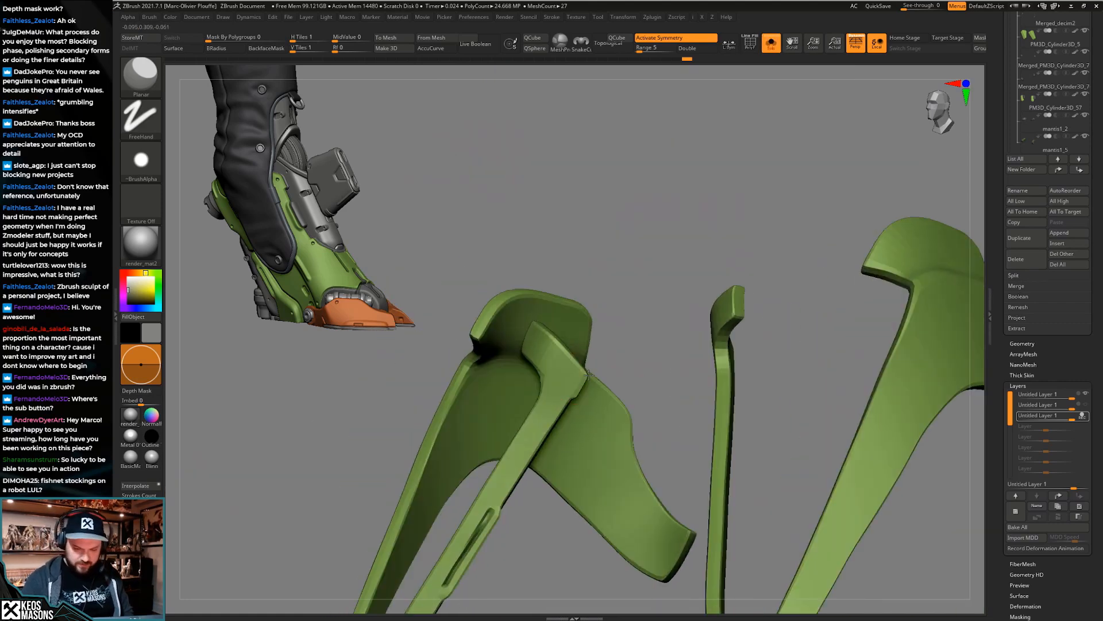
Mask the thigh frame except for the upper tip's outer corner and clip that exposed corner
mouse_move(598, 377)
left_mouse_down("ctrl")
mouse_move(584, 362)
mouse_move(588, 372)
left_mouse_up("ctrl")
left_click(623, 389, "ctrl")
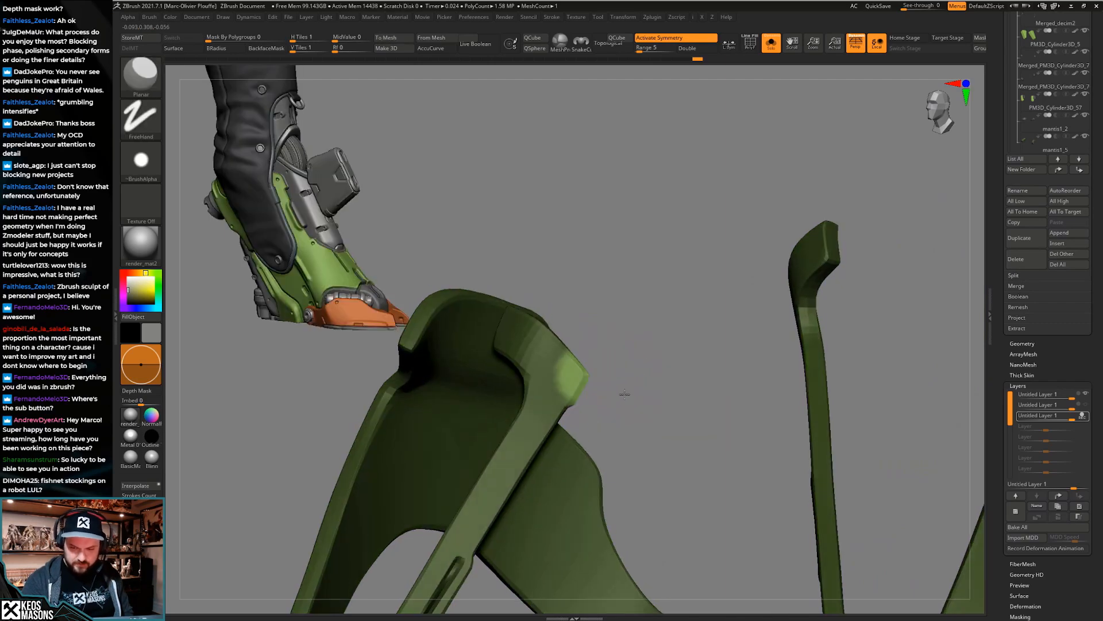
mouse_move(567, 321)
left_mouse_down("ctrl+shift")
mouse_move(583, 362)
mouse_move(579, 400)
left_mouse_up("ctrl+shift")
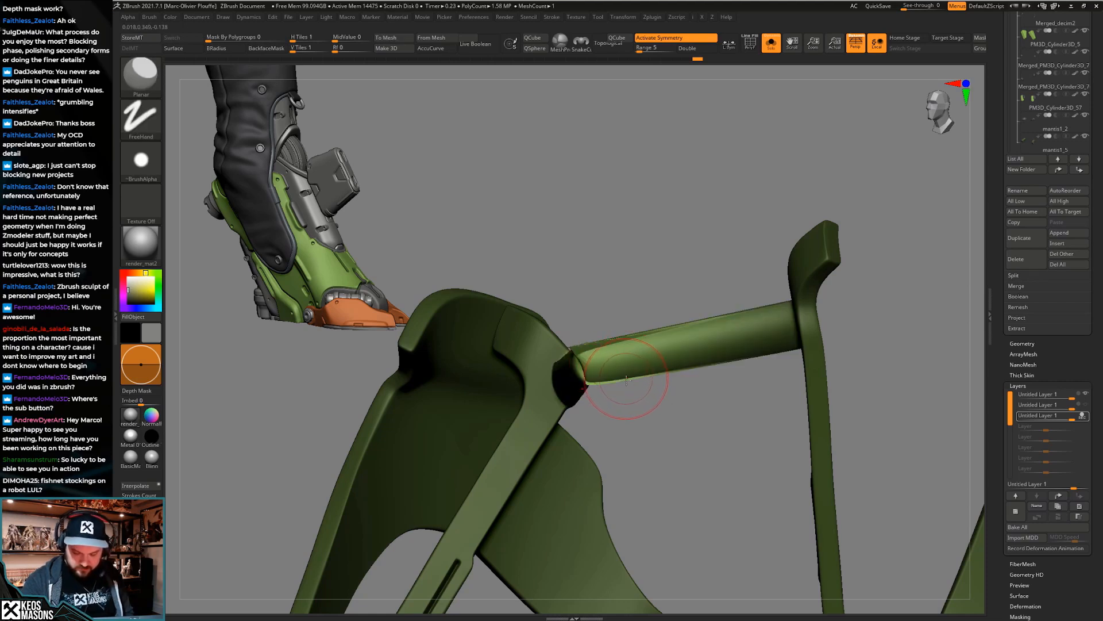
key("ctrl+z")
left_click_drag(651, 414, 634, 391)
mouse_move(579, 361)
left_mouse_down("ctrl+shift")
mouse_move(580, 397)
mouse_move(539, 467)
left_mouse_up("ctrl+shift")
Smooth the exposed tip corner into a rounded shape, clear the mask, and compare it with the surrounding parts
key("space")
left_click(592, 365)
left_click_drag(595, 360, 590, 372, "alt")
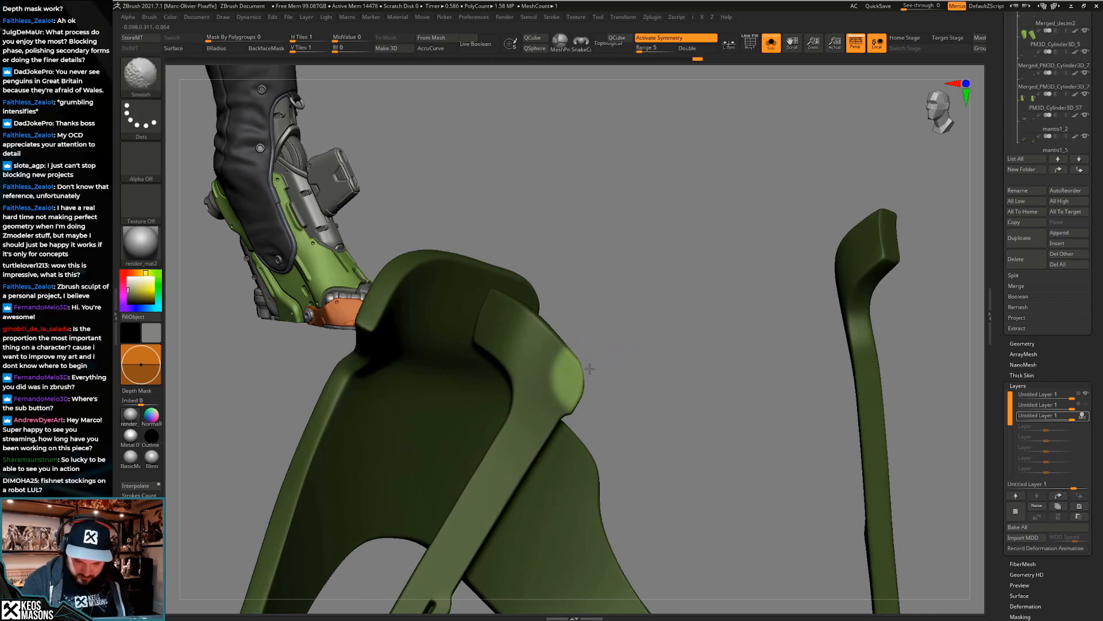
left_click_drag(591, 369, 617, 397)
key("alt+s")
key("alt+s")
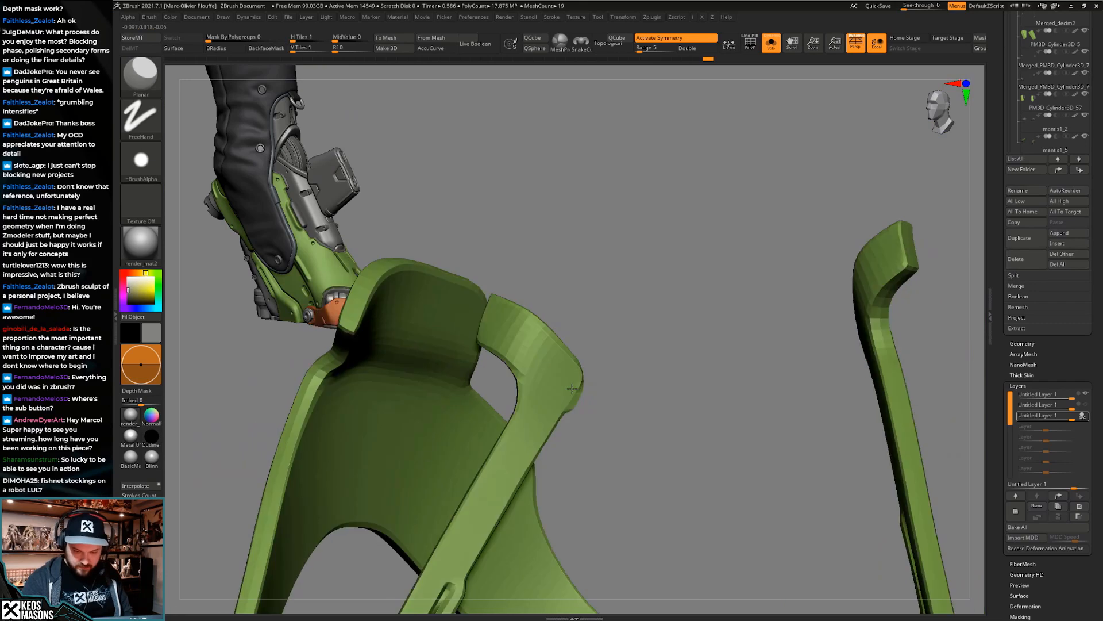
Polish the rounded corner of the thigh frame's upper tip with the hPolish brush and bring back the full figure
key("b")
key("h")
key("p")
left_click_drag(620, 362, 650, 358)
key("space")
left_click(591, 372)
mouse_move(569, 401)
left_mouse_down()
mouse_move(564, 276)
mouse_move(581, 389)
left_mouse_up()
key("alt+s")
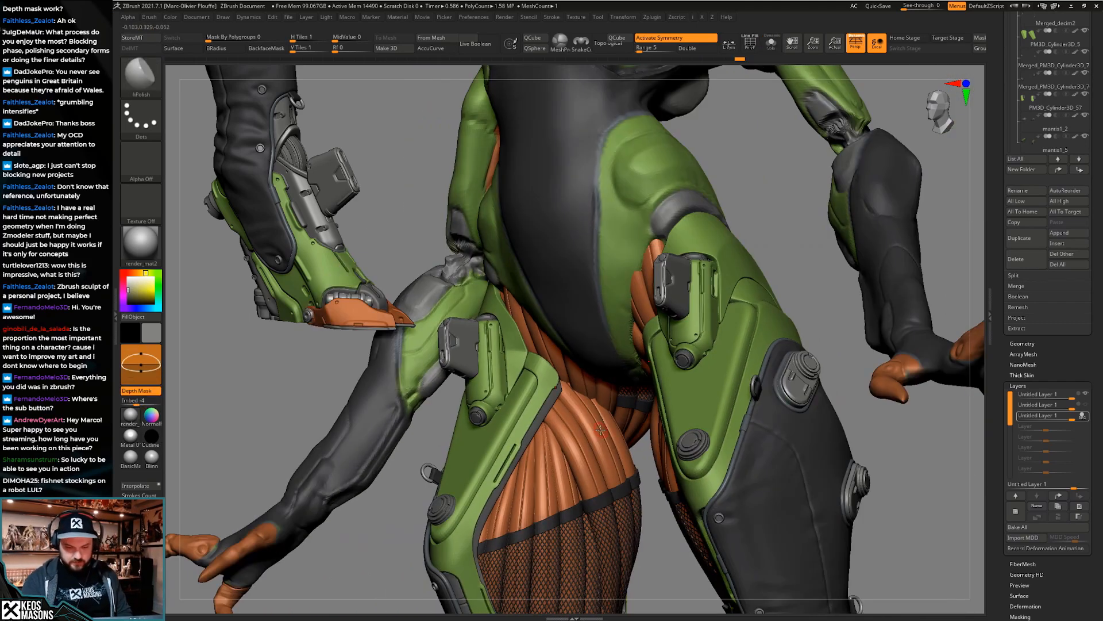
Isolate the green thigh frame, switch to the TrimDynamic brush, and bring back the full figure to check the thighs from the front
mouse_move(600, 430)
left_mouse_down()
mouse_move(553, 487)
mouse_move(598, 463)
mouse_move(597, 530)
mouse_move(693, 409)
mouse_move(699, 448)
left_mouse_up()
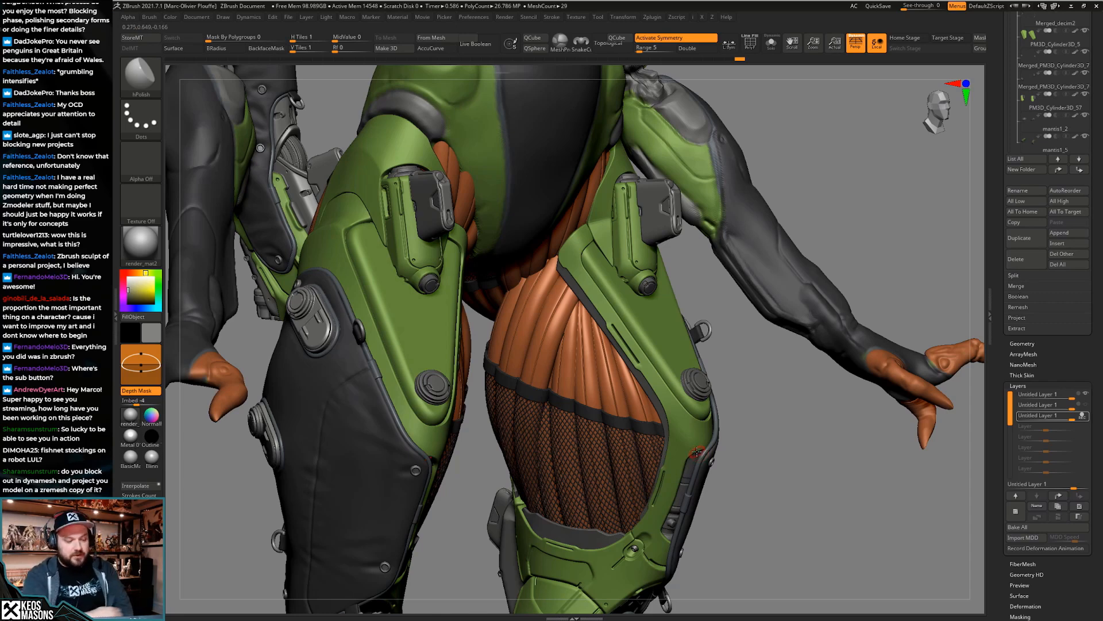
mouse_move(722, 411)
left_mouse_down()
mouse_move(685, 428)
mouse_move(654, 385)
mouse_move(645, 423)
mouse_move(651, 396)
left_mouse_up()
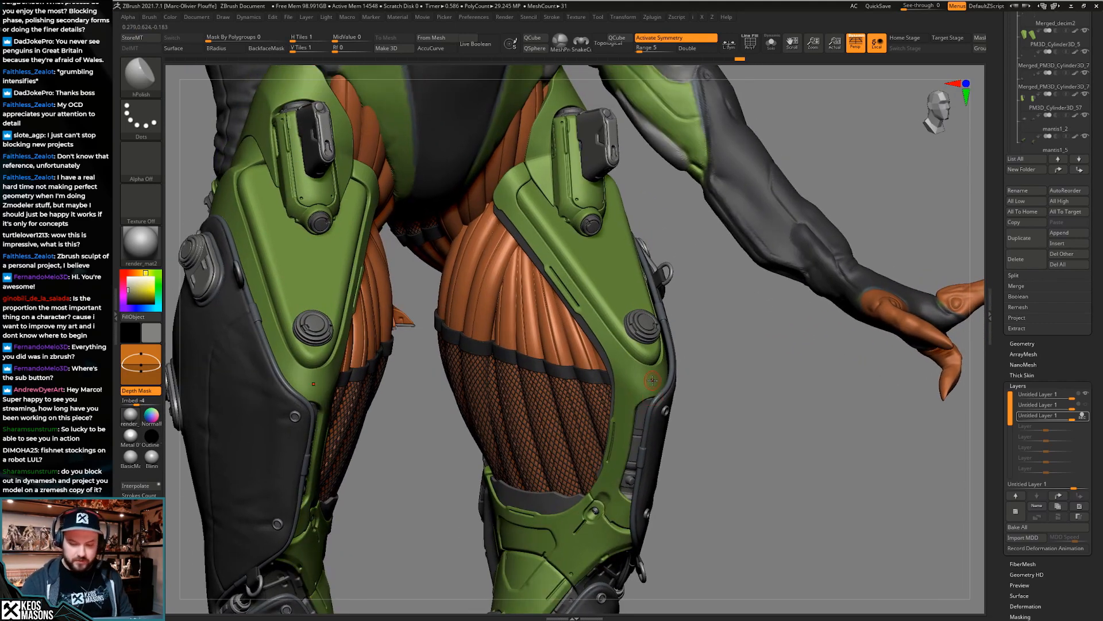
key("alt+shift+s")
right_click_drag(657, 376, 653, 409, "alt")
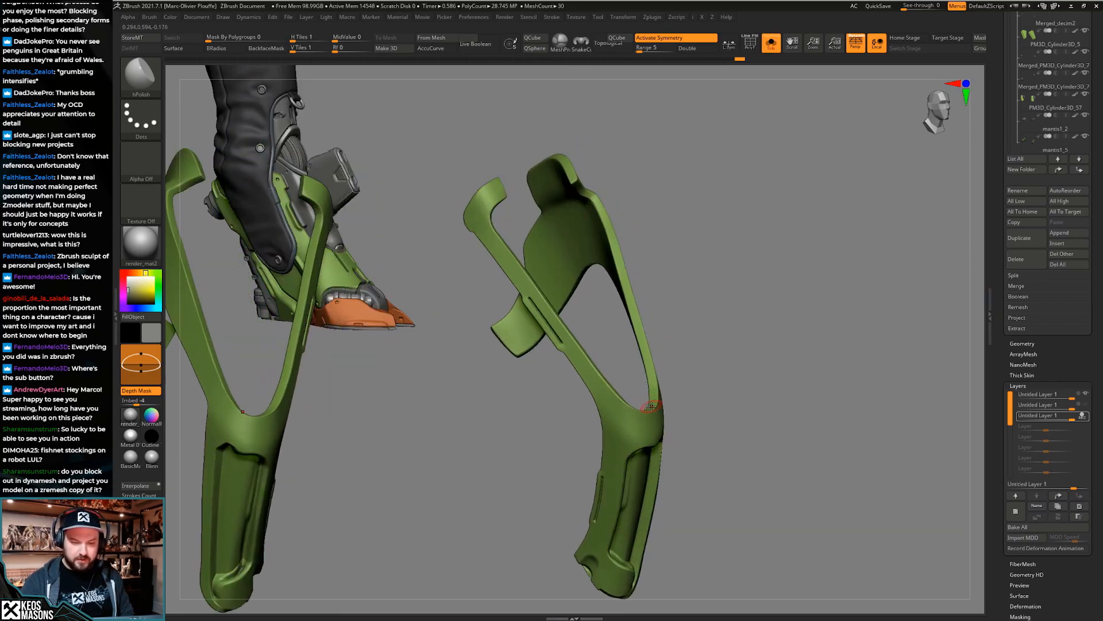
key("space")
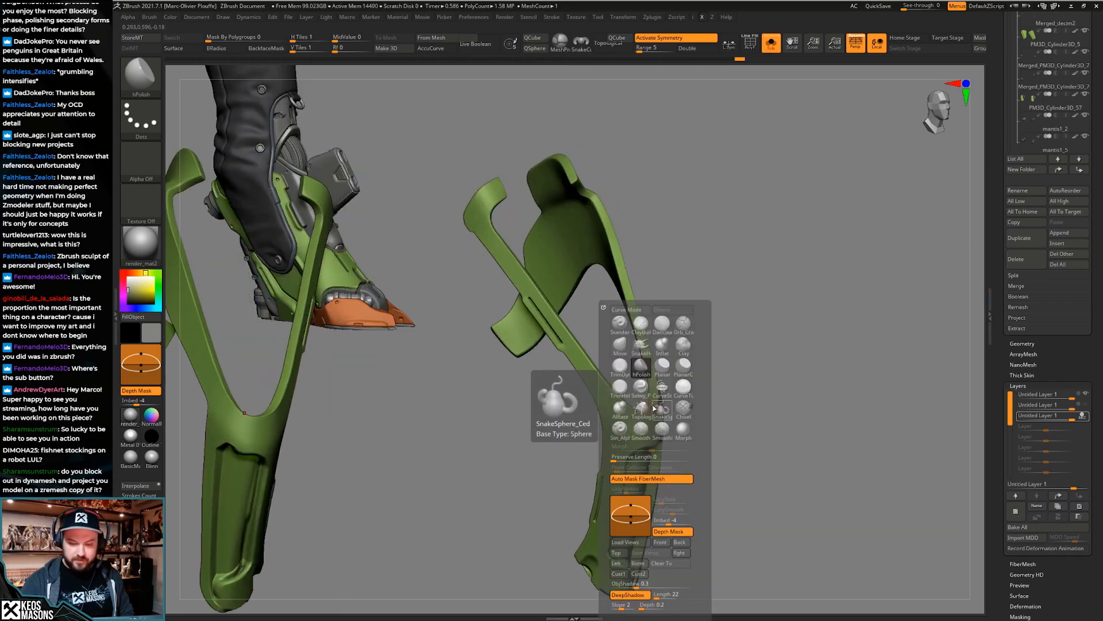
left_click(620, 365)
key("alt+shift+s")
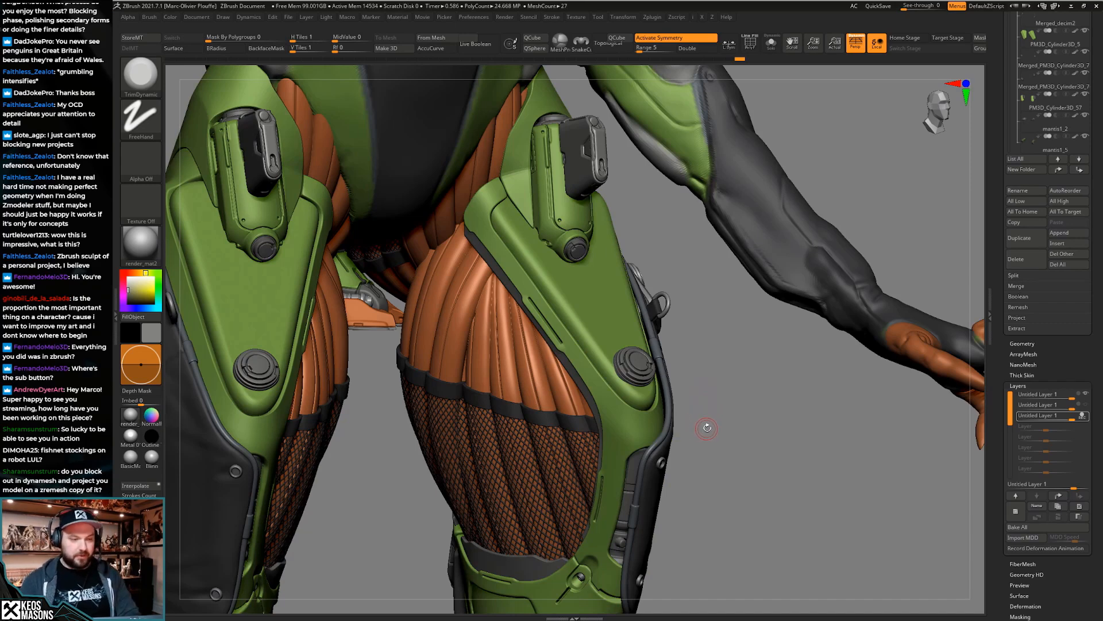
left_click_drag(705, 430, 680, 416)
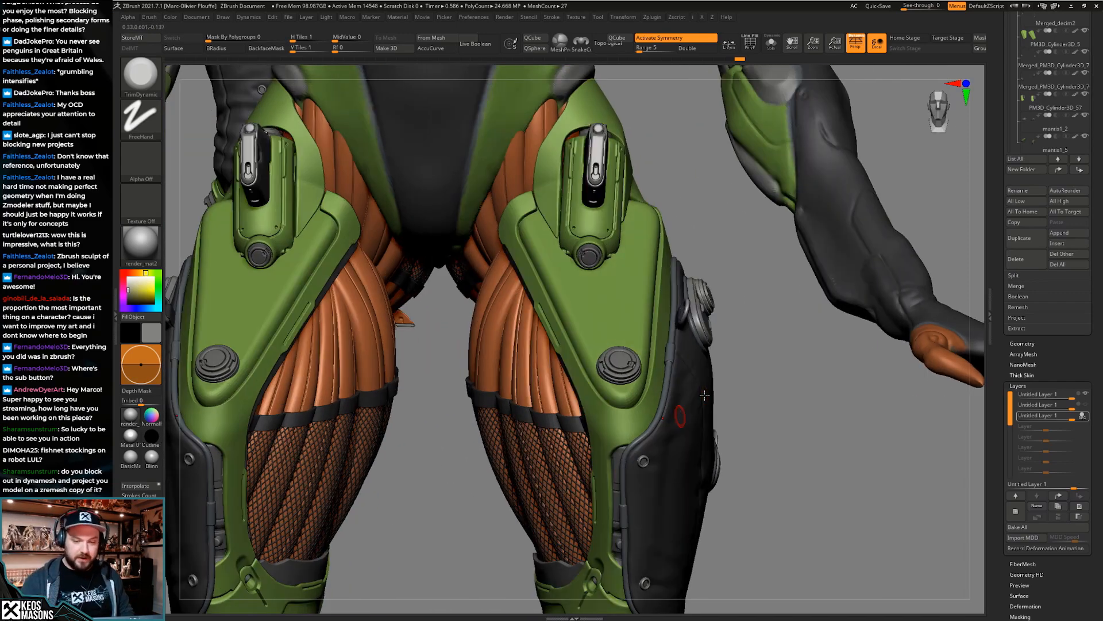
right_click_drag(695, 420, 699, 420, "shift")
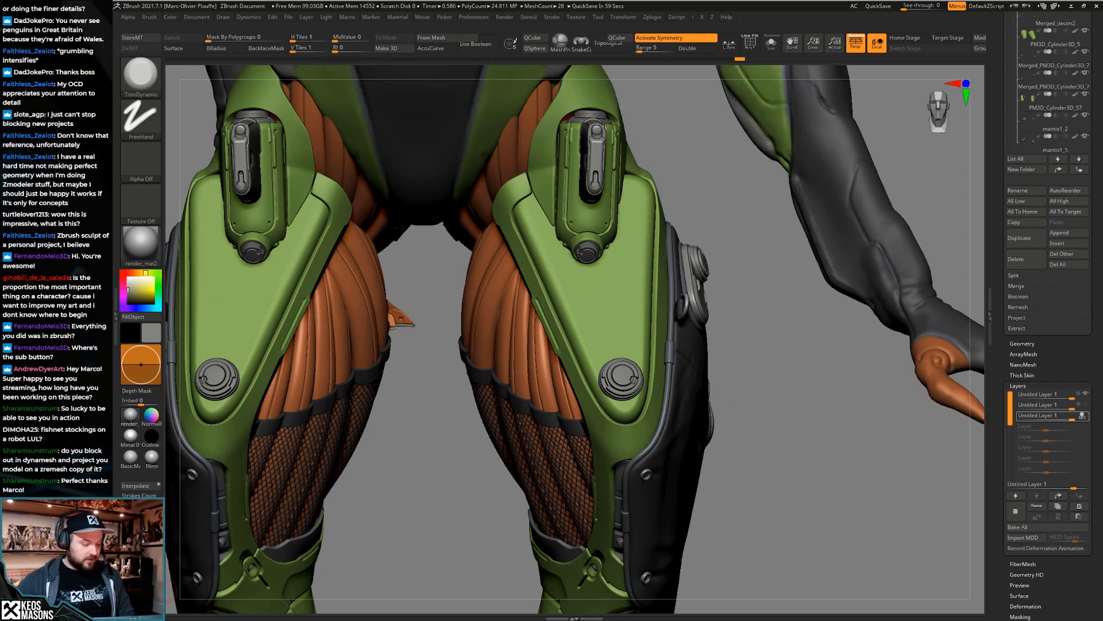
Open a new Google Chrome window with the first saved user profile
right_click(115, 616)
left_click(114, 579)
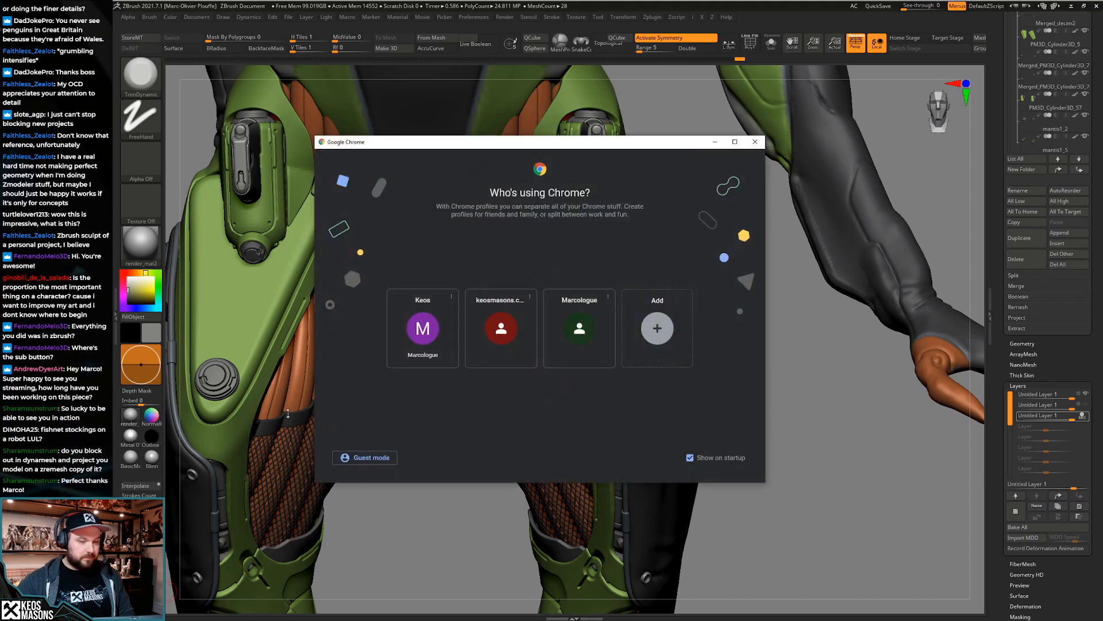
left_click(432, 319)
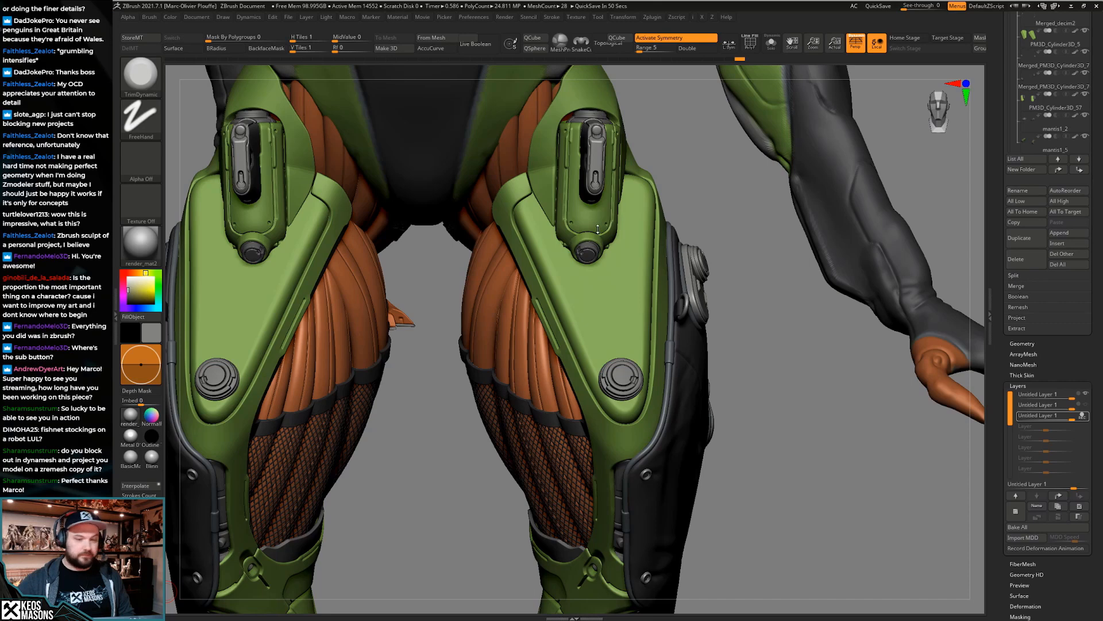
Switch to Chrome, open the Keos Masons website from the bookmarks and maximise the browser window
key("alt+Tab")
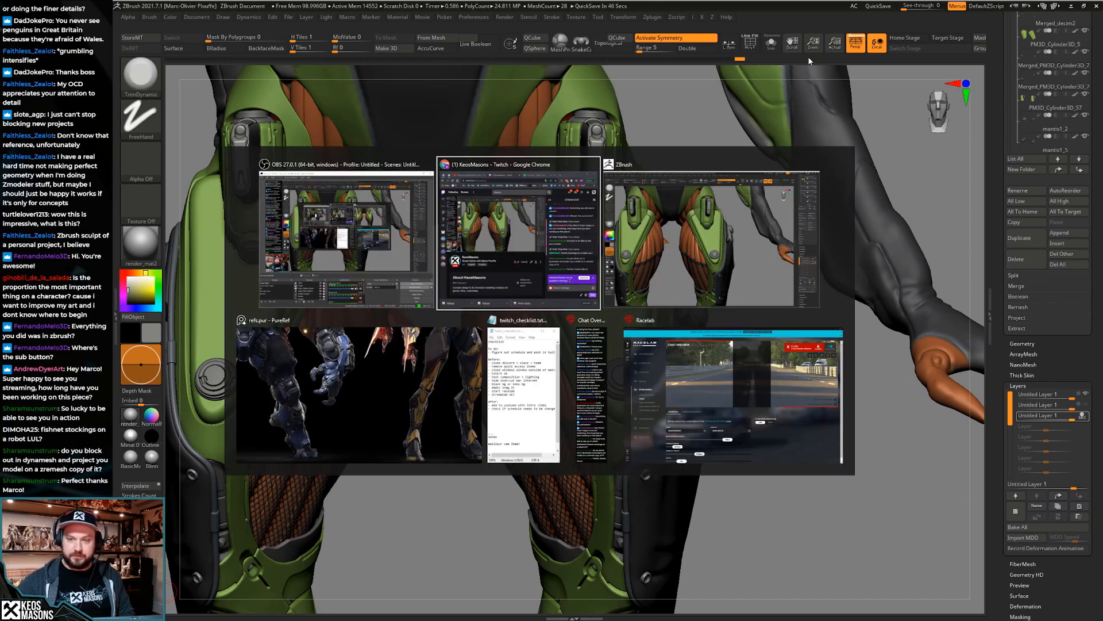
key("Escape")
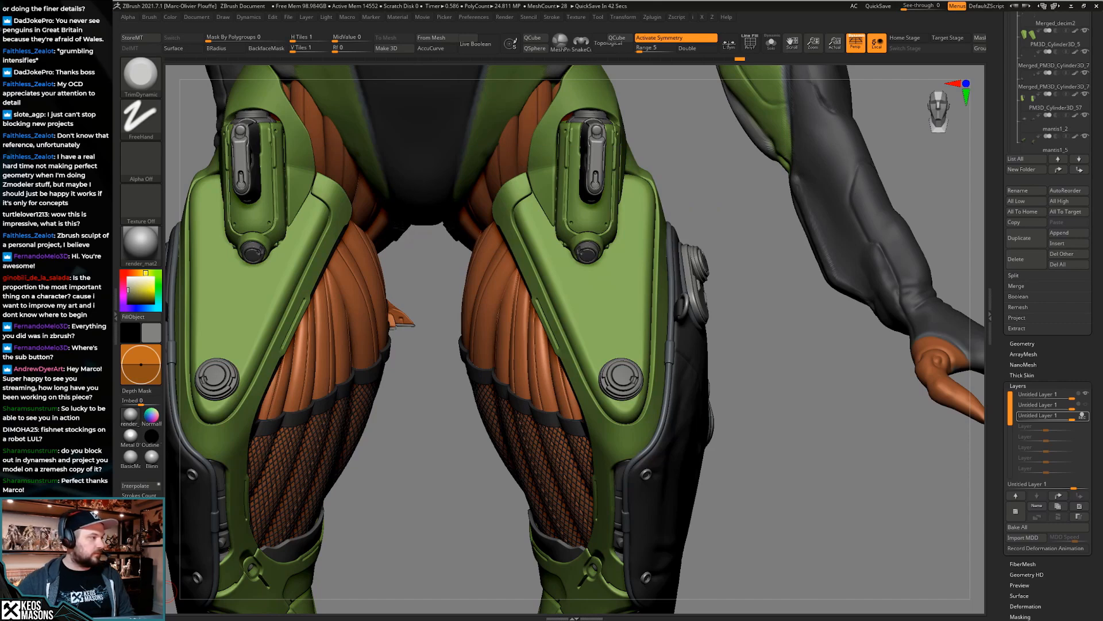
left_click_drag(805, 620, 372, 146)
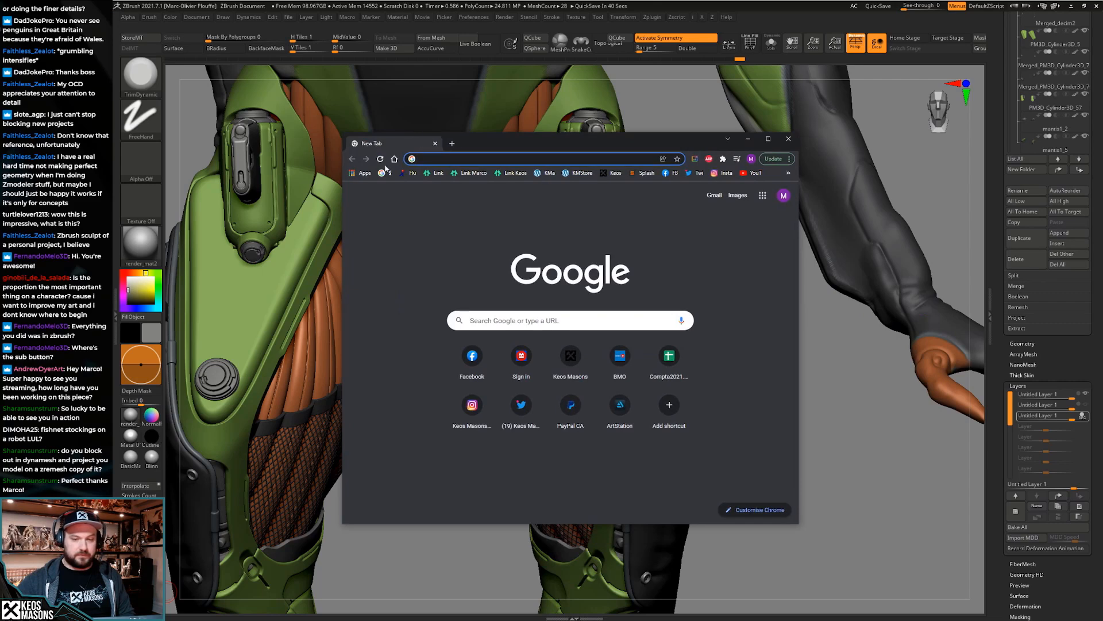
left_click(613, 174)
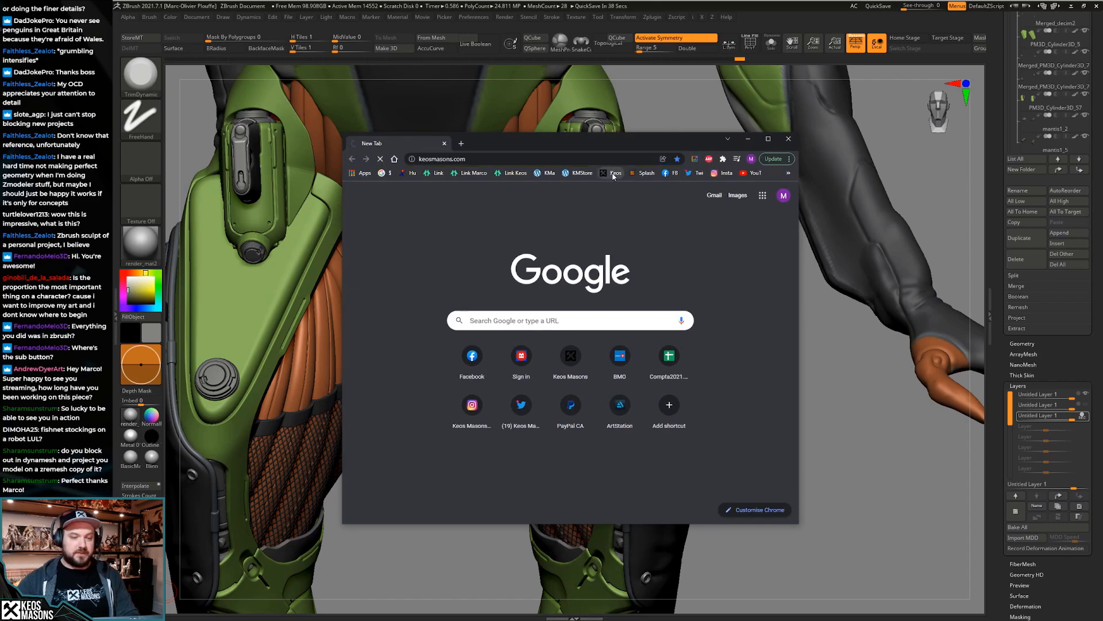
left_click_drag(614, 139, 615, 126)
double_click(616, 127)
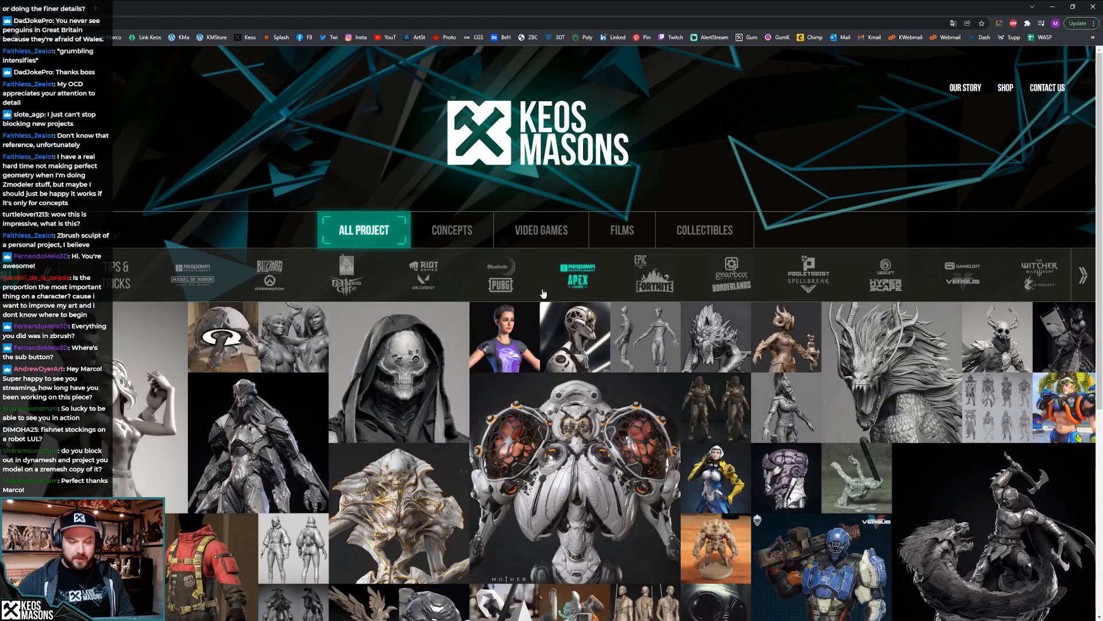
Open the company's Linktree page from the website's Follow Us links, and close the browser tabs to return to ZBrush
scroll(543, 294, "down", 6)
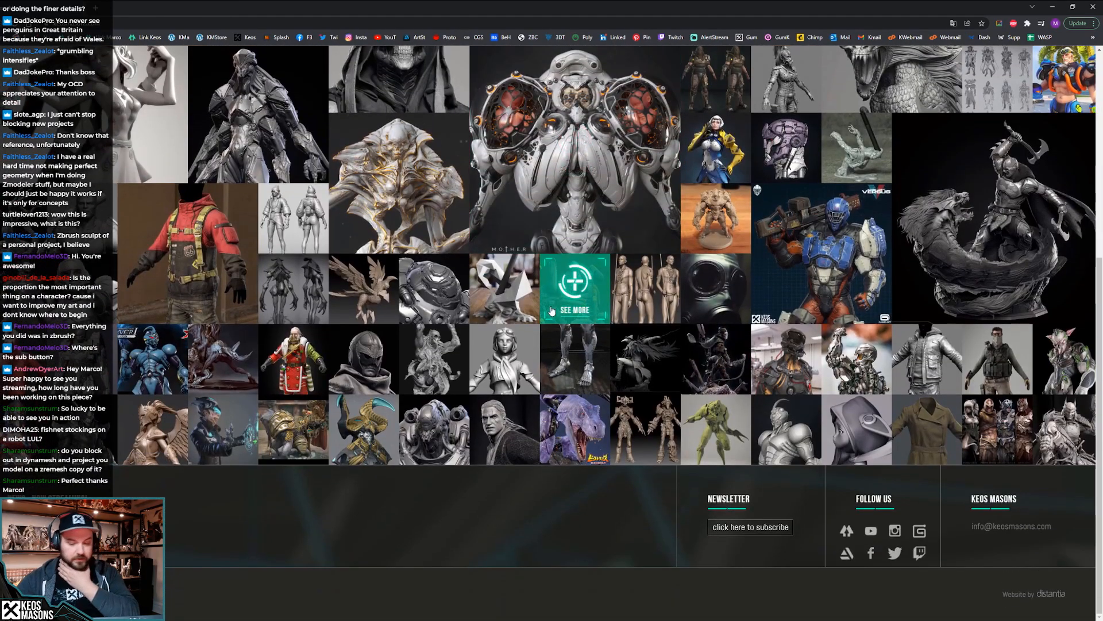
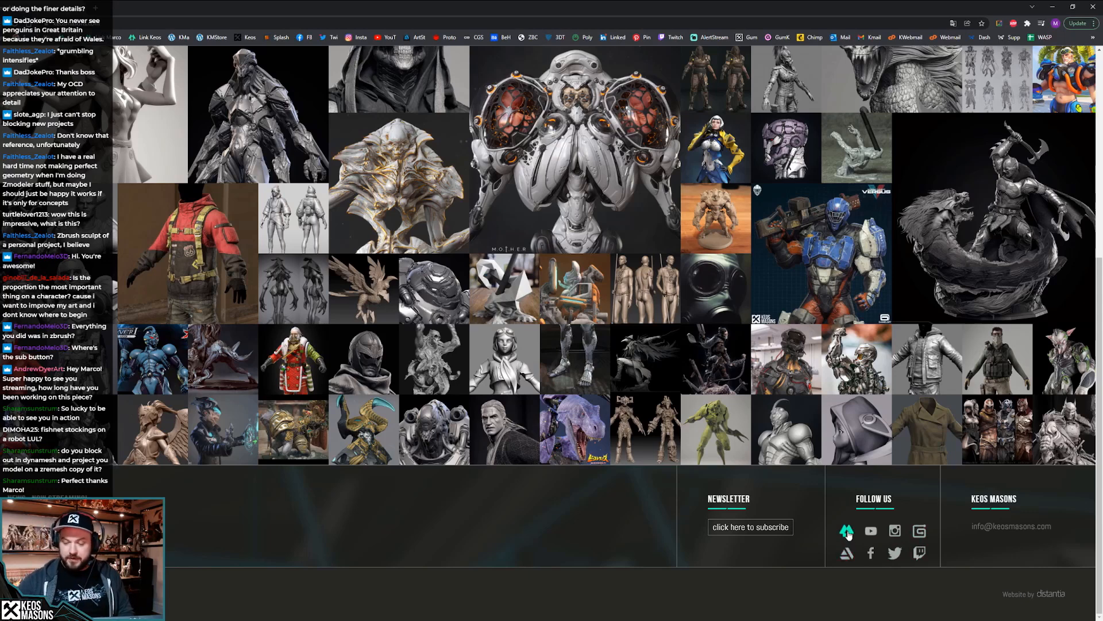
left_click(848, 531)
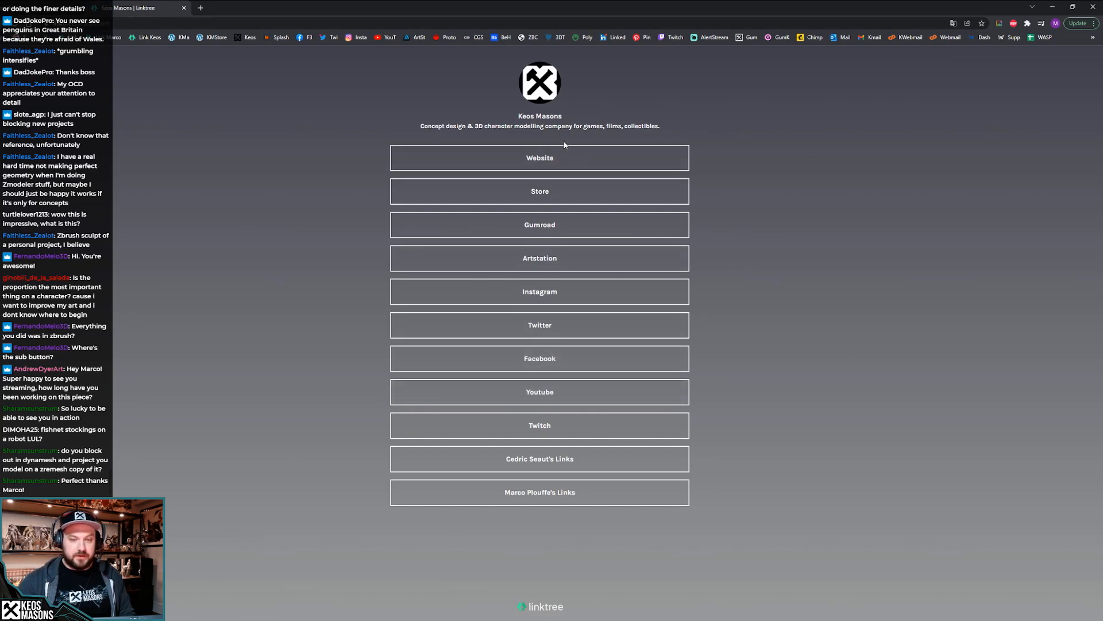
double_click(539, 10)
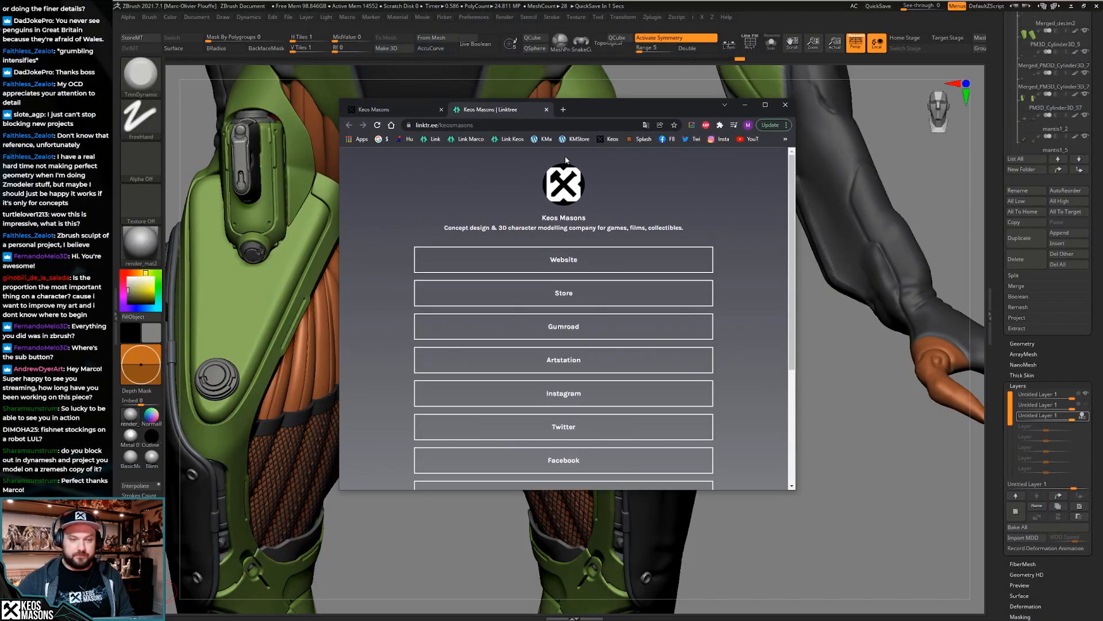
left_click(547, 109)
left_click(442, 110)
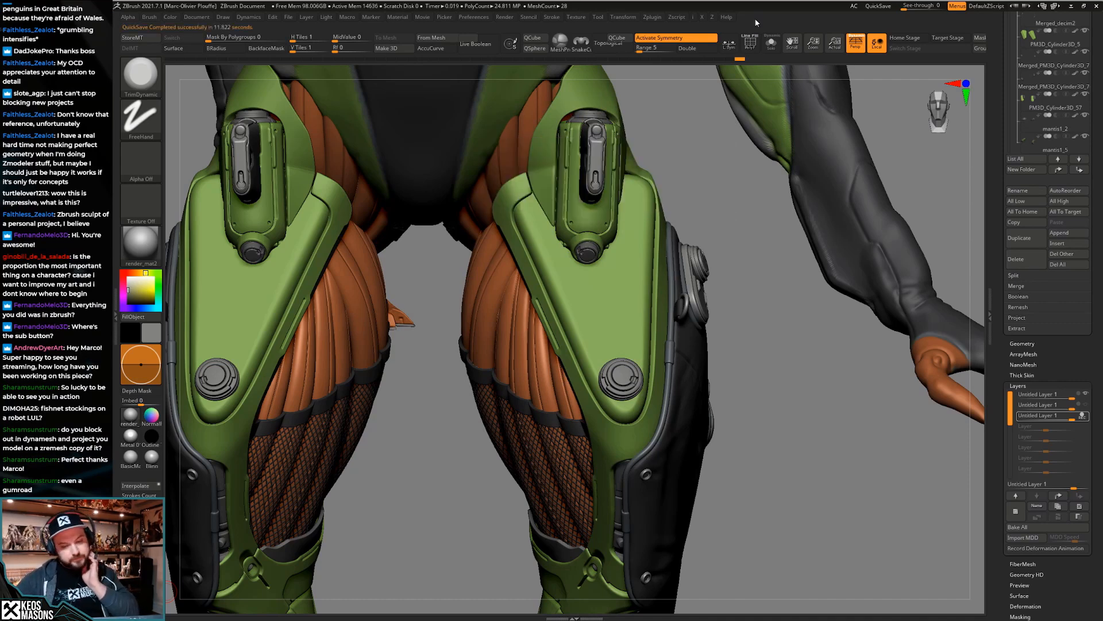
Isolate the green thigh armour frame from the rest of the model
left_click_drag(741, 381, 764, 370)
right_click_drag(725, 395, 724, 407, "ctrl")
mouse_move(724, 408)
left_mouse_down()
mouse_move(690, 411)
mouse_move(729, 421)
mouse_move(719, 423)
mouse_move(719, 400)
mouse_move(724, 440)
mouse_move(744, 397)
mouse_move(709, 422)
left_mouse_up()
right_click_drag(711, 426, 695, 460, "ctrl")
right_click_drag(741, 379, 694, 412)
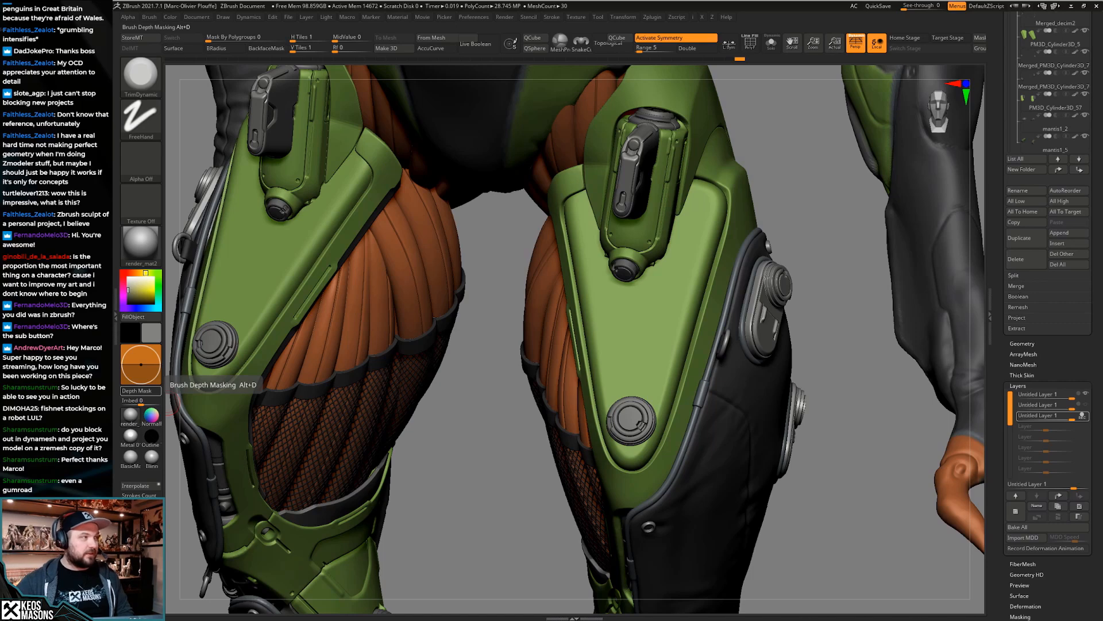
left_click_drag(854, 351, 854, 342)
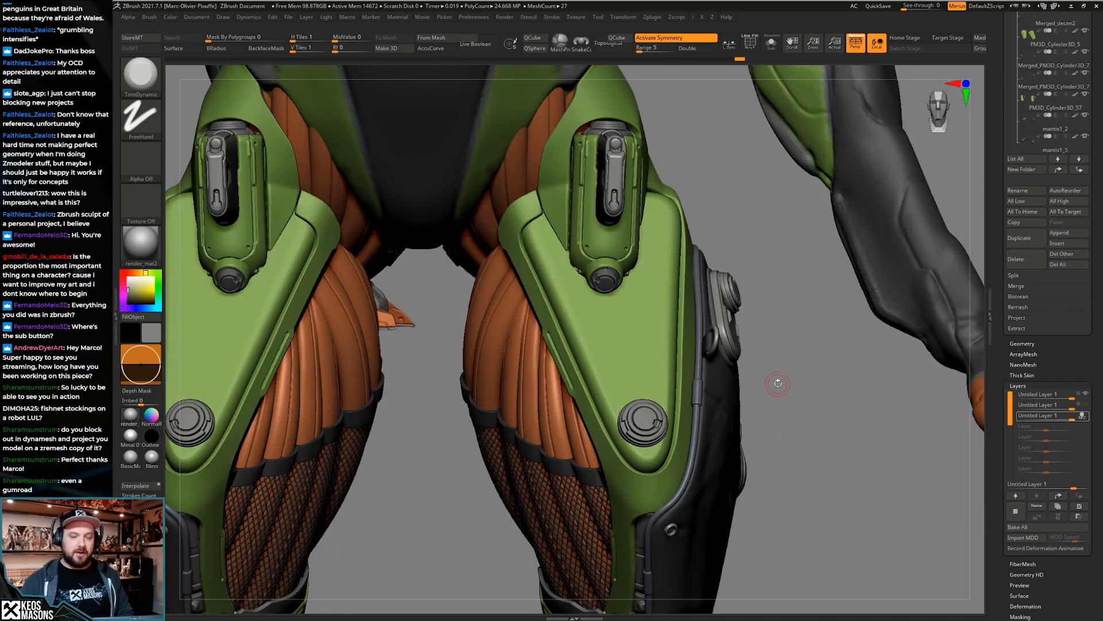
left_click_drag(778, 386, 779, 382)
key("alt+s")
mouse_move(546, 267)
right_mouse_down()
mouse_move(539, 294)
mouse_move(546, 275)
right_mouse_up()
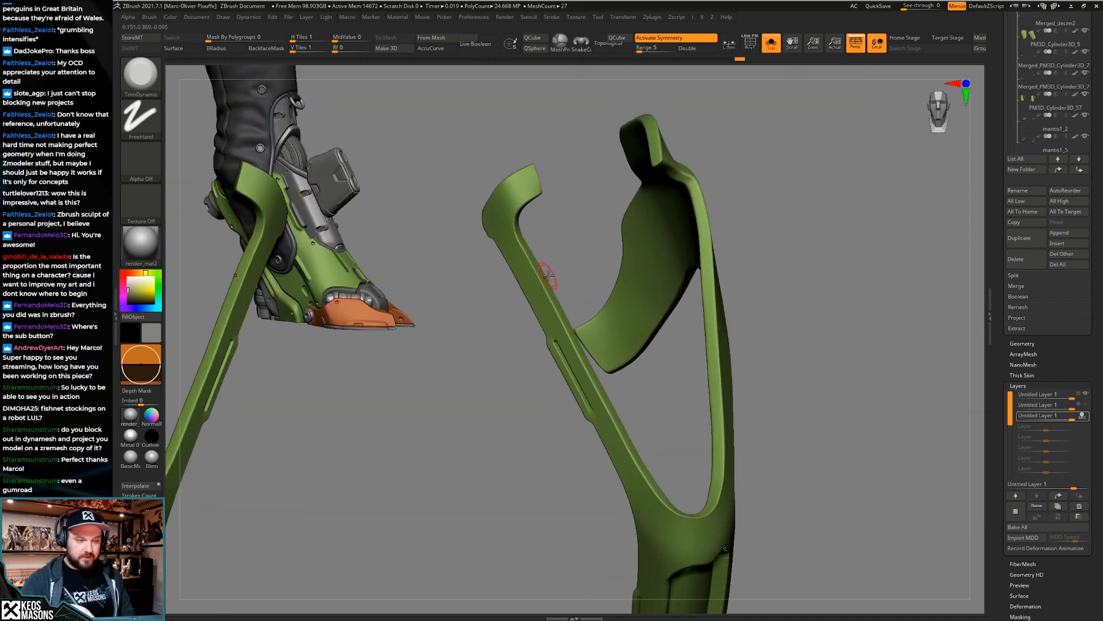
Switch to the Clay brush without an alpha and sculpt a stroke along the upper inner strut of the thigh frame
key("space")
left_click(578, 309)
key("F4")
mouse_move(541, 276)
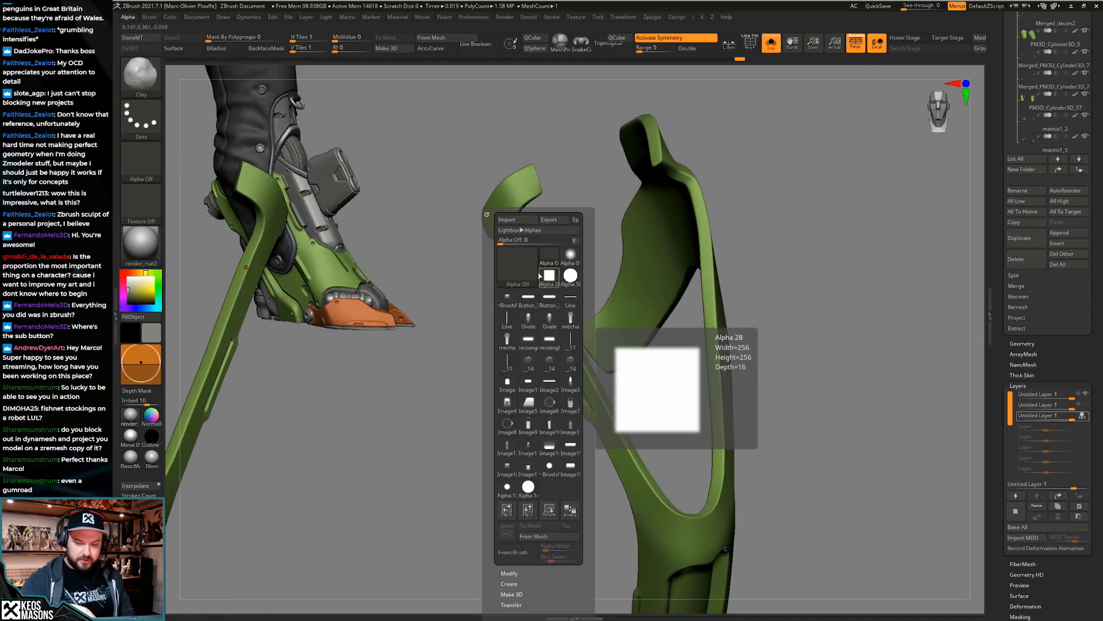
key("F4")
left_click_drag(532, 267, 542, 287)
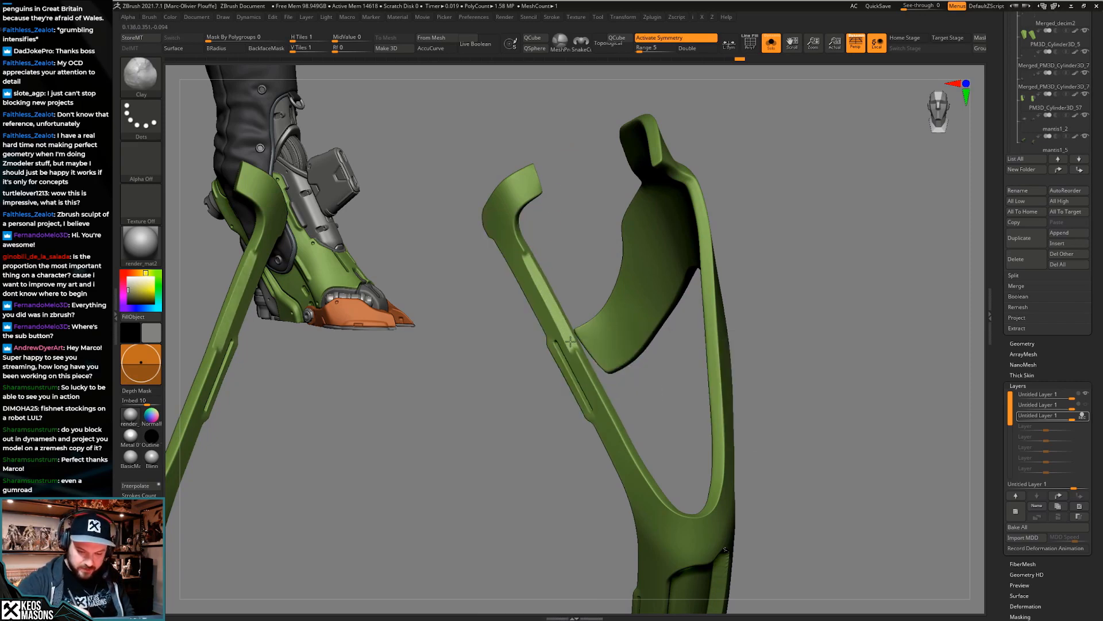
Show the full model and turn on LazyMouse for the Clay brush with a LazyStep of about 0.1
left_click_drag(730, 391, 768, 414)
key("ctrl+shift+s")
right_click_drag(768, 414, 719, 419)
key("F3")
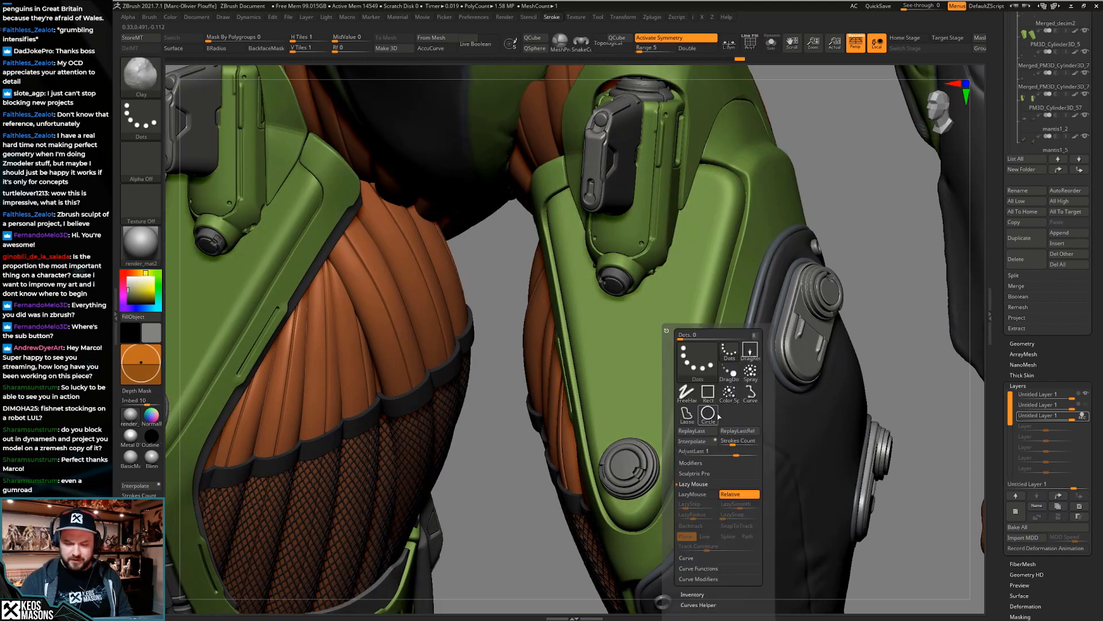
left_click(689, 495)
left_click_drag(685, 504, 684, 508)
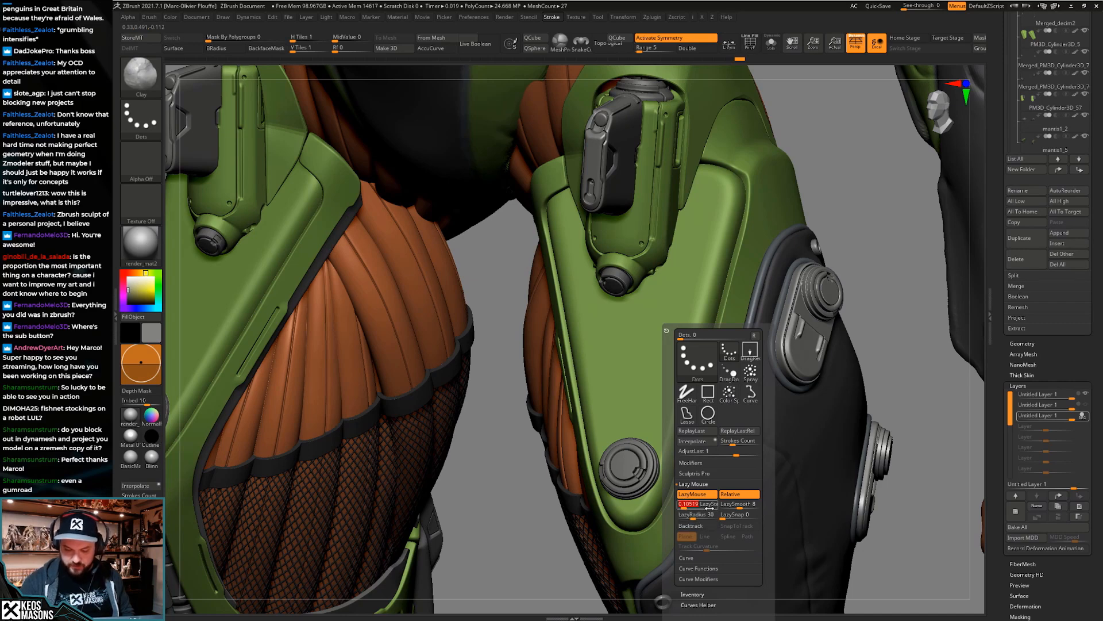
Sculpt a long Clay strip down the outer strut of the isolated thigh frame and bring back the full model
key("ctrl+shift+s")
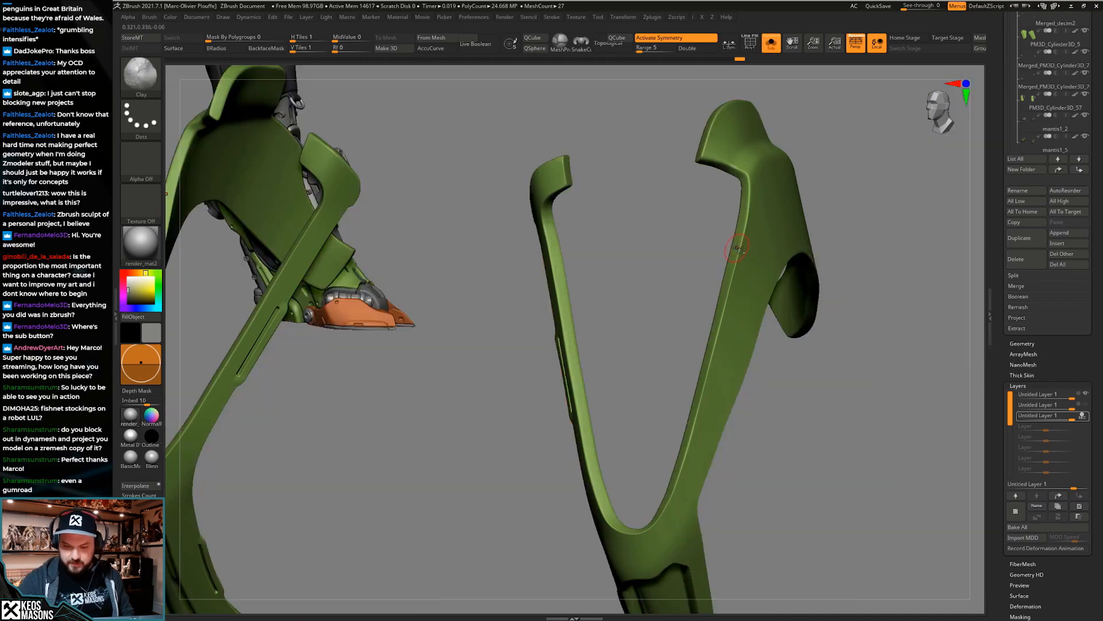
left_click_drag(739, 258, 730, 292)
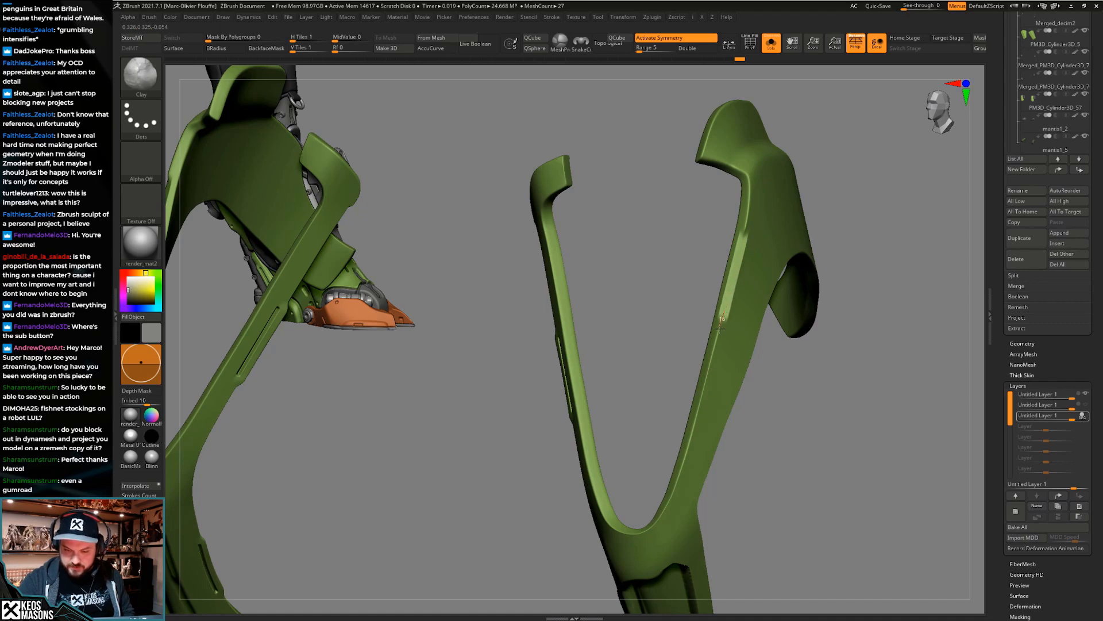
left_click_drag(686, 447, 685, 451)
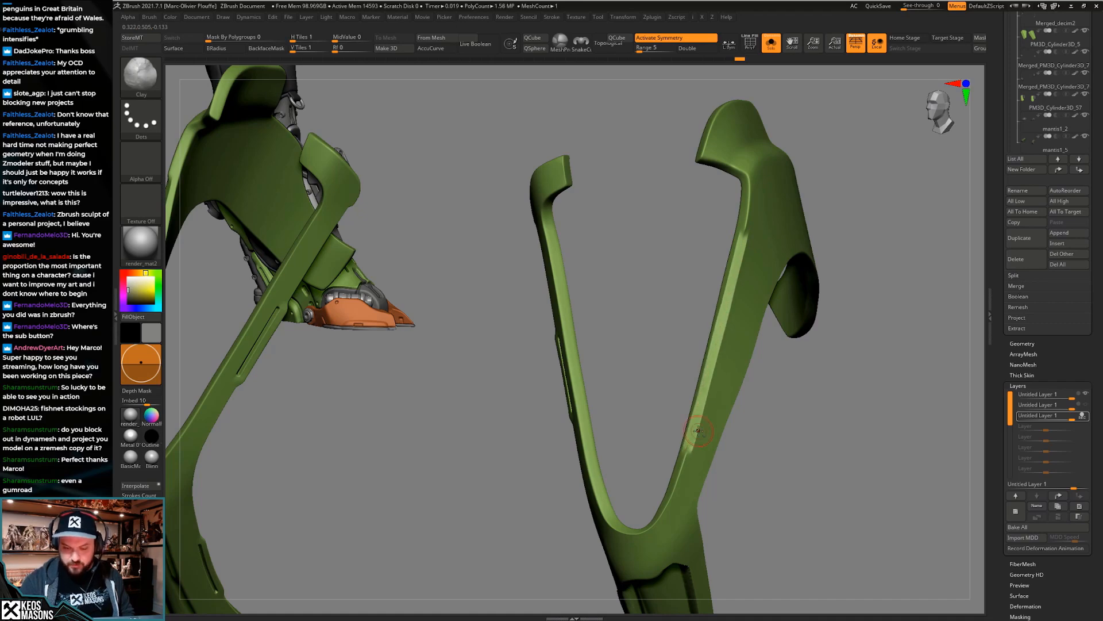
key("ctrl+shift+s")
right_click_drag(804, 451, 736, 436)
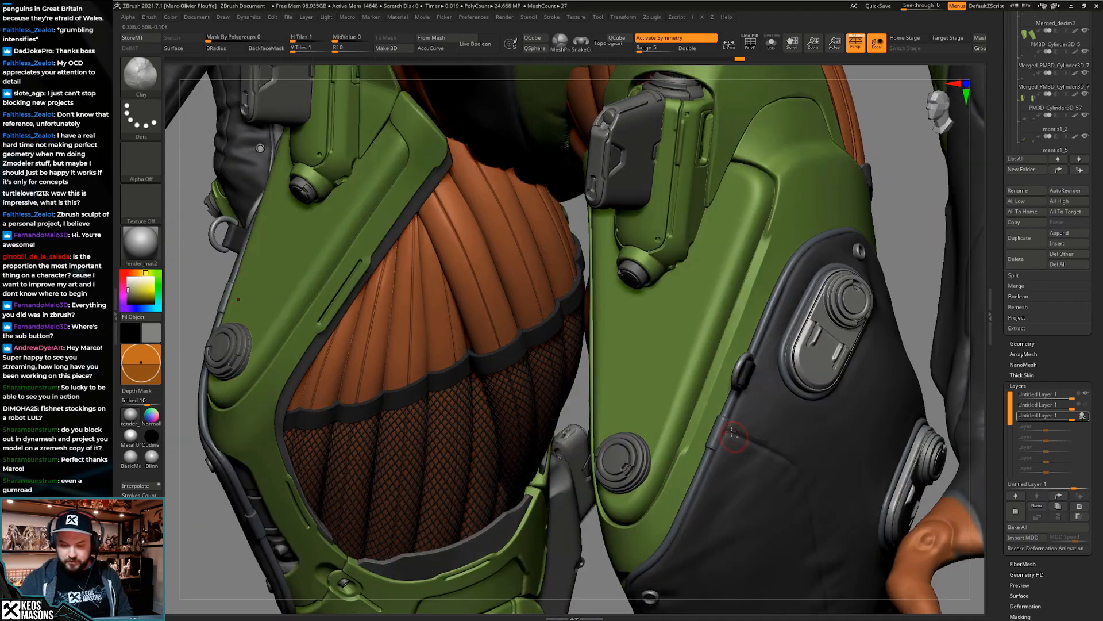
Isolate the thigh frame, switch to the hPolish brush and check the outer strut within the full model
key("ctrl+shift+s")
key("space")
left_click(728, 368)
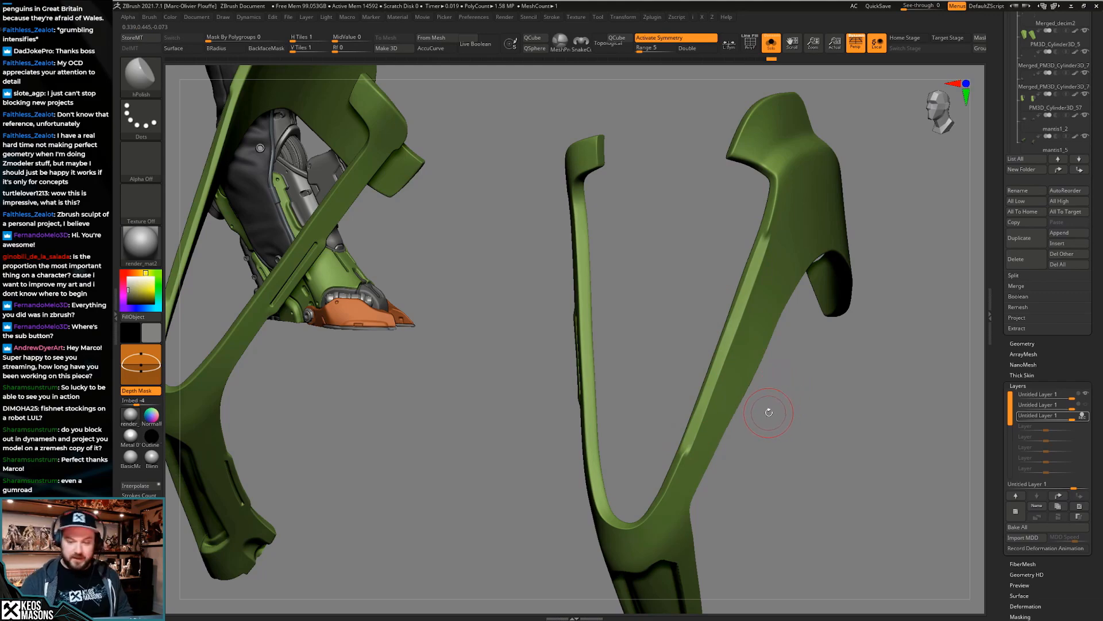
key("ctrl+shift+s")
mouse_move(730, 397)
right_mouse_down()
mouse_move(713, 413)
mouse_move(733, 437)
right_mouse_up()
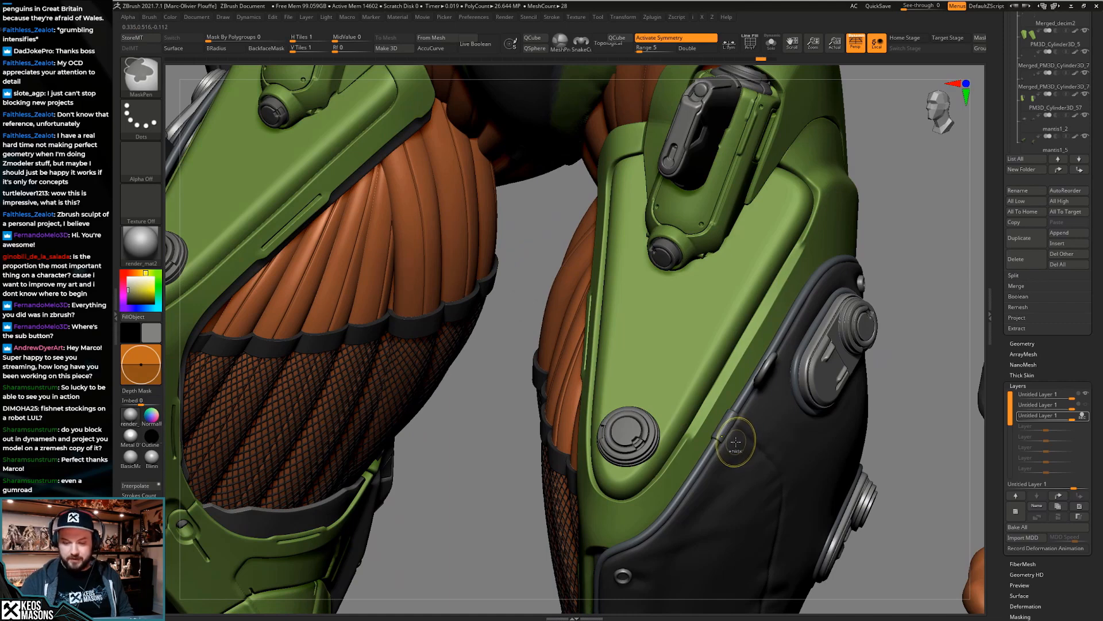
Compare the frame's outer strut before and after the last edit using undo and redo, and review it on the full model
key("ctrl+shift+s")
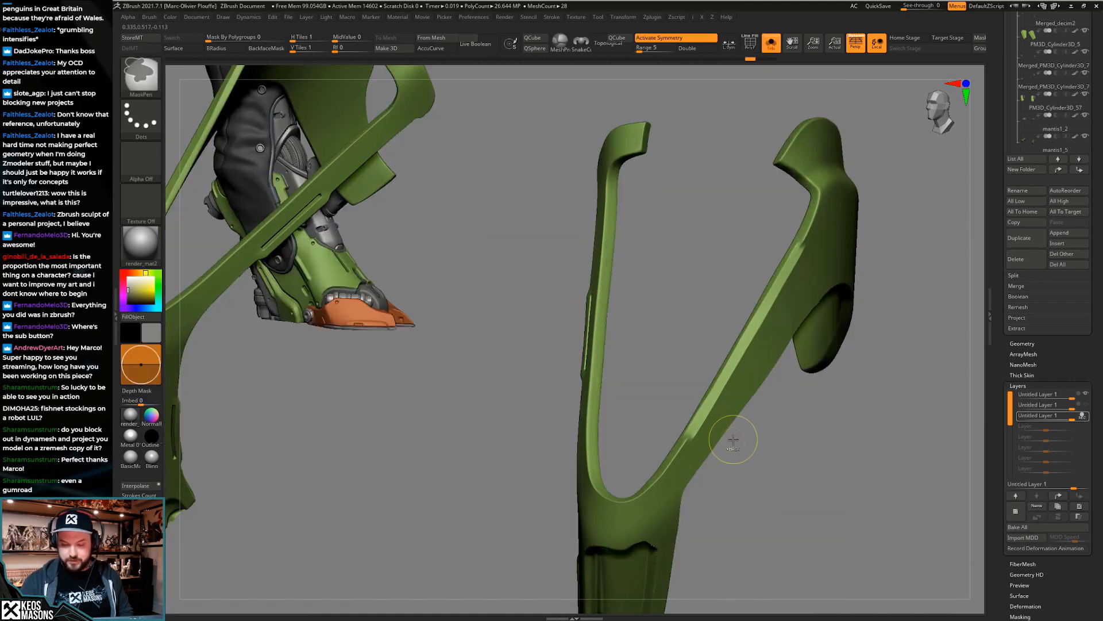
key("ctrl+z")
key("ctrl+shift+z")
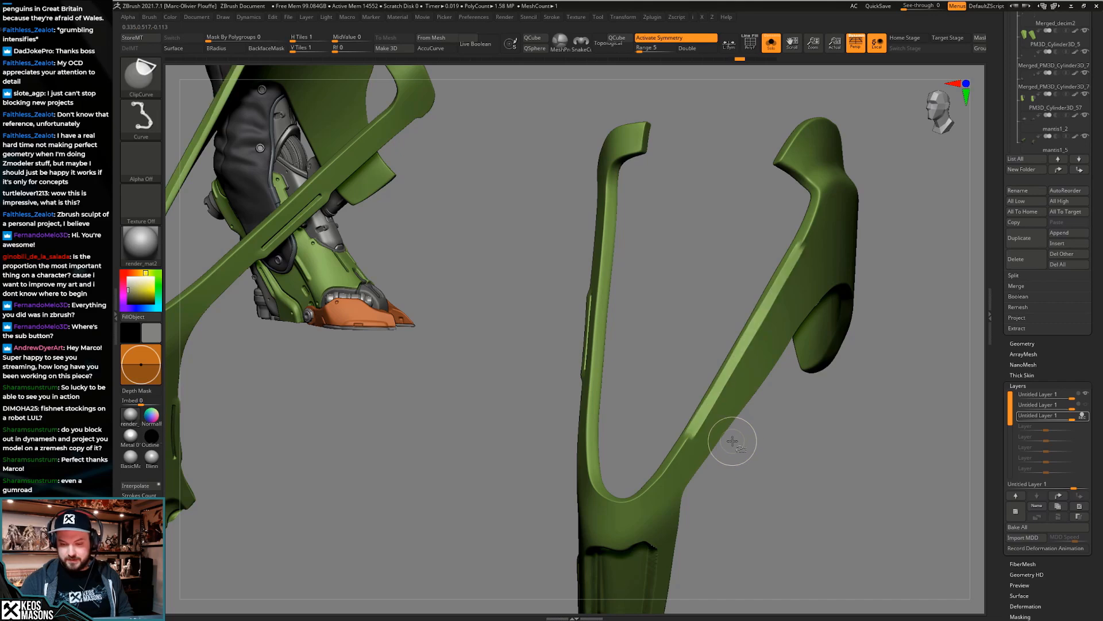
key("ctrl+z")
key("ctrl+shift+s")
mouse_move(734, 439)
right_mouse_down()
mouse_move(684, 376)
mouse_move(615, 345)
mouse_move(588, 311)
right_mouse_up()
right_click(589, 310)
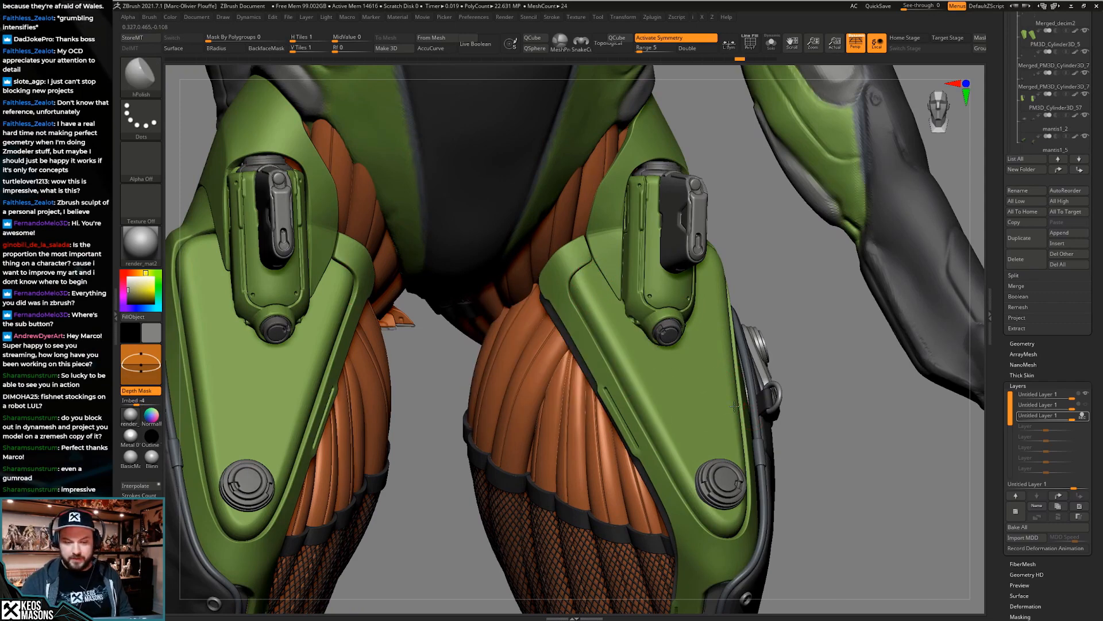
Select the isolated thigh frame, switch back to the Clay brush and sculpt a stroke down its upper inner strut
left_click(739, 409, "alt")
key("s")
key("x")
left_click(770, 346)
mouse_move(803, 319)
left_mouse_down()
mouse_move(524, 263)
mouse_move(556, 307)
mouse_move(536, 331)
mouse_move(503, 261)
mouse_move(500, 236)
mouse_move(520, 221)
left_mouse_up()
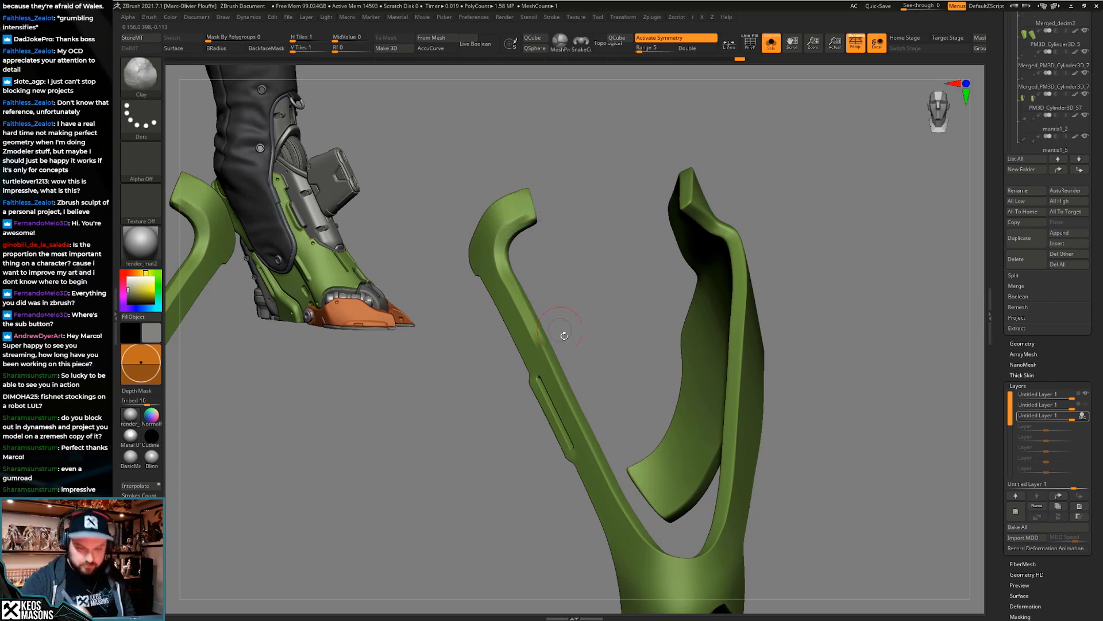
key("s")
right_click_drag(537, 236, 719, 448, "ctrl")
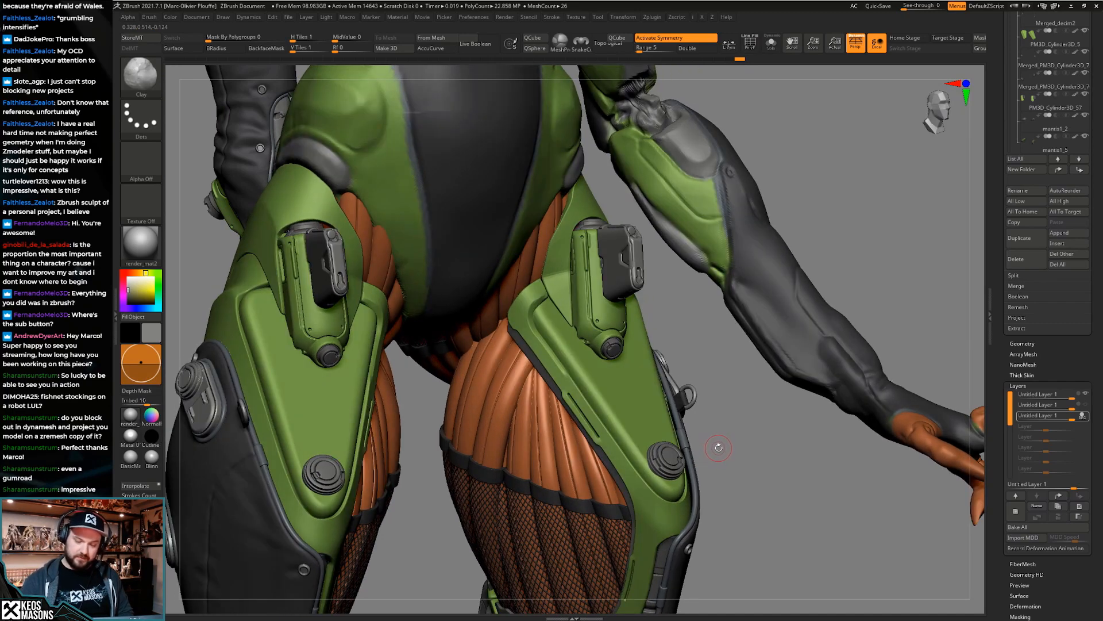
Paint a mask over part of the thigh frame's inner strut, redoing the first mask stroke
left_click_drag(548, 316, 548, 359, "ctrl")
key("ctrl+z")
right_click_drag(548, 358, 548, 339, "ctrl")
mouse_move(540, 345)
left_mouse_down("ctrl")
mouse_move(547, 338)
mouse_move(563, 375)
left_mouse_up("ctrl")
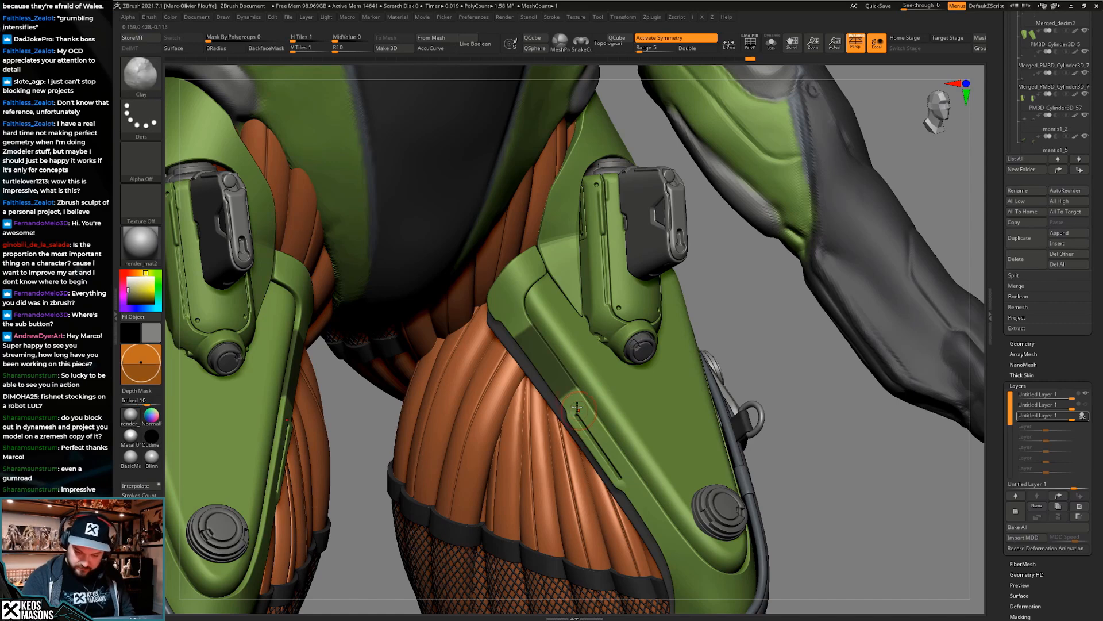
right_click_drag(592, 436, 585, 393, "alt")
Extend the mask around the lower end of the thigh frame and up its outer strut
left_click_drag(638, 482, 719, 537, "ctrl")
right_click_drag(718, 538, 748, 495)
right_click_drag(749, 494, 734, 448, "alt")
mouse_move(693, 476)
left_mouse_down("ctrl")
mouse_move(727, 454)
mouse_move(738, 408)
left_mouse_up("ctrl")
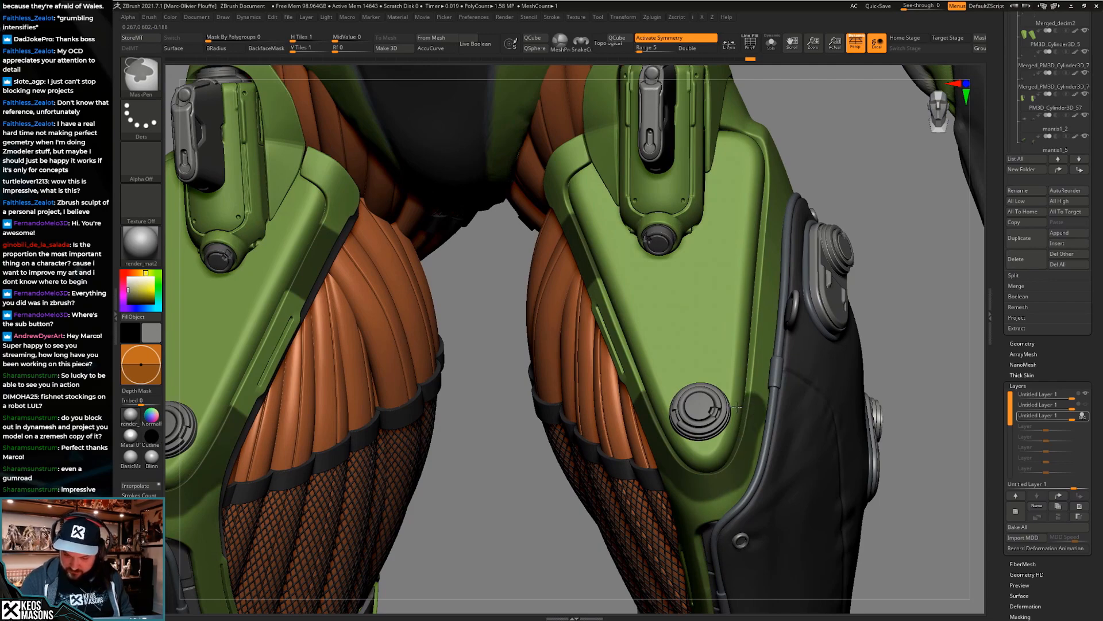
mouse_move(737, 459)
right_mouse_down("ctrl")
mouse_move(725, 422)
mouse_move(758, 428)
mouse_move(736, 432)
mouse_move(777, 376)
mouse_move(762, 391)
right_mouse_up("ctrl")
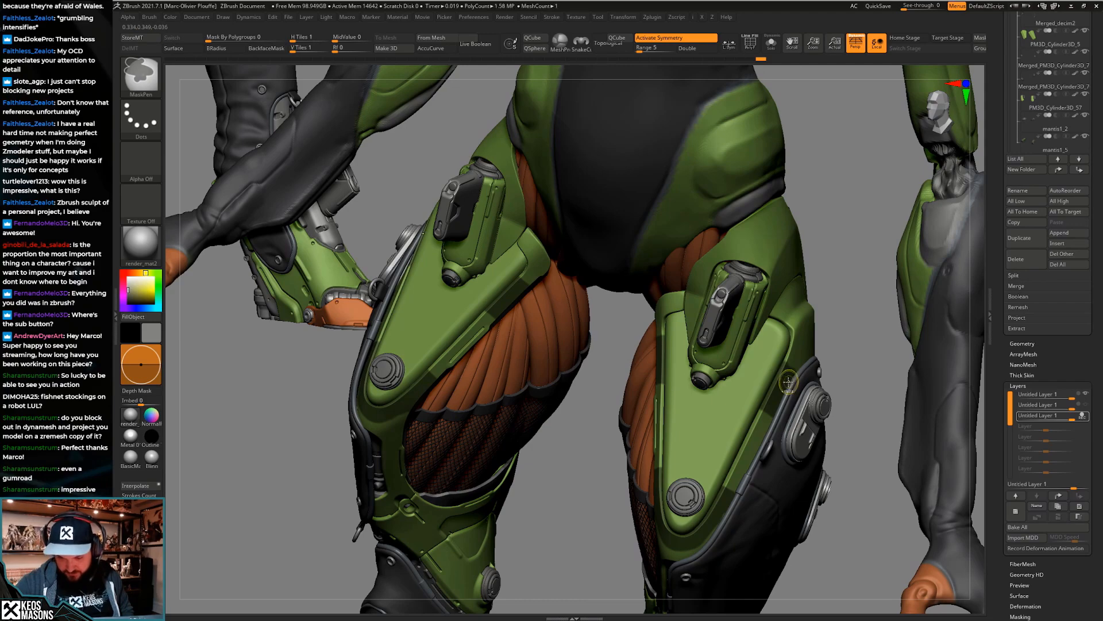
Build up the unmasked upper sections of the thigh frame's inner and outer struts with the Clay brush
mouse_move(793, 384)
right_mouse_down()
mouse_move(749, 387)
mouse_move(811, 381)
mouse_move(799, 394)
right_mouse_up()
key("shift+s")
mouse_move(693, 373)
right_mouse_down()
mouse_move(688, 333)
mouse_move(688, 354)
right_mouse_up()
key("shift+s")
right_click_drag(896, 350, 886, 270)
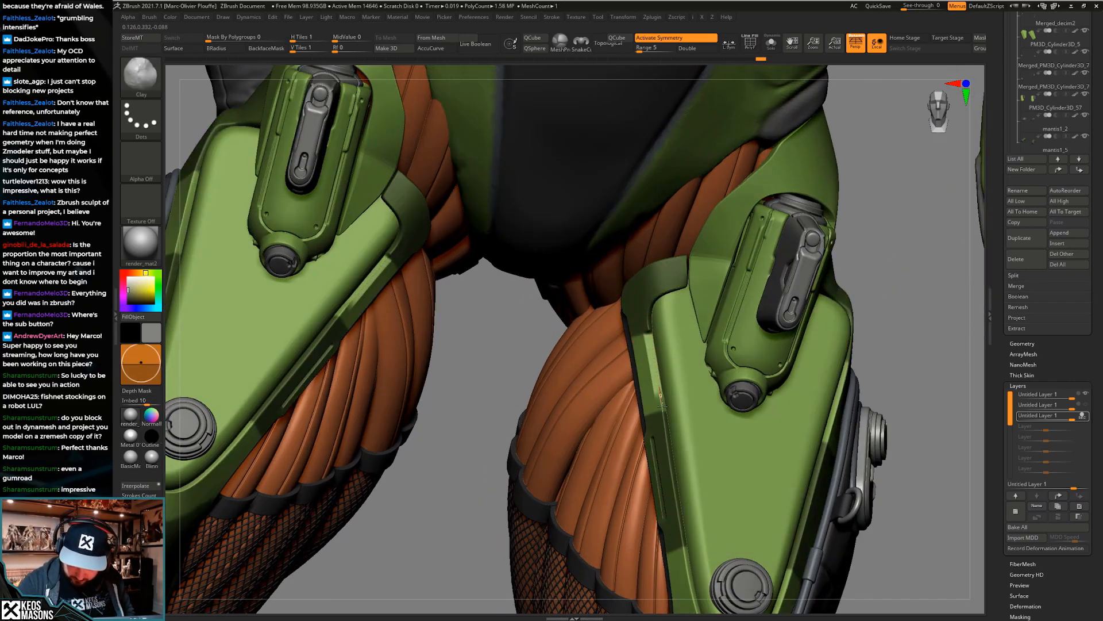
right_click_drag(666, 373, 717, 410)
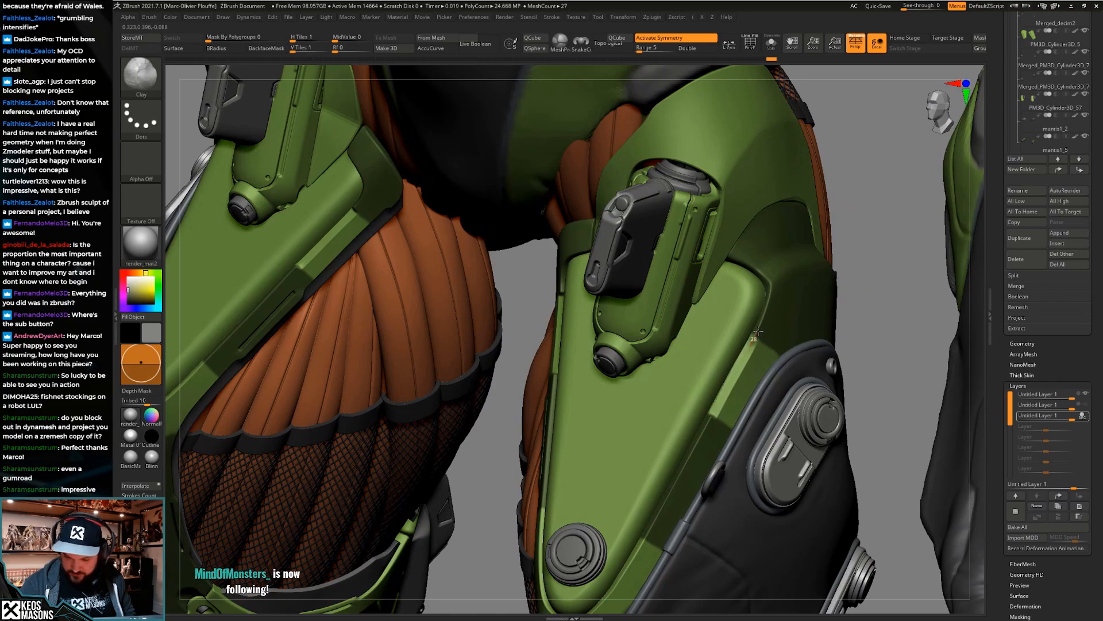
Isolate the thigh frame, add Clay to the unmasked lower outer bend and show the full model again
right_click_drag(763, 368, 676, 336, "ctrl")
right_click_drag(675, 337, 624, 354, "ctrl")
key("alt+s")
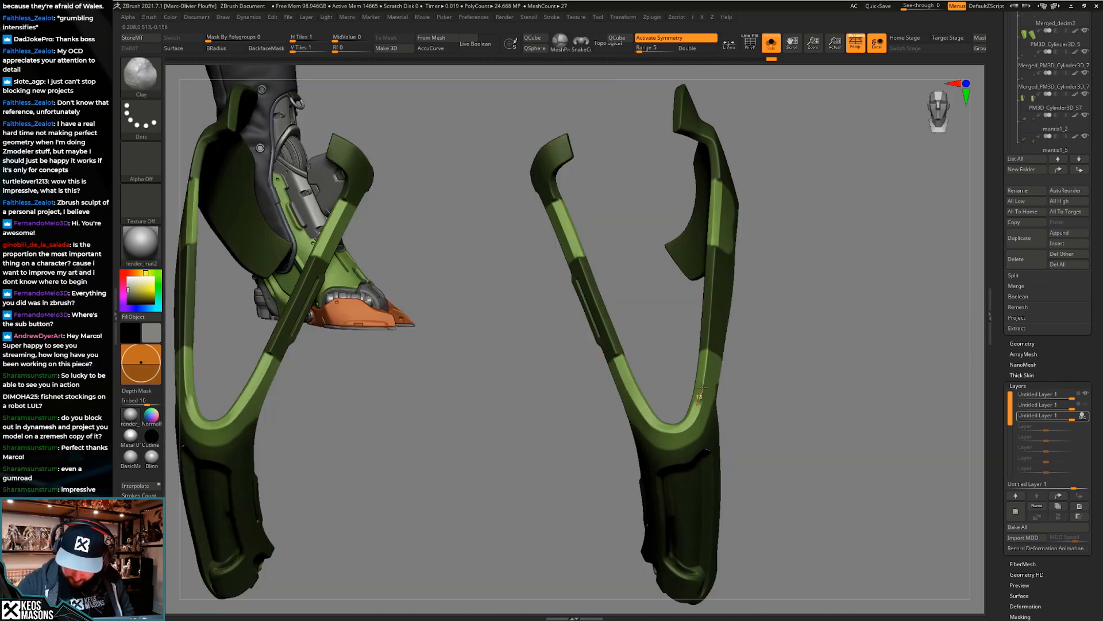
key("alt+s")
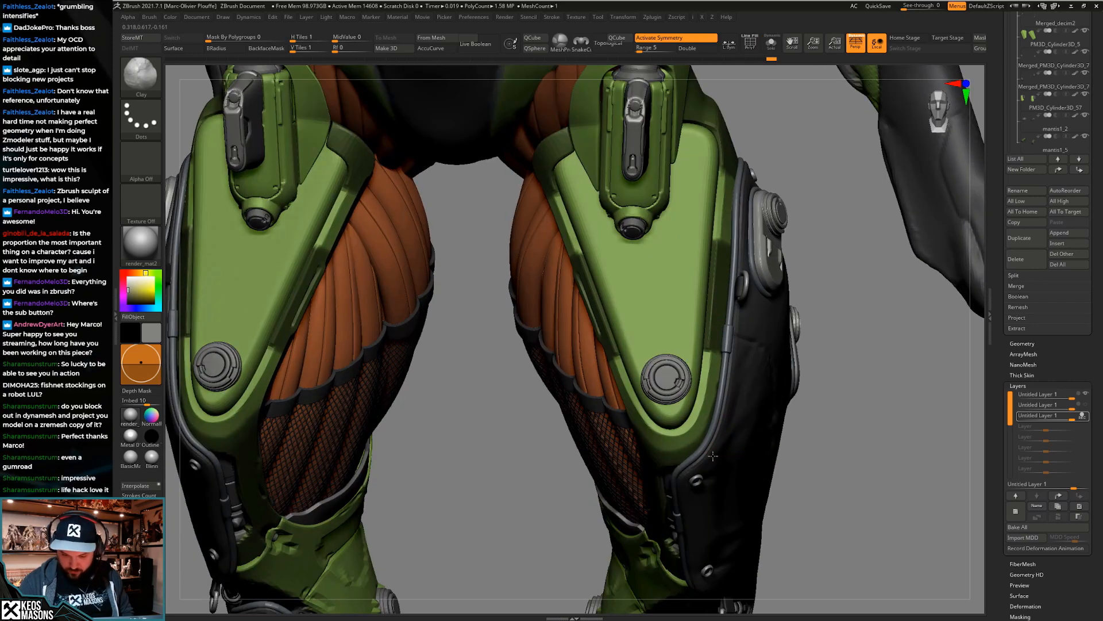
Flatten the raised Clay section around the thigh frame's lower bend with the hPolish brush, checking it isolated and on the full model
mouse_move(713, 454)
right_mouse_down()
mouse_move(733, 451)
mouse_move(713, 457)
right_mouse_up()
key("space")
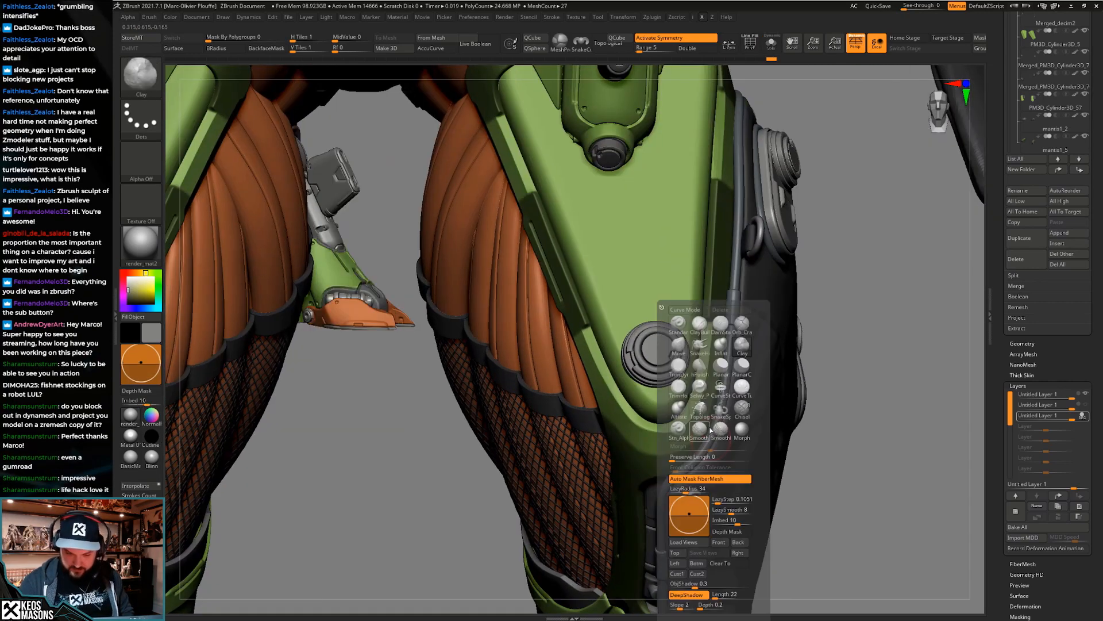
left_click(706, 369)
key("alt+s")
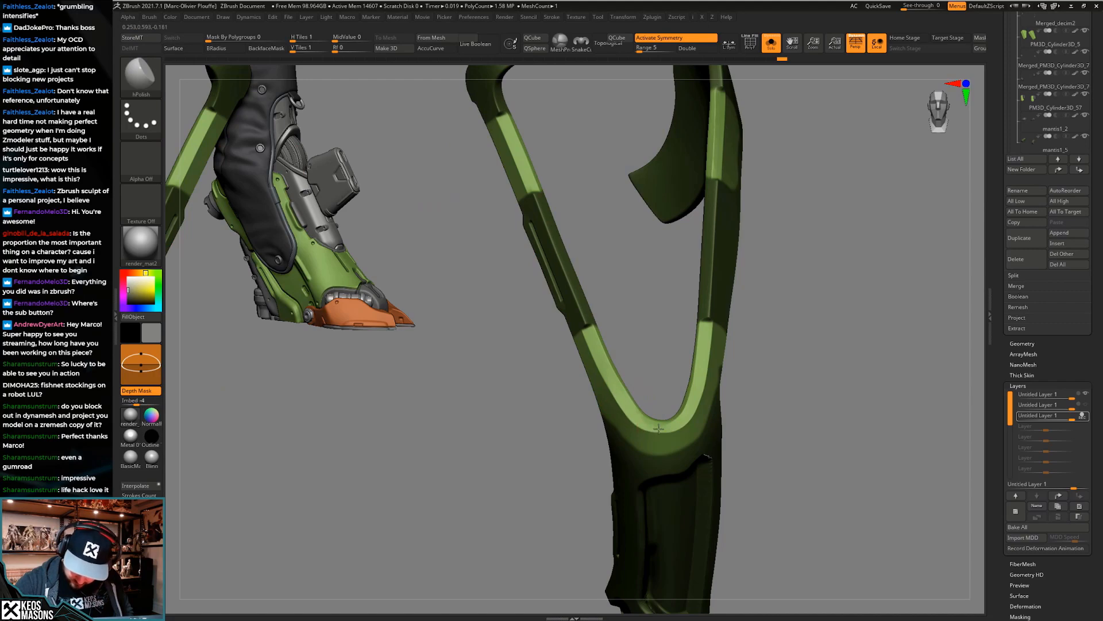
key("alt+s")
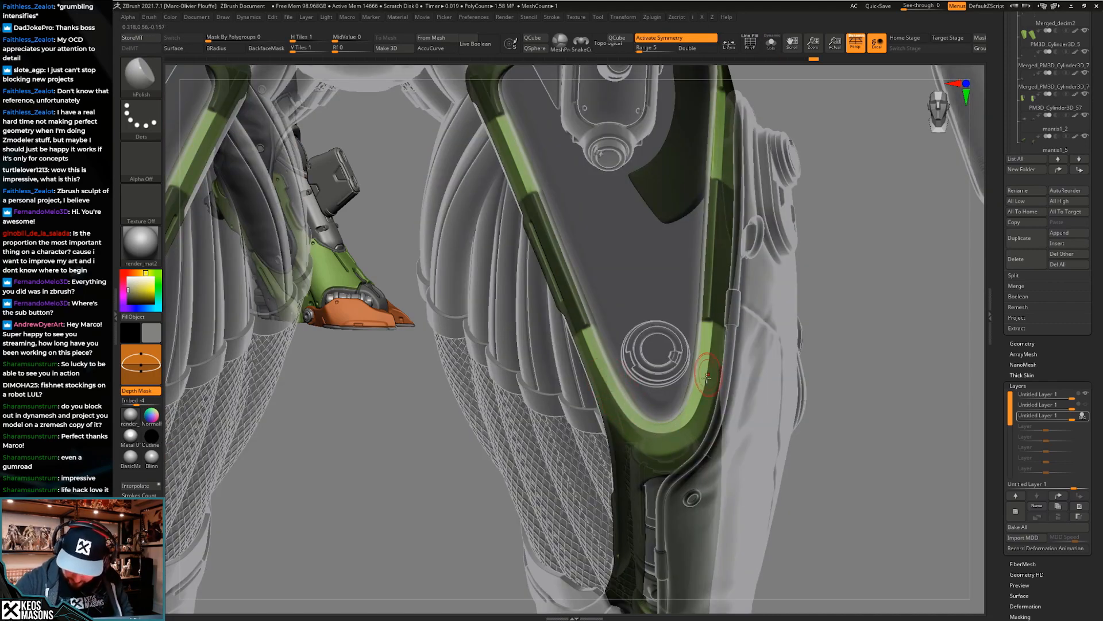
right_click_drag(667, 326, 601, 535, "alt")
right_click_drag(664, 368, 652, 348)
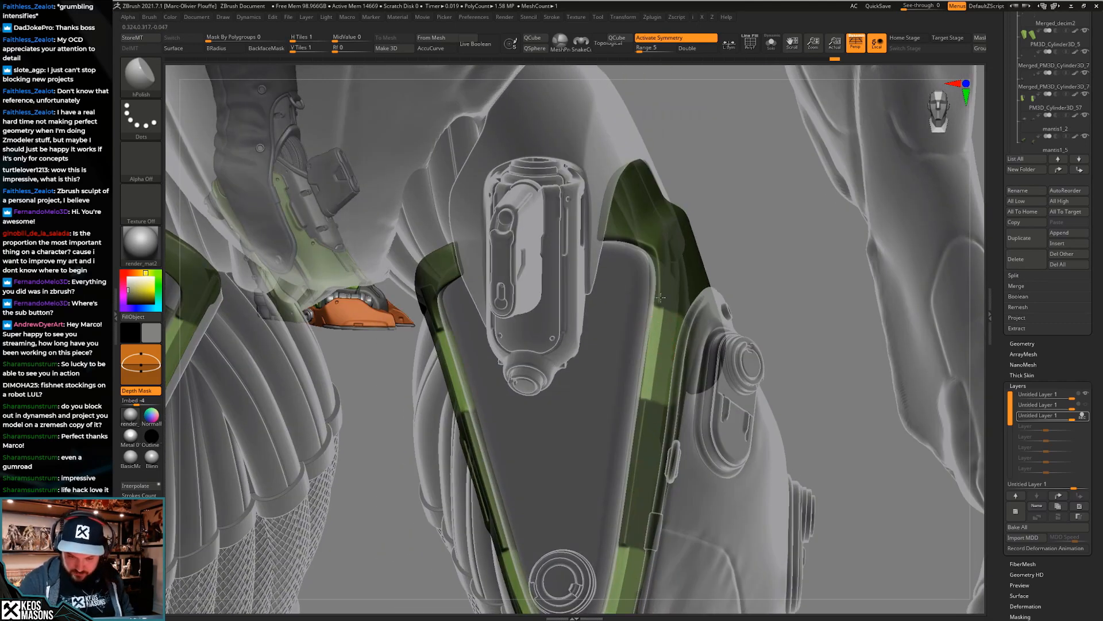
Isolate the thigh frame to check its upper raised sections, clear the mask and show the full model again
right_click_drag(663, 299, 552, 313)
key("alt+s")
right_click_drag(526, 394, 638, 368)
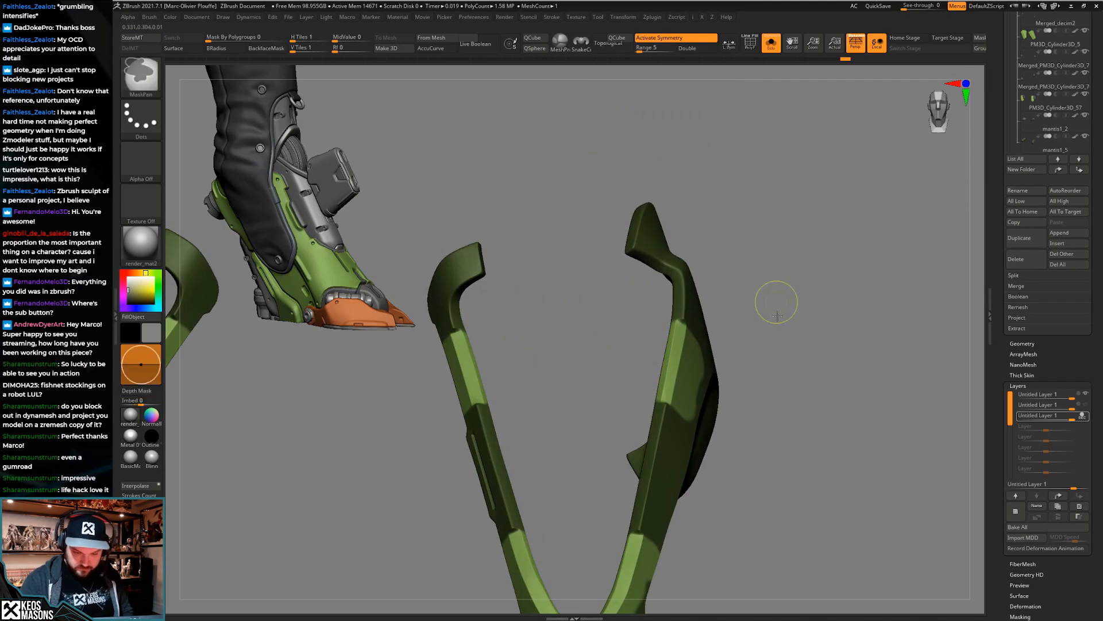
right_click_drag(769, 292, 746, 339, "ctrl")
key("alt+s")
mouse_move(738, 380)
right_mouse_down()
mouse_move(678, 446)
mouse_move(686, 415)
mouse_move(700, 412)
right_mouse_up()
right_click_drag(511, 314, 510, 291, "ctrl")
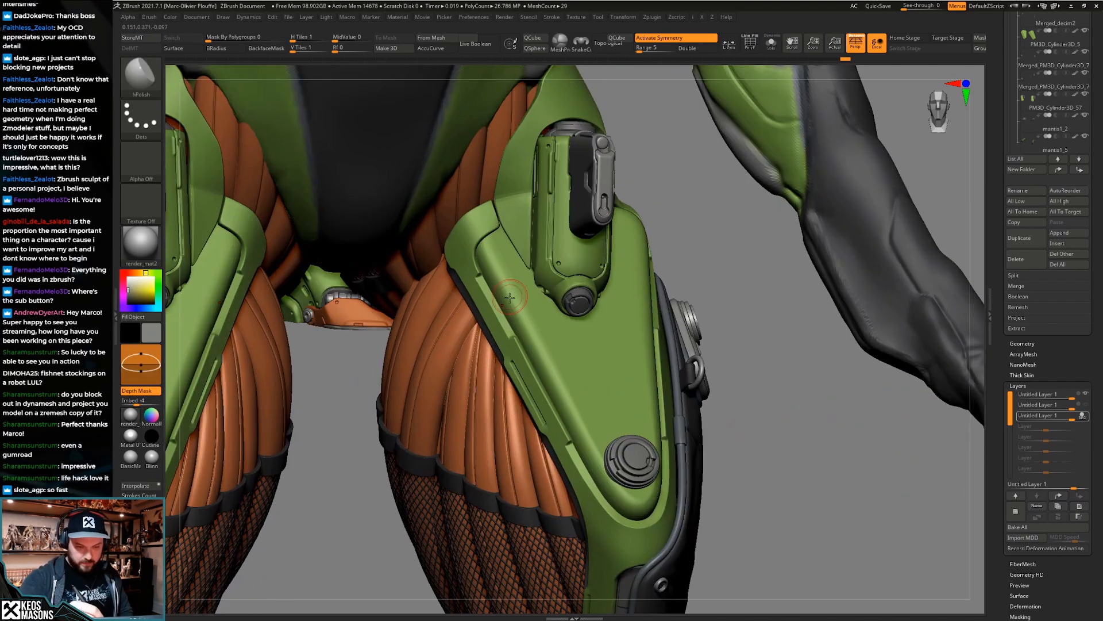
Smooth the raised surfaces along the thigh frame's inner strut and outer strut, checking the frame isolated and on the full model
mouse_move(501, 271)
left_mouse_down("shift")
mouse_move(475, 255)
mouse_move(552, 358)
left_mouse_up("shift")
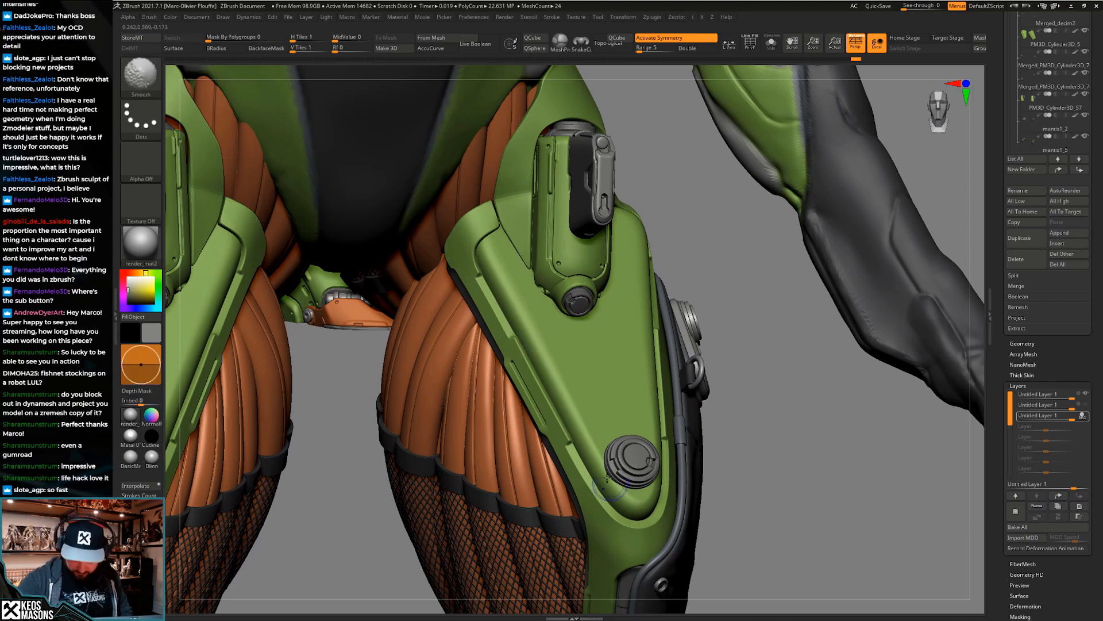
right_click_drag(684, 507, 647, 506)
left_click_drag(677, 469, 711, 315, "shift")
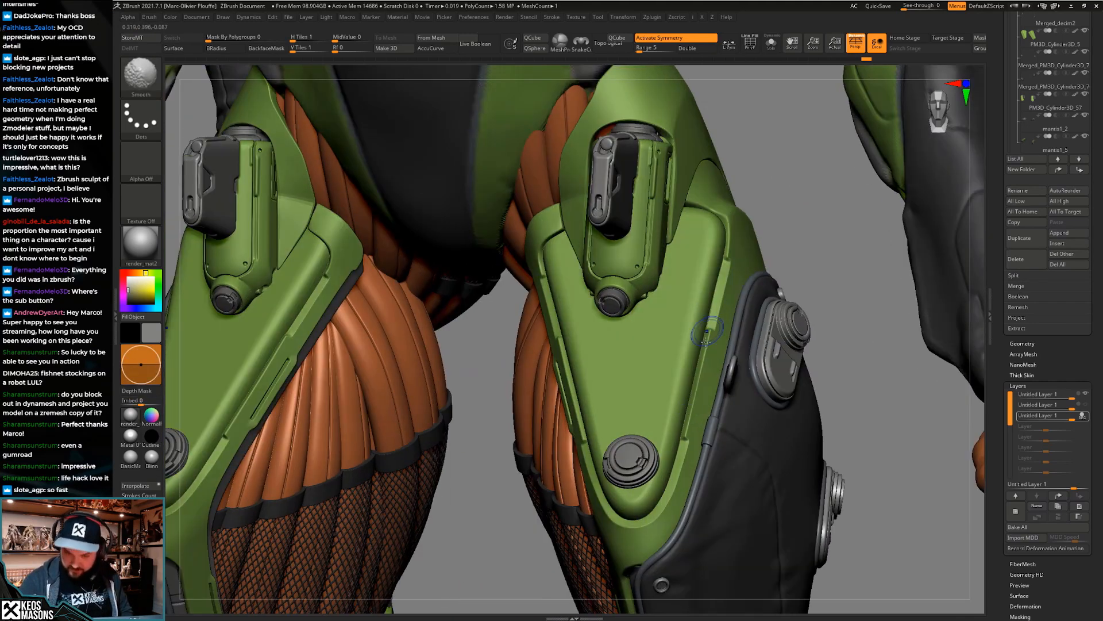
left_click_drag(707, 358, 698, 386, "shift")
right_click_drag(703, 397, 710, 325, "ctrl")
mouse_move(713, 402)
right_mouse_down()
mouse_move(743, 428)
mouse_move(719, 416)
mouse_move(730, 426)
mouse_move(747, 423)
right_mouse_up()
key("ctrl+shift+s")
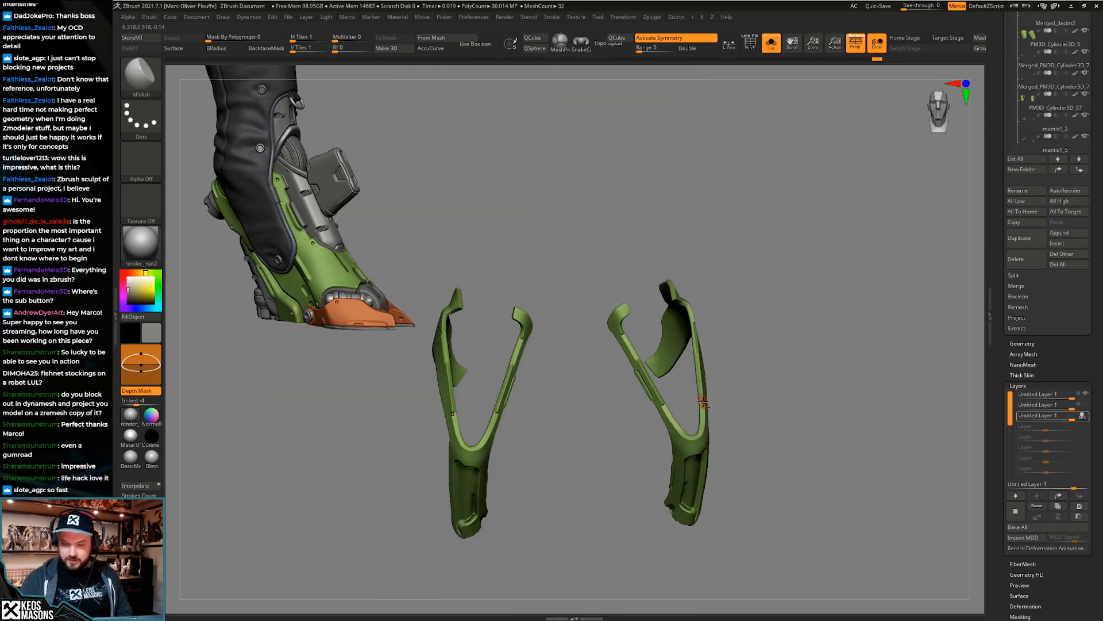
key("ctrl+shift+s")
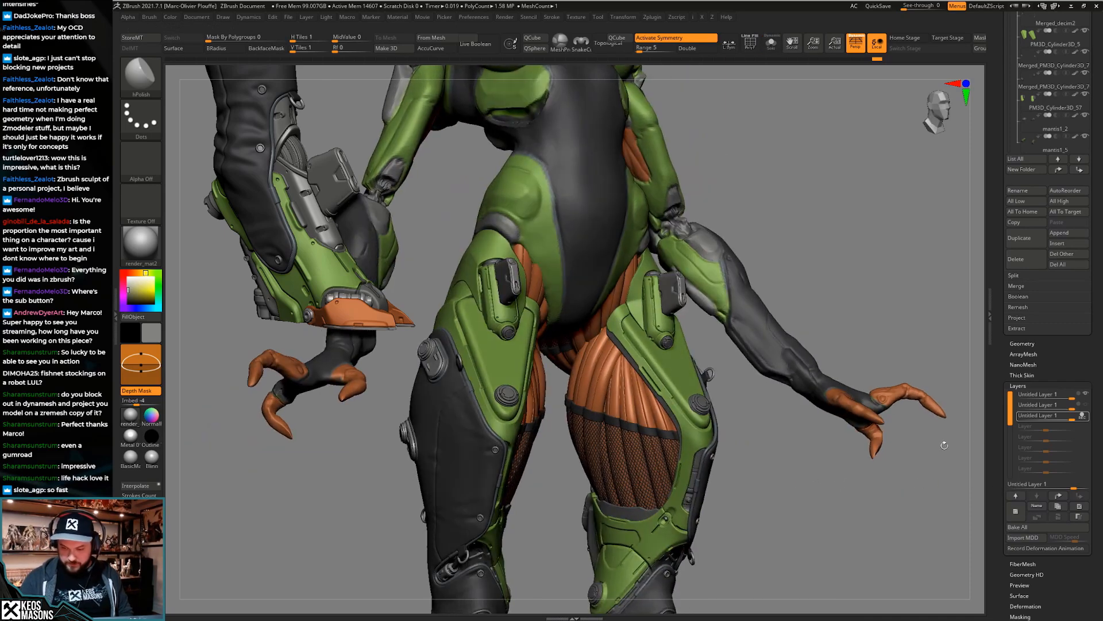
Stop recording the thigh frame's current layer, merge it with the neighbouring layer and create a new layer
left_click(1084, 413)
left_click(1041, 405)
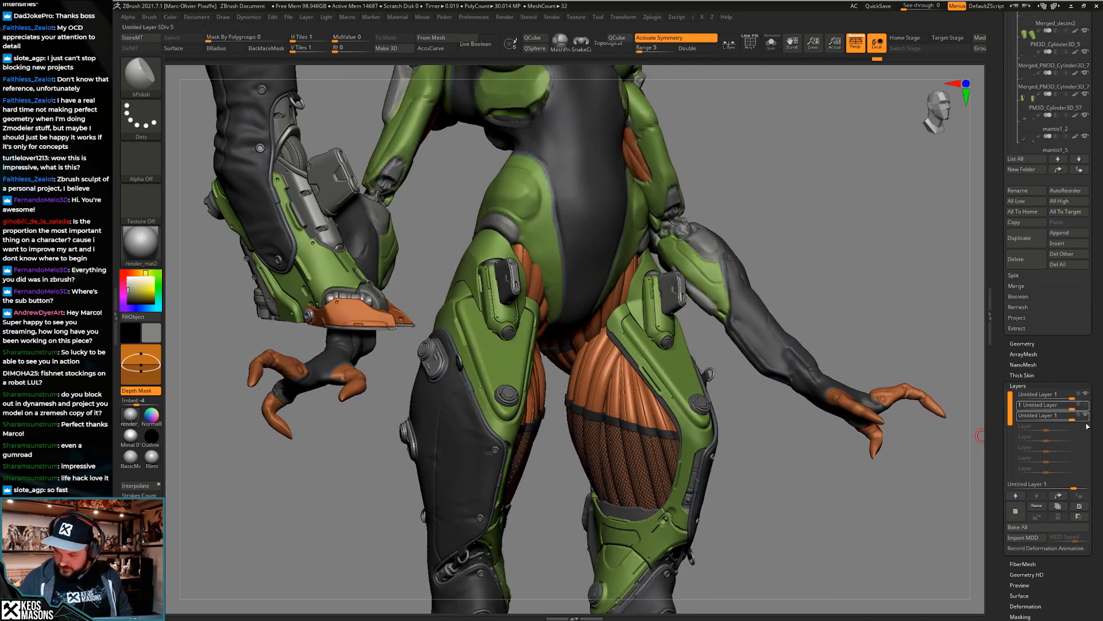
left_click(1080, 507)
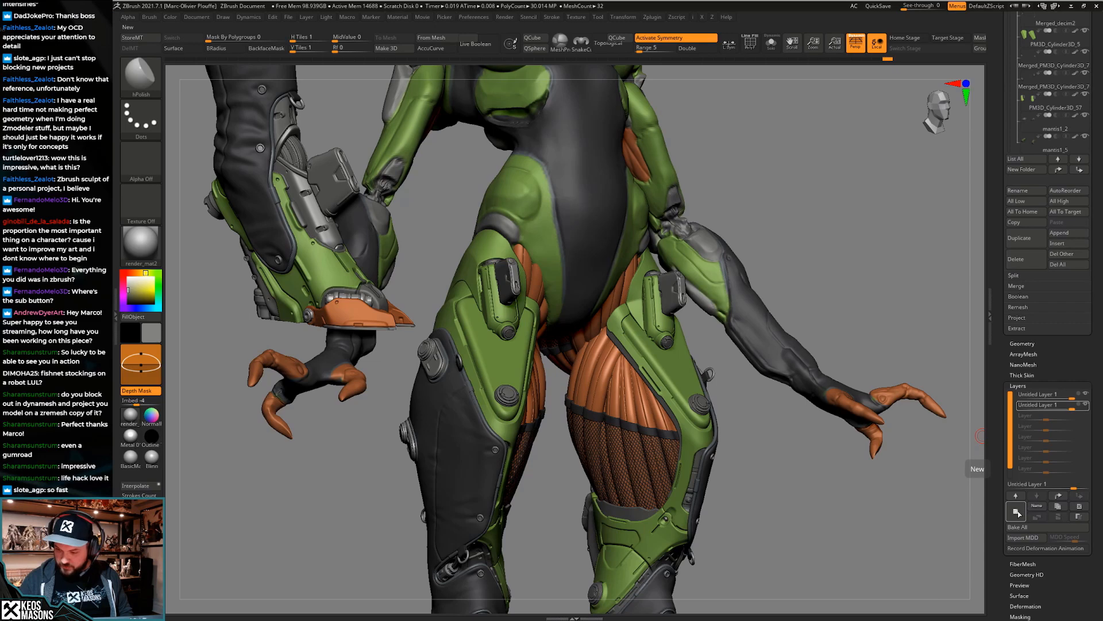
Mask three small spots along the thigh frame's inner strut and three along its outer strut
mouse_move(656, 398)
right_mouse_down("ctrl")
mouse_move(660, 469)
mouse_move(649, 454)
right_mouse_up("ctrl")
key("ctrl")
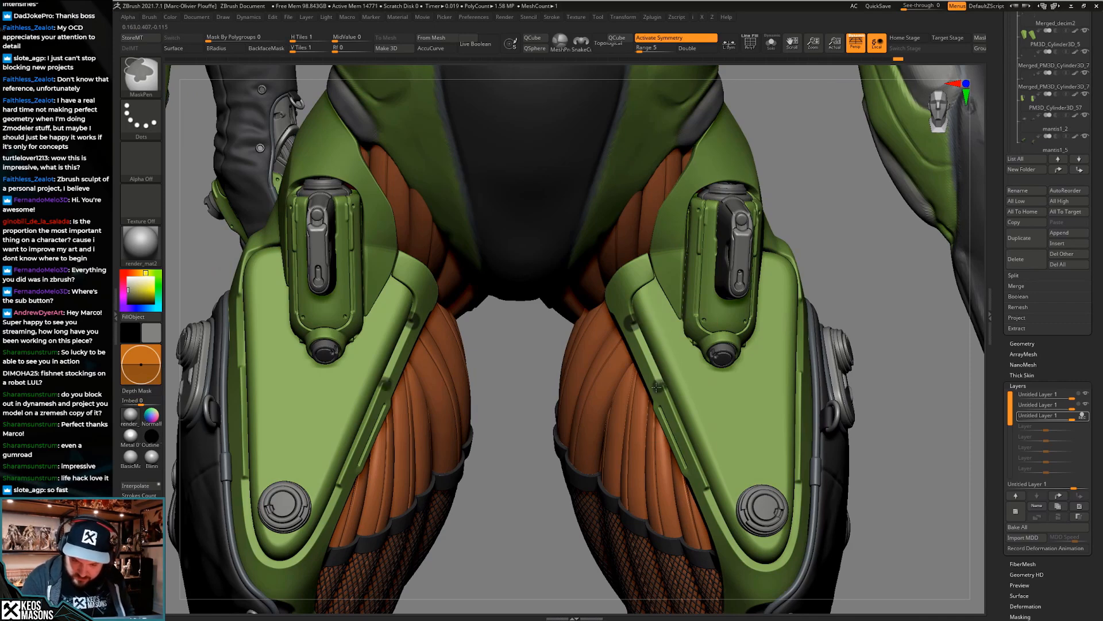
right_click_drag(679, 384, 610, 283, "alt")
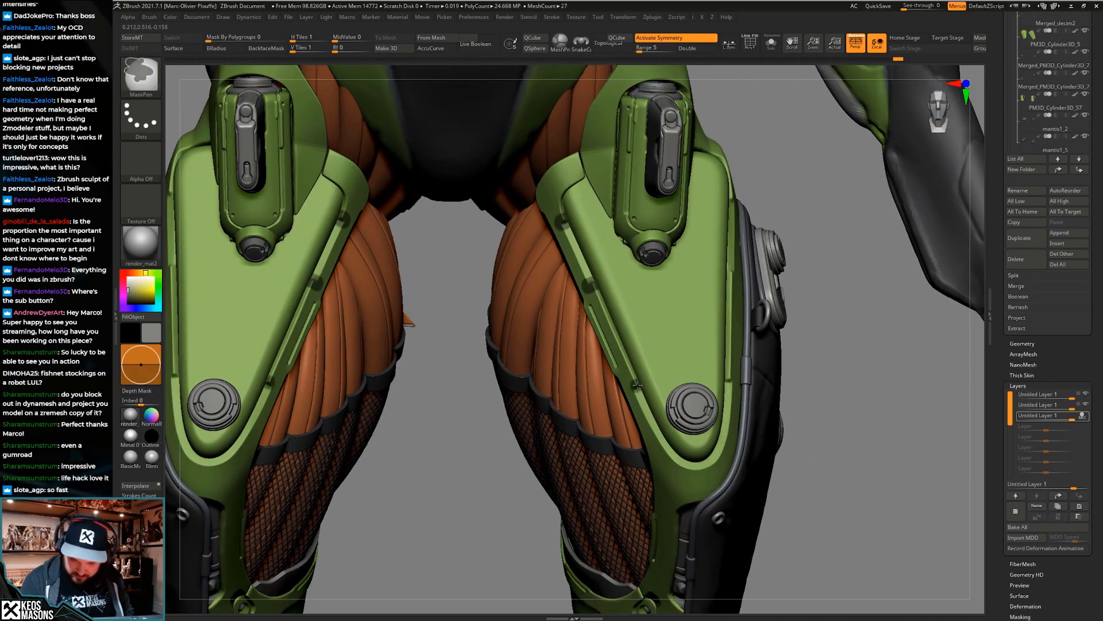
right_click_drag(730, 380, 742, 270)
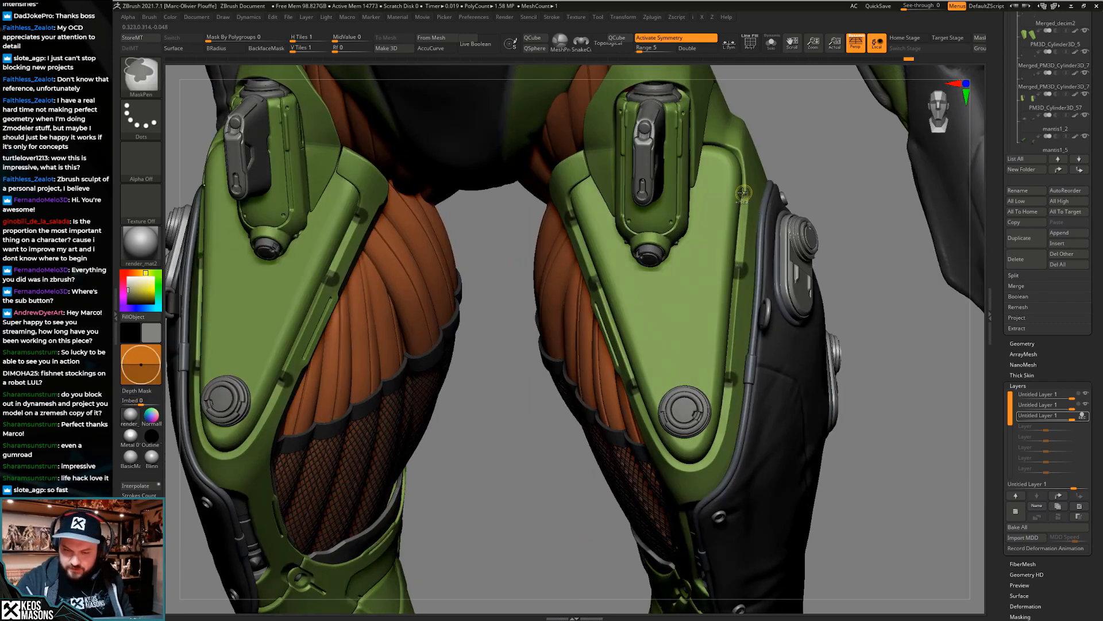
right_click_drag(743, 197, 767, 256)
Isolate the thigh frame and cut a groove between the inner strut's two upper mask spots with the Orb_Cracks brush
key("space")
left_click(795, 269)
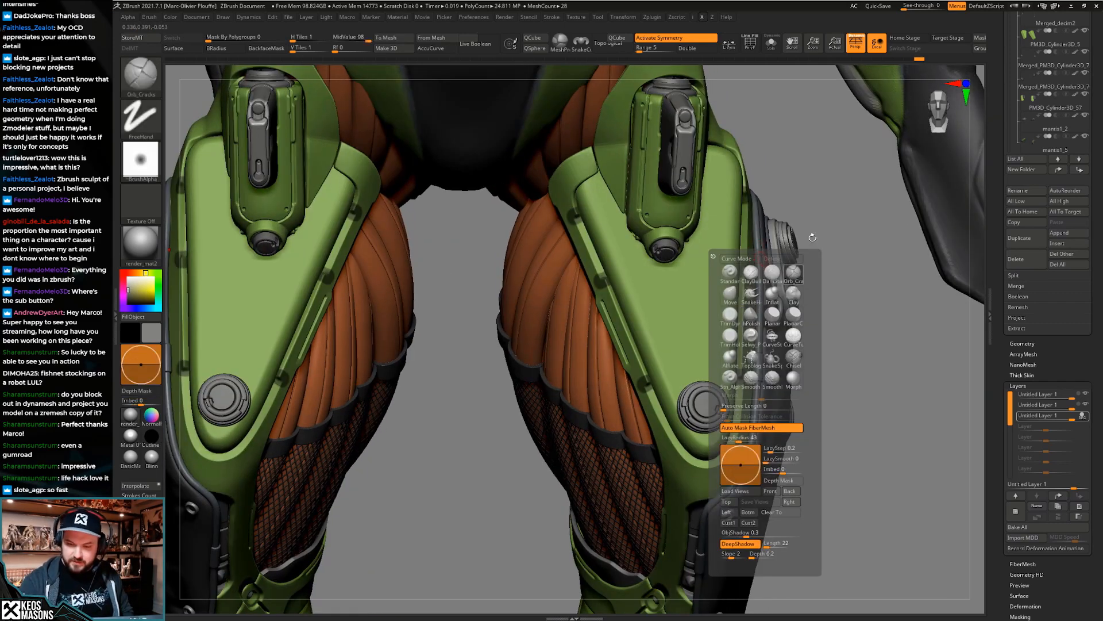
key("alt+s")
mouse_move(595, 239)
right_mouse_down()
mouse_move(586, 236)
mouse_move(592, 256)
right_mouse_up()
key("space")
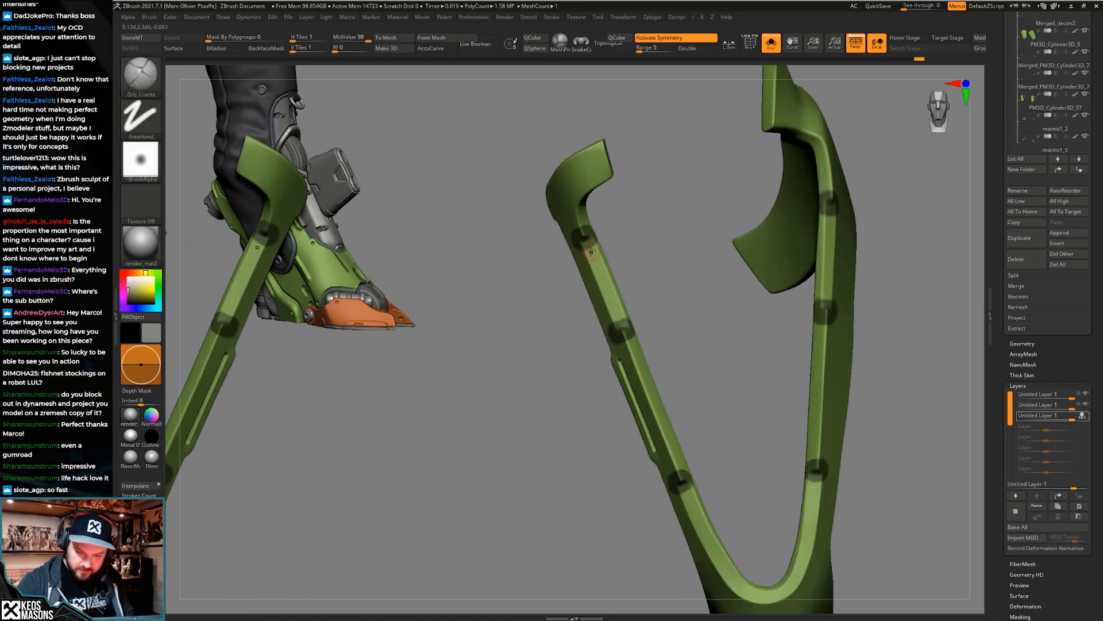
left_click_drag(623, 330, 624, 330)
mouse_move(687, 322)
right_mouse_down("ctrl")
mouse_move(692, 276)
mouse_move(749, 315)
right_mouse_up("ctrl")
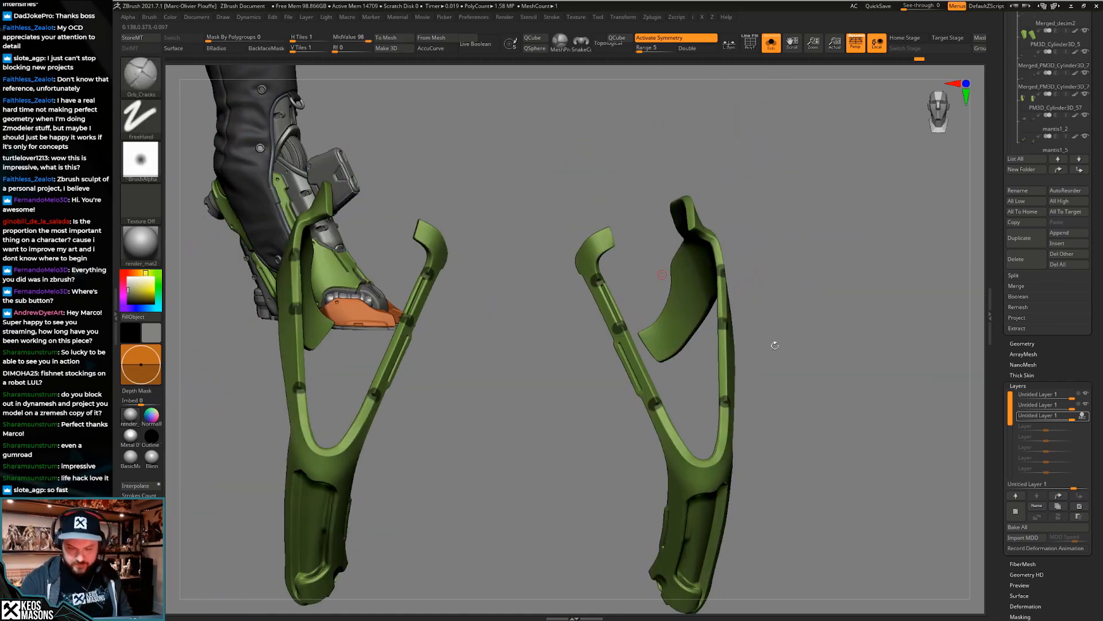
Retrace the groove between the inner strut's two upper mask spots with Orb_Cracks and show the full model
key("alt+s")
mouse_move(683, 403)
right_mouse_down()
mouse_move(702, 389)
mouse_move(695, 377)
mouse_move(720, 417)
right_mouse_up()
key("alt+s")
key("space")
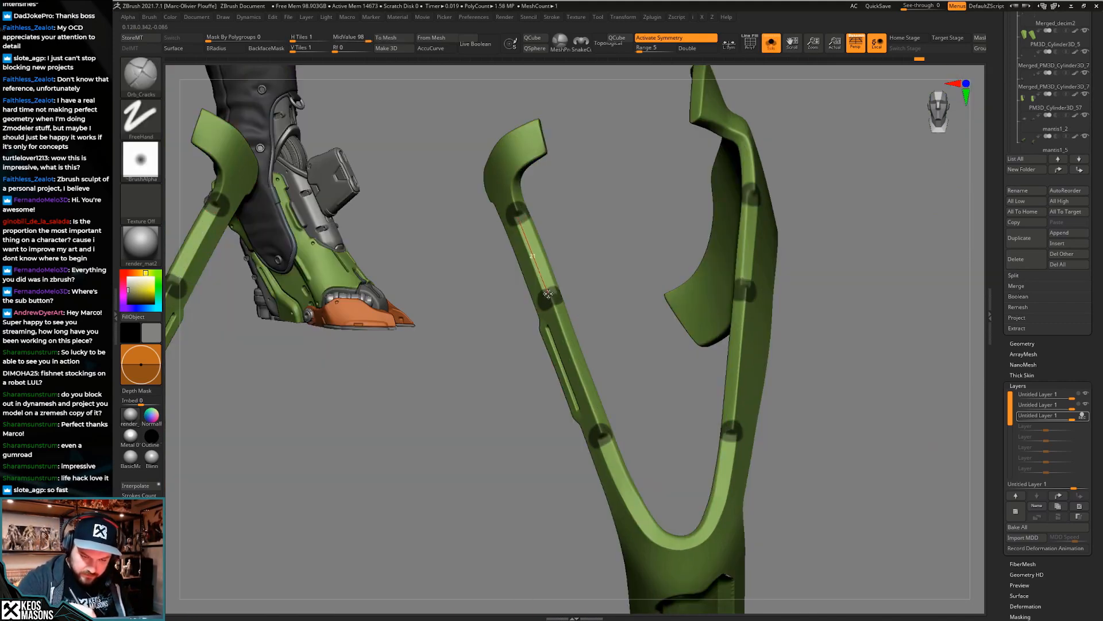
left_click_drag(549, 295, 549, 295)
key("alt+s")
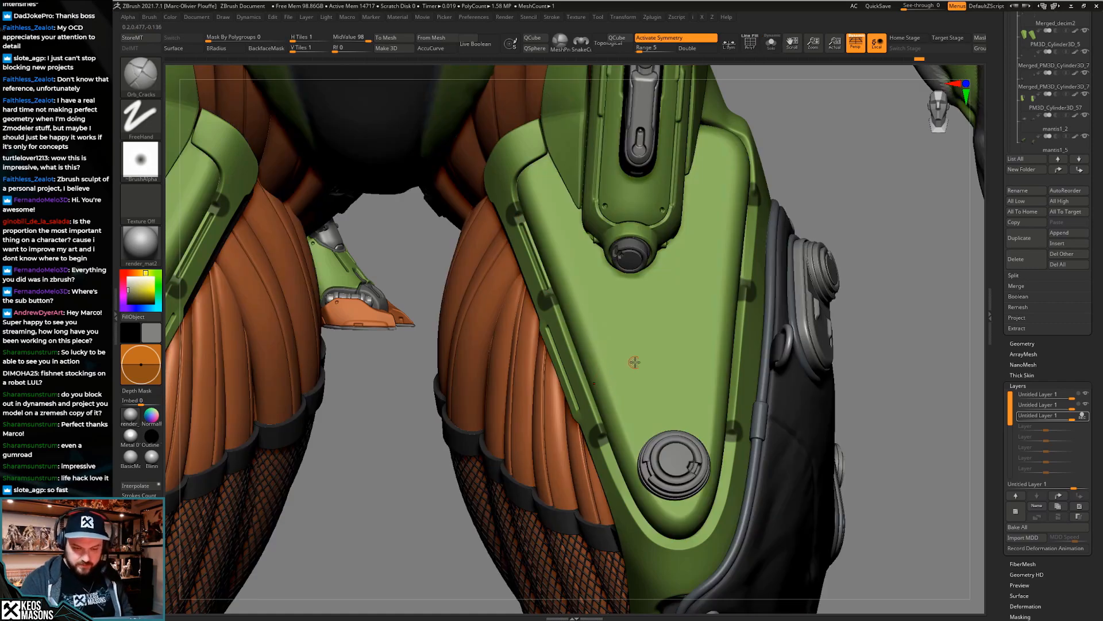
Isolate the thigh frame, cut a groove between the outer strut's two upper mask spots and check it on the full model
key("alt+s")
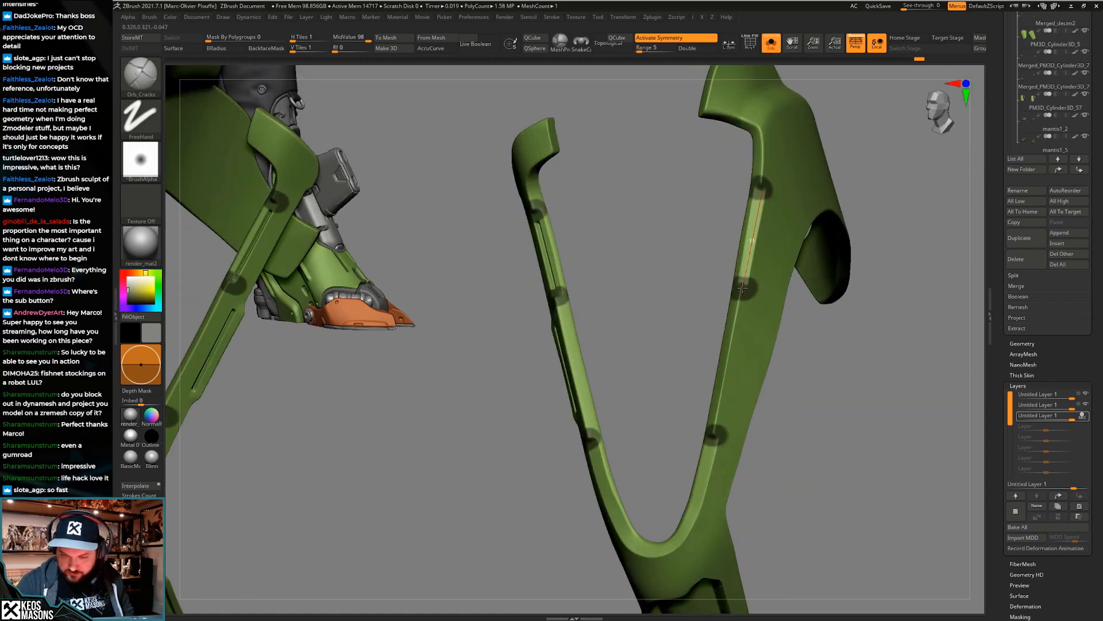
left_click_drag(743, 289, 743, 289)
right_click_drag(747, 287, 752, 235, "ctrl")
key("alt+s")
mouse_move(788, 383)
right_mouse_down()
mouse_move(795, 392)
mouse_move(722, 376)
mouse_move(741, 425)
right_mouse_up()
Retrace the outer strut's upper groove in both directions on the isolated frame, clear the mask and show the full model
key("alt+s")
left_click_drag(749, 163, 718, 283)
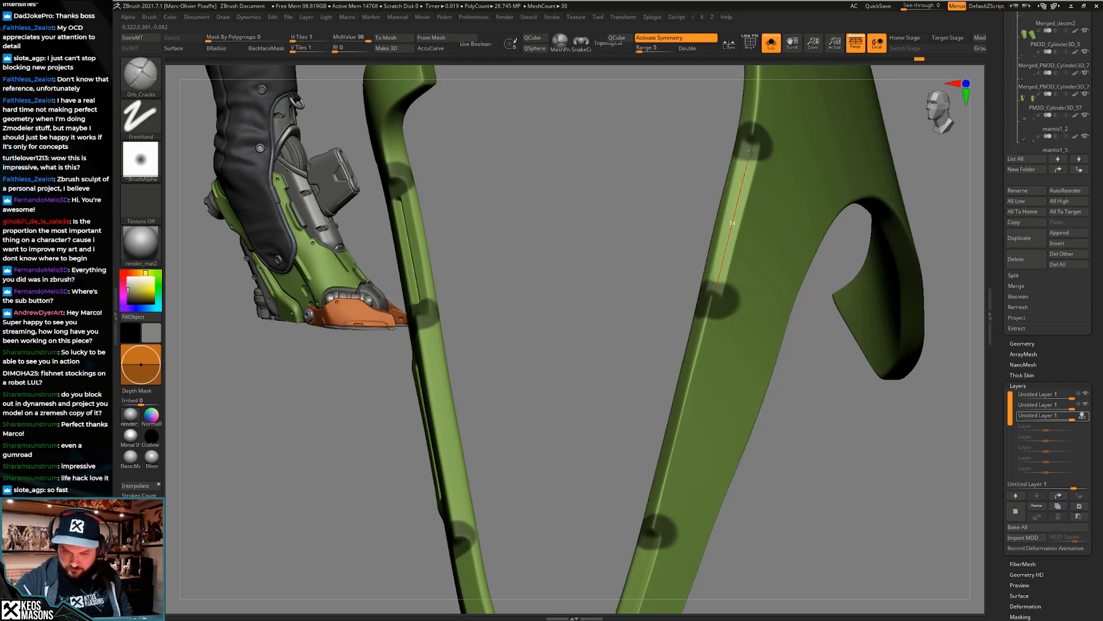
left_click_drag(752, 147, 753, 148)
right_click_drag(754, 173, 757, 104, "ctrl")
key("alt+s")
mouse_move(761, 381)
right_mouse_down()
mouse_move(766, 374)
mouse_move(748, 398)
mouse_move(775, 409)
mouse_move(782, 384)
mouse_move(668, 332)
mouse_move(585, 218)
right_mouse_up()
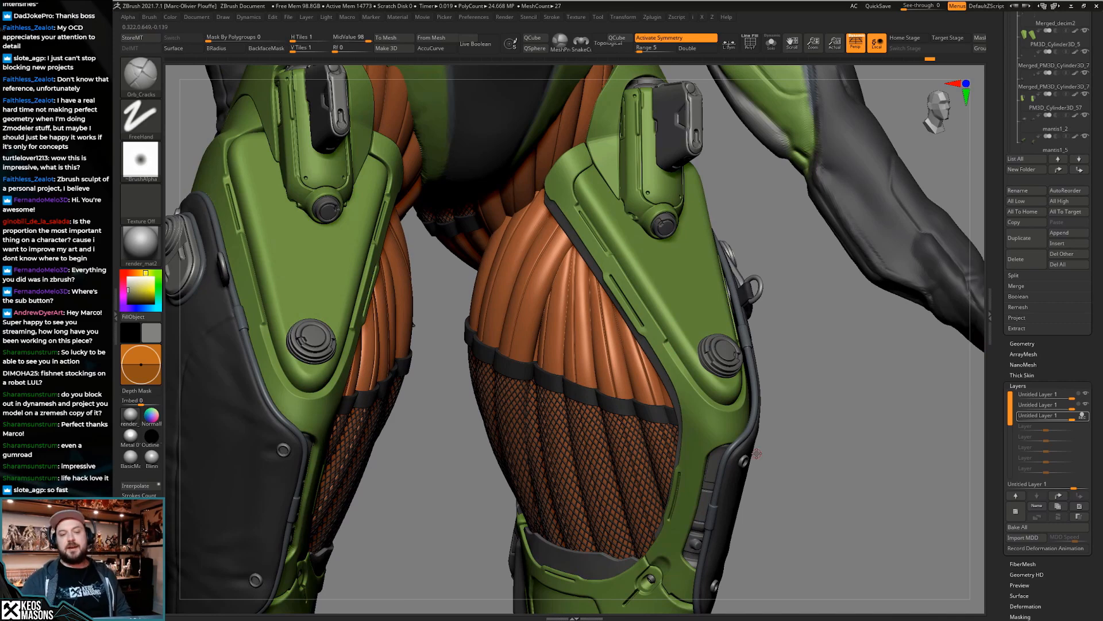
Select the green thigh panel inside the frame, check its polyframe and apply its subdivision to the mesh
right_click_drag(785, 400, 777, 420)
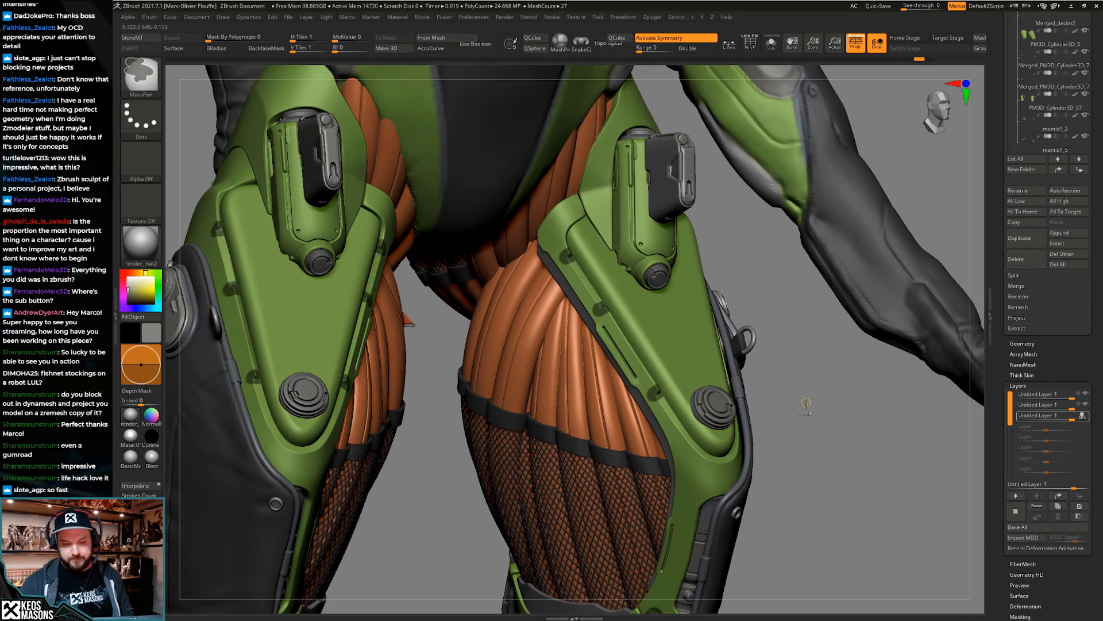
left_click(617, 281, "alt")
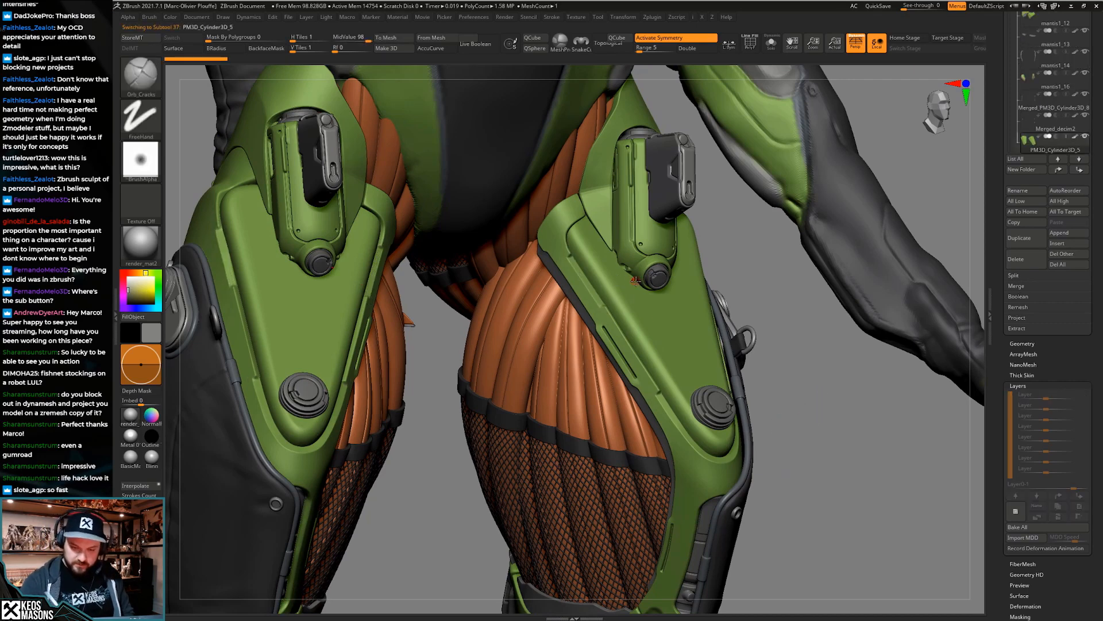
right_click_drag(733, 416, 722, 455, "alt")
key("shift+f")
right_click_drag(692, 374, 659, 403, "alt")
key("shift+f")
key("space")
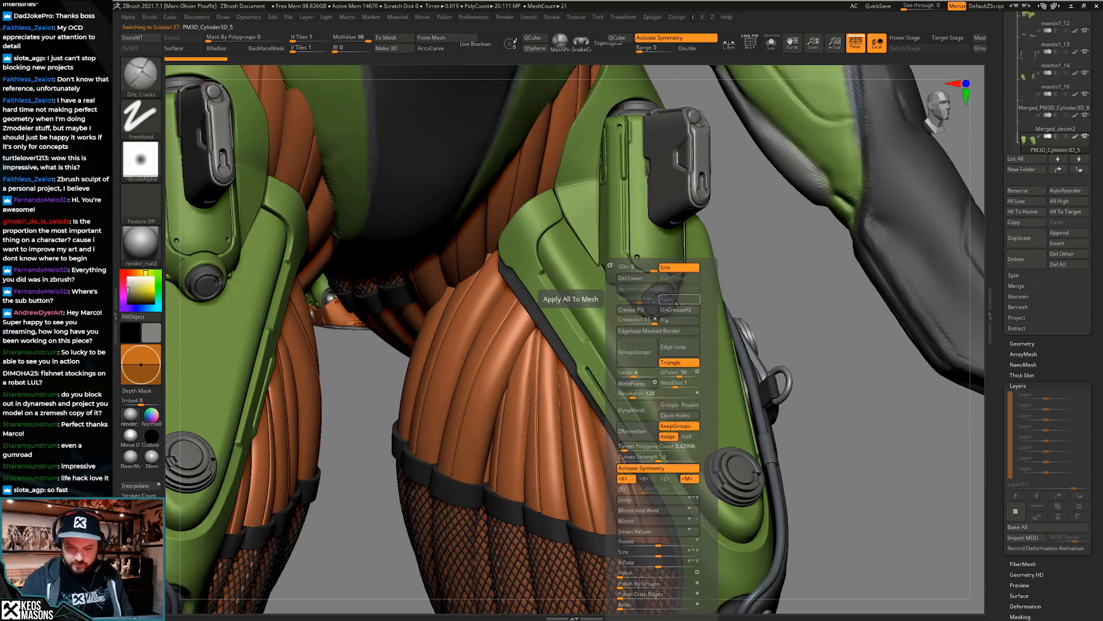
left_click(673, 302)
Try stamping a small slot shape onto the thigh panel's face with the alpha brush set to DragDot
key("b")
left_click(665, 430)
mouse_move(826, 307)
right_mouse_down()
mouse_move(747, 336)
mouse_move(678, 391)
right_mouse_up()
key("space")
right_click_drag(661, 388, 666, 391)
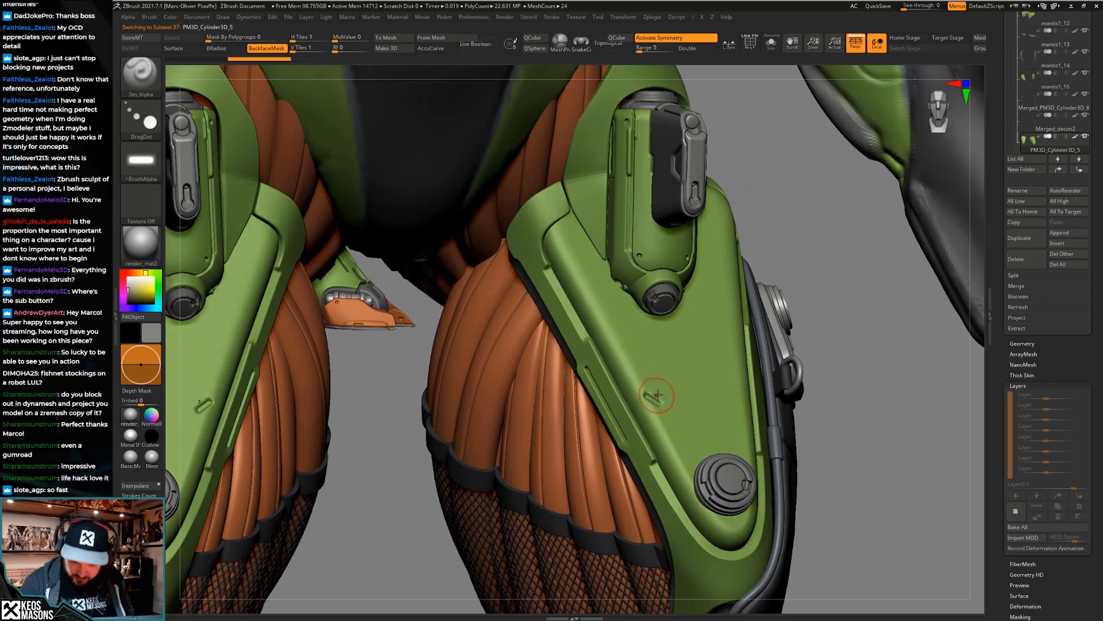
Divide the thigh panel's mesh once and create a new layer on it
key("ctrl+d")
left_click(1015, 511)
right_click(621, 339)
right_click_drag(566, 271, 564, 279)
right_click(564, 279)
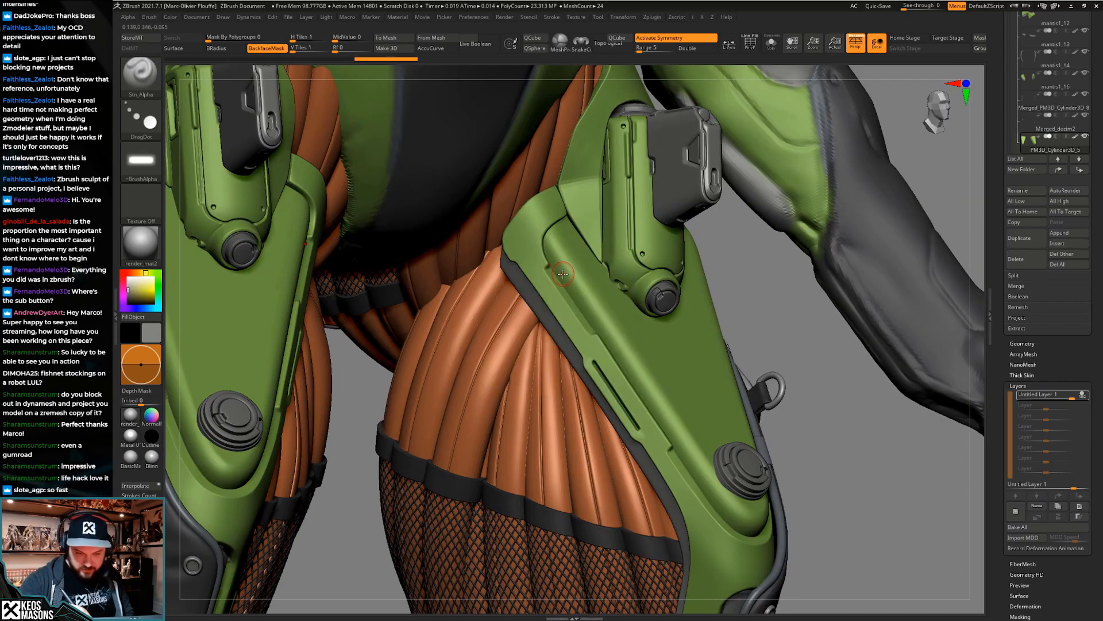
Mask two spots on the thigh panel's upper inner edge and carve a groove between them with the Orb_Cracks brush
mouse_move(553, 247)
left_mouse_down("ctrl")
mouse_move(539, 260)
mouse_move(555, 253)
left_mouse_up("ctrl")
left_click_drag(601, 347, 614, 333, "ctrl")
right_click(613, 333)
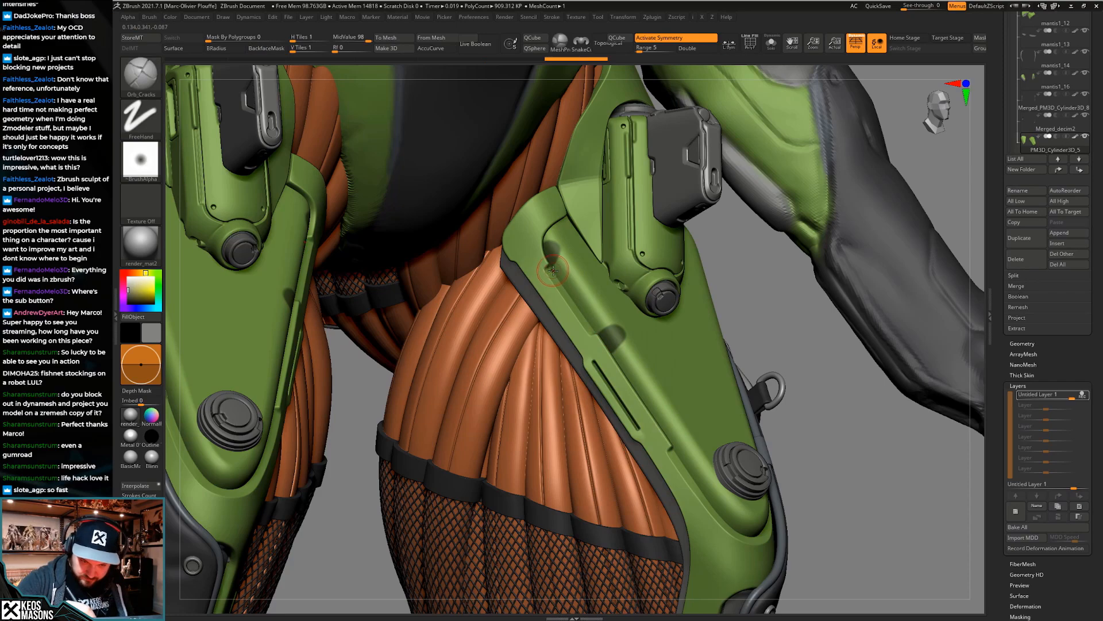
left_click_drag(563, 286, 608, 349)
right_click_drag(592, 306, 561, 233, "ctrl")
right_click_drag(575, 321, 597, 330)
Carve a groove with Orb_Cracks between two masked spots on the thigh panel's outer edge, redoing the first stroke, and clear the mask
mouse_move(696, 325)
right_mouse_down()
mouse_move(734, 428)
mouse_move(720, 451)
mouse_move(666, 304)
mouse_move(682, 342)
right_mouse_up()
left_click_drag(682, 342, 688, 340, "ctrl")
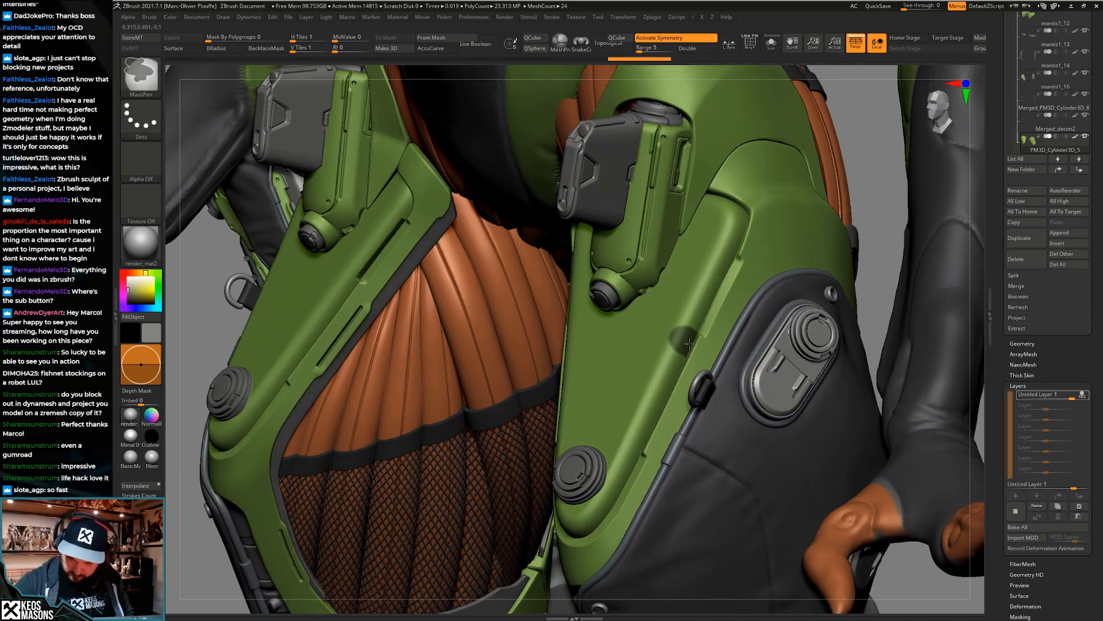
left_click_drag(737, 241, 739, 257, "ctrl")
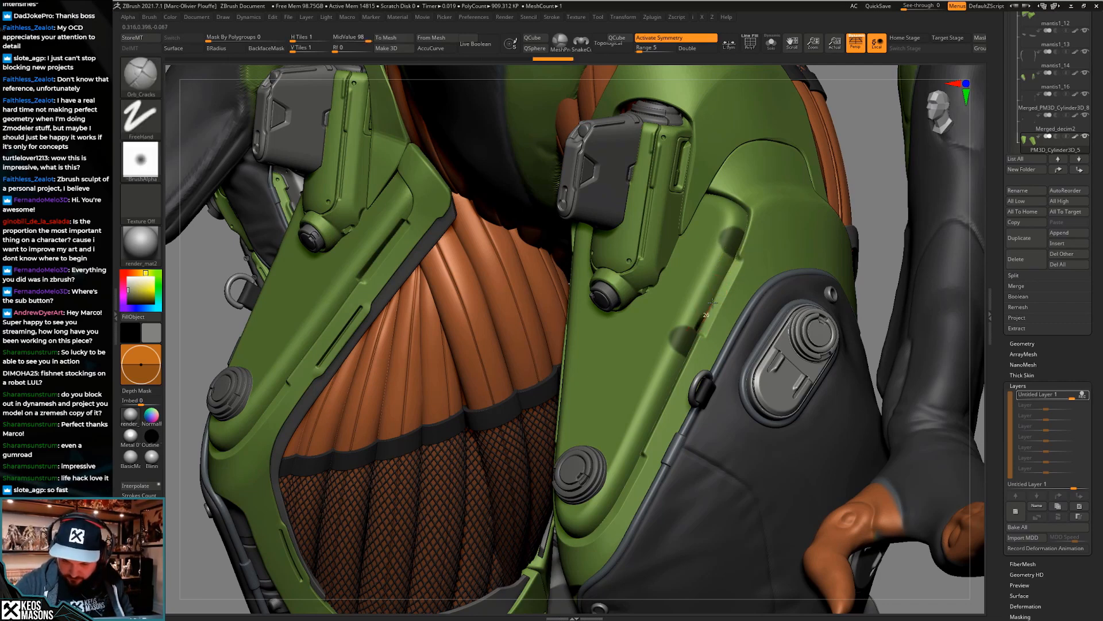
right_click_drag(738, 244, 695, 333)
key("ctrl+z")
left_click_drag(691, 342, 741, 241)
right_click_drag(740, 239, 825, 246)
left_click_drag(826, 246, 842, 264, "ctrl")
Isolate the thigh panel to deepen its inner groove with Orb_Cracks, show the full model and smooth the panel below the groove
right_click_drag(723, 308, 643, 313)
key("alt+s")
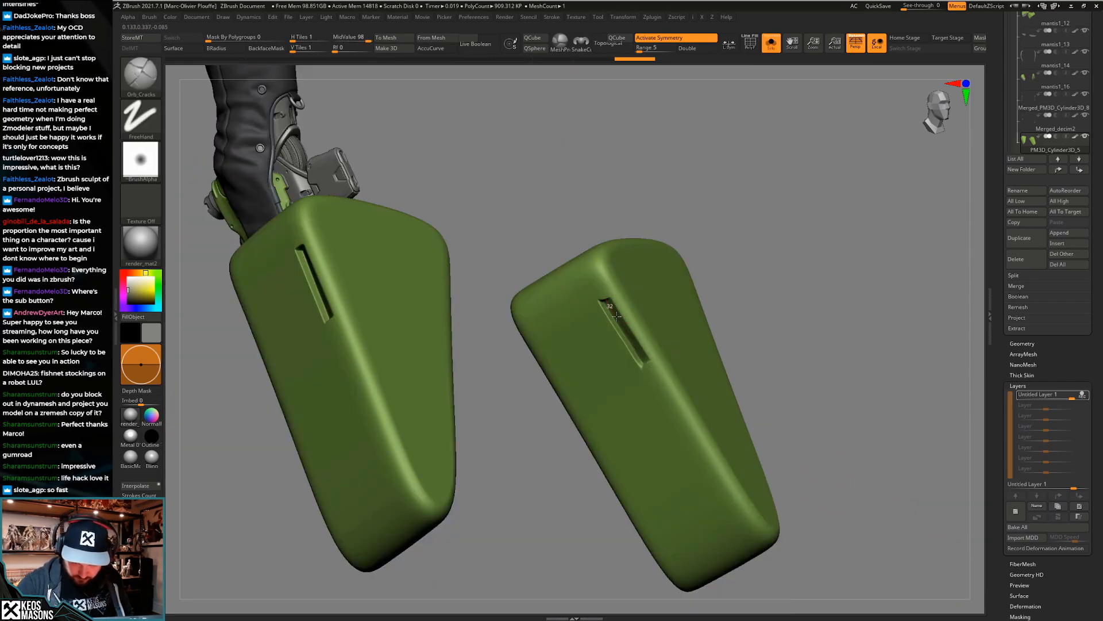
key("alt+s")
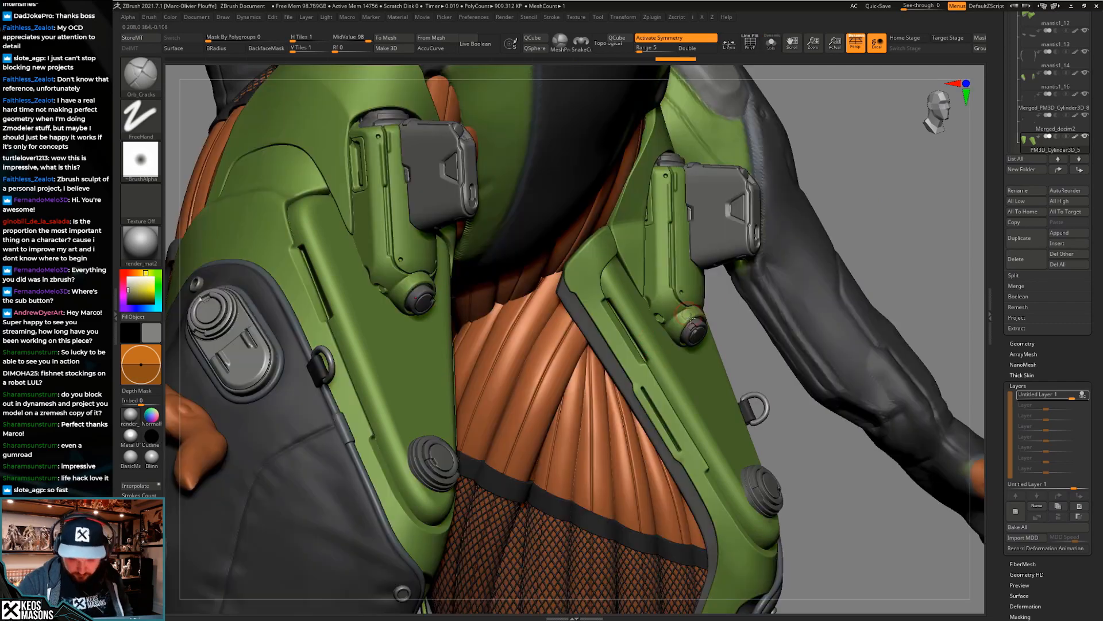
right_click_drag(707, 416, 685, 402)
left_click_drag(632, 368, 642, 381, "shift")
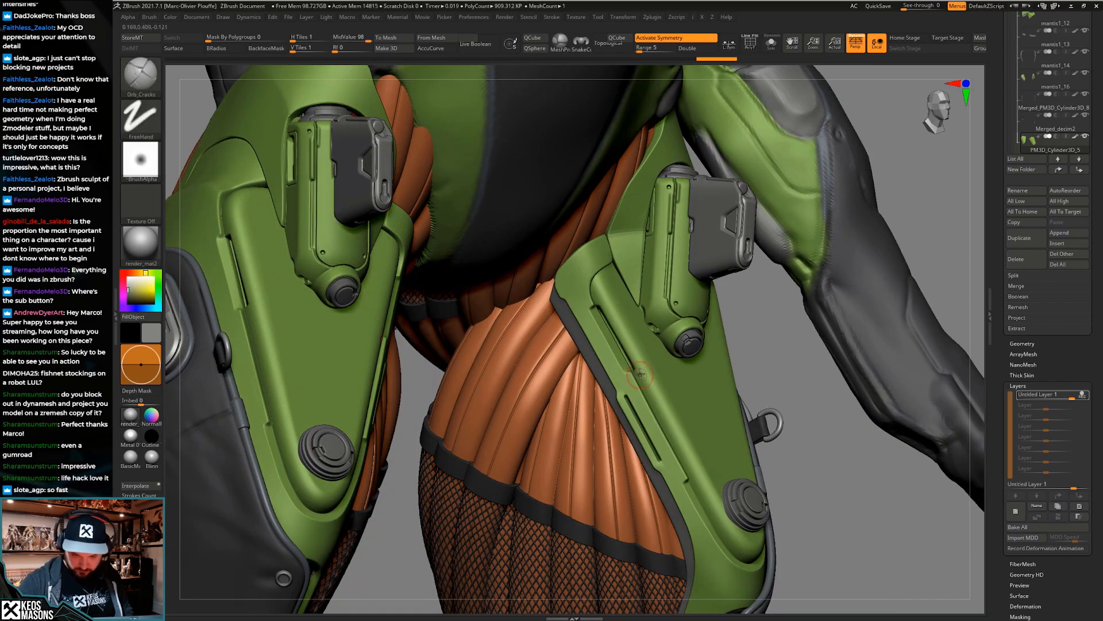
right_click_drag(680, 364, 517, 403)
left_click_drag(731, 316, 678, 388, "shift")
Mask a spot on the thigh panel's inner edge and carve a groove from it towards the panel's lower end with Orb_Cracks
right_click_drag(654, 424, 632, 351, "ctrl")
mouse_move(575, 426)
right_mouse_down()
mouse_move(683, 463)
mouse_move(697, 437)
mouse_move(688, 424)
mouse_move(678, 468)
mouse_move(684, 436)
mouse_move(716, 460)
mouse_move(716, 419)
mouse_move(721, 454)
mouse_move(753, 440)
right_mouse_up()
left_click_drag(654, 354, 646, 363, "ctrl")
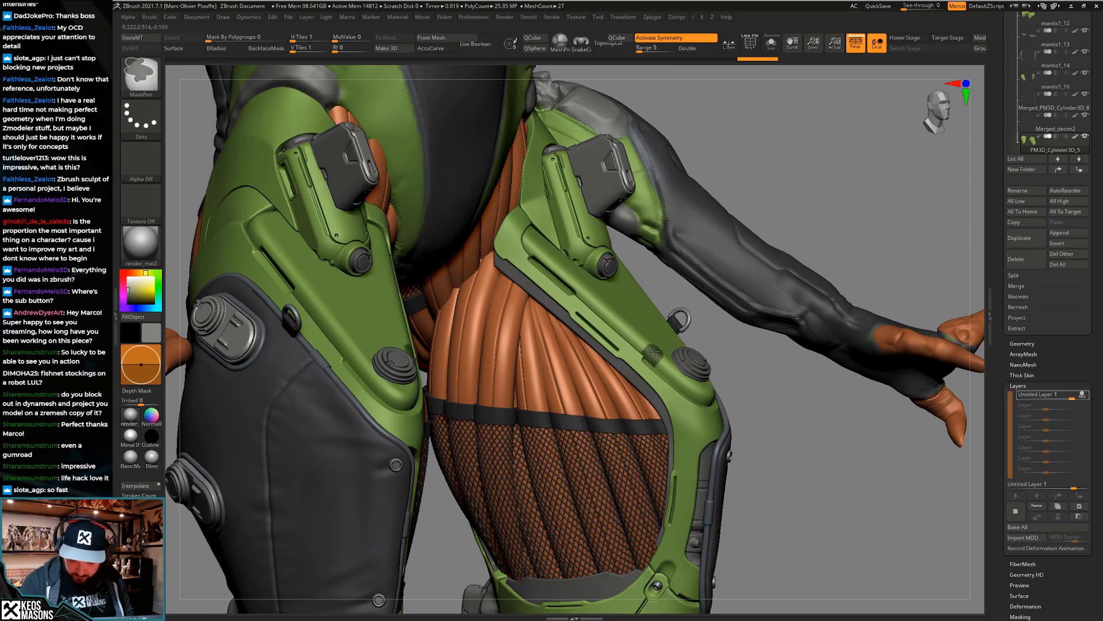
right_click_drag(653, 354, 753, 360)
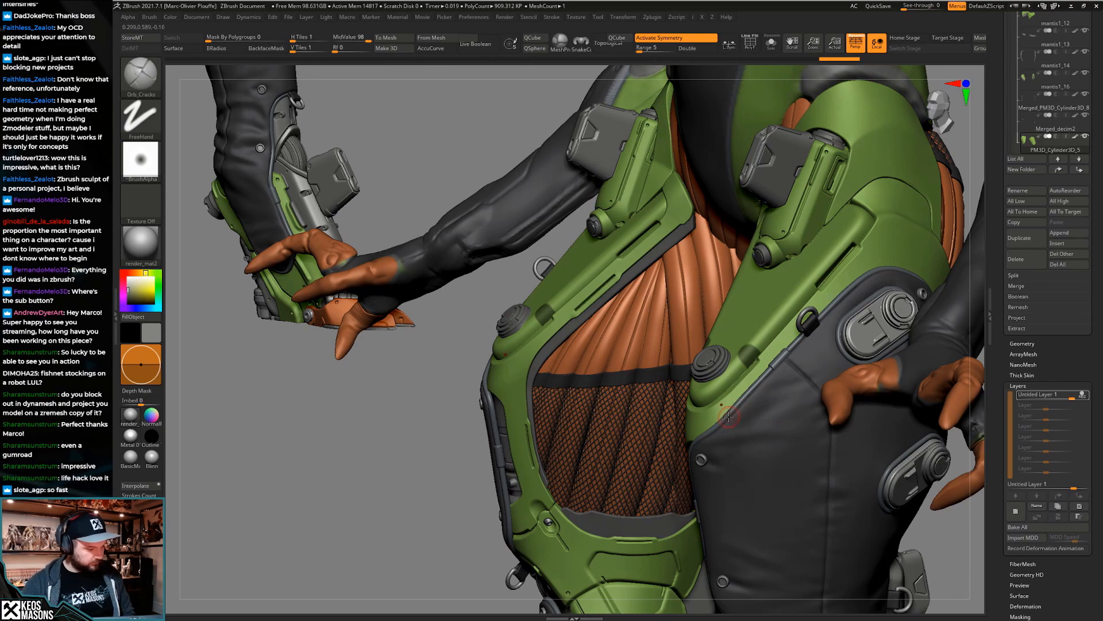
right_click_drag(722, 424, 696, 381)
key("alt+s")
key("alt+s")
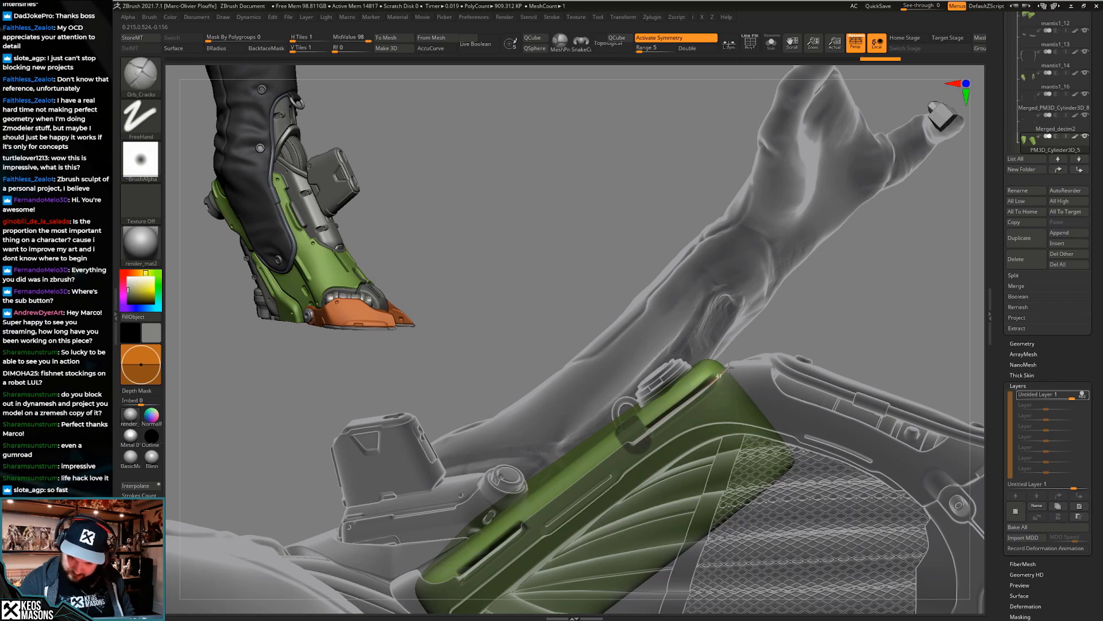
mouse_move(720, 401)
right_mouse_down()
mouse_move(745, 380)
mouse_move(730, 377)
mouse_move(764, 371)
mouse_move(743, 385)
right_mouse_up()
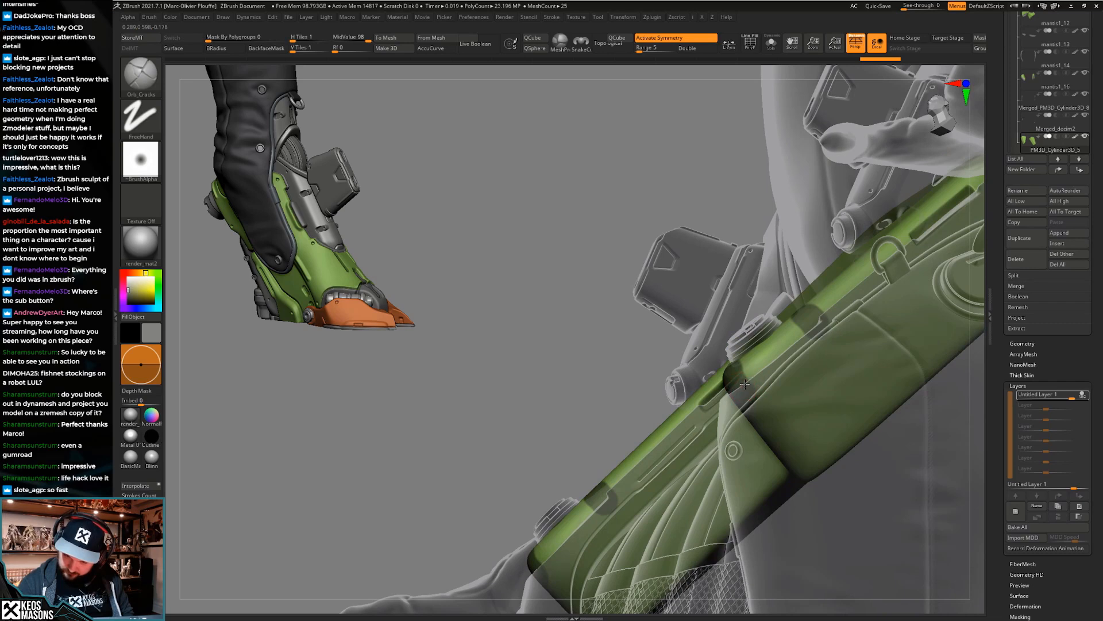
right_click_drag(825, 319, 762, 354)
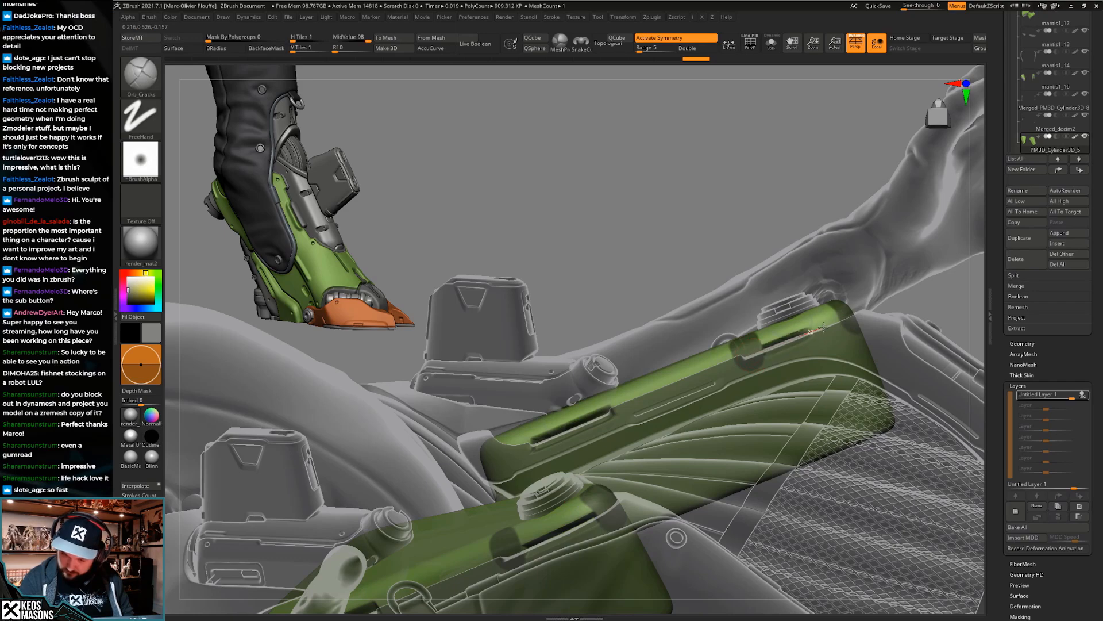
mouse_move(858, 312)
right_mouse_down()
mouse_move(724, 292)
mouse_move(741, 252)
mouse_move(818, 356)
mouse_move(811, 380)
mouse_move(735, 428)
mouse_move(741, 438)
right_mouse_up()
key("shift+t")
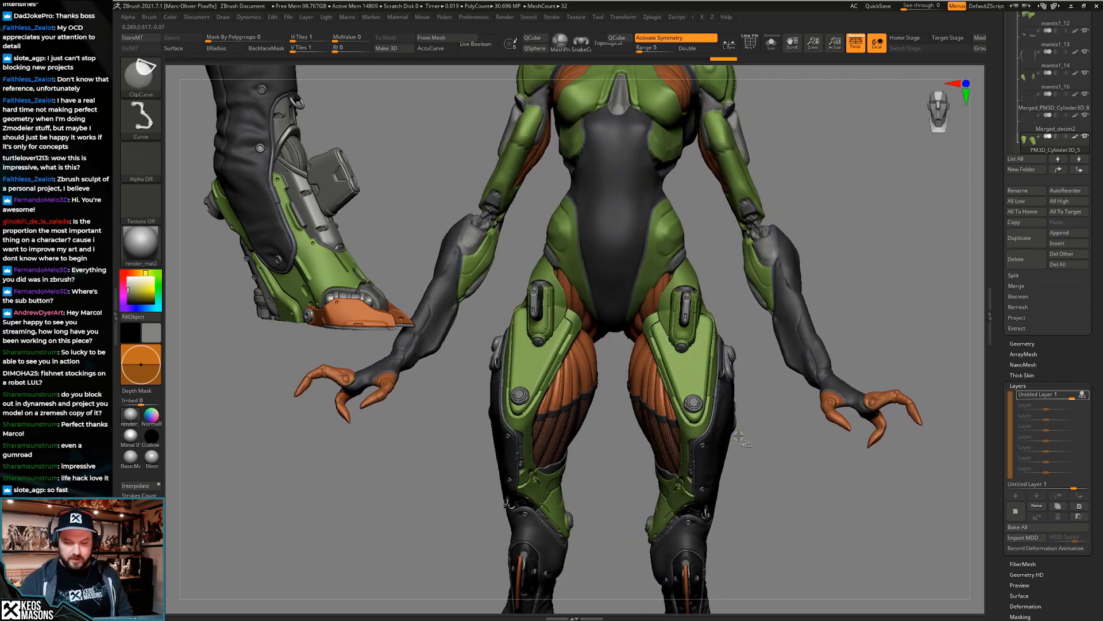
Save the tool over the existing file mantis_14_leg_details.ztl
key("ctrl+s")
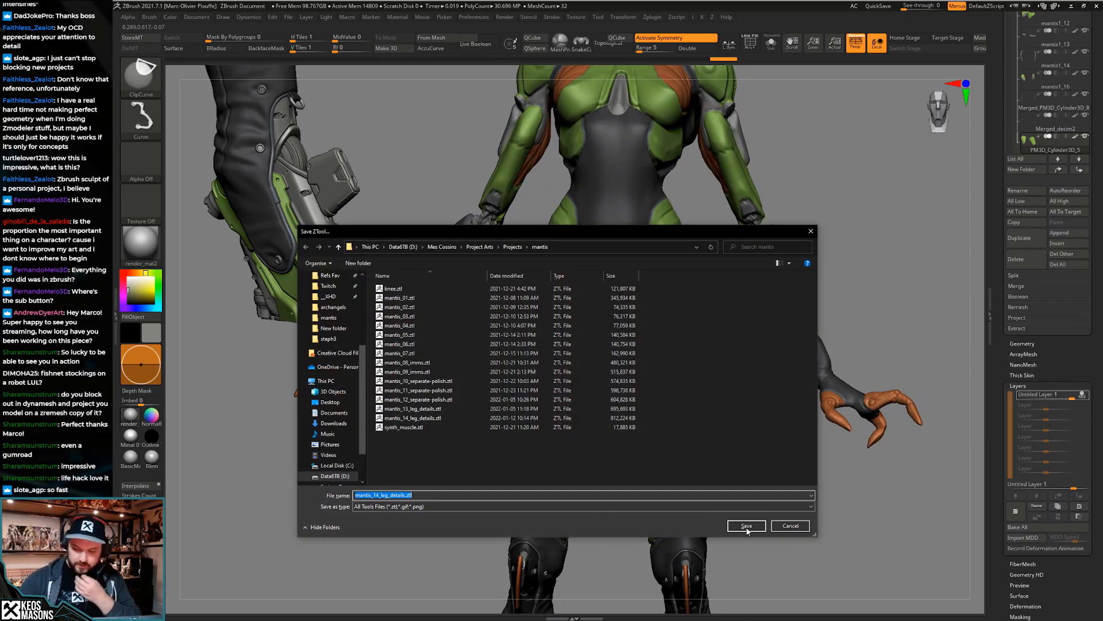
left_click(746, 527)
left_click(565, 317)
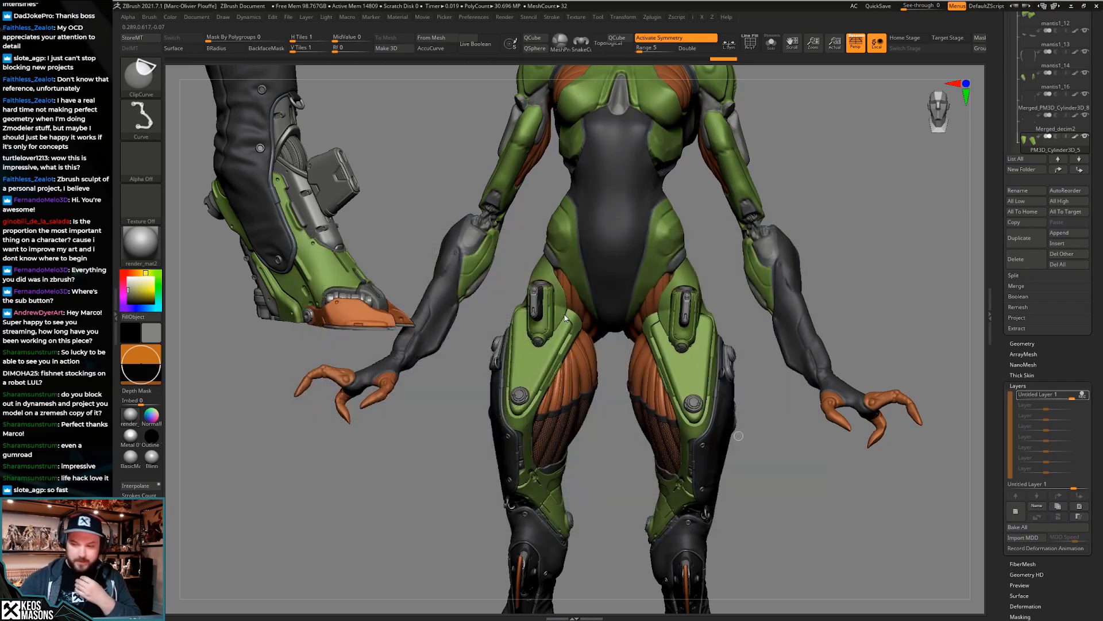
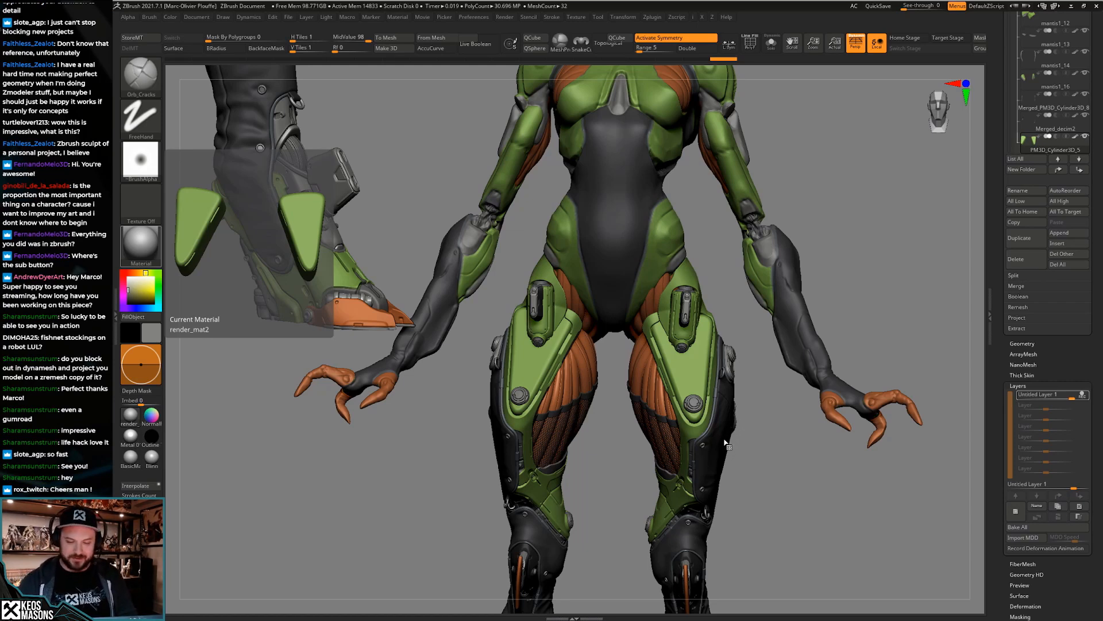
Add a new layer to the isolated thigh panel and switch to the TrimHole brush
right_click_drag(722, 450, 725, 428)
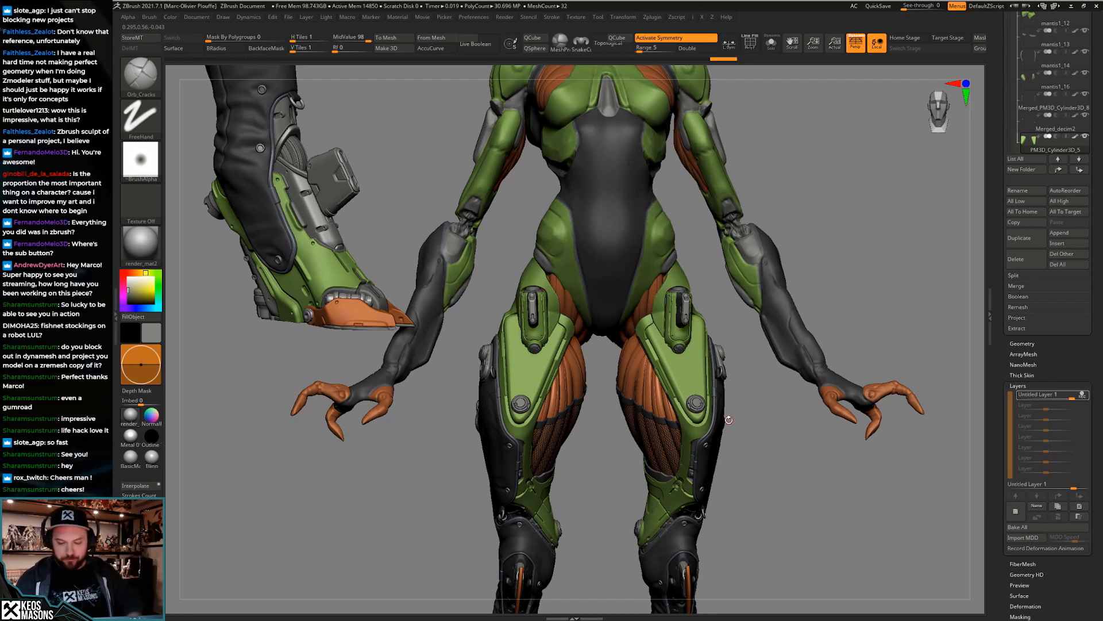
left_click_drag(729, 420, 732, 422)
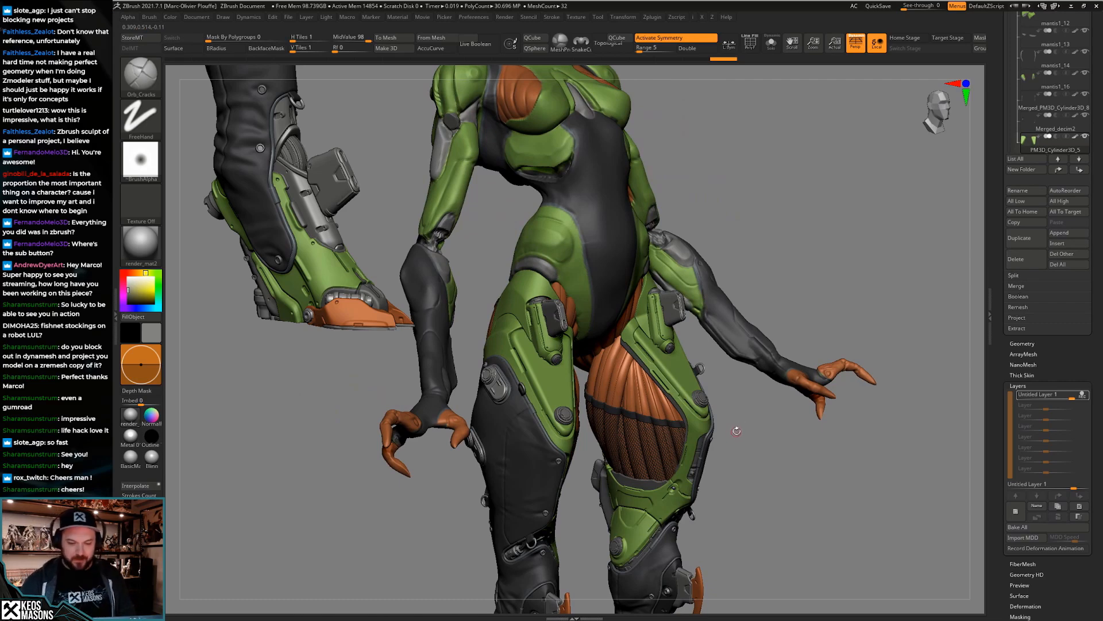
left_click_drag(736, 431, 708, 369)
key("alt+s")
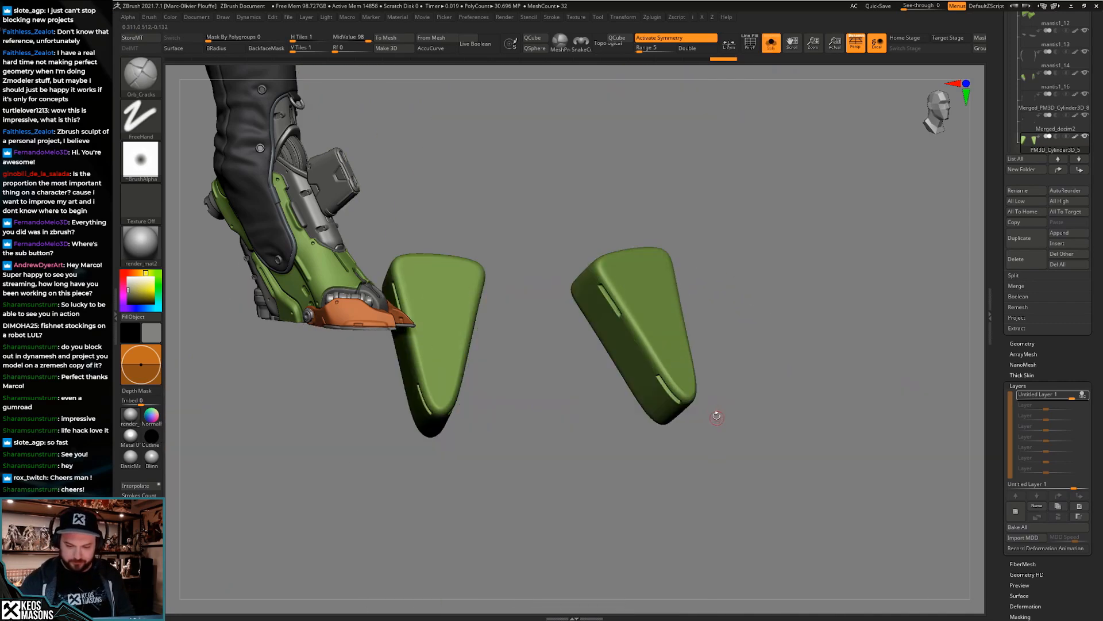
left_click(1015, 510)
key("b")
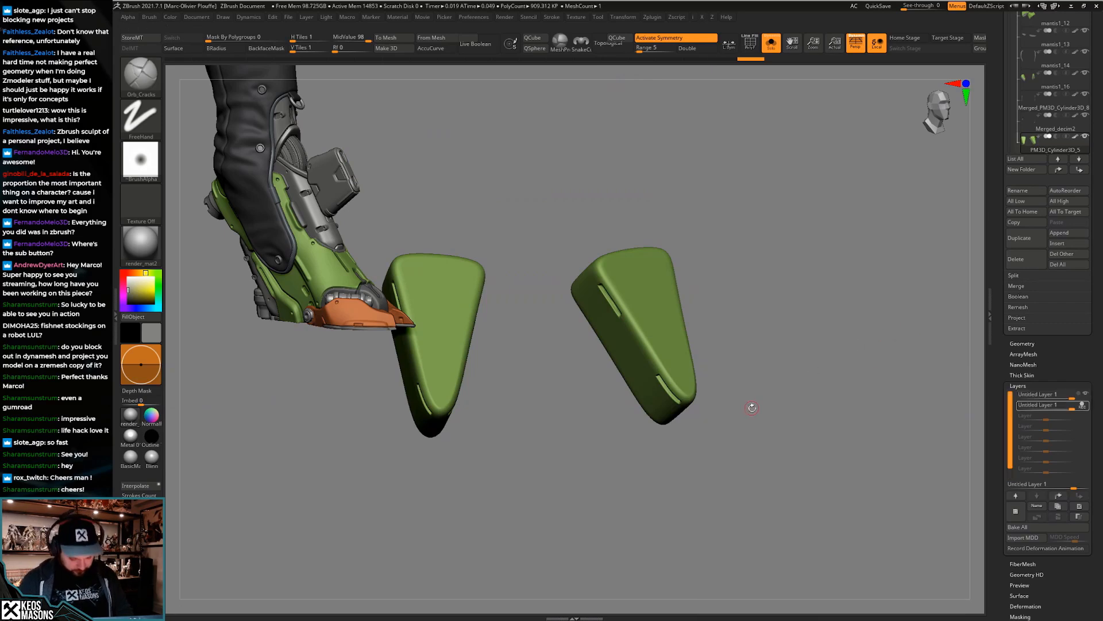
key("b")
key("Escape")
key("b")
key("t")
key("h")
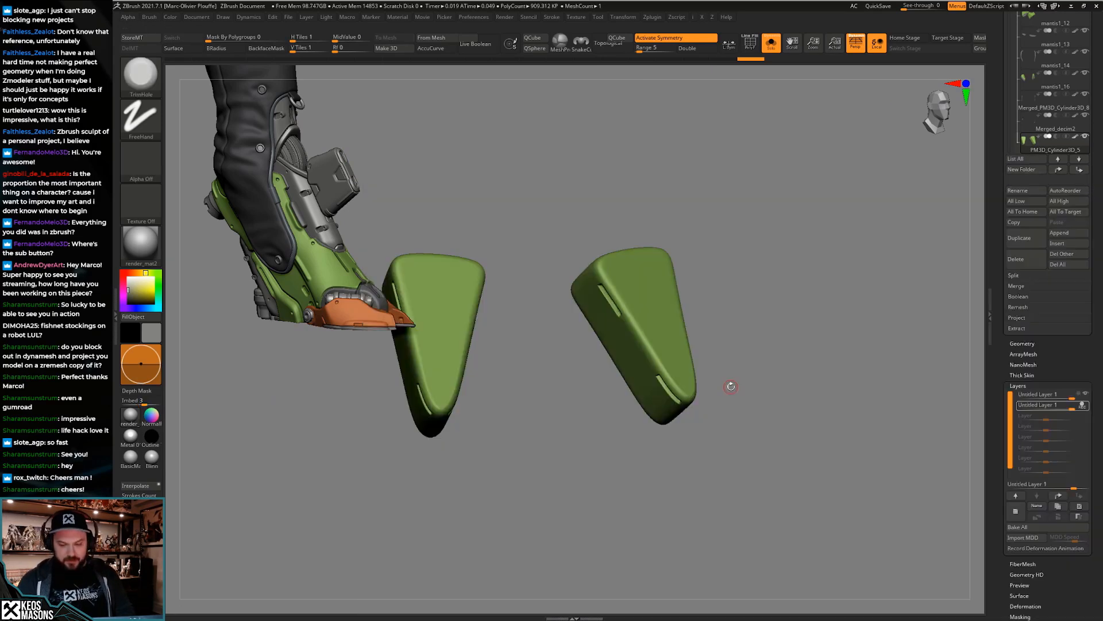
Try to form a round boss under the knob at the thigh panel's lower end with the TrimHole brush
key("alt+s")
mouse_move(693, 396)
right_mouse_down("ctrl")
mouse_move(725, 415)
mouse_move(697, 391)
right_mouse_up("ctrl")
key("space")
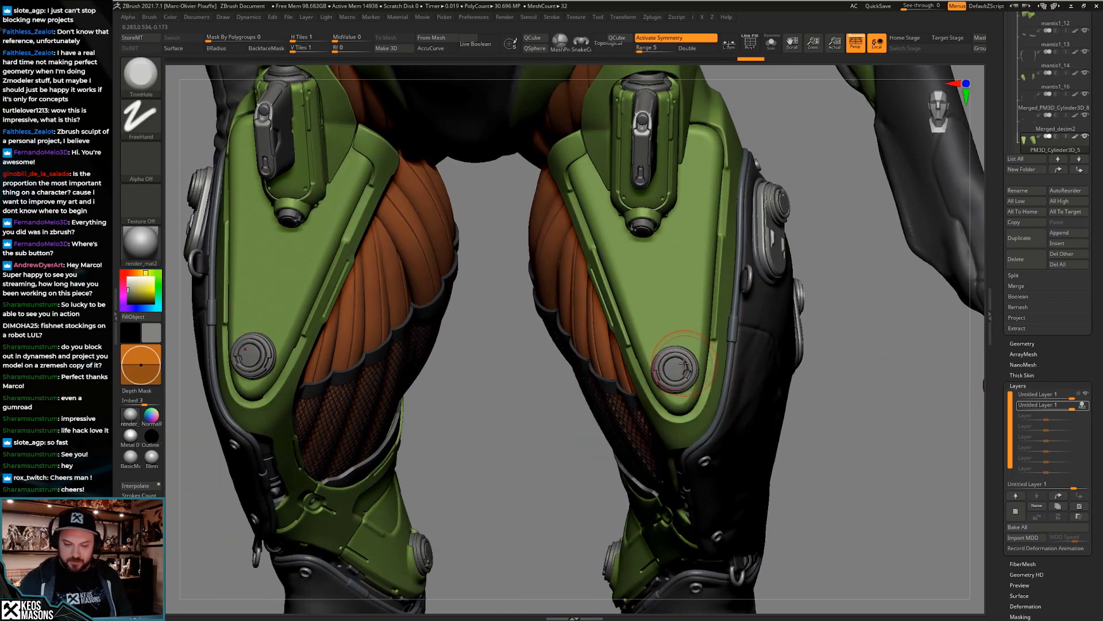
key("alt+s")
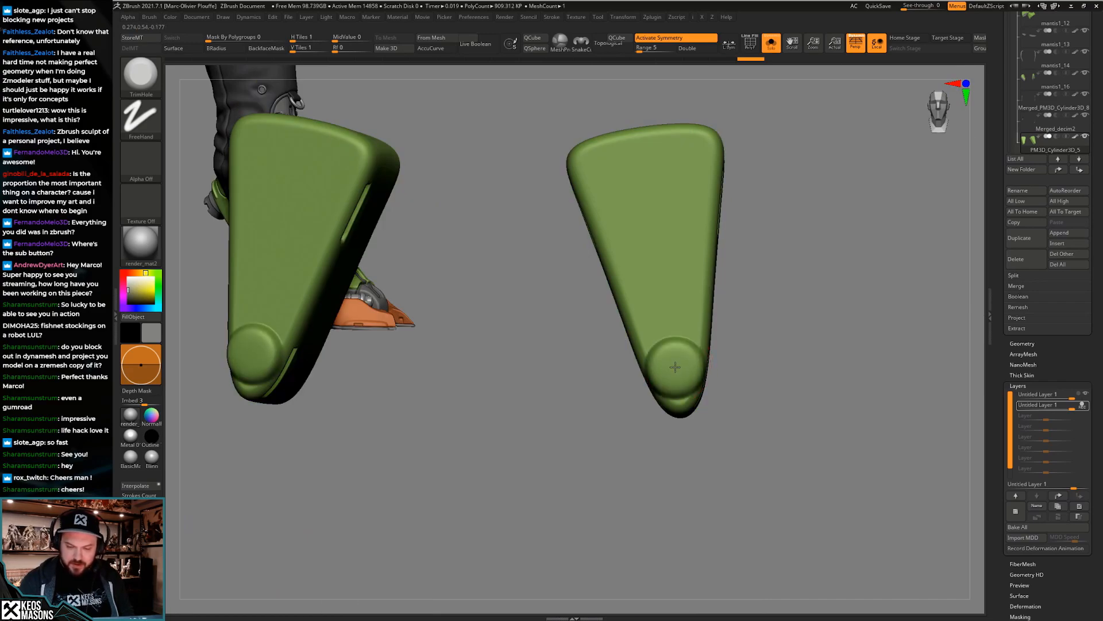
key("alt+s")
mouse_move(713, 326)
right_mouse_down()
mouse_move(722, 396)
mouse_move(713, 358)
right_mouse_up()
key("alt+s")
key("alt+s")
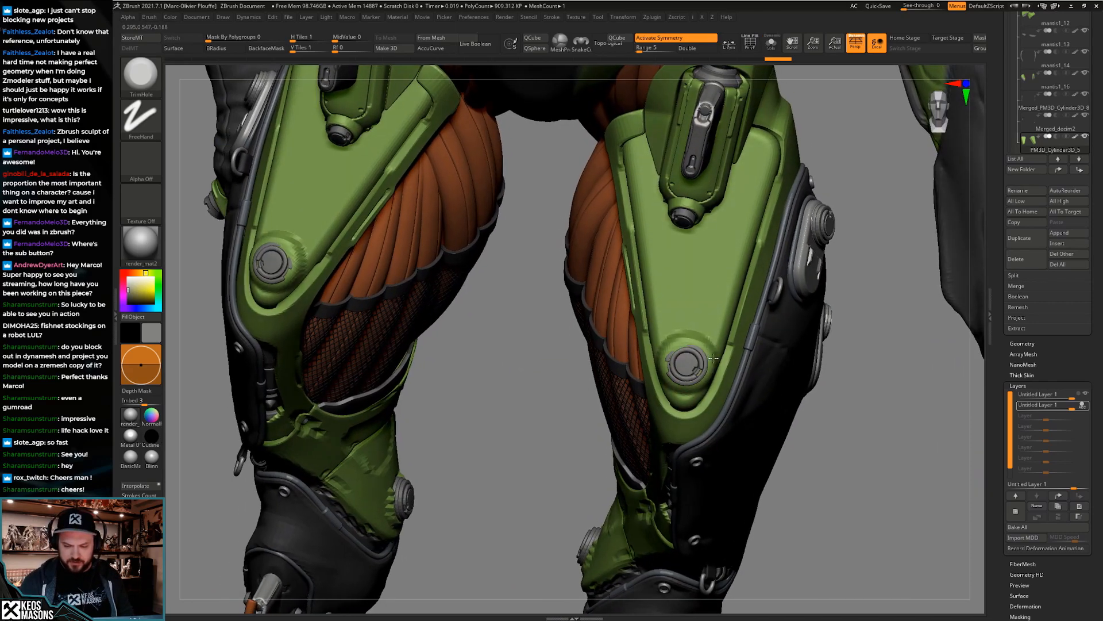
Retry the TrimHole boss centred on the knob using the see-through view and a different brush size, and undo it
key("shift+t")
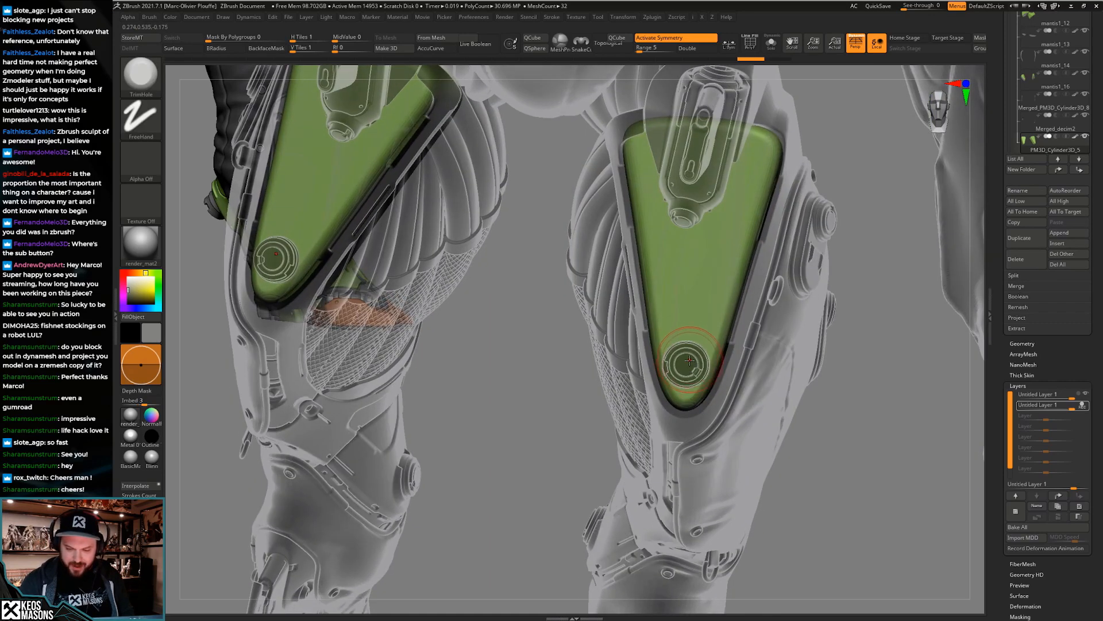
key("space")
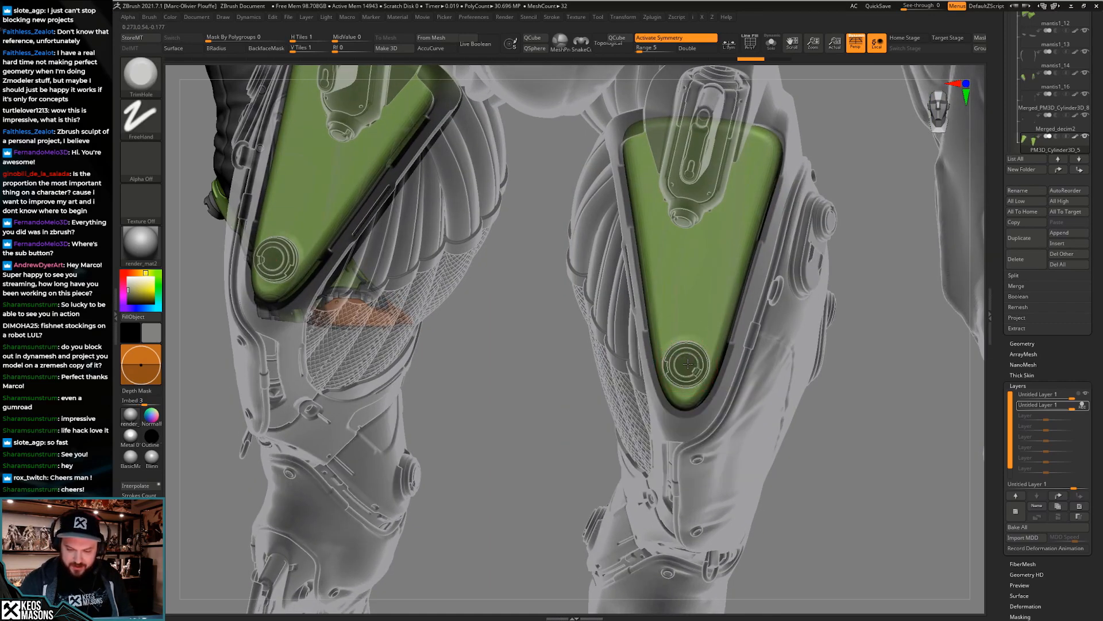
left_click_drag(686, 364, 693, 363)
key("shift+t")
mouse_move(702, 348)
right_mouse_down()
mouse_move(758, 345)
mouse_move(727, 342)
mouse_move(700, 411)
right_mouse_up()
key("alt+shift+s")
mouse_move(695, 373)
right_mouse_down()
mouse_move(687, 431)
mouse_move(704, 377)
right_mouse_up()
key("ctrl+z")
Switch to the PlanarCut brush and form a round boss centred under the knob at the thigh panel's lower end
key("space")
left_click(800, 366)
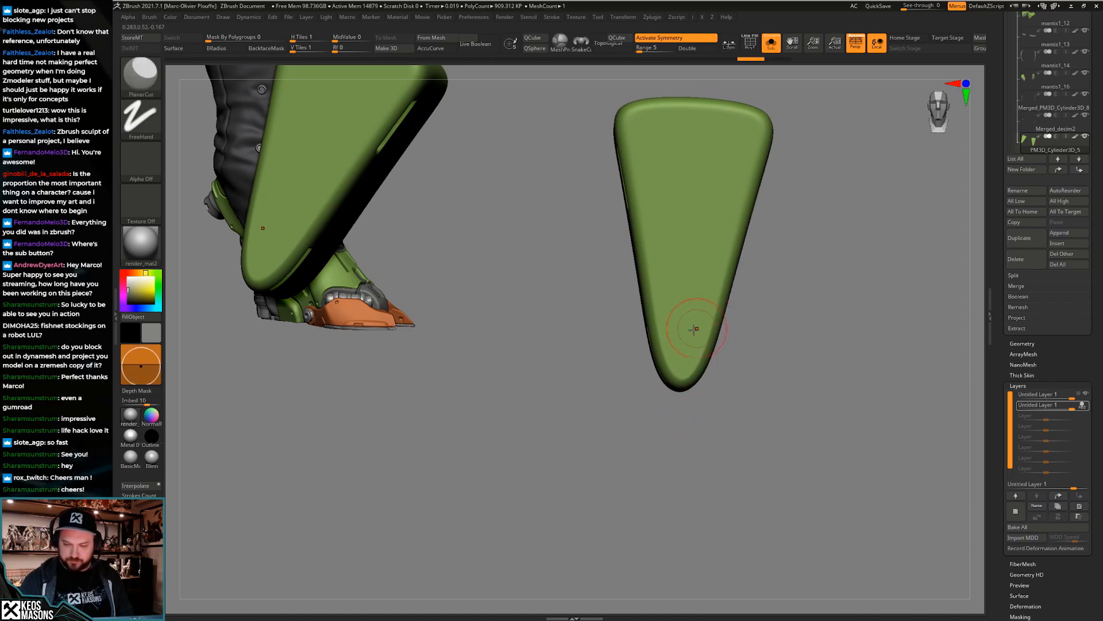
key("space")
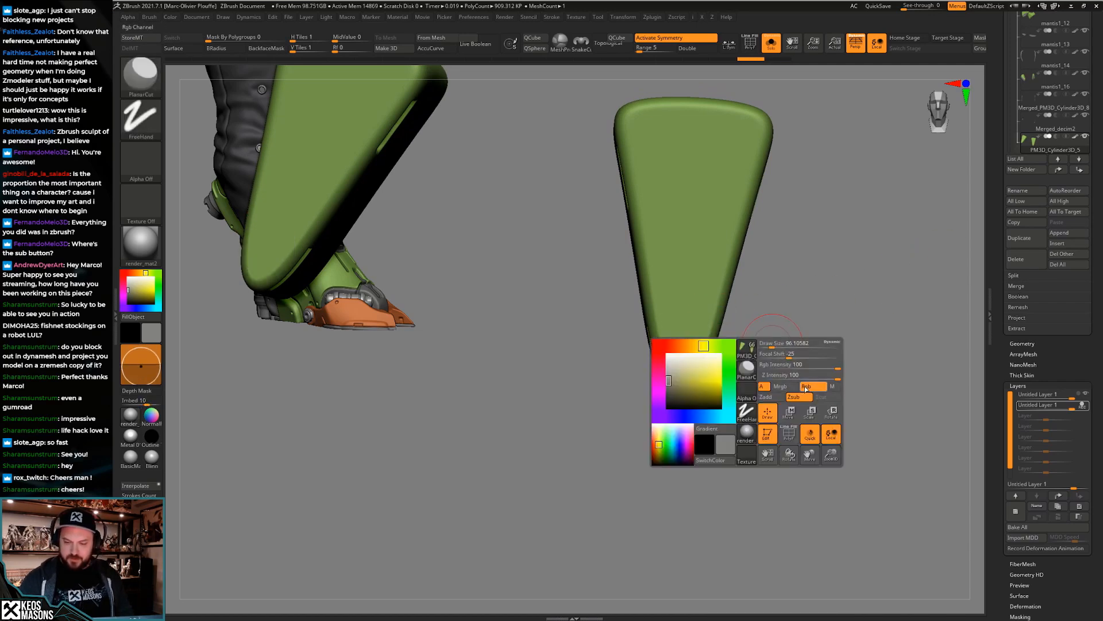
key("alt+a")
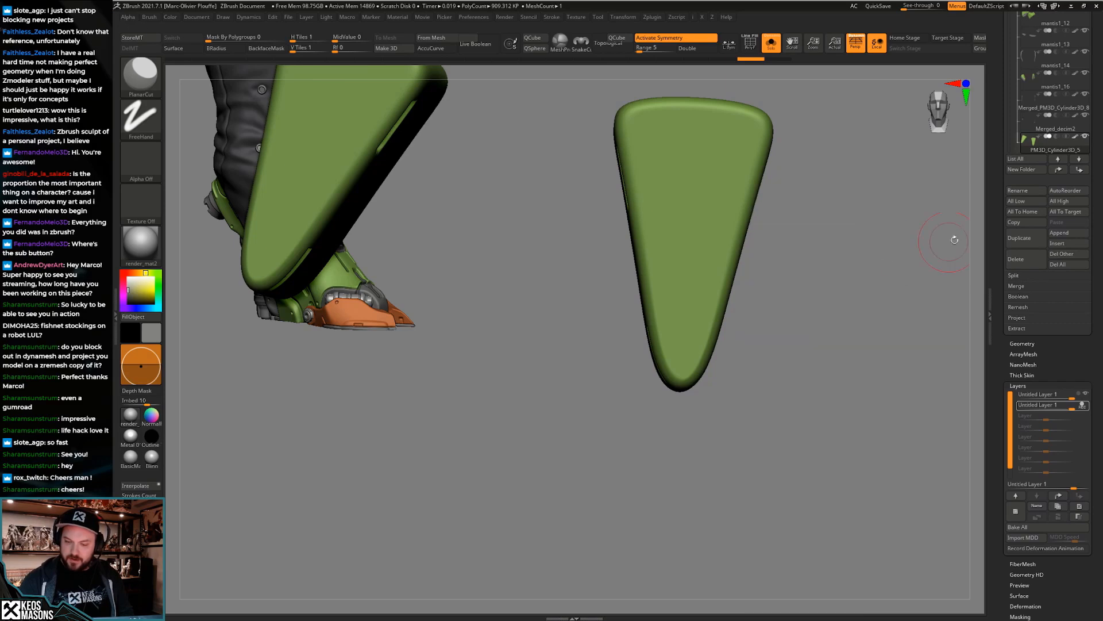
key("alt+shift+s")
right_click_drag(684, 367, 711, 323)
key("alt+t")
key("space")
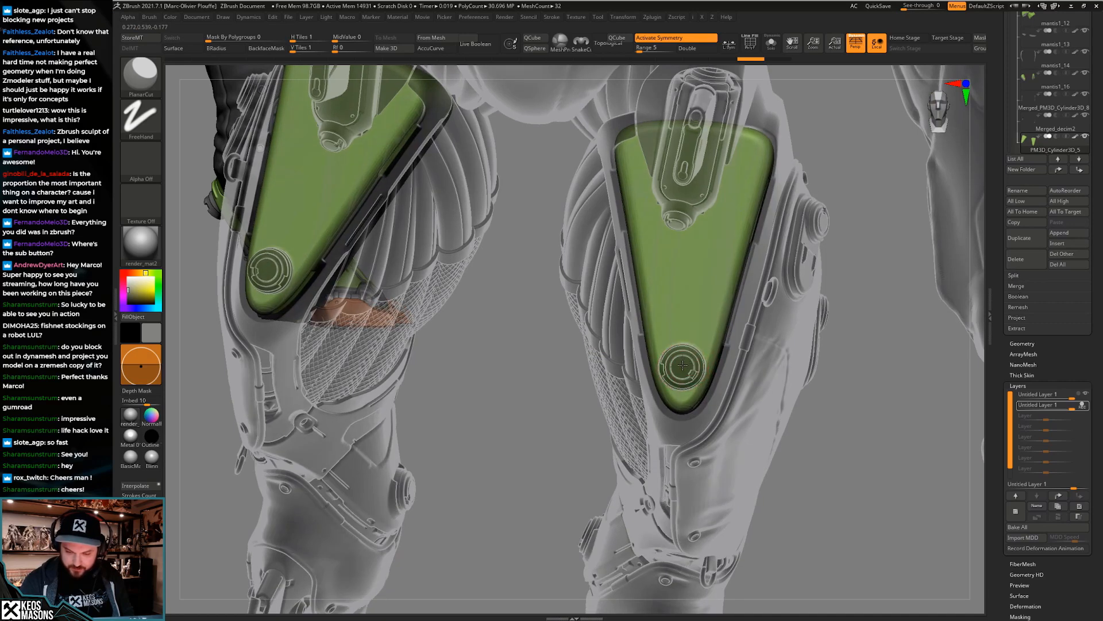
key("space")
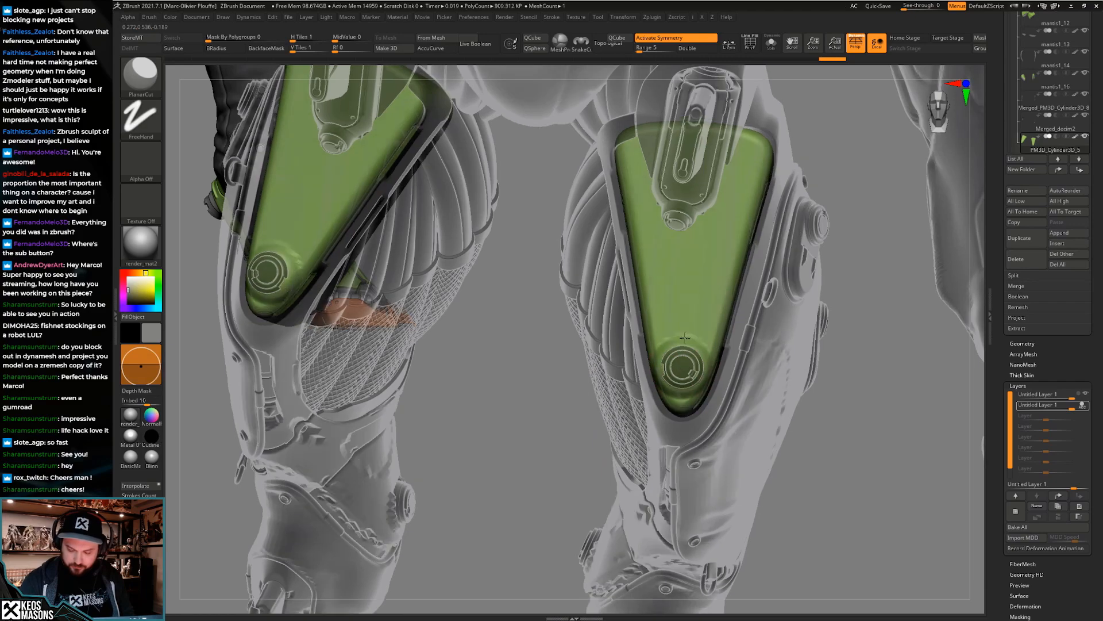
Isolate the thigh panel to flatten the round boss's top with PlanarCut, and check it against the full model
right_click_drag(685, 338, 703, 460)
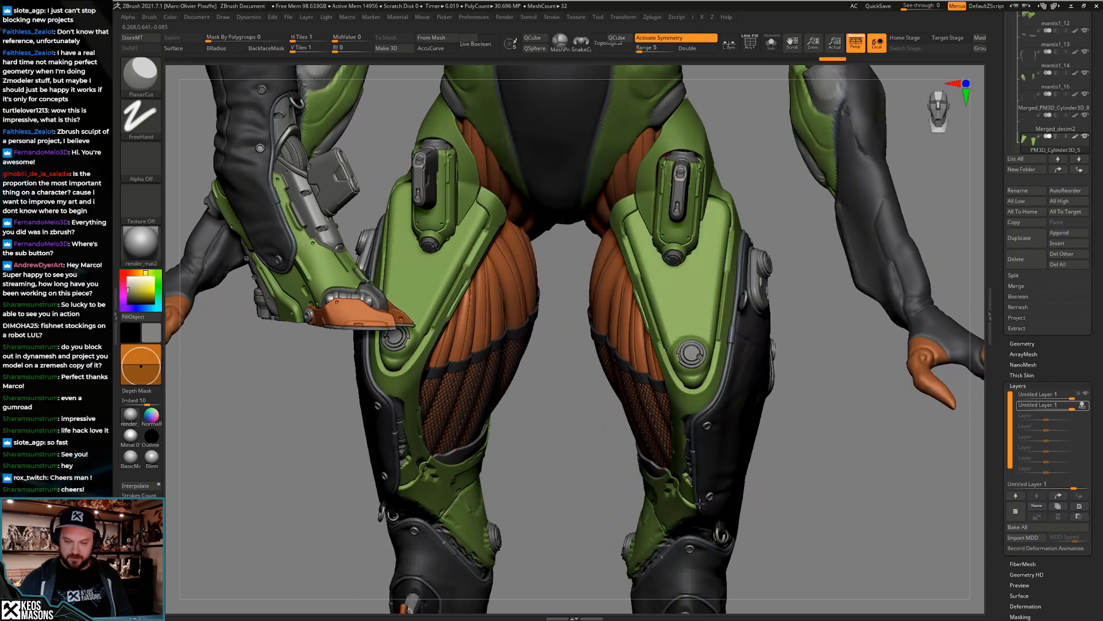
right_click_drag(695, 423, 699, 480, "ctrl")
key("s")
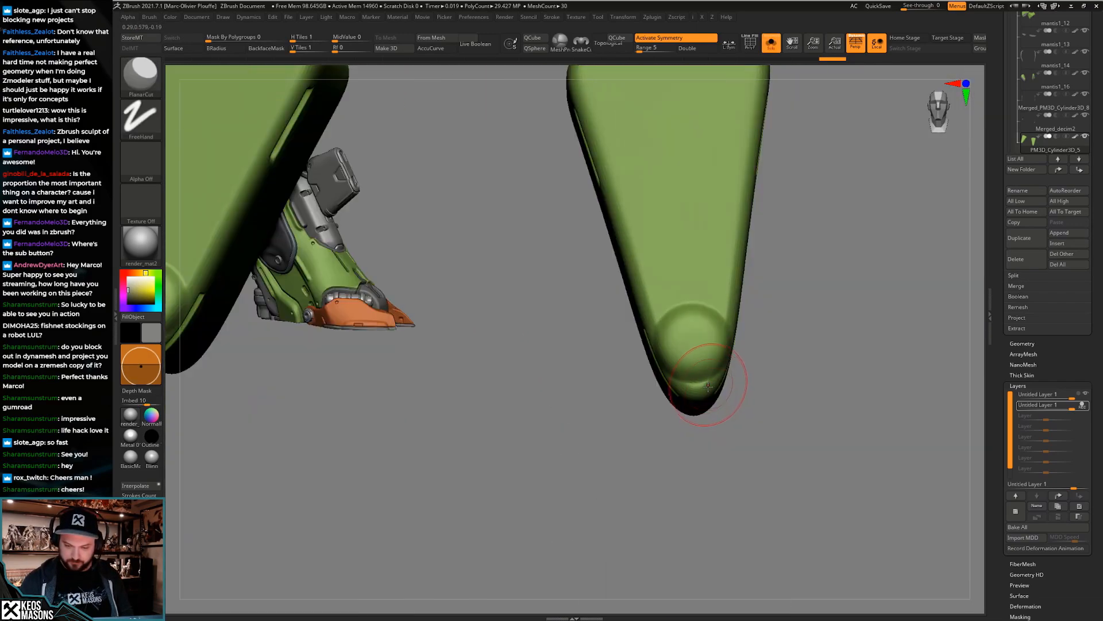
key("x")
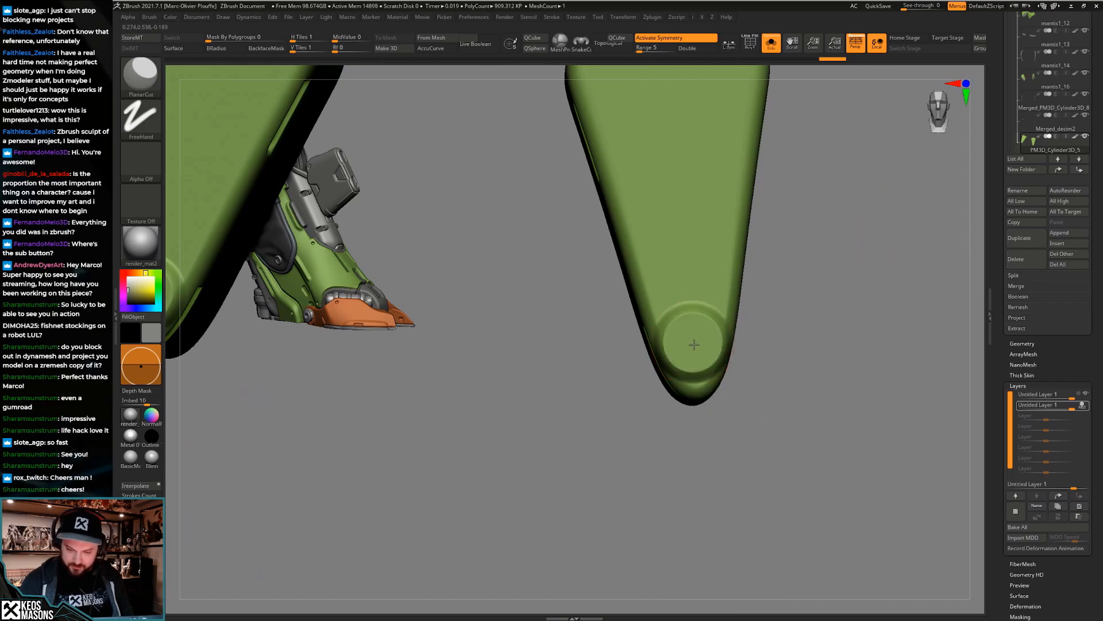
right_click_drag(691, 344, 728, 299)
key("s")
mouse_move(781, 322)
right_mouse_down()
mouse_move(726, 368)
mouse_move(726, 405)
right_mouse_up()
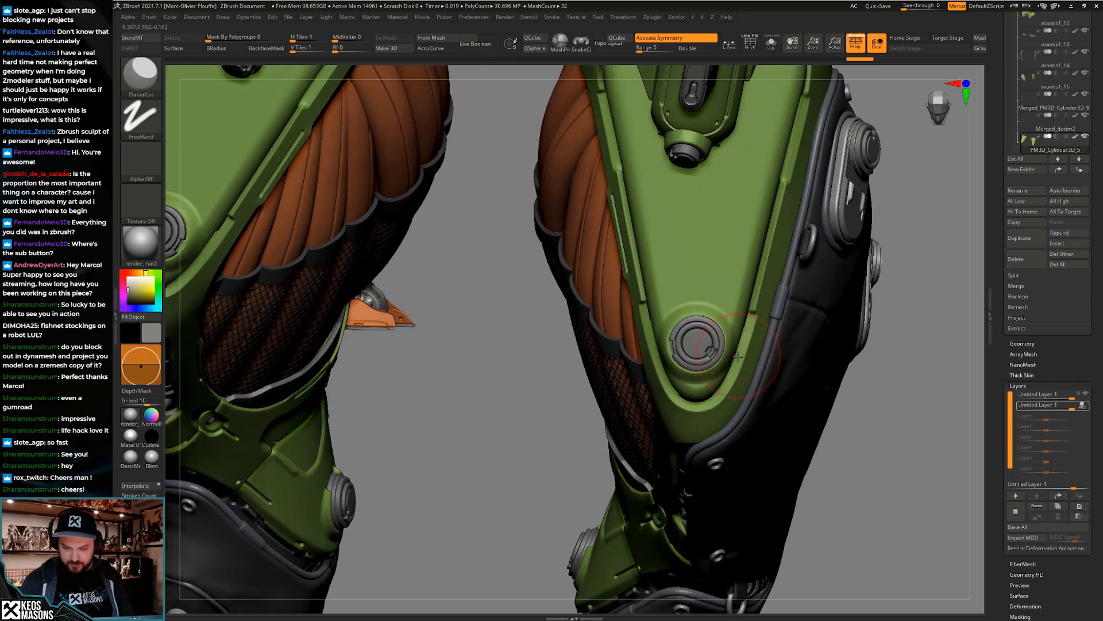
Try to recess a smaller circle inside the boss with PlanarCut, and undo the last two strokes
key("s")
key("space")
left_click_drag(700, 343, 696, 345)
key("space")
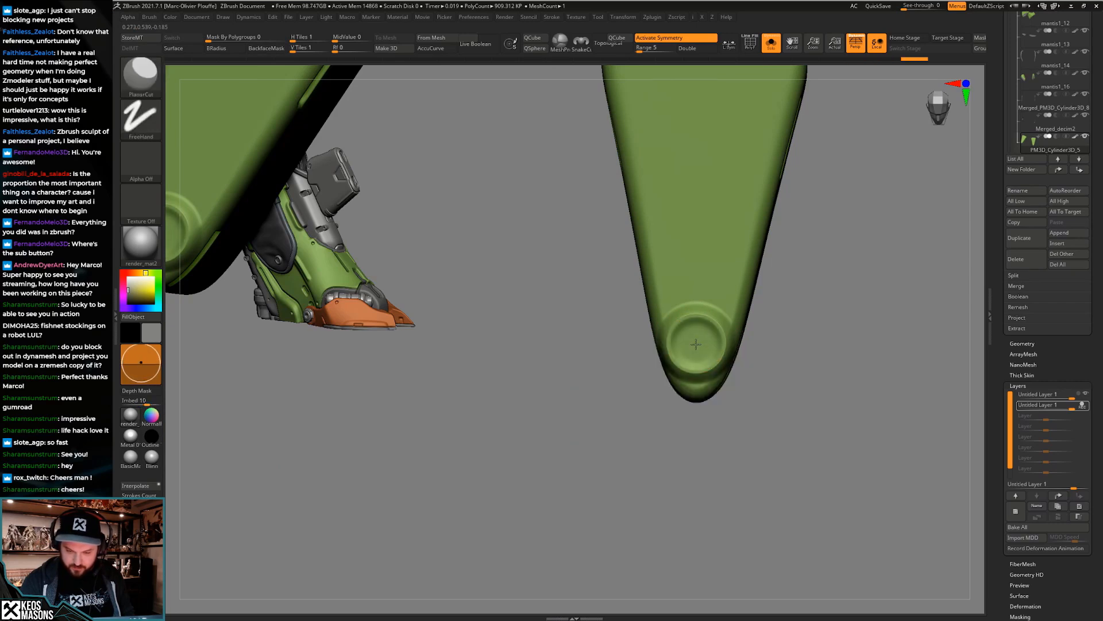
left_click_drag(696, 342, 695, 344)
mouse_move(695, 344)
right_mouse_down()
mouse_move(712, 322)
mouse_move(734, 399)
mouse_move(710, 374)
mouse_move(720, 401)
mouse_move(703, 358)
right_mouse_up()
key("alt+s")
key("ctrl+z")
key("ctrl+z")
Adjust the PlanarCut draw size and rework the boss's flat top around the knob, undoing the first stroke
key("space")
key("alt+s")
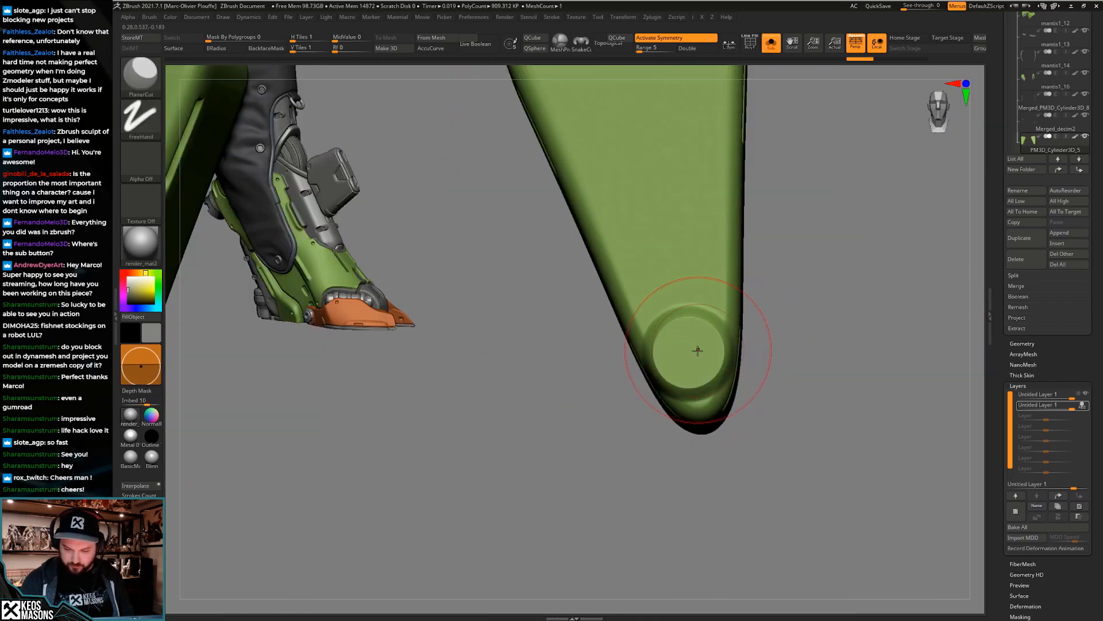
key("alt+s")
key("ctrl+z")
key("space")
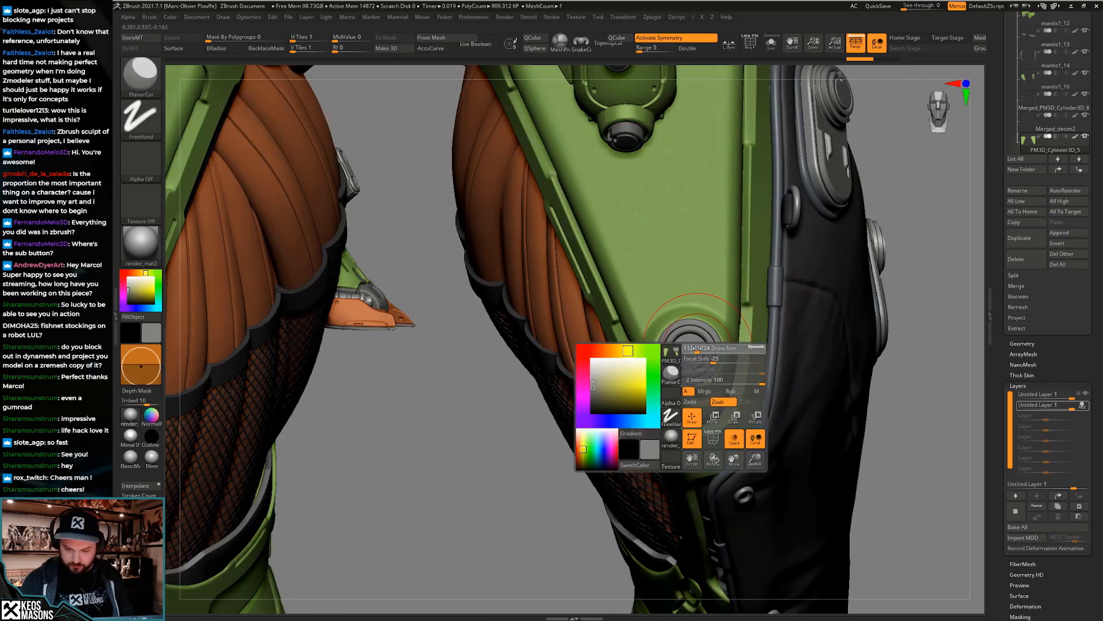
key("alt+s")
key("alt+s")
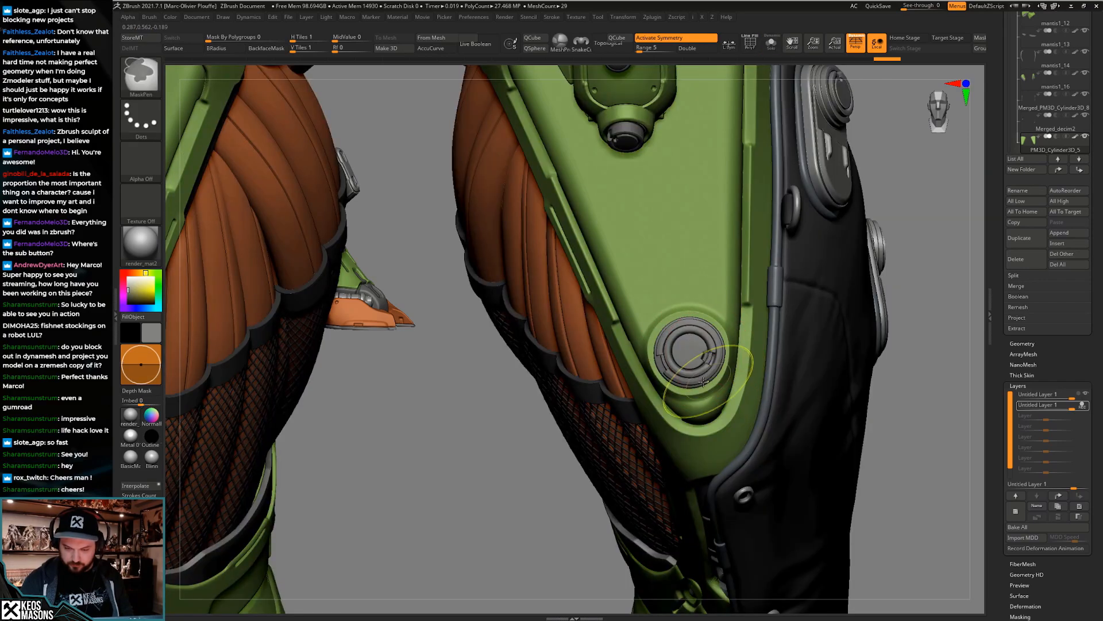
Select the round knob at the thigh panel's lower end and shift it slightly with the Transpose line
mouse_move(691, 406)
right_mouse_down()
mouse_move(661, 423)
mouse_move(688, 388)
mouse_move(627, 351)
mouse_move(684, 379)
mouse_move(678, 353)
mouse_move(742, 327)
right_mouse_up()
key("space")
left_click(736, 322)
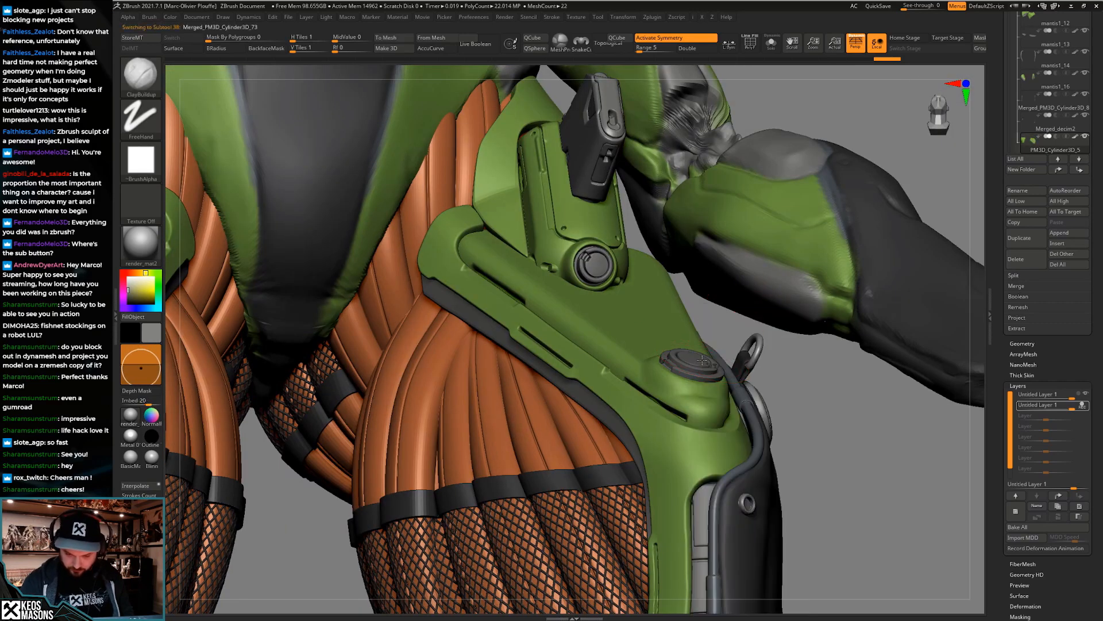
left_click(696, 358, "alt")
key("w")
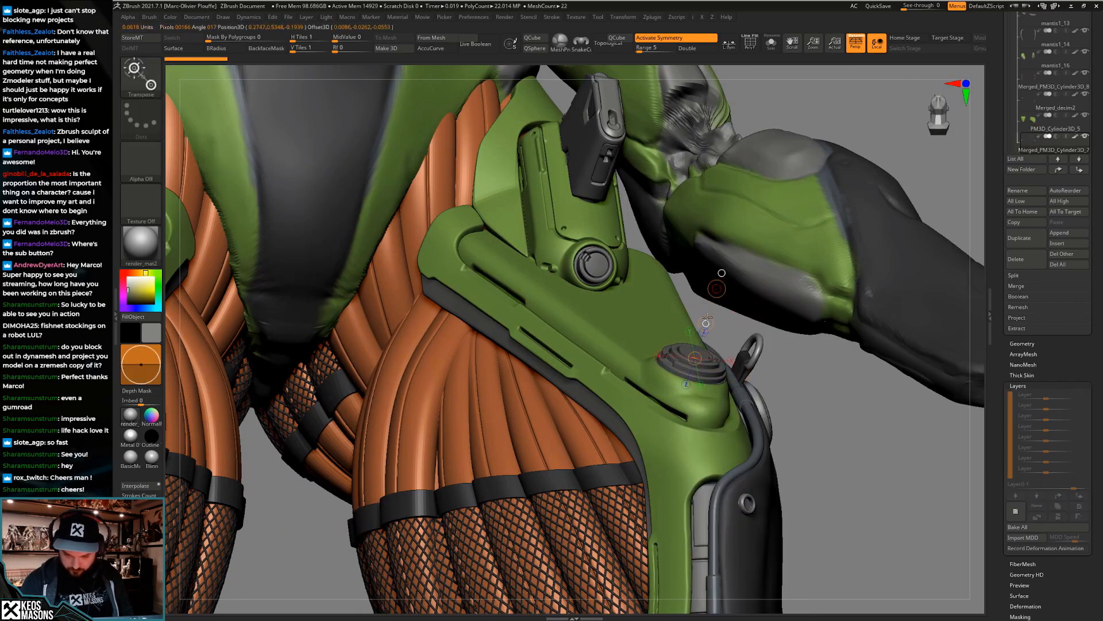
left_click_drag(707, 317, 708, 313)
Tilt the knob with the Transpose line so its base lines up with the boss's flat top
mouse_move(708, 313)
right_mouse_down()
mouse_move(649, 359)
mouse_move(664, 345)
mouse_move(672, 361)
right_mouse_up()
left_click_drag(661, 350, 765, 370)
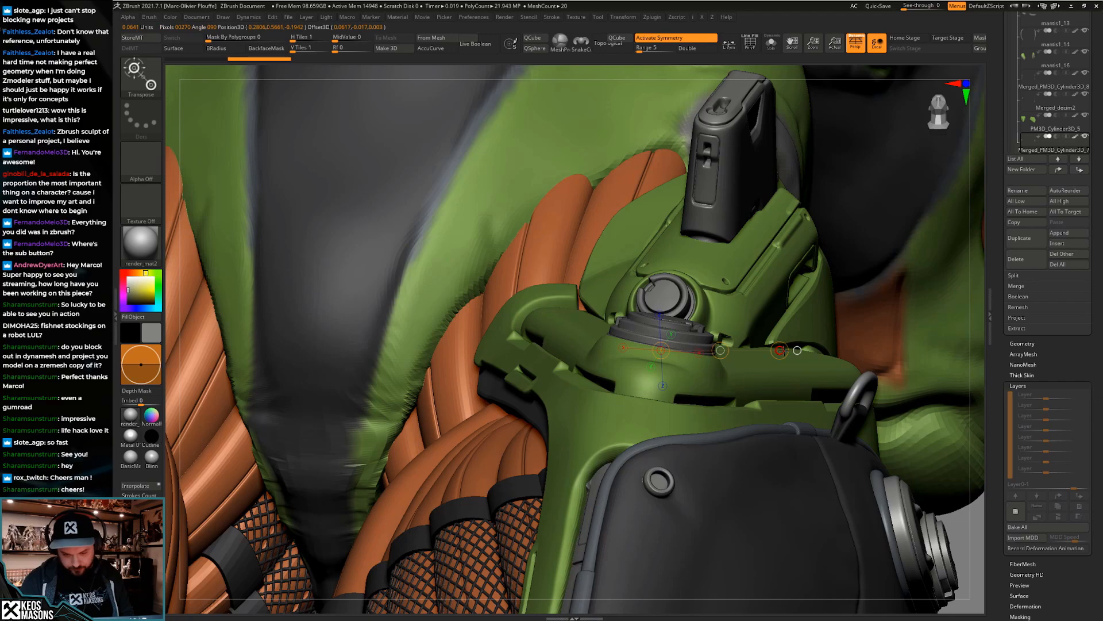
left_click_drag(783, 350, 791, 352)
mouse_move(791, 352)
right_mouse_down()
mouse_move(905, 335)
mouse_move(895, 331)
mouse_move(925, 310)
right_mouse_up()
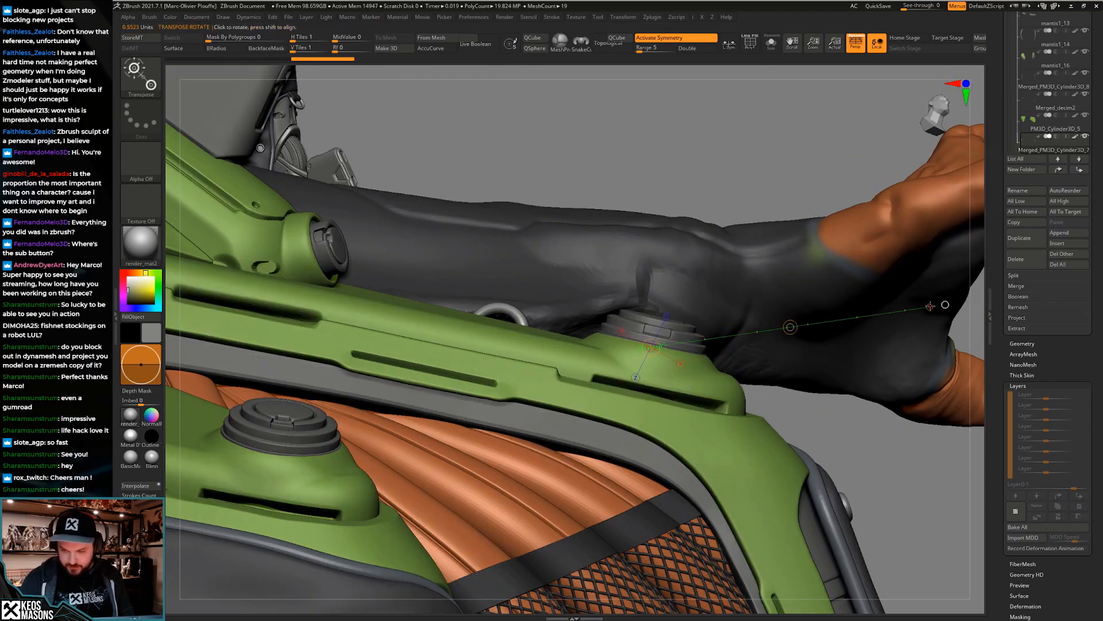
left_click_drag(945, 305, 835, 420)
key("q")
right_click_drag(825, 371, 725, 335)
Fine-tune the knob's position on the boss, lining it up from the front and the side
key("w")
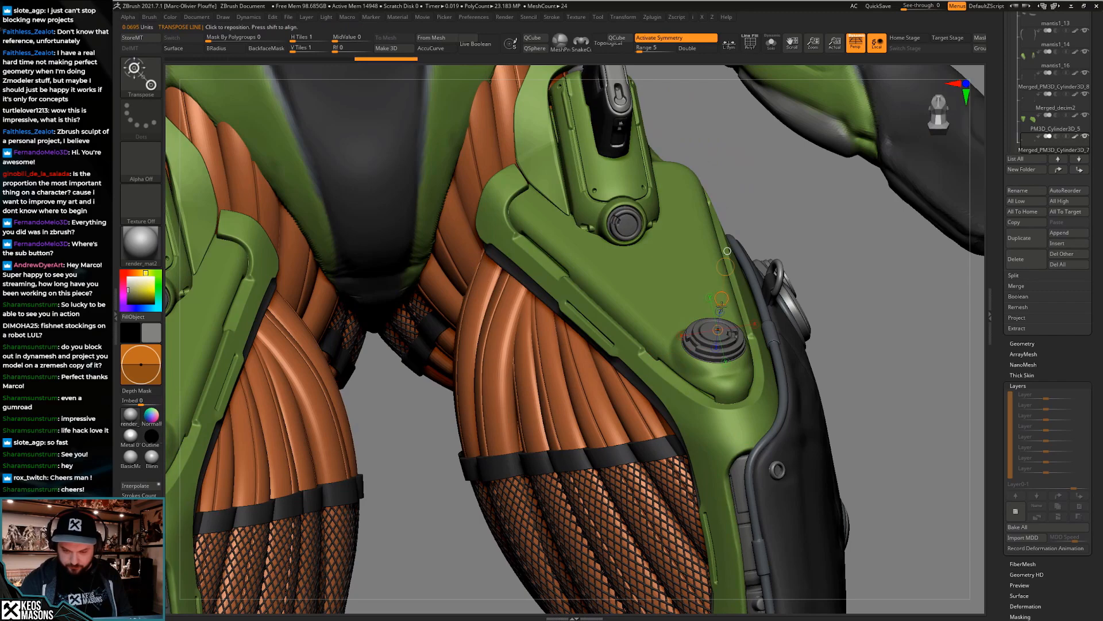
left_click_drag(721, 299, 722, 289)
key("q")
mouse_move(726, 292)
right_mouse_down()
mouse_move(787, 323)
mouse_move(735, 375)
mouse_move(725, 351)
mouse_move(681, 339)
mouse_move(674, 351)
mouse_move(711, 407)
mouse_move(727, 390)
mouse_move(740, 396)
mouse_move(726, 311)
right_mouse_up()
key("w")
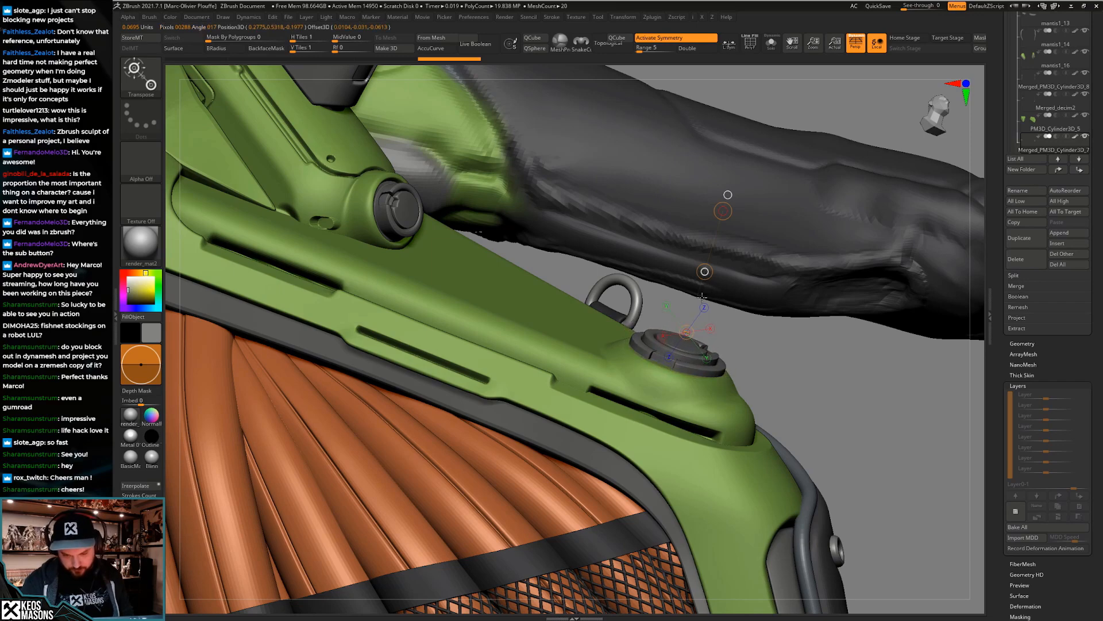
key("q")
mouse_move(719, 438)
right_mouse_down()
mouse_move(734, 420)
mouse_move(748, 438)
mouse_move(751, 424)
mouse_move(751, 469)
right_mouse_up()
Isolate the knob and mask part of its underside, using the polygroup display as a guide
key("alt+s")
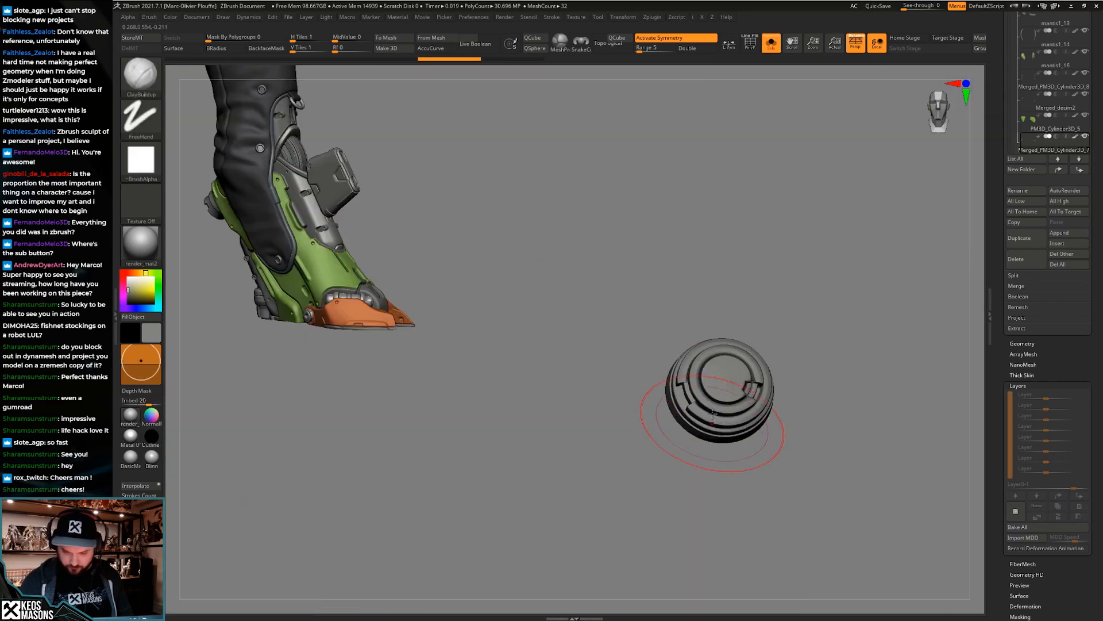
key("shift+f")
right_click_drag(751, 387, 716, 416)
key("shift+f")
key("shift+f")
key("w")
left_click(642, 418, "ctrl")
key("shift+f")
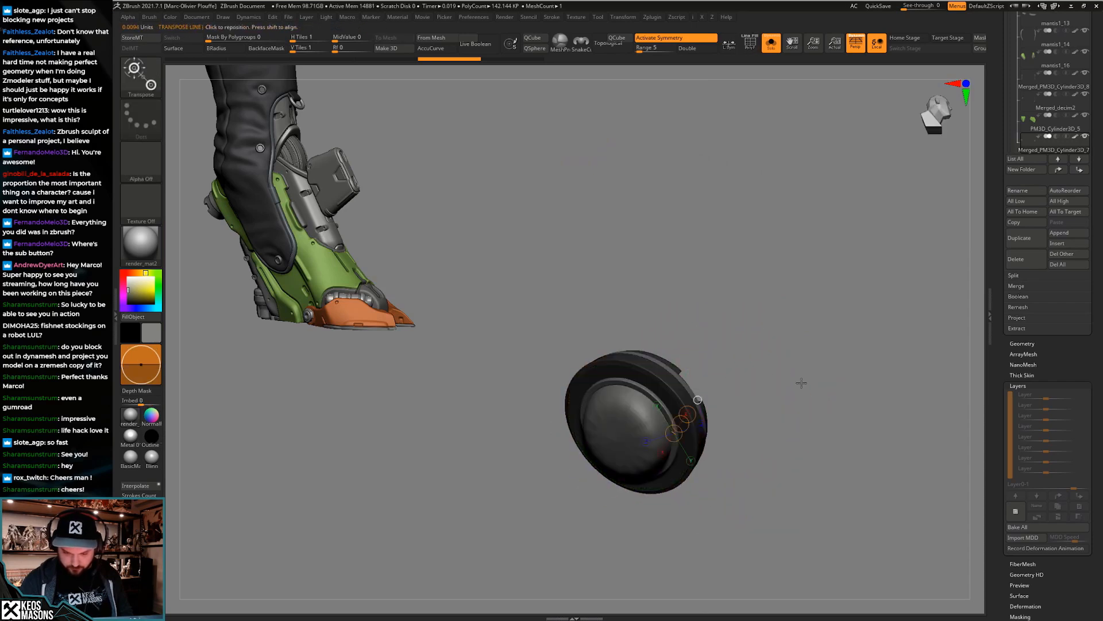
Clear the mask and mask the whole knob except the flat ring around its underside
mouse_move(800, 383)
right_mouse_down()
mouse_move(784, 430)
mouse_move(795, 381)
mouse_move(809, 391)
mouse_move(780, 377)
mouse_move(782, 389)
mouse_move(767, 389)
right_mouse_up()
key("q")
key("shift+f")
key("shift+f")
key("w")
left_click_drag(821, 332, 827, 340, "ctrl")
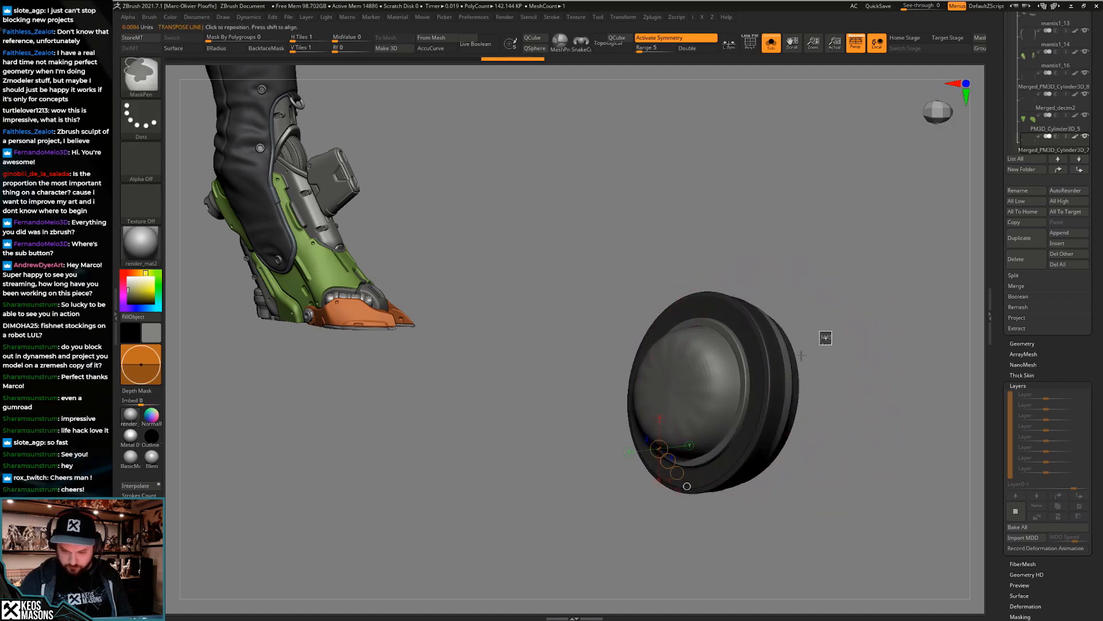
left_click(757, 381, "ctrl")
key("q")
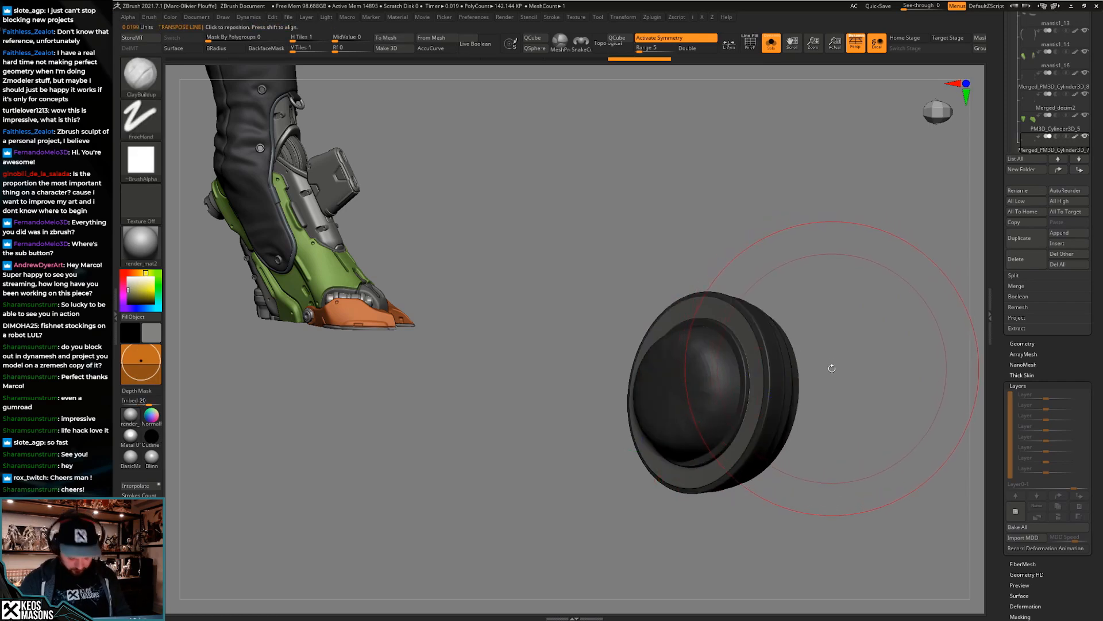
Extend the knob's base by pulling the unmasked underside ring outward along the knob's axis
key("shift")
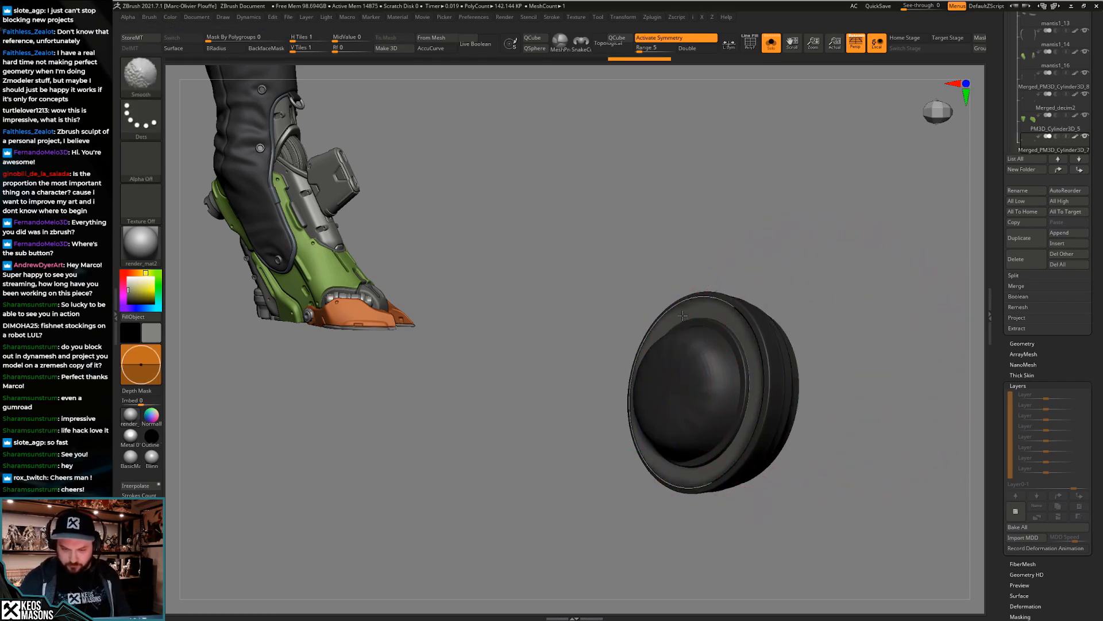
mouse_move(658, 473)
left_mouse_down()
mouse_move(874, 327)
mouse_move(840, 360)
mouse_move(875, 403)
left_mouse_up()
key("w")
left_click_drag(919, 274, 933, 293)
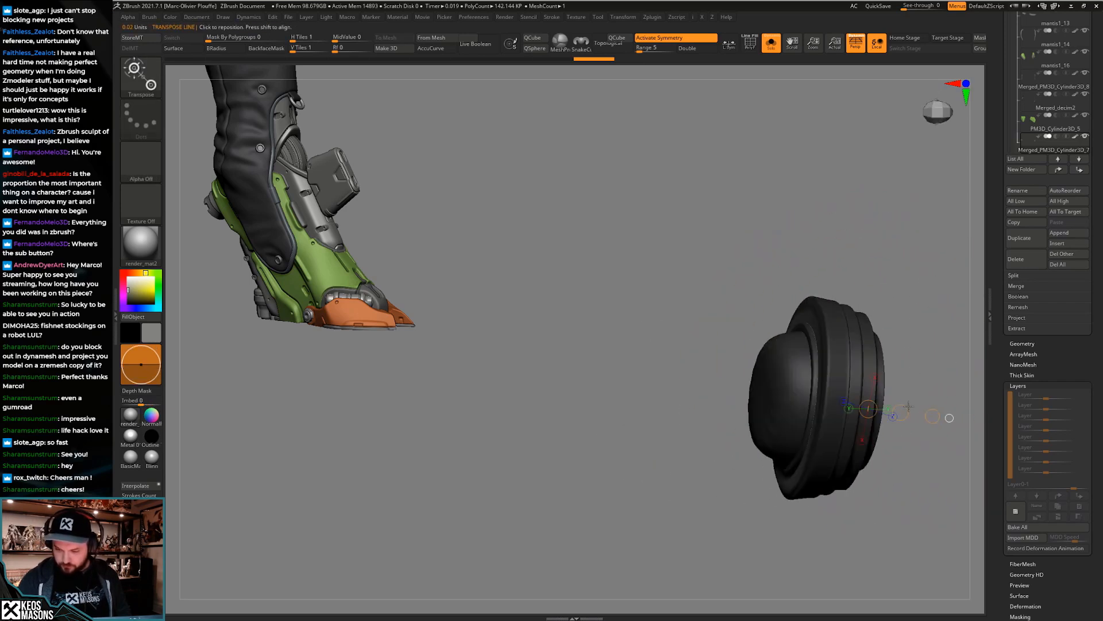
left_click_drag(908, 408, 899, 413)
key("q")
Step the knob through its lower and higher subdivision levels and bring the full model back into view
key("shift+d")
key("shift+d")
key("shift+d")
key("d")
key("d")
key("d")
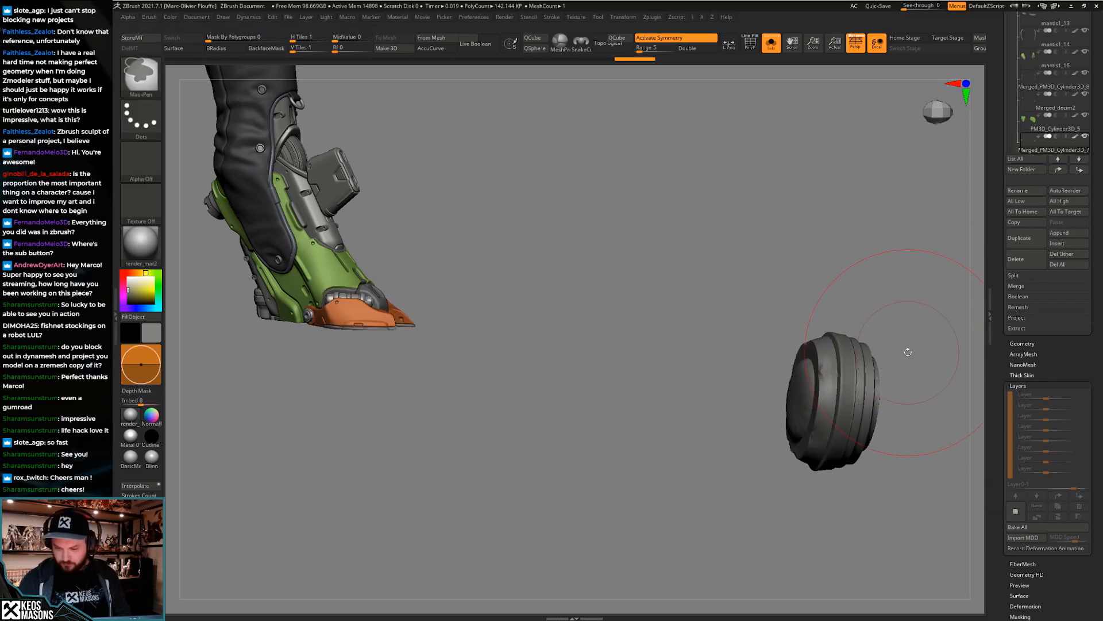
key("shift+s")
right_click_drag(924, 354, 713, 422, "alt")
key("shift+s")
key("shift+s")
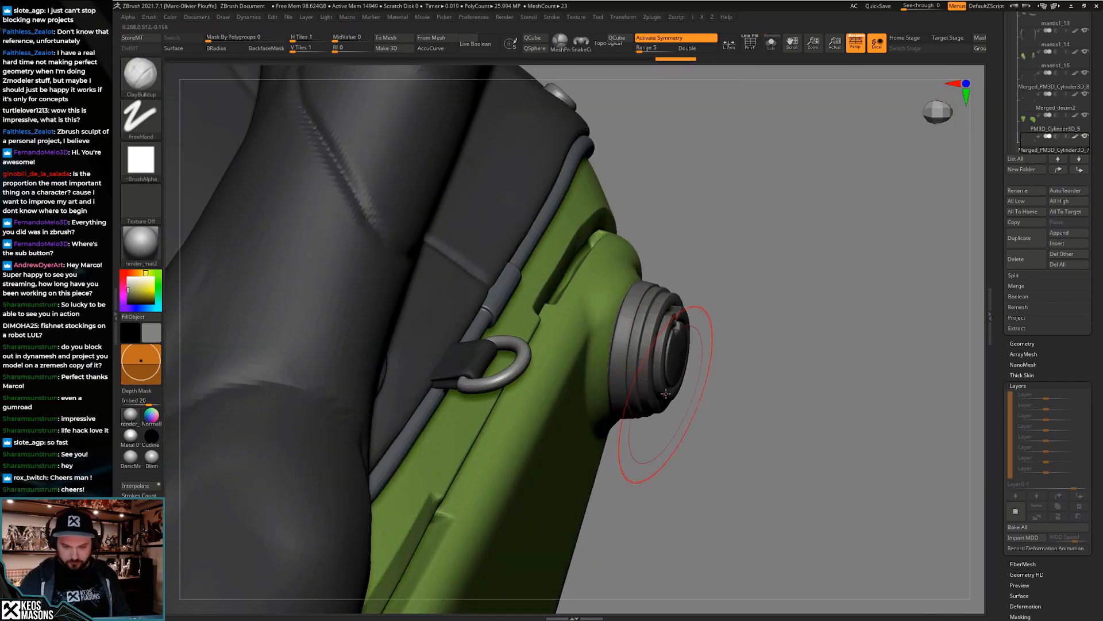
Push the thickened knob along its own axis so it sits deeper into the boss
key("w")
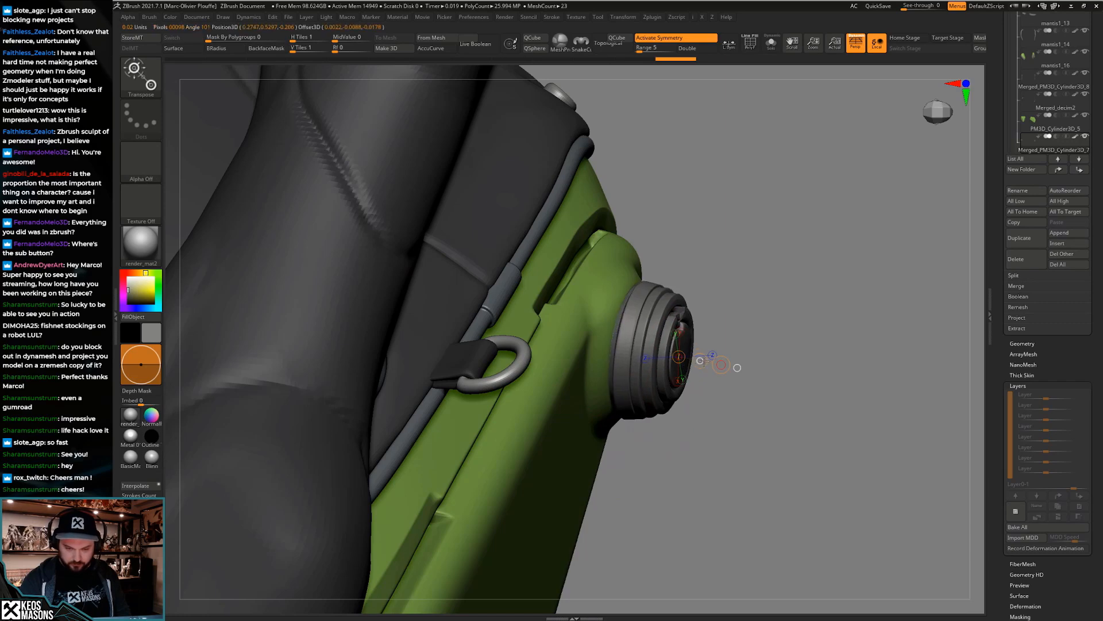
mouse_move(701, 361)
right_mouse_down("ctrl")
mouse_move(799, 362)
mouse_move(778, 291)
mouse_move(843, 310)
mouse_move(830, 361)
mouse_move(783, 424)
mouse_move(752, 443)
mouse_move(891, 333)
mouse_move(889, 349)
mouse_move(816, 391)
mouse_move(692, 442)
mouse_move(684, 379)
mouse_move(715, 449)
mouse_move(712, 349)
right_mouse_up("ctrl")
key("w")
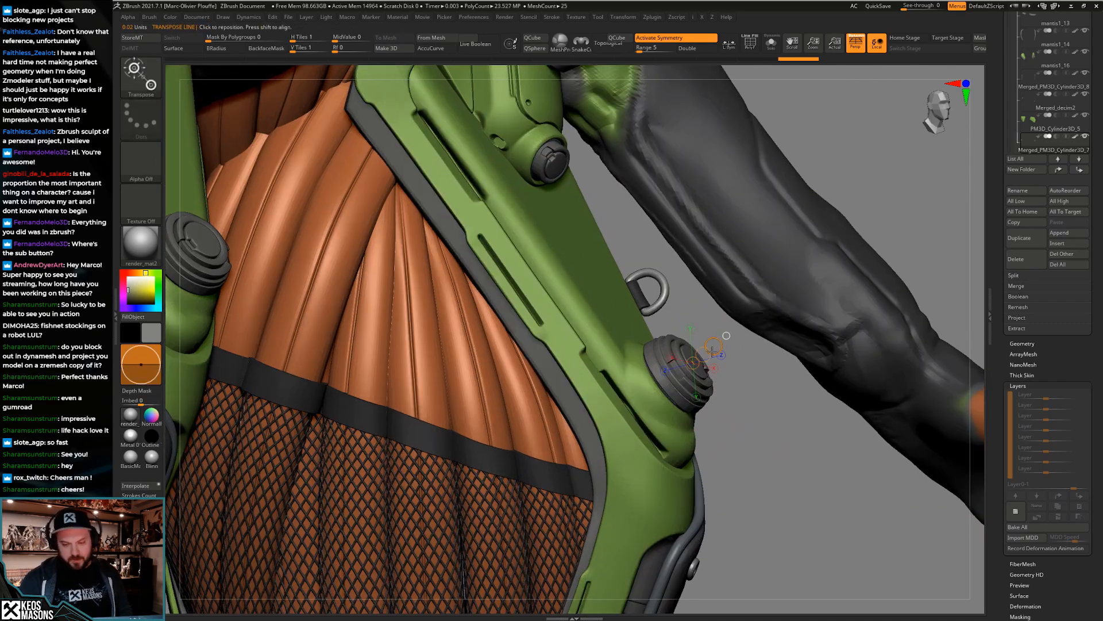
left_click_drag(703, 355, 690, 363)
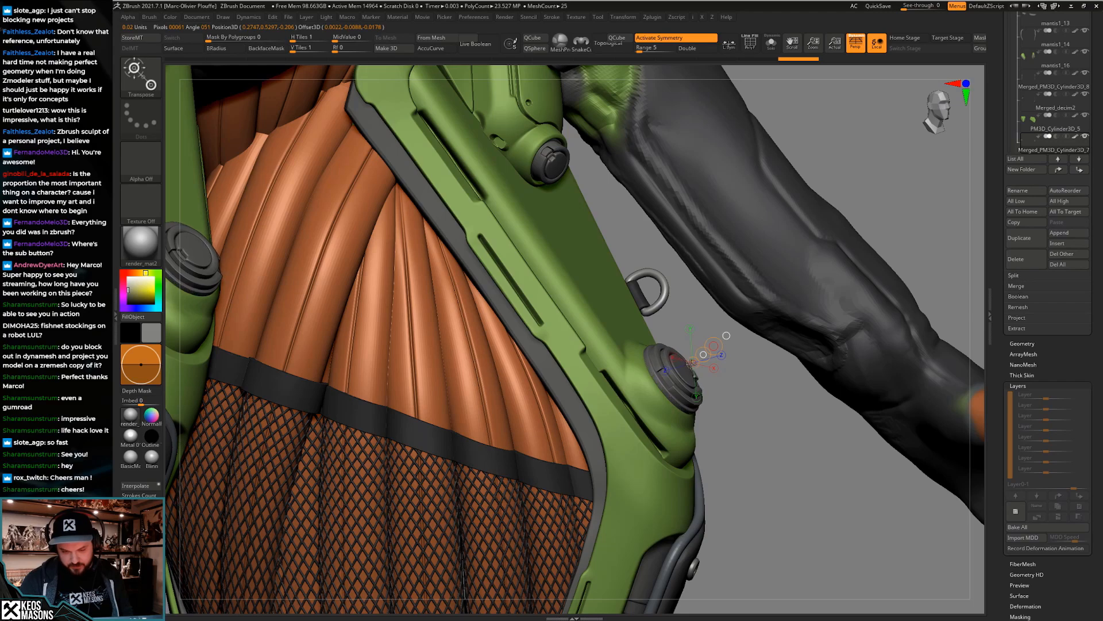
left_click_drag(691, 363, 692, 365)
key("q")
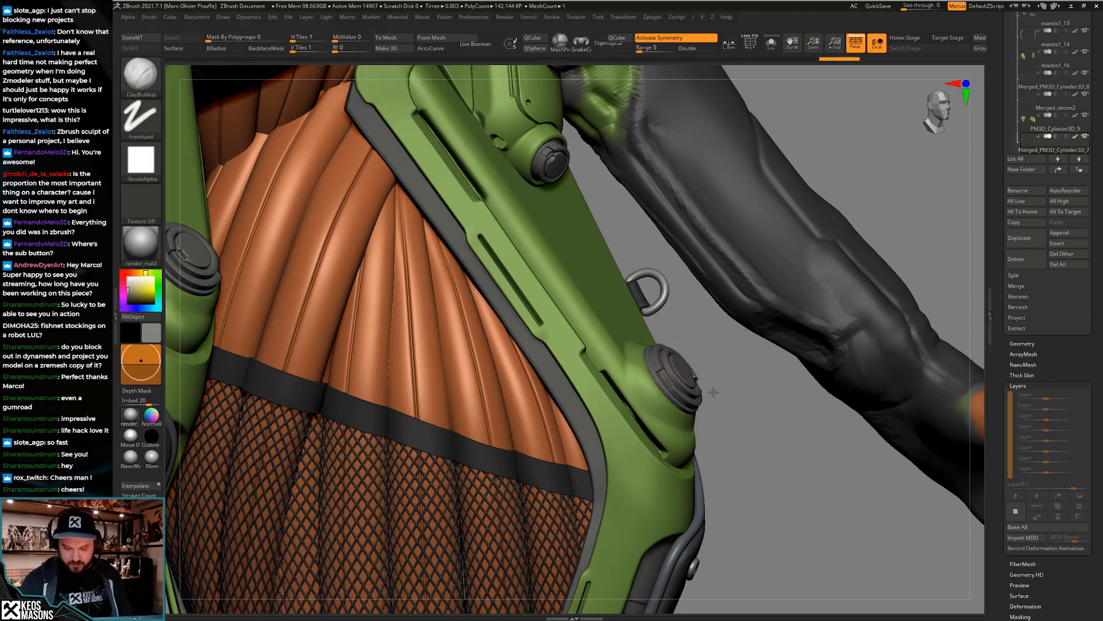
Adjust the knob's placement on the boss with a Transpose line drawn across it from its centre
right_click_drag(710, 382, 727, 440, "ctrl")
mouse_move(727, 439)
right_mouse_down()
mouse_move(777, 403)
mouse_move(756, 423)
mouse_move(753, 451)
mouse_move(727, 435)
mouse_move(738, 423)
right_mouse_up()
right_click_drag(912, 383, 874, 391)
key("w")
left_click_drag(723, 390, 846, 407)
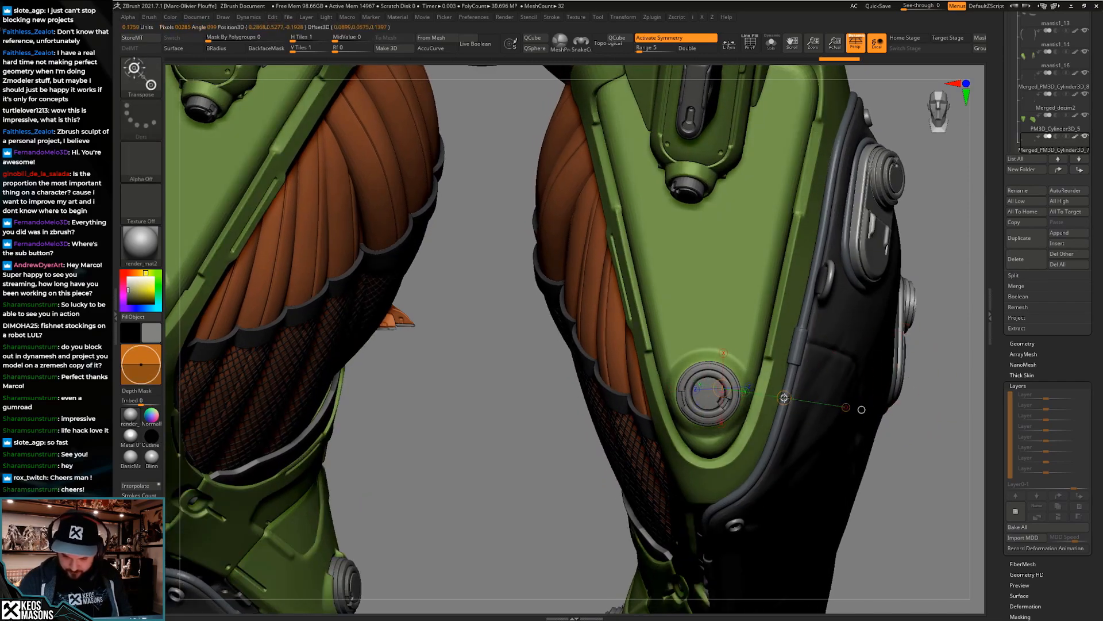
key("q")
Review the reseated knobs on the full figure from the back, front and side
mouse_move(862, 410)
right_mouse_down("alt")
mouse_move(761, 409)
mouse_move(759, 433)
mouse_move(740, 400)
mouse_move(762, 418)
mouse_move(813, 414)
mouse_move(757, 423)
mouse_move(766, 449)
mouse_move(755, 447)
right_mouse_up("alt")
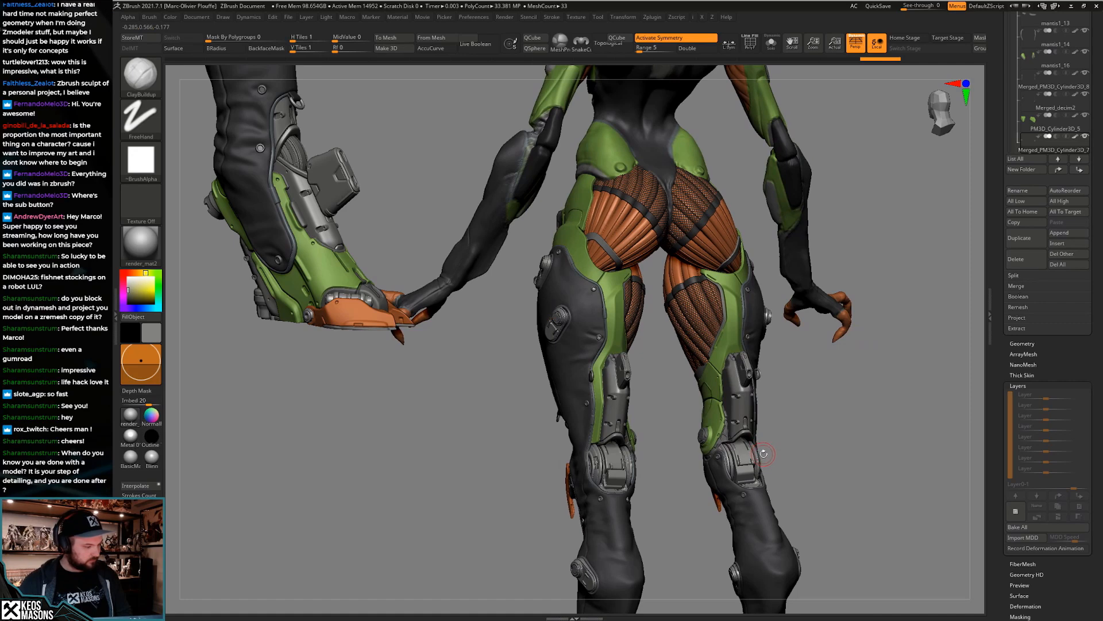
mouse_move(764, 447)
right_mouse_down()
mouse_move(746, 443)
mouse_move(744, 460)
mouse_move(704, 435)
mouse_move(828, 400)
mouse_move(710, 423)
right_mouse_up()
right_click_drag(828, 374, 707, 431)
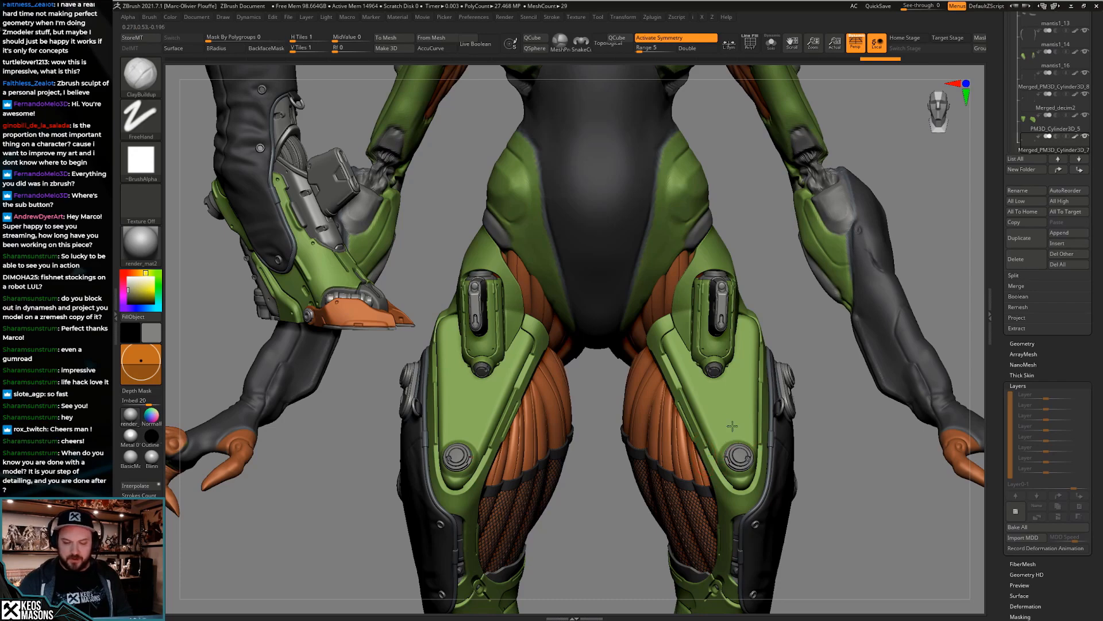
mouse_move(732, 426)
right_mouse_down()
mouse_move(739, 447)
mouse_move(722, 444)
right_mouse_up()
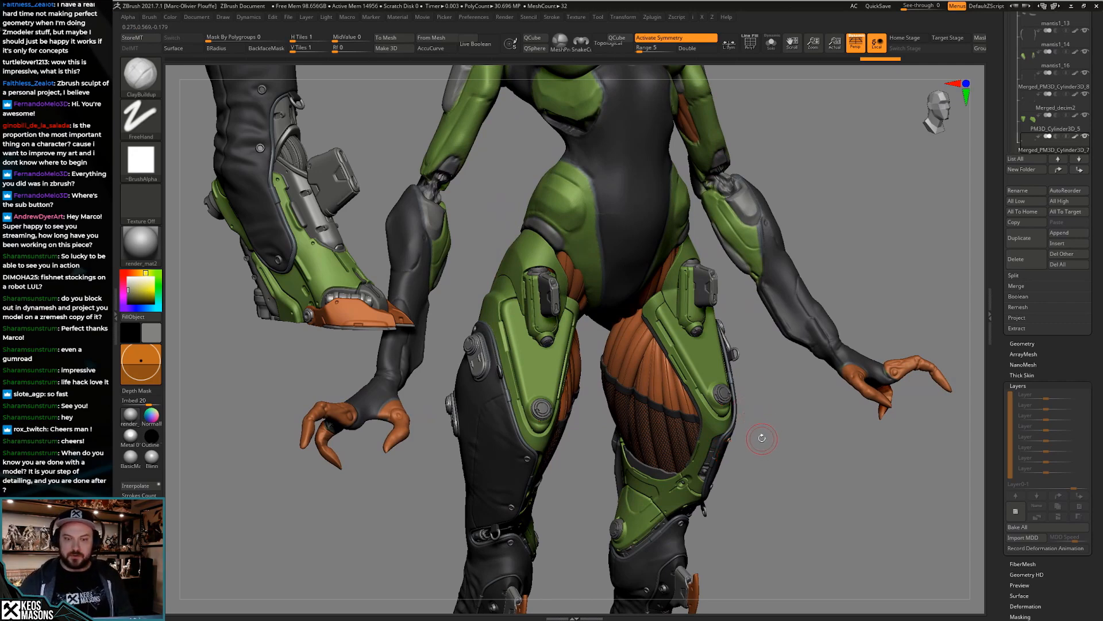
mouse_move(753, 431)
right_mouse_down()
mouse_move(747, 446)
mouse_move(739, 426)
mouse_move(751, 449)
mouse_move(744, 438)
mouse_move(783, 415)
mouse_move(752, 434)
mouse_move(699, 411)
right_mouse_up()
Mask small patches on the green frame beside and below the thigh panel's lower knob
right_click_drag(659, 375, 662, 350)
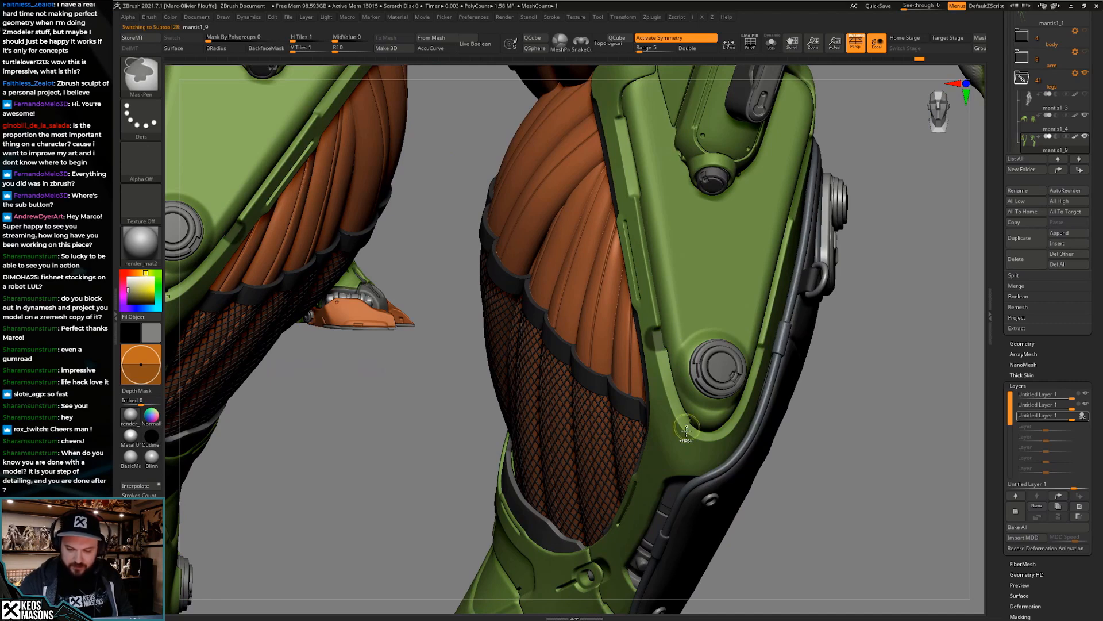
mouse_move(696, 428)
right_mouse_down()
mouse_move(729, 436)
mouse_move(767, 350)
right_mouse_up()
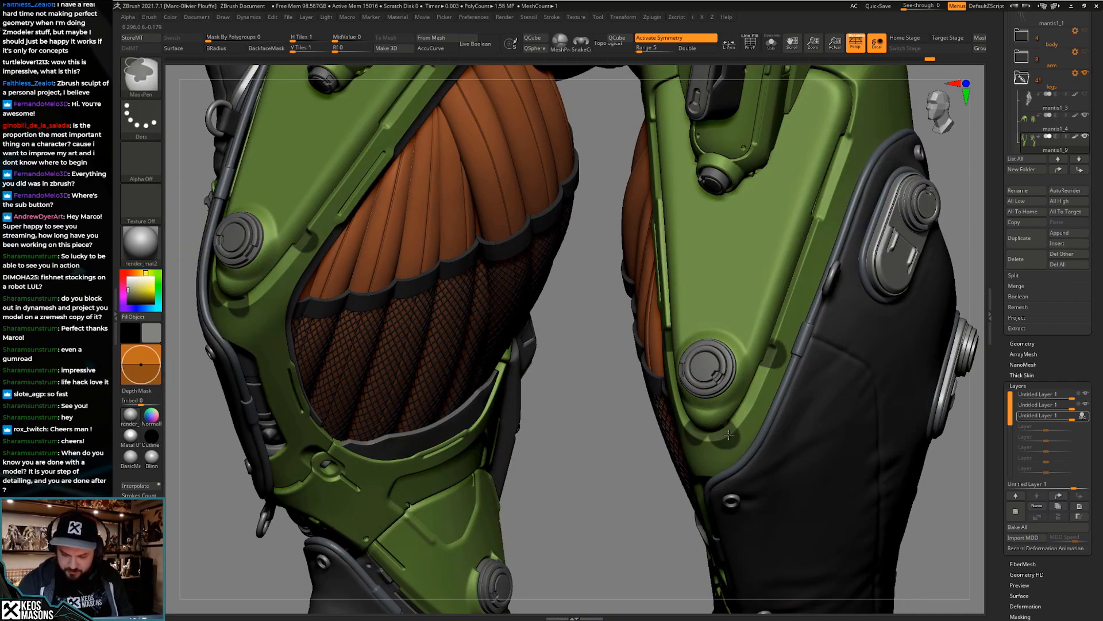
right_click_drag(731, 431, 691, 435)
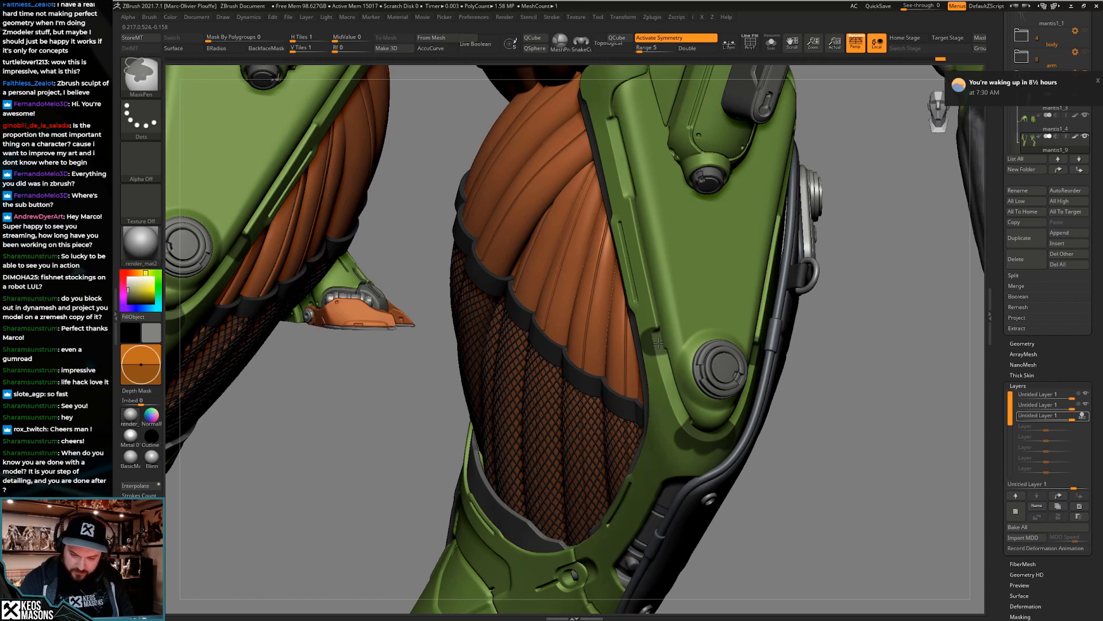
key("space")
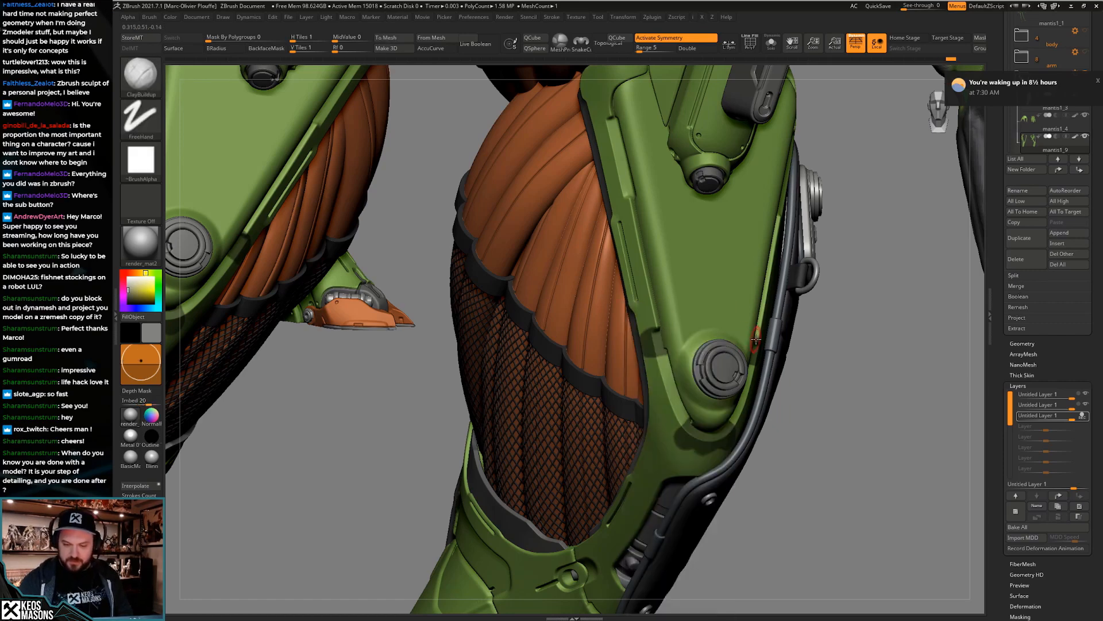
Switch to the Orb_Cracks brush and carve fine grooves in the green frame around the knob, with the other parts ghosted
key("space")
left_click(767, 324)
key("shift+t")
right_click_drag(674, 366, 666, 362)
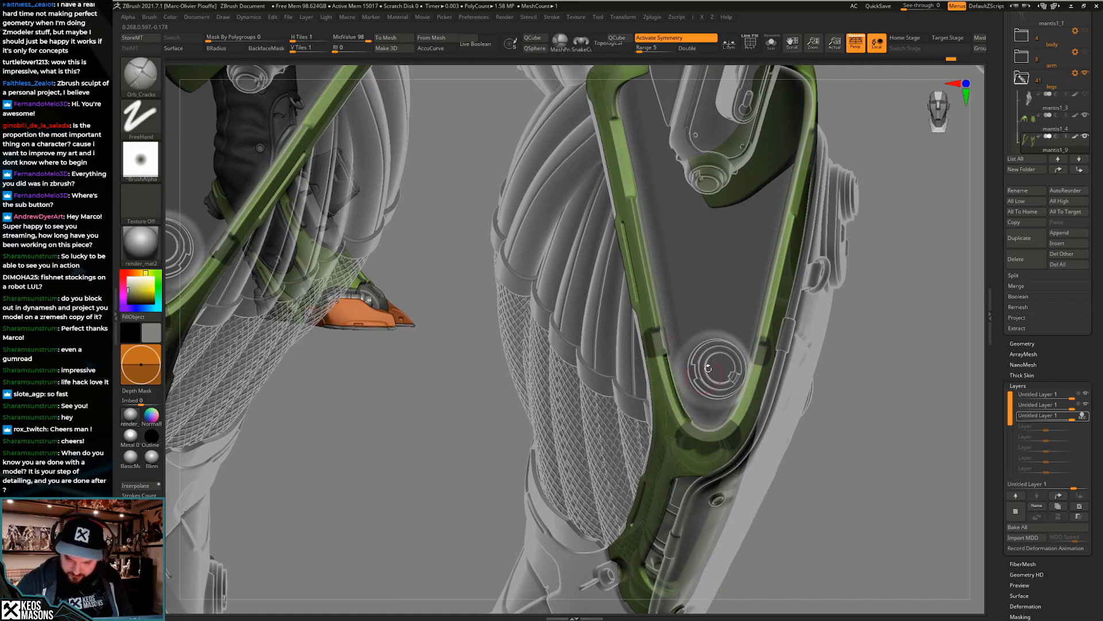
right_click_drag(708, 368, 727, 421)
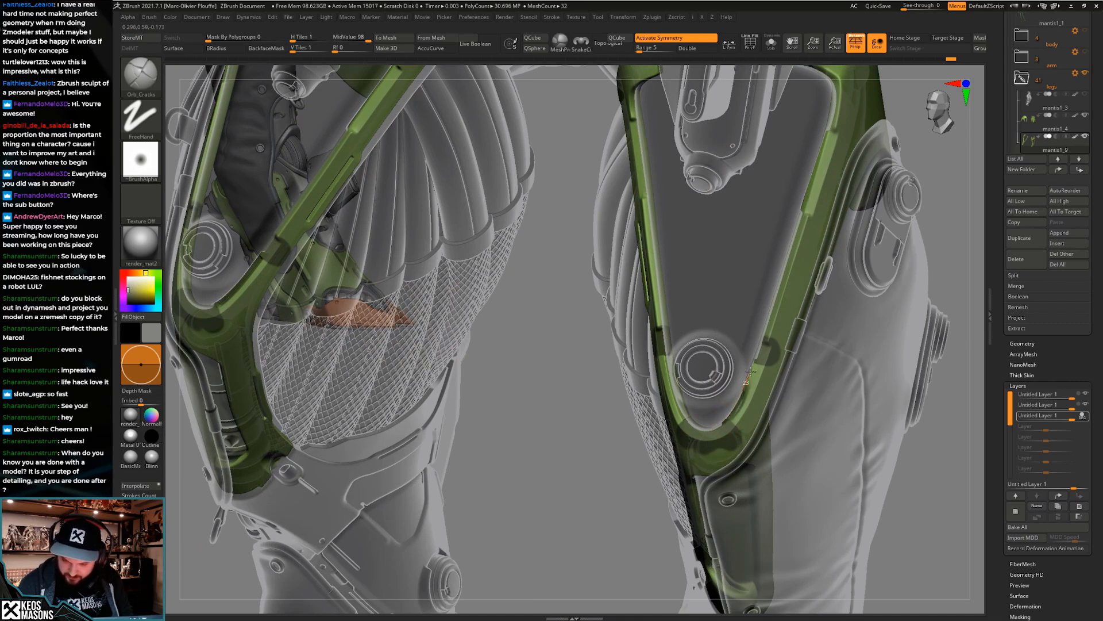
mouse_move(757, 350)
right_mouse_down()
mouse_move(738, 425)
mouse_move(791, 419)
mouse_move(769, 433)
mouse_move(772, 460)
mouse_move(785, 451)
mouse_move(776, 441)
mouse_move(742, 434)
mouse_move(786, 460)
mouse_move(736, 396)
right_mouse_up()
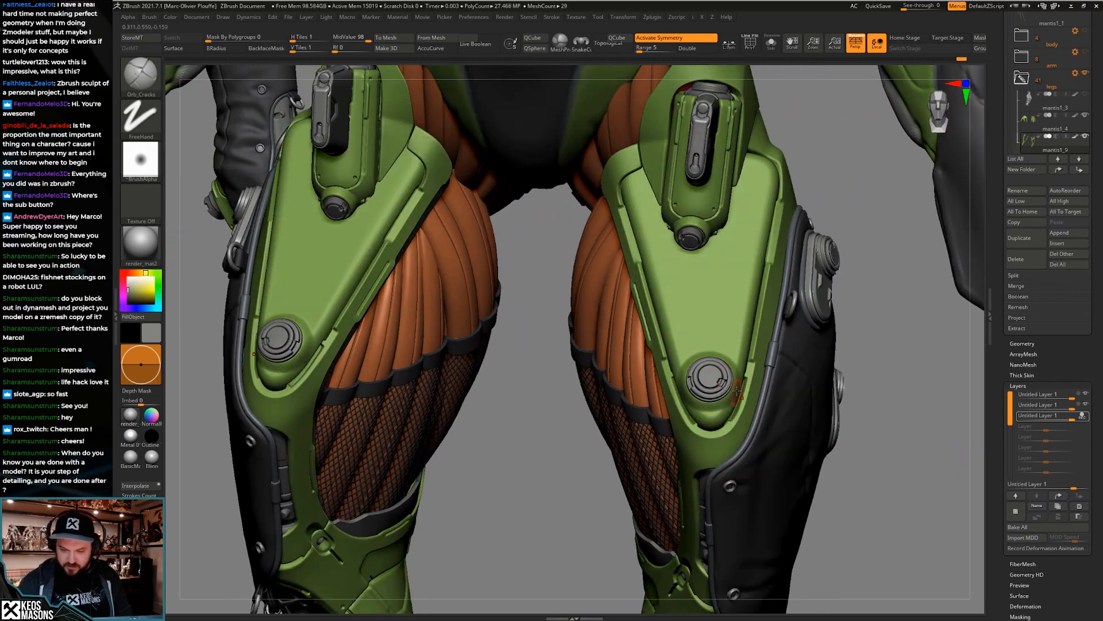
Examine the thigh armour and hips on the whole figure from several angles
left_click_drag(691, 376, 684, 351, "shift")
mouse_move(773, 405)
right_mouse_down()
mouse_move(736, 425)
mouse_move(740, 451)
mouse_move(742, 422)
mouse_move(786, 451)
mouse_move(739, 421)
mouse_move(758, 426)
mouse_move(729, 419)
mouse_move(744, 452)
mouse_move(710, 446)
mouse_move(689, 348)
right_mouse_up()
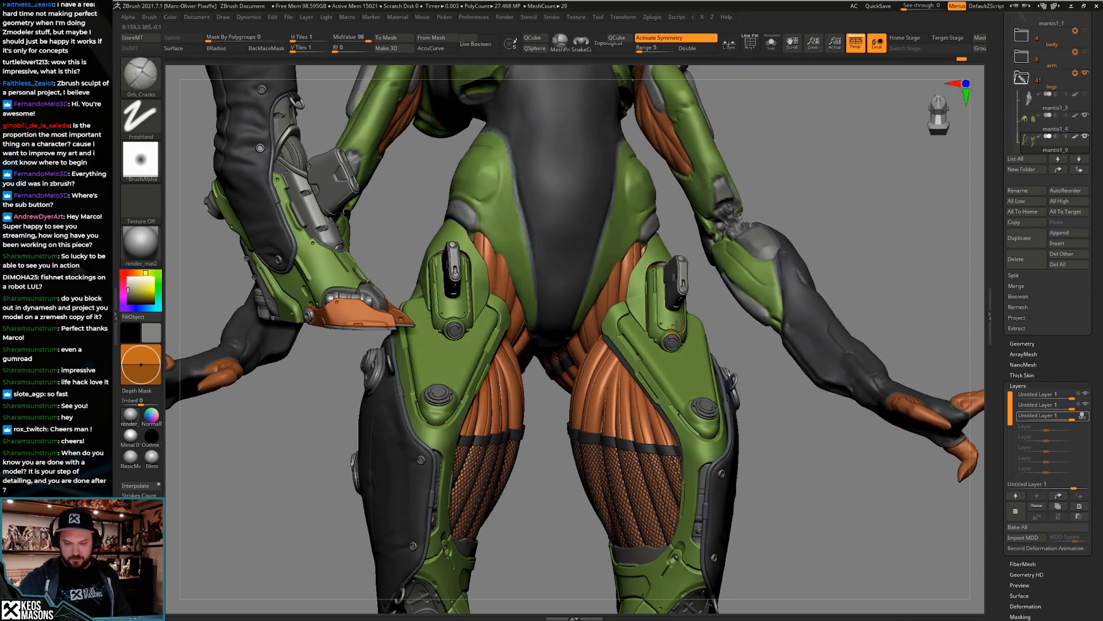
mouse_move(722, 427)
right_mouse_down()
mouse_move(741, 379)
mouse_move(752, 390)
mouse_move(679, 428)
mouse_move(672, 493)
mouse_move(700, 436)
mouse_move(695, 355)
mouse_move(697, 404)
mouse_move(658, 389)
mouse_move(665, 281)
right_mouse_up()
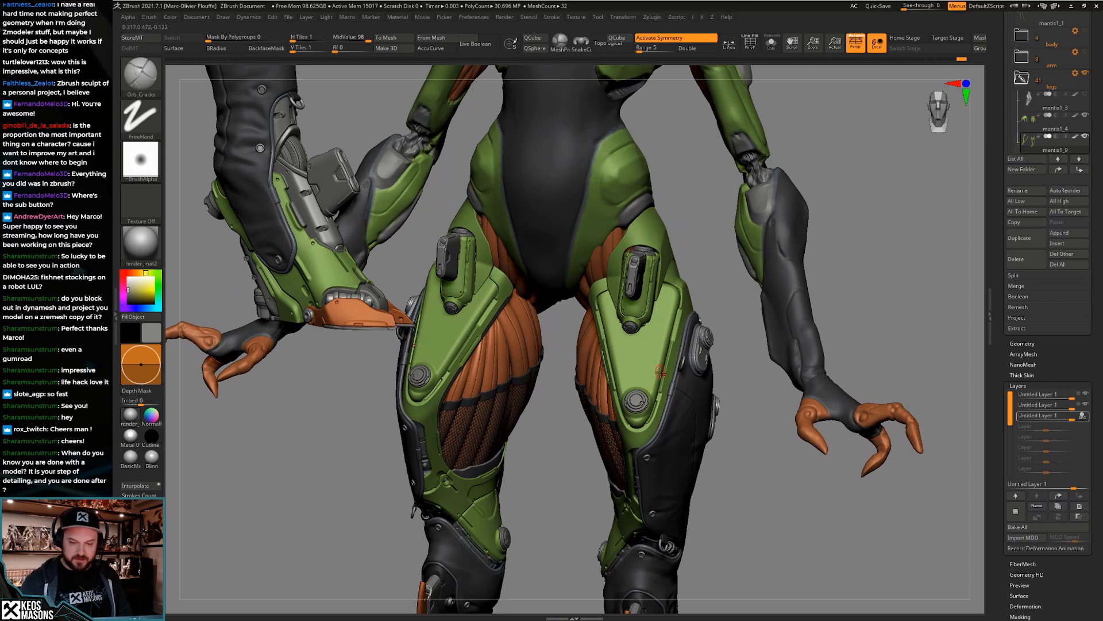
right_click_drag(659, 372, 690, 388)
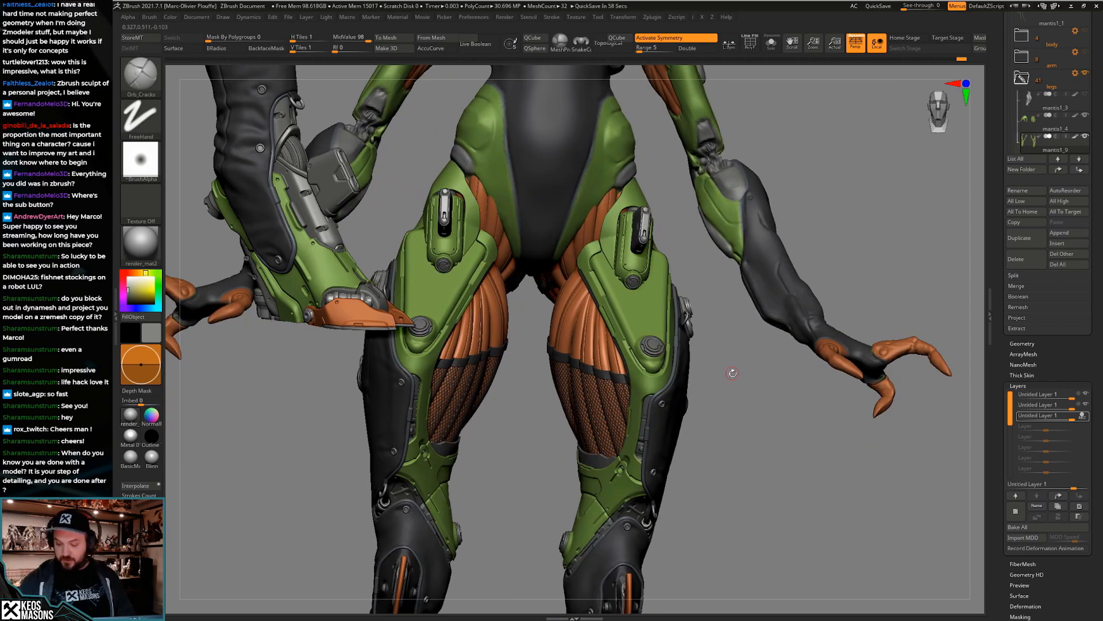
right_click_drag(736, 412, 649, 185)
right_click_drag(726, 400, 693, 368)
Toggle the polyframe display, select the green thigh panel and check it against the whole figure
key("shift+f")
key("shift+f")
left_click(694, 369, "alt")
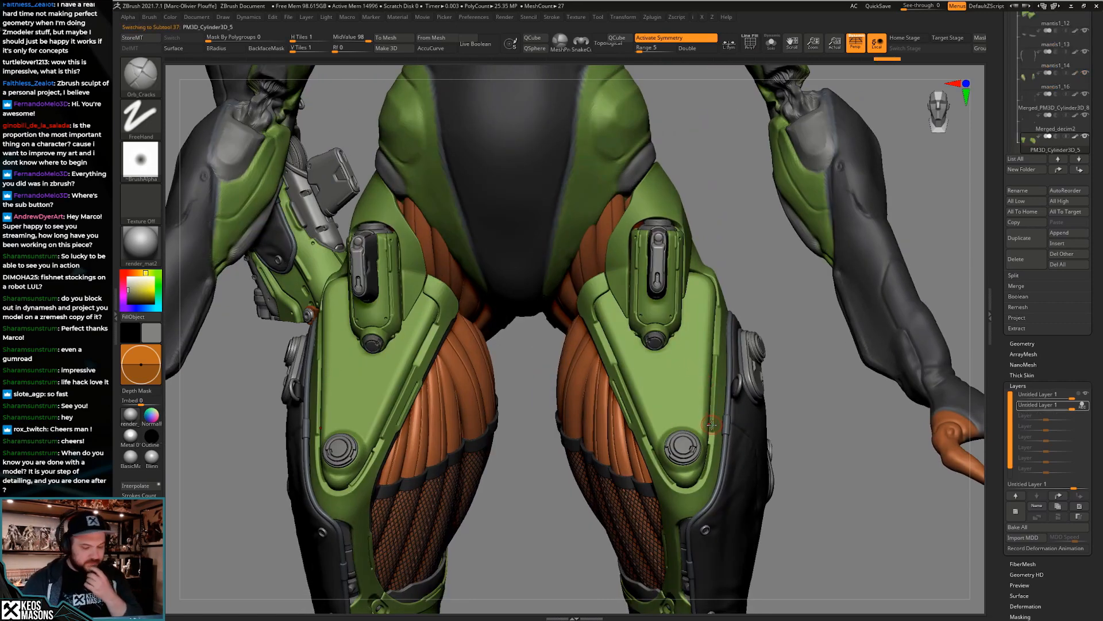
right_click_drag(703, 404, 655, 221)
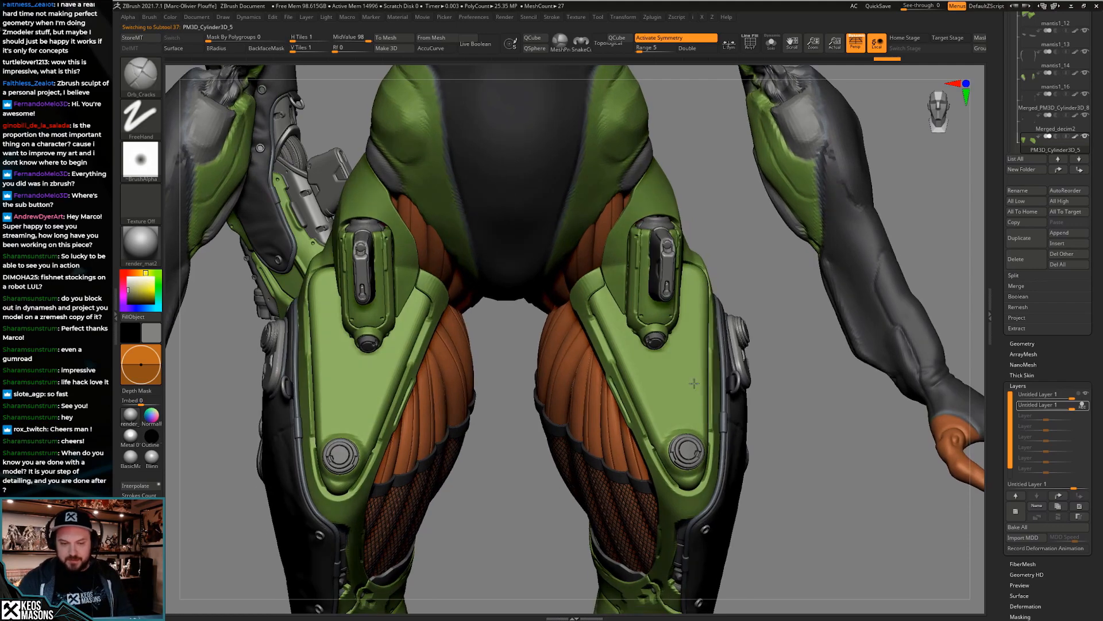
right_click_drag(707, 357, 717, 396)
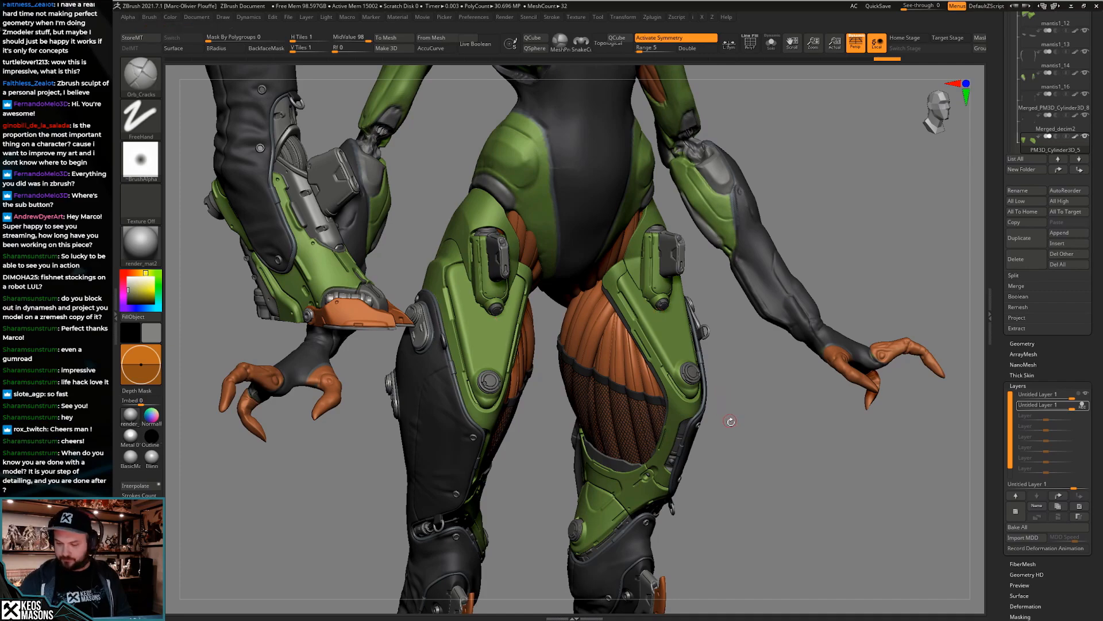
Examine the whole figure's hips and thighs from several angles and check the mantis_14_leg_details subtool
right_click_drag(704, 363, 688, 409)
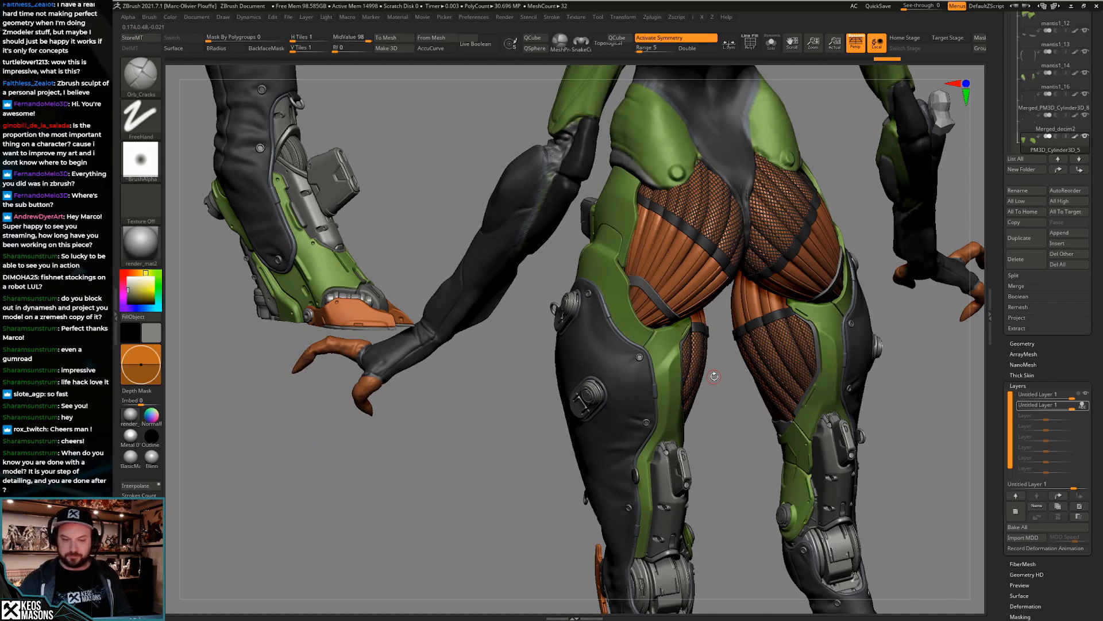
right_click_drag(684, 430, 661, 548, "ctrl")
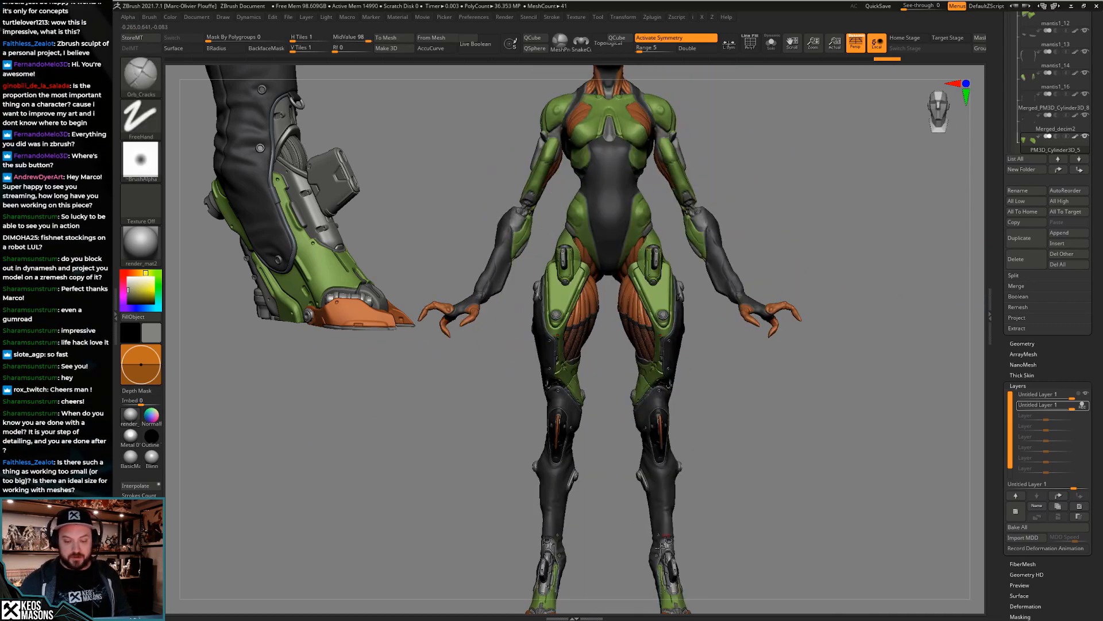
right_click_drag(660, 235, 690, 480, "alt")
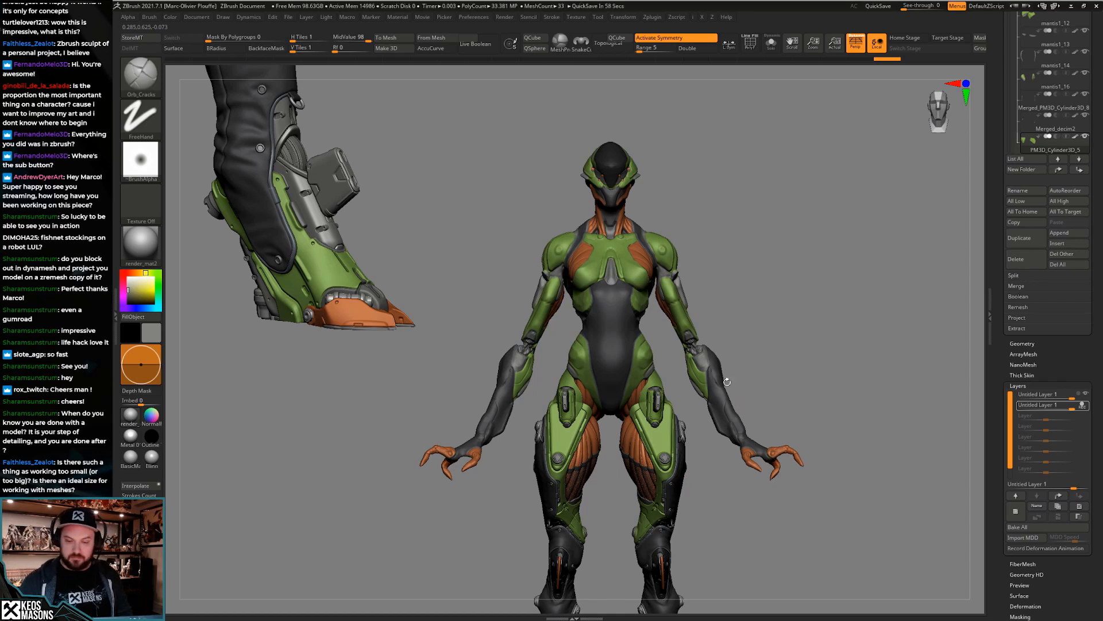
left_click_drag(727, 381, 673, 231)
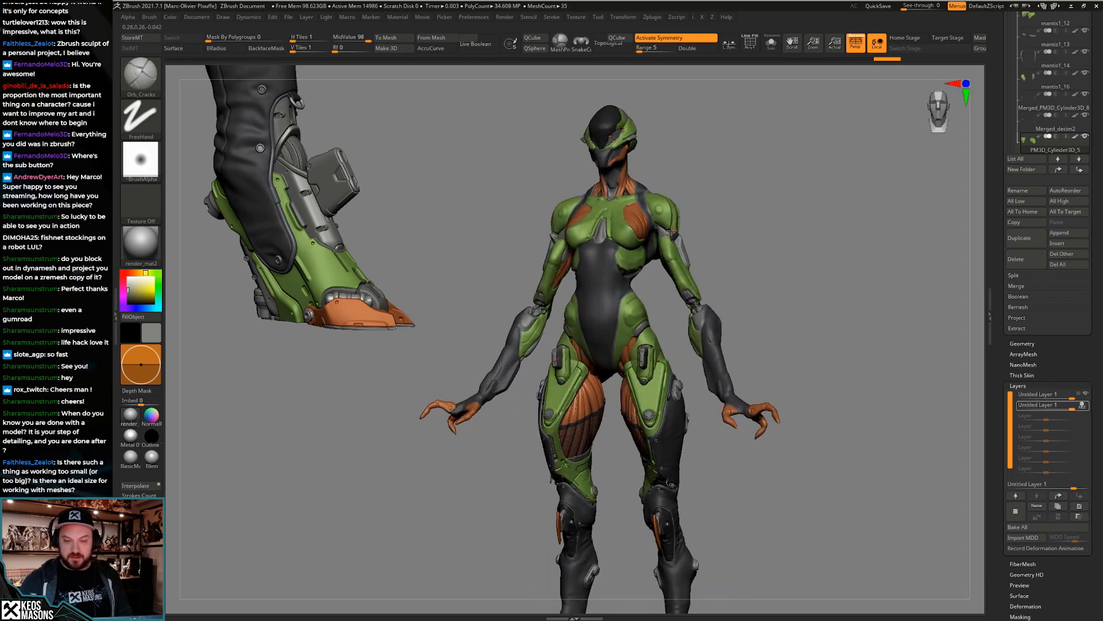
left_click_drag(762, 366, 654, 440)
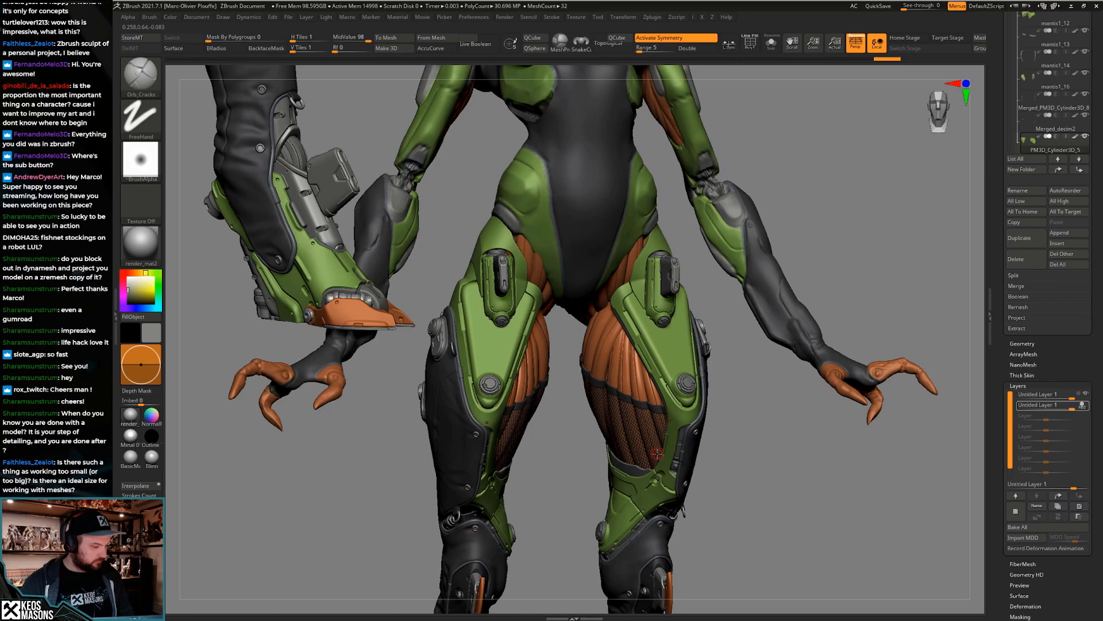
left_click_drag(691, 427, 694, 429)
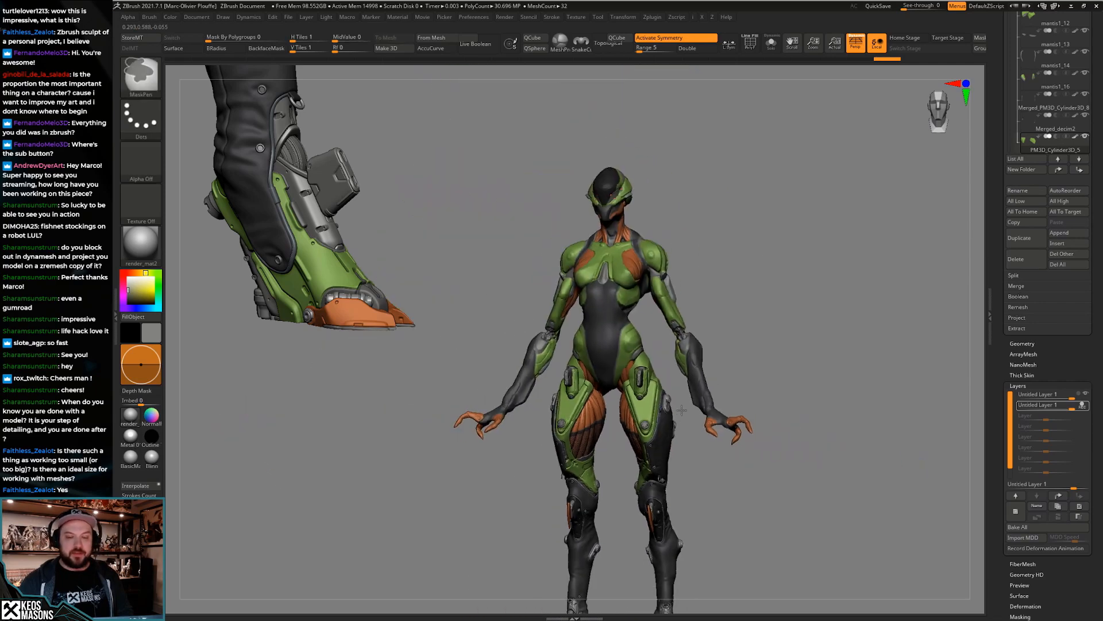
scroll(1010, 198, "up", 10)
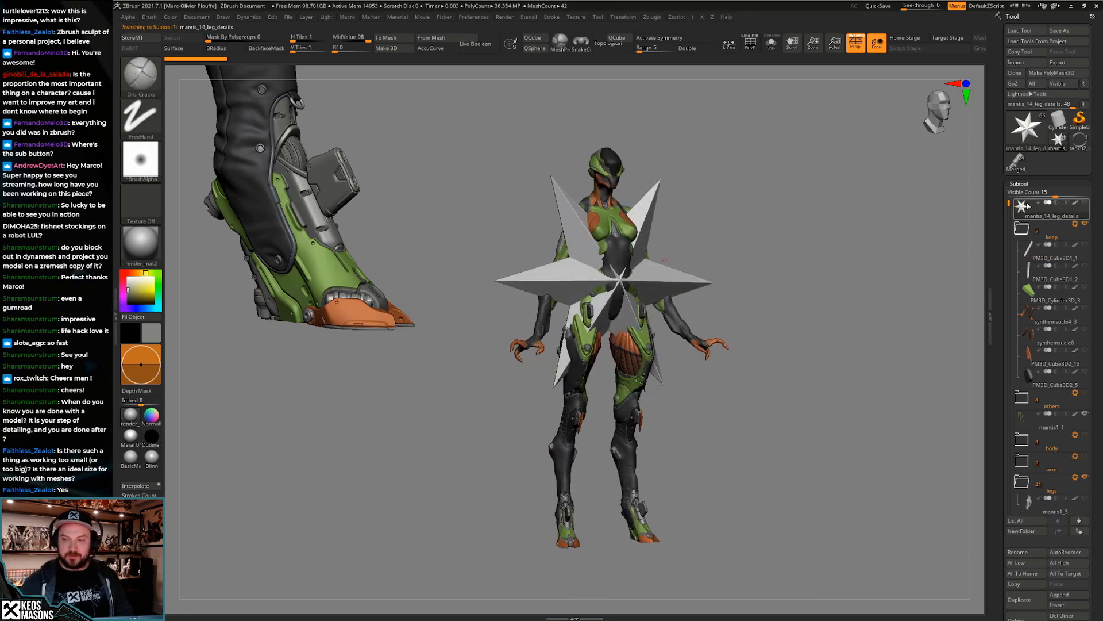
mouse_move(1038, 210)
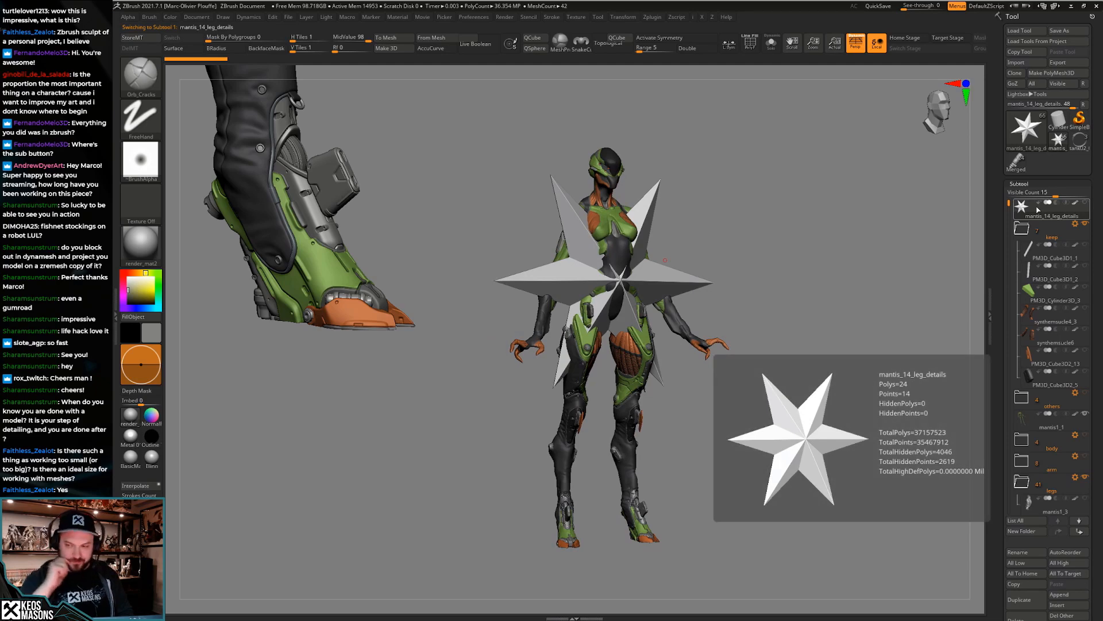
left_click(1027, 127)
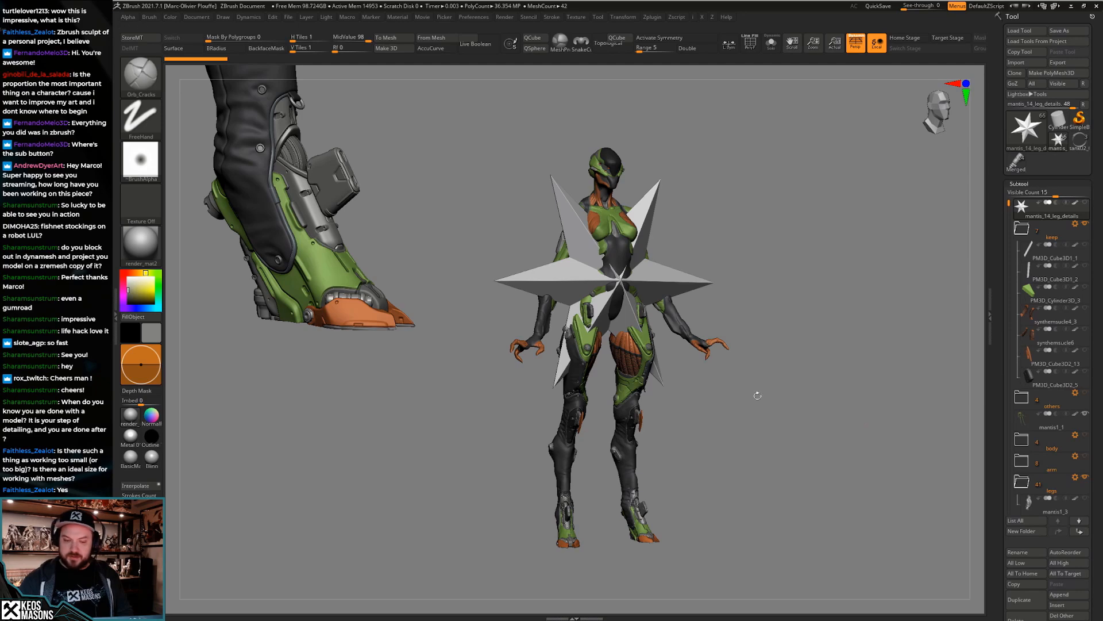
Select the green triangular thigh panel PM3D_Cylinder3D_5 and switch to the TrimHole brush
right_click_drag(649, 384, 626, 407, "shift")
left_click(609, 370, "alt")
right_click_drag(617, 273, 665, 378, "alt")
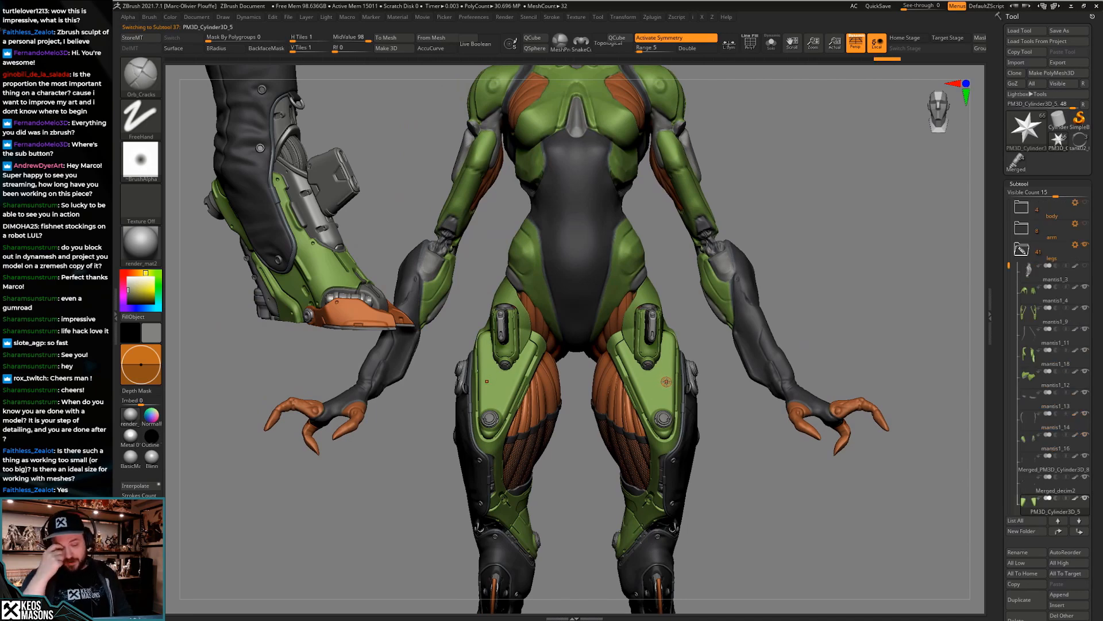
right_click_drag(719, 409, 723, 398)
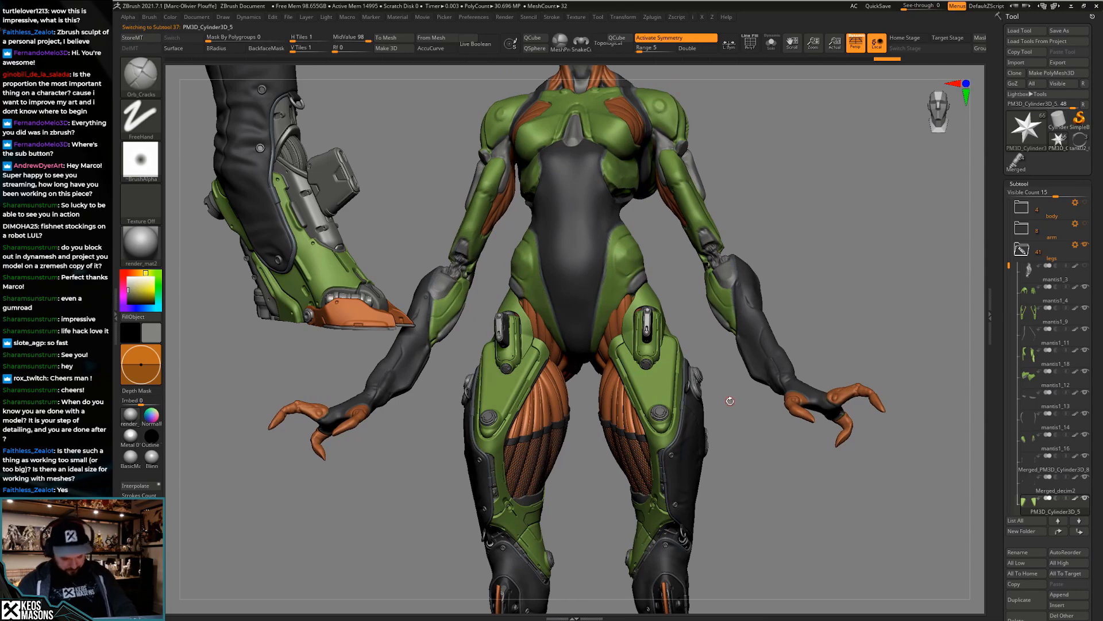
key("b")
key("t")
key("h")
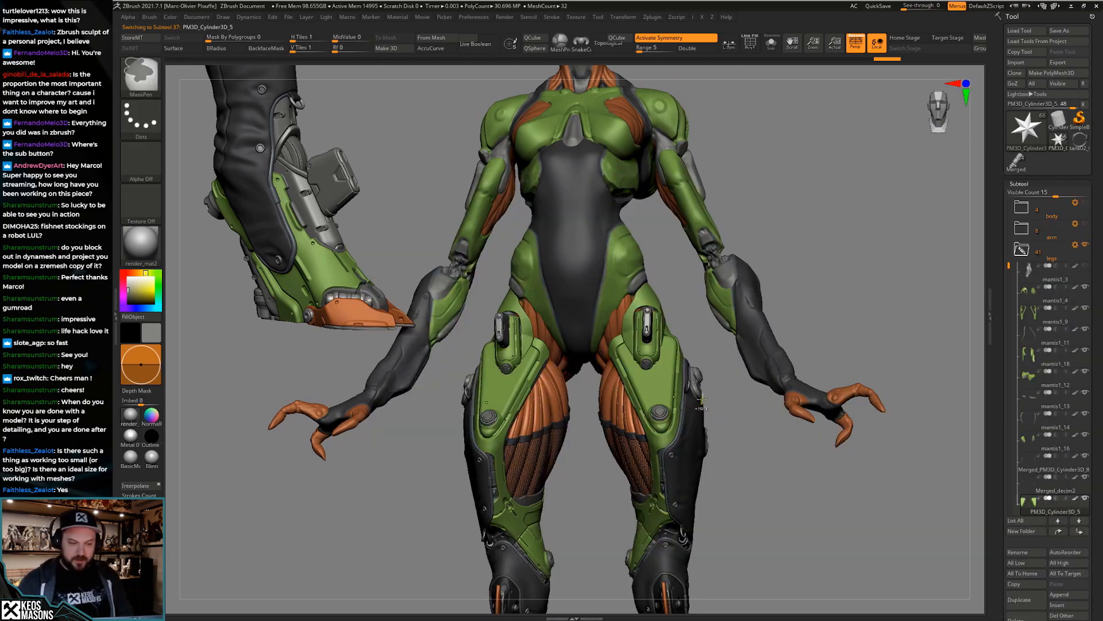
Examine the thigh panel and its knobs up close, briefly ghosting the surrounding parts
right_click_drag(705, 407, 706, 427, "ctrl")
mouse_move(705, 427)
right_mouse_down("alt")
mouse_move(677, 405)
mouse_move(699, 433)
right_mouse_up("alt")
right_click_drag(693, 380, 680, 417, "ctrl")
mouse_move(680, 417)
right_mouse_down("alt")
mouse_move(677, 366)
mouse_move(655, 423)
mouse_move(677, 360)
mouse_move(667, 373)
right_mouse_up("alt")
right_click(653, 427)
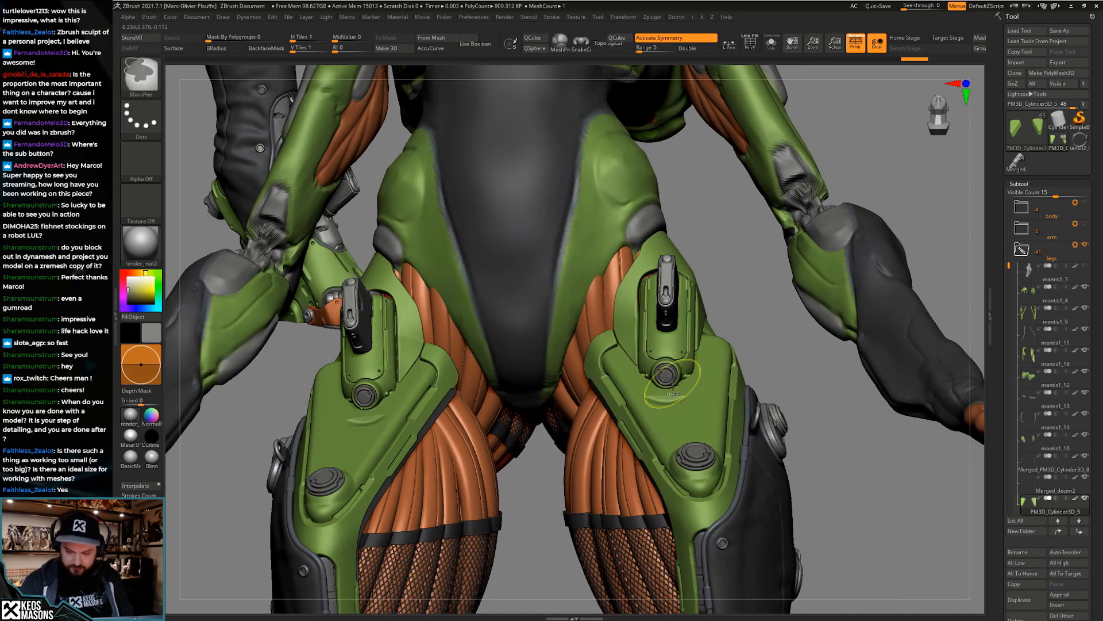
key("shift+t")
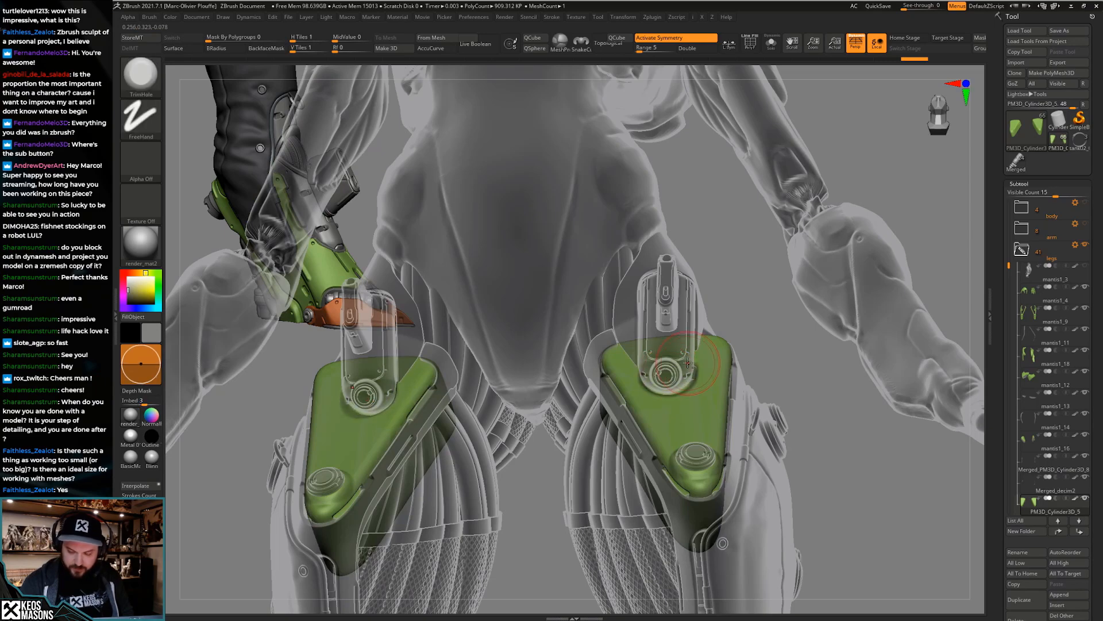
key("shift+t")
mouse_move(688, 363)
right_mouse_down()
mouse_move(773, 411)
mouse_move(638, 431)
right_mouse_up()
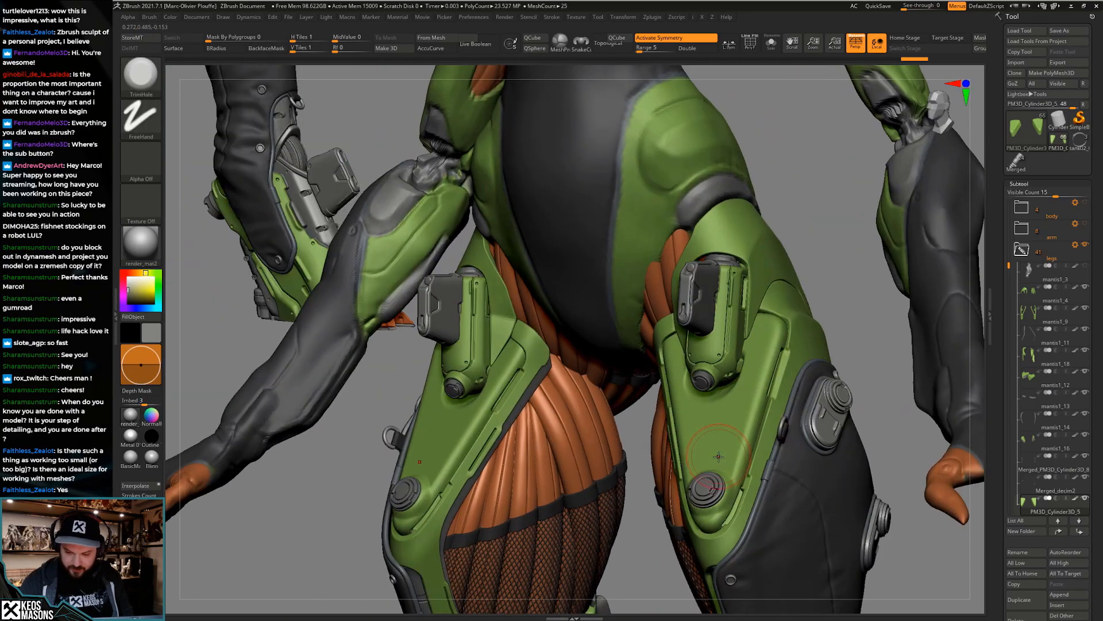
mouse_move(719, 457)
right_mouse_down("shift")
mouse_move(686, 333)
mouse_move(717, 415)
mouse_move(660, 405)
mouse_move(720, 400)
mouse_move(717, 440)
mouse_move(698, 398)
right_mouse_up("shift")
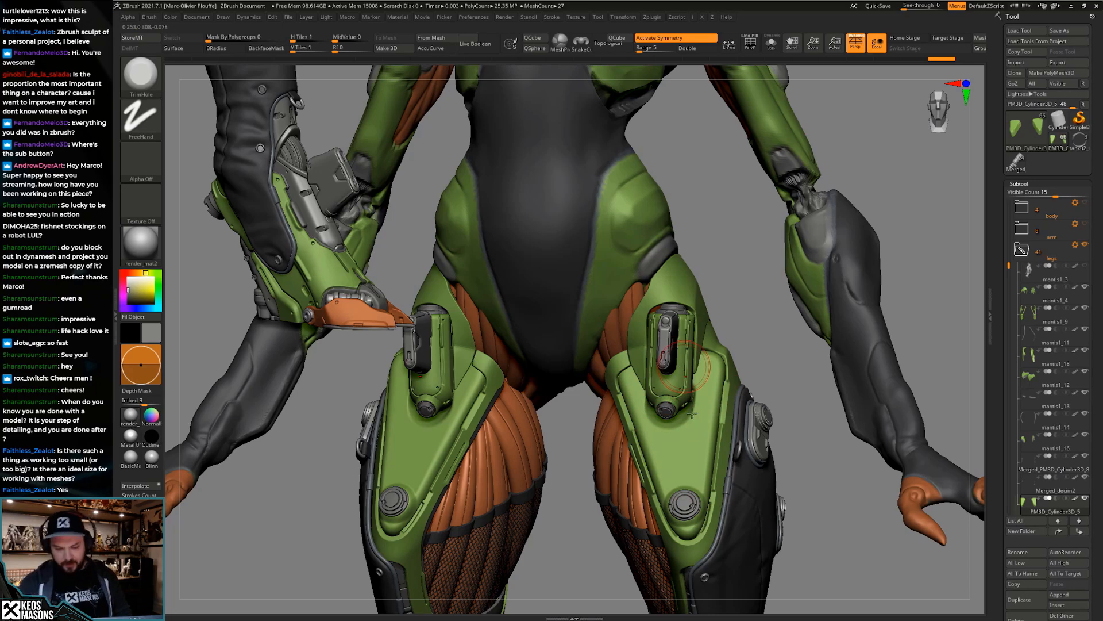
right_click_drag(692, 413, 696, 418)
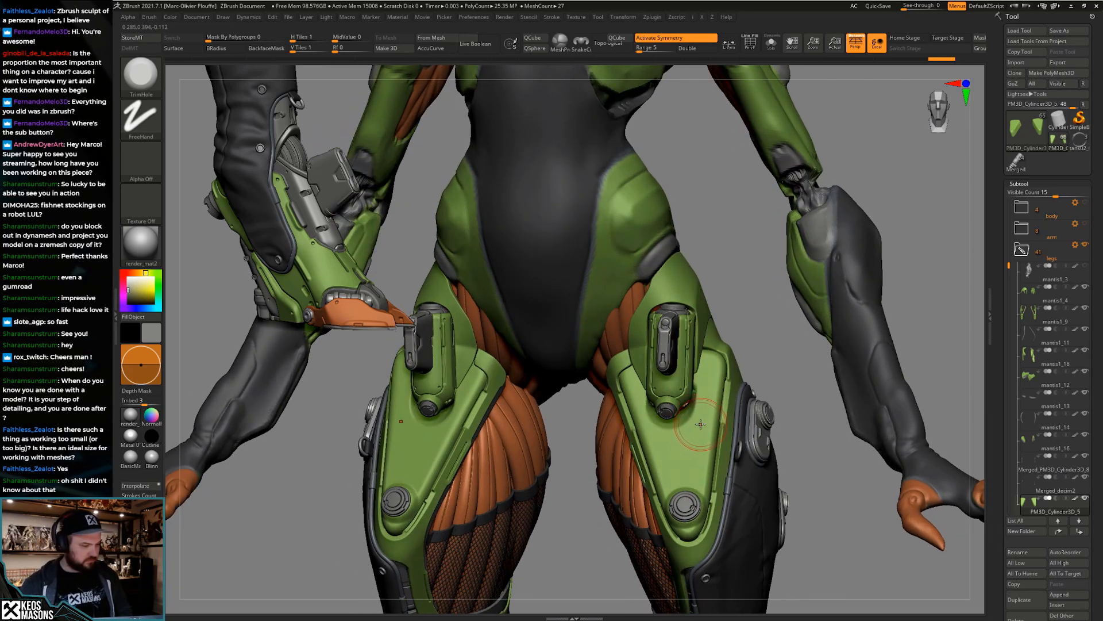
mouse_move(701, 427)
right_mouse_down()
mouse_move(702, 405)
mouse_move(711, 420)
mouse_move(700, 426)
mouse_move(700, 403)
mouse_move(714, 409)
mouse_move(722, 440)
mouse_move(704, 438)
mouse_move(700, 460)
mouse_move(656, 357)
right_mouse_up()
right_click(656, 357)
Select the green upper-thigh plate mantis1_4, isolate it and check its polygroups with the polyframe display
left_click(680, 289, "alt")
key("alt+s")
key("shift+f")
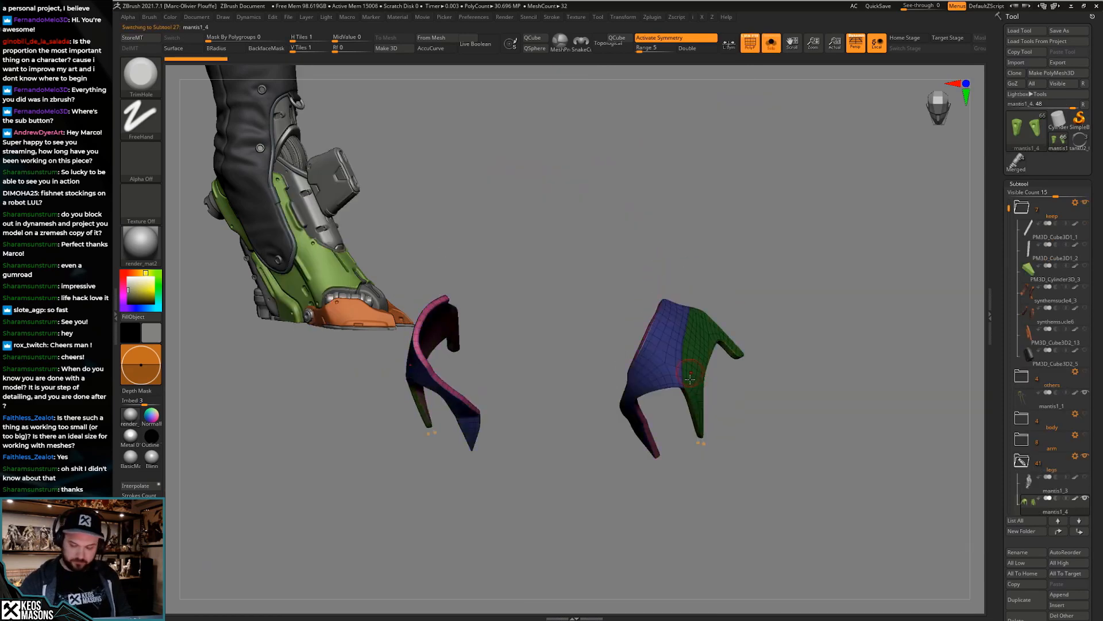
mouse_move(689, 321)
right_mouse_down()
mouse_move(699, 408)
mouse_move(759, 374)
right_mouse_up()
key("shift+f")
Switch to the DragDot alpha brush with BackfaceMask, subdivide the isolated upper-thigh plate and adjust the Draw Size
key("space")
key("space")
left_click(723, 430)
mouse_move(879, 261)
right_mouse_down()
mouse_move(908, 239)
mouse_move(899, 299)
mouse_move(879, 276)
right_mouse_up()
right_click_drag(666, 381, 683, 369)
key("ctrl+z")
key("ctrl+d")
key("space")
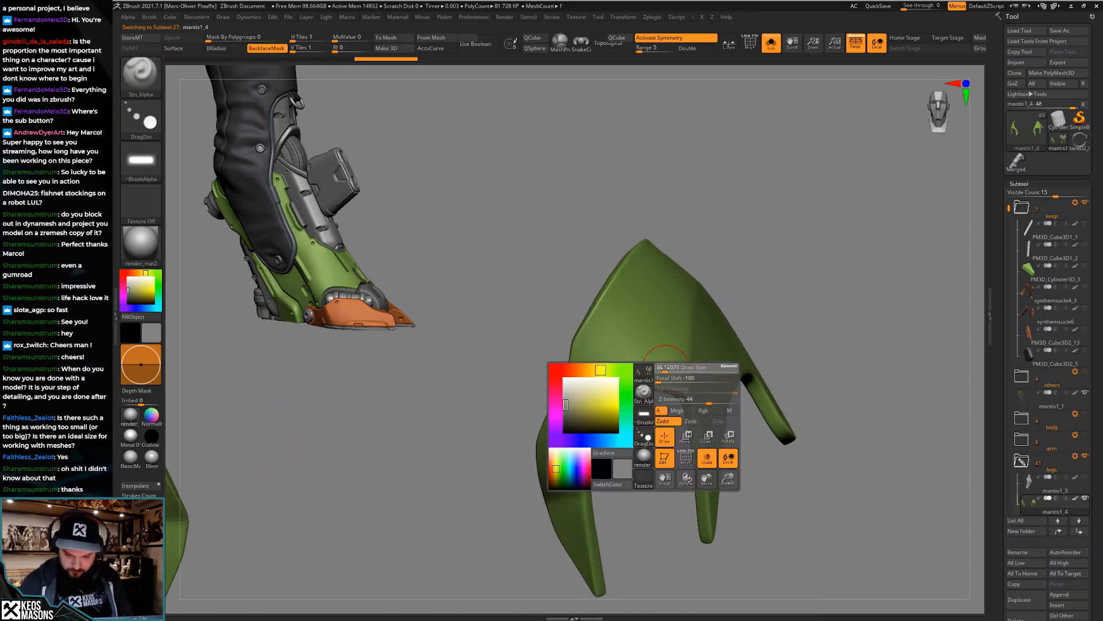
left_click_drag(654, 356, 660, 366)
Bring the full figure back and add a new recording layer to the upper-thigh plate mantis1_4
right_click_drag(733, 428, 711, 413, "ctrl")
key("alt+s")
scroll(1040, 447, "down", 5)
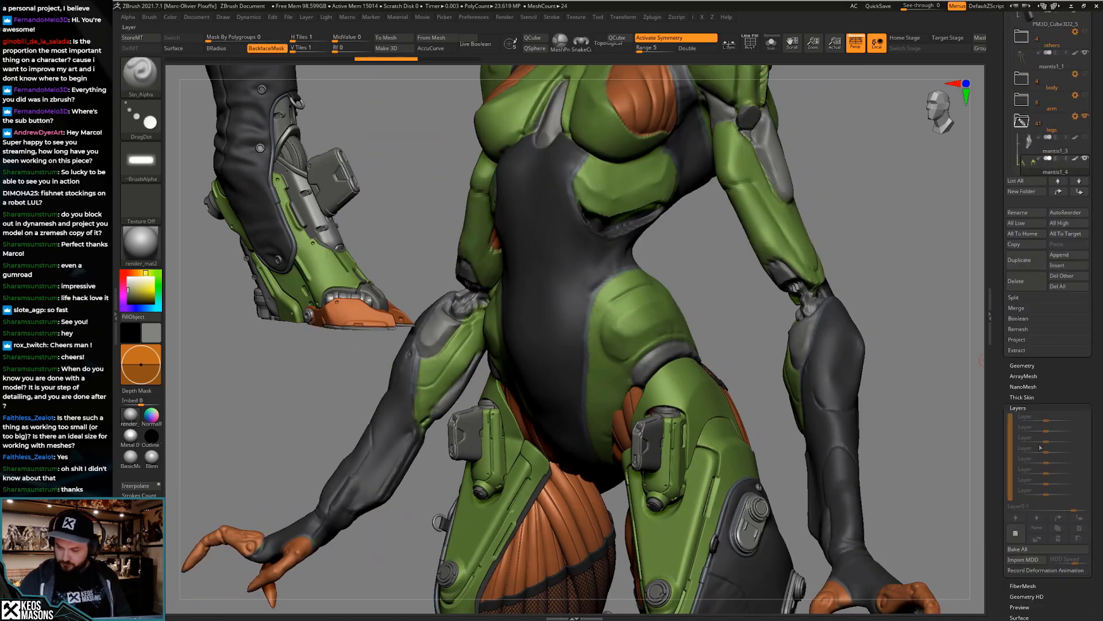
left_click(1015, 533)
key("alt+s")
Select the neighbouring green part mantis1_9 and inspect it in isolation with the polyframe display
right_click_drag(783, 441, 712, 405)
key("alt+s")
left_click(746, 462, "alt")
key("alt+s")
key("shift+f")
key("shift+f")
key("alt+s")
key("shift+f")
key("shift+f")
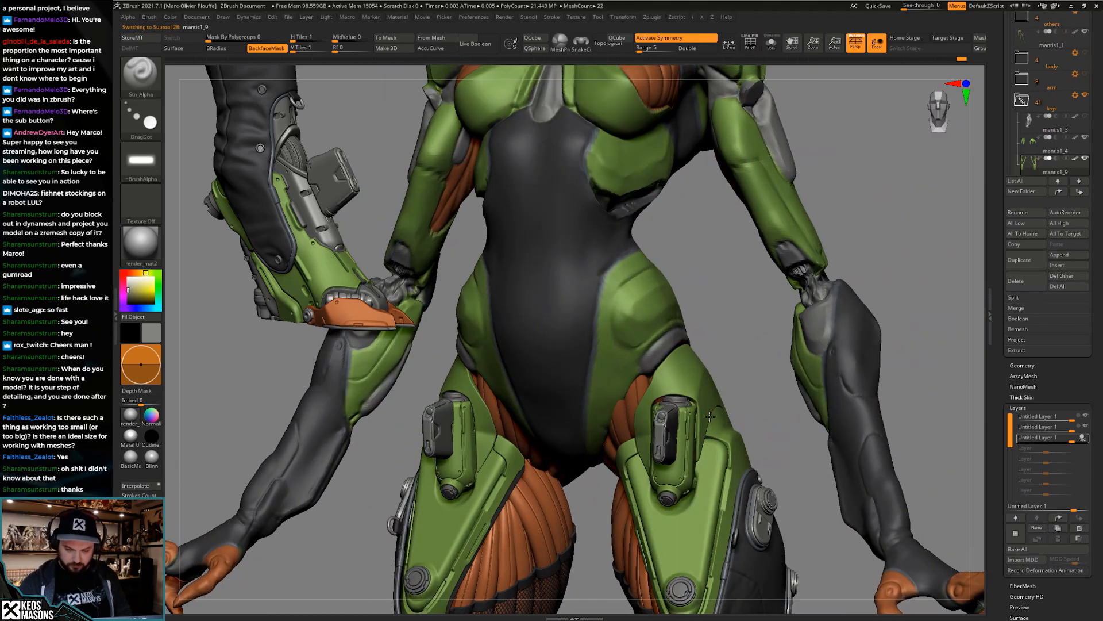
Reselect the upper-thigh plate mantis1_4, isolate it and choose the ClipCircleCenter brush
left_click(713, 428, "alt")
key("alt+s")
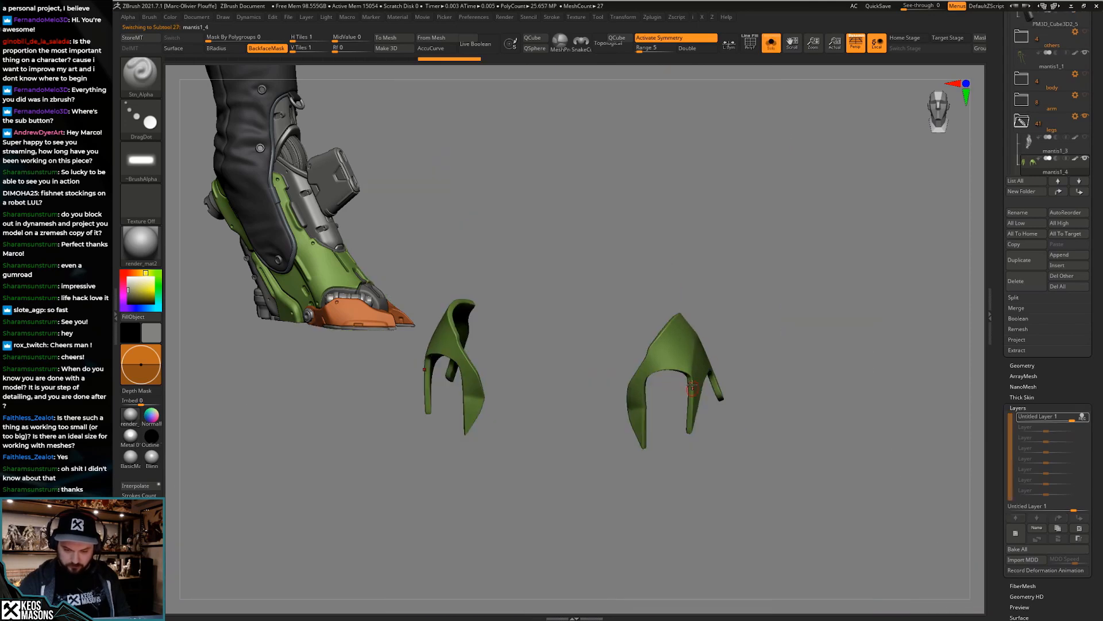
mouse_move(705, 419)
right_mouse_down()
mouse_move(711, 459)
mouse_move(710, 434)
right_mouse_up()
key("alt+s")
key("alt+s")
key("space")
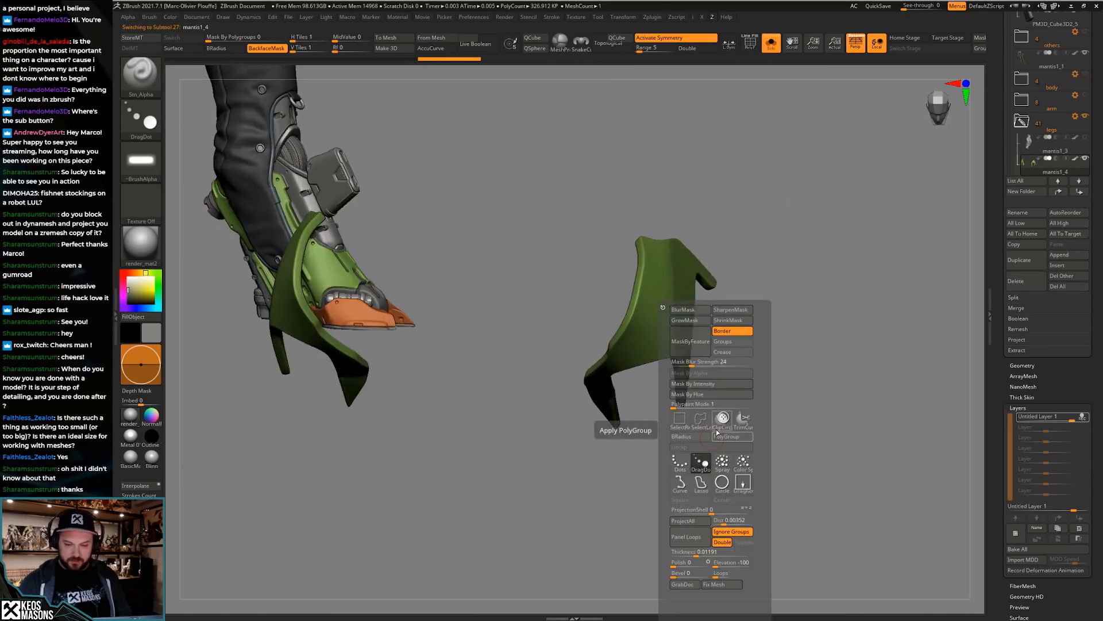
left_click(721, 421)
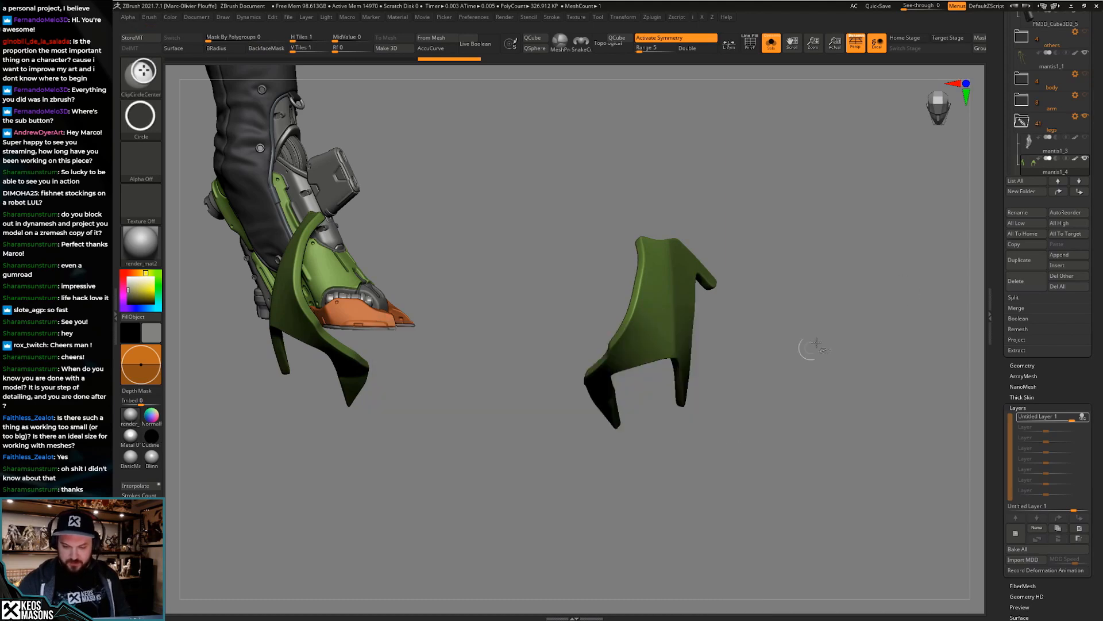
Try to clip the lower edge of the isolated upper-thigh plate with a circle
mouse_move(805, 345)
right_mouse_down()
mouse_move(731, 347)
mouse_move(767, 352)
right_mouse_up()
left_click_drag(639, 405, 680, 405, "ctrl+shift")
right_click_drag(682, 440, 692, 382)
mouse_move(763, 352)
right_mouse_down()
mouse_move(673, 374)
mouse_move(729, 391)
mouse_move(734, 418)
mouse_move(670, 395)
mouse_move(658, 403)
mouse_move(672, 385)
mouse_move(639, 409)
right_mouse_up()
key("ctrl+z")
key("alt+s")
key("ctrl+shift")
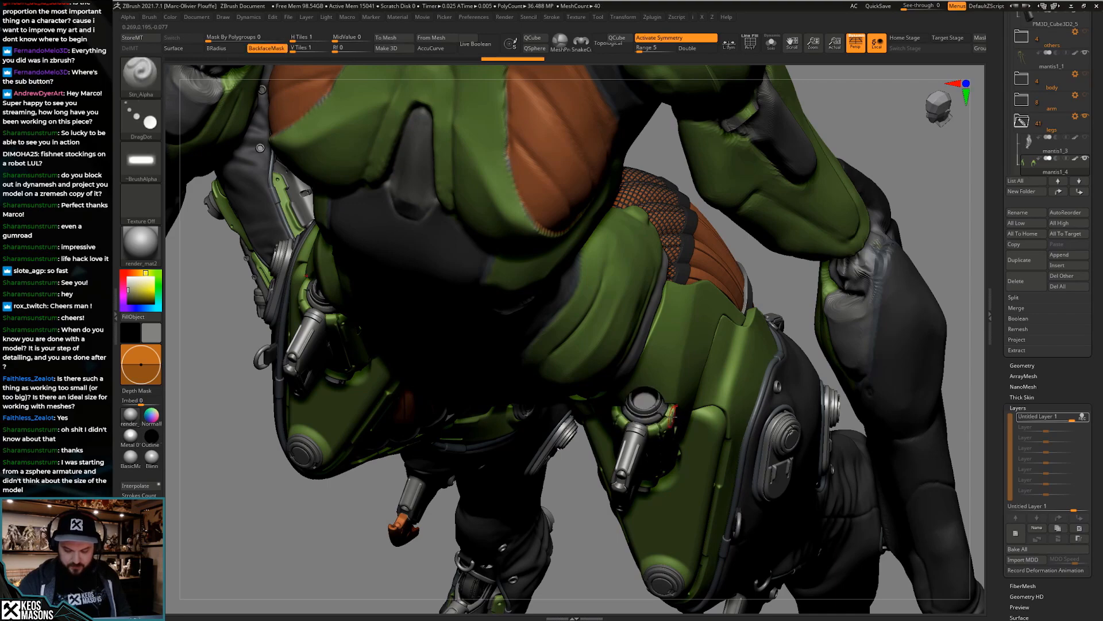
Ghost the parts around the upper-thigh plate, view it from above and switch to the Move brush
right_click_drag(664, 398, 795, 297)
key("alt+s")
key("alt+s")
left_click(666, 405, "alt")
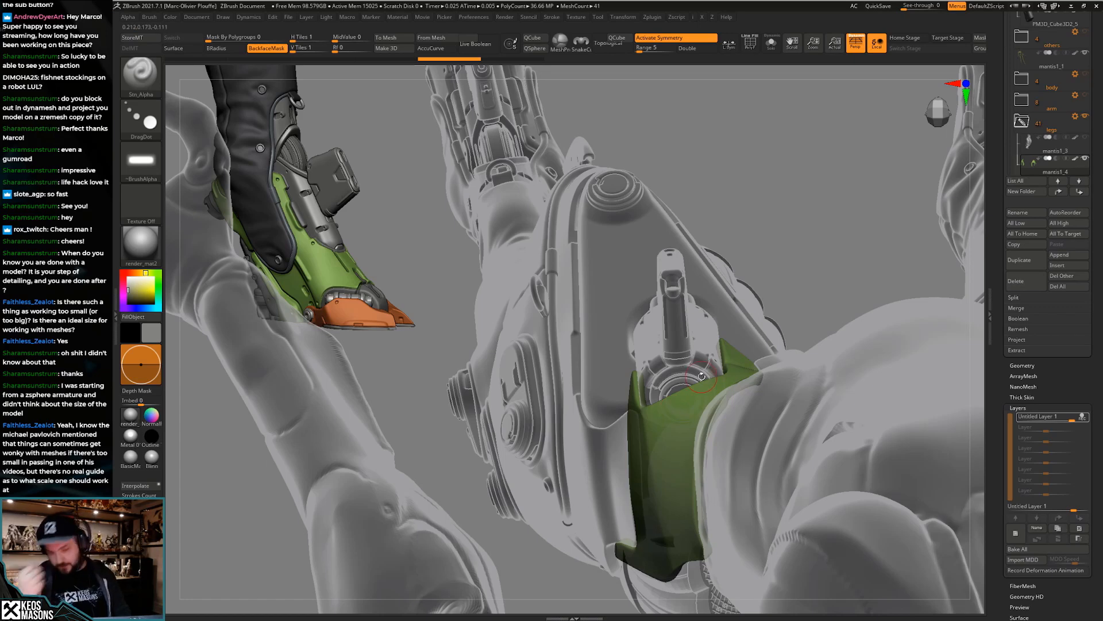
key("space")
key("space")
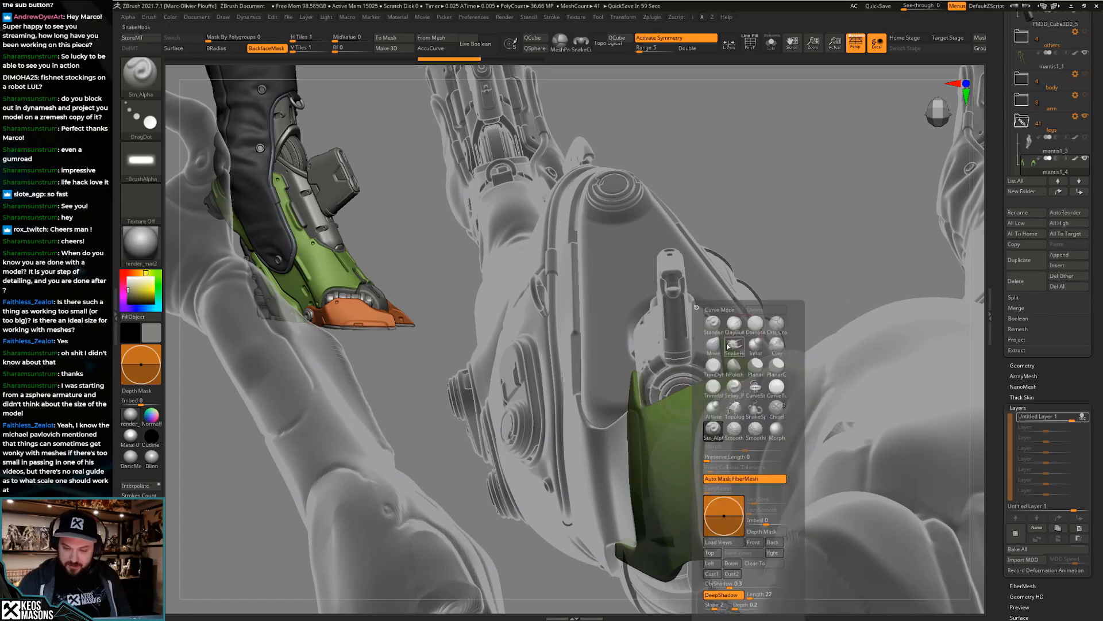
left_click(744, 336)
key("space")
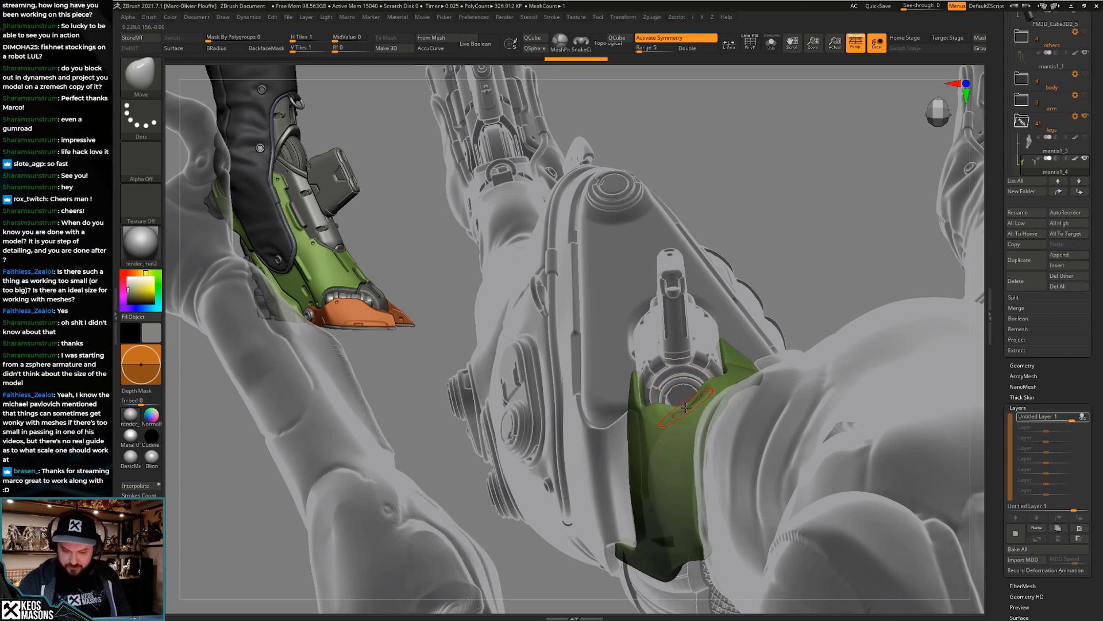
Reshape the upper-thigh plate's edge around the round knob with the Move brush, comparing versions through undo and redo
key("space")
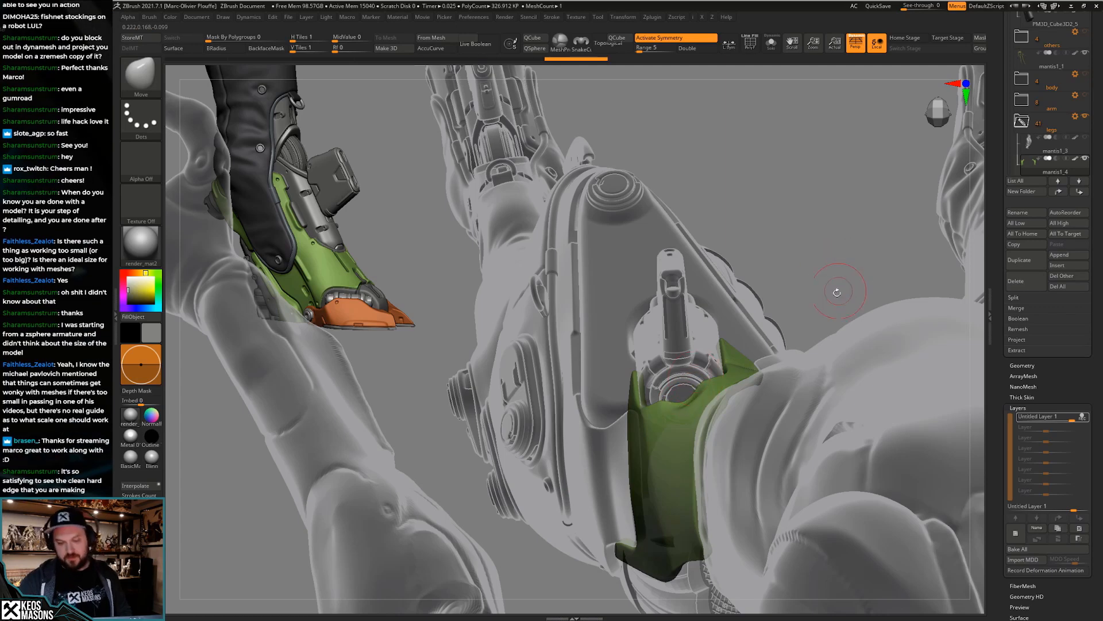
key("space")
key("ctrl+z")
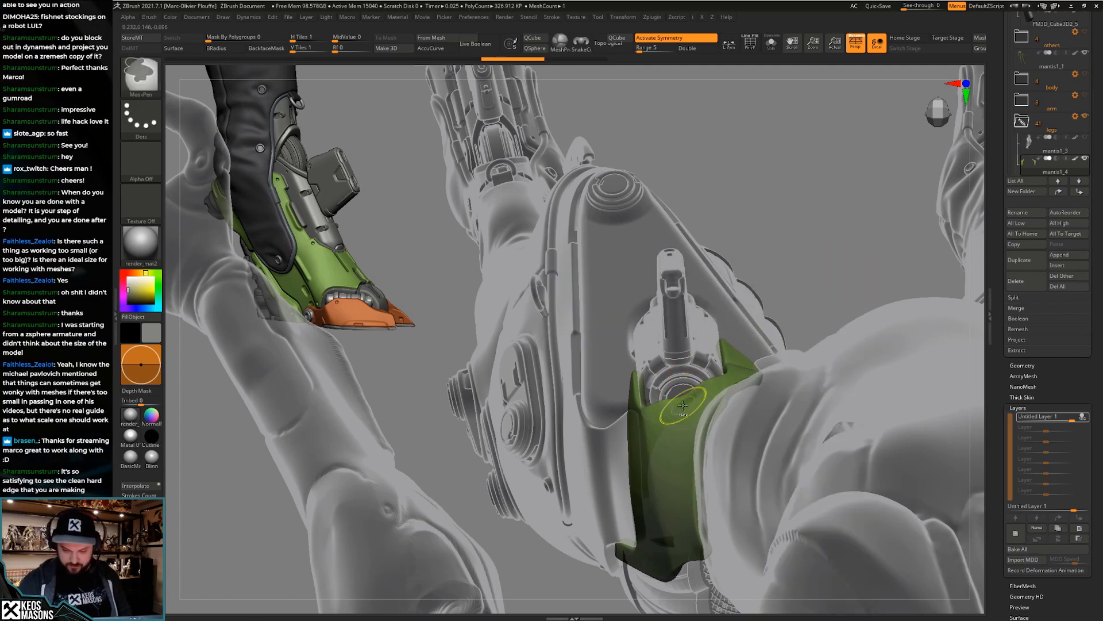
key("ctrl+z")
key("space")
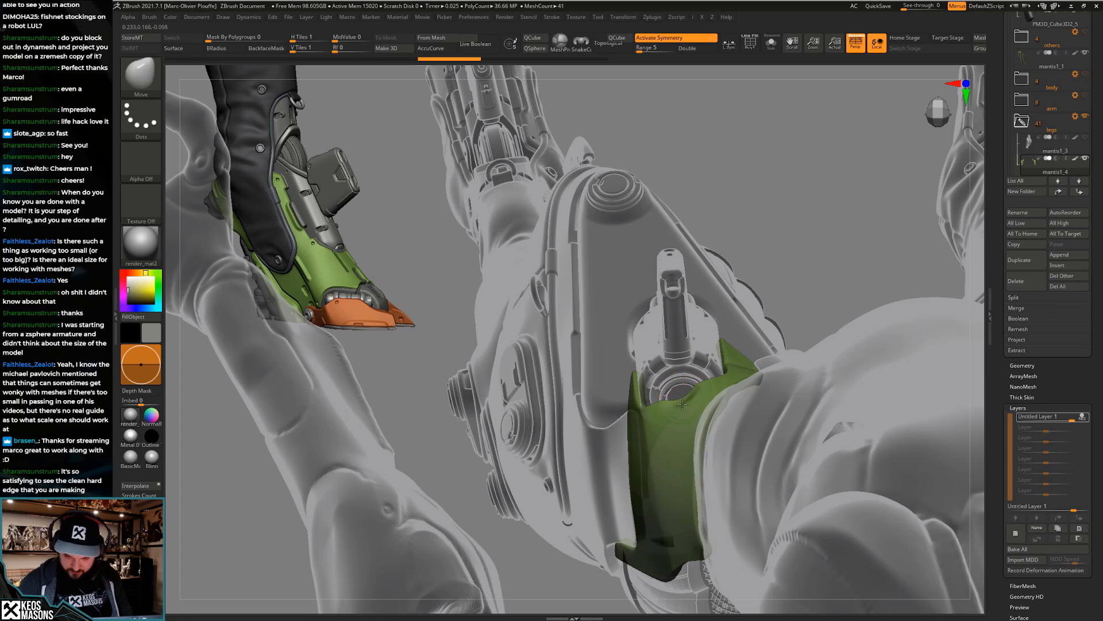
key("ctrl+shift+z")
key("ctrl+shift+z")
key("space")
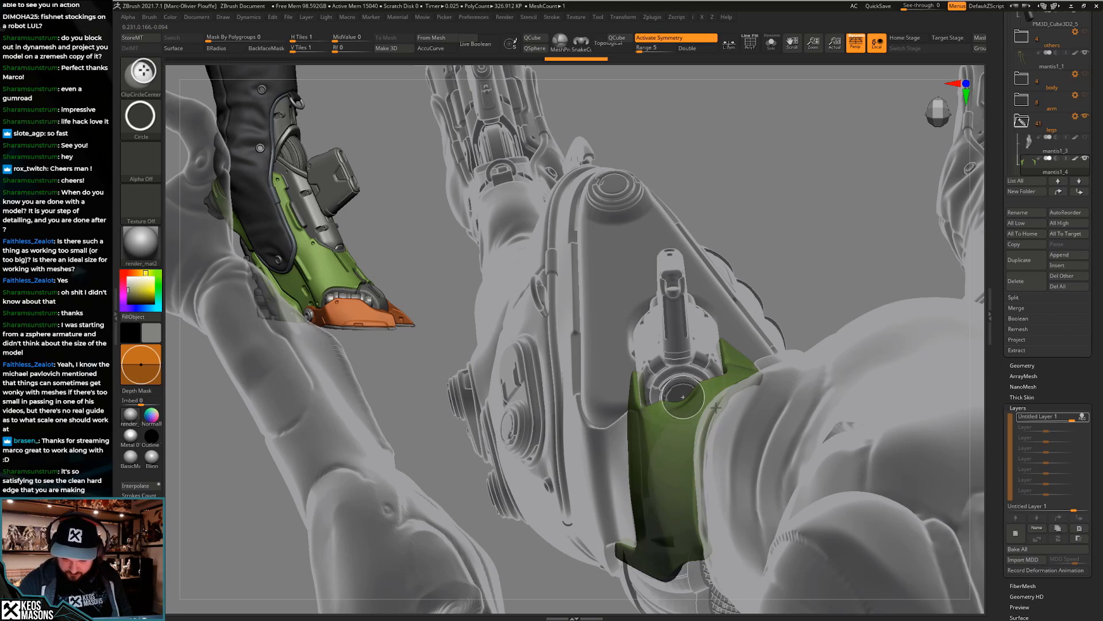
key("ctrl+shift+z")
Turn off ghosting, undo the last edit and check how the upper-thigh plate's edge fits around the knob
key("shift+t")
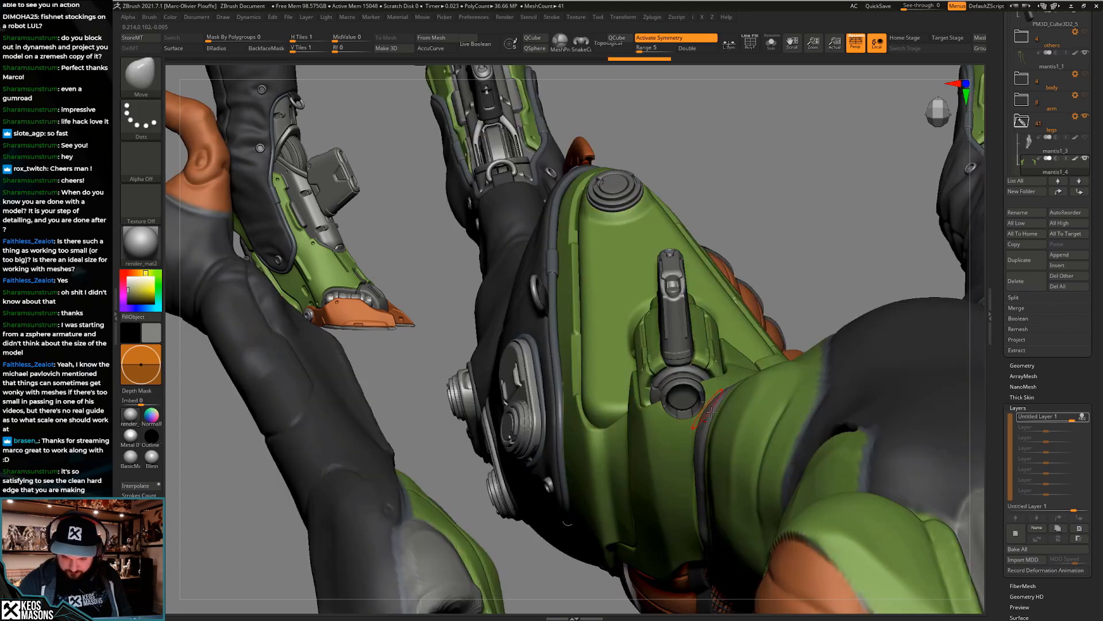
mouse_move(667, 401)
right_mouse_down()
mouse_move(723, 392)
mouse_move(689, 352)
mouse_move(768, 444)
mouse_move(726, 402)
right_mouse_up()
mouse_move(730, 439)
right_mouse_down()
mouse_move(699, 480)
mouse_move(678, 415)
right_mouse_up()
key("ctrl+z")
key("ctrl+shift")
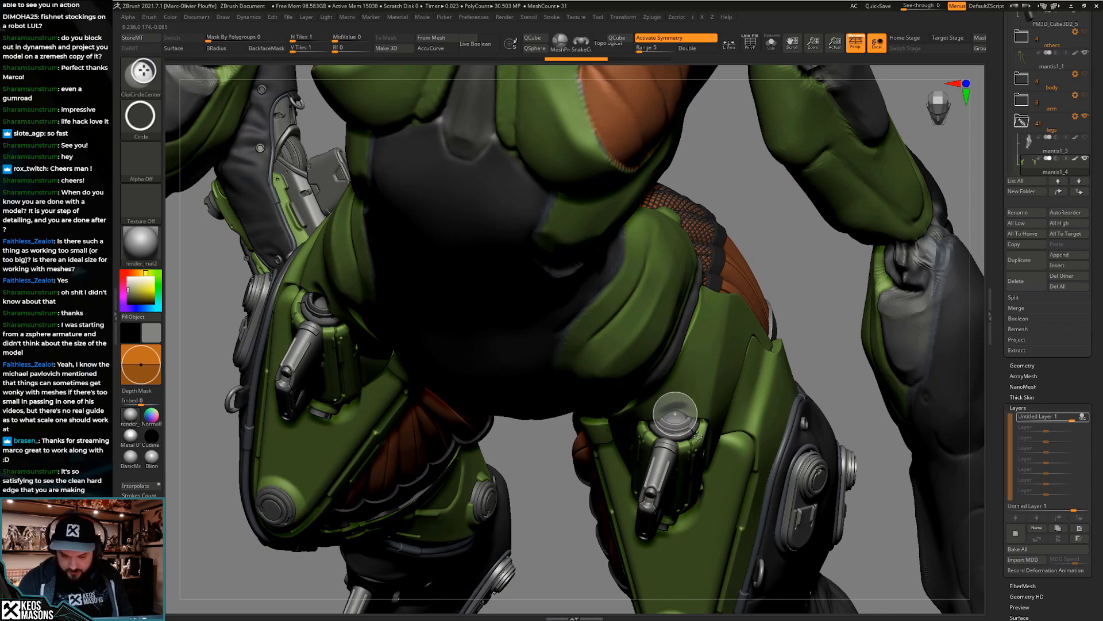
mouse_move(675, 414)
right_mouse_down("shift")
mouse_move(729, 426)
mouse_move(708, 424)
mouse_move(702, 397)
mouse_move(687, 427)
right_mouse_up("shift")
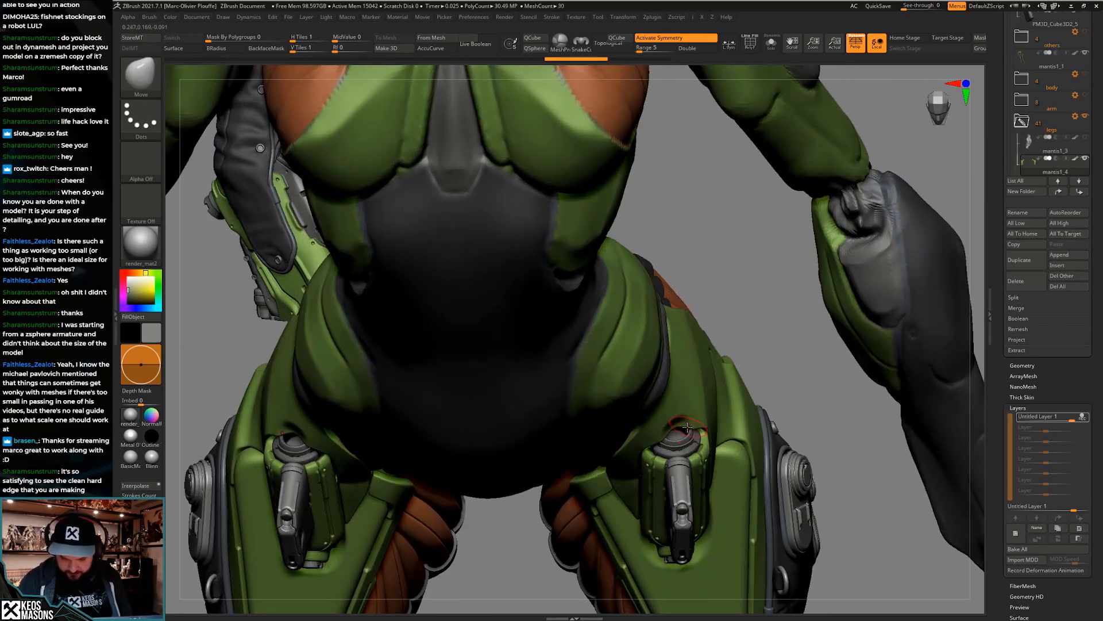
Examine from several angles how the upper-thigh plate's cutout fits around the round knob on top of the canister
right_click_drag(762, 359, 706, 405)
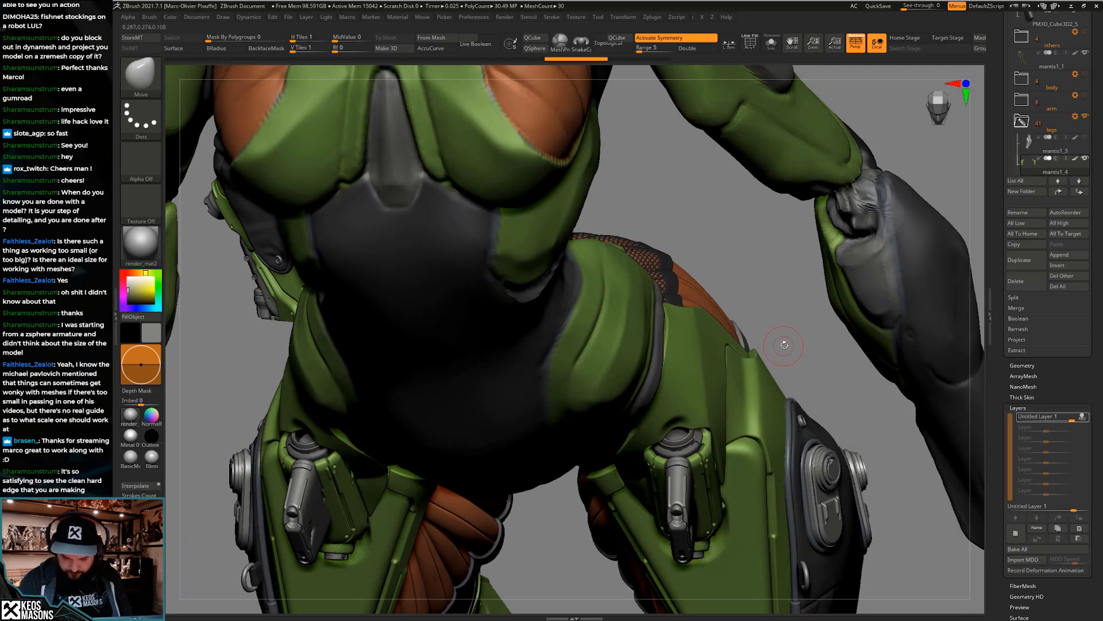
right_click_drag(784, 345, 781, 349)
key("ctrl+shift")
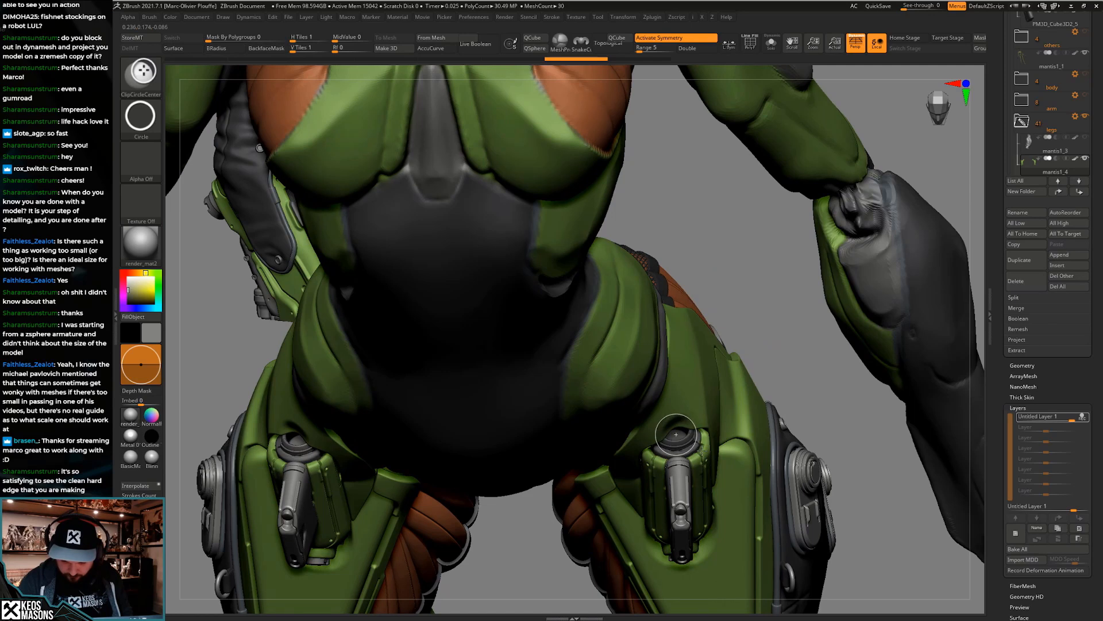
mouse_move(707, 419)
right_mouse_down()
mouse_move(771, 387)
mouse_move(712, 403)
mouse_move(766, 413)
right_mouse_up()
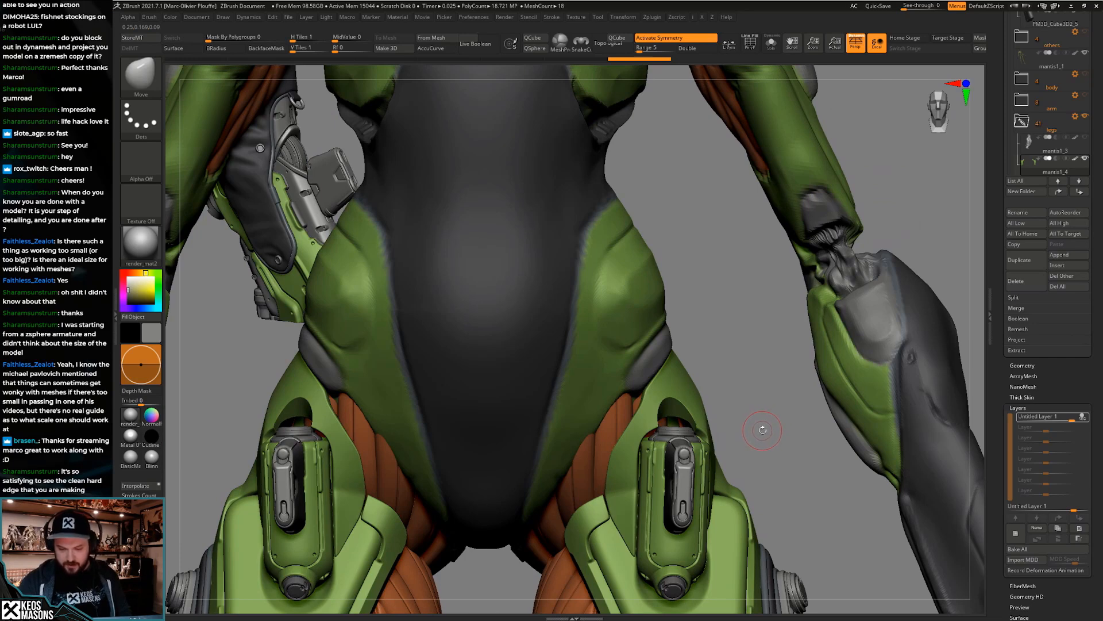
left_click_drag(762, 428, 699, 442)
key("ctrl+shift")
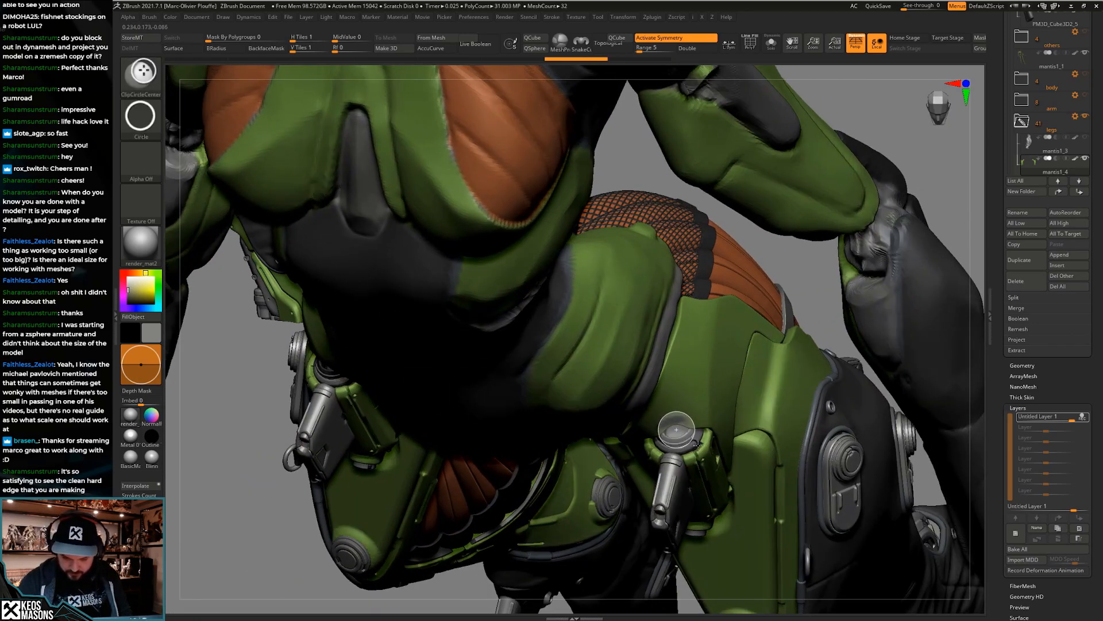
mouse_move(680, 429)
right_mouse_down()
mouse_move(734, 399)
mouse_move(722, 423)
mouse_move(693, 428)
mouse_move(724, 422)
mouse_move(740, 398)
mouse_move(754, 424)
right_mouse_up()
Isolate the upper-thigh plate with backface masking on, inspect the rim of its round cutout and return to the full figure
key("alt+s")
mouse_move(754, 425)
right_mouse_down()
mouse_move(692, 428)
mouse_move(783, 419)
mouse_move(764, 413)
mouse_move(739, 431)
mouse_move(768, 395)
mouse_move(723, 352)
mouse_move(731, 375)
mouse_move(750, 341)
mouse_move(801, 357)
mouse_move(774, 410)
mouse_move(820, 350)
mouse_move(711, 418)
mouse_move(885, 396)
mouse_move(716, 444)
mouse_move(704, 411)
mouse_move(719, 381)
mouse_move(750, 365)
mouse_move(741, 383)
mouse_move(868, 300)
mouse_move(838, 338)
mouse_move(749, 392)
mouse_move(665, 357)
mouse_move(685, 366)
right_mouse_up()
key("space")
key("shift+f")
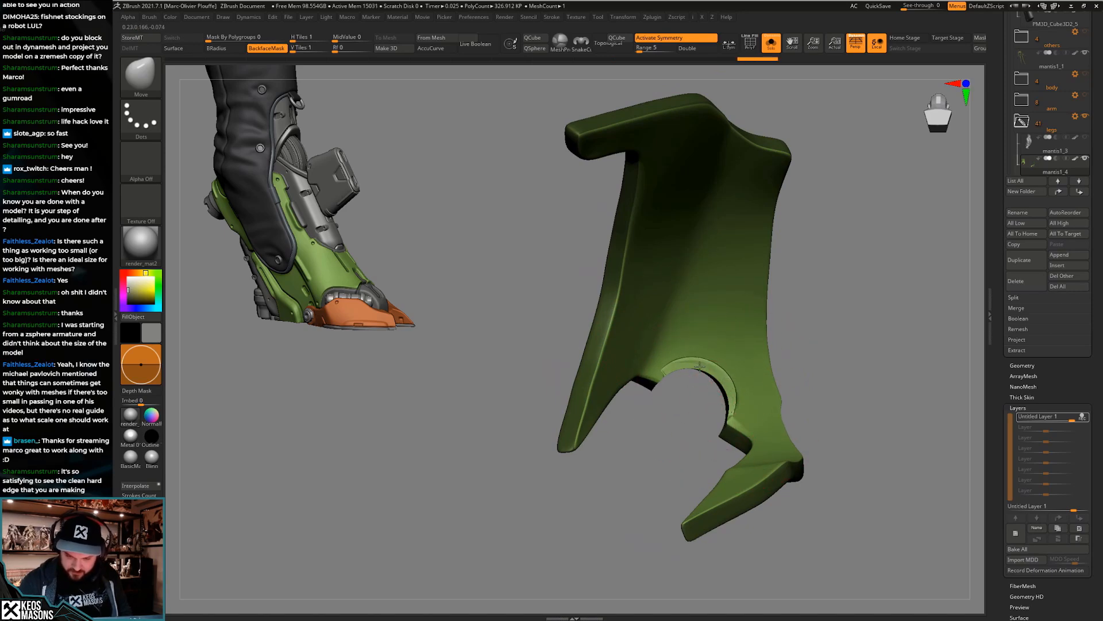
mouse_move(699, 366)
right_mouse_down()
mouse_move(747, 454)
mouse_move(698, 374)
mouse_move(718, 396)
mouse_move(734, 394)
mouse_move(810, 331)
mouse_move(734, 389)
mouse_move(754, 409)
mouse_move(718, 391)
mouse_move(802, 383)
mouse_move(816, 437)
mouse_move(759, 392)
mouse_move(800, 369)
mouse_move(898, 246)
mouse_move(820, 384)
mouse_move(819, 360)
right_mouse_up()
key("shift+s")
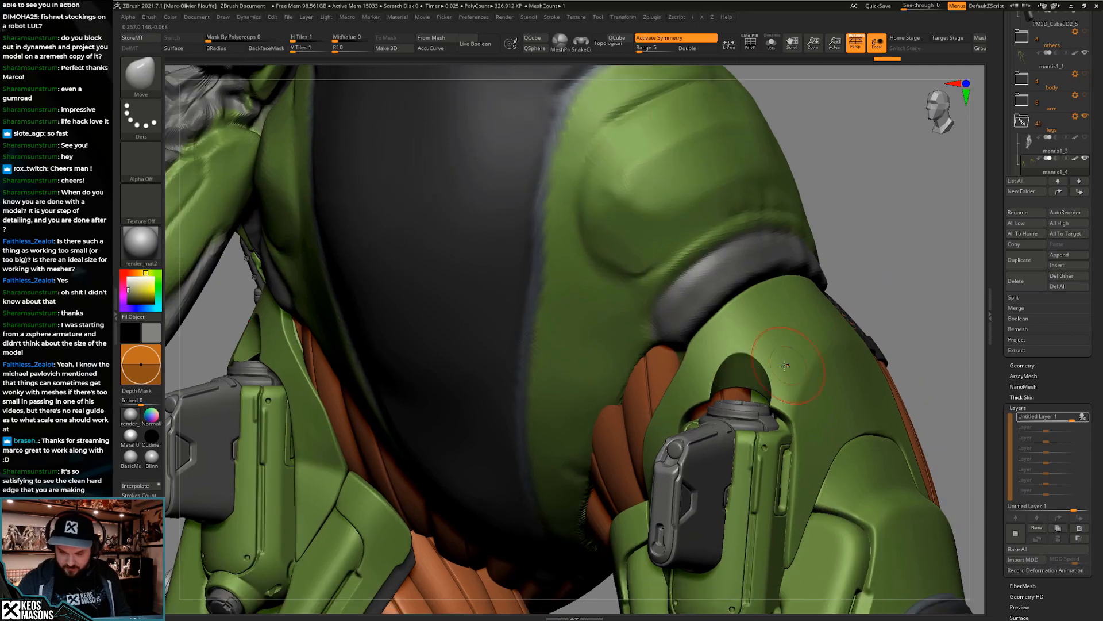
Select the green thigh canister PM3D_Cylinder3D_57, isolate it and duplicate it as a new subtool
mouse_move(745, 357)
right_mouse_down("ctrl")
mouse_move(750, 463)
mouse_move(729, 406)
mouse_move(739, 333)
mouse_move(738, 424)
mouse_move(759, 451)
mouse_move(741, 411)
mouse_move(726, 460)
mouse_move(703, 435)
right_mouse_up("ctrl")
key("space")
left_click(731, 324)
key("shift+s")
key("shift+f")
key("shift+f")
right_click(703, 435)
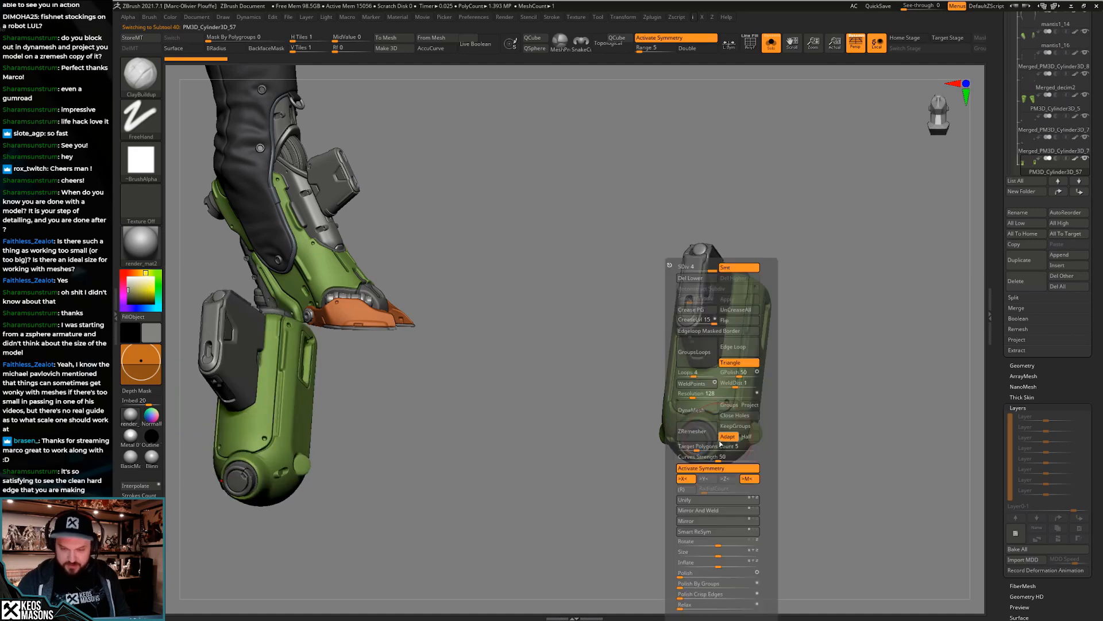
left_click(1026, 264)
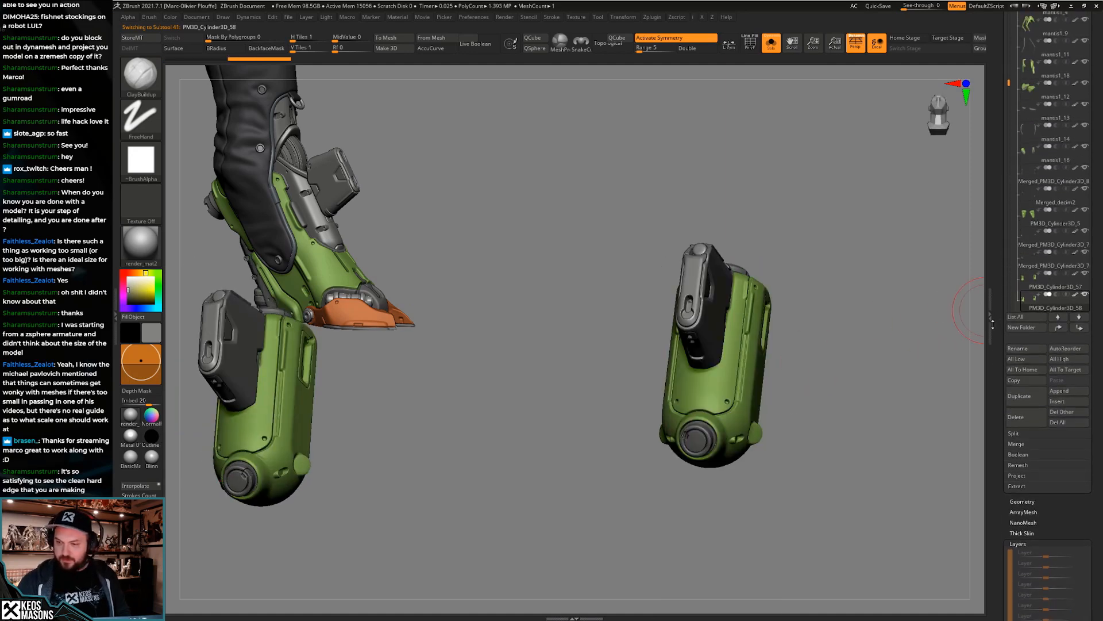
Mask the round knob at the lower end of the duplicated canister and remove all the other geometry from the copy
key("w")
left_click(730, 365, "ctrl")
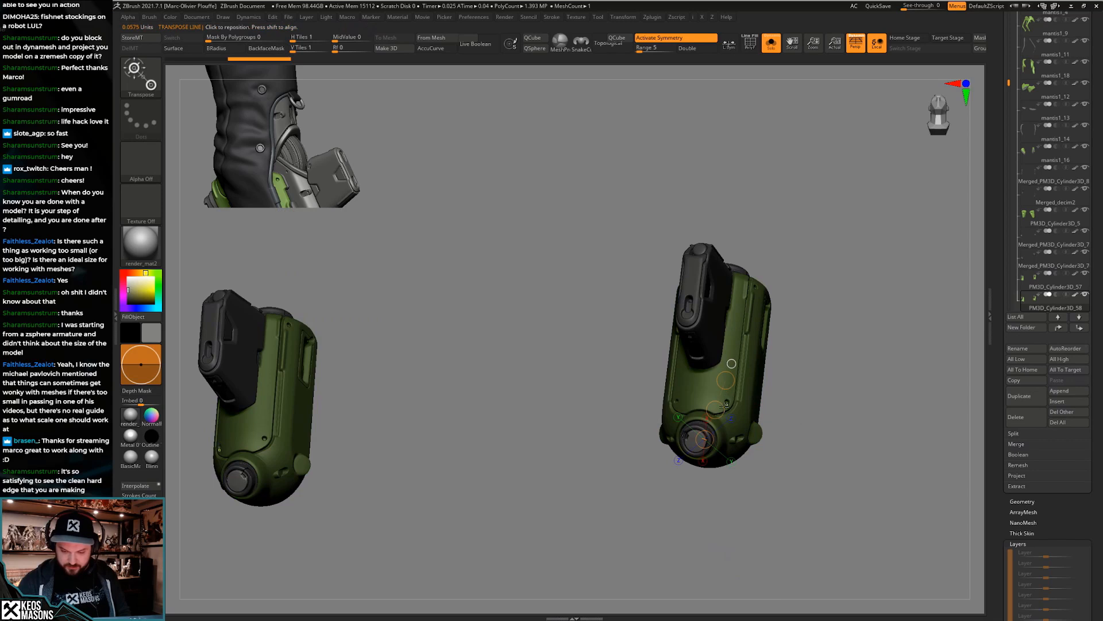
left_click(700, 439, "ctrl")
key("q")
left_click(814, 389, "ctrl")
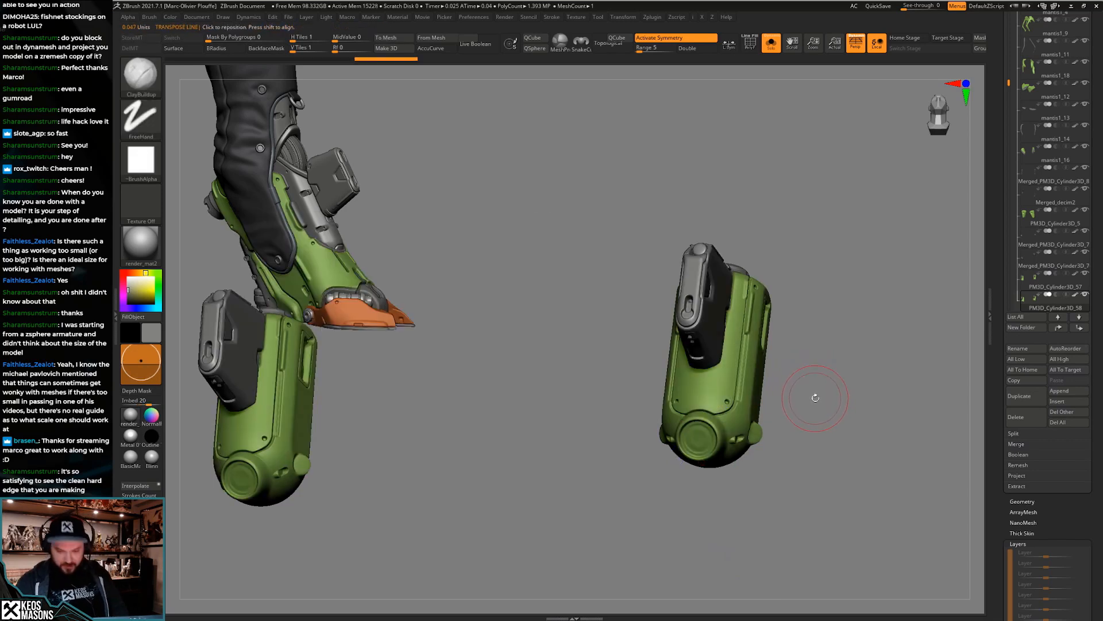
left_click_drag(839, 367, 826, 396, "ctrl+shift")
key("i")
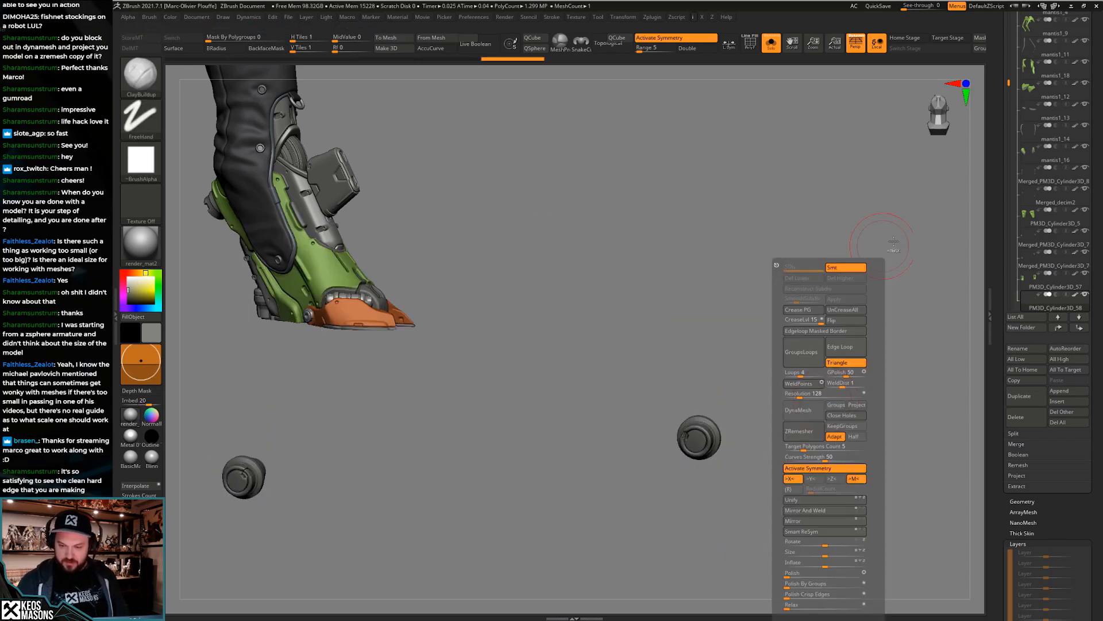
left_click_drag(894, 241, 851, 322, "ctrl")
Bring back the full figure and move the knob copy up to the canister's upper end with a Transpose line
key("s")
mouse_move(800, 406)
right_mouse_down()
mouse_move(731, 421)
mouse_move(658, 411)
right_mouse_up()
key("w")
mouse_move(705, 436)
left_mouse_down()
mouse_move(745, 333)
mouse_move(703, 179)
left_mouse_up()
left_click_drag(832, 133, 828, 131)
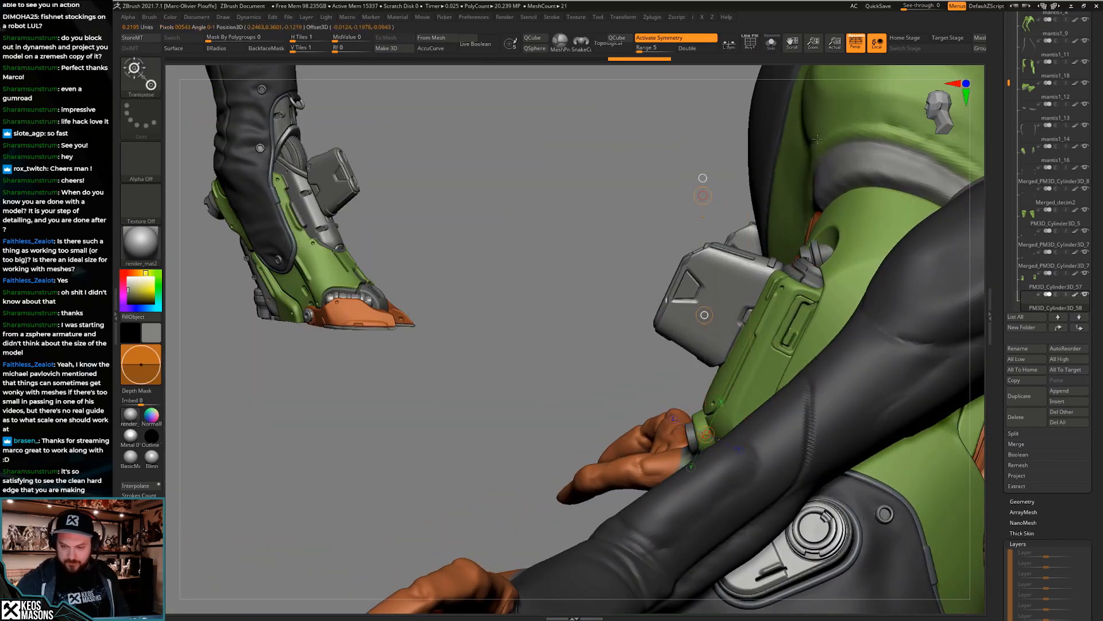
key("q")
Rotate the knob copy upright and seat it on the canister's upper end under the thigh plate's arch
mouse_move(712, 275)
right_mouse_down()
mouse_move(848, 296)
mouse_move(773, 377)
mouse_move(748, 344)
right_mouse_up()
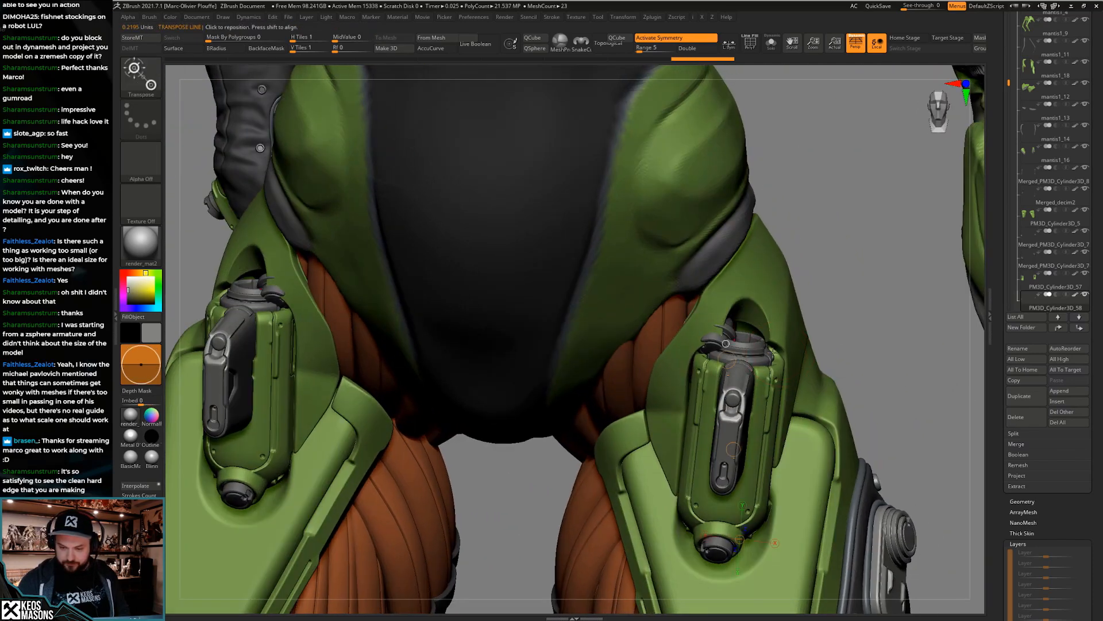
key("w")
left_click_drag(747, 344, 888, 331)
left_click_drag(748, 346, 750, 372)
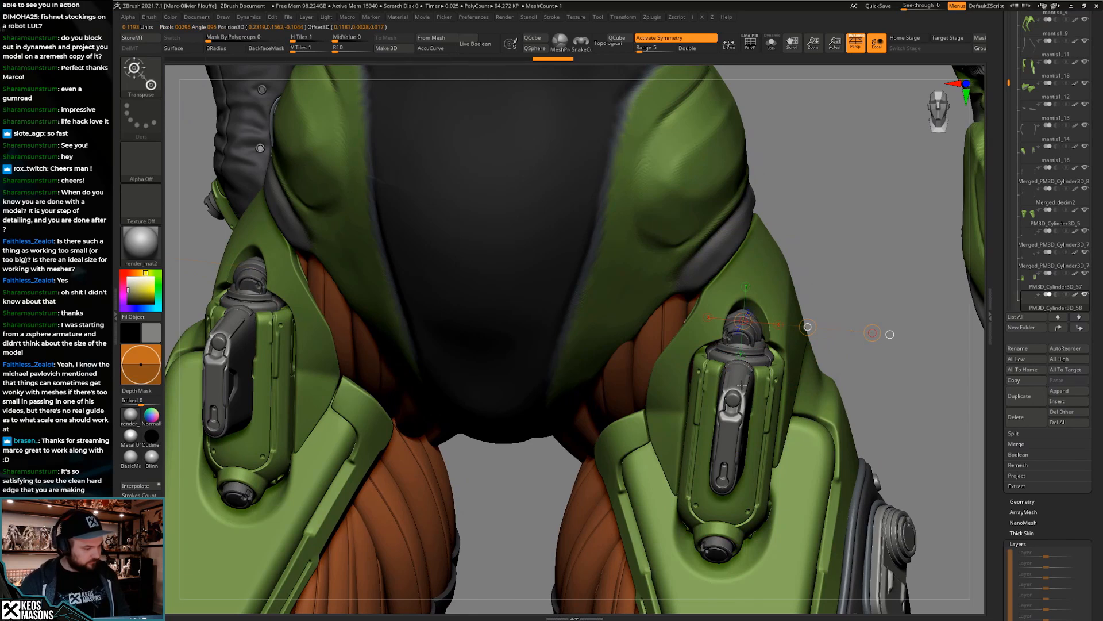
left_click_drag(708, 418, 401, 467)
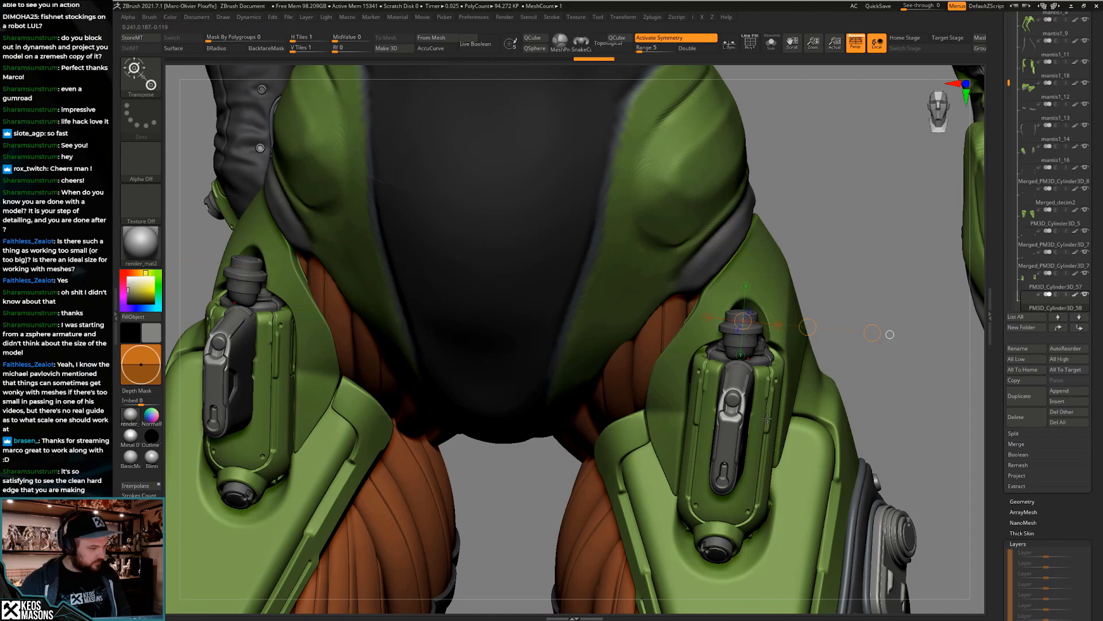
Shift the knob copy sideways with the Transpose line so it lines up with the canister's neck
right_click_drag(777, 403, 832, 319)
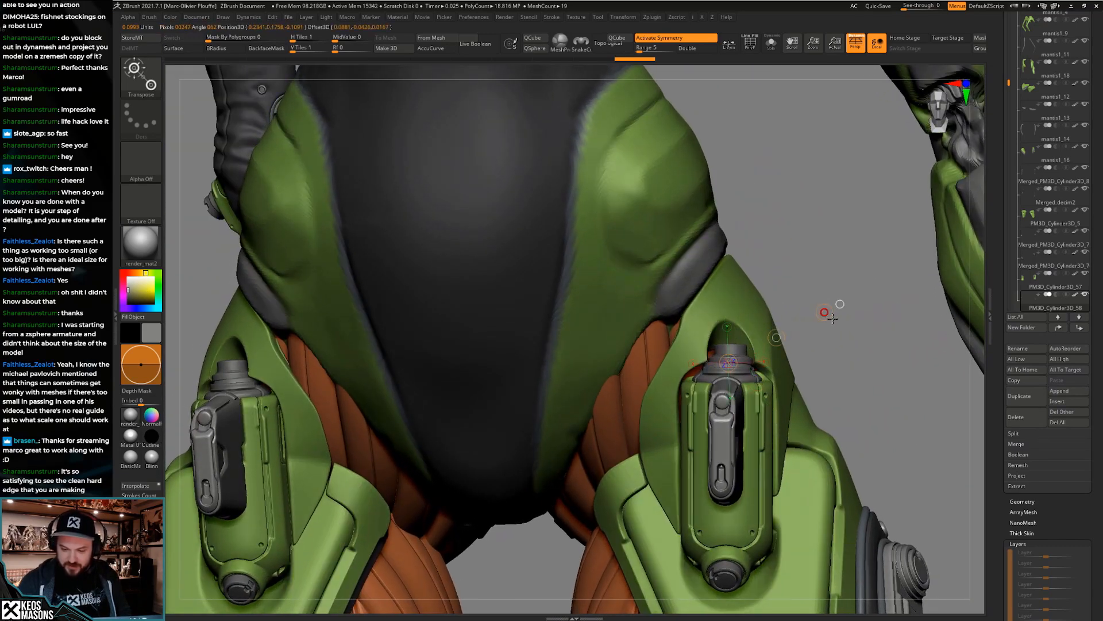
left_click_drag(833, 317, 833, 316)
mouse_move(776, 338)
left_mouse_down()
mouse_move(855, 338)
mouse_move(800, 340)
left_mouse_up()
key("q")
mouse_move(813, 345)
right_mouse_down()
mouse_move(730, 466)
mouse_move(753, 368)
mouse_move(751, 401)
right_mouse_up()
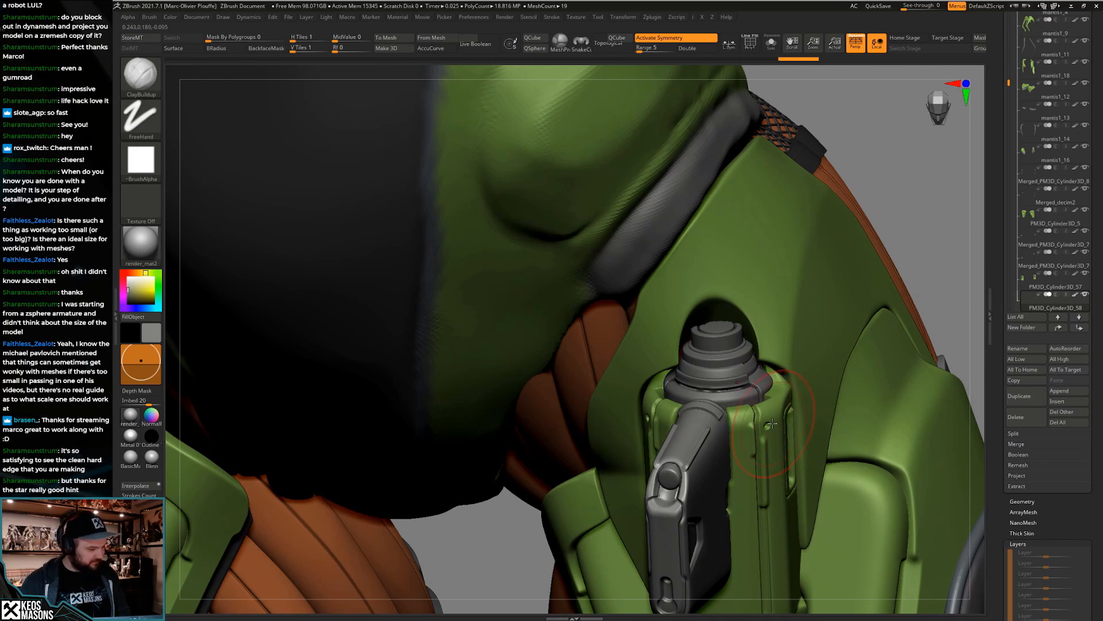
Fine-tune the knob copy's height and centring on the canister neck, checking it from the front and from above
key("w")
left_click_drag(925, 335, 936, 324)
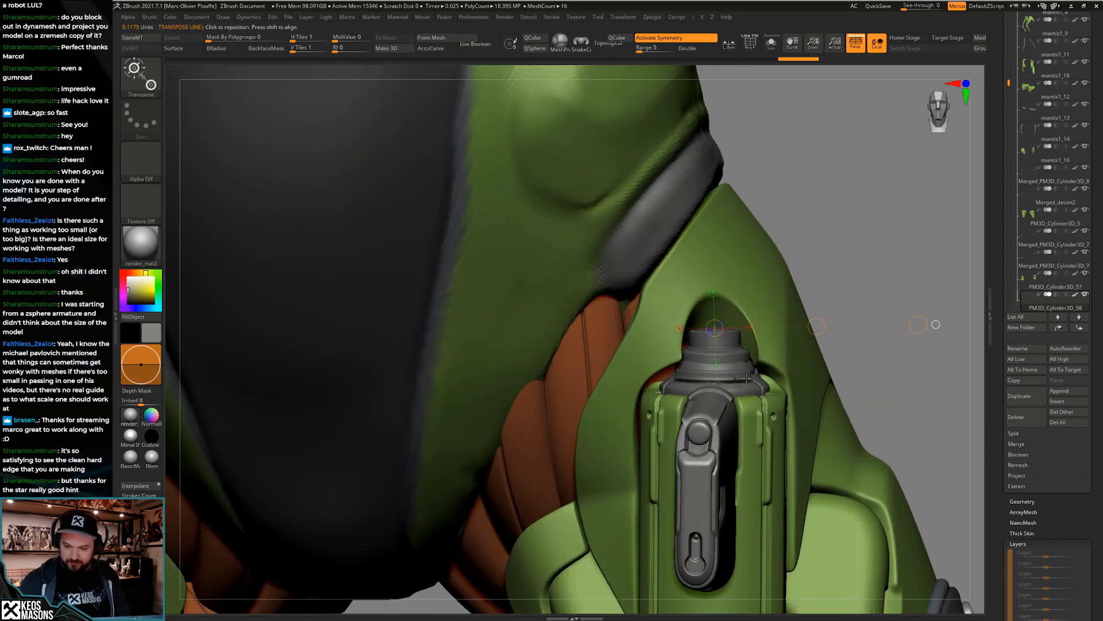
left_click_drag(808, 343, 808, 357)
left_click_drag(892, 351, 776, 443)
mouse_move(768, 425)
right_mouse_down()
mouse_move(764, 439)
mouse_move(739, 359)
mouse_move(730, 397)
mouse_move(744, 392)
mouse_move(734, 383)
mouse_move(677, 424)
right_mouse_up()
key("w")
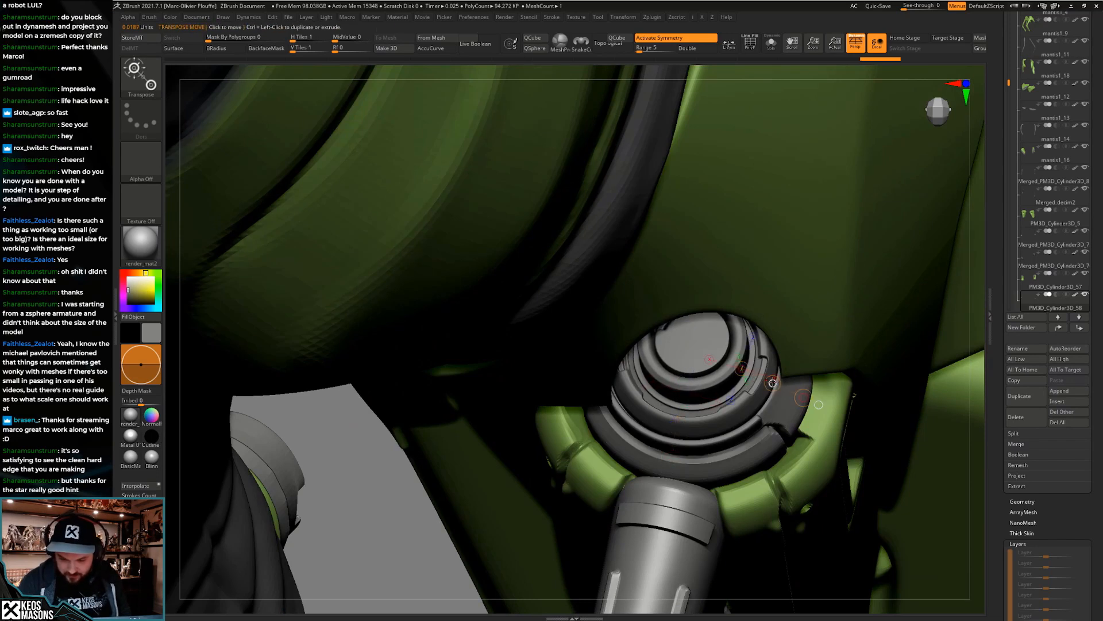
right_click_drag(772, 383, 702, 334)
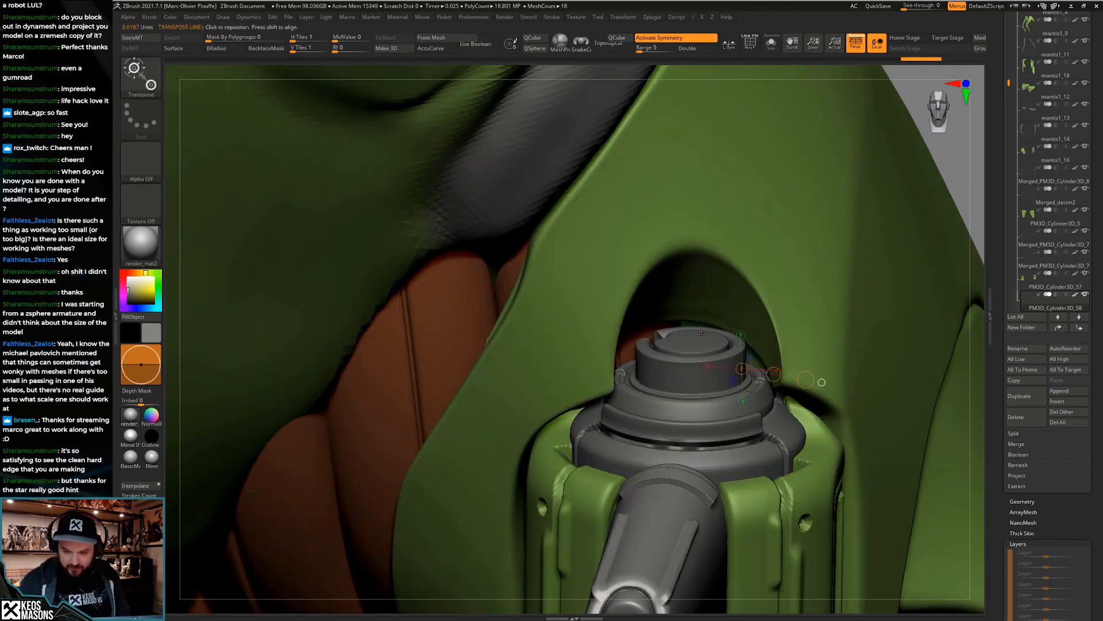
right_click_drag(810, 289, 737, 317)
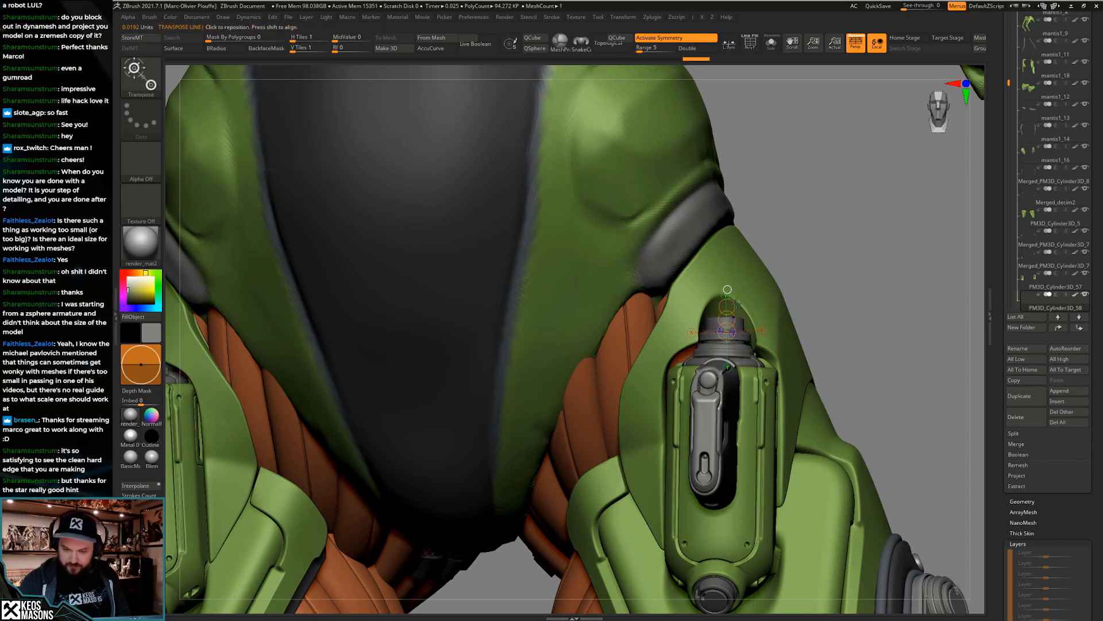
Check the new knob on the whole figure and look at the upper-thigh plate mantis1_4 in isolation
mouse_move(736, 303)
right_mouse_down("ctrl")
mouse_move(793, 409)
mouse_move(770, 411)
mouse_move(798, 415)
mouse_move(787, 453)
mouse_move(798, 455)
mouse_move(740, 392)
right_mouse_up("ctrl")
key("shift+f")
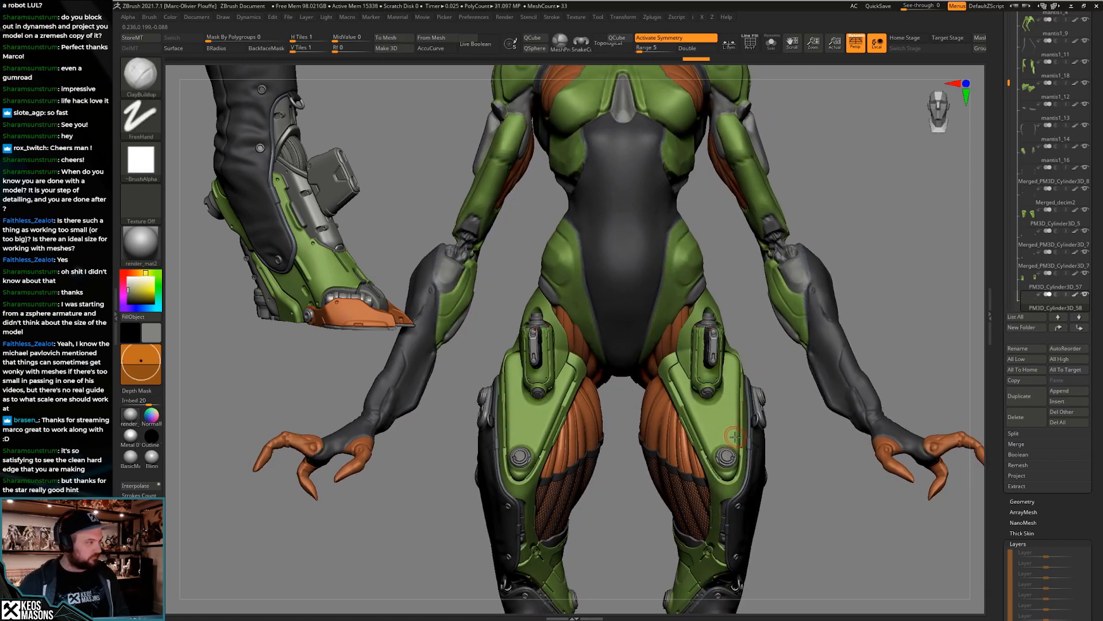
right_click_drag(685, 420, 655, 445)
key("s")
key("s")
left_click(658, 400, "alt")
key("s")
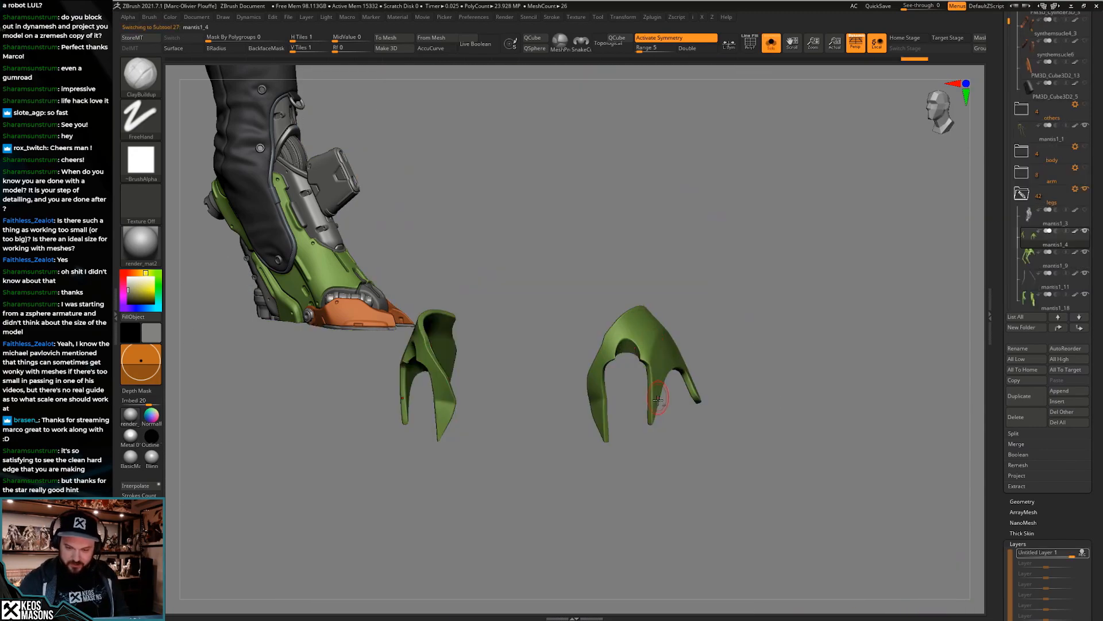
key("s")
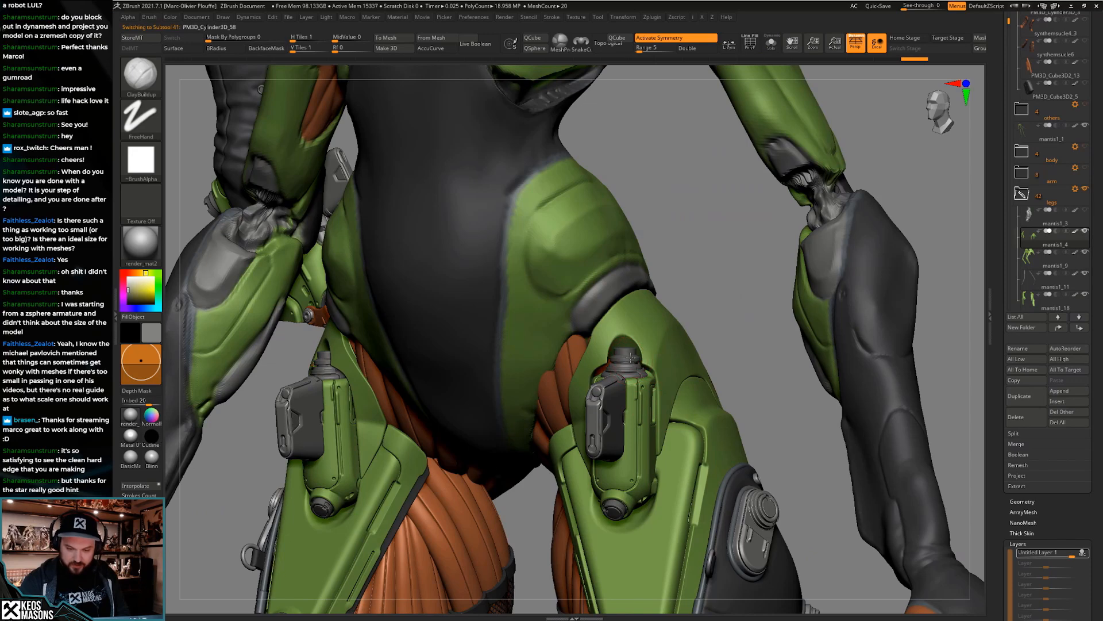
Merge the knob copy PM3D_Cylinder3D_58 into the canister subtool PM3D_Cylinder3D_57
key("s")
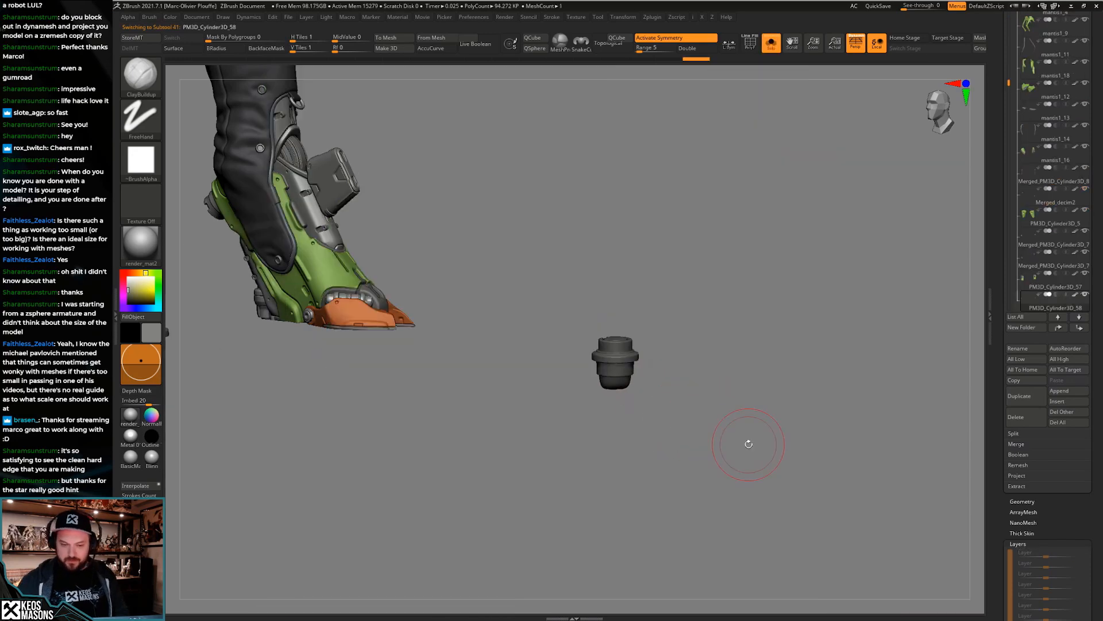
key("Up")
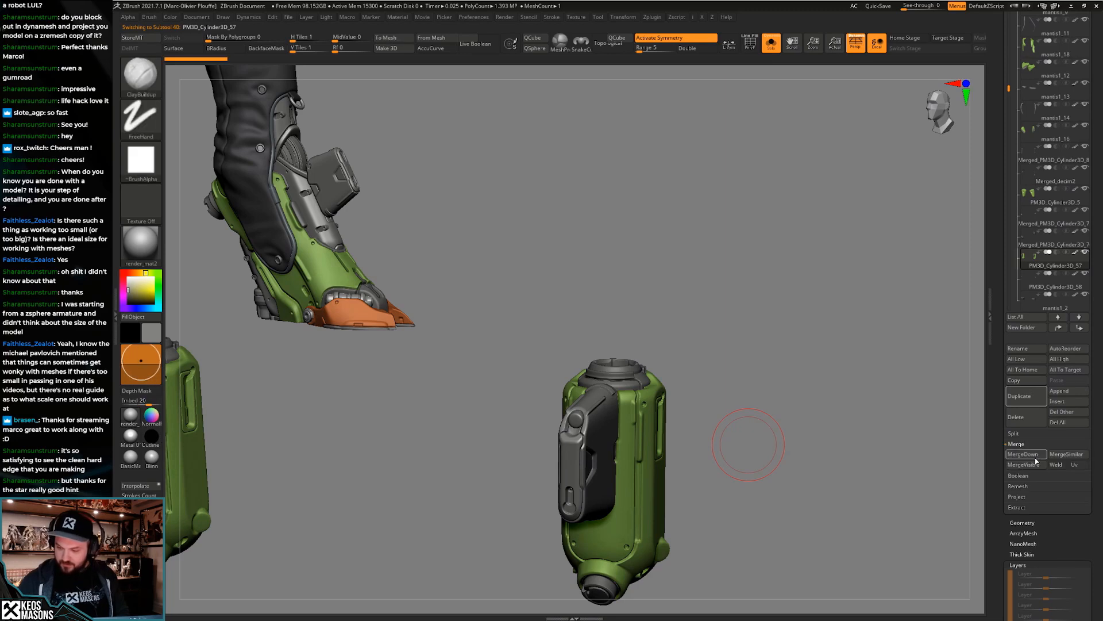
left_click(1017, 445)
Reconstruct the merged canister's lower subdivision levels and adjust its active subdivision level
key("2")
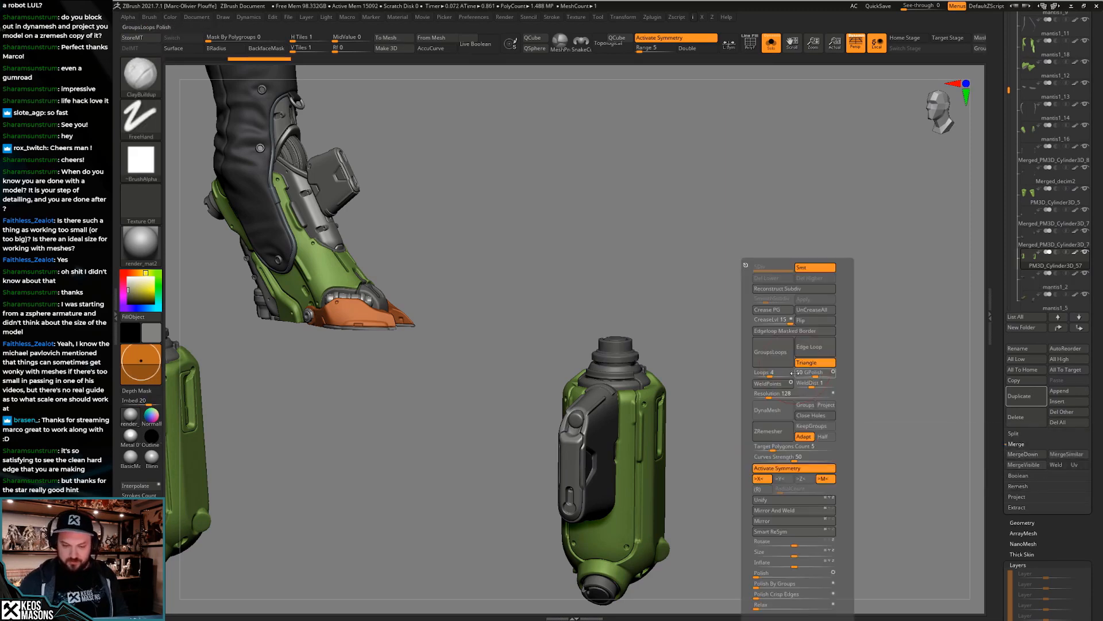
left_click(801, 289)
key("2")
left_click(802, 288)
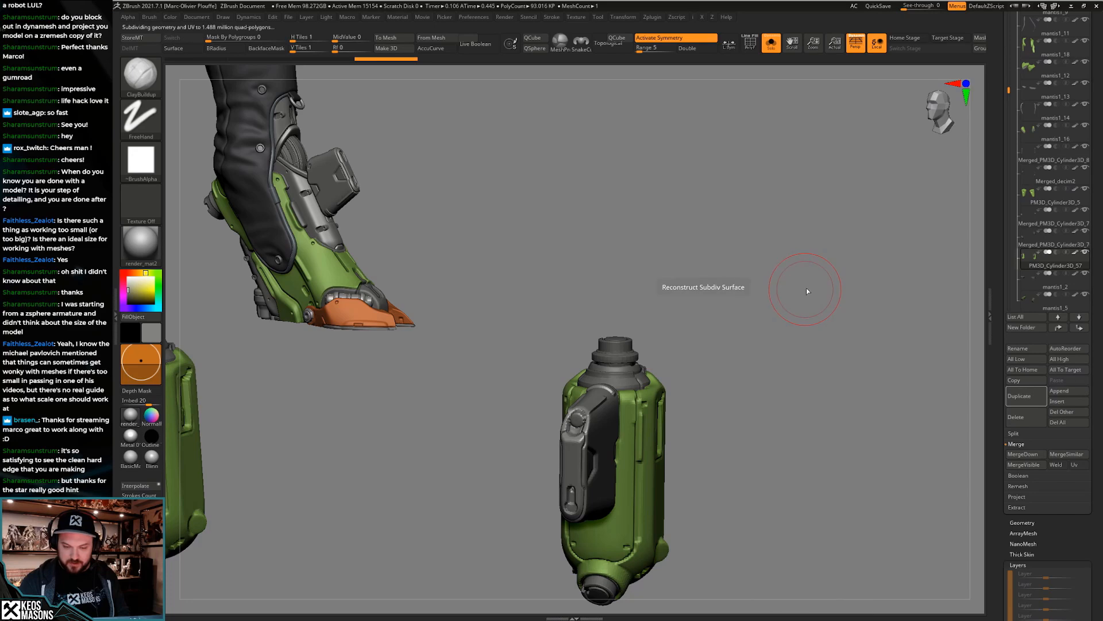
key("2")
left_click(805, 268)
Compare the merged canister in isolation and in place on the thighs from the front
left_click_drag(842, 402, 744, 455, "shift")
key("shift+s")
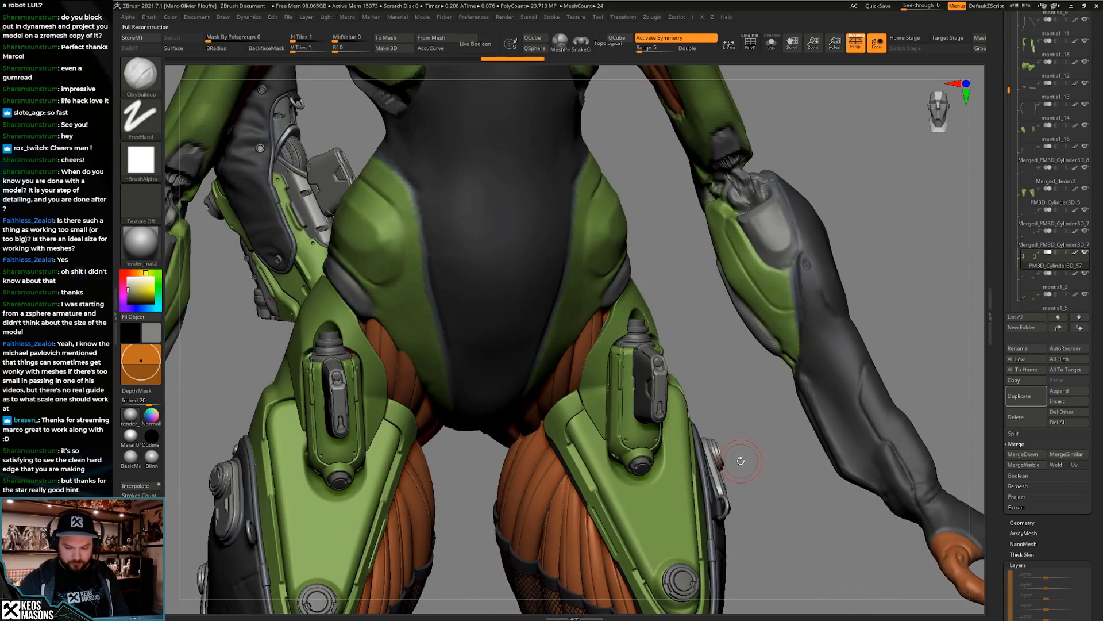
key("shift+s")
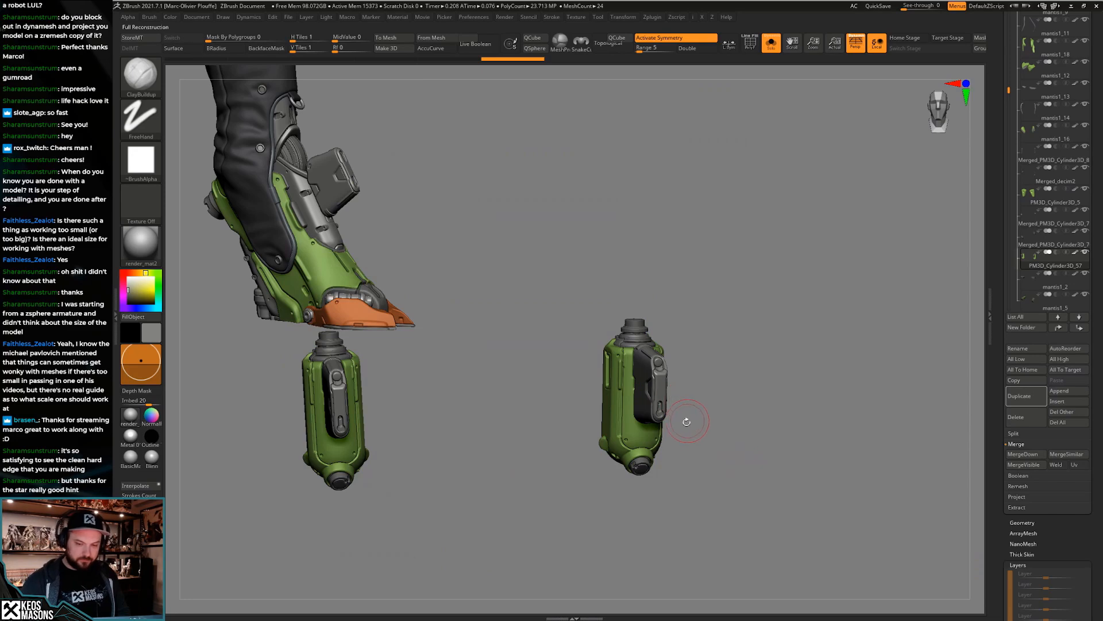
key("shift+s")
mouse_move(683, 431)
right_mouse_down()
mouse_move(673, 428)
mouse_move(685, 316)
mouse_move(679, 419)
right_mouse_up()
Select the upper-thigh plate mantis1_4 and check it in isolation and in place beside the canister
left_click(684, 311, "alt")
key("shift+s")
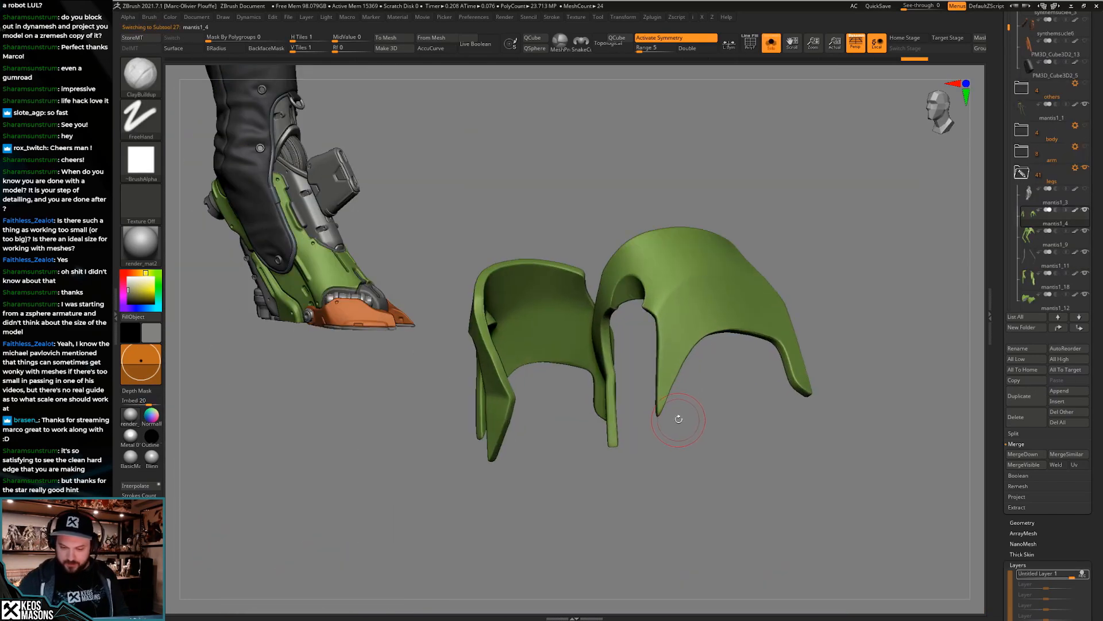
scroll(1033, 493, "down", 2)
key("shift+s")
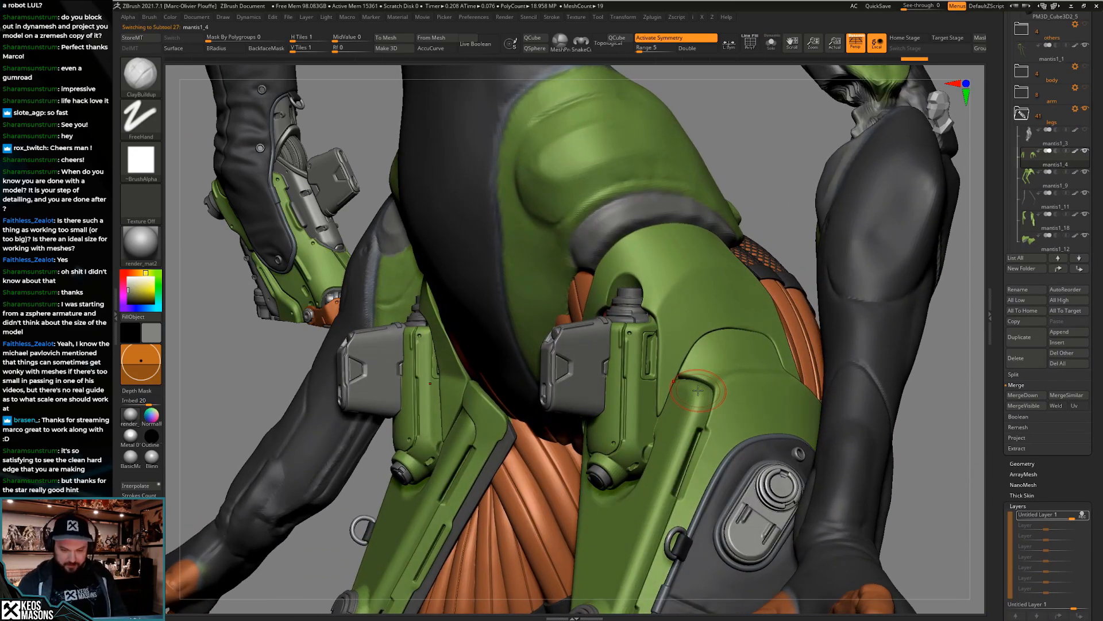
mouse_move(698, 391)
right_mouse_down()
mouse_move(661, 399)
mouse_move(670, 381)
right_mouse_up()
key("shift+f")
key("shift+f")
key("ctrl+shift")
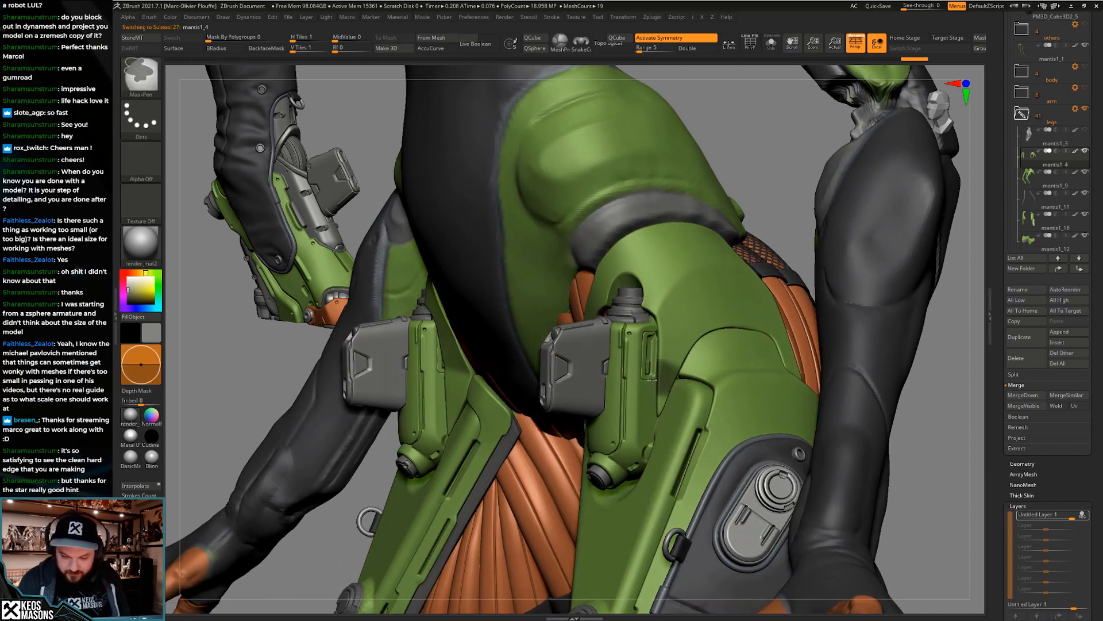
Examine the upper-thigh plate's edges and pointed tips around the canister from several angles, alternating between isolated and full view
key("shift+s")
right_click_drag(699, 404, 714, 400)
key("shift+s")
left_click_drag(696, 383, 628, 380, "ctrl+shift")
key("shift+s")
mouse_move(665, 387)
right_mouse_down()
mouse_move(742, 365)
mouse_move(686, 406)
mouse_move(647, 392)
right_mouse_up()
key("shift+s")
left_click_drag(661, 414, 648, 392, "ctrl+shift")
key("shift+s")
mouse_move(660, 399)
right_mouse_down()
mouse_move(718, 382)
mouse_move(656, 425)
right_mouse_up()
key("shift+s")
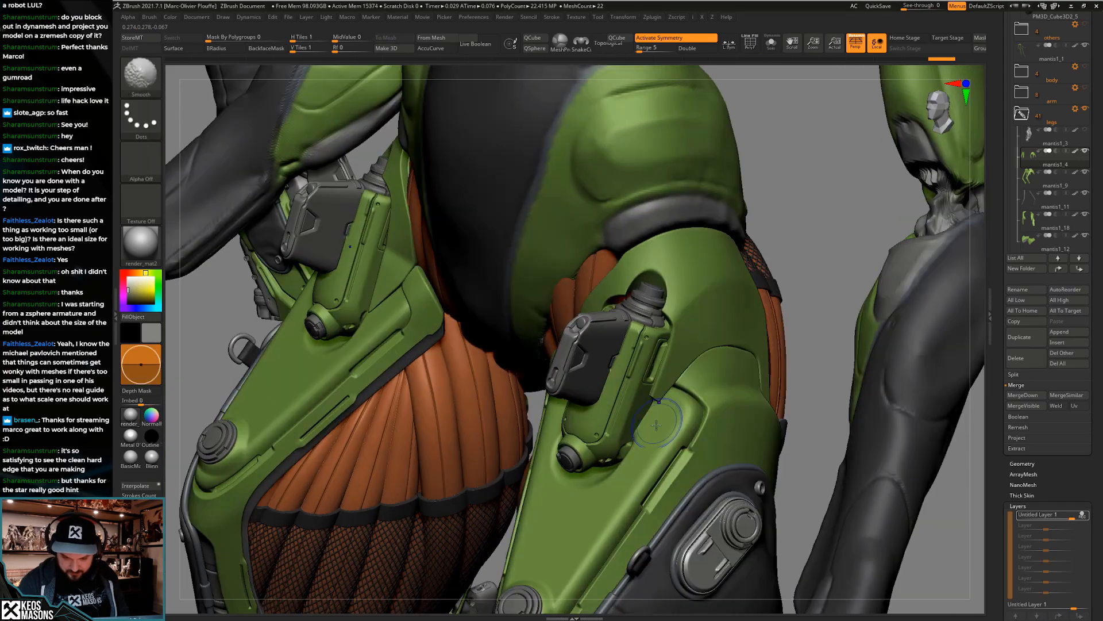
right_click_drag(677, 377, 707, 394)
left_click_drag(707, 396, 684, 427, "ctrl+shift")
mouse_move(684, 427)
right_mouse_down()
mouse_move(663, 411)
mouse_move(670, 402)
right_mouse_up()
key("shift+s")
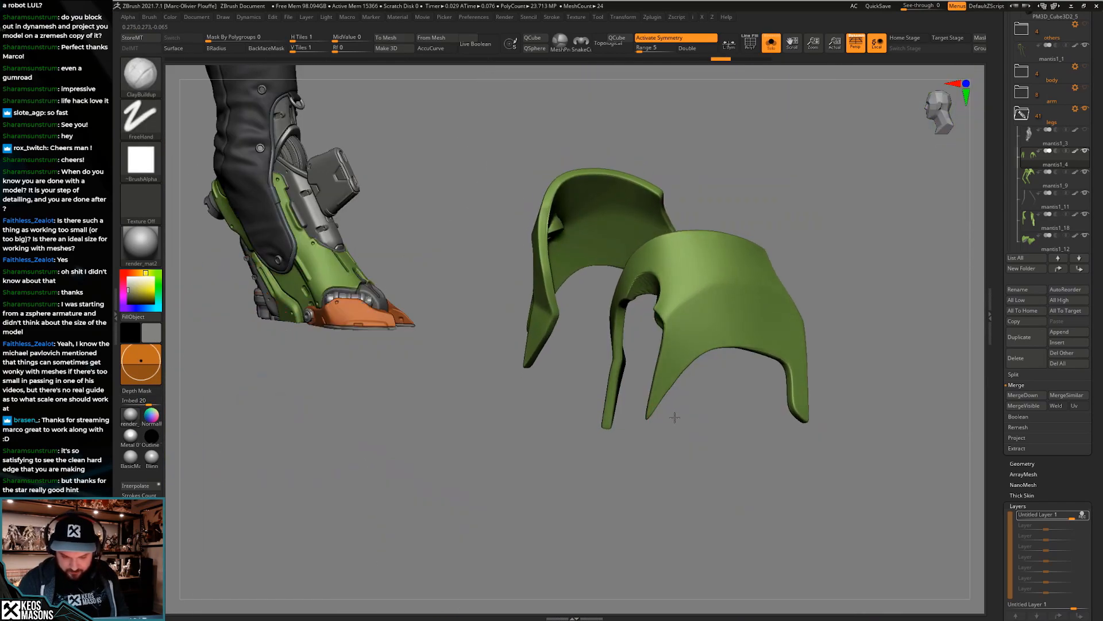
Check the upper-thigh plate mantis1_4 around the canister from three-quarter and front angles, in isolation and in place
key("shift+s")
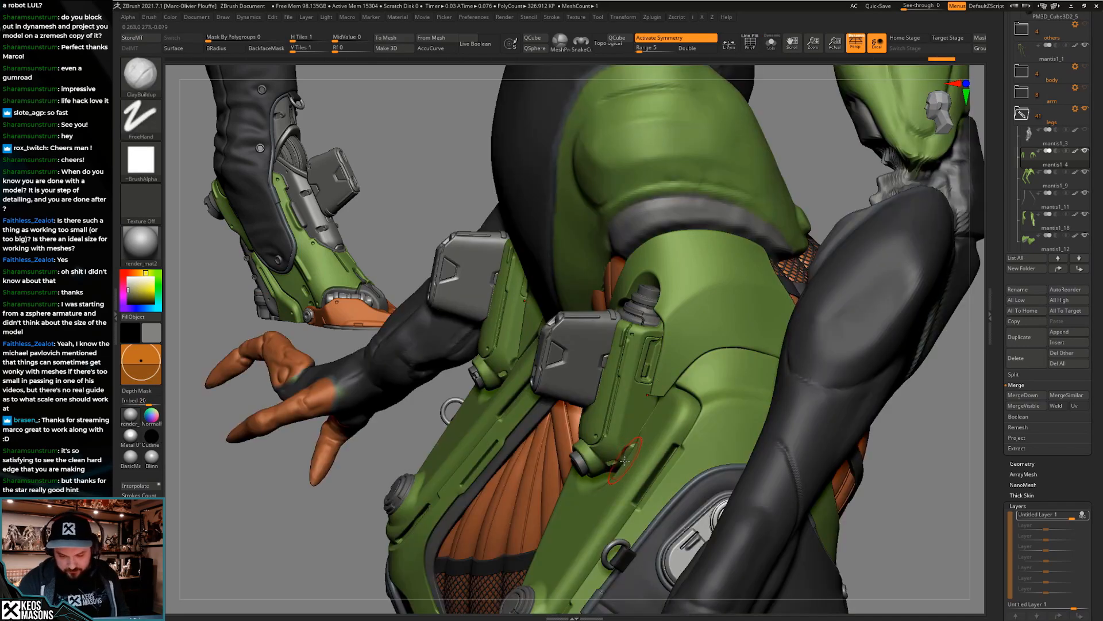
right_click_drag(658, 423, 666, 413)
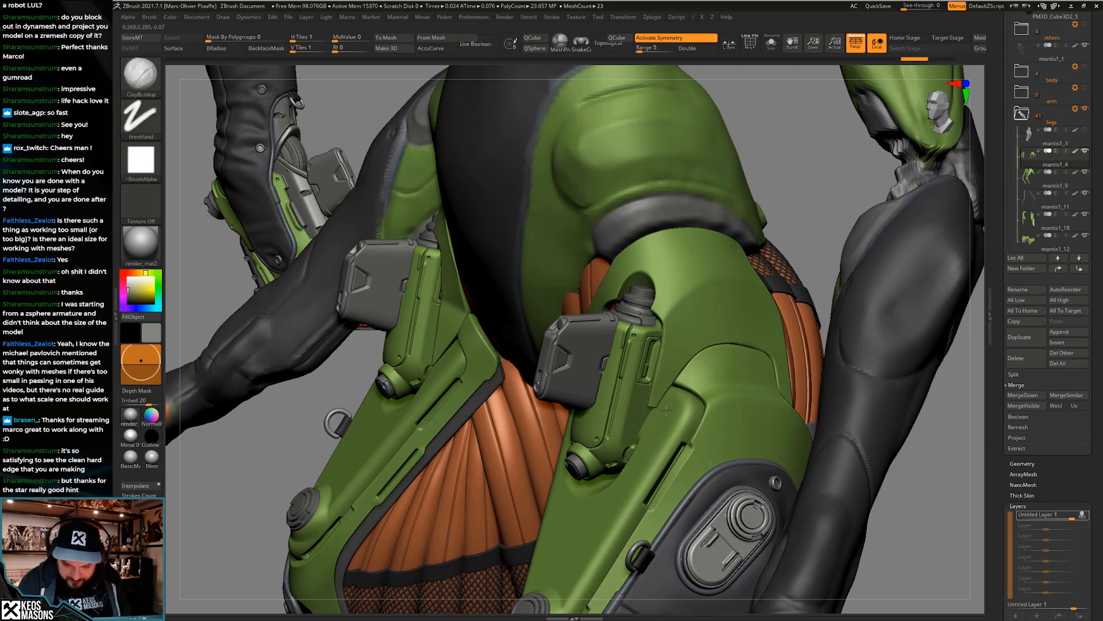
mouse_move(646, 412)
right_mouse_down()
mouse_move(669, 422)
mouse_move(681, 450)
mouse_move(635, 414)
mouse_move(614, 427)
right_mouse_up()
left_click_drag(589, 430, 586, 430, "ctrl+shift")
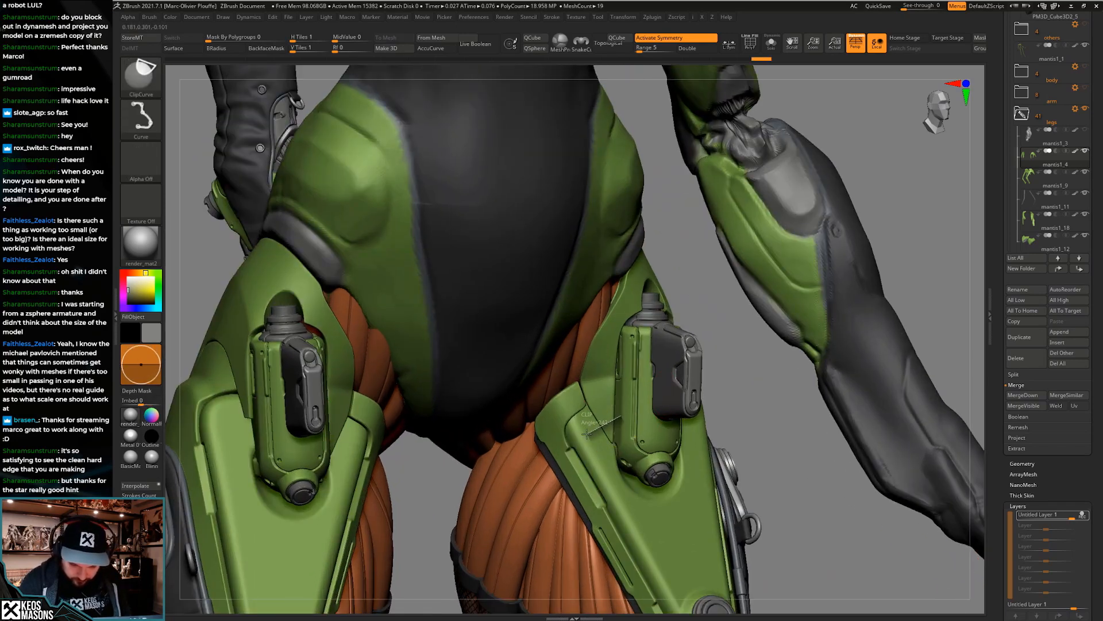
left_click_drag(588, 431, 587, 432, "ctrl+shift")
mouse_move(628, 433)
right_mouse_down("ctrl")
mouse_move(652, 496)
mouse_move(659, 482)
right_mouse_up("ctrl")
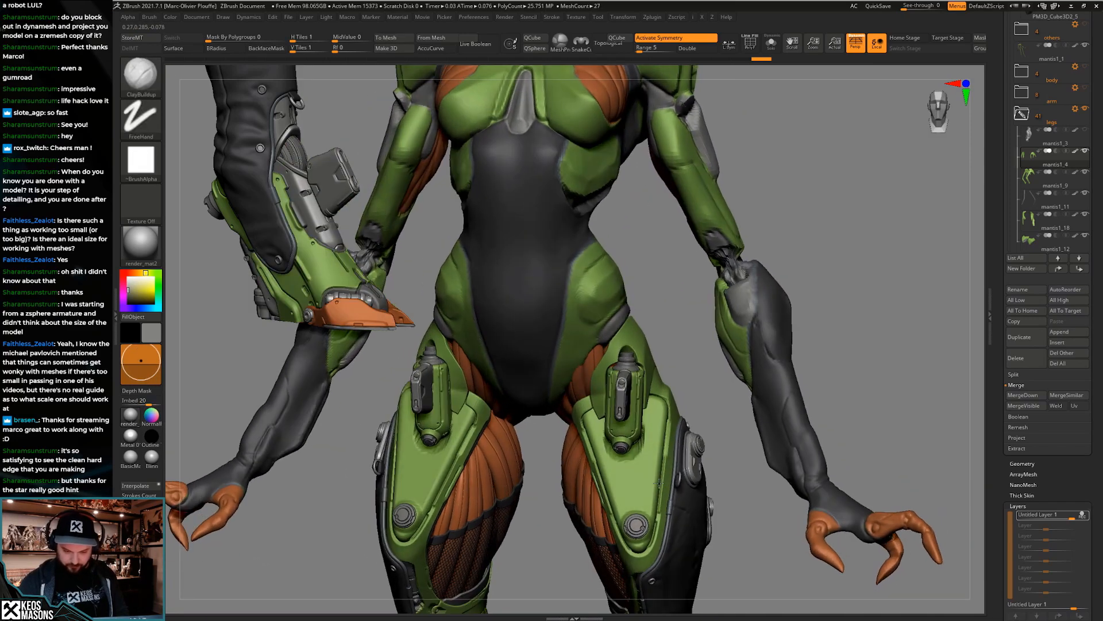
key("s")
right_click_drag(634, 418, 664, 404)
left_click_drag(534, 433, 534, 434, "ctrl+shift")
right_click_drag(534, 454, 535, 500)
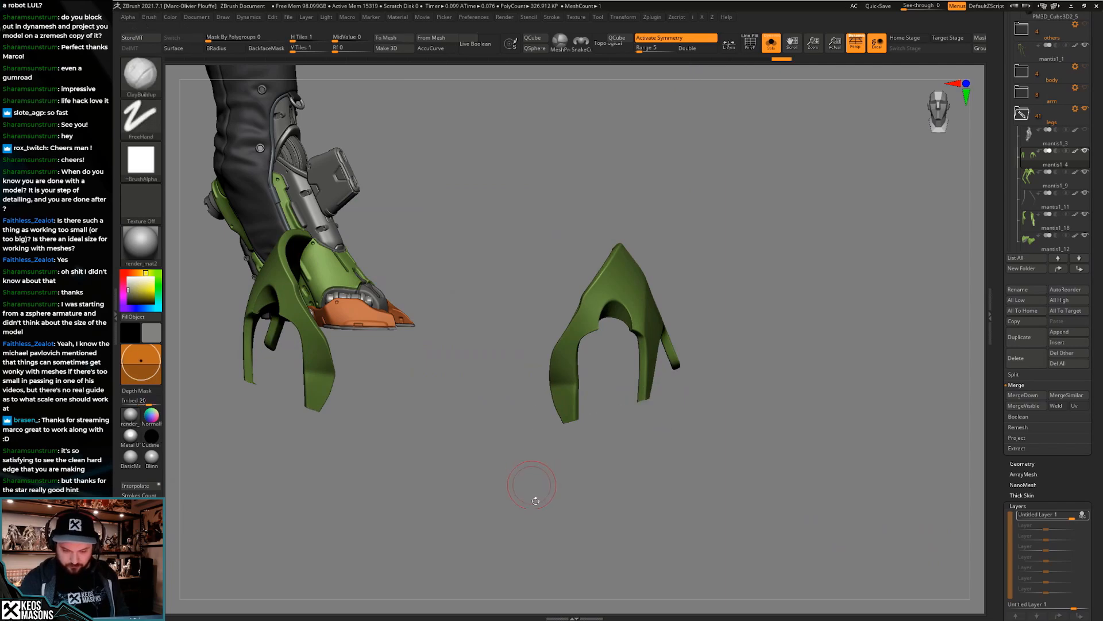
key("s")
right_click_drag(683, 431, 687, 457, "shift")
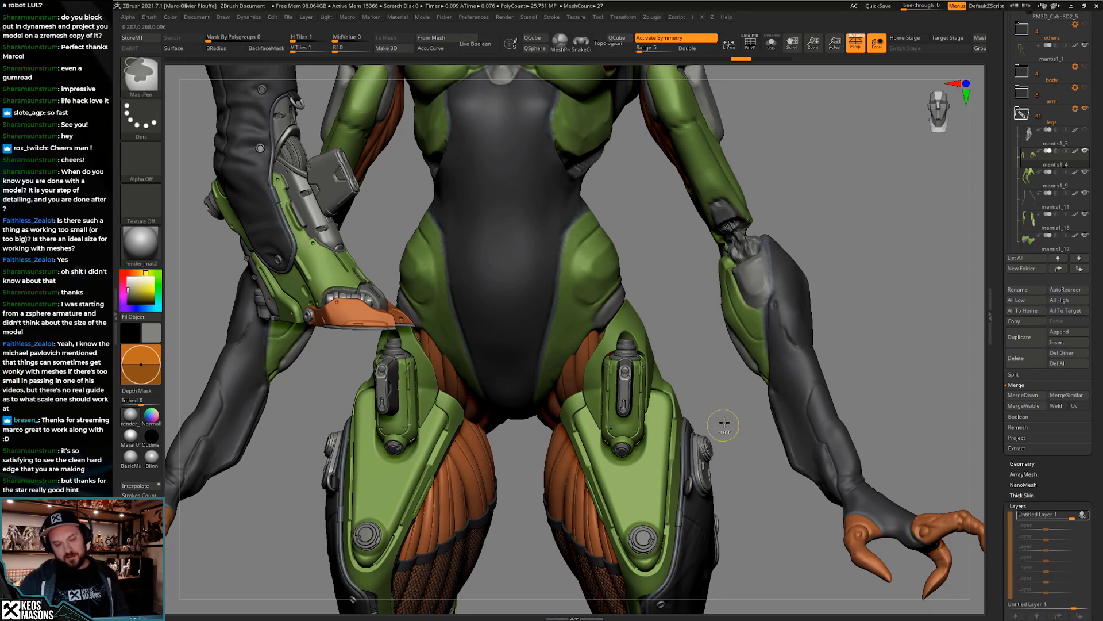
Compare the upper-thigh plate's front silhouette with the hips and canister, switching between full and isolated view
key("ctrl+z")
right_click_drag(723, 425, 672, 424)
left_click_drag(711, 322, 610, 445, "ctrl")
left_click_drag(728, 348, 738, 362, "ctrl")
right_click_drag(713, 403, 693, 416, "shift")
mouse_move(692, 416)
right_mouse_down("ctrl")
mouse_move(682, 435)
mouse_move(720, 455)
right_mouse_up("ctrl")
right_click_drag(720, 454, 649, 415, "alt")
key("shift+s")
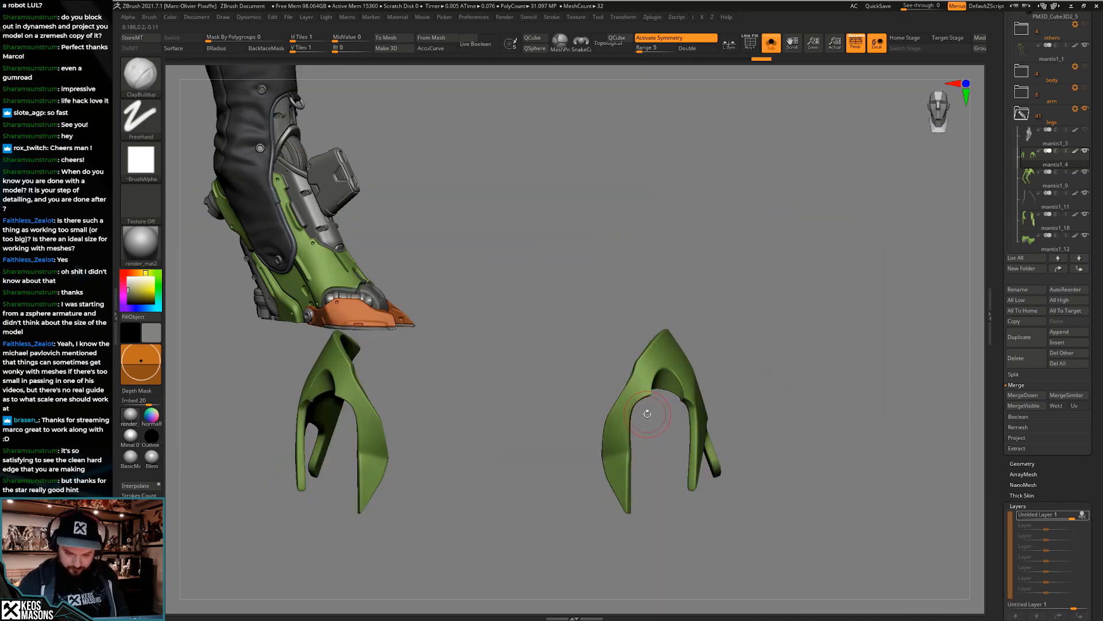
key("shift+s")
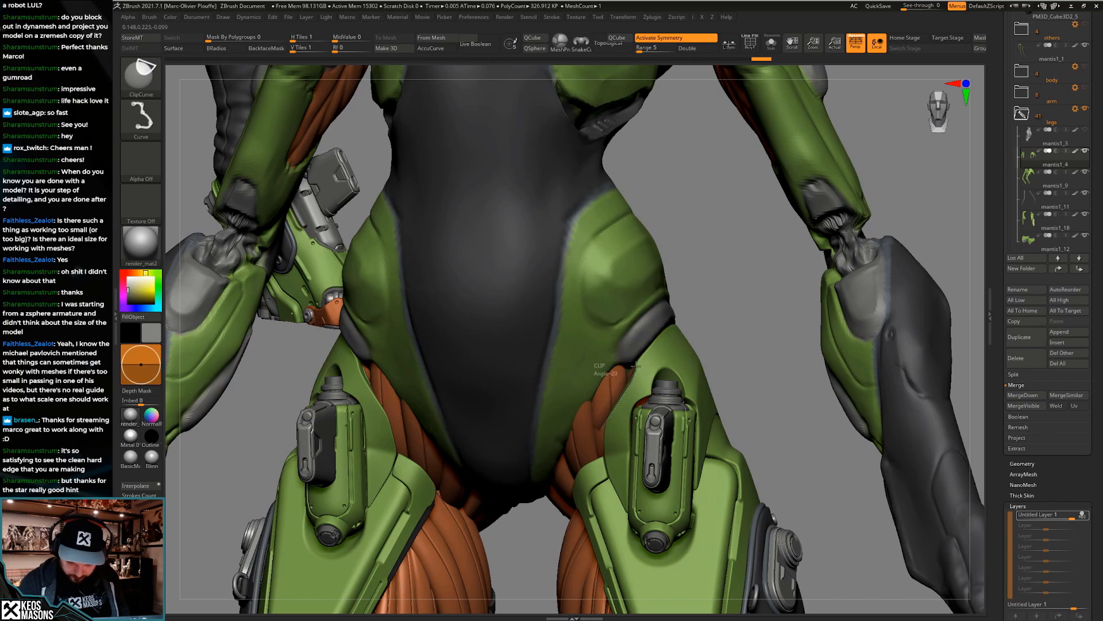
Inspect the upper-thigh plate's inner face and upper rim up close beside the hip, isolated and in place
left_click_drag(634, 356, 636, 347, "ctrl+shift")
mouse_move(615, 415)
right_mouse_down()
mouse_move(645, 420)
mouse_move(632, 395)
mouse_move(610, 416)
right_mouse_up()
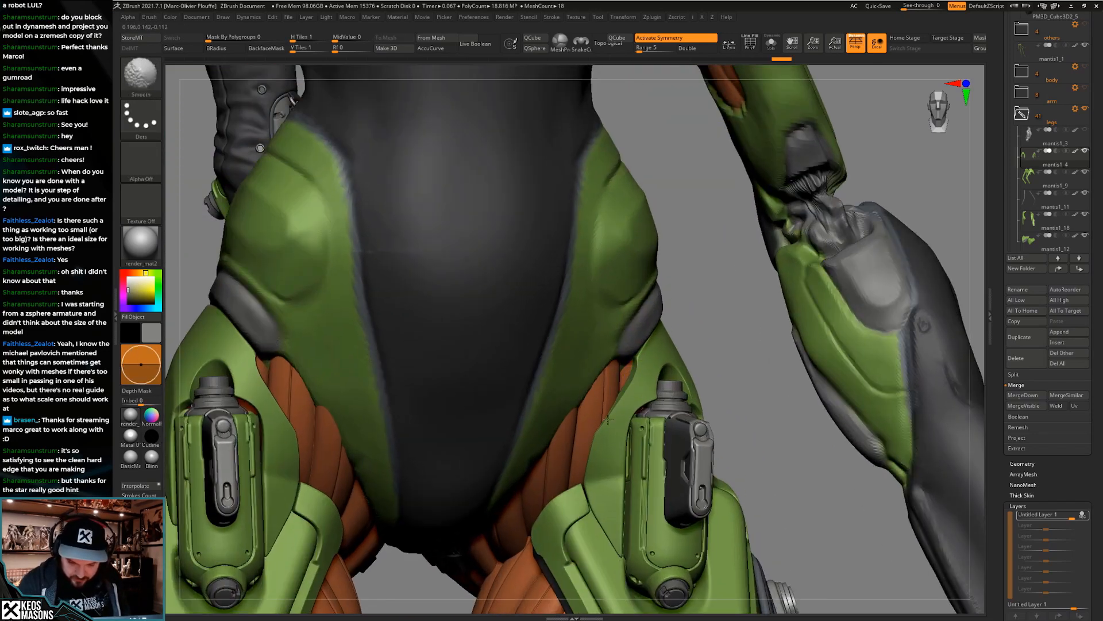
key("shift+s")
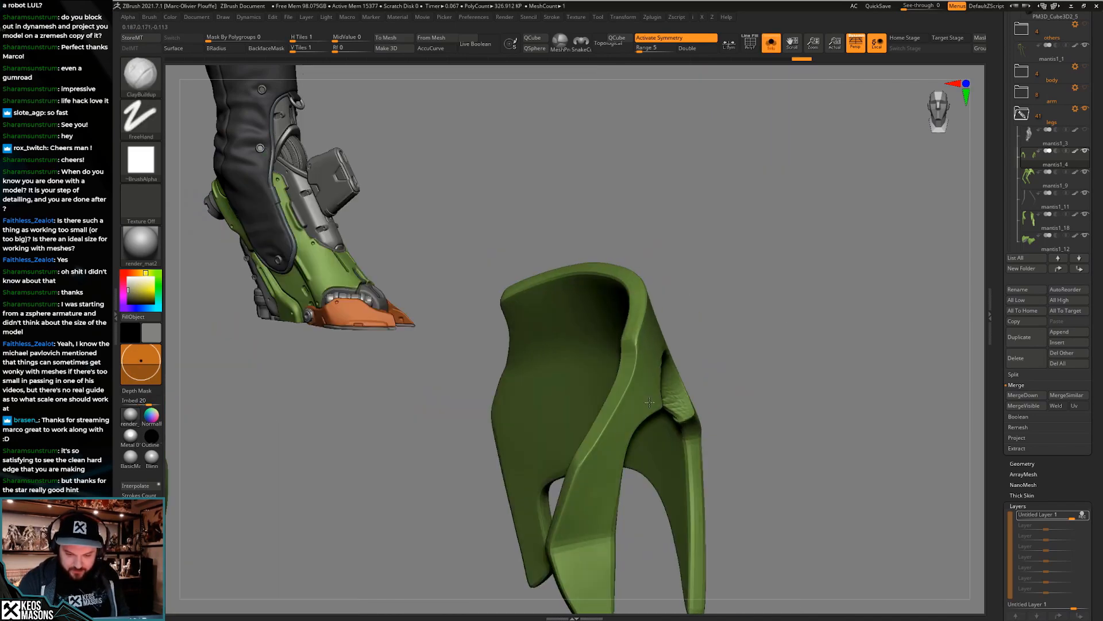
key("shift+f")
right_click_drag(615, 404, 629, 307)
right_click_drag(631, 370, 623, 448)
key("shift+f")
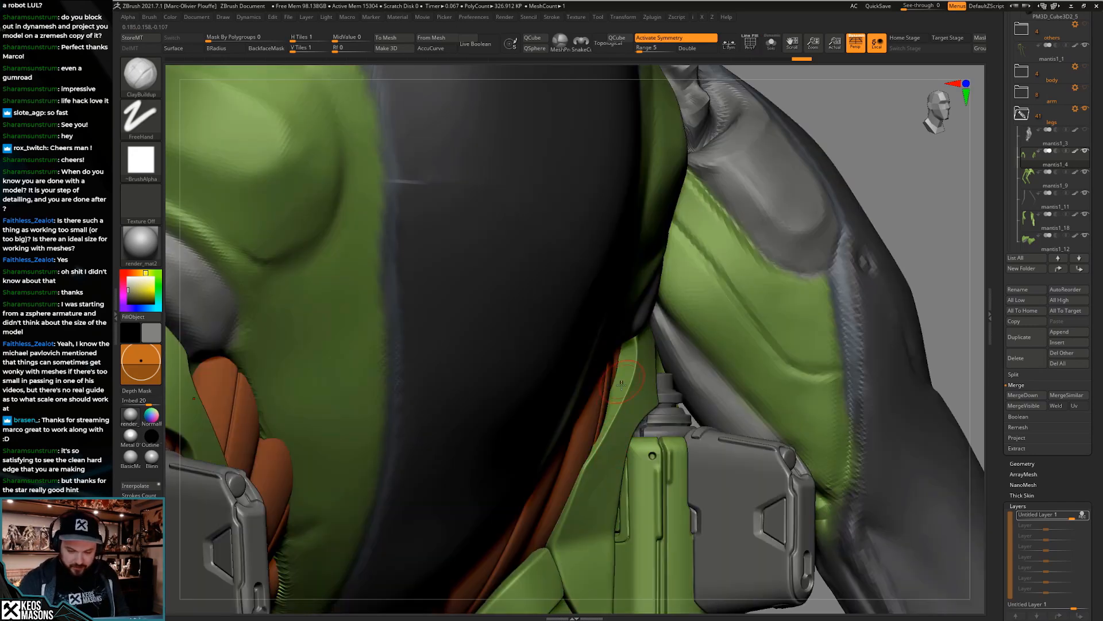
Examine the wireframe and polygroups along the upper-thigh plate's thick upper rim, isolated and against the full body
key("shift+f")
right_click_drag(622, 405, 671, 232, "ctrl")
right_click_drag(655, 135, 611, 203)
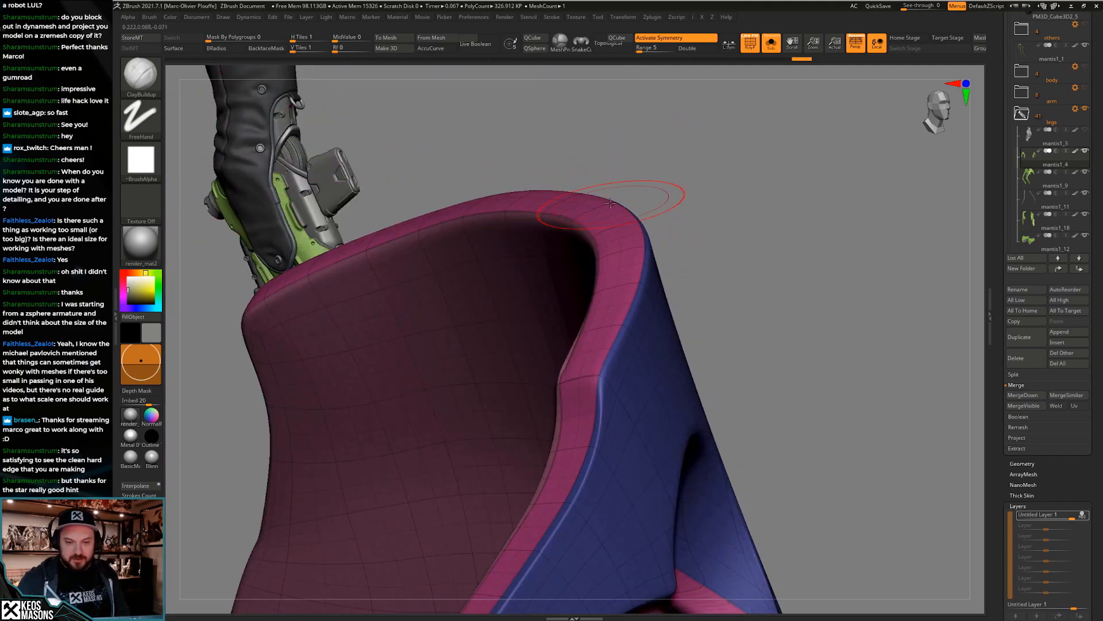
right_click_drag(602, 428, 629, 306, "alt")
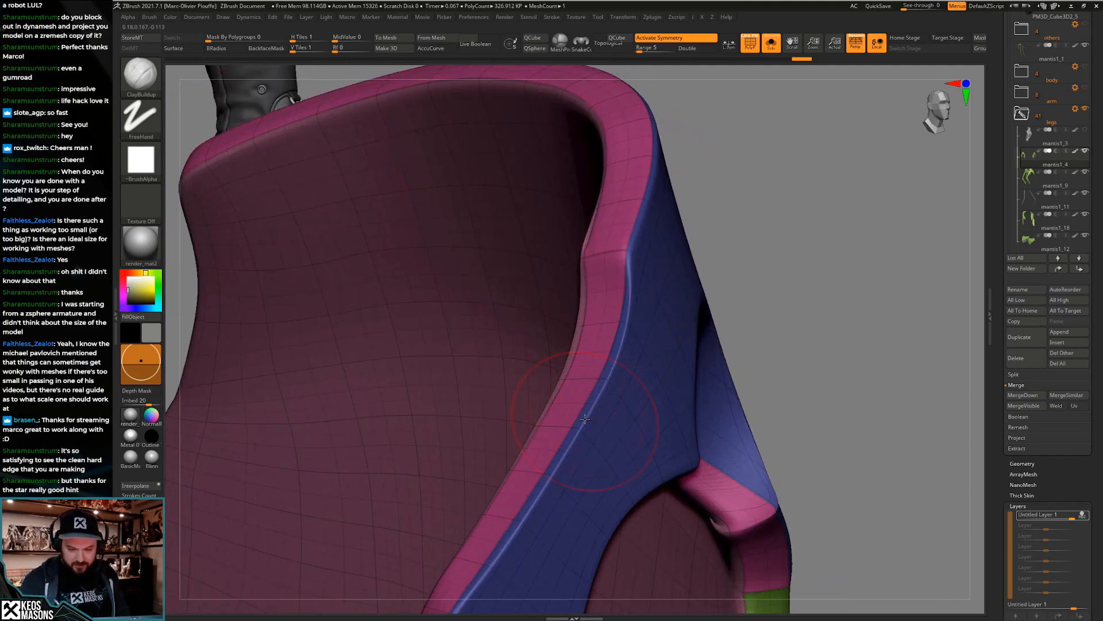
right_click_drag(585, 419, 593, 471, "ctrl")
key("shift+s")
right_click_drag(606, 414, 615, 454, "ctrl")
mouse_move(615, 454)
right_mouse_down()
mouse_move(636, 459)
mouse_move(656, 435)
mouse_move(661, 481)
mouse_move(644, 431)
mouse_move(641, 489)
mouse_move(647, 465)
mouse_move(604, 417)
mouse_move(607, 401)
mouse_move(627, 428)
mouse_move(687, 374)
right_mouse_up()
key("shift+f")
key("shift+s")
key("shift+s")
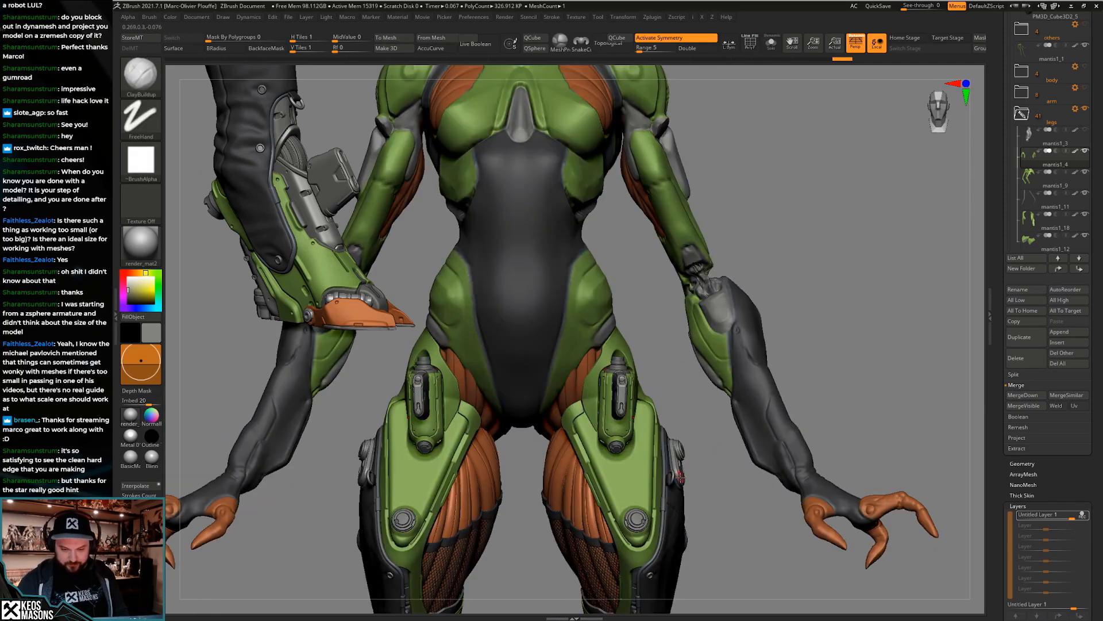
Examine the knob recess and surrounding edges on the front of the isolated upper-thigh plate
mouse_move(687, 446)
right_mouse_down()
mouse_move(669, 459)
mouse_move(656, 397)
mouse_move(632, 379)
mouse_move(631, 396)
mouse_move(635, 350)
right_mouse_up()
key("shift+s")
right_click(614, 432)
mouse_move(618, 431)
right_mouse_down()
mouse_move(637, 362)
mouse_move(557, 359)
right_mouse_up()
right_click_drag(544, 401, 538, 357)
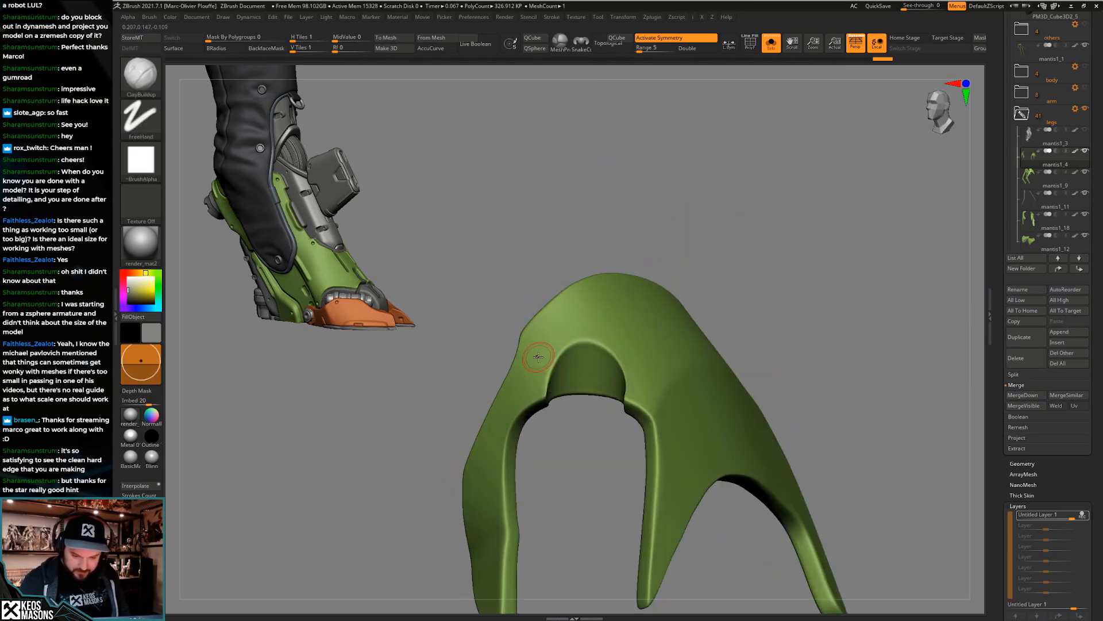
left_click_drag(550, 387, 553, 381, "shift")
right_click_drag(621, 402, 677, 489, "ctrl")
key("alt+s")
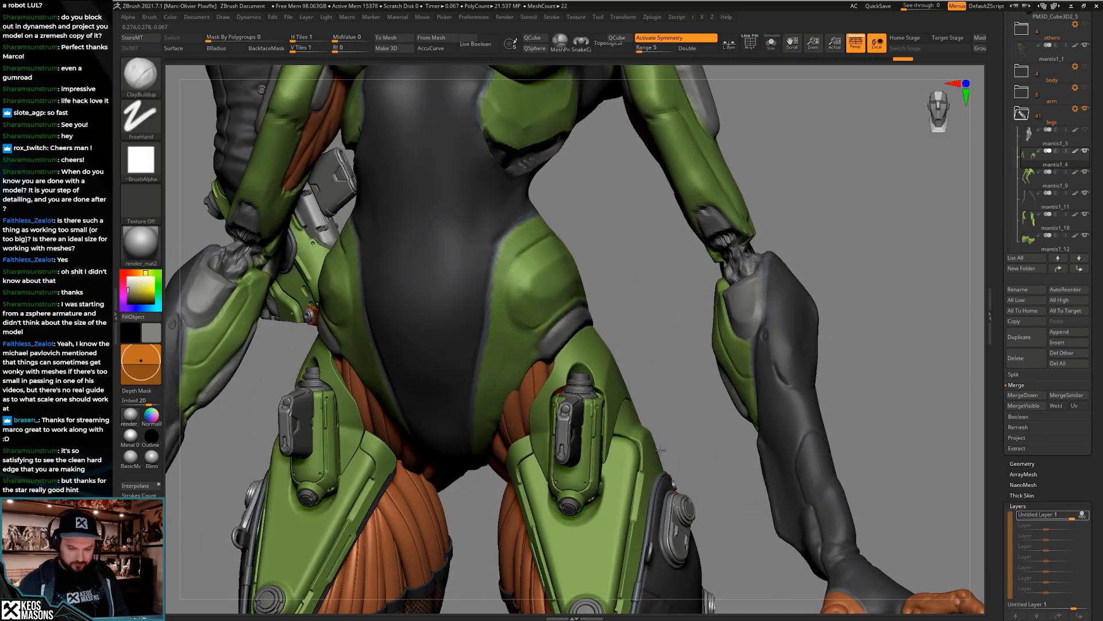
Select the rear thigh plate mantis1_9 and compare it from behind, in isolation and against the orange muscles
mouse_move(661, 449)
right_mouse_down("ctrl")
mouse_move(650, 414)
mouse_move(665, 440)
mouse_move(666, 490)
mouse_move(652, 438)
mouse_move(708, 406)
mouse_move(698, 431)
mouse_move(632, 480)
mouse_move(440, 488)
right_mouse_up("ctrl")
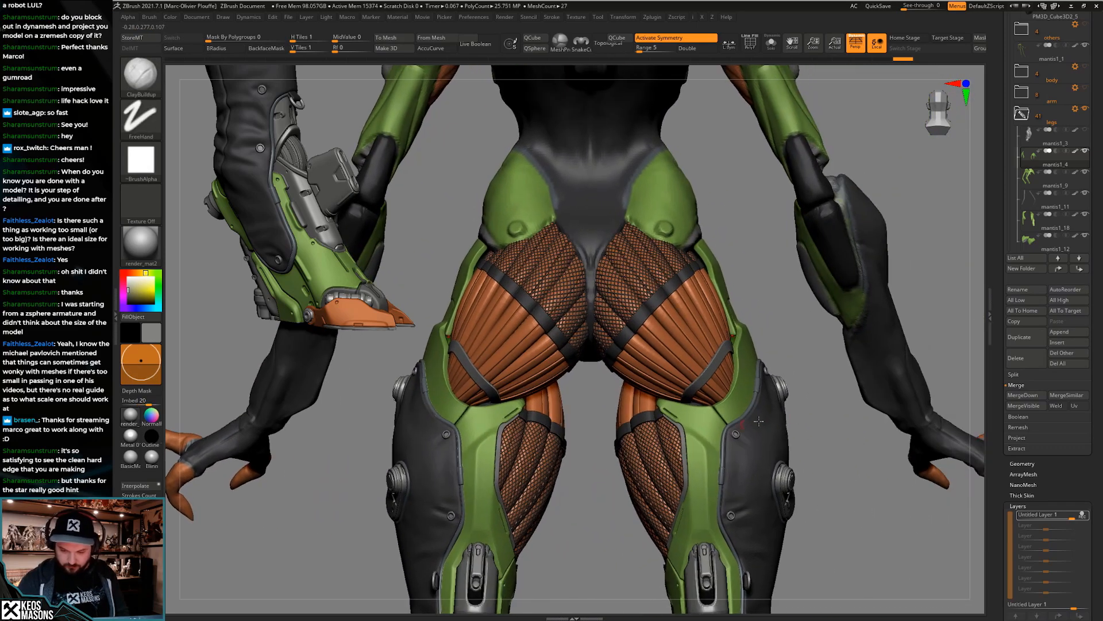
right_click_drag(741, 434, 667, 441, "alt")
key("space")
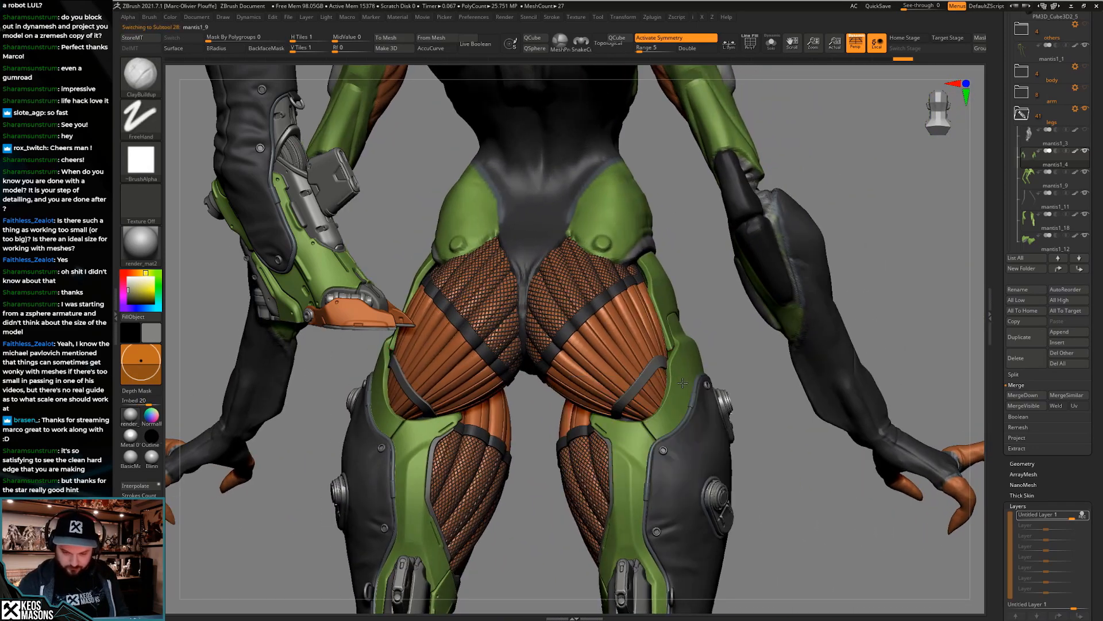
key("alt+s")
key("space")
left_click(689, 406)
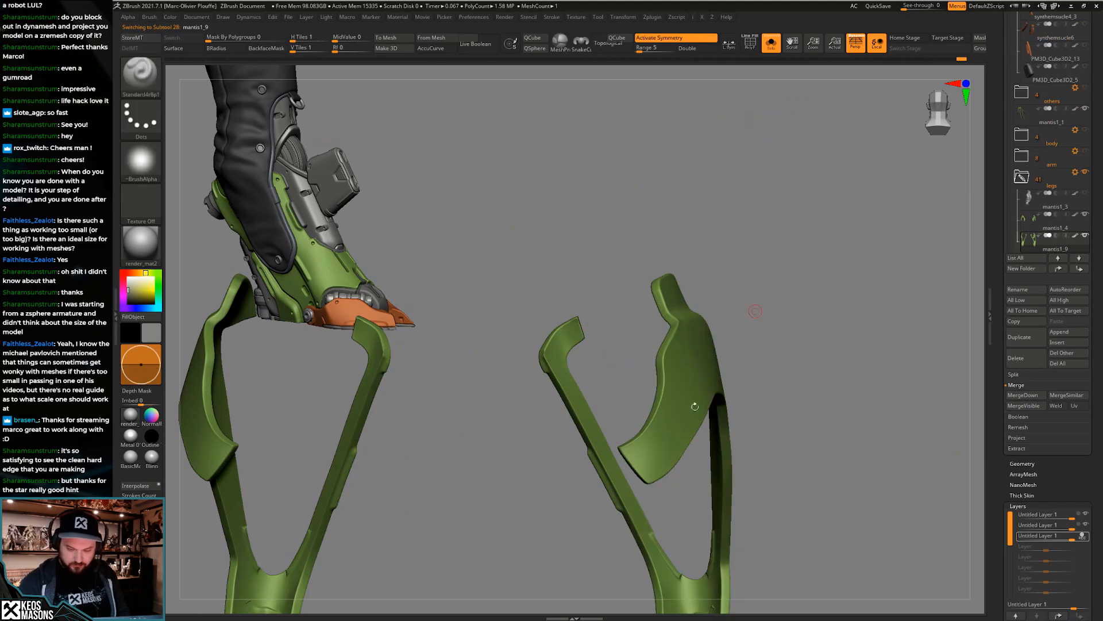
key("alt+s")
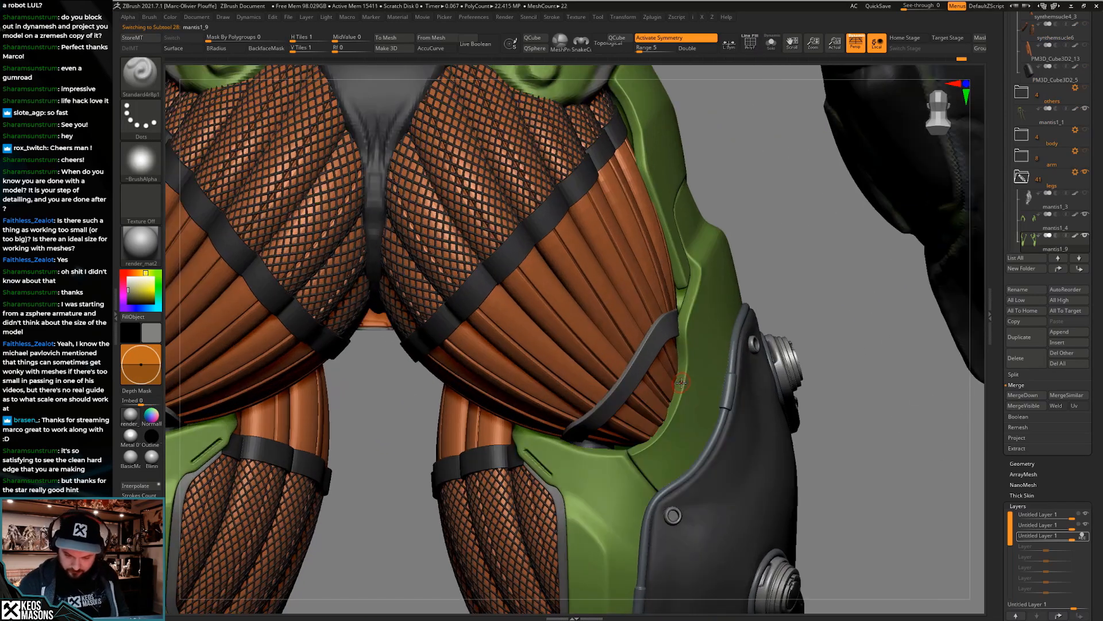
key("alt+s")
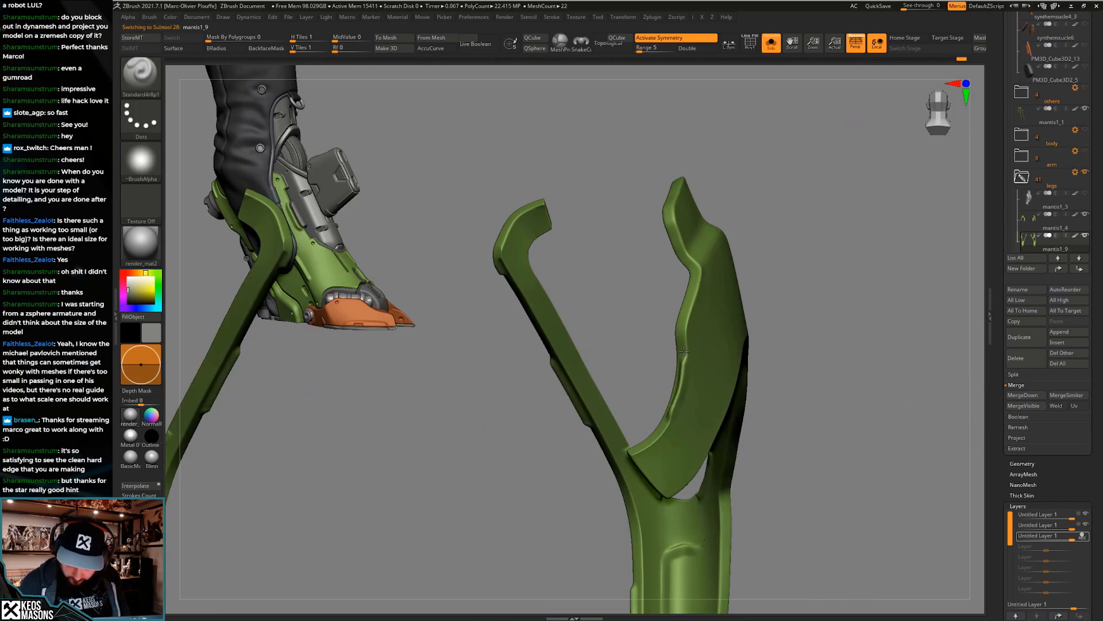
key("alt+s")
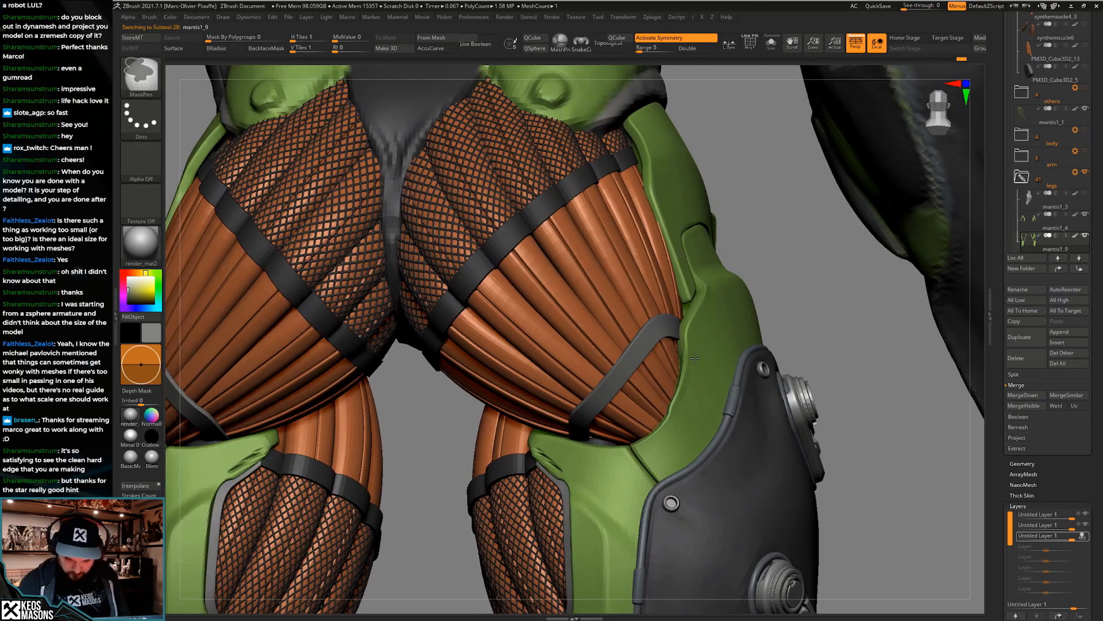
key("alt+s")
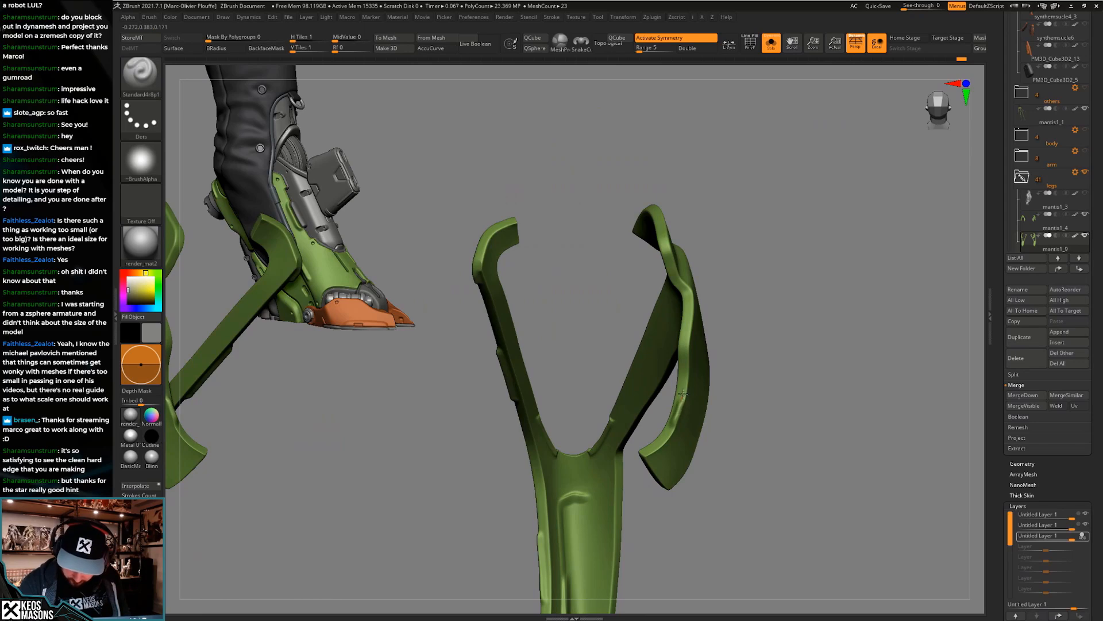
mouse_move(685, 339)
right_mouse_down()
mouse_move(707, 330)
mouse_move(707, 411)
mouse_move(677, 397)
mouse_move(676, 448)
mouse_move(669, 378)
mouse_move(688, 387)
mouse_move(685, 371)
right_mouse_up()
key("shift+s")
Subdivide the ribbed orange buttock muscle and adjust its outer edge beside the green plate with the Move brush
key("ctrl+d")
left_click(674, 368, "alt")
key("1")
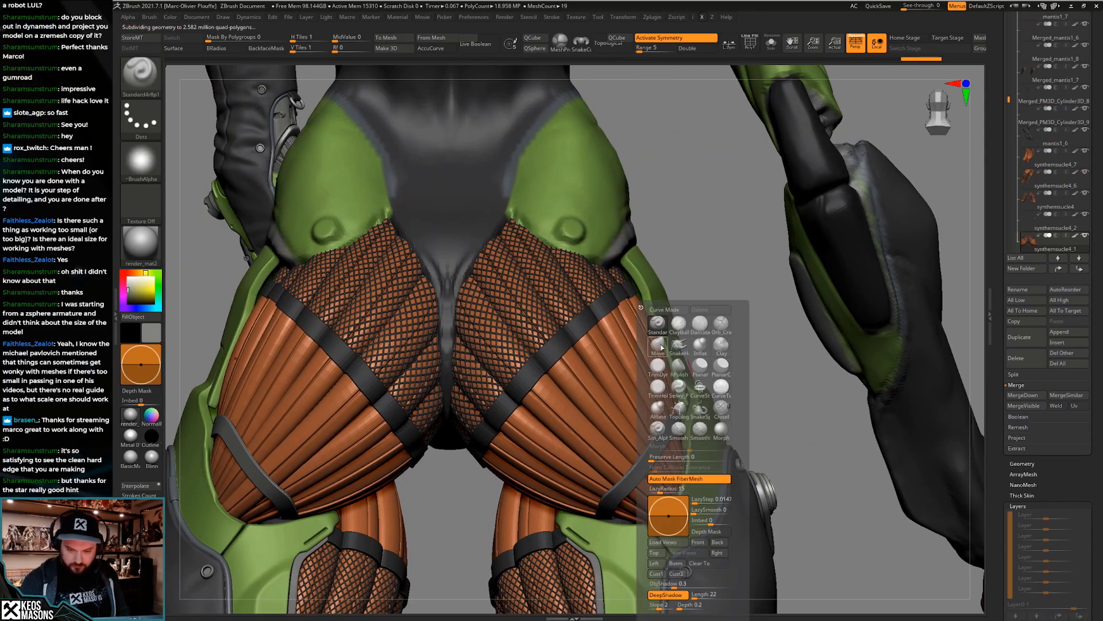
left_click(682, 344)
key("space")
left_click_drag(706, 358, 694, 358)
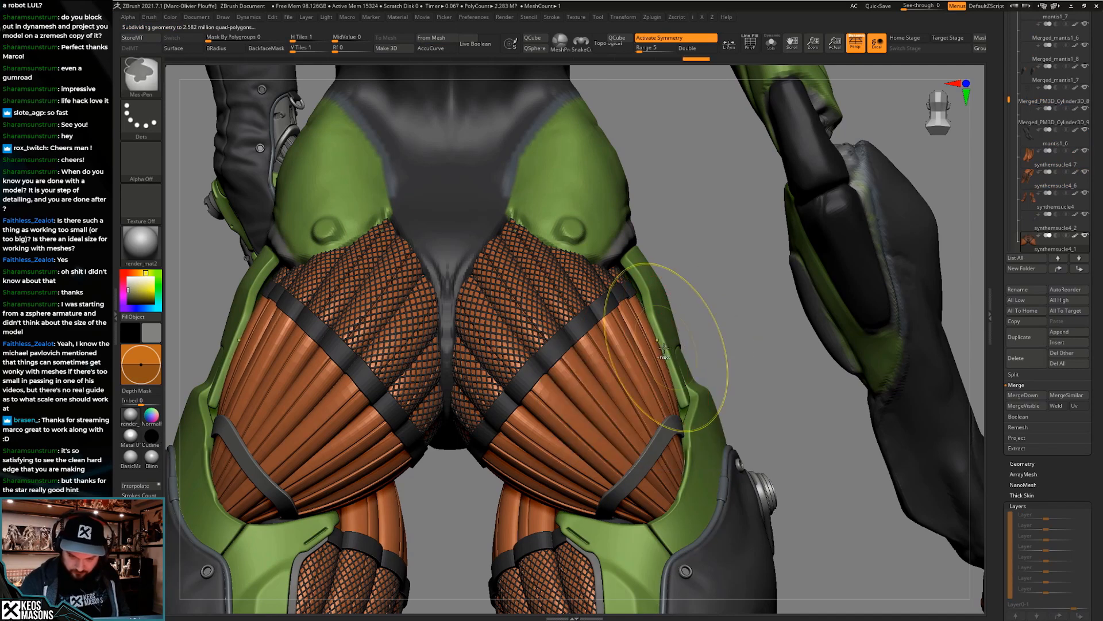
key("space")
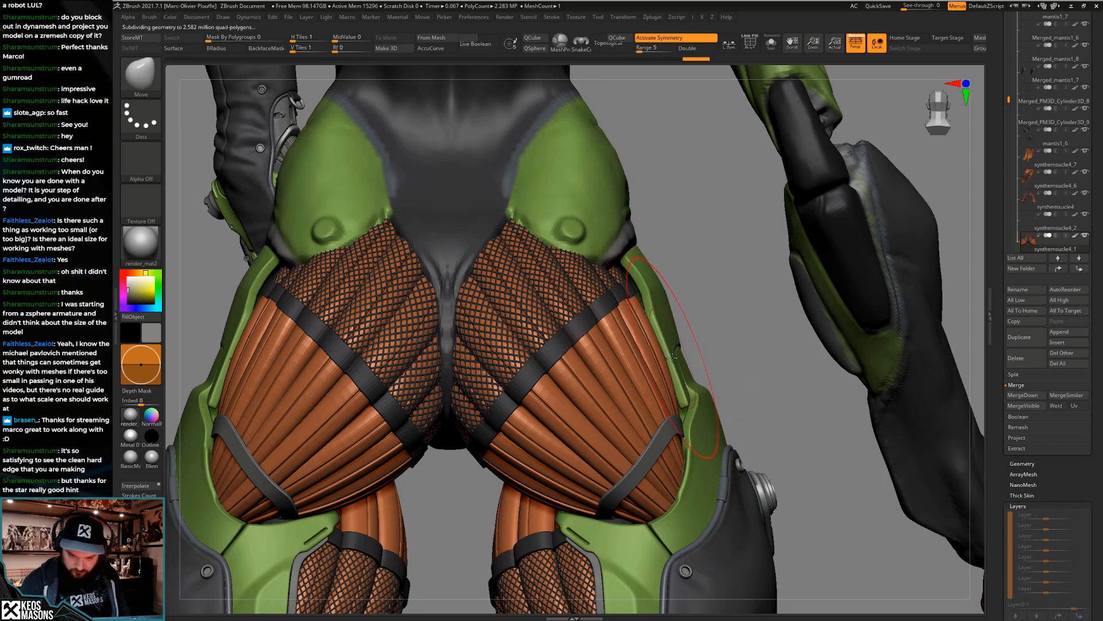
Reselect the upper-thigh plate mantis1_4 and check its rear and outer edges from several angles, isolated and in place
right_click(638, 390)
mouse_move(655, 363)
right_mouse_down()
mouse_move(638, 391)
mouse_move(686, 346)
mouse_move(665, 333)
right_mouse_up()
left_click(660, 362, "alt")
key("x")
left_click(656, 323)
key("shift+alt+s")
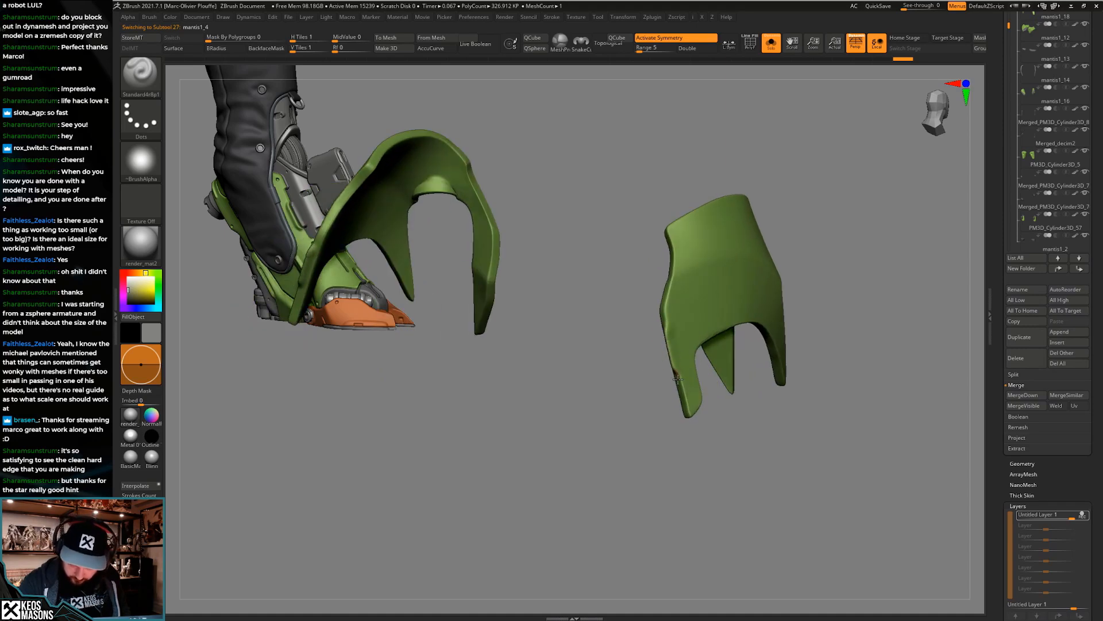
key("shift+alt+s")
key("ctrl")
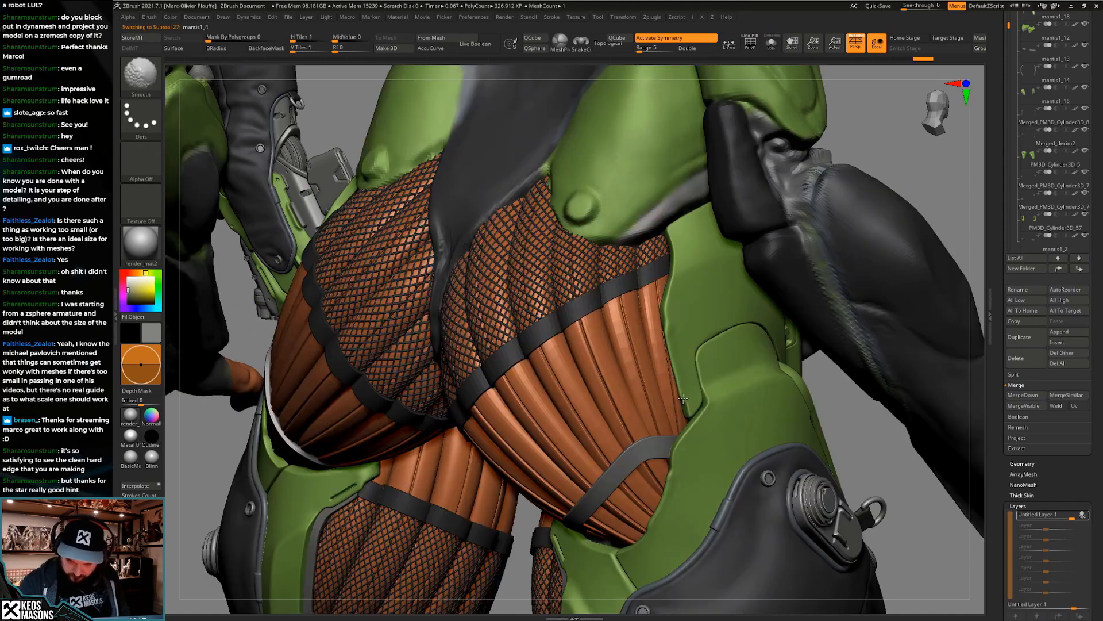
mouse_move(670, 296)
right_mouse_down()
mouse_move(635, 322)
mouse_move(683, 402)
mouse_move(694, 454)
mouse_move(672, 402)
right_mouse_up()
right_click_drag(673, 322, 657, 275, "ctrl")
key("shift+alt+s")
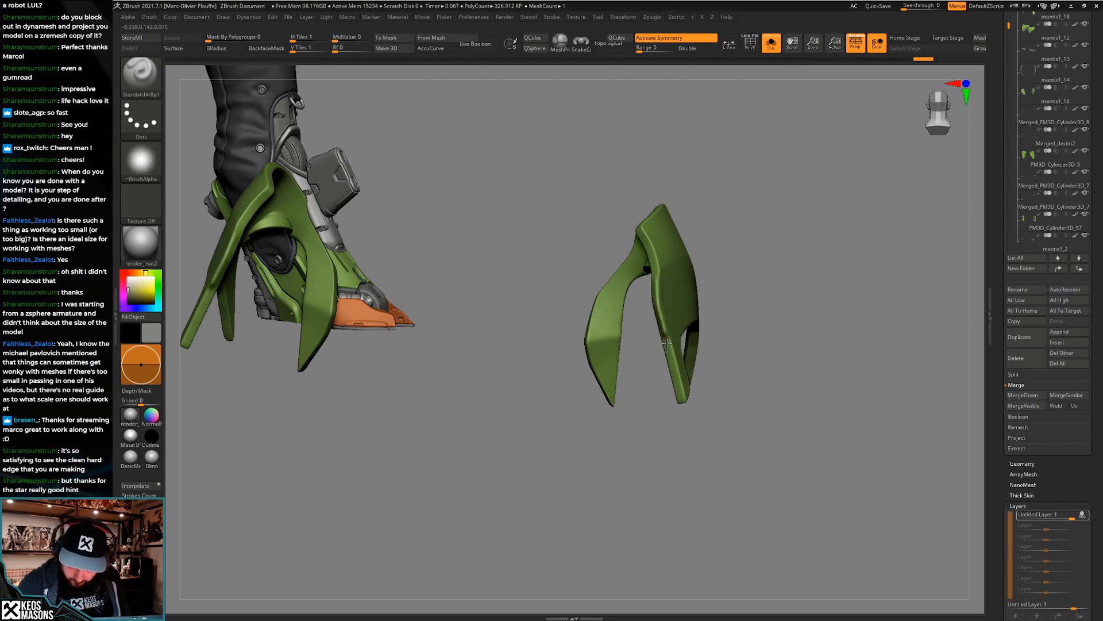
mouse_move(672, 362)
right_mouse_down()
mouse_move(632, 305)
mouse_move(676, 424)
mouse_move(643, 435)
right_mouse_up()
key("shift+alt+s")
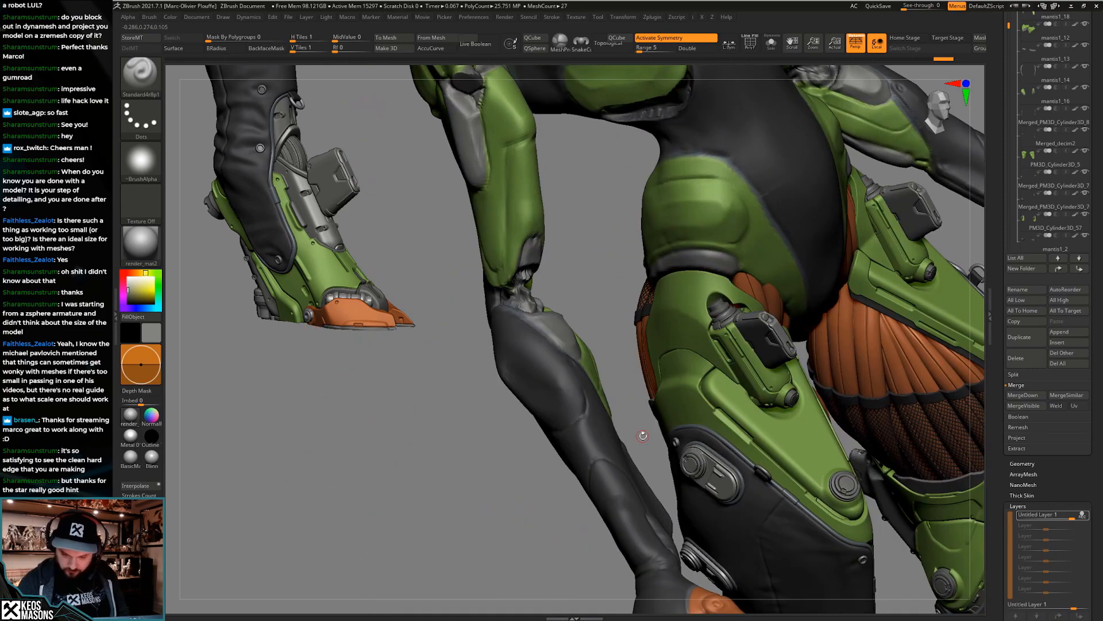
right_click_drag(717, 407, 677, 435)
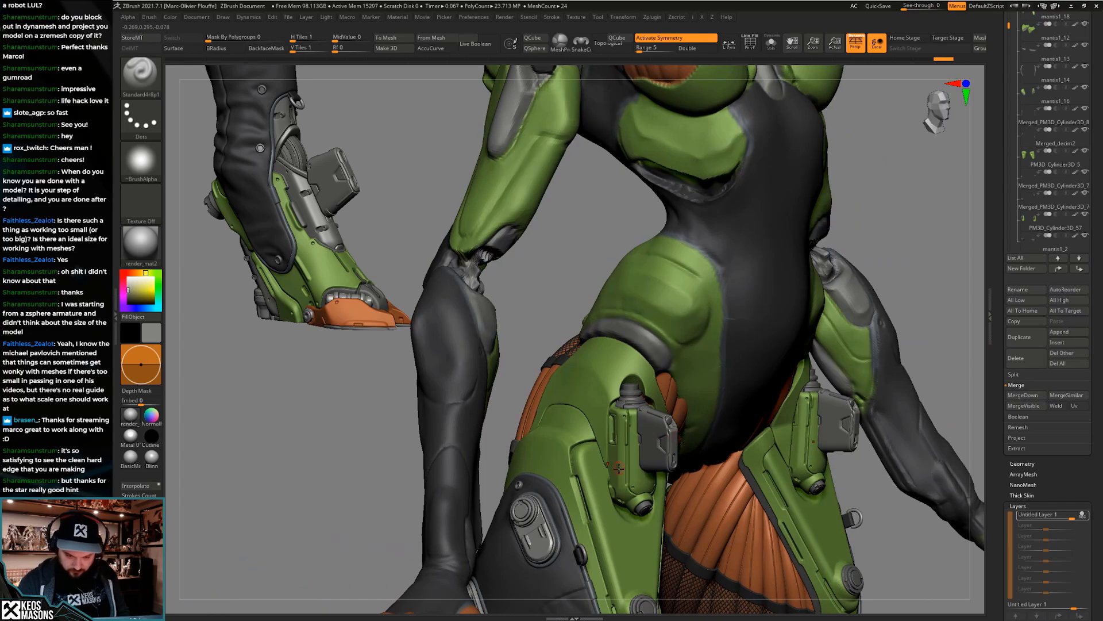
right_click_drag(619, 468, 594, 400)
Carve a short groove between two masked spots on mantis1_9's inner edge with the Orb_Cracks brush, clearing the mask
left_click(576, 427, "alt")
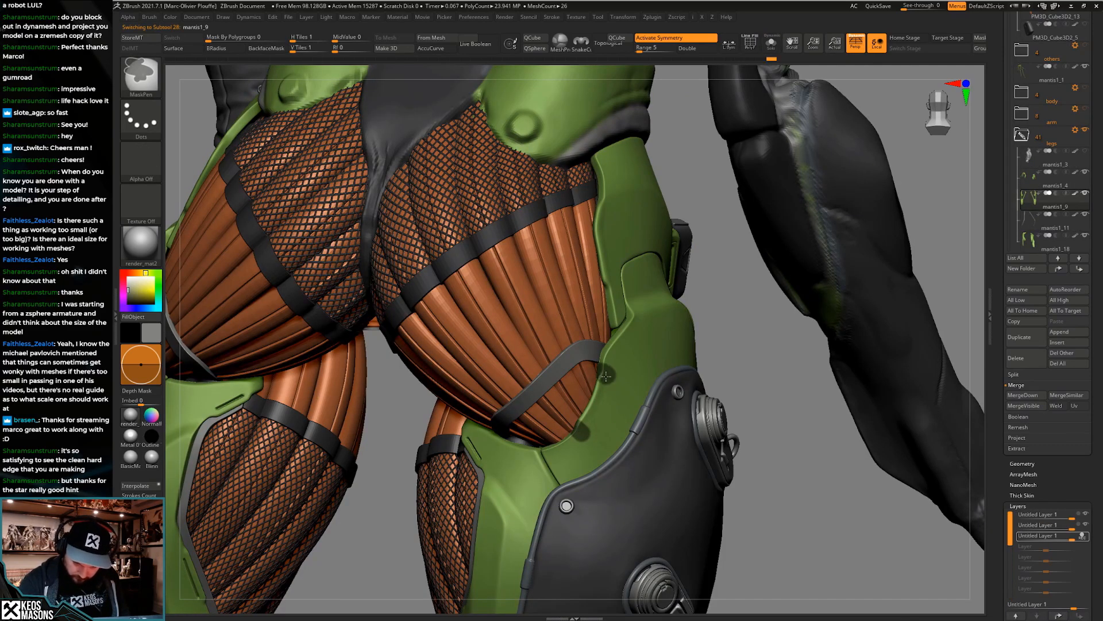
right_click_drag(606, 376, 619, 357)
key("b")
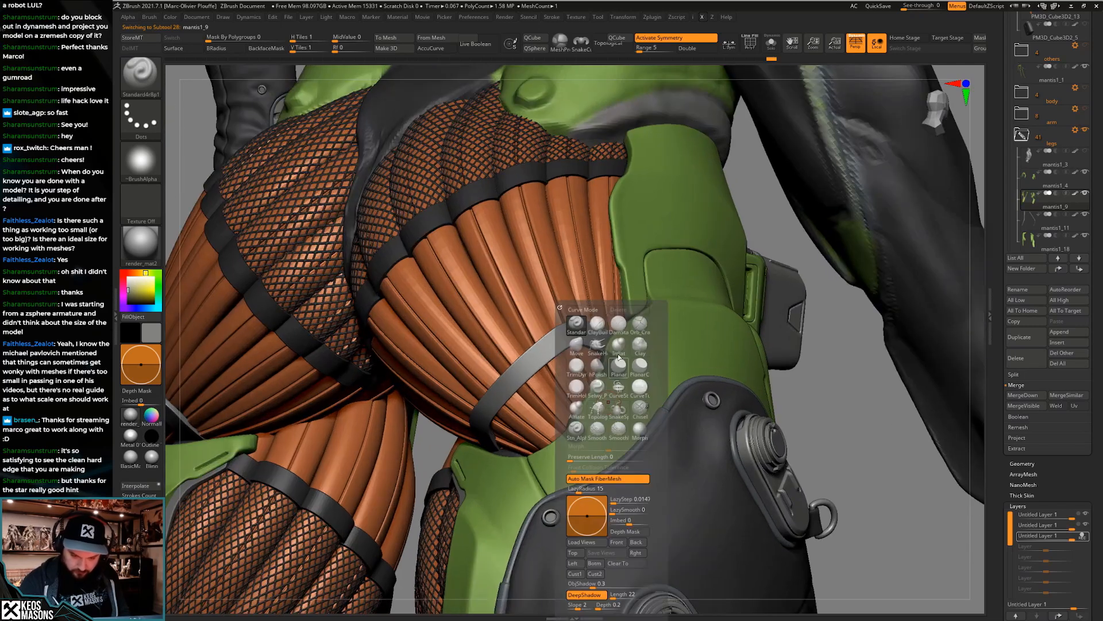
left_click(639, 325)
right_click(586, 409)
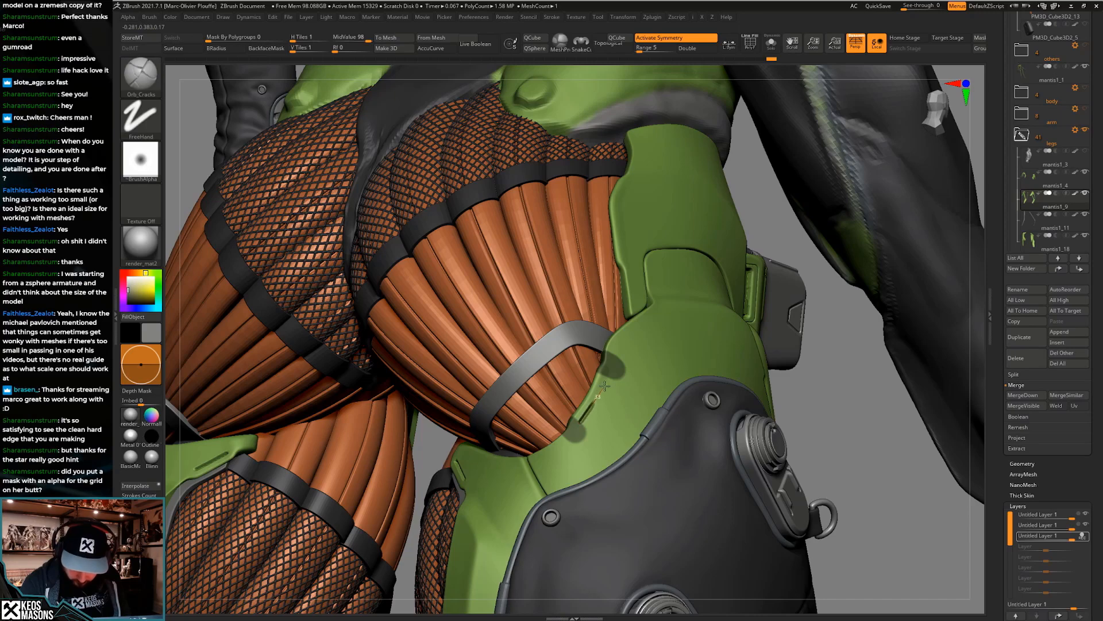
left_click_drag(612, 363, 614, 355)
right_click_drag(615, 381, 702, 369, "ctrl")
left_click_drag(702, 369, 707, 389, "ctrl")
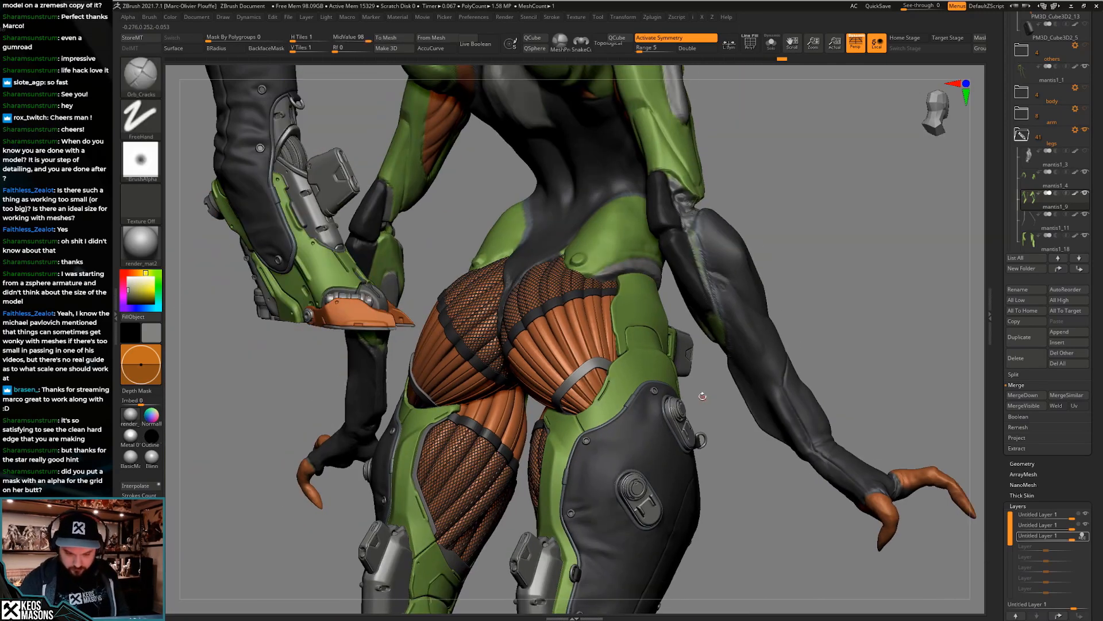
Select mantis1_4, mask two spots on its rear inner edge and carve a short groove between them with the Orb_Cracks brush
mouse_move(703, 393)
right_mouse_down("ctrl")
mouse_move(634, 320)
mouse_move(624, 357)
mouse_move(607, 323)
right_mouse_up("ctrl")
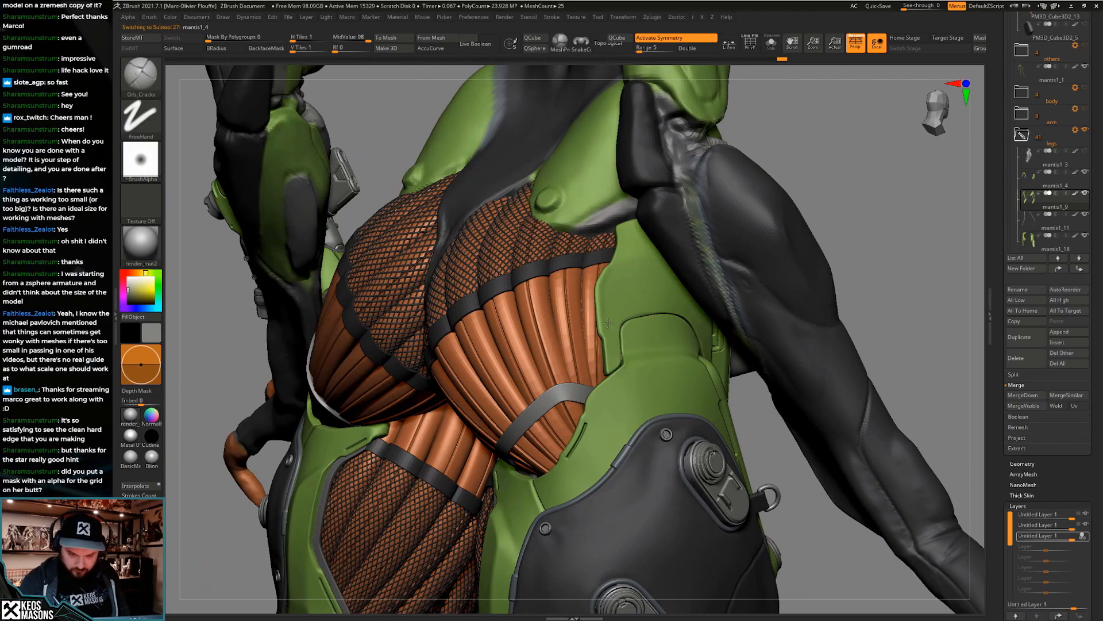
left_click(604, 333, "alt")
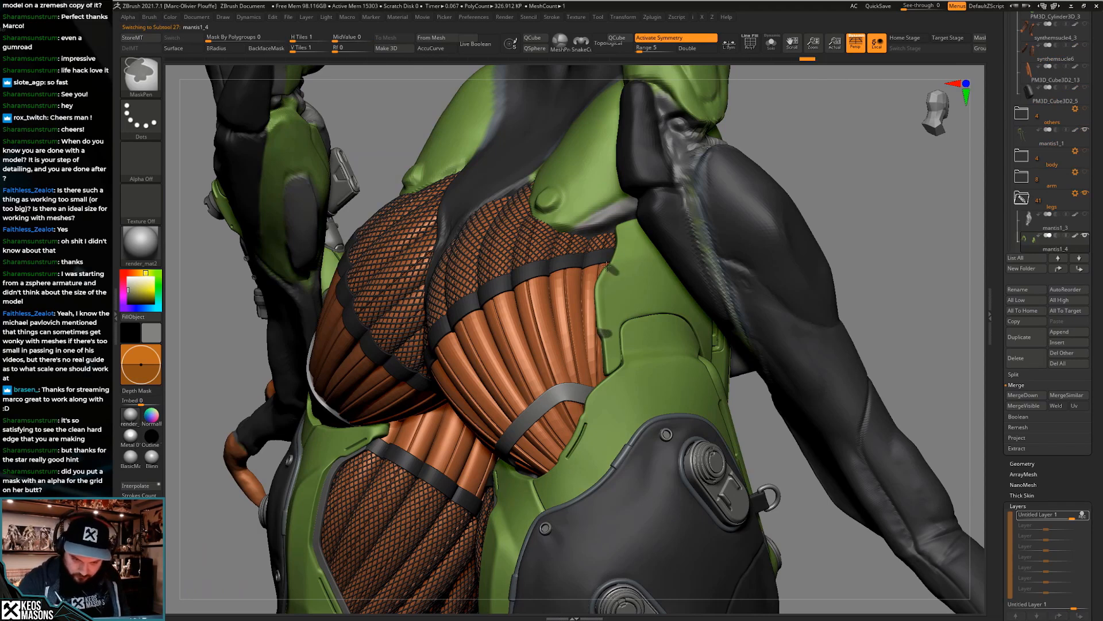
right_click_drag(609, 270, 609, 299, "ctrl")
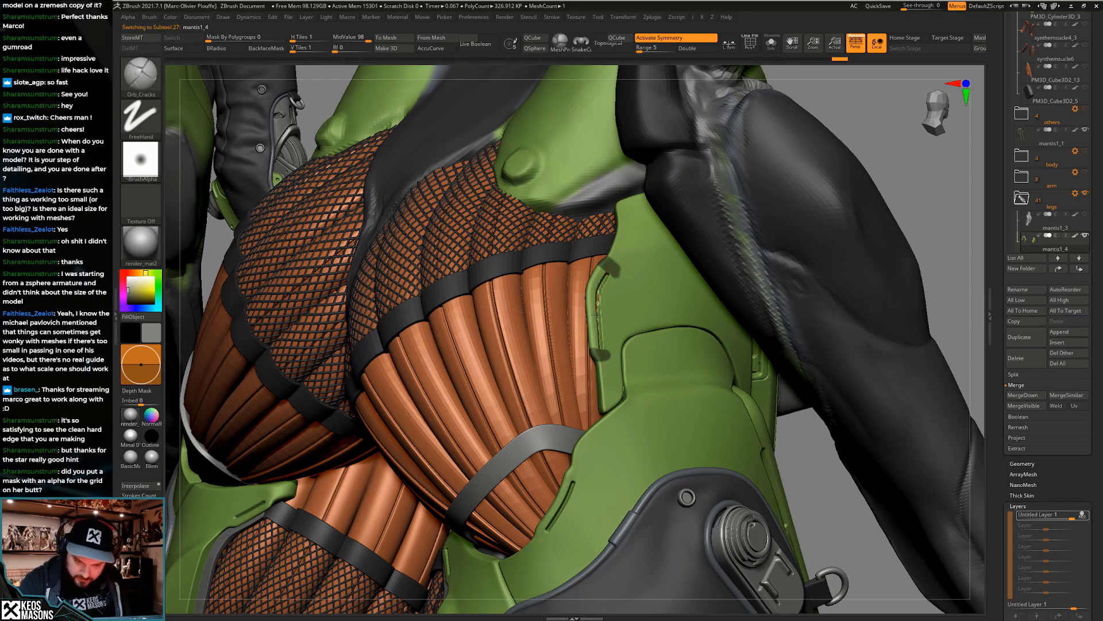
left_click_drag(597, 315, 601, 344)
right_click_drag(601, 367, 661, 319, "ctrl")
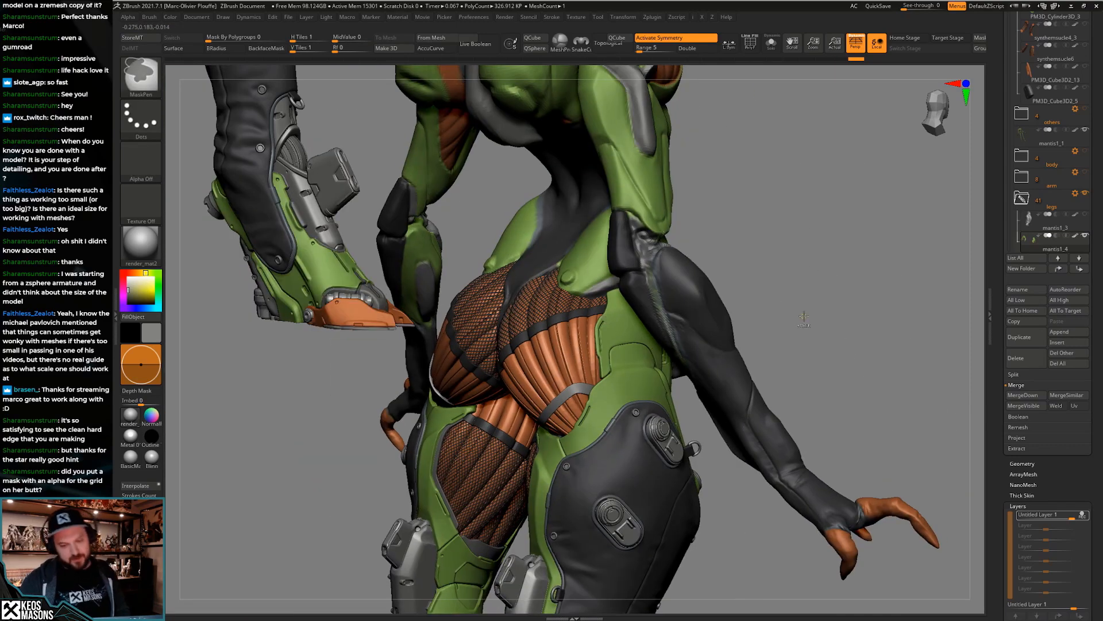
Select the orange hip muscle synthemsucle4_7 and adjust its shape behind the canister with the Move brush
mouse_move(801, 341)
right_mouse_down()
mouse_move(811, 312)
mouse_move(810, 353)
mouse_move(795, 322)
mouse_move(802, 338)
mouse_move(780, 354)
mouse_move(888, 334)
right_mouse_up()
right_click_drag(623, 299, 623, 428, "ctrl")
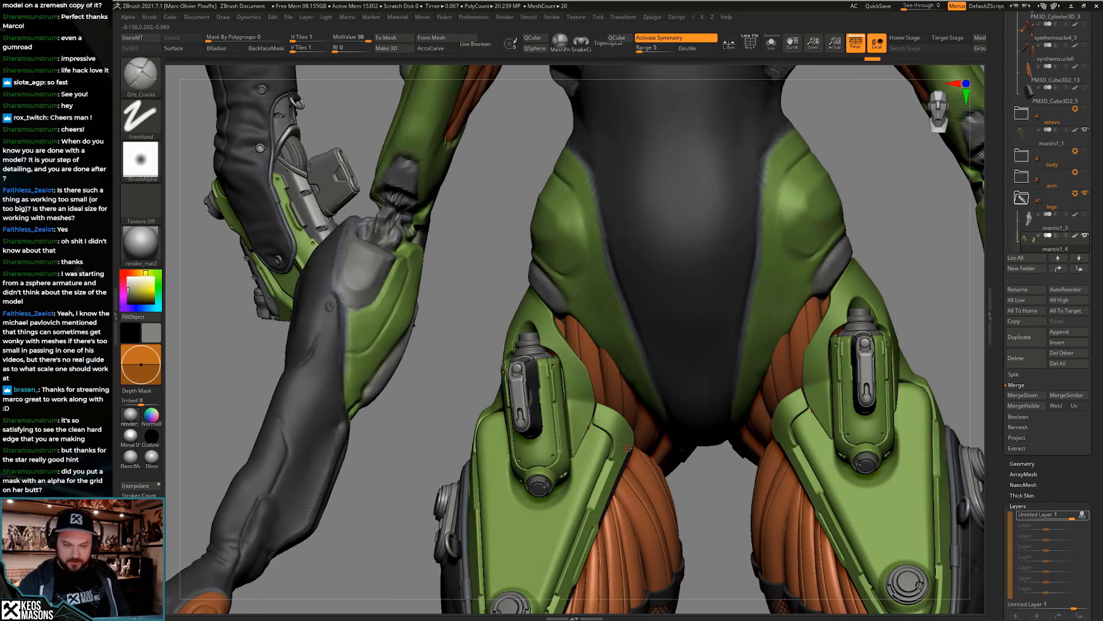
right_click_drag(625, 444, 624, 450)
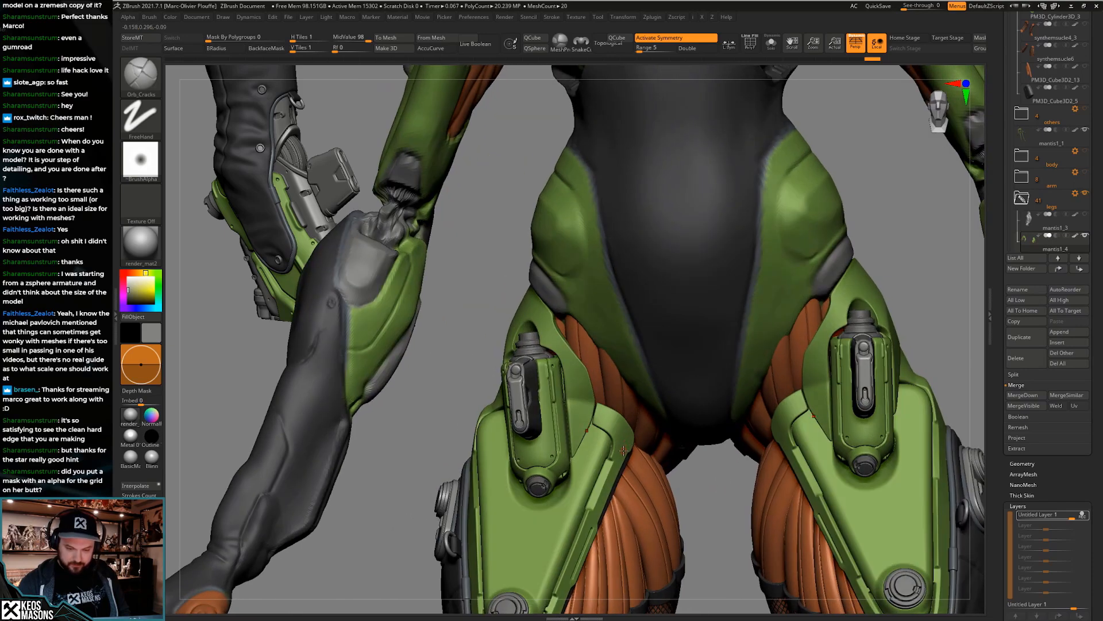
right_click_drag(795, 355, 776, 376)
key("b")
key("m")
key("v")
left_click(753, 372, "alt")
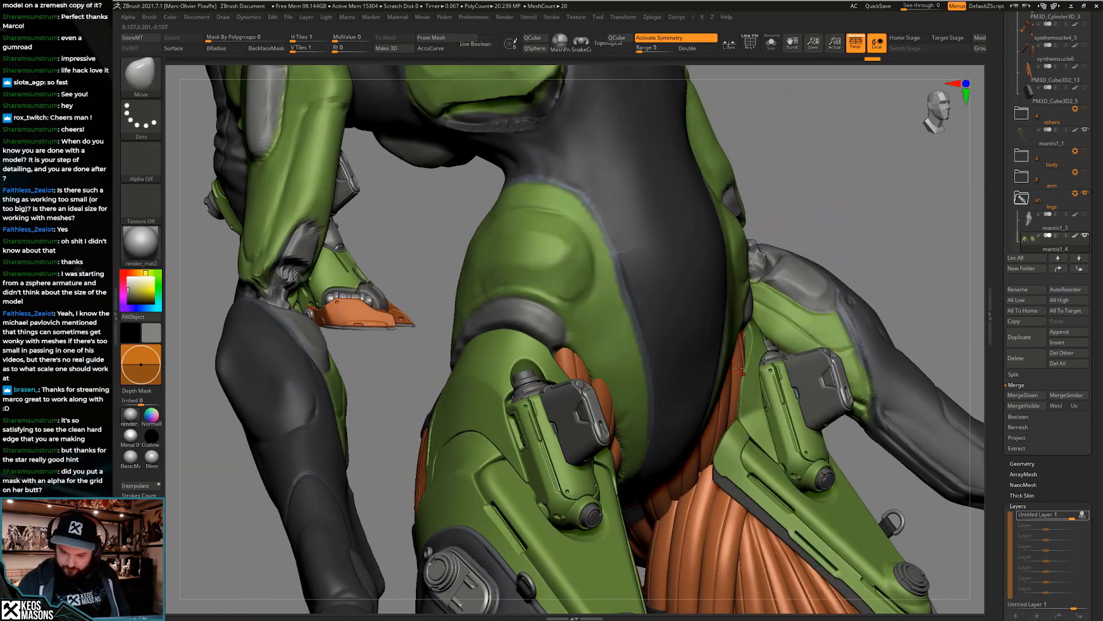
key("space")
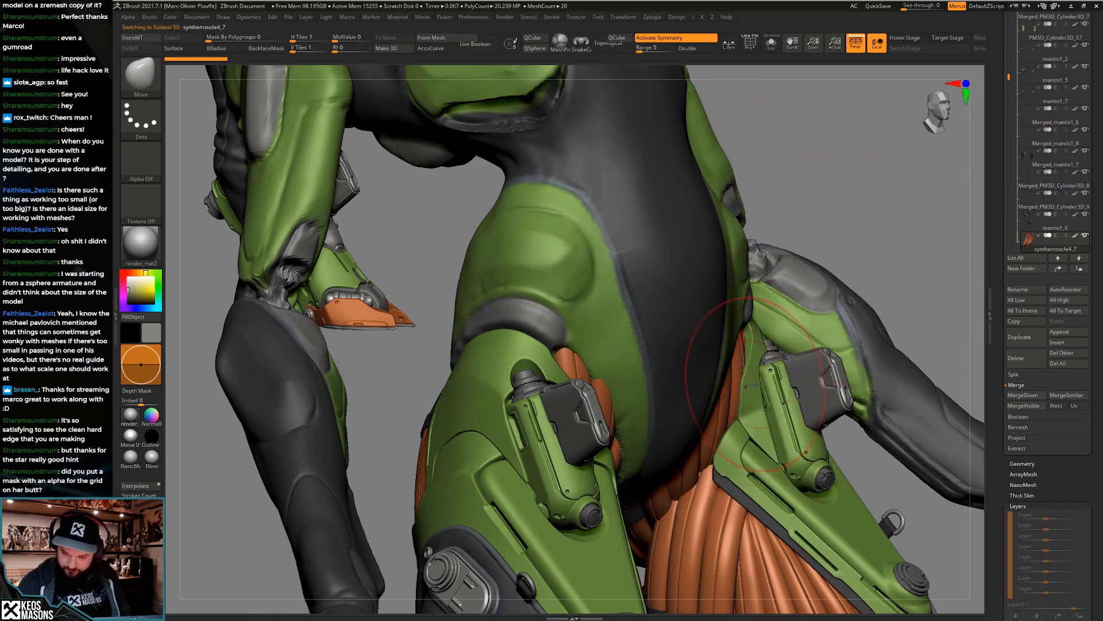
left_click_drag(744, 393, 754, 362)
right_click_drag(754, 361, 790, 365)
Isolate mantis1_4 and rework the front inner edge beside its canister cutout with the Standard brush
left_click(753, 368, "alt")
key("ctrl+space")
key("b")
key("s")
key("t")
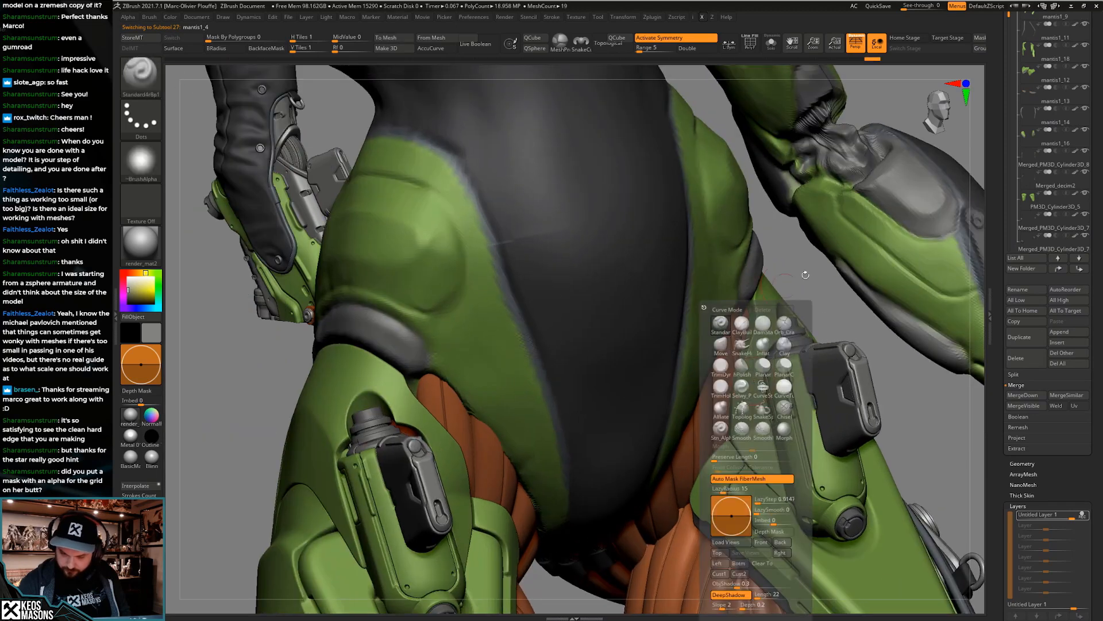
left_click(771, 42)
key("space")
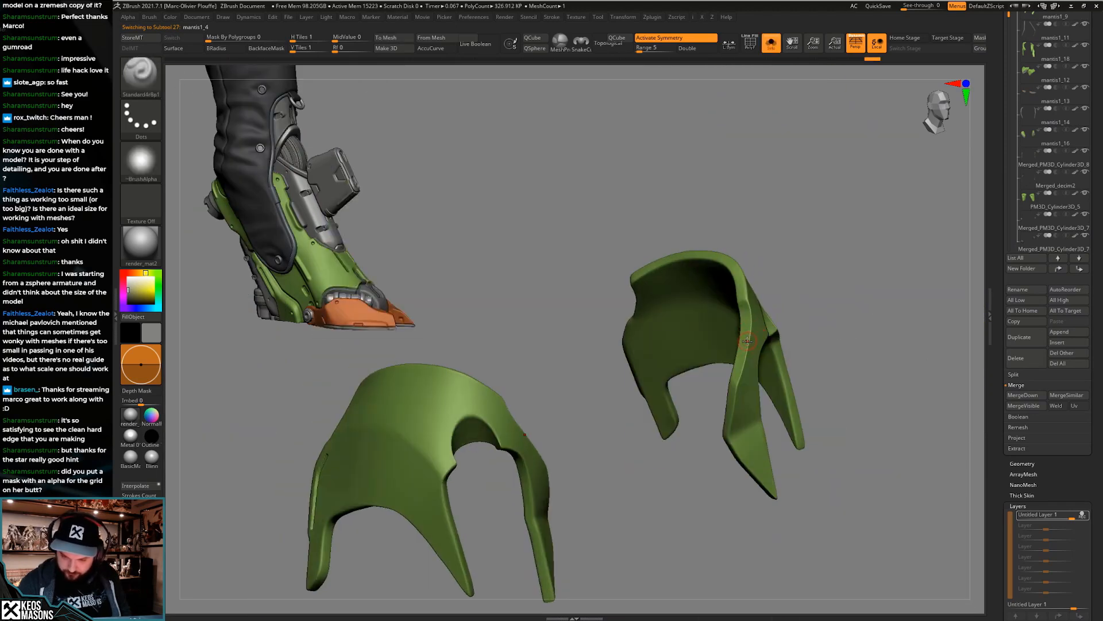
left_click_drag(747, 328, 740, 363)
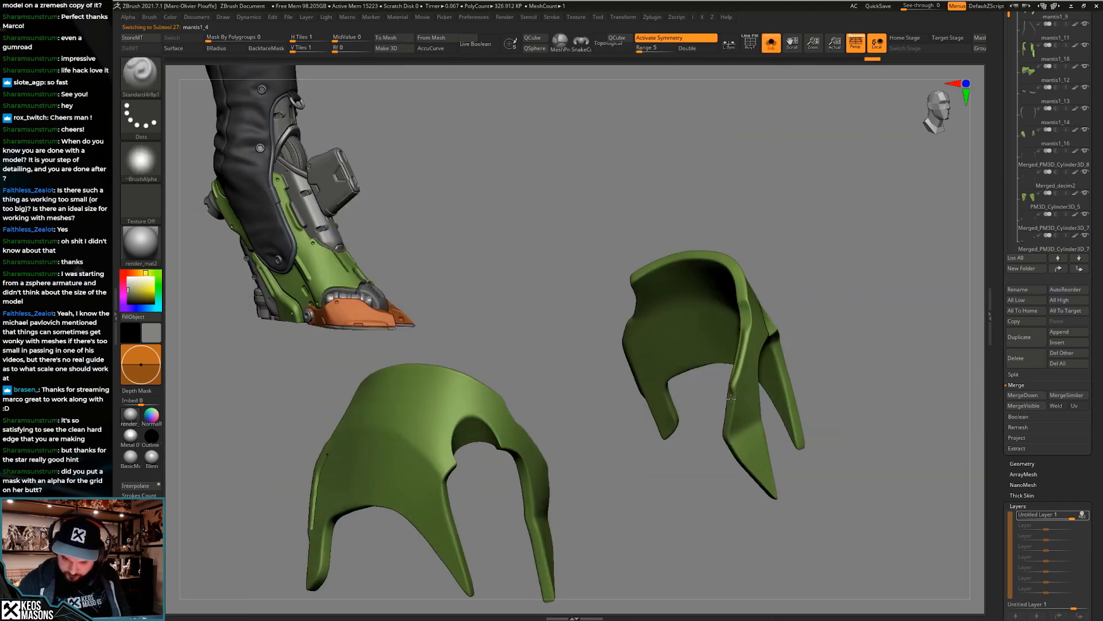
right_click_drag(731, 402, 741, 377)
key("shift+s")
key("shift+s")
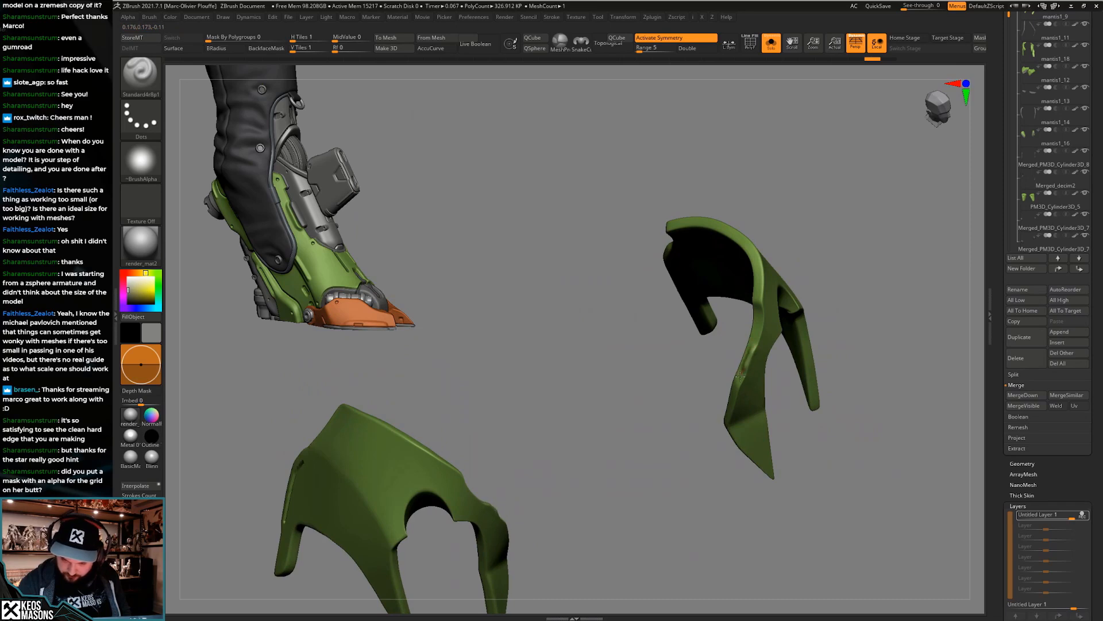
mouse_move(731, 404)
right_mouse_down()
mouse_move(725, 417)
mouse_move(767, 362)
right_mouse_up()
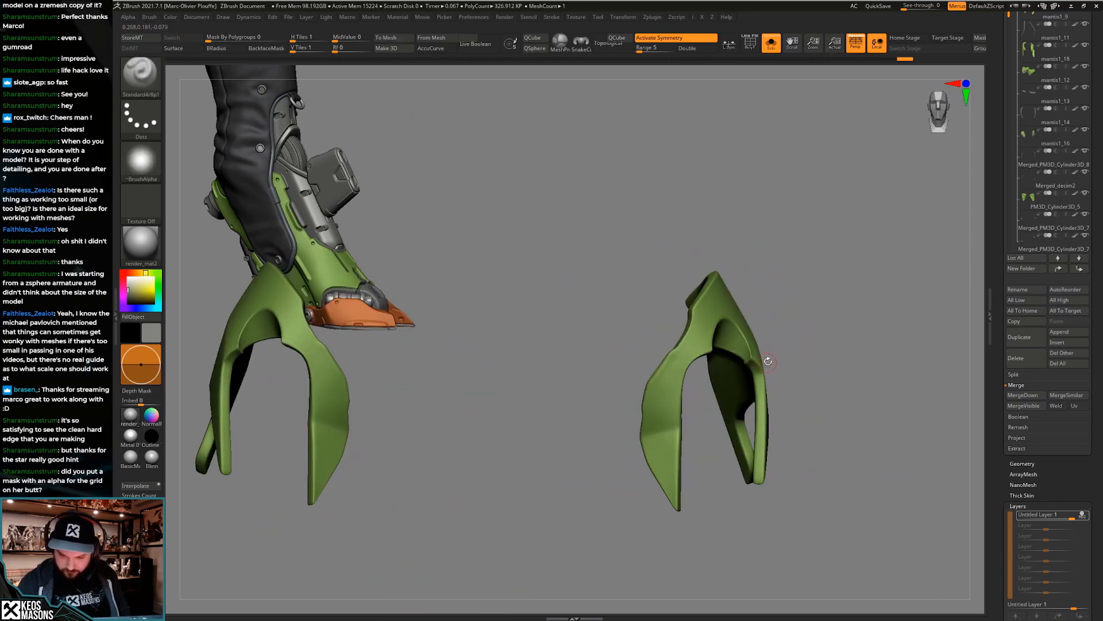
key("shift+s")
Try to carve a groove between two masked spots on mantis1_4's front inner edge with the Orb_Cracks brush
mouse_move(692, 359)
right_mouse_down()
mouse_move(698, 380)
mouse_move(663, 439)
right_mouse_up()
left_click_drag(663, 439, 669, 437, "ctrl")
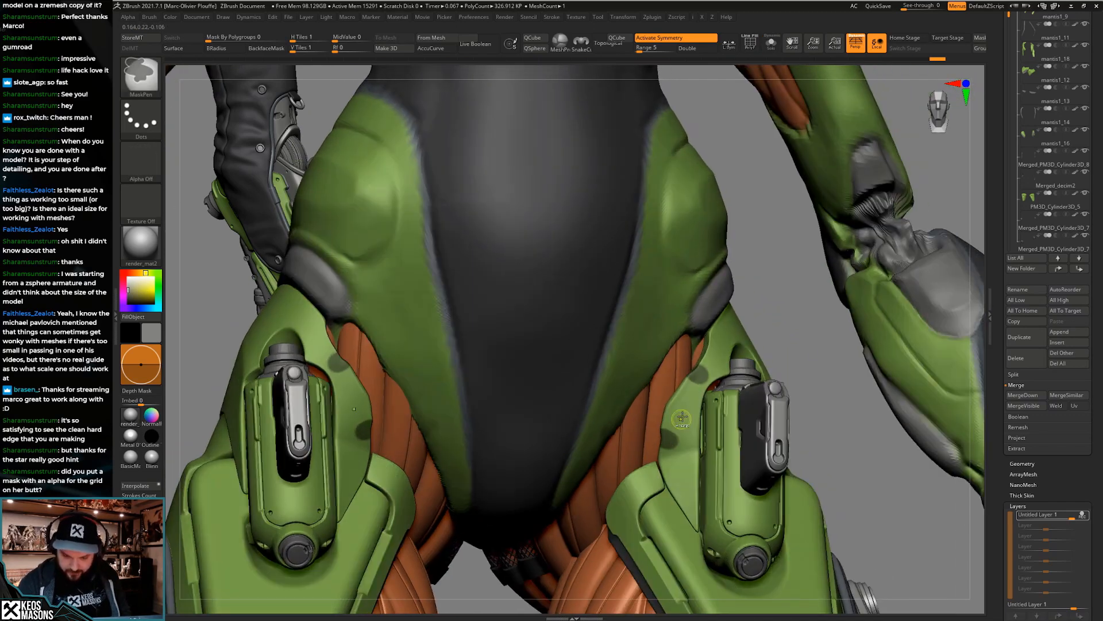
right_click(703, 381)
right_click_drag(792, 323, 706, 428)
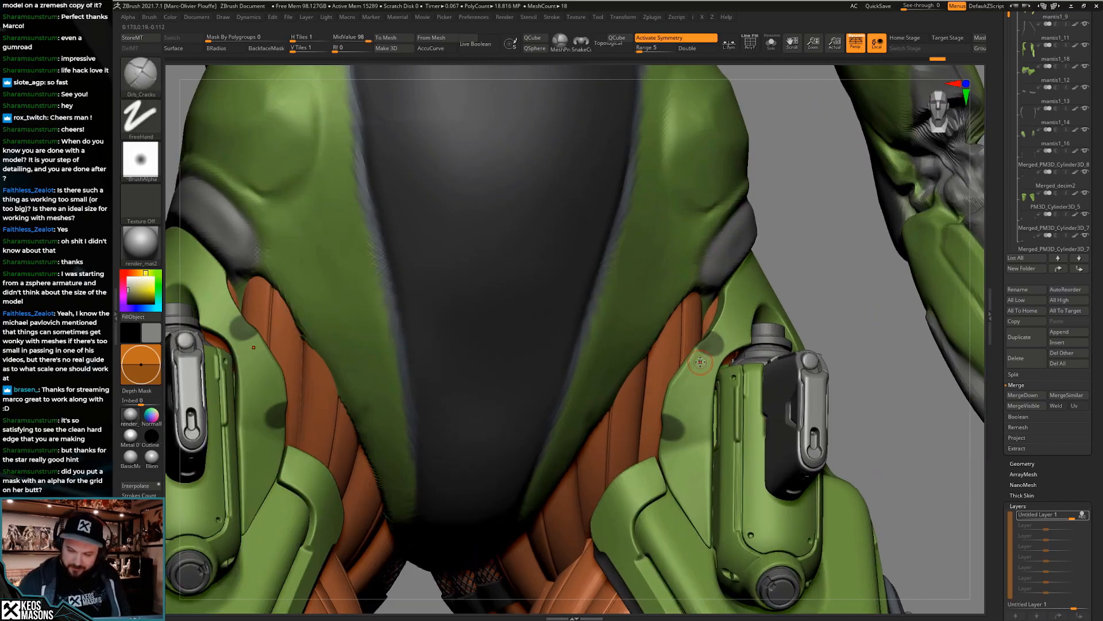
right_click(699, 364)
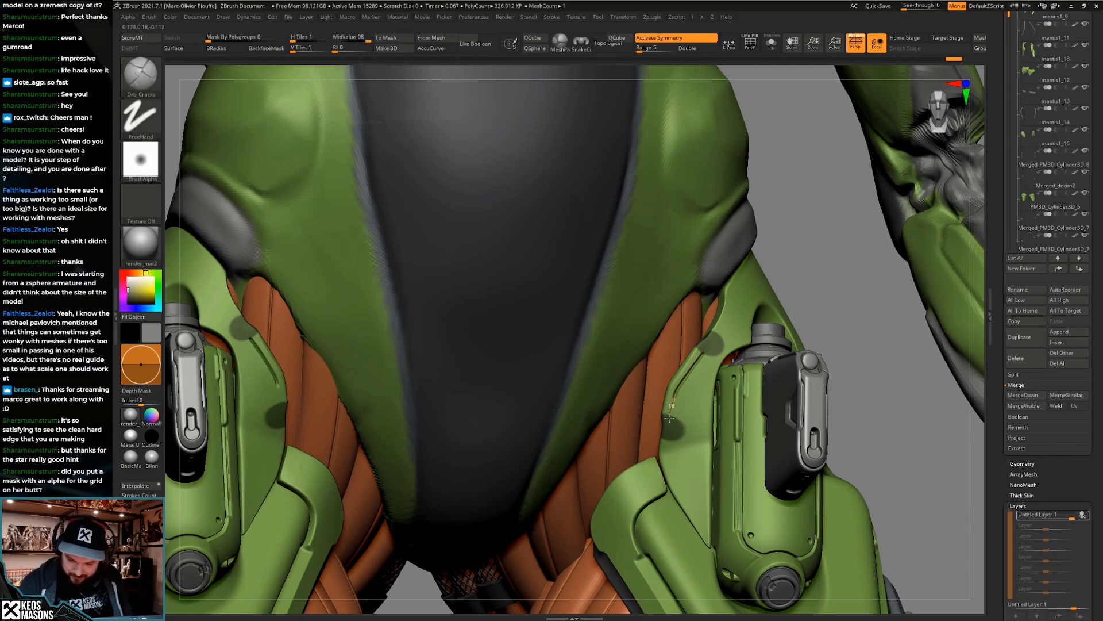
right_click_drag(671, 422, 714, 366)
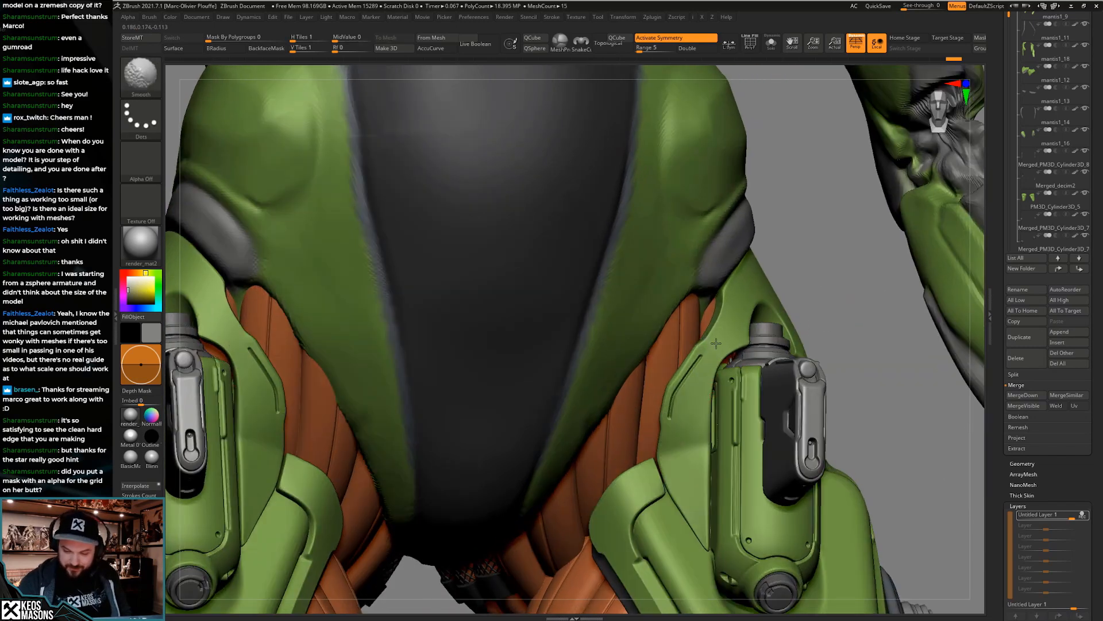
right_click_drag(668, 444, 790, 327, "ctrl")
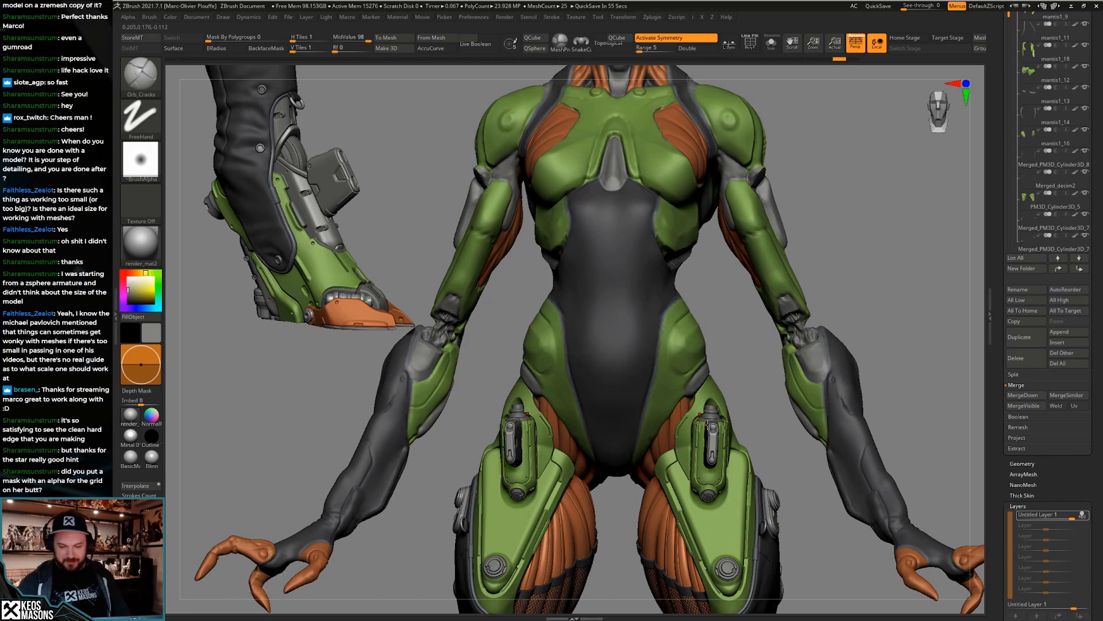
Undo the front groove and its two masked spots on mantis1_4
mouse_move(695, 421)
right_mouse_down("alt")
mouse_move(693, 390)
mouse_move(690, 416)
right_mouse_up("alt")
key("ctrl+z")
key("ctrl+z")
key("ctrl+z")
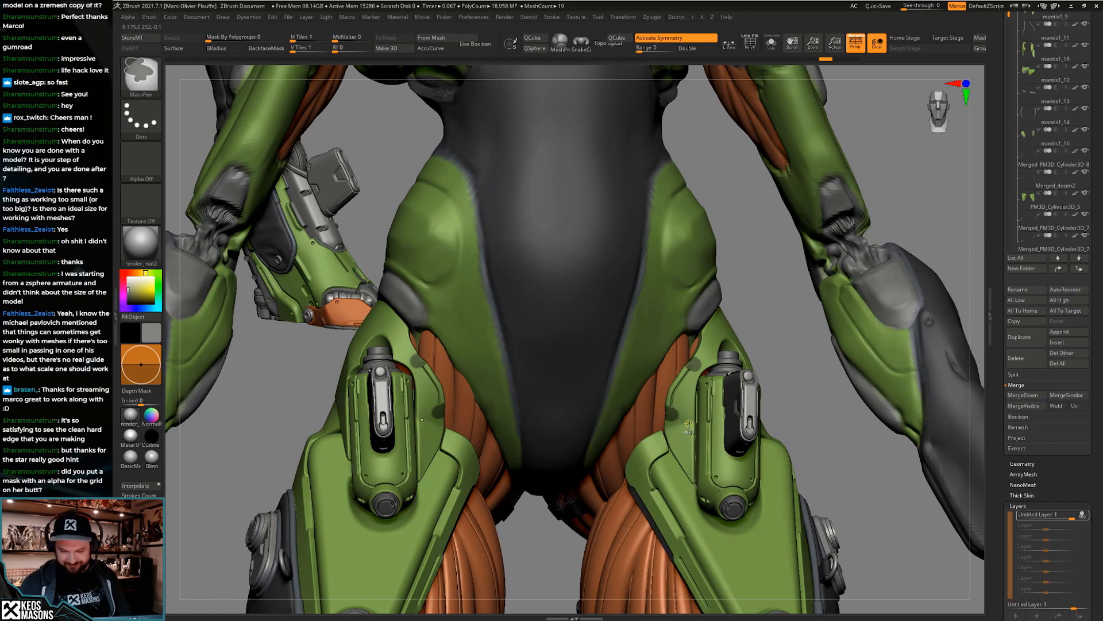
key("ctrl+z")
key("ctrl+z")
key("ctrl+z")
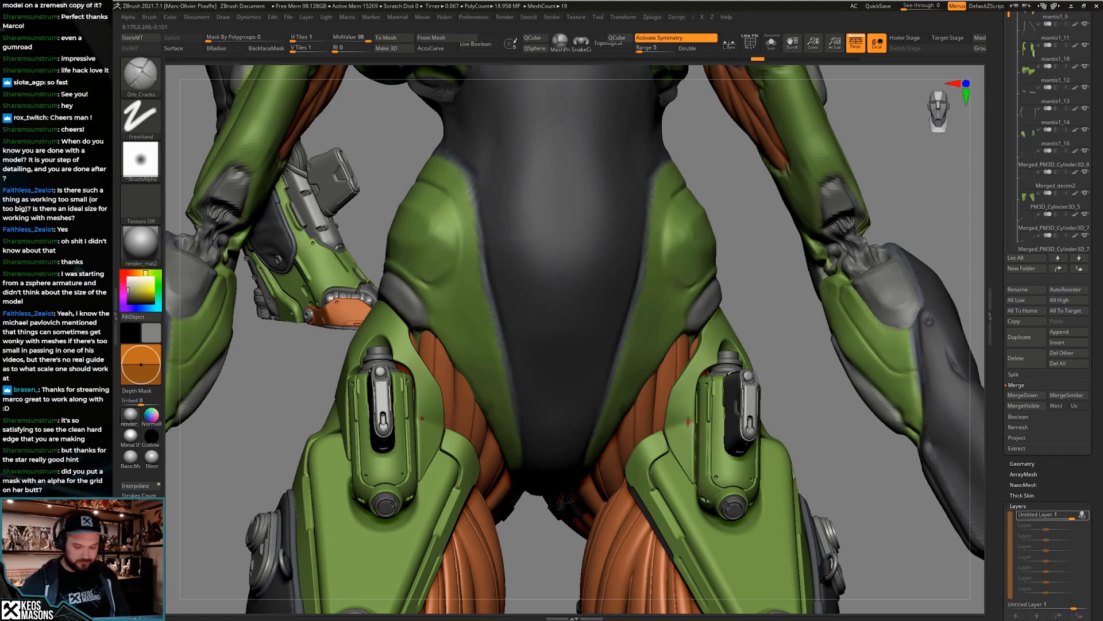
Isolate mantis1_4 again, touch up its front inner edge with the Standard brush and compare it with the full body
mouse_move(688, 422)
right_mouse_down()
mouse_move(710, 424)
mouse_move(694, 409)
mouse_move(677, 423)
mouse_move(706, 370)
right_mouse_up()
key("alt+s")
key("space")
left_click(662, 326)
key("space")
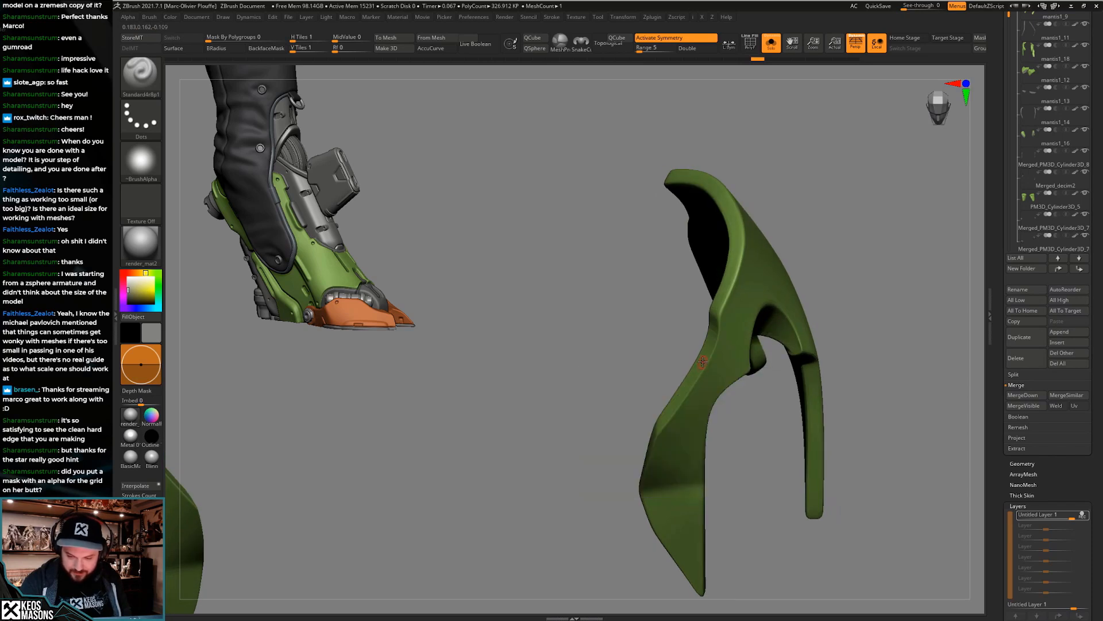
key("space")
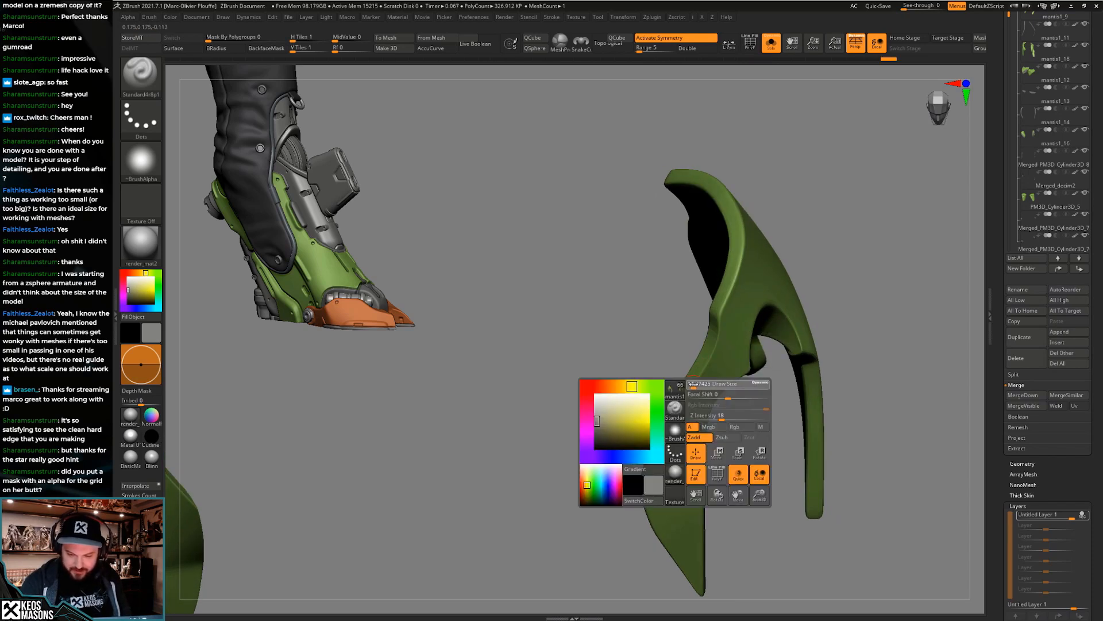
right_click_drag(698, 374, 700, 369)
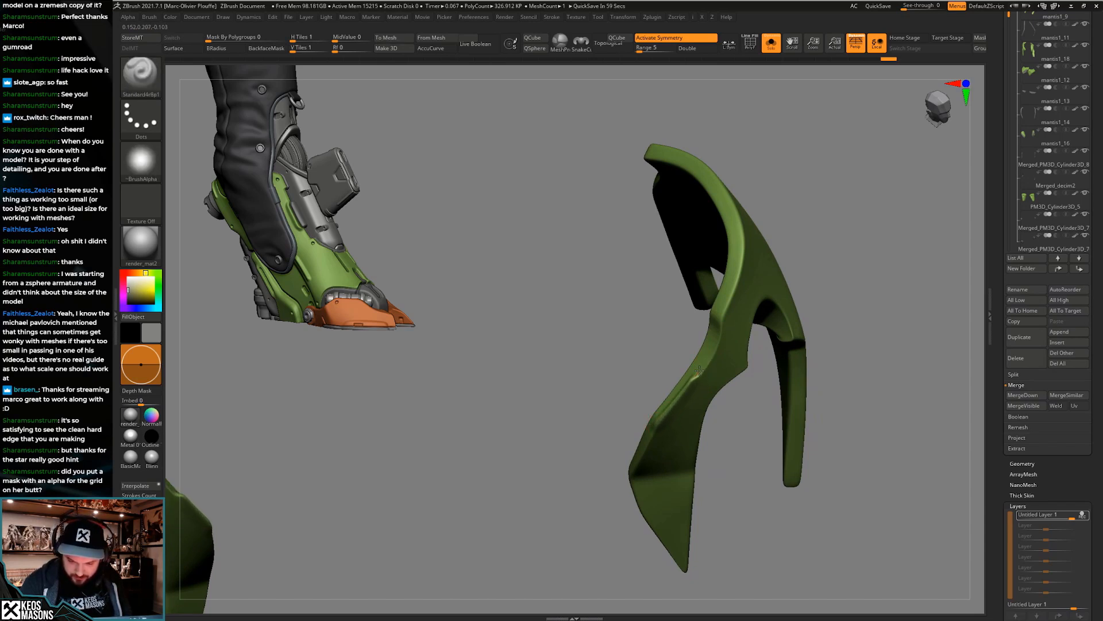
right_click_drag(699, 371, 825, 330)
key("alt+s")
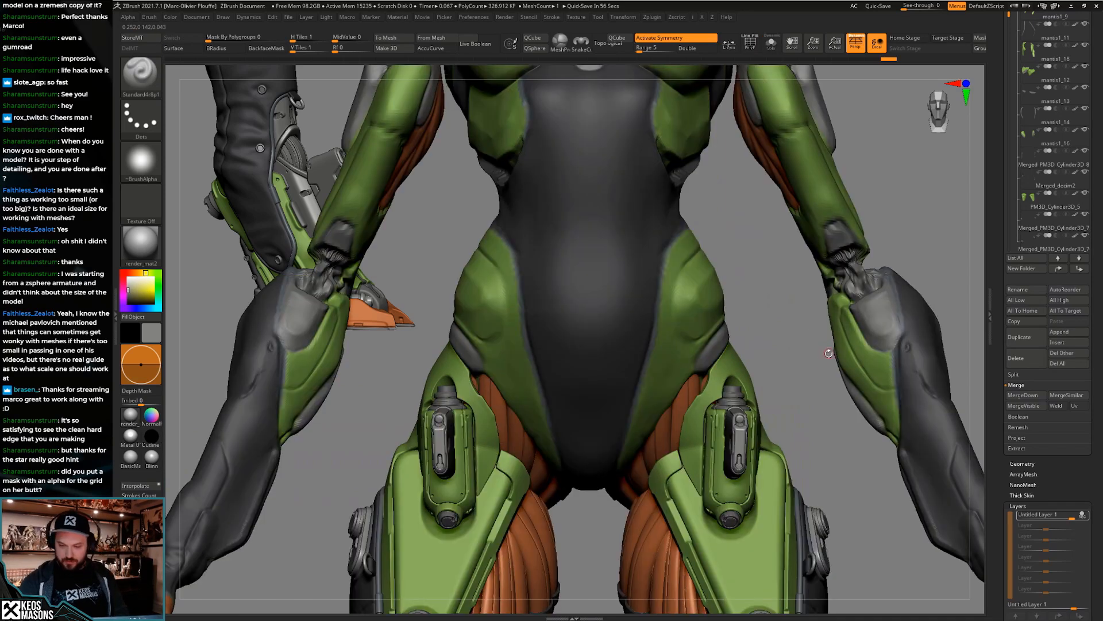
right_click_drag(816, 395, 787, 394)
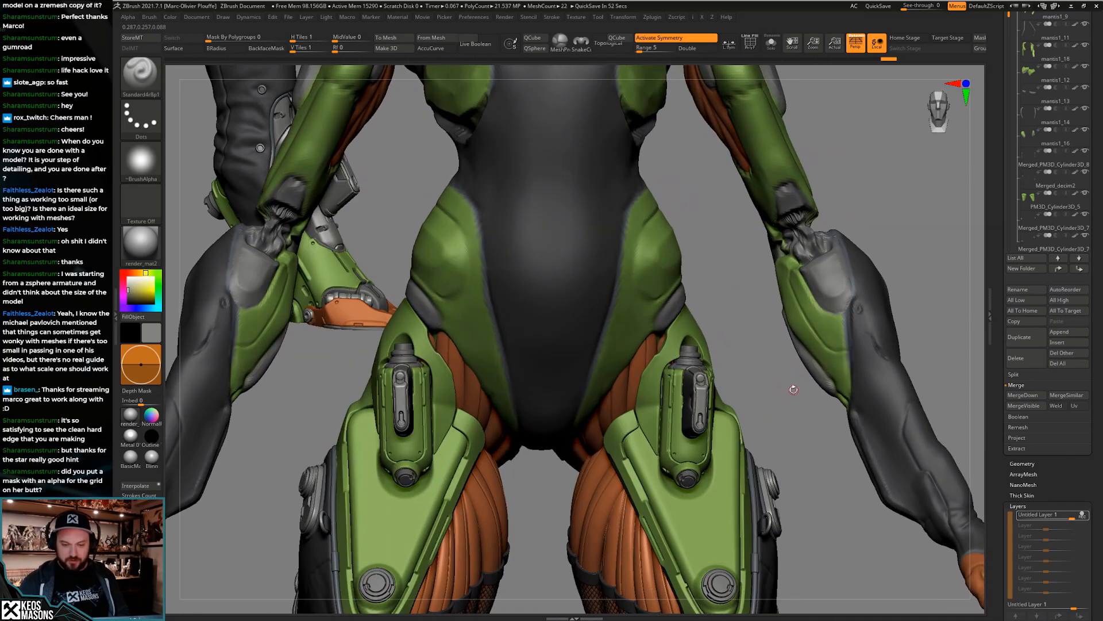
left_click_drag(738, 391, 738, 412)
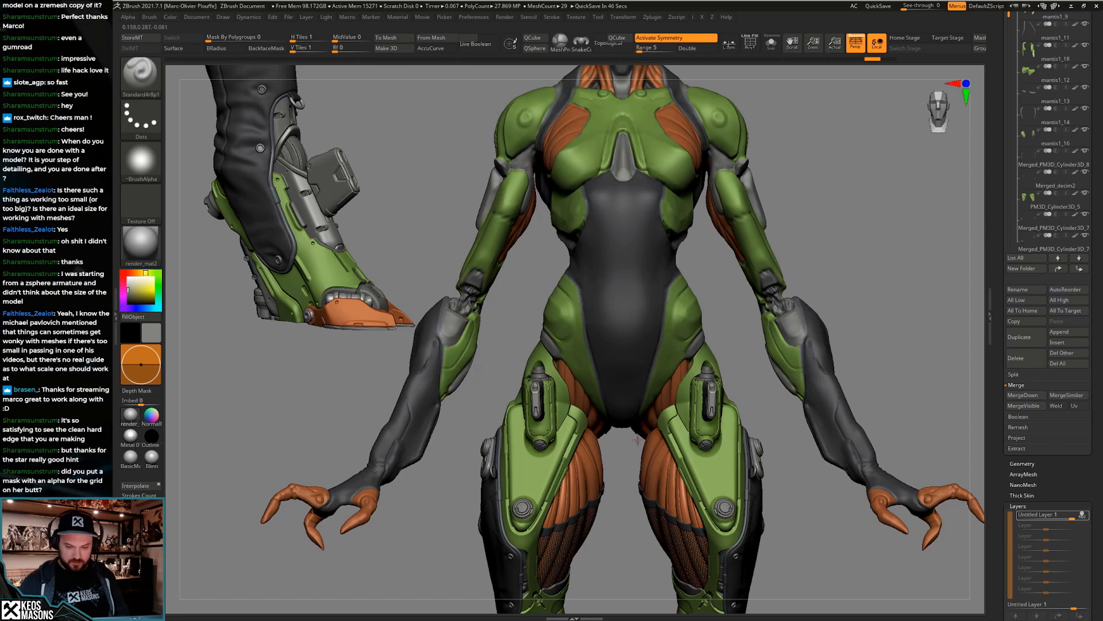
Adjust mantis1_4's front inner edge beside the orange hip muscle with the Move brush
left_click_drag(638, 440, 581, 373, "alt")
key("b")
key("m")
key("v")
key("space")
right_click_drag(589, 378, 578, 368)
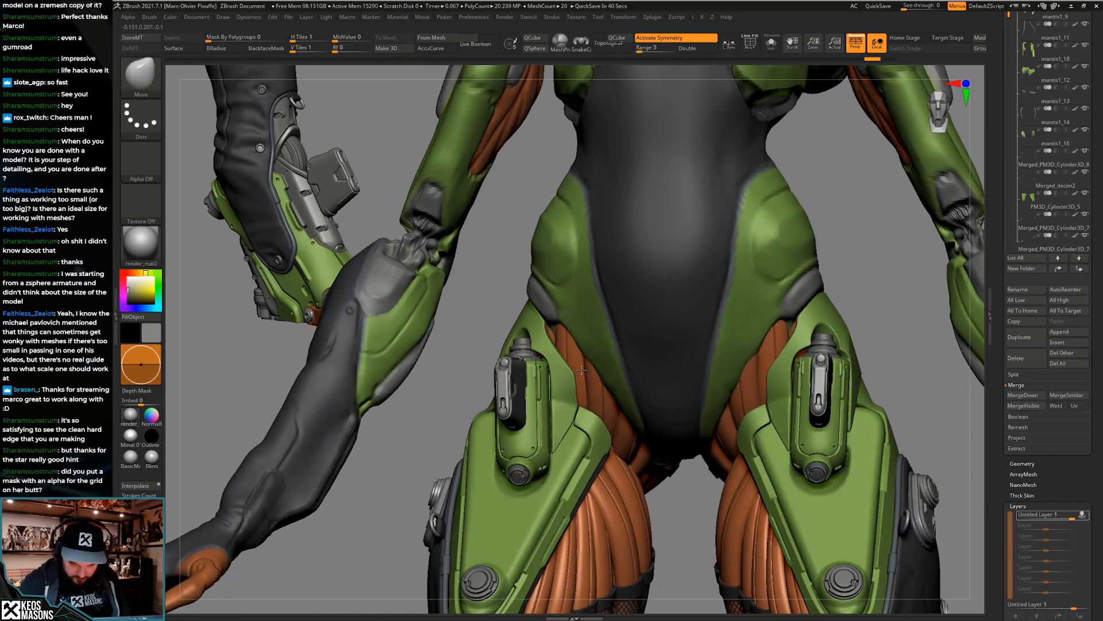
left_click_drag(586, 393, 591, 412)
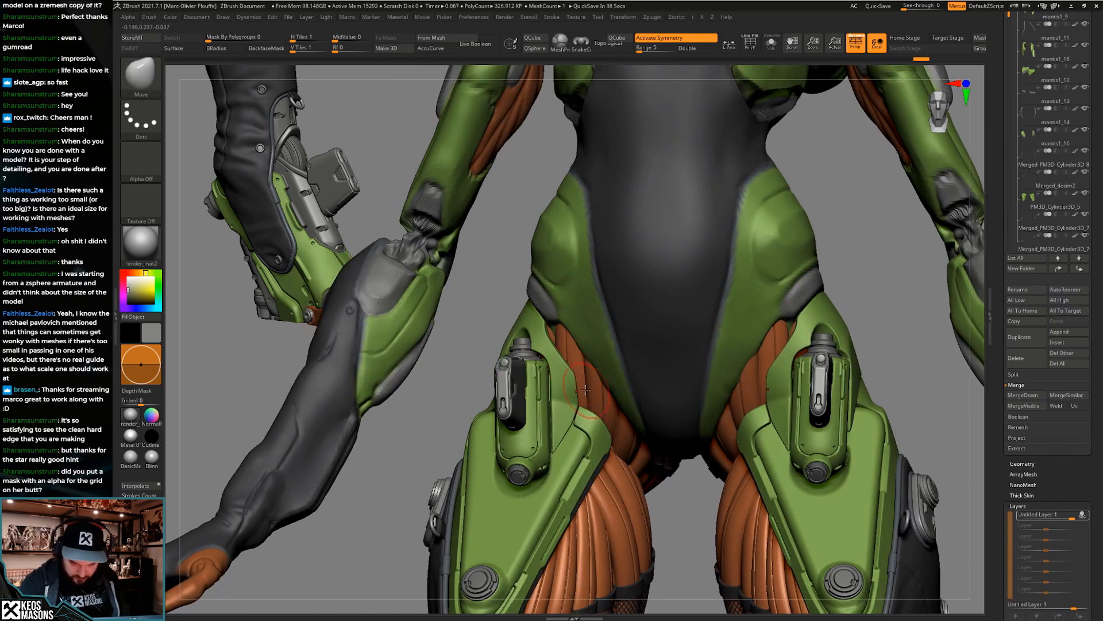
mouse_move(581, 363)
right_mouse_down()
mouse_move(570, 360)
mouse_move(735, 463)
mouse_move(732, 447)
mouse_move(716, 459)
mouse_move(707, 442)
mouse_move(706, 461)
mouse_move(692, 433)
mouse_move(713, 381)
mouse_move(750, 408)
mouse_move(739, 396)
mouse_move(667, 458)
mouse_move(681, 444)
mouse_move(675, 387)
right_mouse_up()
Examine mantis1_4's wireframe and its shape, both isolated and in place on the thigh
key("shift+f")
key("shift+f")
key("alt+s")
key("alt+s")
key("alt+s")
key("alt+s")
key("space")
Mask two patches on mantis1_4 along the raised thigh plate, one beside the canister and one on the outer hip
key("ctrl")
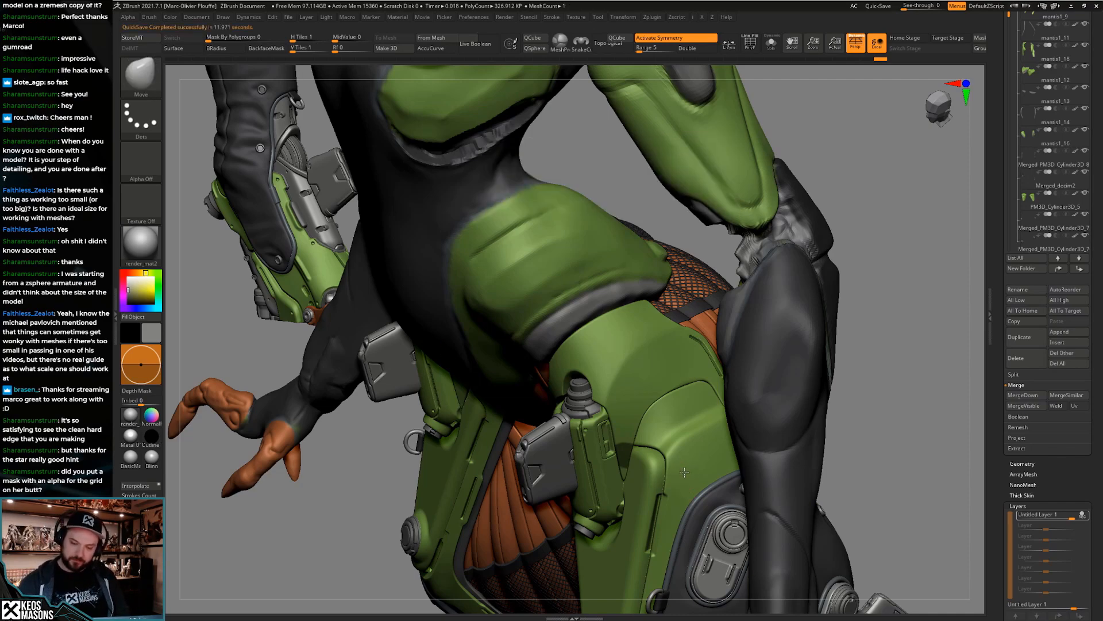
right_click_drag(685, 472, 641, 387)
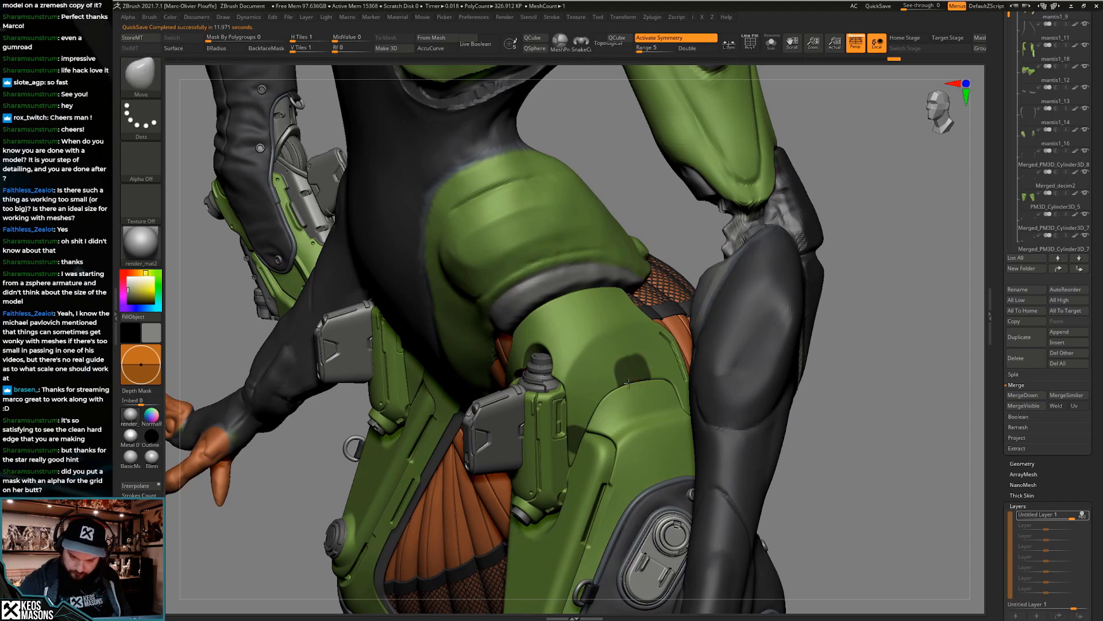
right_click_drag(637, 381, 668, 374)
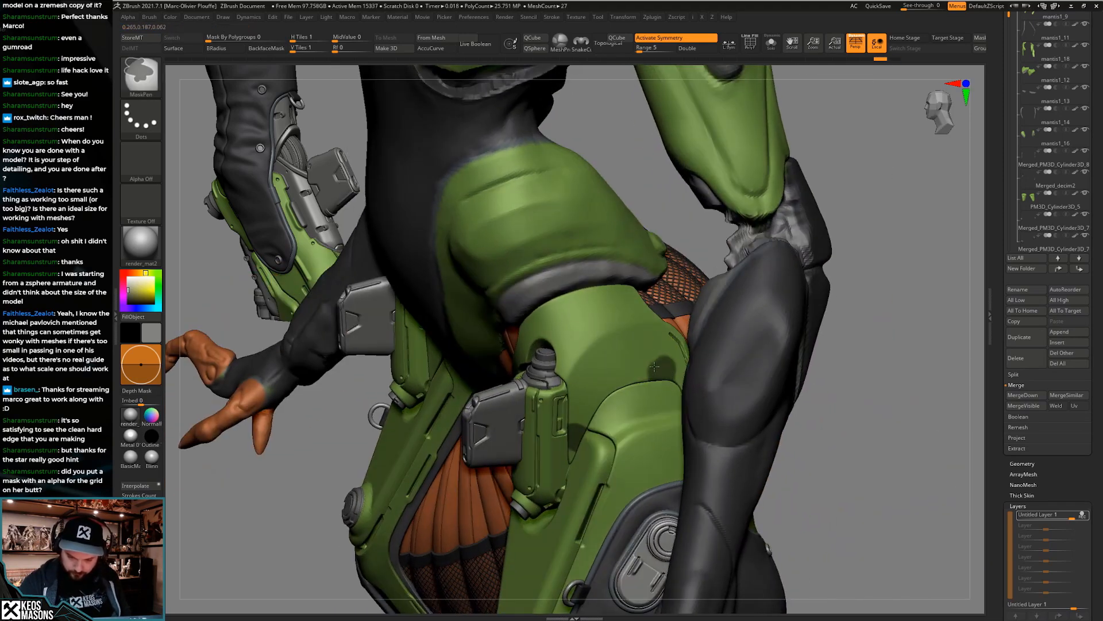
mouse_move(670, 356)
right_mouse_down()
mouse_move(700, 405)
mouse_move(692, 348)
right_mouse_up()
key("ctrl")
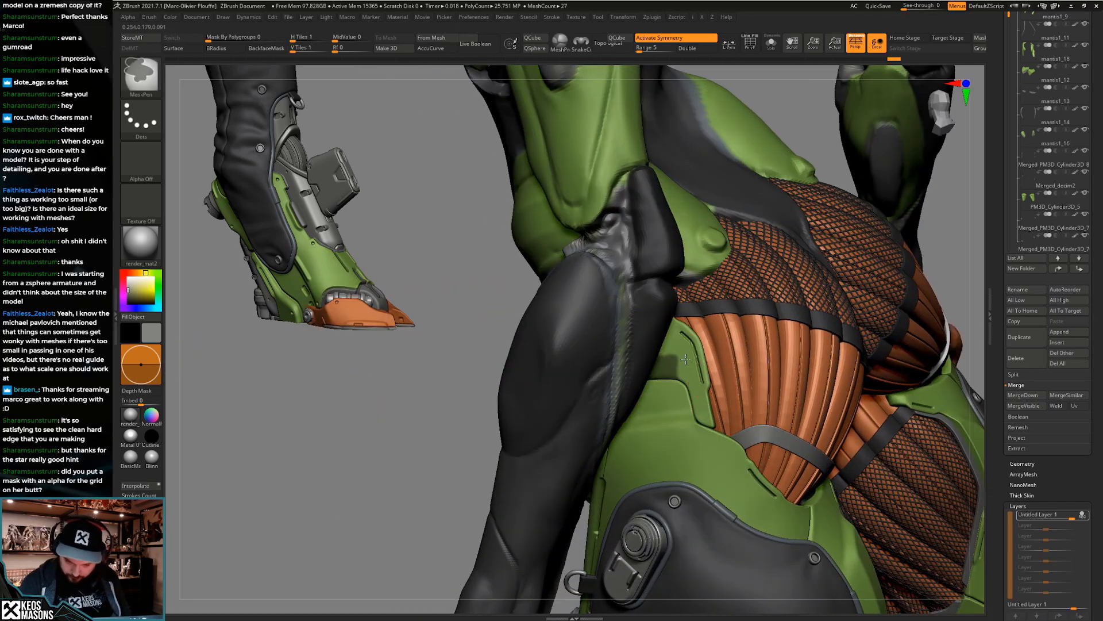
right_click_drag(597, 391, 644, 393)
Switch to the Orb_Cracks brush and roll back the latest edits on mantis1_4, restoring one of them
key("space")
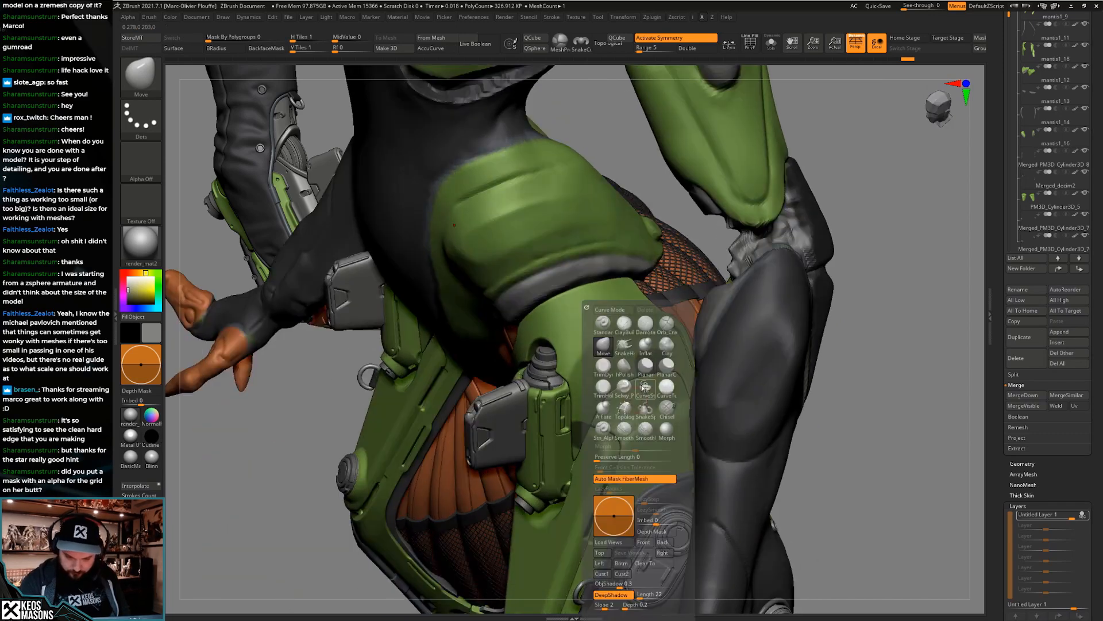
left_click(667, 325)
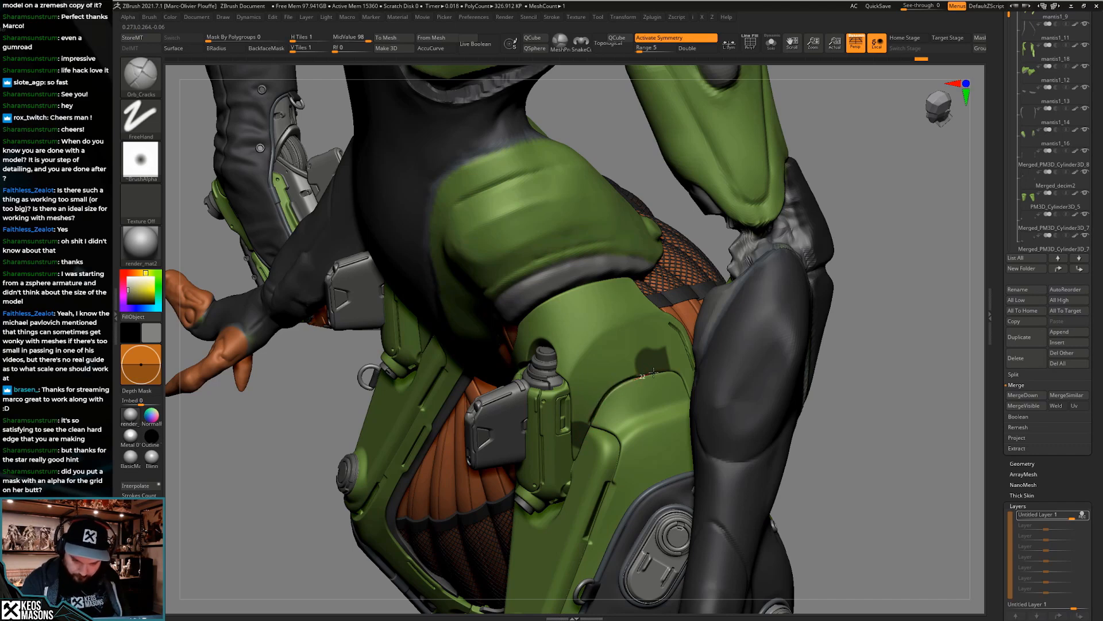
mouse_move(643, 390)
right_mouse_down()
mouse_move(826, 328)
mouse_move(803, 358)
mouse_move(820, 345)
mouse_move(699, 424)
mouse_move(668, 460)
mouse_move(663, 496)
mouse_move(793, 420)
right_mouse_up()
key("ctrl+z")
key("ctrl+z")
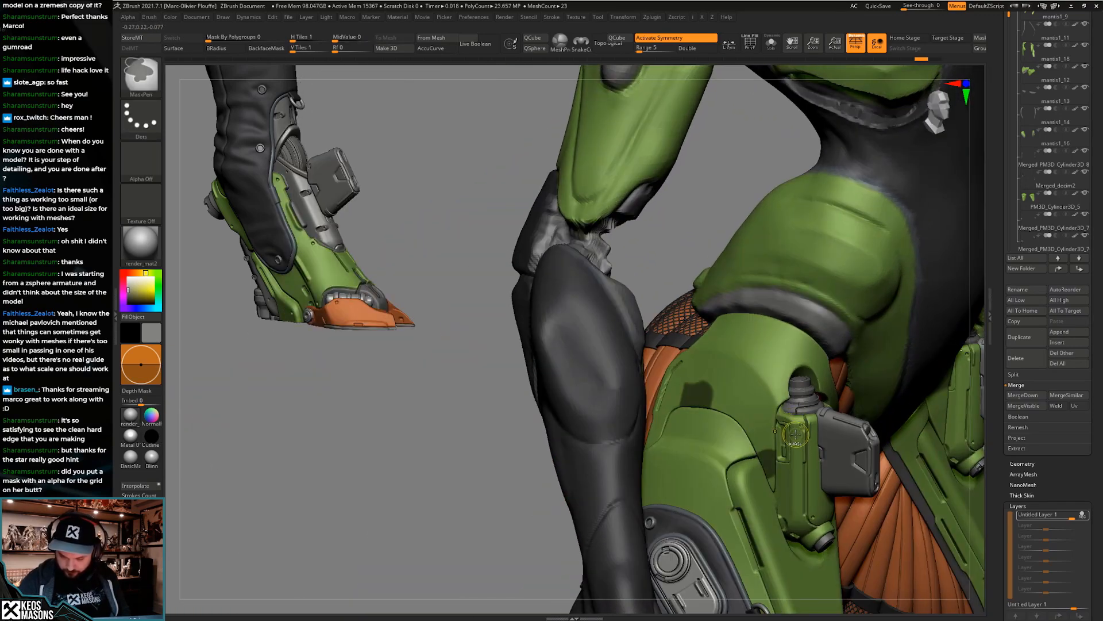
key("ctrl+shift+z")
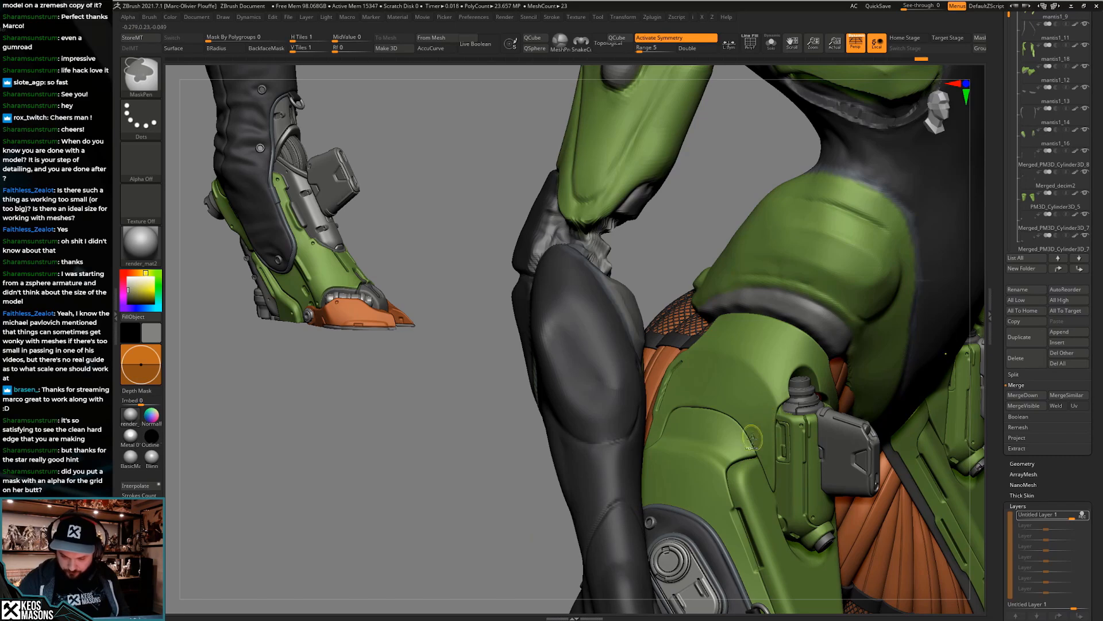
right_click_drag(759, 446, 666, 417)
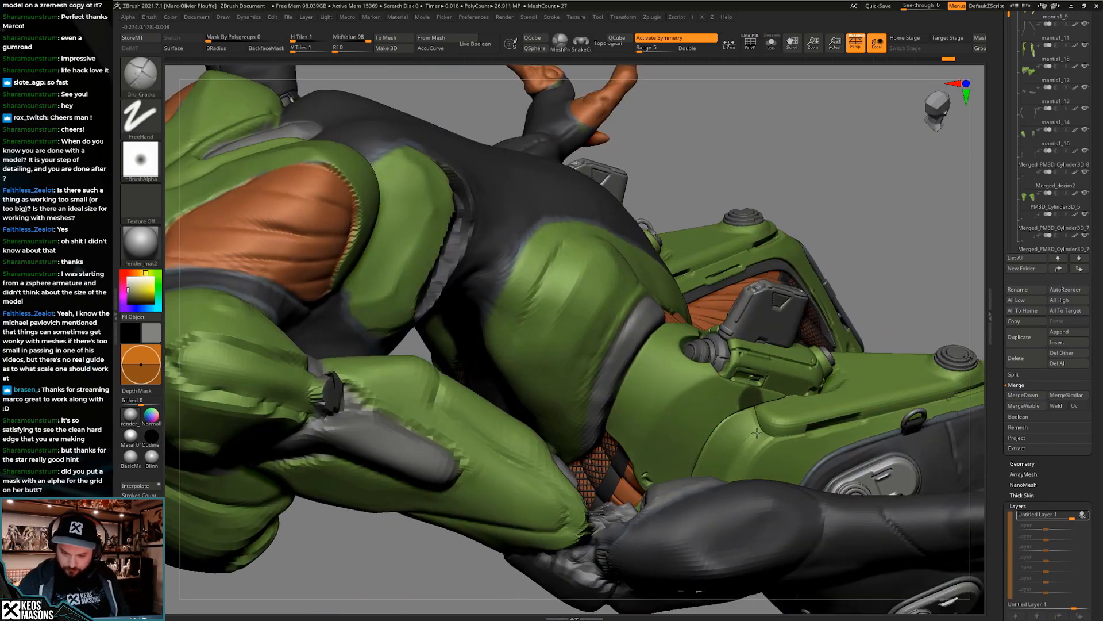
Examine mantis1_4's groove and lower rim above the raised thigh plate, both isolated and in place on the body
right_click_drag(726, 461, 742, 406)
key("space")
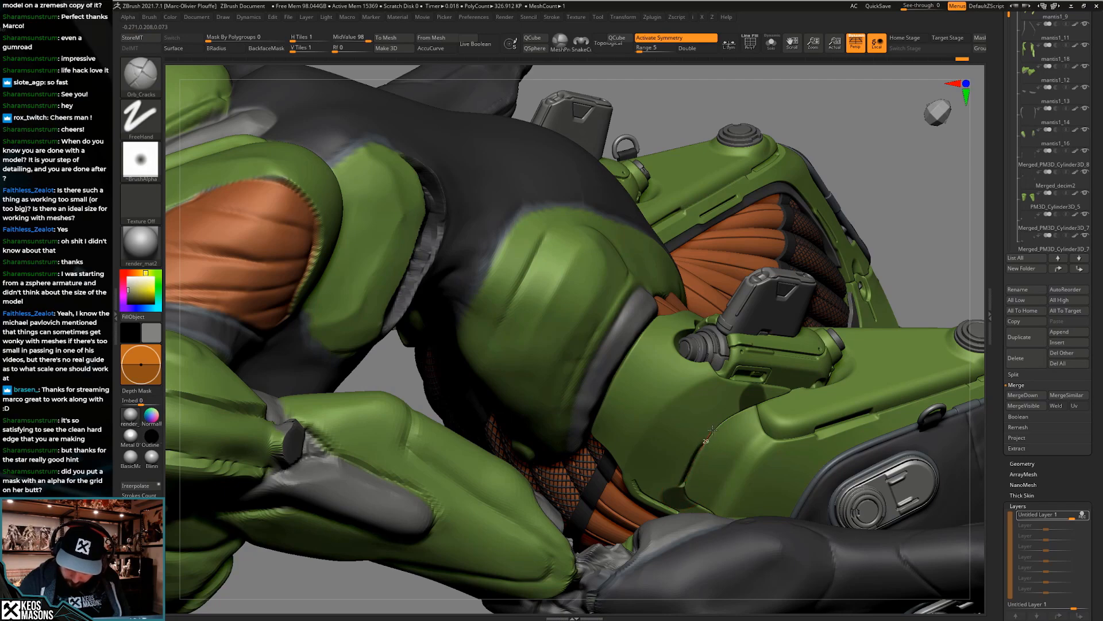
mouse_move(754, 409)
right_mouse_down()
mouse_move(770, 328)
mouse_move(820, 395)
mouse_move(888, 397)
mouse_move(834, 399)
mouse_move(756, 435)
mouse_move(690, 369)
mouse_move(713, 401)
right_mouse_up()
key("alt+s")
key("alt+s")
key("alt+s")
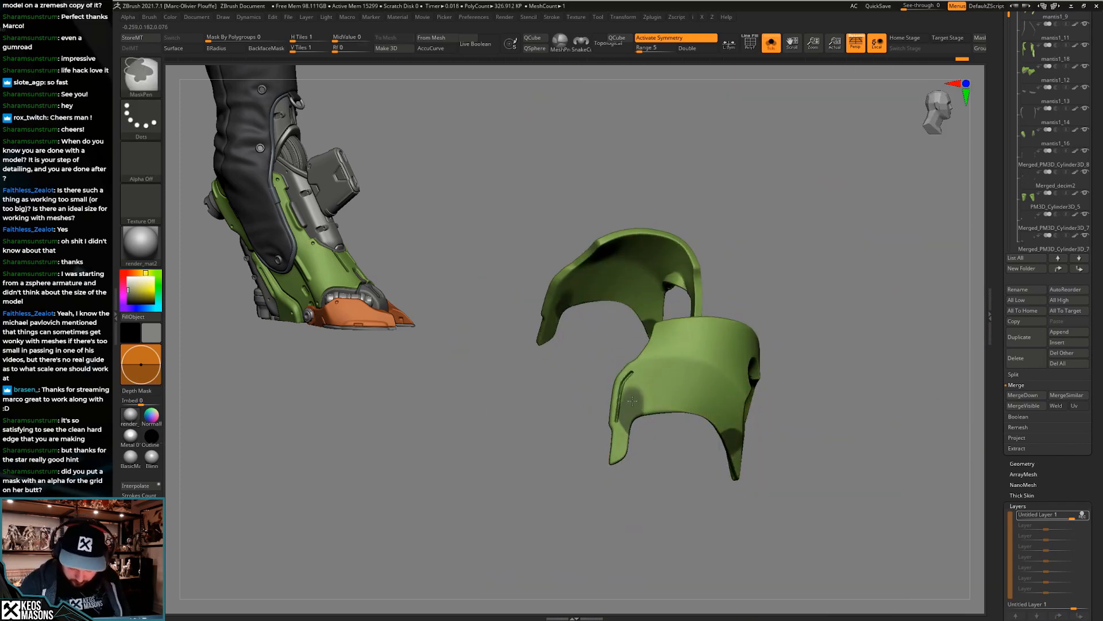
mouse_move(633, 400)
right_mouse_down()
mouse_move(760, 439)
mouse_move(669, 458)
right_mouse_up()
key("alt+s")
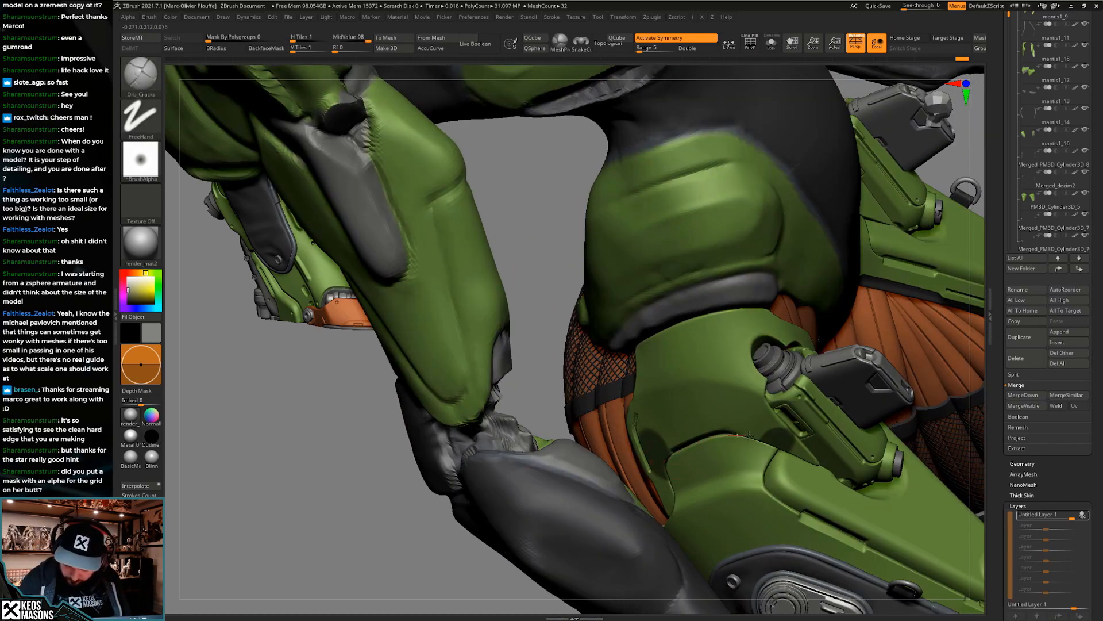
Try an Orb_Cracks stroke on mantis1_4 along the upper edge of the raised thigh plate near the canister
key("ctrl+z")
mouse_move(761, 439)
left_mouse_down()
mouse_move(773, 444)
mouse_move(743, 433)
left_mouse_up()
key("ctrl+z")
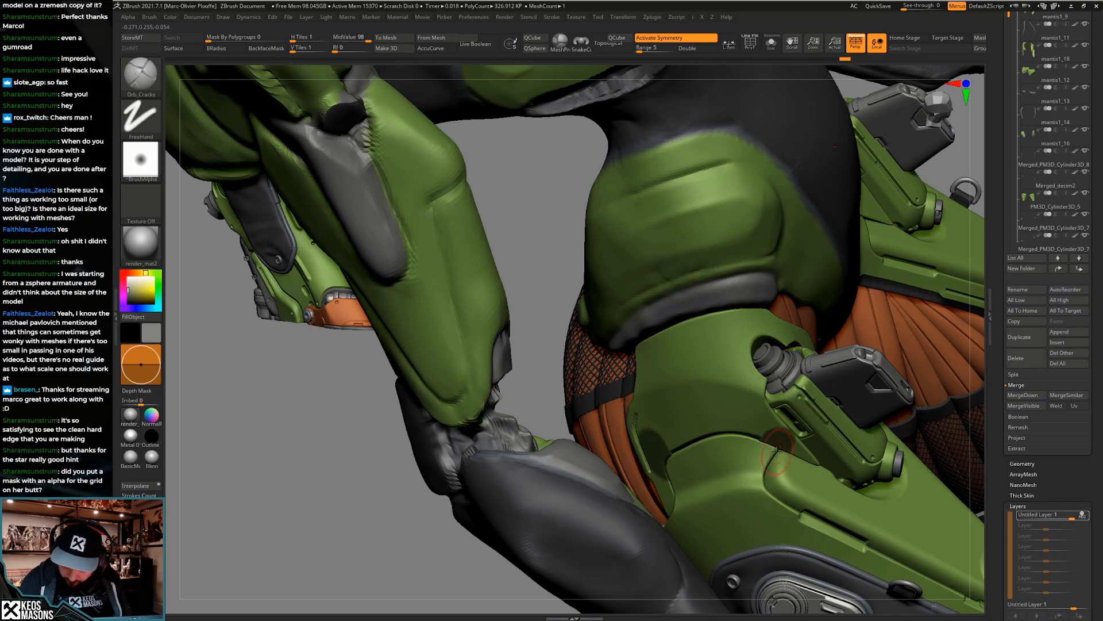
Isolate mantis1_9, sculpt its raised inner edge with the Standard brush and bring back the full body
mouse_move(777, 452)
right_mouse_down("ctrl")
mouse_move(769, 391)
mouse_move(862, 422)
mouse_move(725, 444)
mouse_move(699, 469)
mouse_move(738, 490)
mouse_move(710, 489)
mouse_move(704, 454)
mouse_move(681, 458)
mouse_move(710, 428)
mouse_move(708, 386)
right_mouse_up("ctrl")
left_click(695, 440, "alt")
right_click(716, 408)
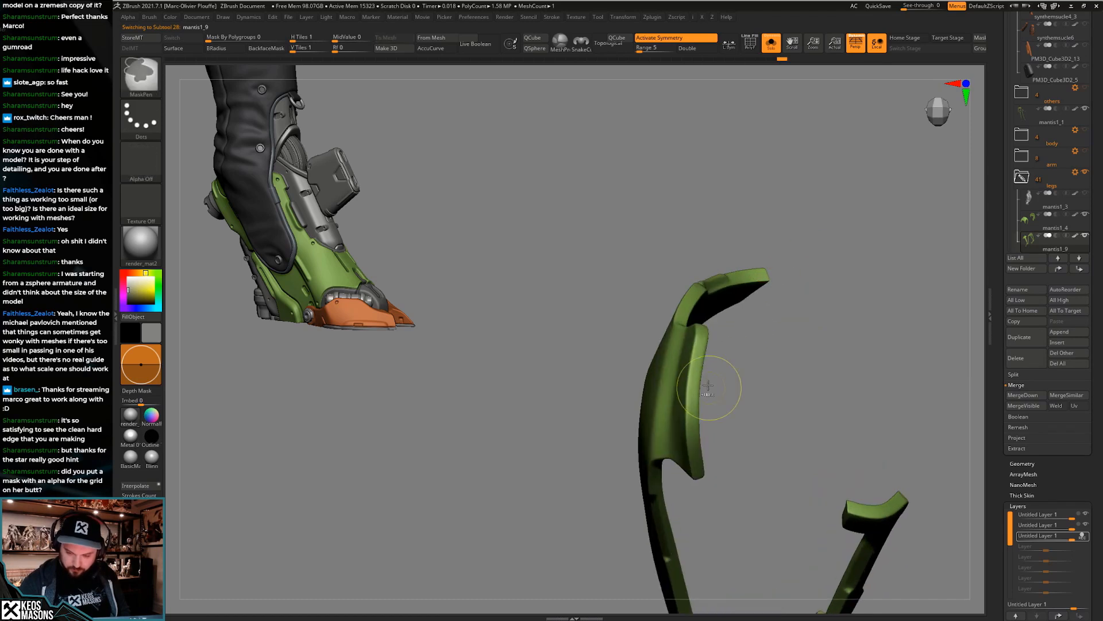
right_click(693, 372)
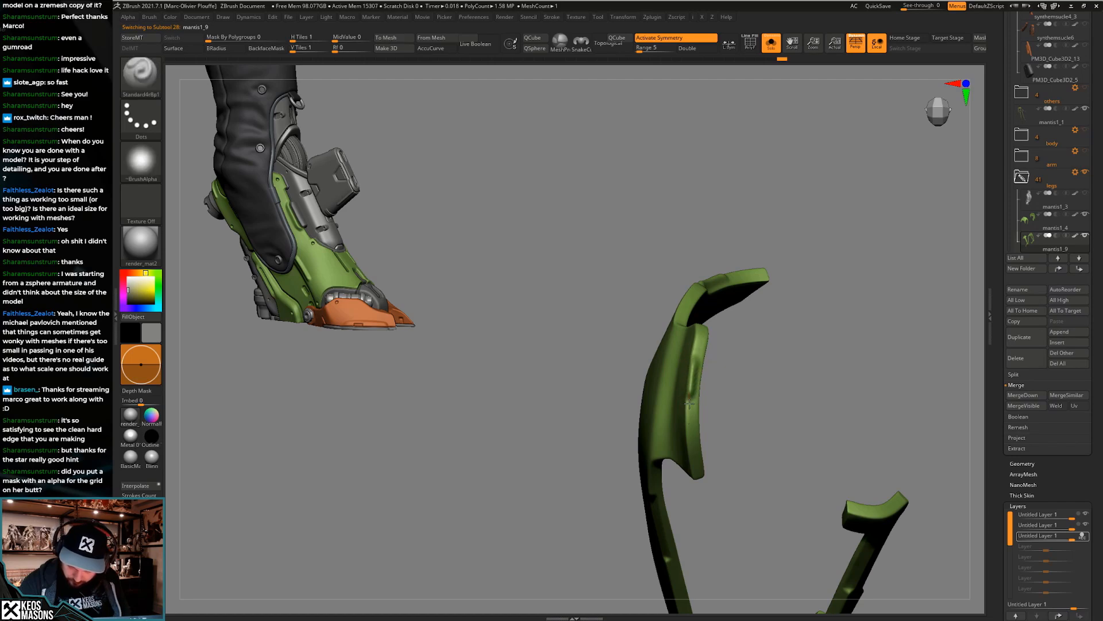
right_click_drag(689, 433, 798, 359)
key("alt+s")
mouse_move(753, 387)
right_mouse_down()
mouse_move(795, 398)
mouse_move(809, 373)
mouse_move(775, 409)
mouse_move(735, 373)
mouse_move(741, 385)
mouse_move(684, 368)
mouse_move(717, 377)
mouse_move(697, 449)
right_mouse_up()
Try a Standard brush touch-up on mantis1_4's pointed front tip beside the canister, comparing it isolated and on the body
key("space")
left_click(715, 394)
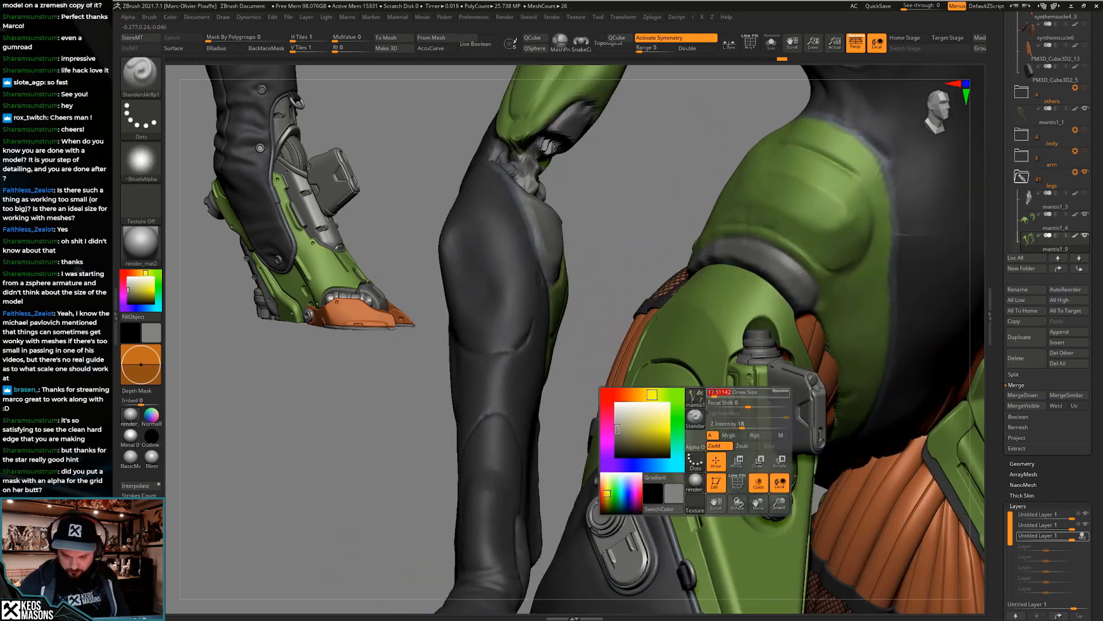
left_click(712, 391, "alt")
right_click_drag(718, 390, 704, 392)
key("alt+s")
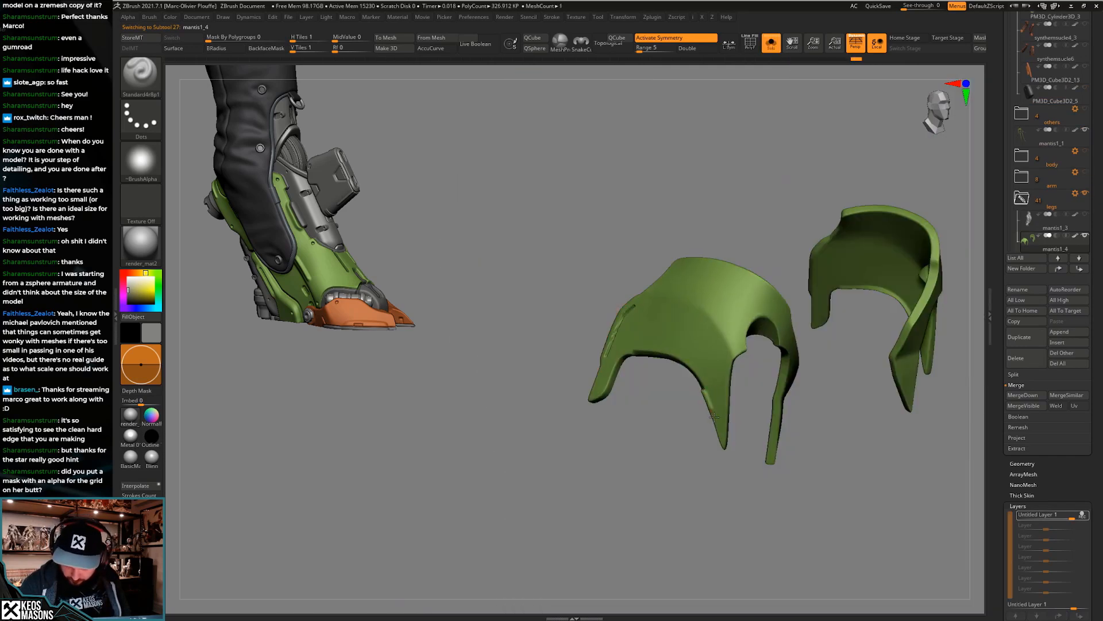
left_click_drag(724, 459, 726, 460)
key("alt+s")
key("ctrl+z")
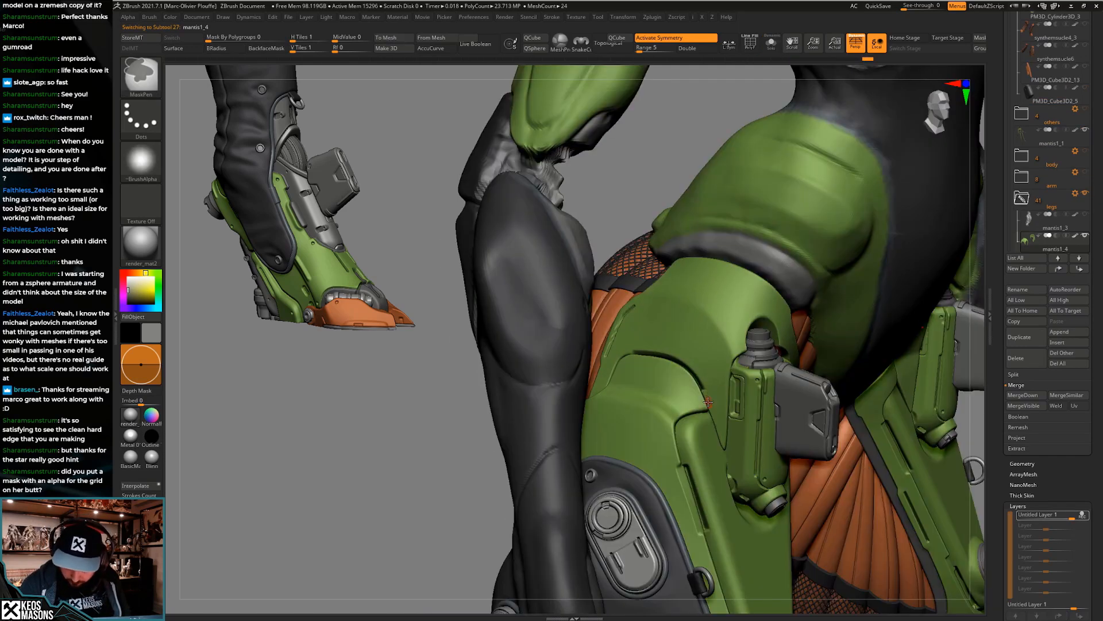
key("alt+s")
key("alt+s")
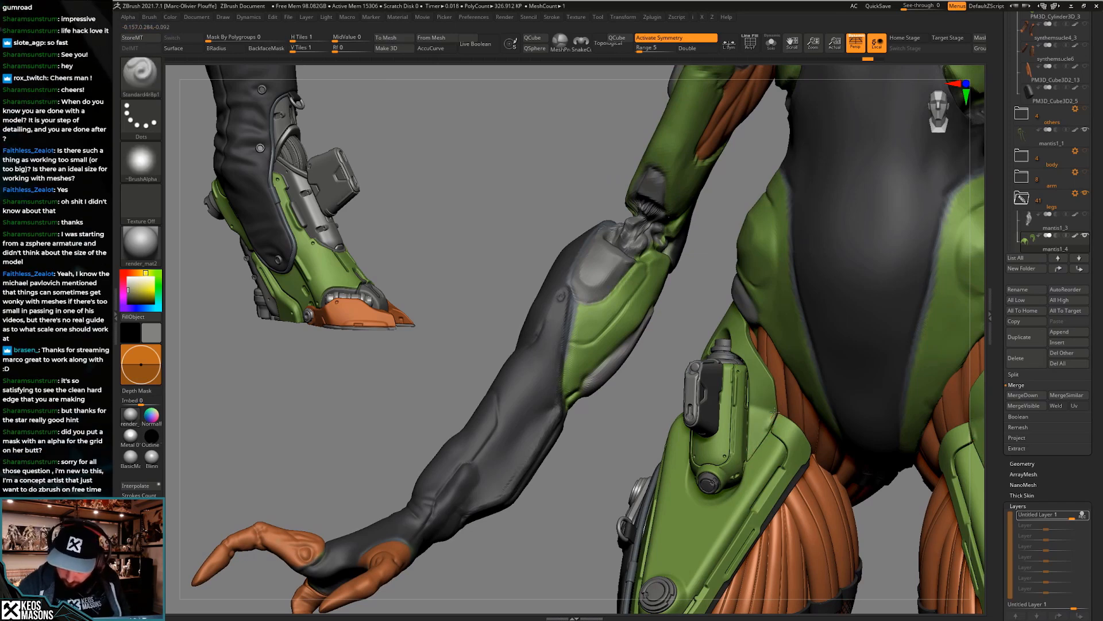
mouse_move(773, 388)
right_mouse_down()
mouse_move(822, 397)
mouse_move(758, 422)
mouse_move(811, 415)
mouse_move(831, 480)
mouse_move(738, 491)
mouse_move(736, 511)
mouse_move(685, 406)
right_mouse_up()
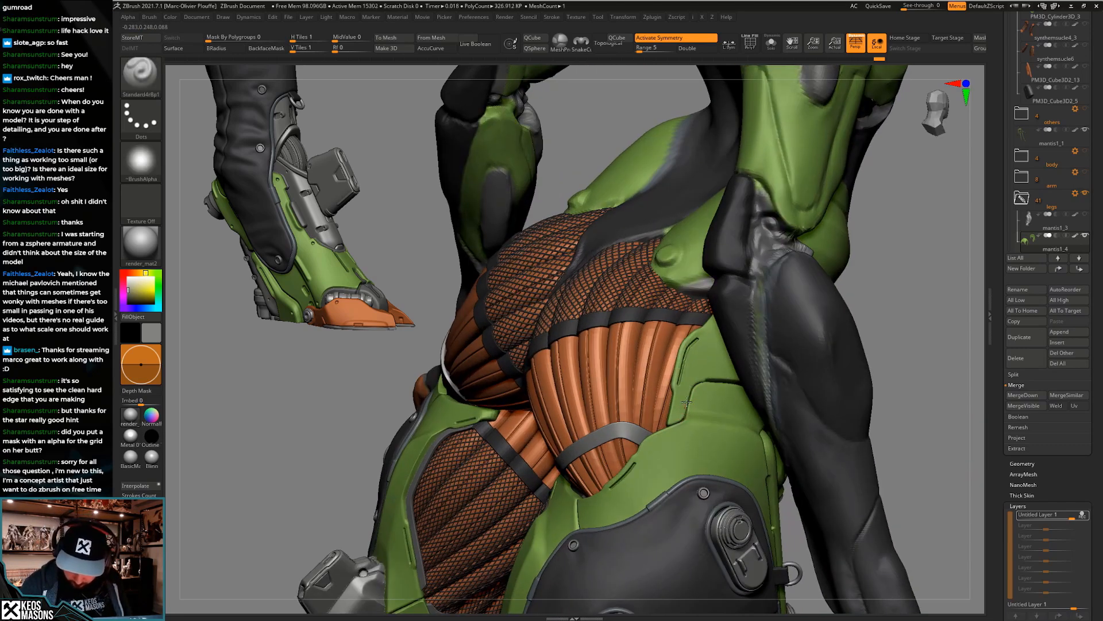
Select mantis1_9 and stamp the Image17 alpha on its upper corner beside the canister with the alpha stamping brush
mouse_move(694, 396)
right_mouse_down()
mouse_move(730, 398)
mouse_move(726, 411)
right_mouse_up()
left_click(707, 401, "alt")
key("space")
left_click(713, 424)
key("F4")
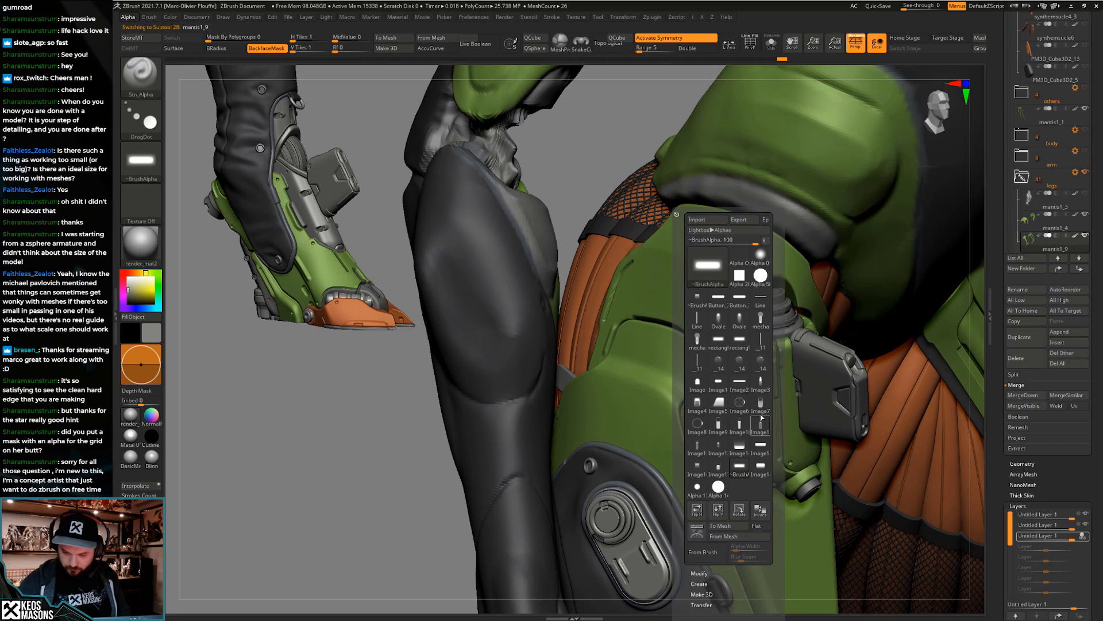
left_click(720, 470)
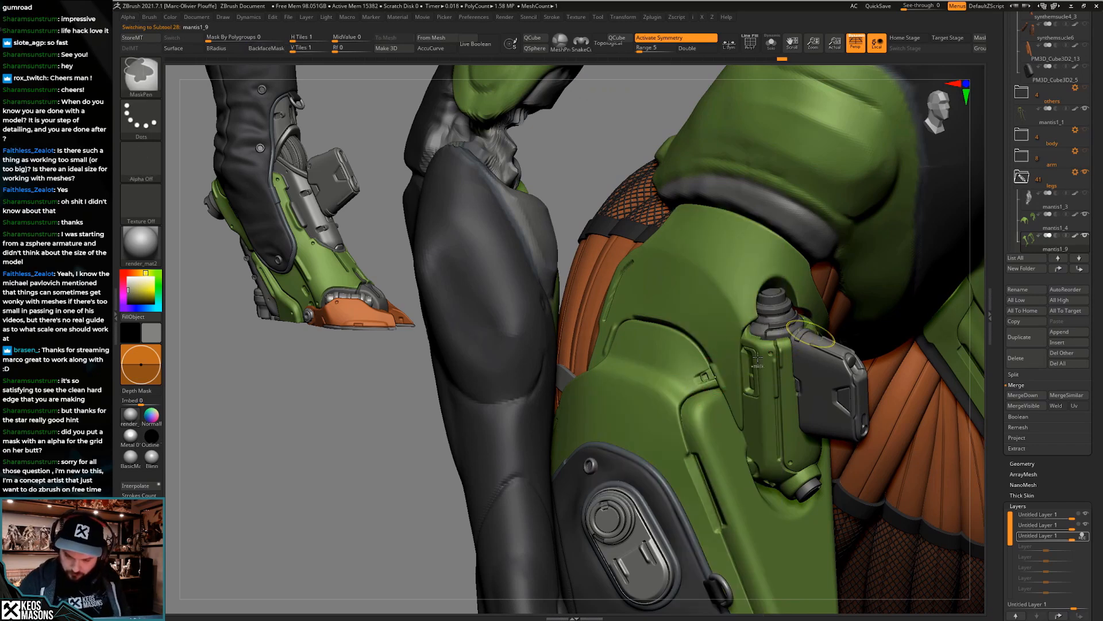
key("space")
key("ctrl")
key("ctrl")
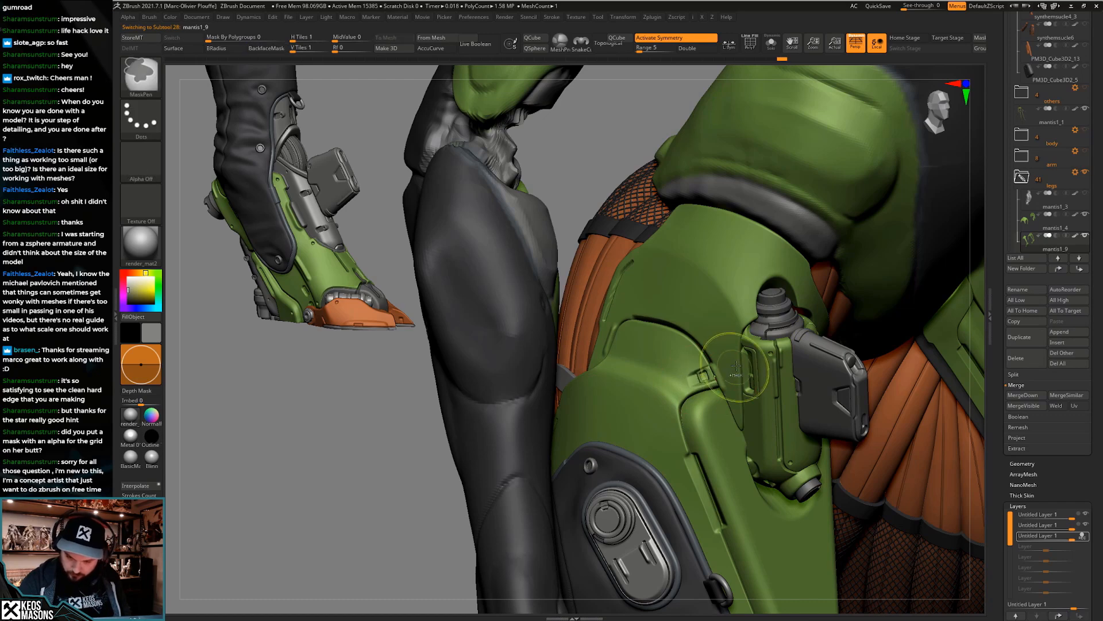
Stamp the Image4 alpha, turned upside down, on mantis1_9's upper corner beside the canister
right_click_drag(698, 343, 706, 389, "ctrl")
key("a")
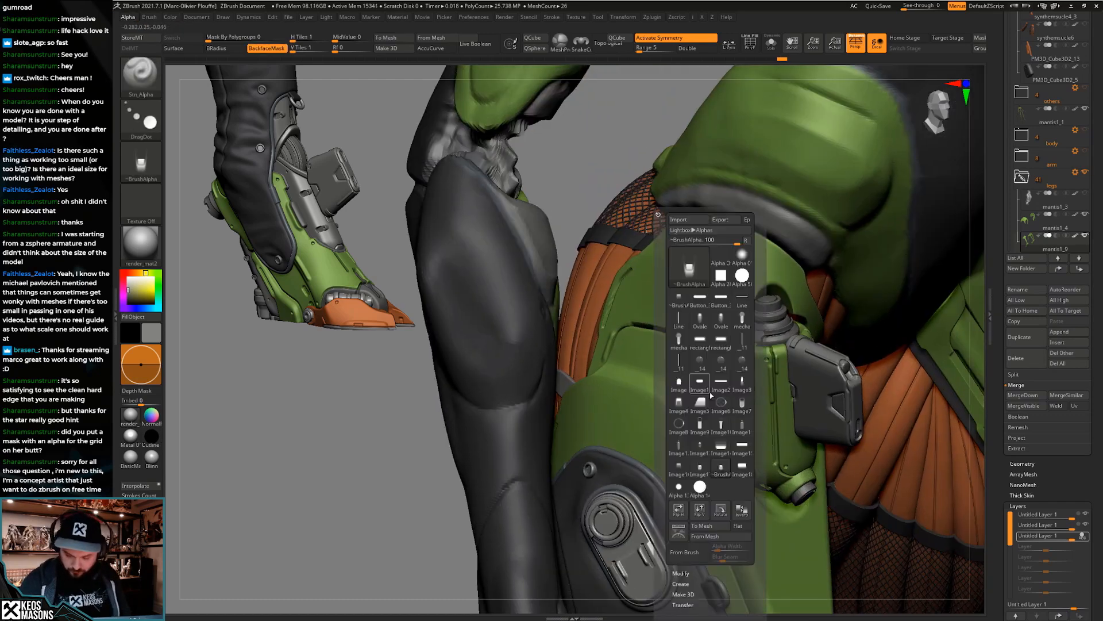
left_click(679, 403)
left_click_drag(697, 384, 701, 384)
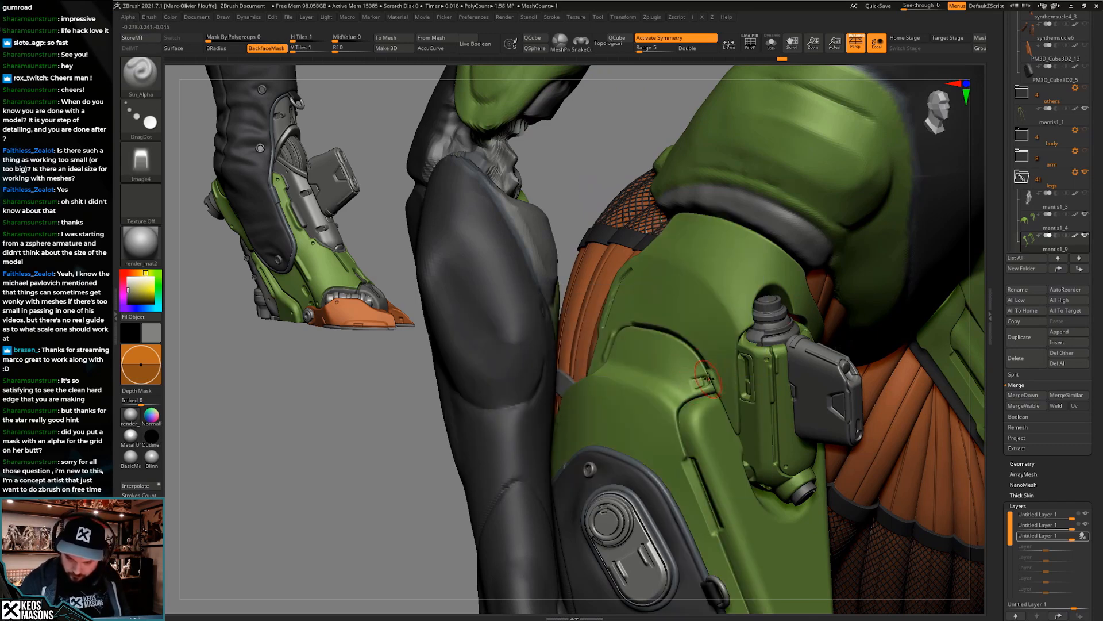
key("ctrl+z")
key("a")
left_click(734, 510)
left_click(733, 510)
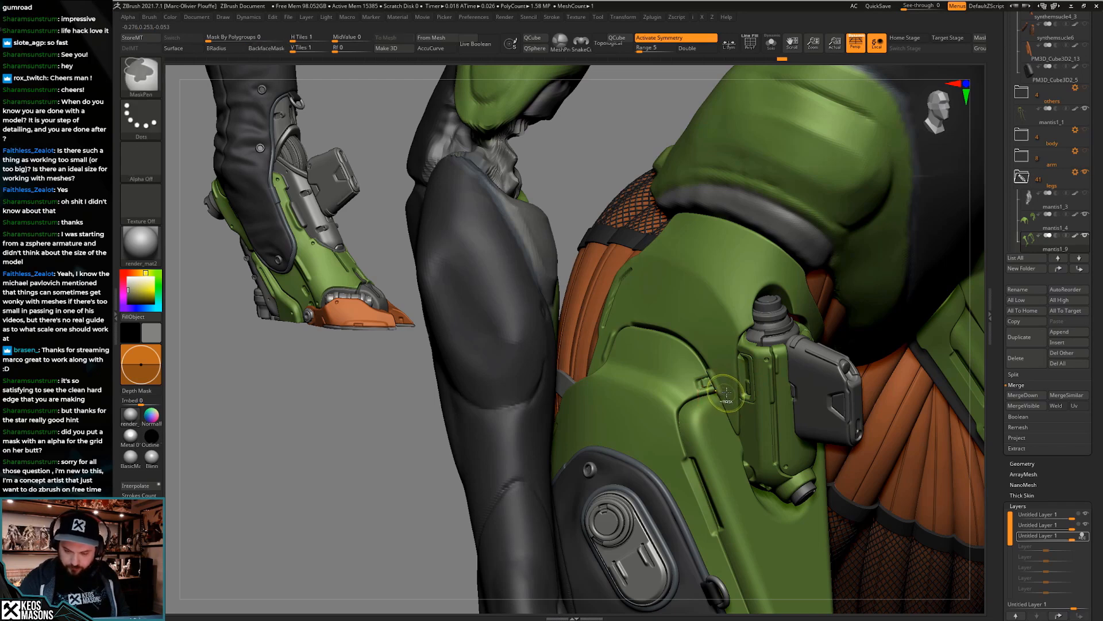
Choose the Image7 alpha and stamp it at a smaller draw size on mantis1_9's corner beside the canister
key("a")
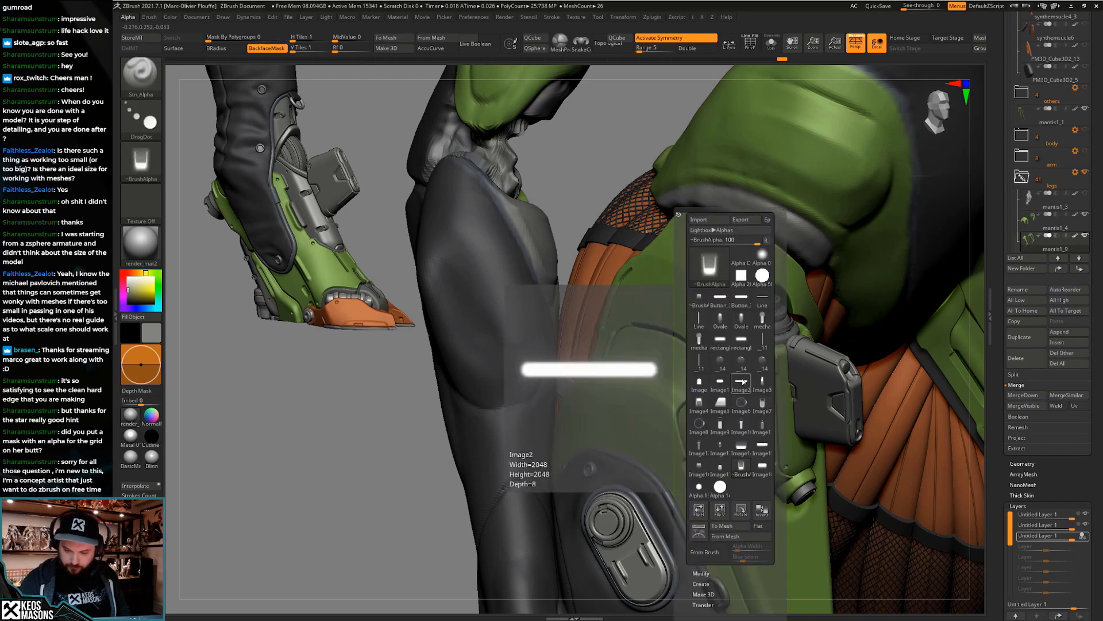
left_click(762, 410)
key("space")
key("space")
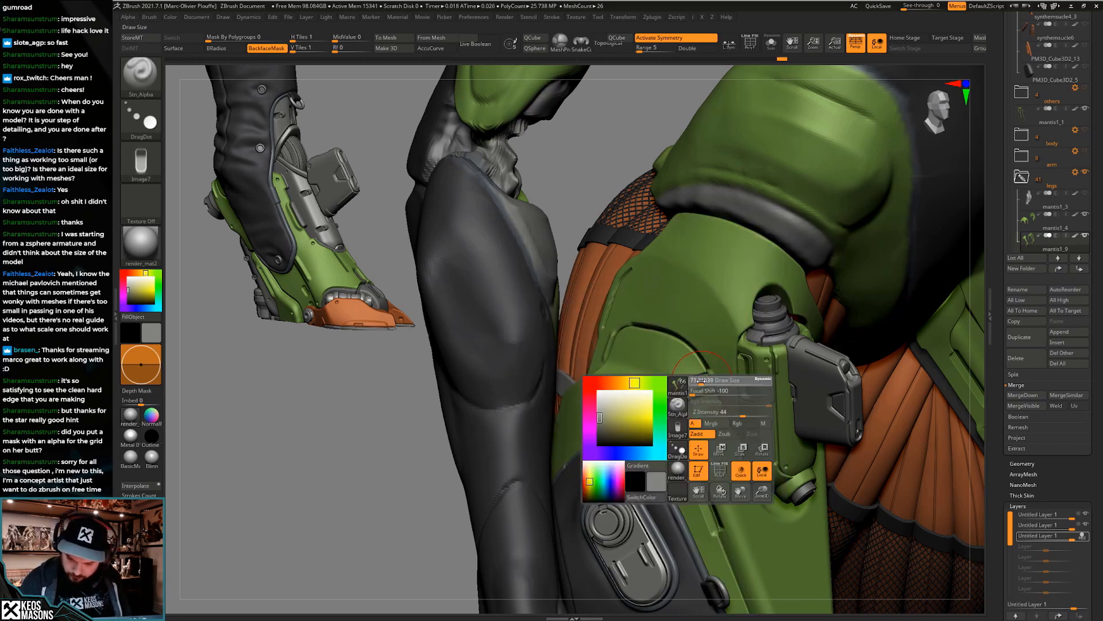
key("space")
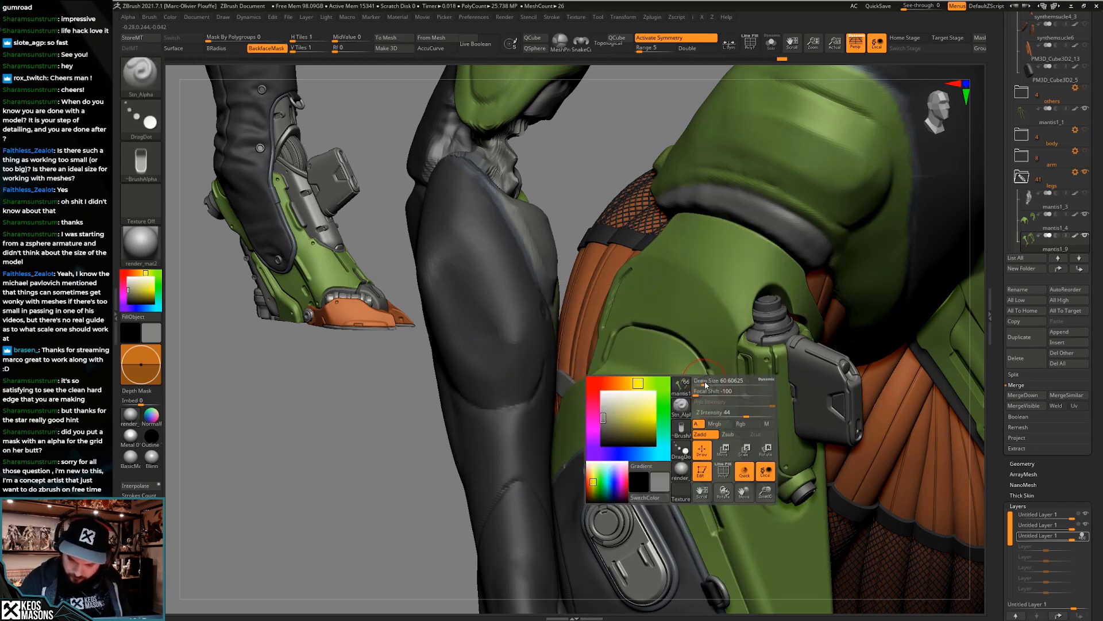
left_click(696, 384)
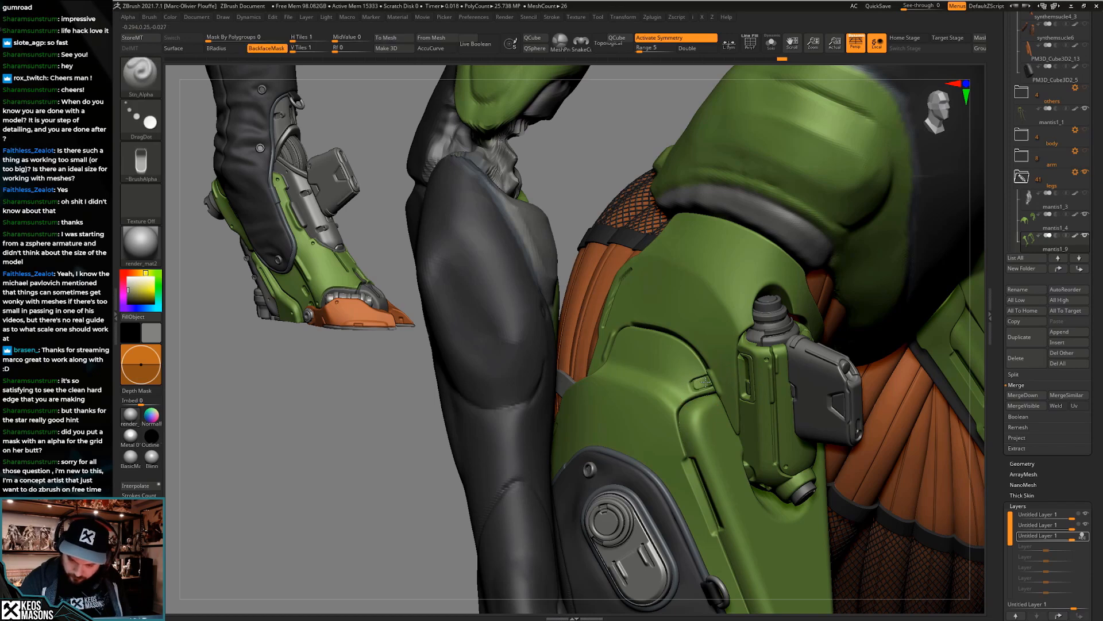
Try the Image7 alpha stamp on mantis1_9's rear corner near the orange hip muscle
right_click_drag(699, 370, 608, 346)
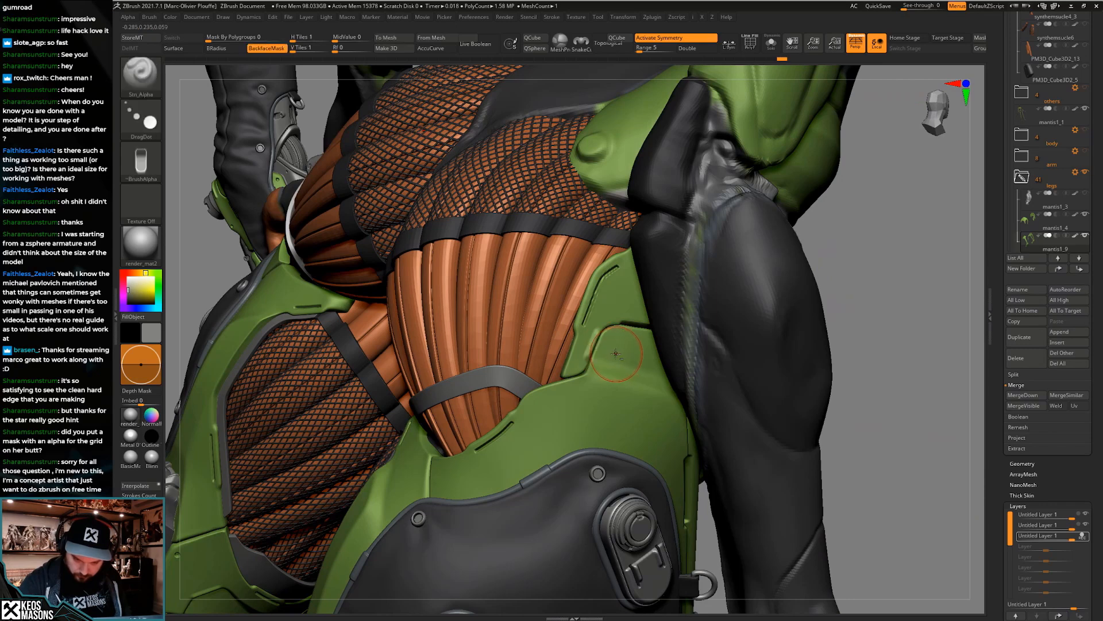
left_click_drag(615, 353, 601, 348)
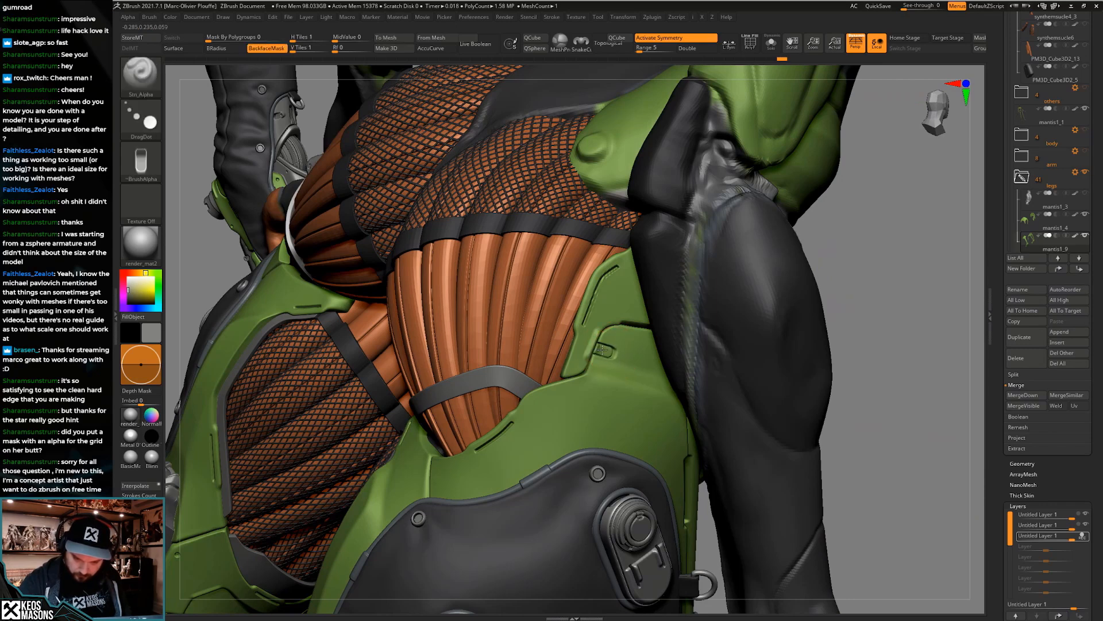
key("f")
mouse_move(601, 349)
right_mouse_down()
mouse_move(752, 423)
mouse_move(681, 454)
mouse_move(663, 476)
mouse_move(773, 403)
mouse_move(750, 345)
right_mouse_up()
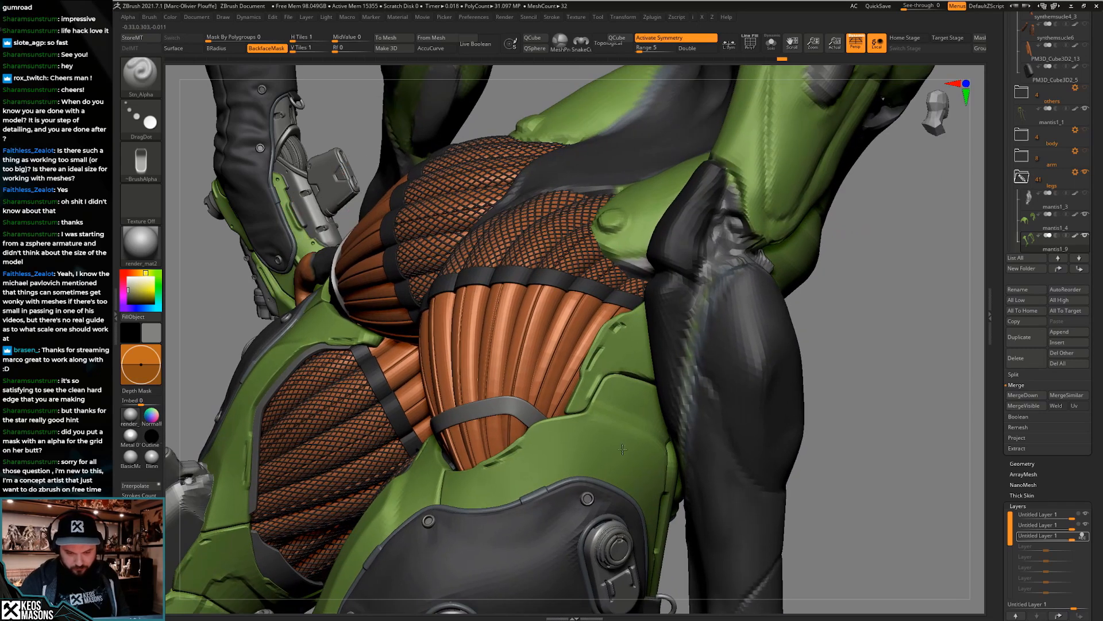
Stamp the Image18 alpha as a small slot on mantis1_9's rear corner beside the orange hip muscle
key("alt+a")
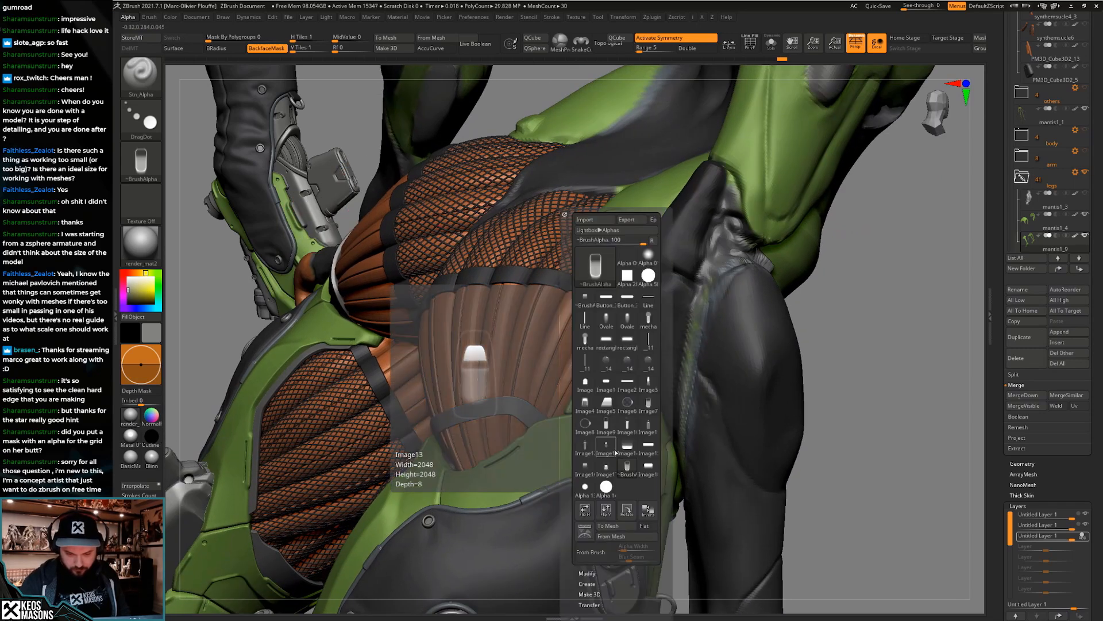
left_click(648, 465)
left_click(604, 395)
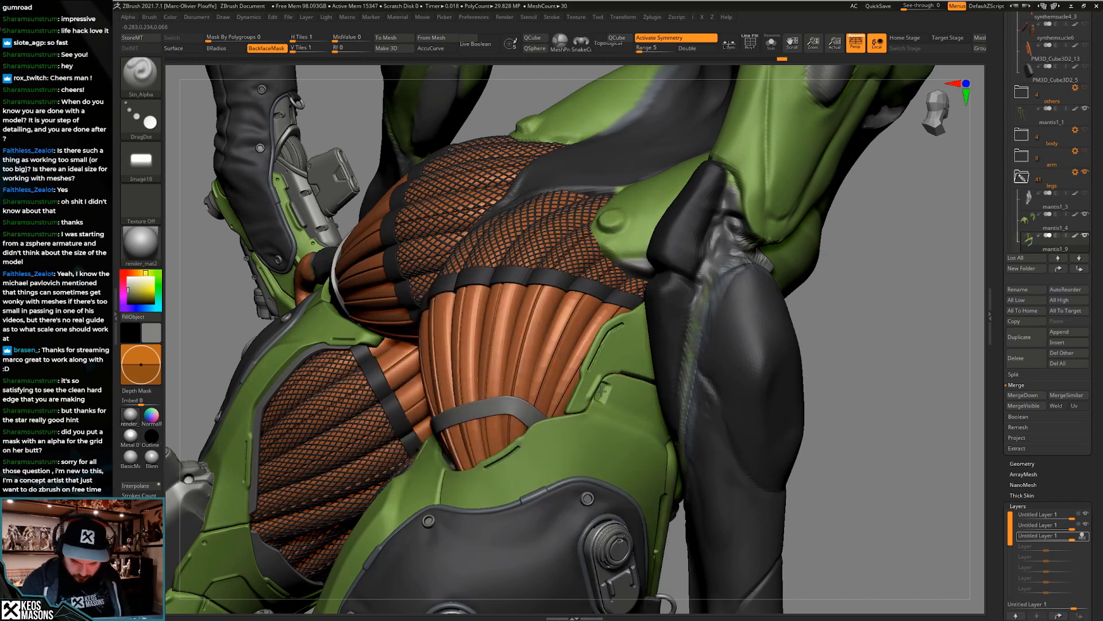
right_click_drag(604, 395, 603, 388, "ctrl")
key("space")
left_click_drag(603, 391, 597, 389)
Isolate the front thigh plate PM3D_Cylinder3D_5 and turn off its second sculpt layer
mouse_move(598, 390)
right_mouse_down("ctrl")
mouse_move(626, 454)
mouse_move(735, 439)
right_mouse_up("ctrl")
right_click_drag(718, 477, 650, 497)
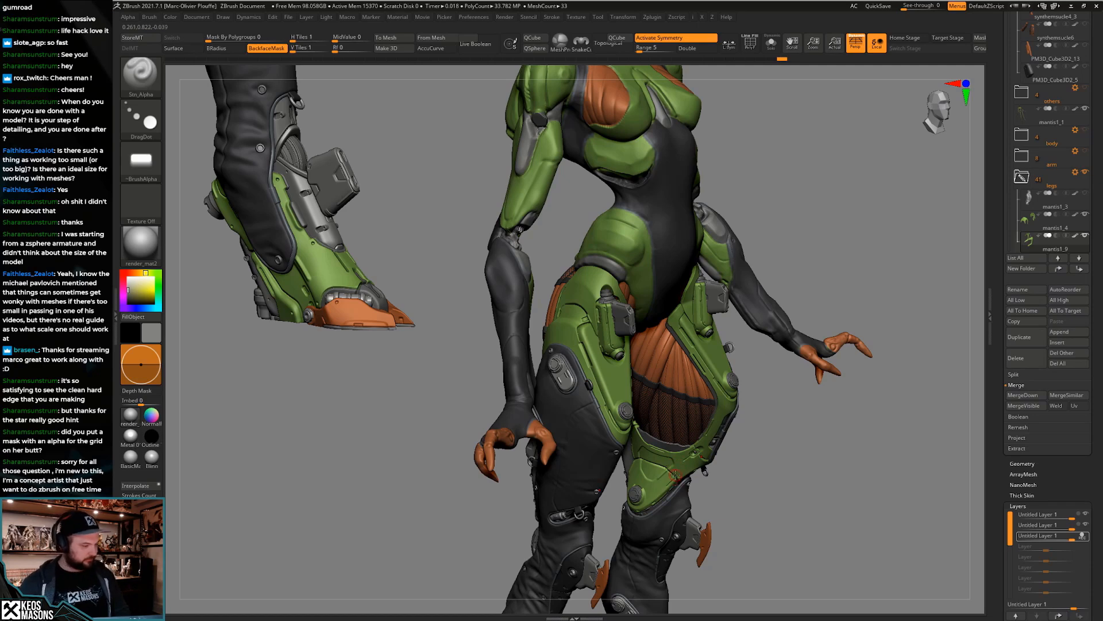
right_click_drag(683, 452, 508, 211)
right_click_drag(648, 184, 632, 235, "alt")
mouse_move(632, 235)
right_mouse_down("ctrl")
mouse_move(686, 438)
mouse_move(690, 423)
mouse_move(678, 402)
mouse_move(668, 449)
right_mouse_up("ctrl")
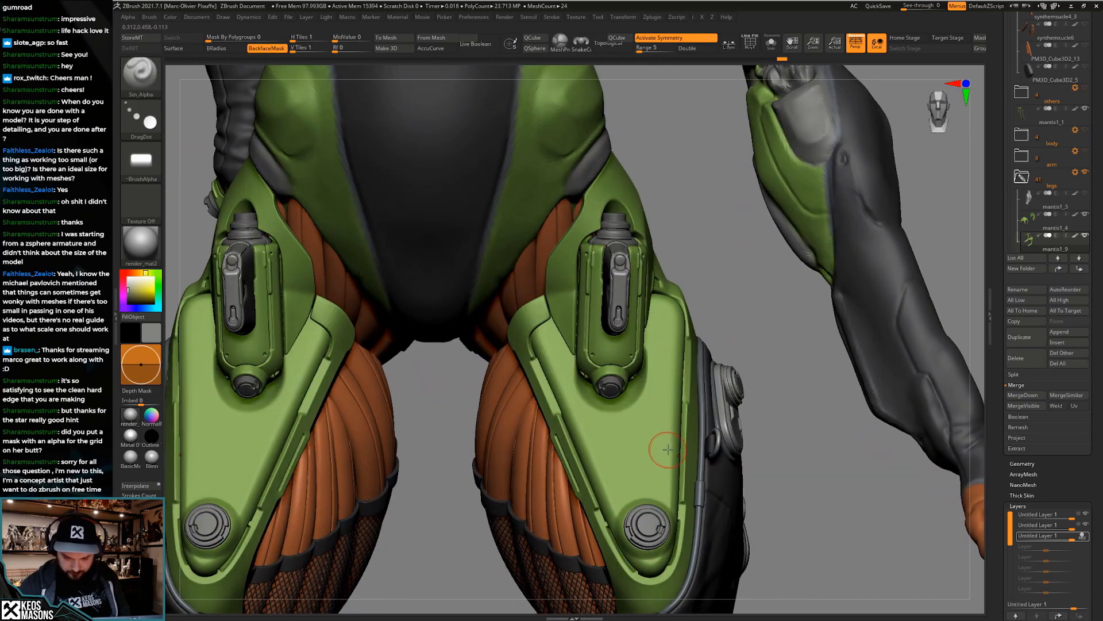
left_click(663, 449, "alt")
key("alt+s")
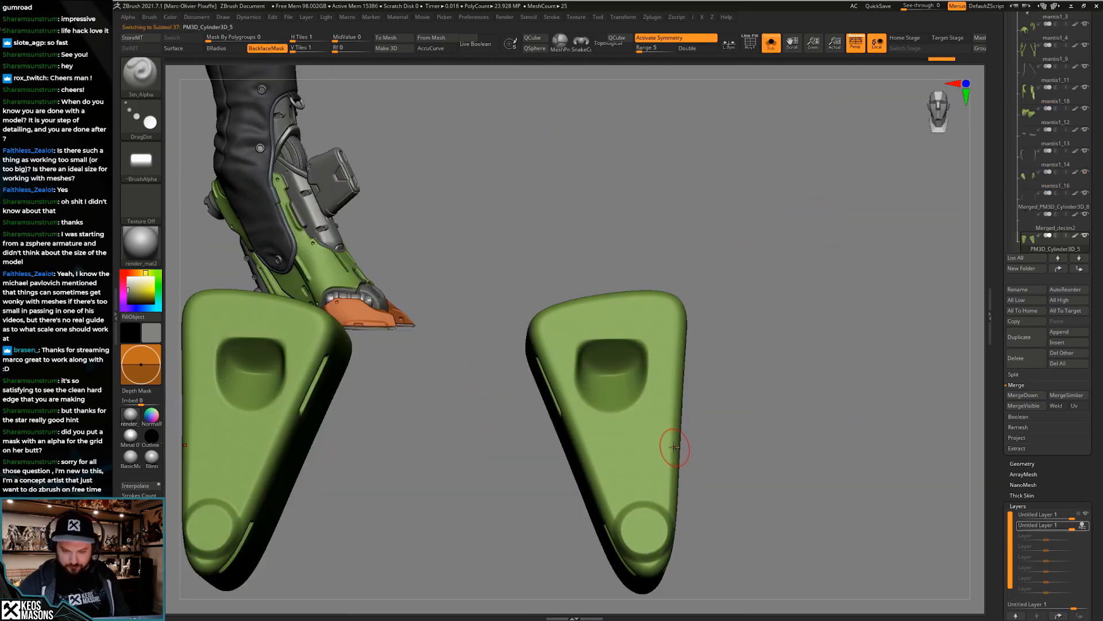
left_click(1082, 527)
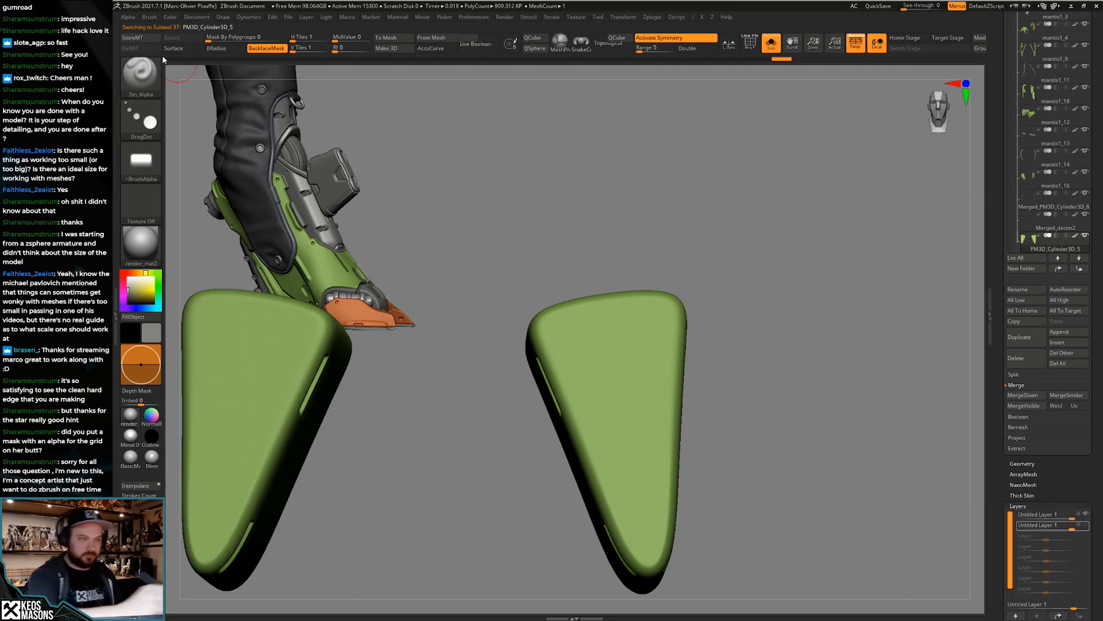
Turn the front thigh plate's second sculpt layer back on, add a new recording layer and show the full model
left_click(1085, 524)
left_click_drag(1097, 531, 1096, 453)
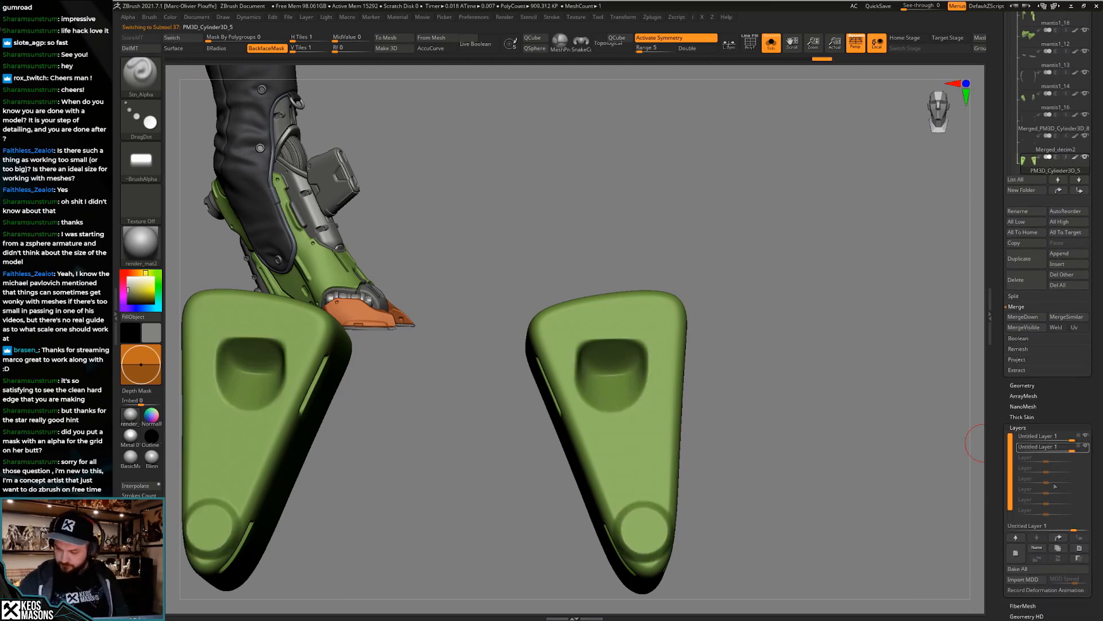
left_click(1017, 552)
key("alt+s")
Try the Morph brush and smoothing on the front thigh plate's surface beside the canister, recording on the new layer
key("space")
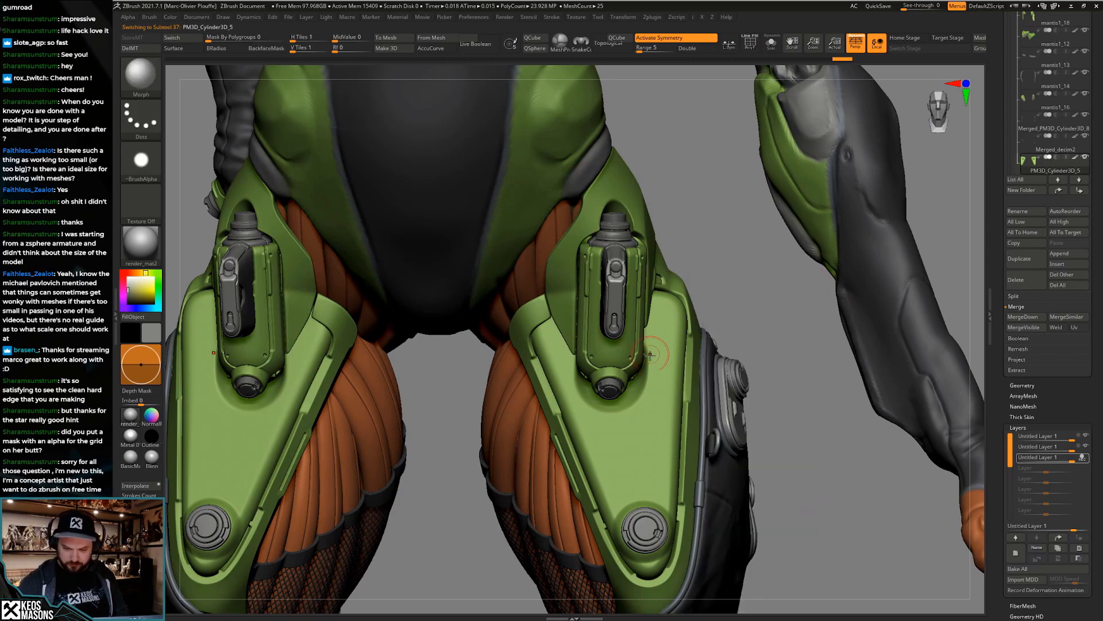
key("space")
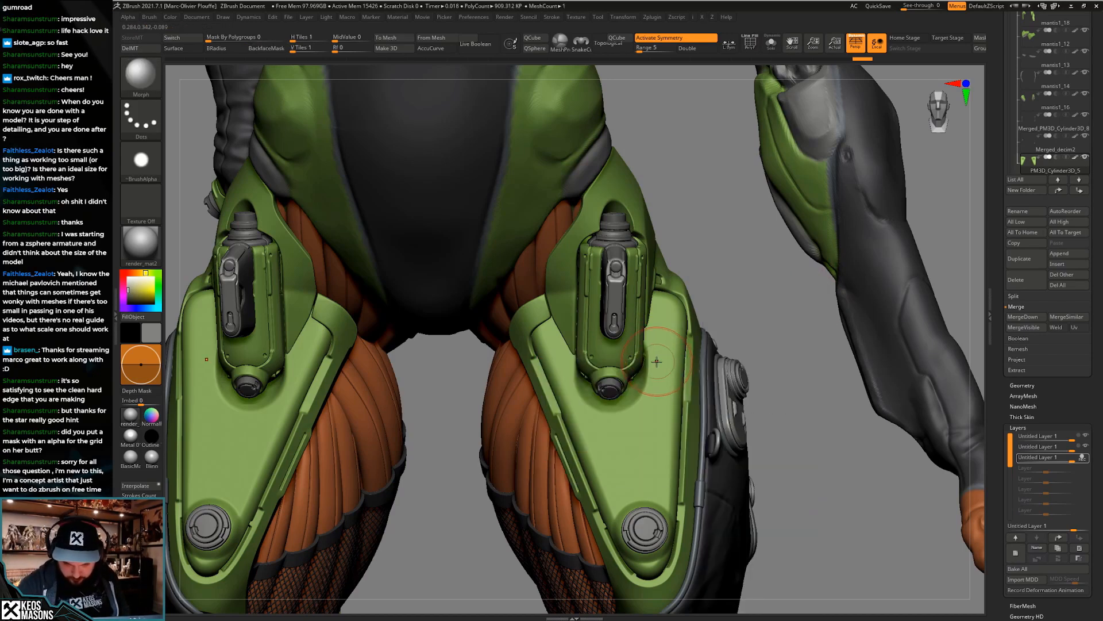
right_click_drag(657, 370, 658, 390)
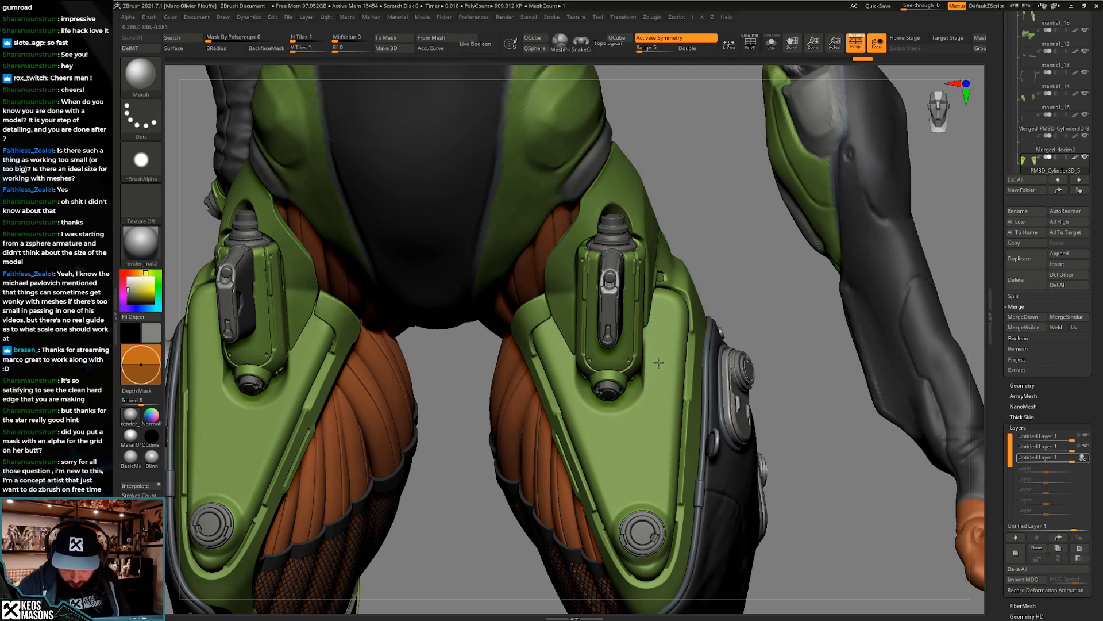
mouse_move(659, 357)
left_mouse_down()
mouse_move(645, 412)
mouse_move(654, 356)
left_mouse_up()
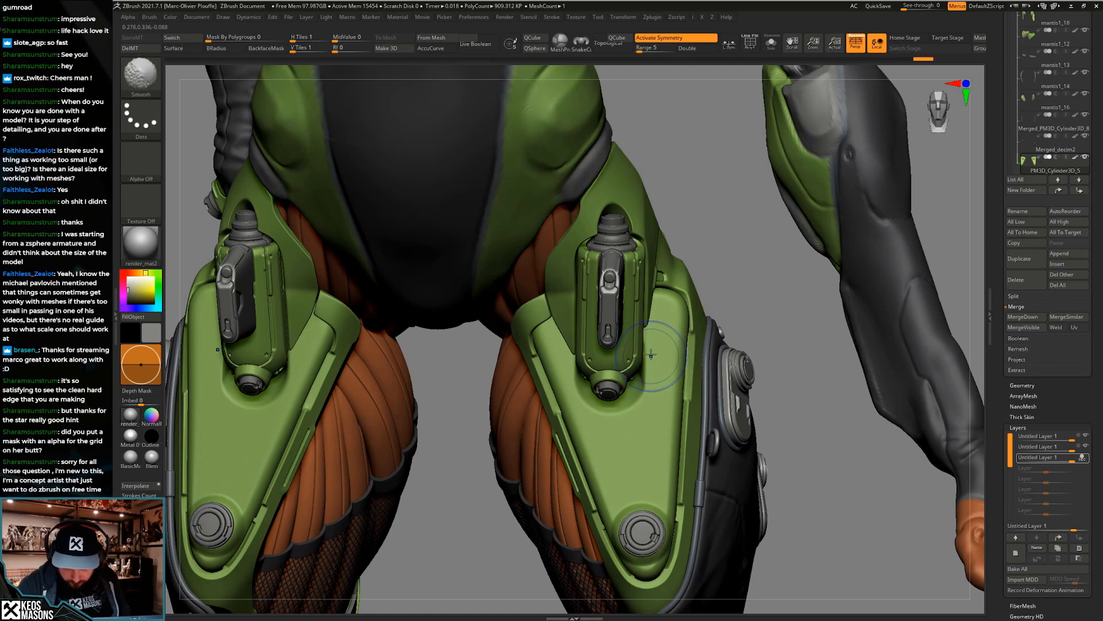
mouse_move(654, 356)
right_mouse_down("shift")
mouse_move(674, 364)
mouse_move(634, 396)
mouse_move(692, 423)
mouse_move(681, 419)
mouse_move(697, 442)
right_mouse_up("shift")
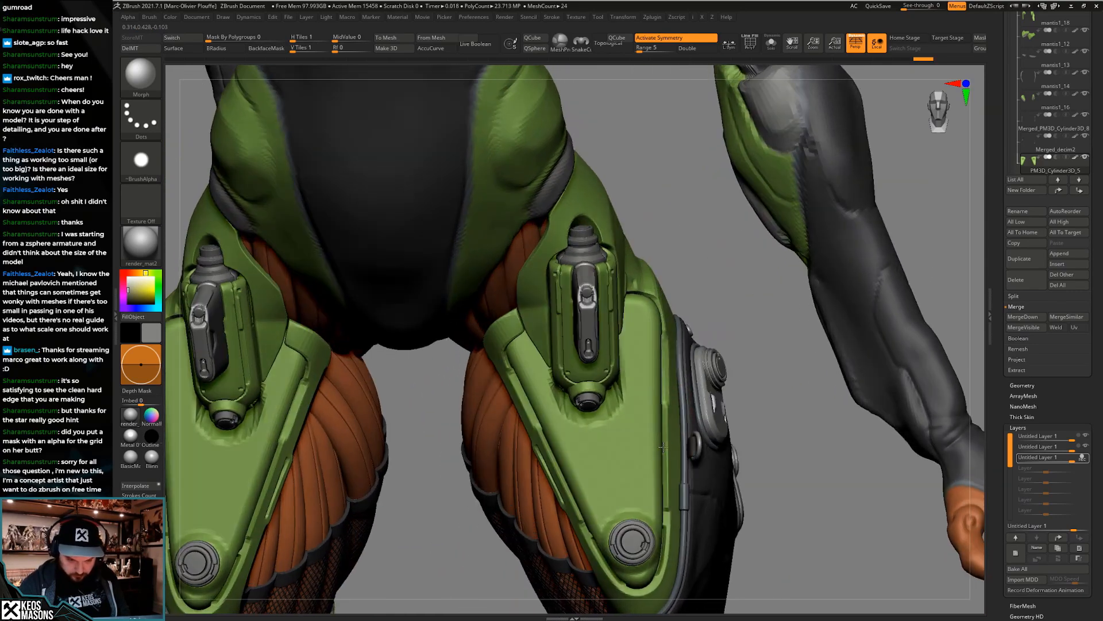
right_click_drag(676, 496, 669, 396, "ctrl")
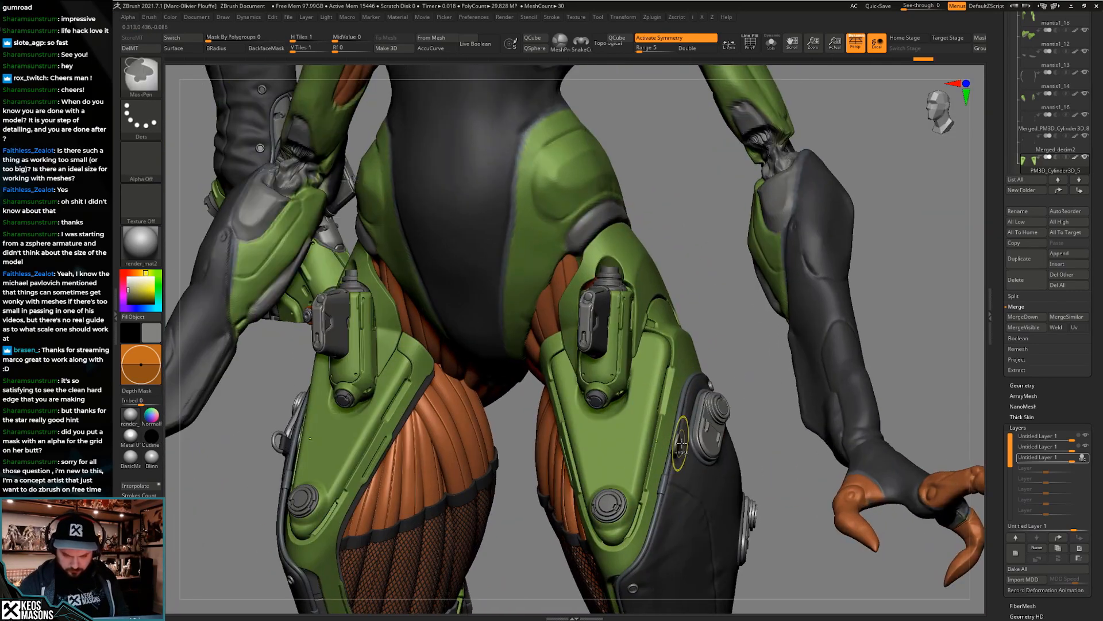
Delete the newly added sculpt layer and set the thigh plate's second layer to record
left_click(1079, 548)
left_click(1080, 447)
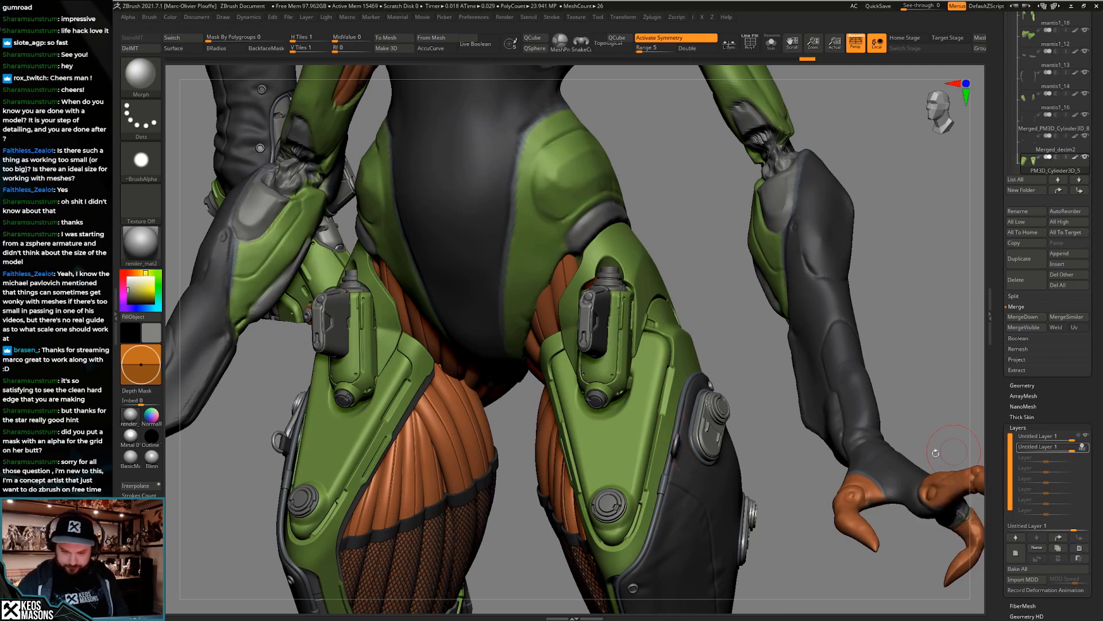
right_click_drag(659, 408, 679, 412)
right_click(599, 421)
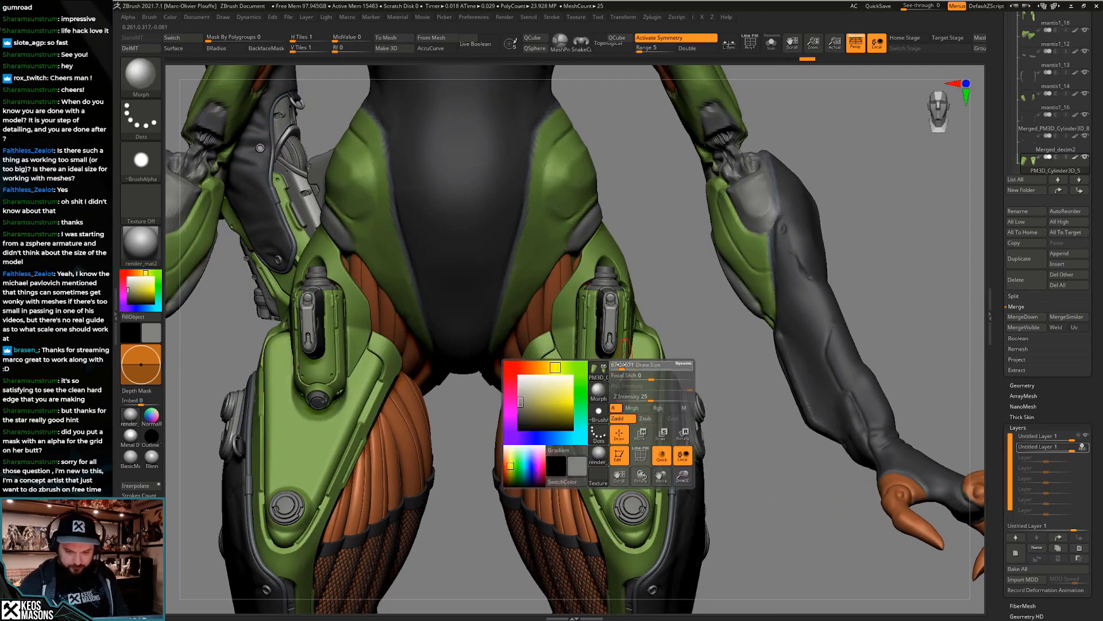
Isolate the thigh canister PM3D_Cylinder3D_57 and start shaving down the round knob on its lower side with the Planar brush
left_click(620, 370, "alt")
right_click_drag(619, 369, 684, 402, "ctrl")
right_click(683, 403)
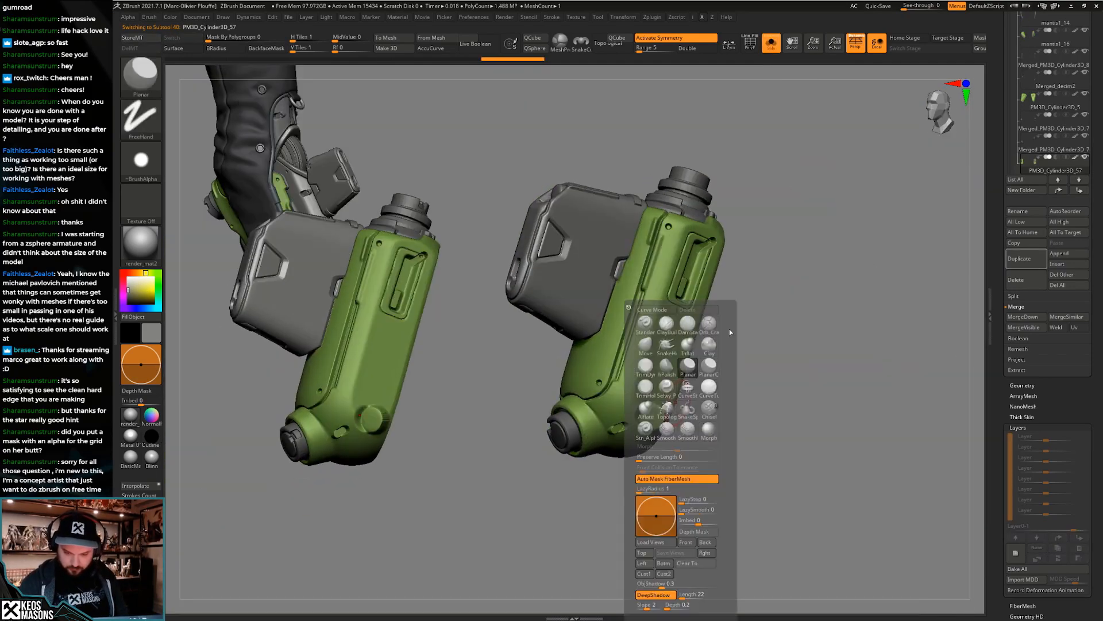
right_click_drag(699, 357, 660, 404, "ctrl")
left_click_drag(663, 400, 659, 413, "shift")
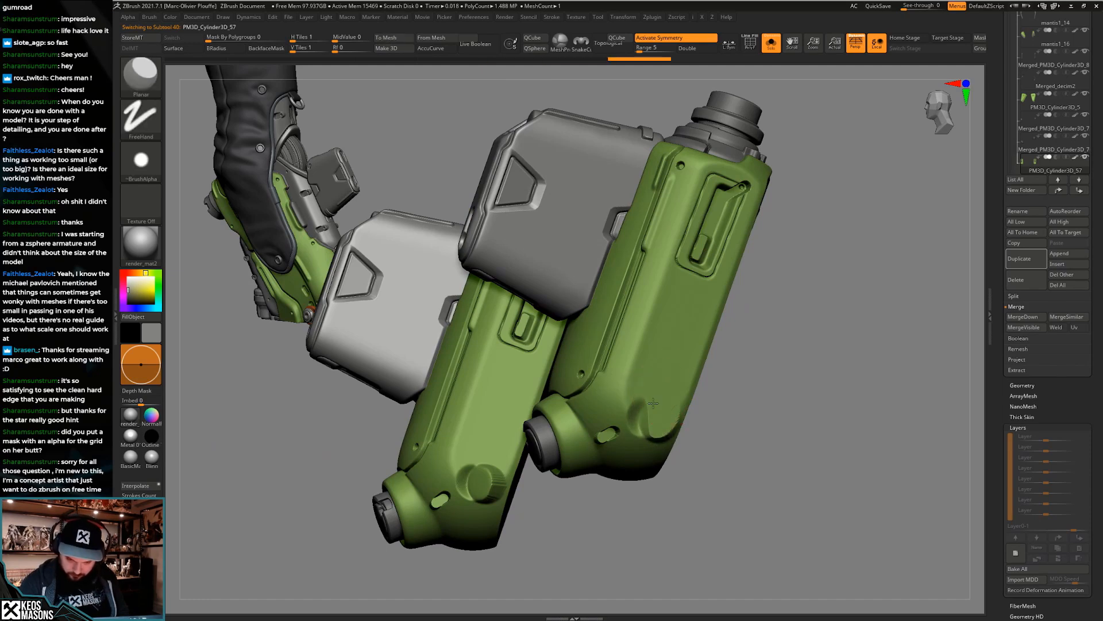
left_click_drag(655, 409, 659, 415)
right_click_drag(658, 414, 654, 406)
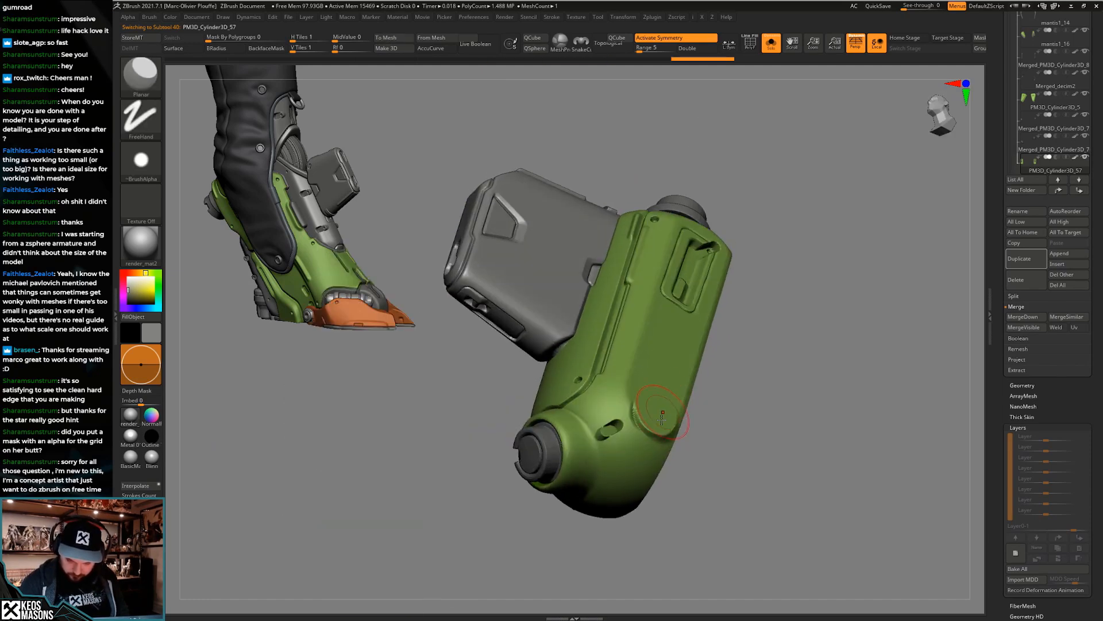
Flatten the rest of the round knob level with the canister's lower side using the Planar brush
left_click_drag(655, 405, 659, 419)
right_click_drag(661, 418, 659, 407)
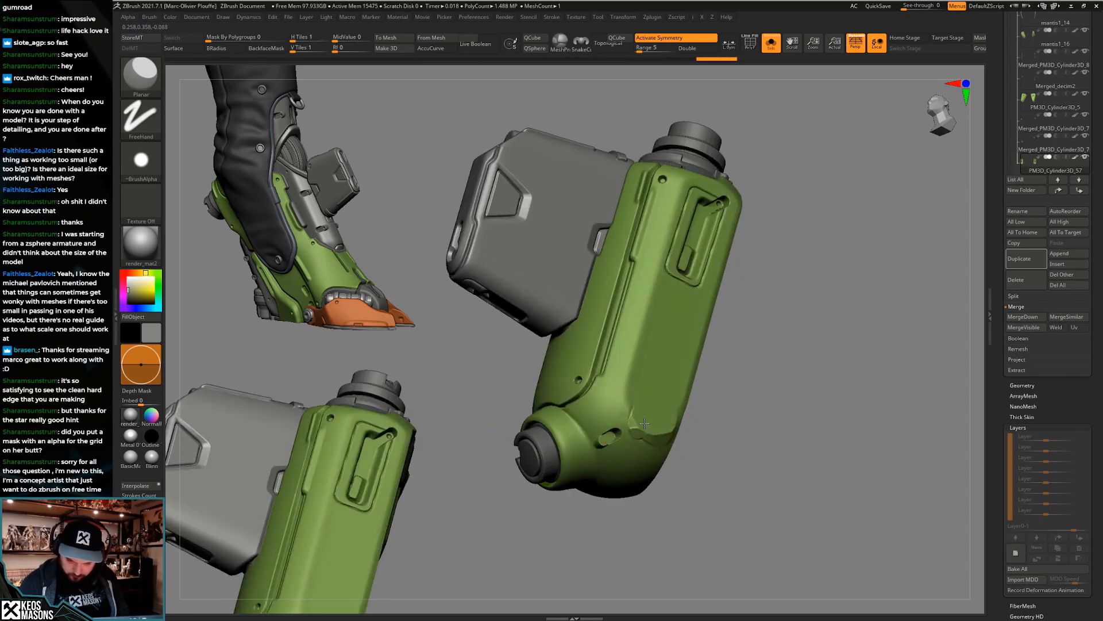
key("shift")
right_click_drag(657, 398, 653, 414)
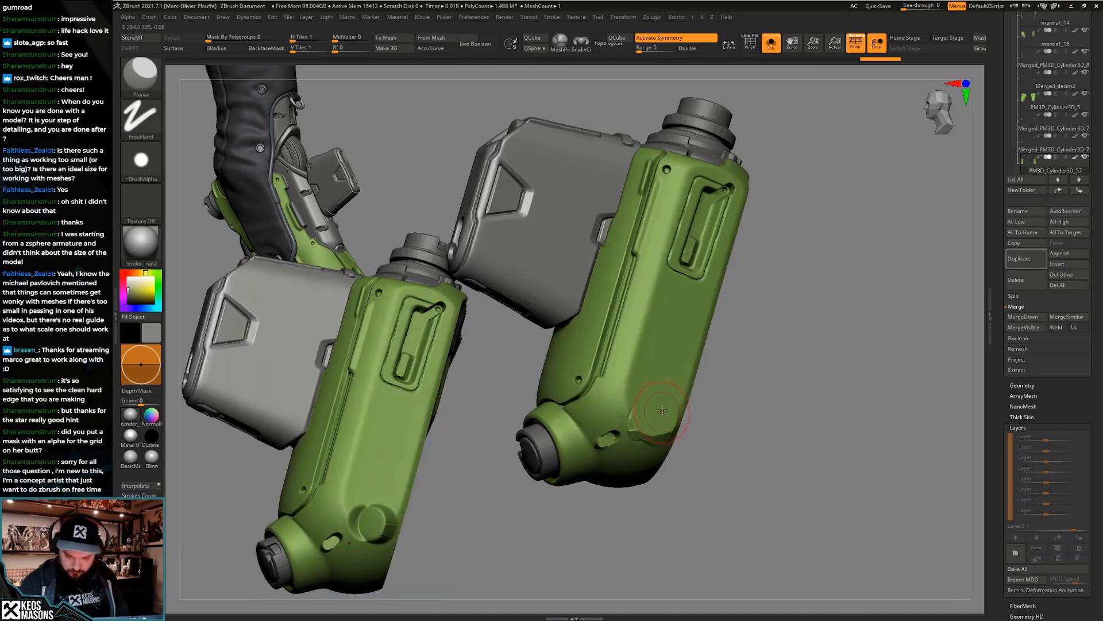
right_click(667, 437)
right_click(638, 454)
right_click_drag(638, 454, 650, 425)
Try smoothing the flattened knob area on the canister's lower side with the Smooth Stronger brush
key("shift")
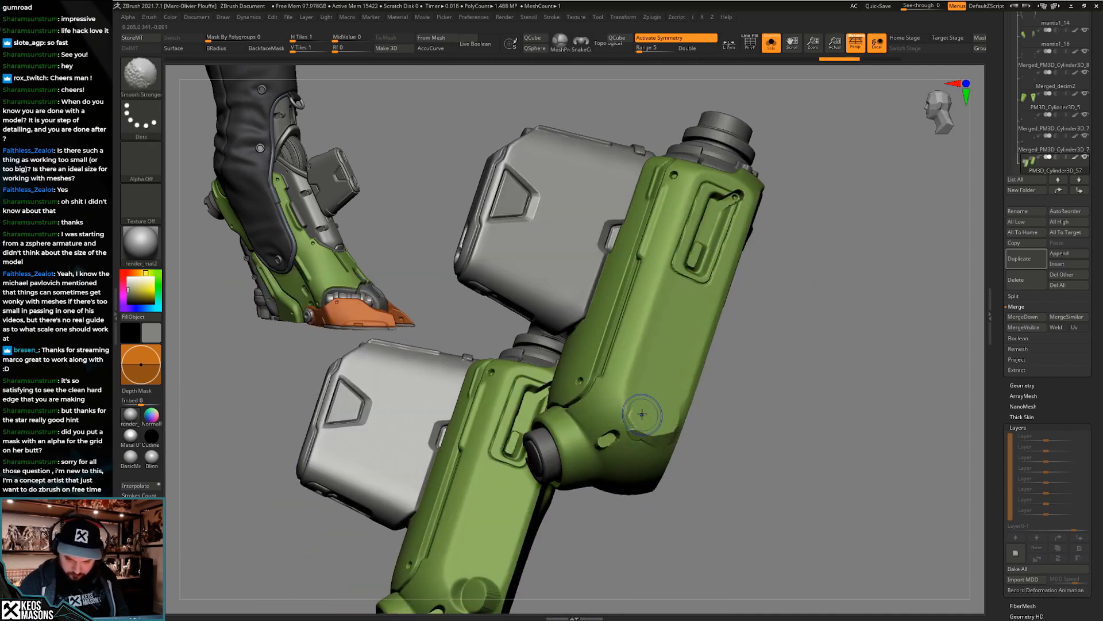
left_click_drag(663, 424, 665, 420, "shift")
right_click_drag(665, 419, 654, 396)
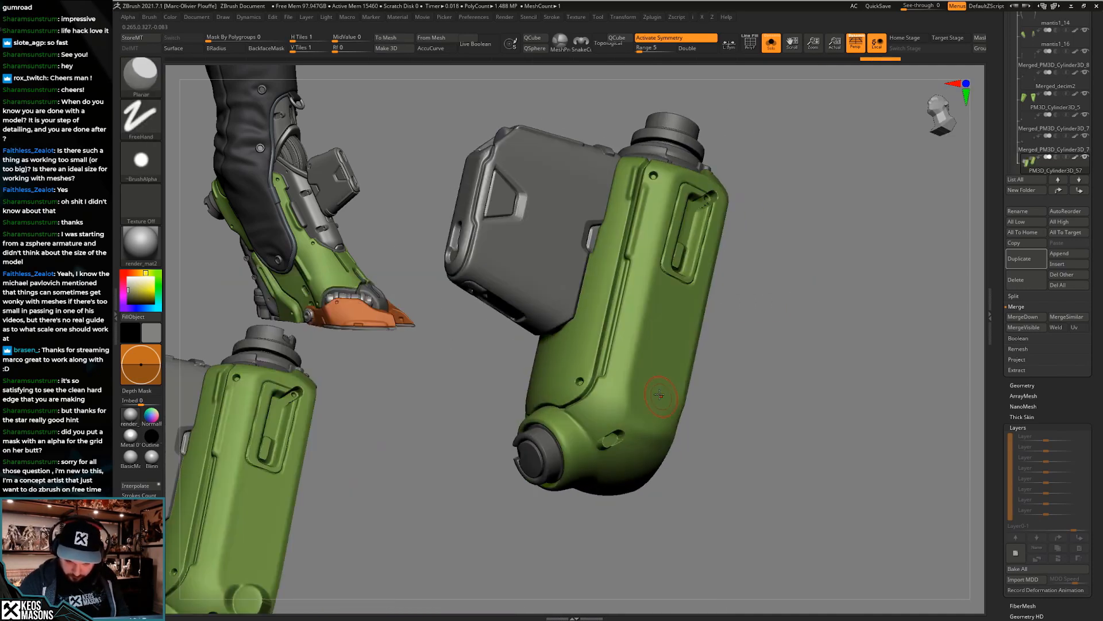
left_click_drag(654, 397, 667, 422, "shift")
mouse_move(690, 385)
right_mouse_down()
mouse_move(692, 419)
mouse_move(667, 351)
right_mouse_up()
Check the canister on the full model, undo the last two smoothing strokes and isolate the canister again
key("alt+s")
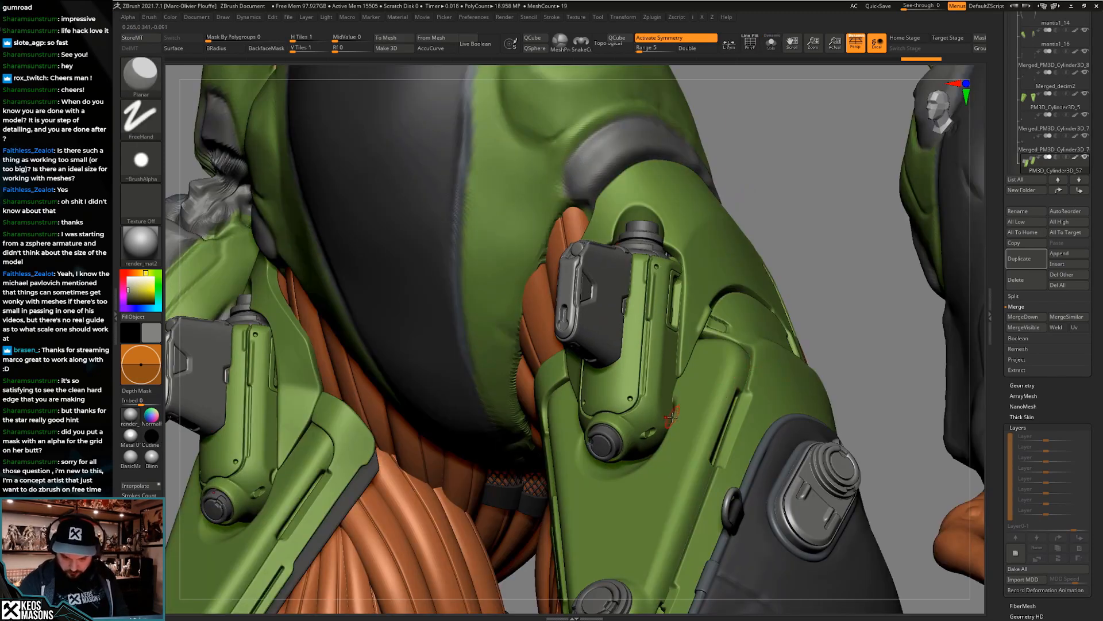
right_click_drag(723, 391, 626, 418, "shift")
key("ctrl+z")
key("ctrl+z")
key("alt+s")
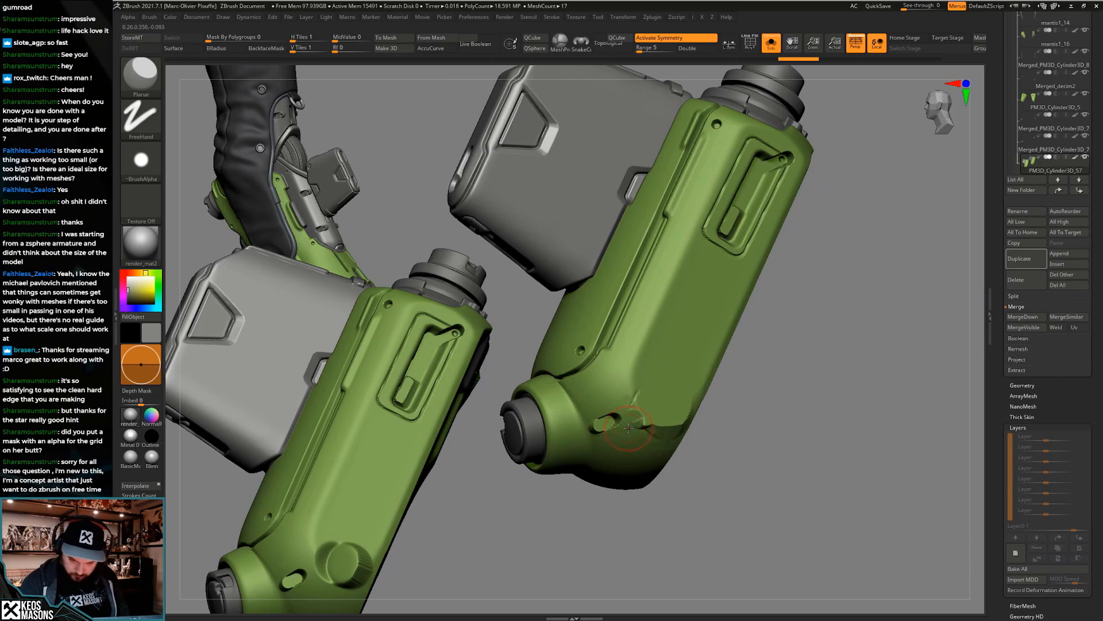
Plane away the leftover knob edge beside the small slot and smooth the canister's lower corner
left_click_drag(629, 428, 685, 412)
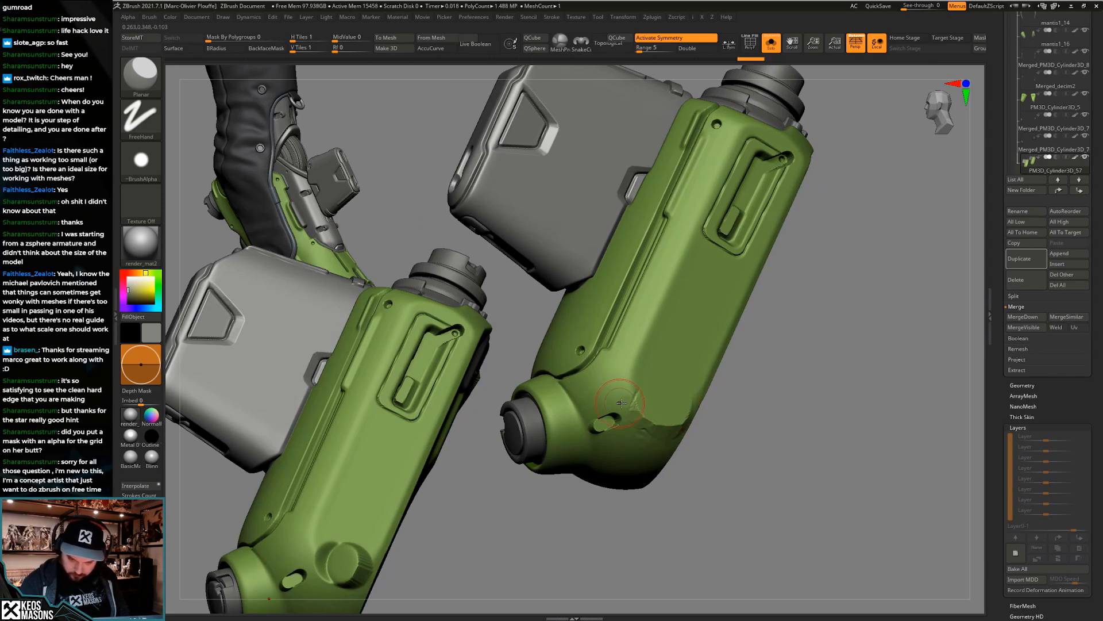
mouse_move(620, 403)
right_mouse_down()
mouse_move(627, 426)
mouse_move(635, 420)
right_mouse_up()
left_click_drag(677, 423, 656, 364, "shift")
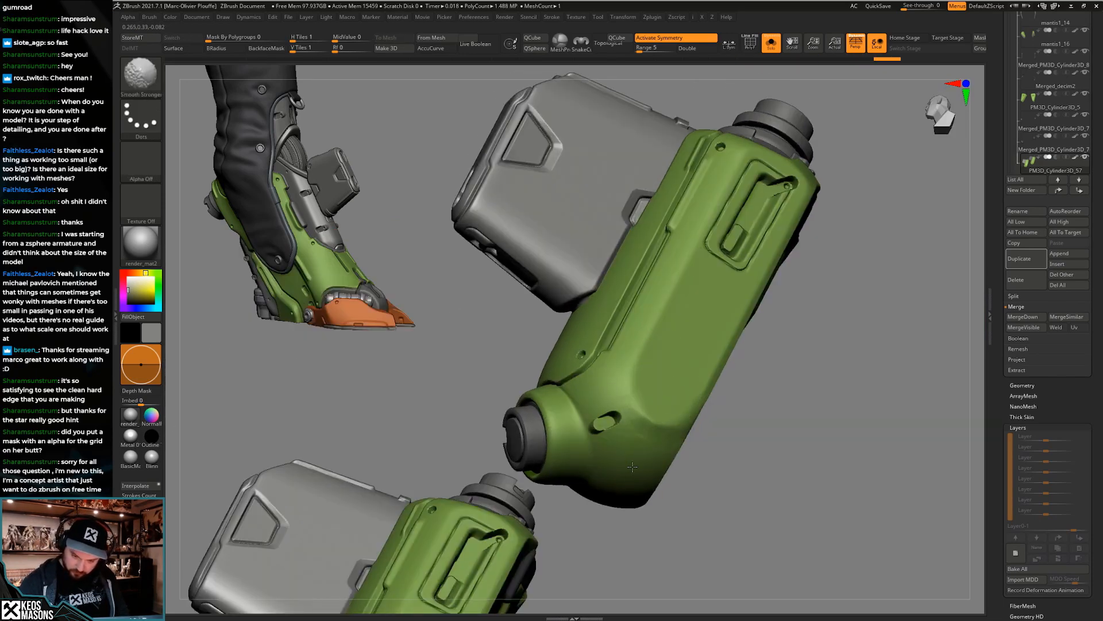
Shave off the matching knob on the canister's opposite side with the Planar brush, undoing the unwanted strokes
right_click_drag(668, 419, 563, 343)
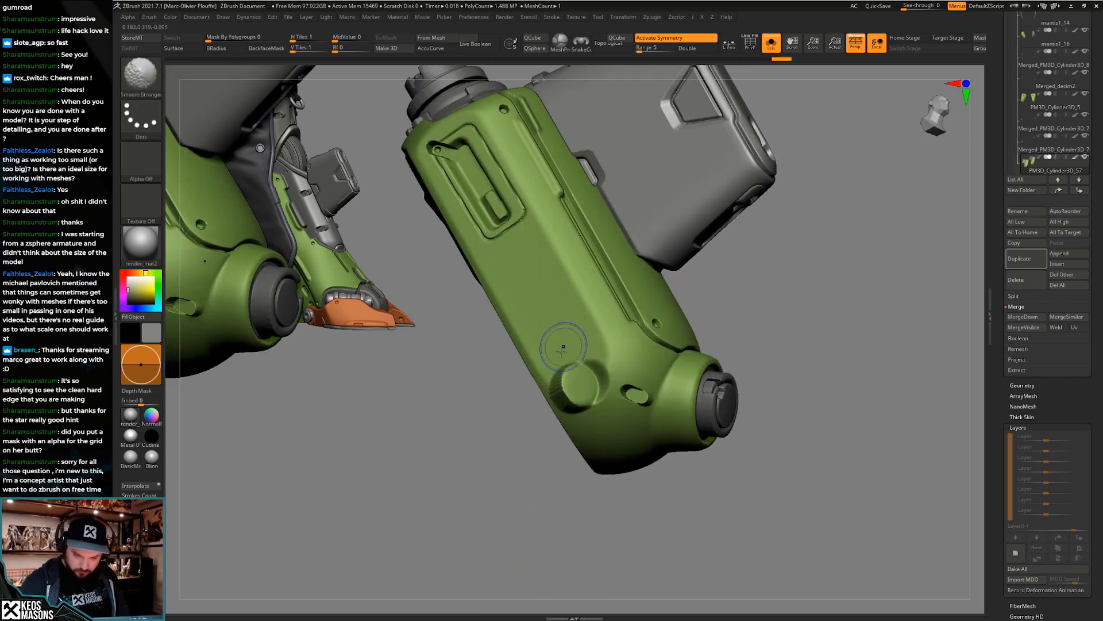
mouse_move(563, 362)
left_mouse_down("shift")
mouse_move(566, 396)
mouse_move(585, 380)
left_mouse_up("shift")
mouse_move(557, 337)
left_mouse_down()
mouse_move(569, 422)
mouse_move(574, 389)
left_mouse_up()
key("ctrl+z")
key("ctrl+z")
key("ctrl+z")
key("ctrl+z")
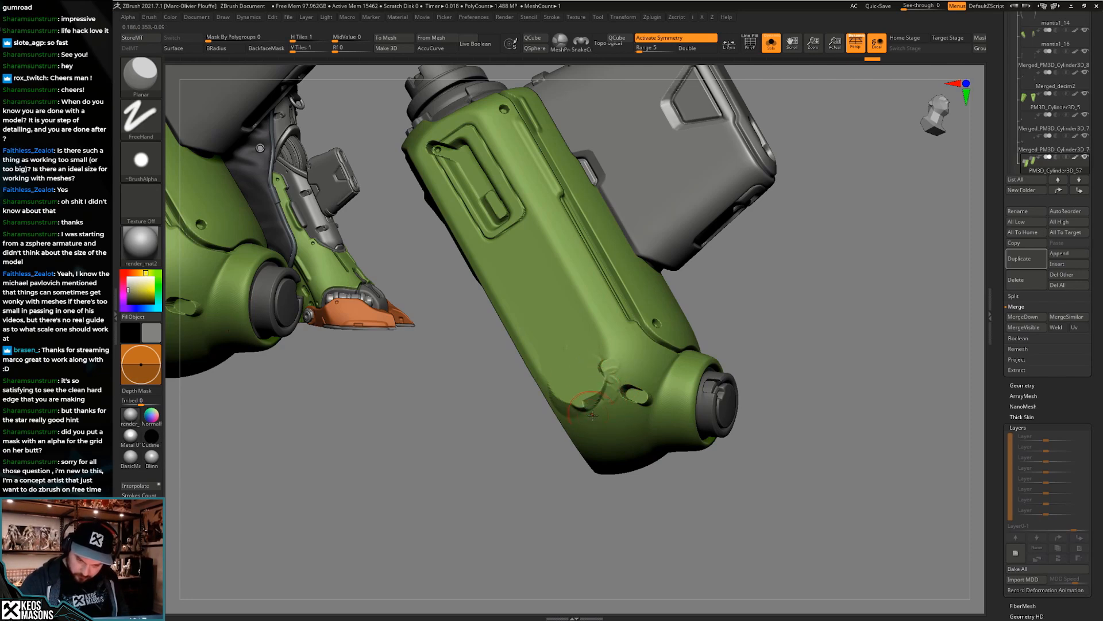
key("ctrl+z")
key("ctrl+z")
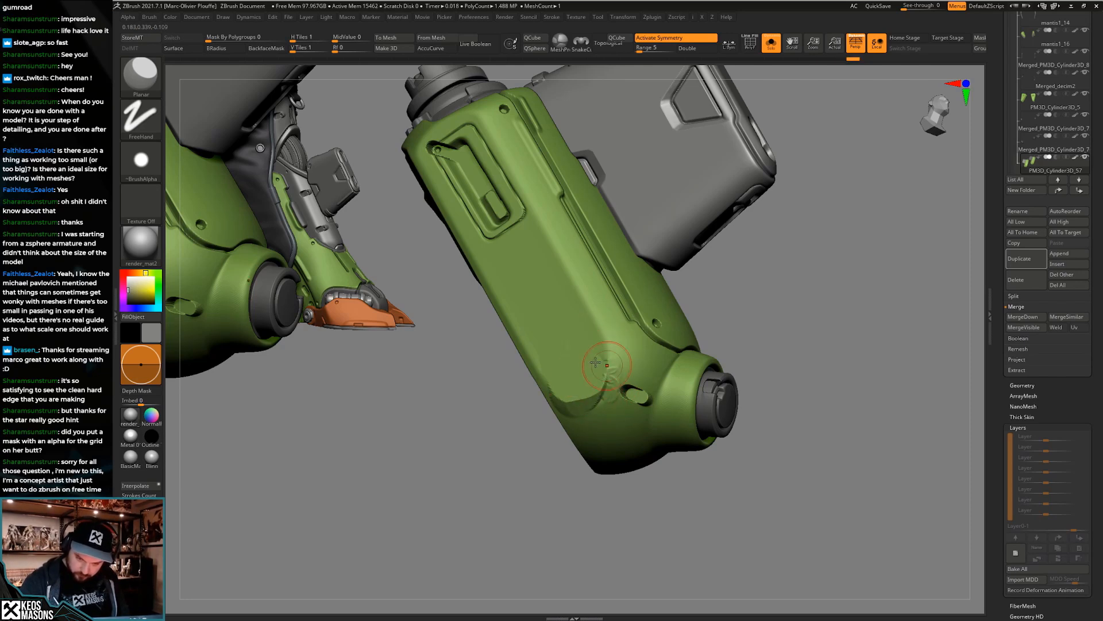
Smooth the flattened knob area on the canister's opposite side and polish it with the hPolish brush
mouse_move(586, 396)
left_mouse_down("shift")
mouse_move(567, 351)
mouse_move(596, 355)
mouse_move(561, 345)
mouse_move(602, 340)
left_mouse_up("shift")
key("b")
key("h")
key("p")
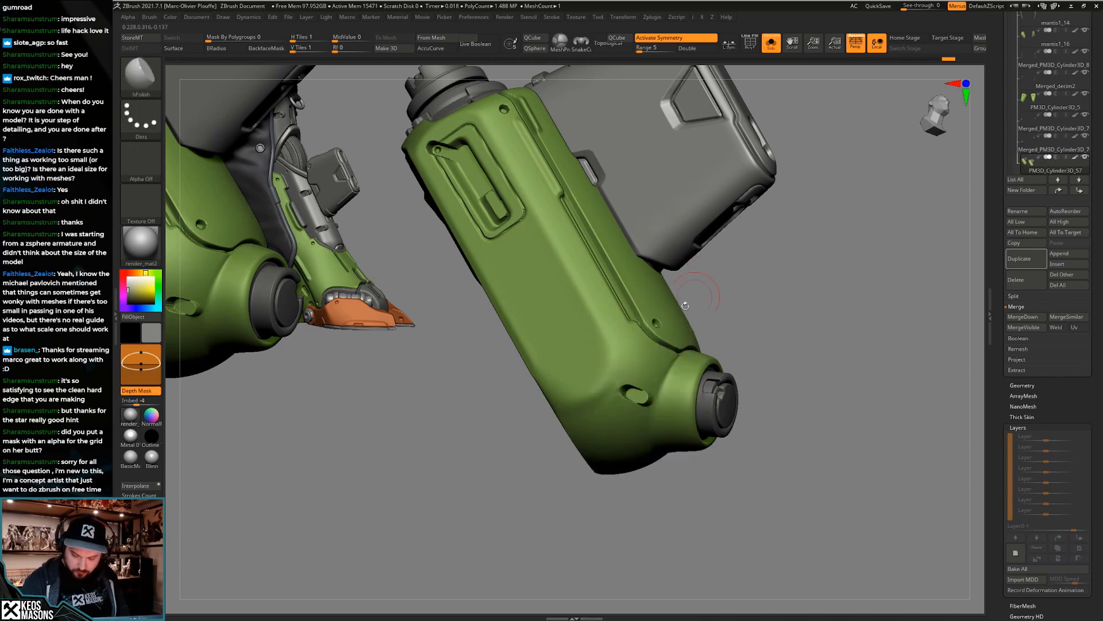
left_click_drag(569, 413, 604, 357)
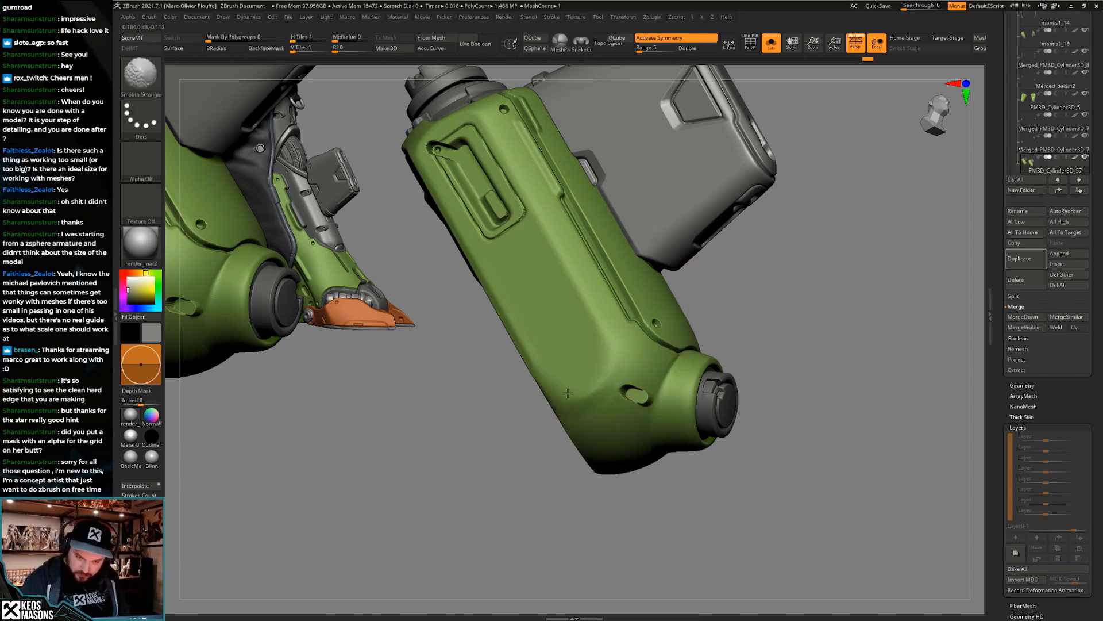
Show the full model again and examine the character's legs and armour from the front and back
right_click_drag(567, 393, 575, 345, "ctrl")
mouse_move(575, 345)
right_mouse_down()
mouse_move(703, 430)
mouse_move(630, 420)
mouse_move(627, 371)
mouse_move(693, 432)
mouse_move(686, 461)
mouse_move(655, 457)
mouse_move(658, 403)
right_mouse_up()
key("alt+s")
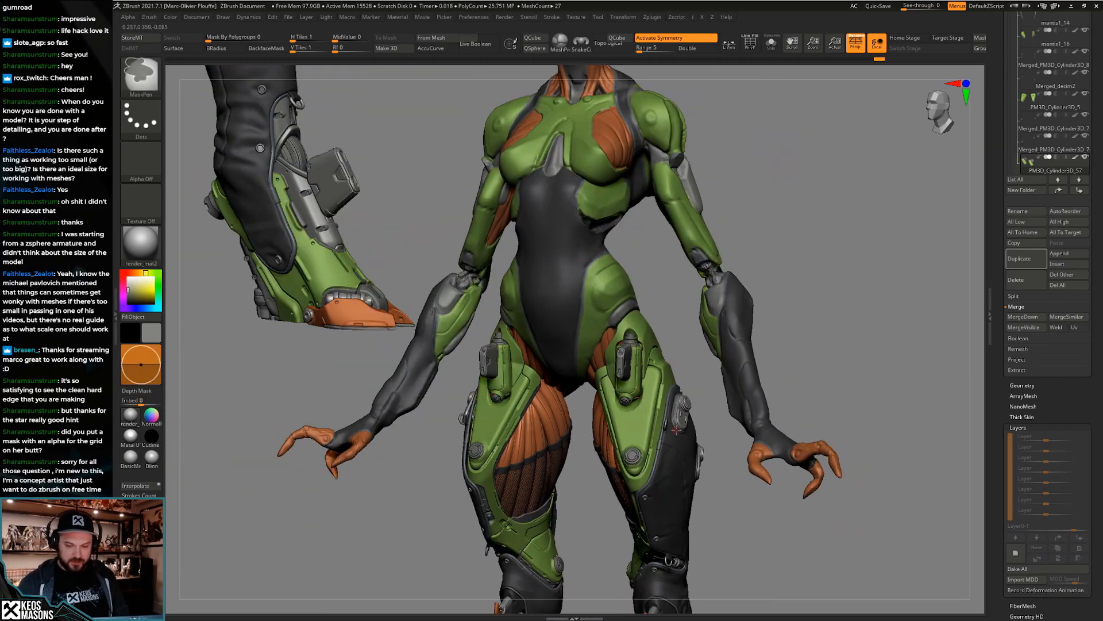
right_click_drag(676, 462, 664, 428)
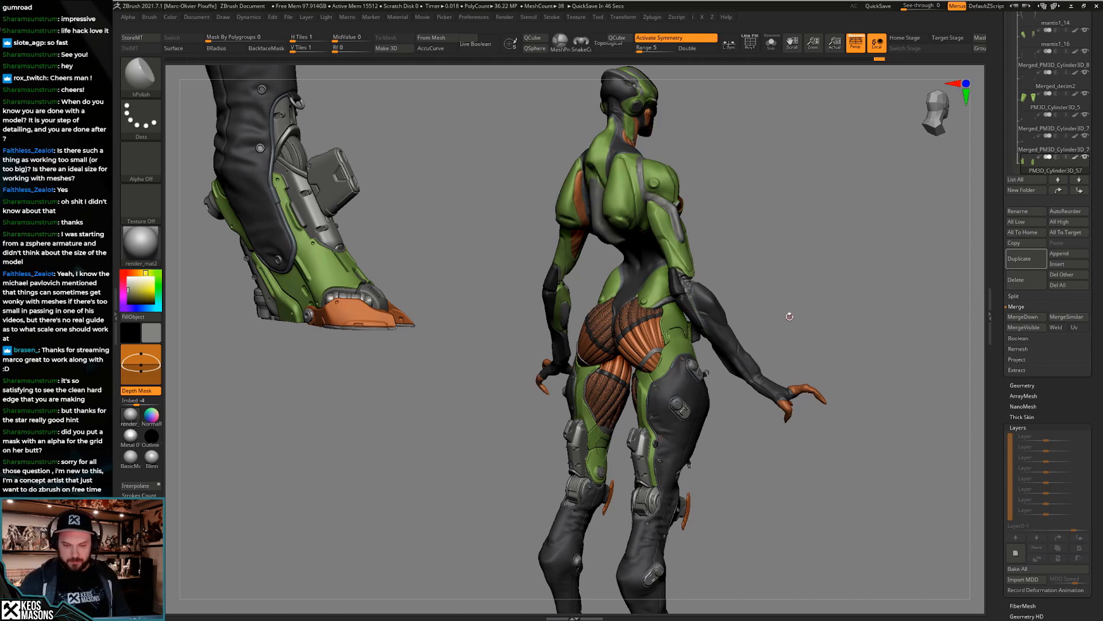
left_click_drag(790, 316, 804, 319)
mouse_move(686, 401)
right_mouse_down()
mouse_move(723, 382)
mouse_move(696, 386)
right_mouse_up()
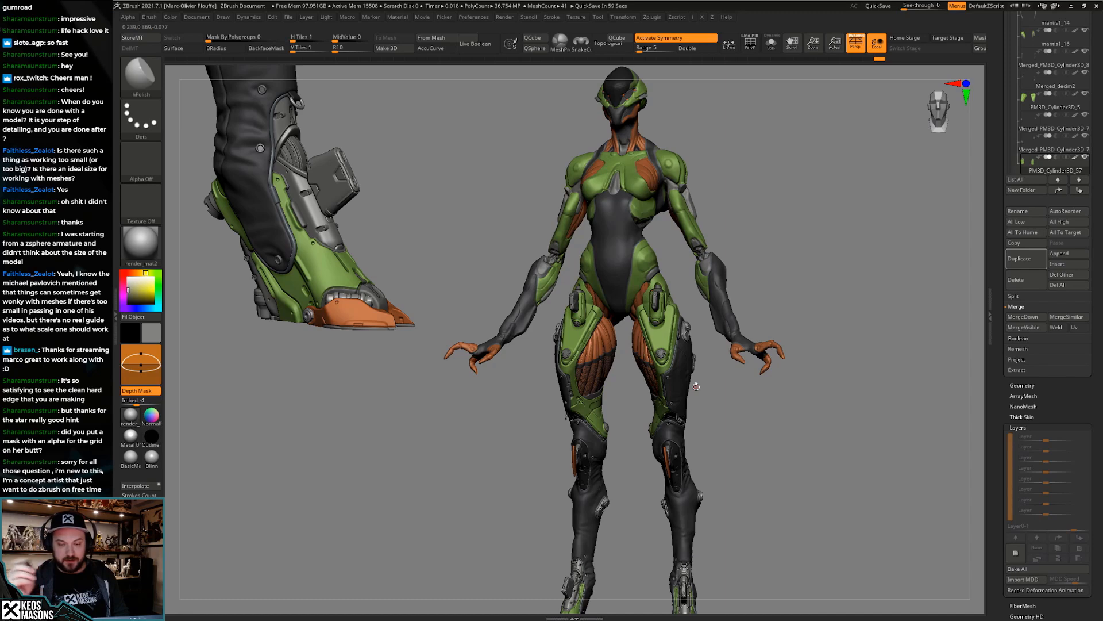
right_click_drag(773, 325, 766, 350)
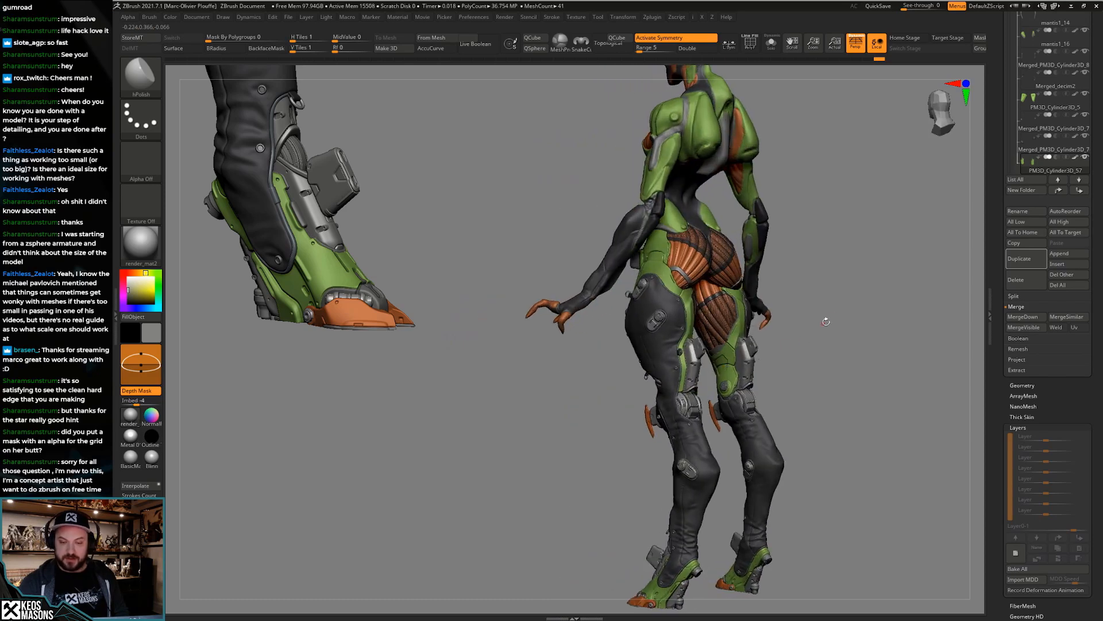
right_click_drag(851, 312, 790, 345, "alt")
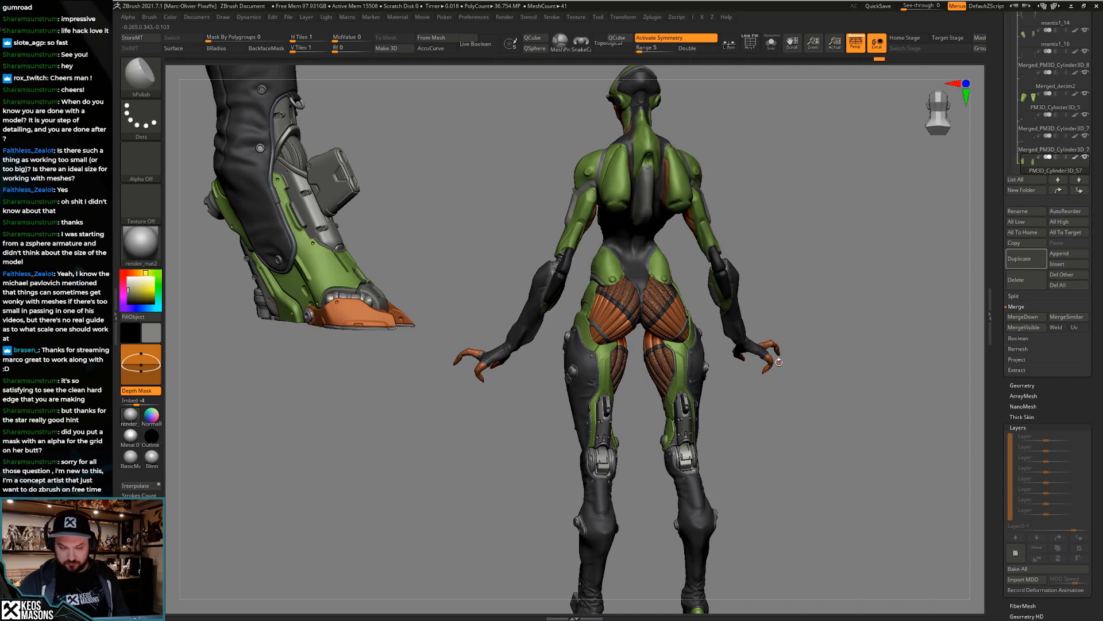
right_click_drag(676, 372, 724, 373)
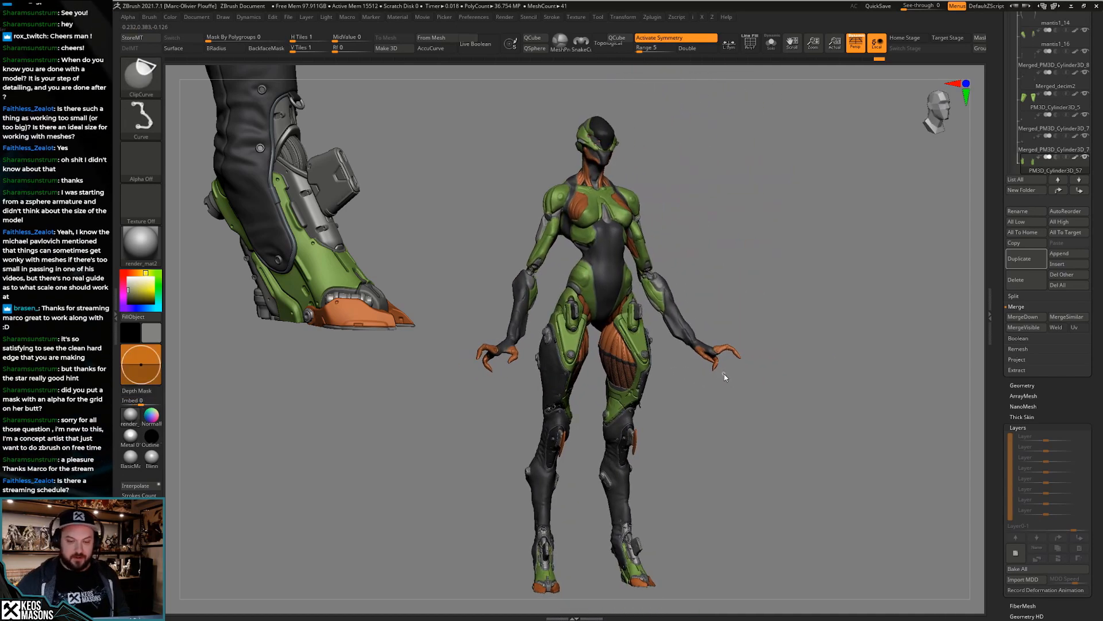
key("ctrl+s")
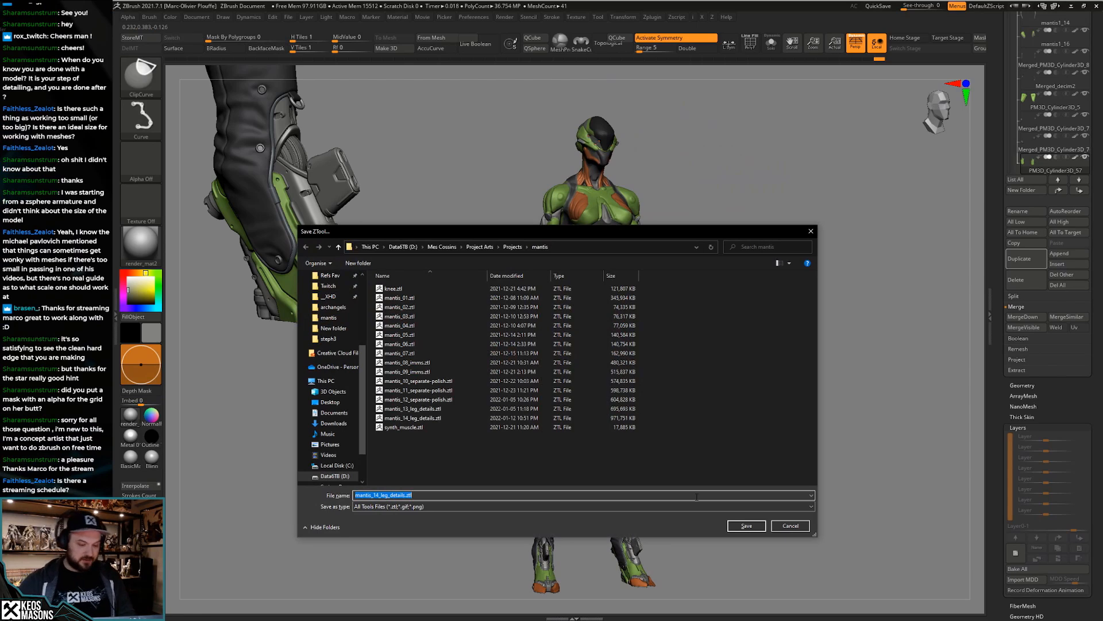
left_click(747, 526)
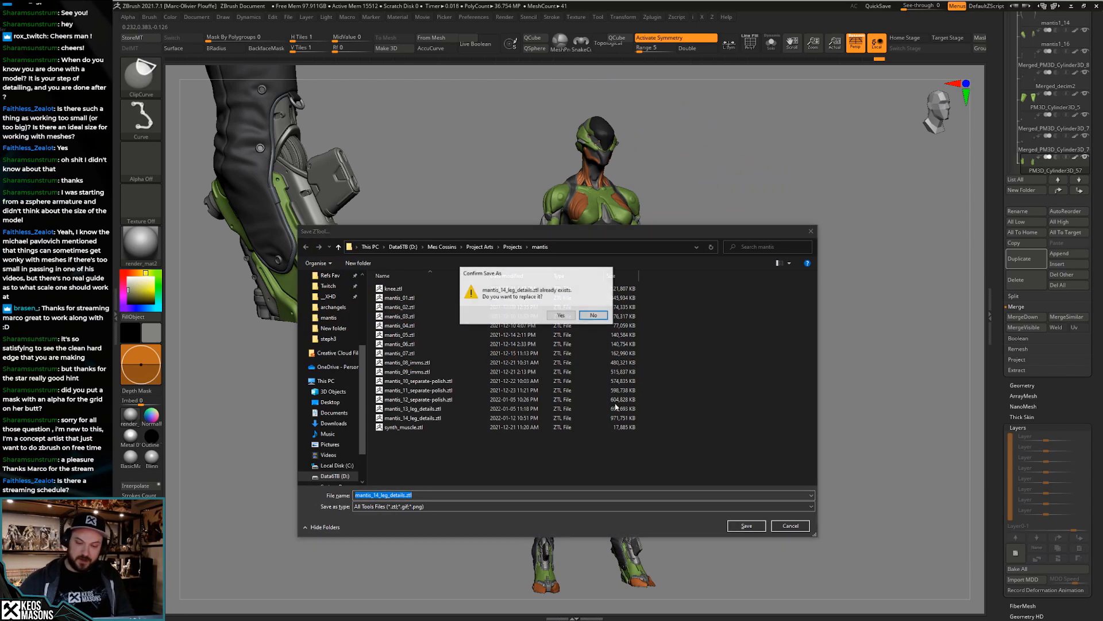
left_click(573, 316)
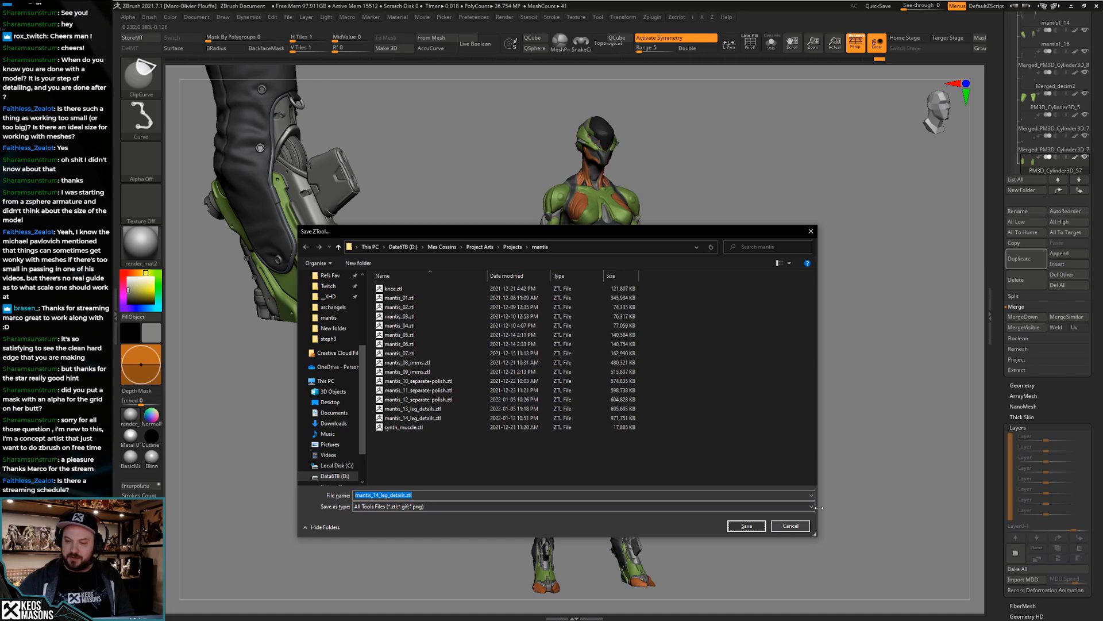
left_click(791, 526)
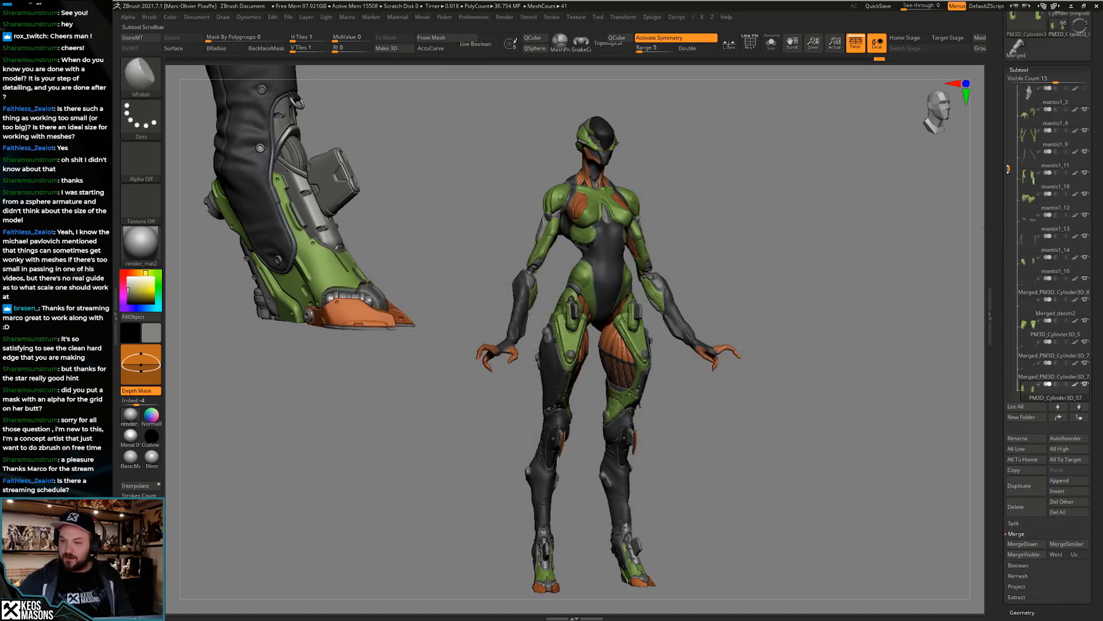
Make the arm and body subtool folders visible to display the complete character with its extra arms and blades
left_click_drag(1008, 168, 1009, 117)
mouse_move(1050, 296)
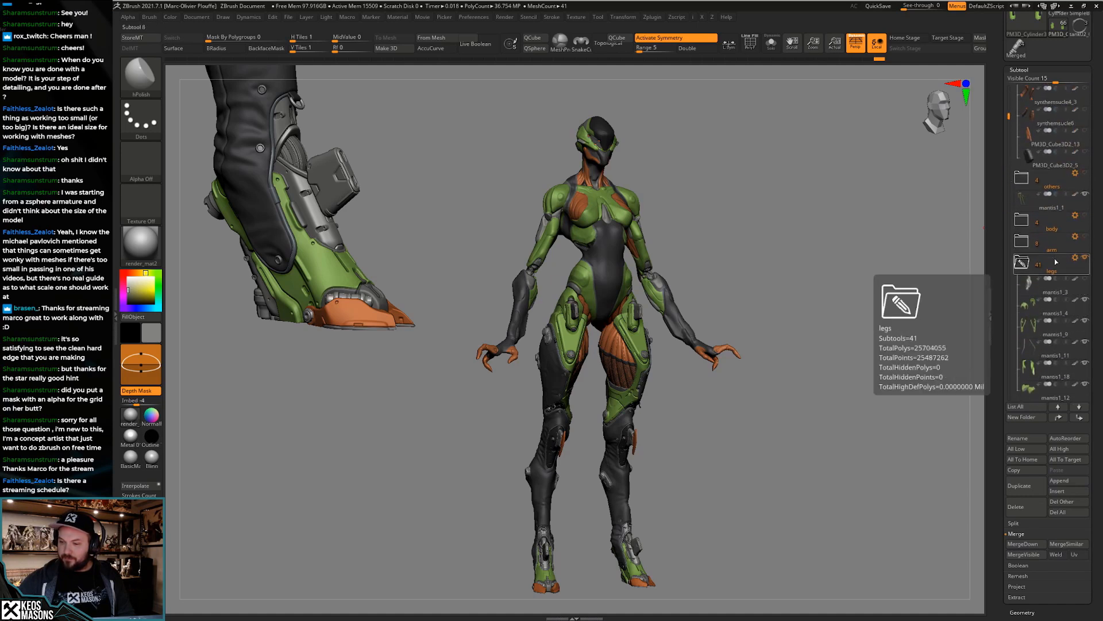
left_click(1085, 237)
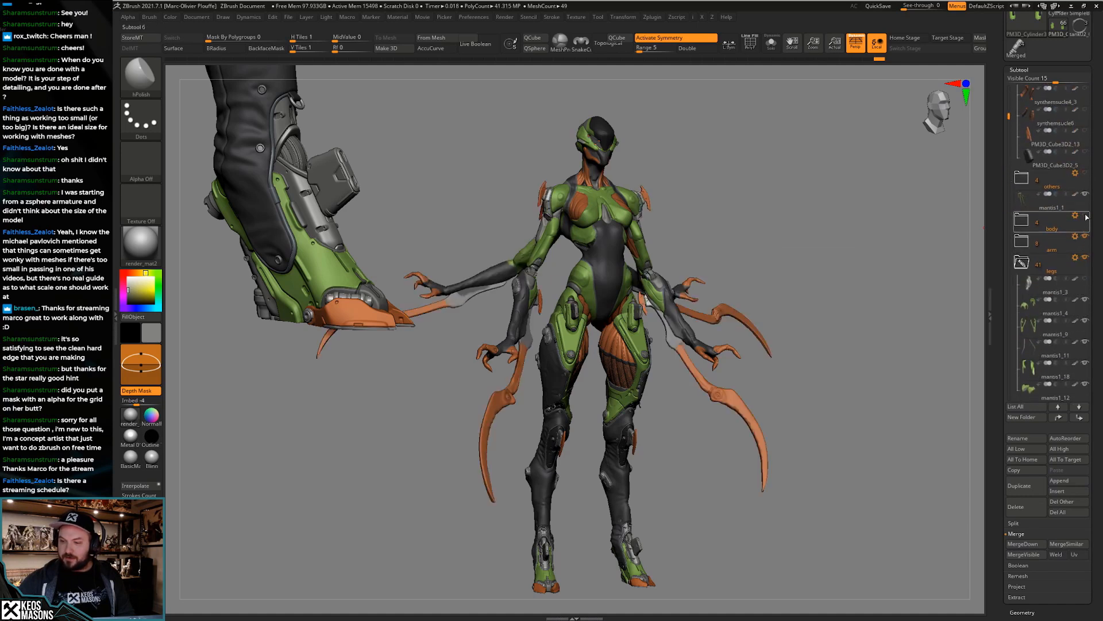
left_click_drag(831, 260, 666, 270)
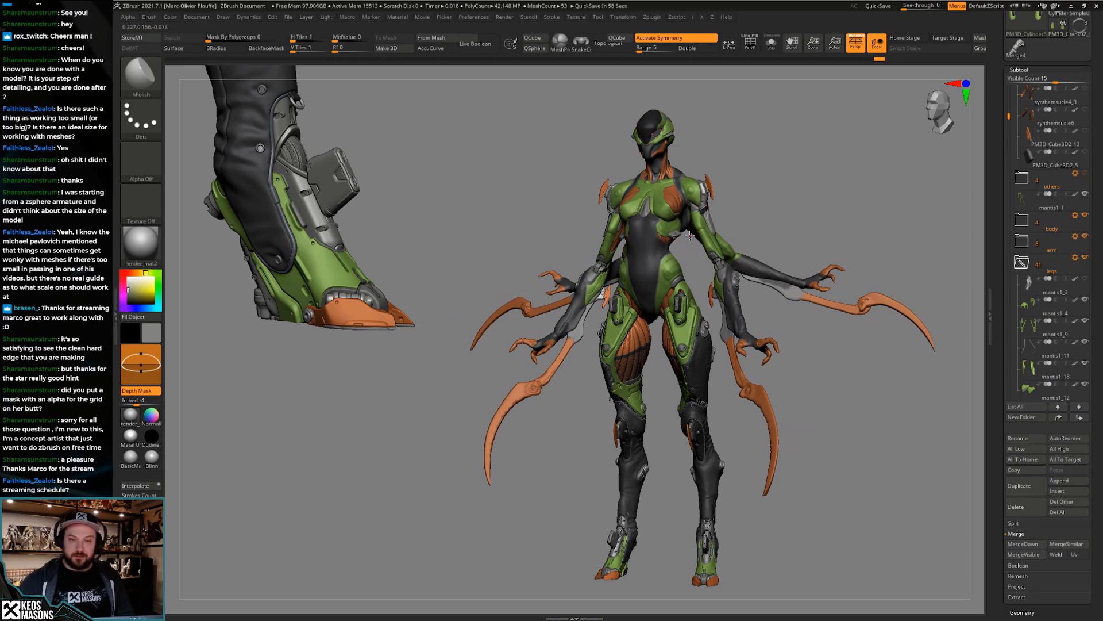
left_click_drag(690, 296, 572, 381)
mouse_move(572, 380)
right_mouse_down("alt")
mouse_move(591, 389)
mouse_move(583, 396)
right_mouse_up("alt")
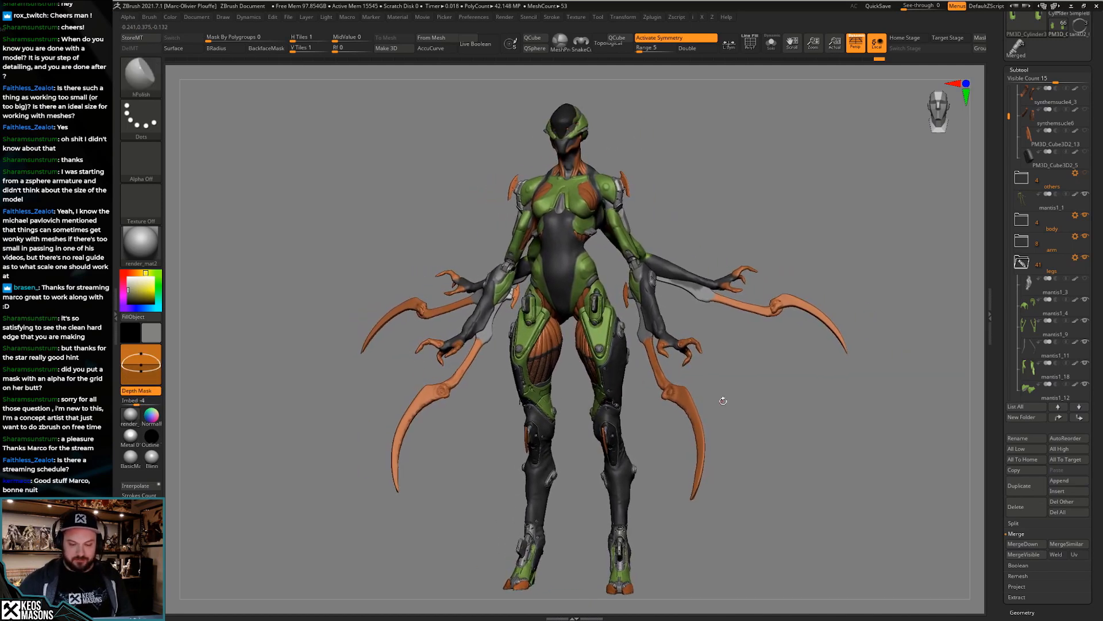
right_click_drag(739, 407, 745, 405, "alt")
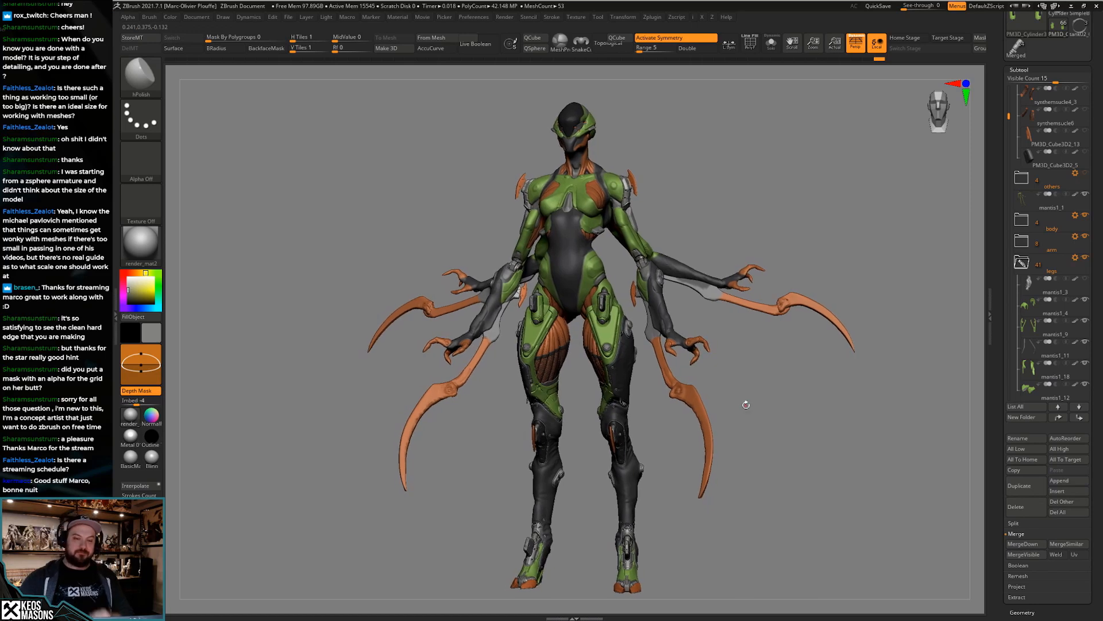